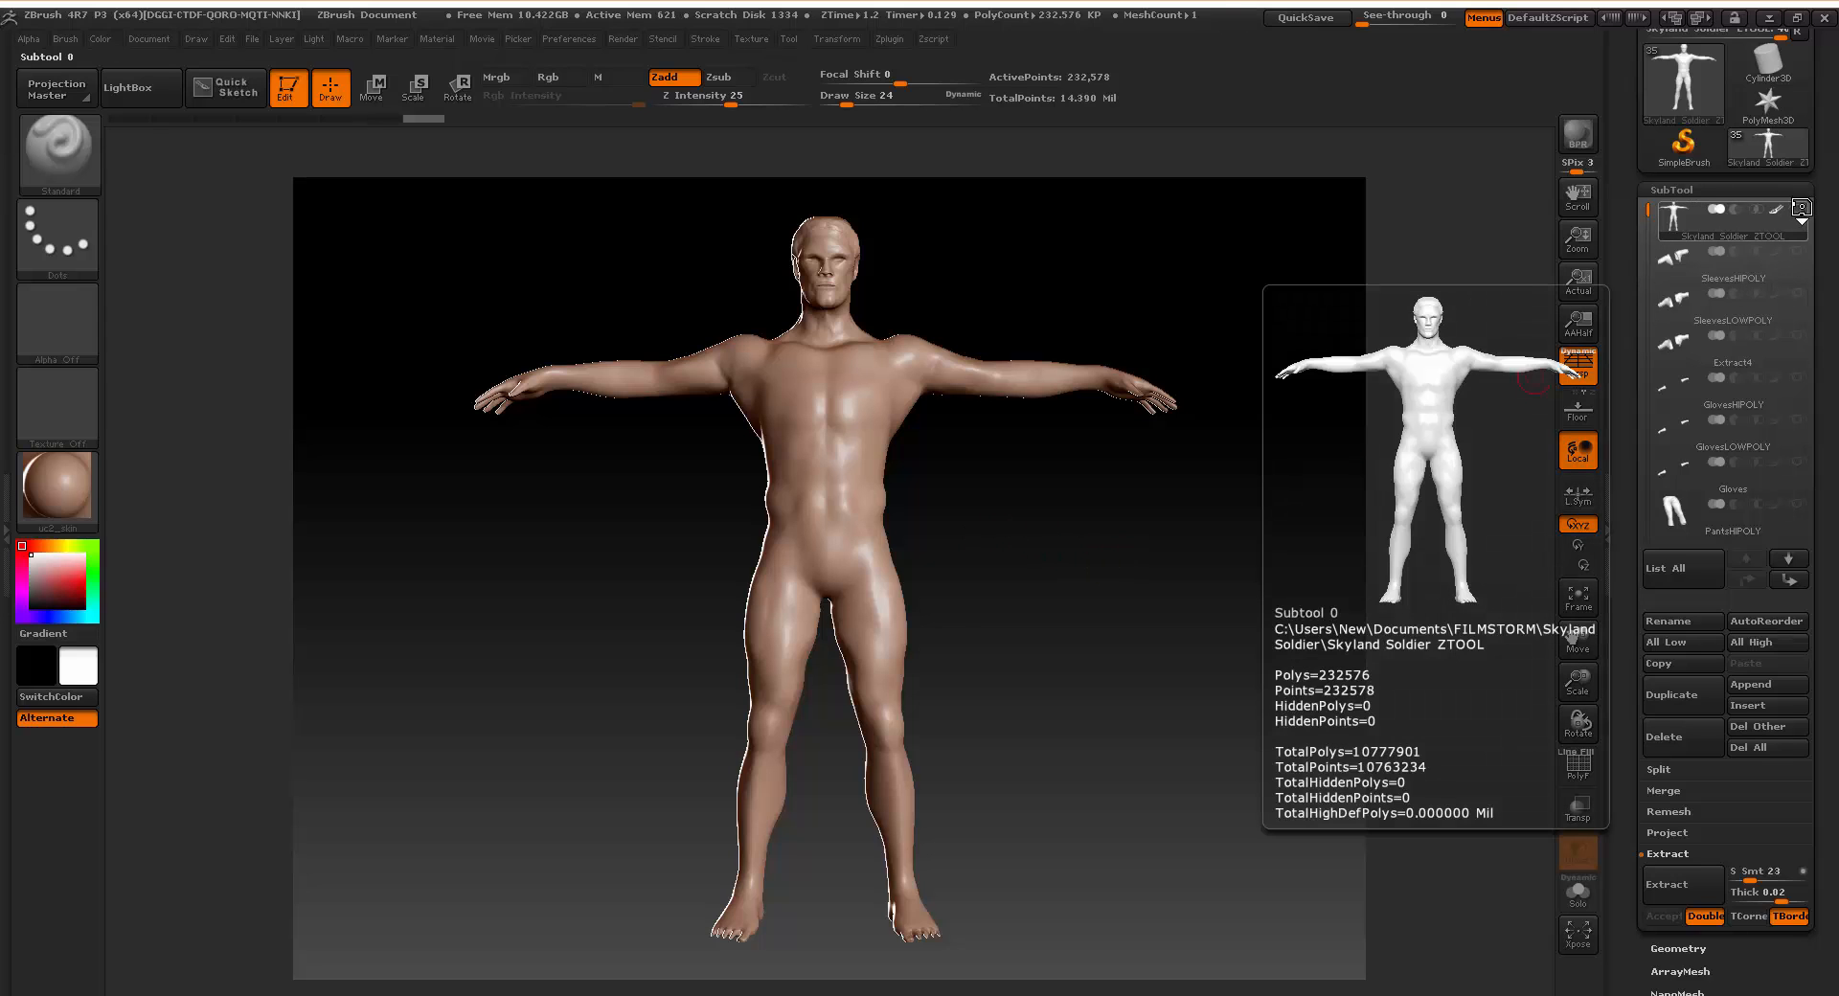
Show all the armour and clothing subtools on the soldier's body.
{"action": "left_click", "coordinate": [1799, 208]}
{"action": "left_click_drag", "start_coordinate": [1038, 532], "coordinate": [1092, 626]}
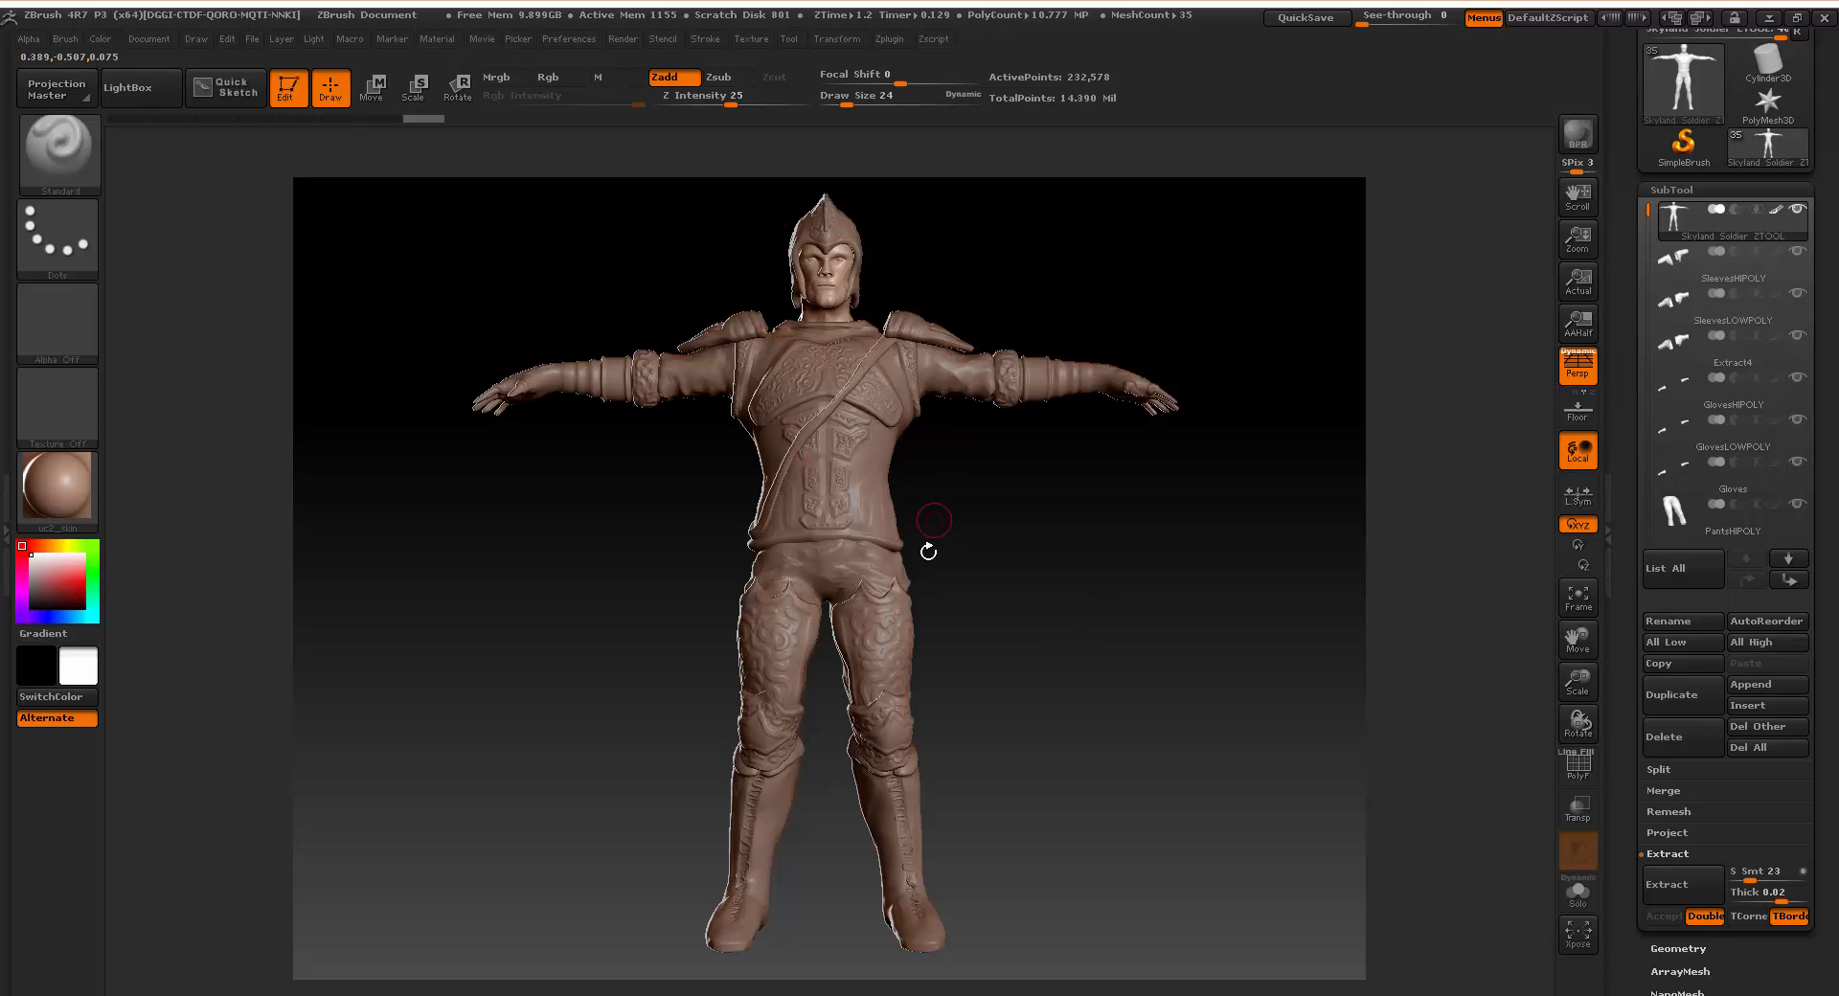
Switch to Marmoset Toolbag and examine the rendered soldier's armour up close and at full length under rotated lighting.
{"action": "key", "text": "alt+Tab"}
{"action": "key", "text": "alt+Tab"}
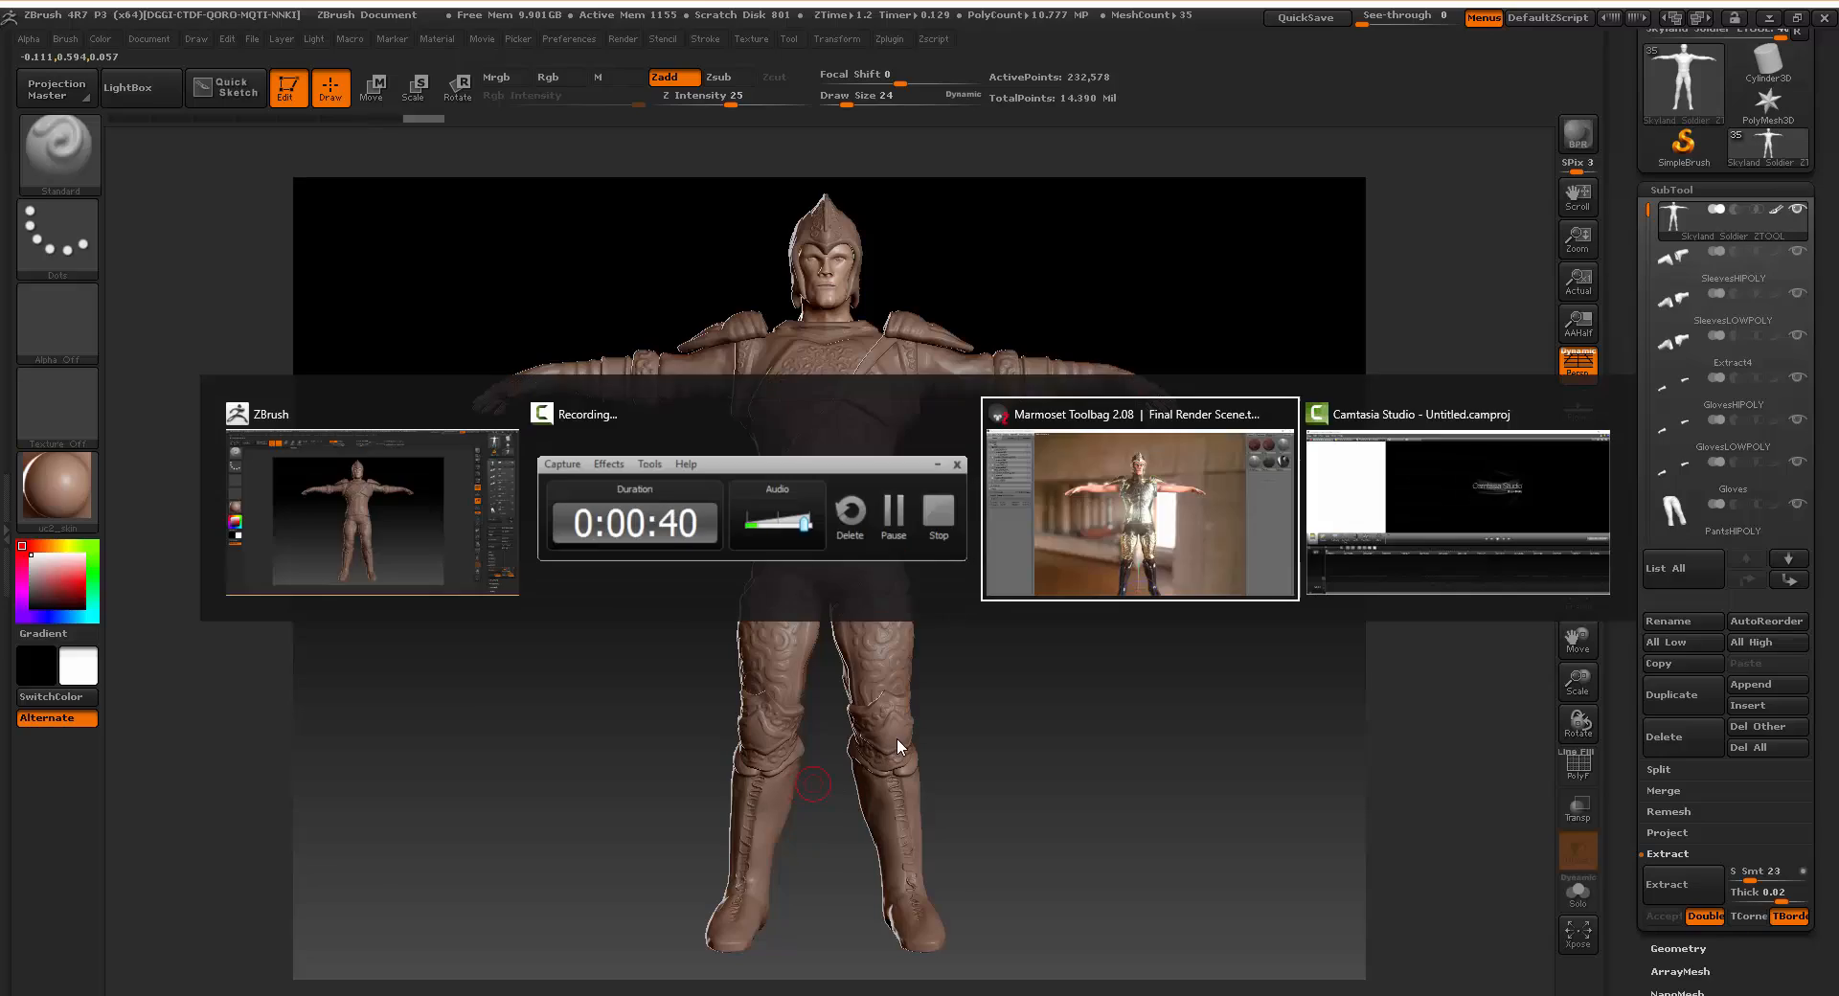
{"action": "left_click_drag", "start_coordinate": [1169, 658], "coordinate": [1162, 605]}
{"action": "left_click", "coordinate": [1163, 606]}
{"action": "left_click_drag", "start_coordinate": [1189, 669], "coordinate": [1053, 553]}
{"action": "scroll", "coordinate": [1053, 553], "scroll_direction": "up", "scroll_amount": 3}
{"action": "scroll", "coordinate": [1052, 550], "scroll_direction": "up", "scroll_amount": 5}
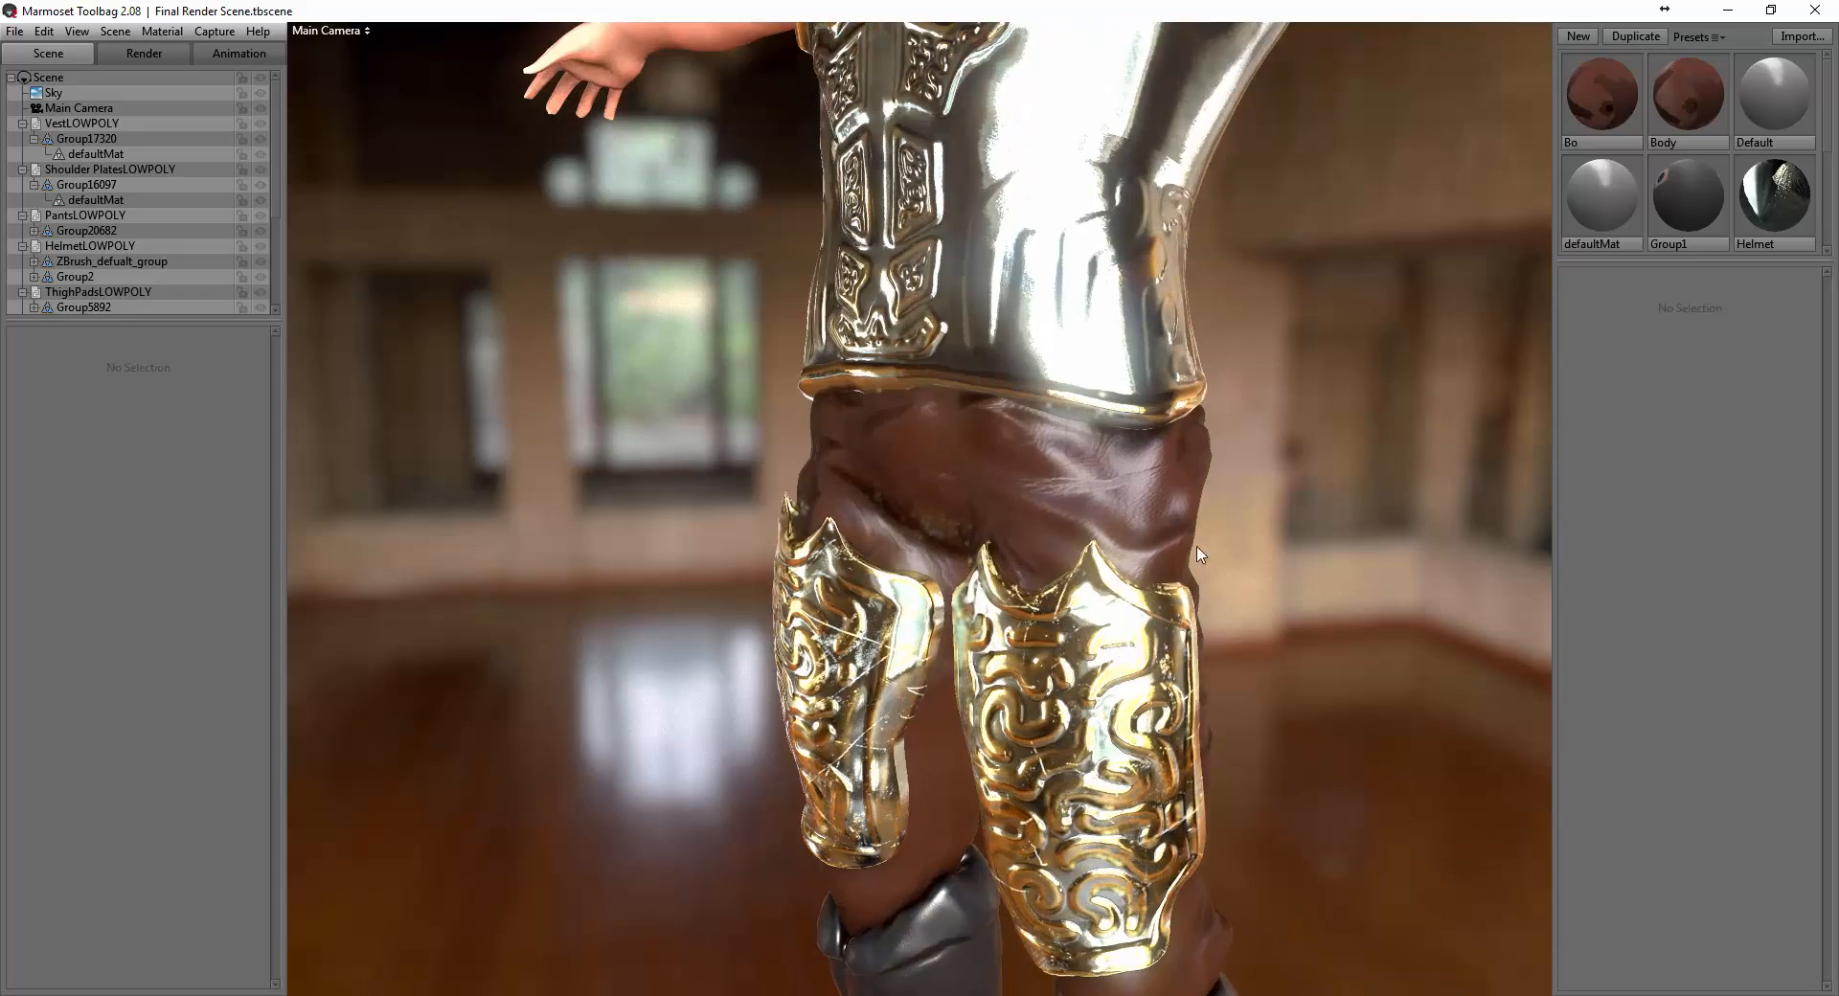
{"action": "left_click_drag", "start_coordinate": [1202, 556], "coordinate": [889, 685]}
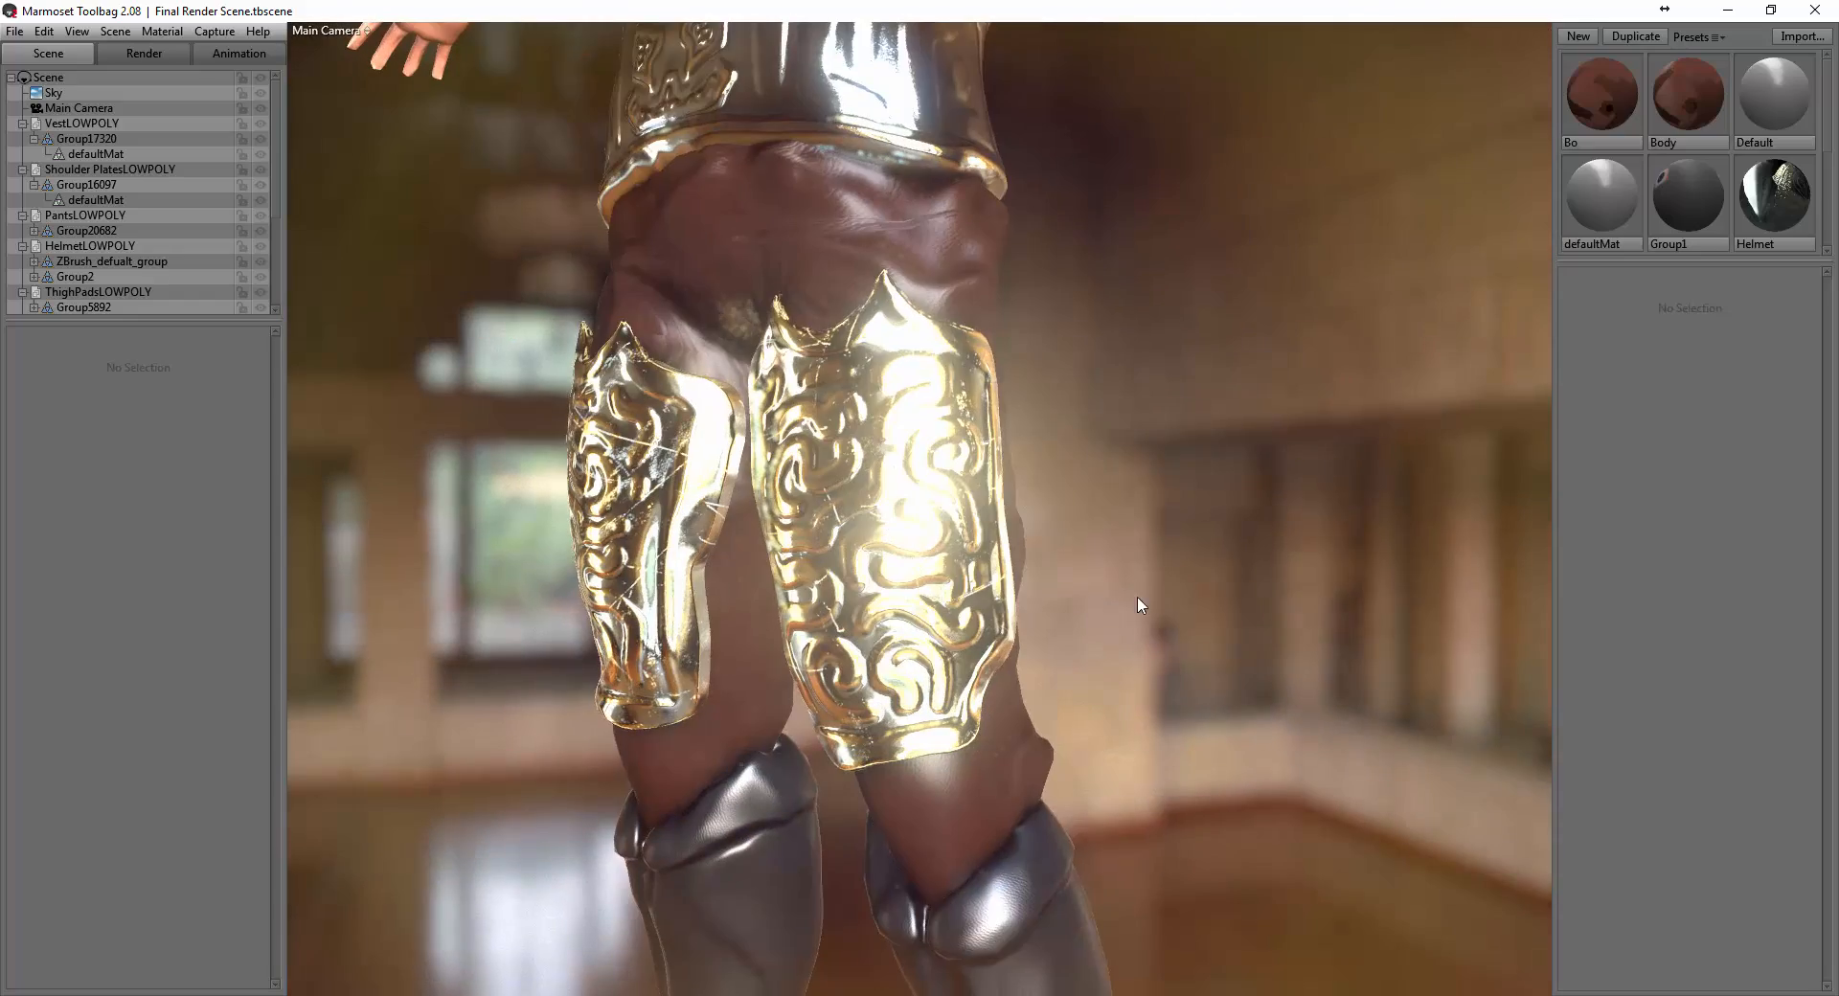
{"action": "left_click_drag", "start_coordinate": [1141, 605], "coordinate": [1230, 663], "text": "shift"}
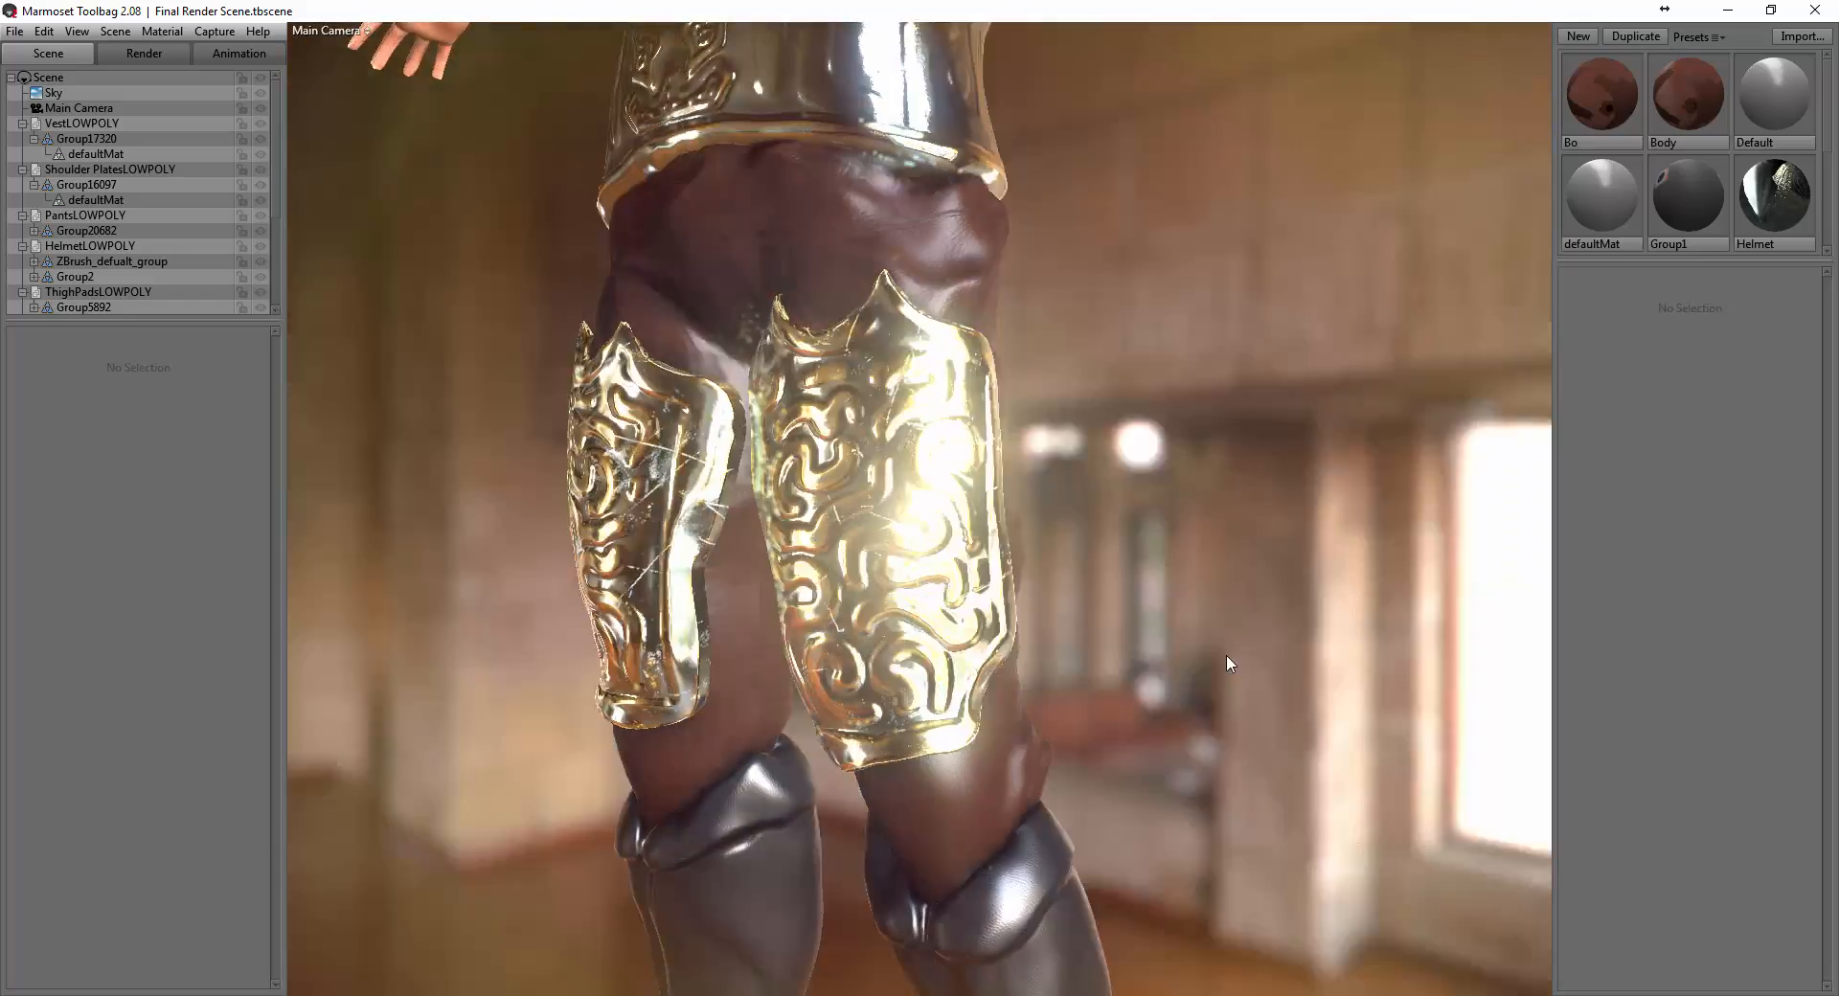
{"action": "scroll", "coordinate": [1226, 653], "scroll_direction": "down", "scroll_amount": 10}
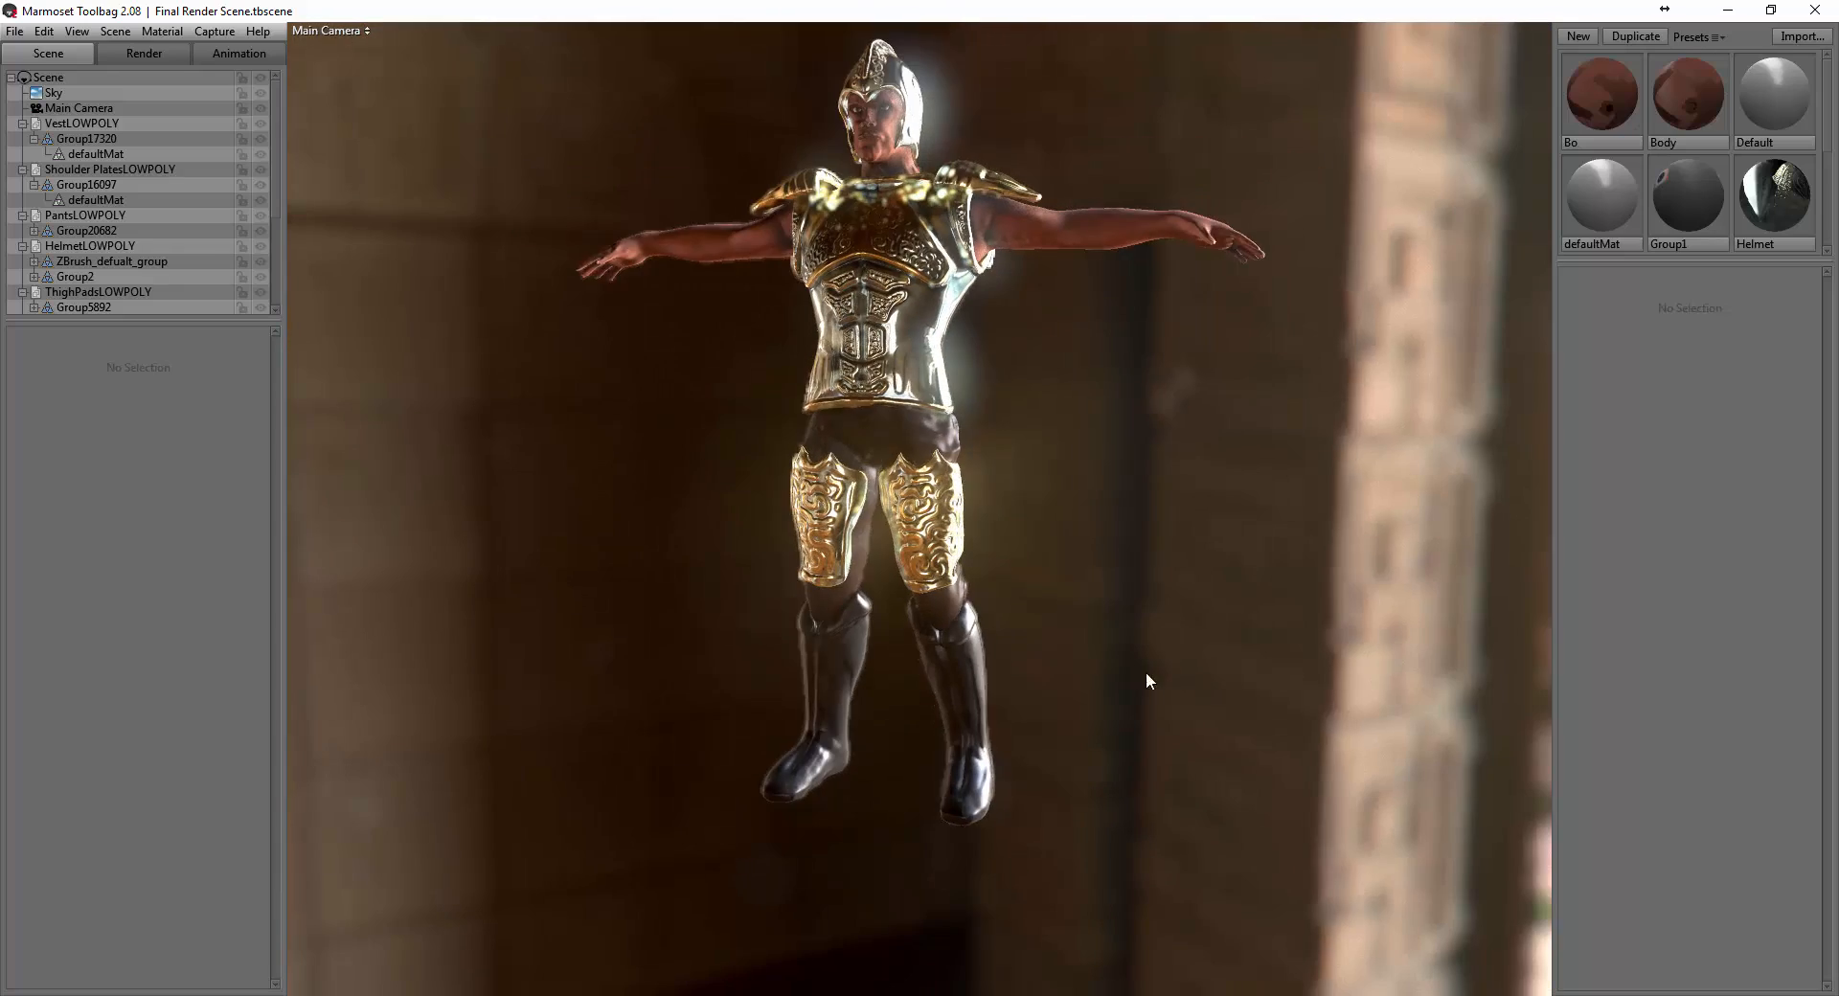
{"action": "scroll", "coordinate": [1131, 709], "scroll_direction": "up", "scroll_amount": 3}
{"action": "left_click_drag", "start_coordinate": [1121, 727], "coordinate": [1165, 722], "text": "shift"}
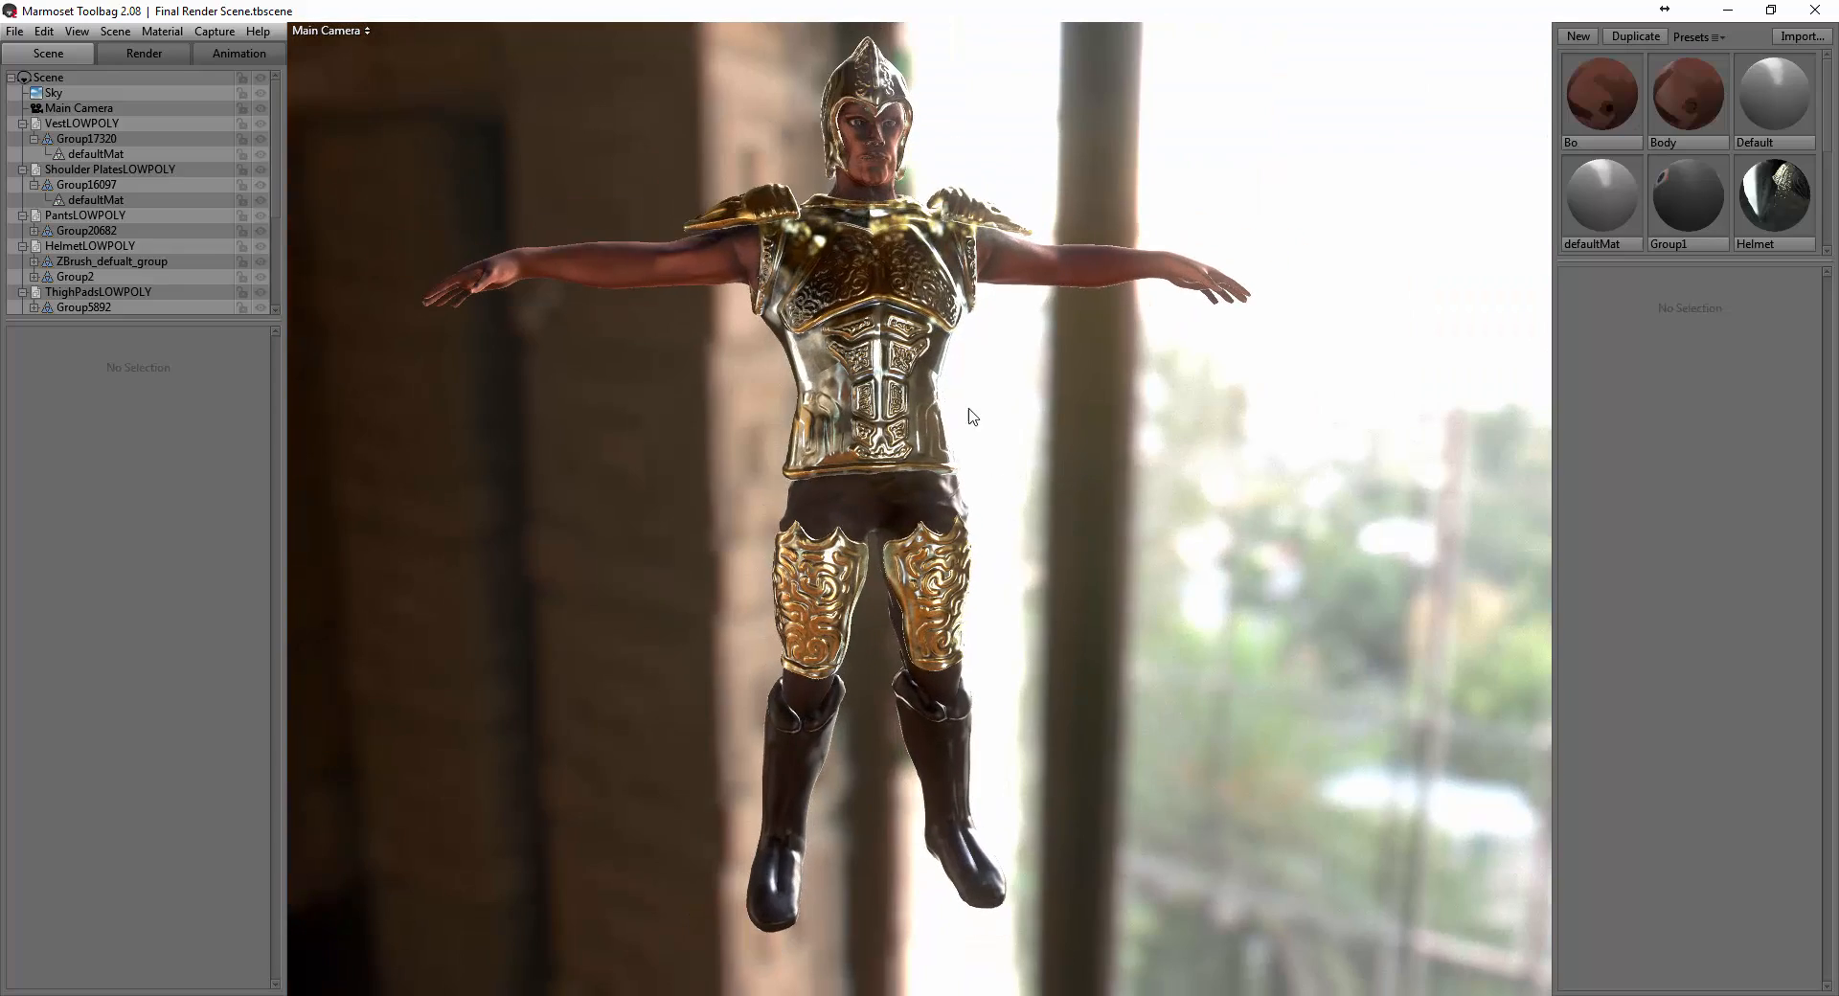
Try the Bolonga Portico, Canada Glacier and Castle Sunset sky presets on the scene and rotate the sky lighting.
{"action": "left_click", "coordinate": [50, 93]}
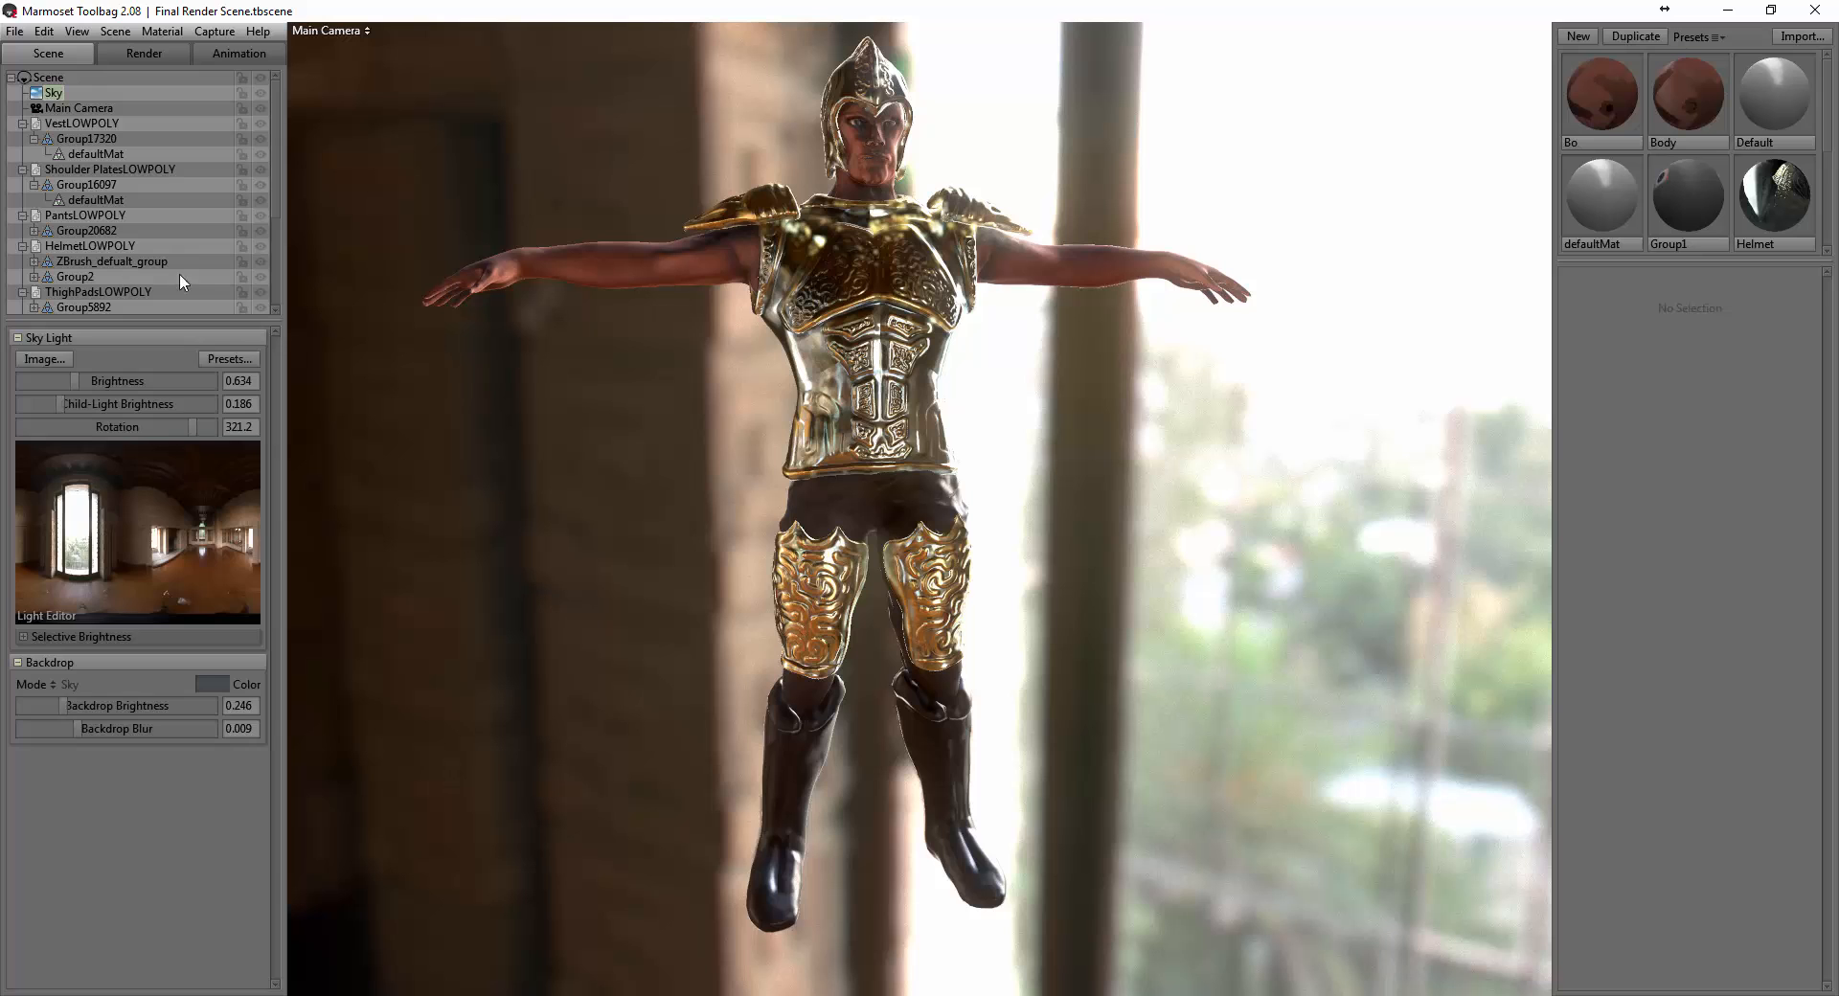
{"action": "left_click", "coordinate": [222, 359]}
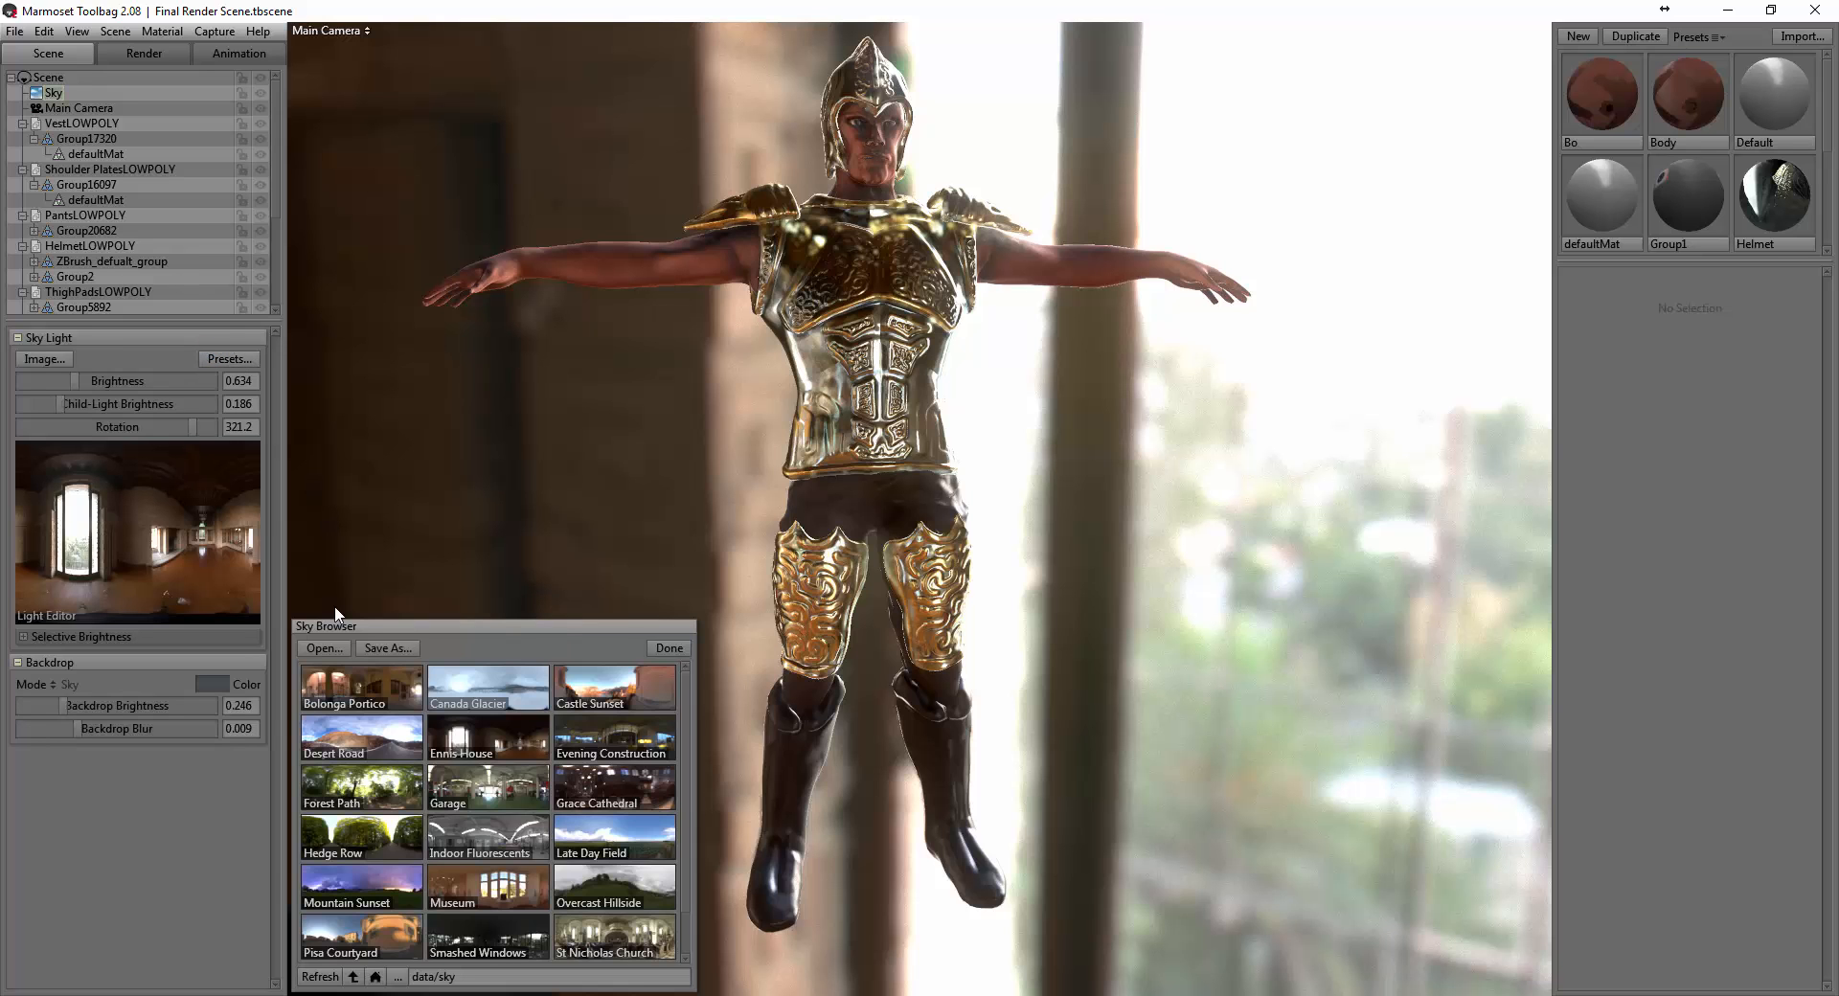
{"action": "left_click", "coordinate": [357, 678]}
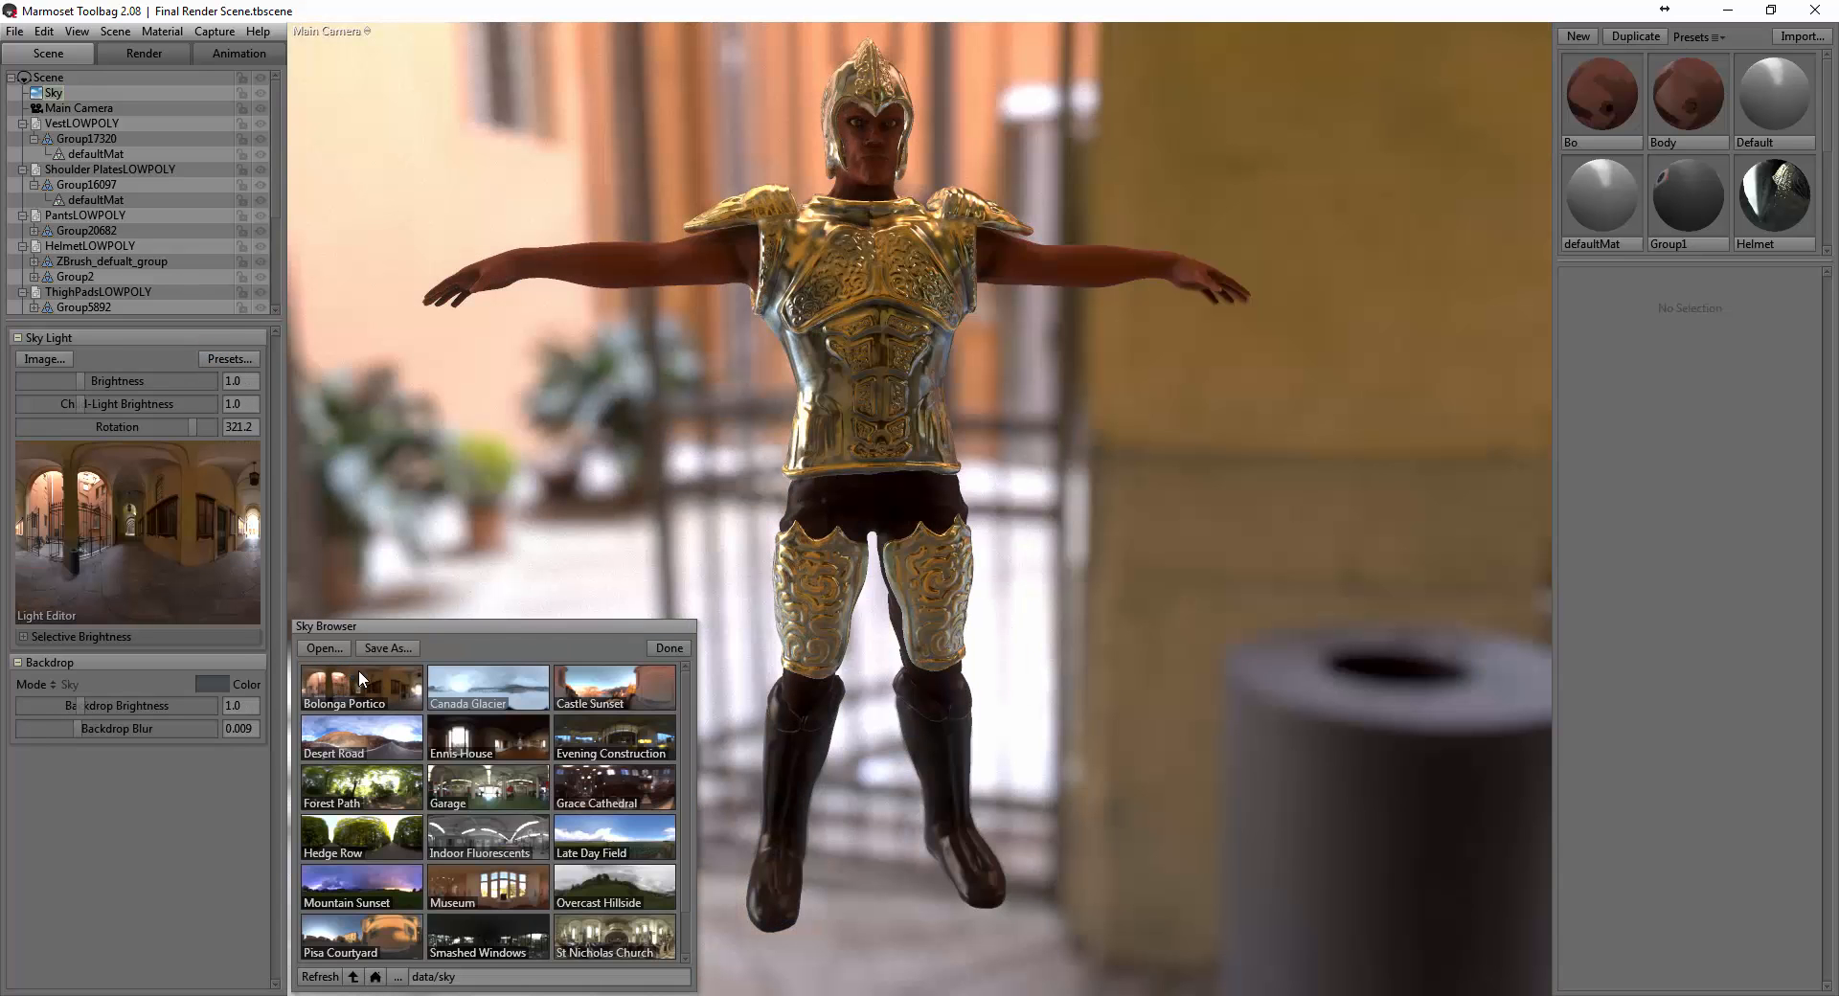
{"action": "left_click", "coordinate": [465, 690]}
{"action": "left_click", "coordinate": [613, 692]}
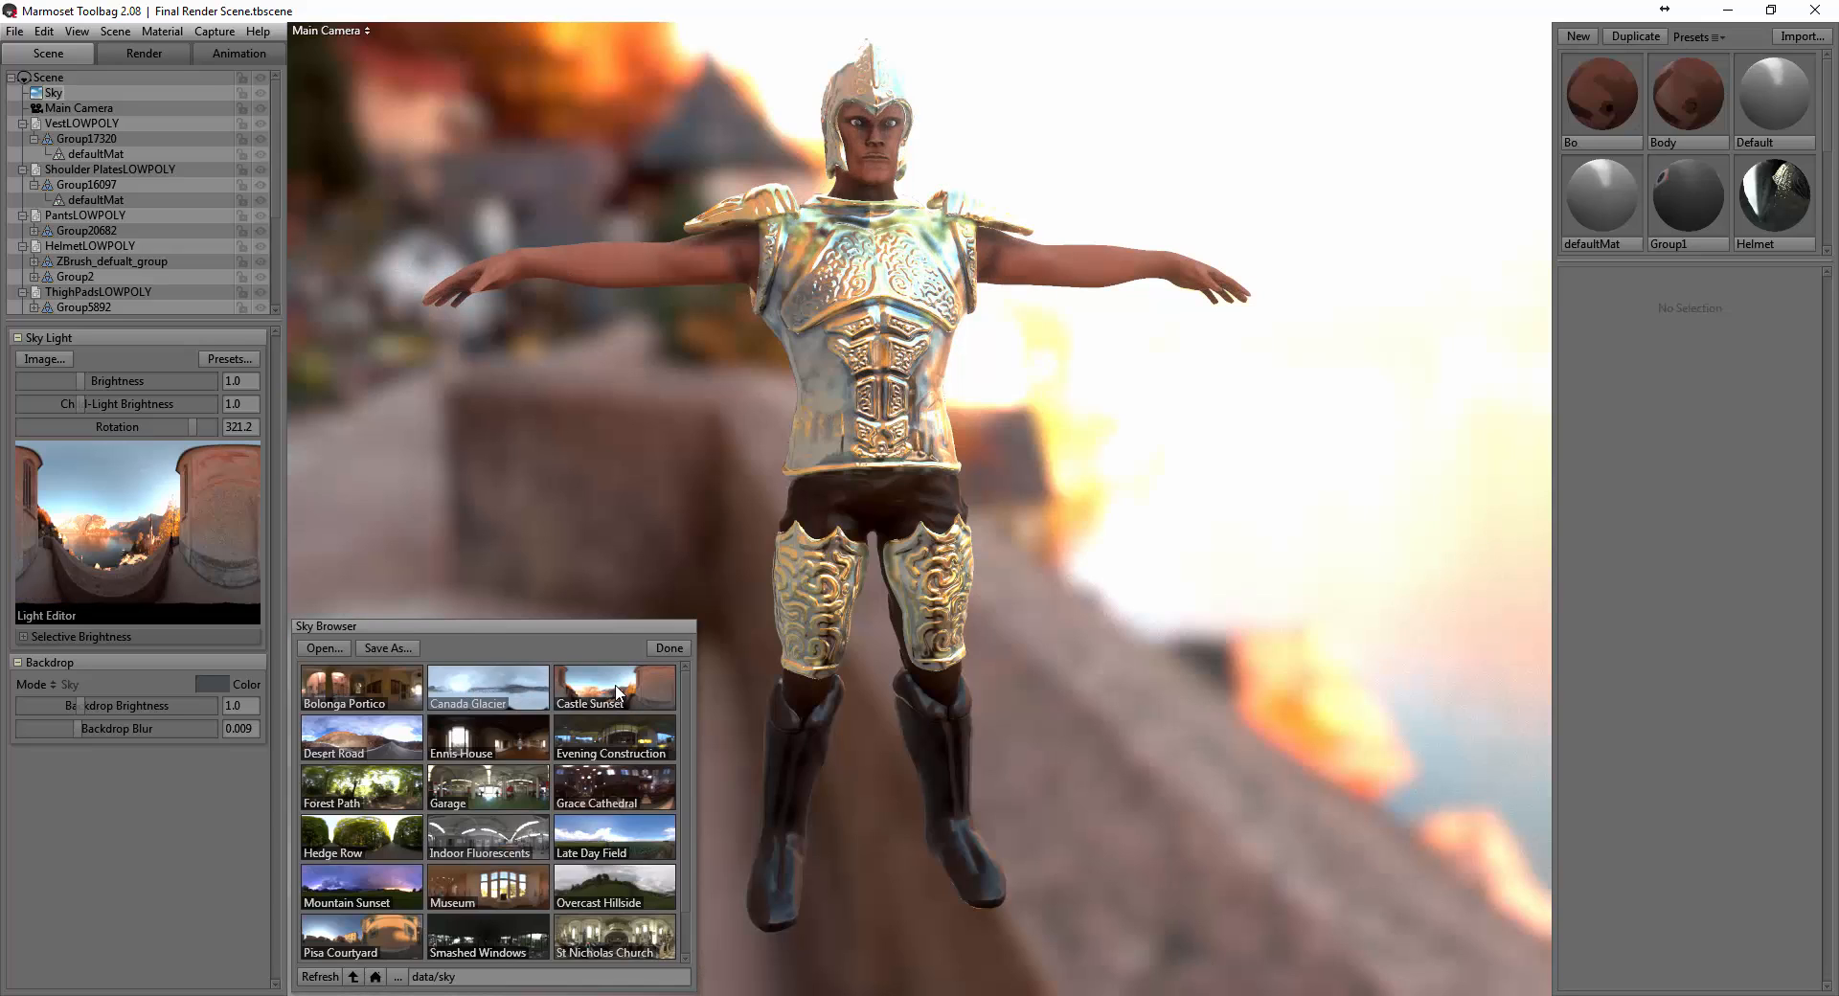
{"action": "left_click_drag", "start_coordinate": [996, 609], "coordinate": [906, 613], "text": "shift"}
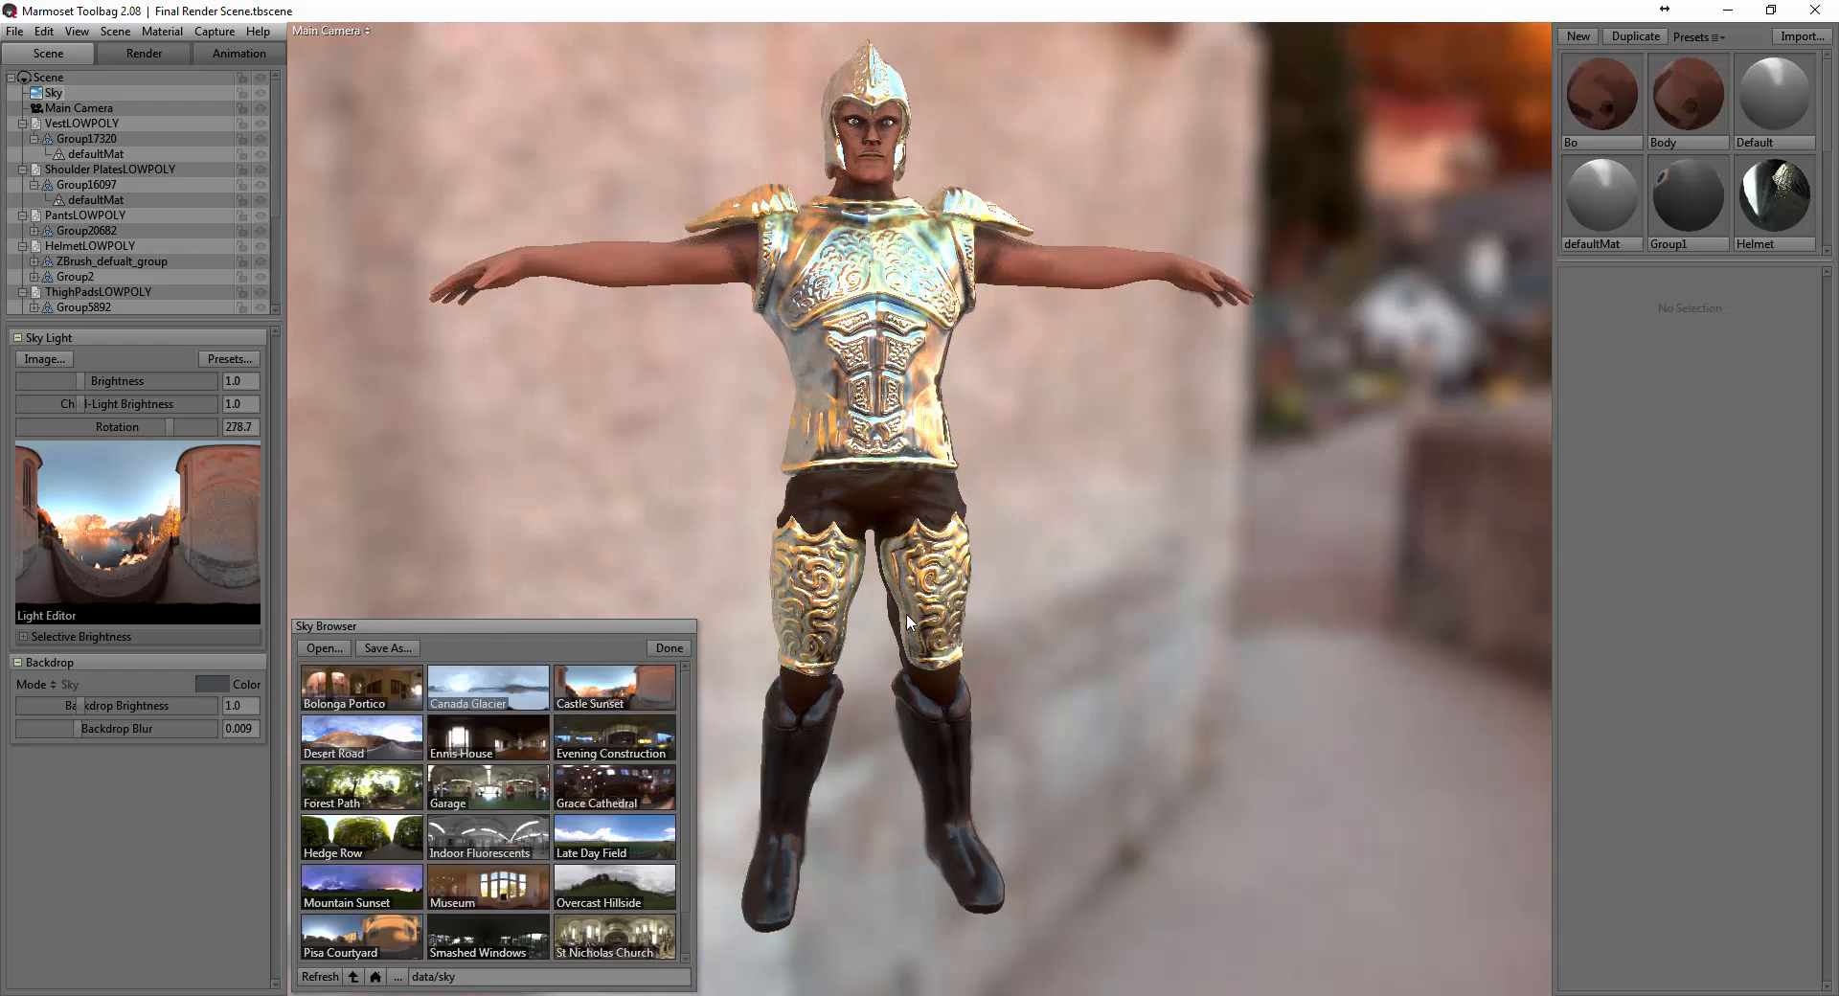
Try the Evening Construction, Desert Road and Ennis House sky presets, rotating the sky lighting around the soldier.
{"action": "left_click", "coordinate": [601, 739]}
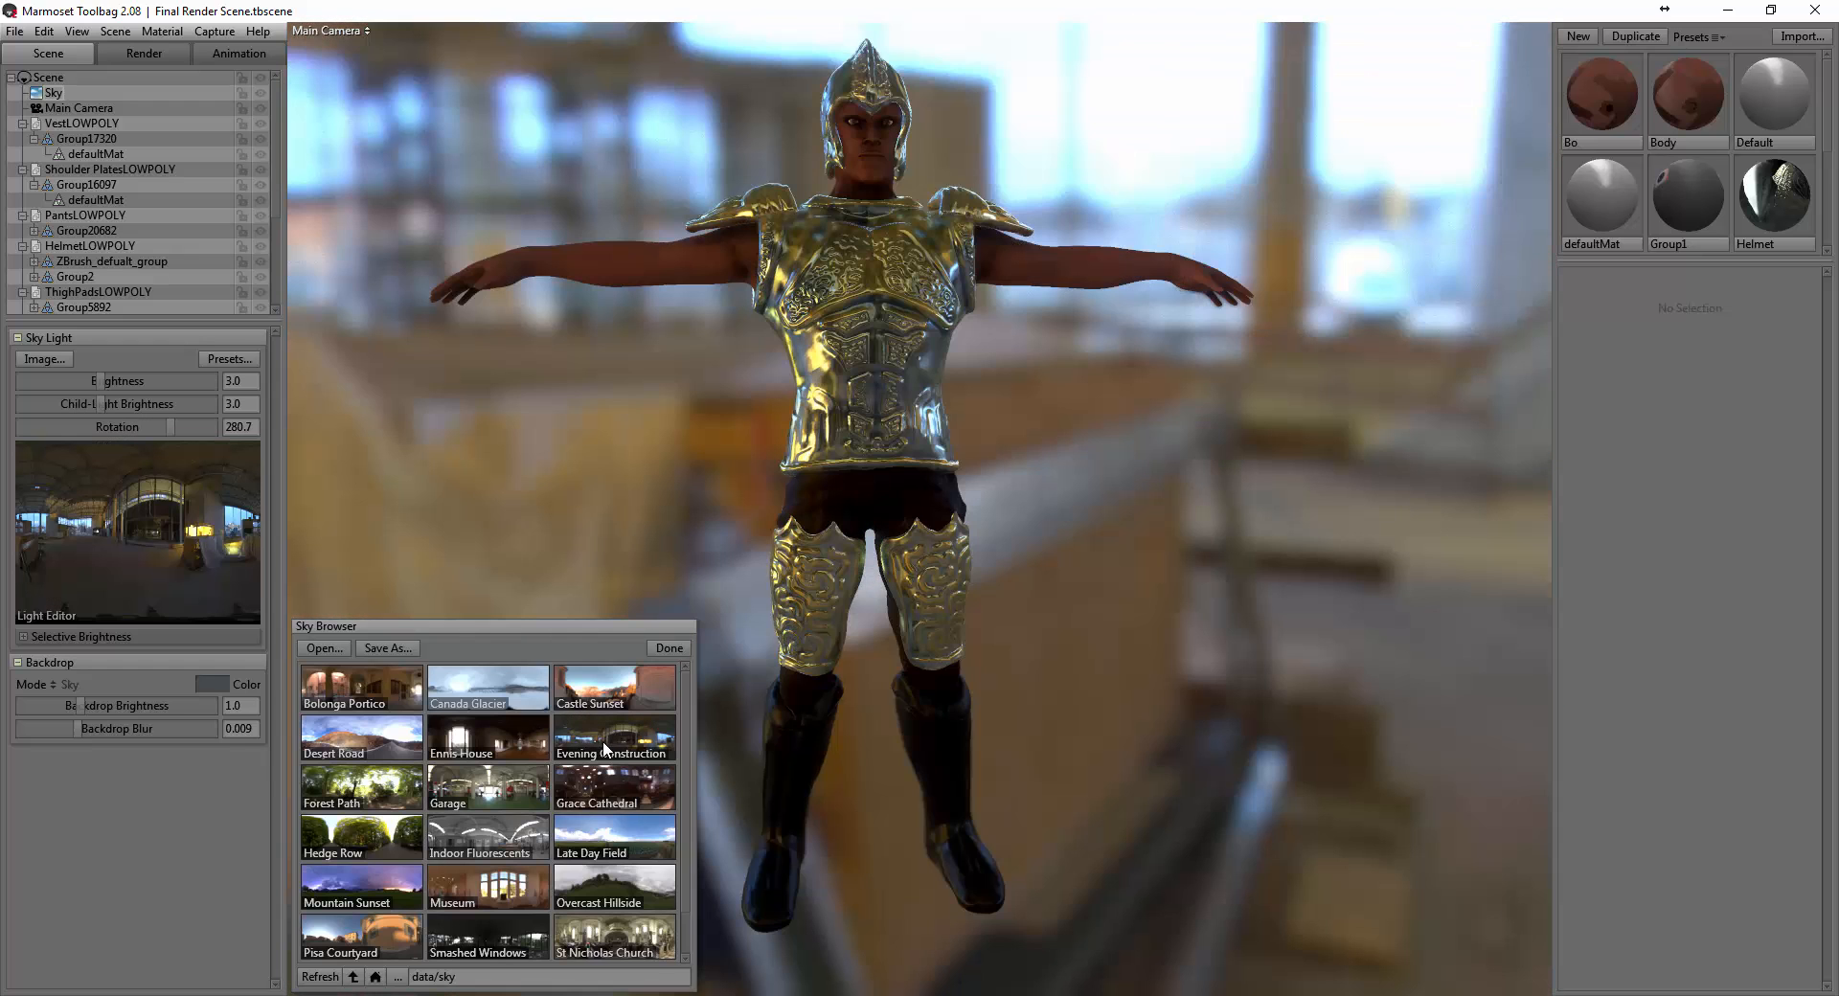
{"action": "left_click", "coordinate": [511, 740]}
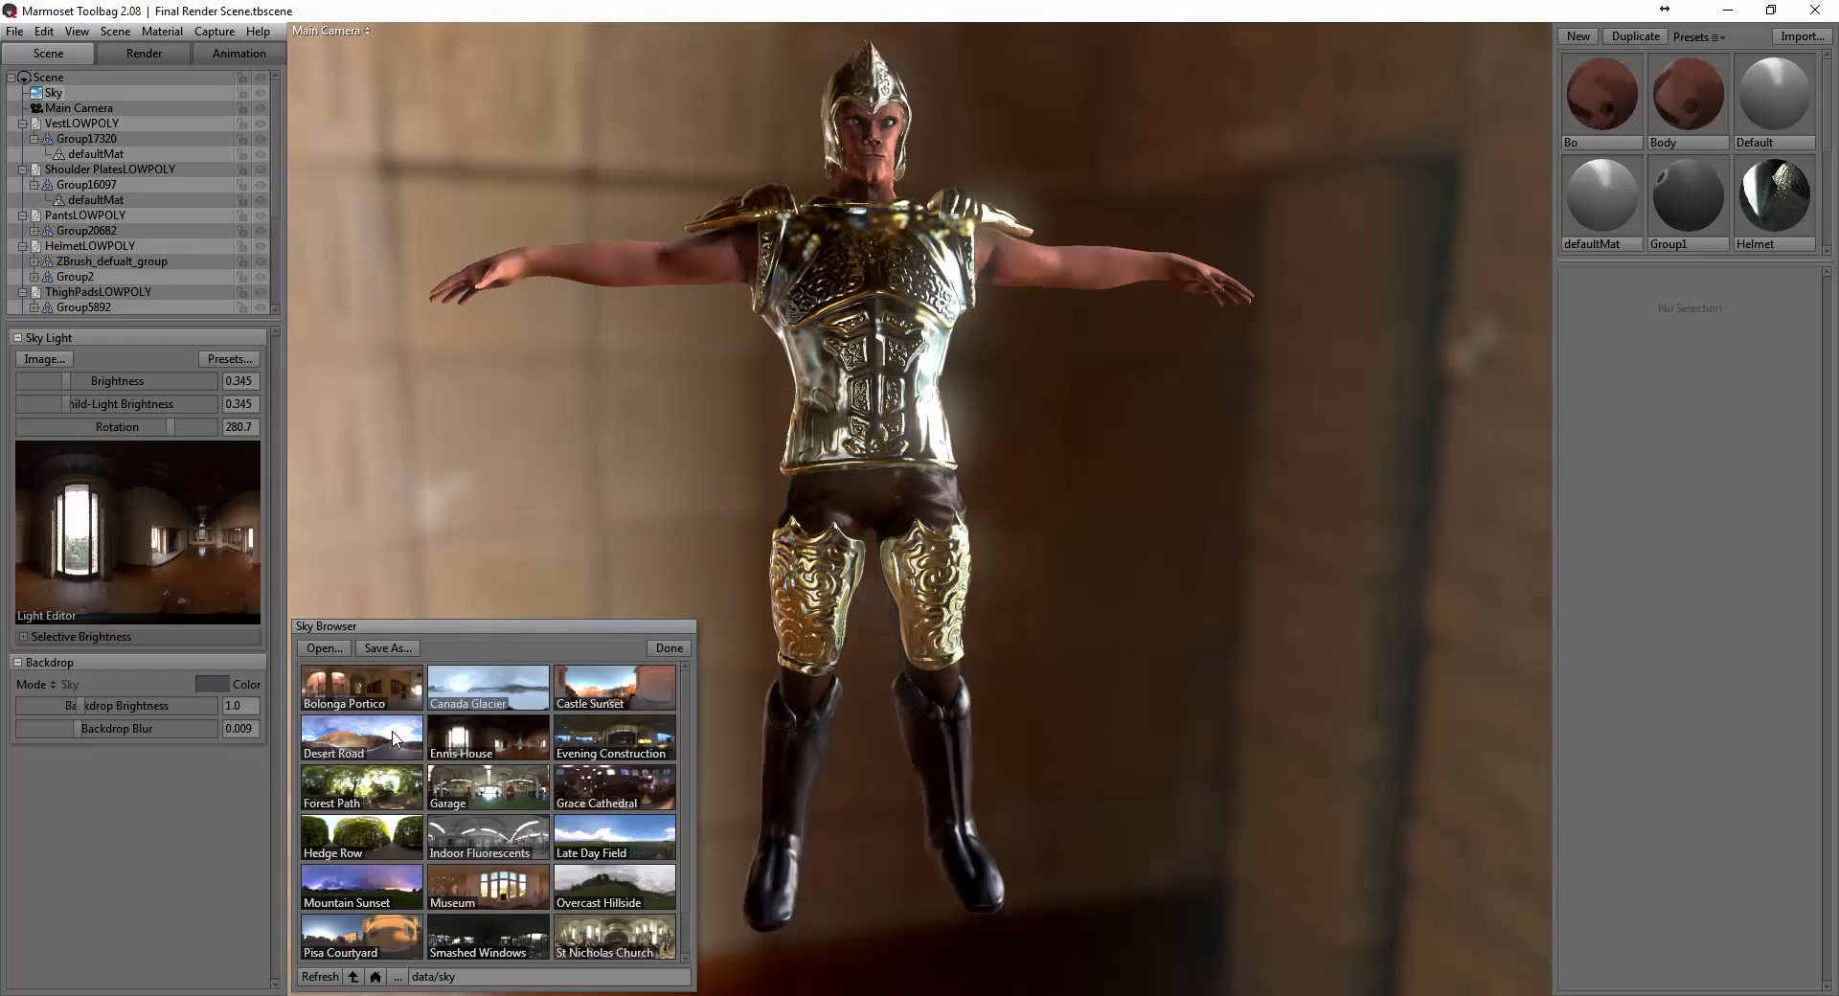
{"action": "left_click", "coordinate": [354, 734]}
{"action": "left_click_drag", "start_coordinate": [963, 626], "coordinate": [937, 661], "text": "shift"}
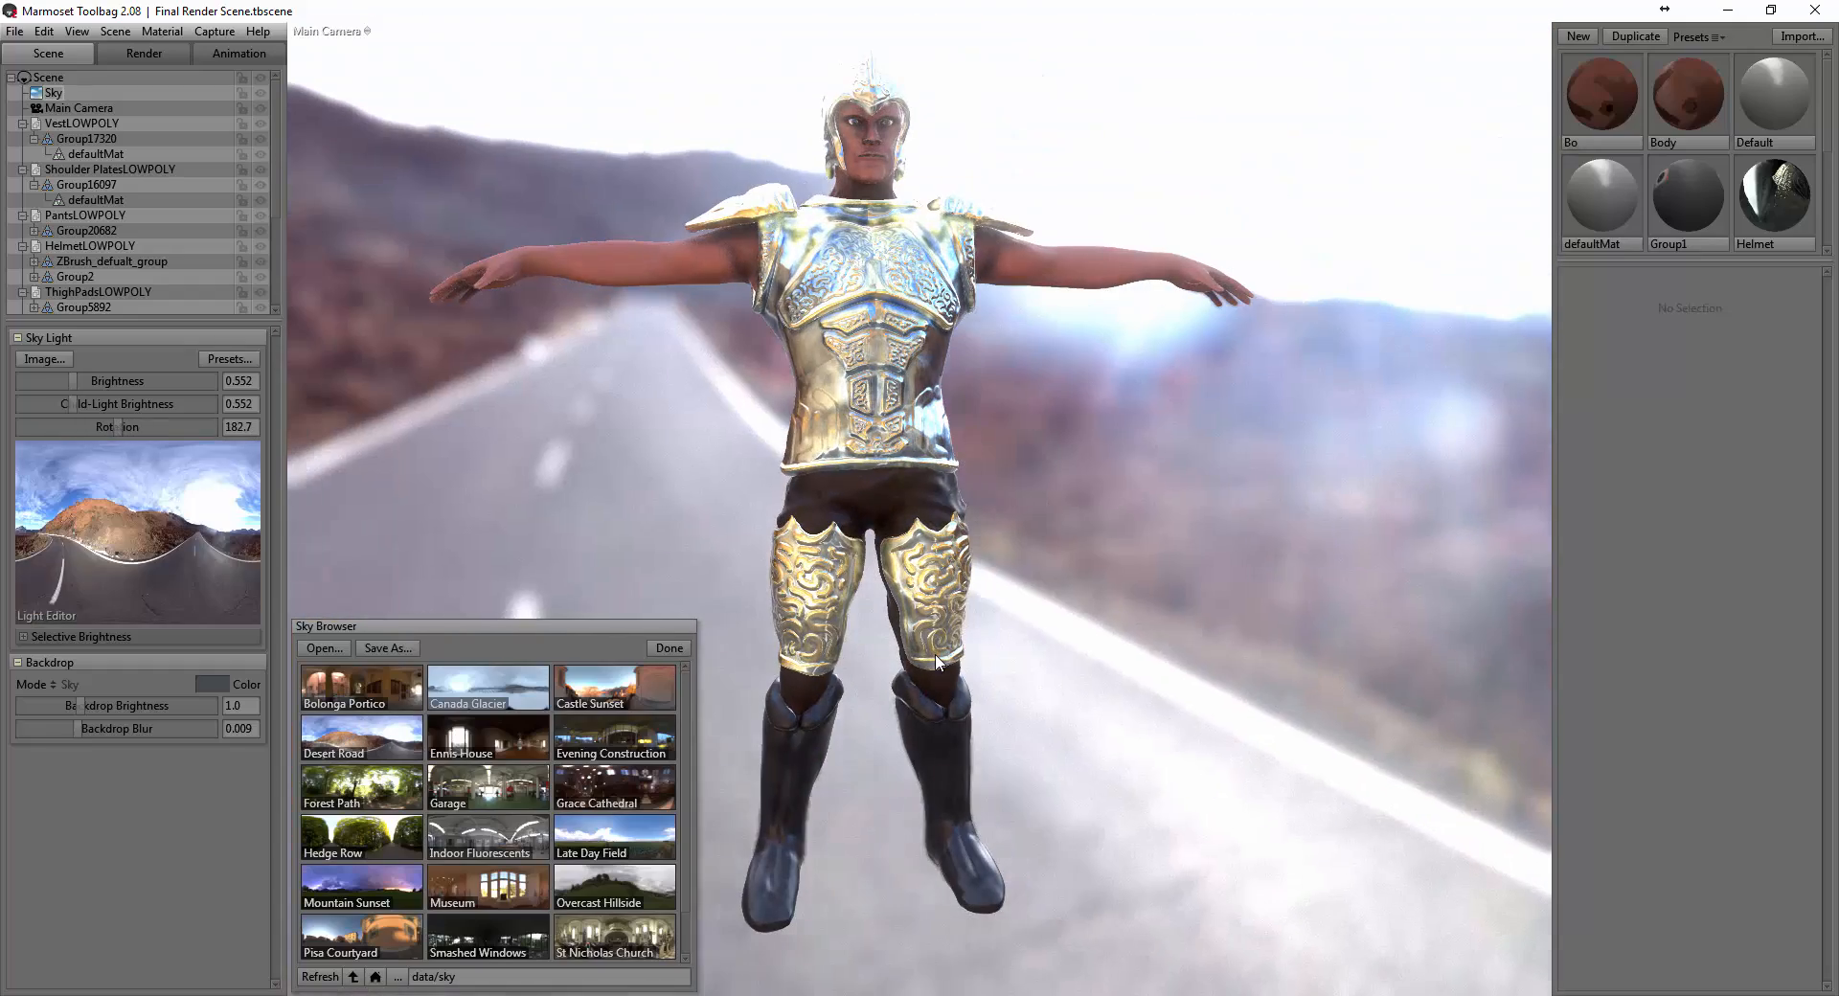
{"action": "left_click", "coordinate": [485, 755]}
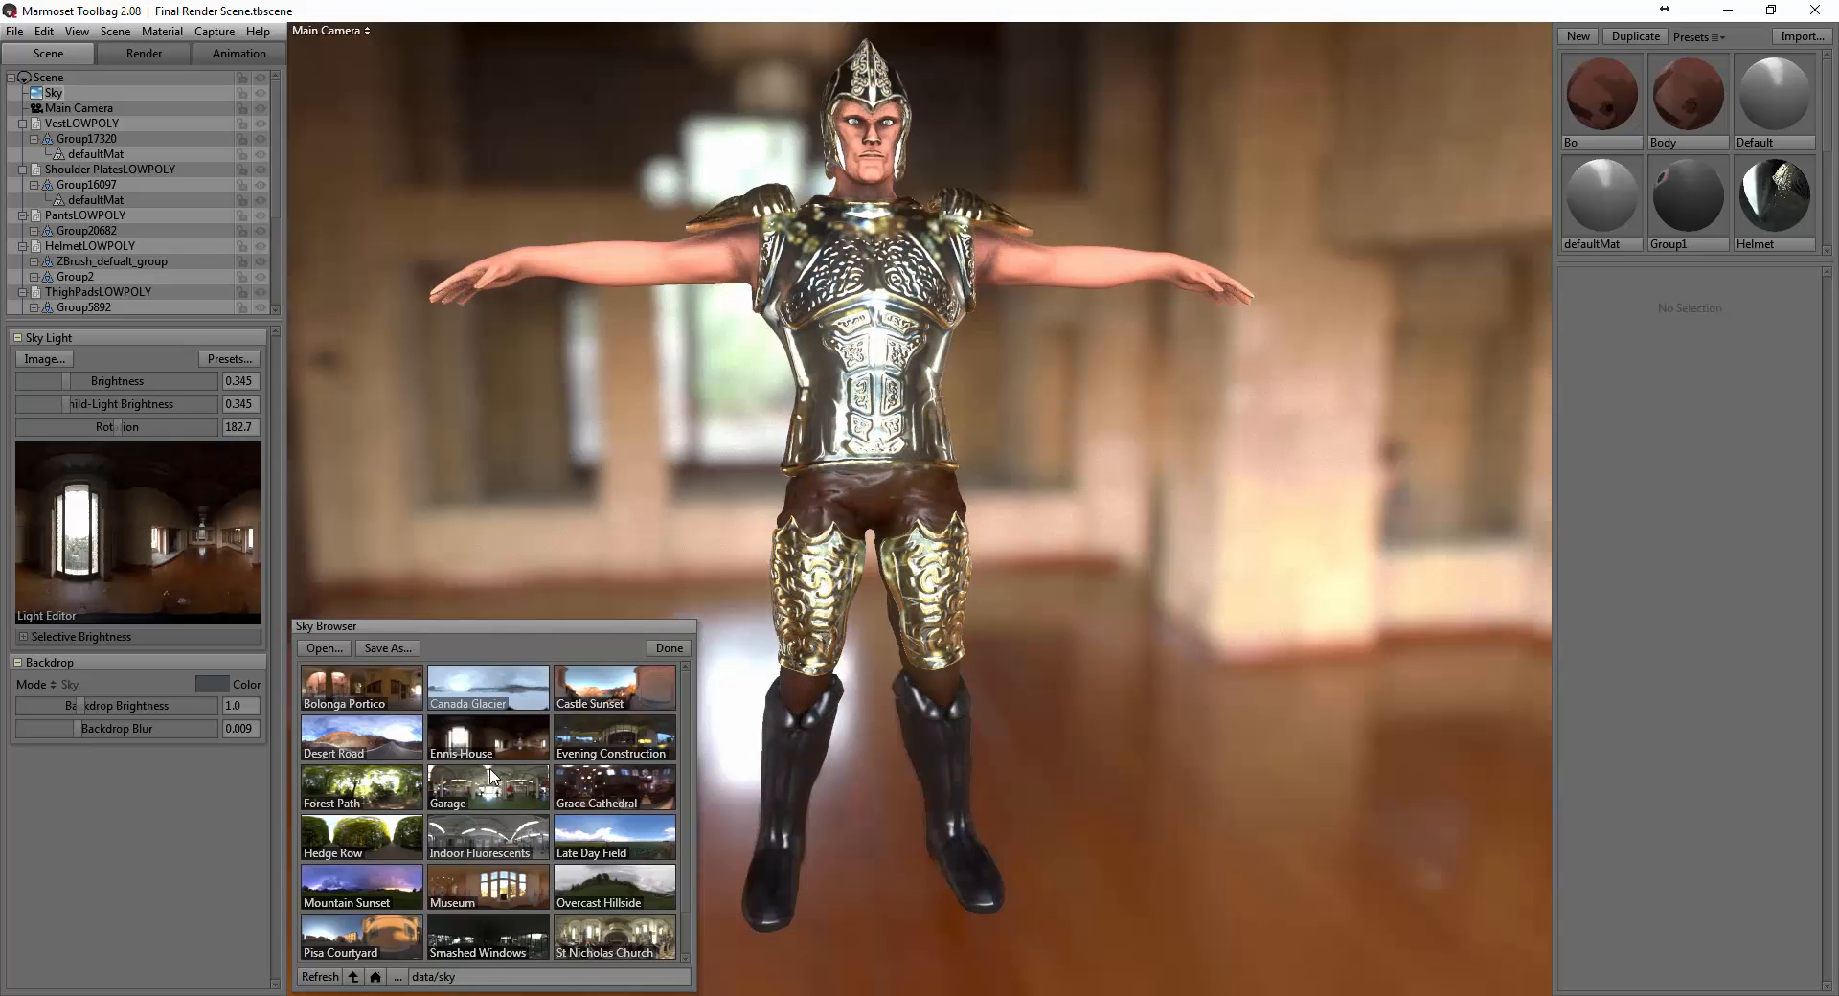
Try the Garage, Late Day Field, Overcast Hillside, Museum and Mountain Sunset sky presets on the scene.
{"action": "left_click", "coordinate": [500, 799]}
{"action": "left_click", "coordinate": [589, 832]}
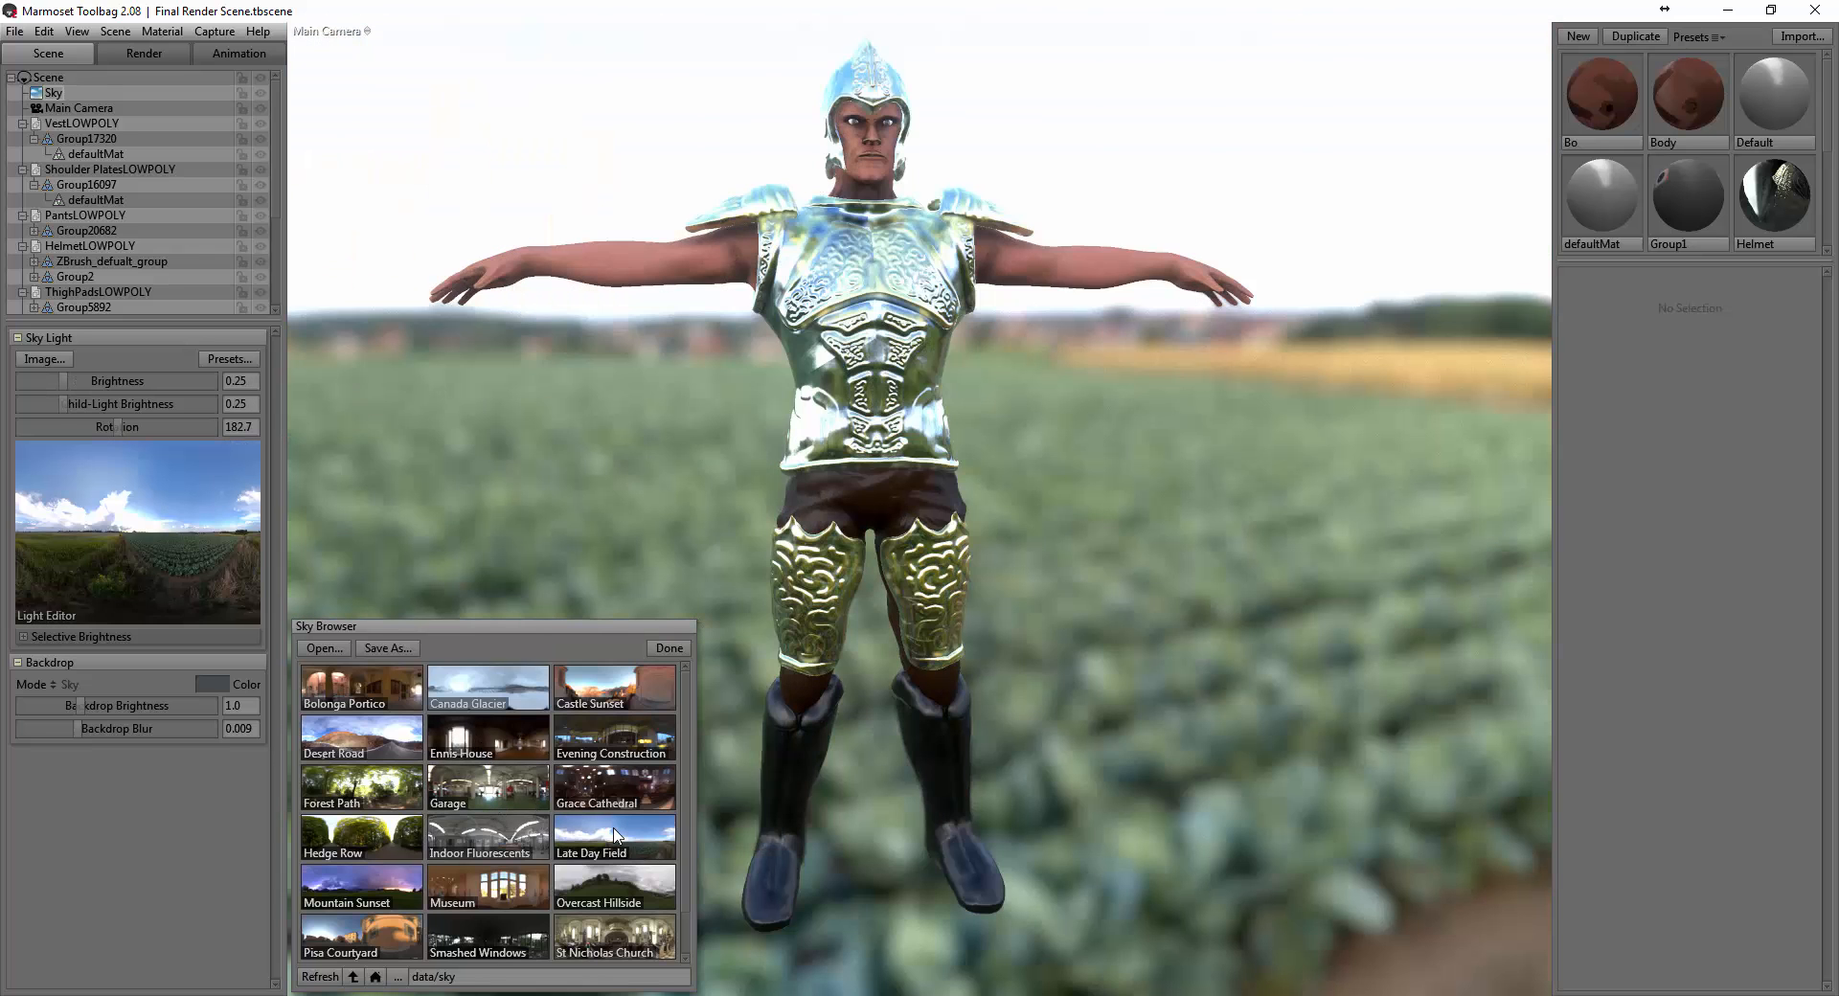
{"action": "left_click", "coordinate": [602, 887]}
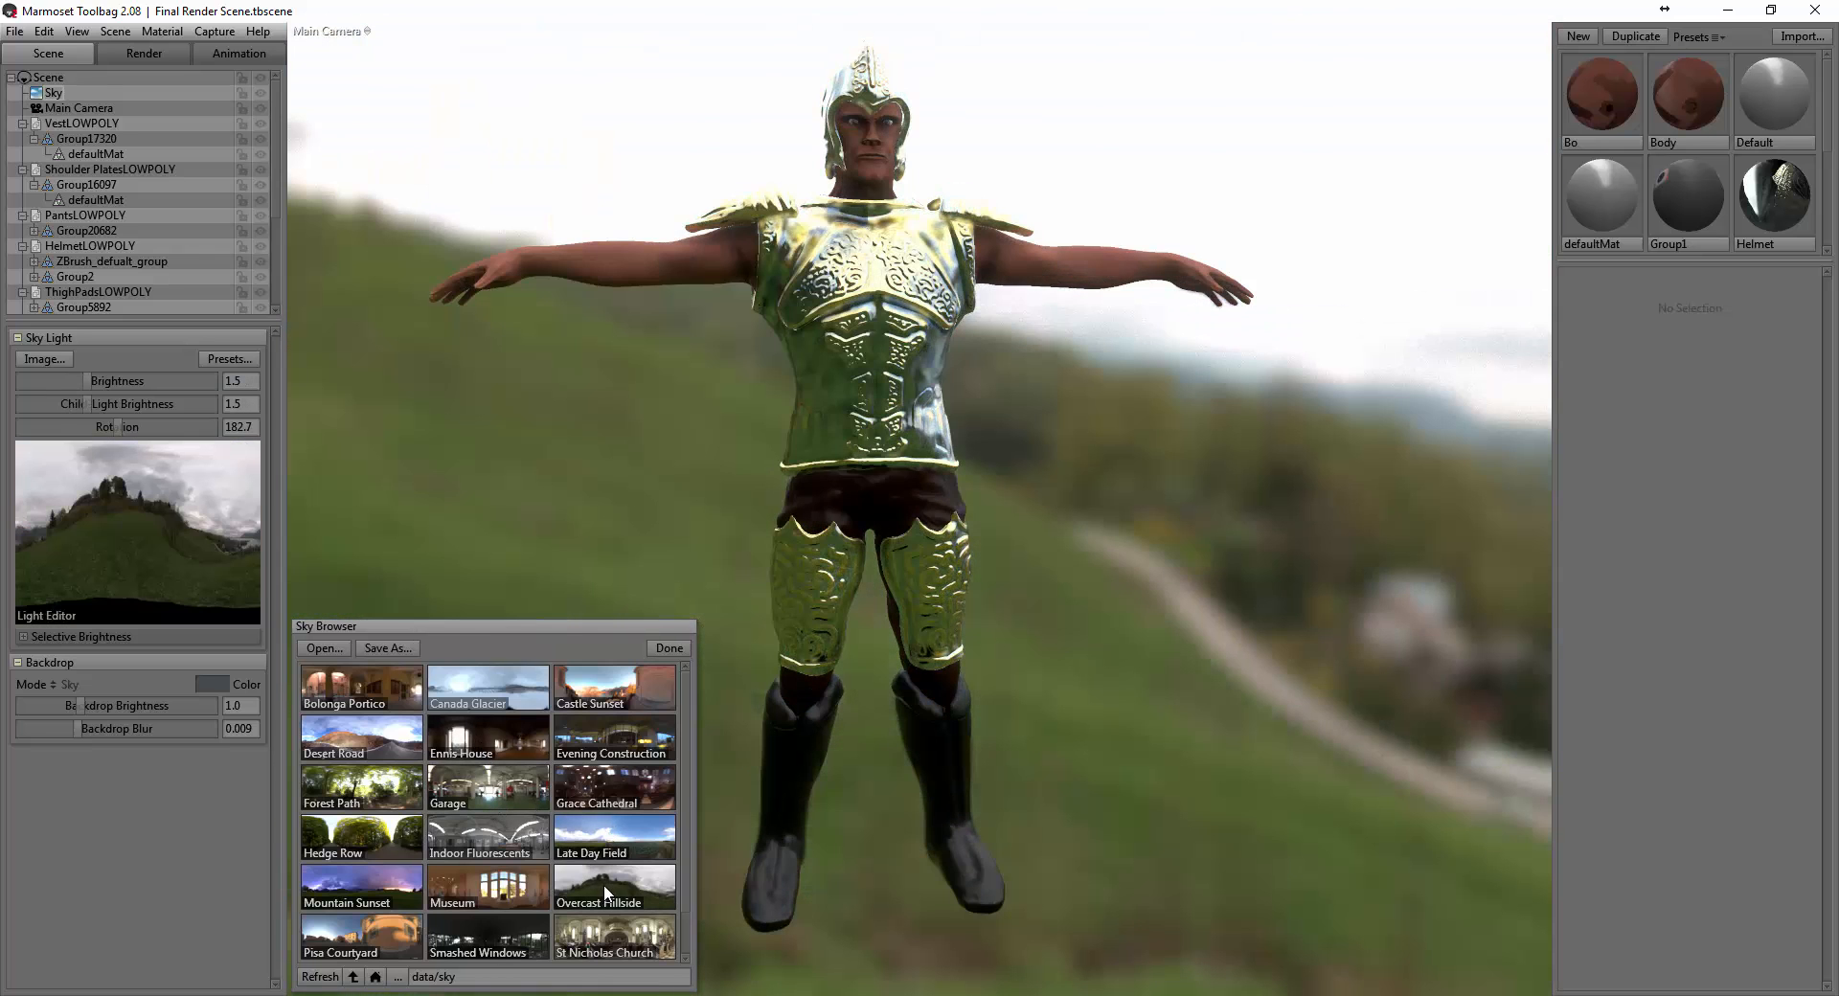
{"action": "left_click", "coordinate": [481, 875]}
{"action": "left_click", "coordinate": [312, 883]}
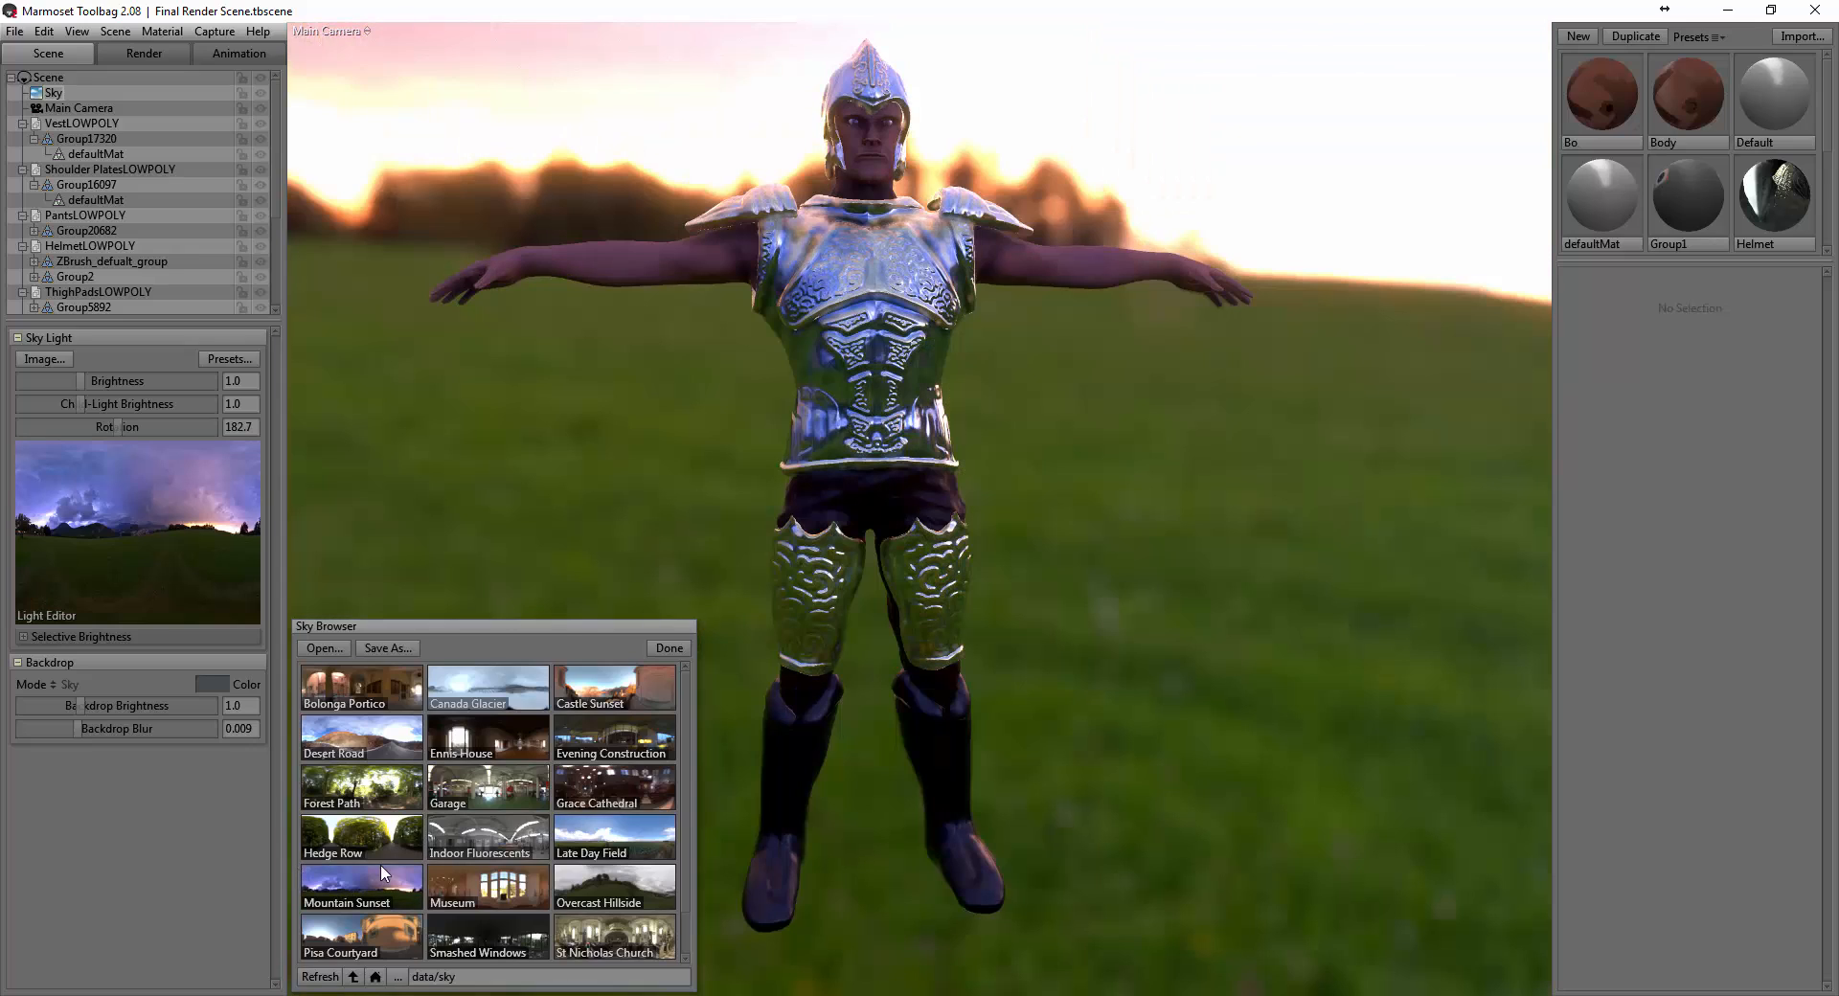
Apply the Smashed Windows sky preset, rotate the sky to about 167, and close the sky browser.
{"action": "left_click", "coordinate": [482, 925]}
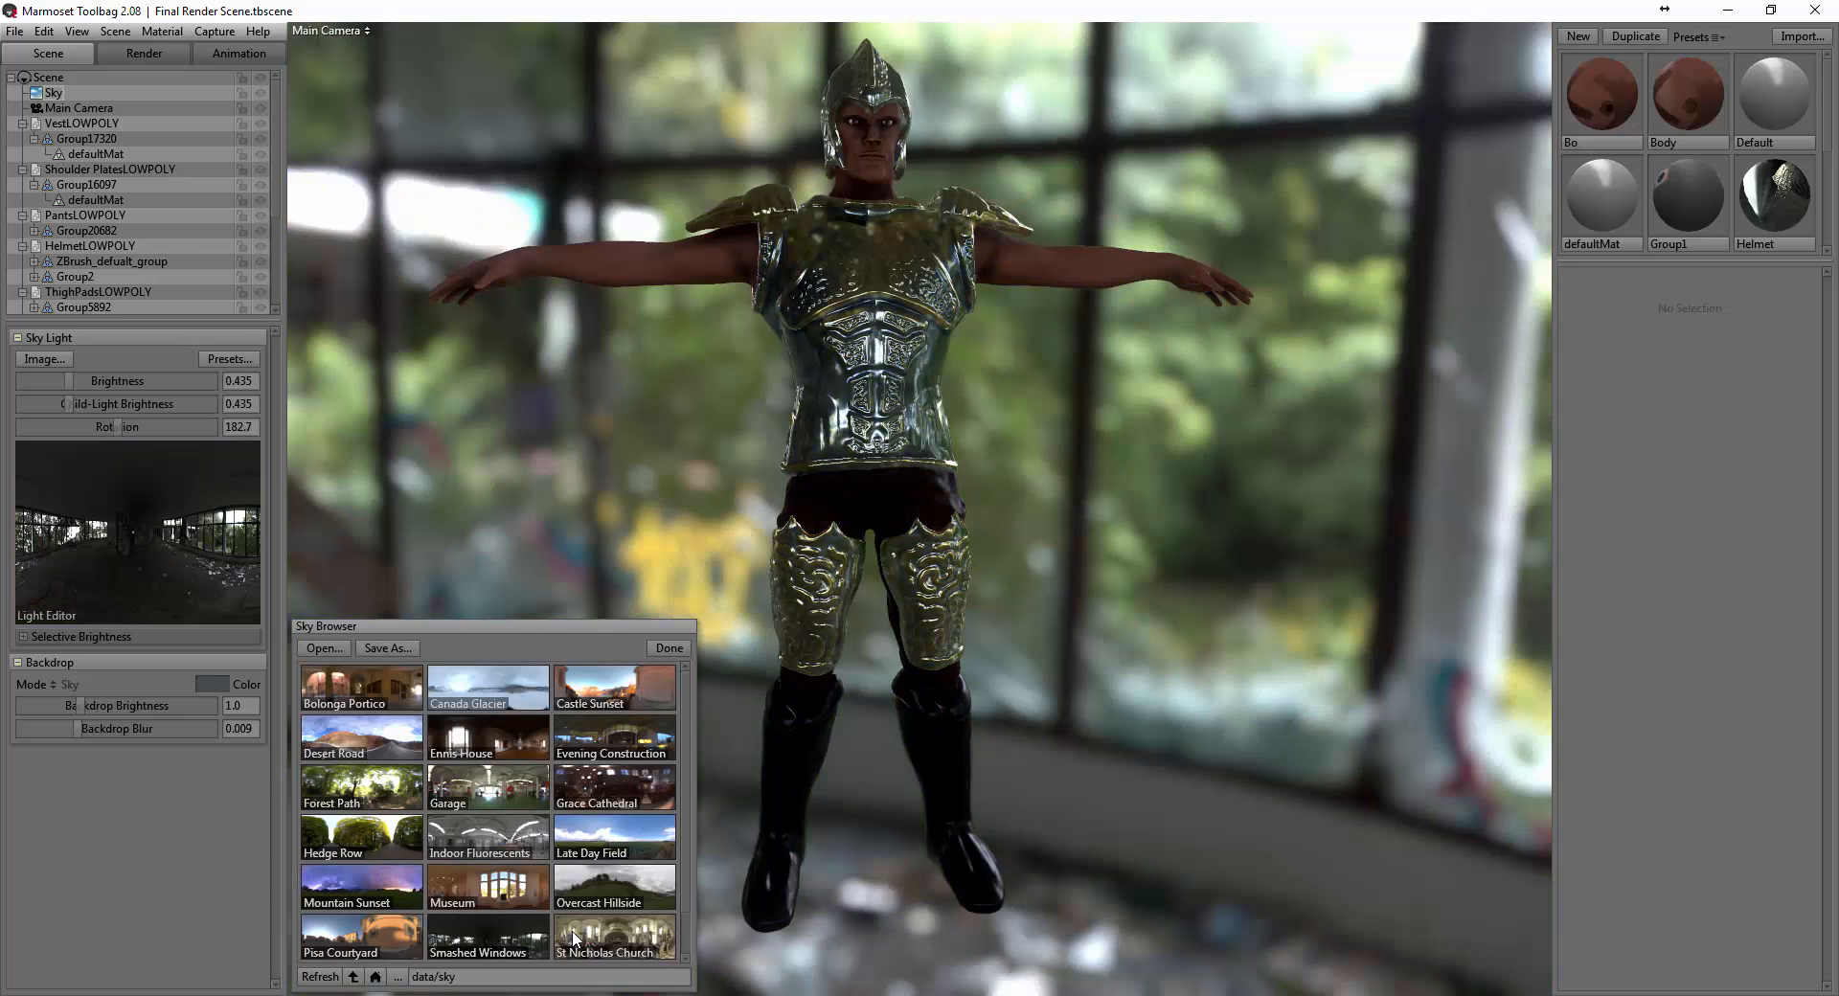
{"action": "left_click_drag", "start_coordinate": [1161, 685], "coordinate": [942, 641], "text": "shift"}
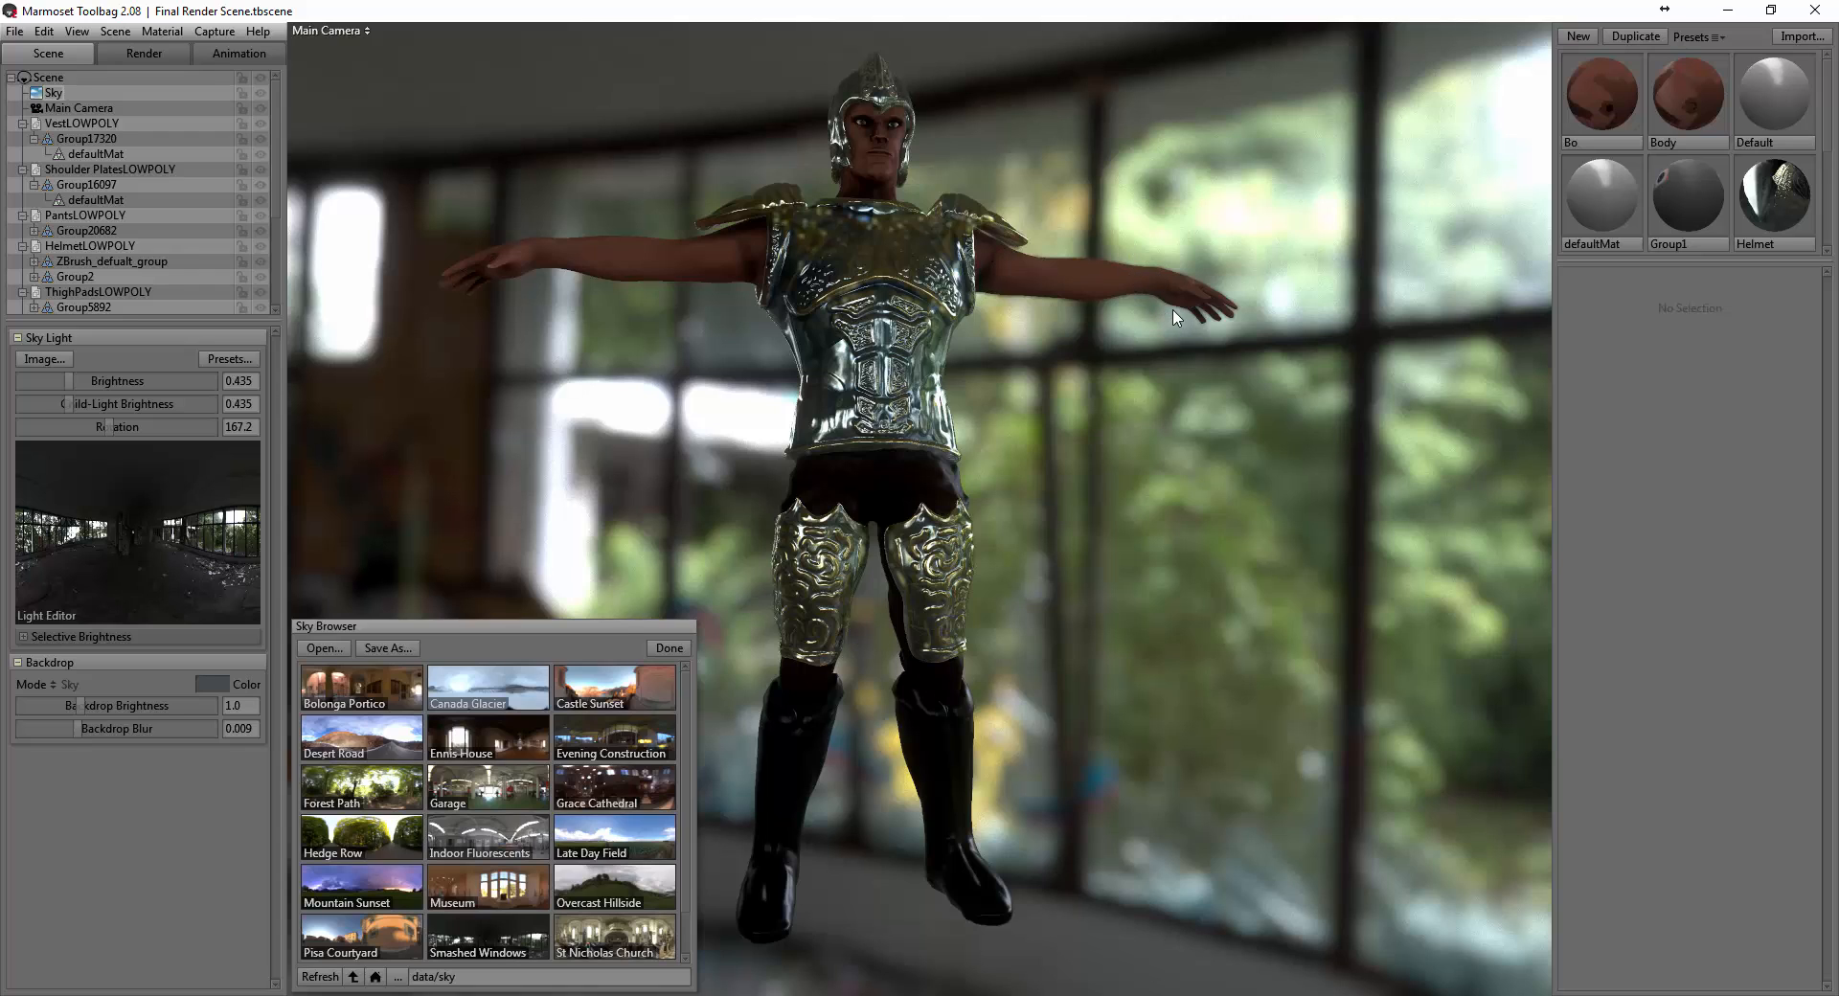
{"action": "left_click", "coordinate": [676, 645]}
{"action": "left_click_drag", "start_coordinate": [900, 450], "coordinate": [967, 475]}
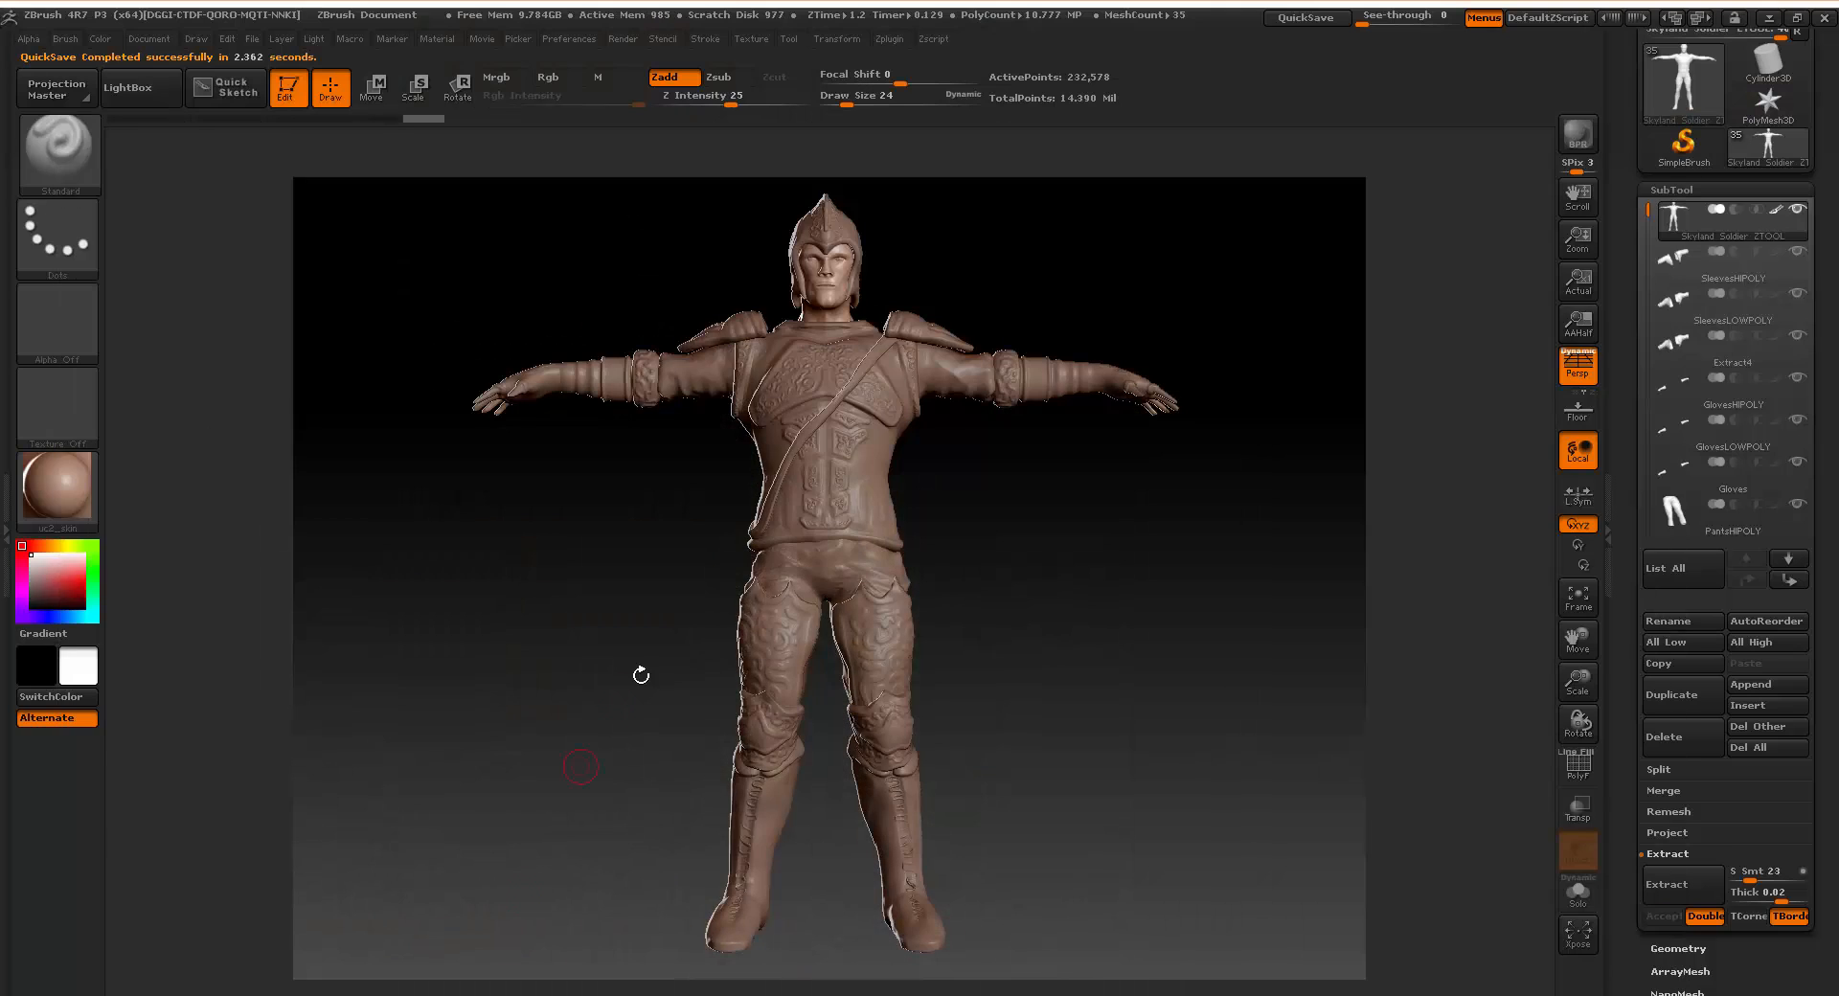
Switch back to ZBrush and hide every subtool except the soldier's body.
{"action": "left_click", "coordinate": [1796, 209], "text": "shift"}
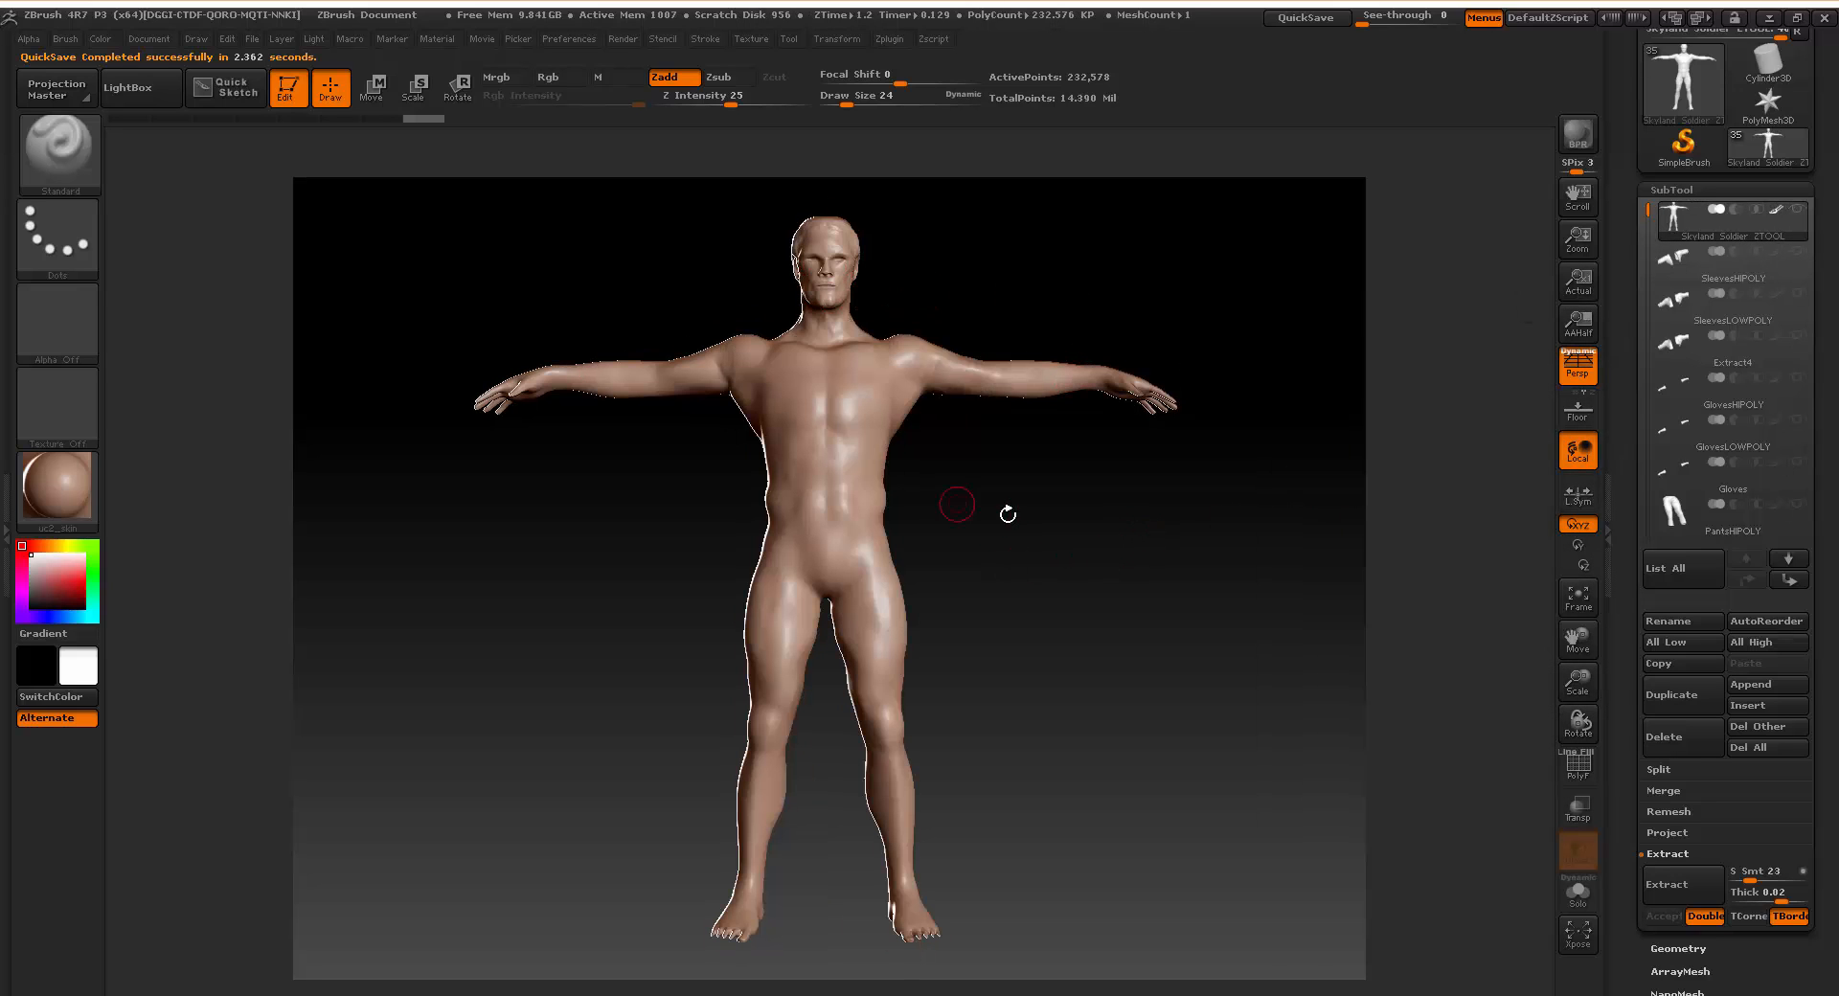
{"action": "left_click_drag", "start_coordinate": [1006, 514], "coordinate": [1082, 619]}
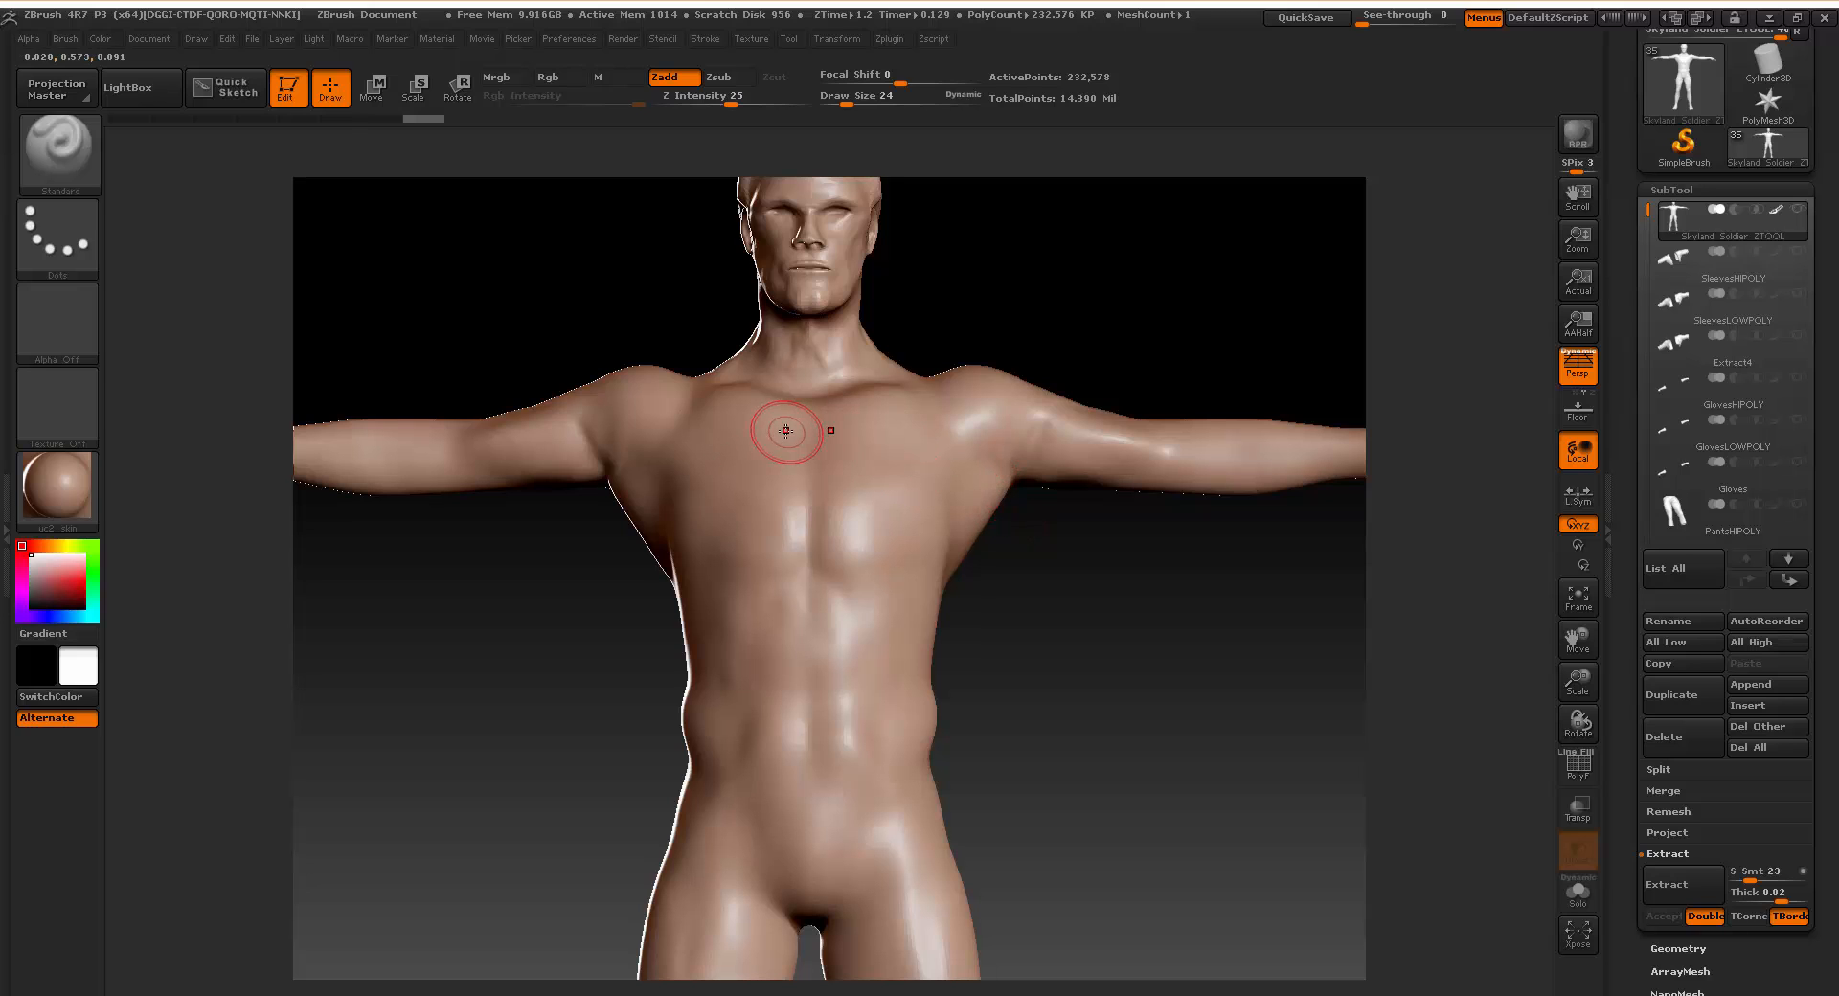
Mask the body's torso with a rectangular mask from the base of the neck to the hips, leaving the arms unmasked.
{"action": "key", "text": "ctrl"}
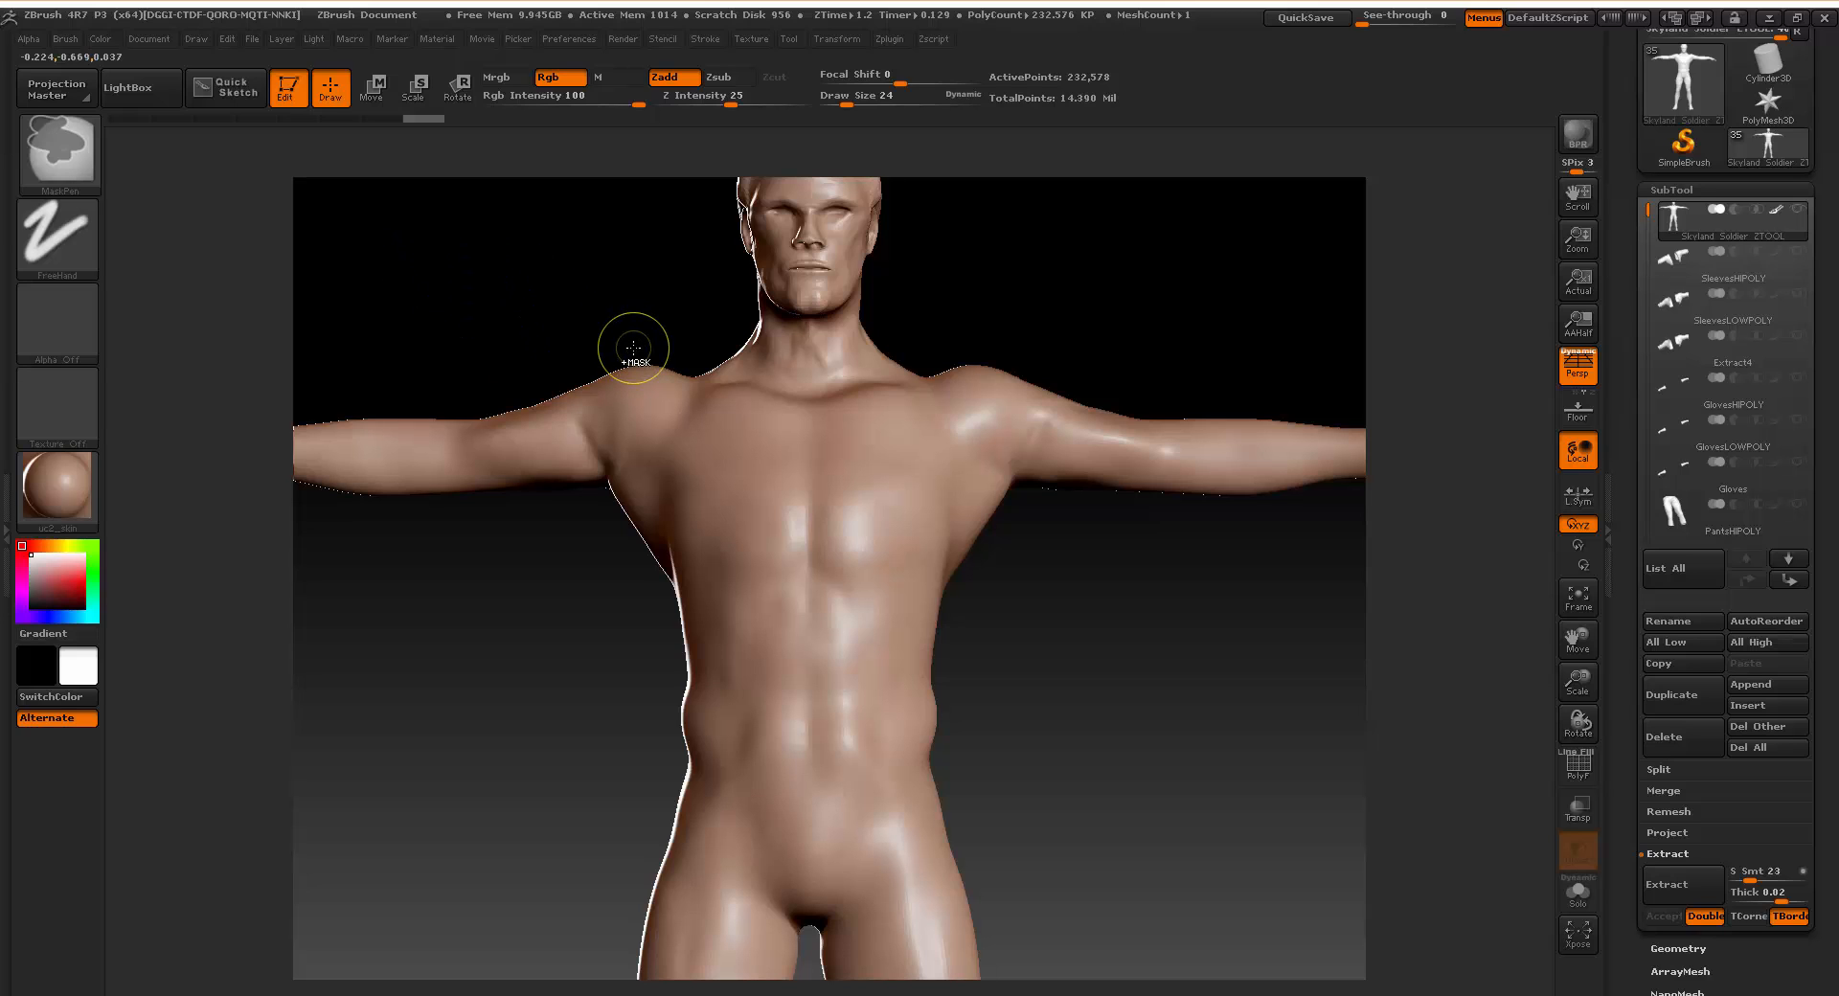
{"action": "left_click_drag", "start_coordinate": [632, 347], "coordinate": [991, 803], "text": "ctrl"}
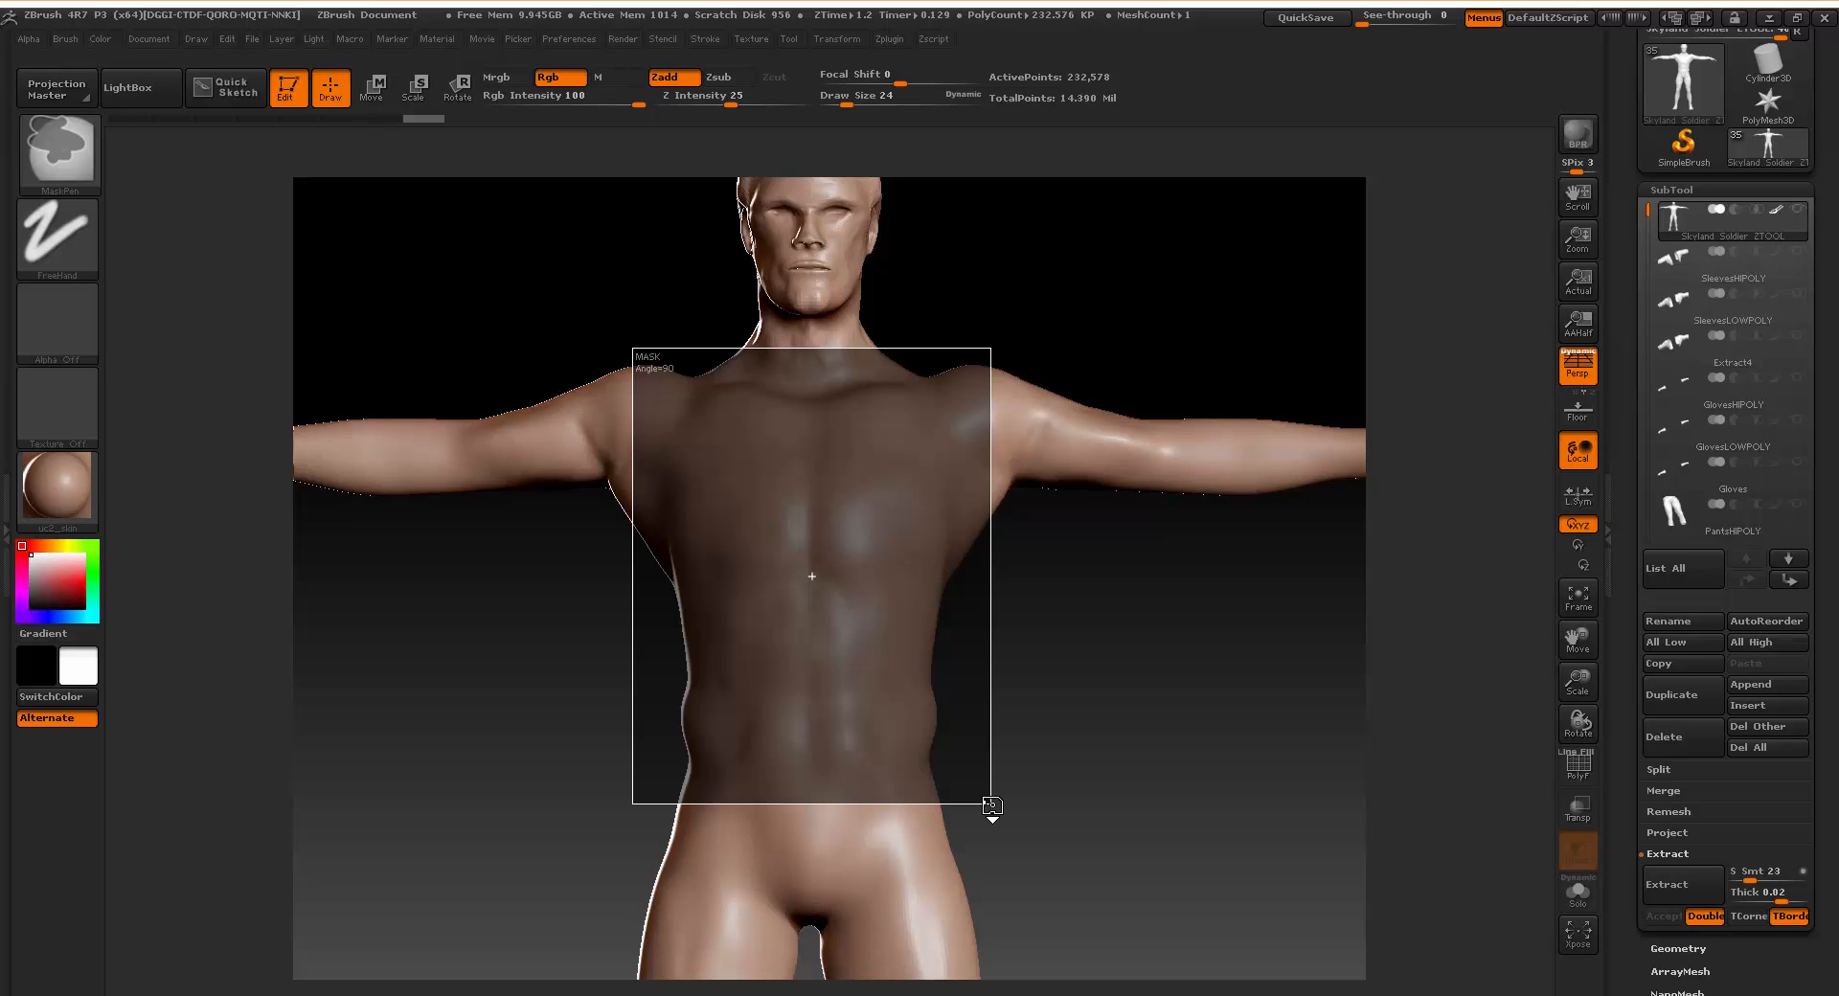
{"action": "left_click_drag", "start_coordinate": [991, 804], "coordinate": [989, 803], "text": "ctrl"}
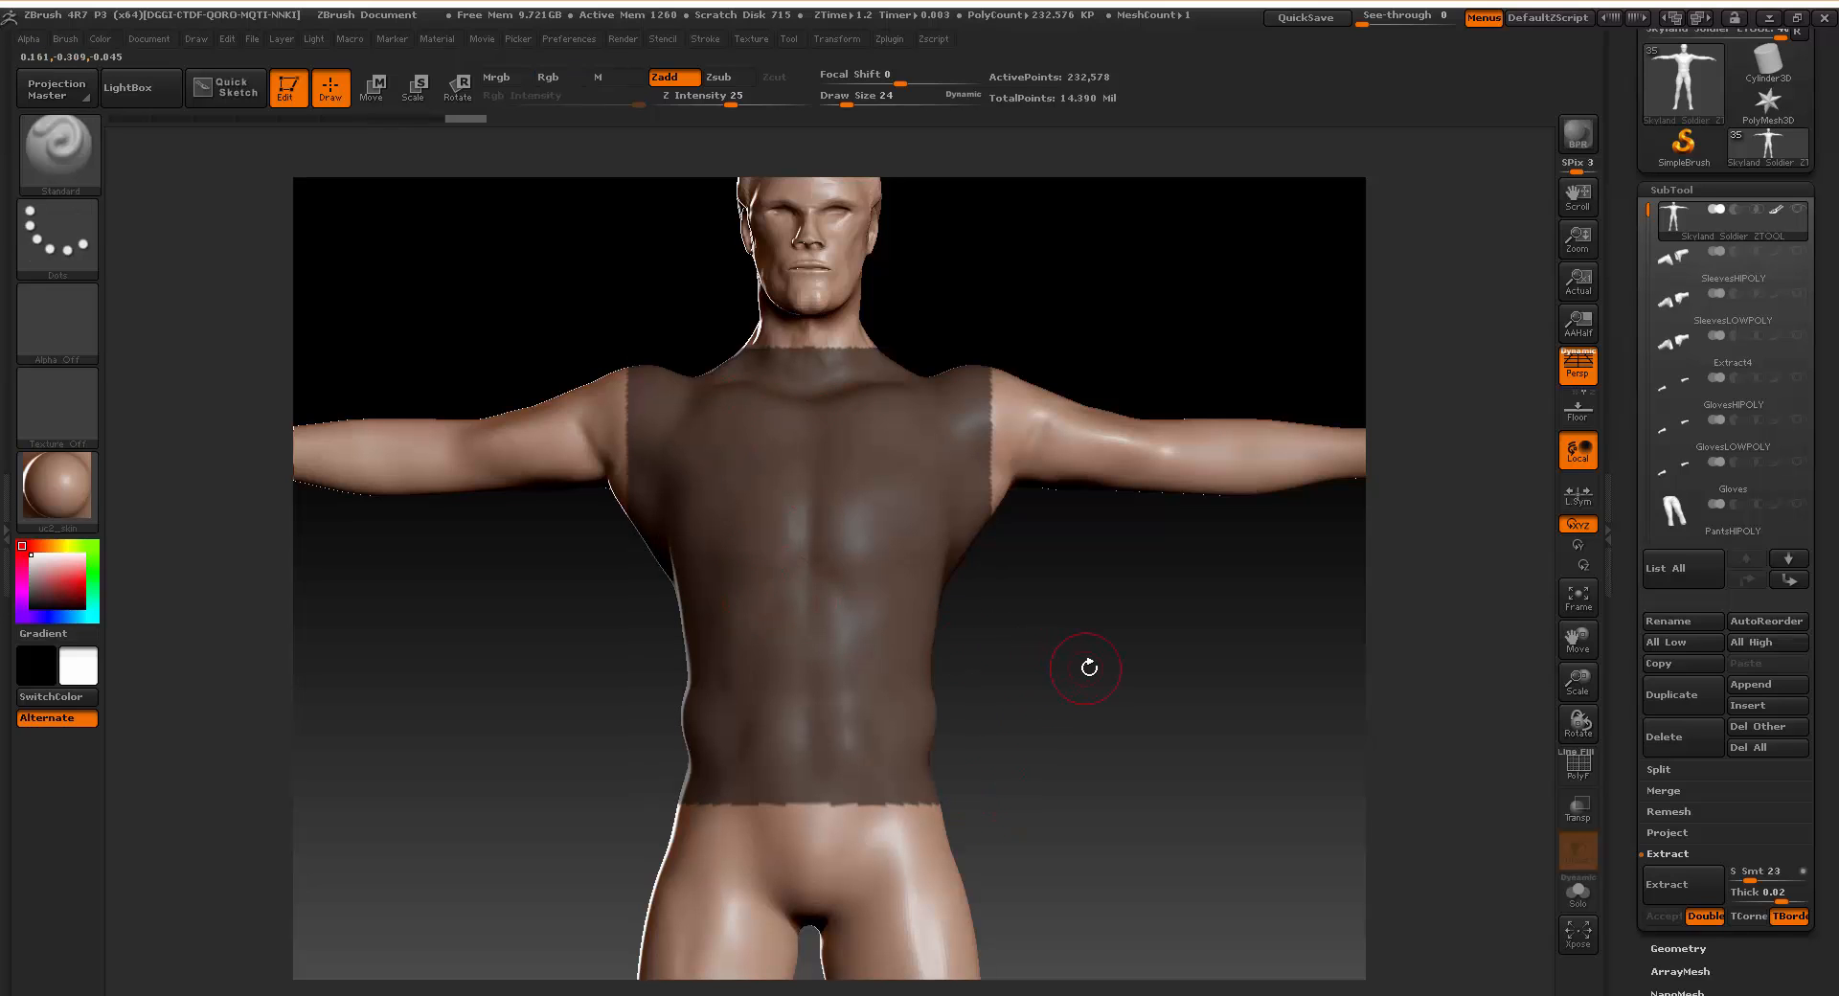
{"action": "mouse_move", "coordinate": [1100, 666]}
{"action": "left_mouse_down"}
{"action": "mouse_move", "coordinate": [995, 662]}
{"action": "mouse_move", "coordinate": [1047, 788]}
{"action": "left_mouse_up"}
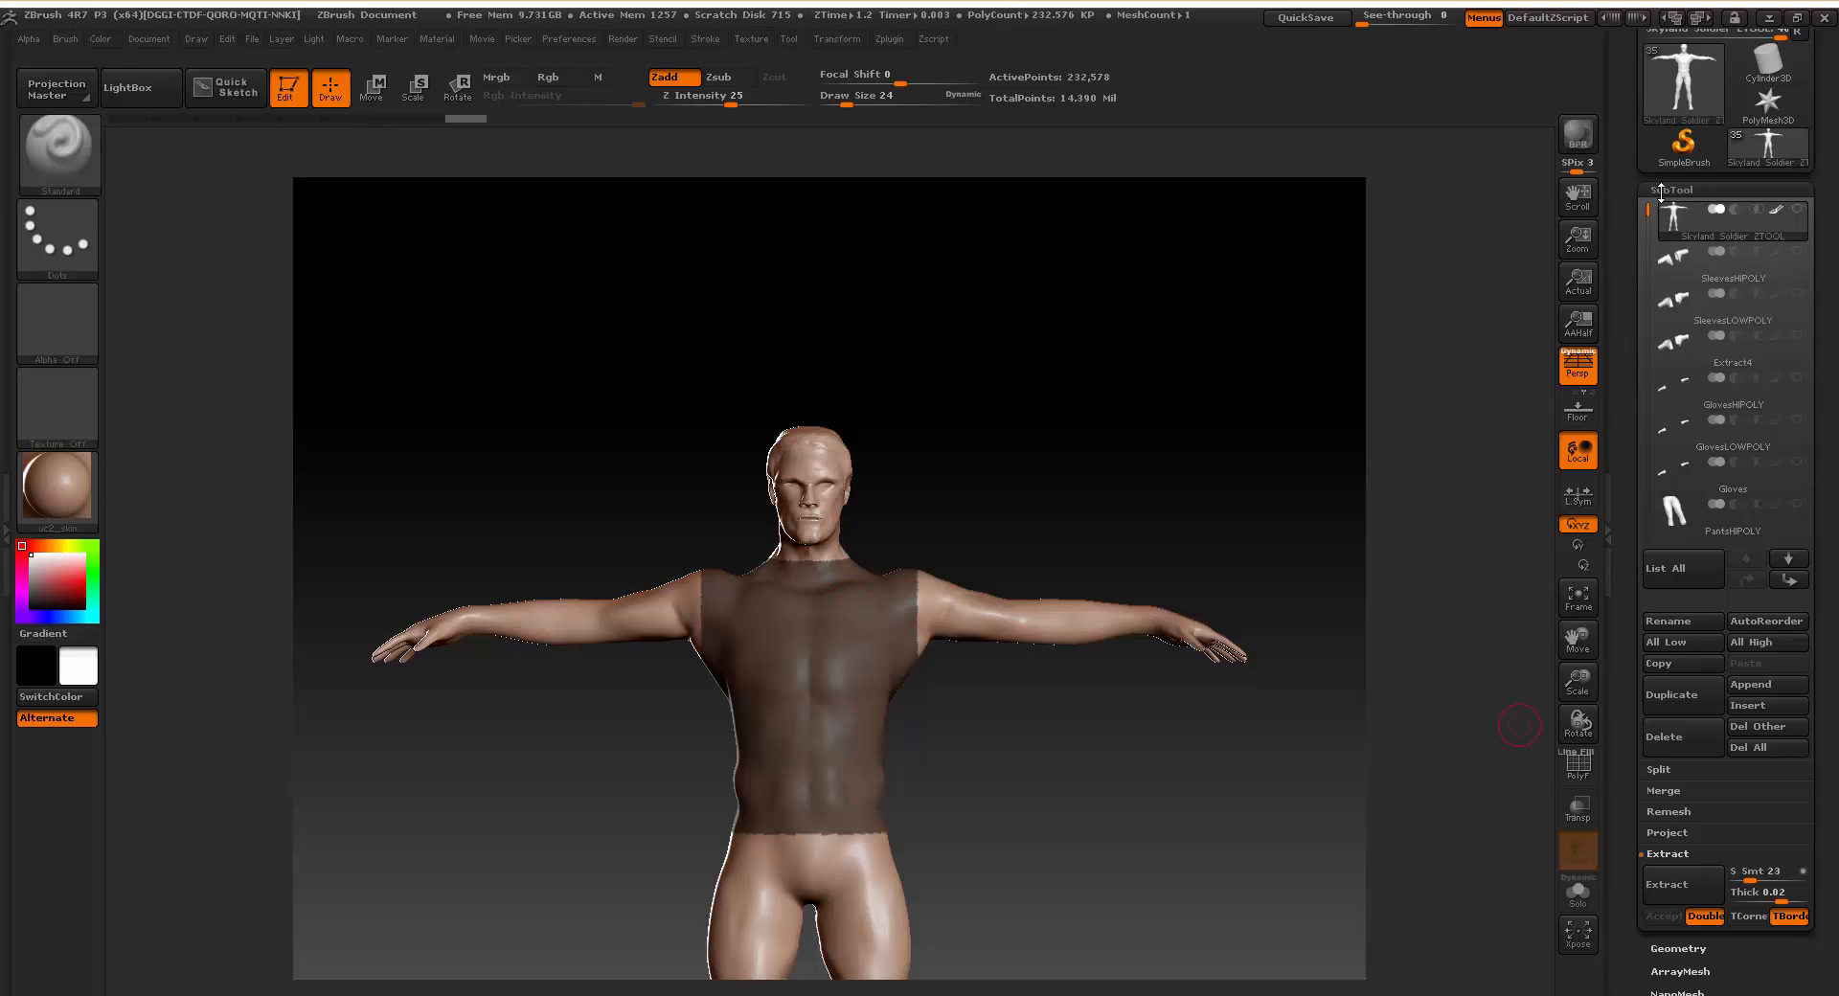
Extract the masked torso as a shell with surface smoothness 25 and thickness 0.02.
{"action": "left_click", "coordinate": [1670, 854]}
{"action": "left_click", "coordinate": [1667, 859]}
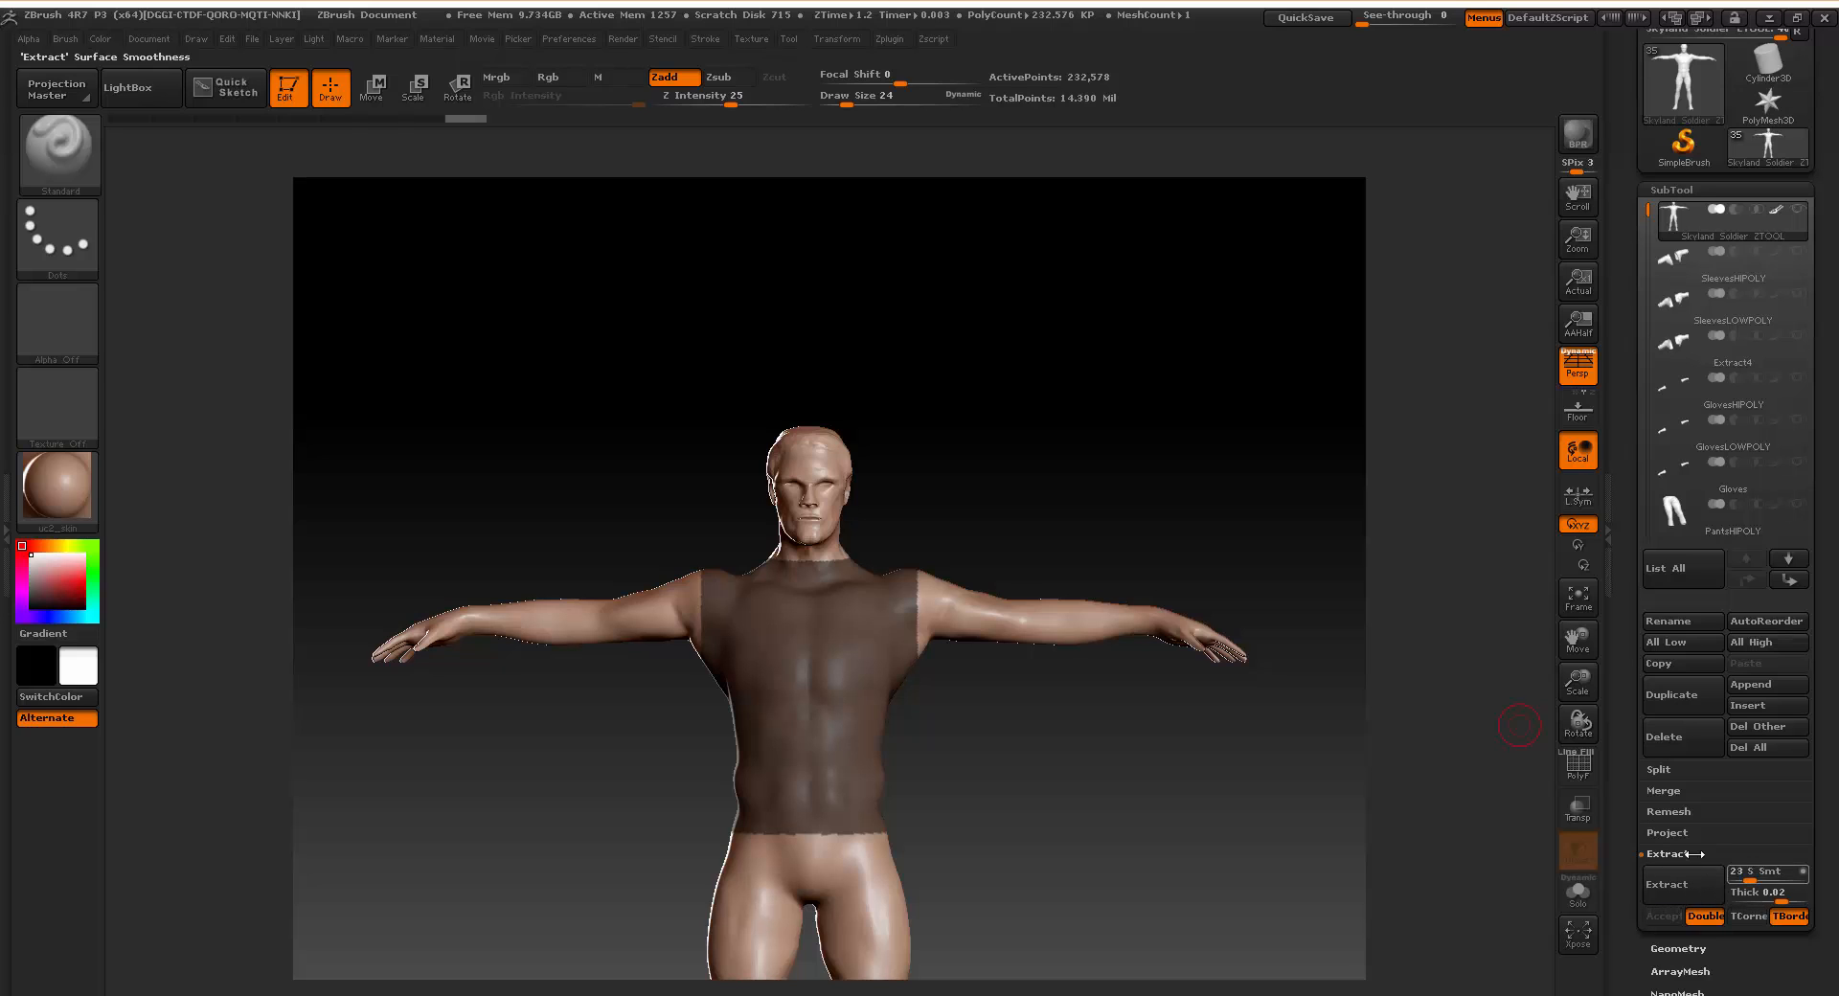
{"action": "left_click", "coordinate": [1762, 892]}
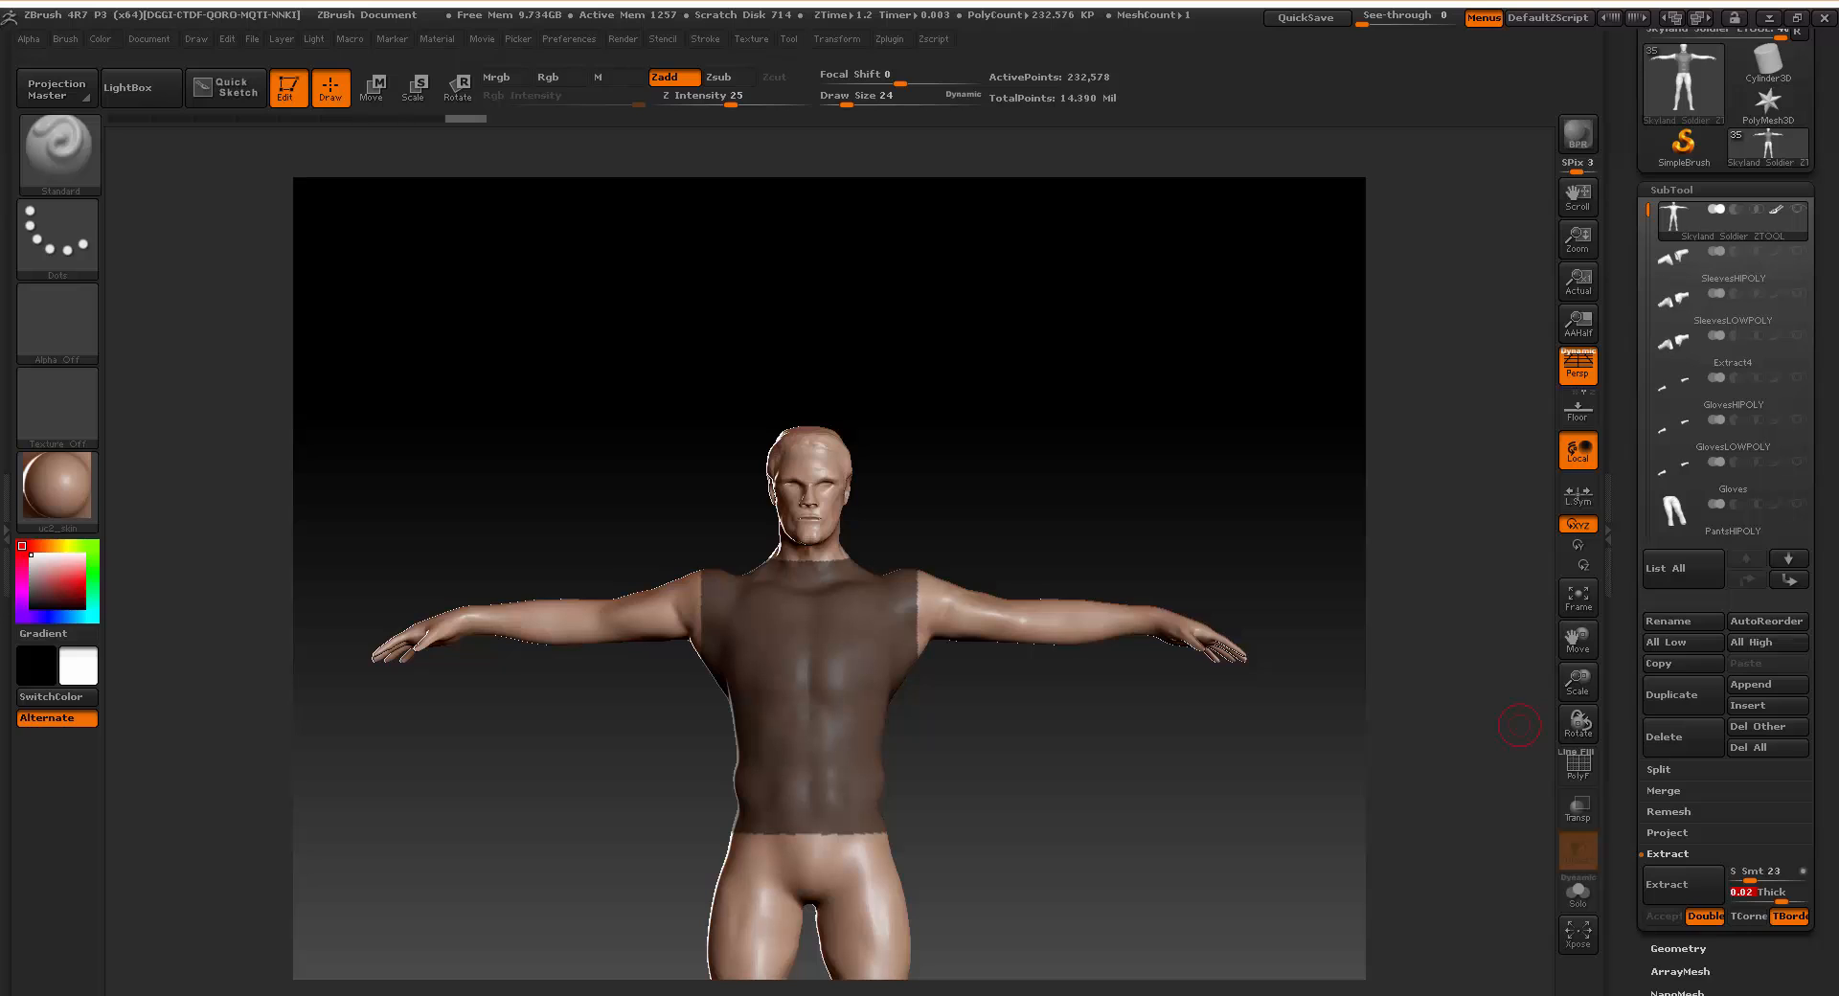
{"action": "left_click", "coordinate": [1750, 870]}
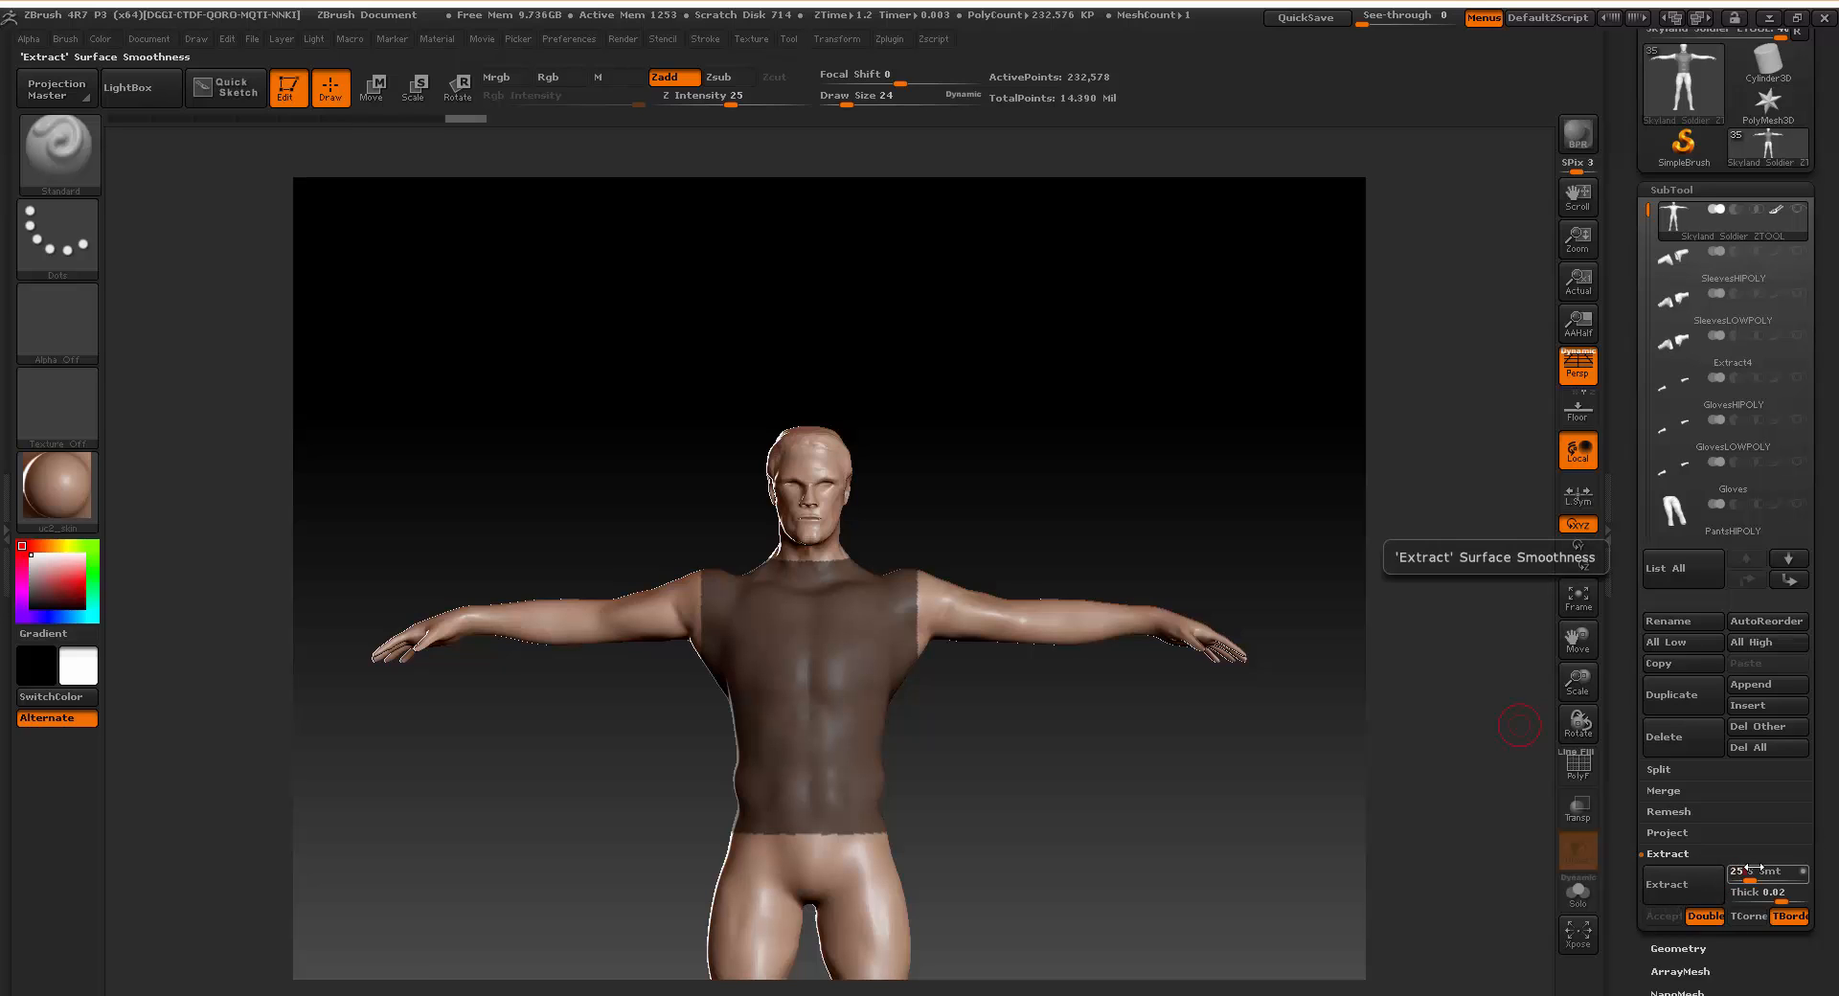
{"action": "key", "text": "Return"}
{"action": "left_click", "coordinate": [1698, 883]}
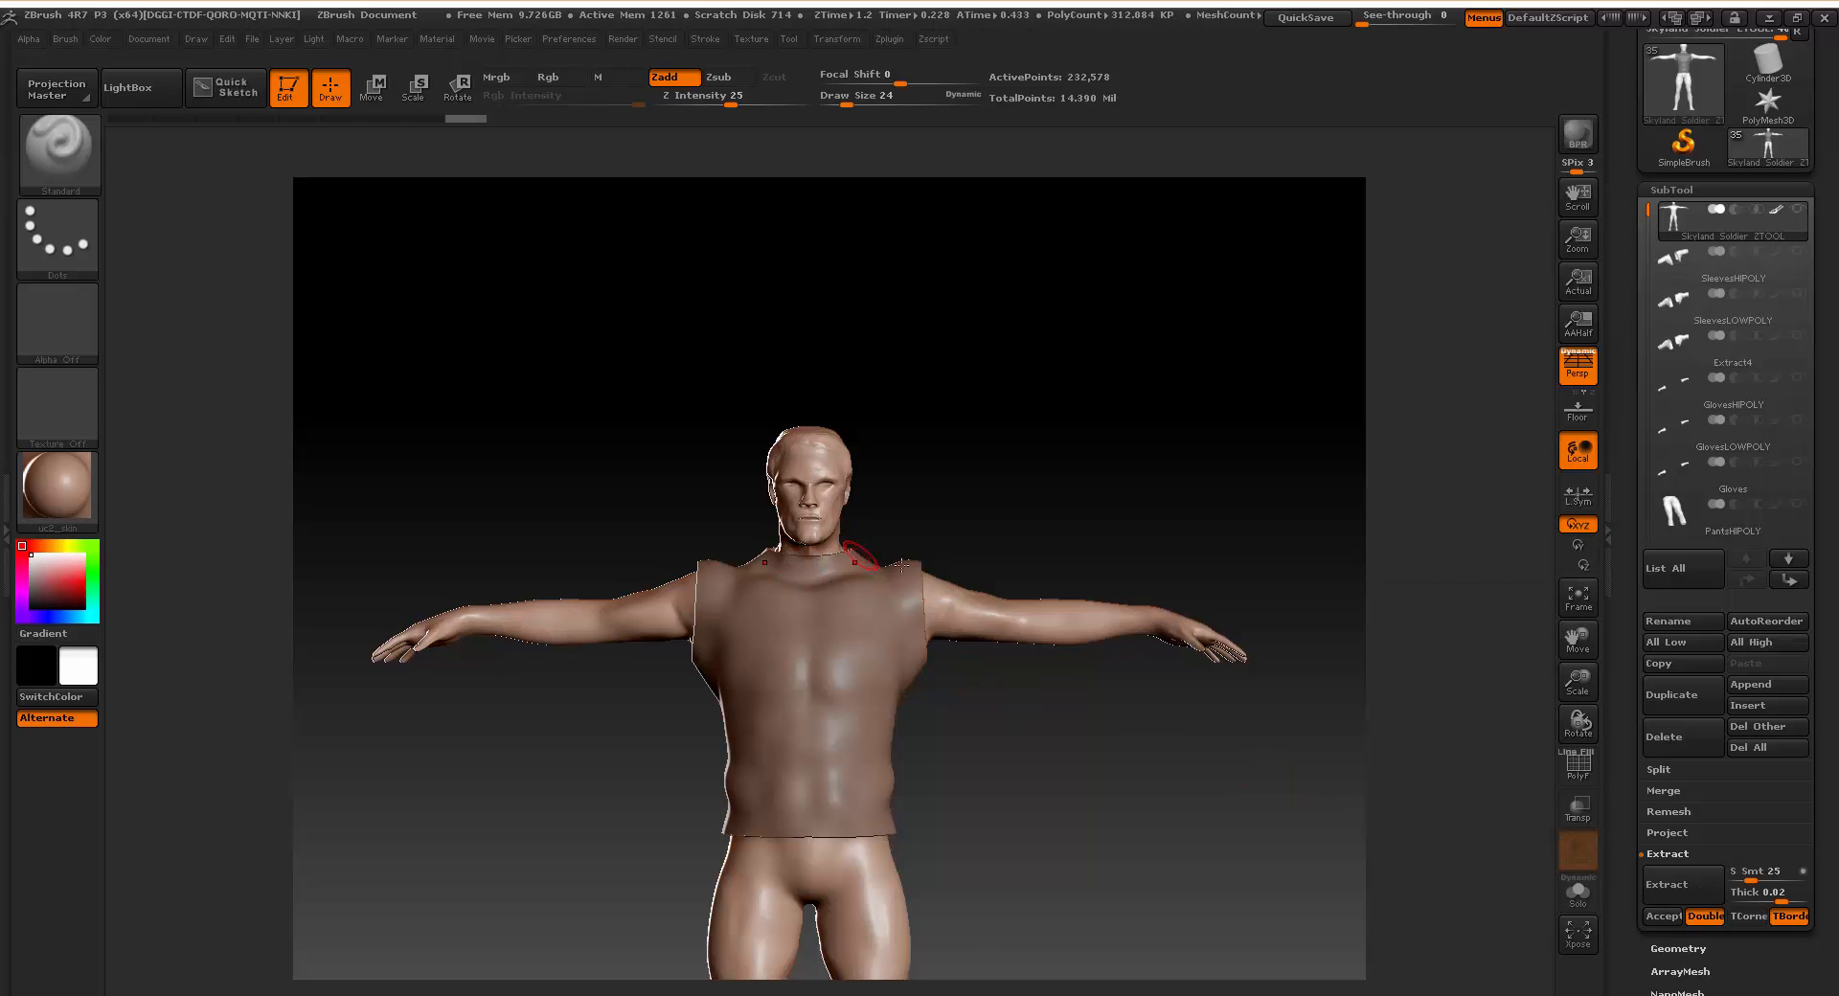
Accept the extracted torso shell as a new subtool and select it.
{"action": "left_click", "coordinate": [1663, 915]}
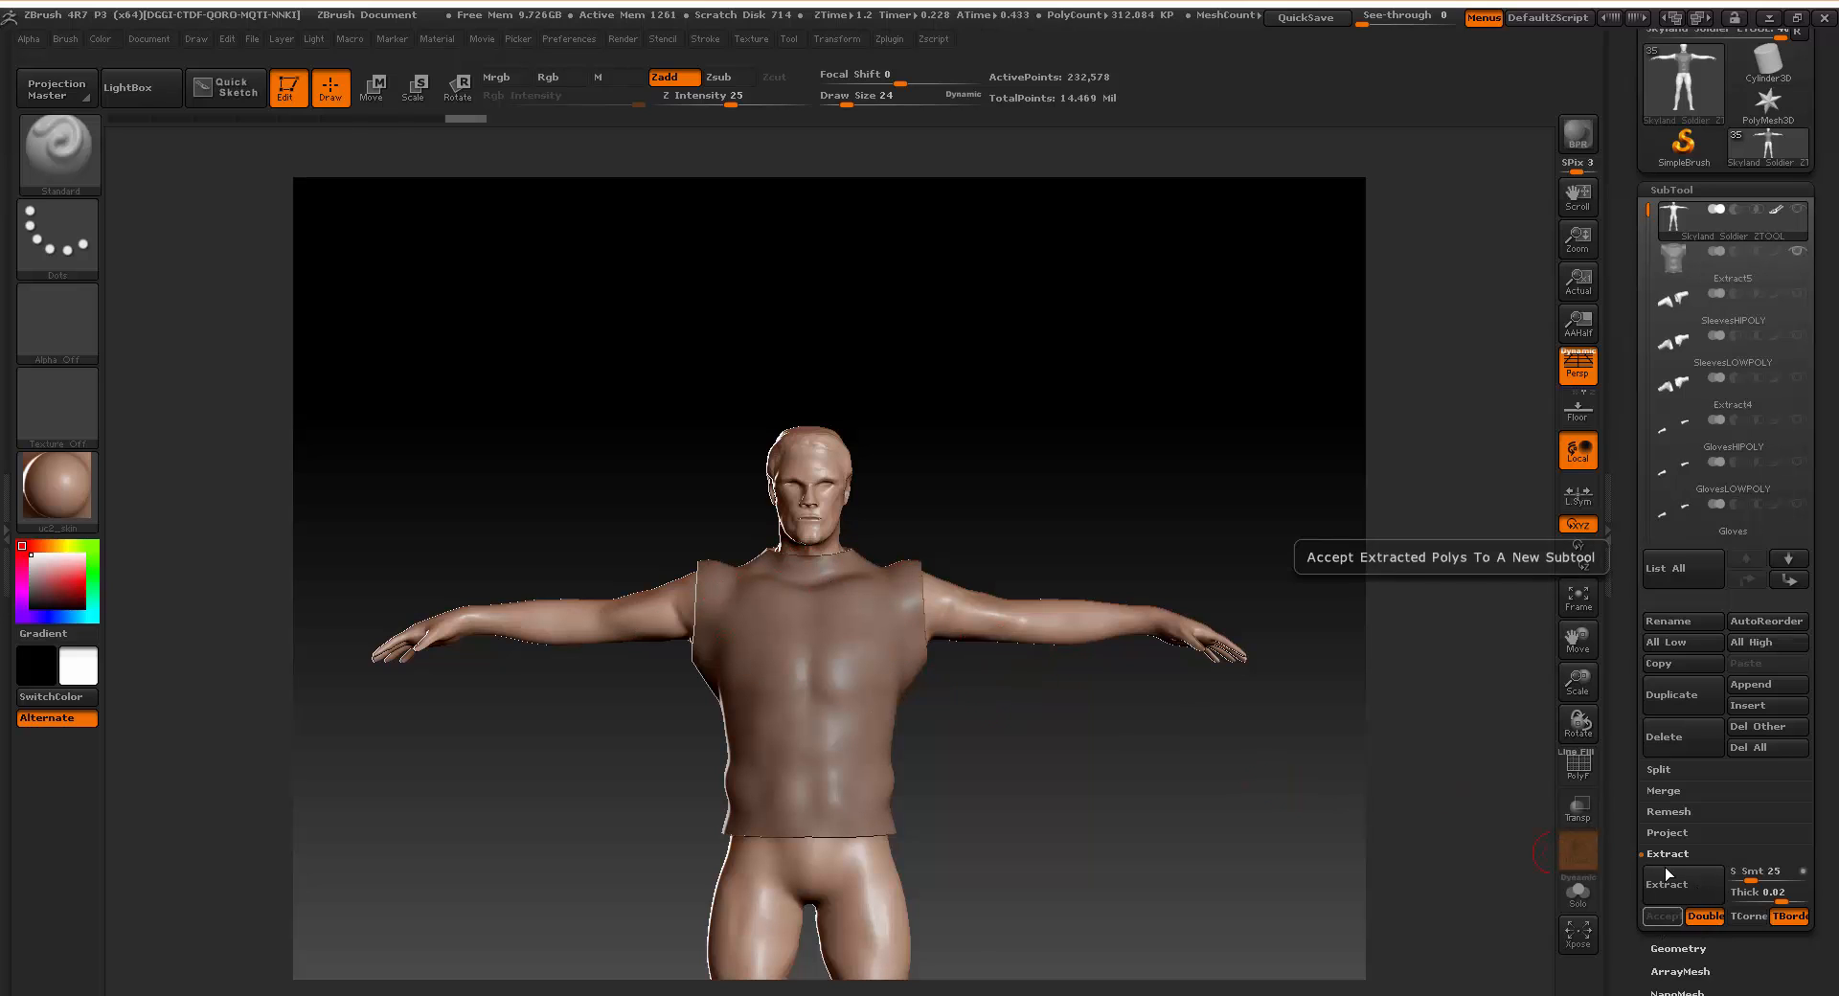
{"action": "left_click", "coordinate": [1669, 257]}
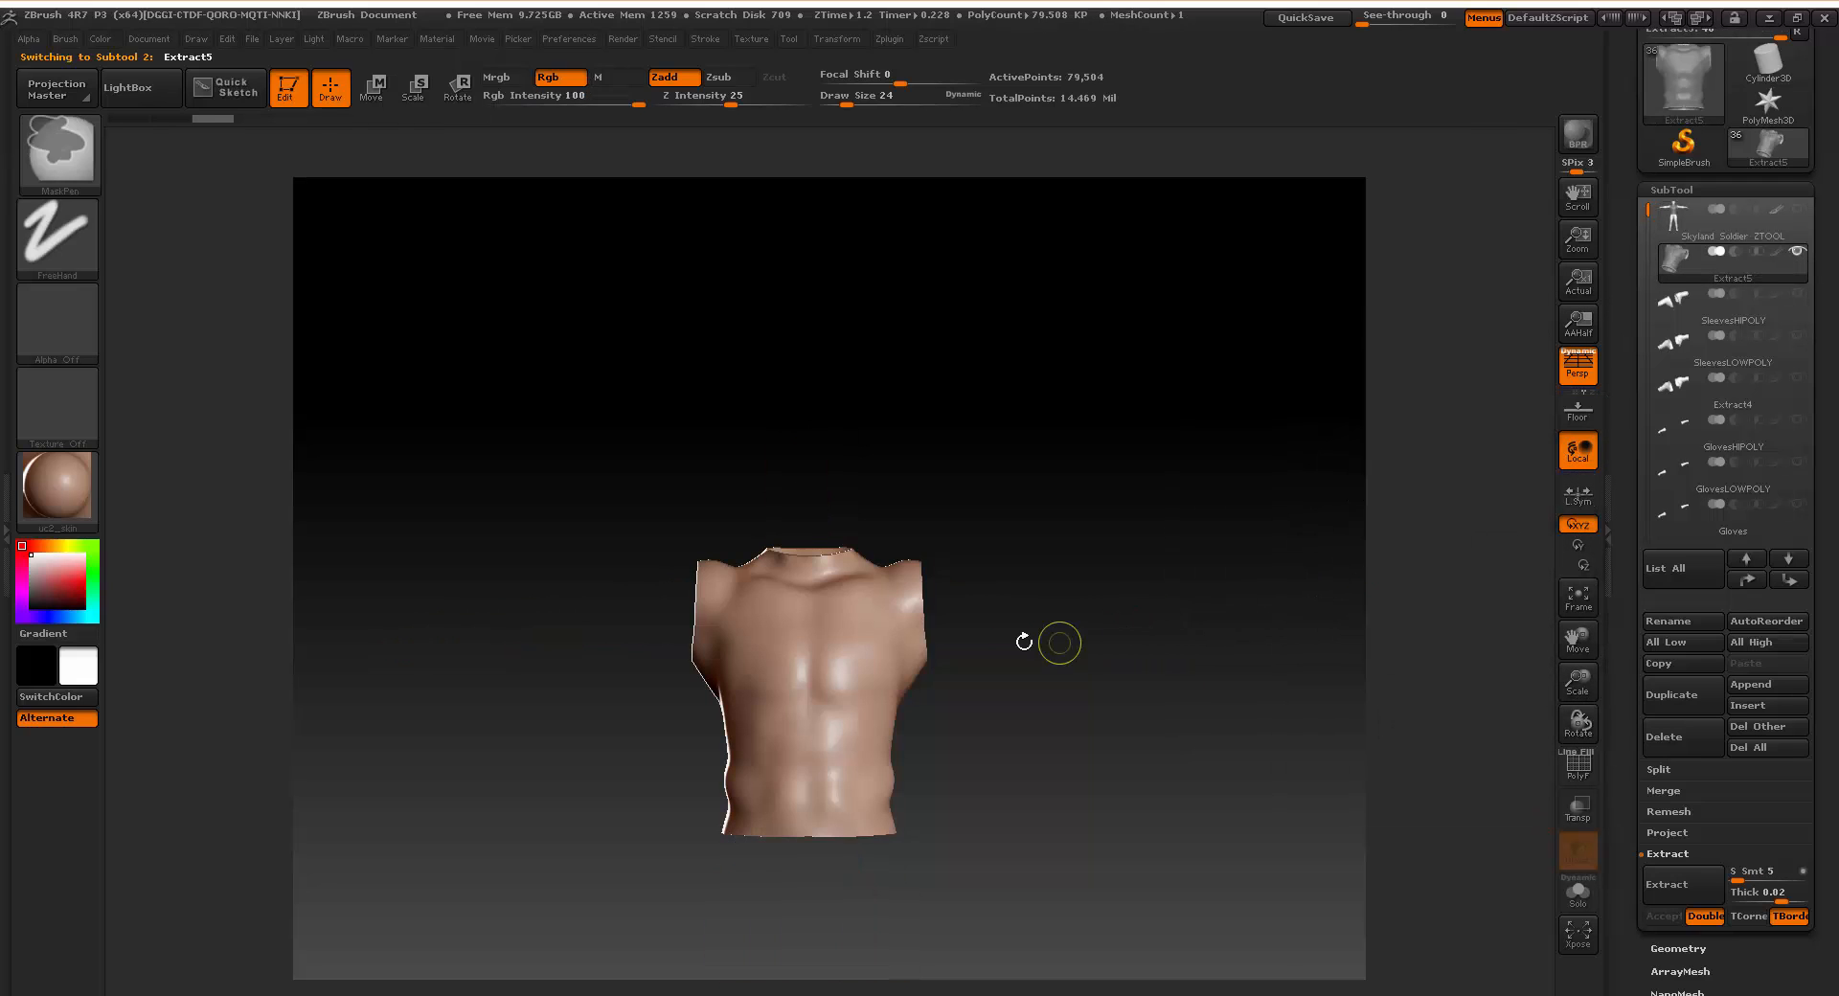
{"action": "mouse_move", "coordinate": [1076, 698]}
{"action": "left_mouse_down"}
{"action": "mouse_move", "coordinate": [1120, 709]}
{"action": "mouse_move", "coordinate": [1092, 706]}
{"action": "left_mouse_up"}
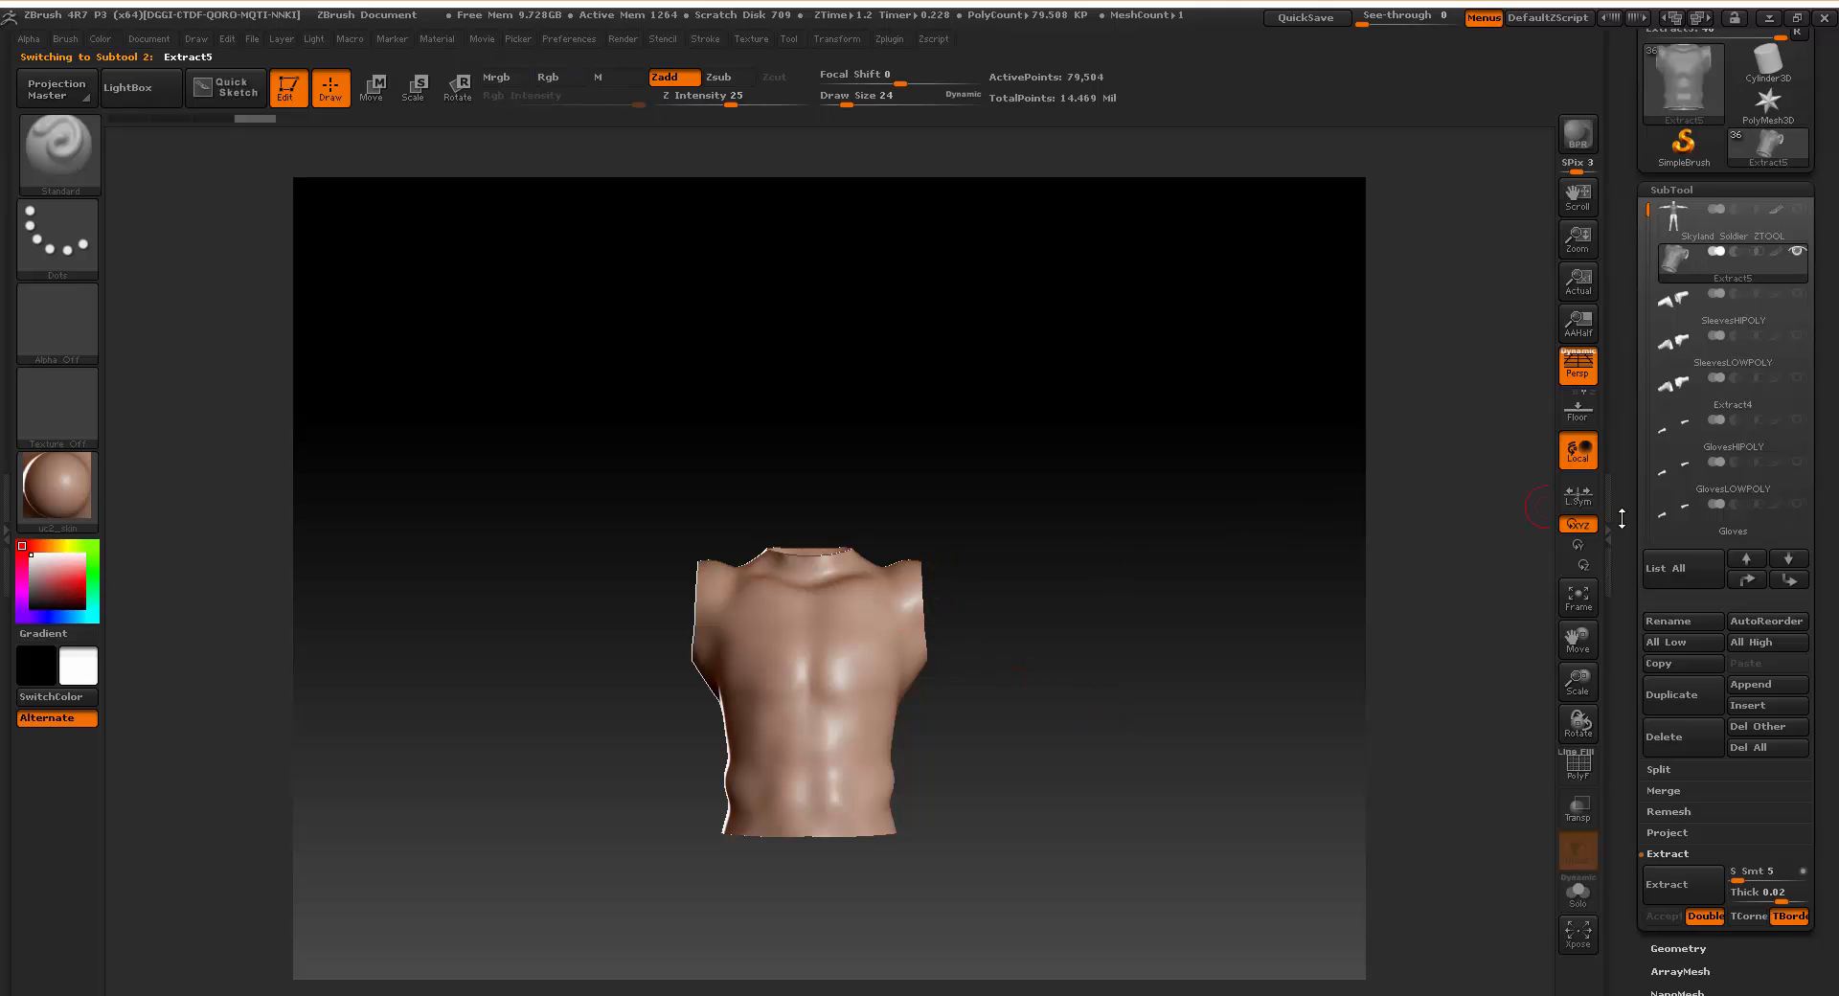
Rename the extracted torso subtool as VEST-Tutorial and show the soldier's body again.
{"action": "left_click", "coordinate": [1668, 624]}
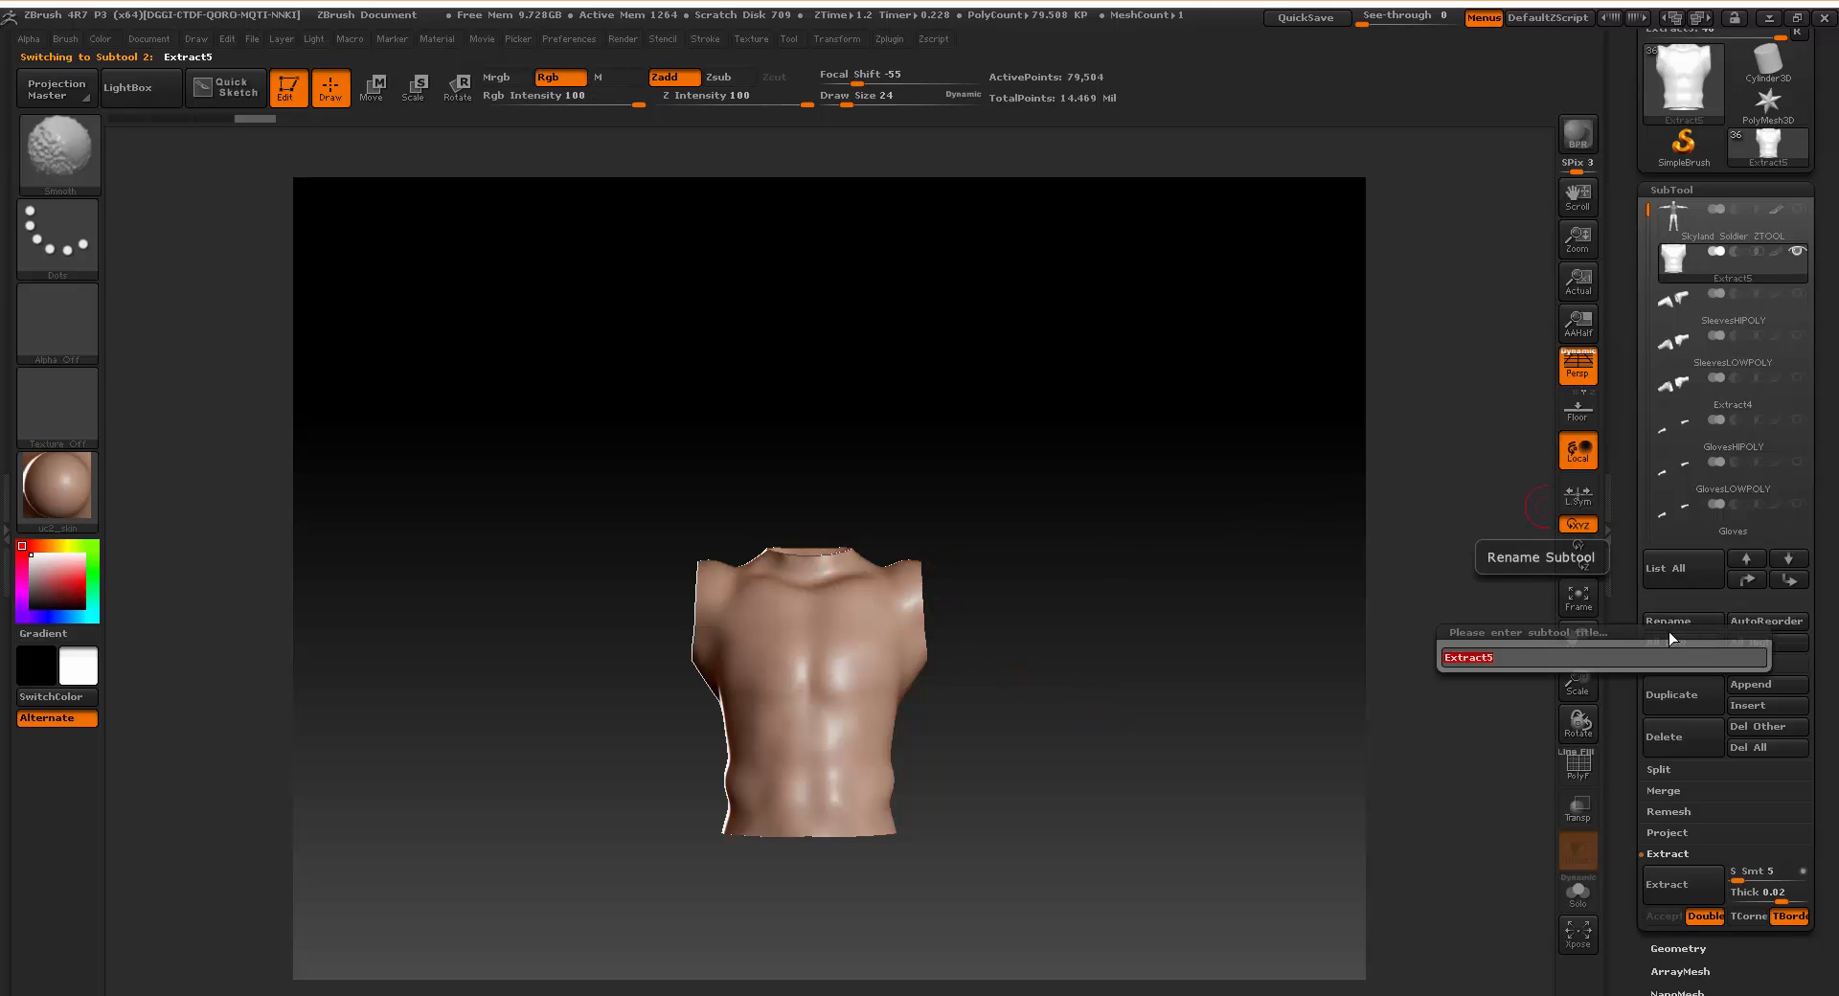
{"action": "type", "text": "VEST-T"}
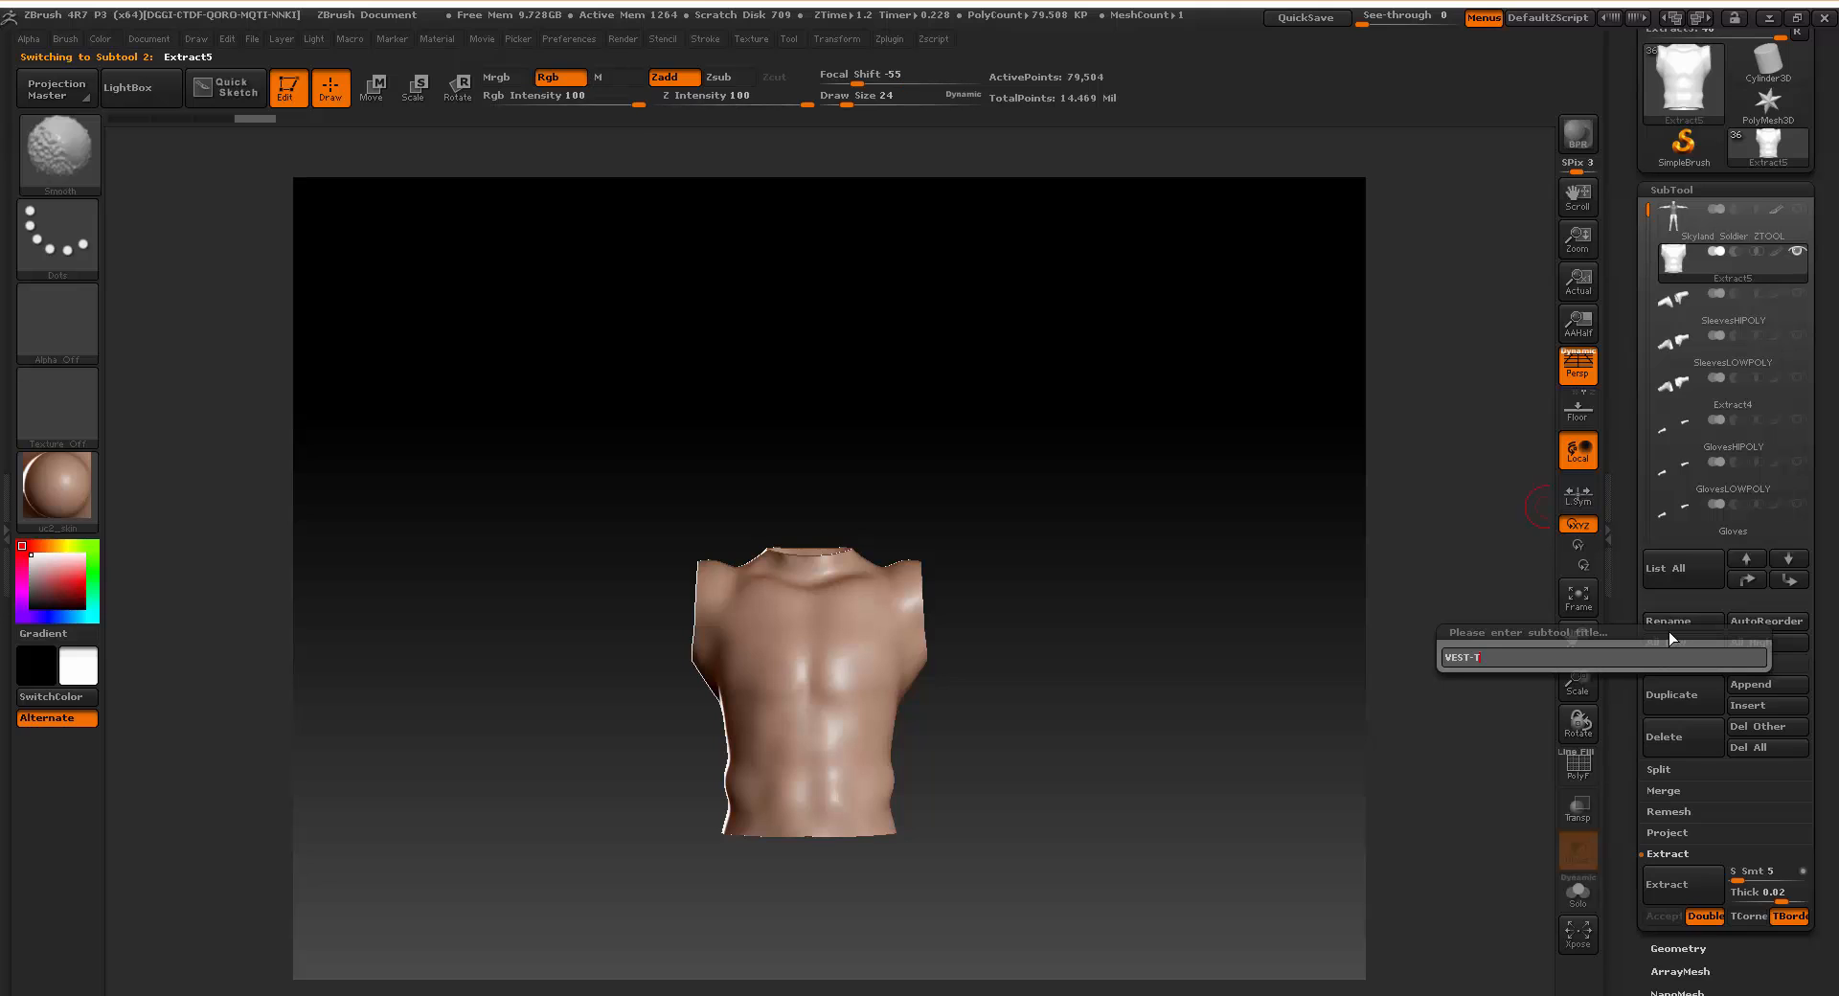
{"action": "type", "text": "utorial"}
{"action": "key", "text": "Return"}
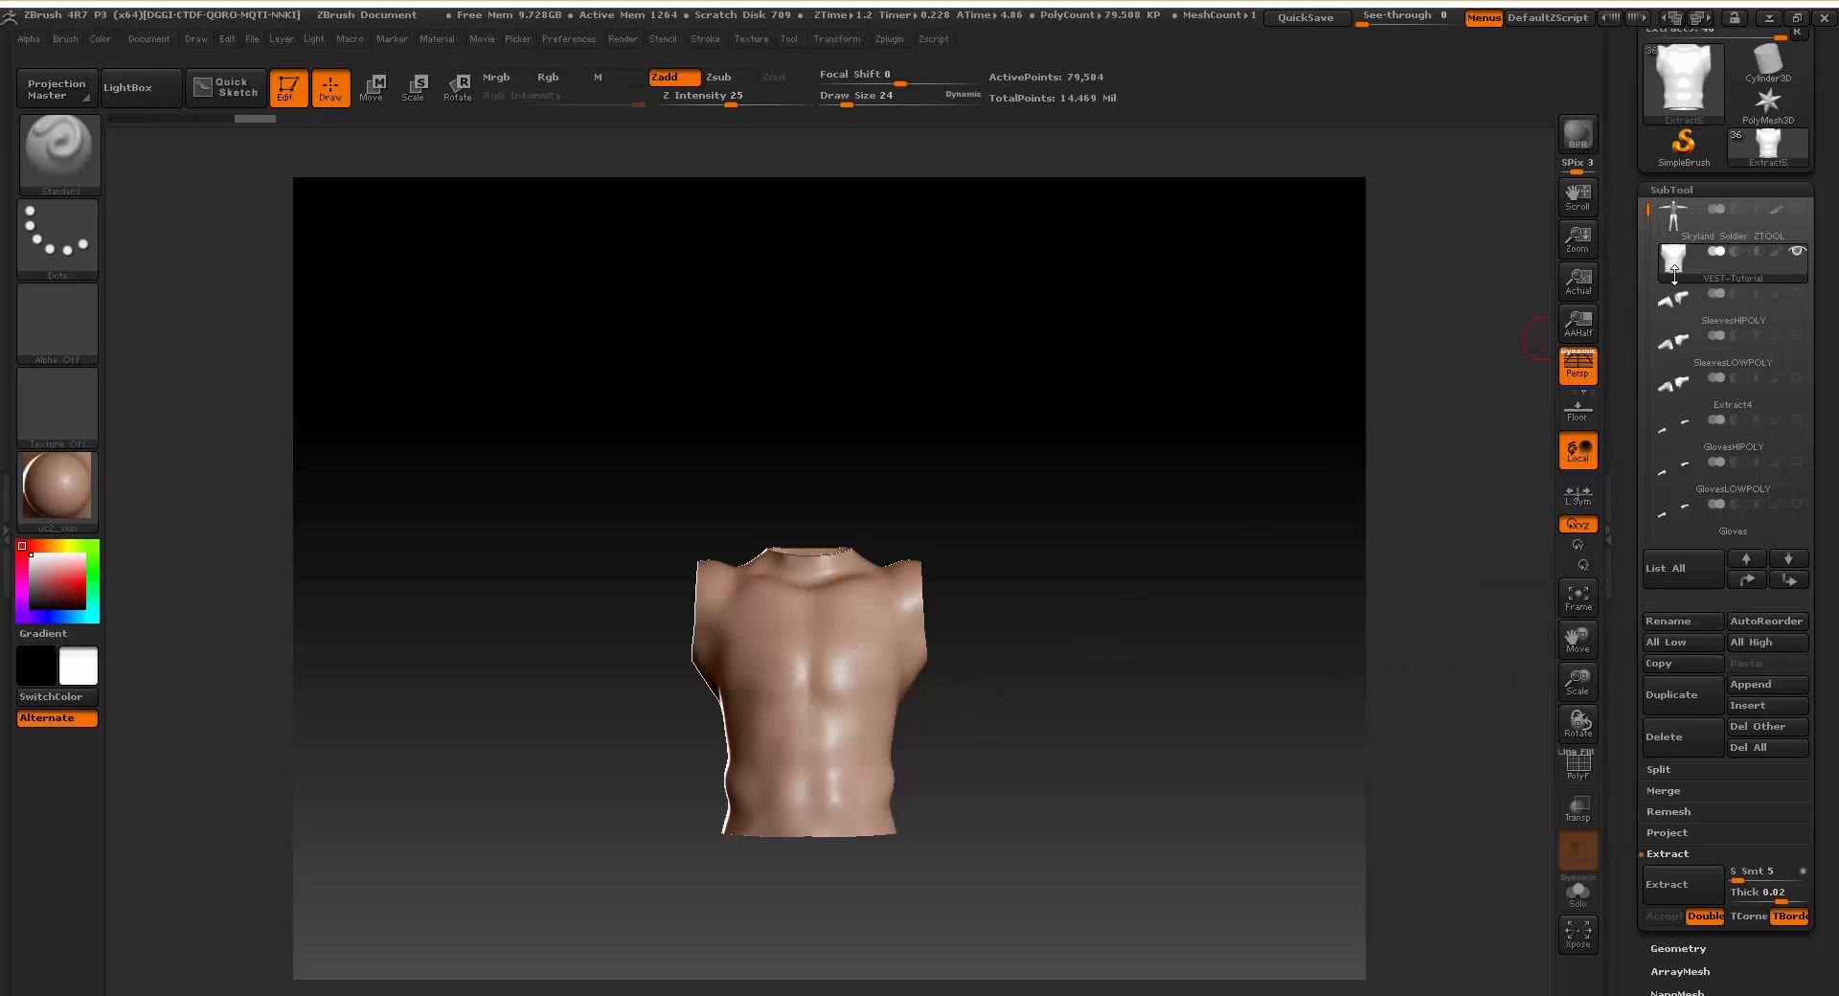
{"action": "left_click", "coordinate": [1798, 209]}
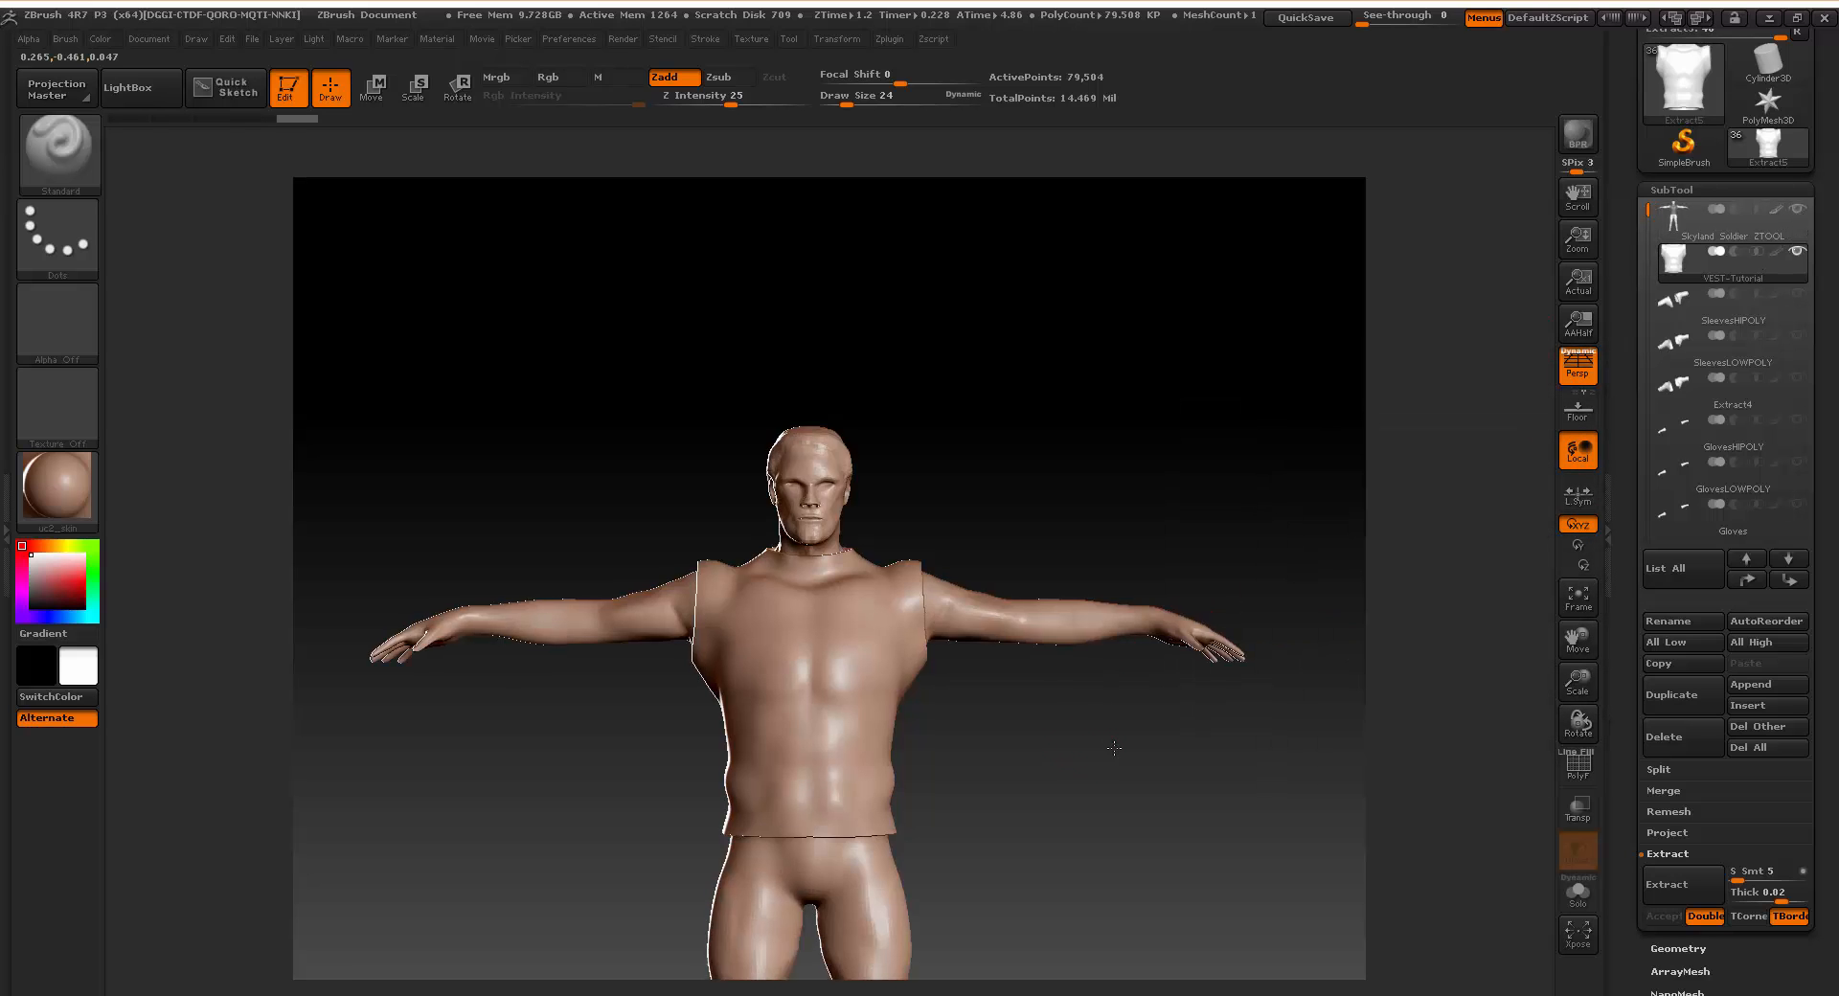
Choose the TrimDynamic brush and set its draw size to 50 and focal shift to 0.
{"action": "mouse_move", "coordinate": [1114, 748]}
{"action": "left_mouse_down"}
{"action": "mouse_move", "coordinate": [958, 757]}
{"action": "mouse_move", "coordinate": [1072, 756]}
{"action": "mouse_move", "coordinate": [1009, 782]}
{"action": "mouse_move", "coordinate": [1125, 753]}
{"action": "left_mouse_up"}
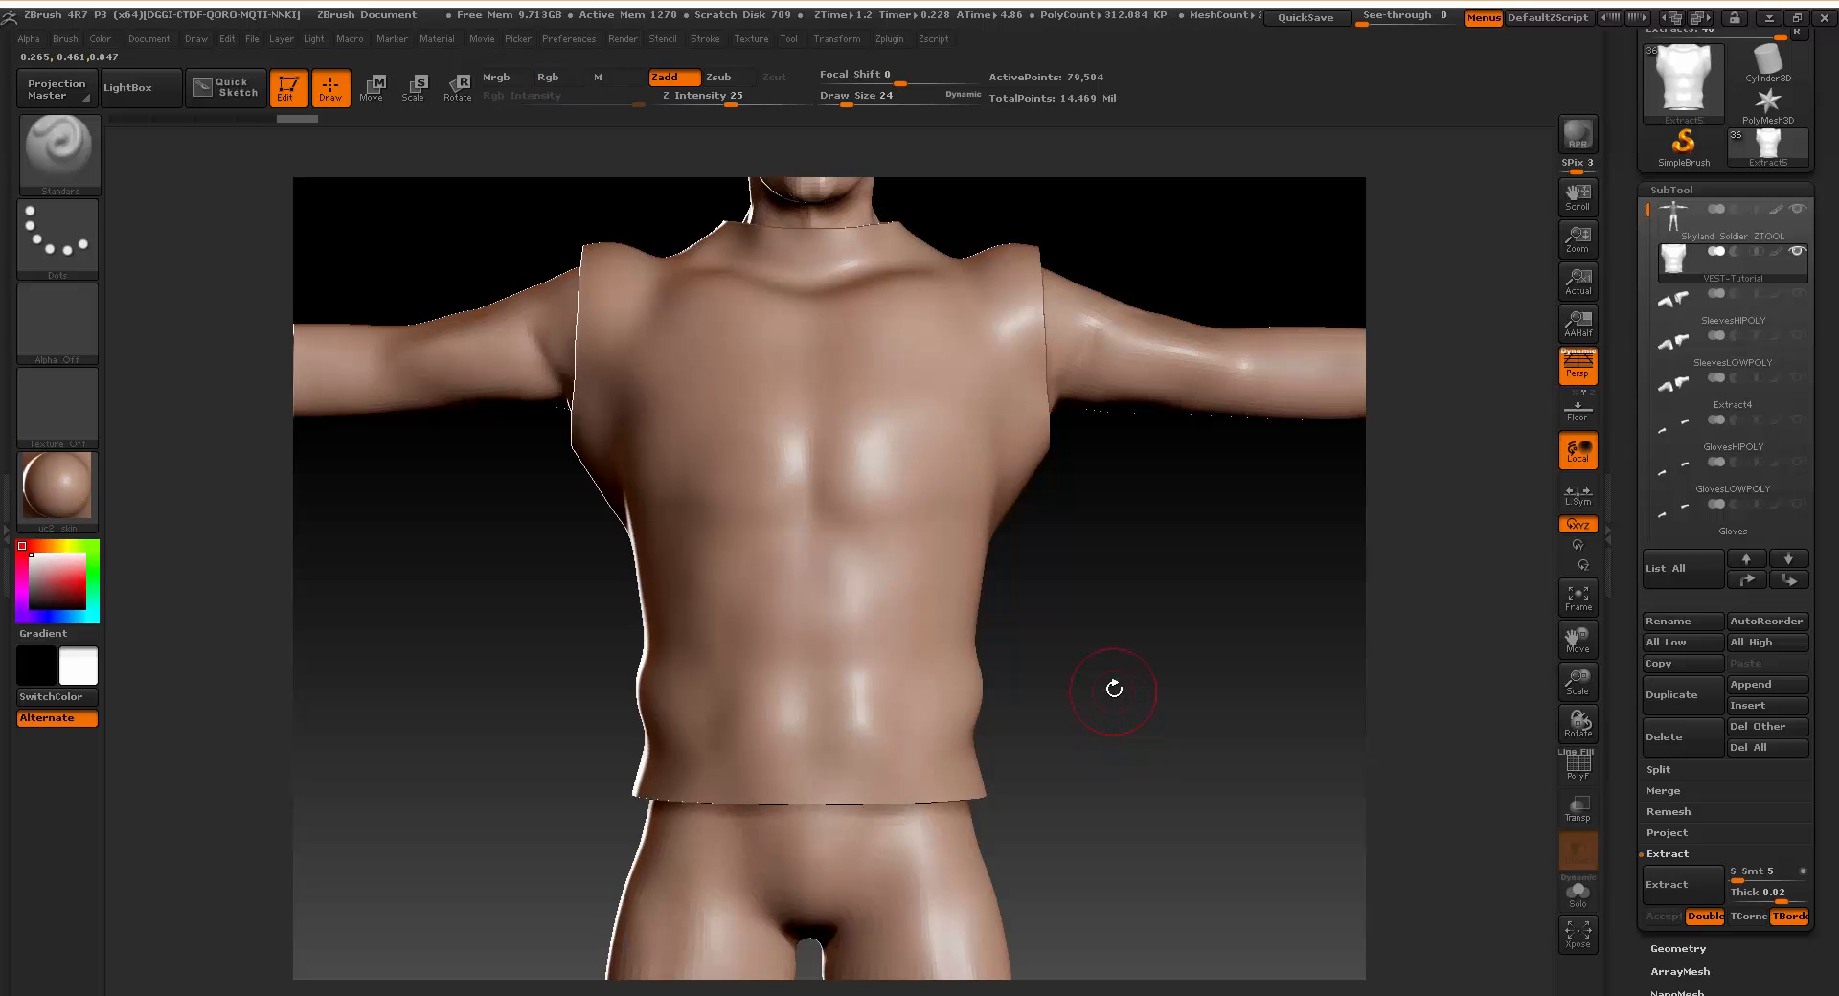
{"action": "left_click_drag", "start_coordinate": [1114, 689], "coordinate": [1154, 758], "text": "alt"}
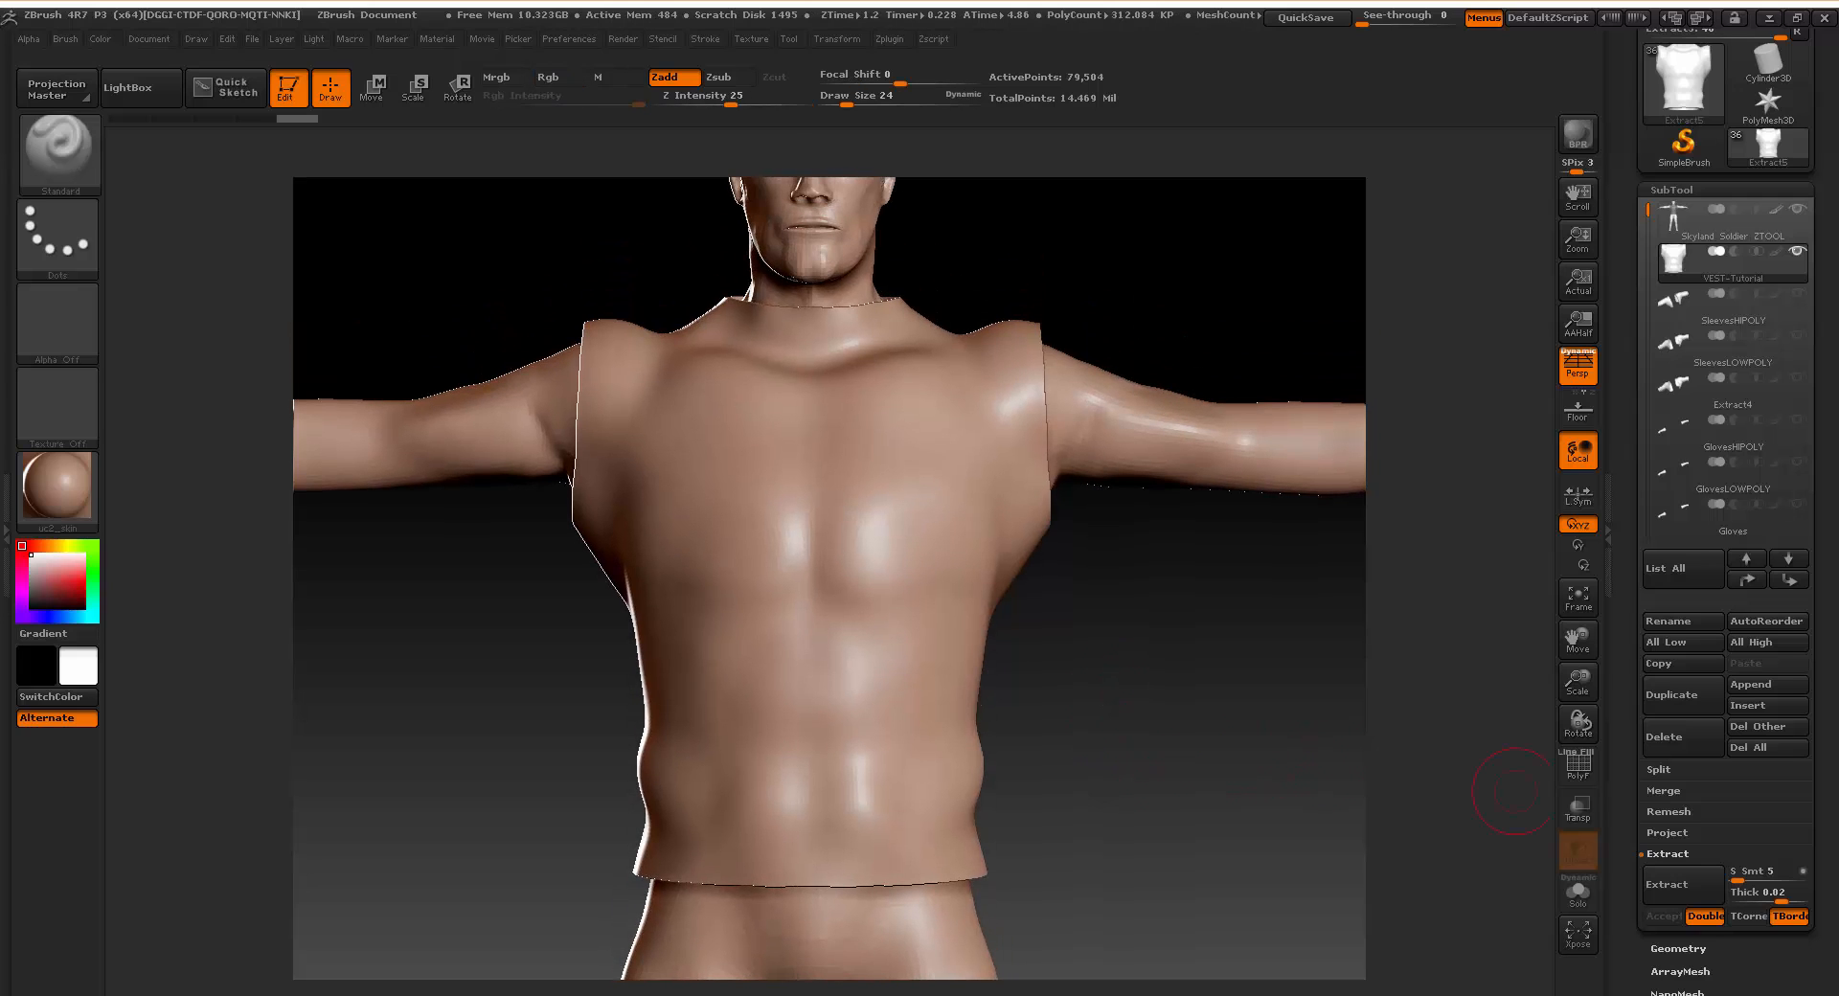
{"action": "mouse_move", "coordinate": [1169, 661]}
{"action": "left_mouse_down"}
{"action": "mouse_move", "coordinate": [1178, 645]}
{"action": "mouse_move", "coordinate": [1164, 662]}
{"action": "left_mouse_up"}
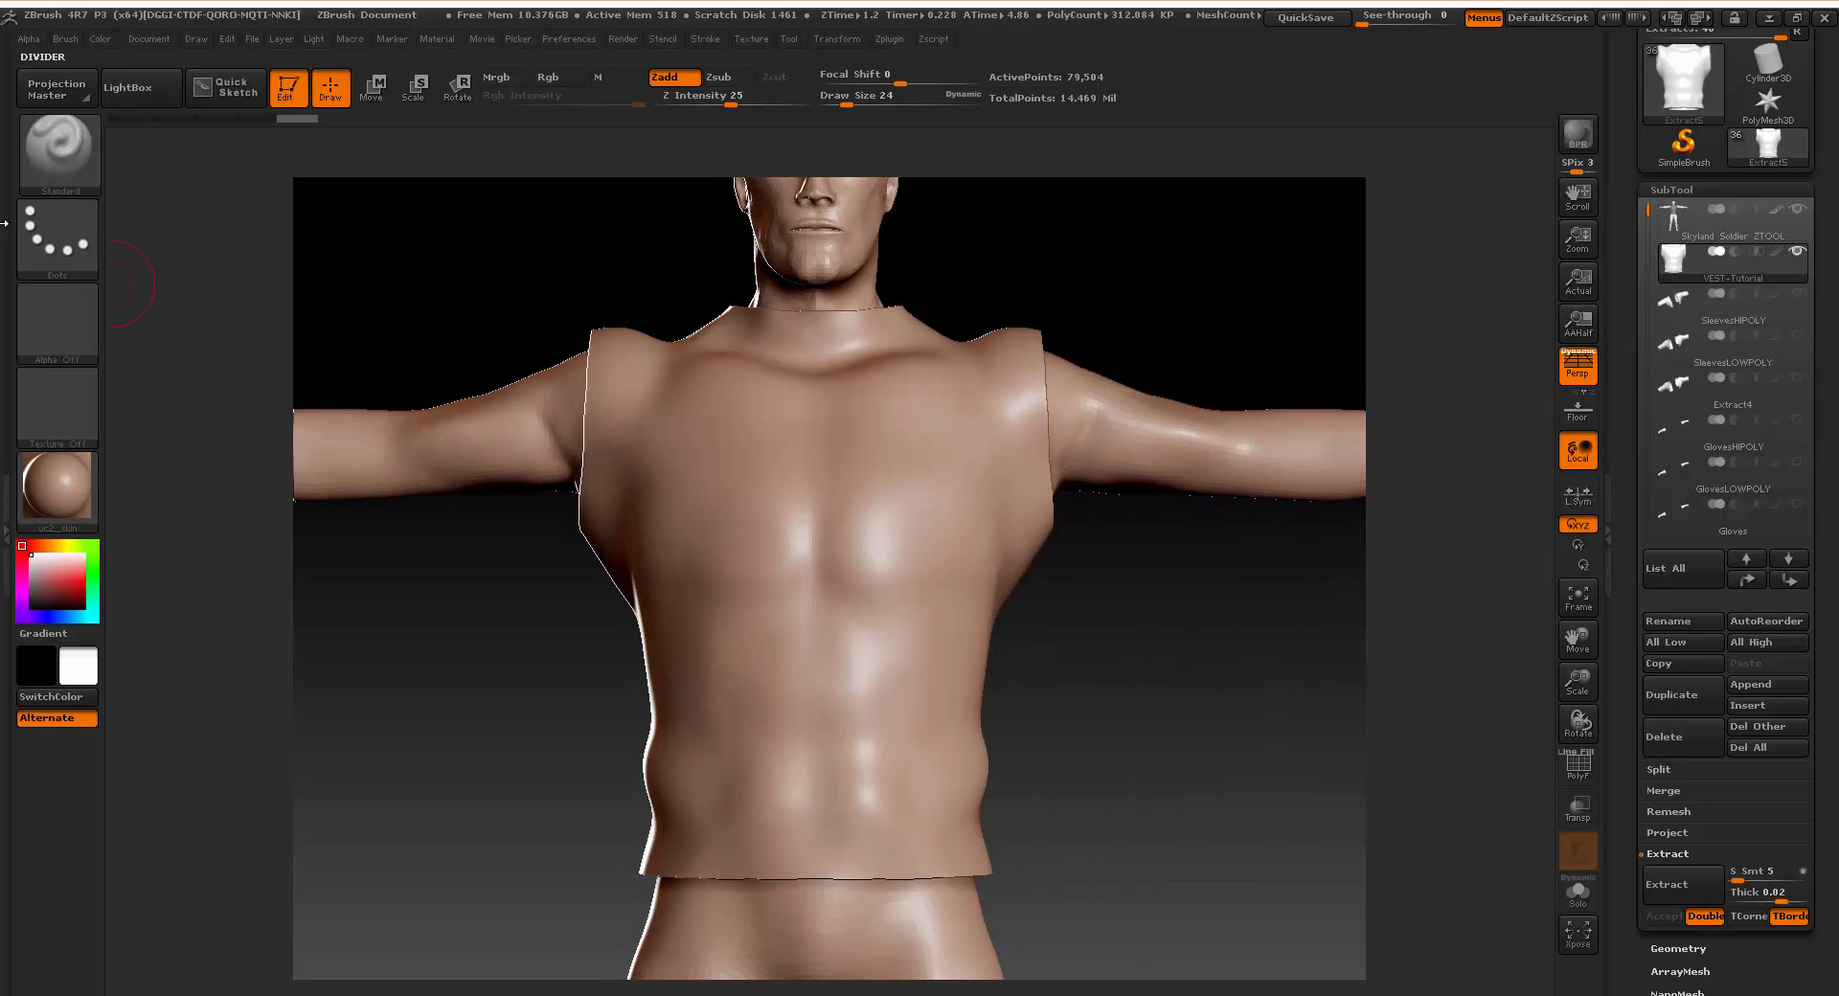
{"action": "left_click", "coordinate": [58, 149]}
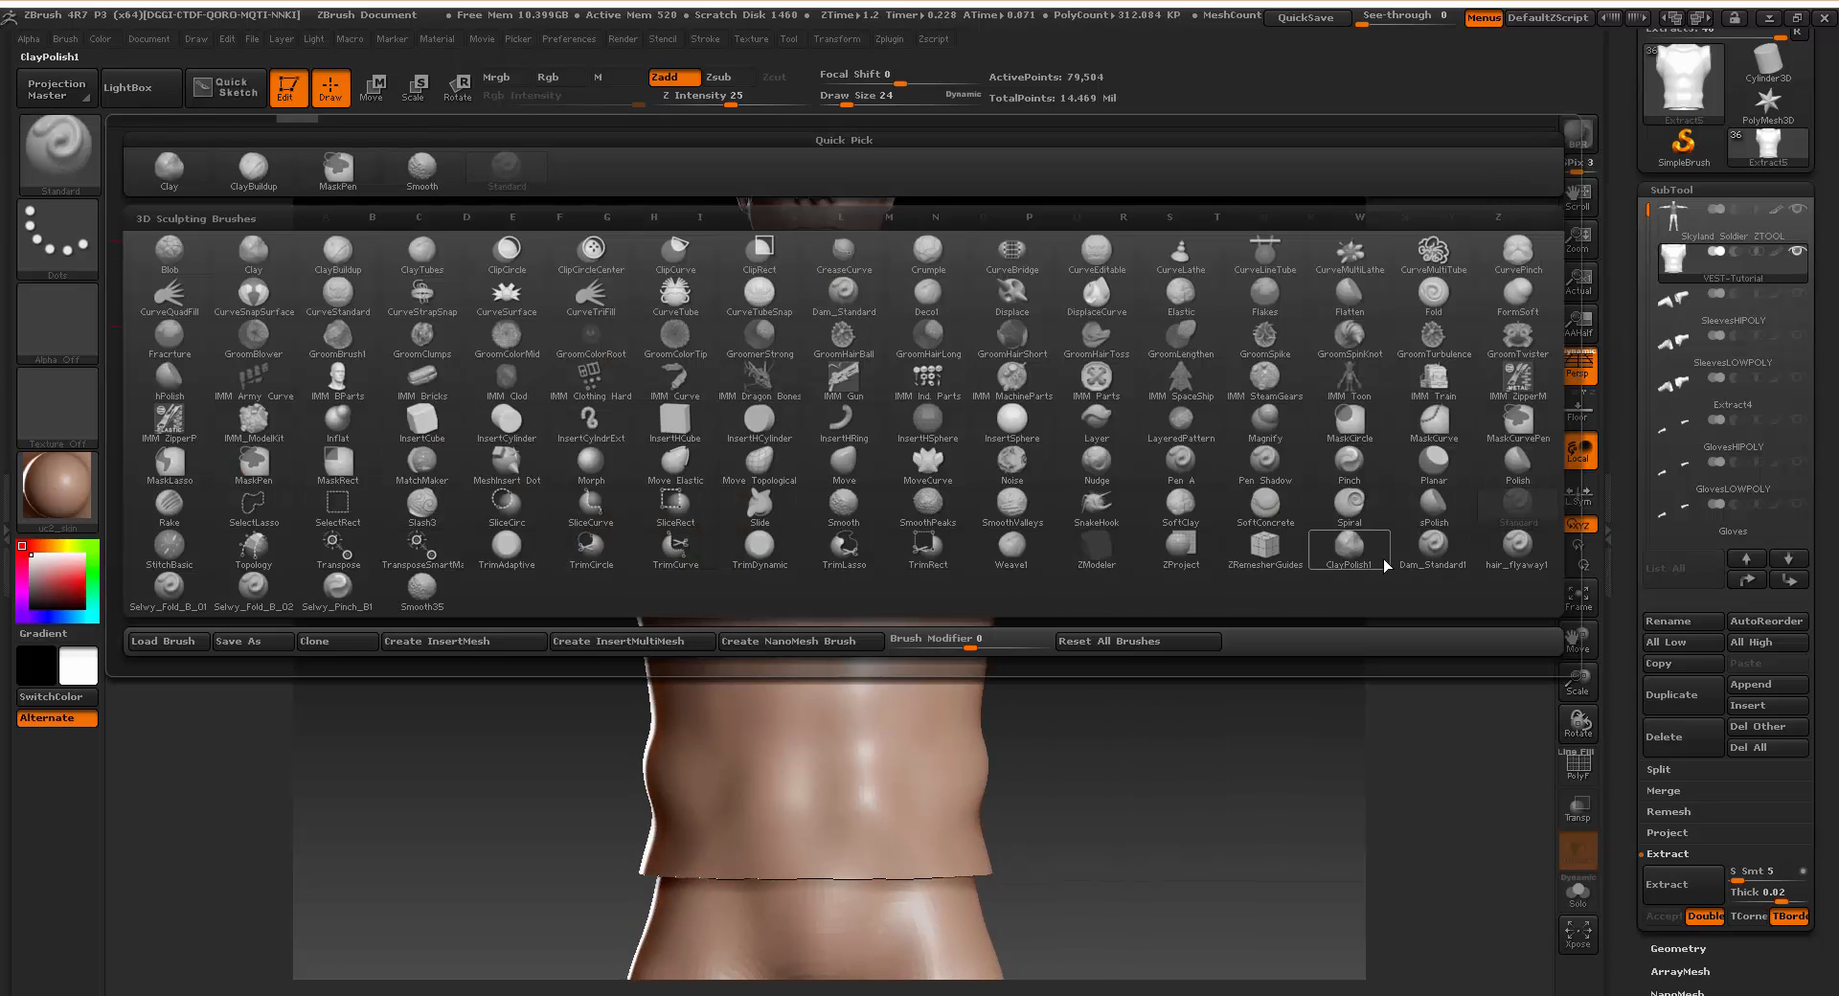
{"action": "mouse_move", "coordinate": [799, 522]}
{"action": "left_click", "coordinate": [759, 544]}
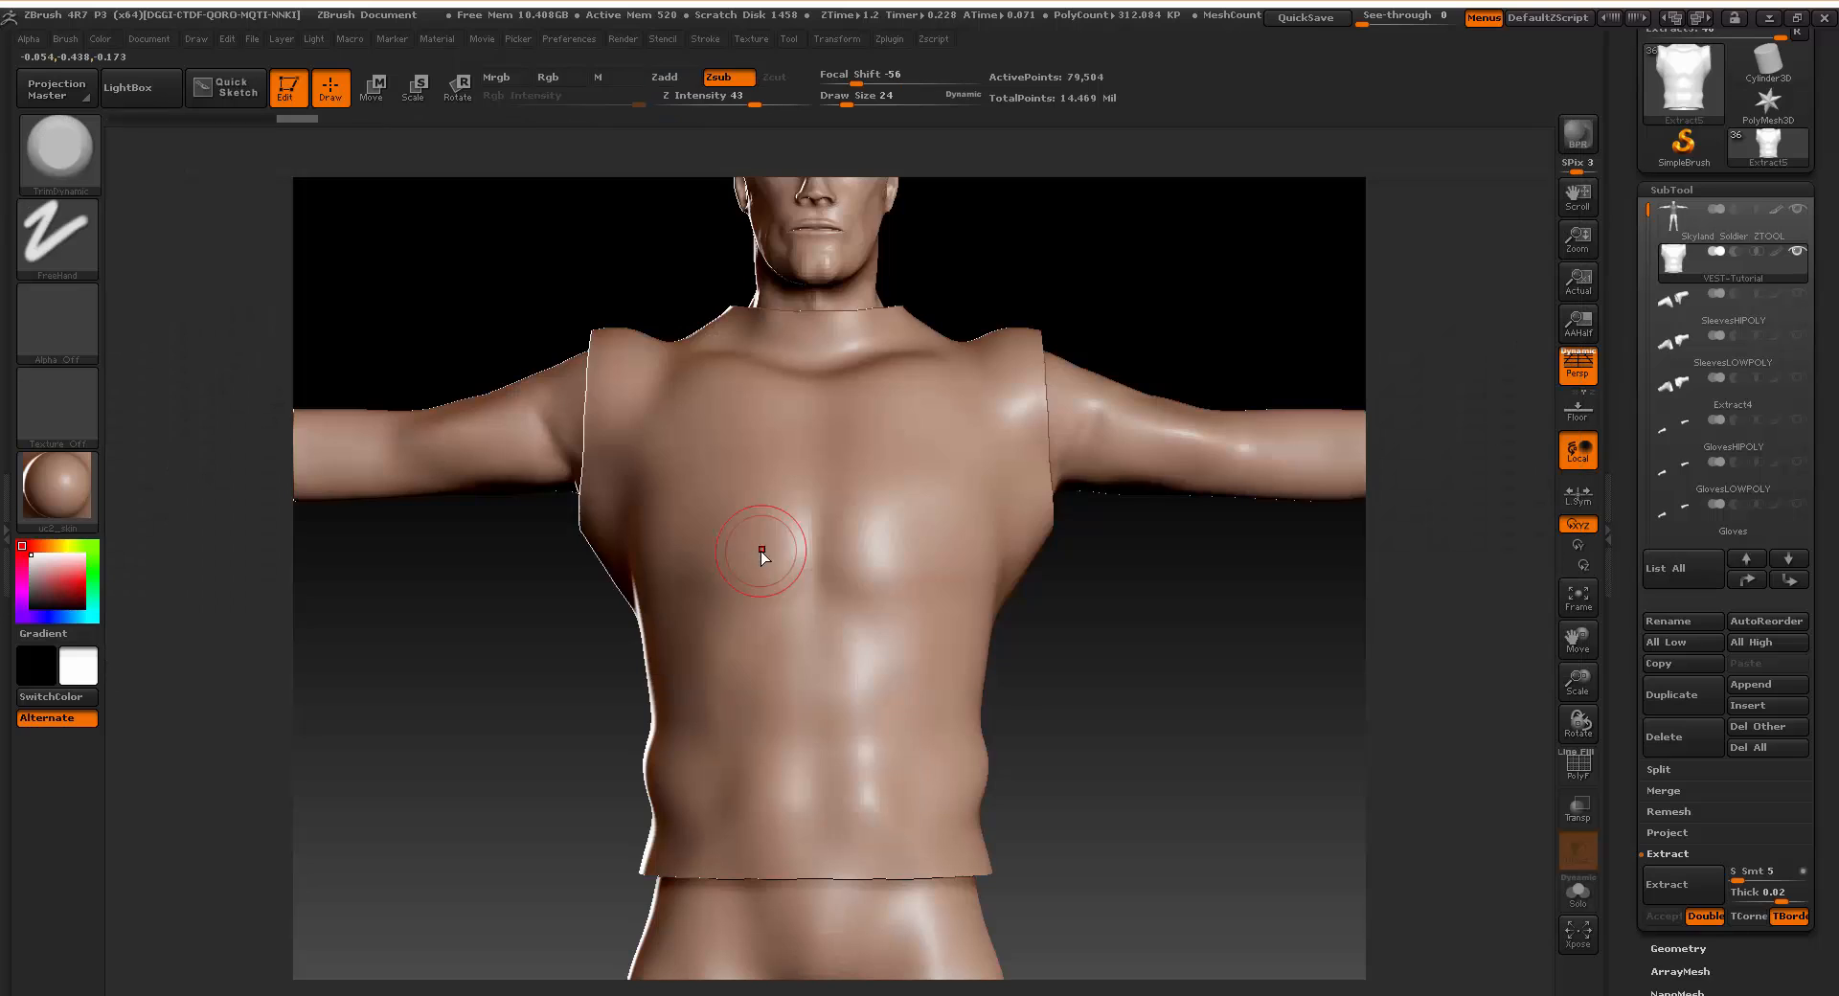
{"action": "key", "text": "space"}
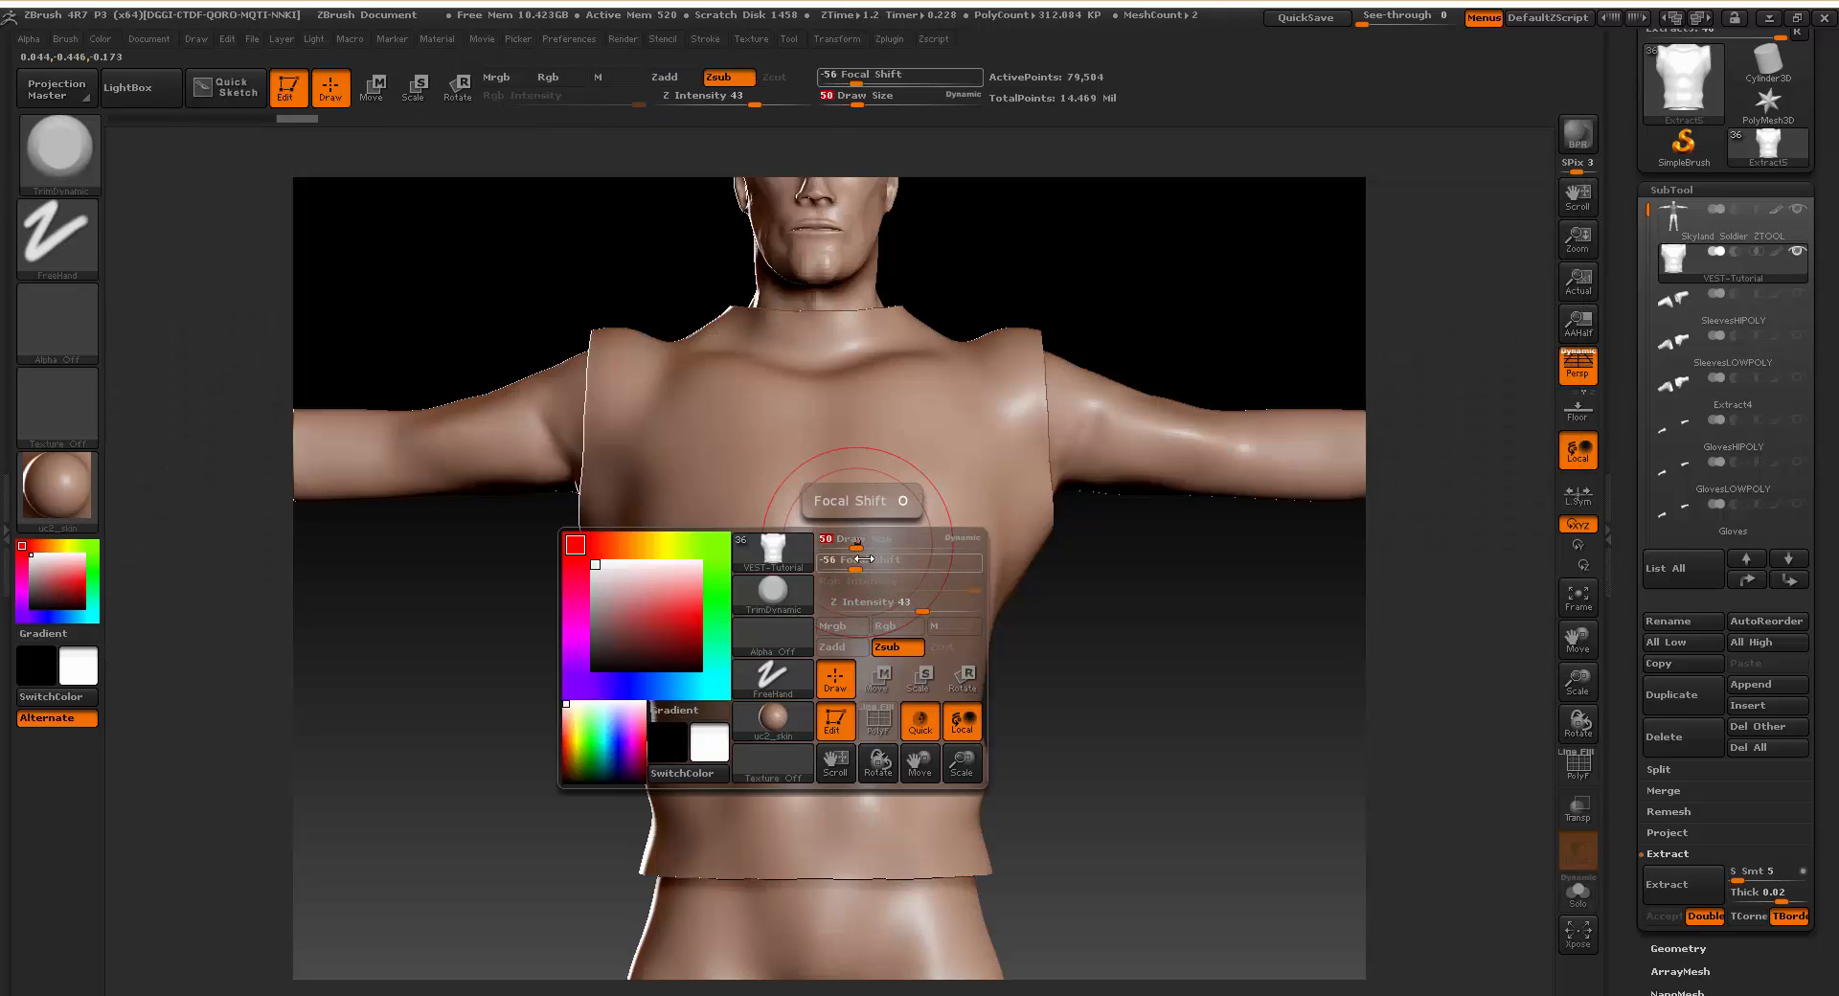
{"action": "mouse_move", "coordinate": [855, 569]}
{"action": "left_mouse_down"}
{"action": "mouse_move", "coordinate": [897, 569]}
{"action": "mouse_move", "coordinate": [868, 482]}
{"action": "left_mouse_up"}
Try flattening the vest's chest muscles with trim strokes and undo them.
{"action": "mouse_move", "coordinate": [883, 594]}
{"action": "left_mouse_down"}
{"action": "mouse_move", "coordinate": [853, 588]}
{"action": "mouse_move", "coordinate": [841, 533]}
{"action": "left_mouse_up"}
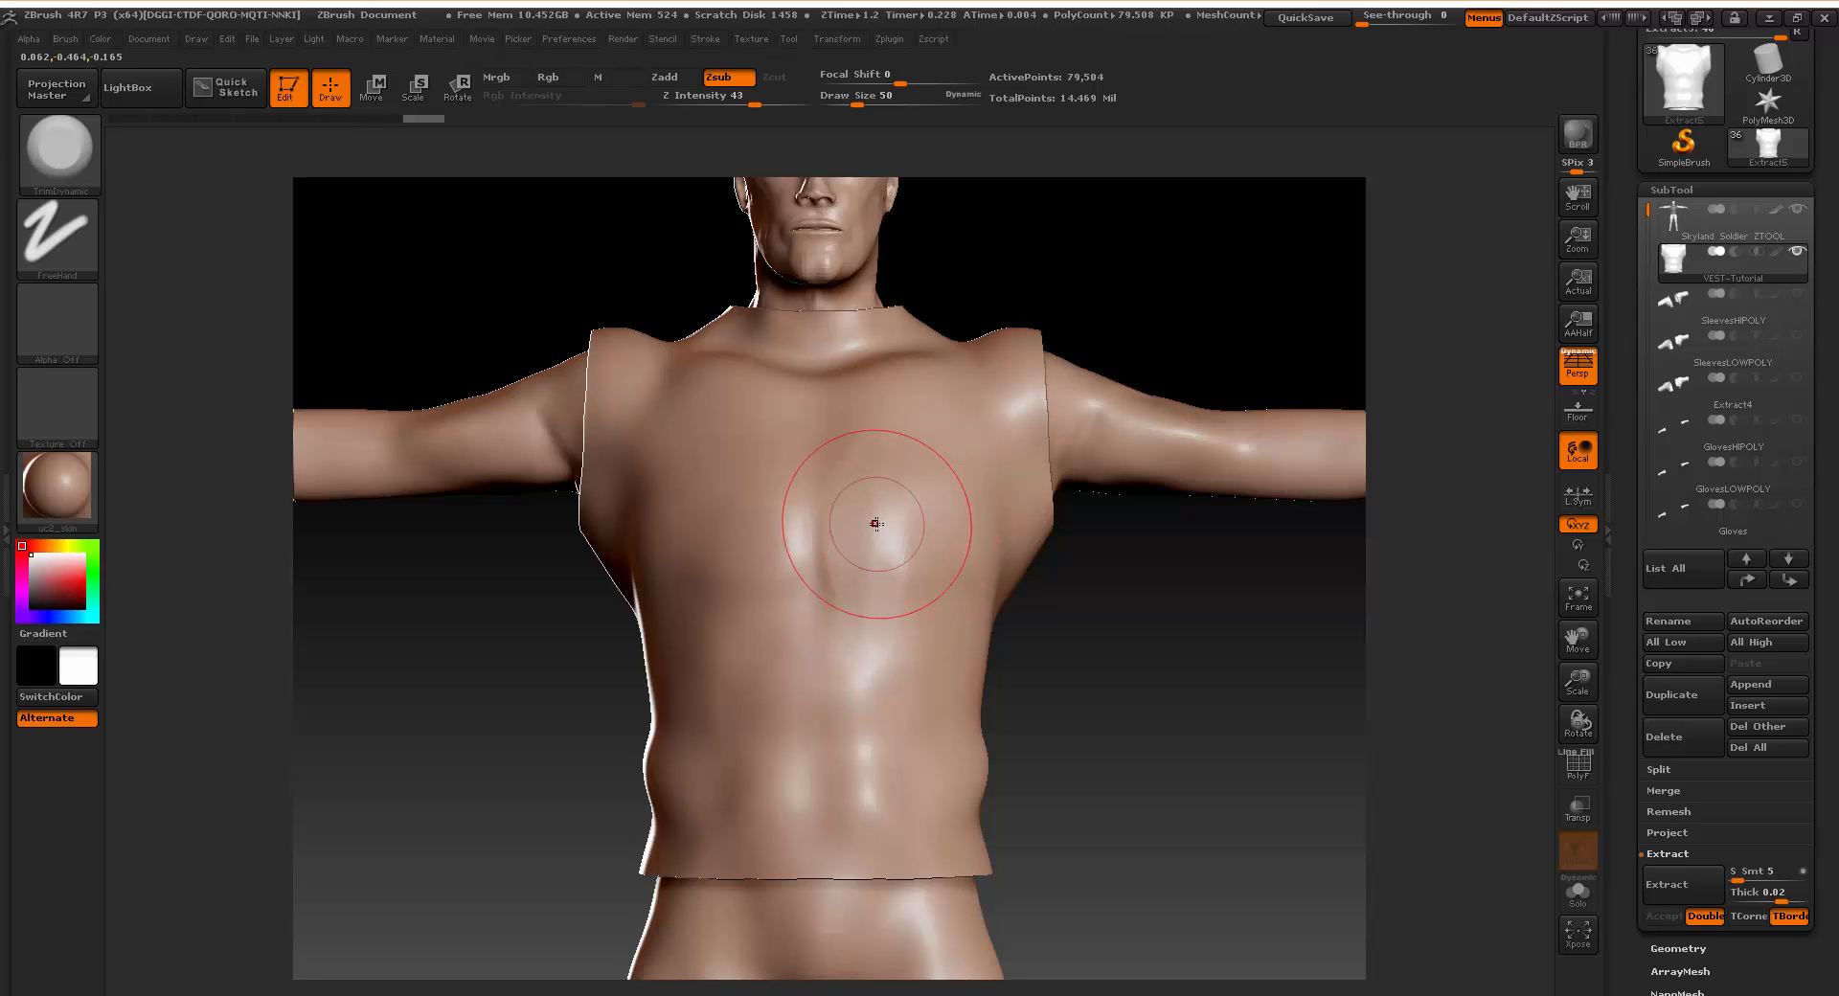
{"action": "key", "text": "ctrl"}
{"action": "key", "text": "ctrl+z"}
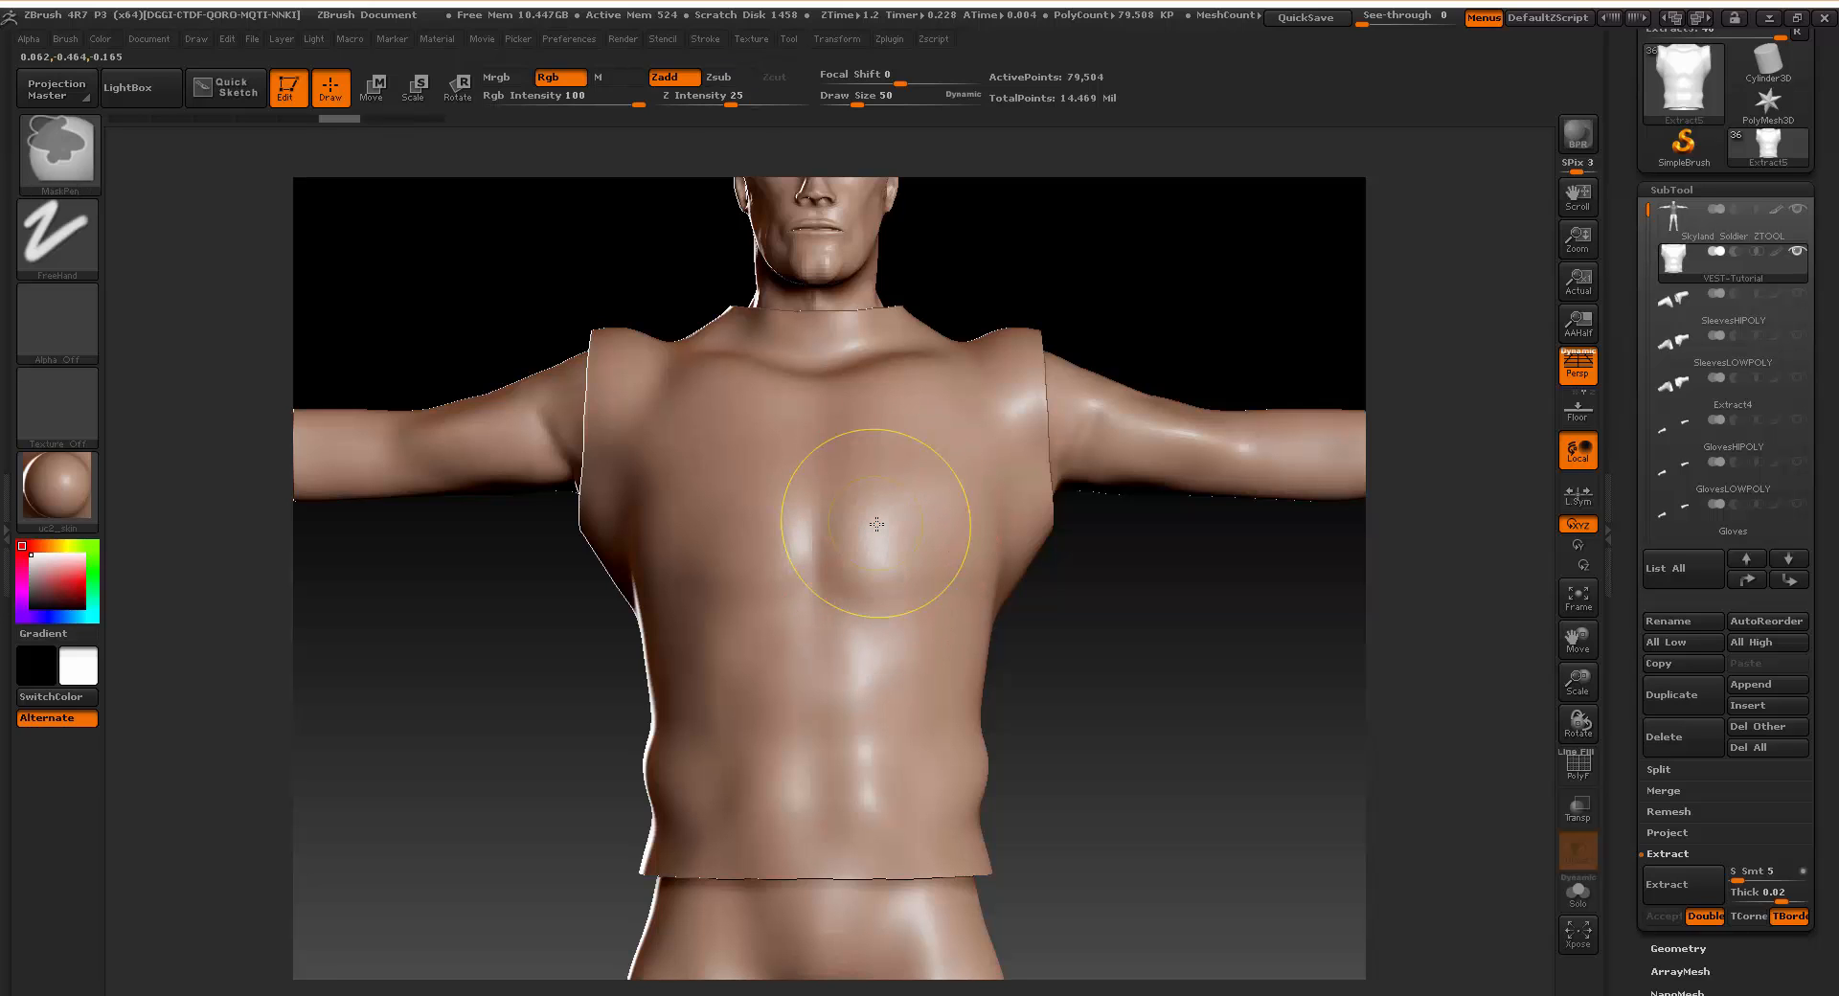
{"action": "key", "text": "ctrl+z"}
{"action": "key", "text": "alt"}
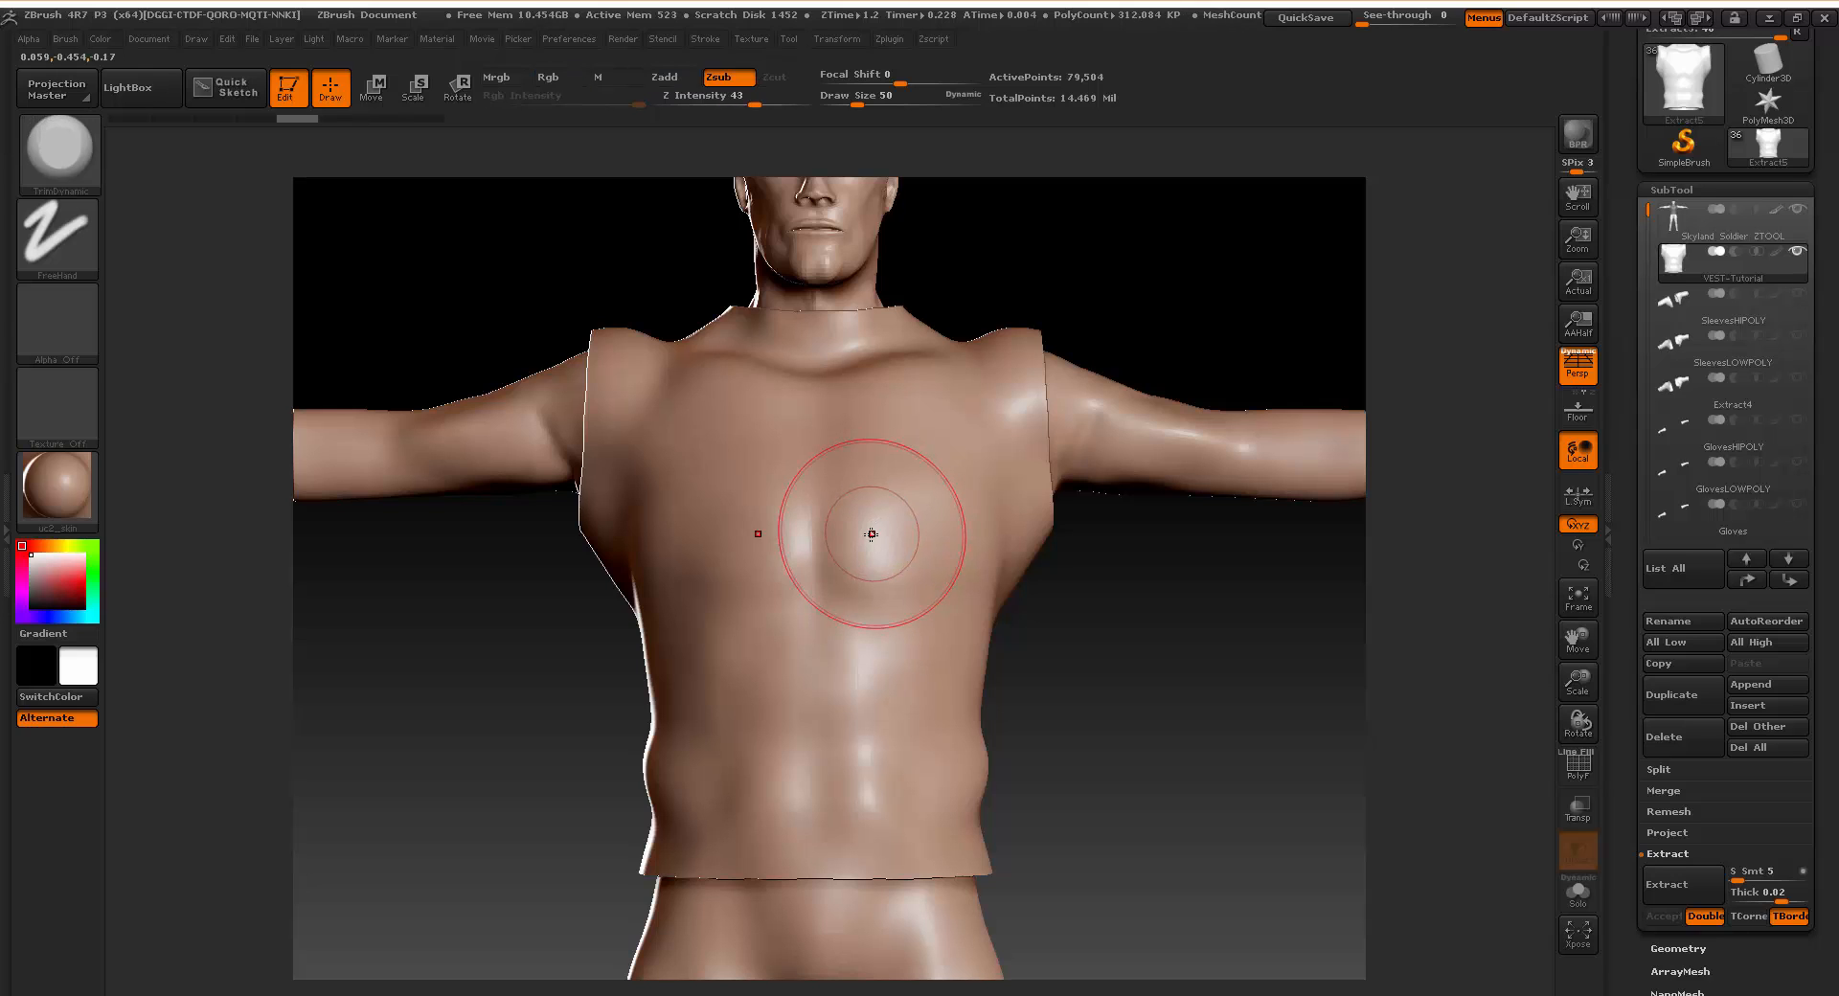
Flatten the muscle forms on the vest's chest, upper abdomen and side of the waist with TrimDynamic strokes.
{"action": "left_click_drag", "start_coordinate": [846, 520], "coordinate": [843, 541]}
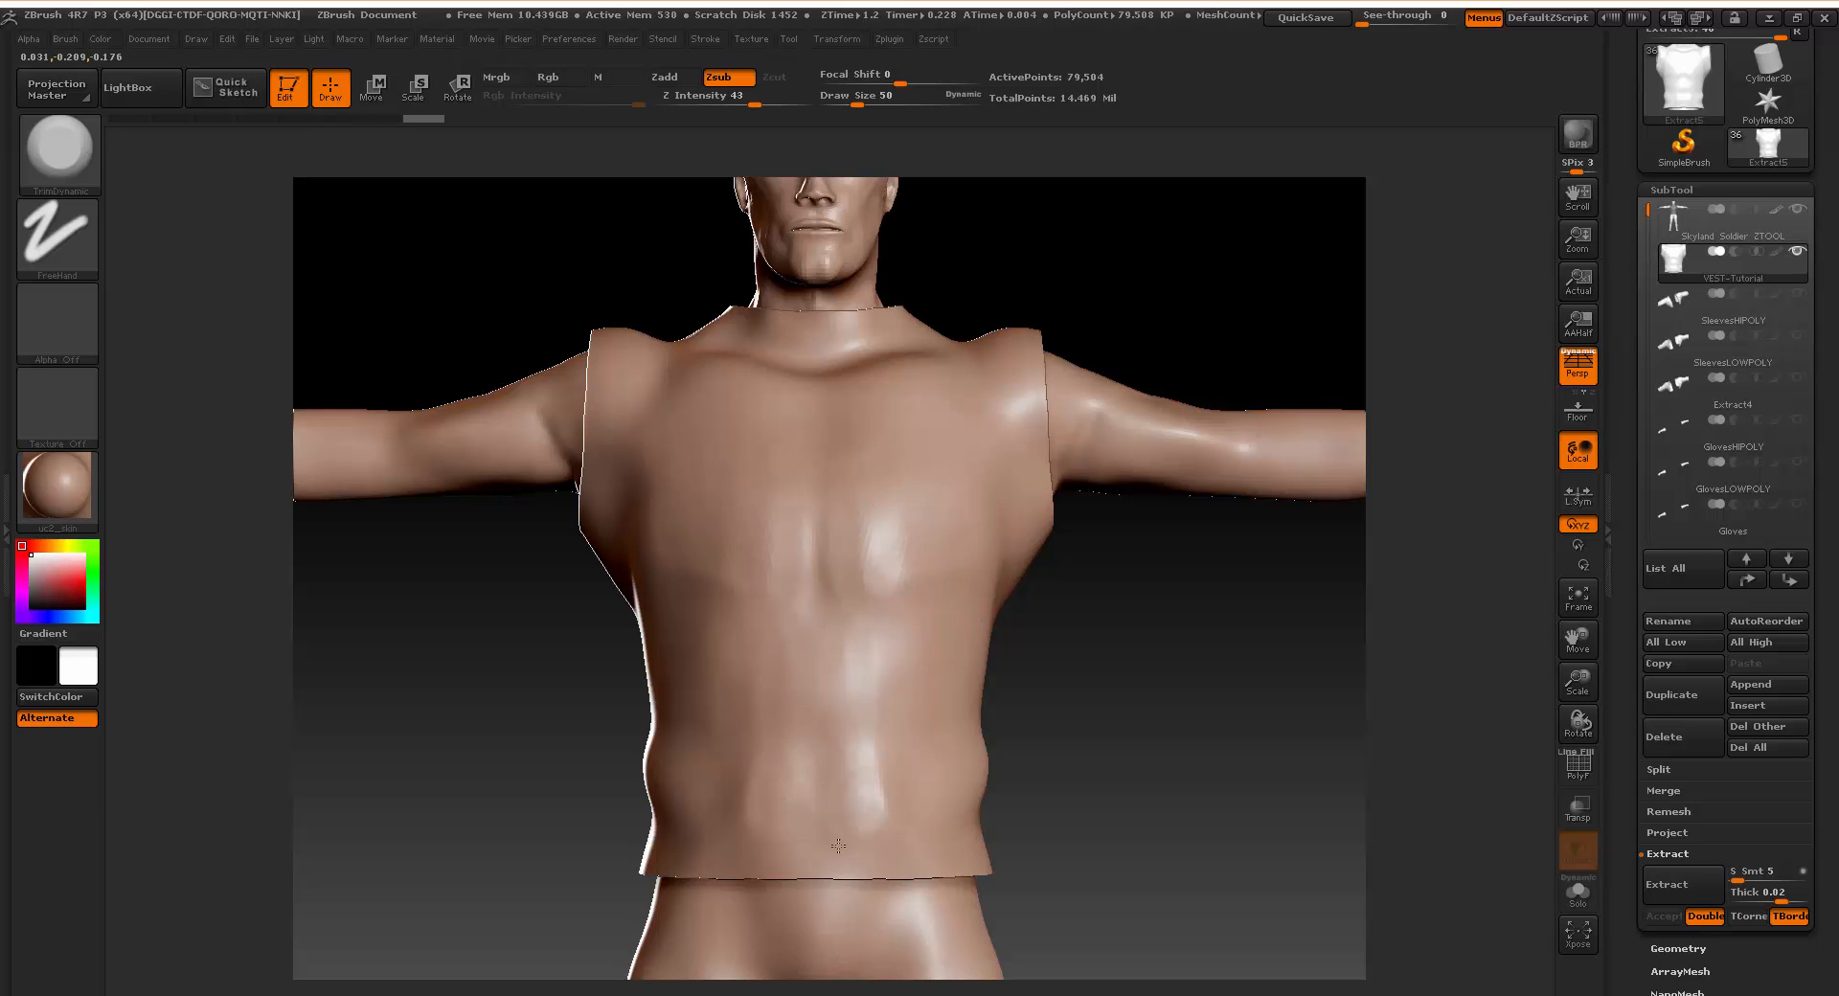
{"action": "left_click_drag", "start_coordinate": [1152, 719], "coordinate": [1169, 698]}
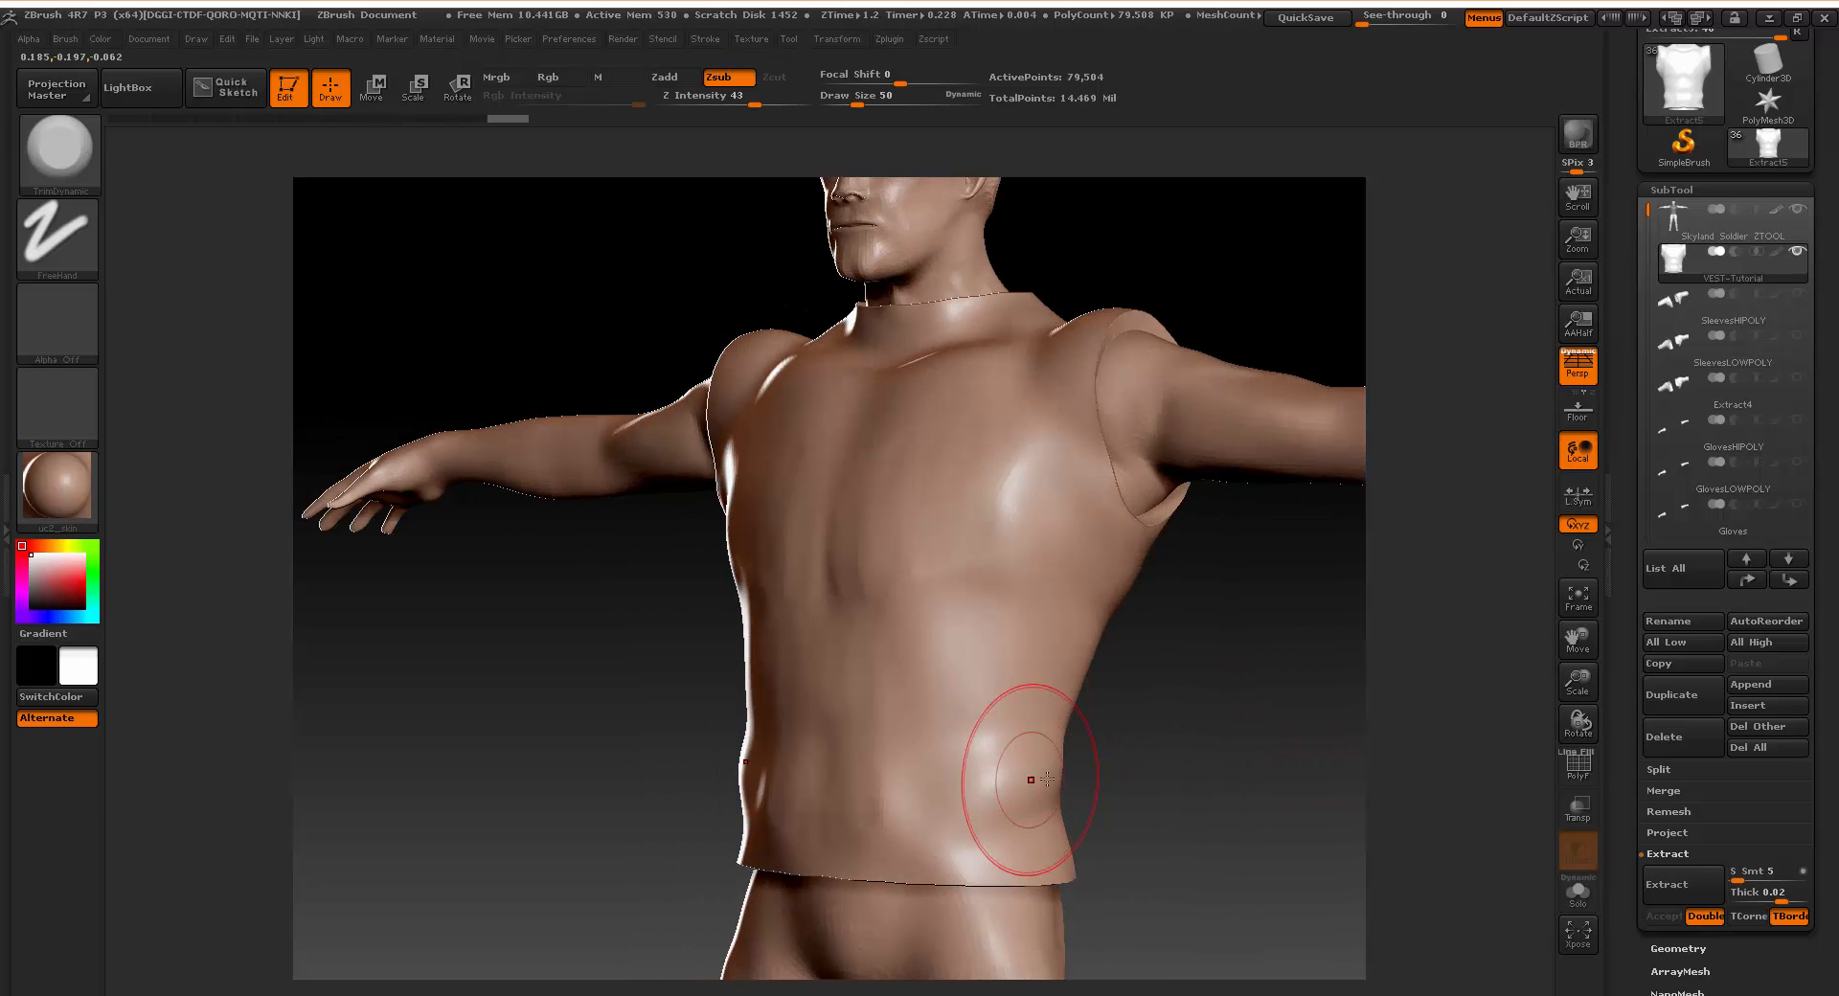
{"action": "mouse_move", "coordinate": [1047, 778]}
{"action": "left_mouse_down"}
{"action": "mouse_move", "coordinate": [920, 781]}
{"action": "mouse_move", "coordinate": [1042, 767]}
{"action": "mouse_move", "coordinate": [1037, 739]}
{"action": "left_mouse_up"}
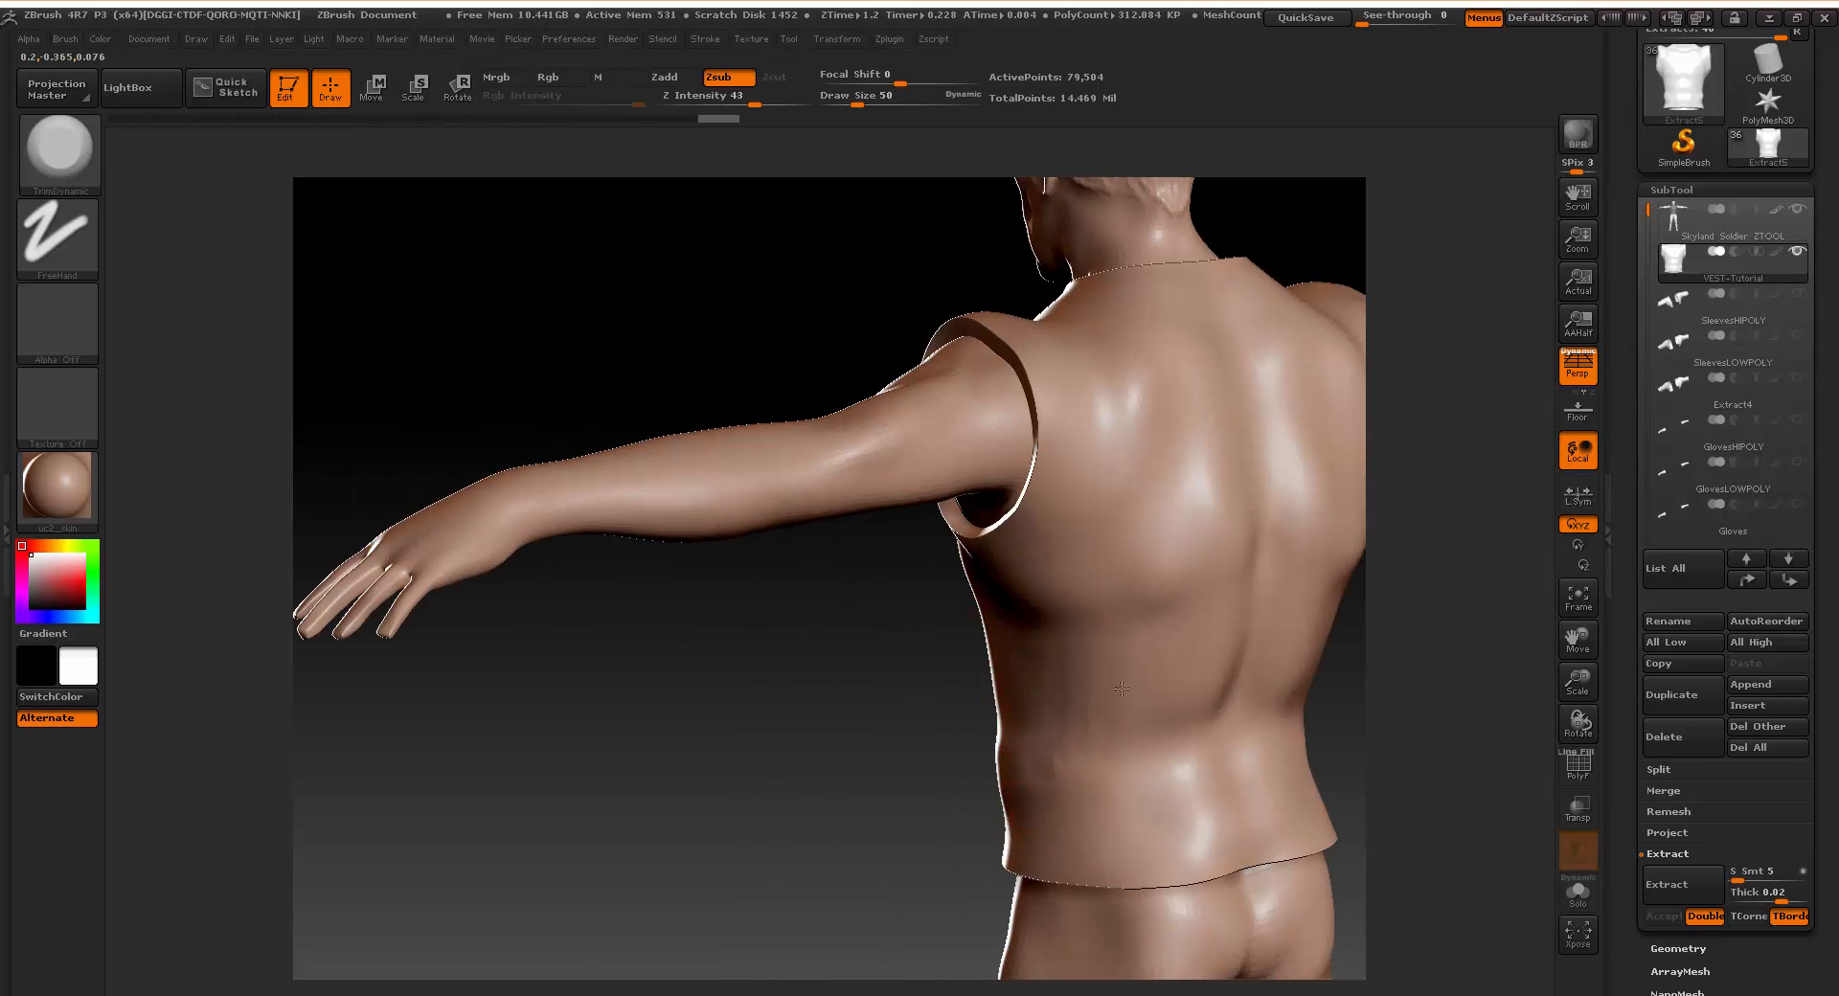
{"action": "left_click_drag", "start_coordinate": [738, 756], "coordinate": [1106, 691]}
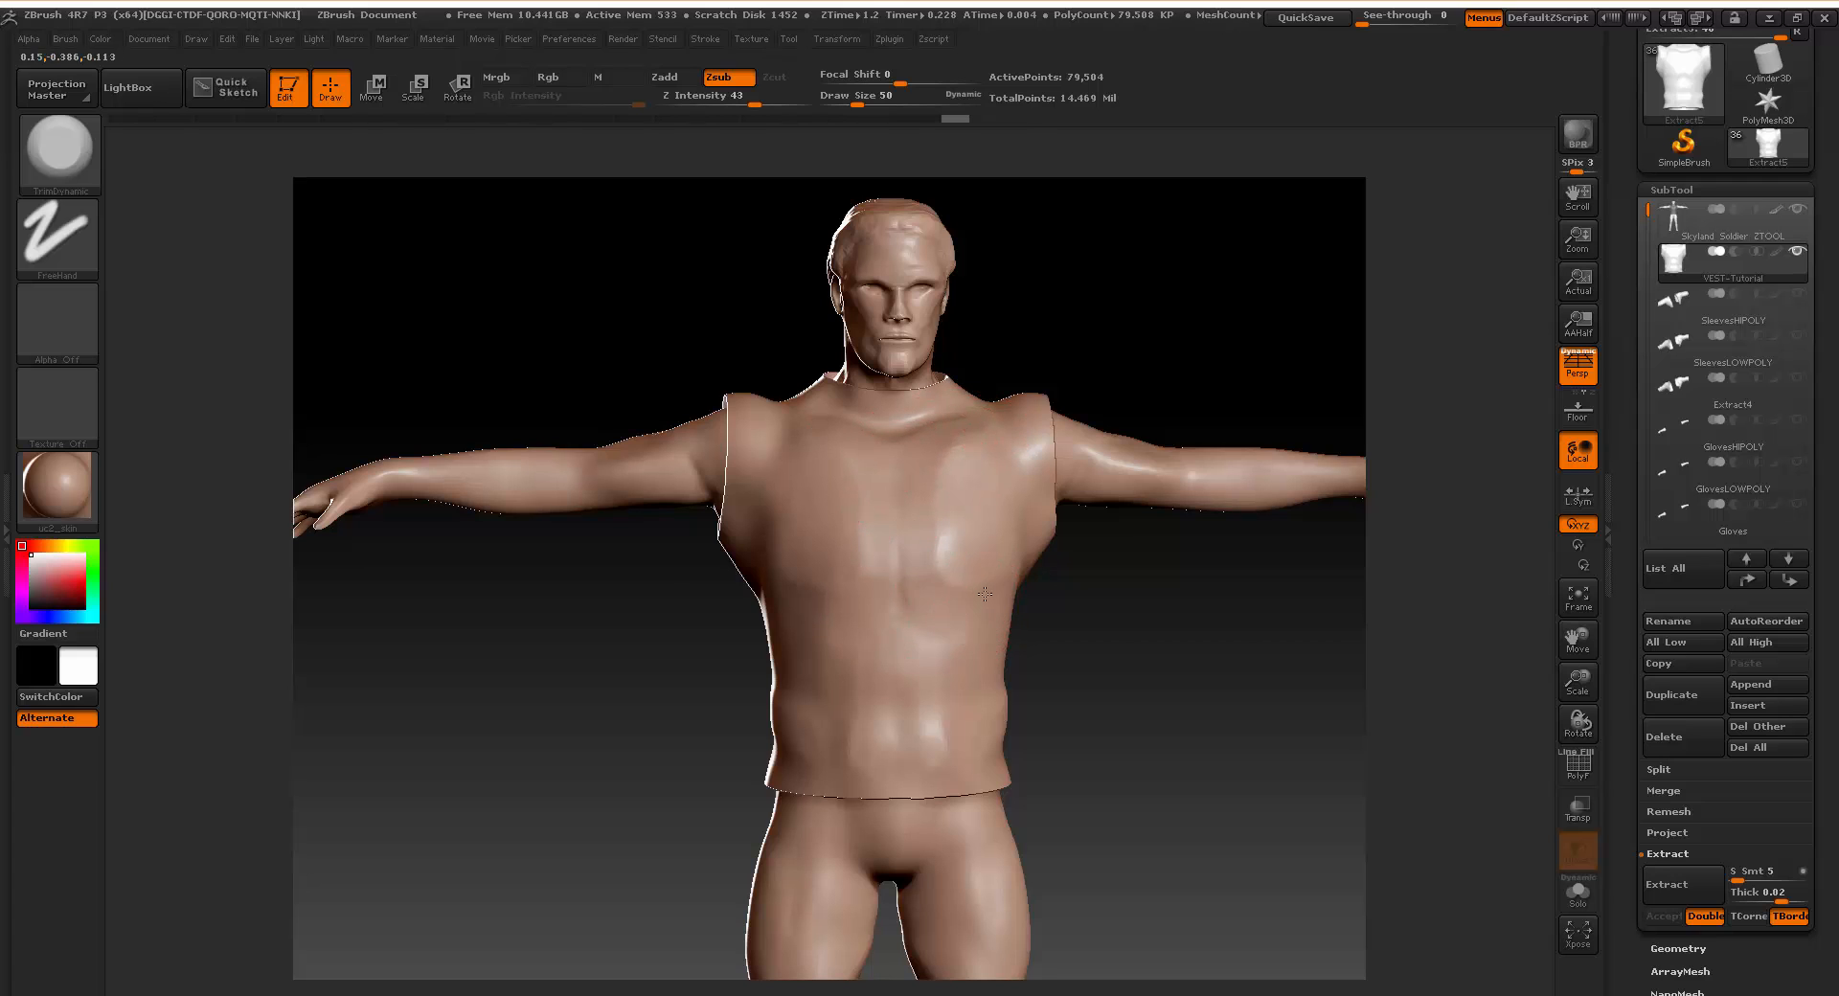
Trim the front of the vest flatter from the stomach down to the lower hem.
{"action": "mouse_move", "coordinate": [1077, 628]}
{"action": "left_mouse_down"}
{"action": "mouse_move", "coordinate": [1129, 639]}
{"action": "mouse_move", "coordinate": [1083, 628]}
{"action": "left_mouse_up"}
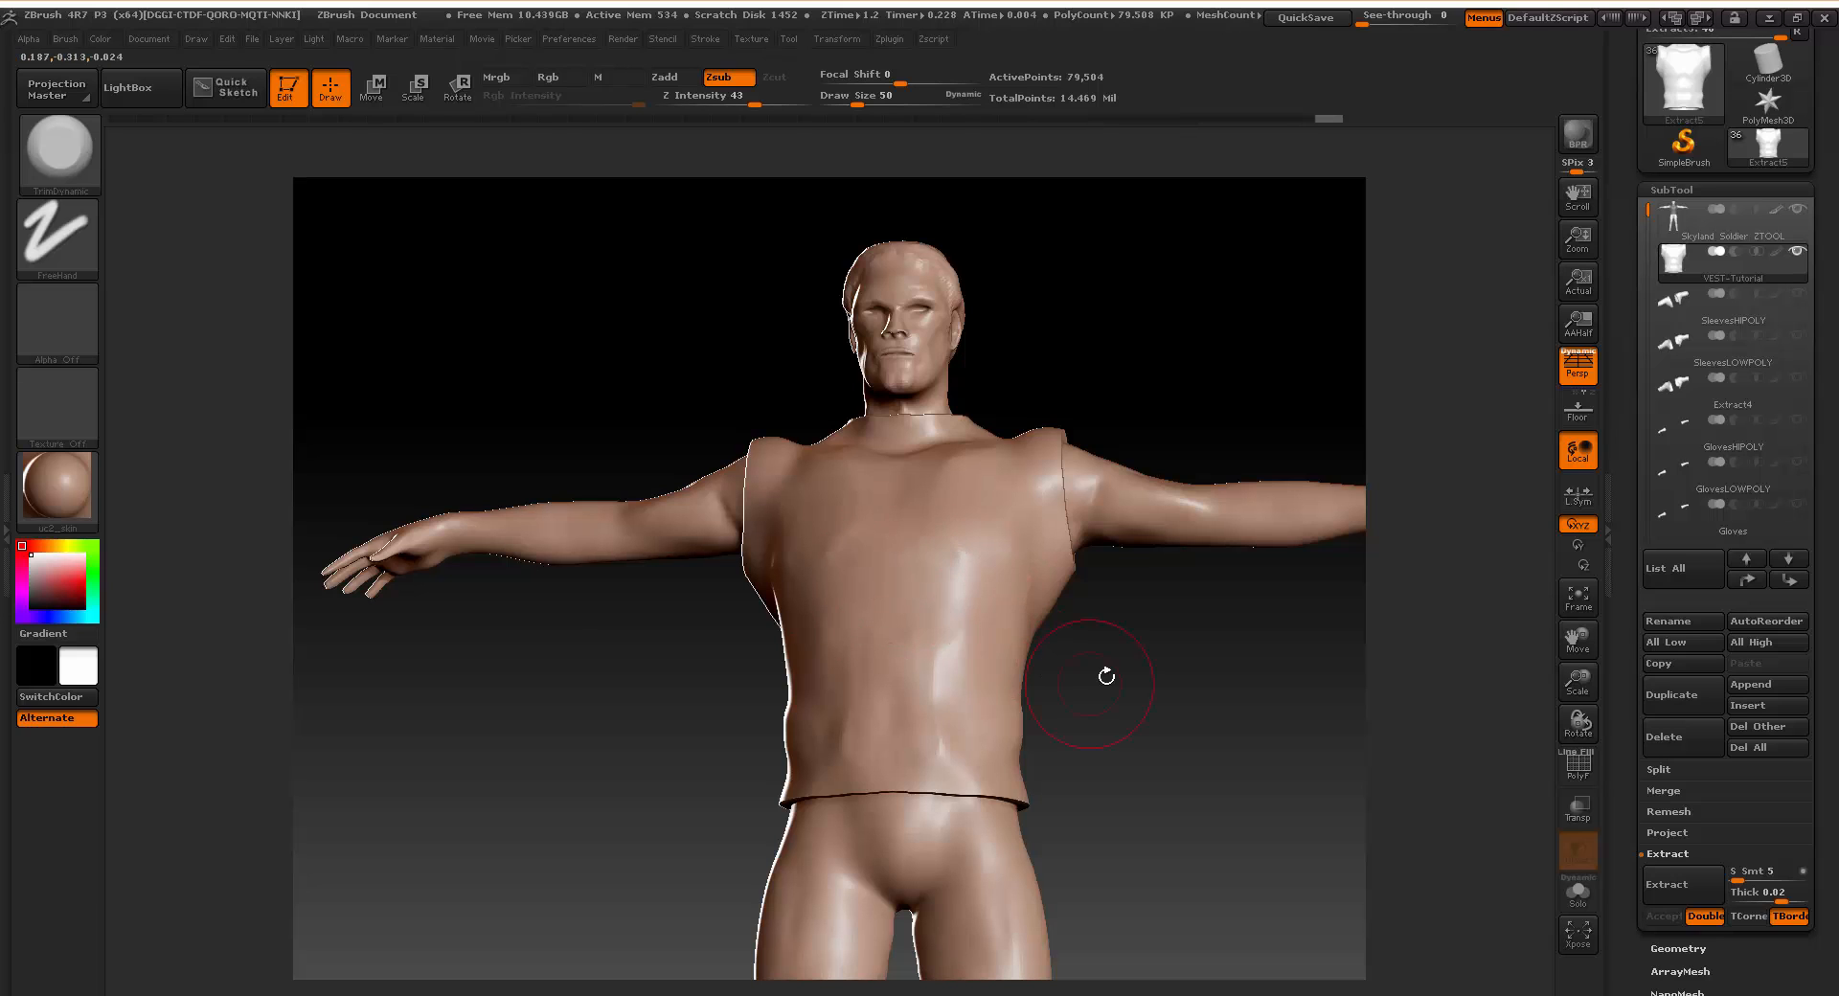
{"action": "left_click_drag", "start_coordinate": [1106, 676], "coordinate": [974, 706]}
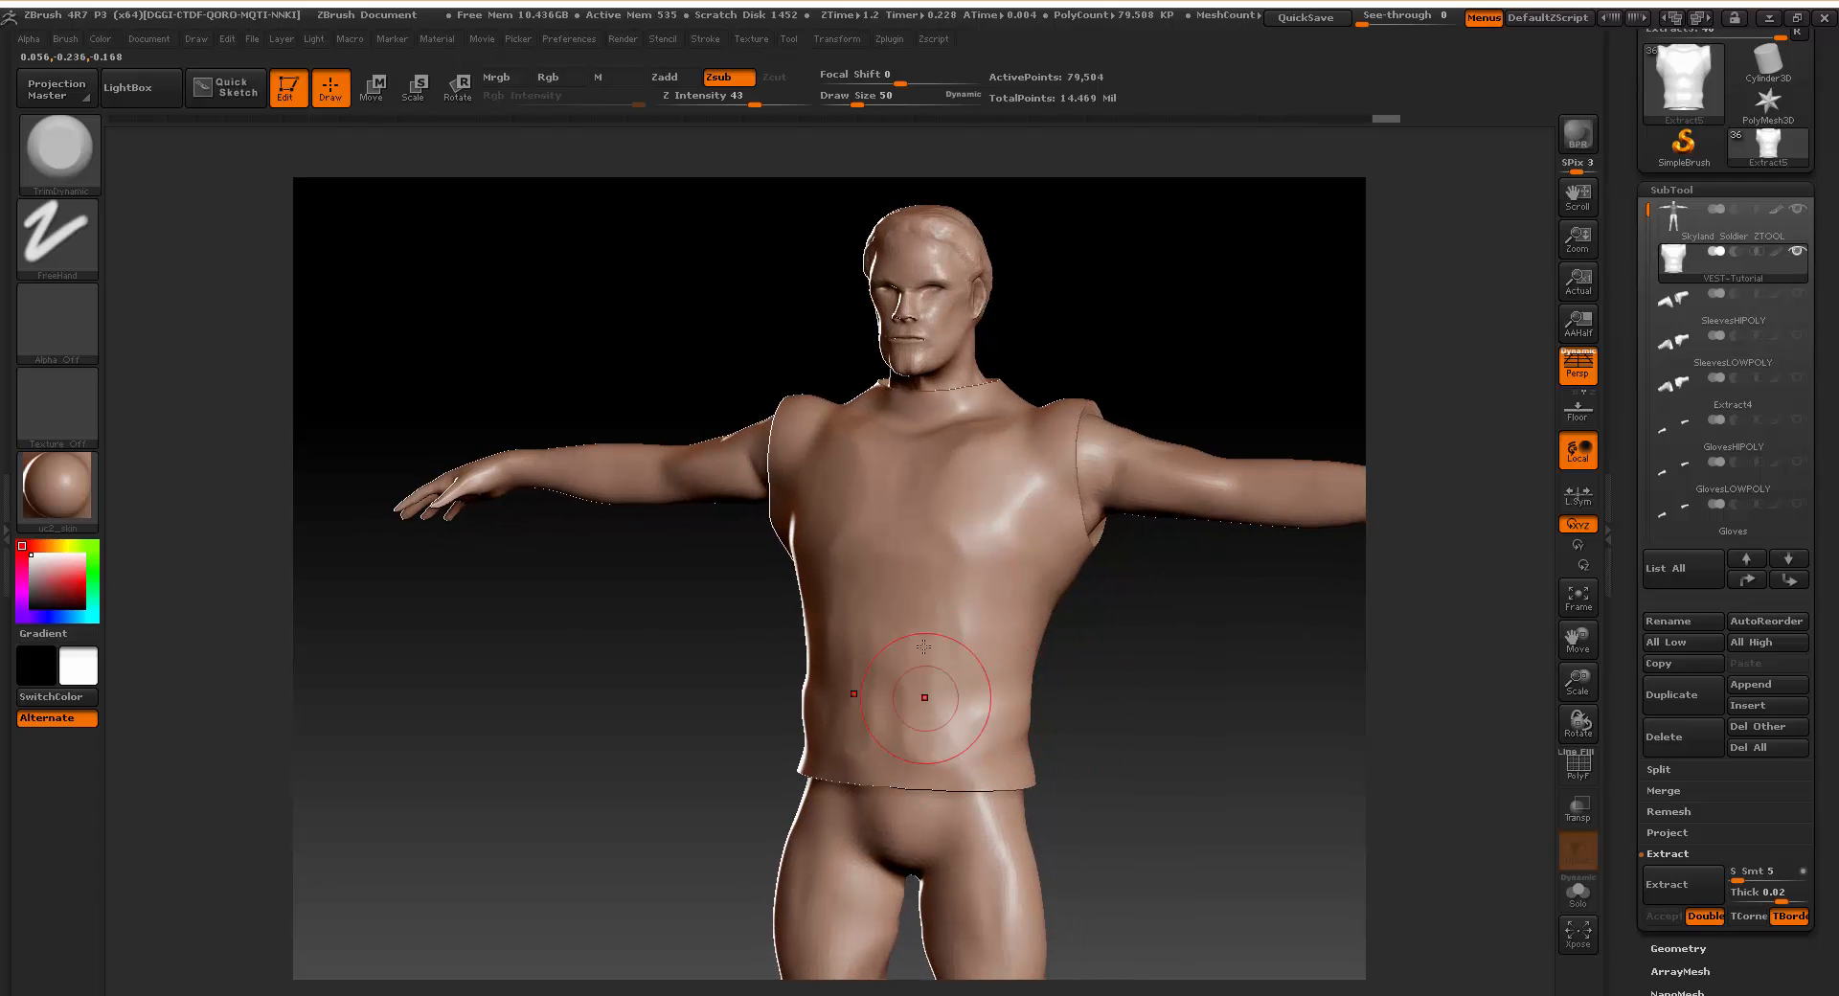
{"action": "mouse_move", "coordinate": [924, 647]}
{"action": "left_mouse_down"}
{"action": "mouse_move", "coordinate": [952, 731]}
{"action": "mouse_move", "coordinate": [887, 758]}
{"action": "left_mouse_up"}
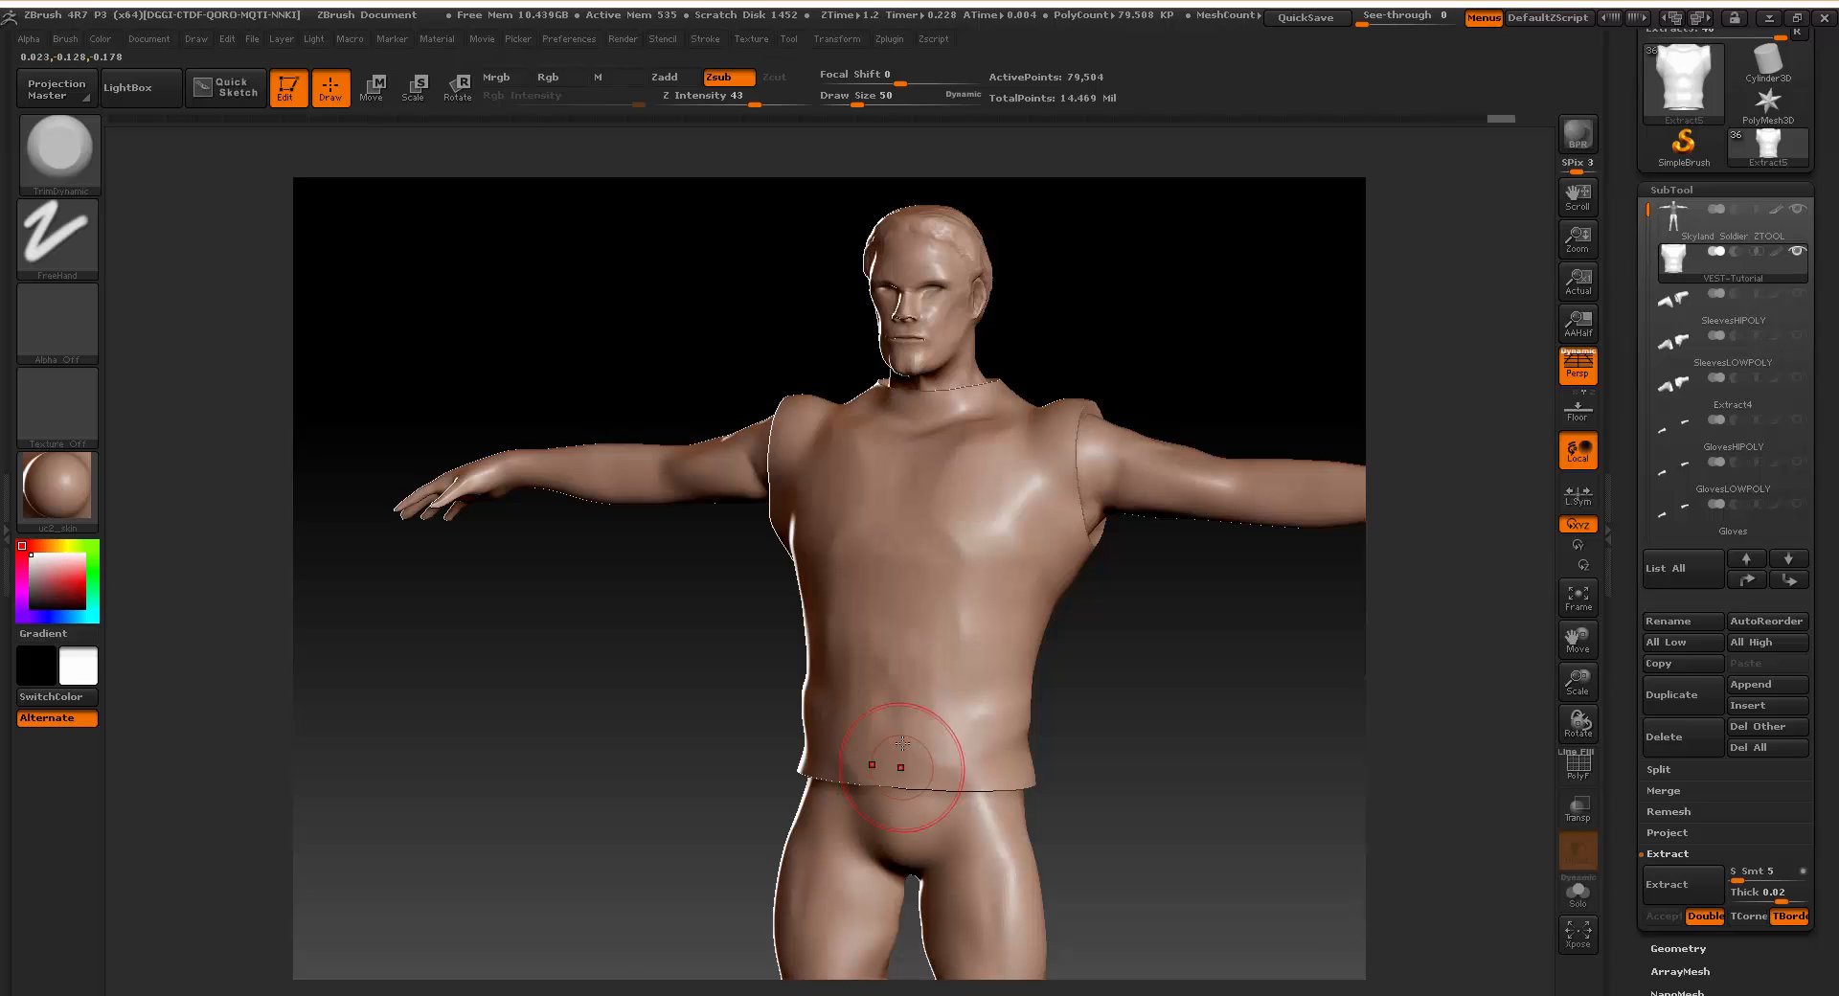
Flatten the side of the vest's back from the shoulder blade to the waist with TrimDynamic strokes.
{"action": "left_click_drag", "start_coordinate": [1101, 767], "coordinate": [1024, 761]}
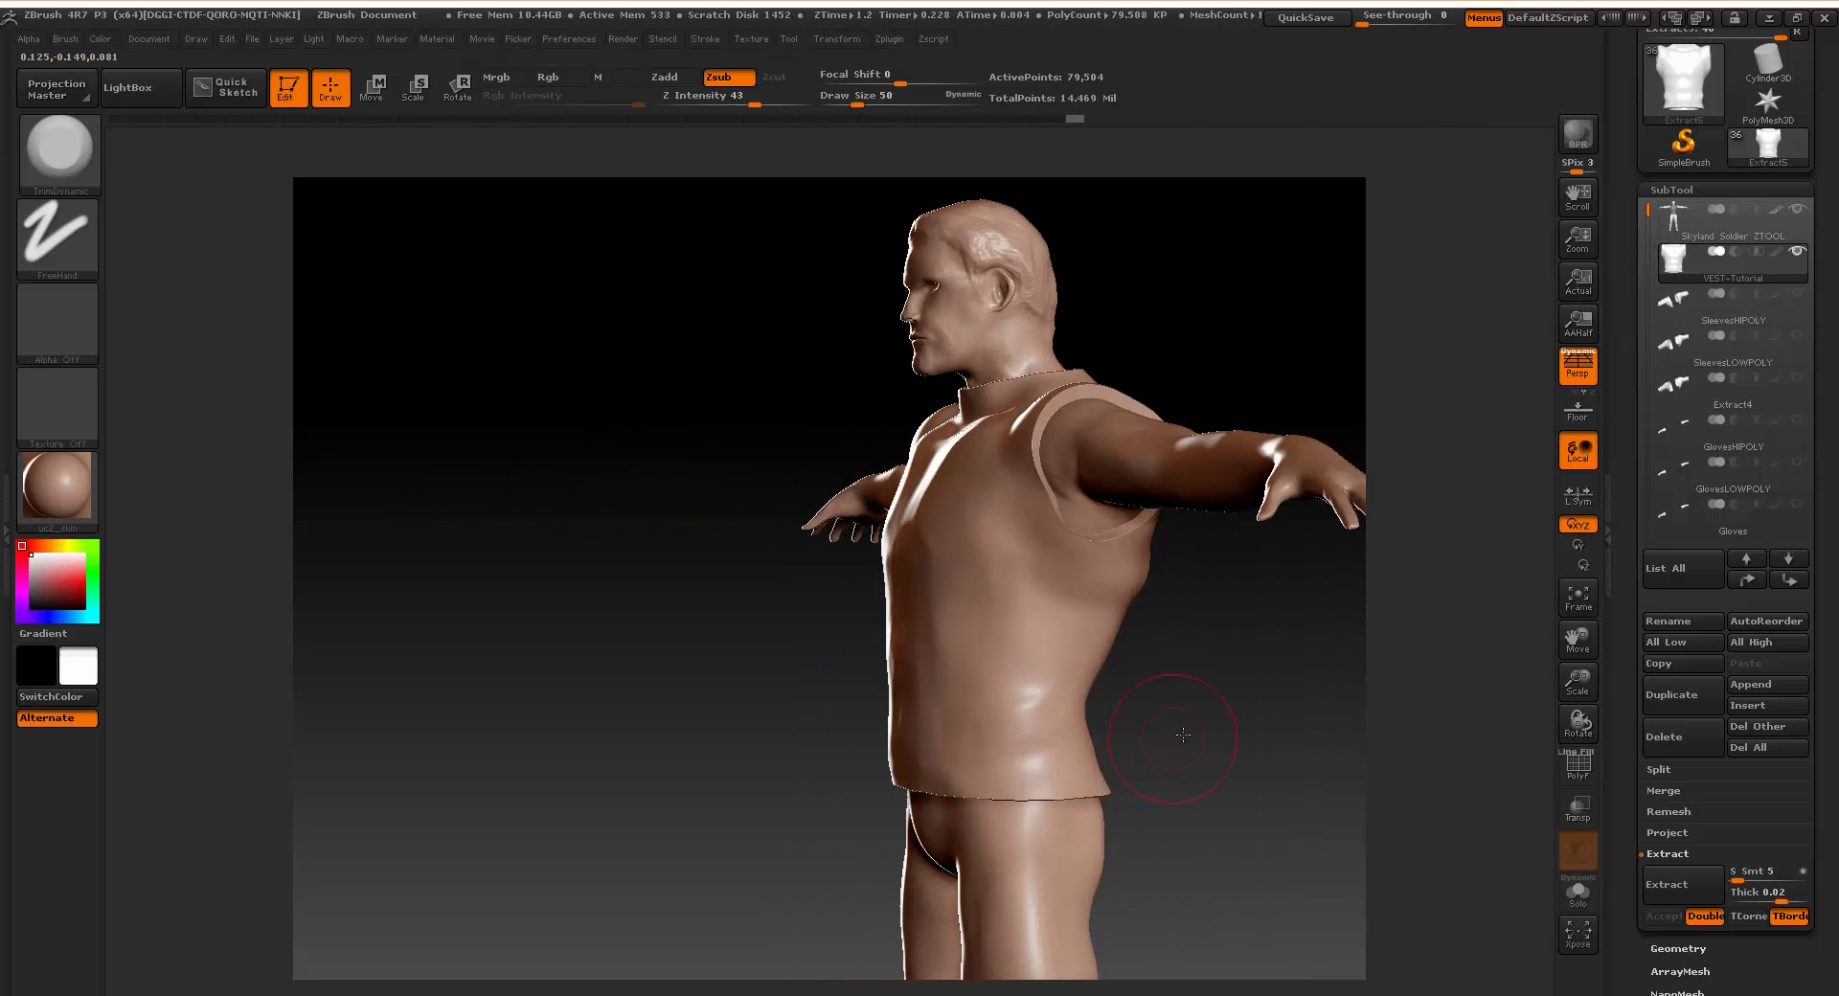
{"action": "left_click_drag", "start_coordinate": [1183, 734], "coordinate": [1123, 491]}
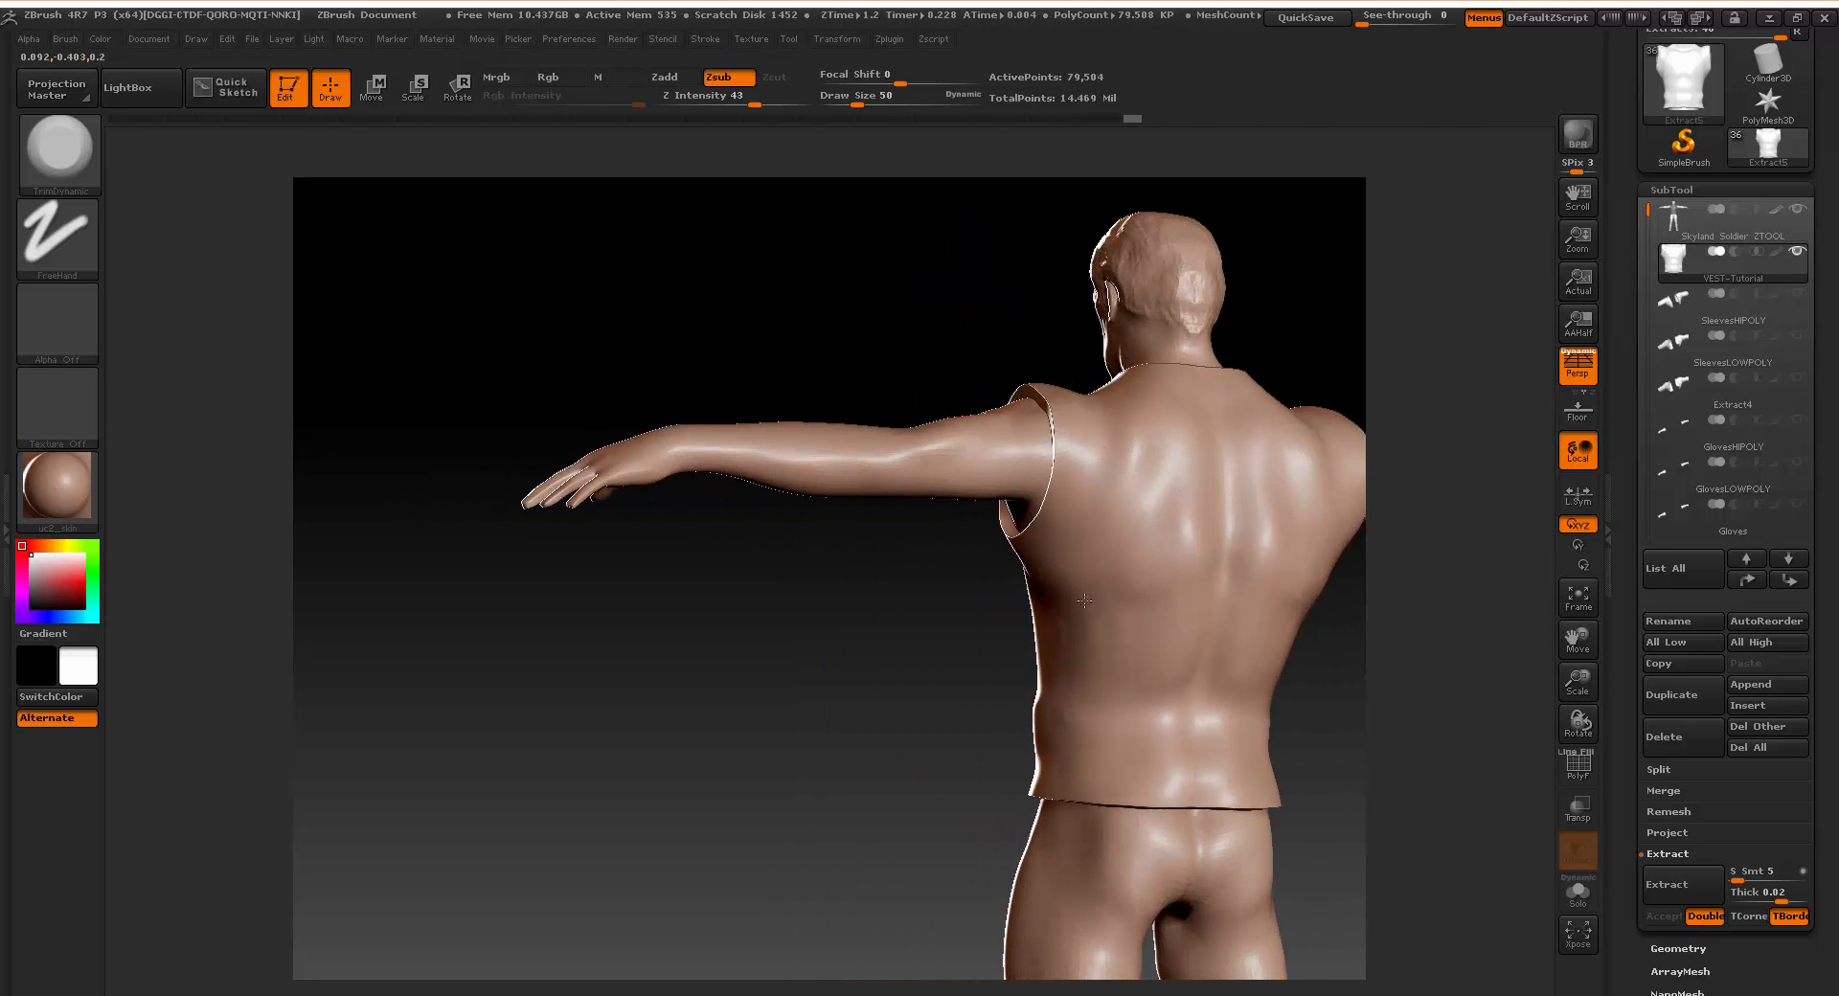
{"action": "mouse_move", "coordinate": [1084, 601]}
{"action": "left_mouse_down"}
{"action": "mouse_move", "coordinate": [1190, 603]}
{"action": "mouse_move", "coordinate": [1191, 656]}
{"action": "left_mouse_up"}
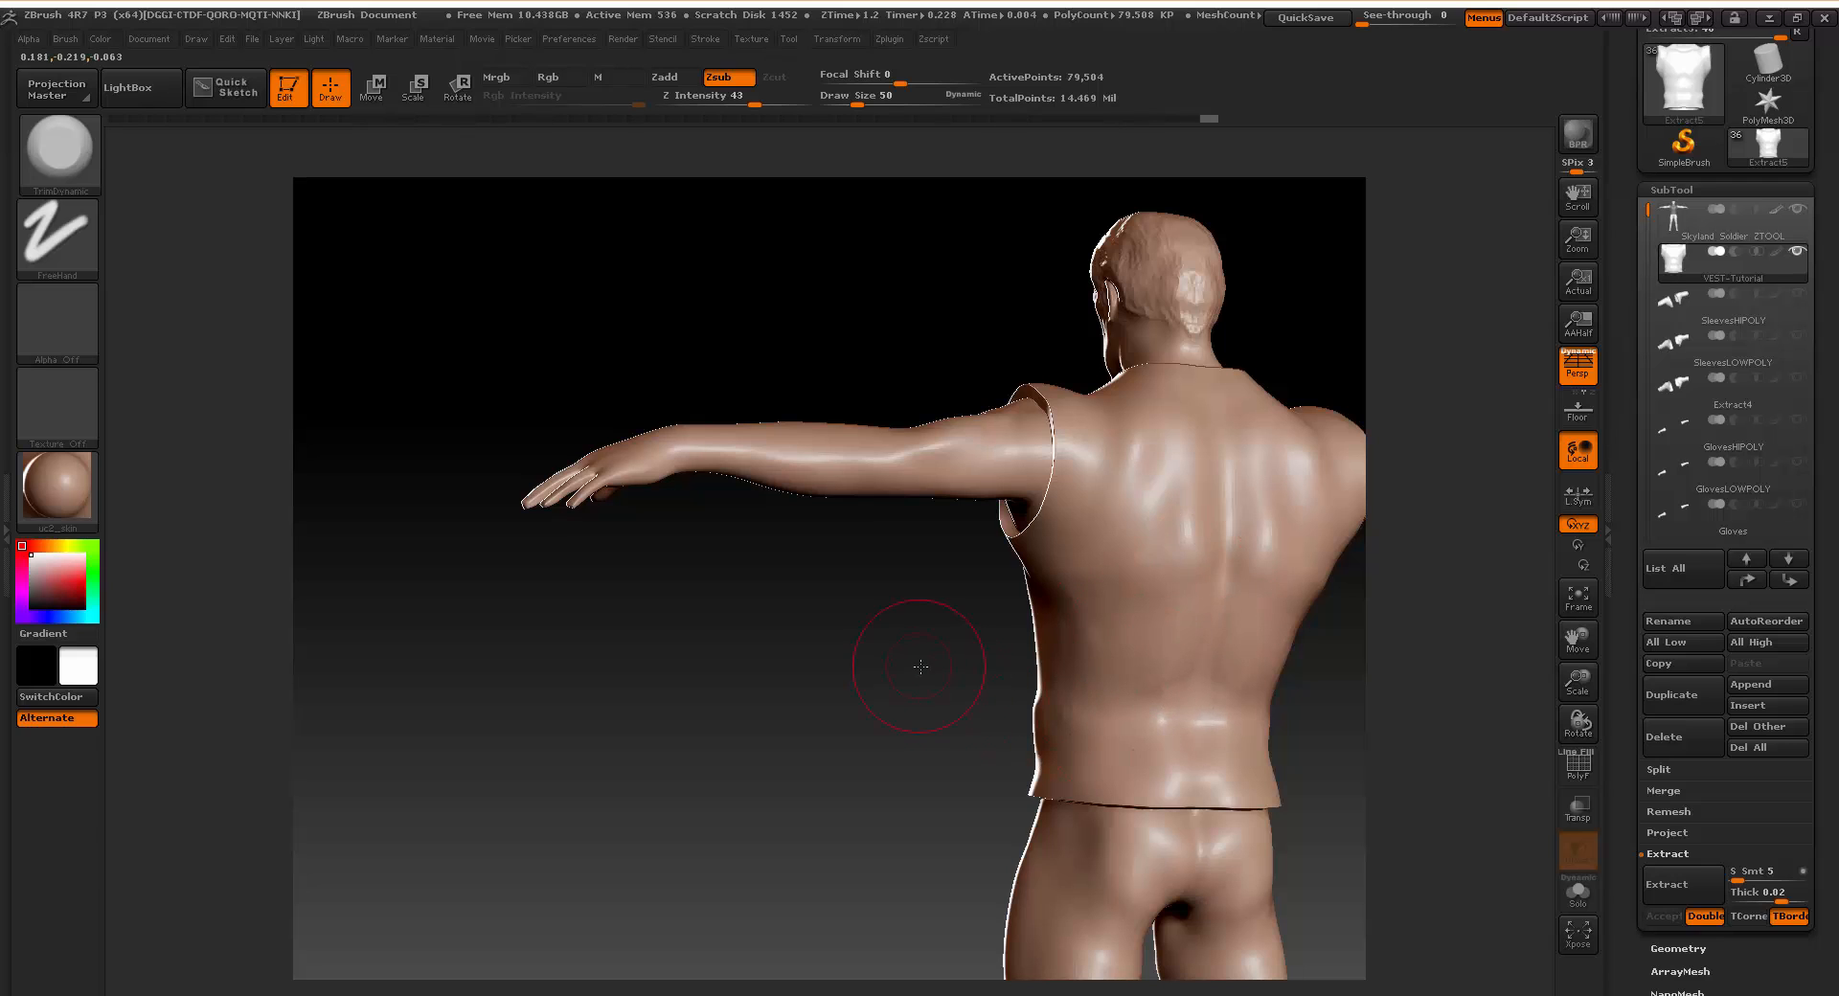
{"action": "left_click_drag", "start_coordinate": [920, 666], "coordinate": [993, 582]}
{"action": "mouse_move", "coordinate": [1073, 402]}
{"action": "left_mouse_down"}
{"action": "mouse_move", "coordinate": [1114, 425]}
{"action": "mouse_move", "coordinate": [1212, 391]}
{"action": "left_mouse_up"}
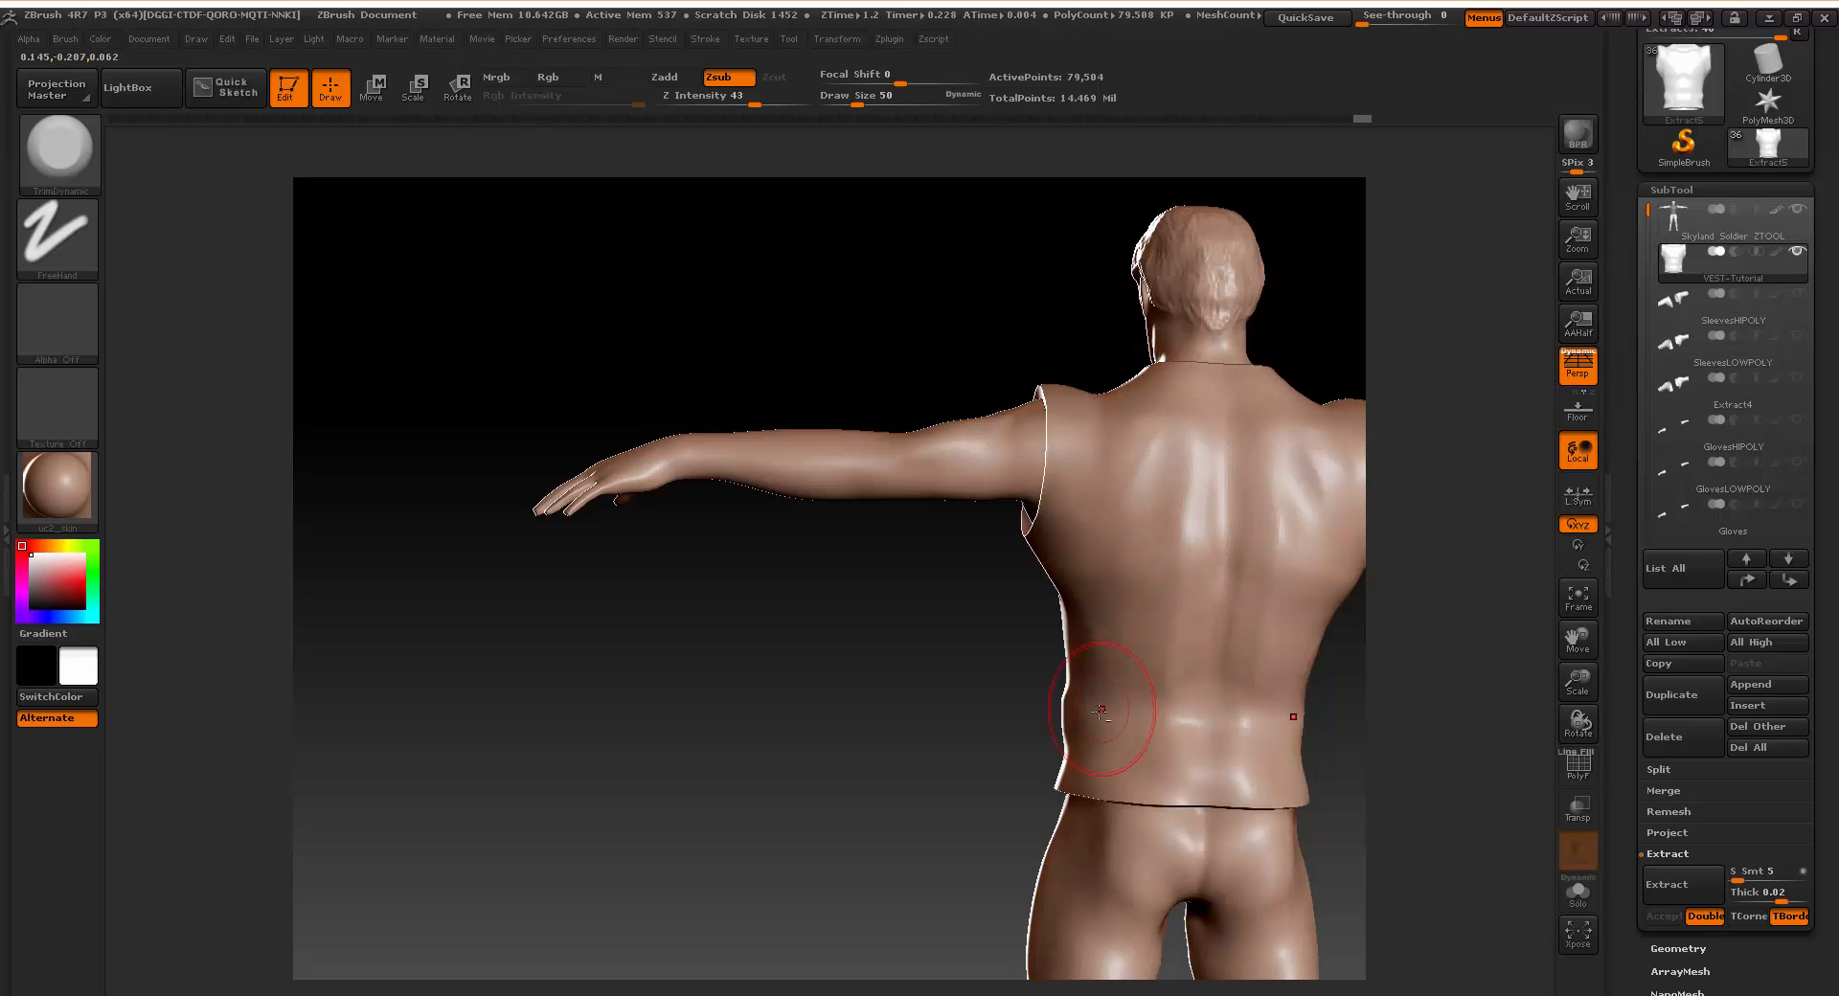
Flatten the spine groove, lower back and shoulder-blade forms across the middle of the vest's back.
{"action": "mouse_move", "coordinate": [987, 714]}
{"action": "left_mouse_down"}
{"action": "mouse_move", "coordinate": [855, 735]}
{"action": "mouse_move", "coordinate": [845, 615]}
{"action": "mouse_move", "coordinate": [850, 658]}
{"action": "left_mouse_up"}
{"action": "left_click_drag", "start_coordinate": [857, 583], "coordinate": [867, 493]}
{"action": "key", "text": "shift"}
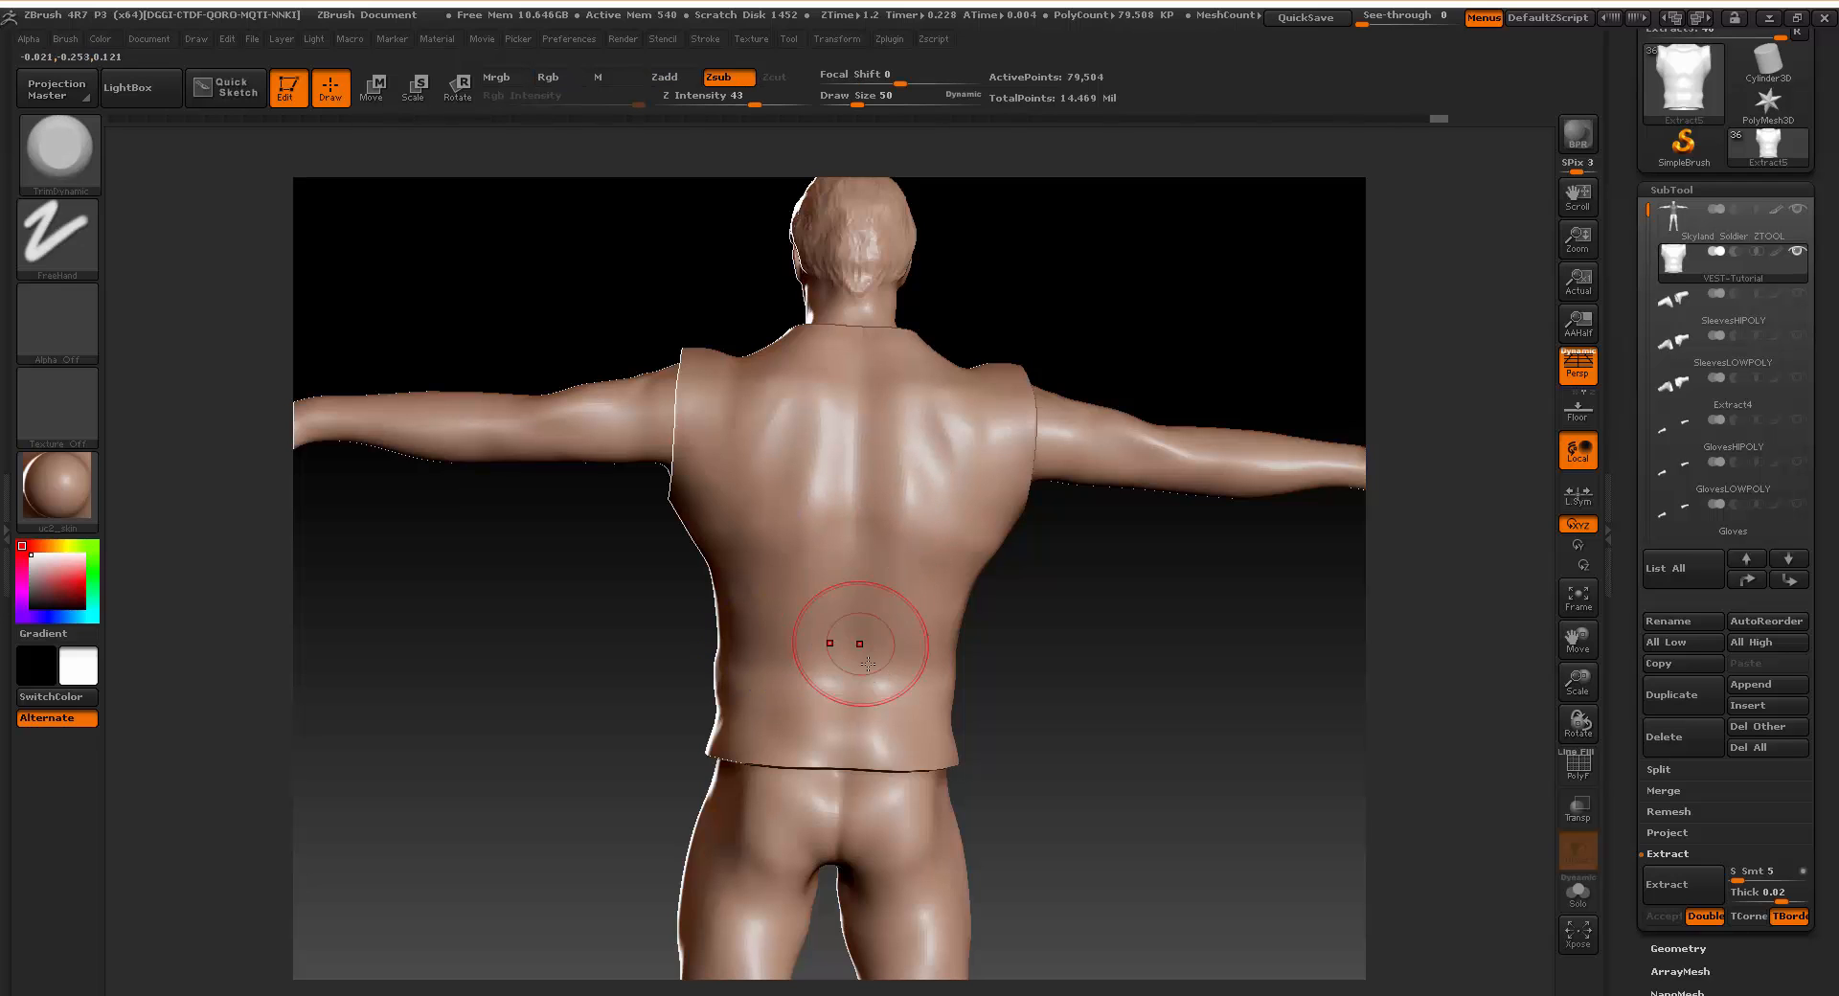
{"action": "mouse_move", "coordinate": [842, 648]}
{"action": "left_mouse_down"}
{"action": "mouse_move", "coordinate": [867, 671]}
{"action": "mouse_move", "coordinate": [876, 613]}
{"action": "left_mouse_up"}
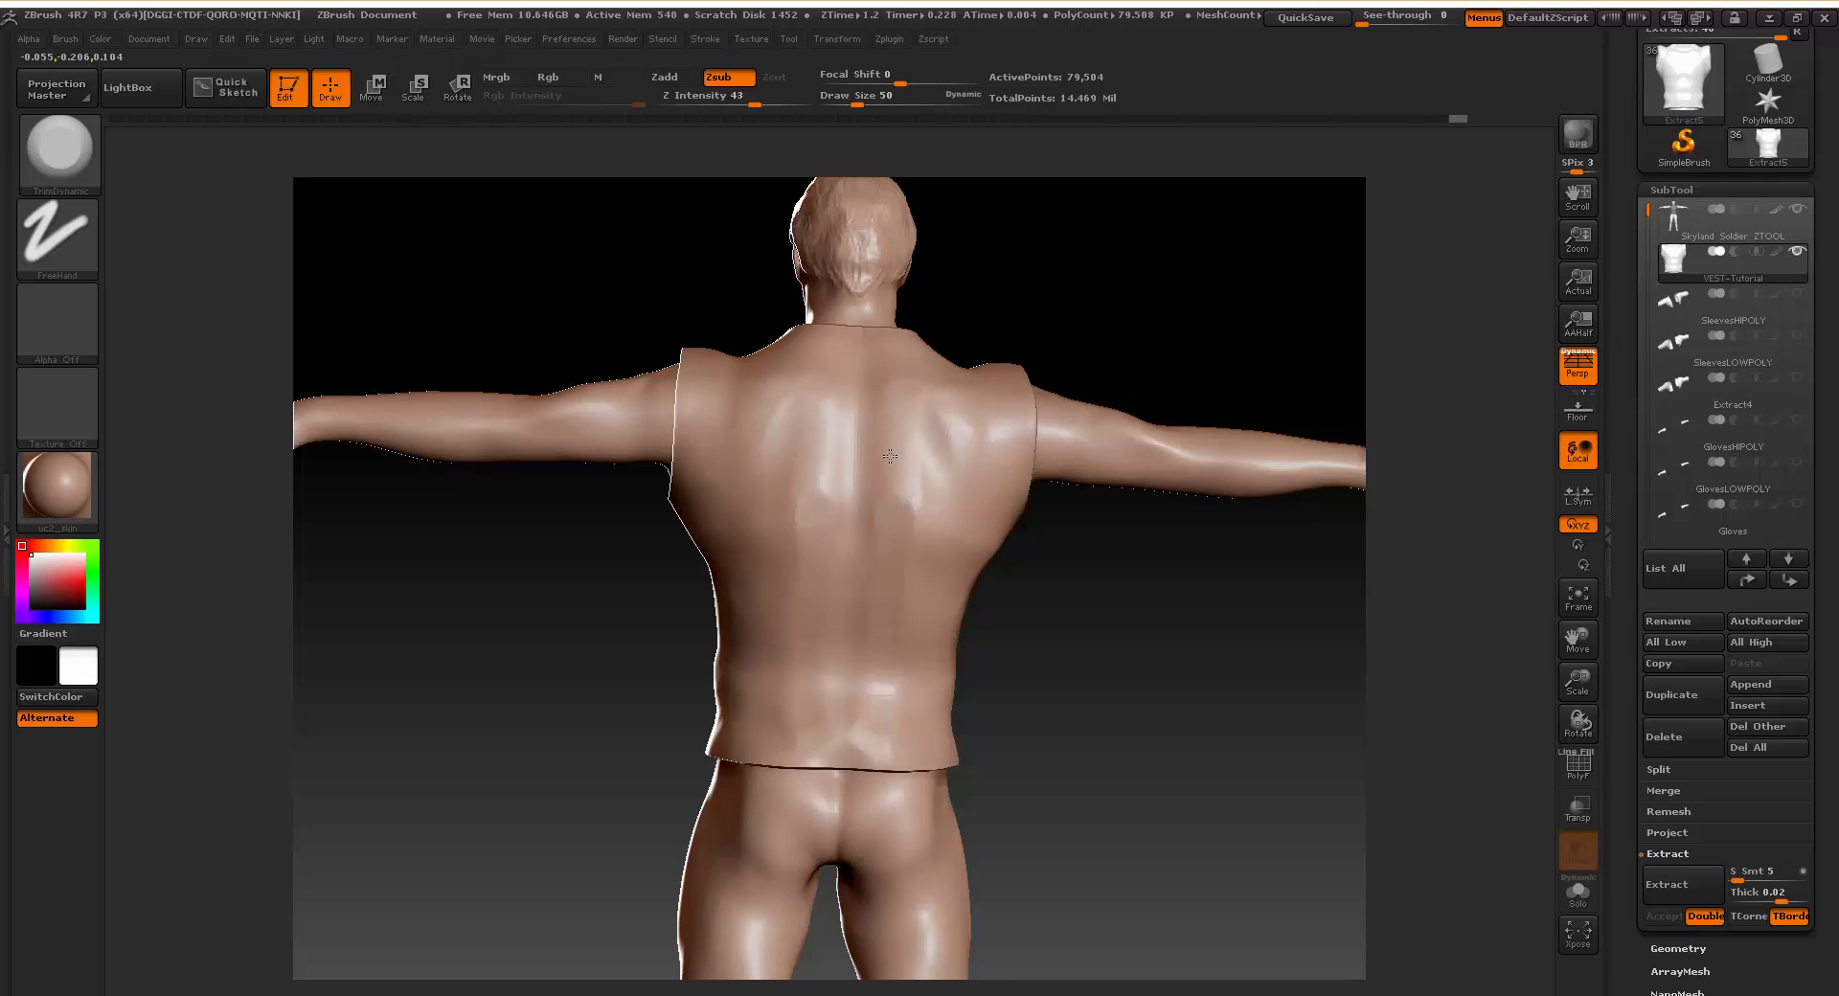
{"action": "left_click_drag", "start_coordinate": [889, 456], "coordinate": [923, 472]}
{"action": "left_click_drag", "start_coordinate": [960, 530], "coordinate": [917, 554]}
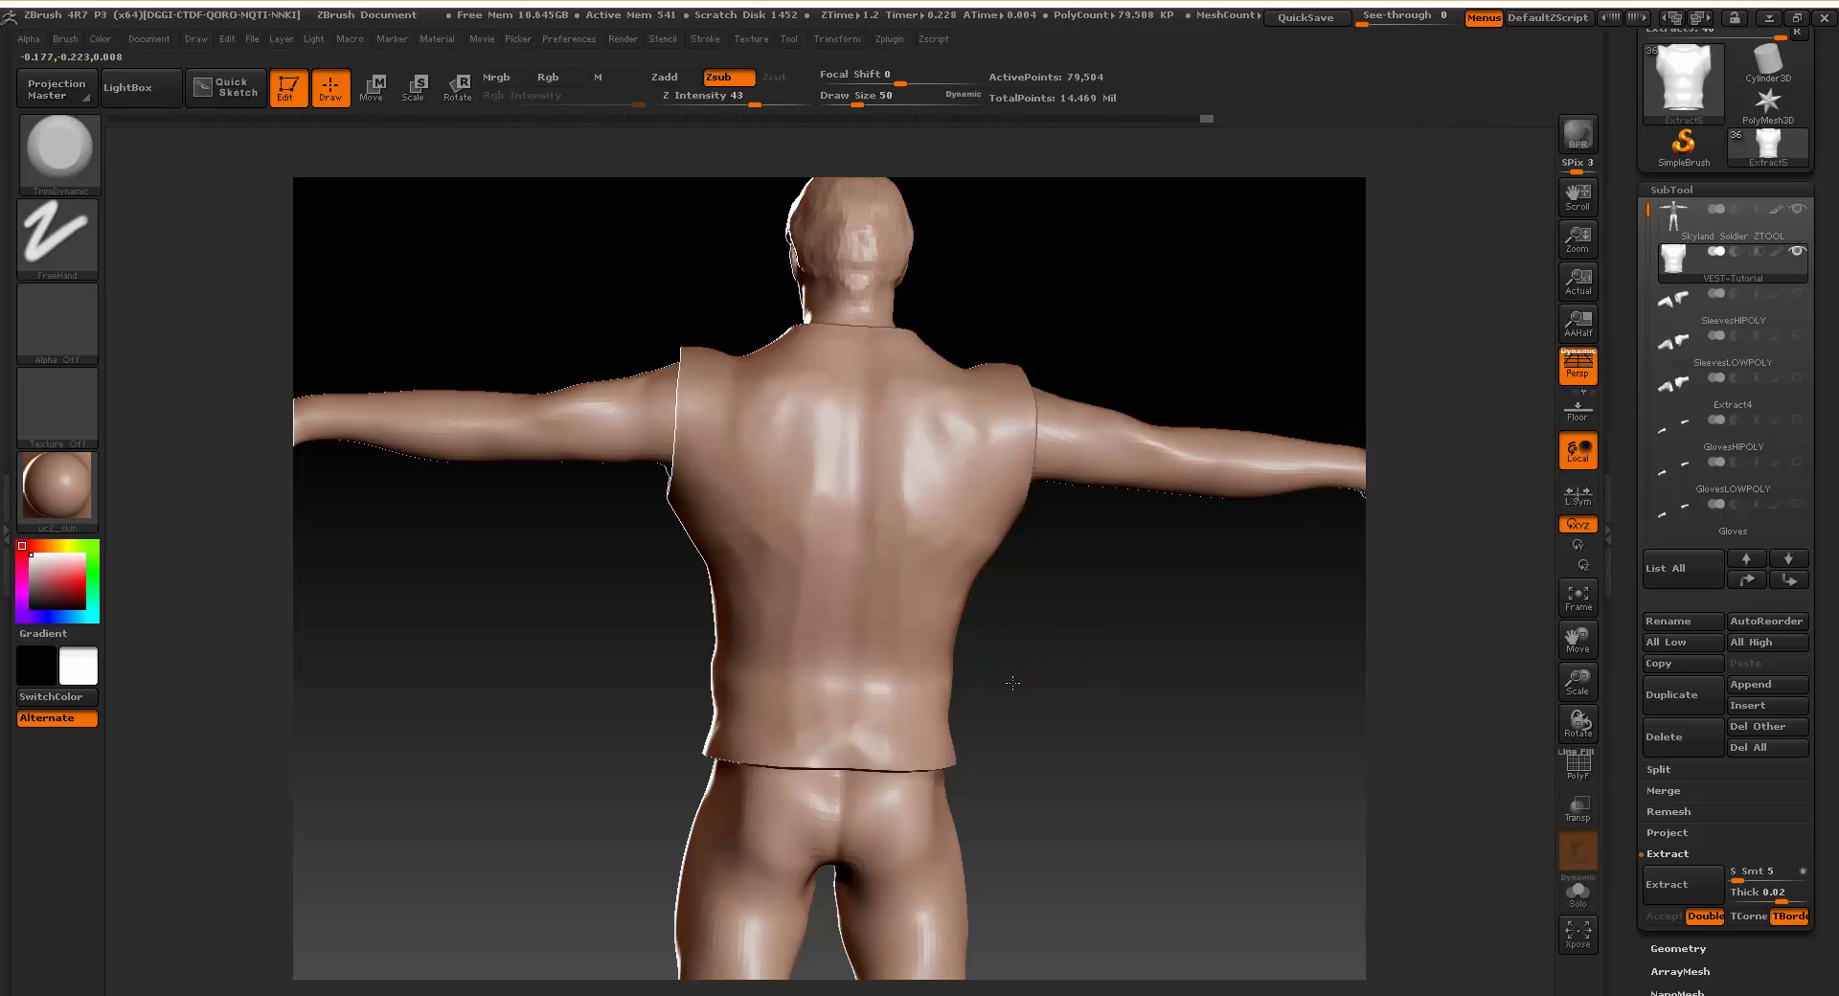
Flatten the vest's flank below the armhole and even out the adjoining chest and stomach surface.
{"action": "left_click_drag", "start_coordinate": [661, 613], "coordinate": [537, 598]}
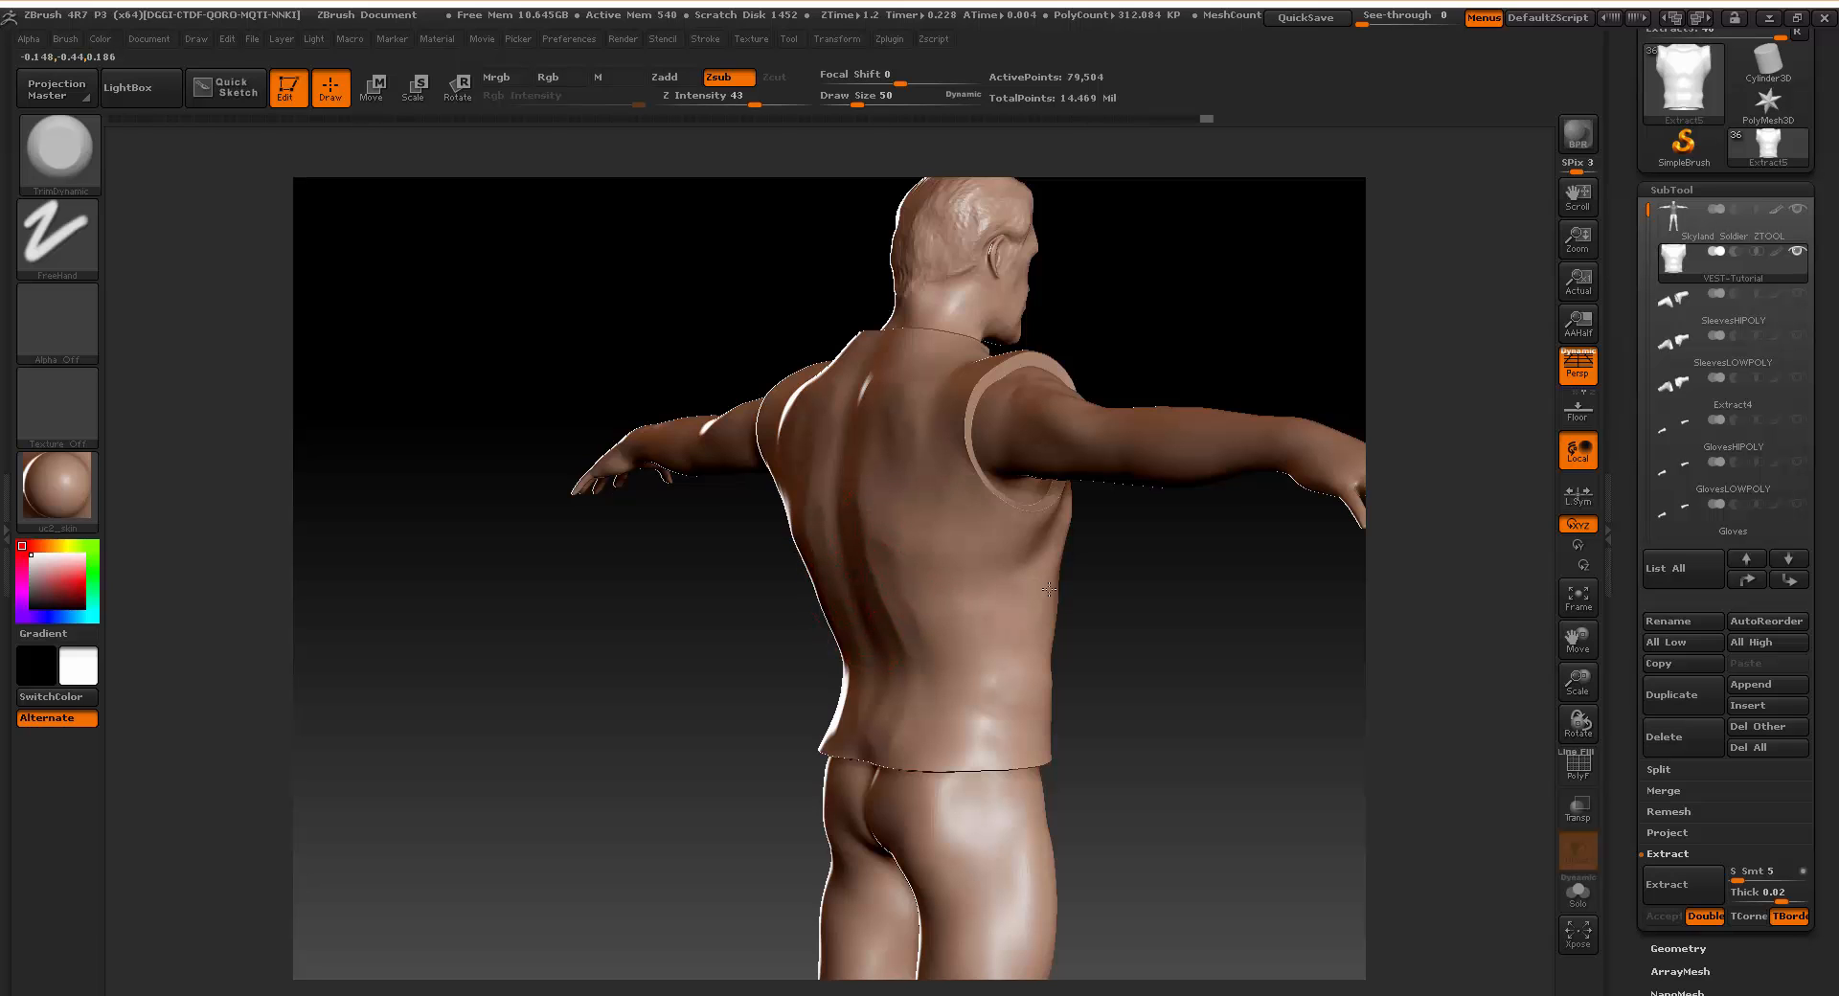
{"action": "left_click_drag", "start_coordinate": [1098, 676], "coordinate": [990, 540]}
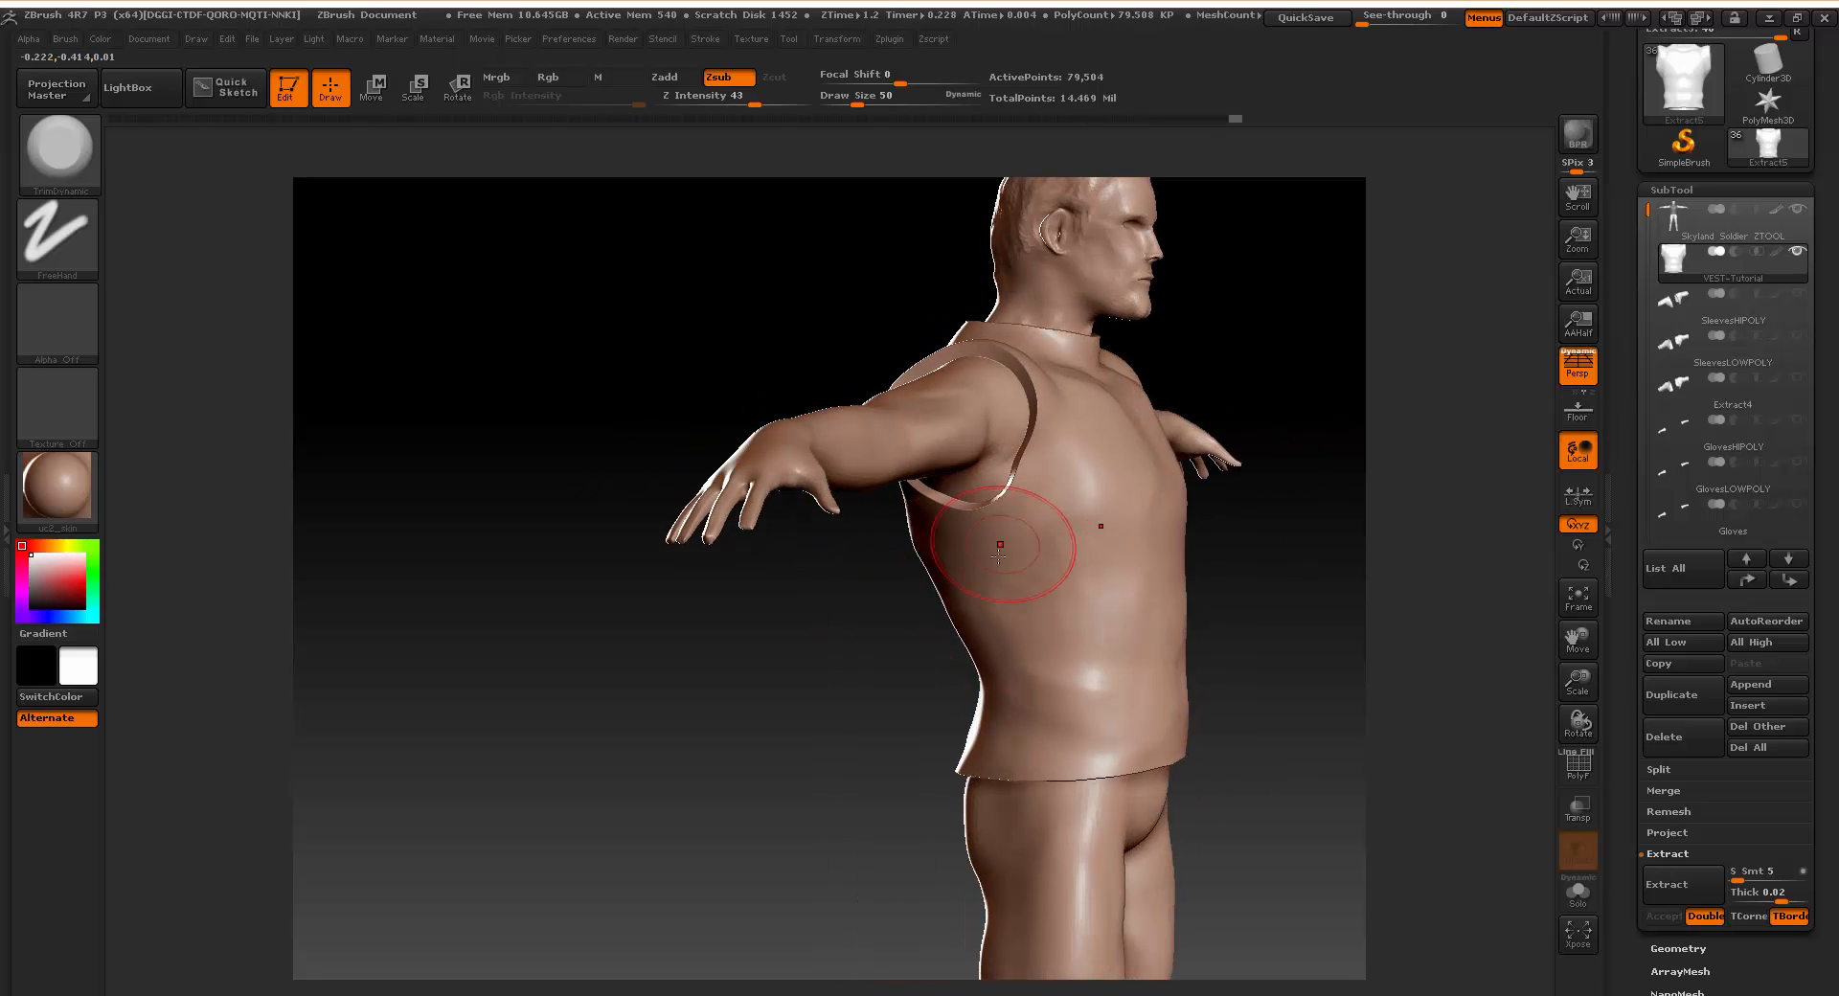
{"action": "mouse_move", "coordinate": [867, 627]}
{"action": "left_mouse_down"}
{"action": "mouse_move", "coordinate": [841, 636]}
{"action": "mouse_move", "coordinate": [1034, 422]}
{"action": "left_mouse_up"}
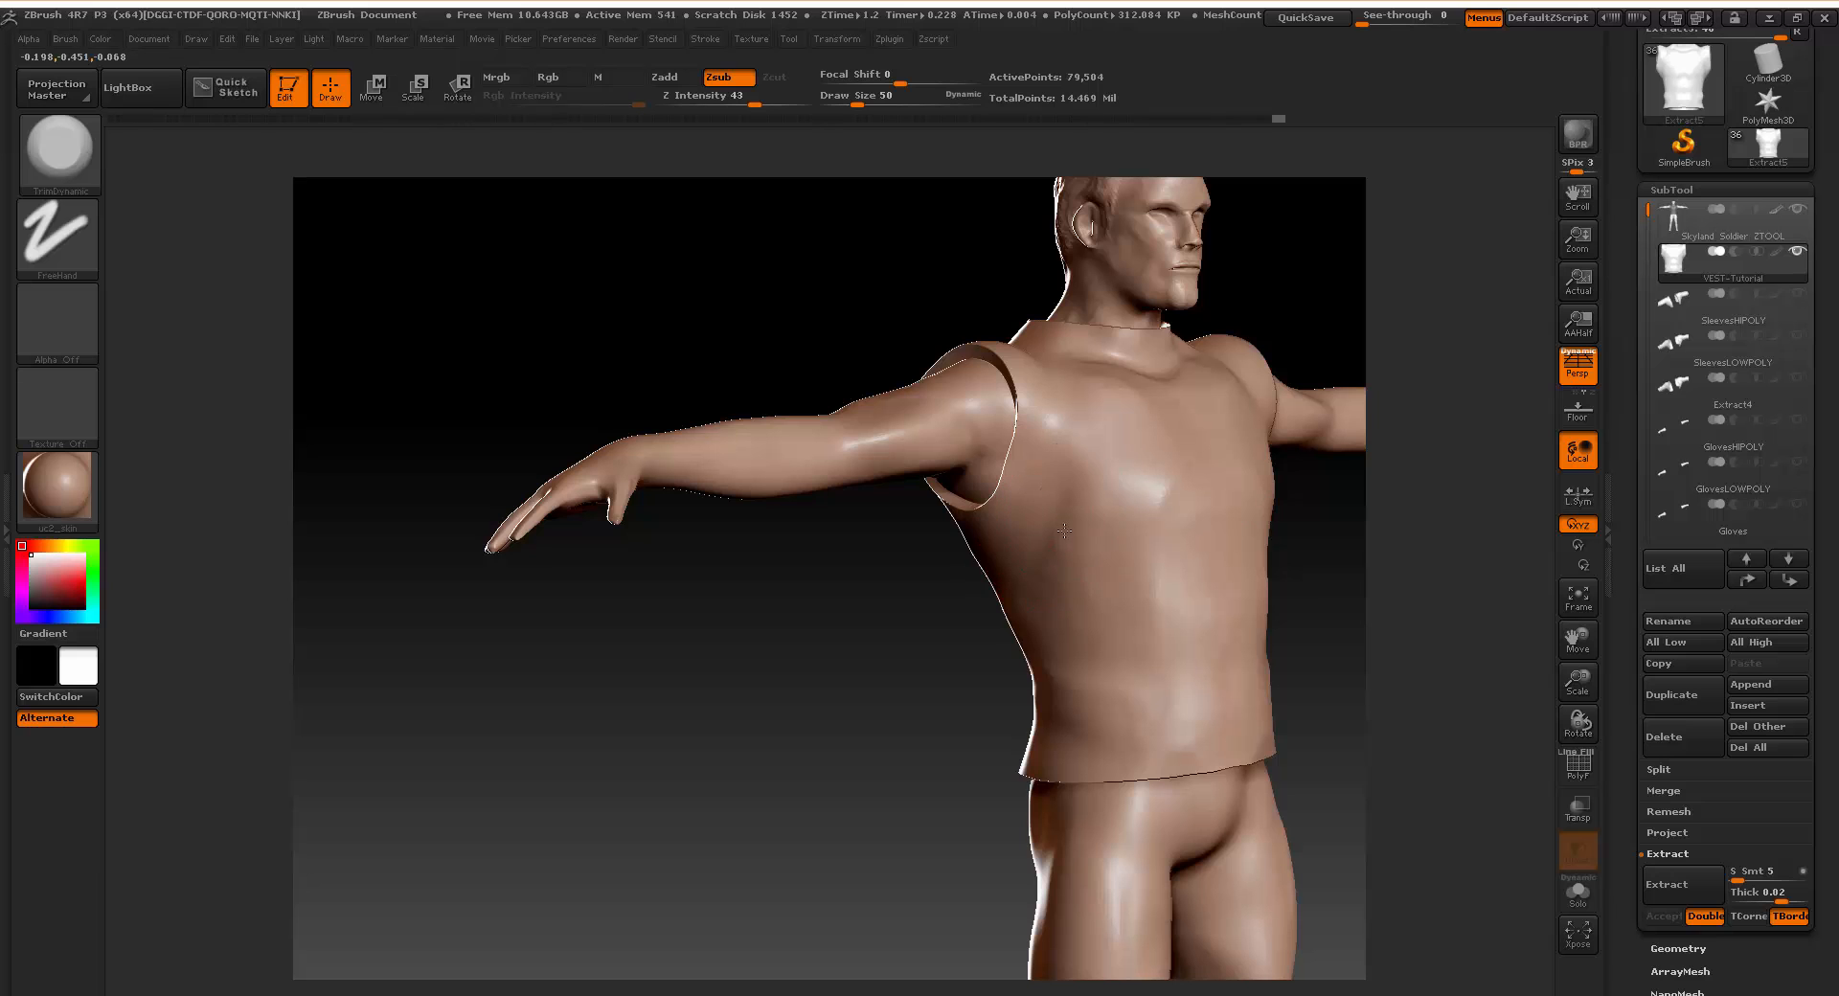
{"action": "left_click_drag", "start_coordinate": [996, 598], "coordinate": [924, 611]}
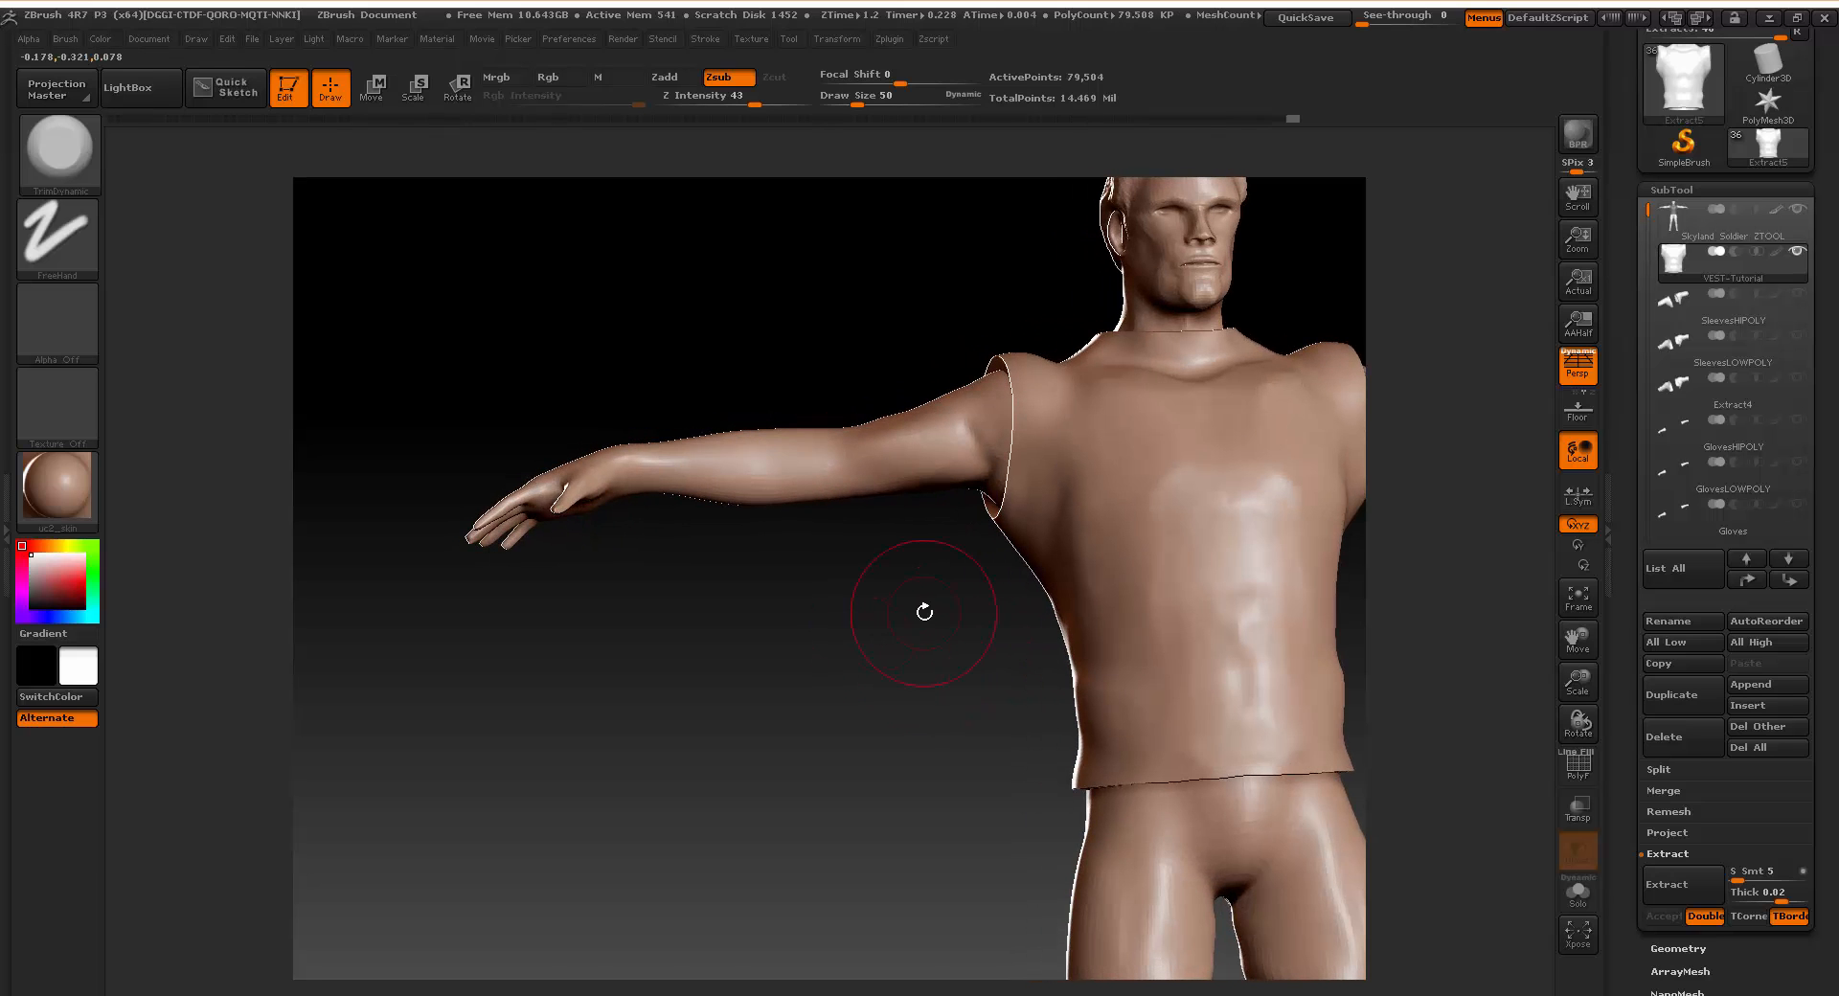
{"action": "left_click_drag", "start_coordinate": [880, 713], "coordinate": [820, 657], "text": "shift"}
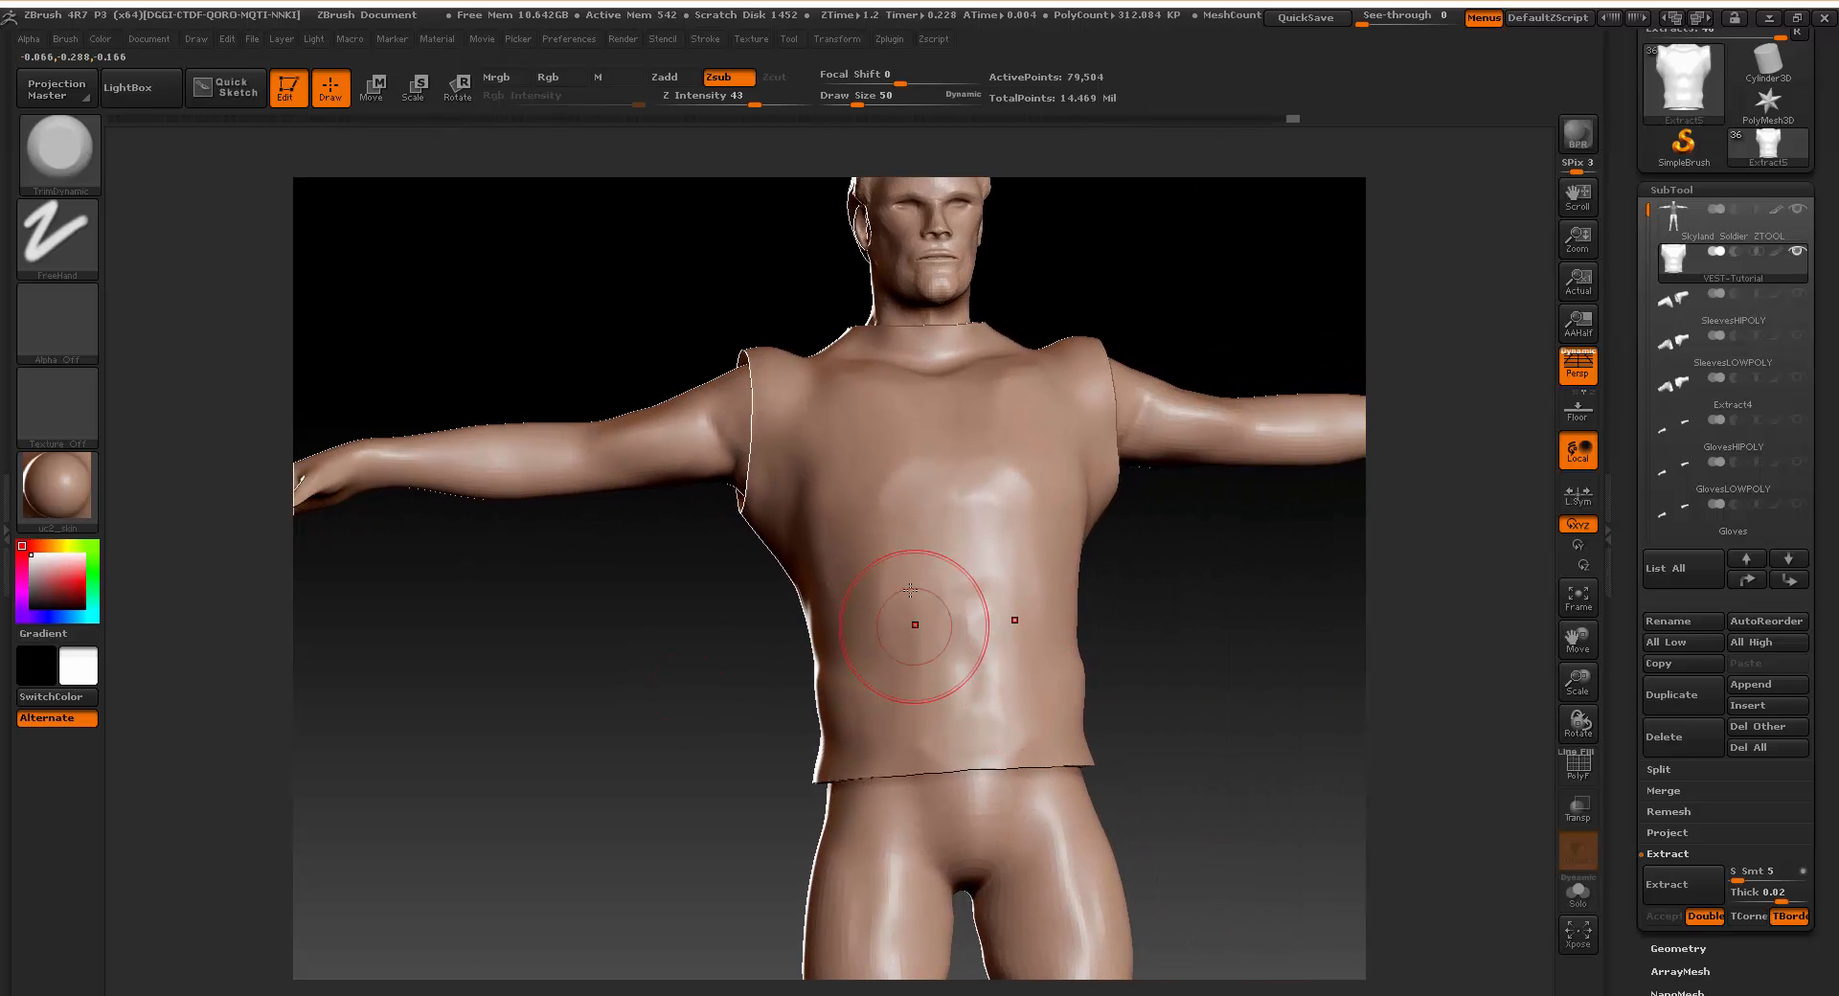
{"action": "left_click_drag", "start_coordinate": [1296, 746], "coordinate": [1105, 695]}
Switch to Marmoset Toolbag, examine the finished vest armour up close, and switch back to ZBrush.
{"action": "key", "text": "alt+Tab"}
{"action": "key", "text": "alt+Tab"}
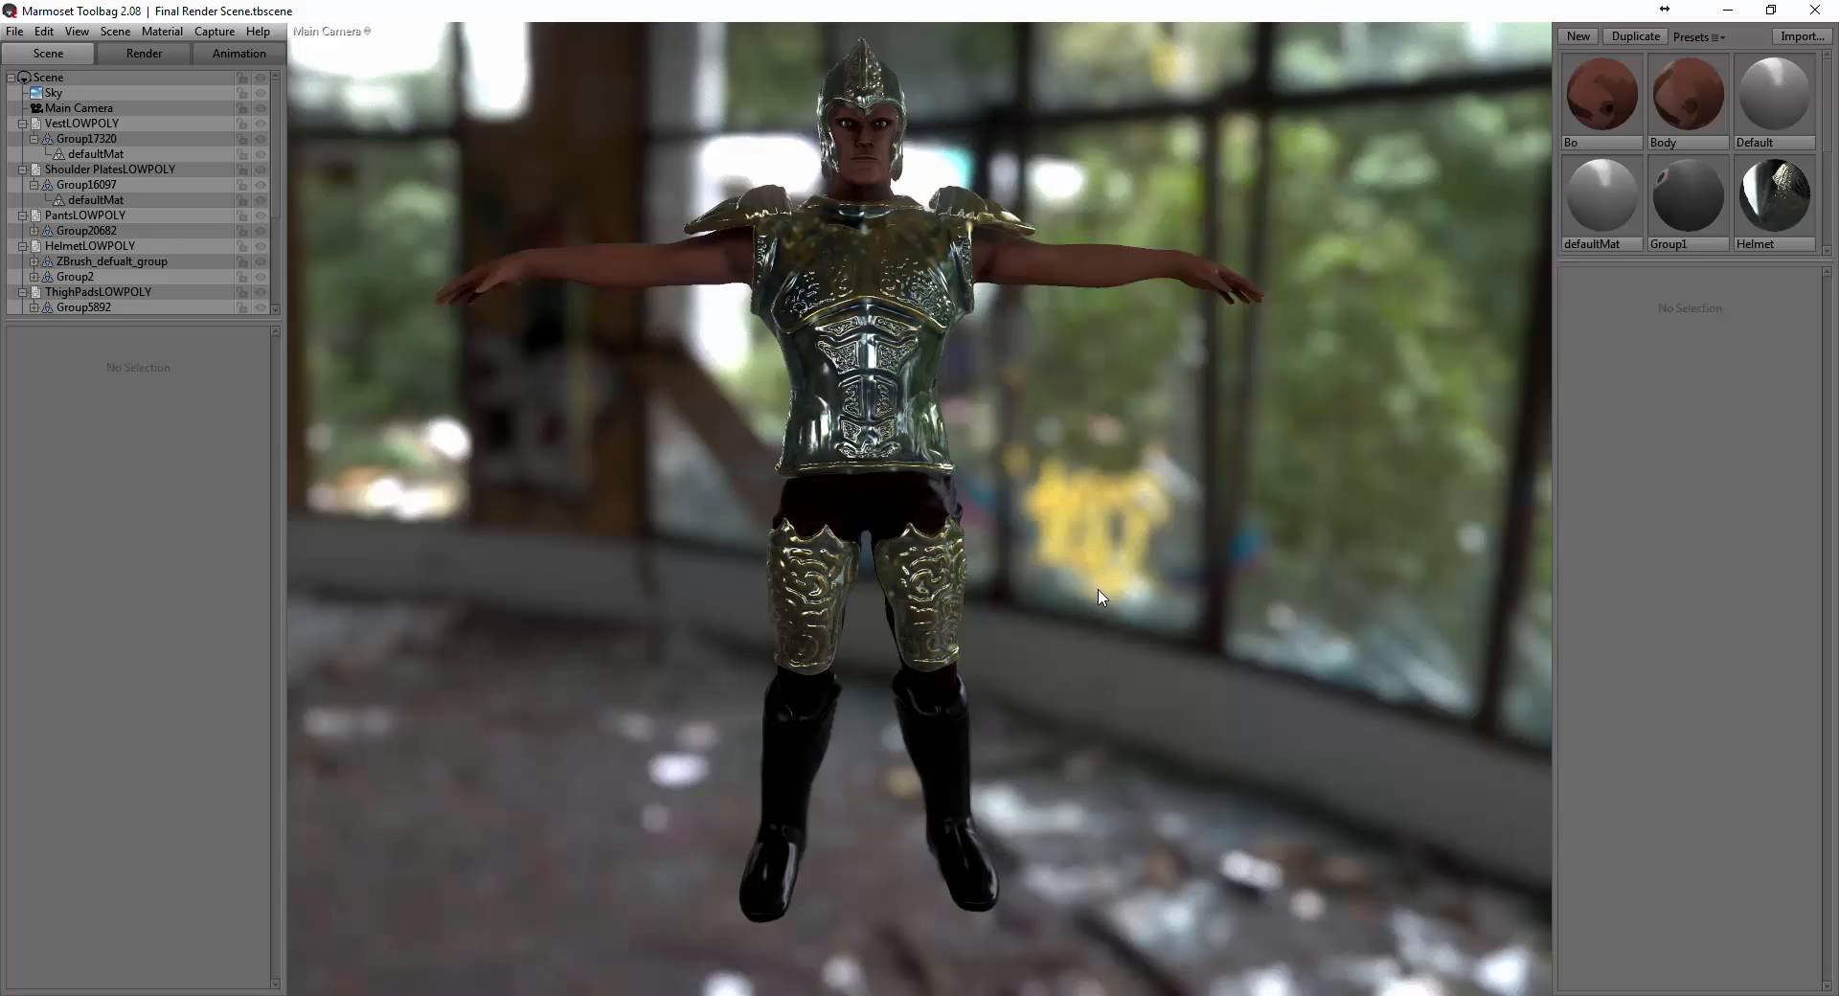
{"action": "left_click_drag", "start_coordinate": [1101, 596], "coordinate": [1076, 546]}
{"action": "scroll", "coordinate": [1075, 546], "scroll_direction": "down", "scroll_amount": 5}
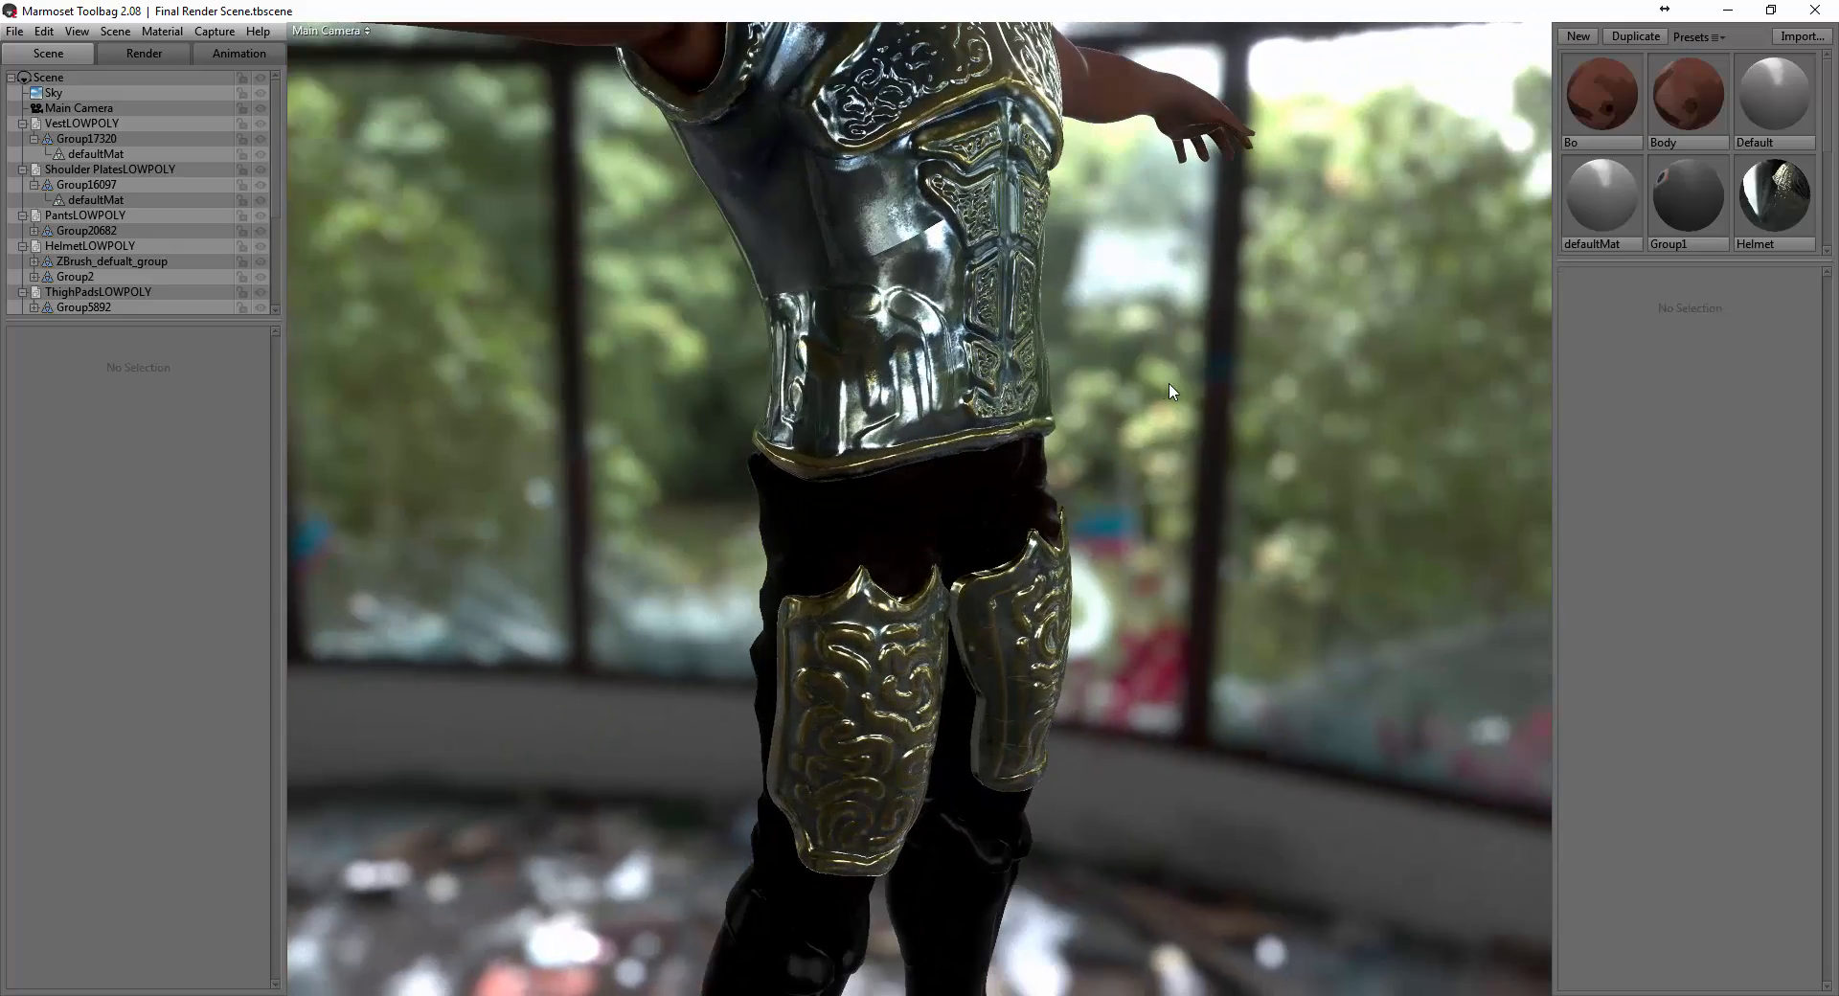
{"action": "mouse_move", "coordinate": [1170, 391]}
{"action": "left_mouse_down", "text": "shift"}
{"action": "mouse_move", "coordinate": [1223, 406]}
{"action": "mouse_move", "coordinate": [1065, 412]}
{"action": "mouse_move", "coordinate": [1146, 406]}
{"action": "left_mouse_up", "text": "shift"}
{"action": "key", "text": "alt+Tab"}
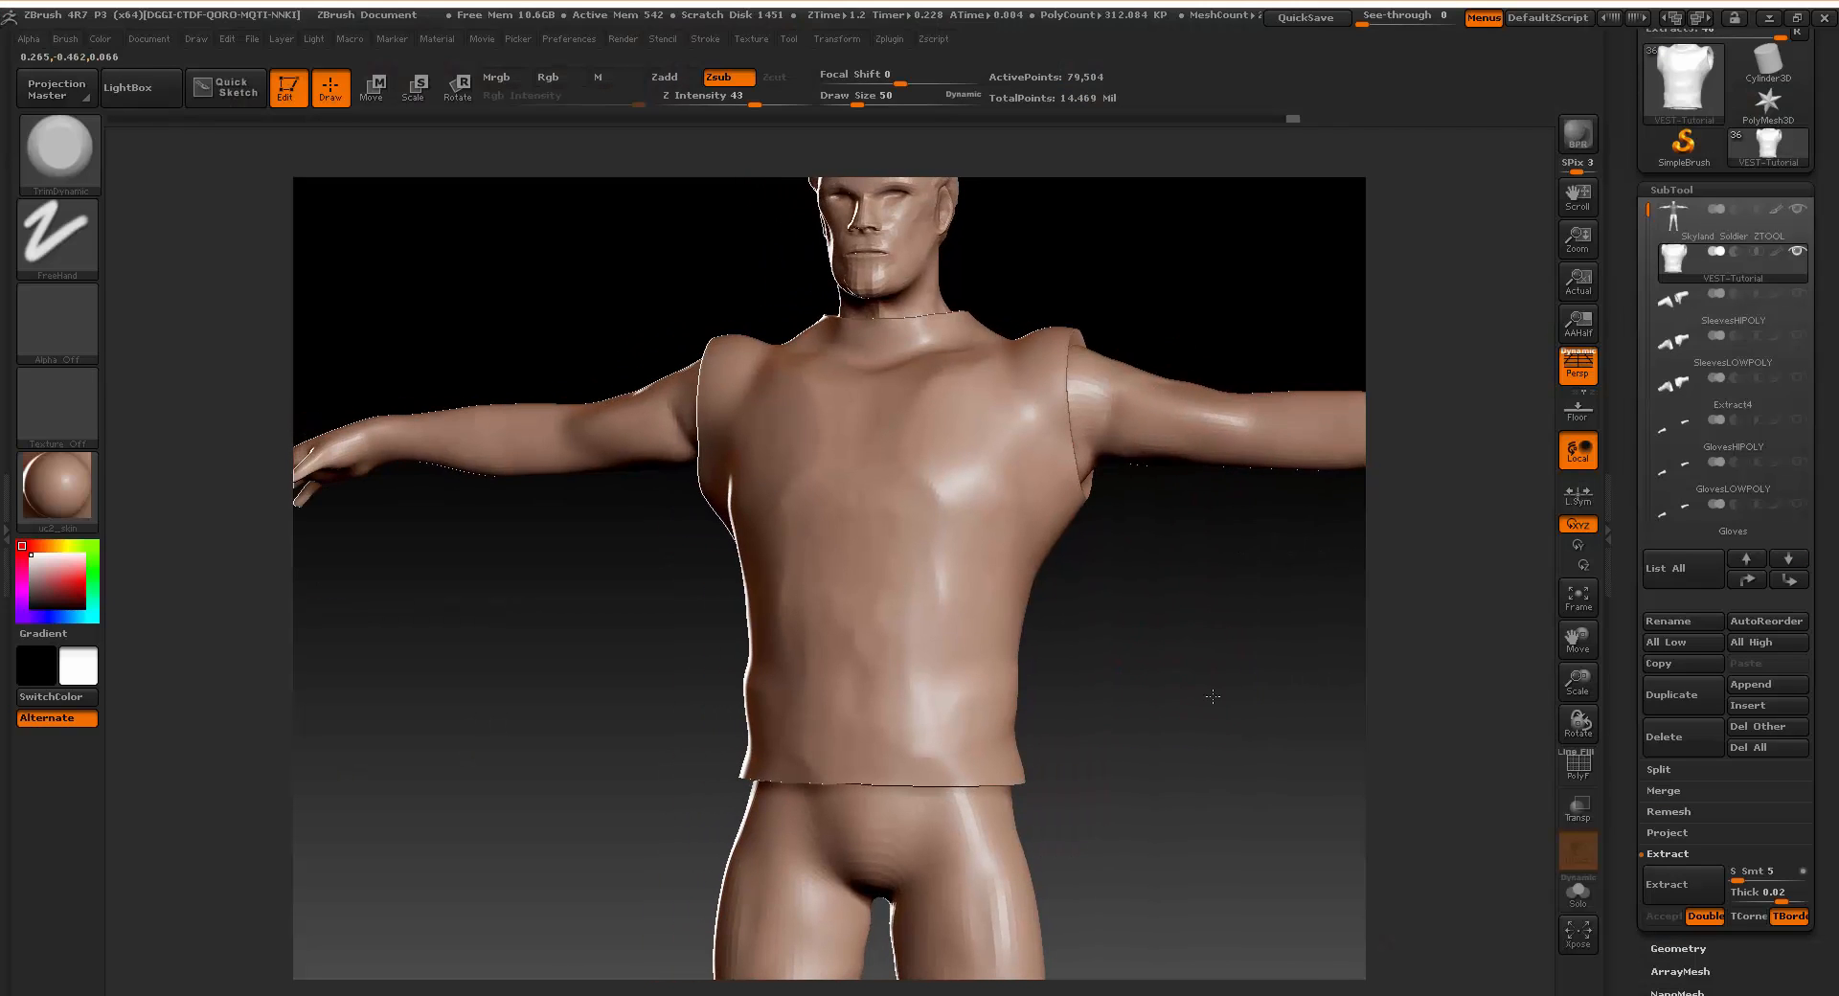
Smooth the trimmed facets across the vest's chest and below the collar, briefly showing the wireframe.
{"action": "left_click_drag", "start_coordinate": [1212, 697], "coordinate": [880, 621]}
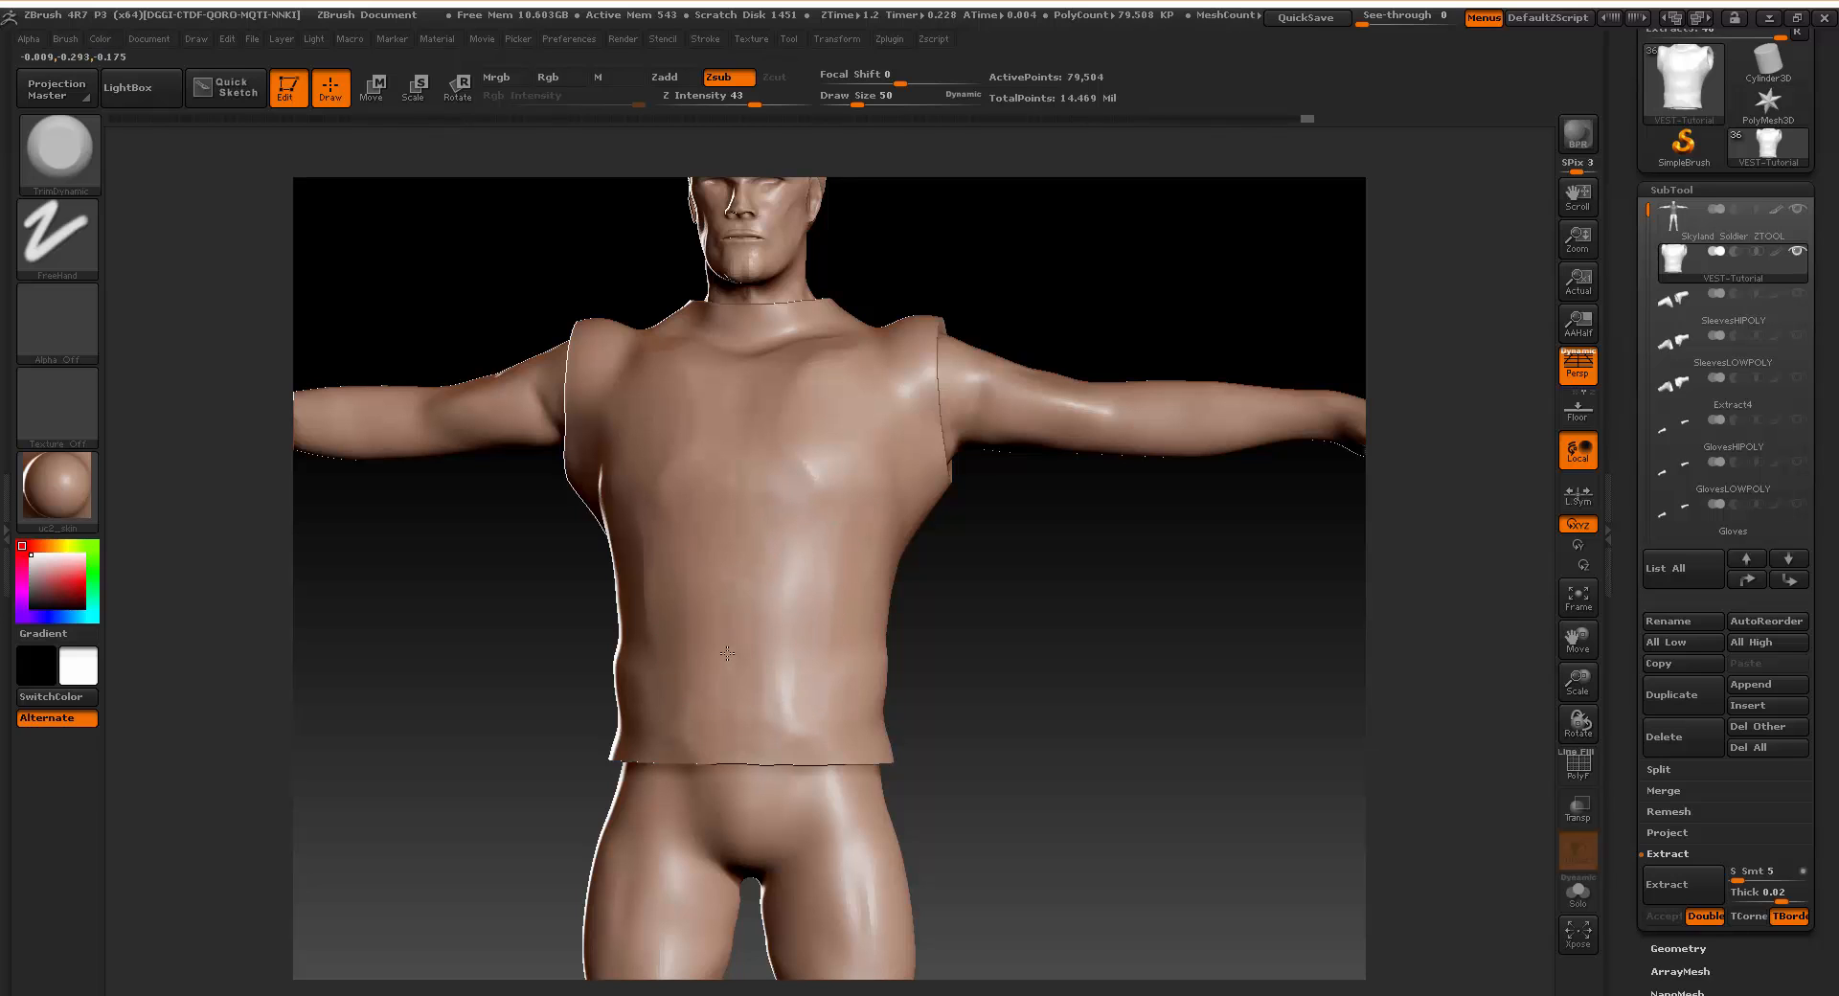
{"action": "key", "text": "shift"}
{"action": "key", "text": "shift"}
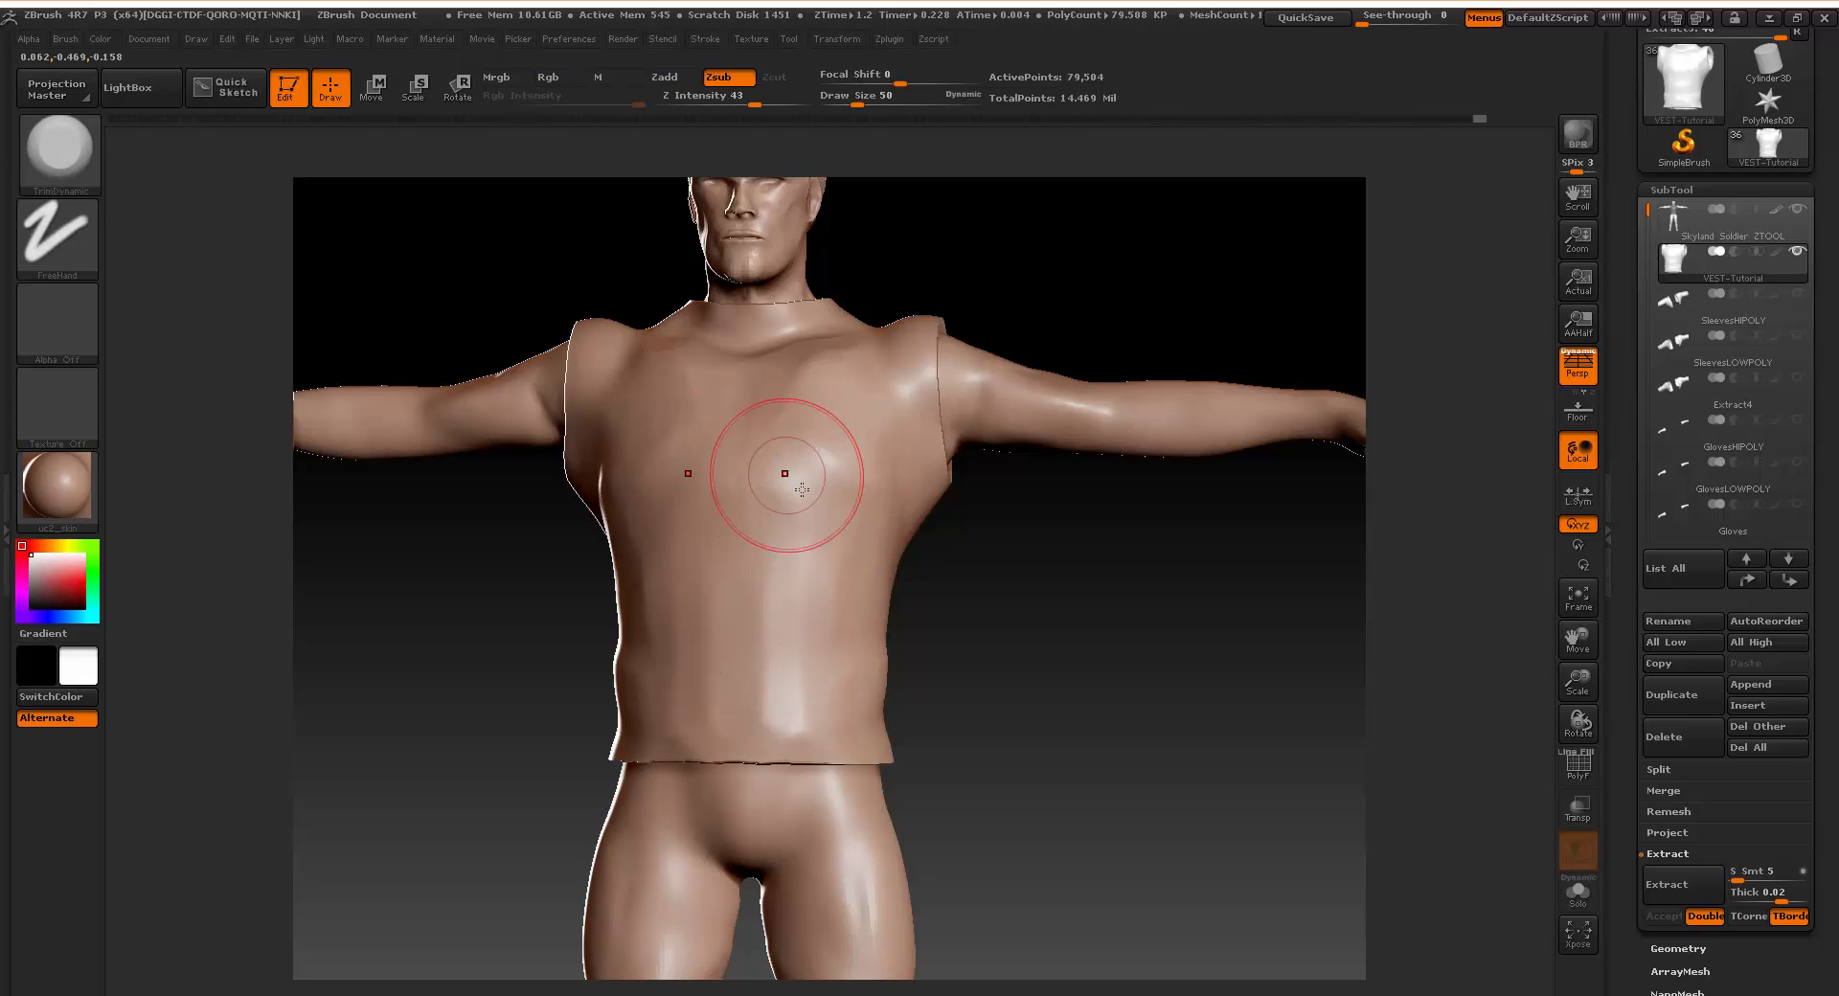
{"action": "key", "text": "shift"}
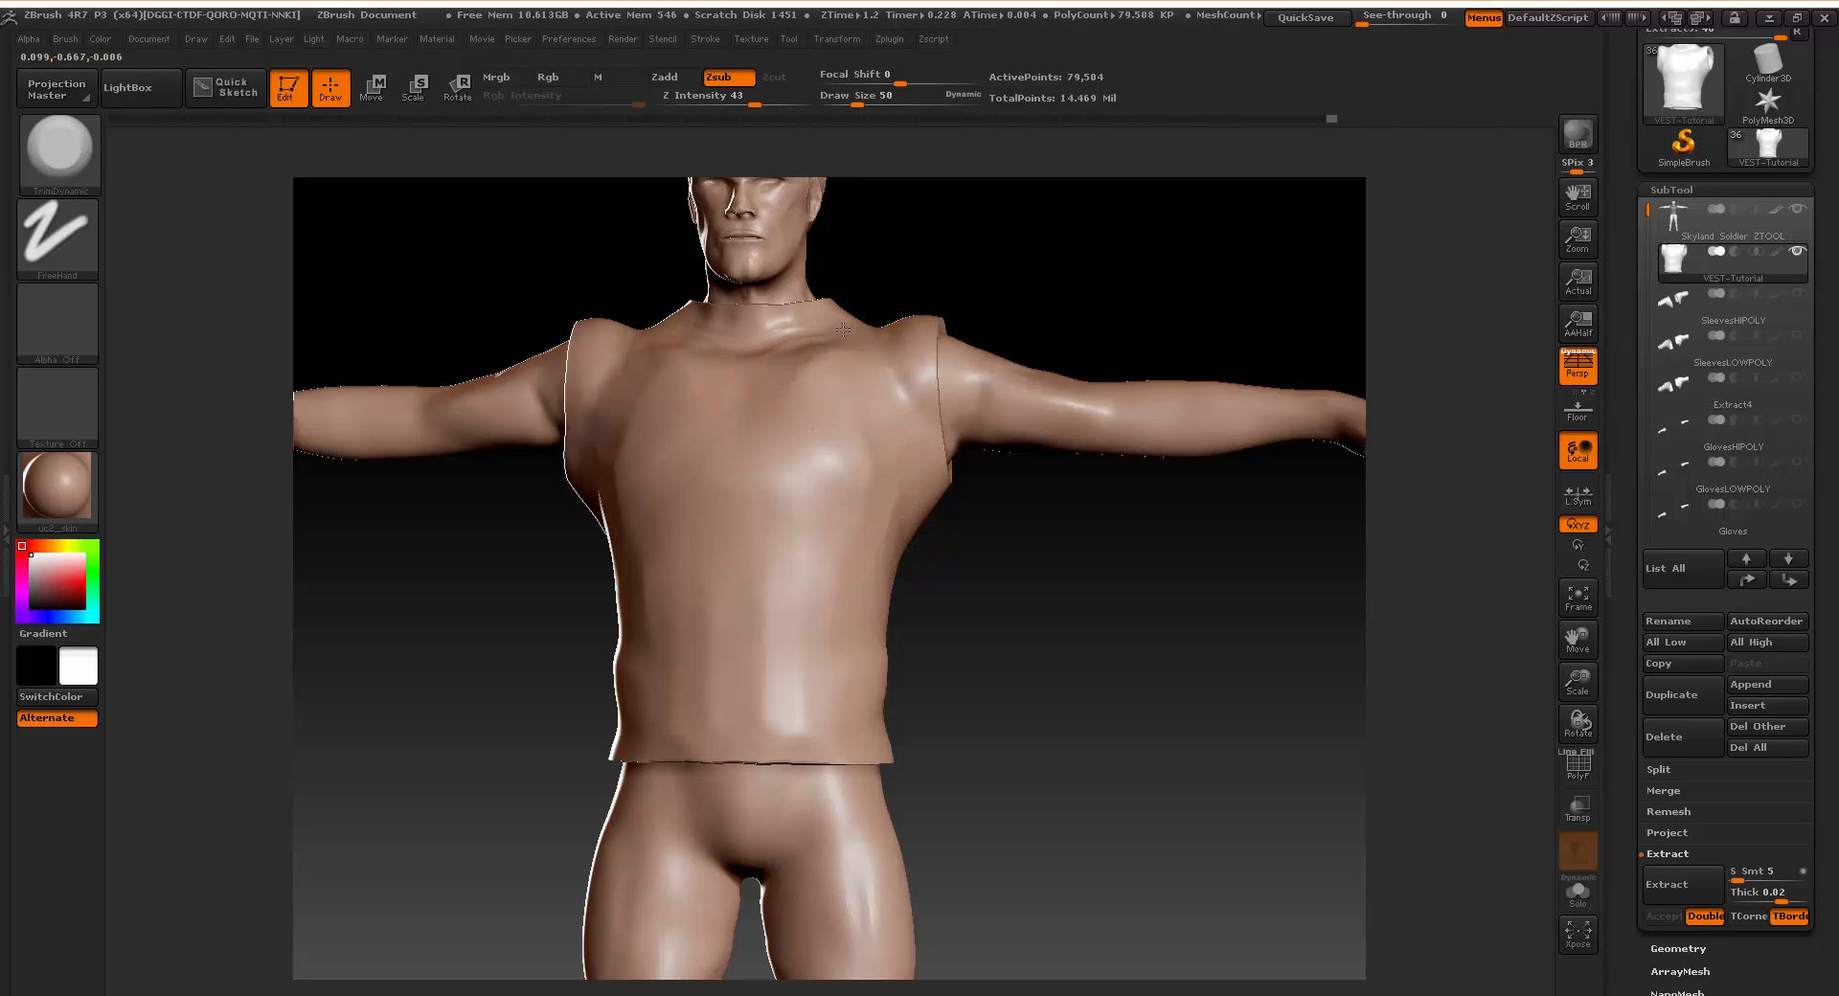
{"action": "mouse_move", "coordinate": [757, 326]}
{"action": "left_mouse_down", "text": "shift"}
{"action": "mouse_move", "coordinate": [780, 345]}
{"action": "mouse_move", "coordinate": [867, 330]}
{"action": "left_mouse_up", "text": "shift"}
{"action": "left_click", "coordinate": [1579, 766]}
{"action": "left_click", "coordinate": [1578, 766]}
{"action": "mouse_move", "coordinate": [1101, 644]}
{"action": "left_mouse_down"}
{"action": "mouse_move", "coordinate": [1130, 689]}
{"action": "mouse_move", "coordinate": [1086, 637]}
{"action": "mouse_move", "coordinate": [1157, 676]}
{"action": "mouse_move", "coordinate": [1245, 643]}
{"action": "mouse_move", "coordinate": [1140, 661]}
{"action": "left_mouse_up"}
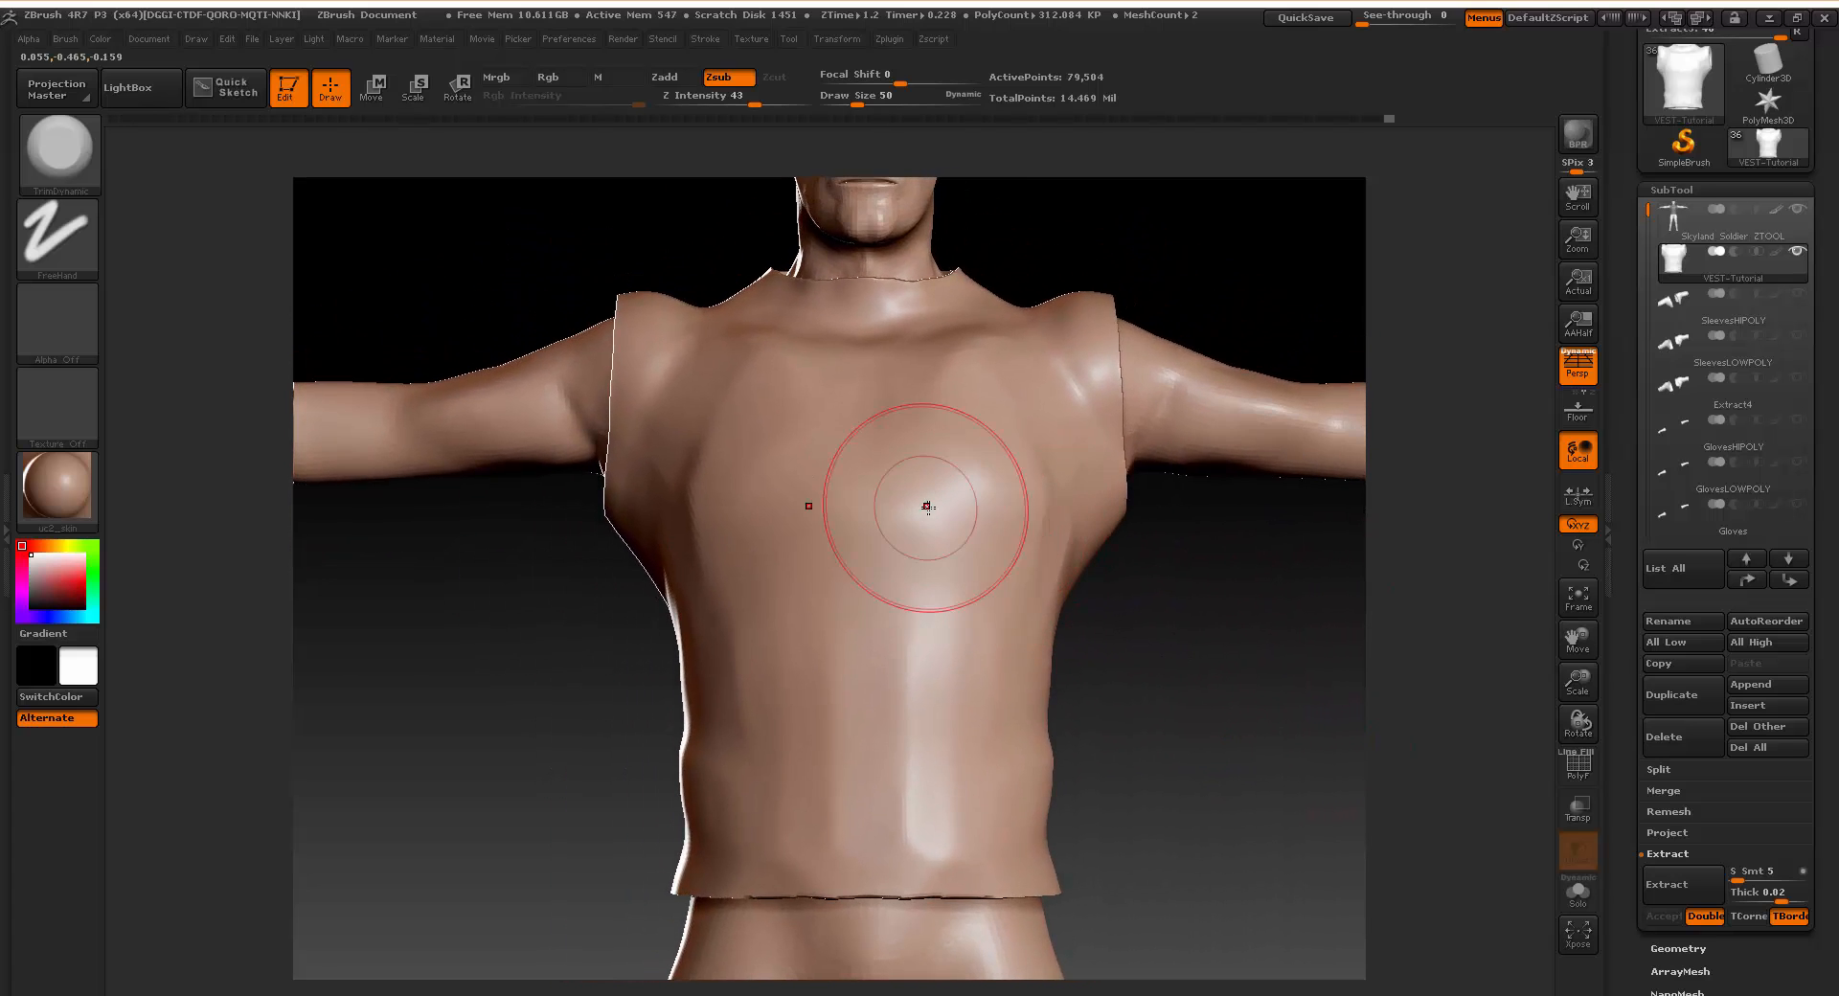
At Draw Size 11, paint a symmetric eagle-shaped mask on the chest with spread wings, drooping wing tips, a central body and a flared tail.
{"action": "key", "text": "space"}
{"action": "left_click_drag", "start_coordinate": [925, 509], "coordinate": [908, 515]}
{"action": "mouse_move", "coordinate": [1119, 676]}
{"action": "left_mouse_down"}
{"action": "mouse_move", "coordinate": [1175, 664]}
{"action": "mouse_move", "coordinate": [1108, 615]}
{"action": "left_mouse_up"}
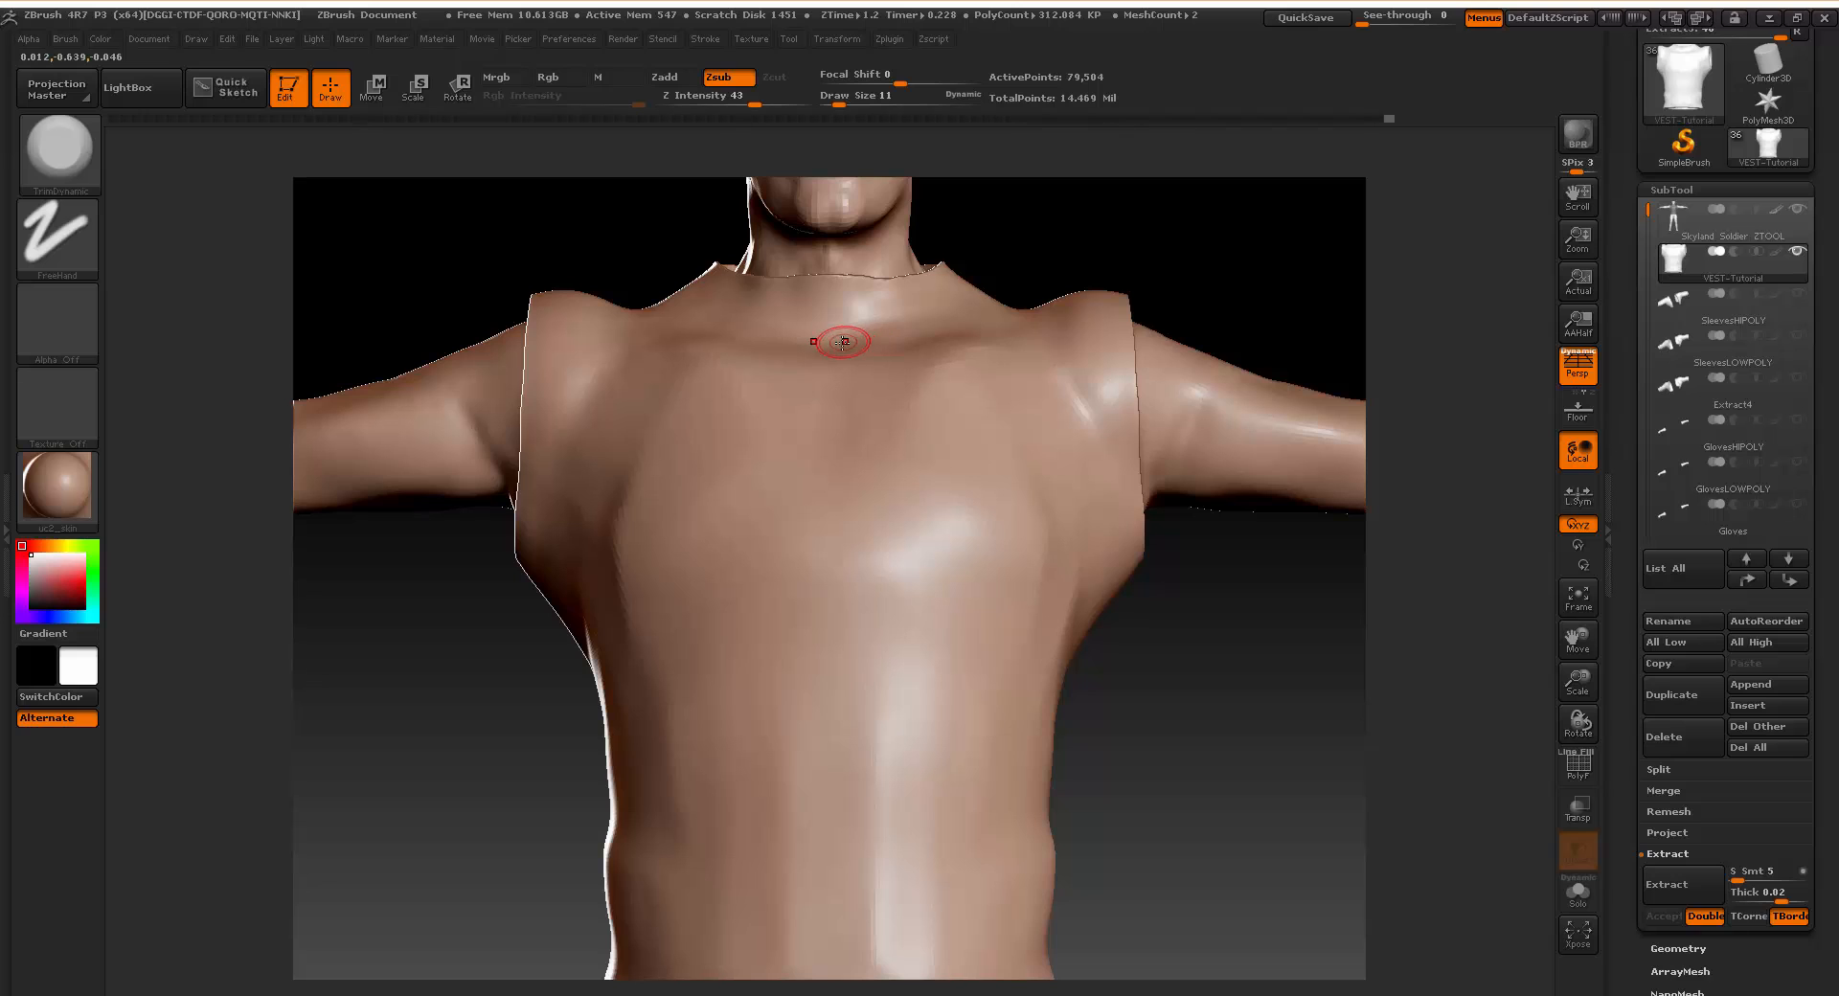
{"action": "key", "text": "ctrl"}
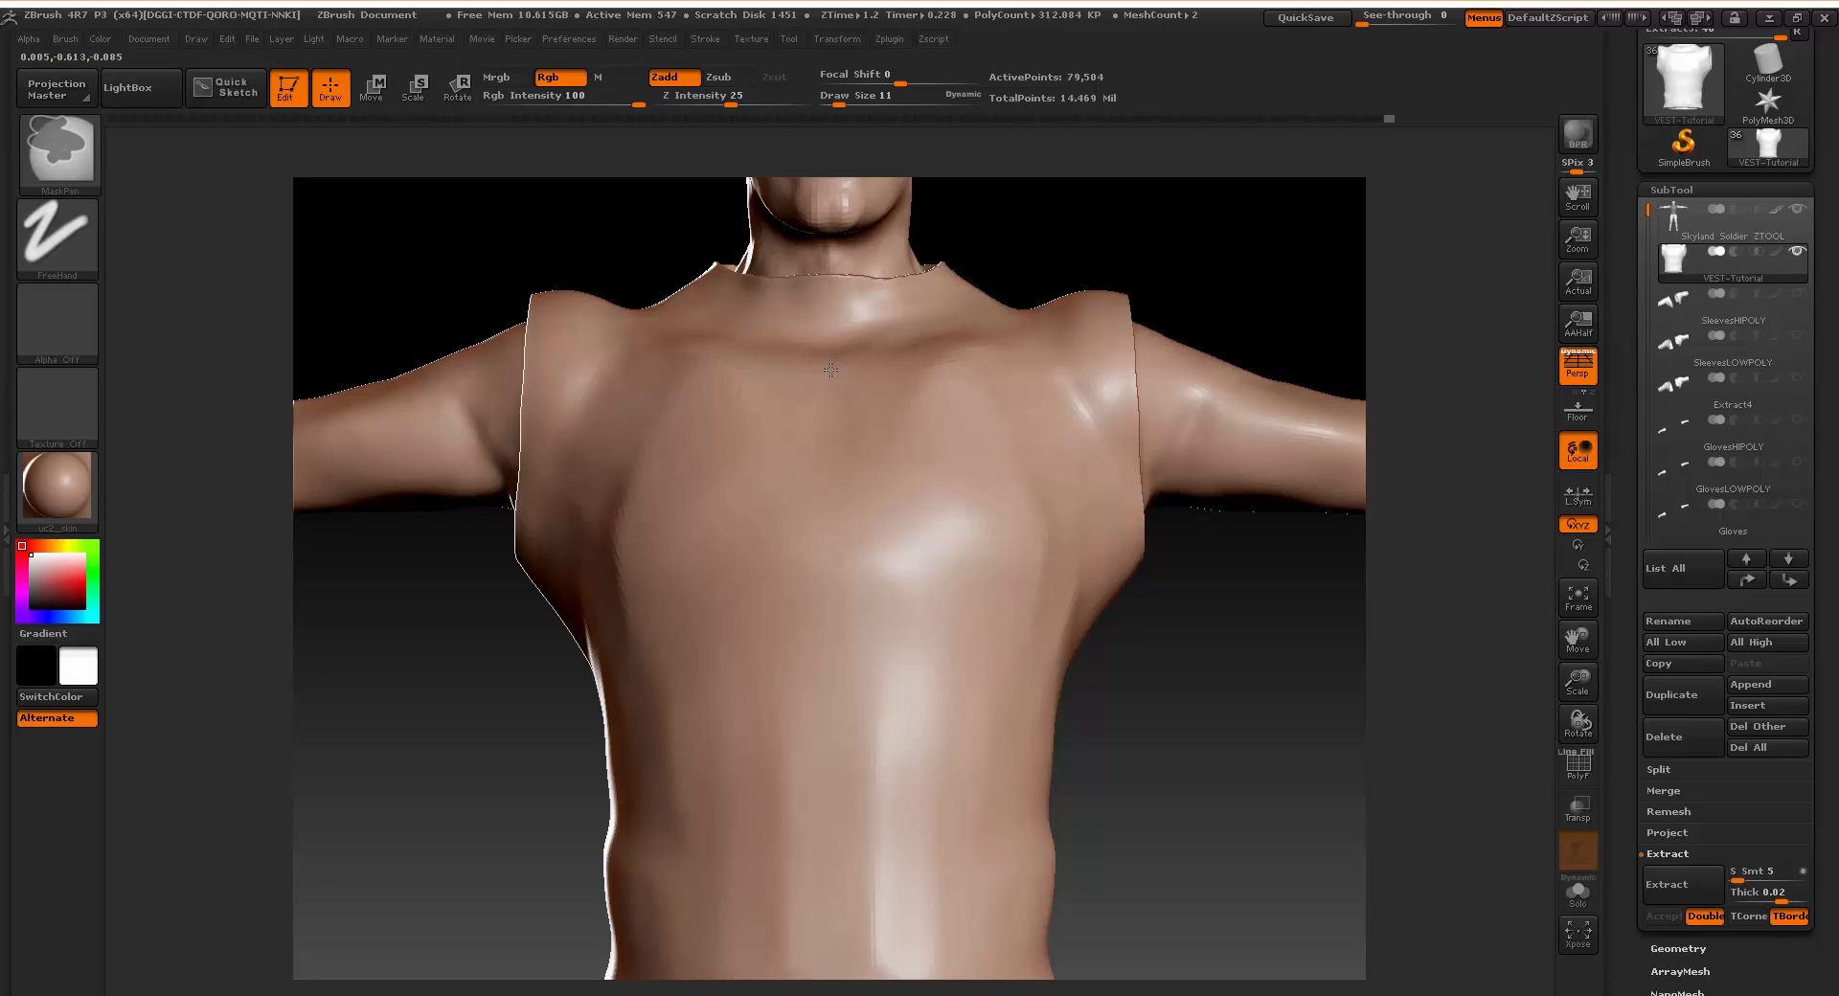
{"action": "mouse_move", "coordinate": [831, 369]}
{"action": "left_mouse_down", "text": "ctrl"}
{"action": "mouse_move", "coordinate": [1013, 357]}
{"action": "mouse_move", "coordinate": [1057, 421]}
{"action": "mouse_move", "coordinate": [1023, 458]}
{"action": "mouse_move", "coordinate": [910, 498]}
{"action": "mouse_move", "coordinate": [874, 589]}
{"action": "mouse_move", "coordinate": [827, 598]}
{"action": "mouse_move", "coordinate": [838, 493]}
{"action": "mouse_move", "coordinate": [862, 465]}
{"action": "mouse_move", "coordinate": [950, 448]}
{"action": "mouse_move", "coordinate": [1015, 407]}
{"action": "mouse_move", "coordinate": [833, 450]}
{"action": "mouse_move", "coordinate": [699, 410]}
{"action": "mouse_move", "coordinate": [757, 393]}
{"action": "mouse_move", "coordinate": [823, 420]}
{"action": "mouse_move", "coordinate": [896, 391]}
{"action": "mouse_move", "coordinate": [855, 398]}
{"action": "left_mouse_up", "text": "ctrl"}
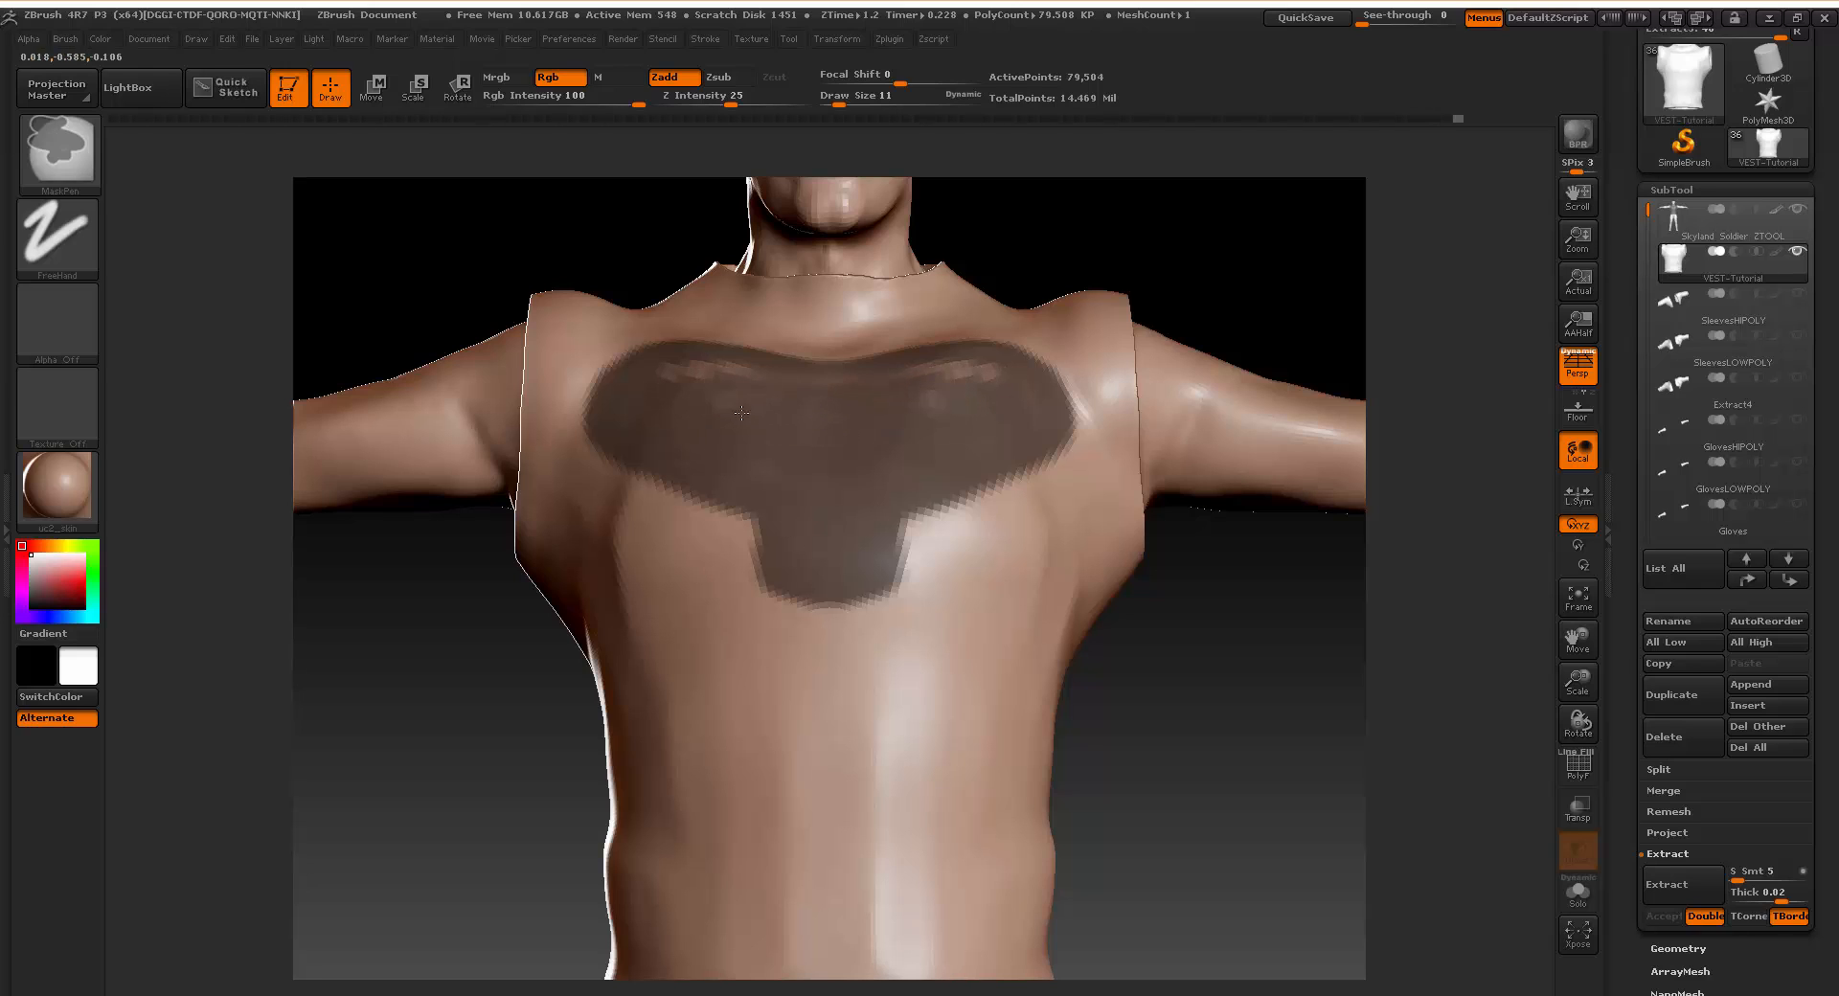
{"action": "mouse_move", "coordinate": [741, 413]}
{"action": "left_mouse_down", "text": "ctrl"}
{"action": "mouse_move", "coordinate": [722, 382]}
{"action": "mouse_move", "coordinate": [653, 373]}
{"action": "mouse_move", "coordinate": [856, 397]}
{"action": "left_mouse_up", "text": "ctrl"}
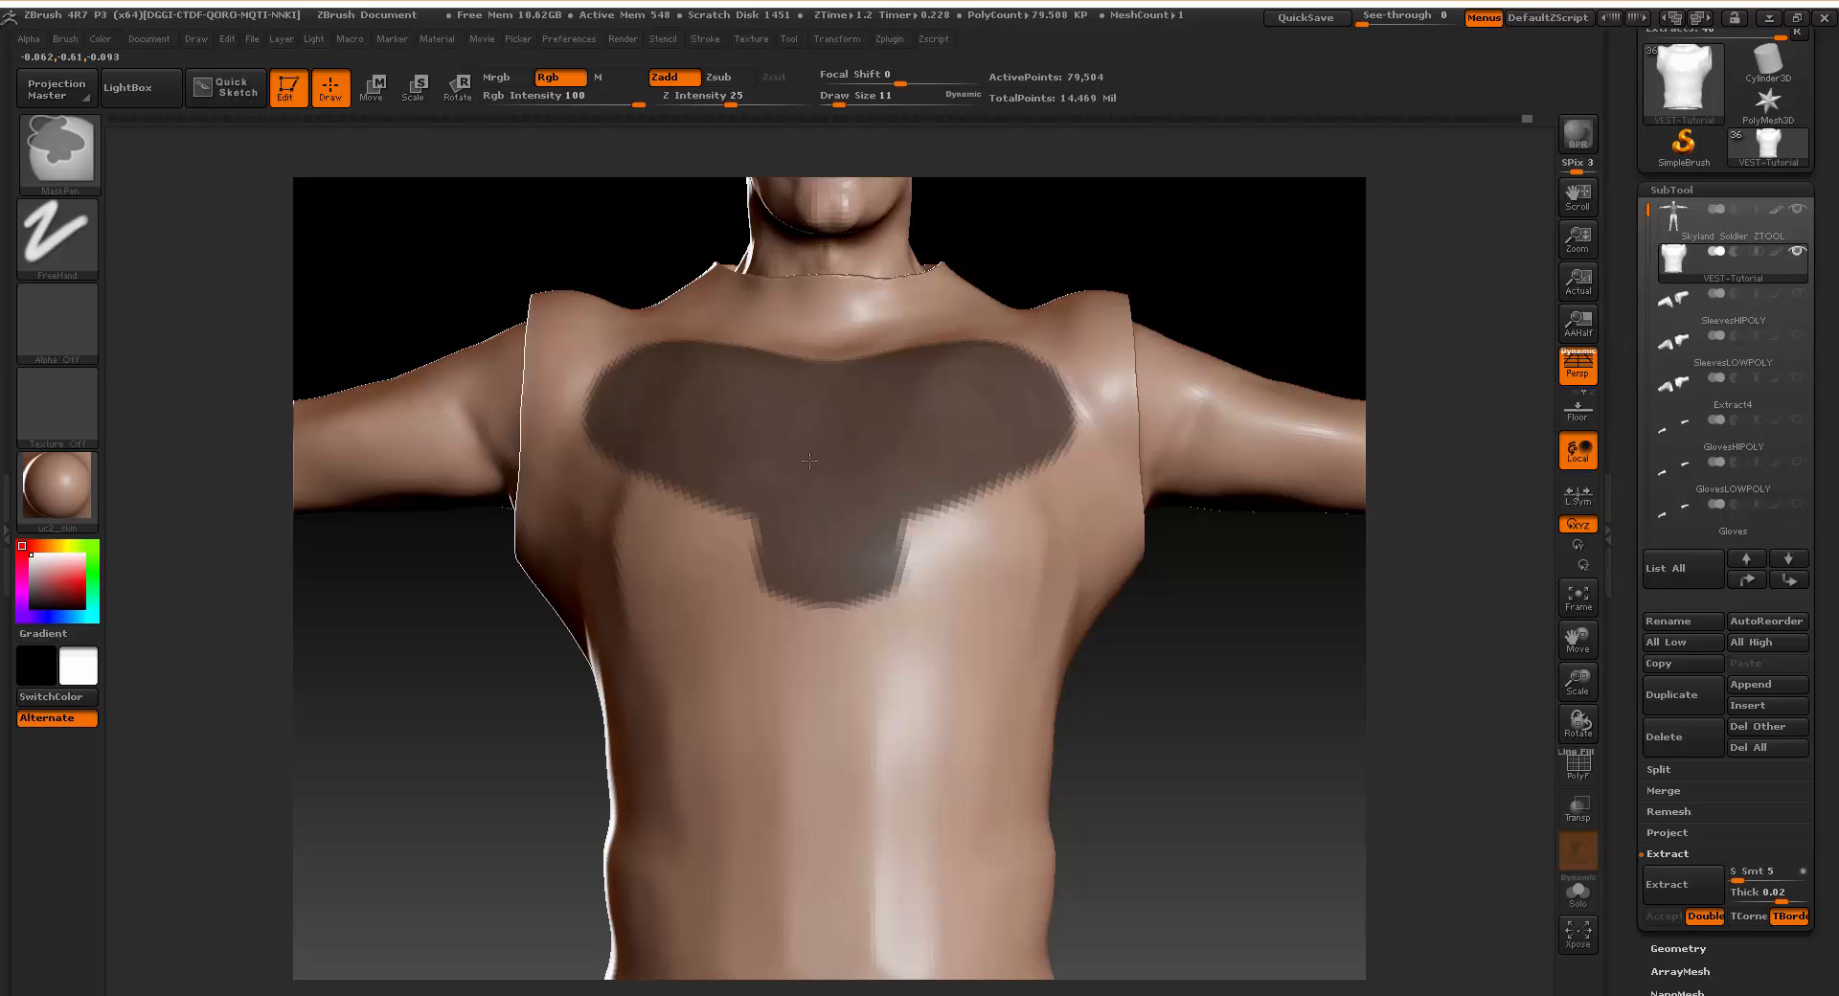
{"action": "mouse_move", "coordinate": [795, 560]}
{"action": "left_mouse_down", "text": "ctrl"}
{"action": "mouse_move", "coordinate": [799, 597]}
{"action": "mouse_move", "coordinate": [900, 608]}
{"action": "mouse_move", "coordinate": [767, 603]}
{"action": "mouse_move", "coordinate": [783, 611]}
{"action": "left_mouse_up", "text": "ctrl"}
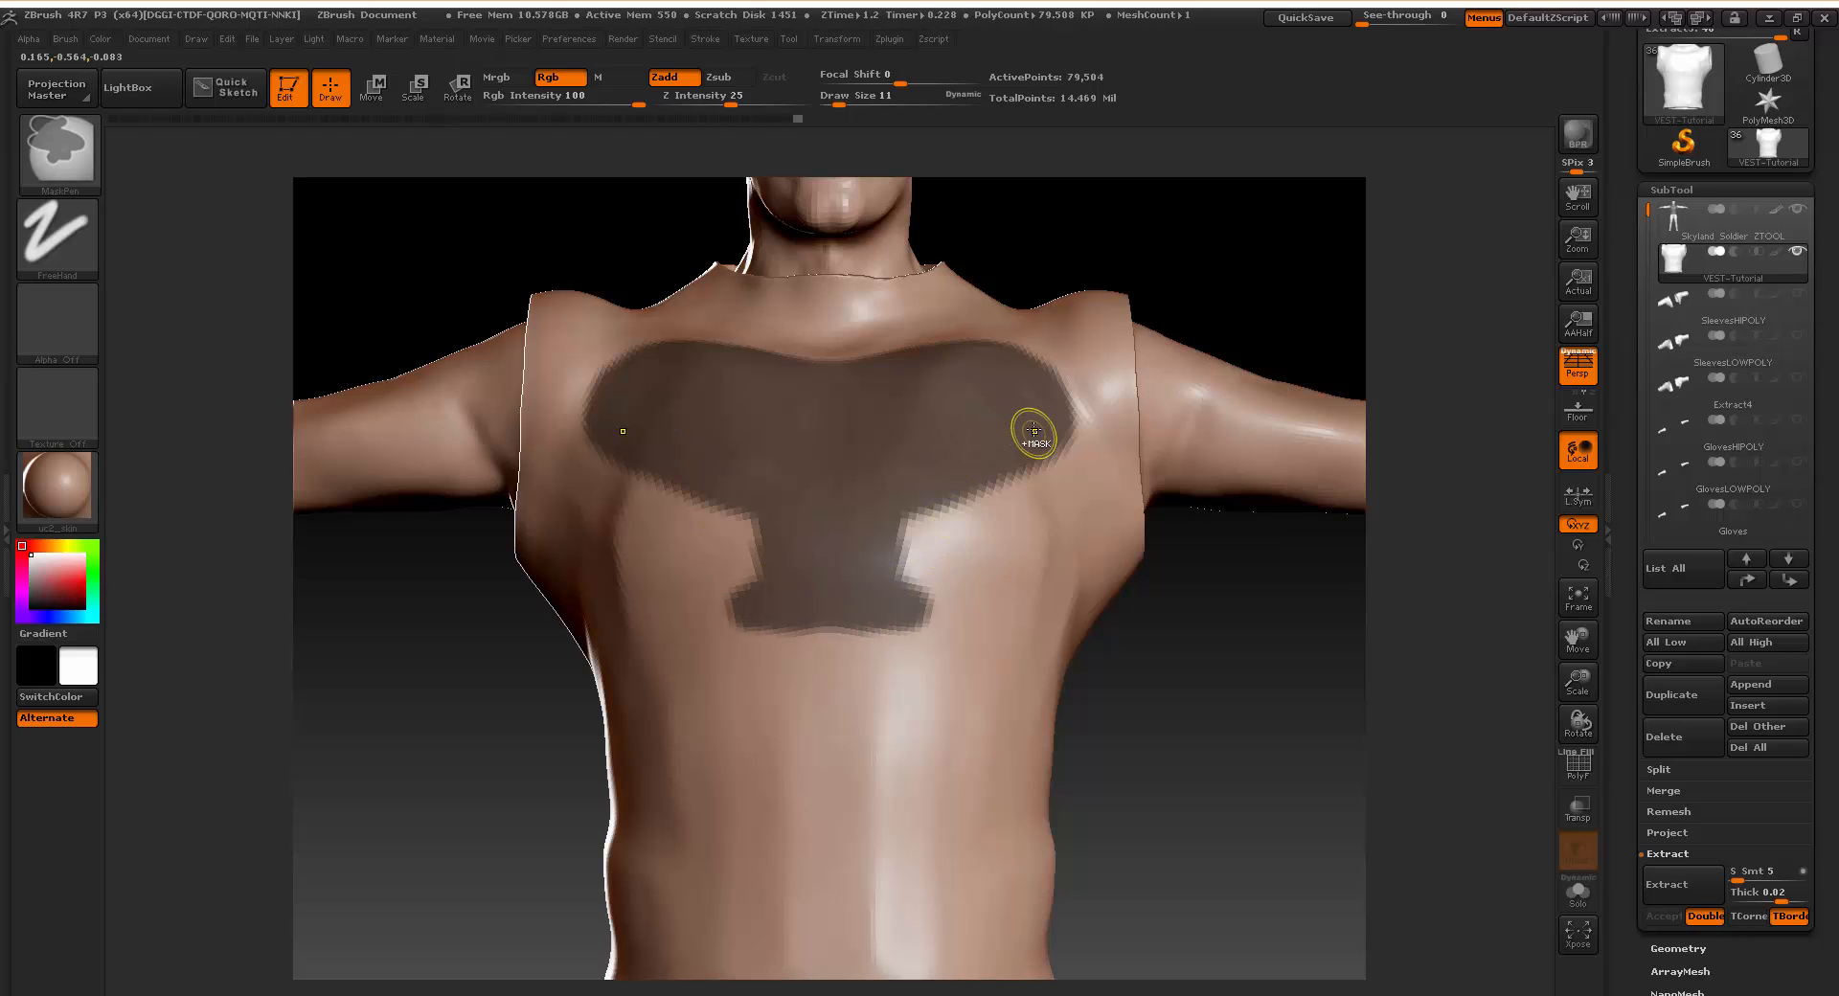
{"action": "mouse_move", "coordinate": [1031, 427]}
{"action": "left_mouse_down", "text": "ctrl"}
{"action": "mouse_move", "coordinate": [1077, 483]}
{"action": "mouse_move", "coordinate": [1068, 383]}
{"action": "left_mouse_up", "text": "ctrl"}
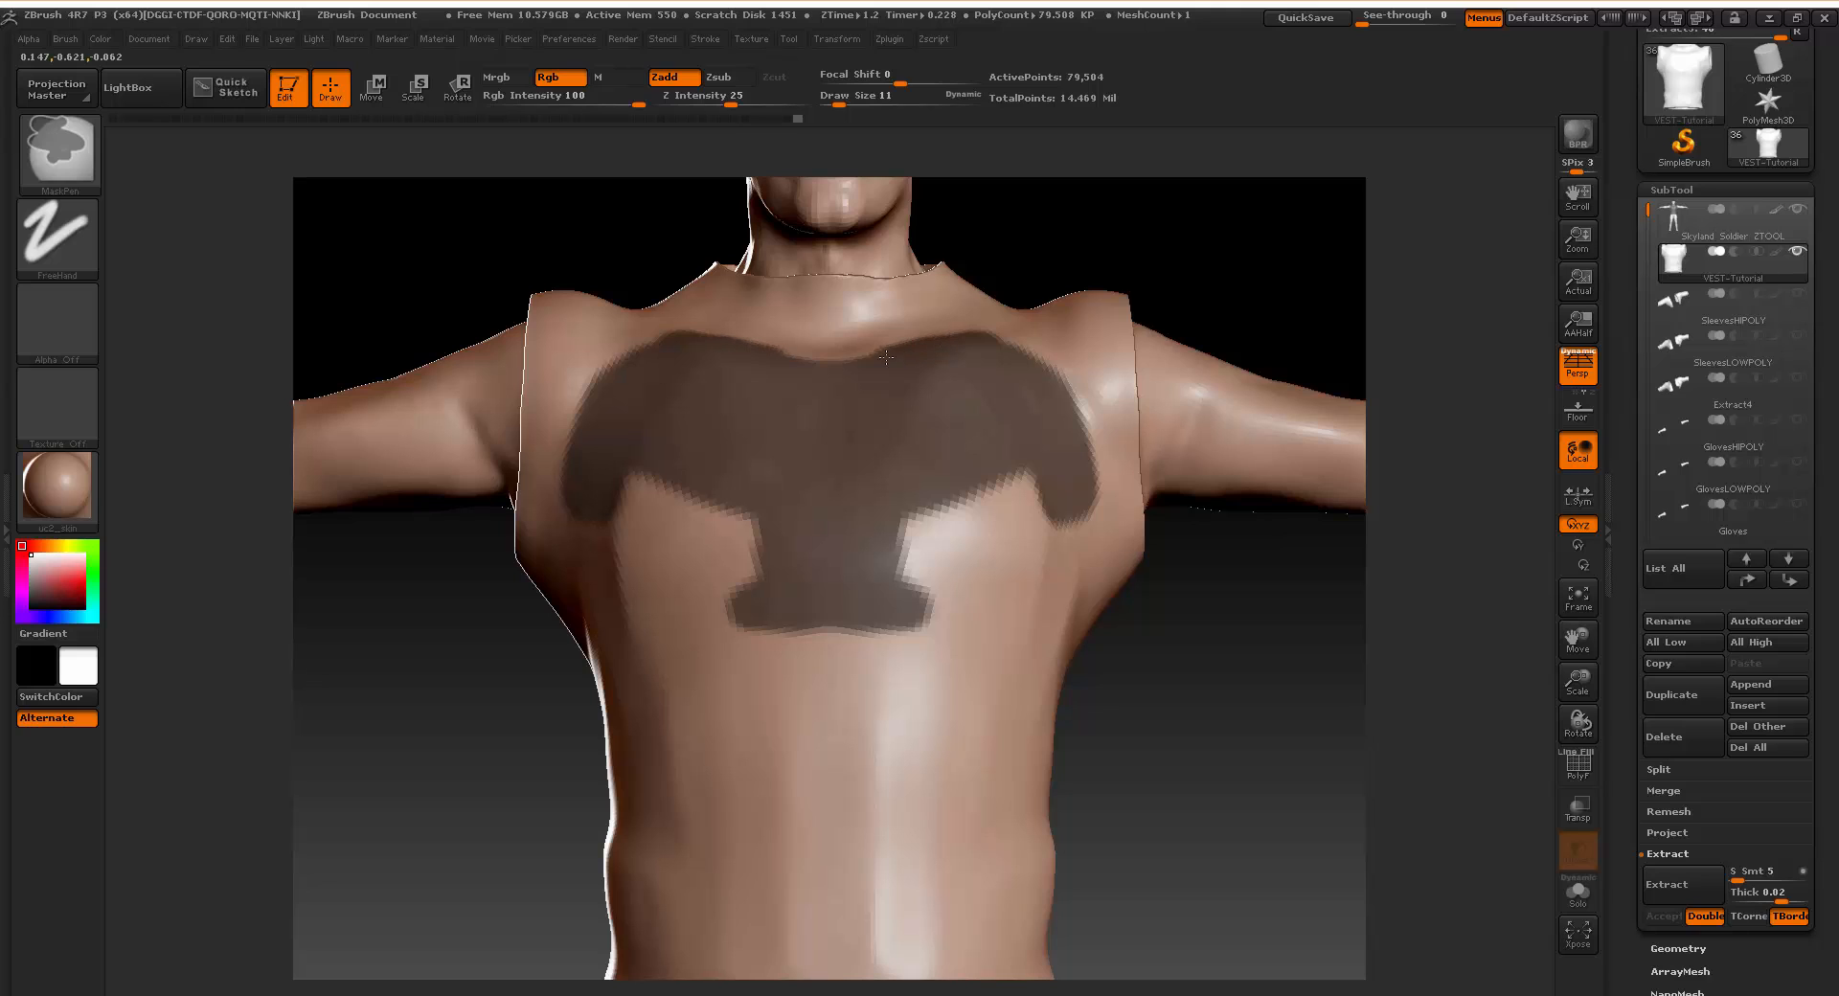
Mask the eagle's head above the wings and add a hooked beak on one side at Draw Size 5.
{"action": "left_click_drag", "start_coordinate": [855, 342], "coordinate": [831, 359], "text": "ctrl"}
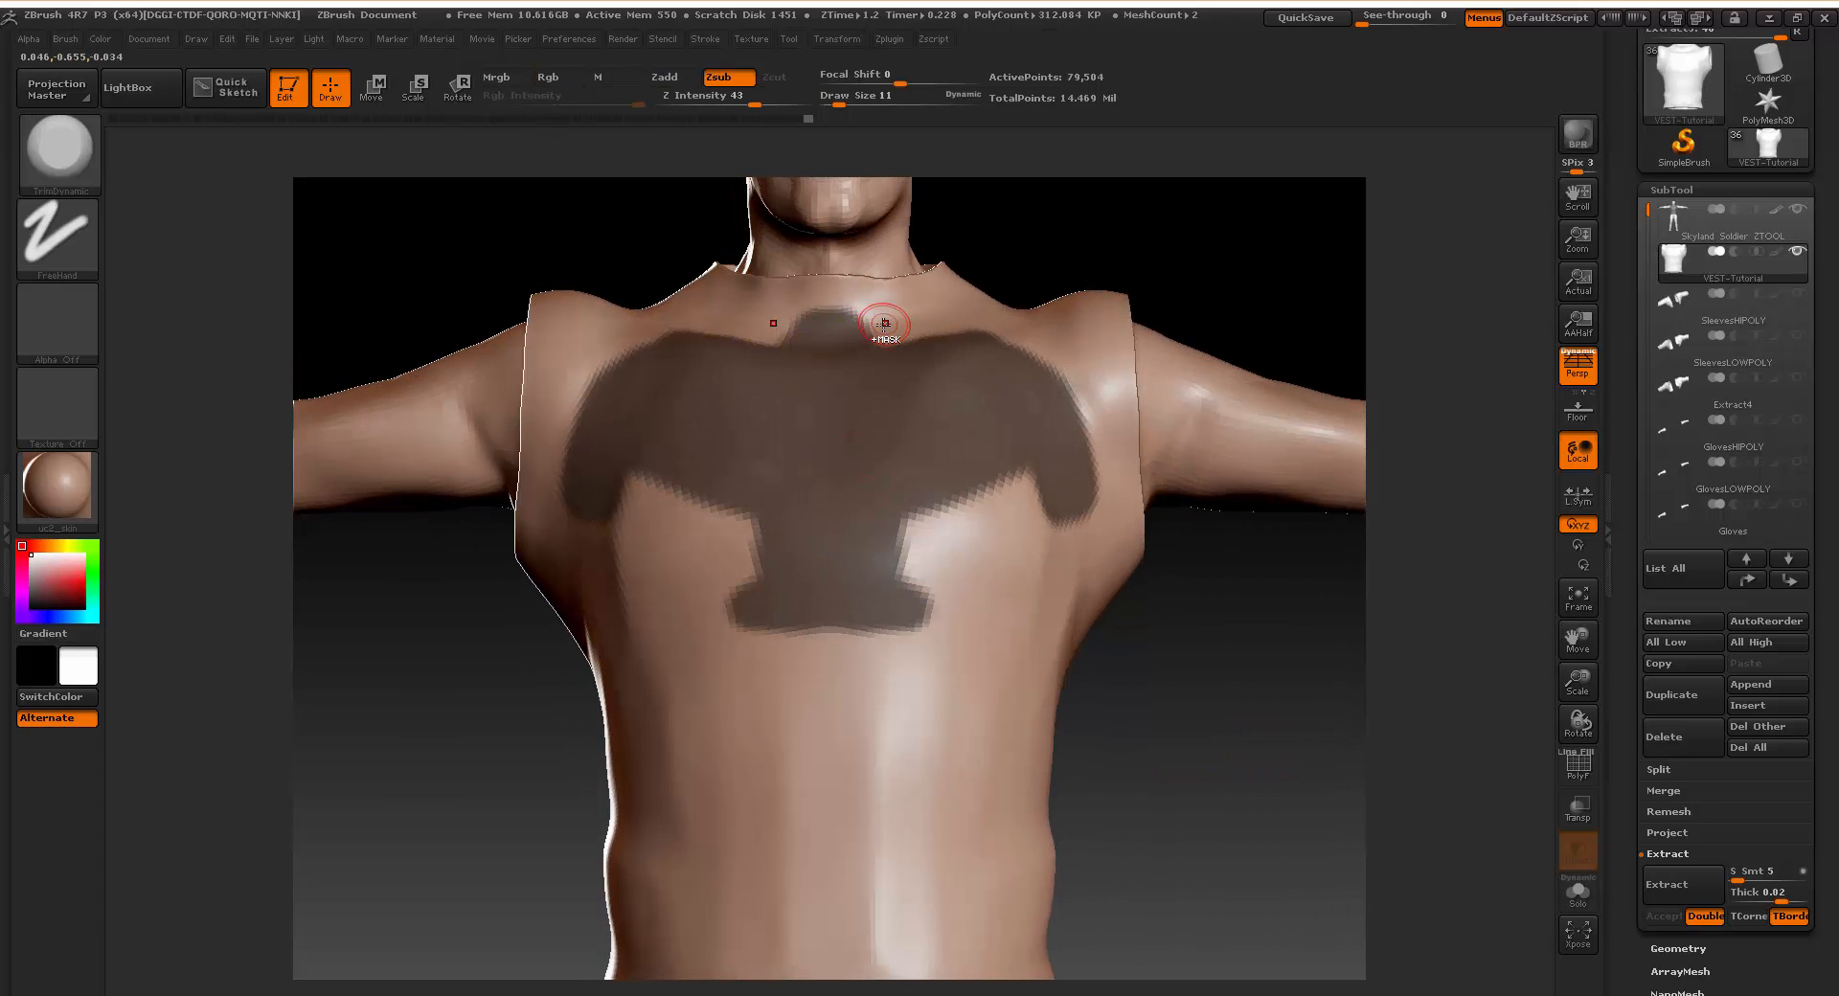
{"action": "key", "text": "ctrl"}
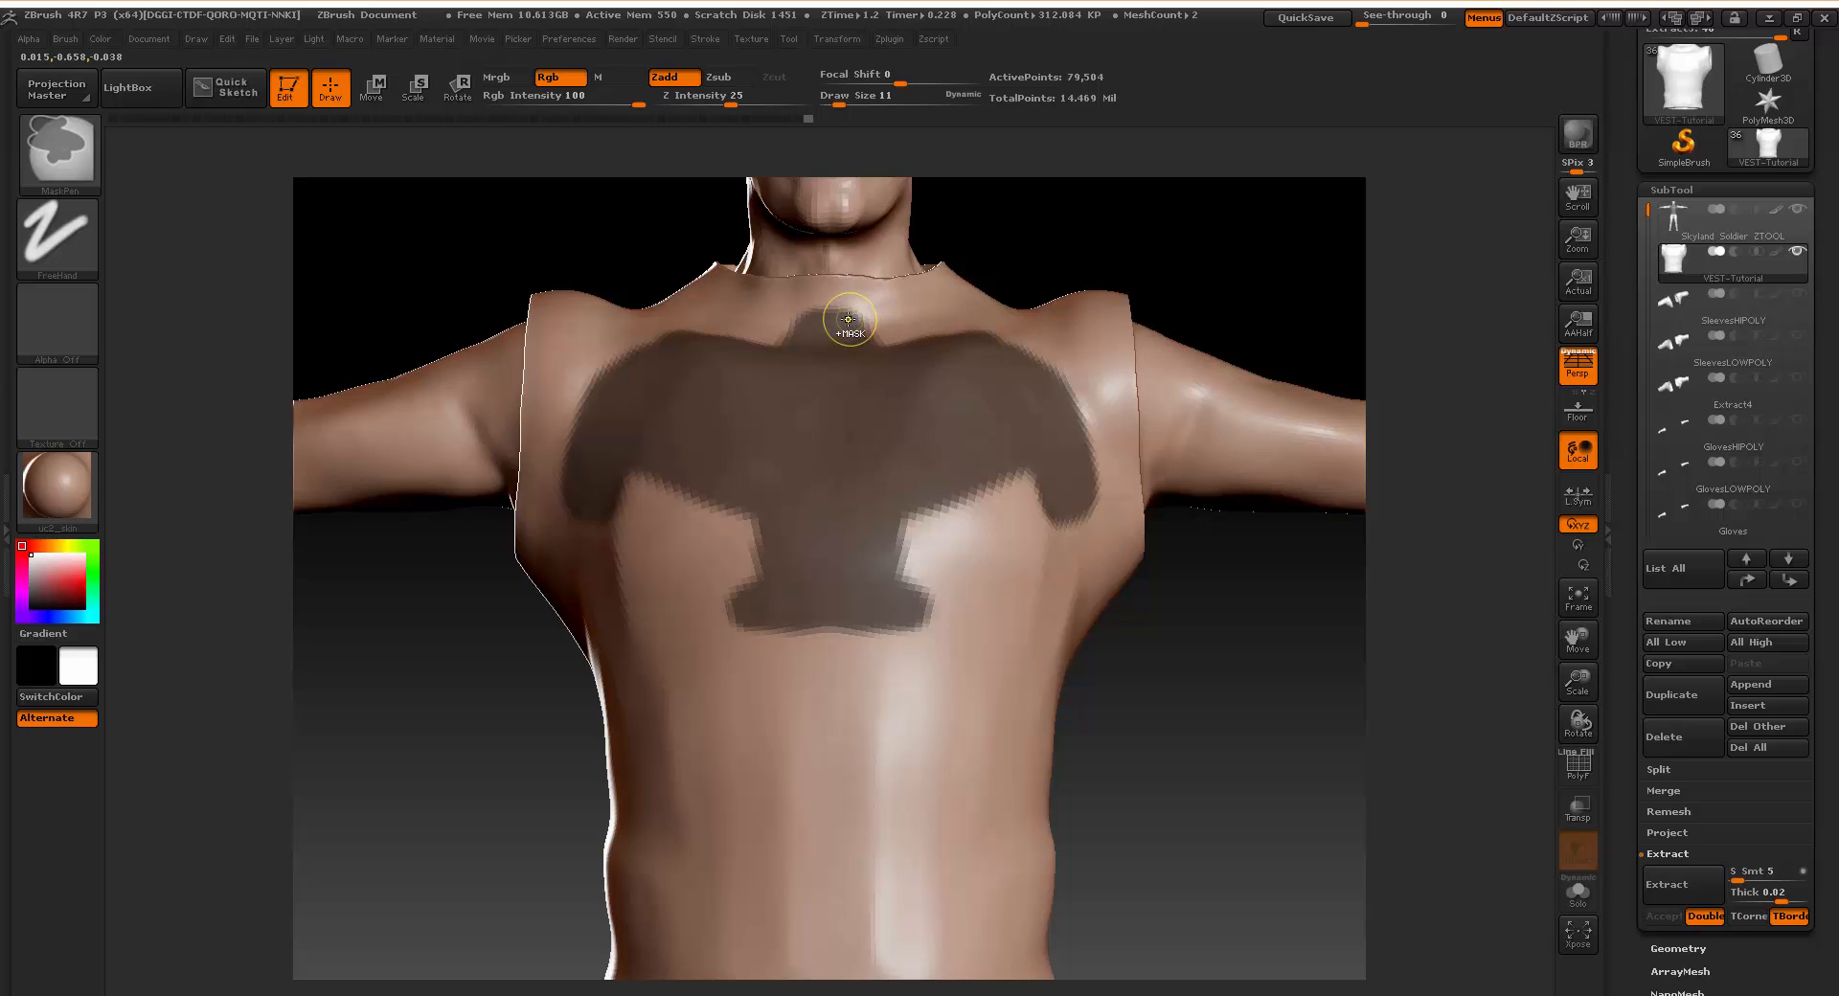
{"action": "key", "text": "alt"}
{"action": "key", "text": "space"}
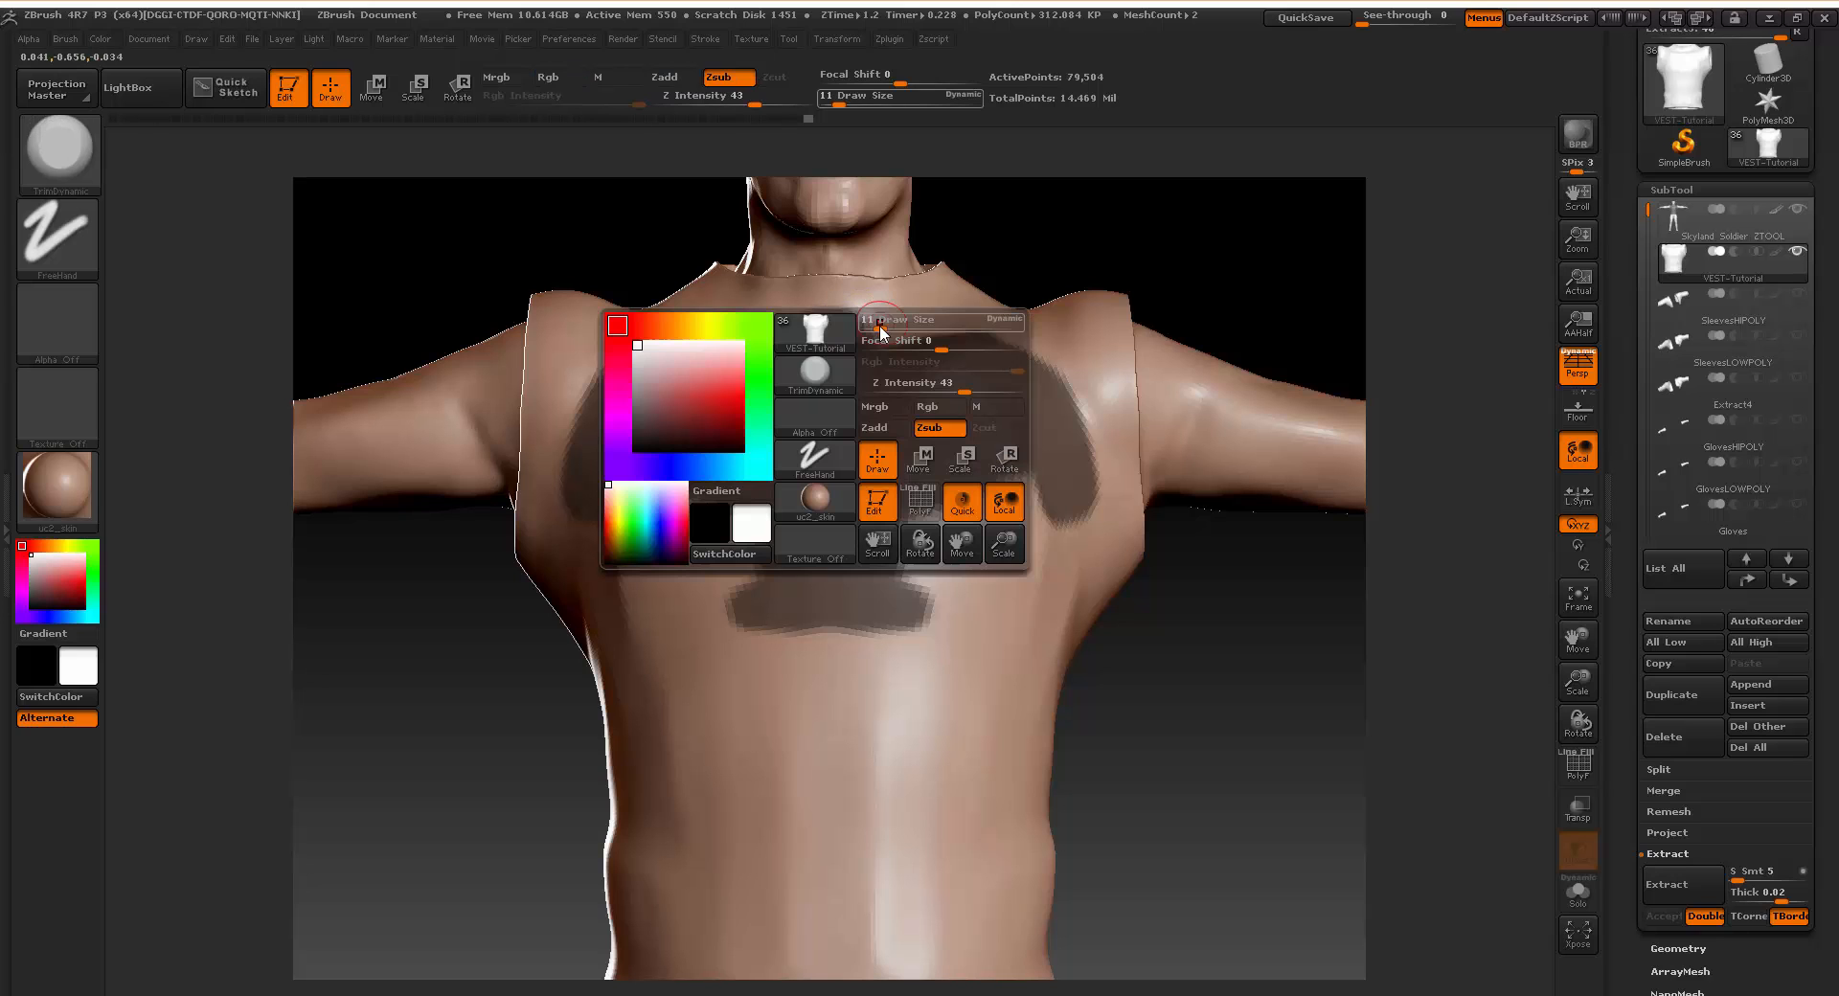
{"action": "left_click_drag", "start_coordinate": [883, 326], "coordinate": [849, 322]}
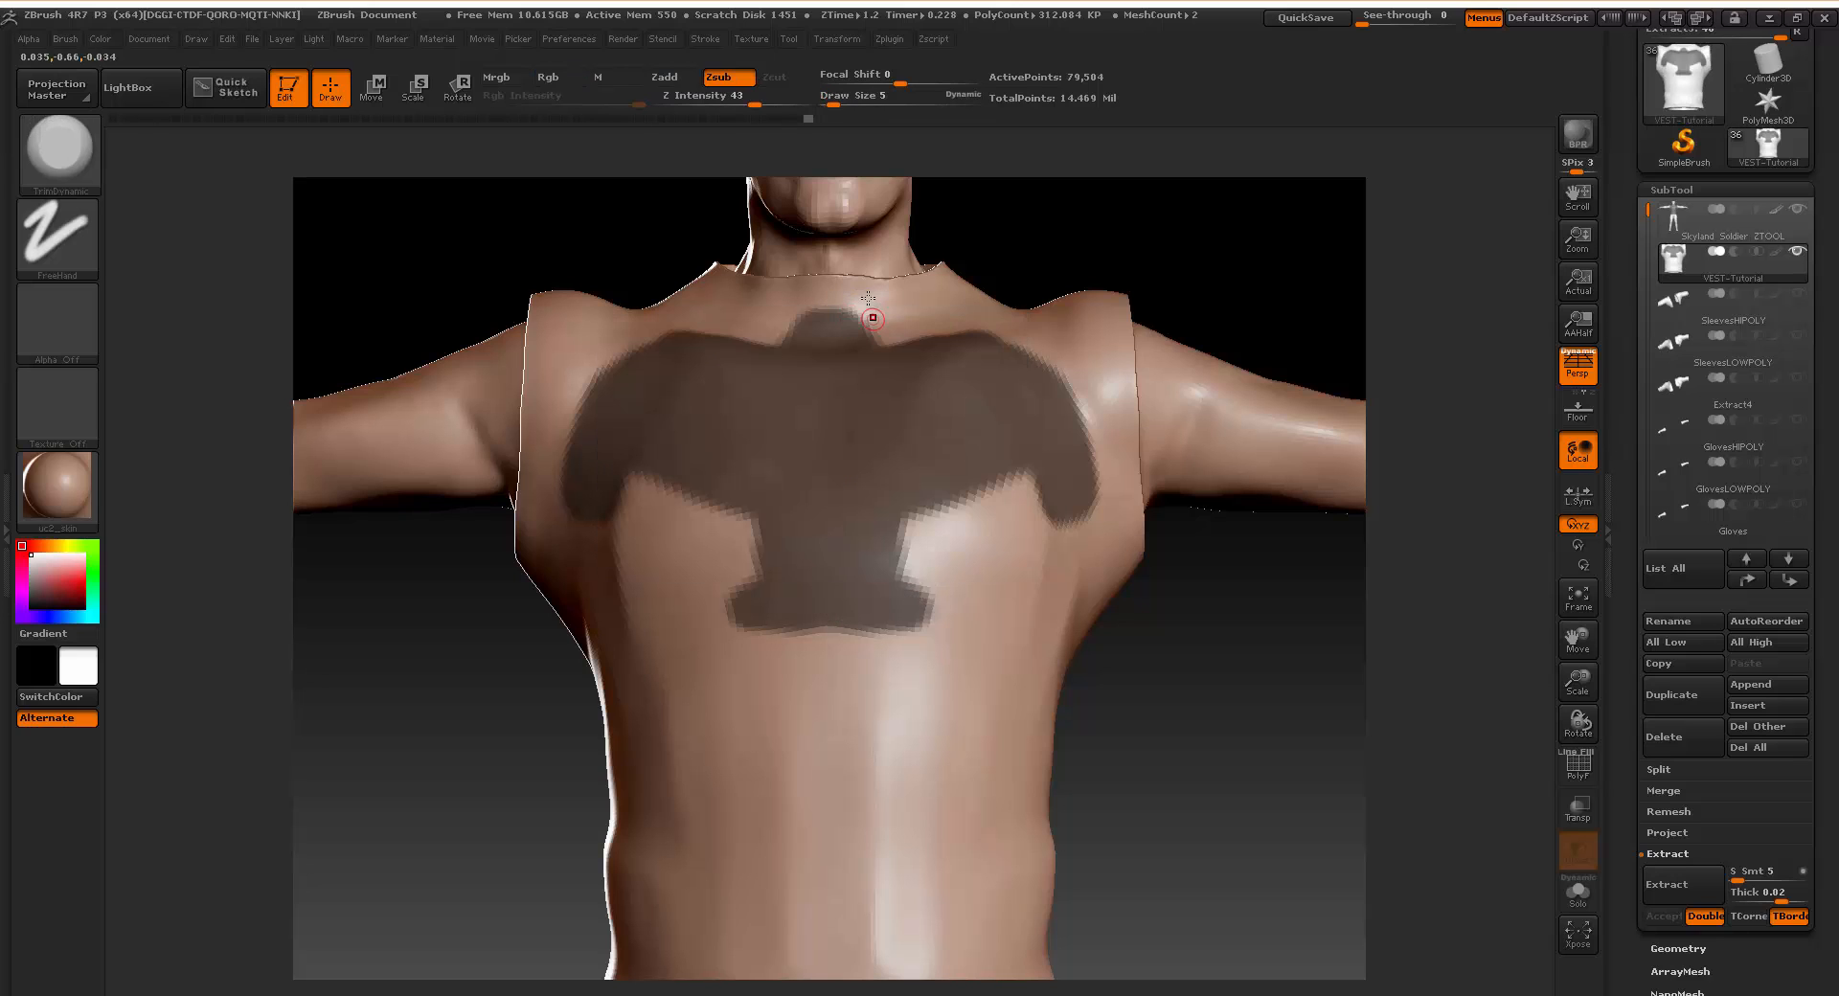
{"action": "key", "text": "ctrl"}
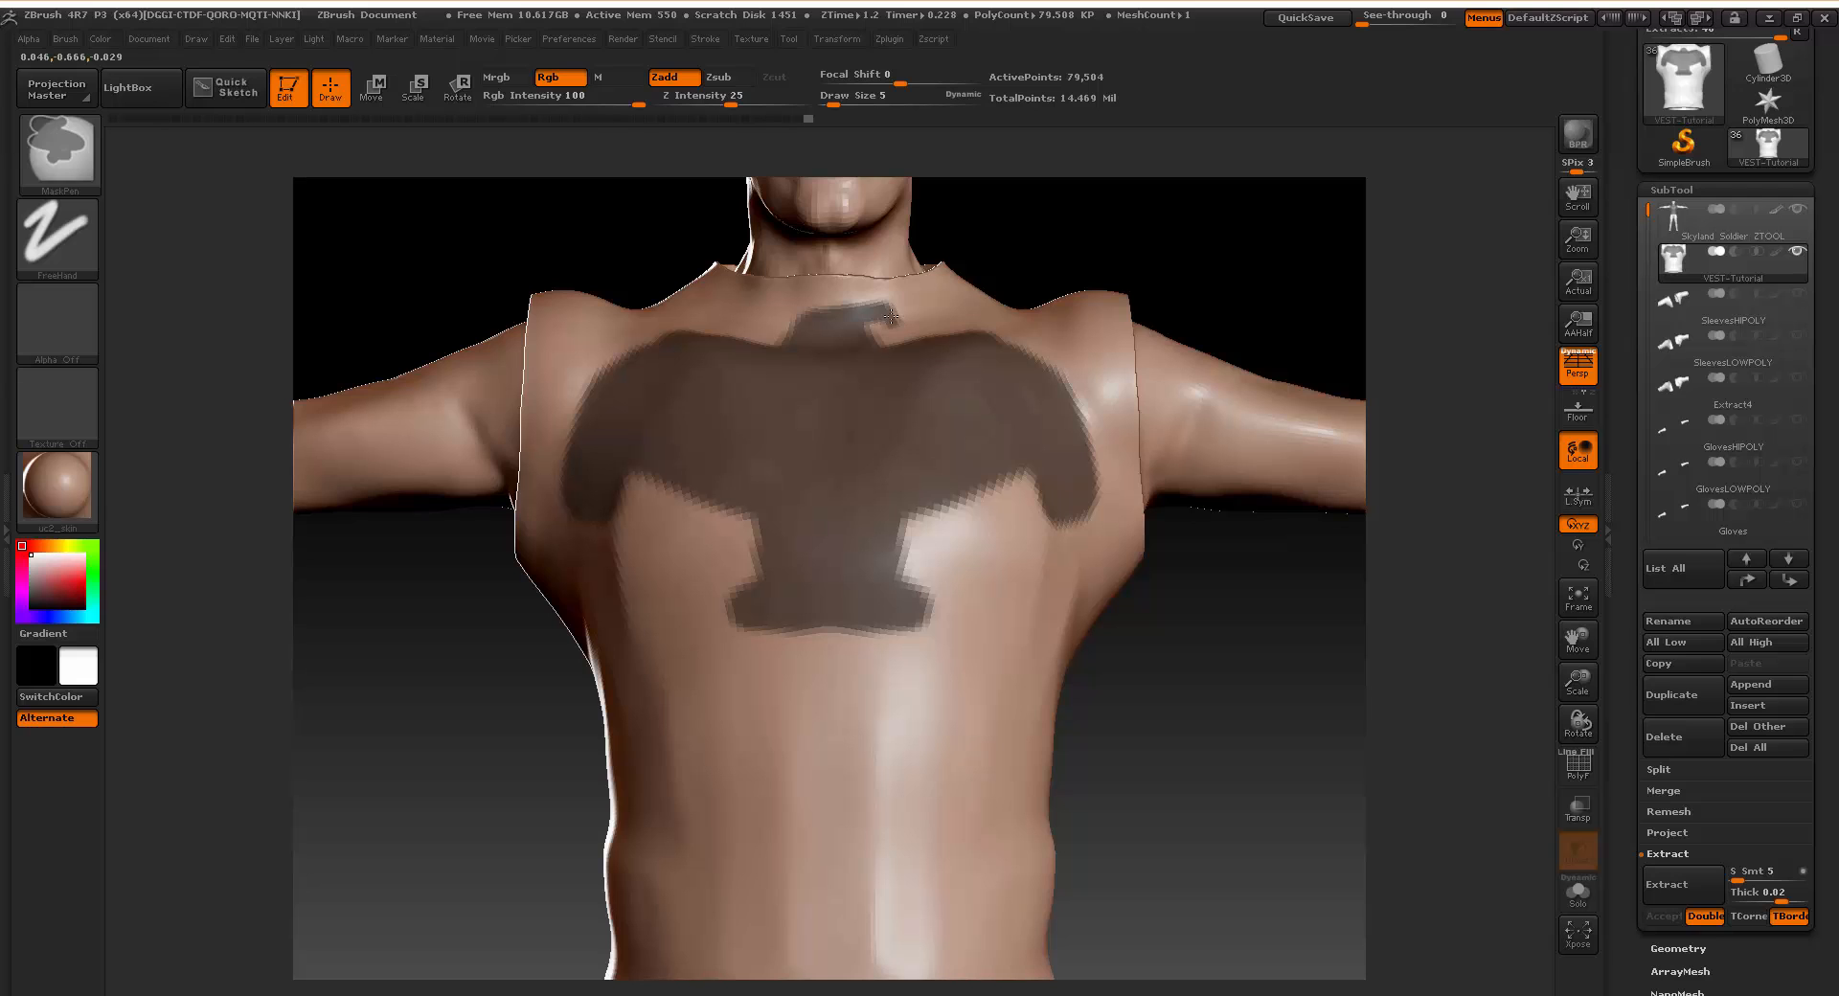
{"action": "key", "text": "alt"}
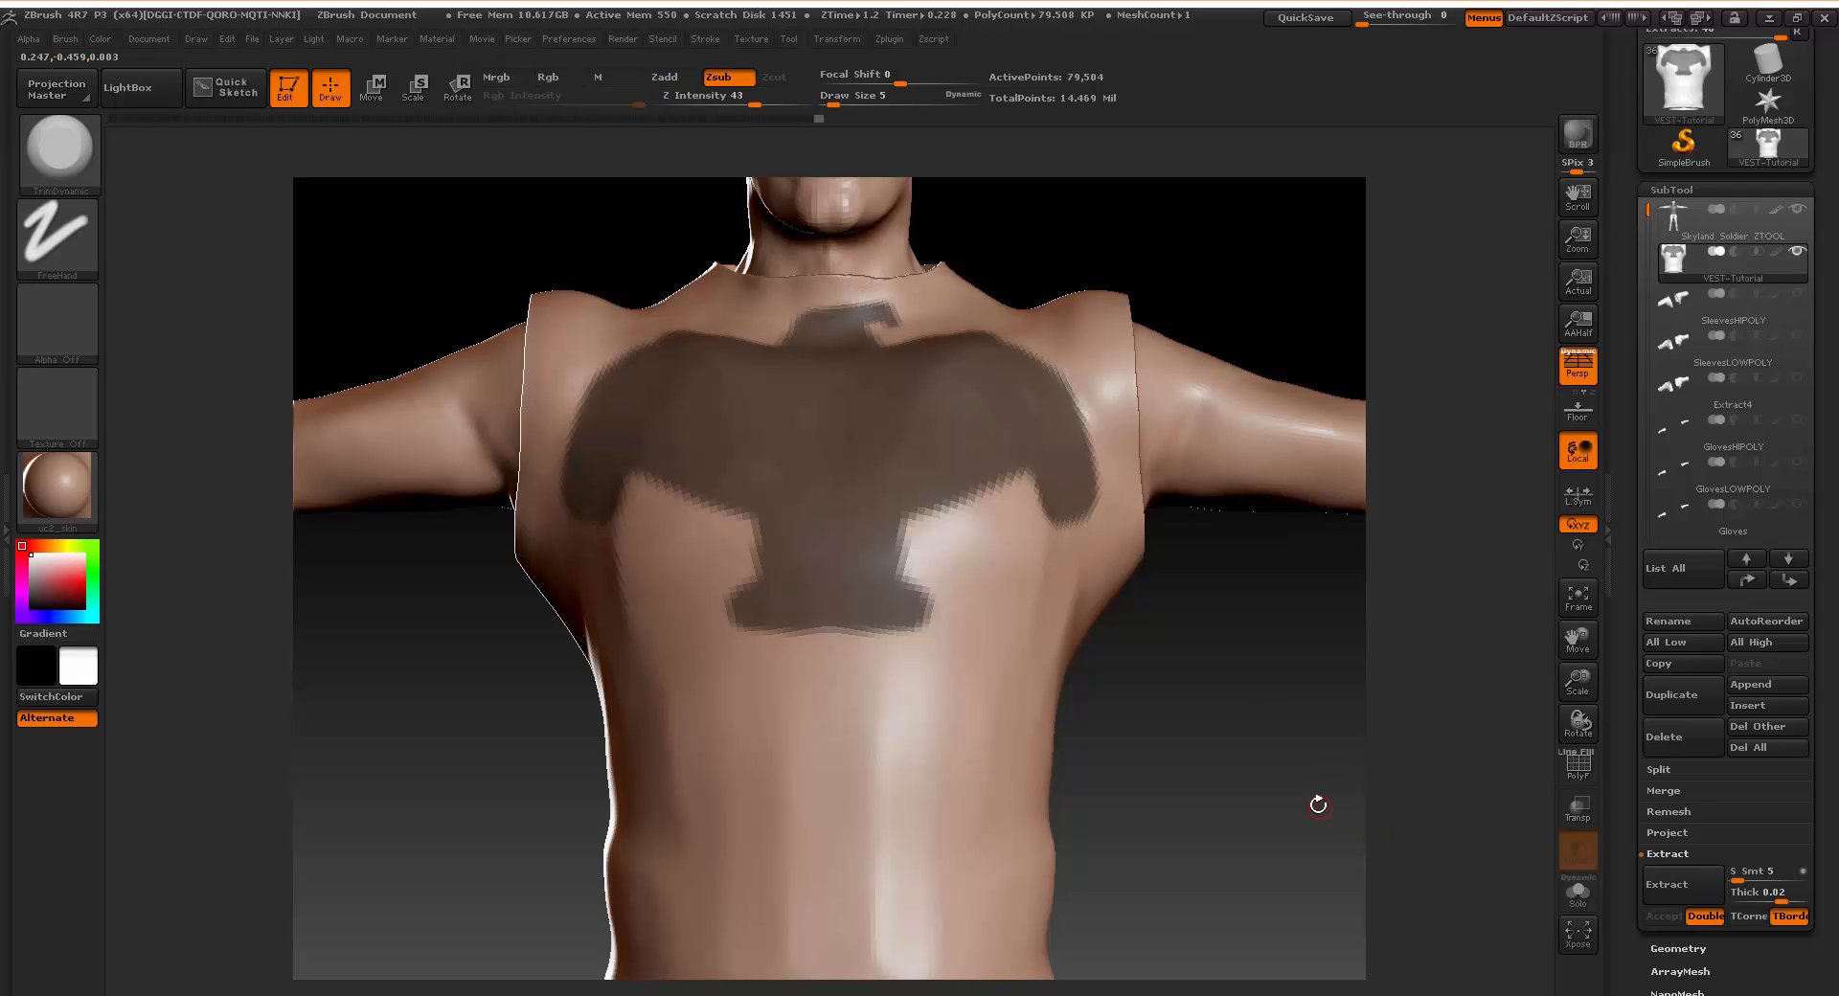
Open the Deformation settings for the vest.
{"action": "left_click_drag", "start_coordinate": [1219, 743], "coordinate": [1170, 725]}
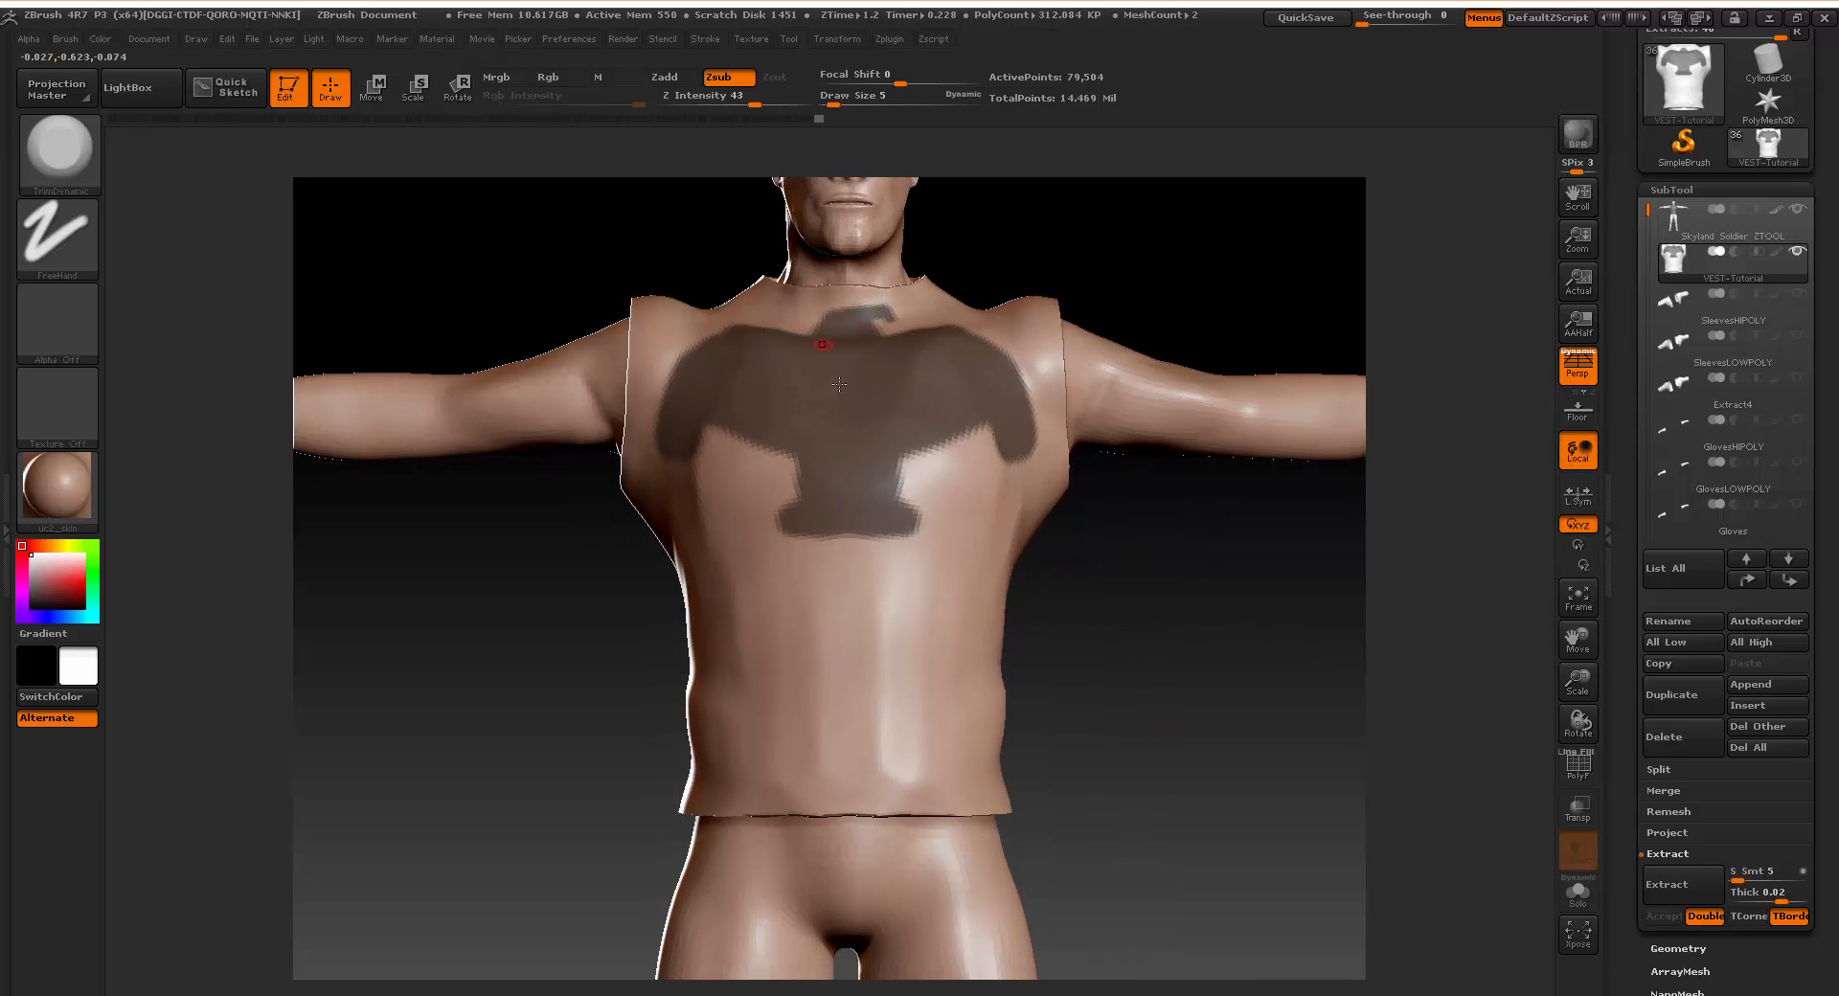
{"action": "left_click_drag", "start_coordinate": [1823, 664], "coordinate": [1765, 558]}
{"action": "left_click", "coordinate": [1682, 648]}
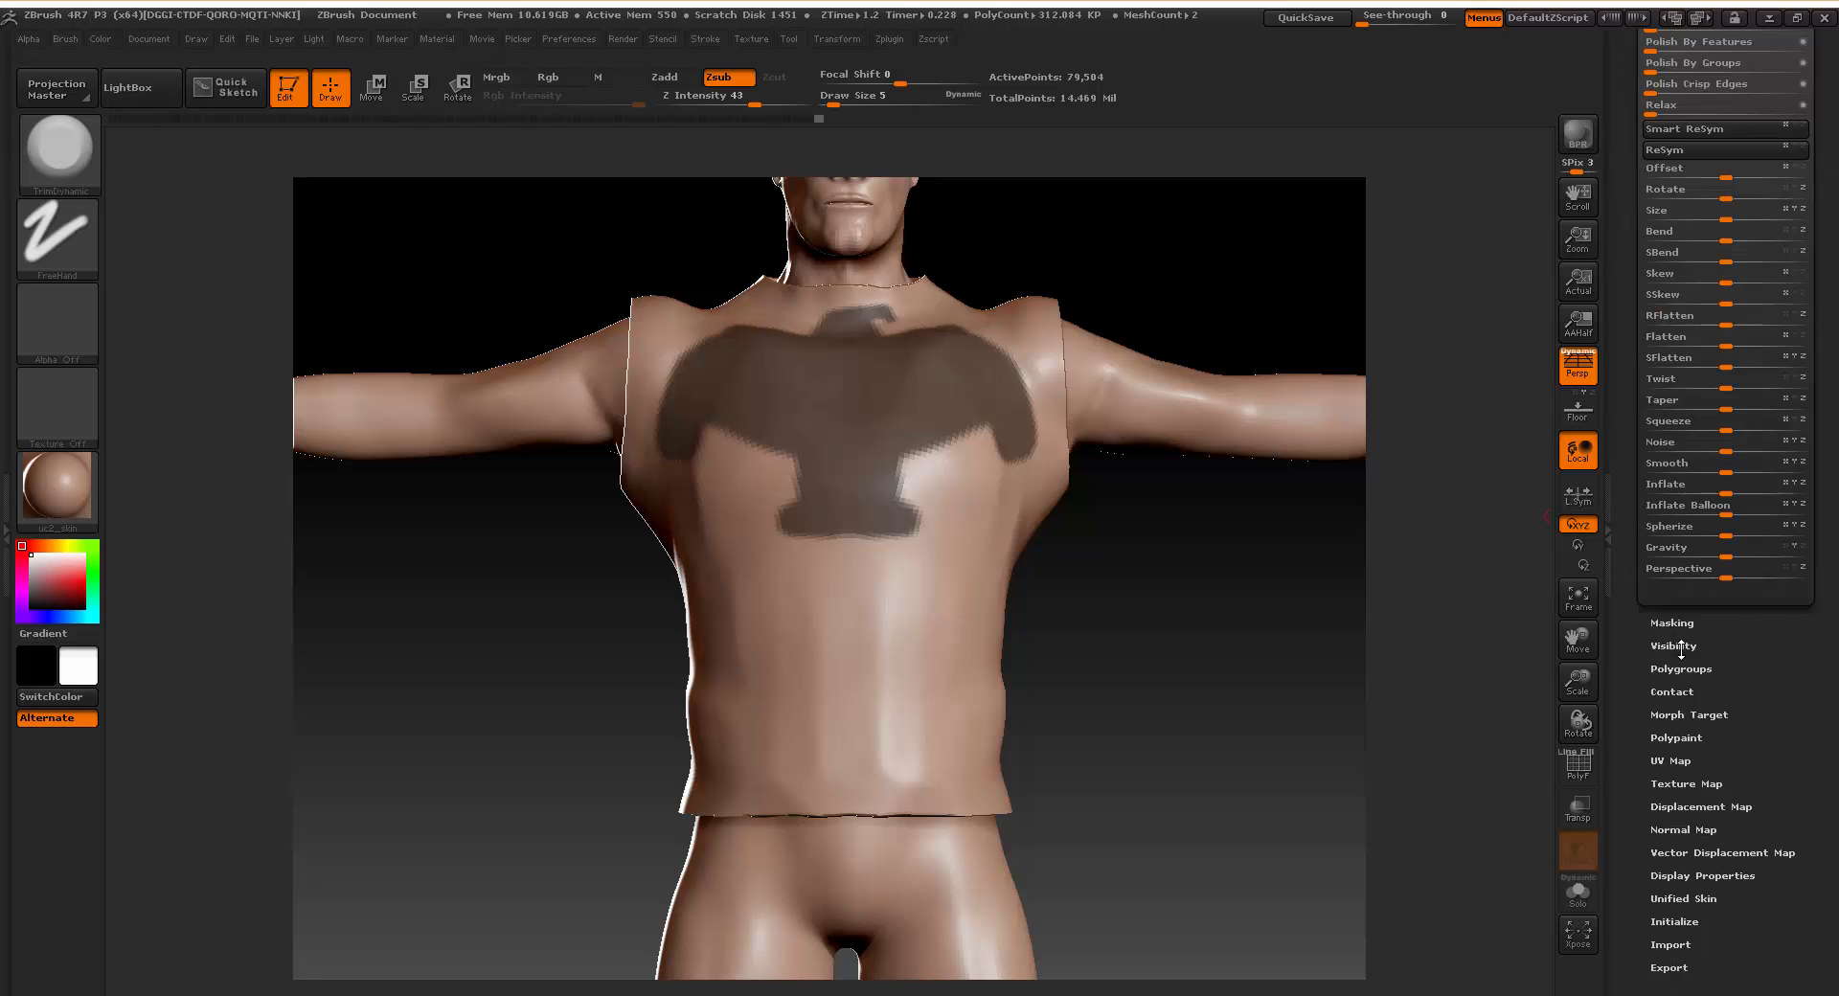
{"action": "key", "text": "ctrl"}
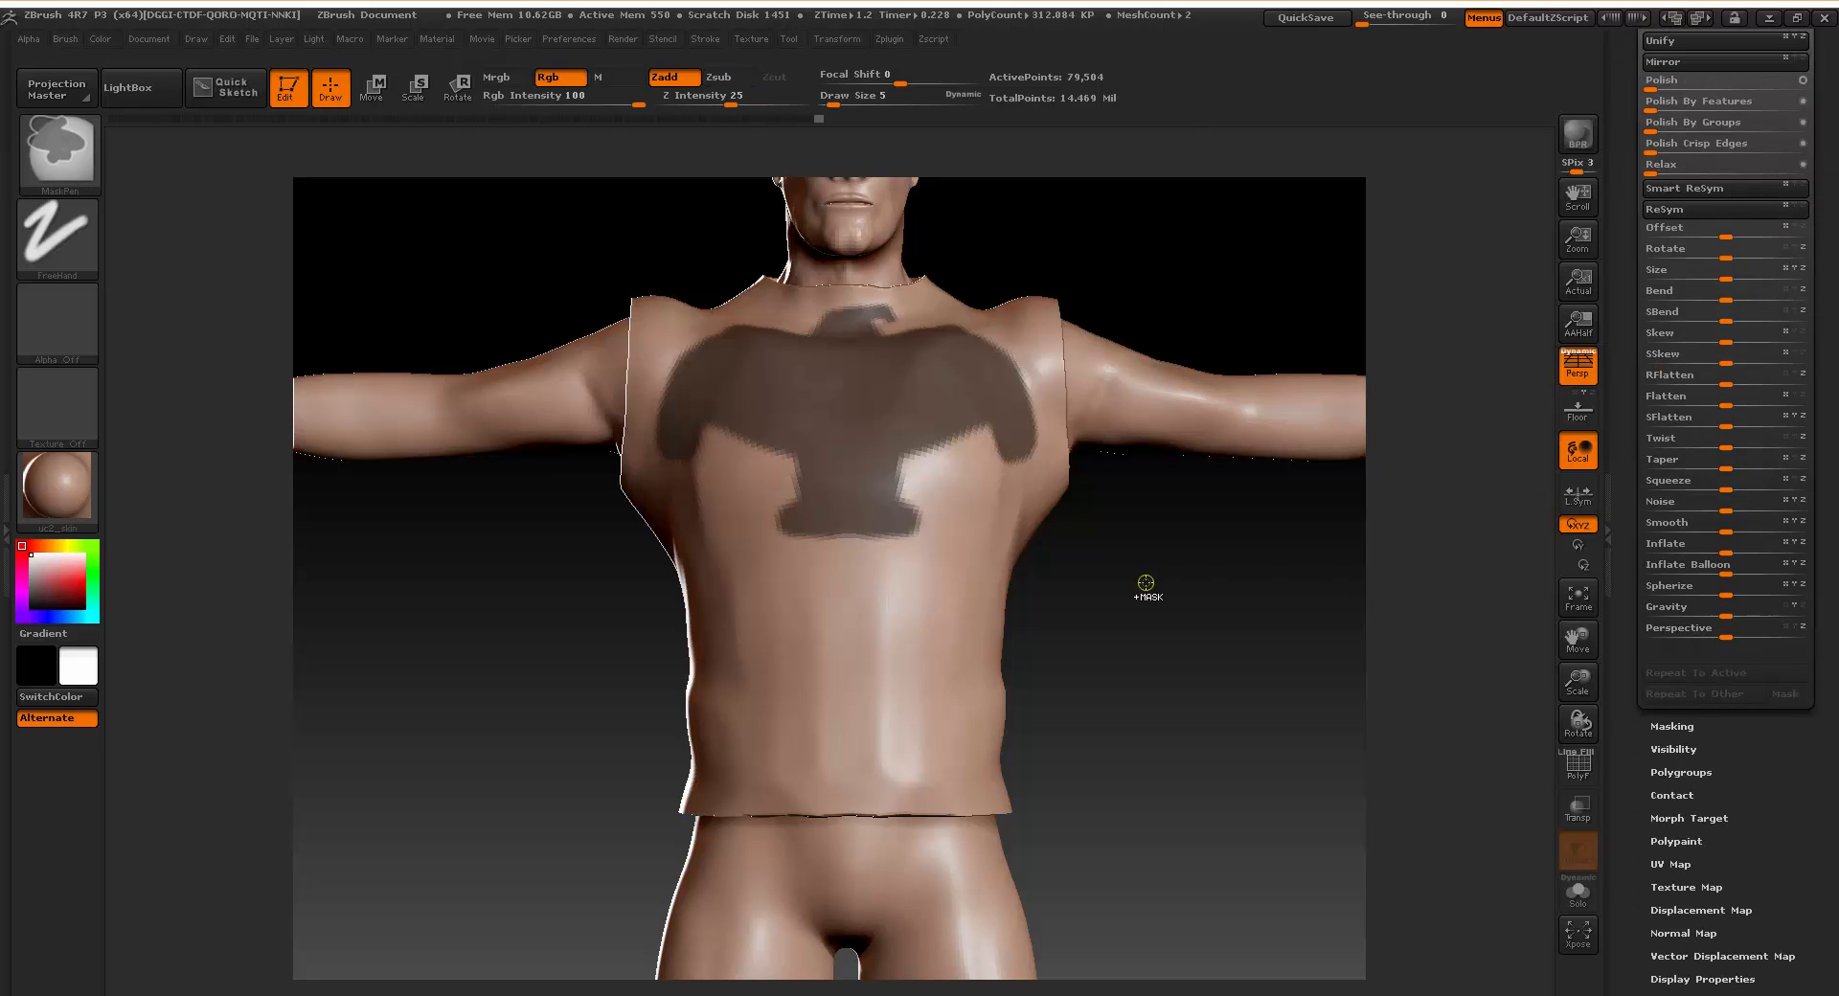
{"action": "left_click_drag", "start_coordinate": [1145, 584], "coordinate": [1137, 582], "text": "ctrl"}
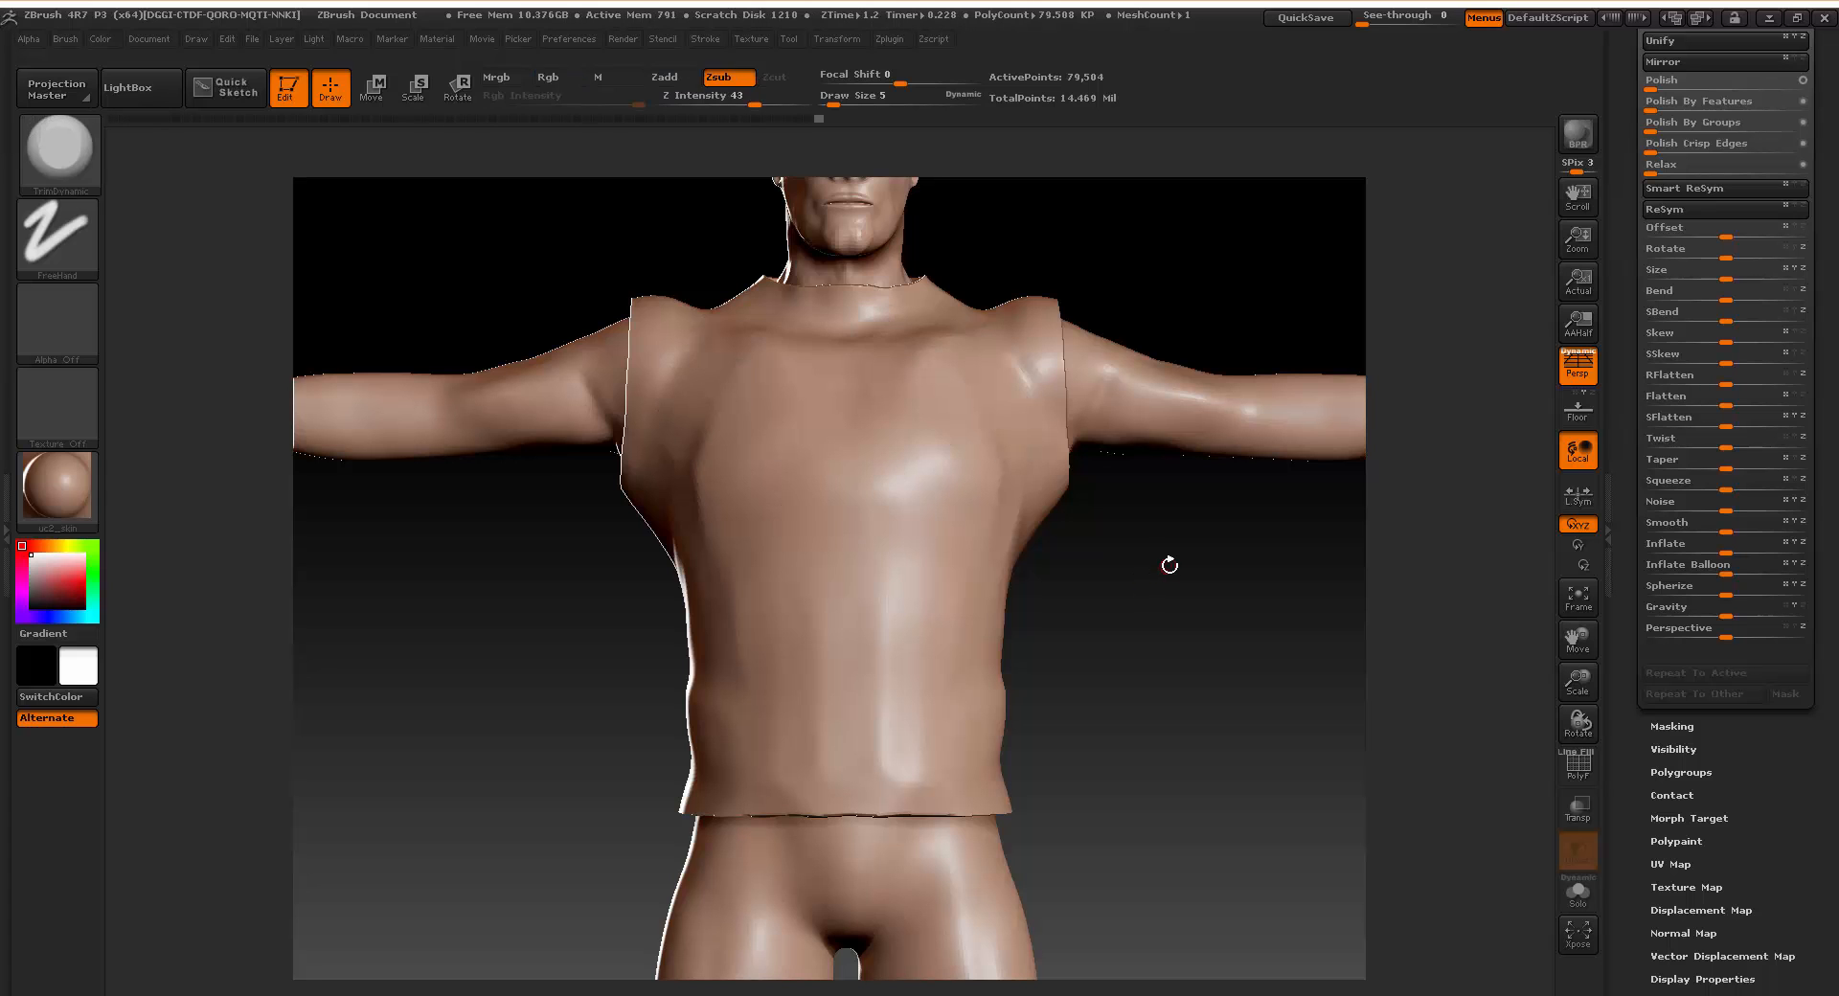
{"action": "key", "text": "ctrl+z"}
{"action": "left_click", "coordinate": [1169, 565], "text": "ctrl"}
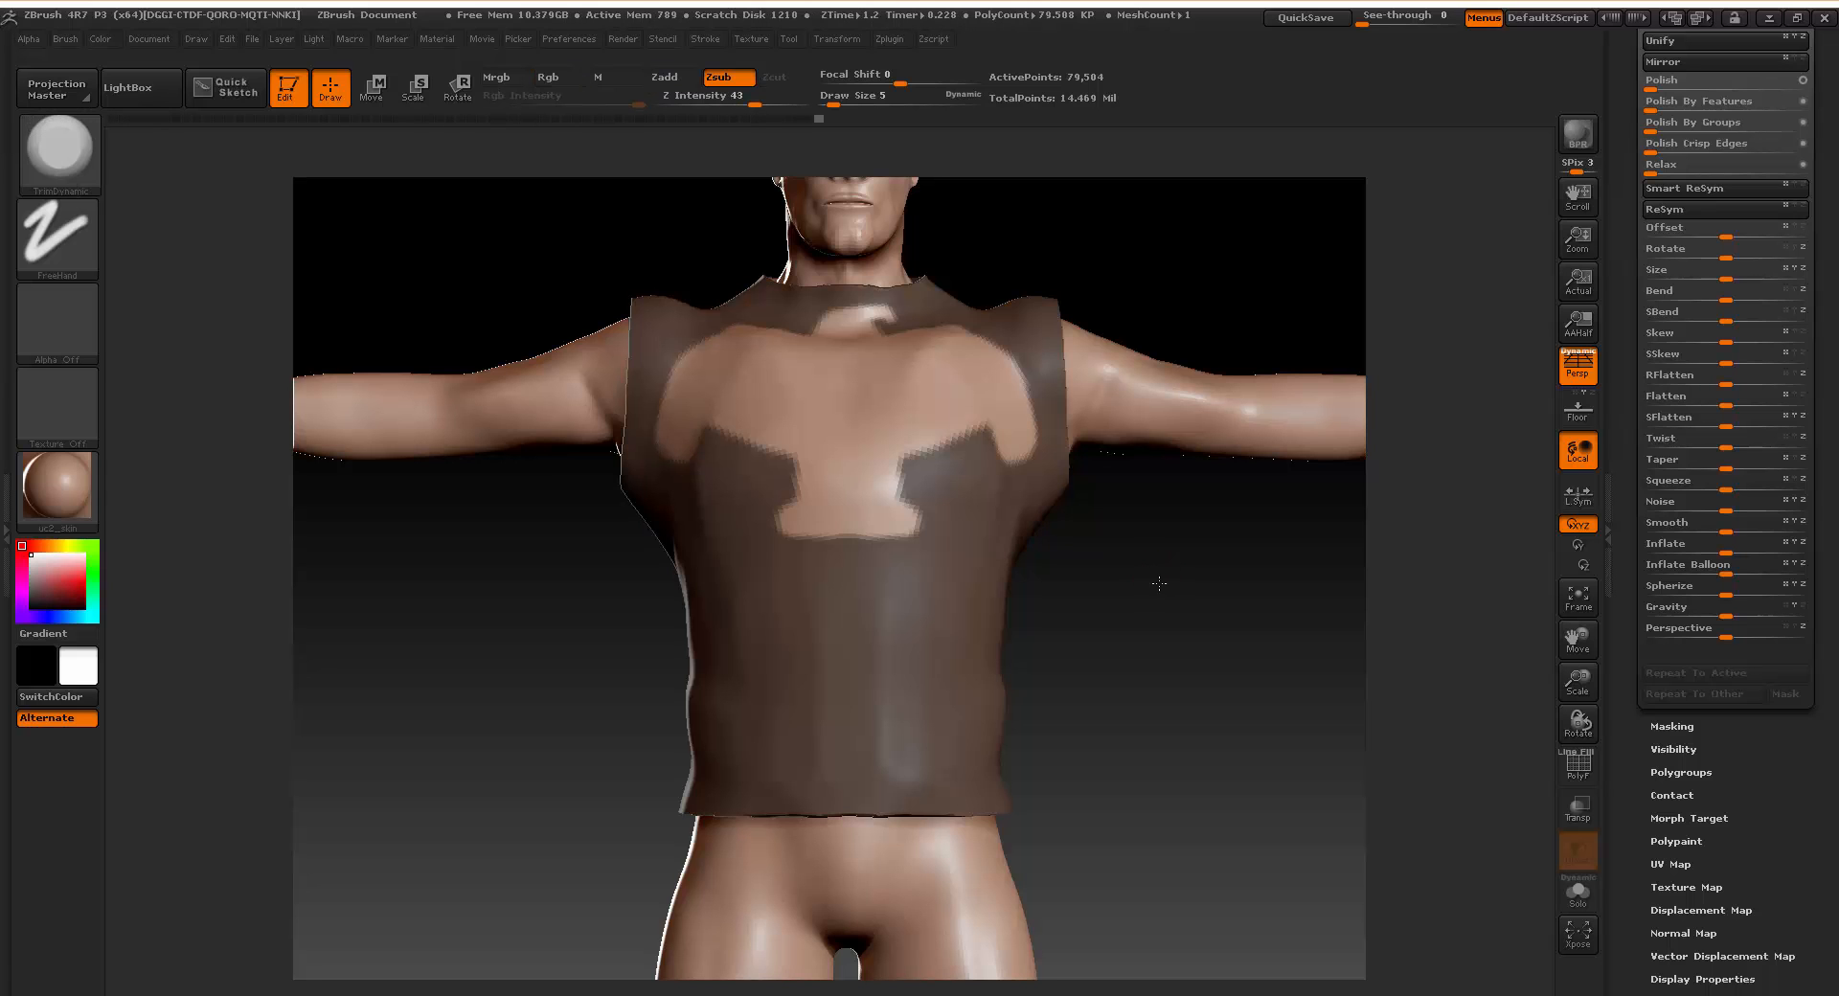
{"action": "left_click_drag", "start_coordinate": [1159, 583], "coordinate": [1101, 575]}
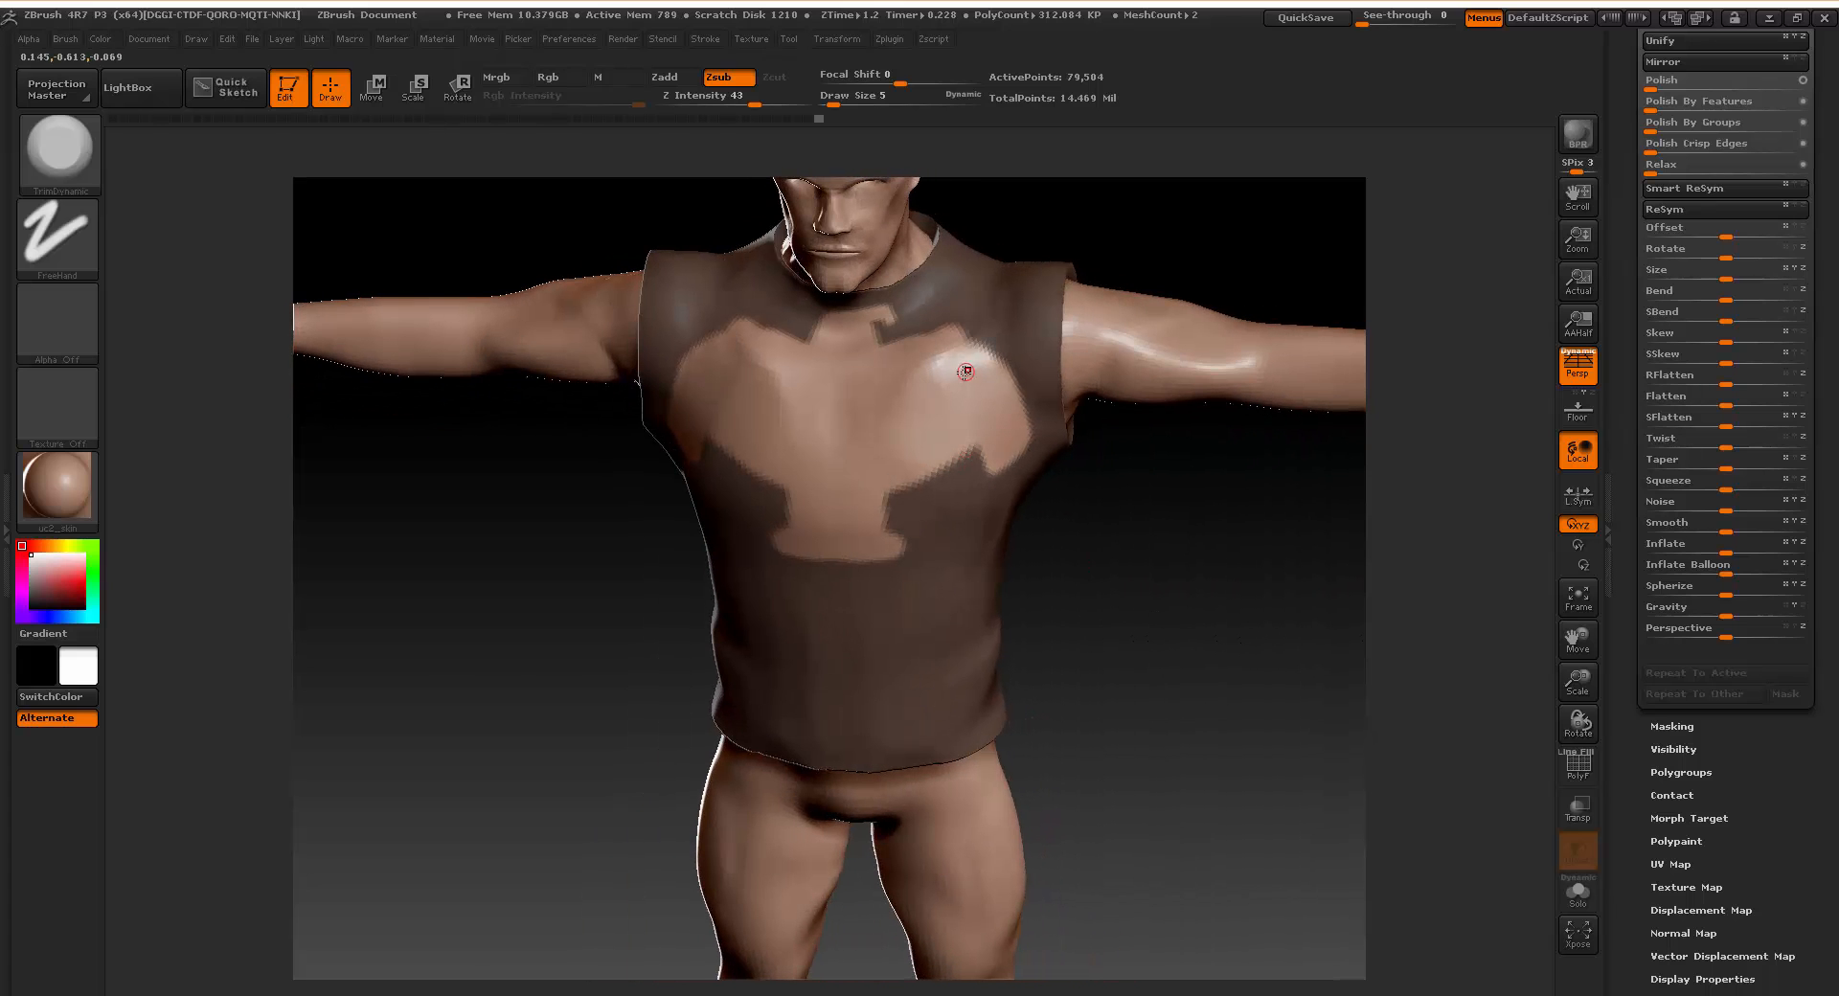
{"action": "key", "text": "ctrl+z"}
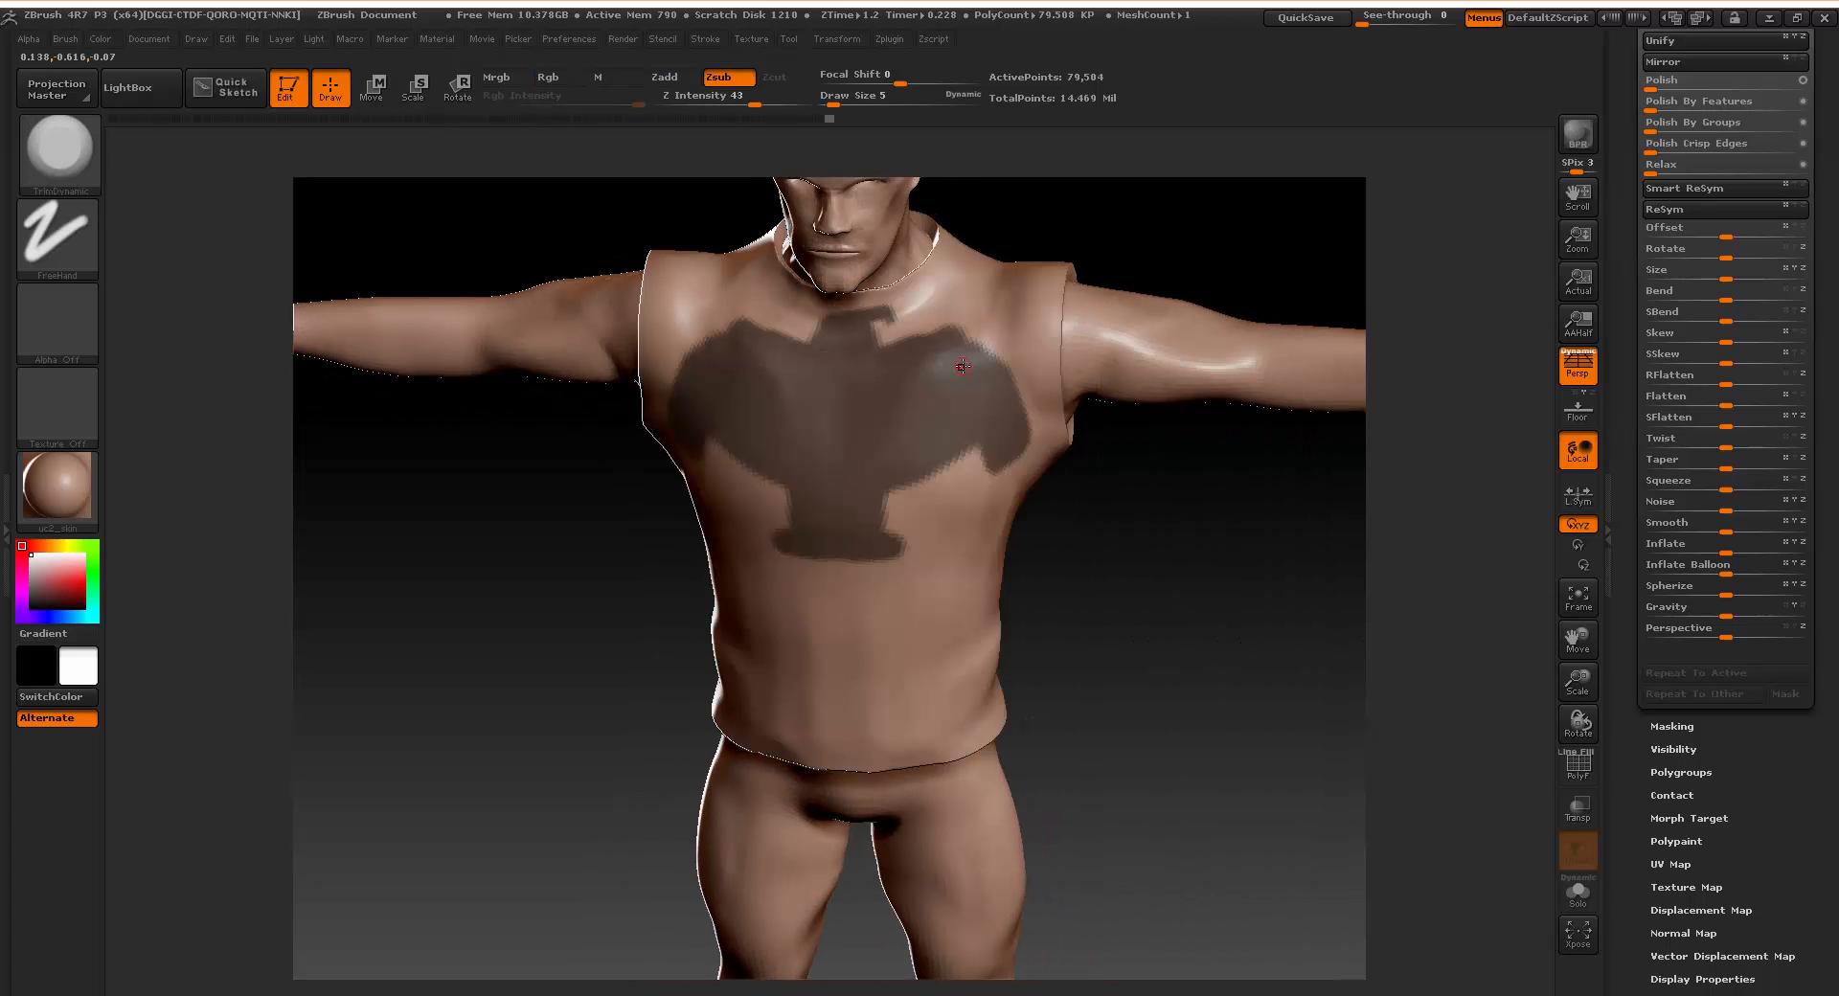
Unmask along the undersides of the eagle's wings to curve them and taper the wing tips.
{"action": "key", "text": "ctrl"}
{"action": "key", "text": "ctrl+alt"}
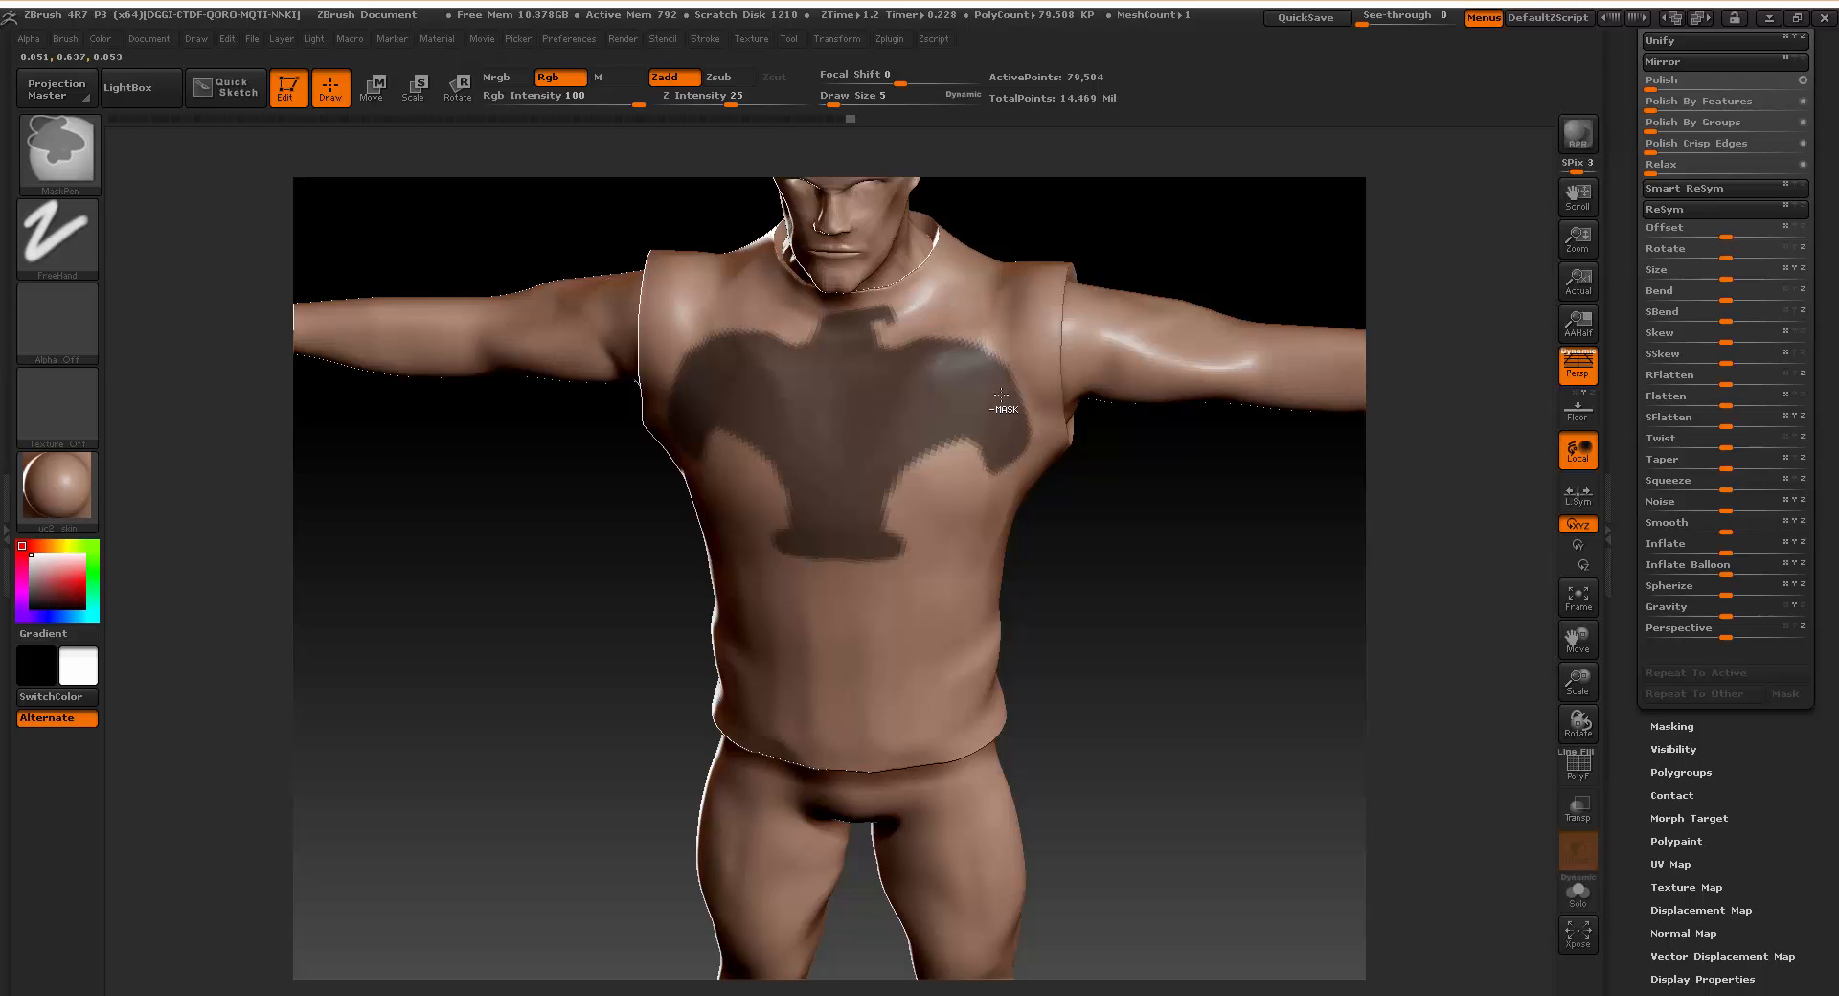
{"action": "mouse_move", "coordinate": [994, 445]}
{"action": "left_mouse_down", "text": "ctrl+alt"}
{"action": "mouse_move", "coordinate": [953, 446]}
{"action": "mouse_move", "coordinate": [984, 452]}
{"action": "left_mouse_up", "text": "ctrl+alt"}
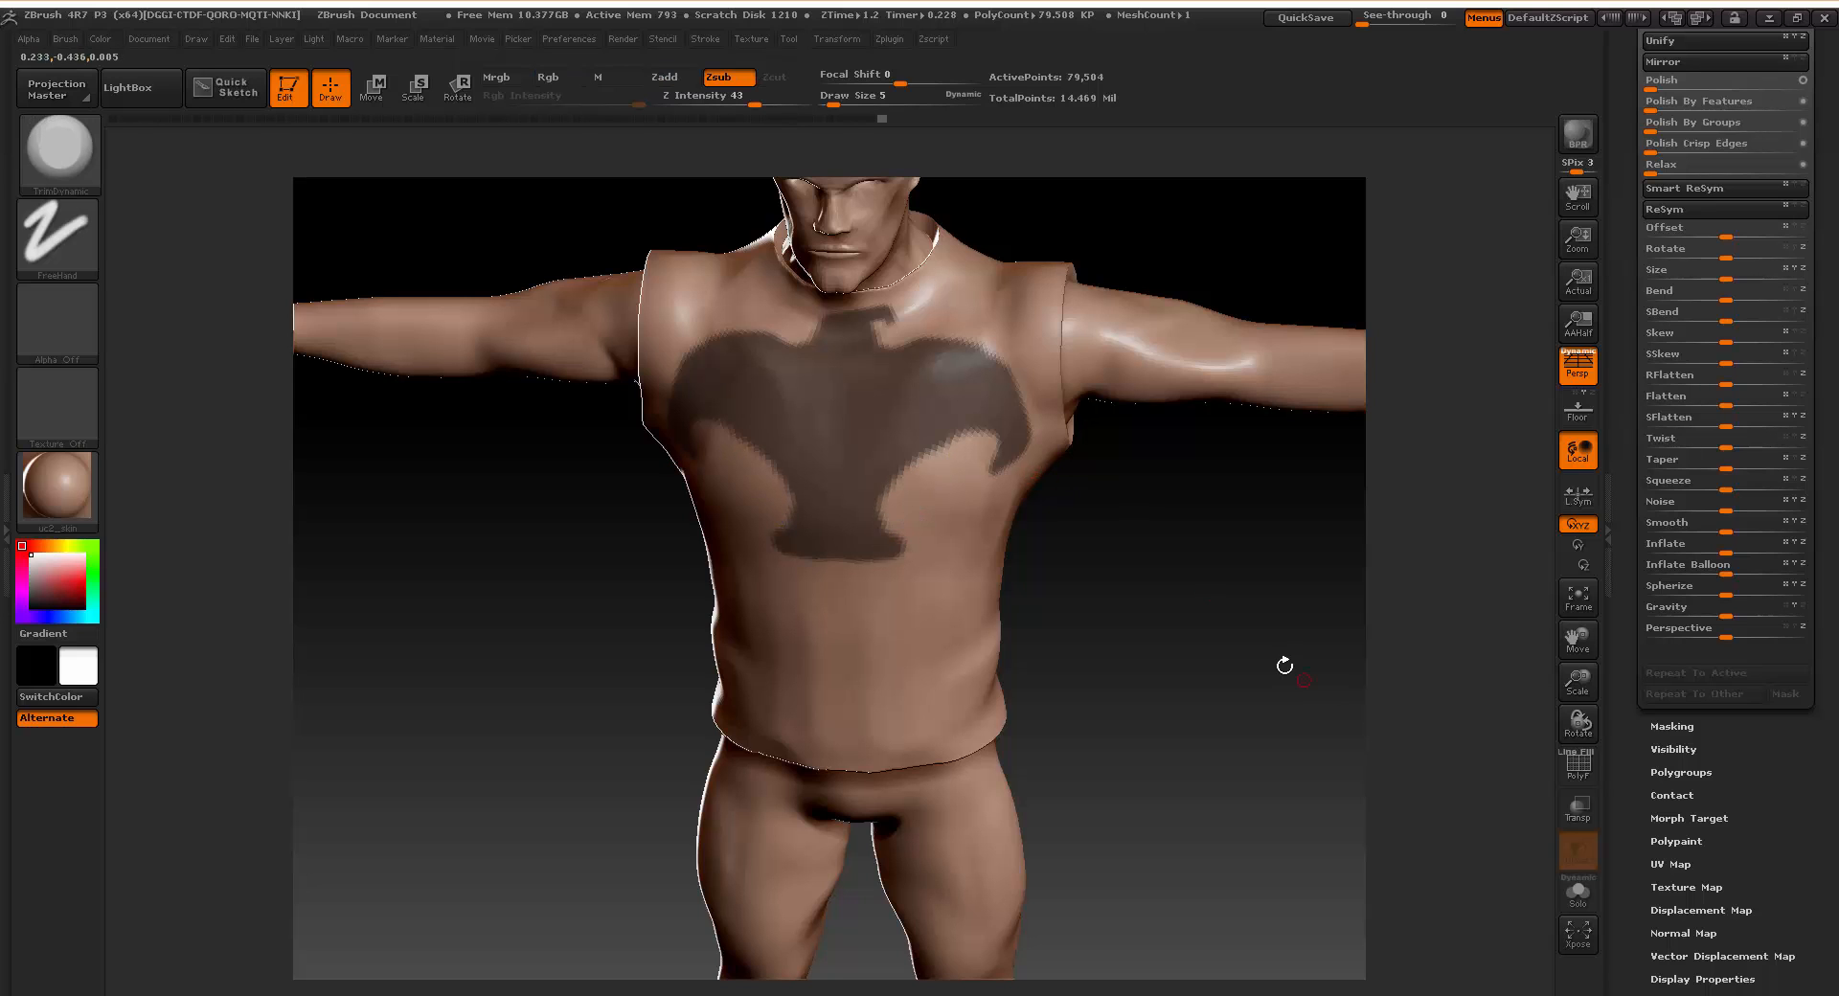
{"action": "left_click_drag", "start_coordinate": [1285, 665], "coordinate": [1234, 609]}
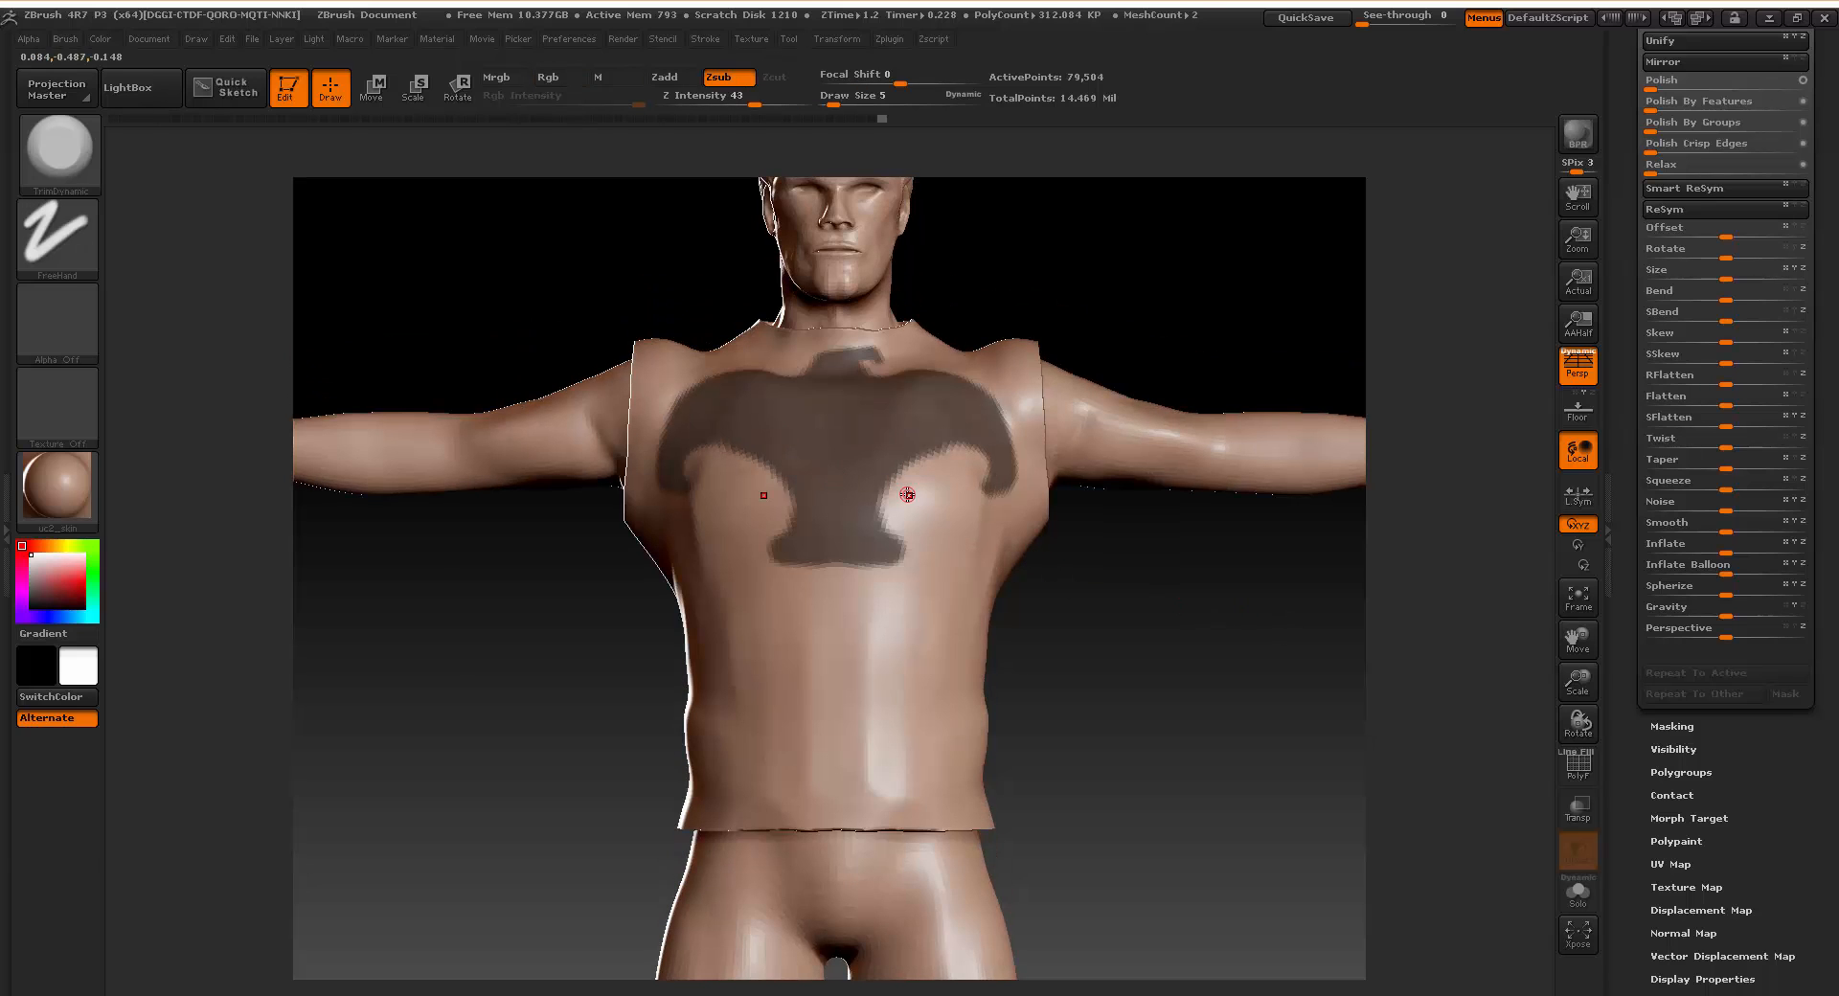
Invert the mask to isolate the eagle emblem, then raise it with the Inflate deformation and soften it with Relax.
{"action": "left_click", "coordinate": [1149, 690], "text": "ctrl"}
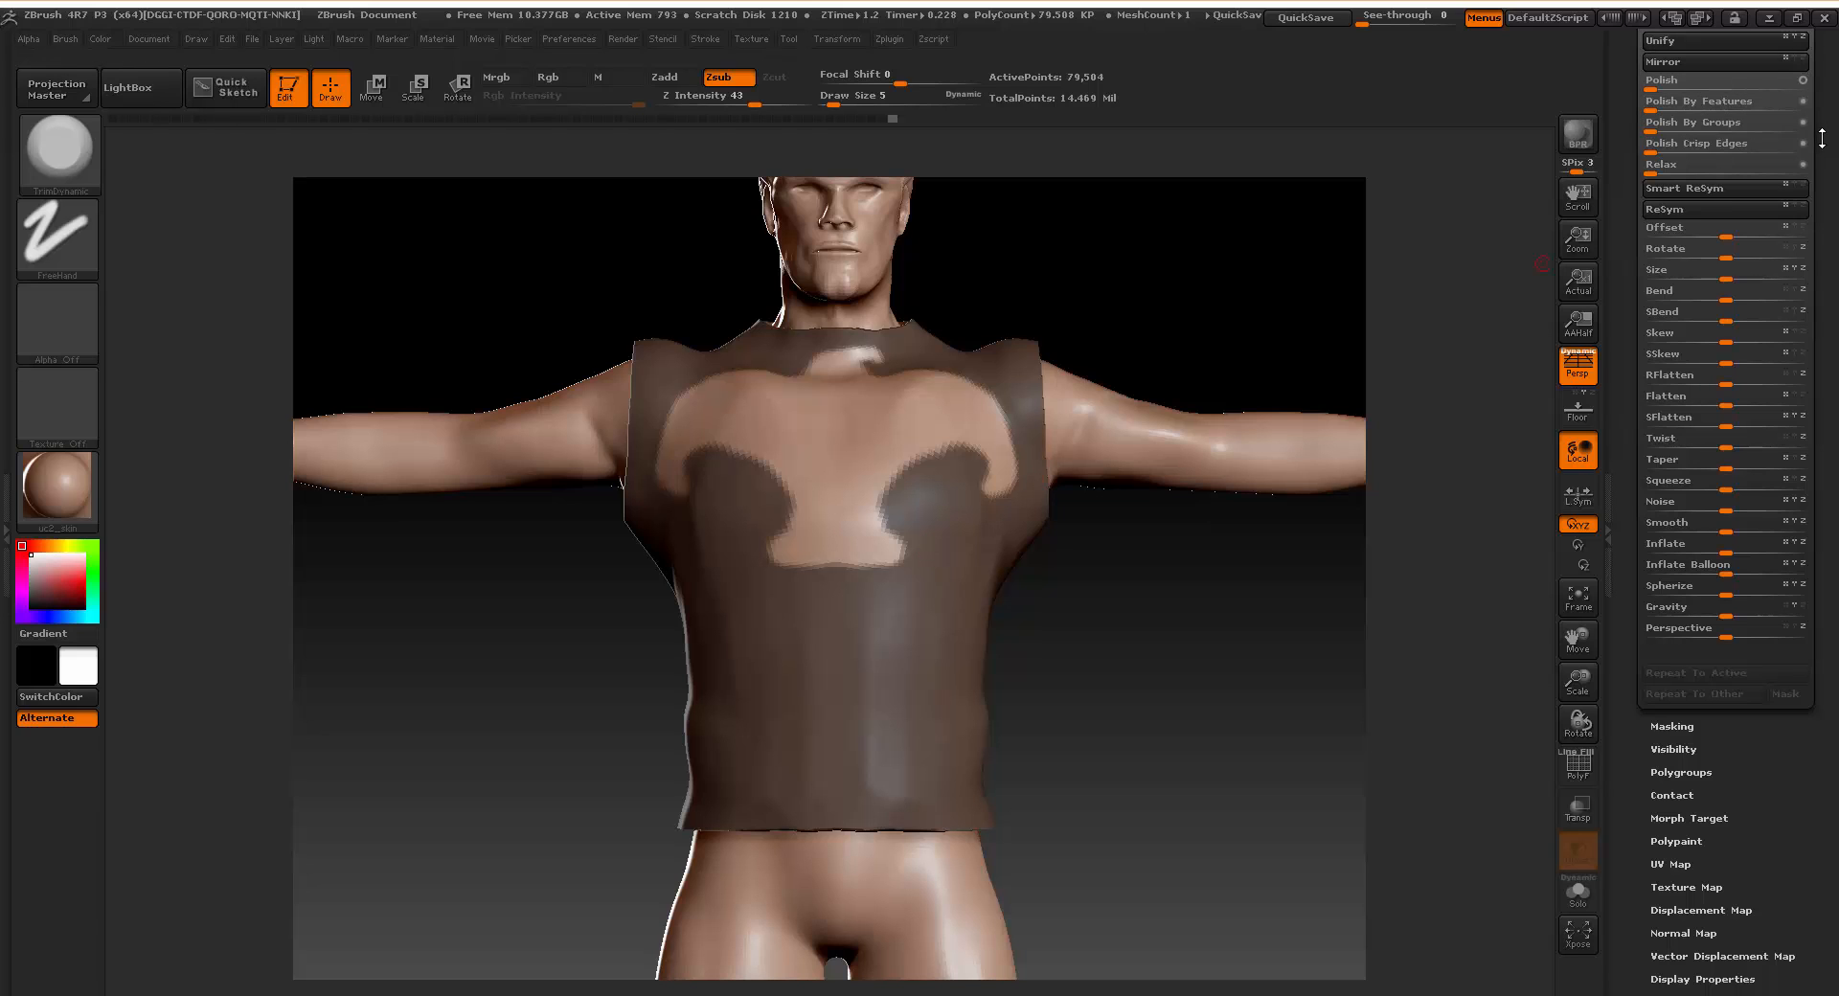
{"action": "scroll", "coordinate": [1688, 261], "scroll_direction": "up", "scroll_amount": 5}
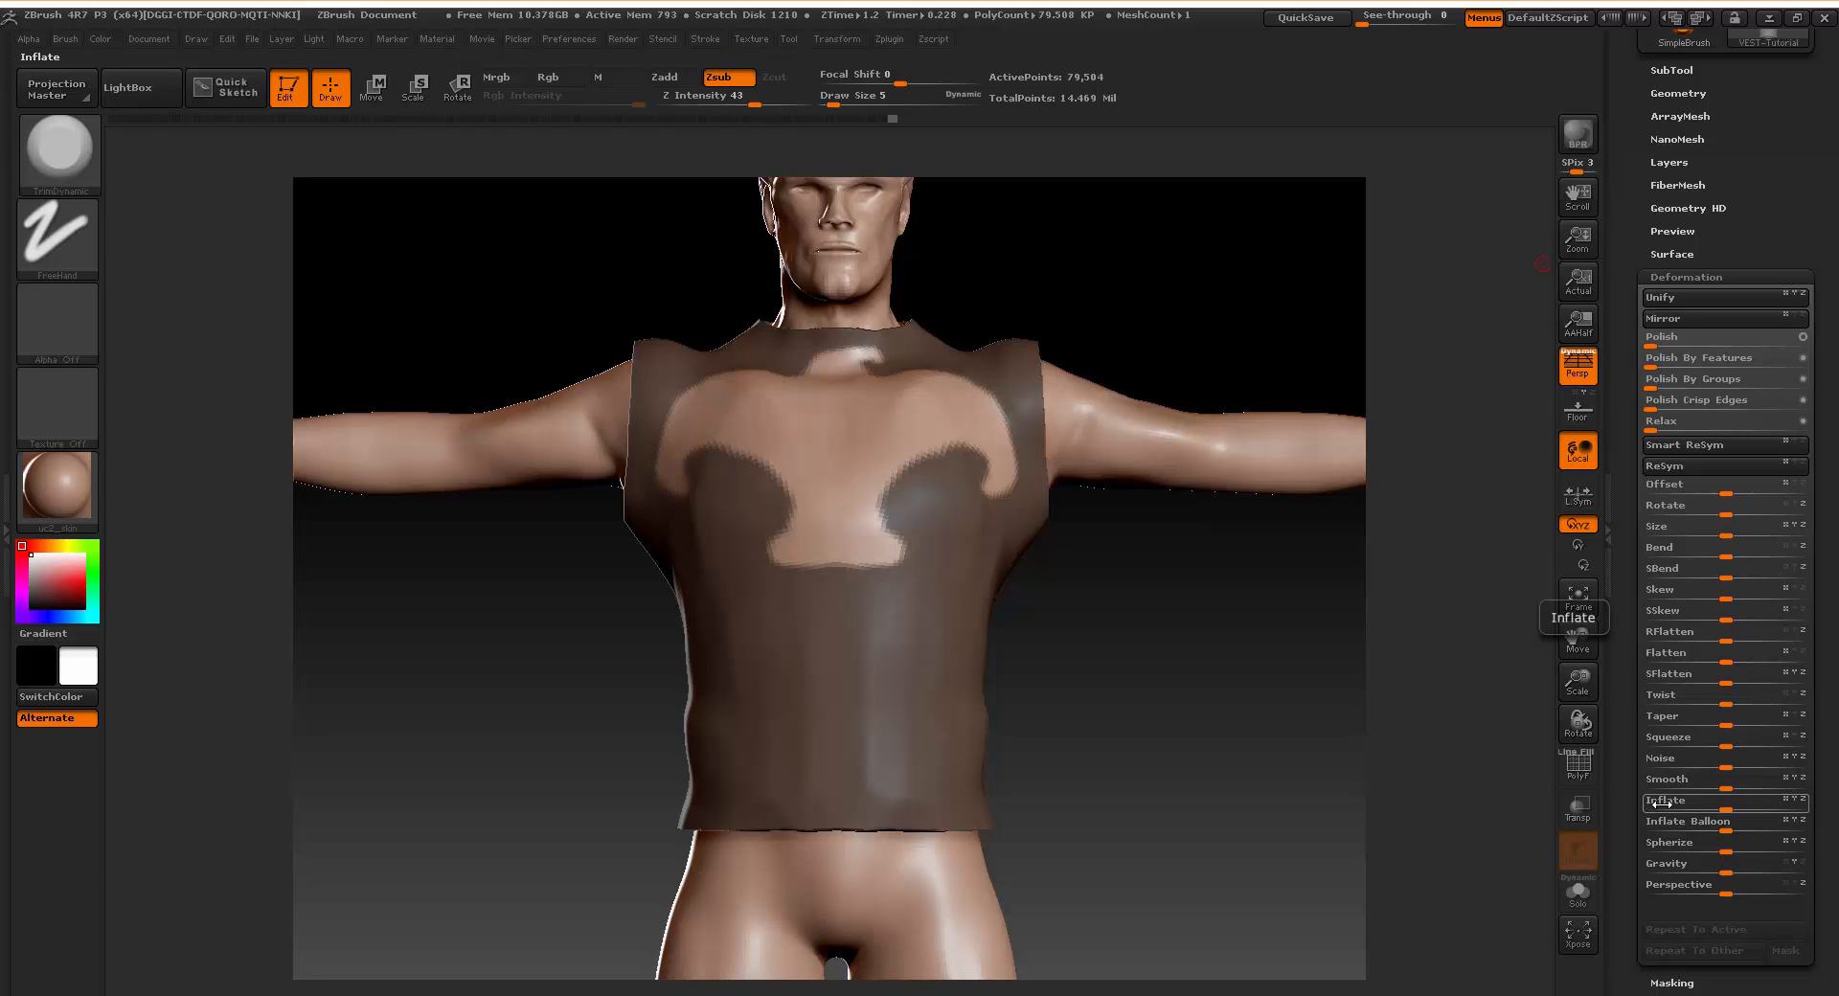
{"action": "left_click_drag", "start_coordinate": [1672, 803], "coordinate": [1741, 795]}
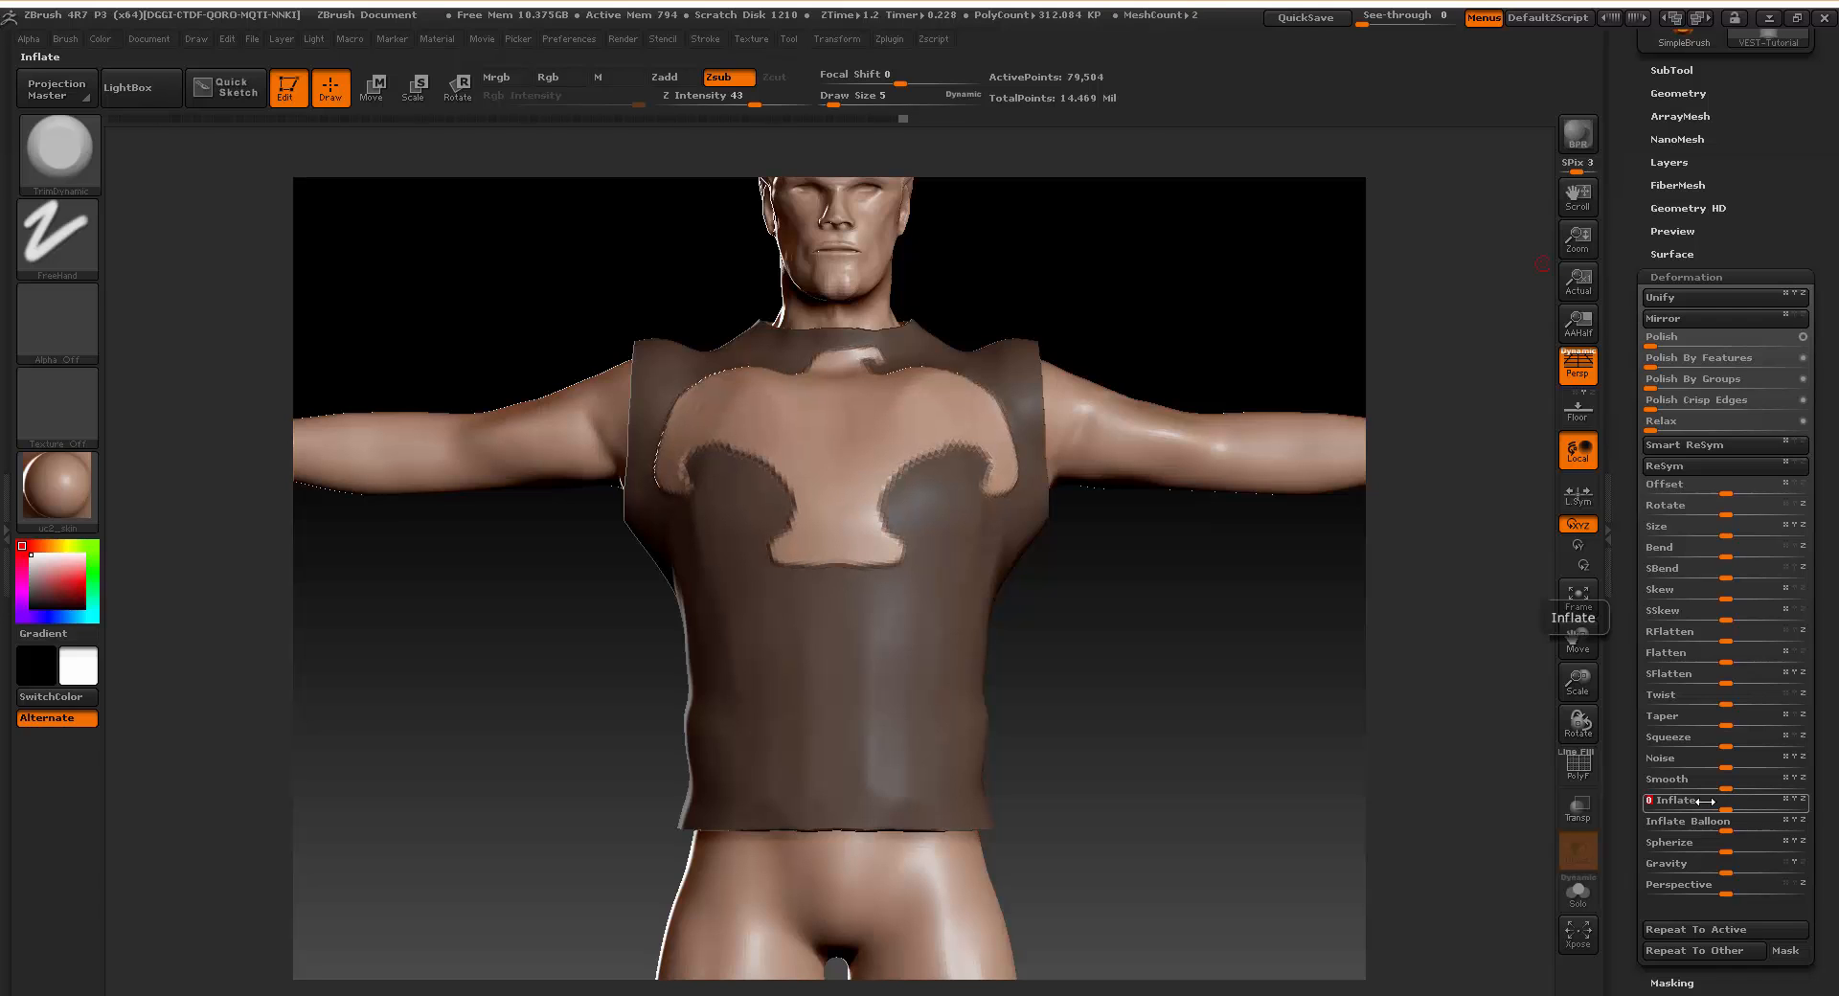
{"action": "left_click_drag", "start_coordinate": [1091, 661], "coordinate": [1411, 472]}
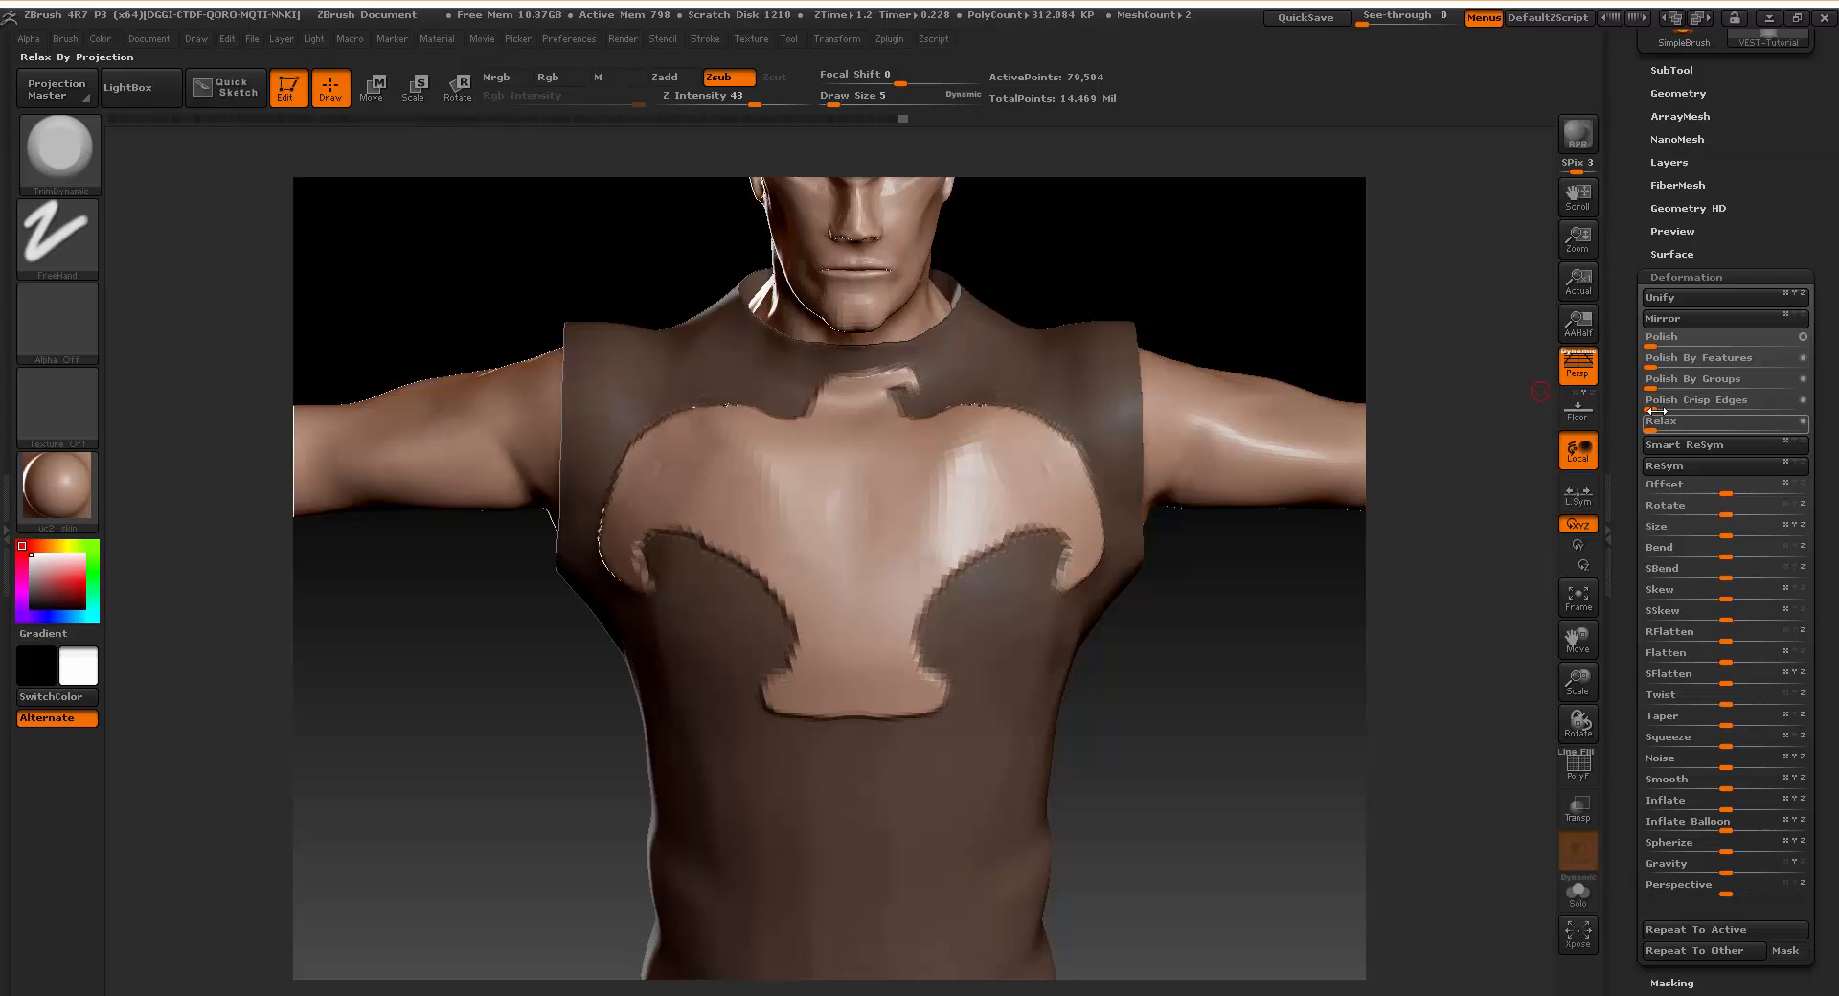
{"action": "left_click_drag", "start_coordinate": [1656, 406], "coordinate": [1671, 406]}
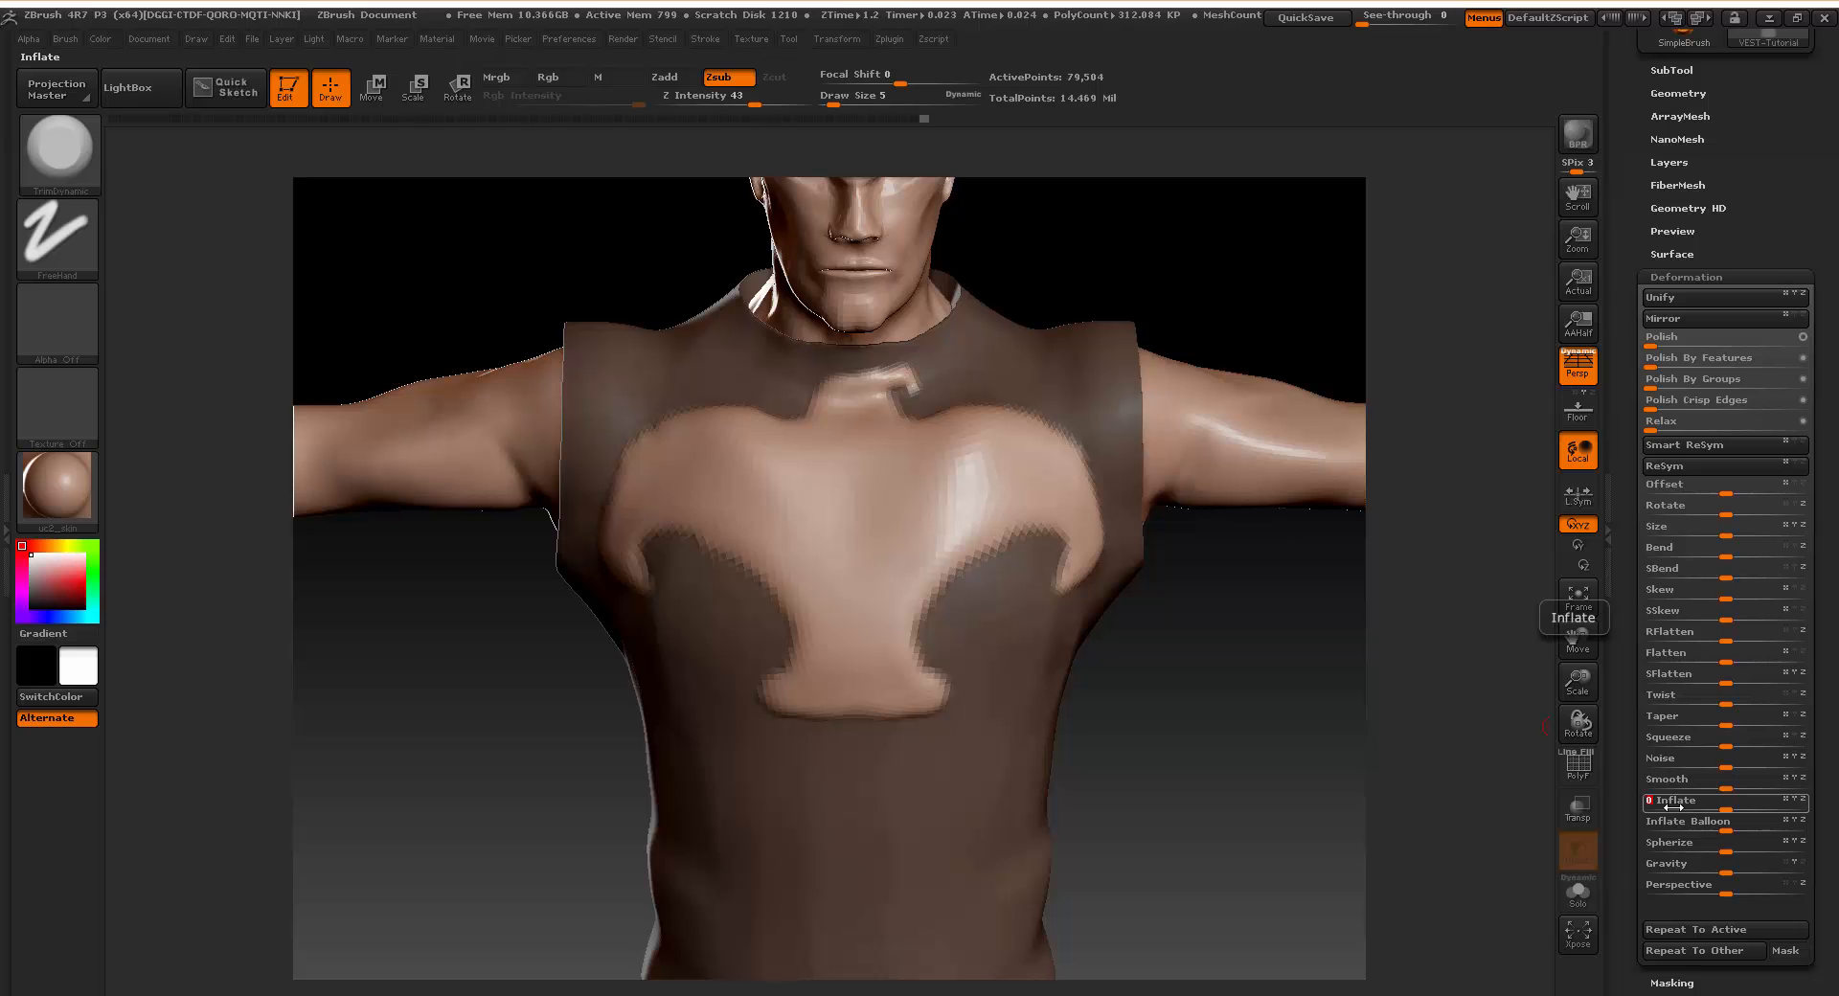
Clear the mask and subdivide the vest mesh once.
{"action": "mouse_move", "coordinate": [1187, 738]}
{"action": "left_mouse_down", "text": "ctrl"}
{"action": "mouse_move", "coordinate": [1220, 741]}
{"action": "mouse_move", "coordinate": [1130, 738]}
{"action": "mouse_move", "coordinate": [1235, 730]}
{"action": "mouse_move", "coordinate": [1132, 765]}
{"action": "mouse_move", "coordinate": [986, 766]}
{"action": "mouse_move", "coordinate": [1148, 783]}
{"action": "mouse_move", "coordinate": [1441, 764]}
{"action": "left_mouse_up", "text": "ctrl"}
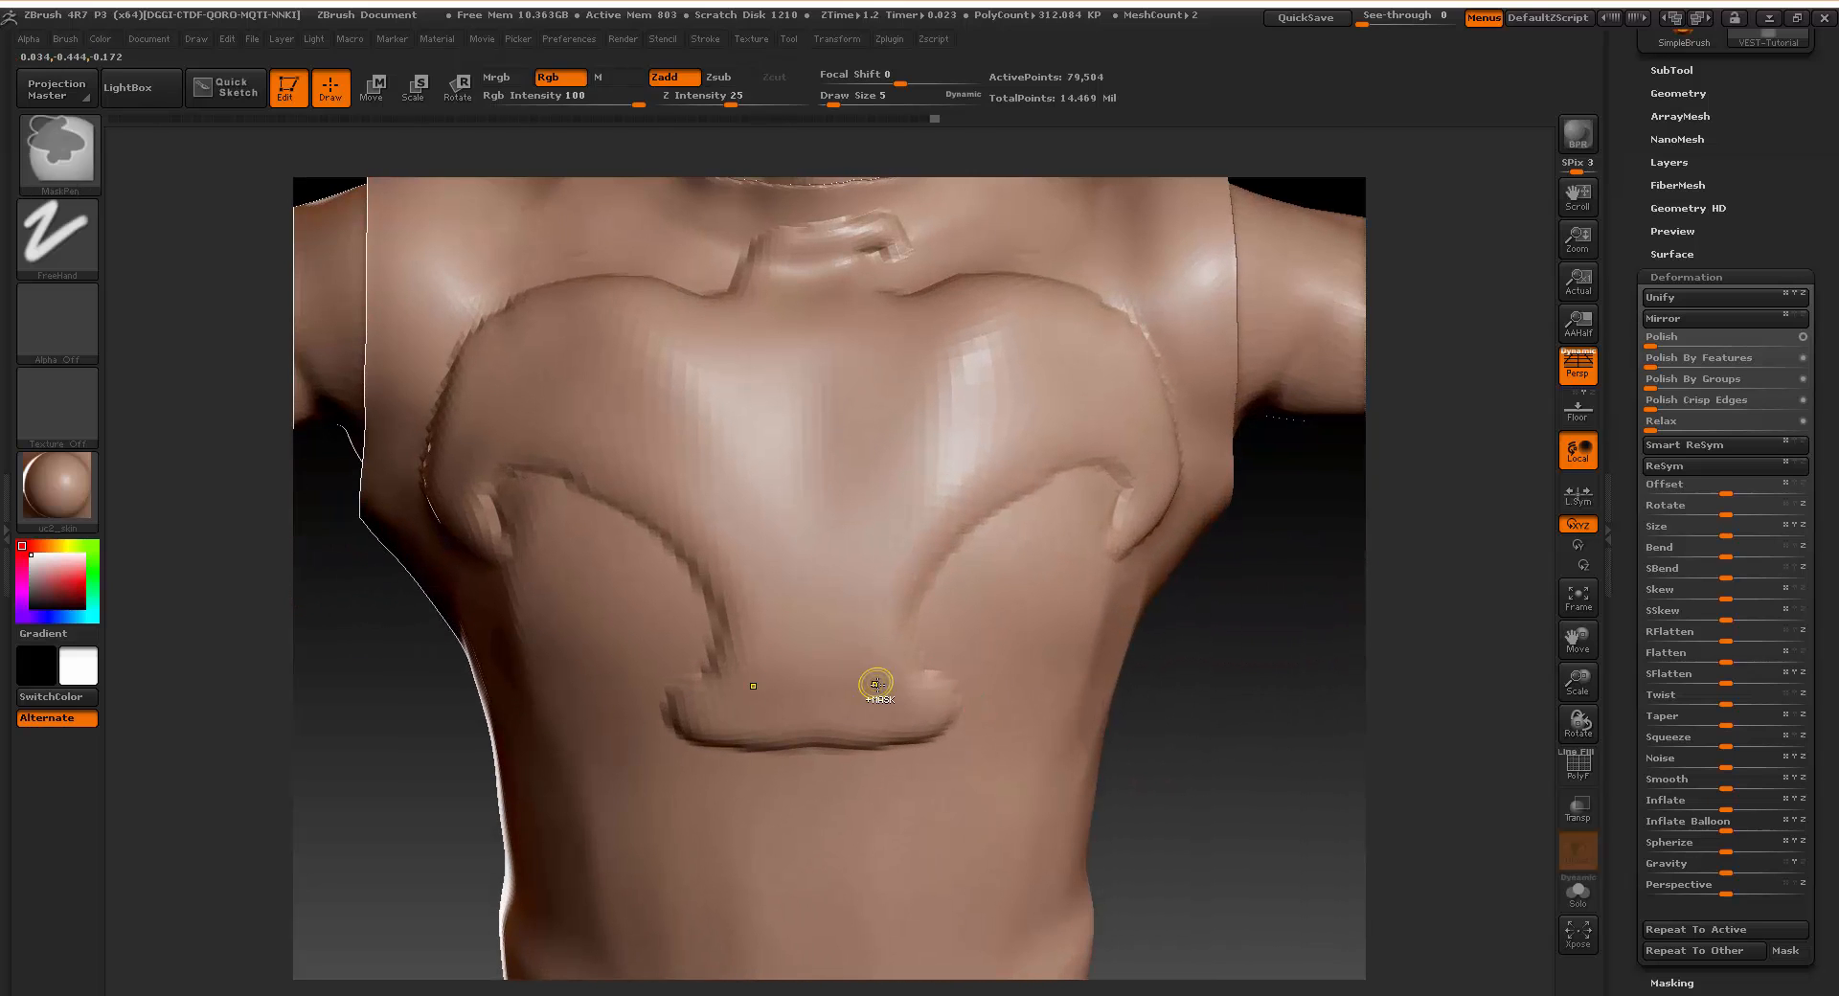
{"action": "key", "text": "ctrl+d"}
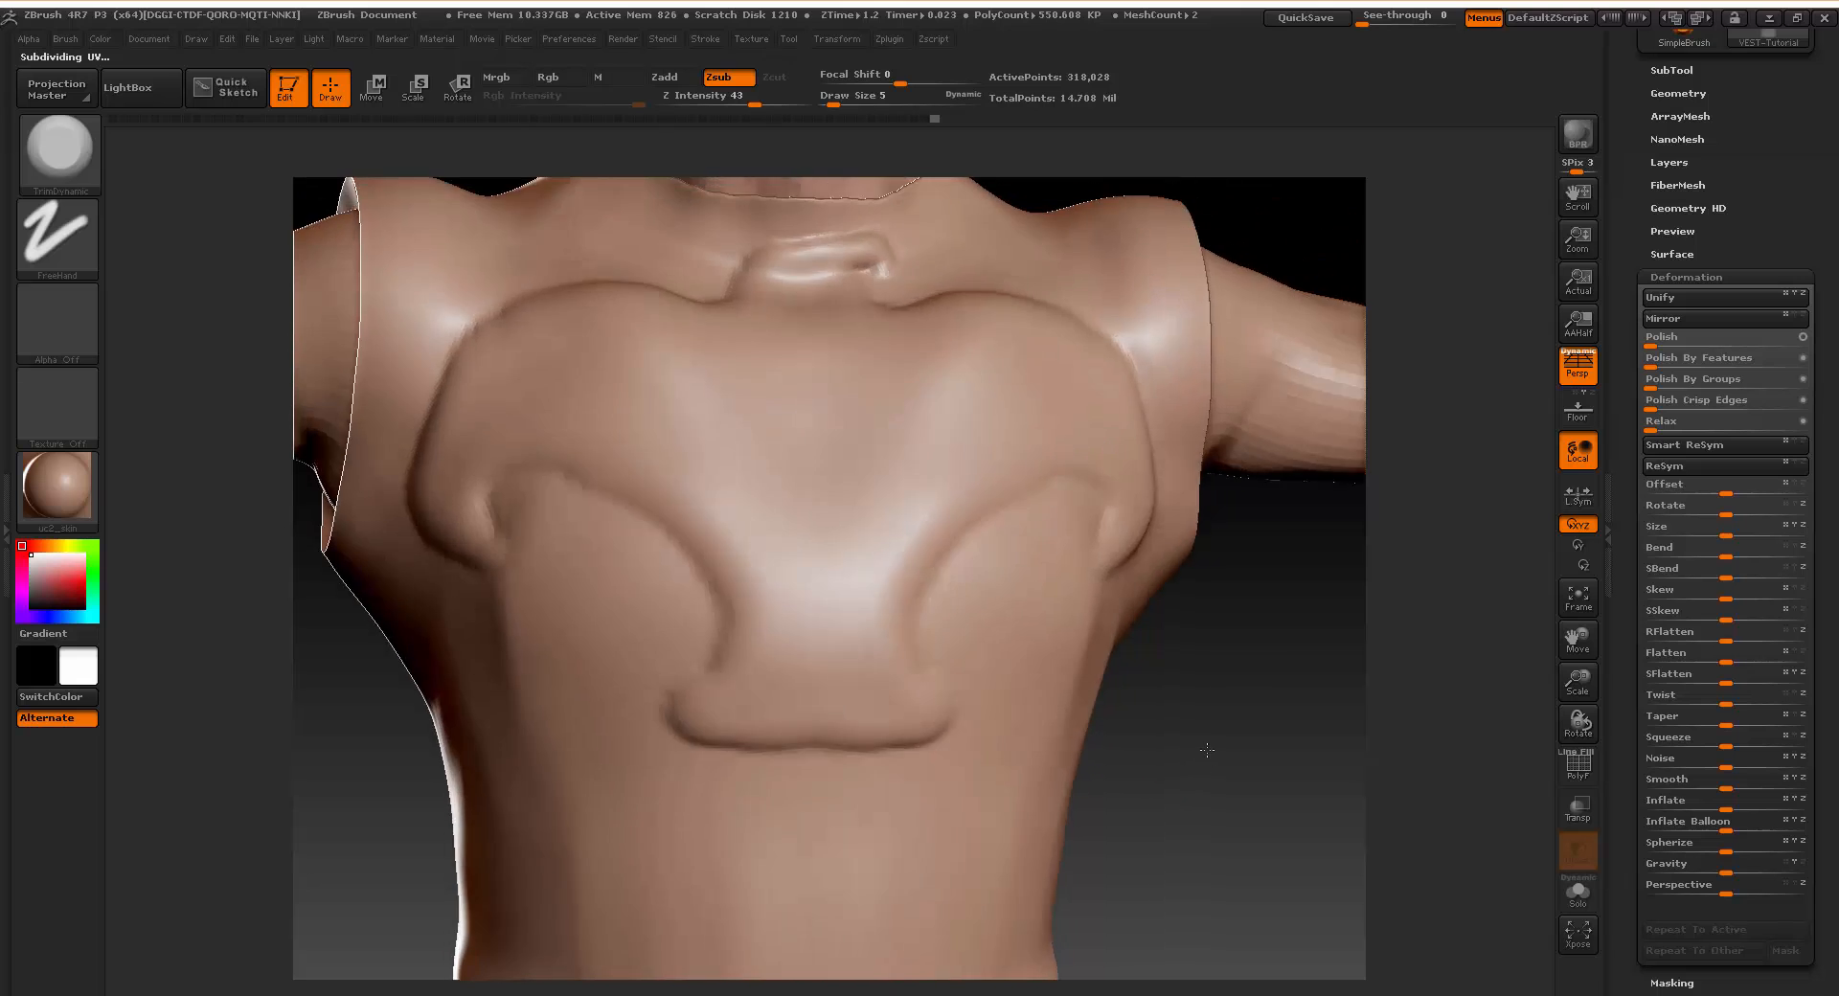
{"action": "mouse_move", "coordinate": [1206, 750]}
{"action": "left_mouse_down"}
{"action": "mouse_move", "coordinate": [1360, 771]}
{"action": "mouse_move", "coordinate": [1210, 788]}
{"action": "mouse_move", "coordinate": [1235, 802]}
{"action": "mouse_move", "coordinate": [1170, 779]}
{"action": "mouse_move", "coordinate": [1186, 777]}
{"action": "mouse_move", "coordinate": [205, 275]}
{"action": "left_mouse_up"}
Select the Pinch brush and tighten the eagle emblem's edges around the tail on the vest.
{"action": "left_click", "coordinate": [32, 170]}
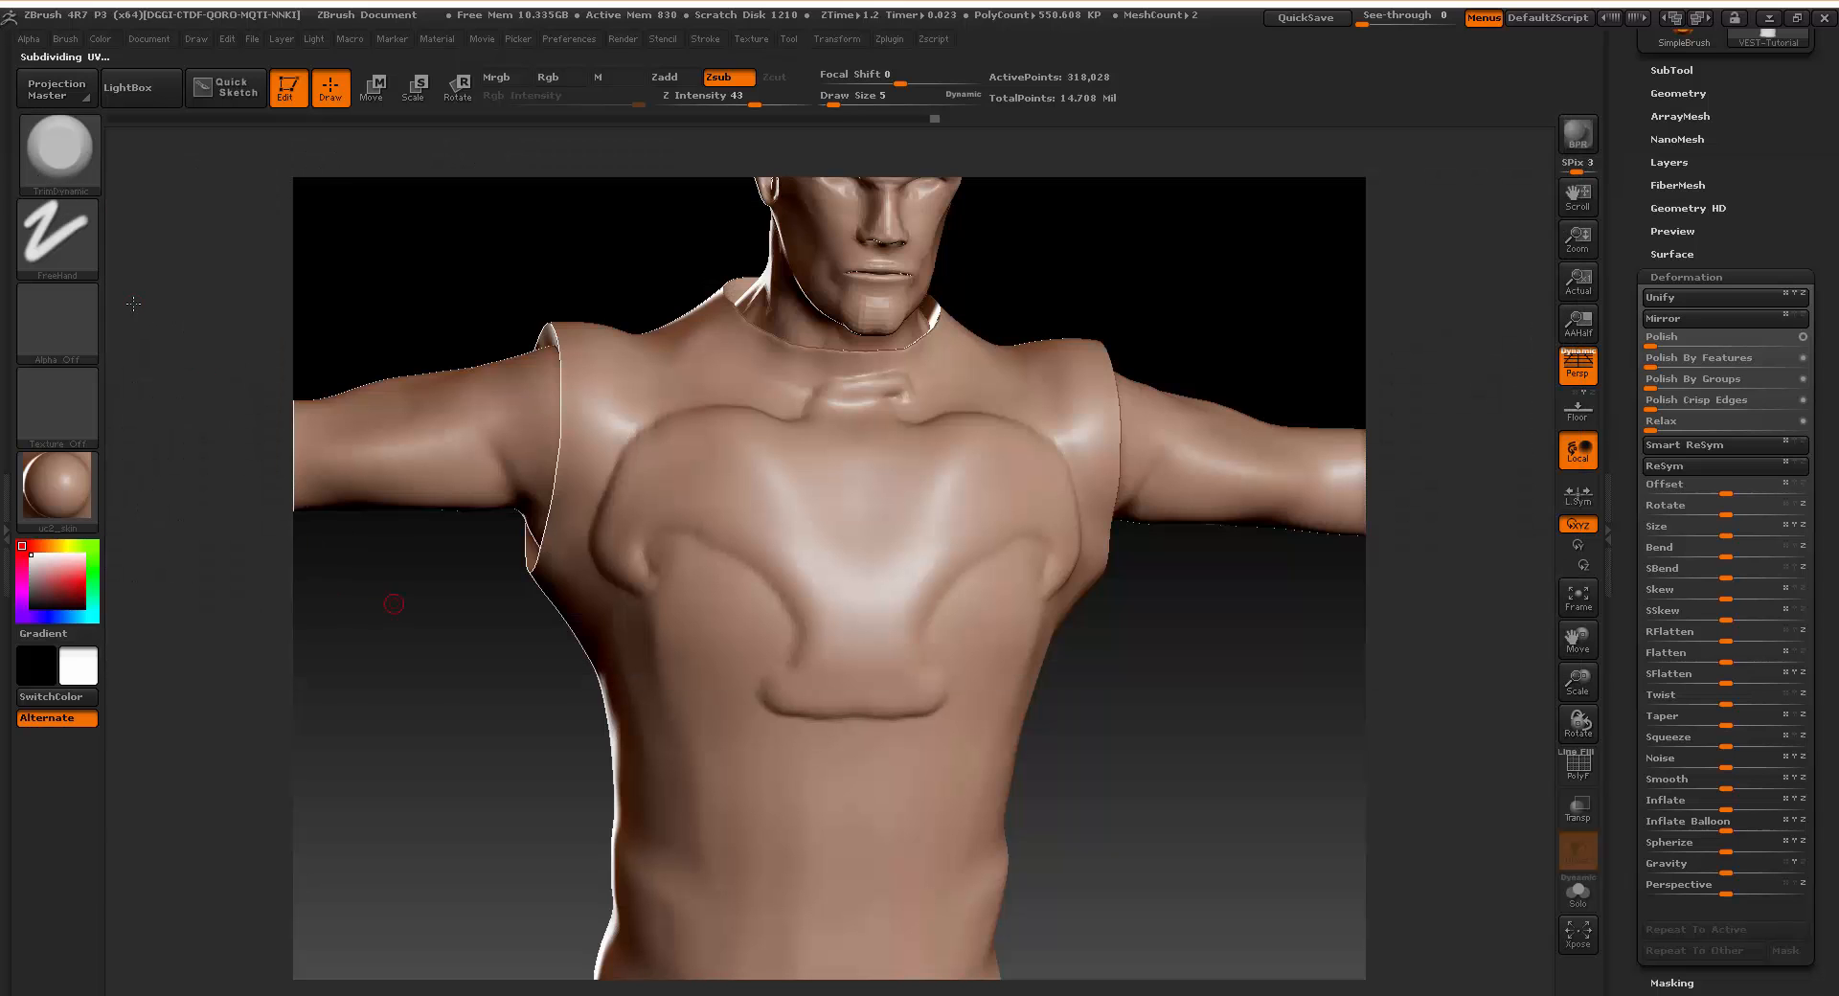
{"action": "left_click", "coordinate": [32, 171]}
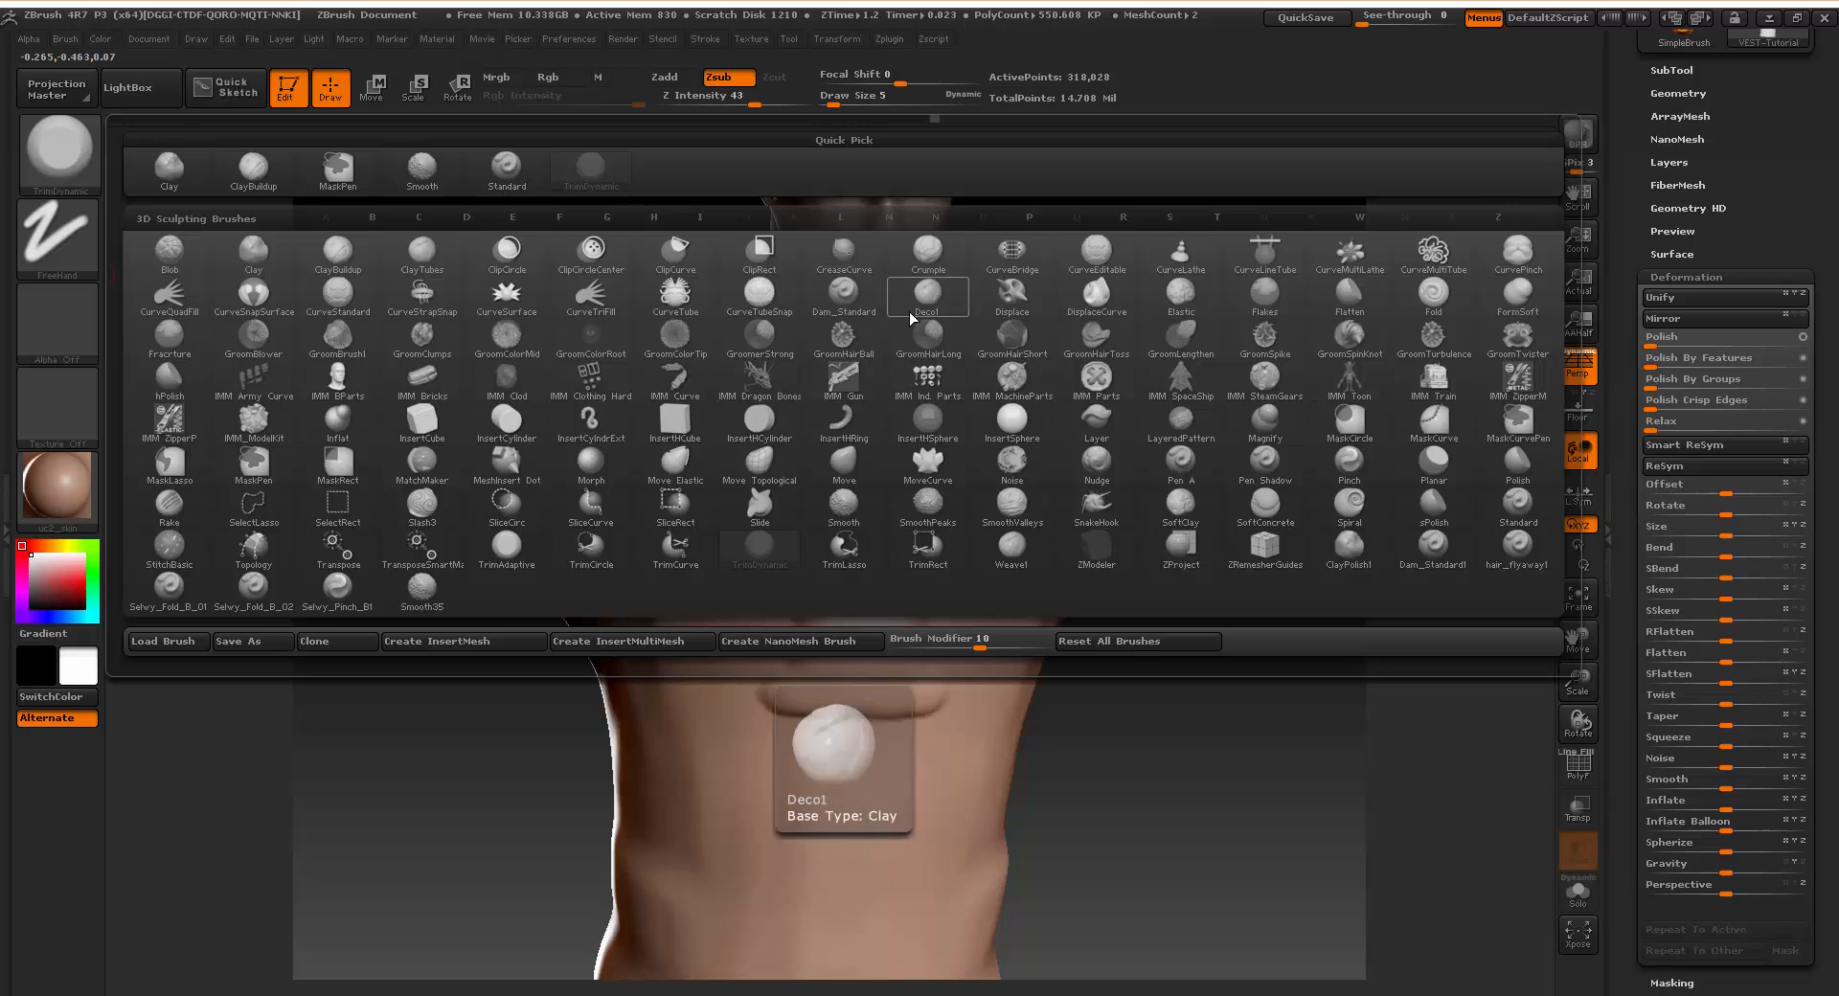
{"action": "key", "text": "p"}
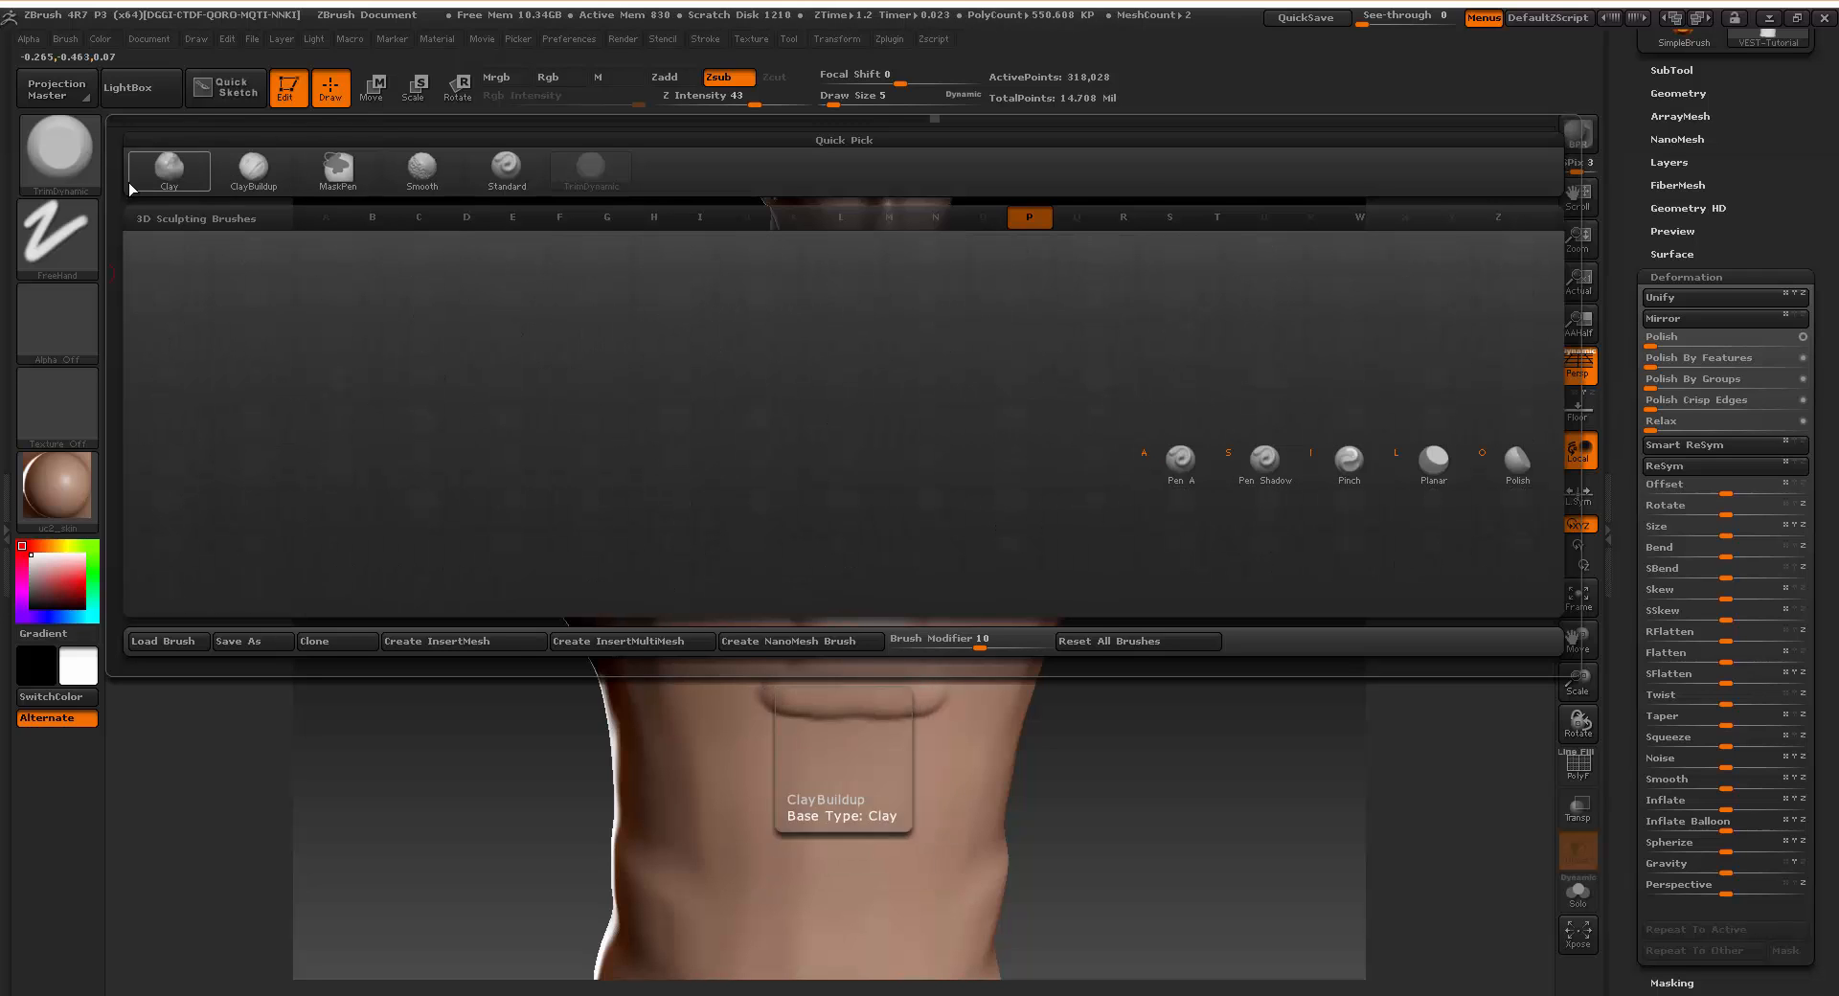
{"action": "left_click", "coordinate": [77, 155]}
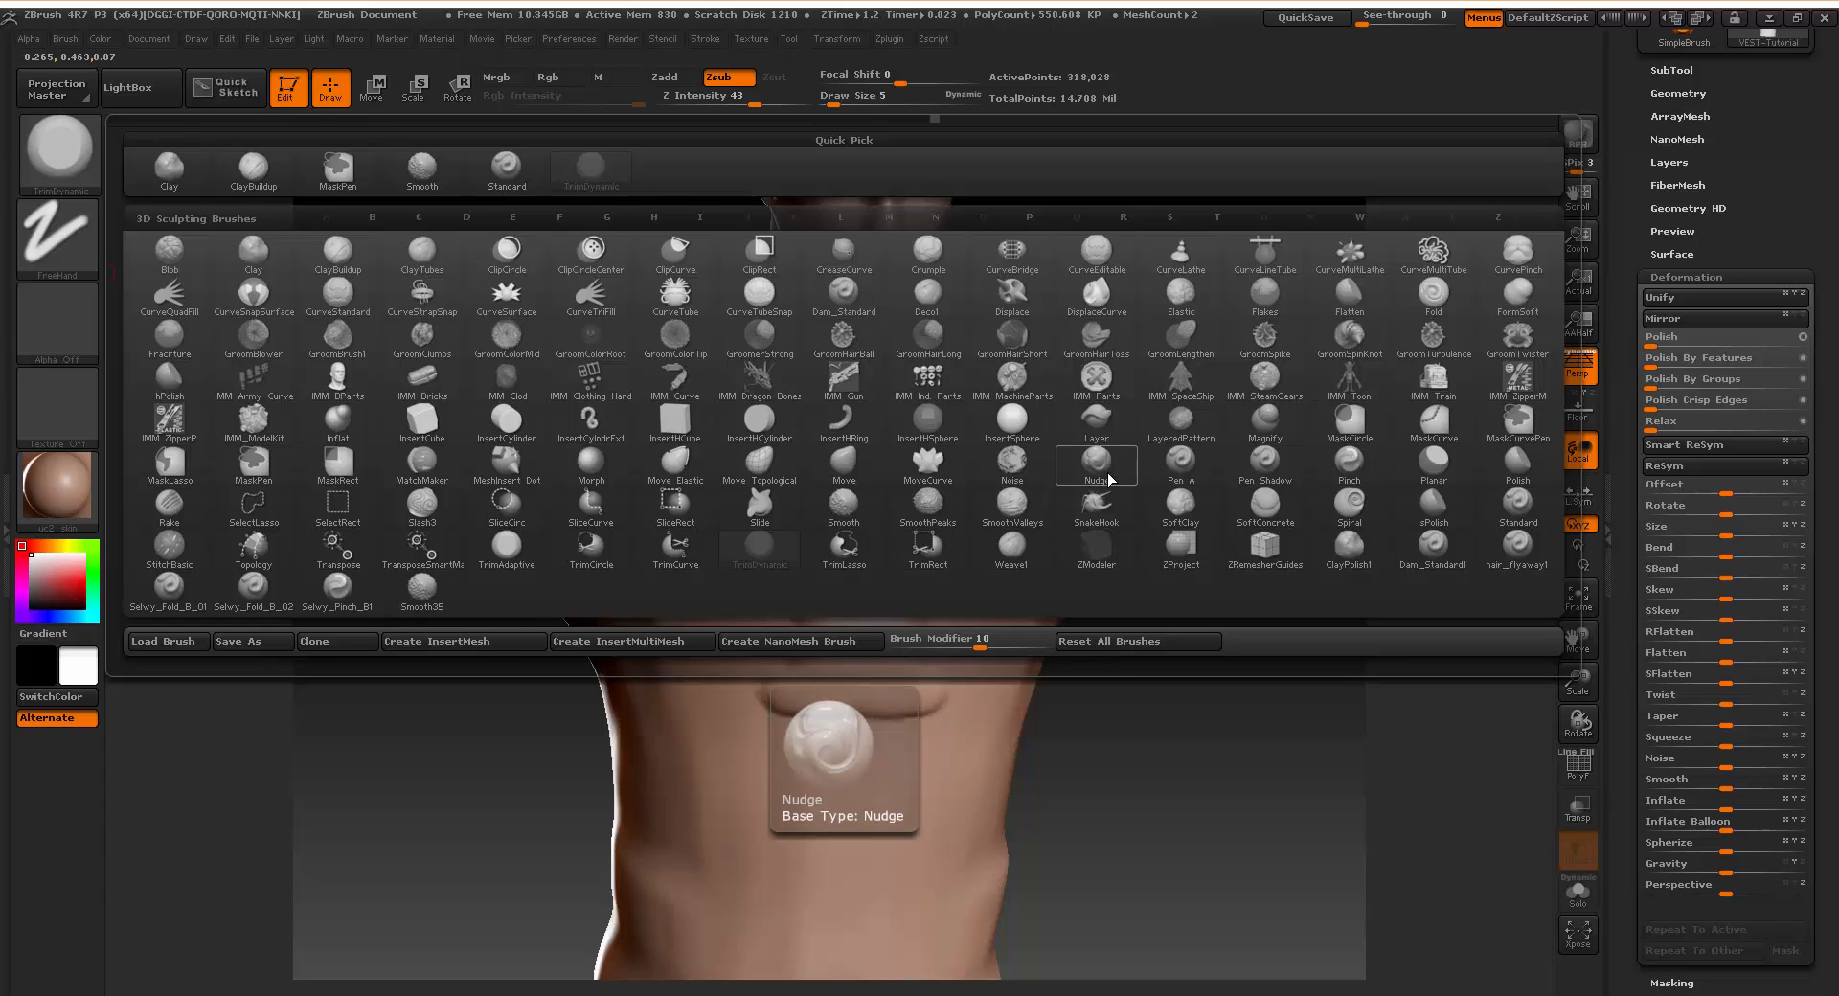
{"action": "key", "text": "p"}
{"action": "left_click", "coordinate": [1337, 464]}
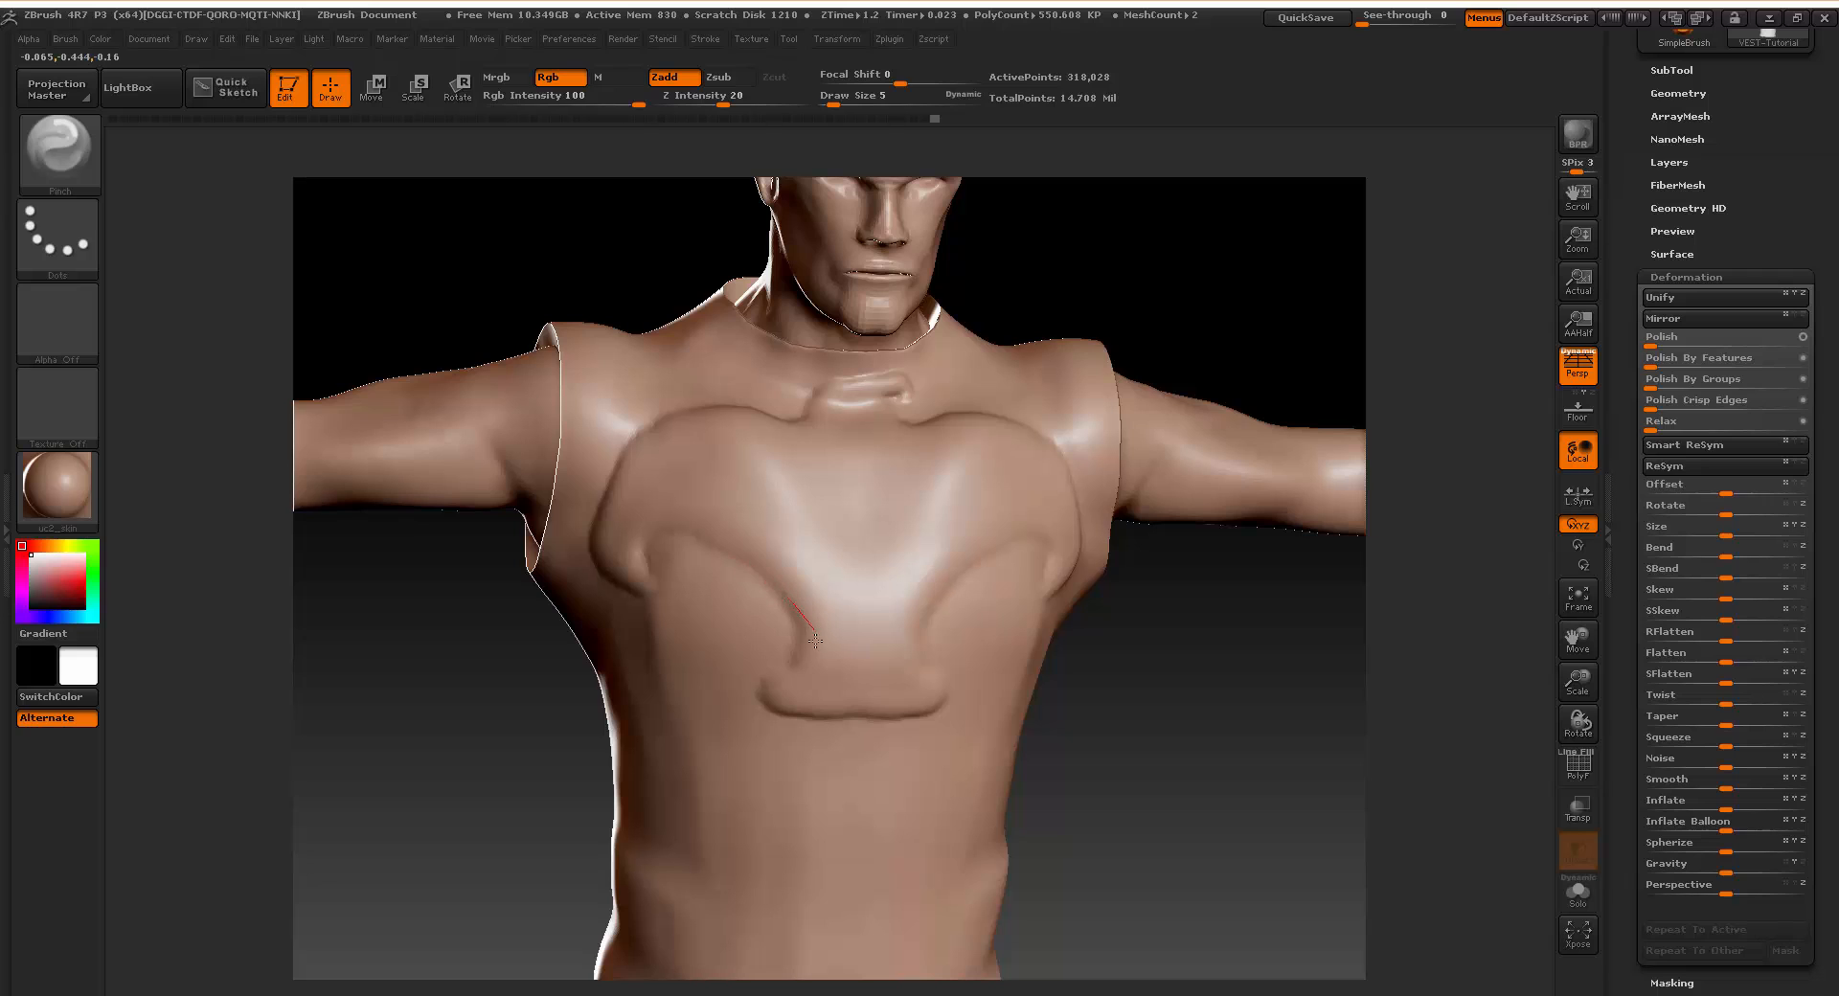
{"action": "mouse_move", "coordinate": [788, 688]}
{"action": "left_mouse_down"}
{"action": "mouse_move", "coordinate": [774, 678]}
{"action": "mouse_move", "coordinate": [789, 667]}
{"action": "left_mouse_up"}
{"action": "mouse_move", "coordinate": [891, 725]}
{"action": "left_mouse_down"}
{"action": "mouse_move", "coordinate": [934, 736]}
{"action": "mouse_move", "coordinate": [914, 716]}
{"action": "left_mouse_up"}
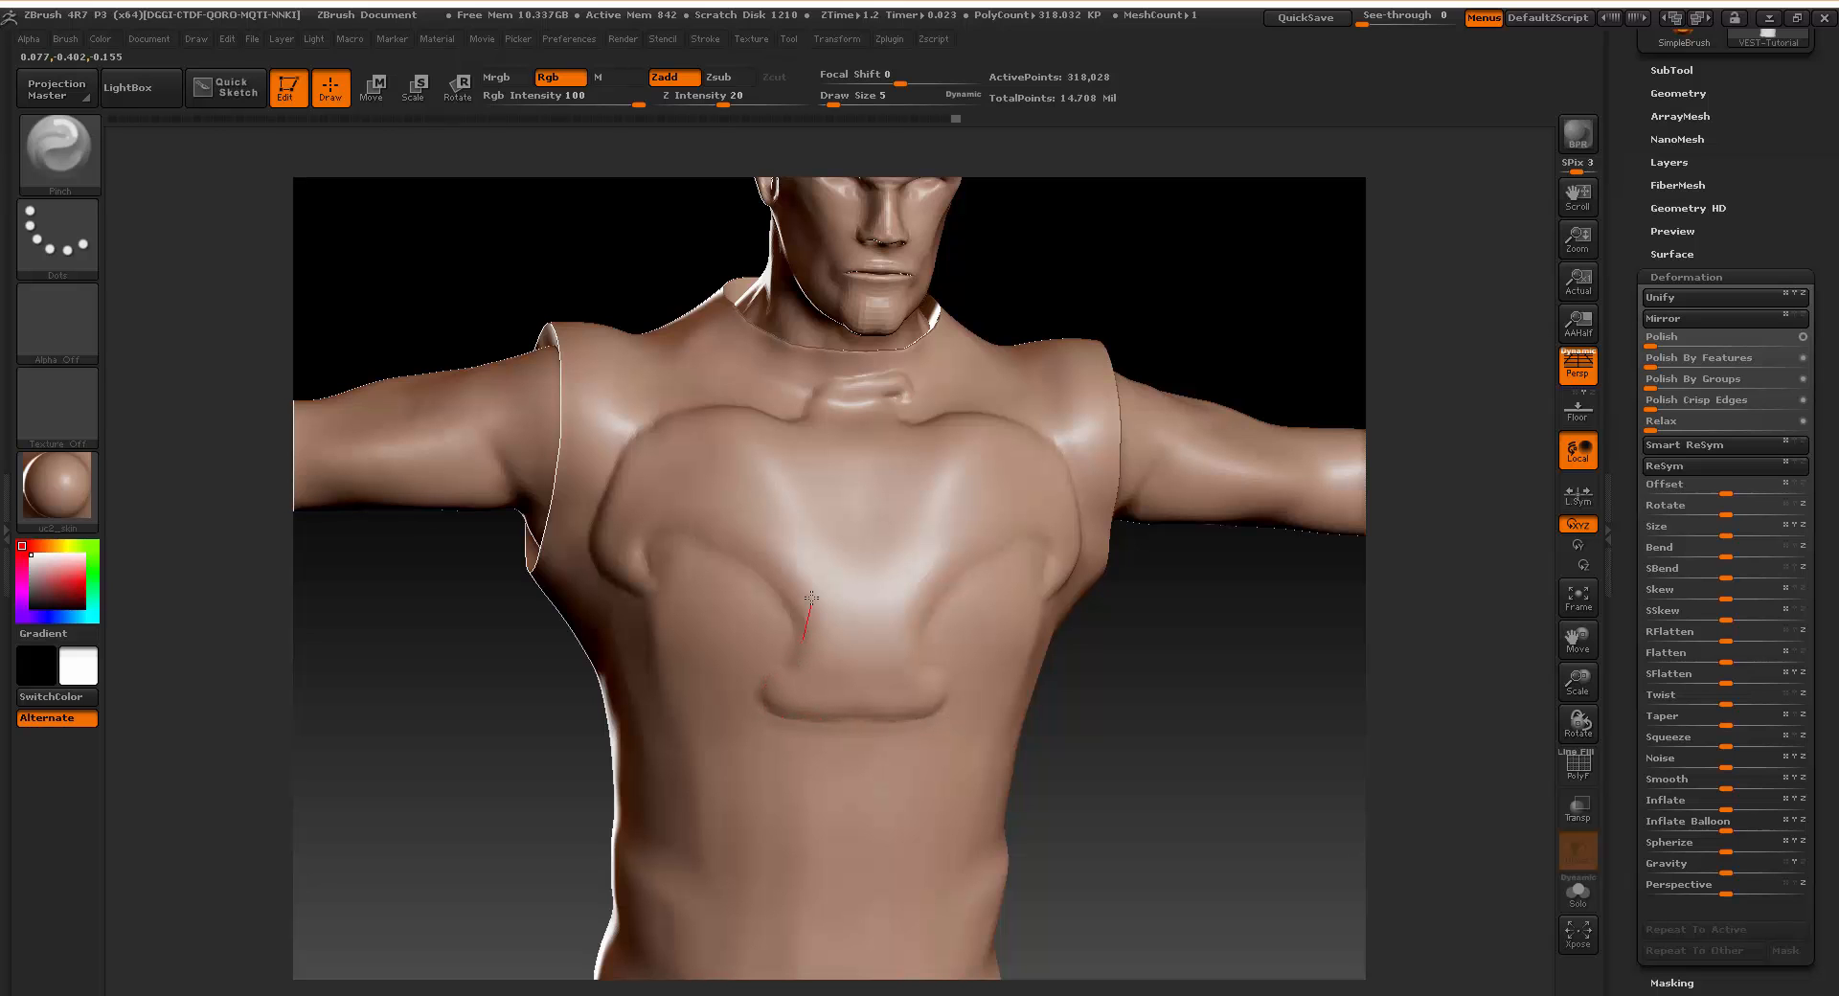
Pinch the edges of the eagle's wing tips and head to sharpen their relief.
{"action": "left_click_drag", "start_coordinate": [1149, 786], "coordinate": [1261, 804]}
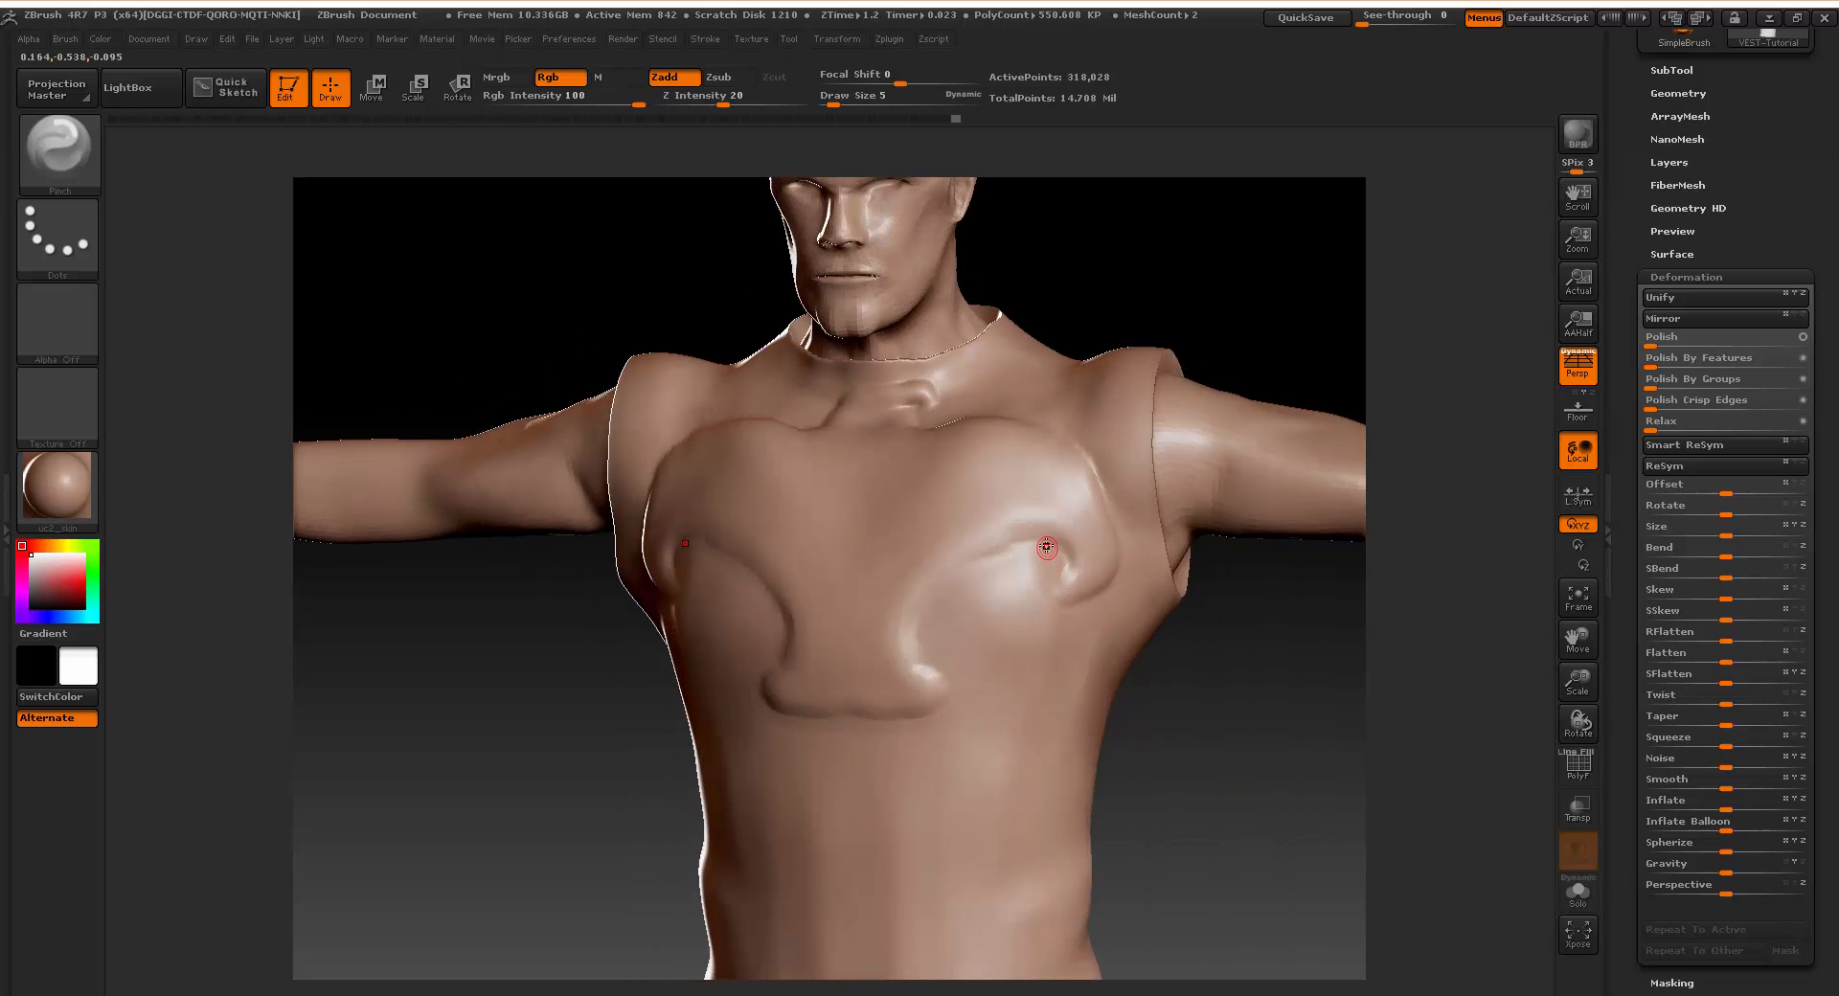
{"action": "left_click_drag", "start_coordinate": [1046, 547], "coordinate": [1070, 561]}
{"action": "left_click_drag", "start_coordinate": [947, 383], "coordinate": [928, 360]}
{"action": "left_click_drag", "start_coordinate": [937, 377], "coordinate": [852, 391]}
{"action": "left_click_drag", "start_coordinate": [1042, 547], "coordinate": [1044, 555]}
{"action": "left_click_drag", "start_coordinate": [1220, 742], "coordinate": [1217, 785]}
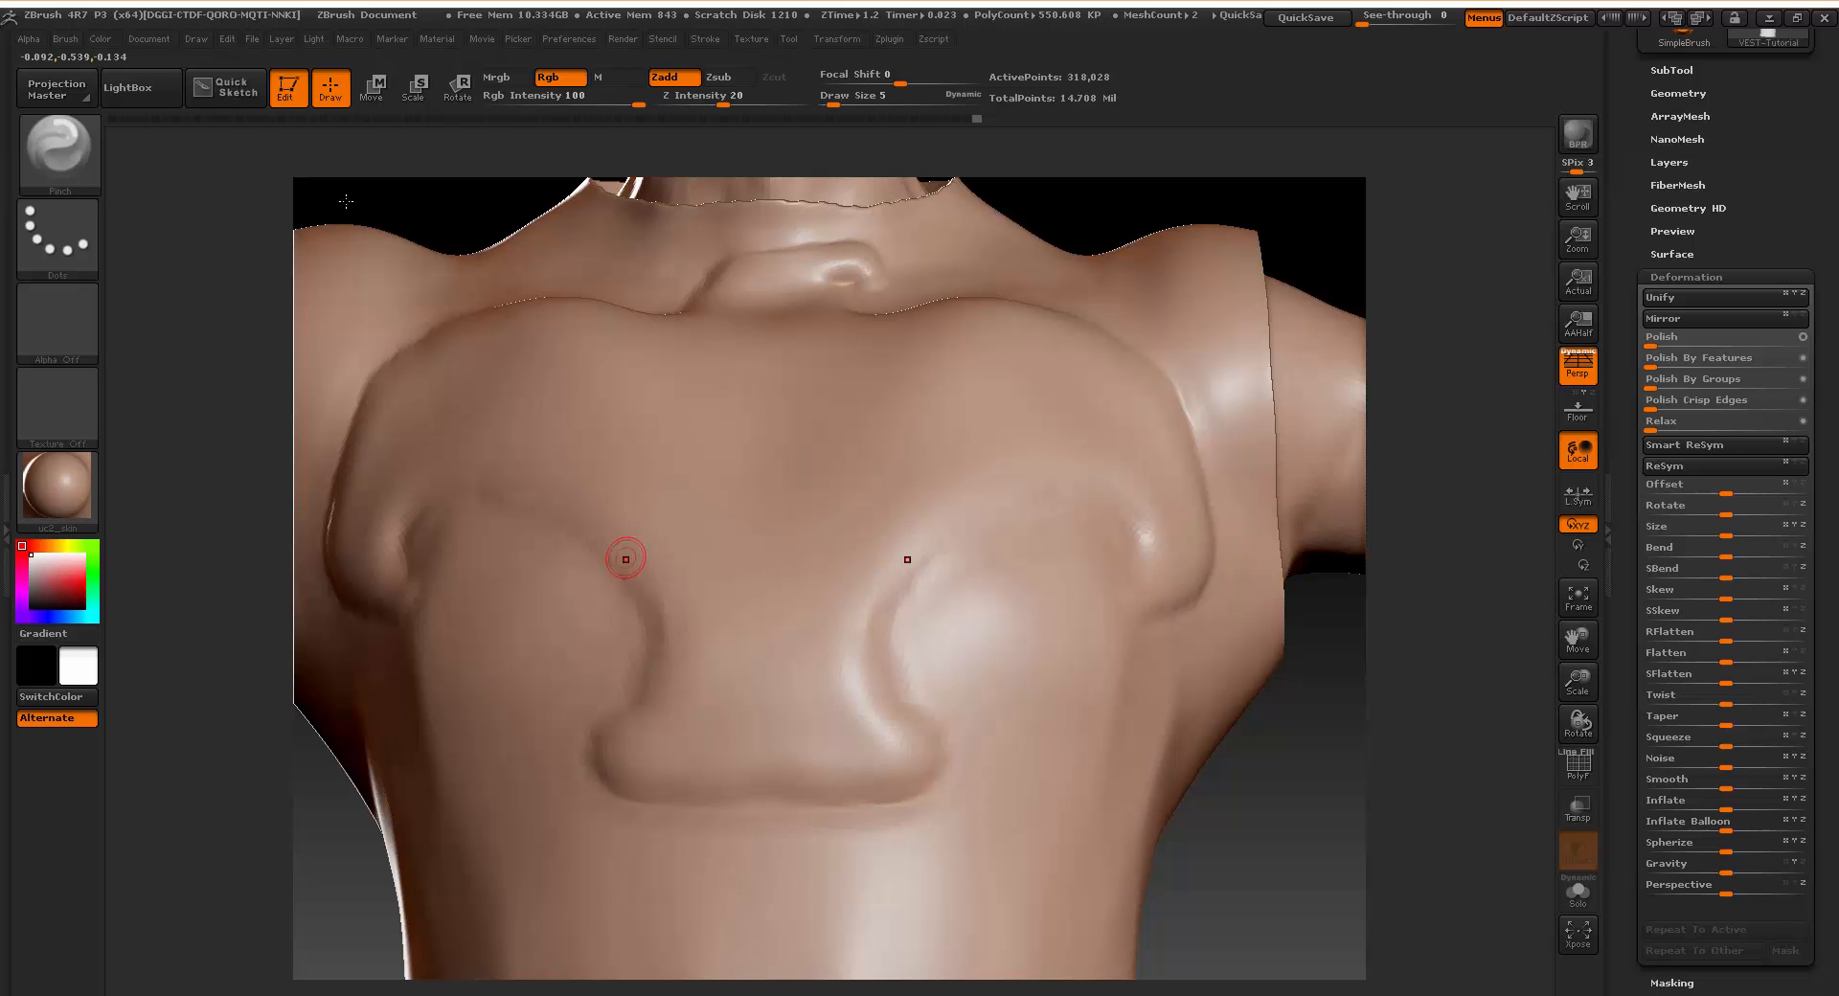
Switch to the Standard brush and mask a line from the tail corners along the wing undersides and around the wing tips.
{"action": "left_click", "coordinate": [83, 164]}
{"action": "left_click", "coordinate": [583, 186]}
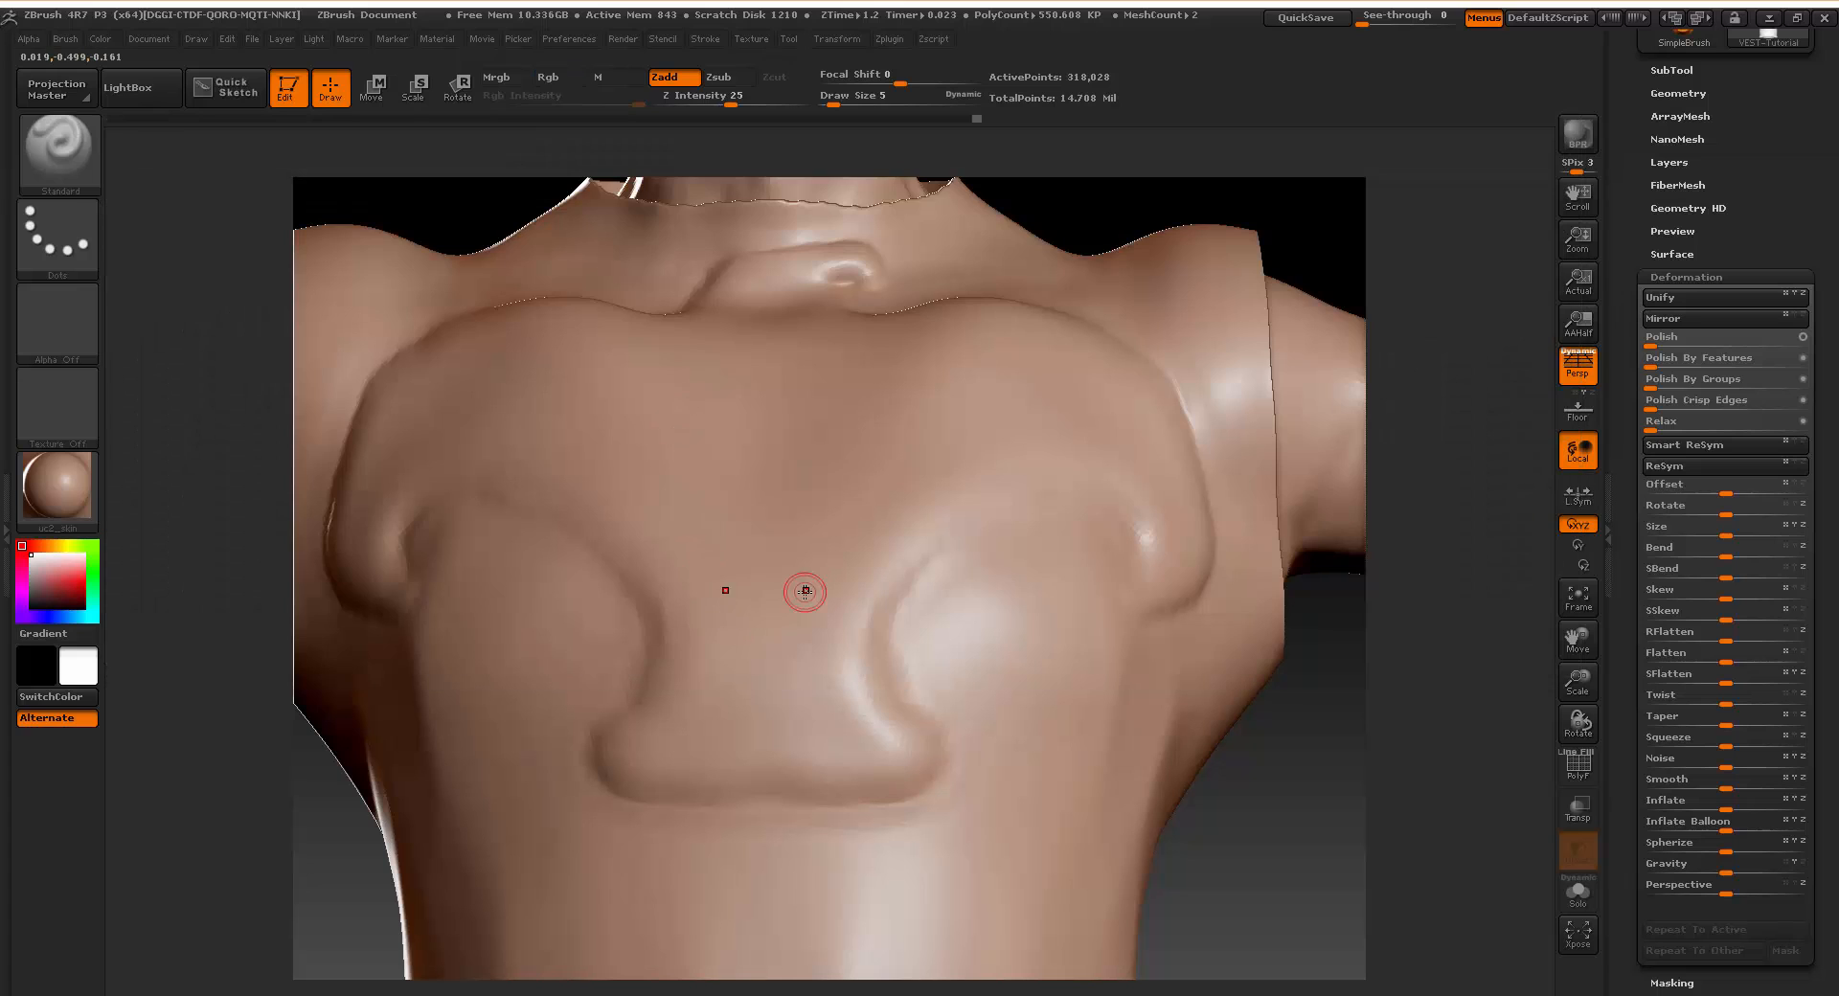
{"action": "mouse_move", "coordinate": [1244, 783]}
{"action": "left_mouse_down"}
{"action": "mouse_move", "coordinate": [1263, 828]}
{"action": "mouse_move", "coordinate": [1063, 801]}
{"action": "left_mouse_up"}
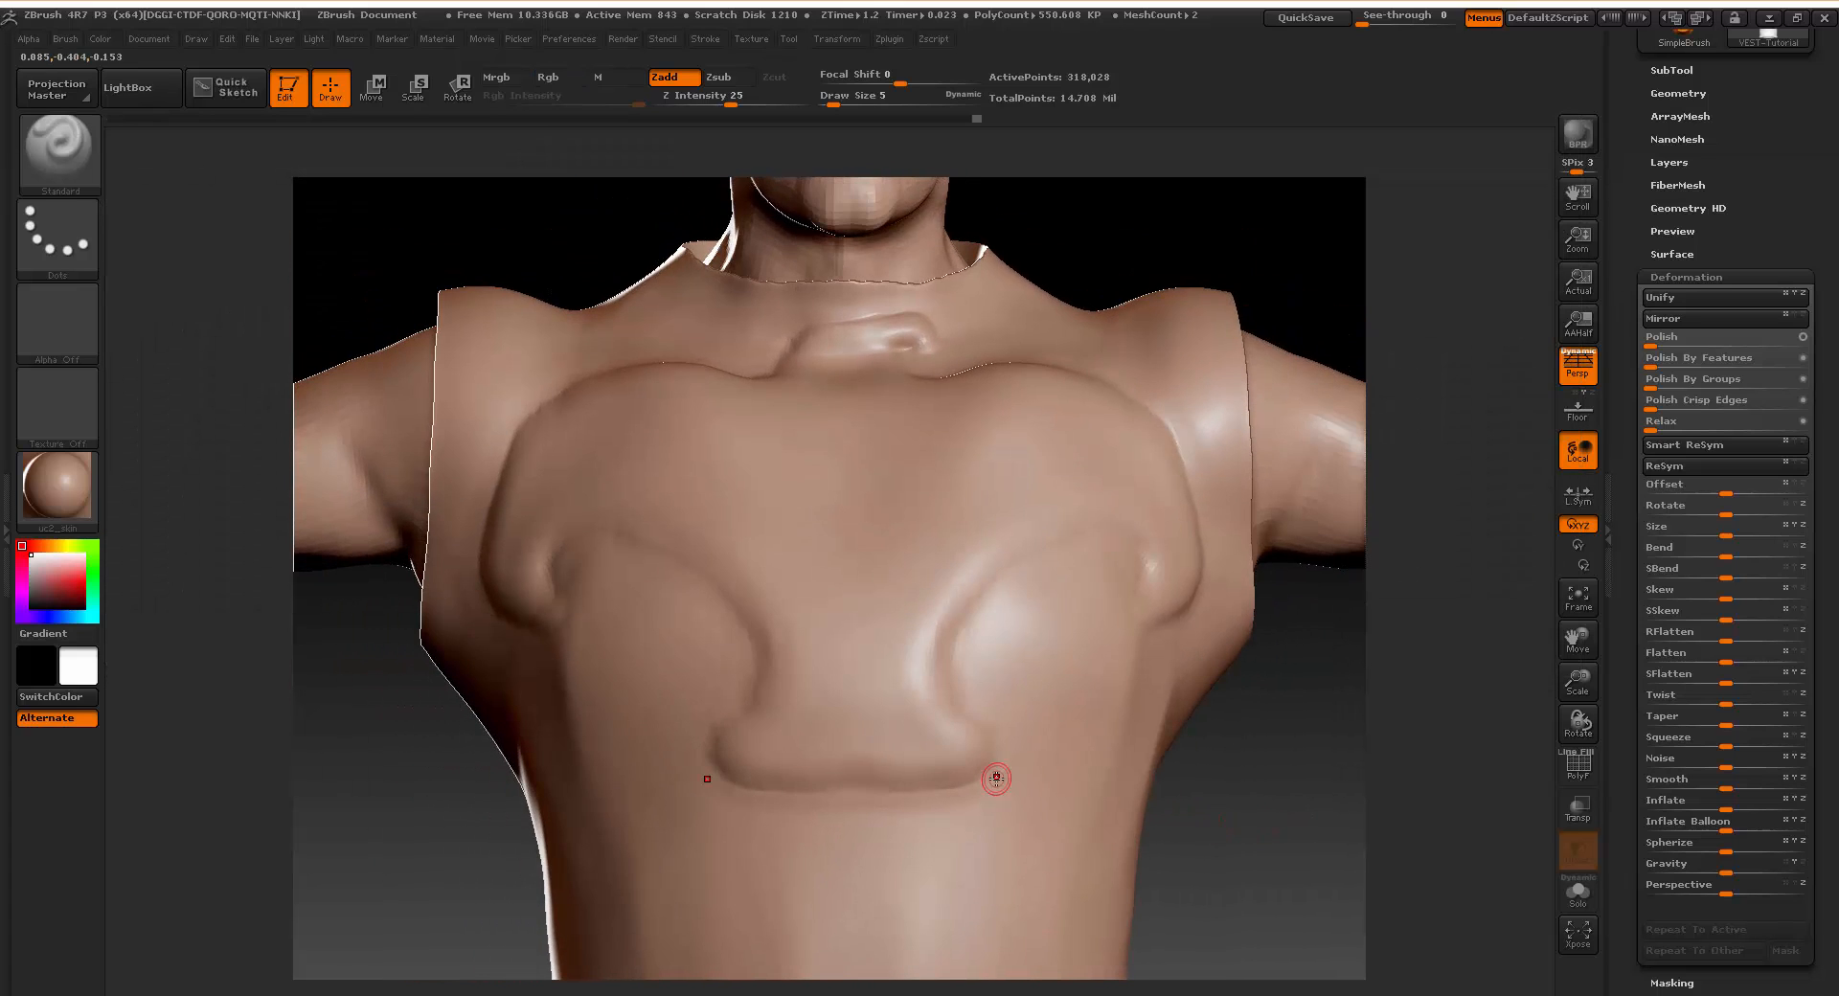
{"action": "key", "text": "ctrl"}
{"action": "mouse_move", "coordinate": [743, 769]}
{"action": "left_mouse_down", "text": "ctrl"}
{"action": "mouse_move", "coordinate": [720, 757]}
{"action": "mouse_move", "coordinate": [769, 686]}
{"action": "mouse_move", "coordinate": [730, 580]}
{"action": "mouse_move", "coordinate": [667, 540]}
{"action": "mouse_move", "coordinate": [561, 531]}
{"action": "mouse_move", "coordinate": [544, 618]}
{"action": "mouse_move", "coordinate": [525, 625]}
{"action": "mouse_move", "coordinate": [493, 553]}
{"action": "mouse_move", "coordinate": [504, 499]}
{"action": "left_mouse_up", "text": "ctrl"}
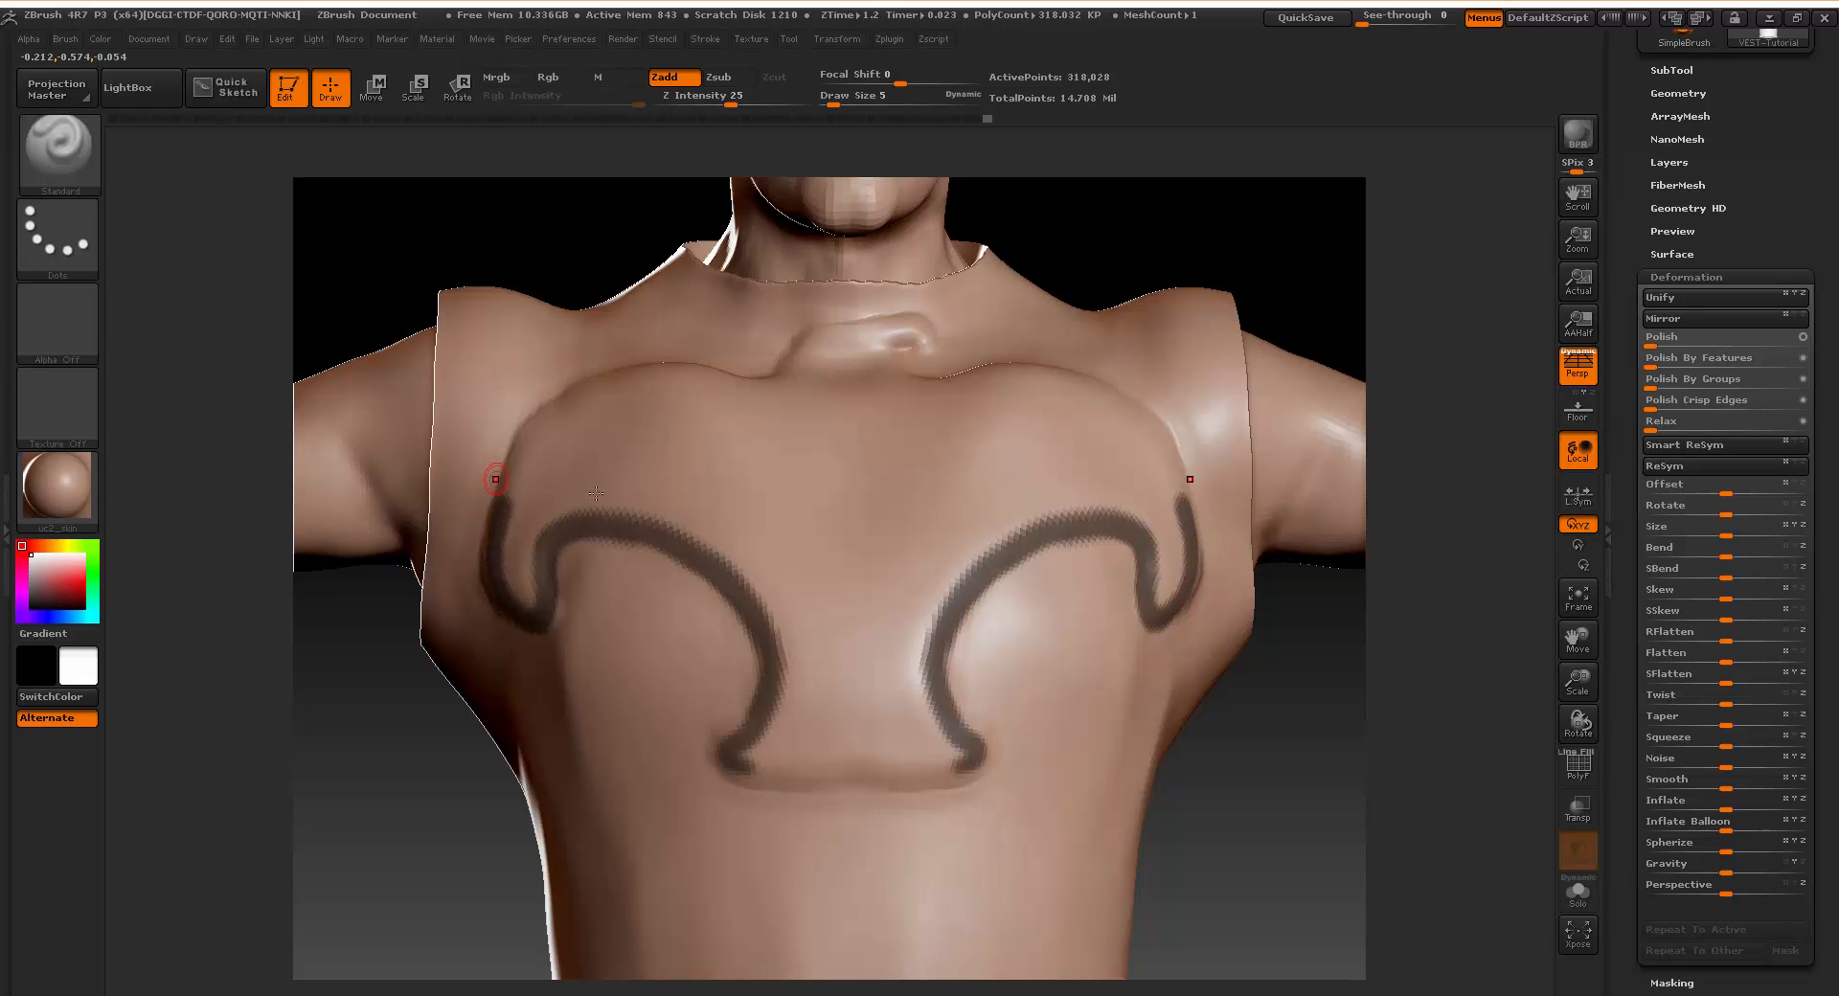
{"action": "left_click_drag", "start_coordinate": [1239, 866], "coordinate": [1282, 872]}
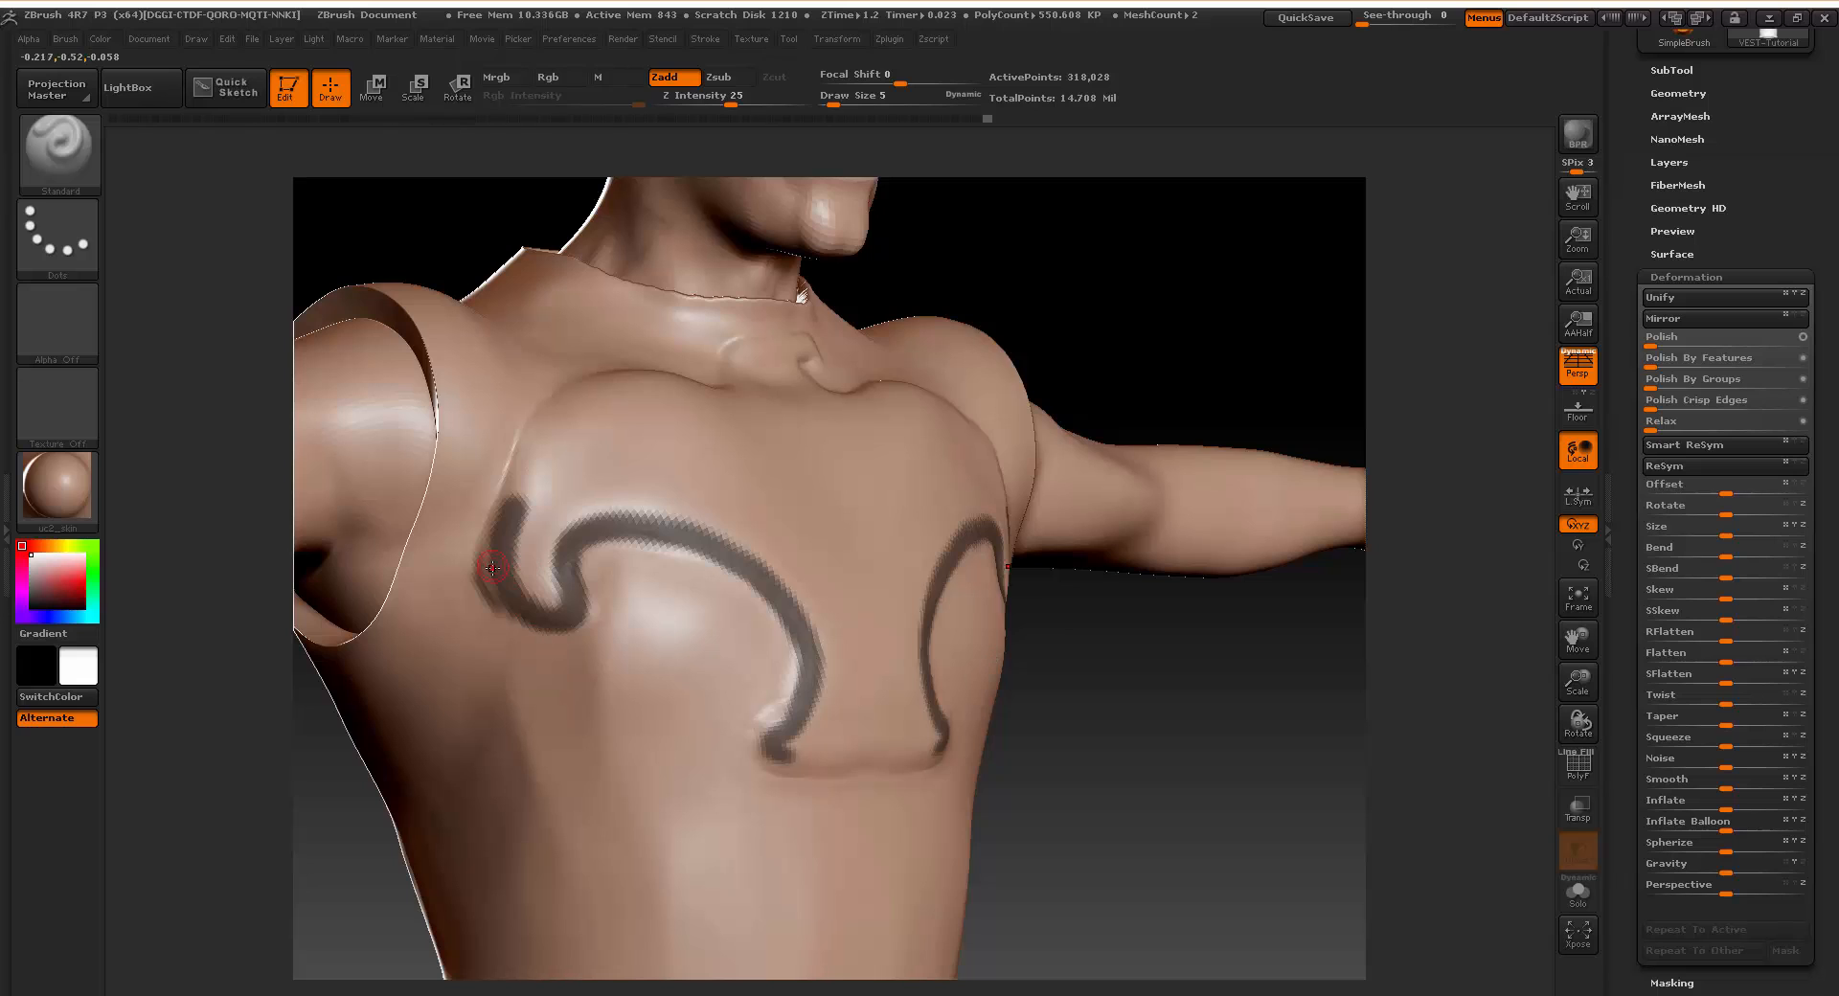
{"action": "left_click", "coordinate": [490, 601], "text": "alt"}
{"action": "left_click", "coordinate": [498, 591], "text": "alt"}
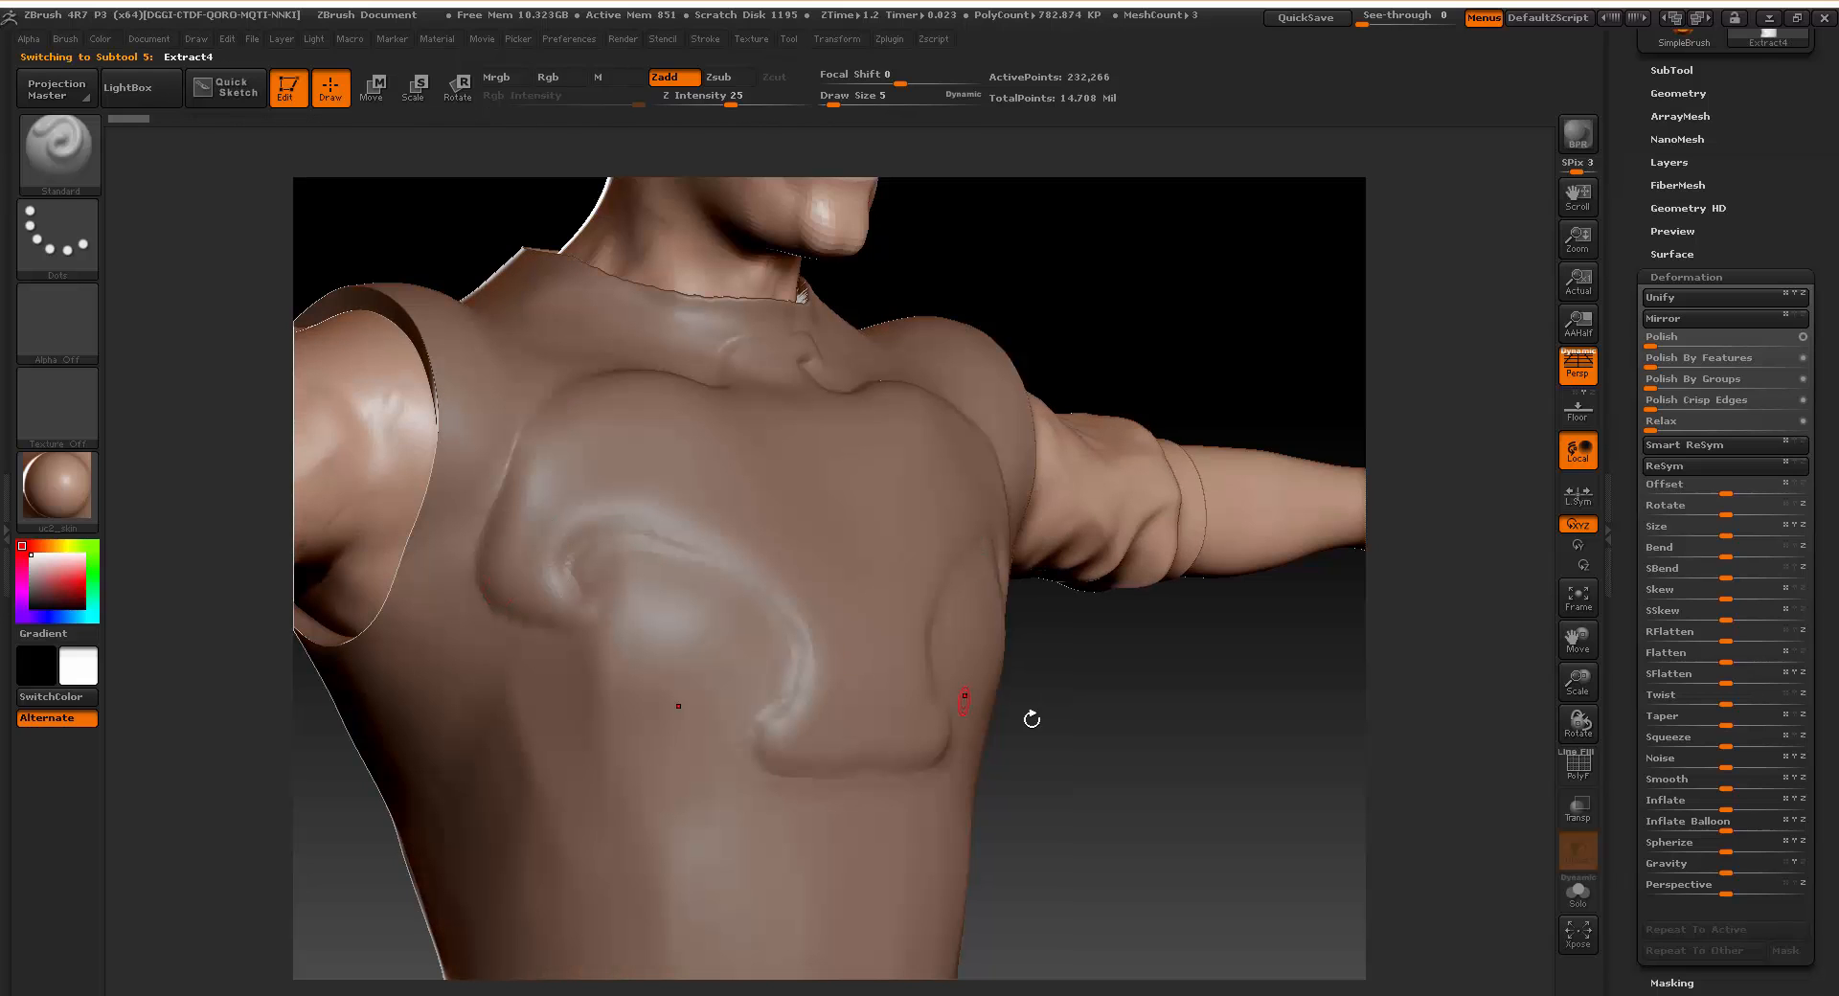
{"action": "left_click_drag", "start_coordinate": [1036, 721], "coordinate": [1083, 739], "text": "ctrl"}
{"action": "key", "text": "ctrl+z"}
{"action": "left_click", "coordinate": [1680, 73]}
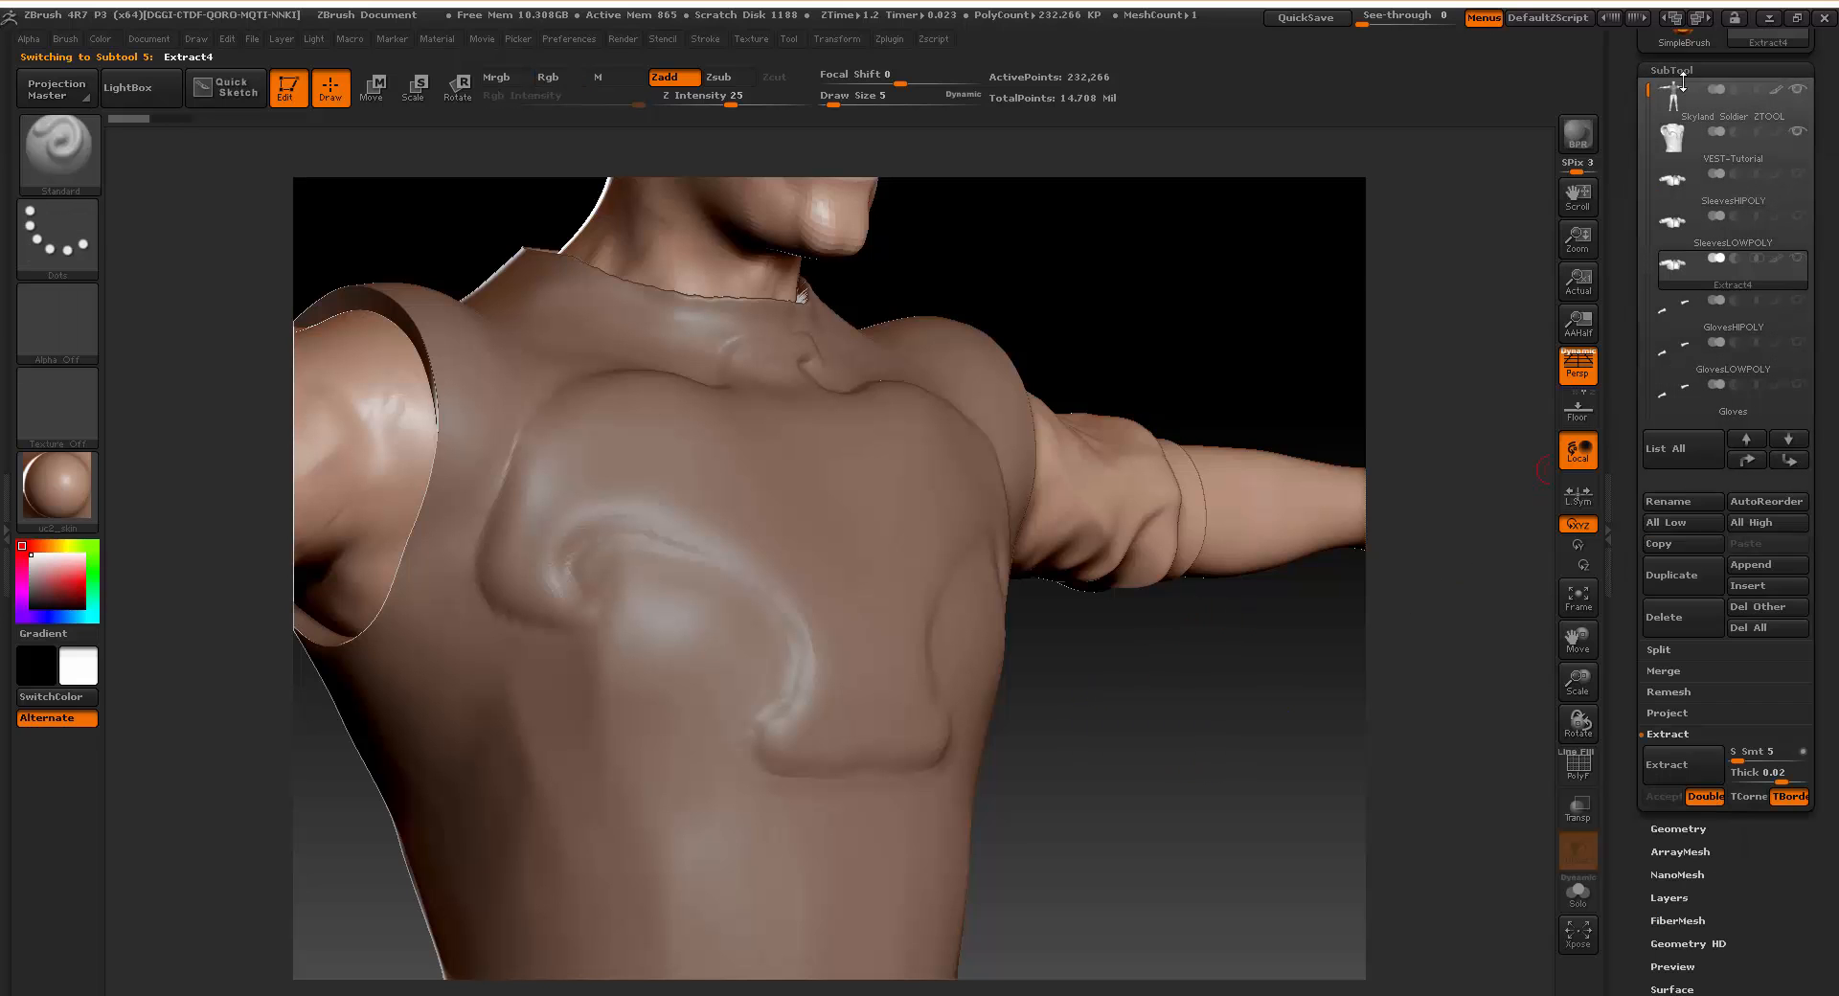
{"action": "left_click", "coordinate": [1676, 142]}
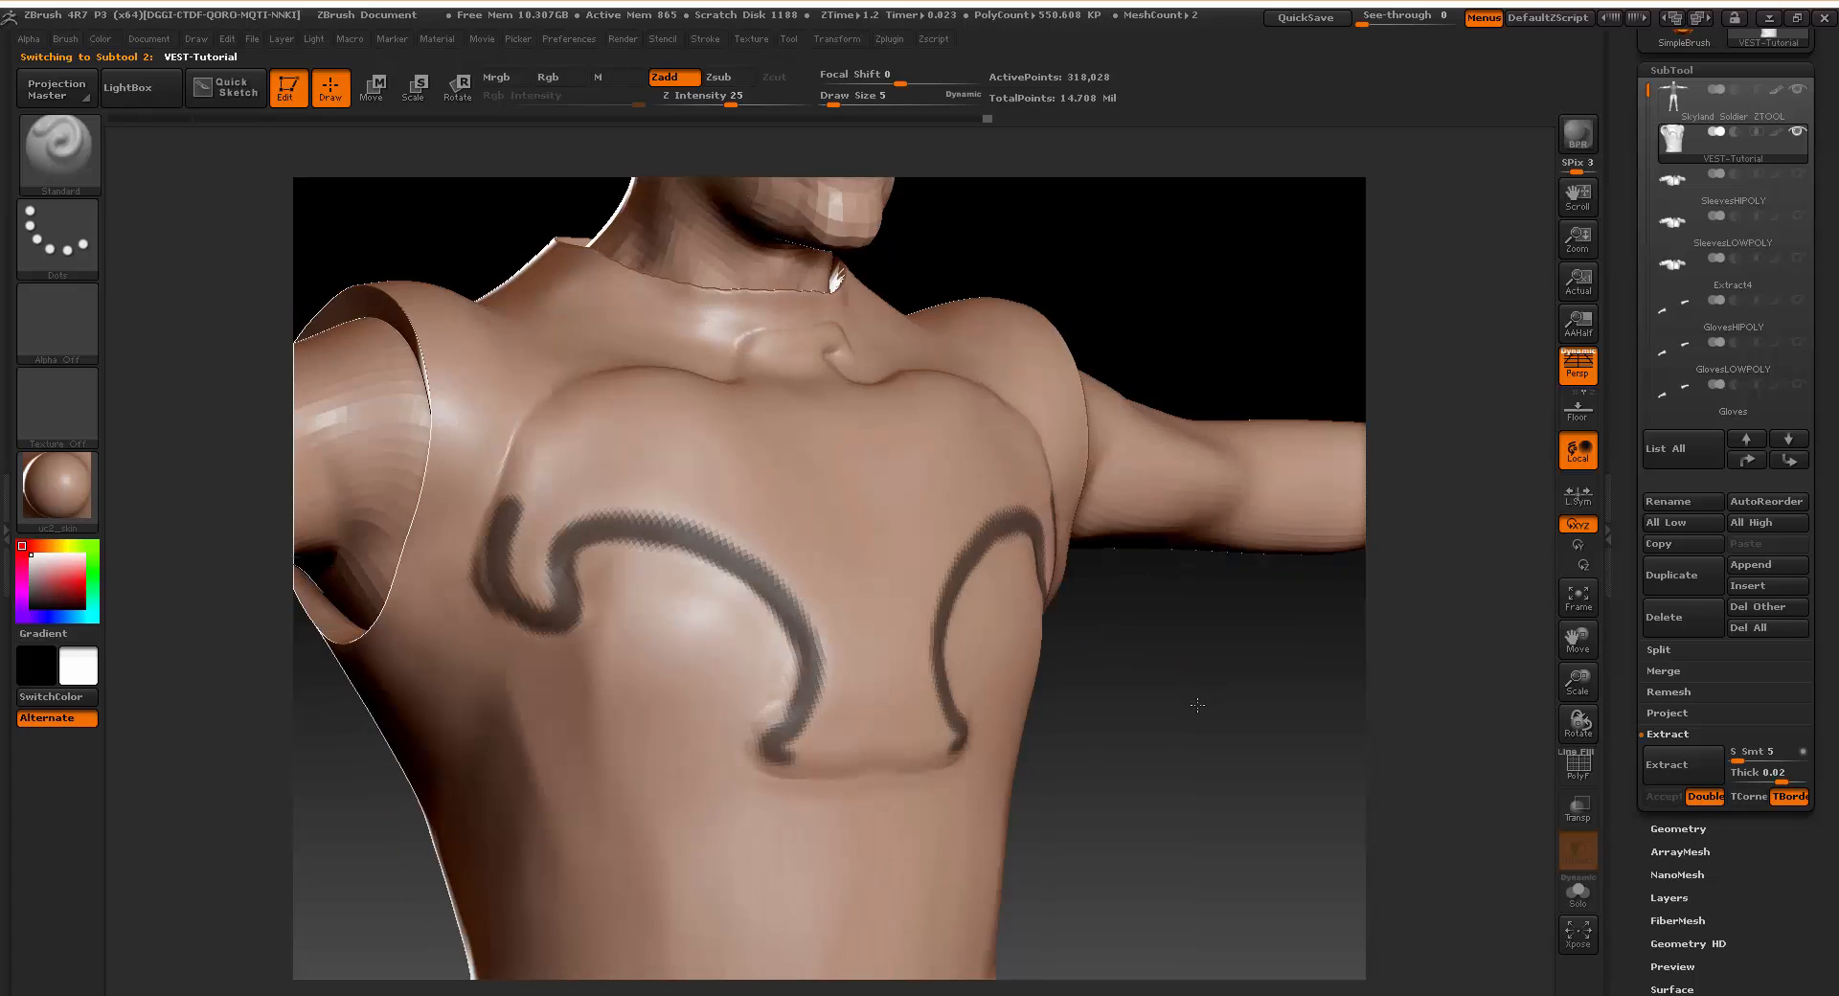
Extend the outline mask along the tail's bottom edge and up the outer edges of both wings.
{"action": "left_click_drag", "start_coordinate": [1198, 705], "coordinate": [1215, 705]}
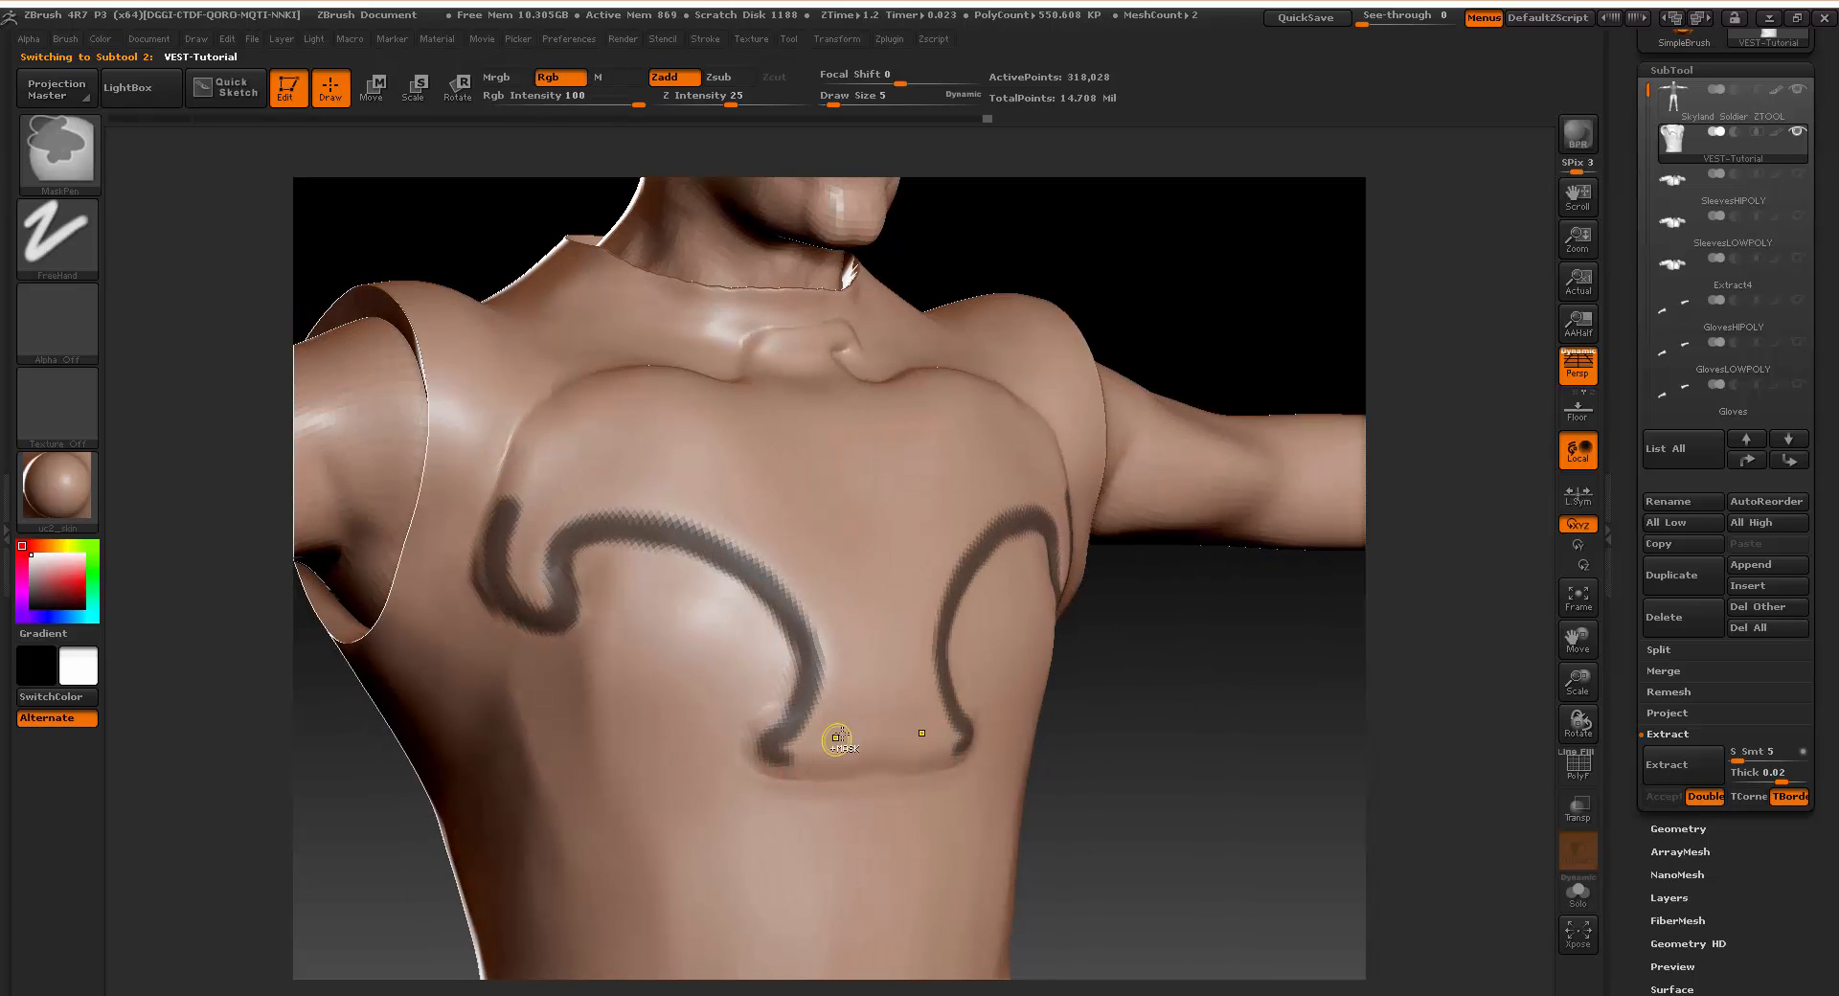
{"action": "left_click", "coordinate": [785, 753], "text": "ctrl"}
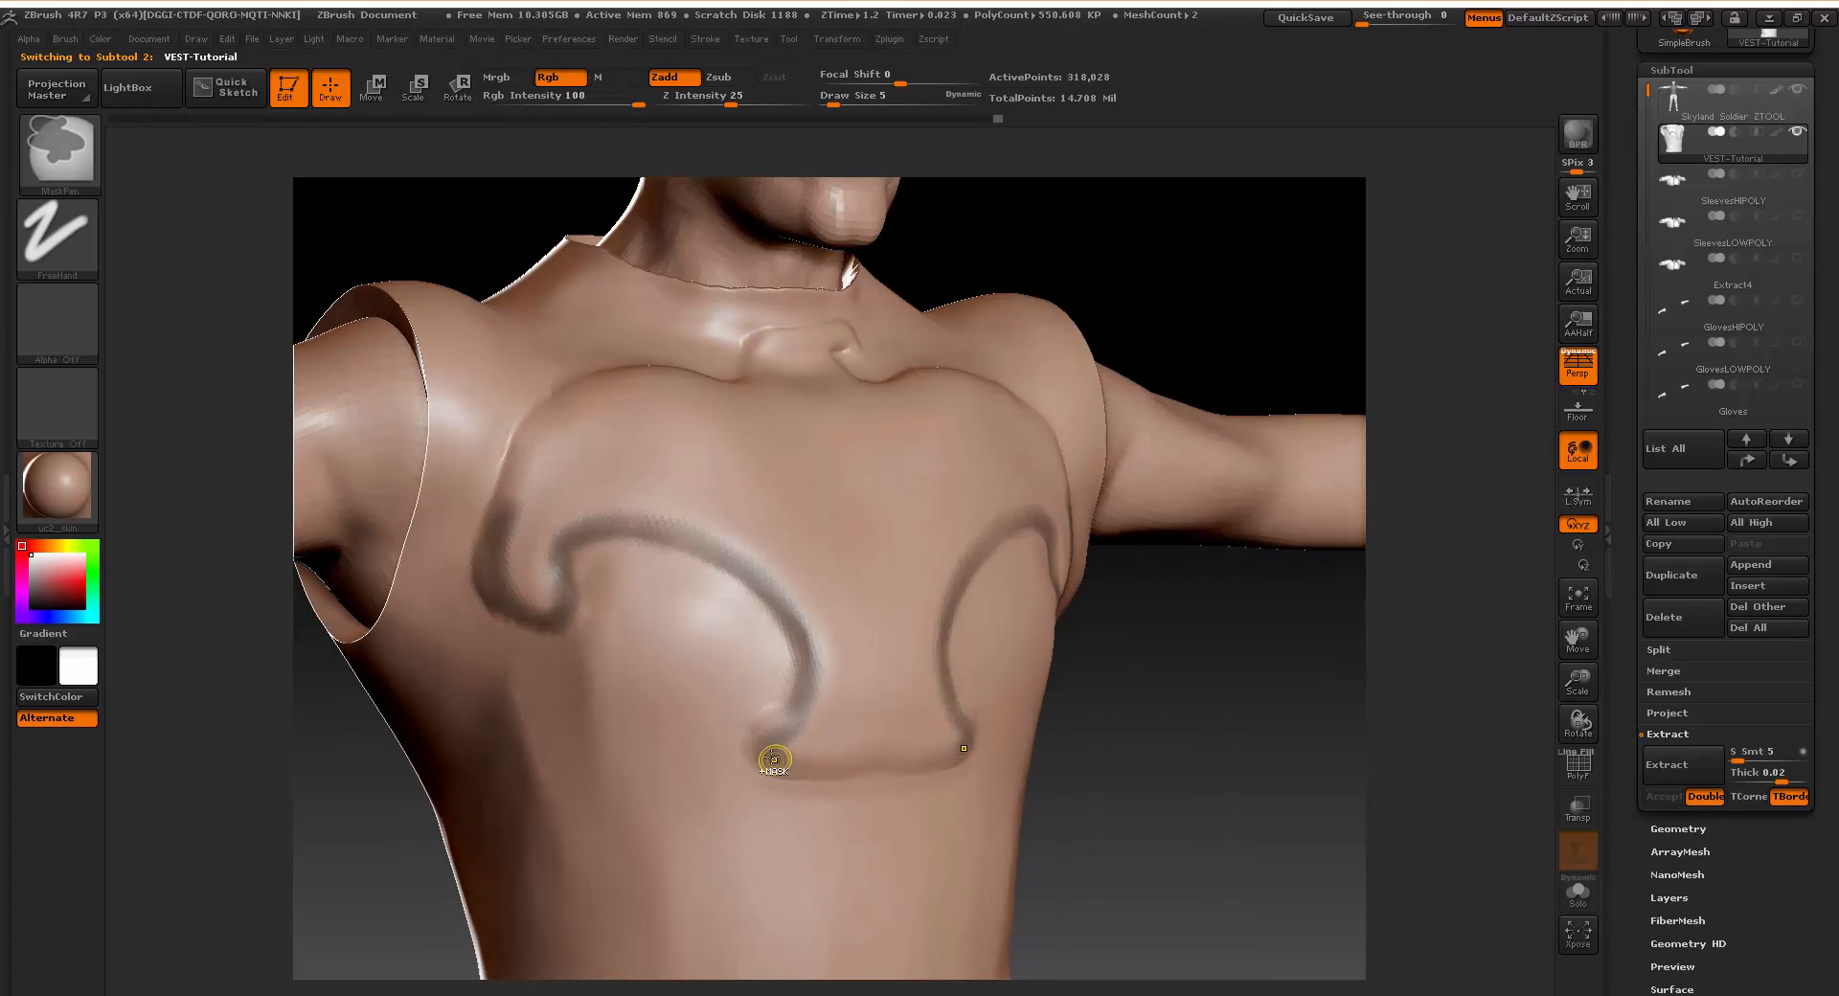
{"action": "left_click", "coordinate": [832, 705], "text": "ctrl+alt"}
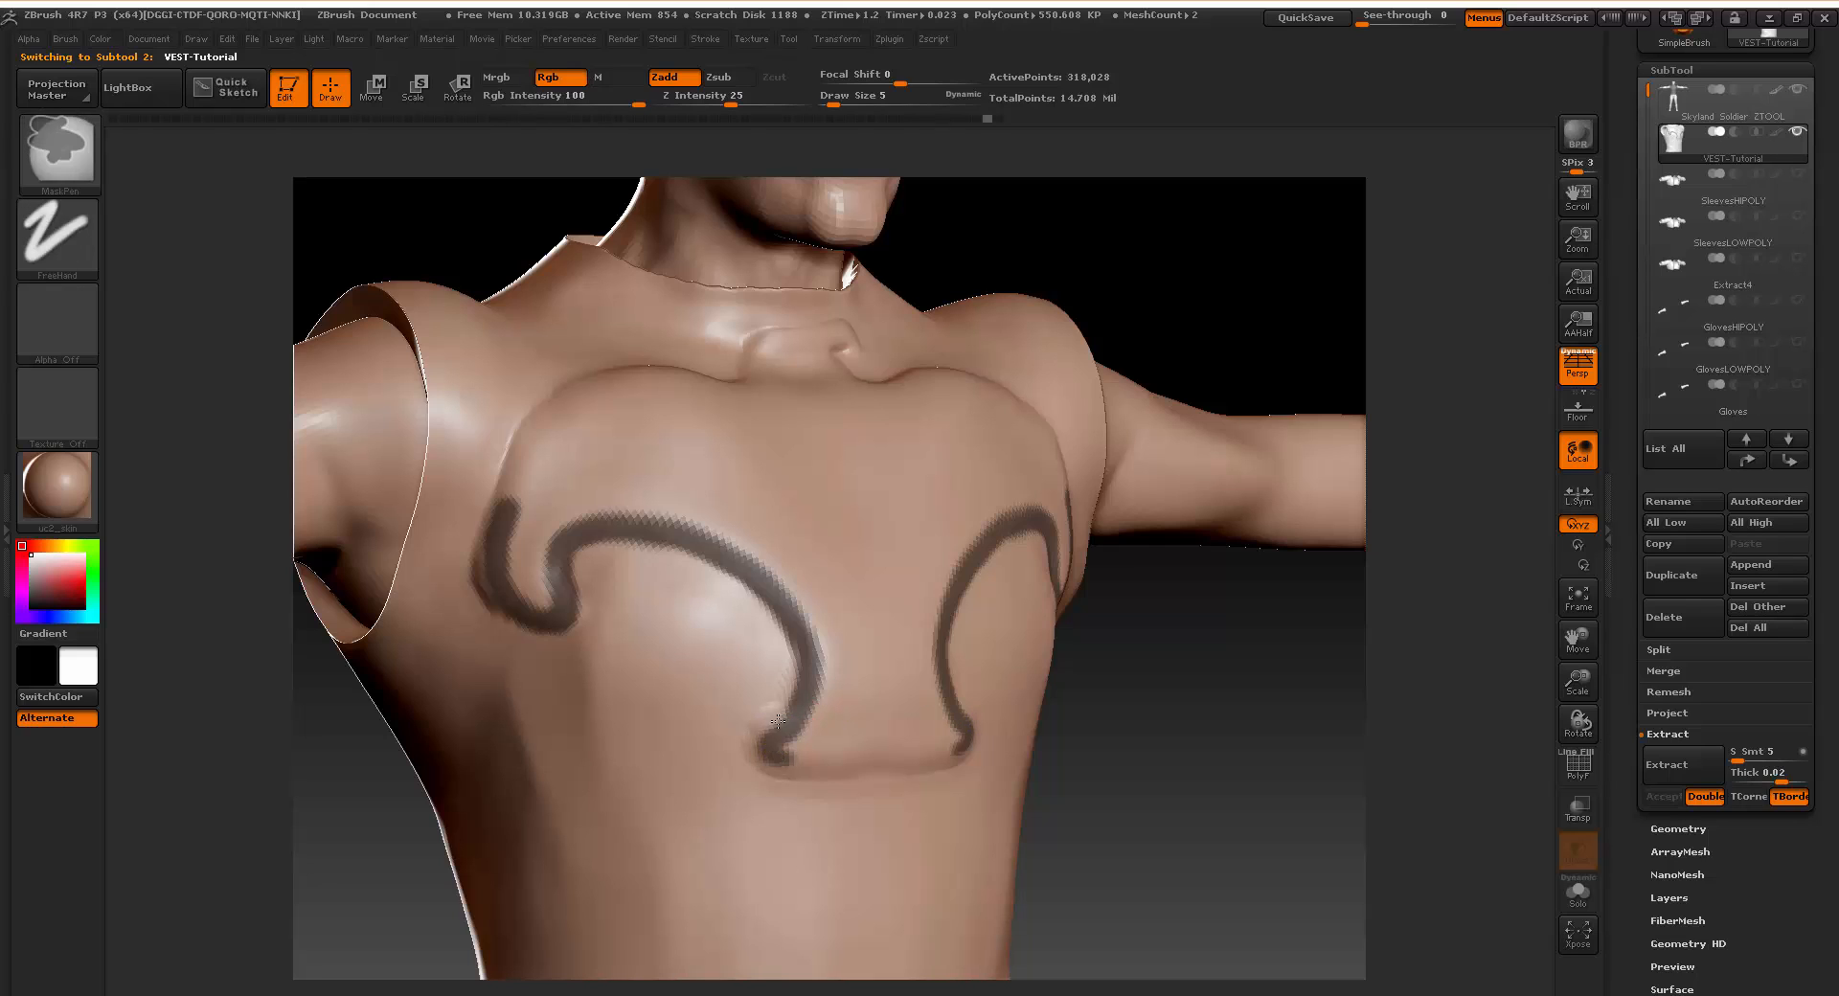
{"action": "mouse_move", "coordinate": [778, 720]}
{"action": "left_mouse_down", "text": "ctrl"}
{"action": "mouse_move", "coordinate": [753, 745]}
{"action": "mouse_move", "coordinate": [774, 766]}
{"action": "mouse_move", "coordinate": [867, 772]}
{"action": "left_mouse_up", "text": "ctrl"}
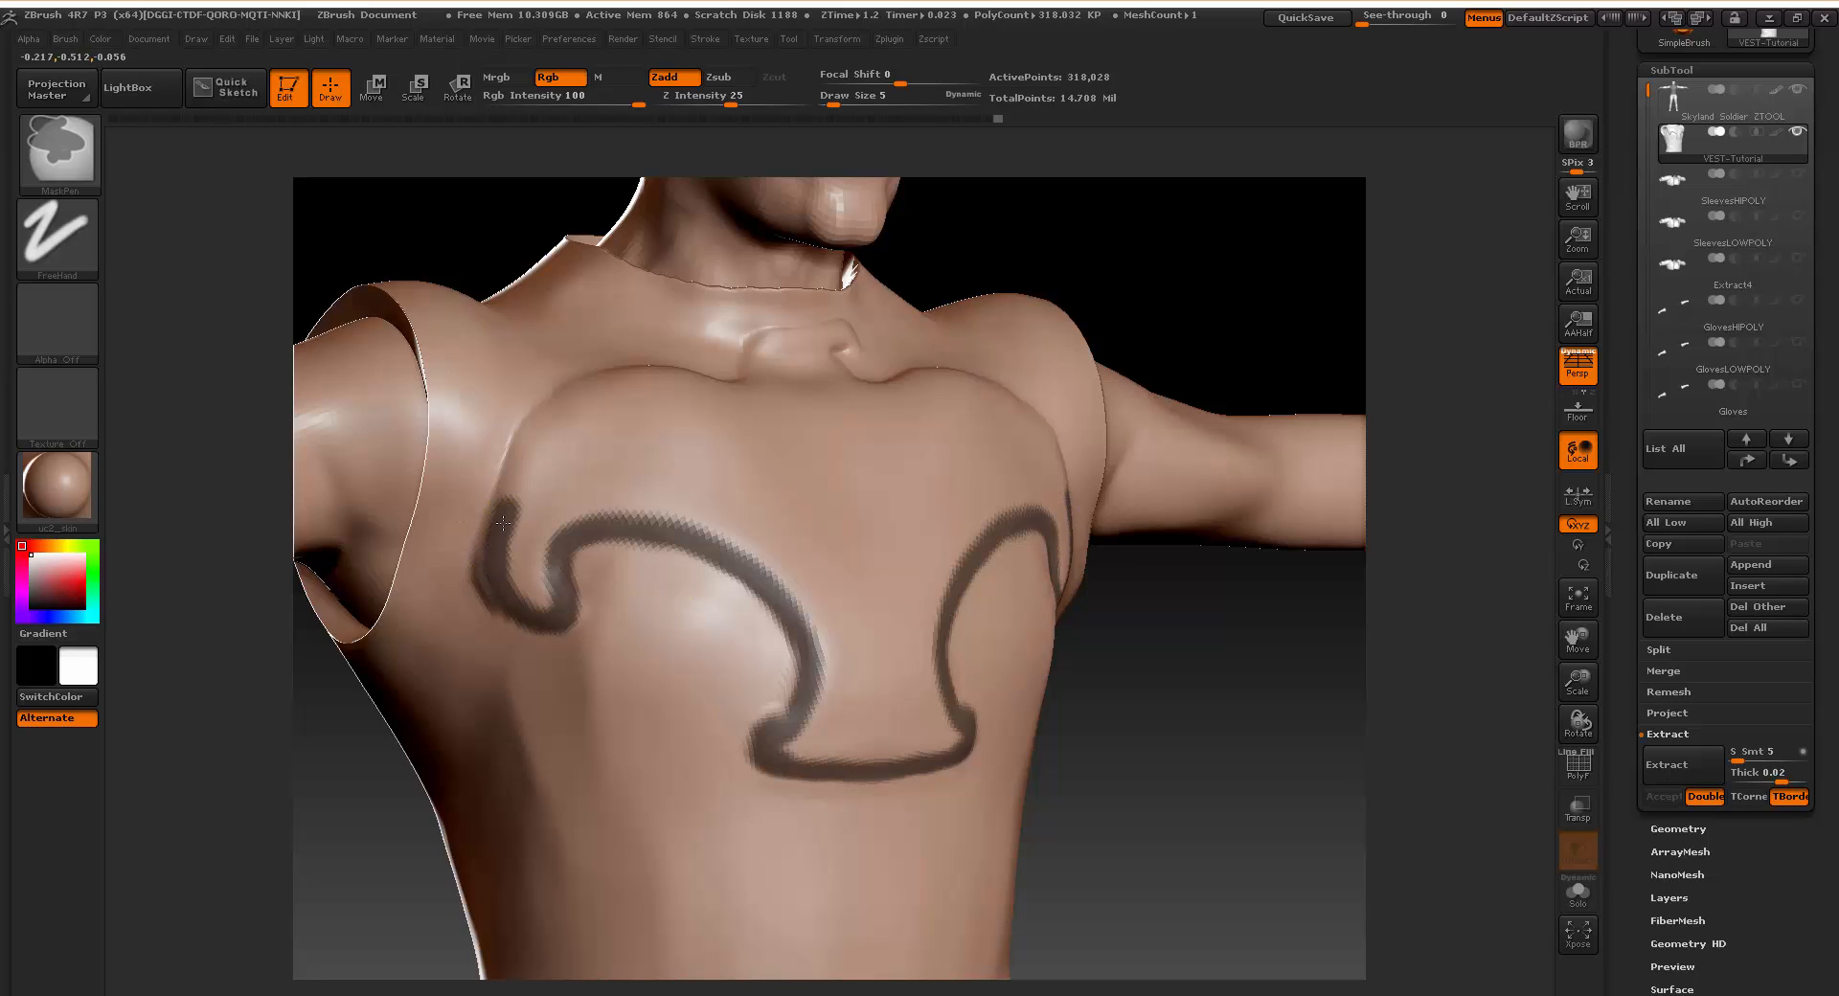
{"action": "mouse_move", "coordinate": [514, 486]}
{"action": "left_mouse_down", "text": "ctrl"}
{"action": "mouse_move", "coordinate": [548, 415]}
{"action": "mouse_move", "coordinate": [640, 379]}
{"action": "left_mouse_up", "text": "ctrl"}
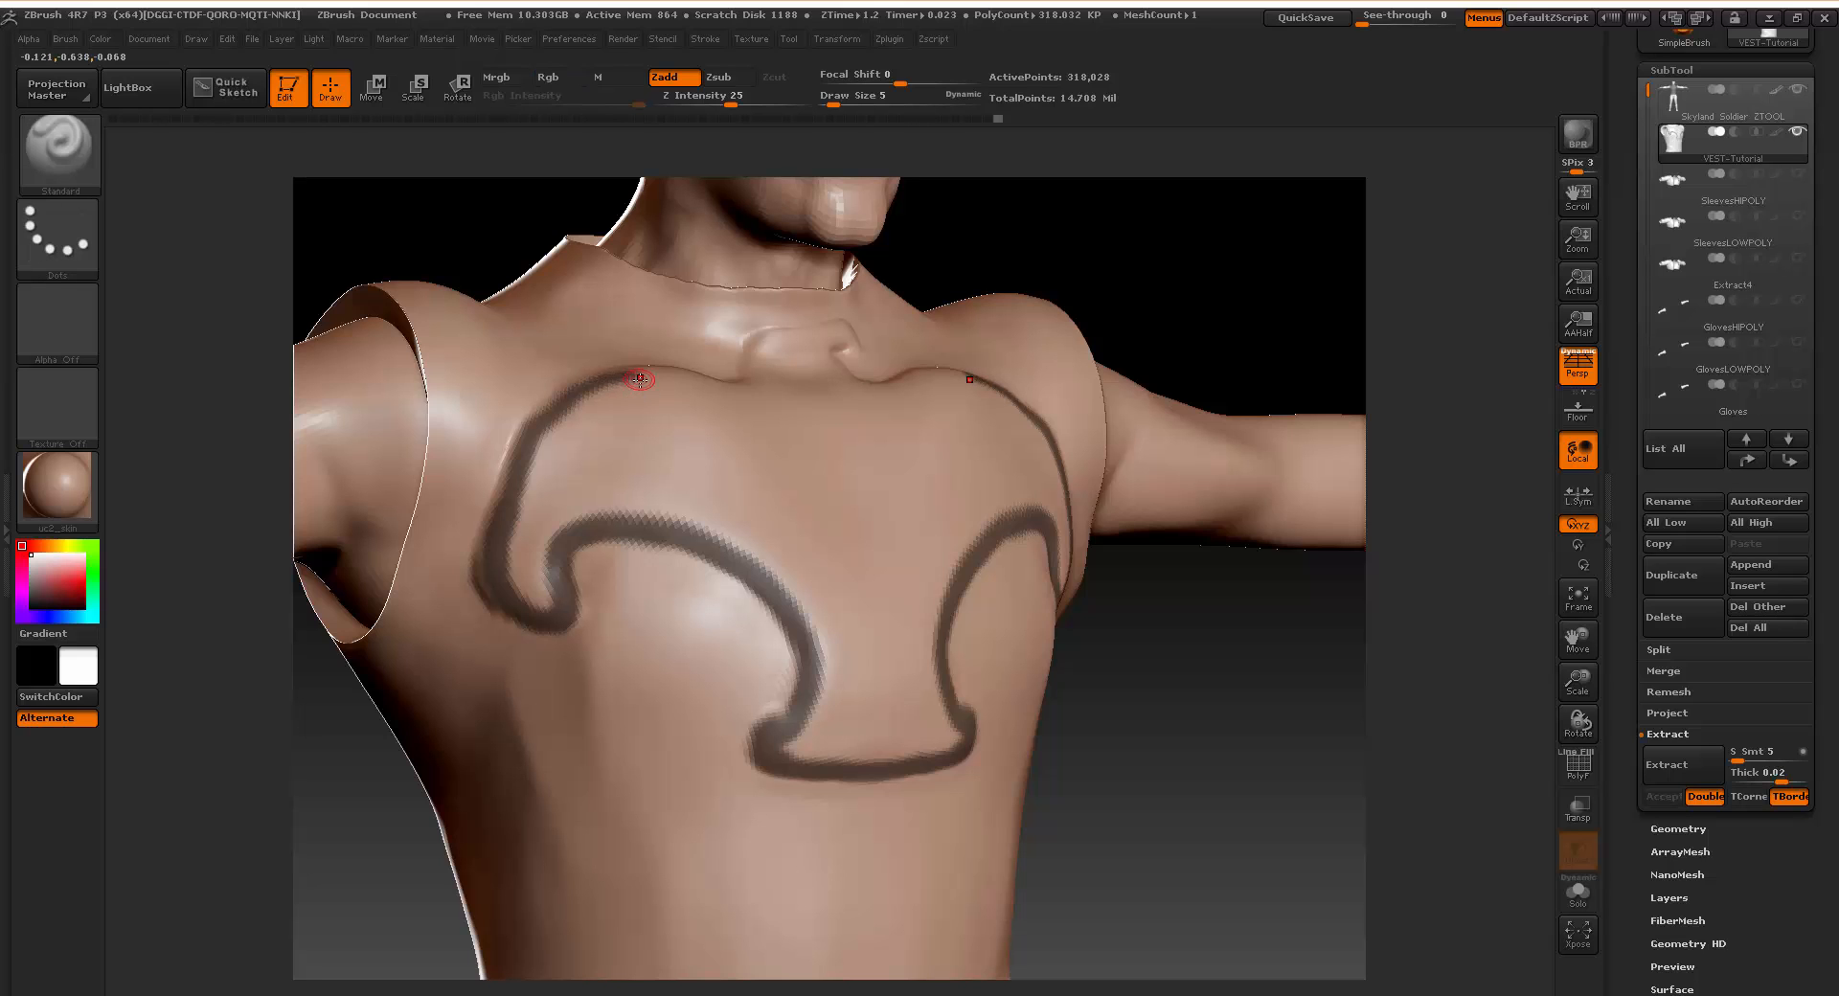
Complete the outline mask along the tops of the wings, up the neck and around the eagle's head and beak.
{"action": "mouse_move", "coordinate": [1214, 603]}
{"action": "left_mouse_down"}
{"action": "mouse_move", "coordinate": [1225, 734]}
{"action": "mouse_move", "coordinate": [1165, 716]}
{"action": "mouse_move", "coordinate": [1354, 743]}
{"action": "mouse_move", "coordinate": [1239, 821]}
{"action": "left_mouse_up"}
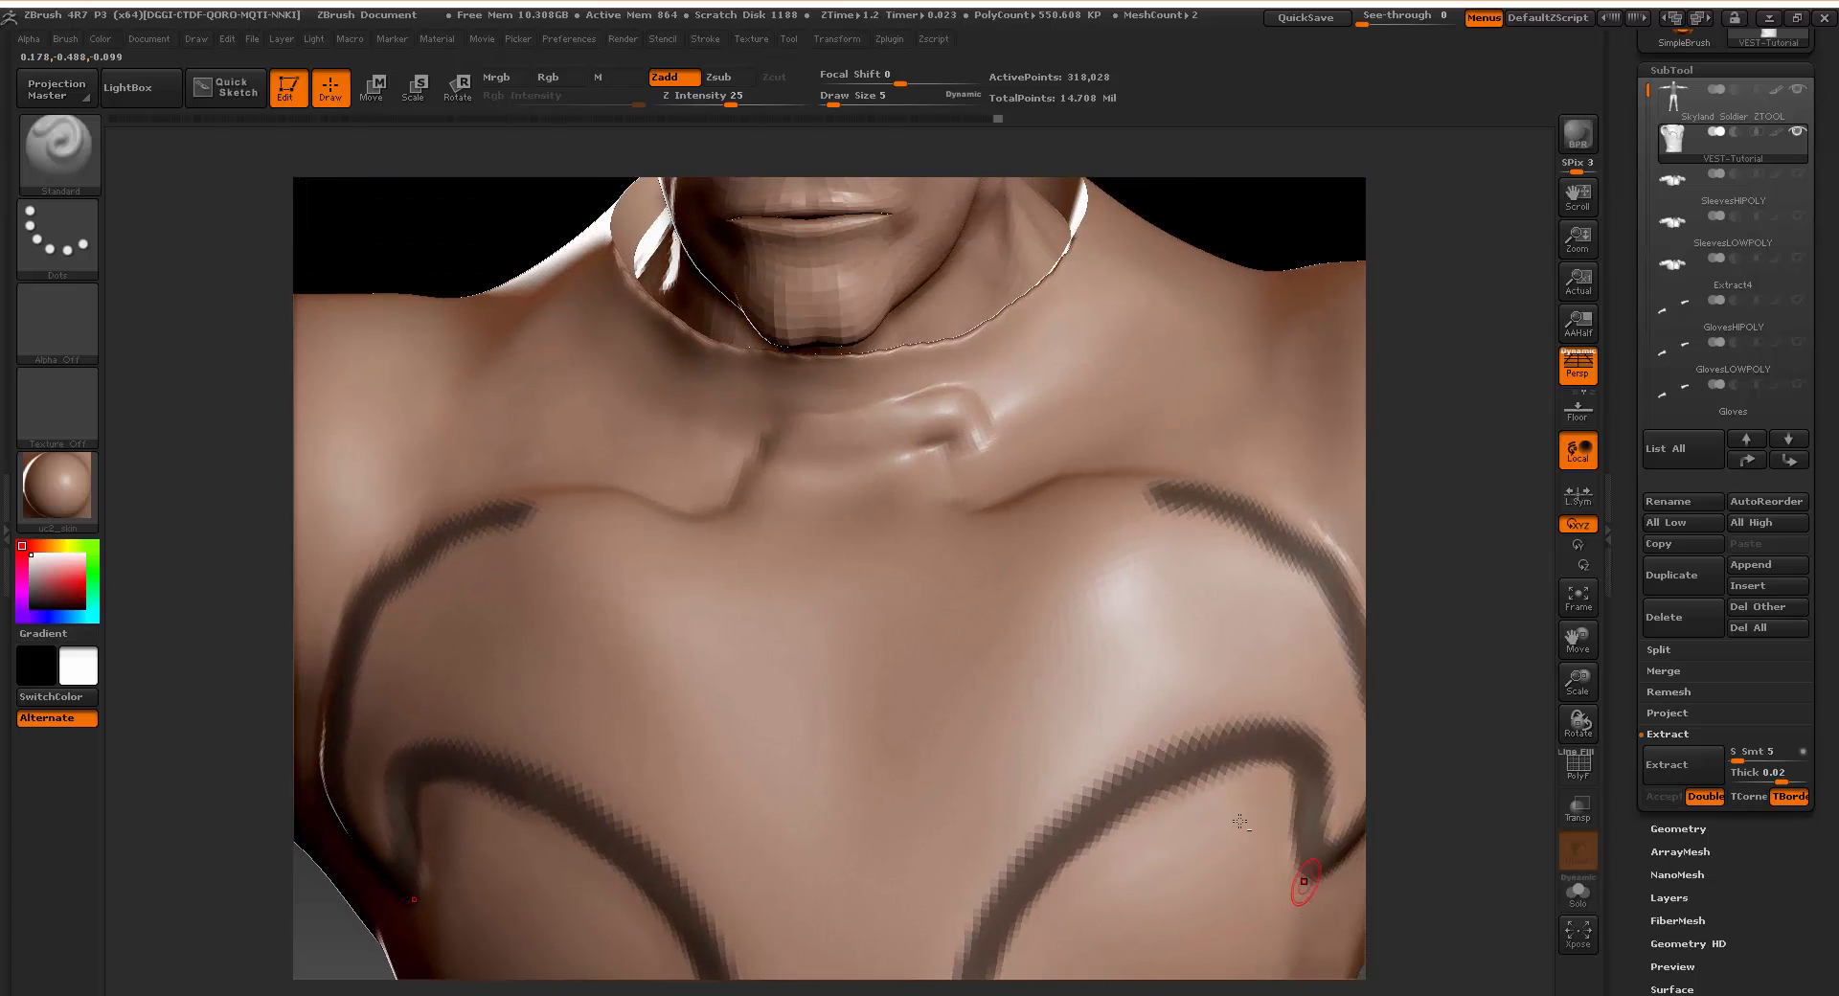
{"action": "key", "text": "ctrl"}
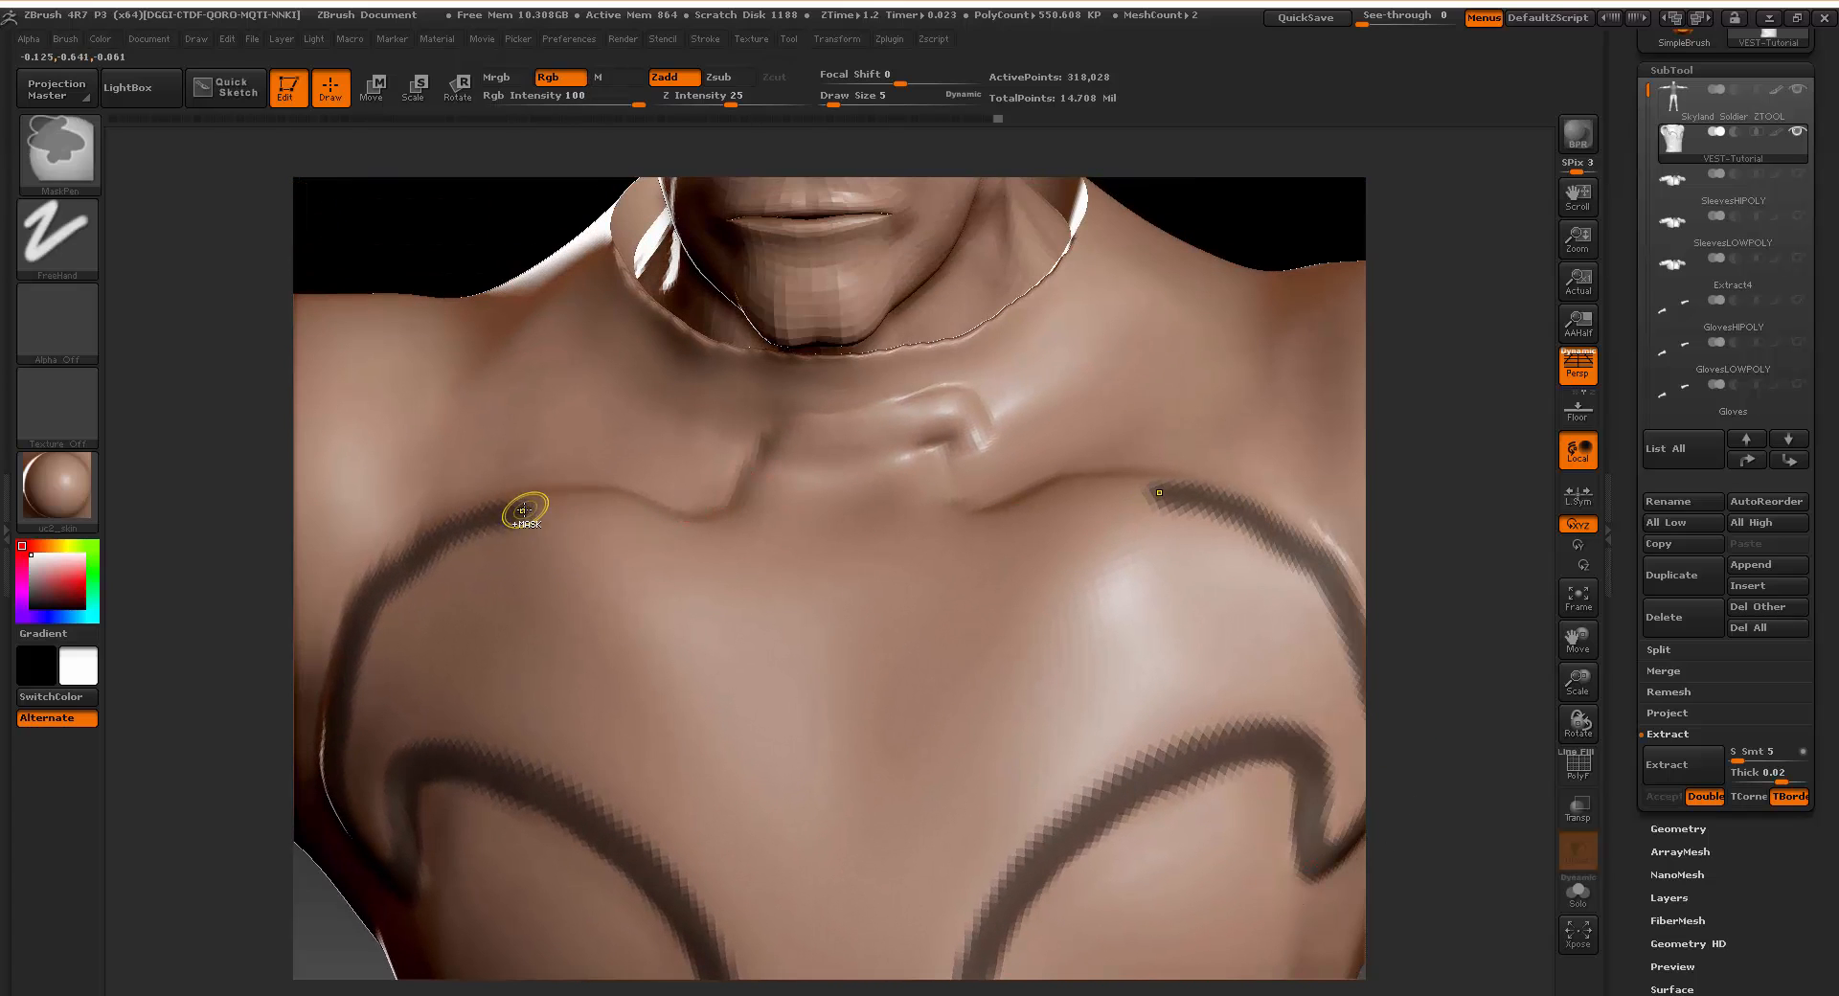
{"action": "mouse_move", "coordinate": [524, 511]}
{"action": "left_mouse_down", "text": "ctrl"}
{"action": "mouse_move", "coordinate": [747, 525]}
{"action": "mouse_move", "coordinate": [789, 411]}
{"action": "left_mouse_up", "text": "ctrl"}
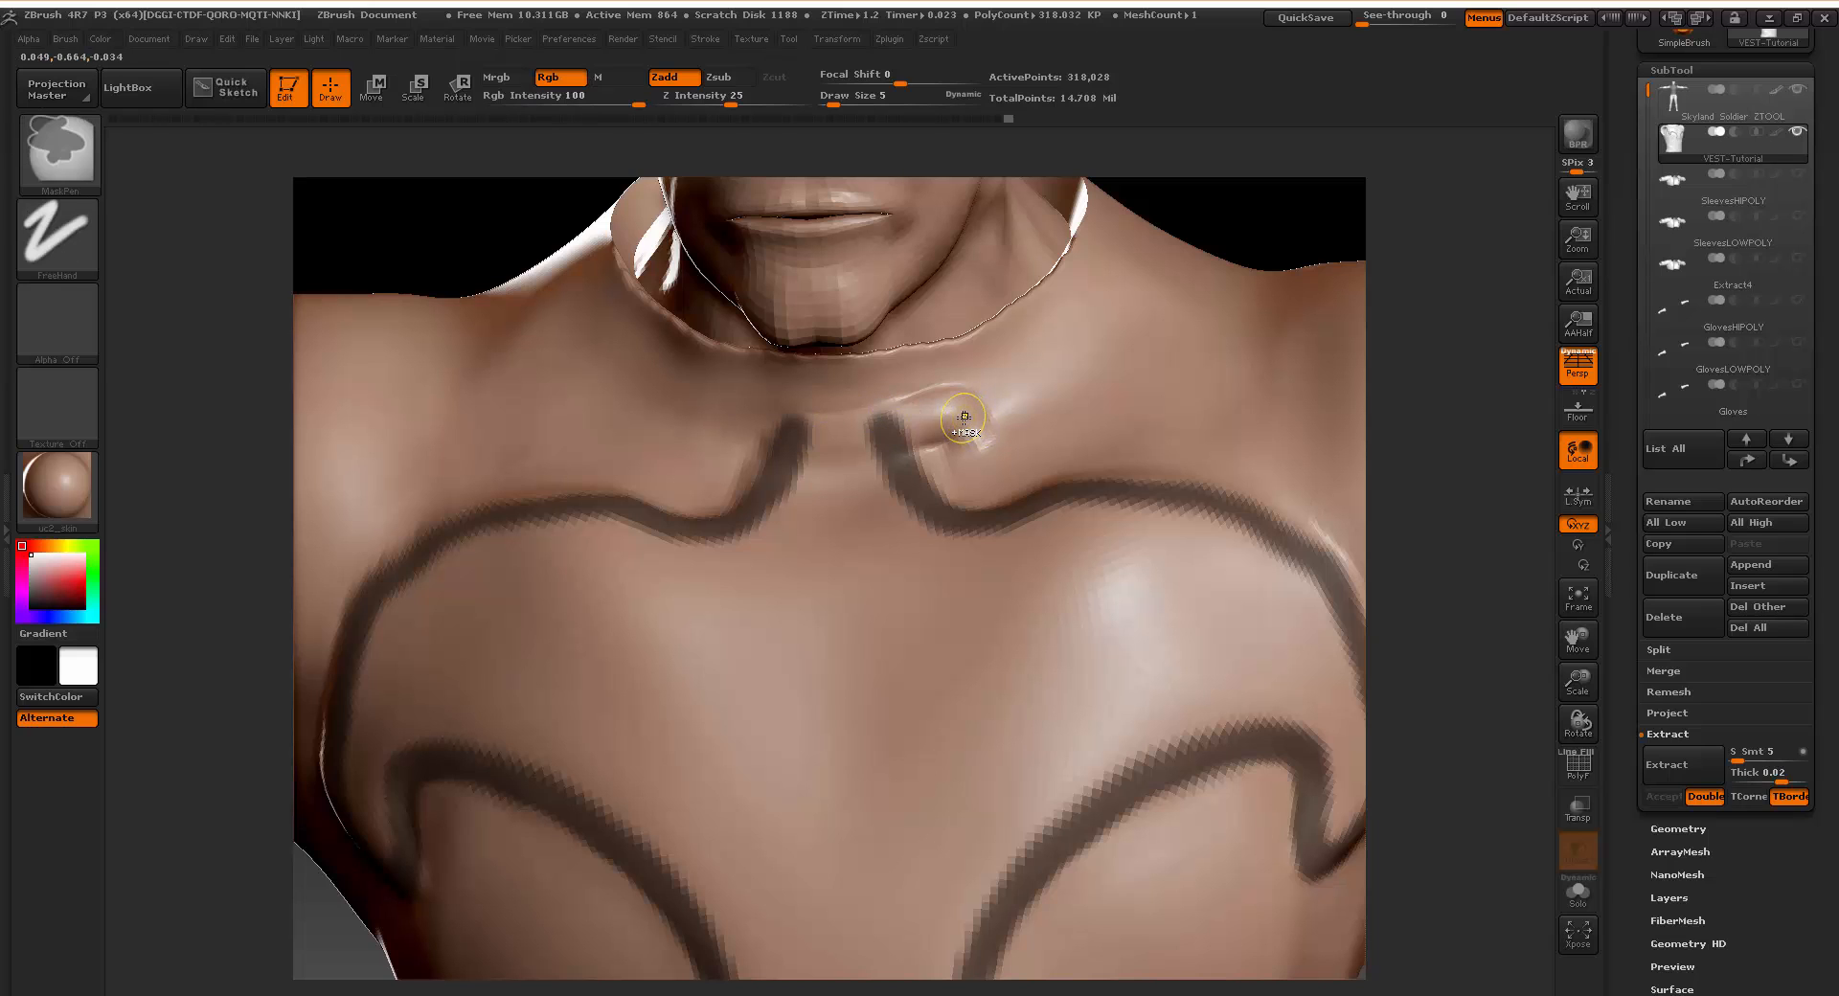
{"action": "mouse_move", "coordinate": [964, 417]}
{"action": "left_mouse_down", "text": "ctrl"}
{"action": "mouse_move", "coordinate": [977, 440]}
{"action": "mouse_move", "coordinate": [990, 429]}
{"action": "mouse_move", "coordinate": [981, 391]}
{"action": "mouse_move", "coordinate": [815, 430]}
{"action": "left_mouse_up", "text": "ctrl"}
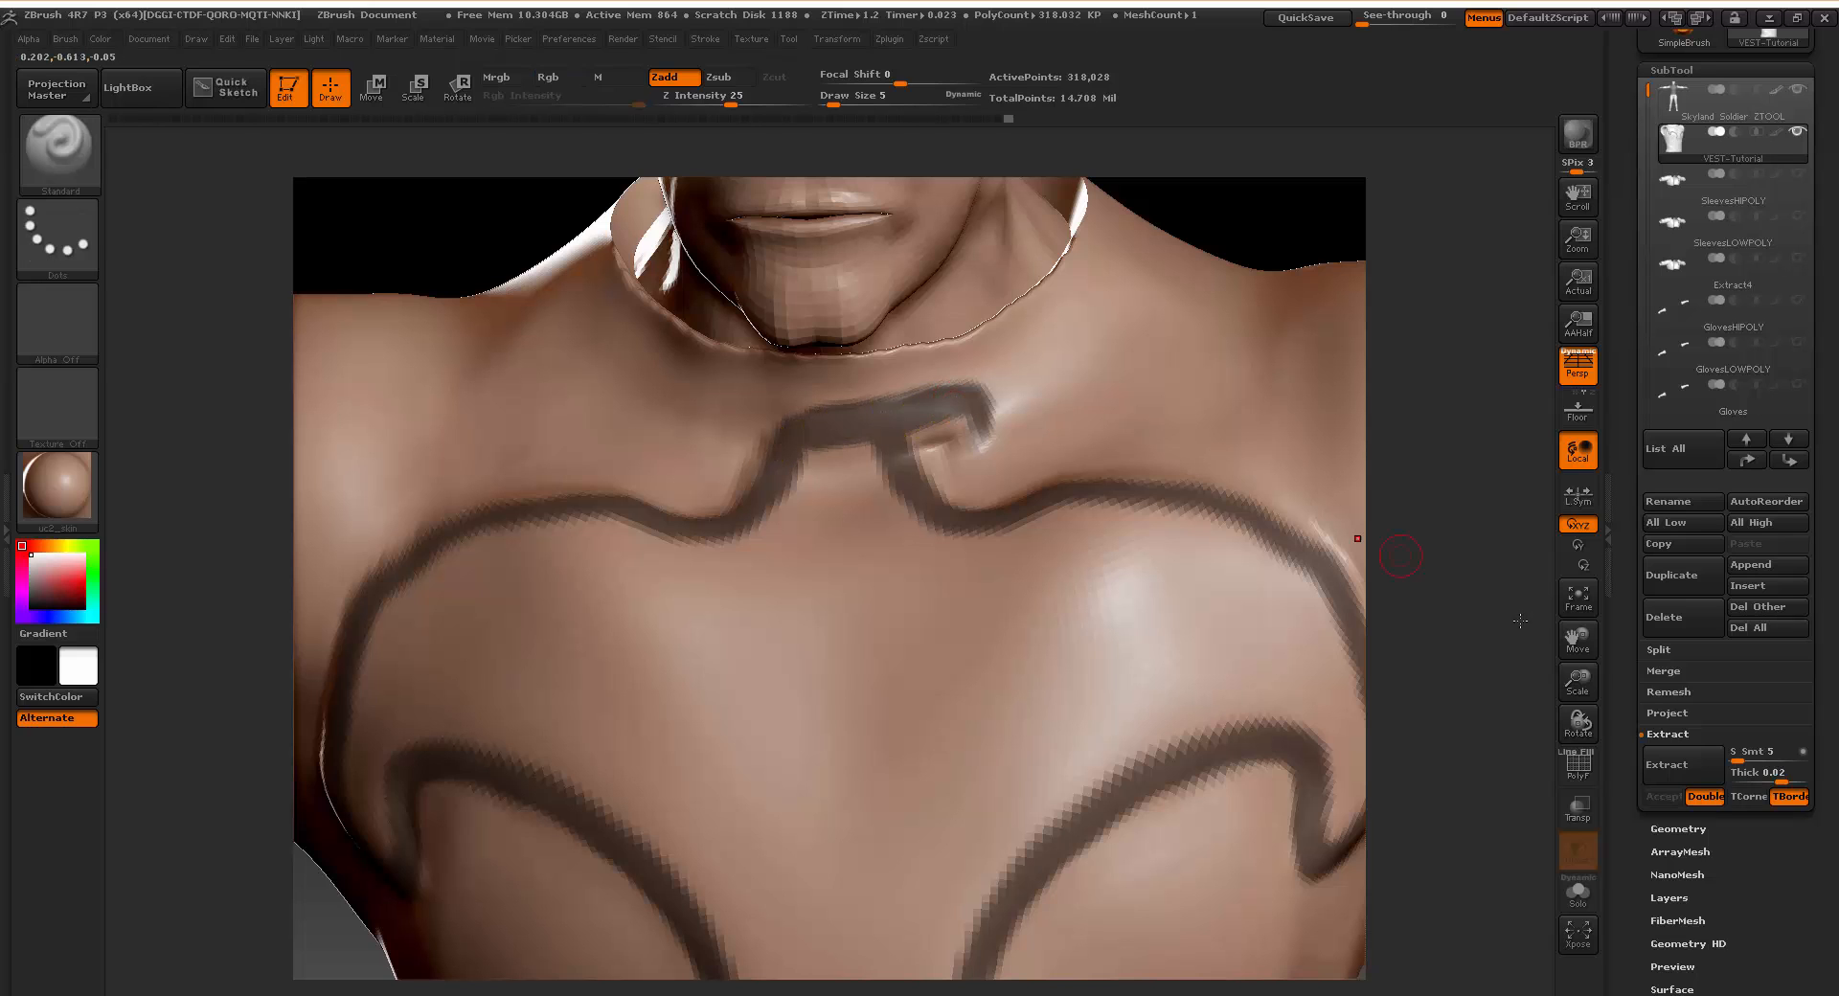
Invert the mask to isolate the eagle's outline and raise it into a border with the Inflate deformation.
{"action": "left_click_drag", "start_coordinate": [1494, 677], "coordinate": [1379, 648], "text": "alt"}
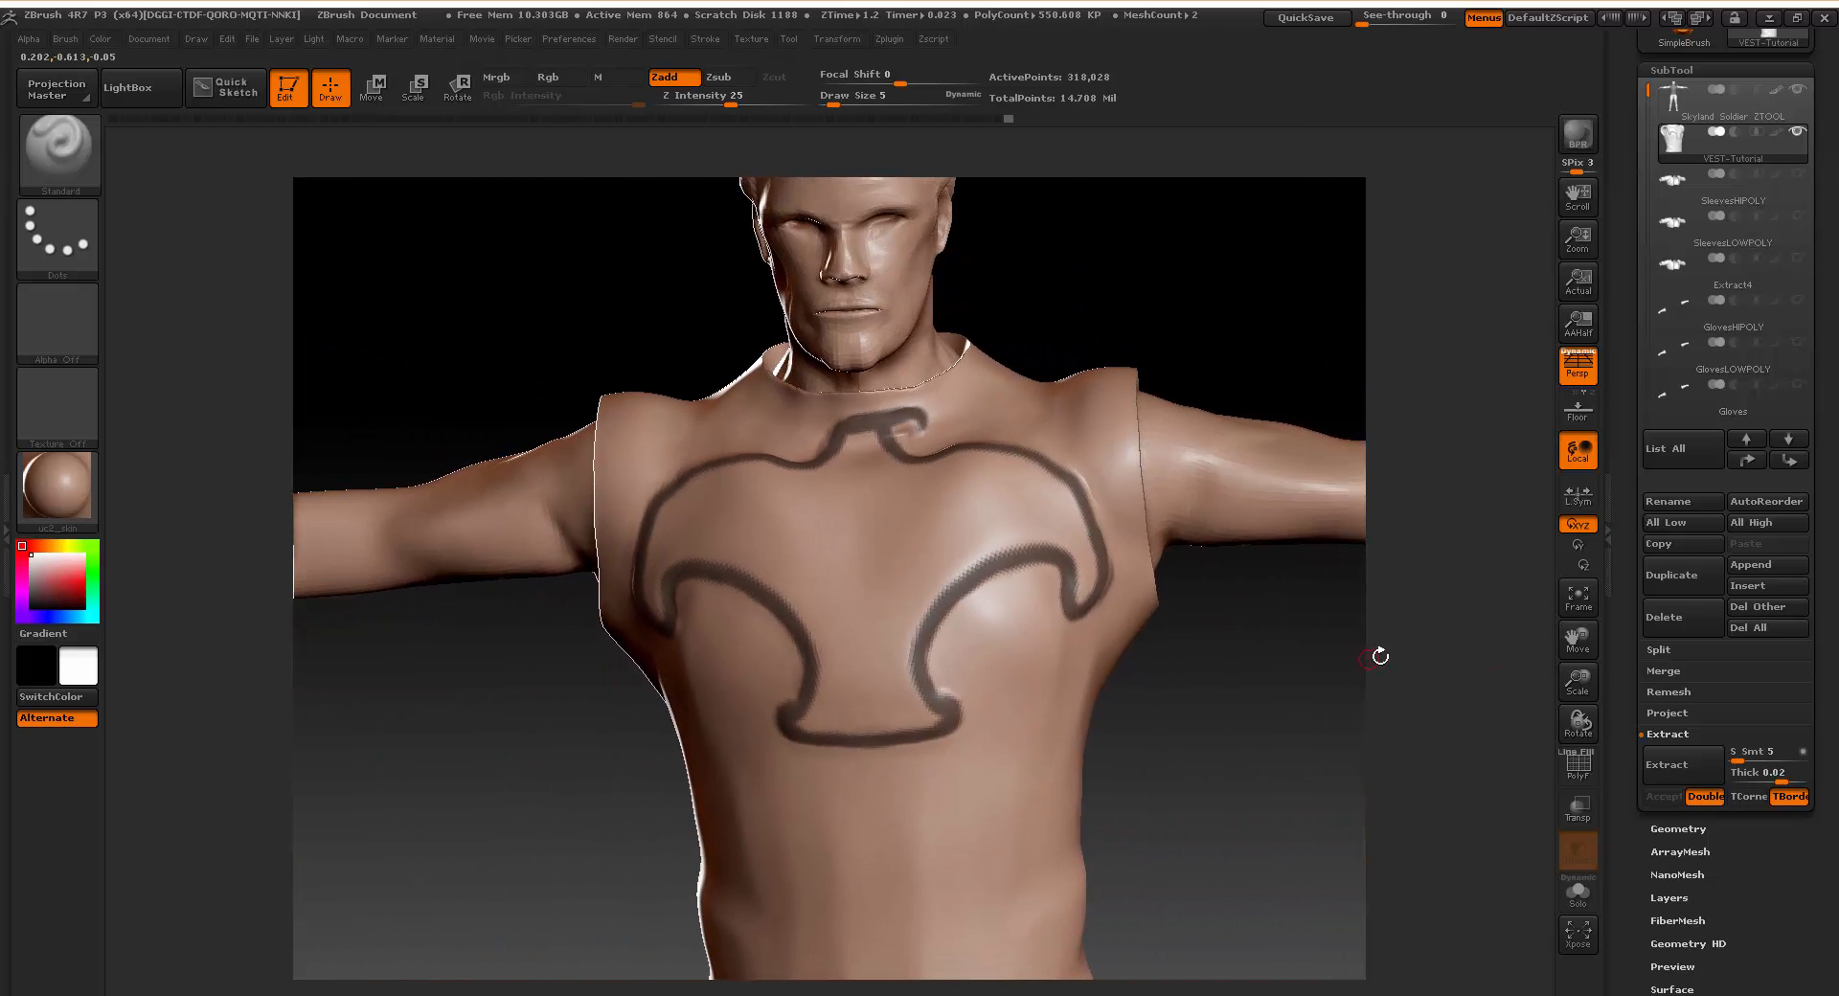
{"action": "left_click", "coordinate": [1415, 653], "text": "ctrl"}
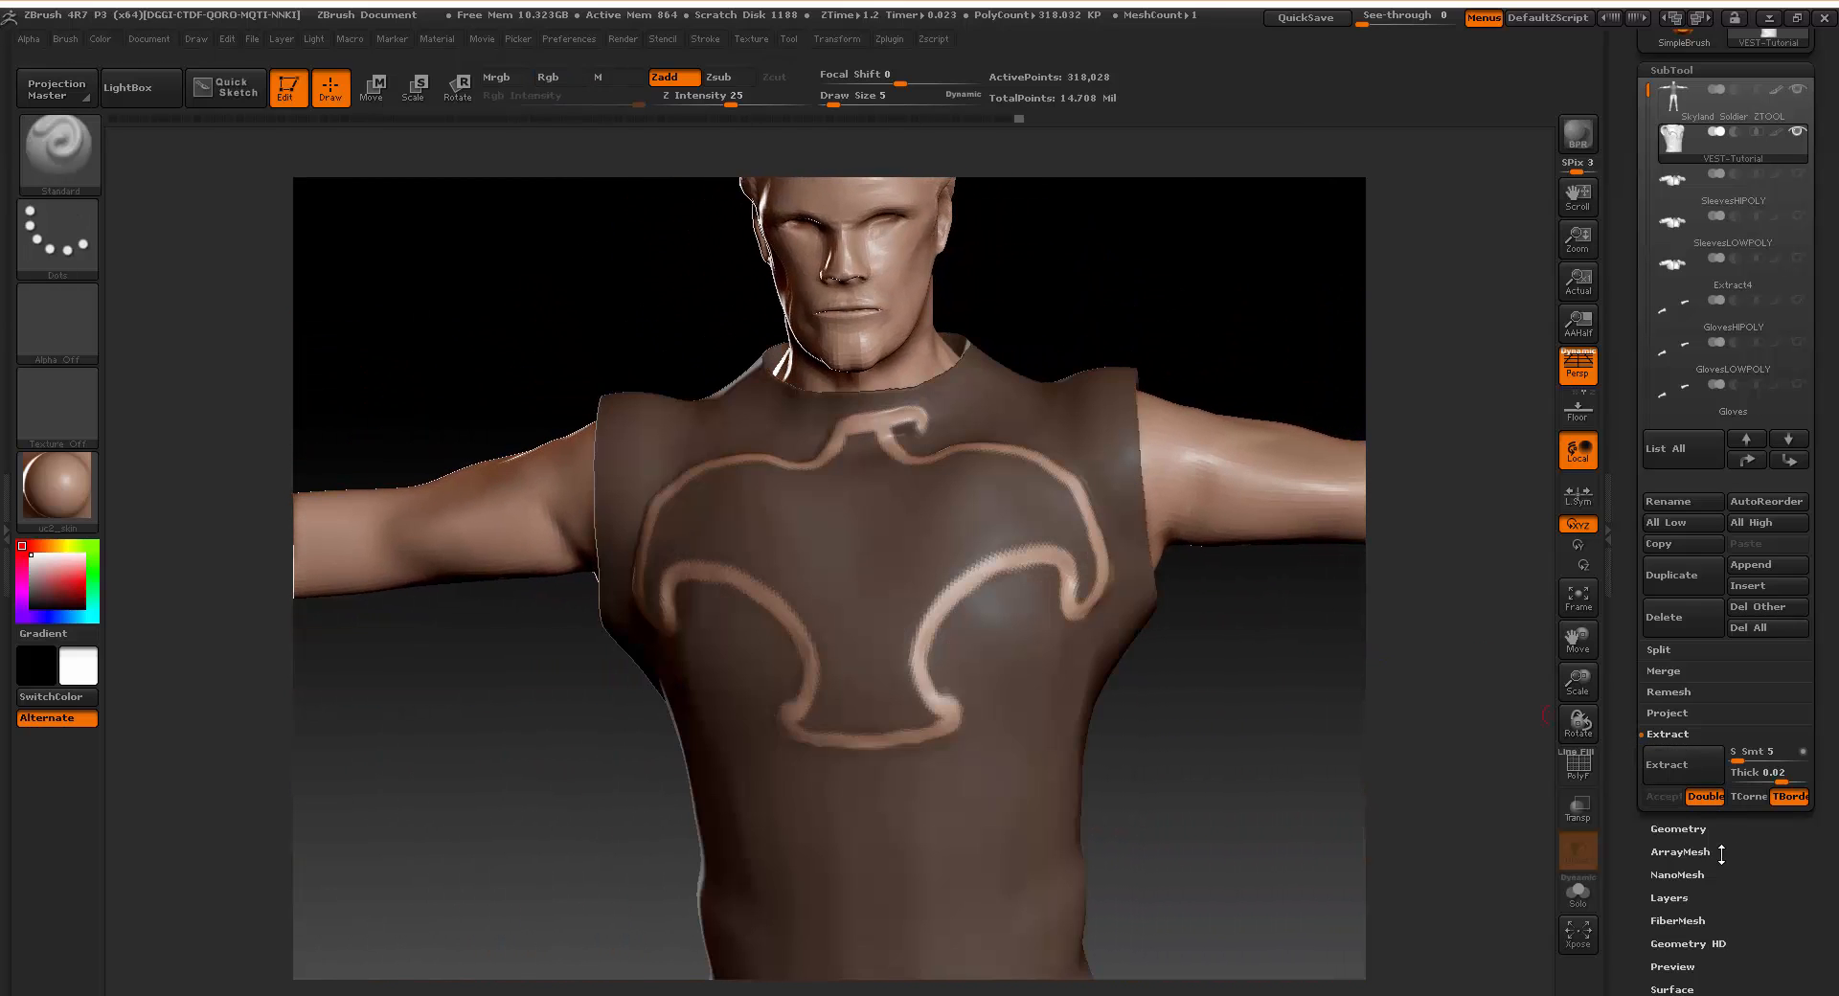
{"action": "left_click", "coordinate": [1672, 70]}
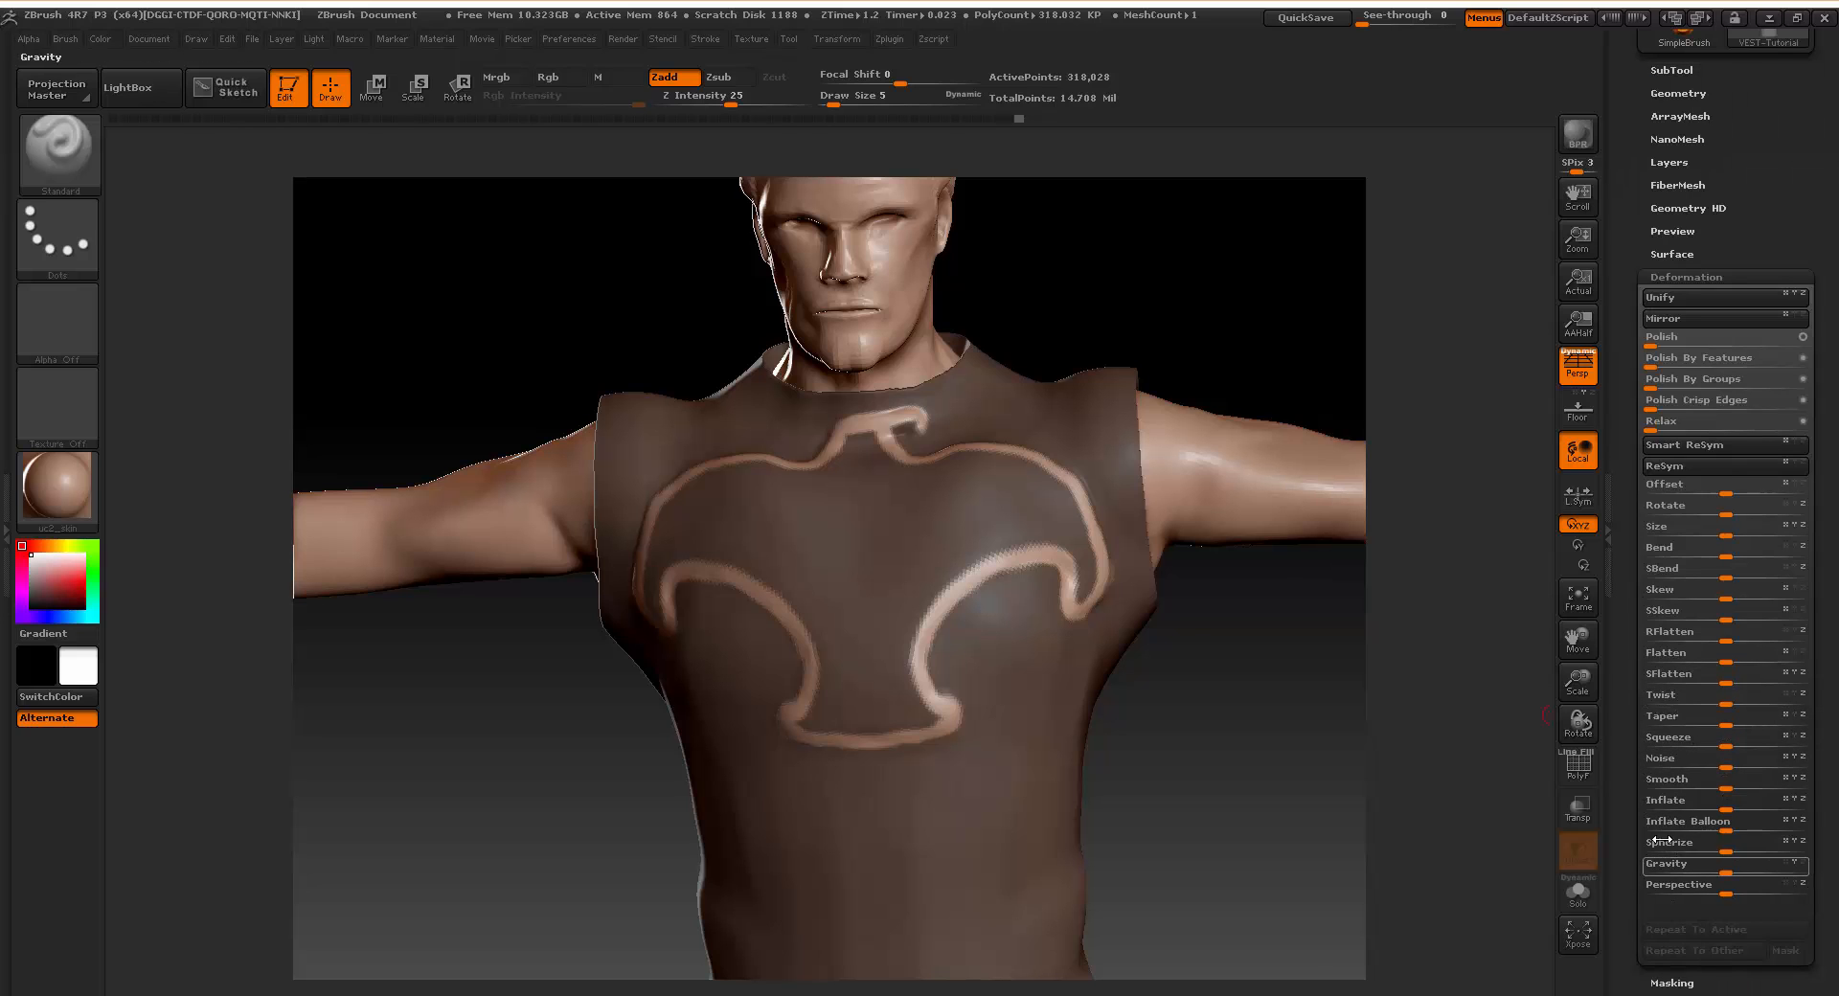
{"action": "left_click", "coordinate": [1662, 805]}
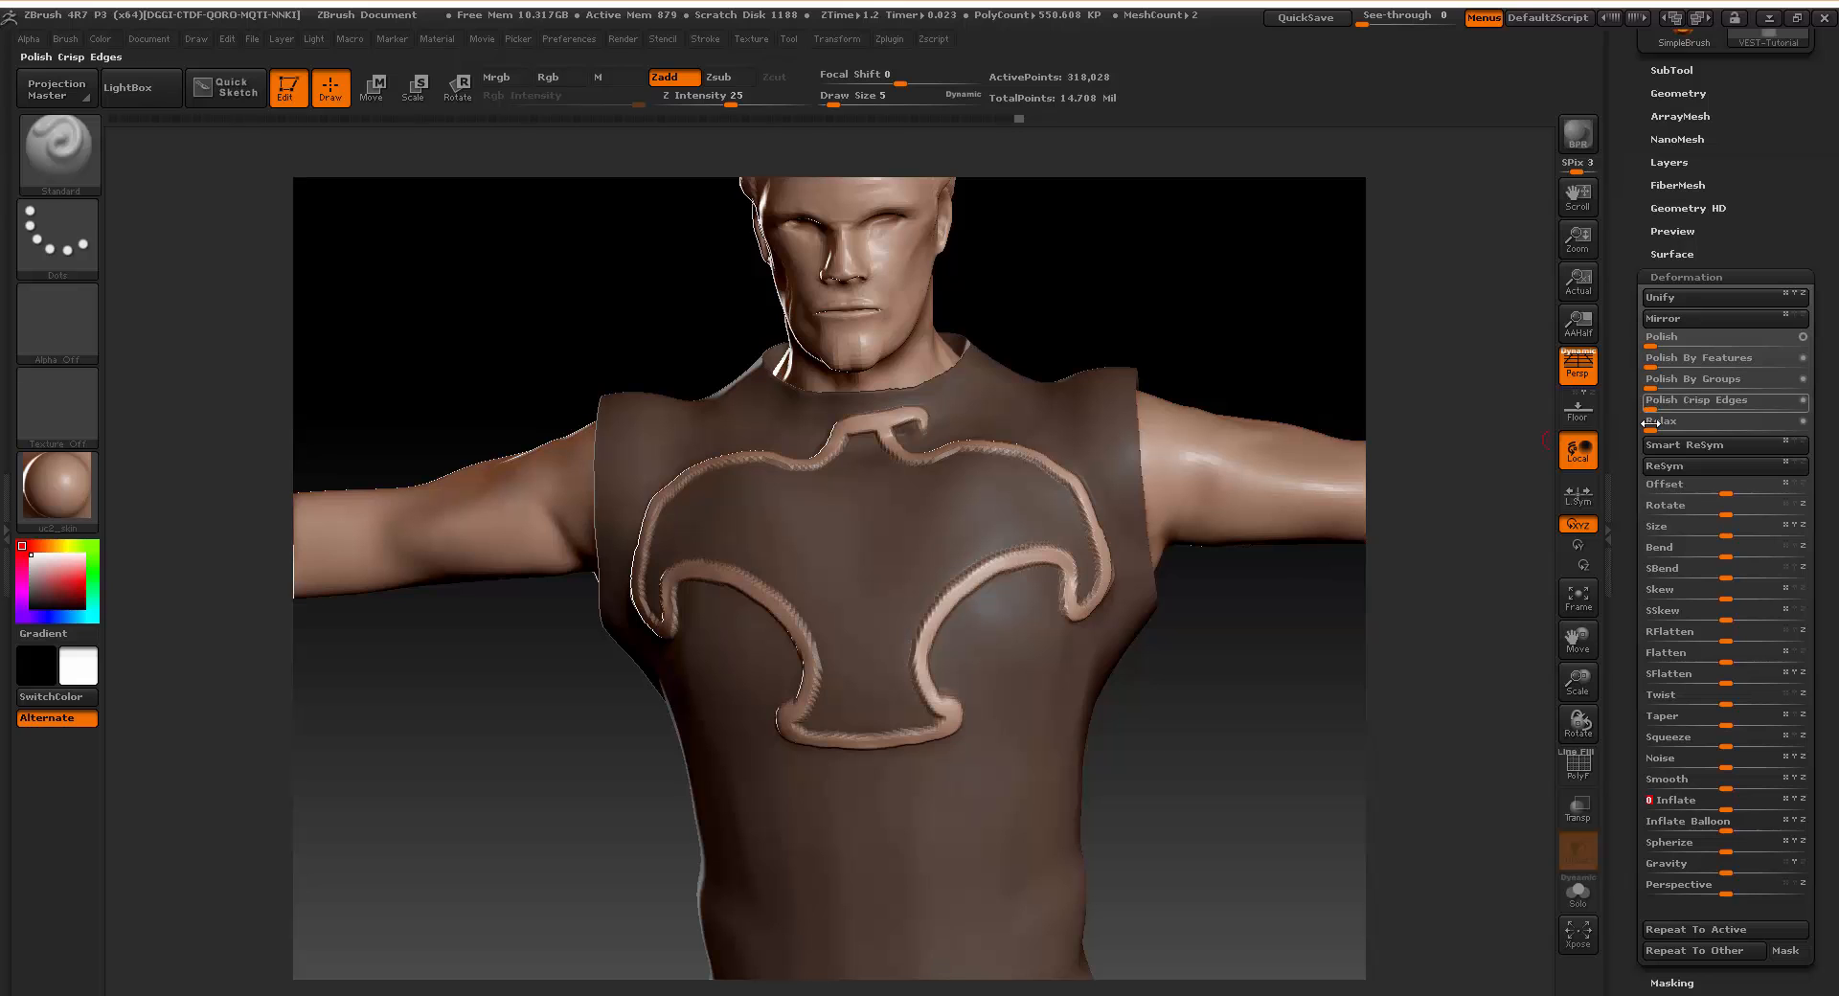
Smooth the raised border with the Polish Crisp Edges and Polish deformations, and clear the mask.
{"action": "left_click_drag", "start_coordinate": [1665, 409], "coordinate": [1674, 409]}
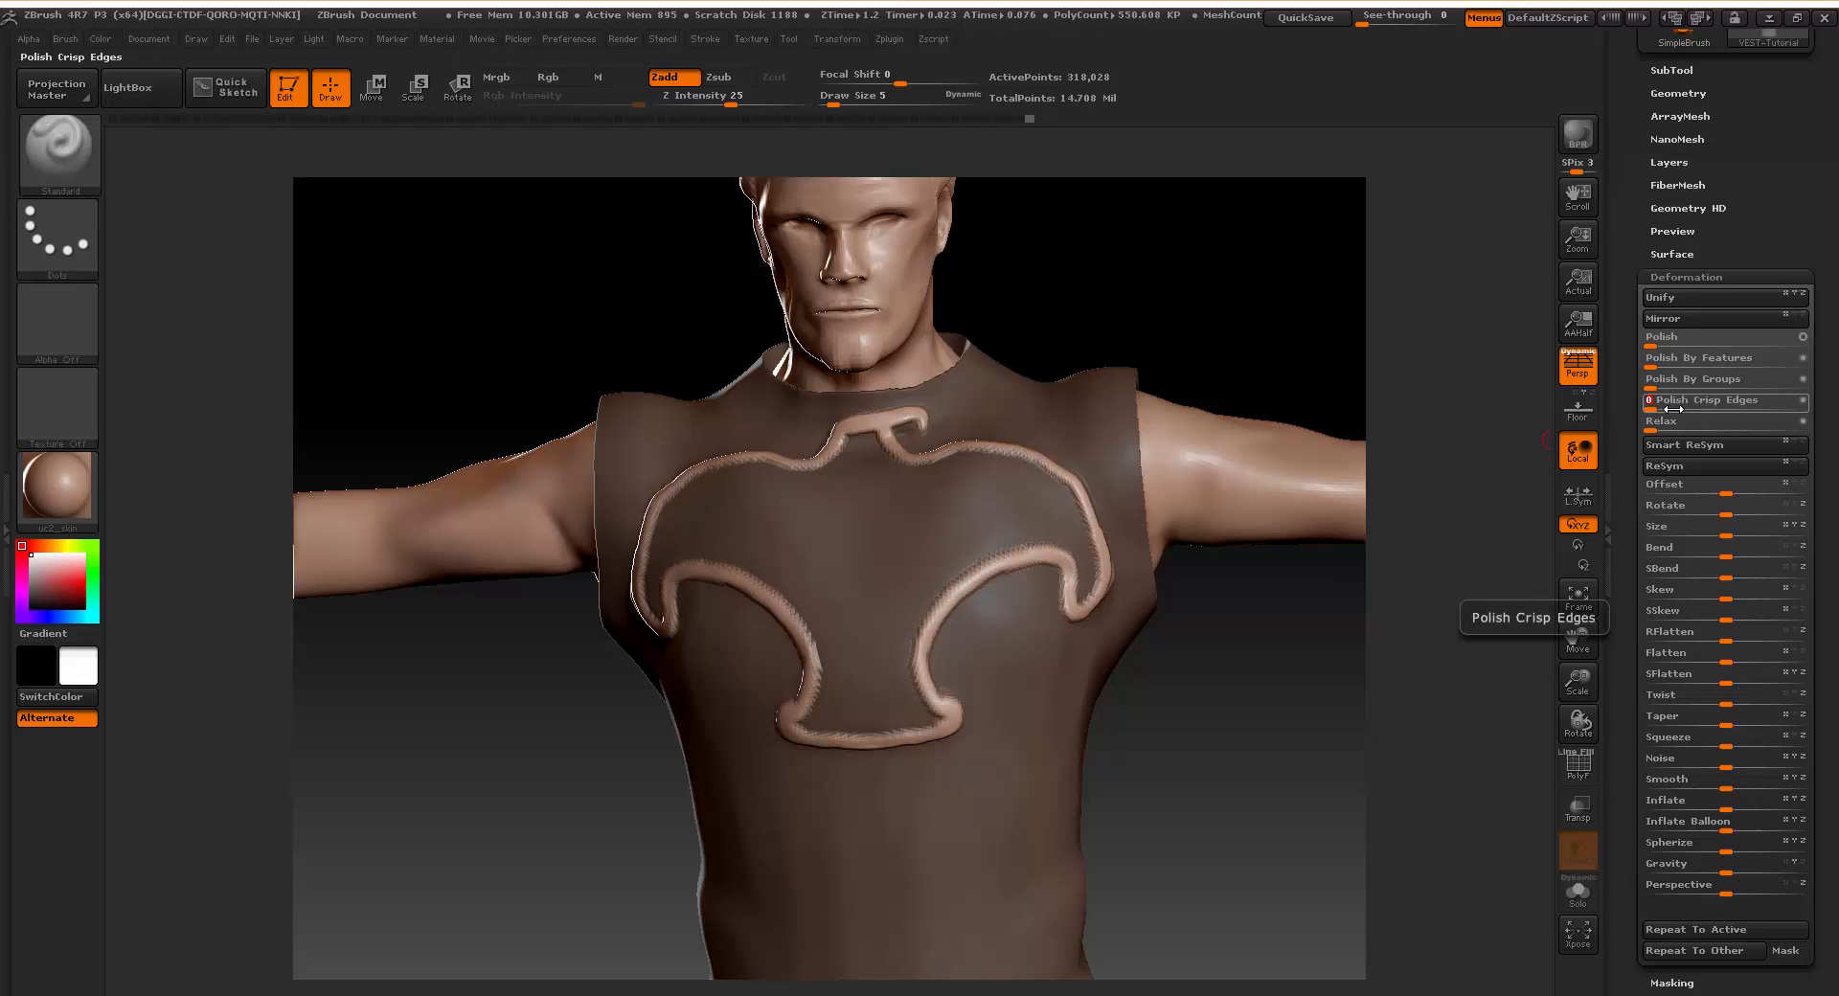
{"action": "left_click", "coordinate": [1660, 344]}
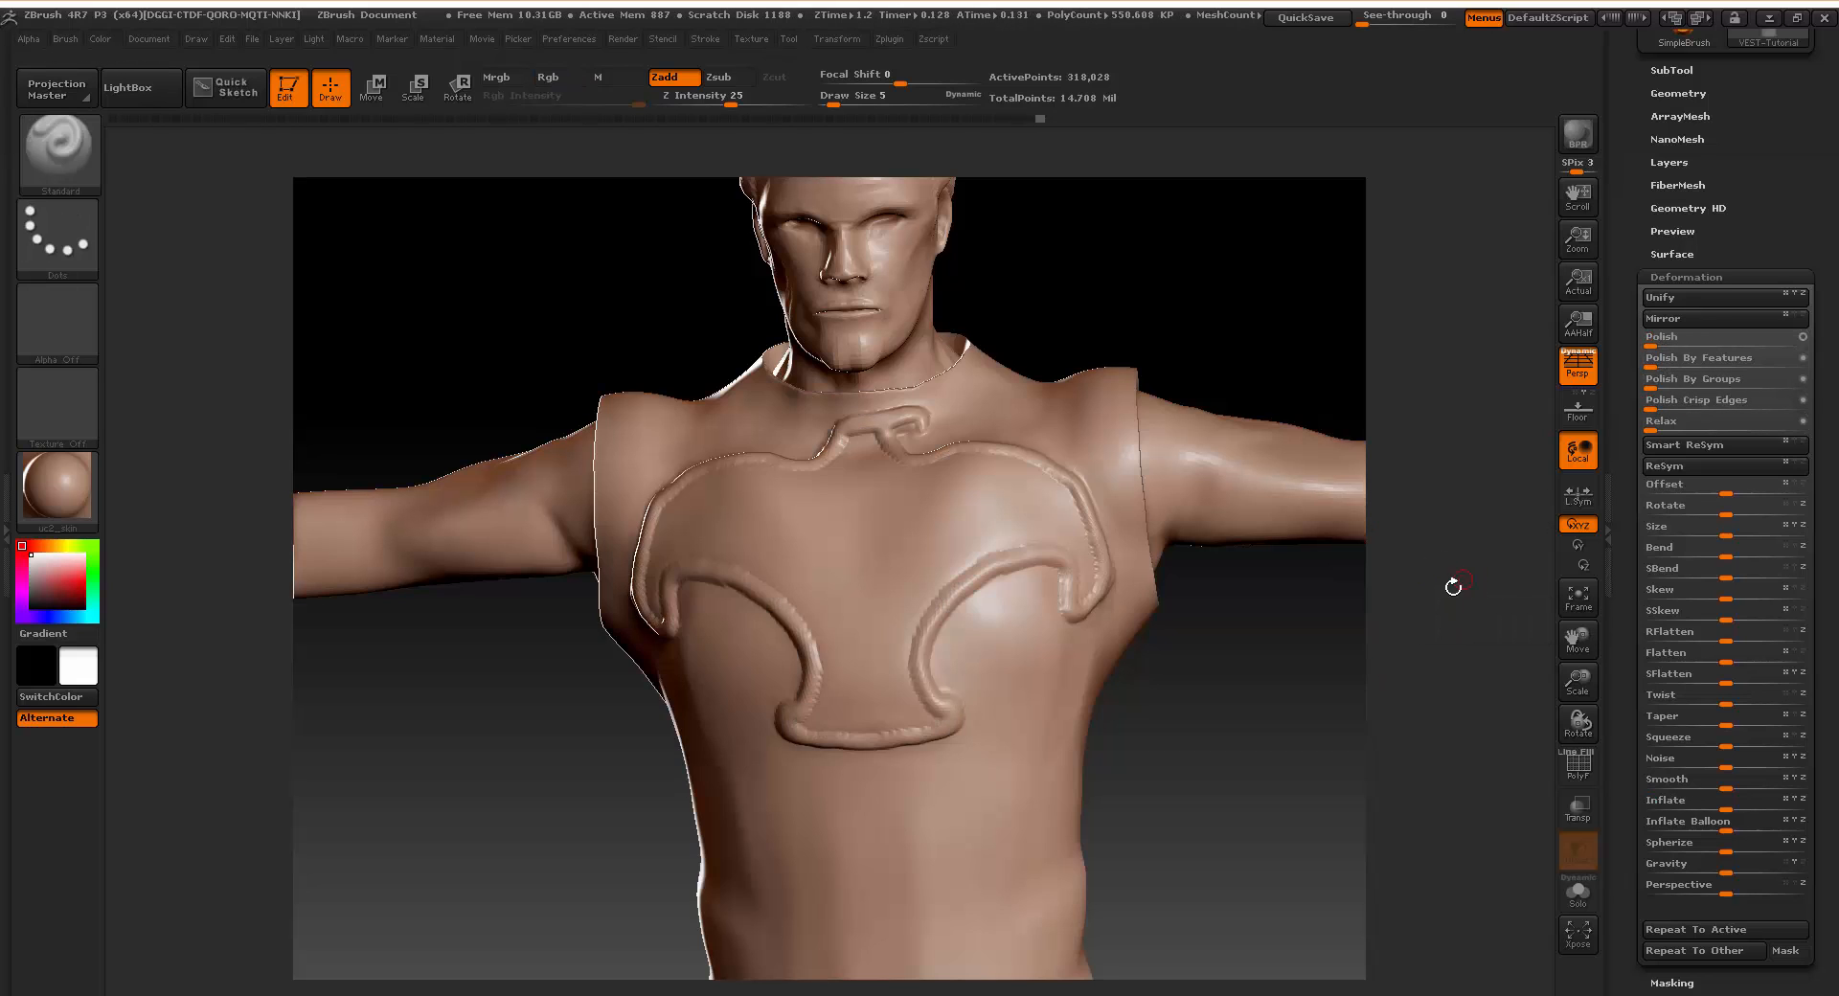
{"action": "left_click_drag", "start_coordinate": [1453, 587], "coordinate": [990, 575]}
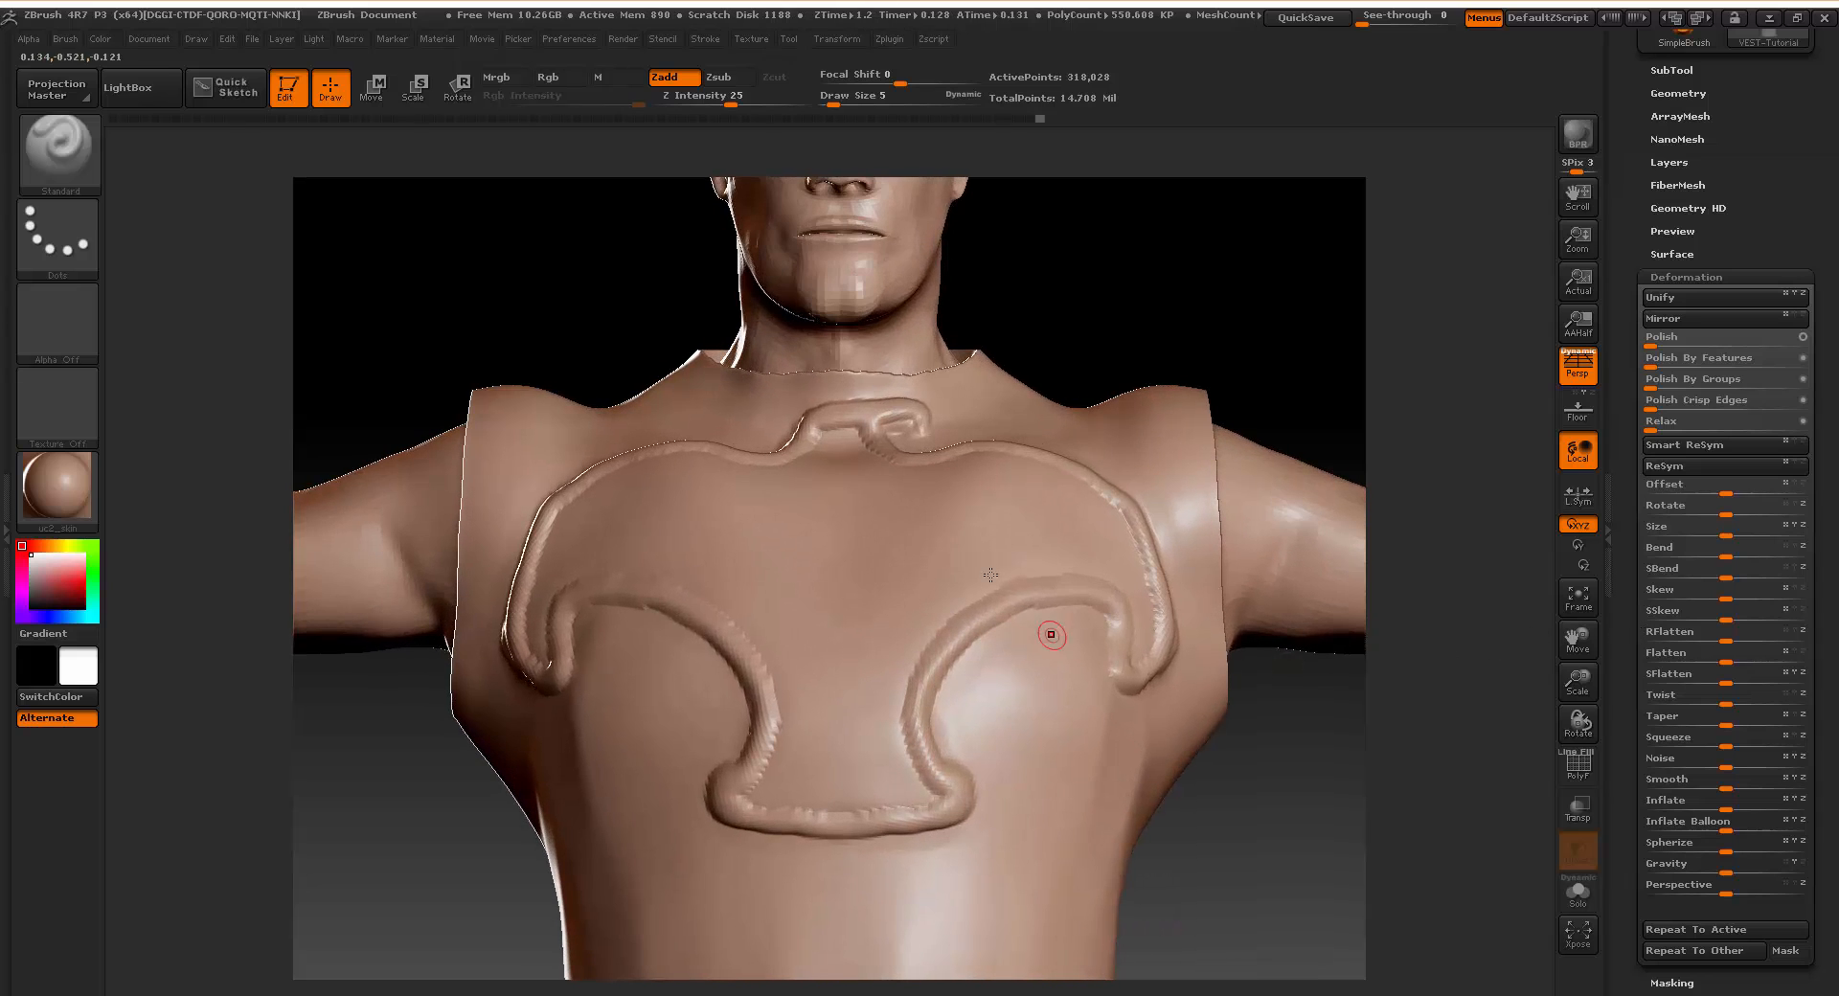
Select the Pinch brush at draw size 2 and smooth the rough emblem border along the lower wing edge and tail sides.
{"action": "left_click", "coordinate": [31, 157]}
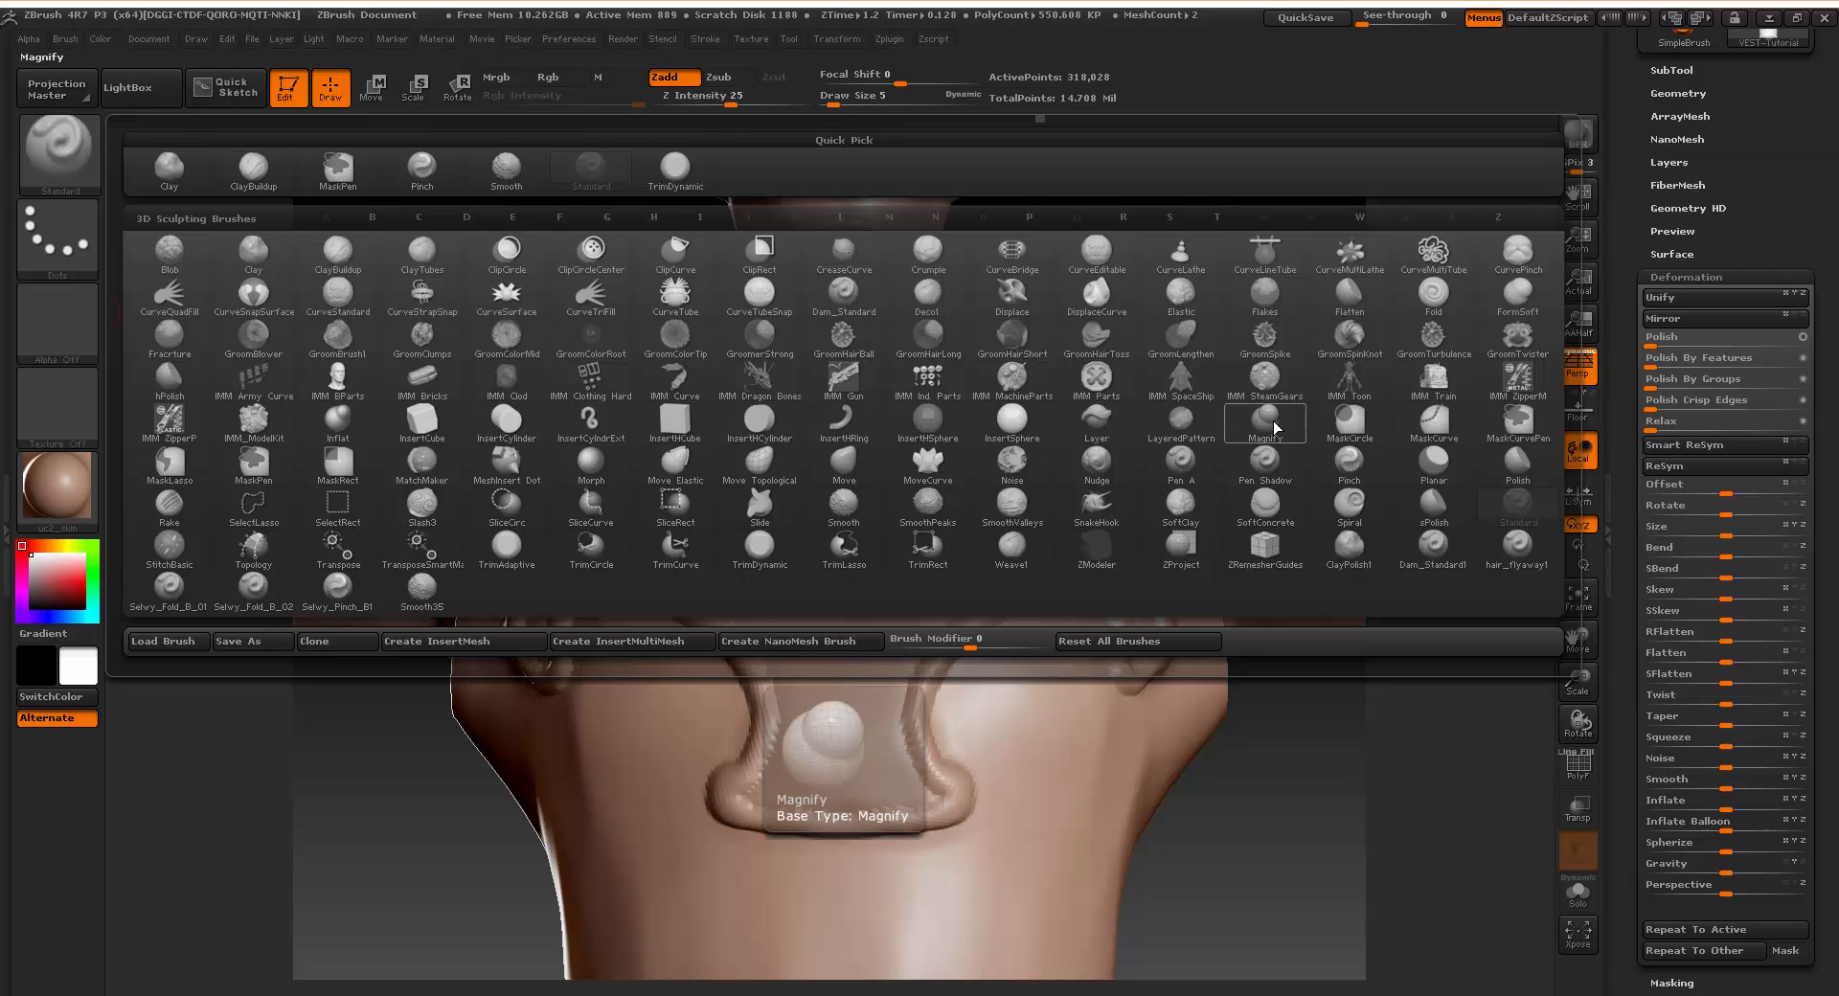
{"action": "key", "text": "p"}
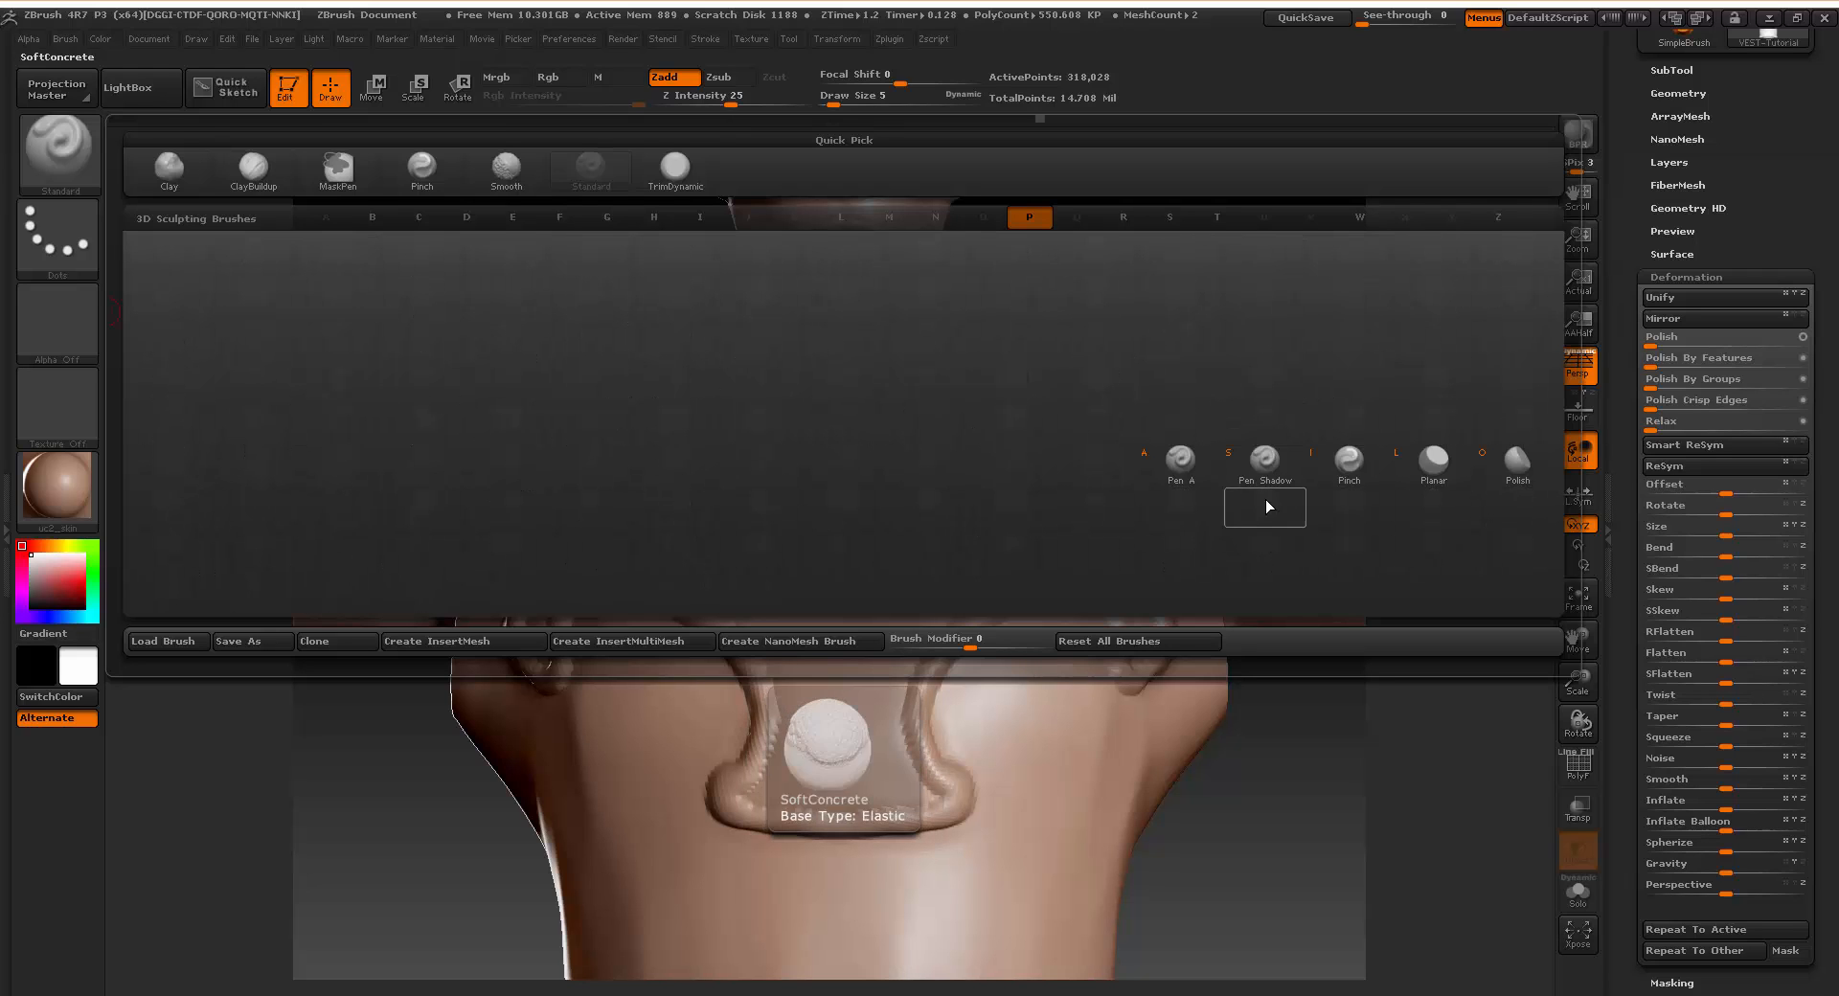
{"action": "left_click", "coordinate": [1355, 465]}
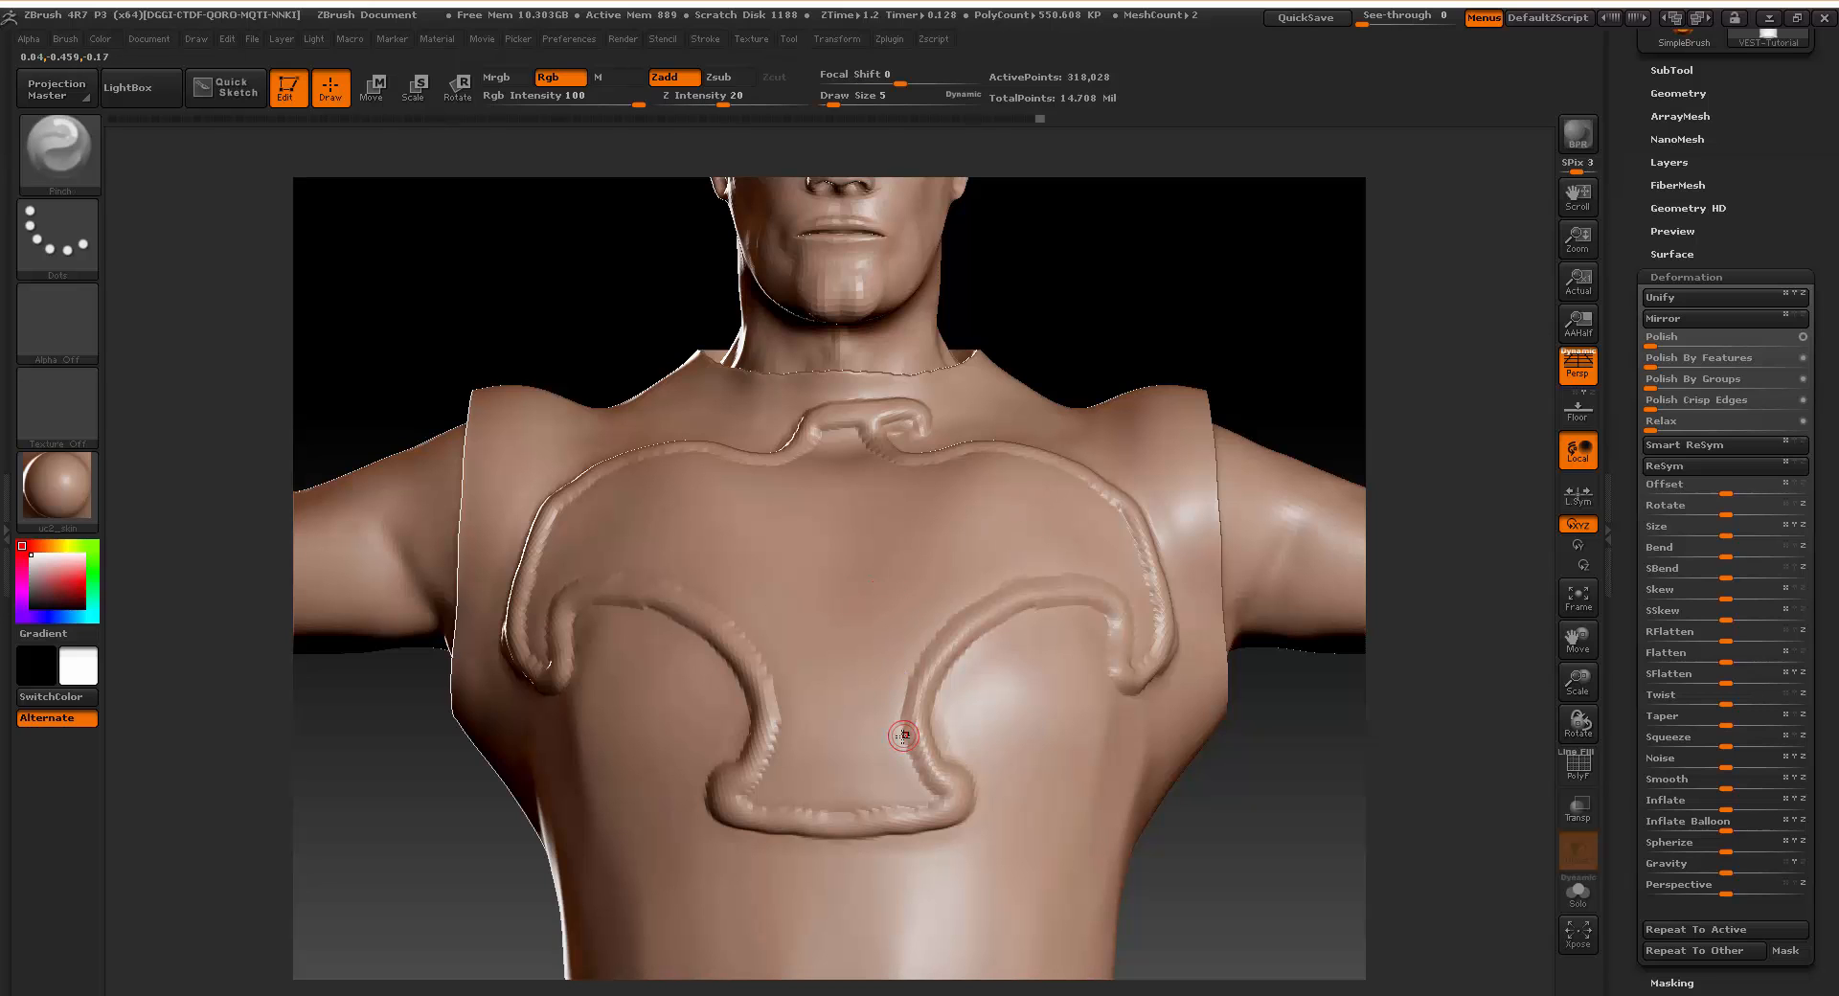
{"action": "key", "text": "space"}
{"action": "left_click_drag", "start_coordinate": [903, 736], "coordinate": [897, 733]}
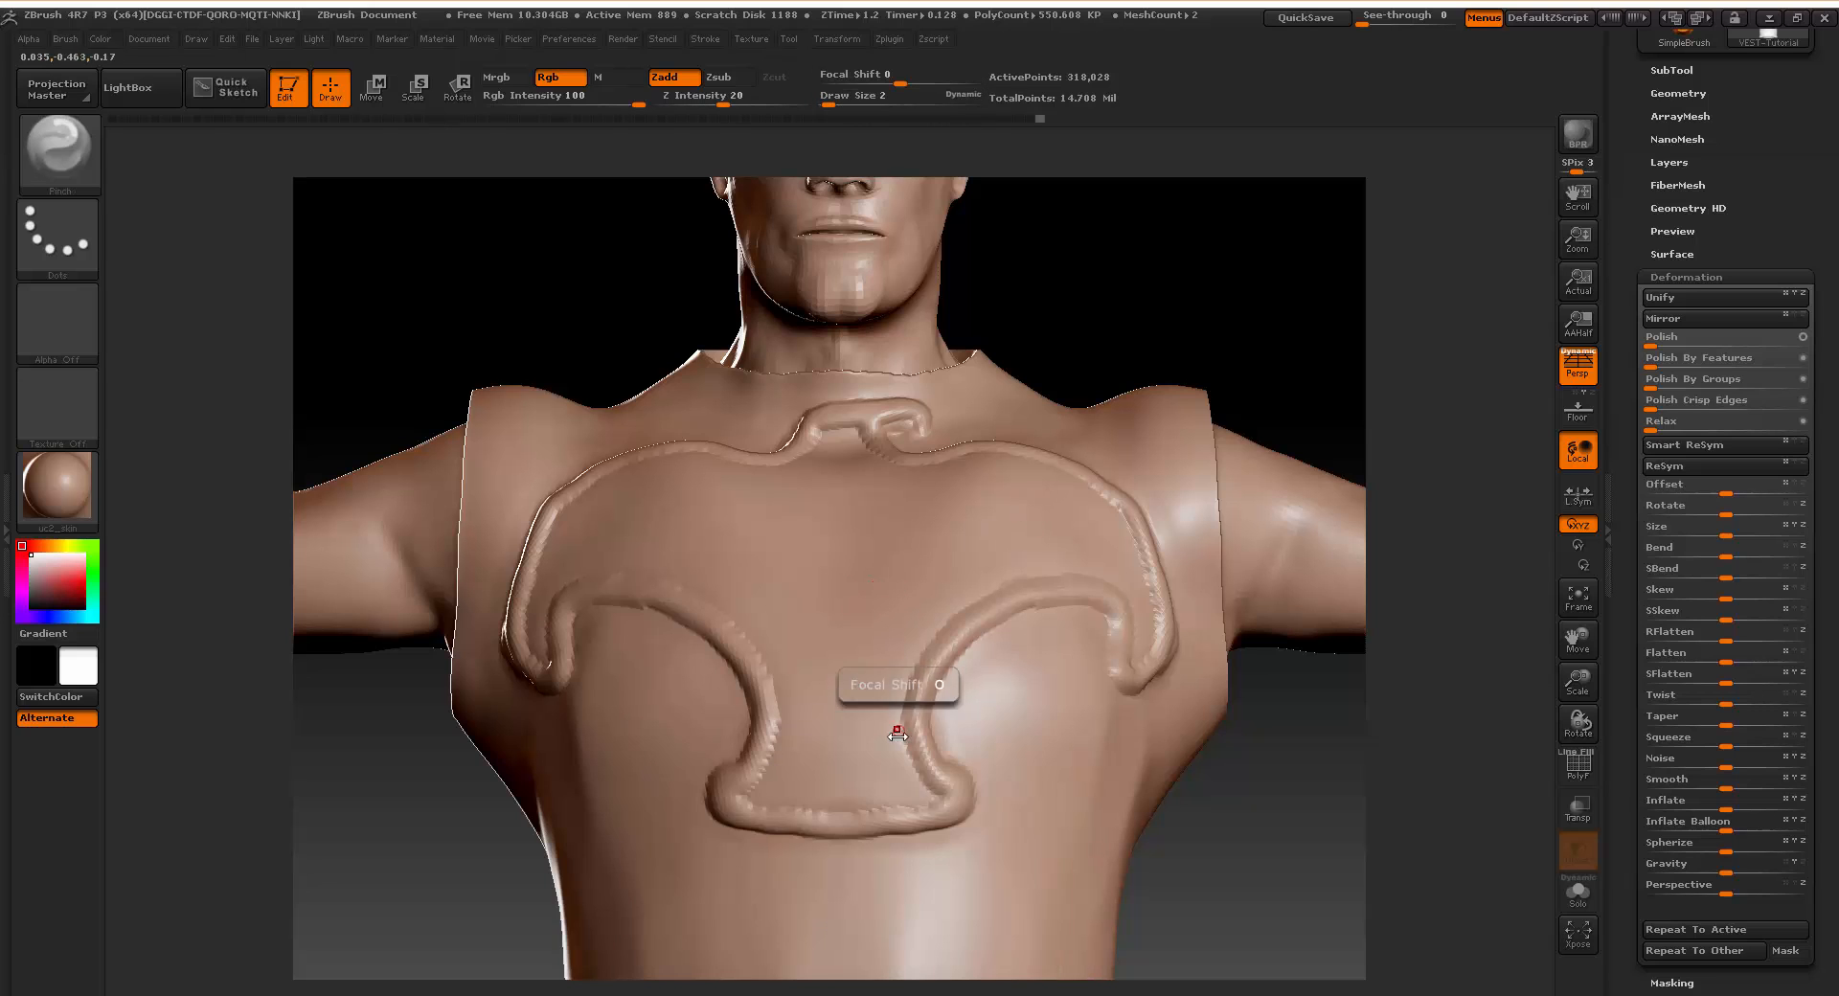
{"action": "key", "text": "shift"}
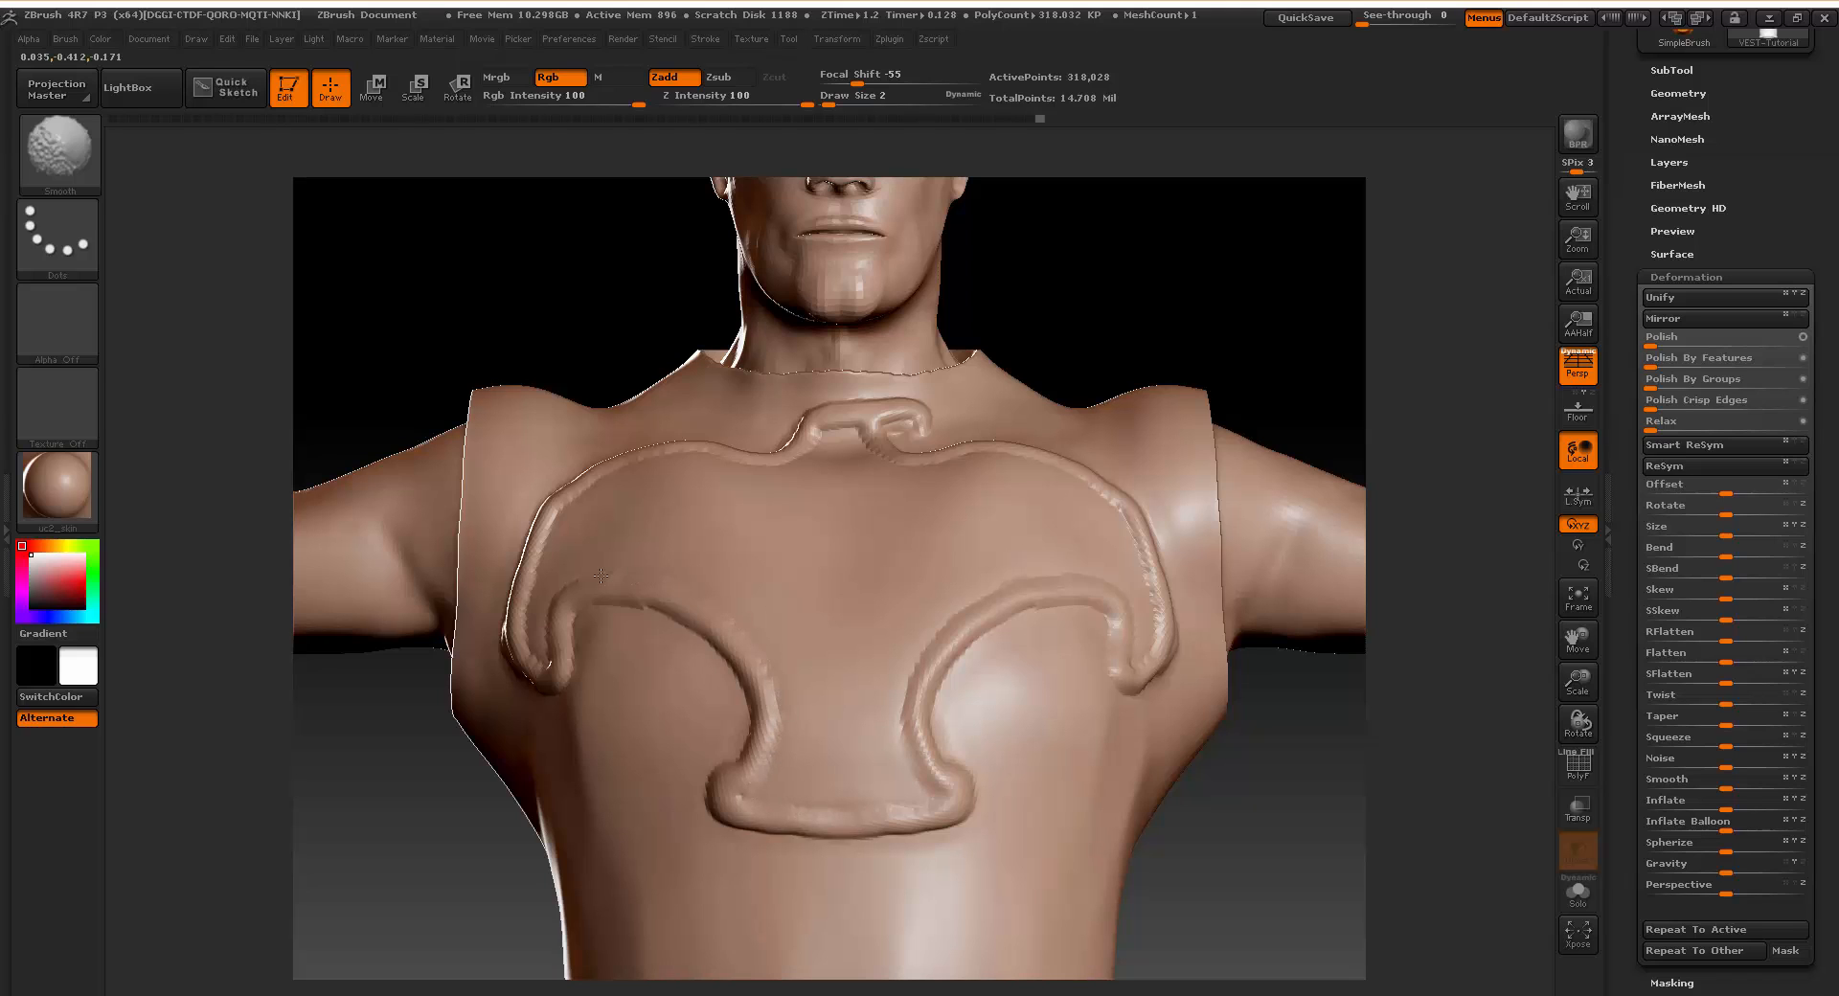
{"action": "left_click_drag", "start_coordinate": [601, 576], "coordinate": [722, 637], "text": "shift"}
{"action": "key", "text": "shift"}
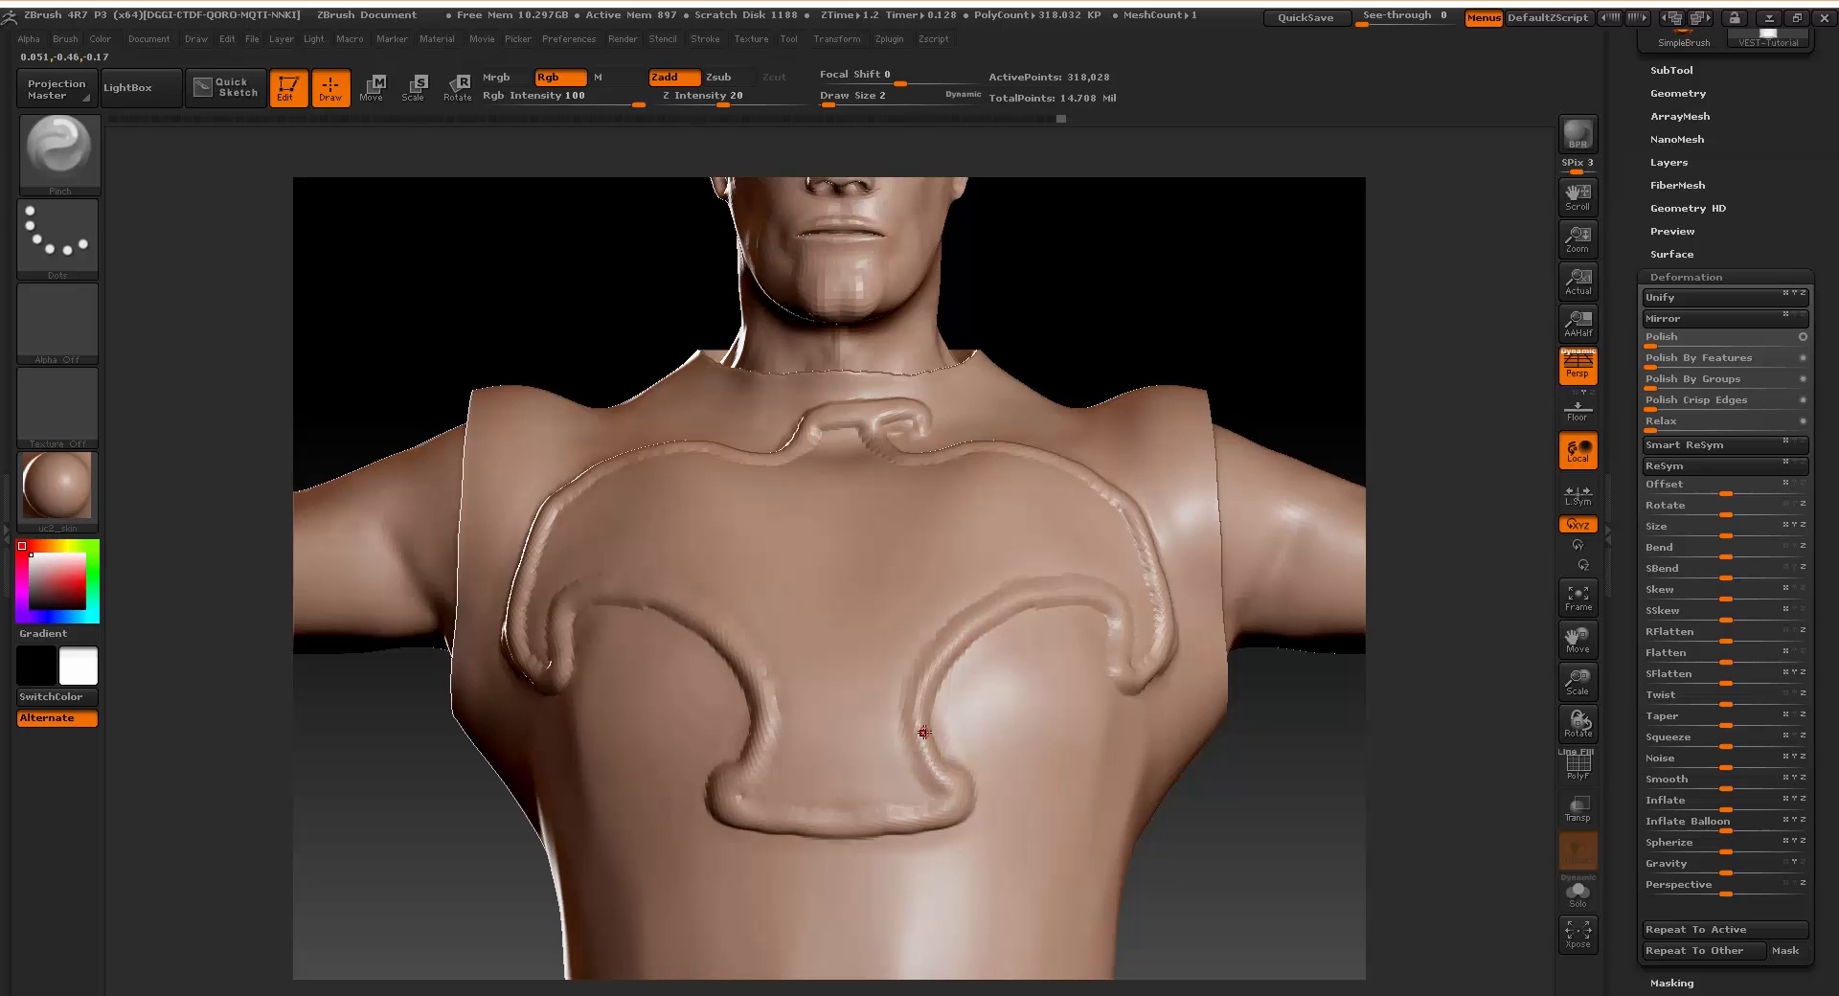
Set the draw size to 8 and pinch the emblem border around the tail's sides and corners and up into the lower wing edges.
{"action": "key", "text": "space"}
{"action": "mouse_move", "coordinate": [867, 690]}
{"action": "left_mouse_down"}
{"action": "mouse_move", "coordinate": [896, 689]}
{"action": "mouse_move", "coordinate": [920, 738]}
{"action": "left_mouse_up"}
{"action": "left_click_drag", "start_coordinate": [944, 793], "coordinate": [932, 787]}
{"action": "left_click", "coordinate": [911, 720]}
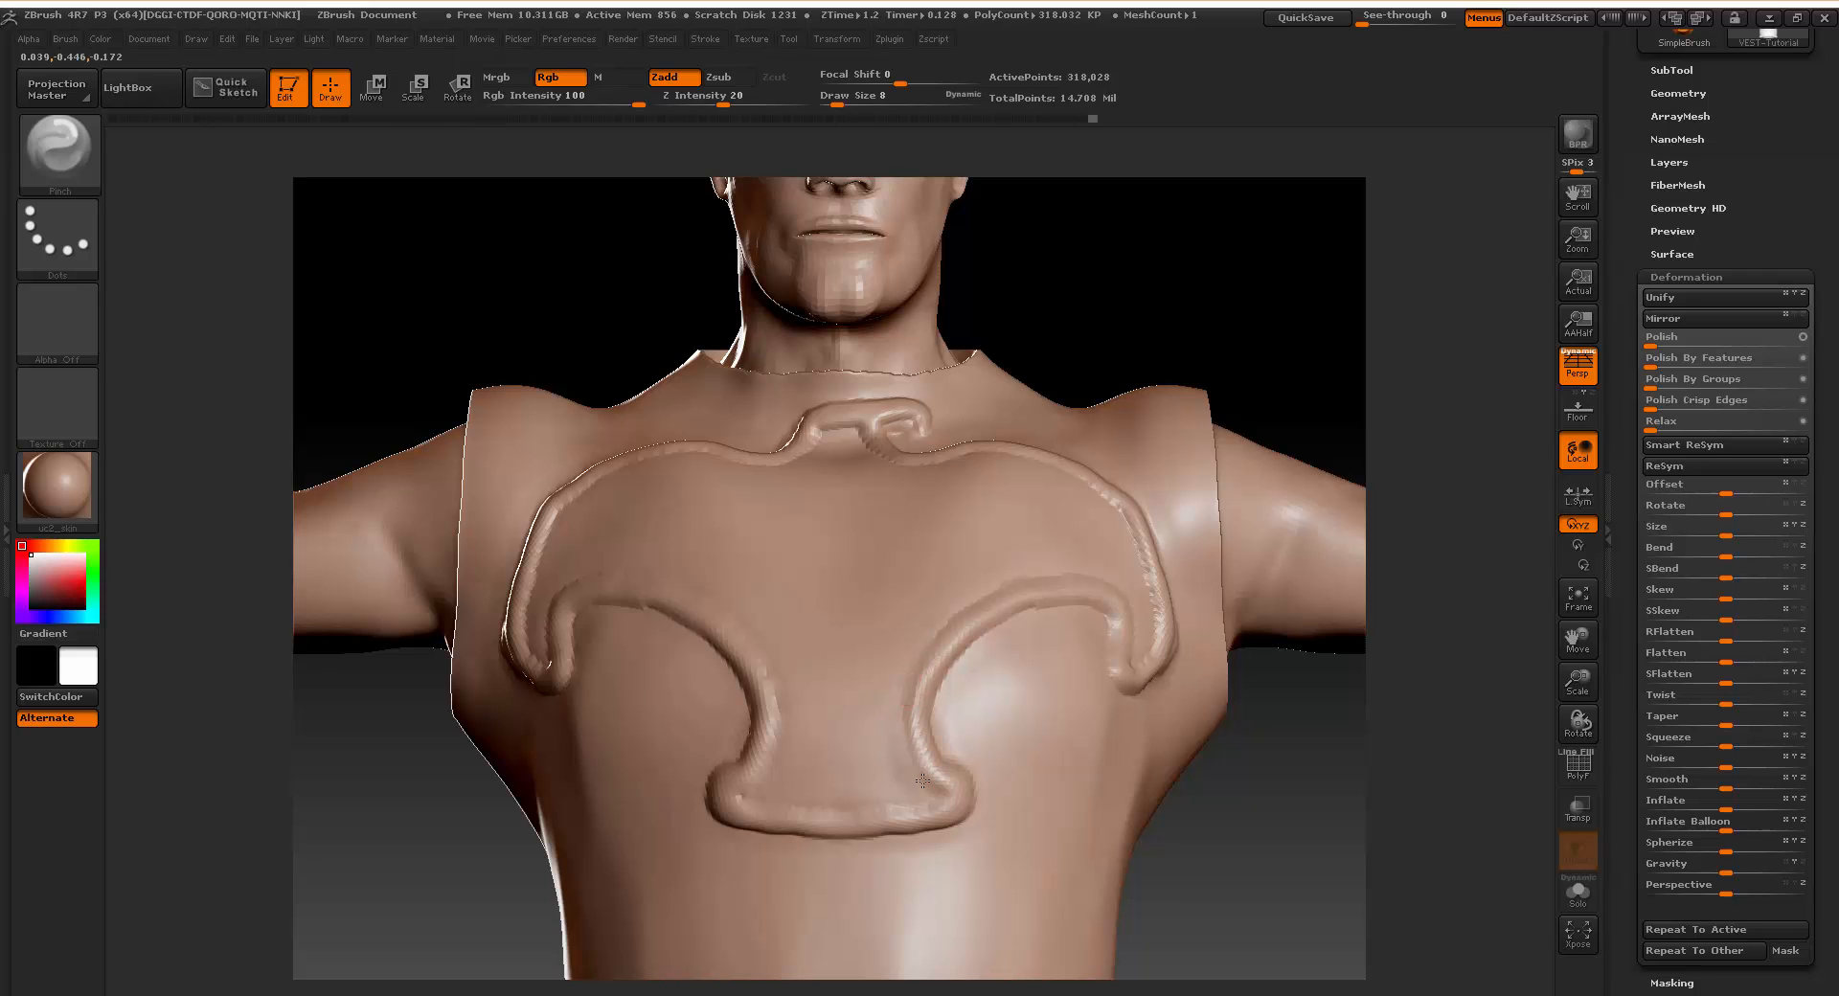
{"action": "left_click_drag", "start_coordinate": [921, 778], "coordinate": [935, 799]}
{"action": "left_click_drag", "start_coordinate": [751, 798], "coordinate": [773, 753]}
{"action": "left_click_drag", "start_coordinate": [768, 670], "coordinate": [764, 637]}
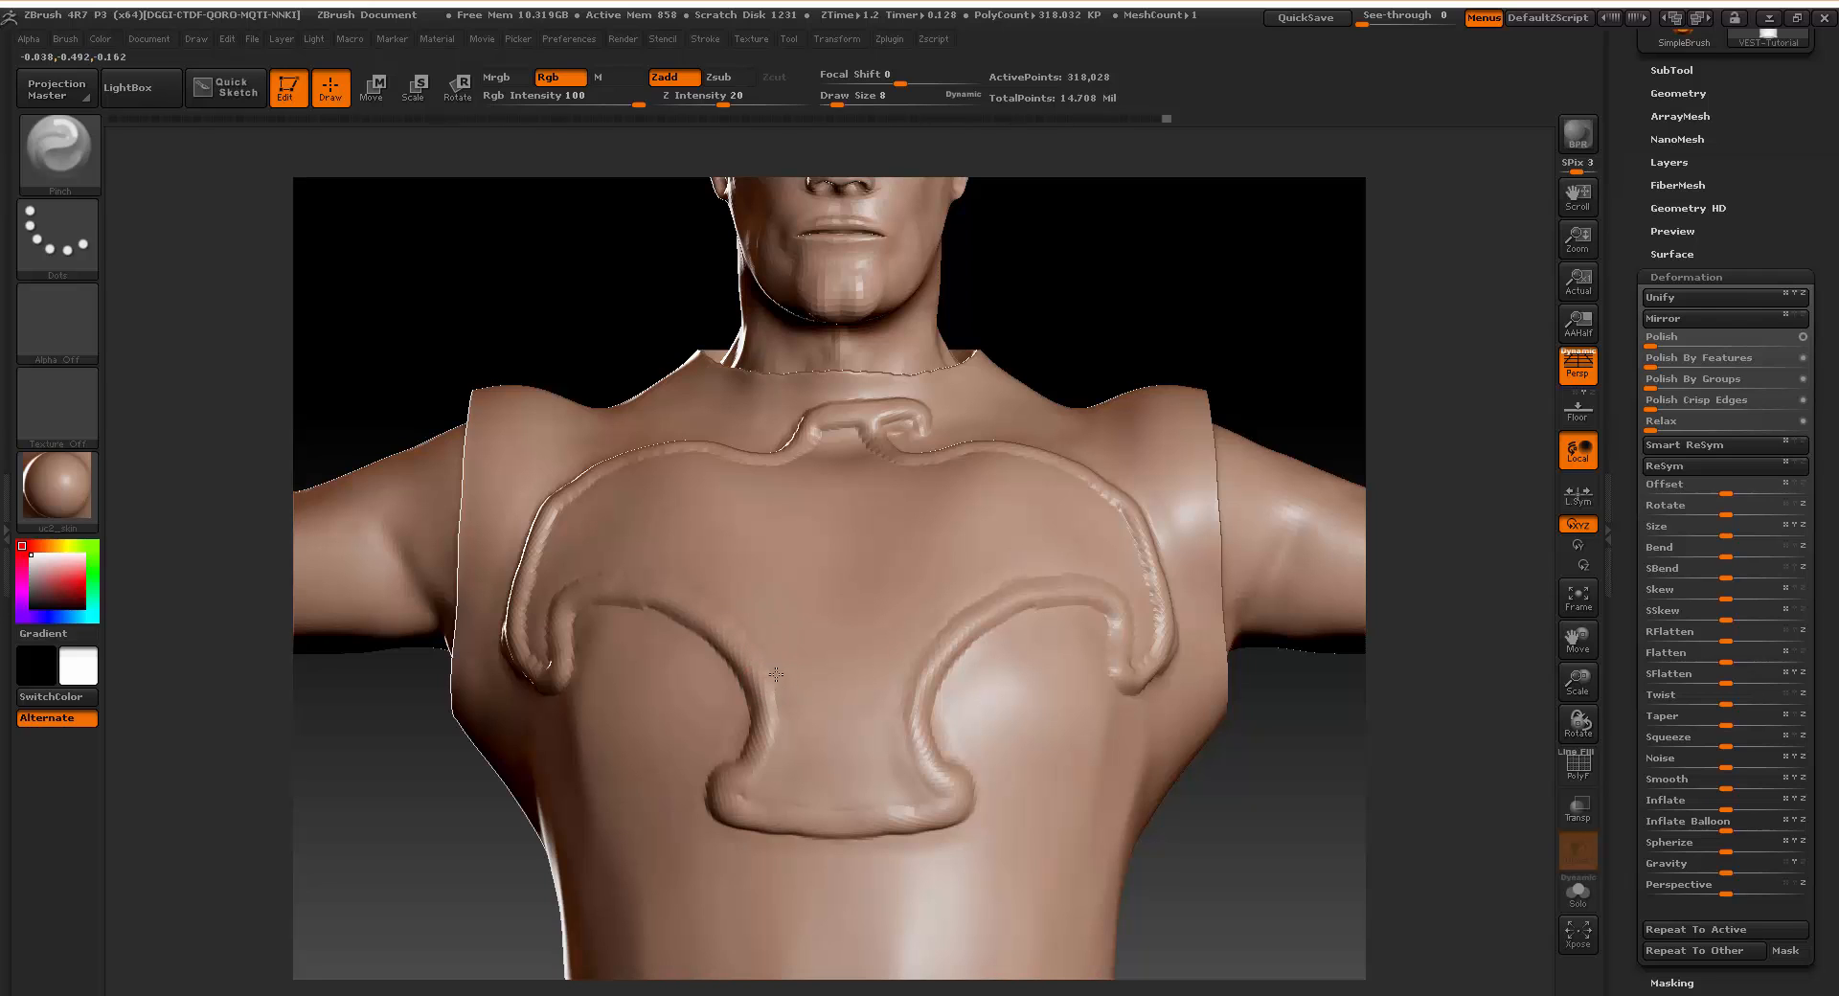
{"action": "left_click_drag", "start_coordinate": [768, 686], "coordinate": [736, 640]}
Pinch the border along the outer wings, wing tops and wing tip, and touch up the tail's sides.
{"action": "left_click_drag", "start_coordinate": [558, 507], "coordinate": [567, 508]}
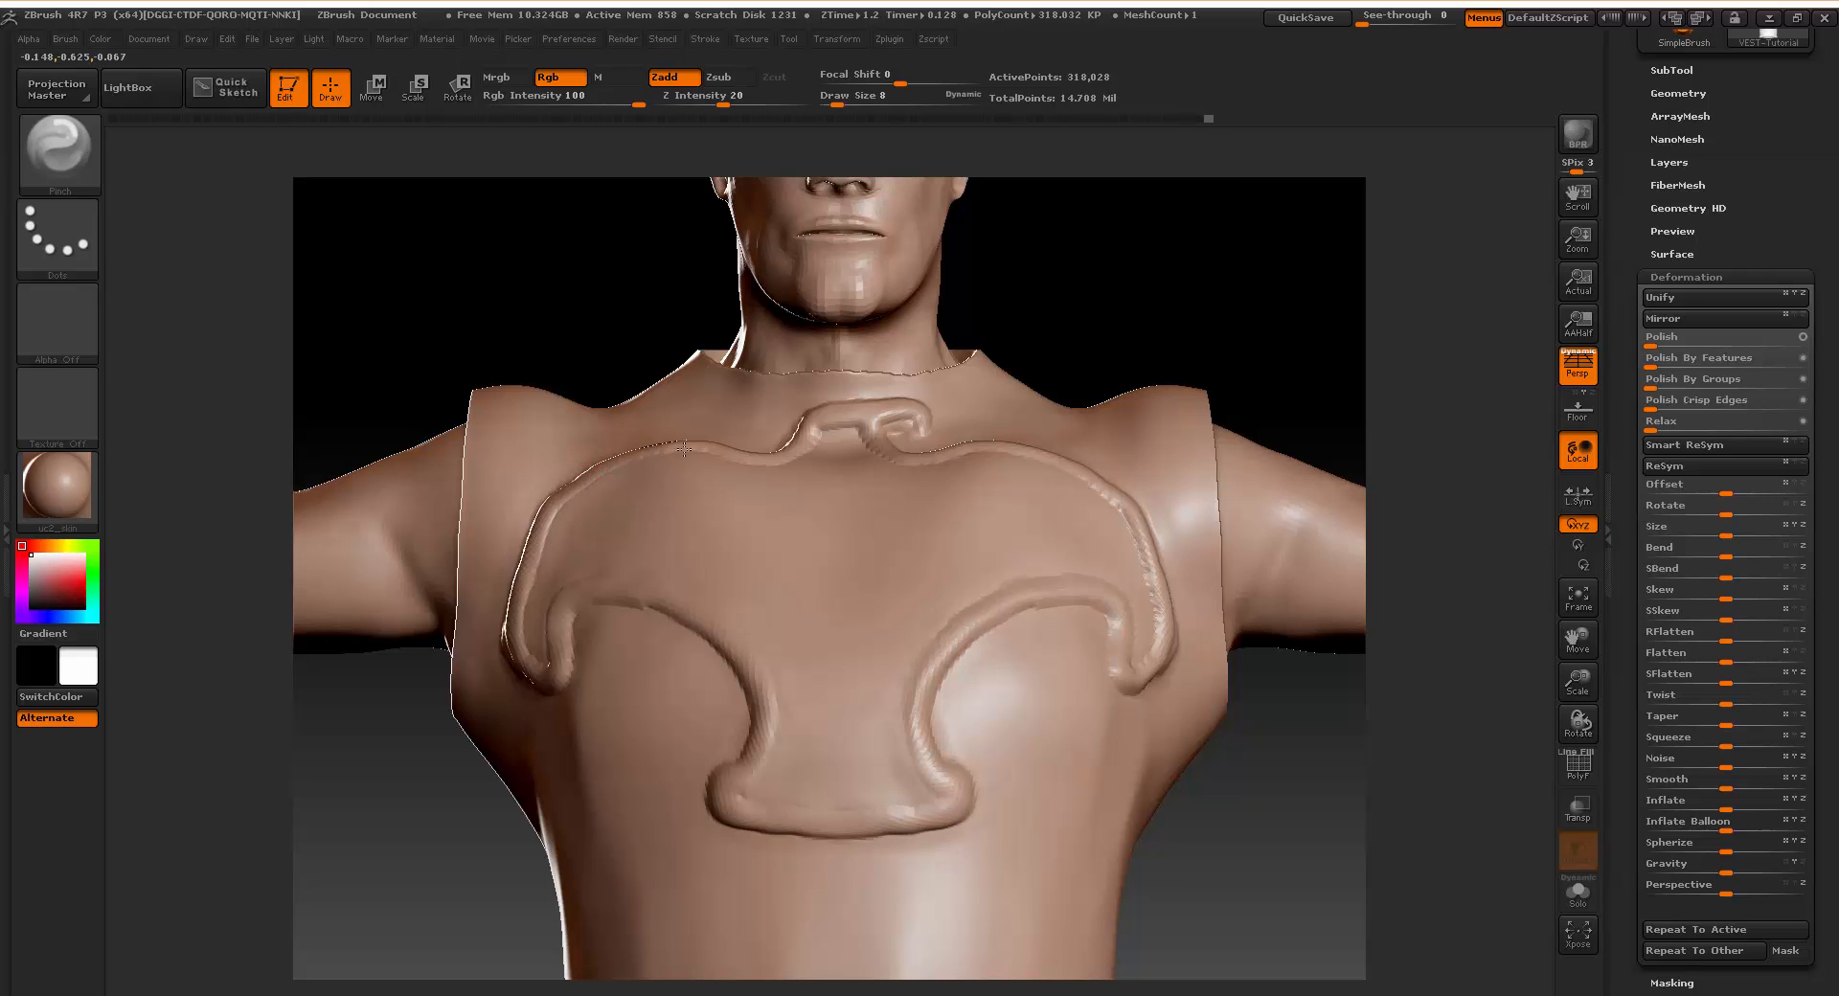
{"action": "mouse_move", "coordinate": [718, 455]}
{"action": "left_mouse_down"}
{"action": "mouse_move", "coordinate": [698, 459]}
{"action": "mouse_move", "coordinate": [833, 443]}
{"action": "mouse_move", "coordinate": [914, 464]}
{"action": "mouse_move", "coordinate": [885, 461]}
{"action": "mouse_move", "coordinate": [996, 456]}
{"action": "left_mouse_up"}
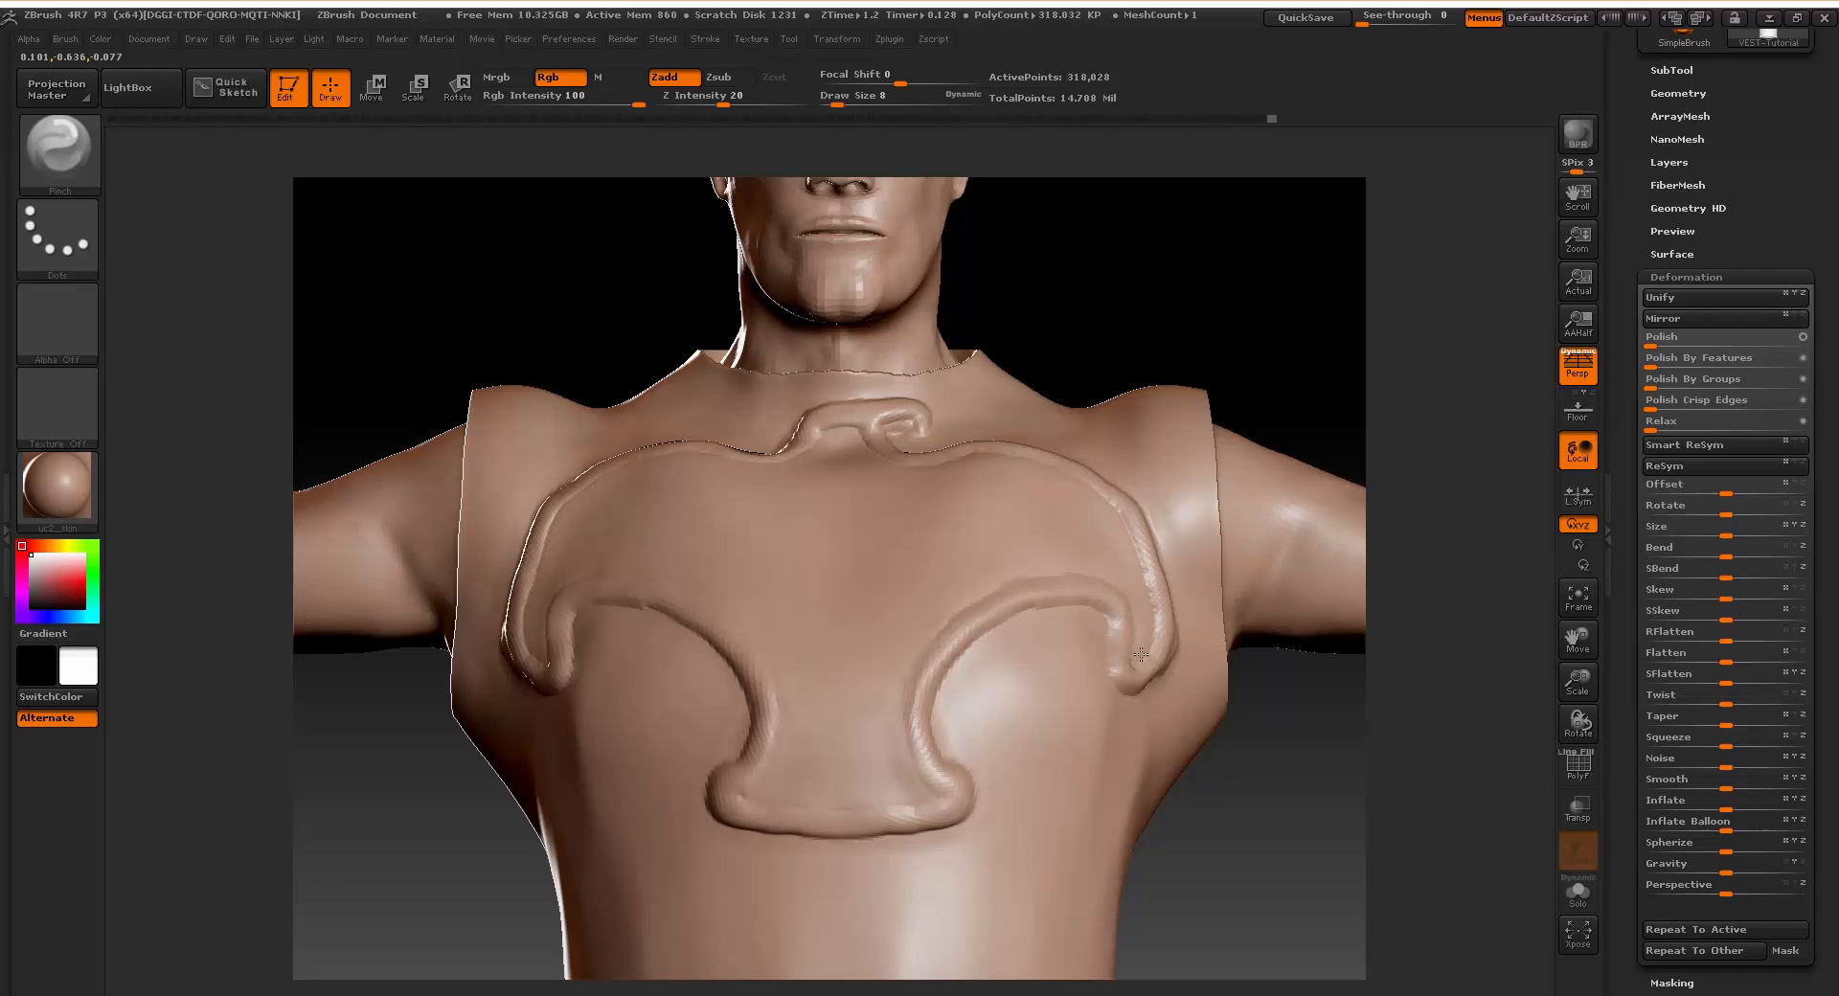
{"action": "mouse_move", "coordinate": [1133, 657]}
{"action": "left_mouse_down"}
{"action": "mouse_move", "coordinate": [1125, 597]}
{"action": "mouse_move", "coordinate": [1025, 586]}
{"action": "mouse_move", "coordinate": [927, 627]}
{"action": "mouse_move", "coordinate": [920, 663]}
{"action": "left_mouse_up"}
{"action": "mouse_move", "coordinate": [914, 771]}
{"action": "left_mouse_down"}
{"action": "mouse_move", "coordinate": [922, 805]}
{"action": "mouse_move", "coordinate": [944, 761]}
{"action": "left_mouse_up"}
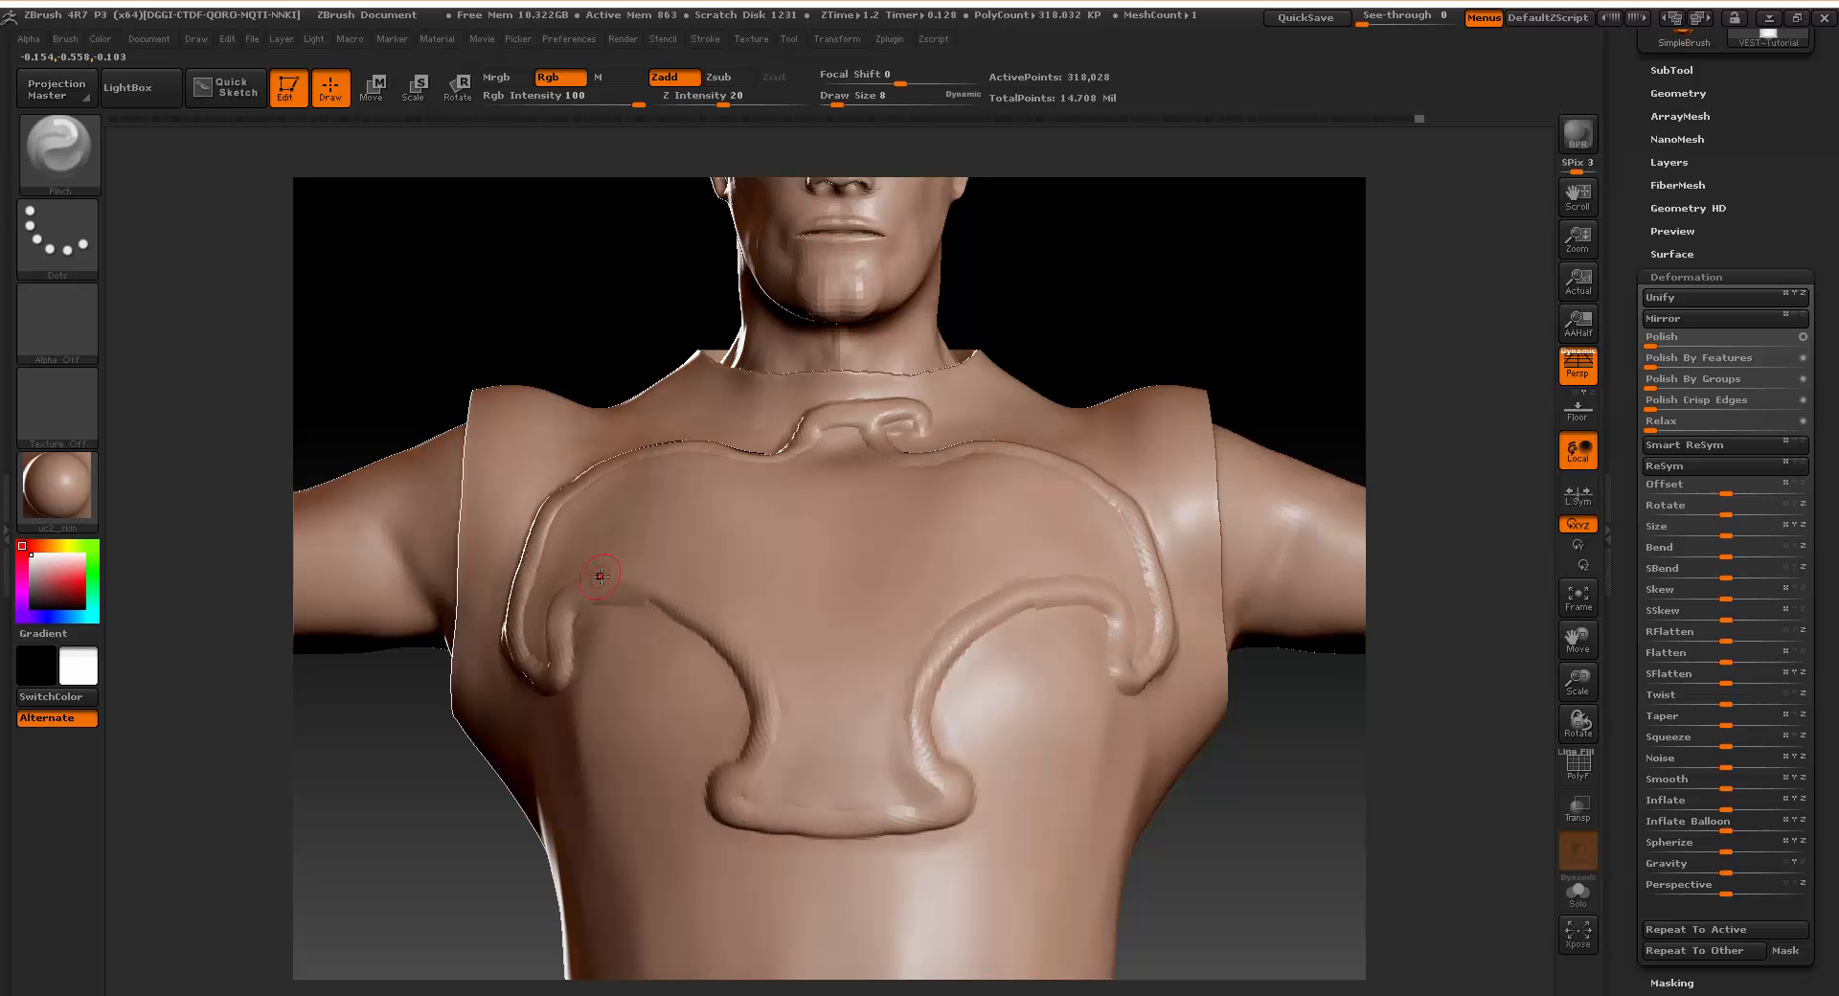
{"action": "mouse_move", "coordinate": [1235, 852]}
{"action": "left_mouse_down"}
{"action": "mouse_move", "coordinate": [1360, 881]}
{"action": "mouse_move", "coordinate": [1250, 896]}
{"action": "left_mouse_up"}
{"action": "key", "text": "ctrl+z"}
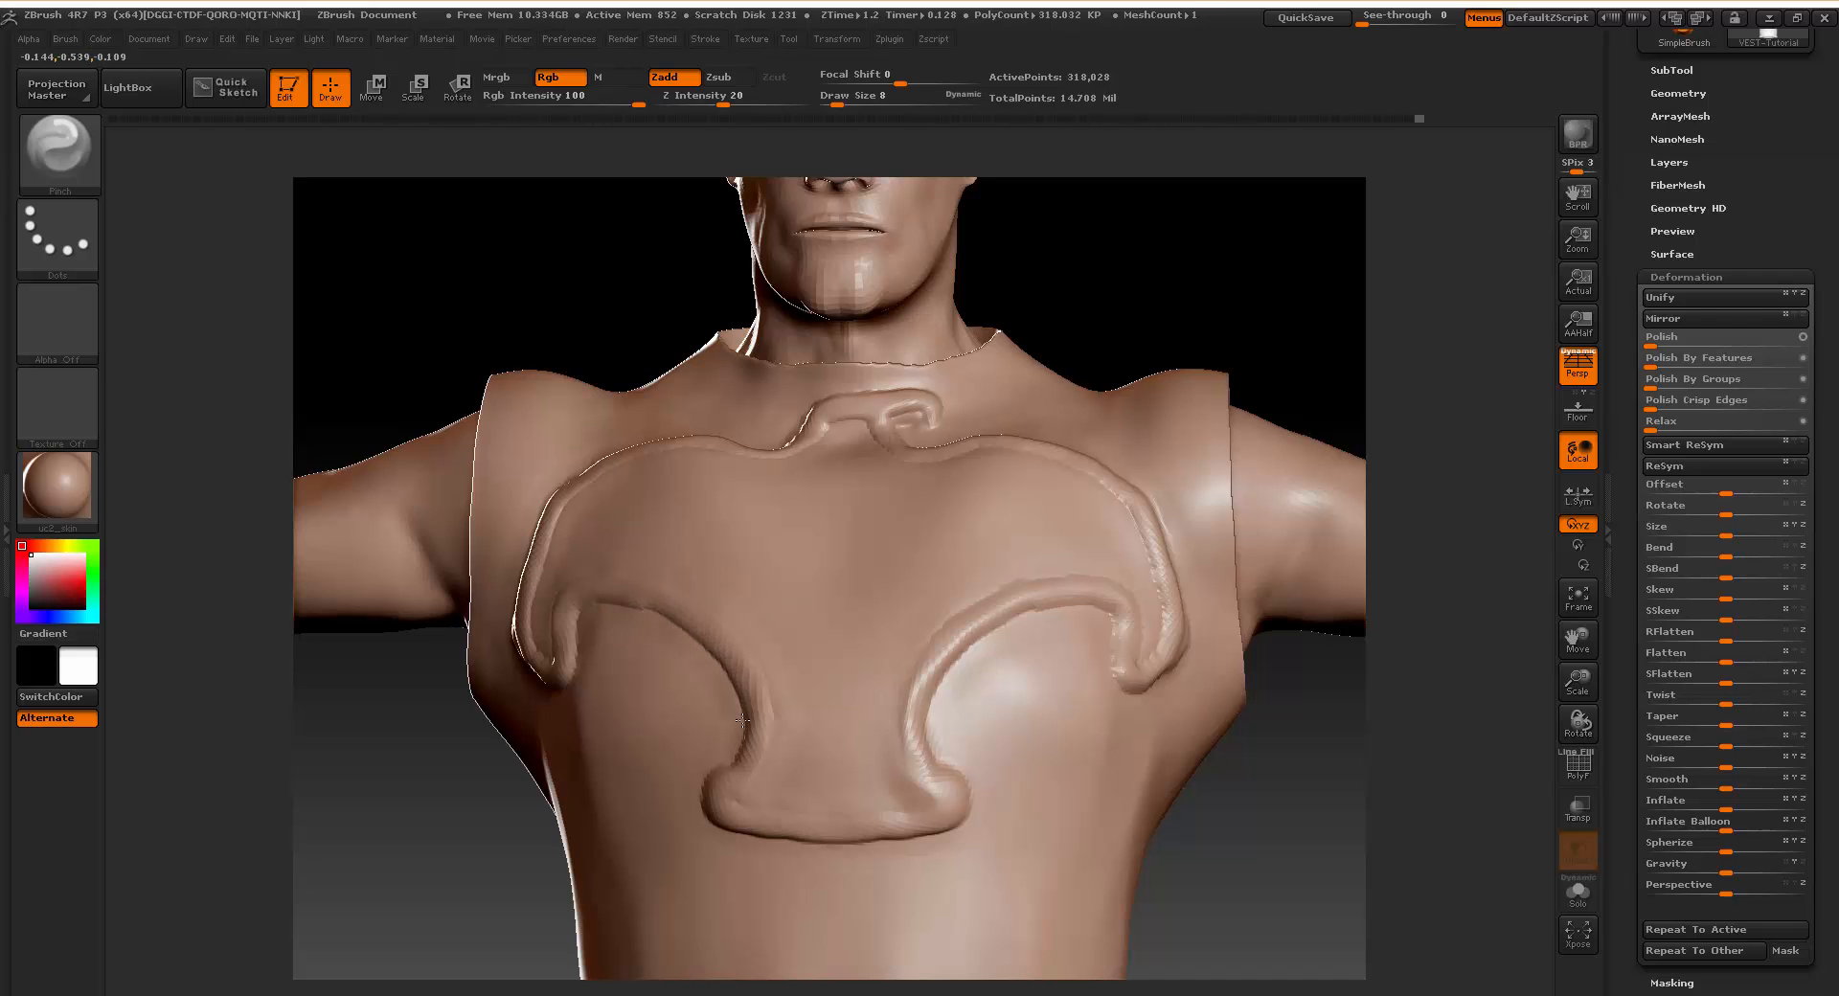
{"action": "left_click_drag", "start_coordinate": [967, 814], "coordinate": [948, 765]}
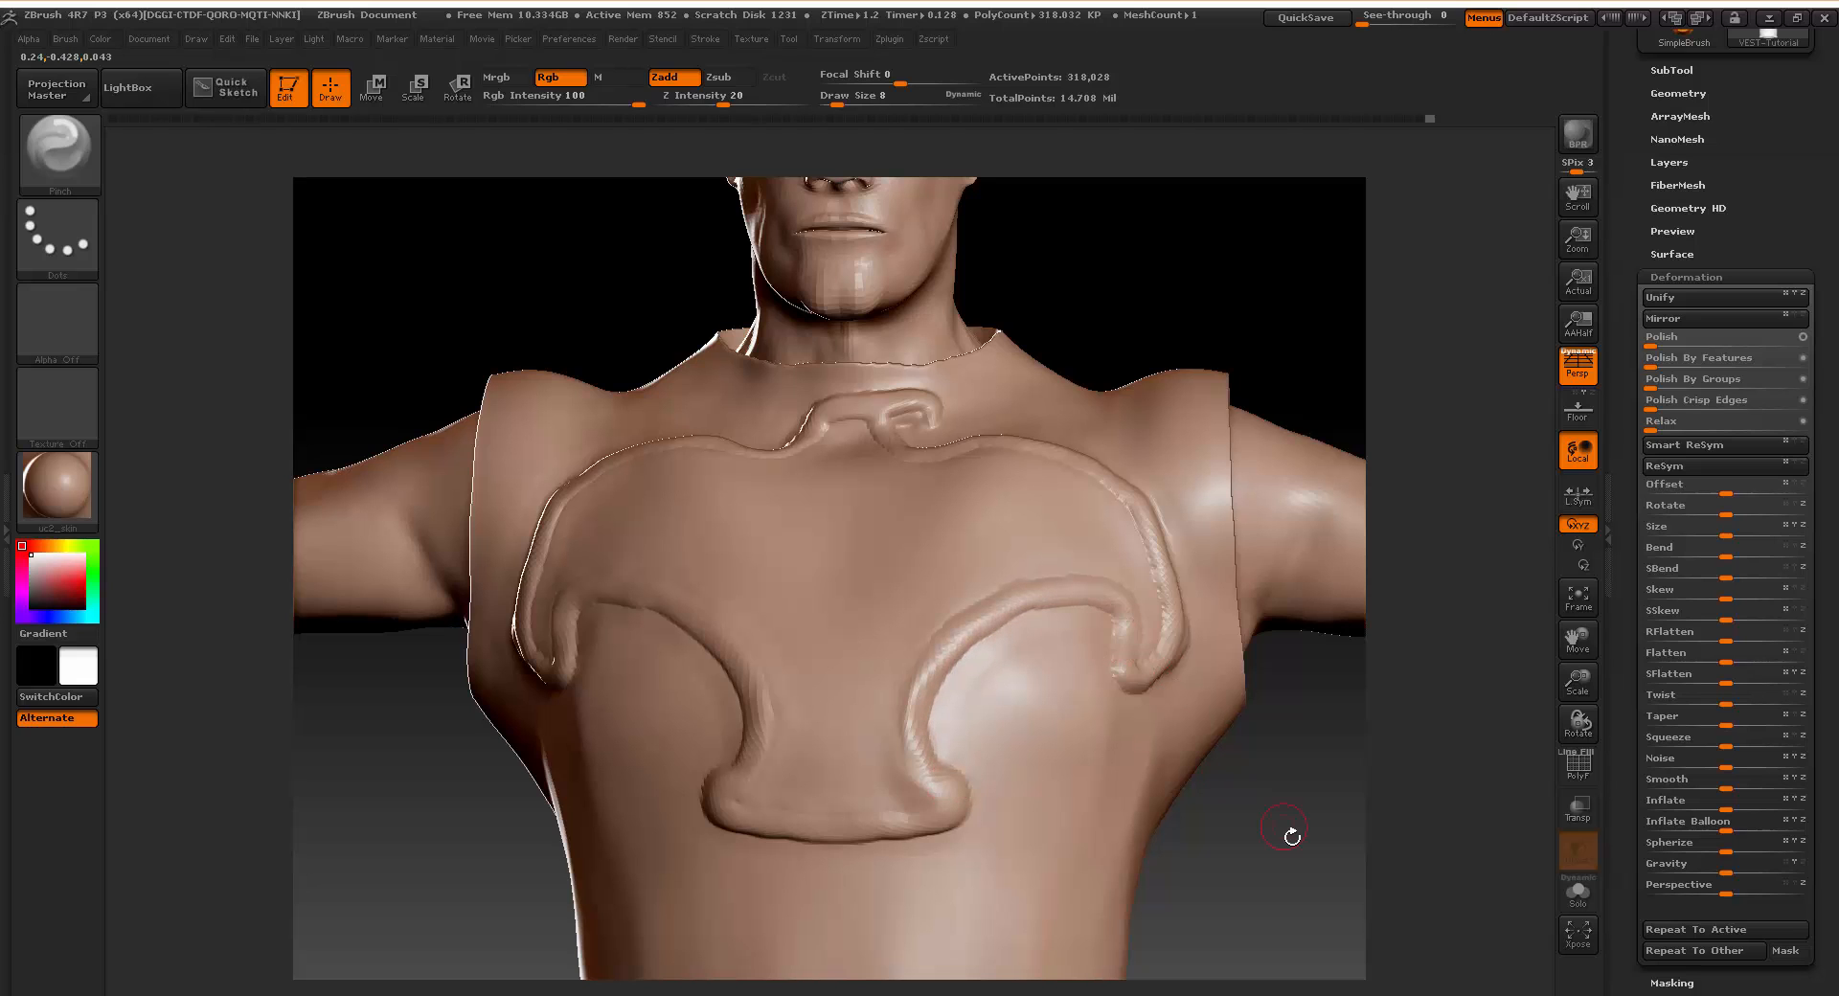
Select the sPolish brush with a draw size of 17 and polish the eagle emblem.
{"action": "left_click_drag", "start_coordinate": [1293, 833], "coordinate": [1261, 686]}
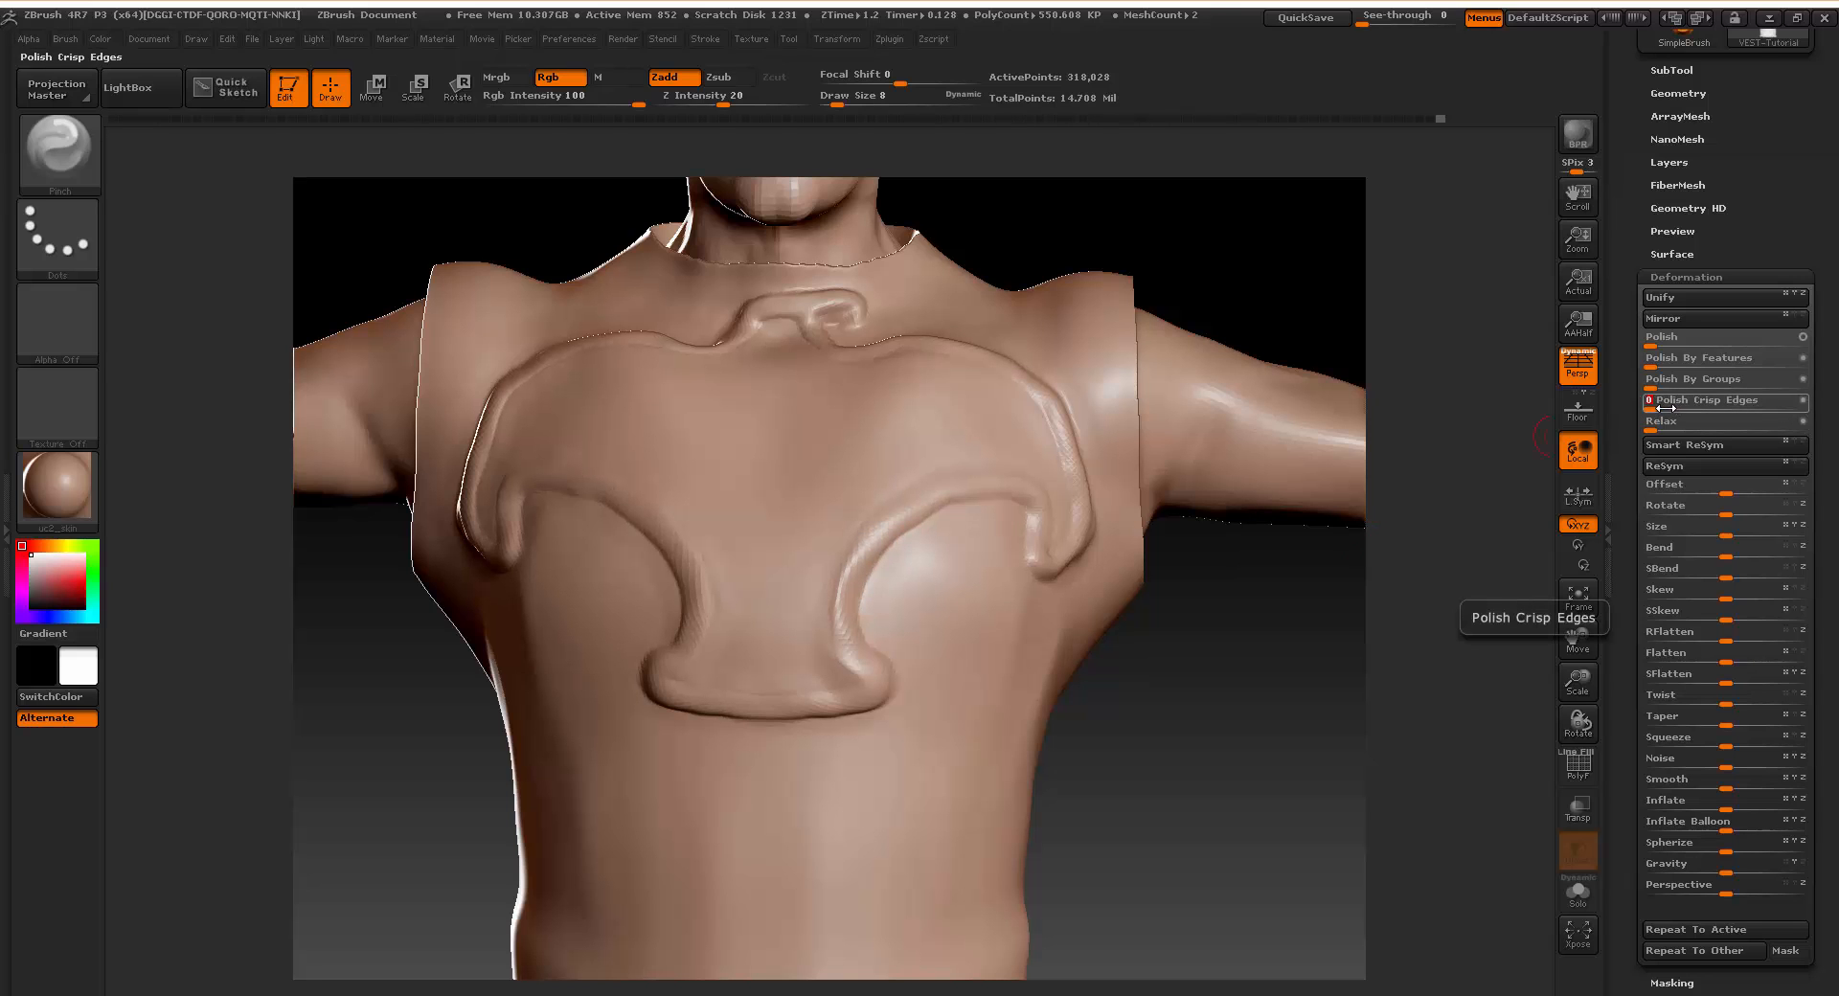
{"action": "left_click_drag", "start_coordinate": [1192, 628], "coordinate": [1224, 715]}
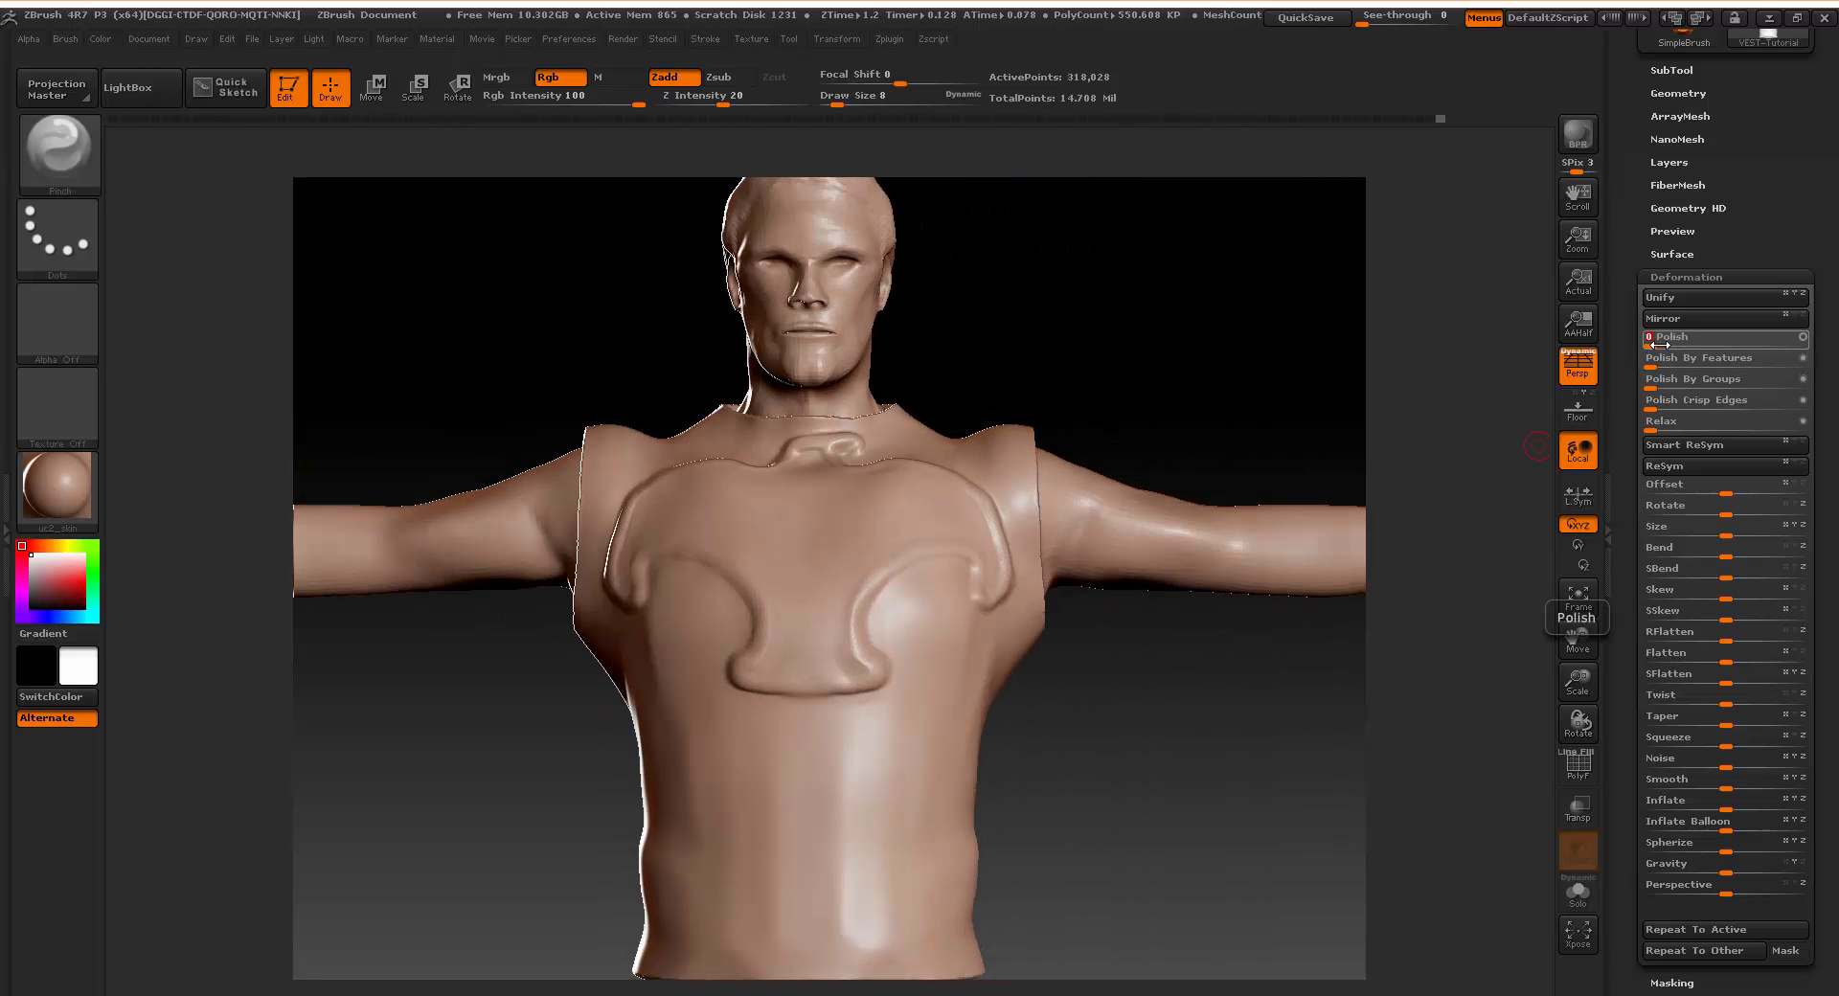
{"action": "left_click_drag", "start_coordinate": [1197, 842], "coordinate": [1176, 784]}
{"action": "left_click", "coordinate": [61, 158]}
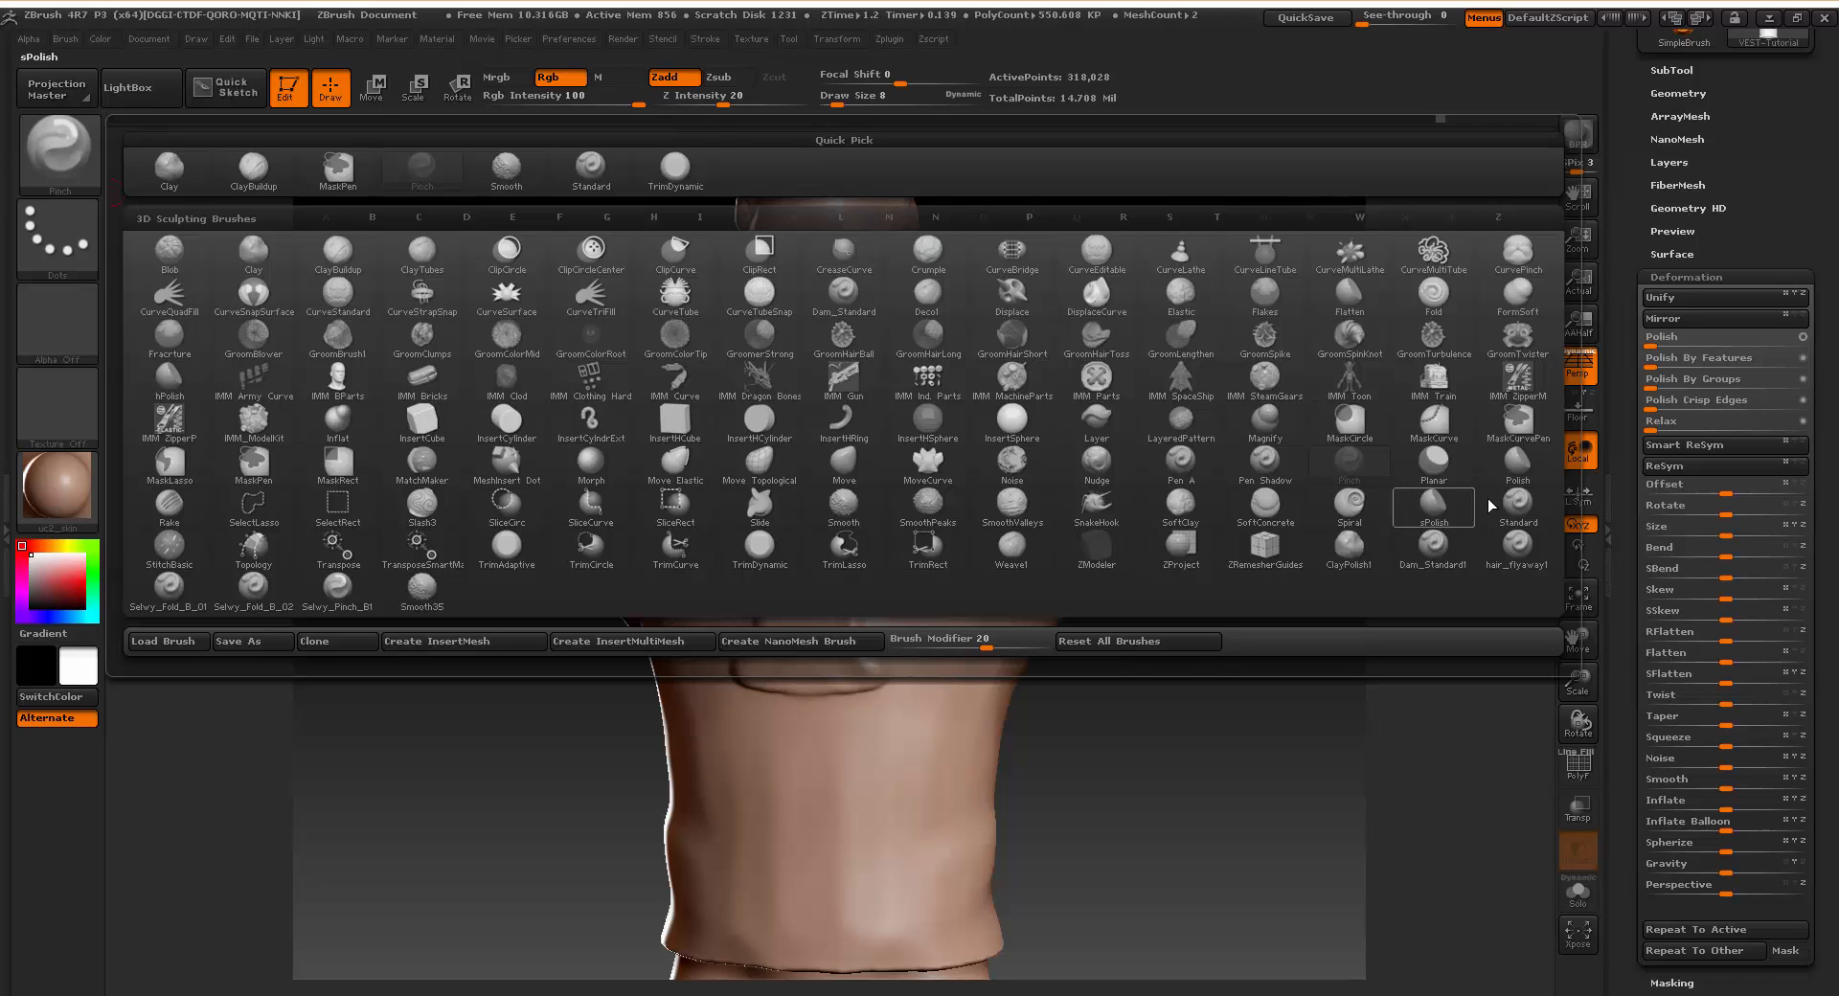
{"action": "left_click", "coordinate": [1434, 502]}
{"action": "left_click_drag", "start_coordinate": [1154, 821], "coordinate": [1060, 726], "text": "alt"}
{"action": "key", "text": "space"}
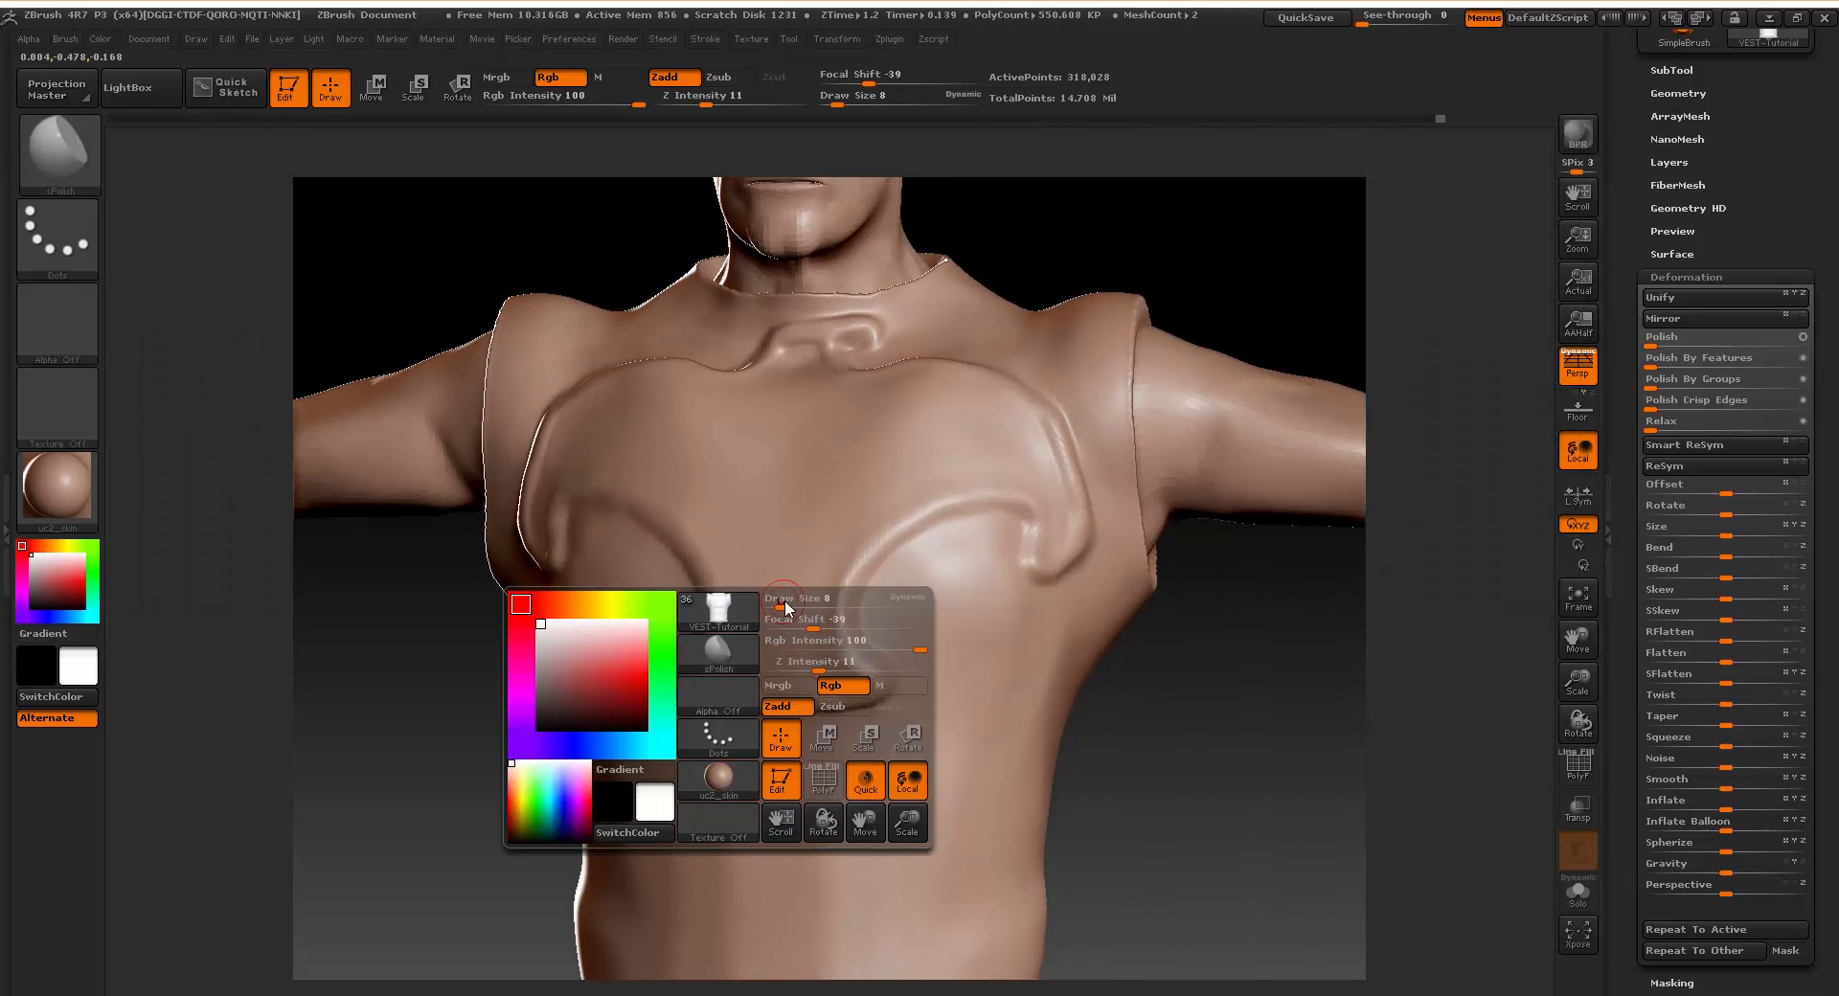
{"action": "left_click_drag", "start_coordinate": [781, 601], "coordinate": [786, 596]}
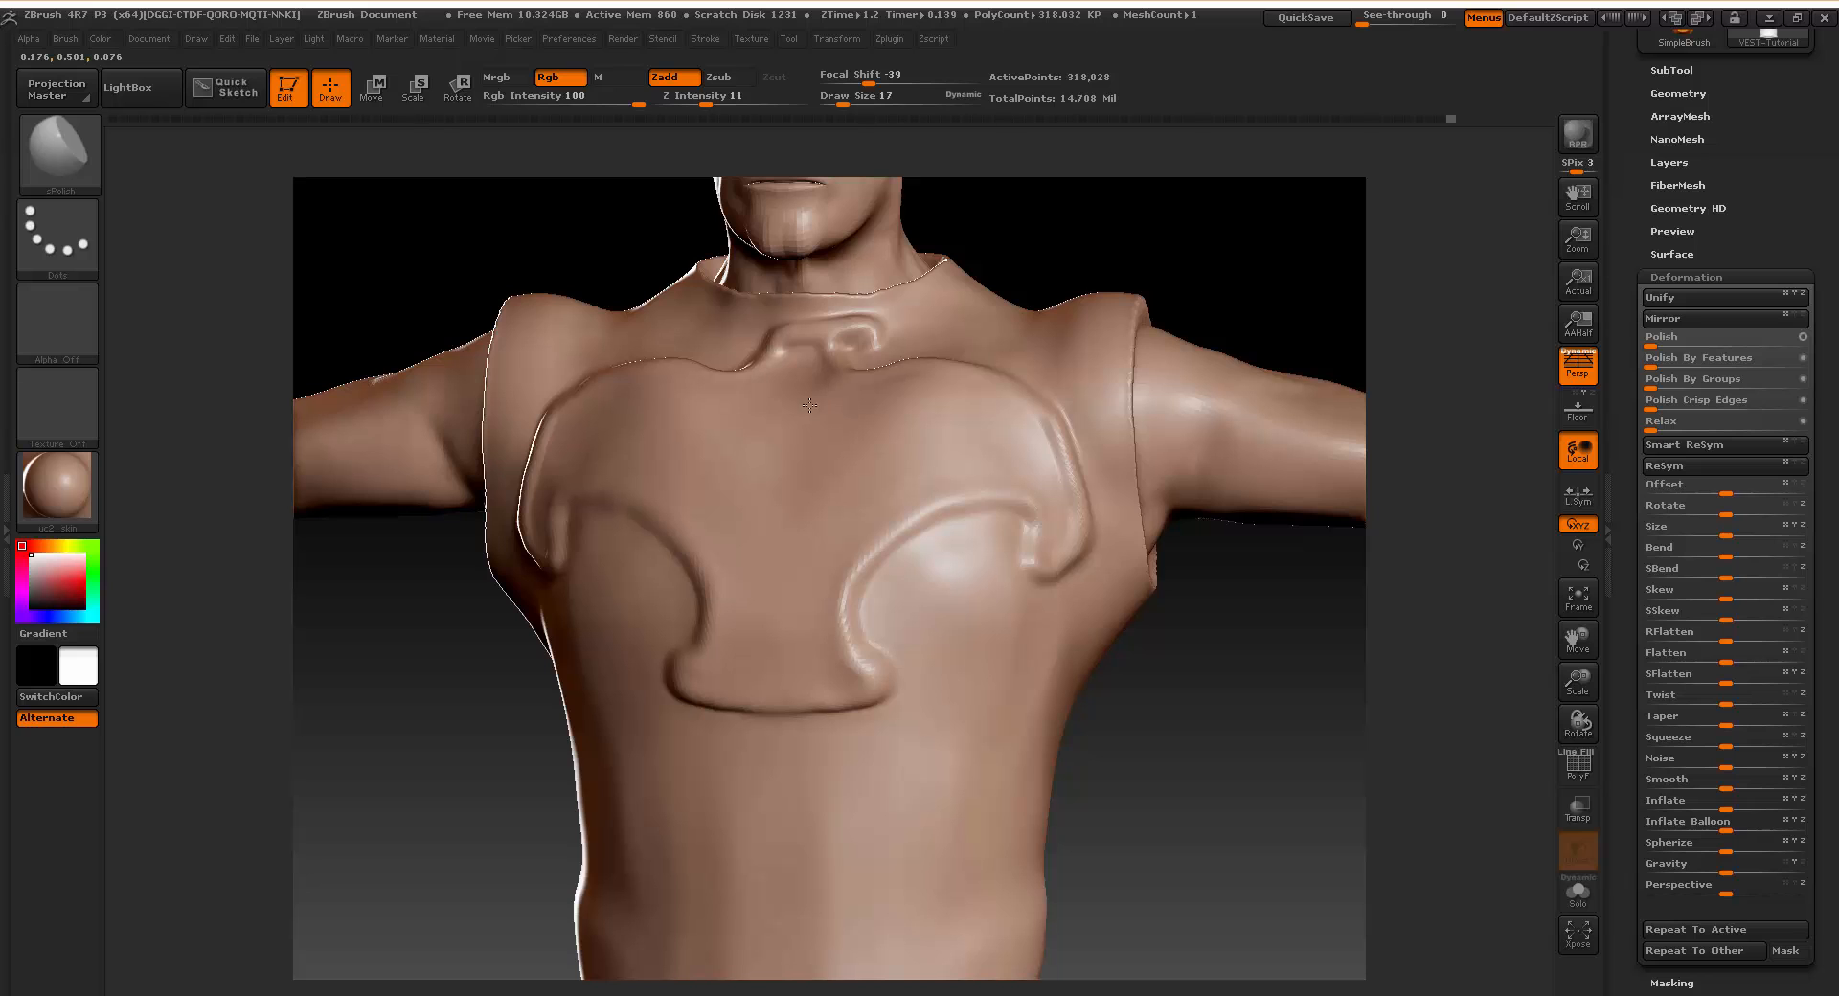
Switch to the TrimDynamic brush and flatten the emblem border along the tail, lower wing edges and outer wing.
{"action": "left_click", "coordinate": [56, 151]}
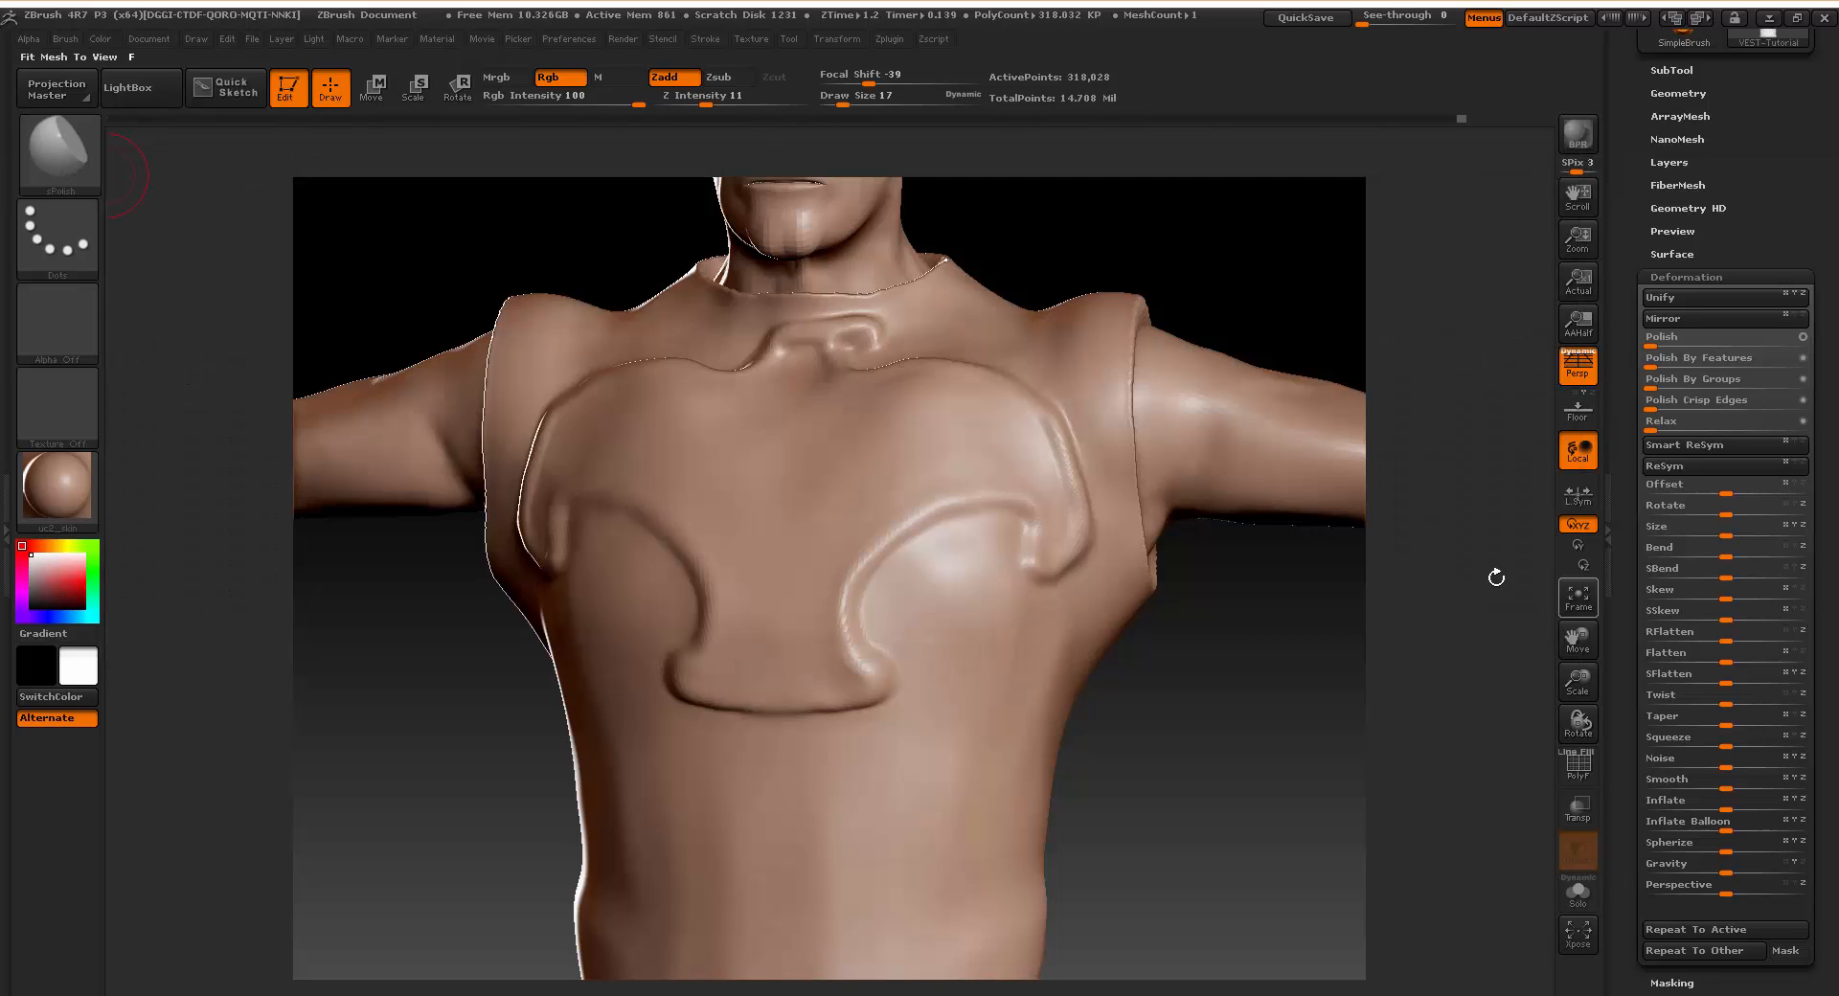
{"action": "left_click", "coordinate": [30, 143]}
{"action": "left_click", "coordinate": [761, 172]}
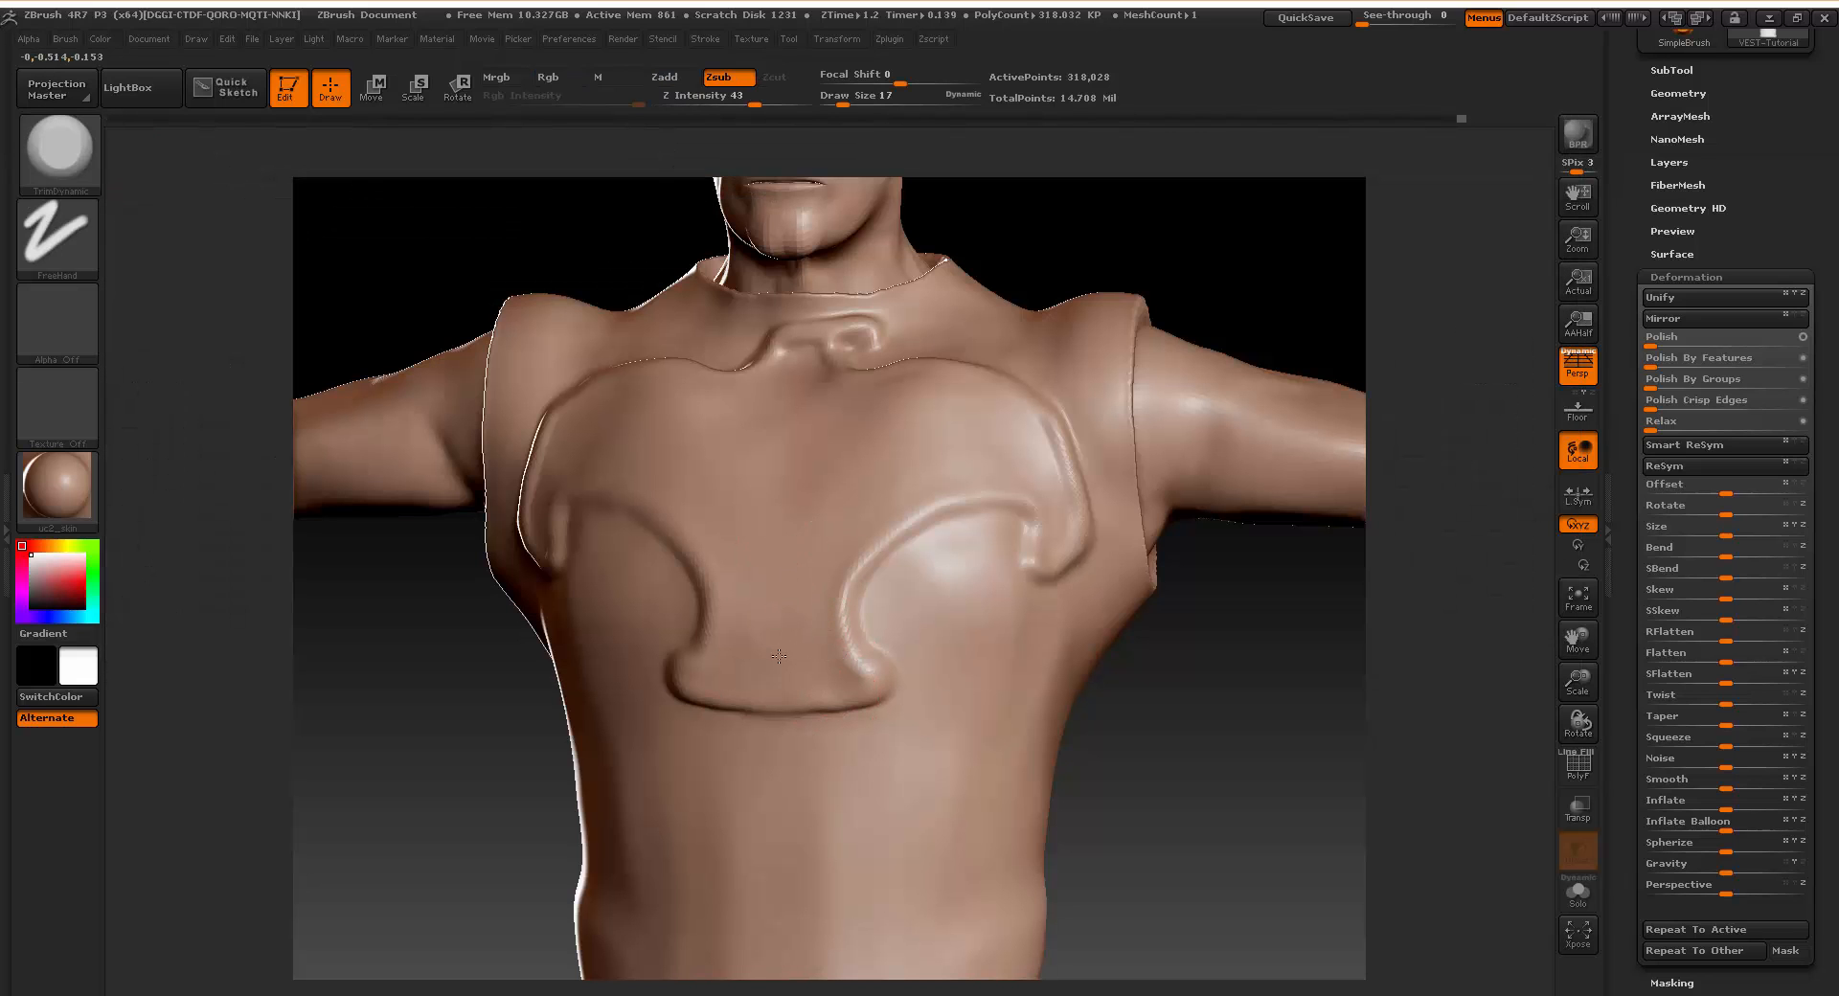
{"action": "left_click_drag", "start_coordinate": [857, 661], "coordinate": [862, 671]}
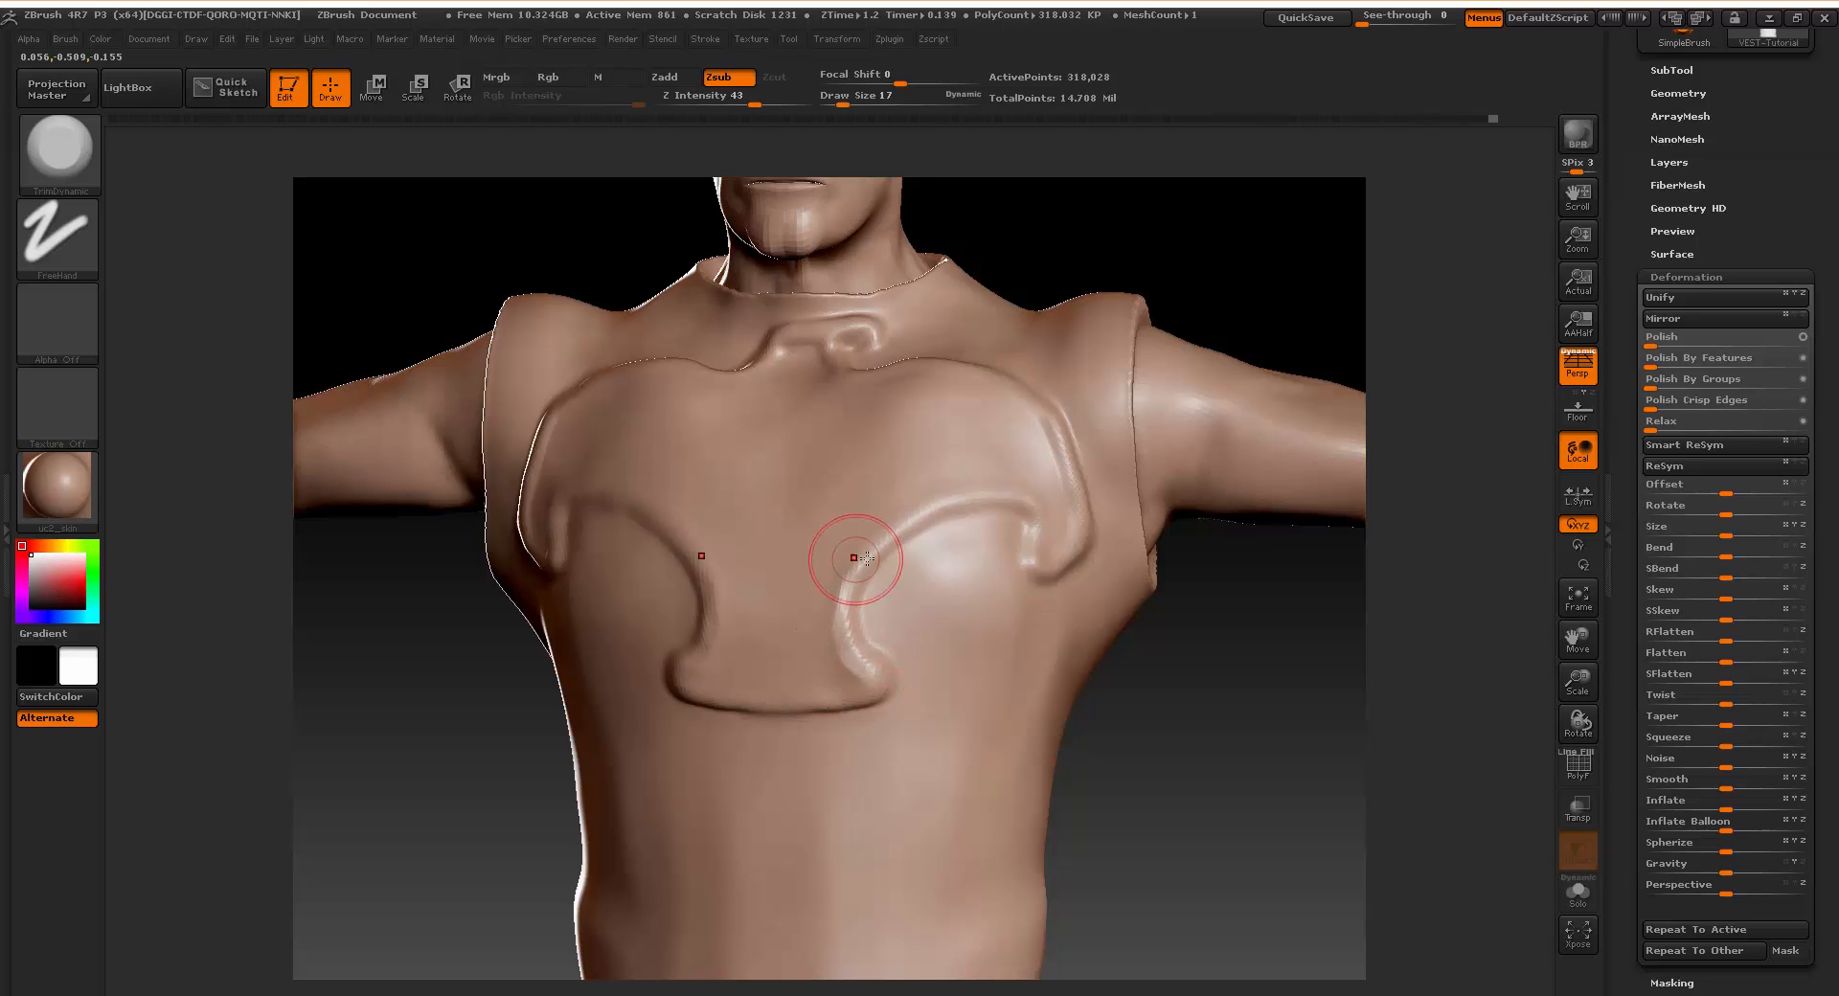
{"action": "mouse_move", "coordinate": [943, 526]}
{"action": "left_mouse_down"}
{"action": "mouse_move", "coordinate": [882, 525]}
{"action": "mouse_move", "coordinate": [867, 556]}
{"action": "left_mouse_up"}
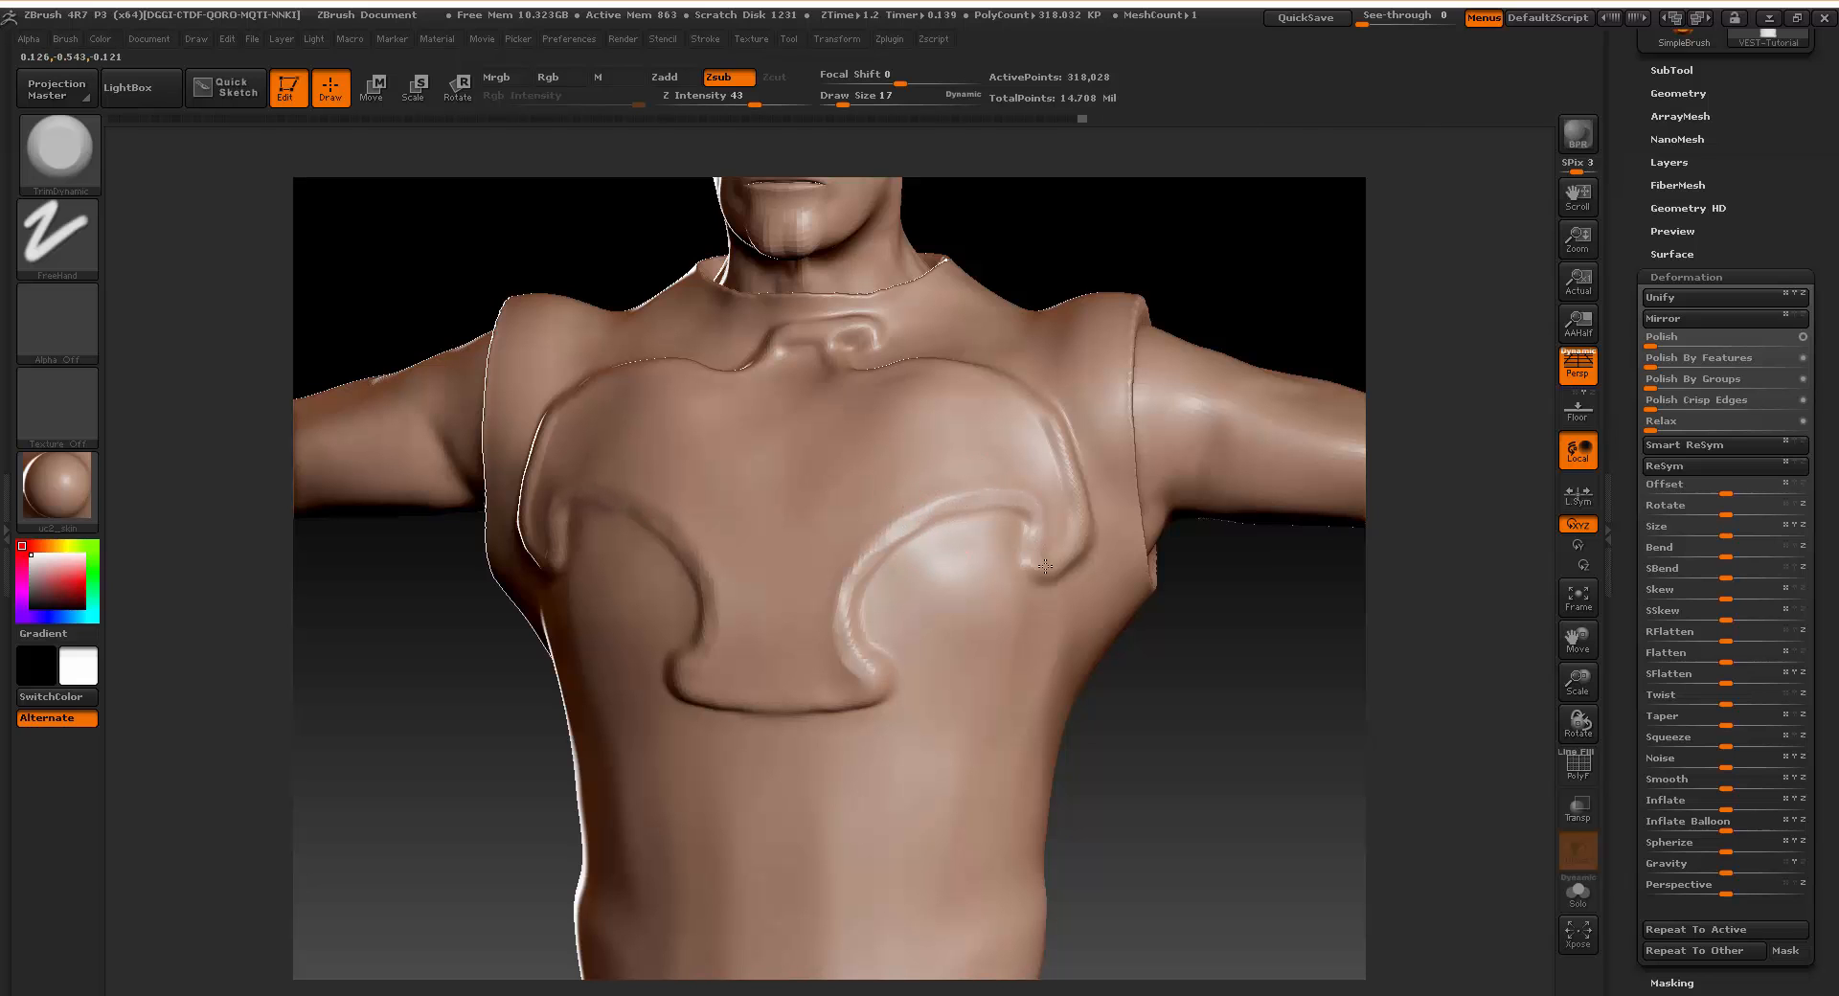
{"action": "mouse_move", "coordinate": [1203, 862]}
{"action": "left_mouse_down"}
{"action": "mouse_move", "coordinate": [1073, 867]}
{"action": "mouse_move", "coordinate": [1207, 858]}
{"action": "mouse_move", "coordinate": [1187, 858]}
{"action": "left_mouse_up"}
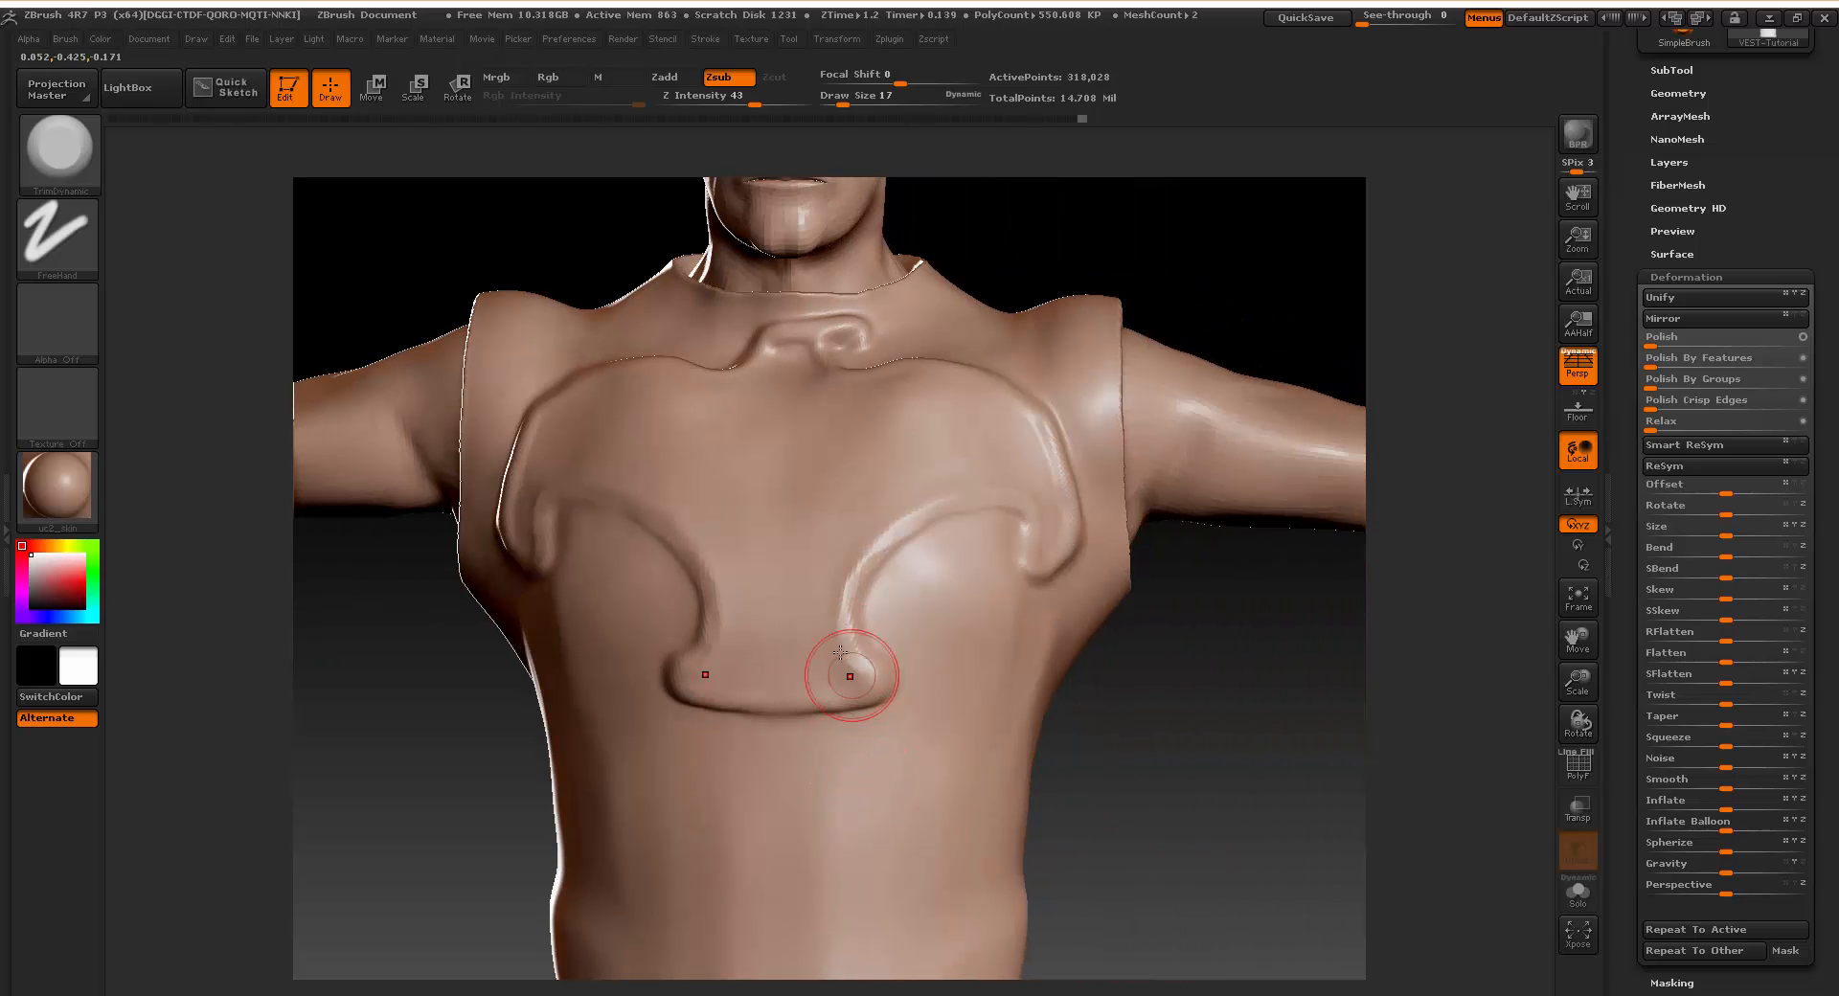
{"action": "mouse_move", "coordinate": [849, 675]}
{"action": "left_mouse_down"}
{"action": "mouse_move", "coordinate": [1023, 550]}
{"action": "mouse_move", "coordinate": [1054, 565]}
{"action": "mouse_move", "coordinate": [1064, 476]}
{"action": "left_mouse_up"}
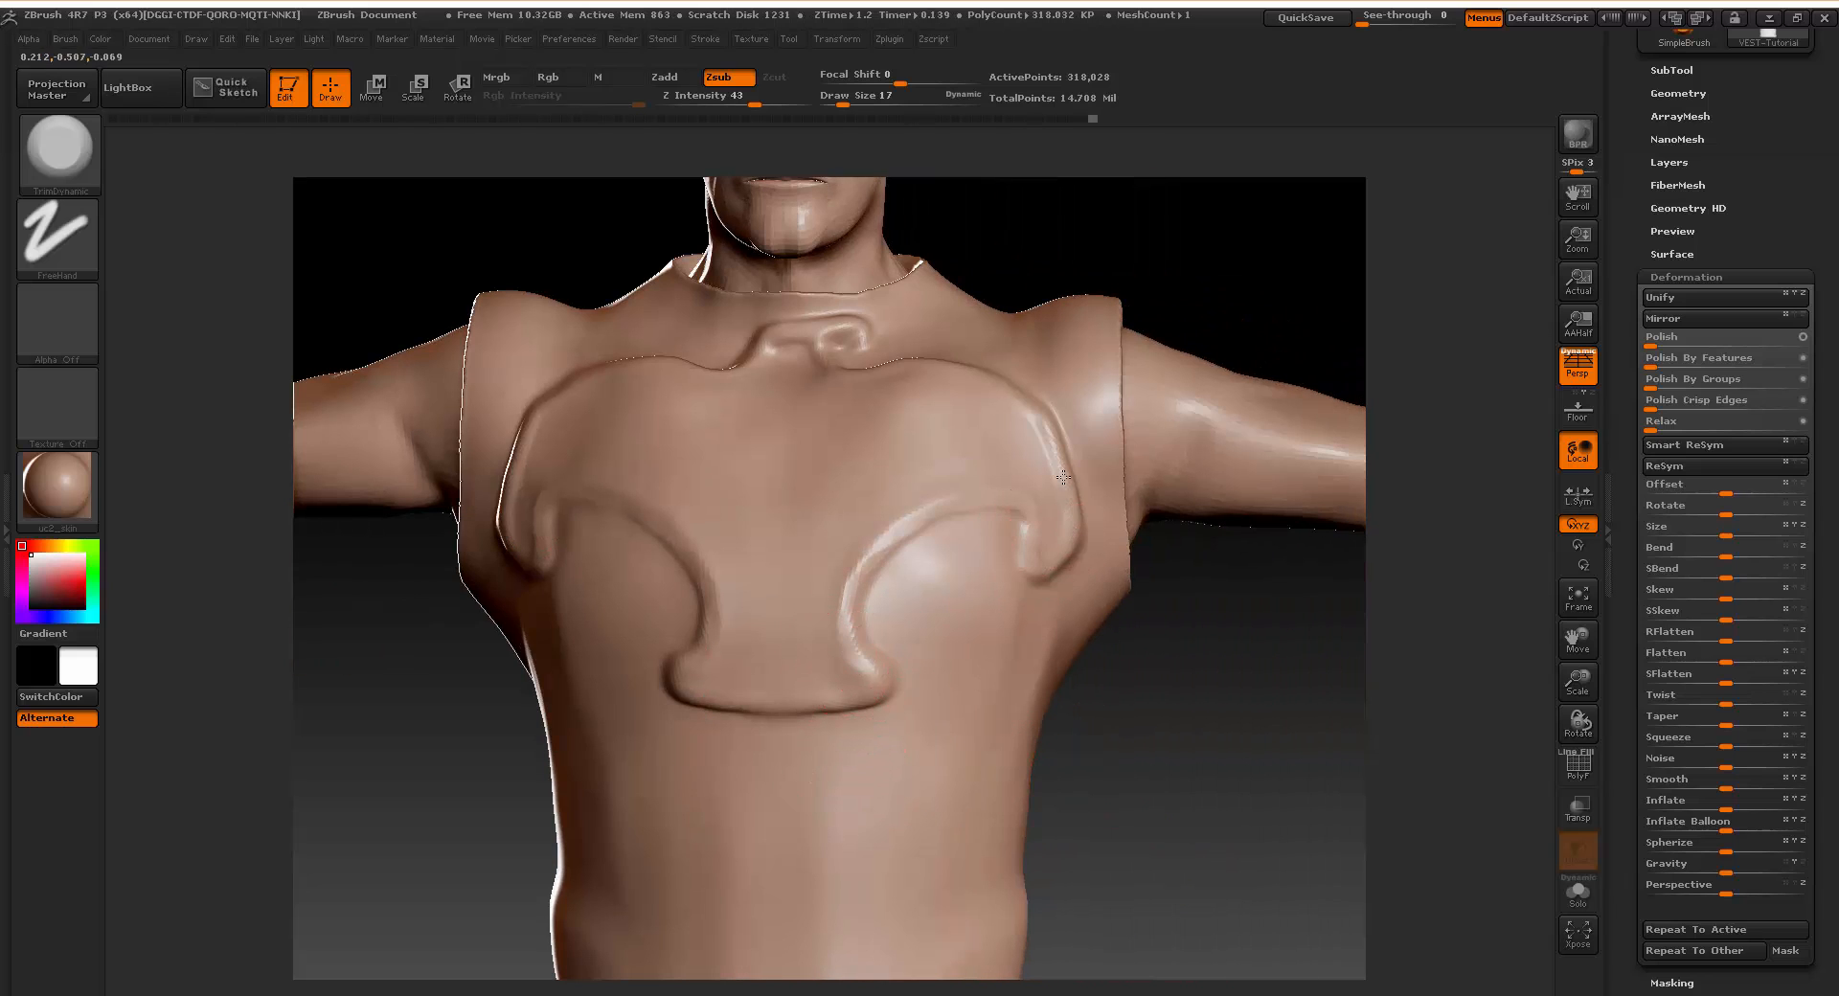
Reduce the draw size to 5 and trim the border around the eagle's head and along the outer wings.
{"action": "key", "text": "space"}
{"action": "left_click_drag", "start_coordinate": [1046, 405], "coordinate": [1032, 406]}
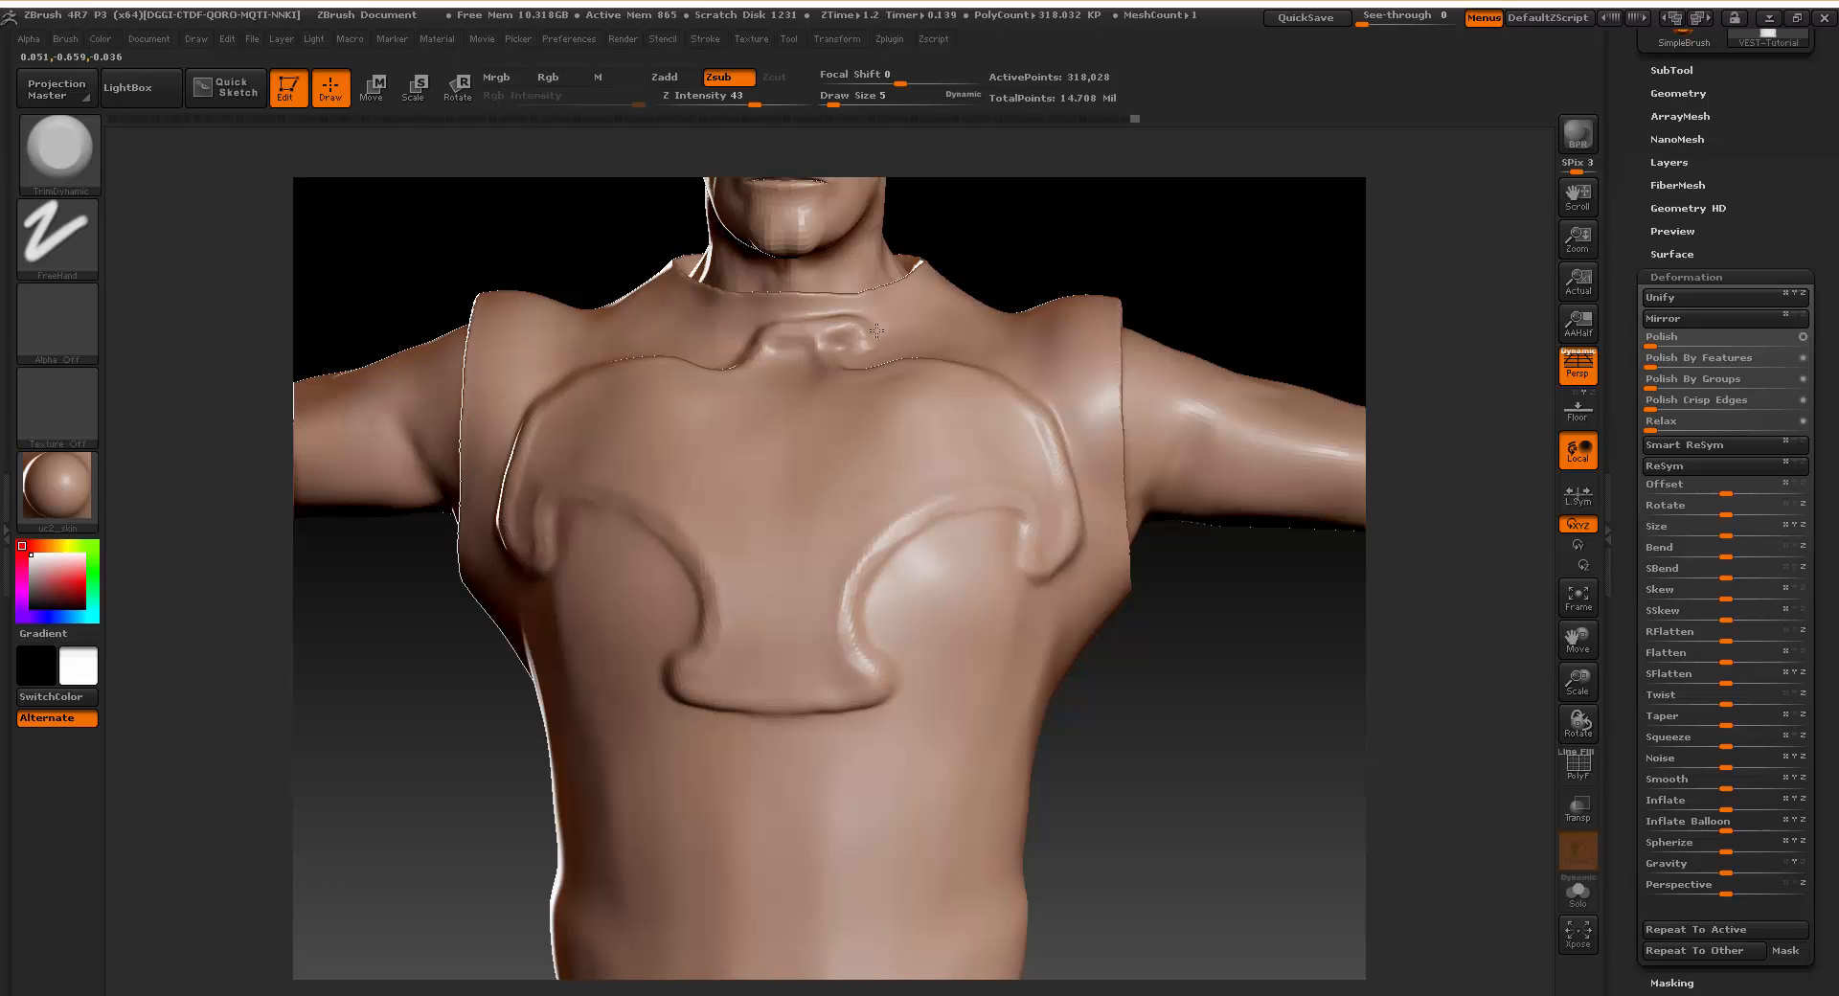
{"action": "left_click_drag", "start_coordinate": [1243, 254], "coordinate": [962, 326]}
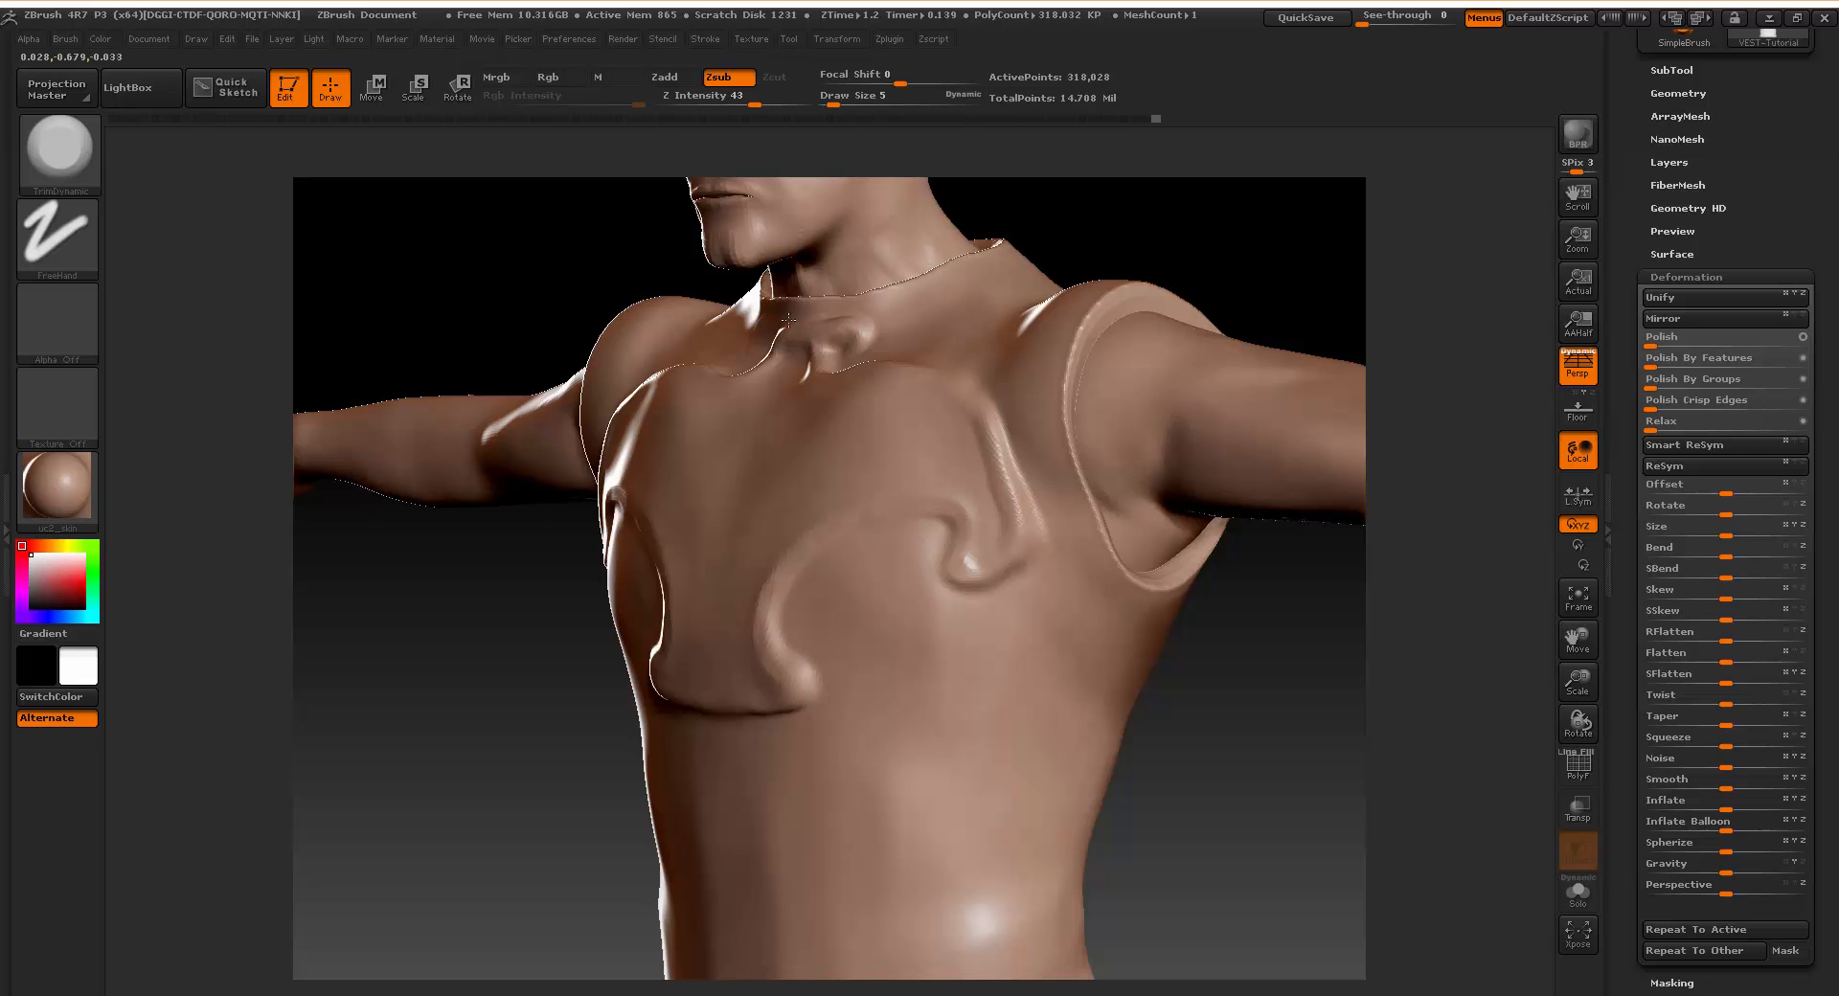
{"action": "left_click_drag", "start_coordinate": [1245, 632], "coordinate": [1130, 613], "text": "shift"}
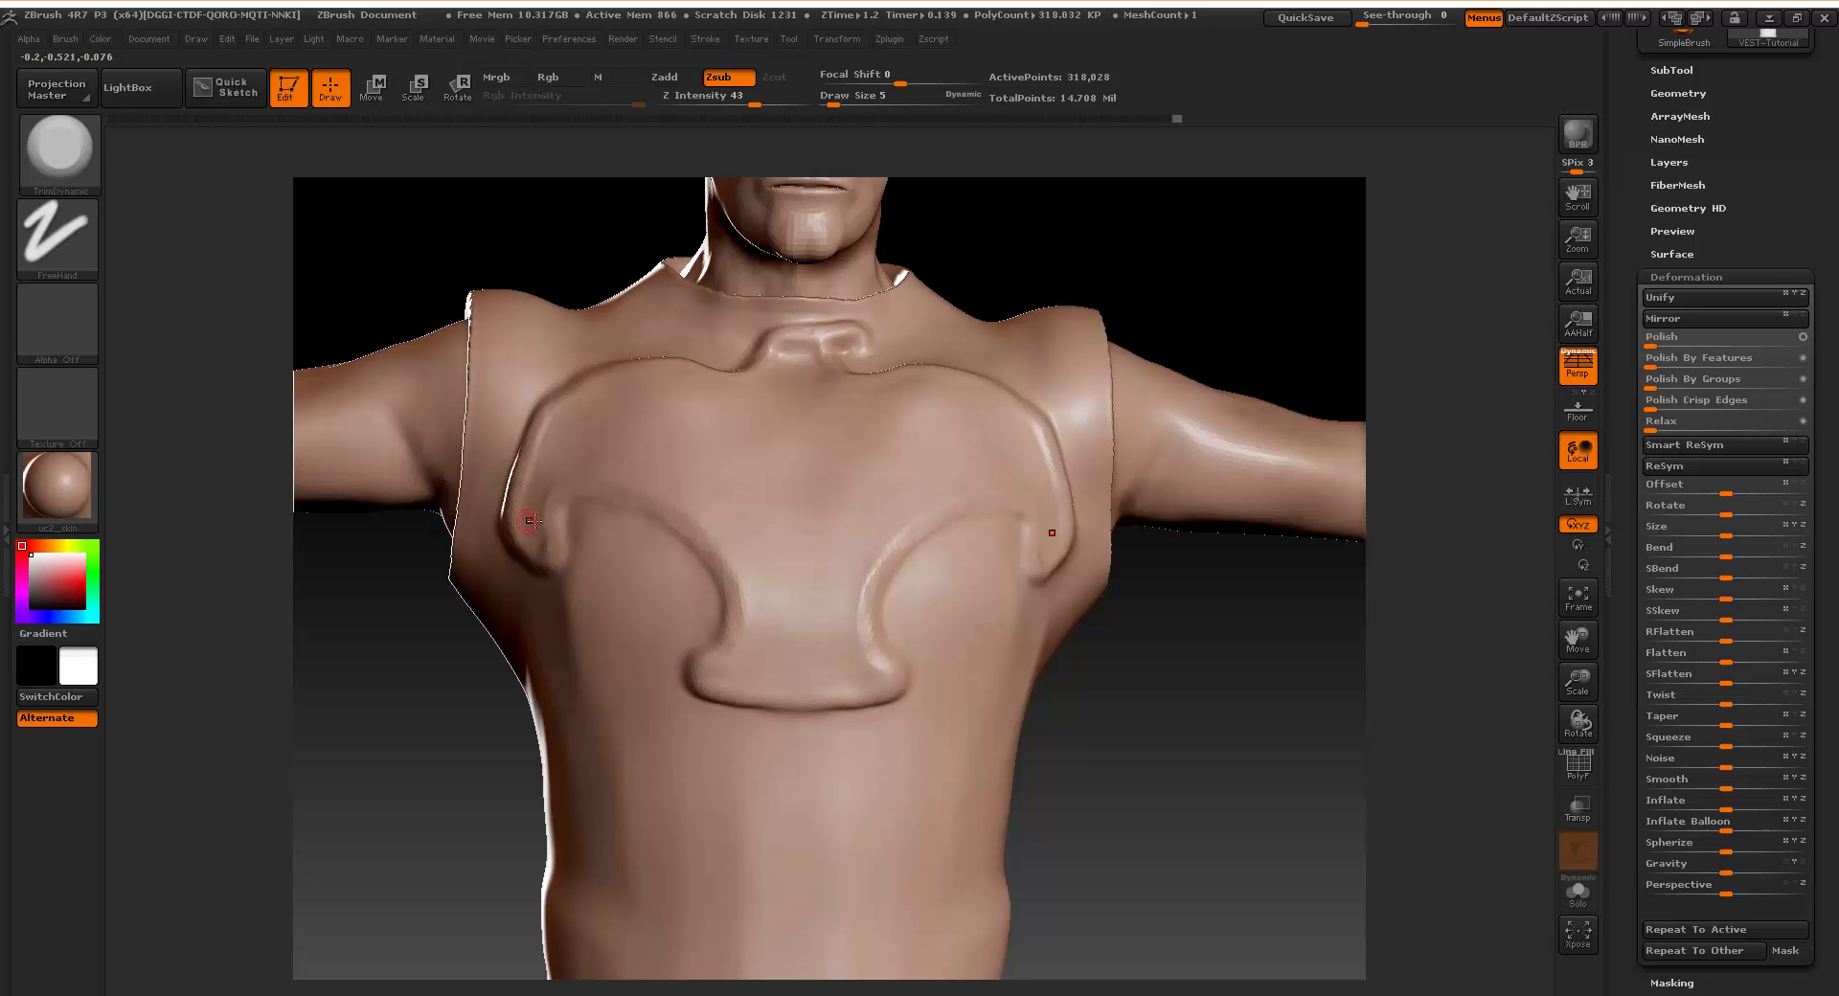
{"action": "left_click_drag", "start_coordinate": [1146, 943], "coordinate": [1145, 840]}
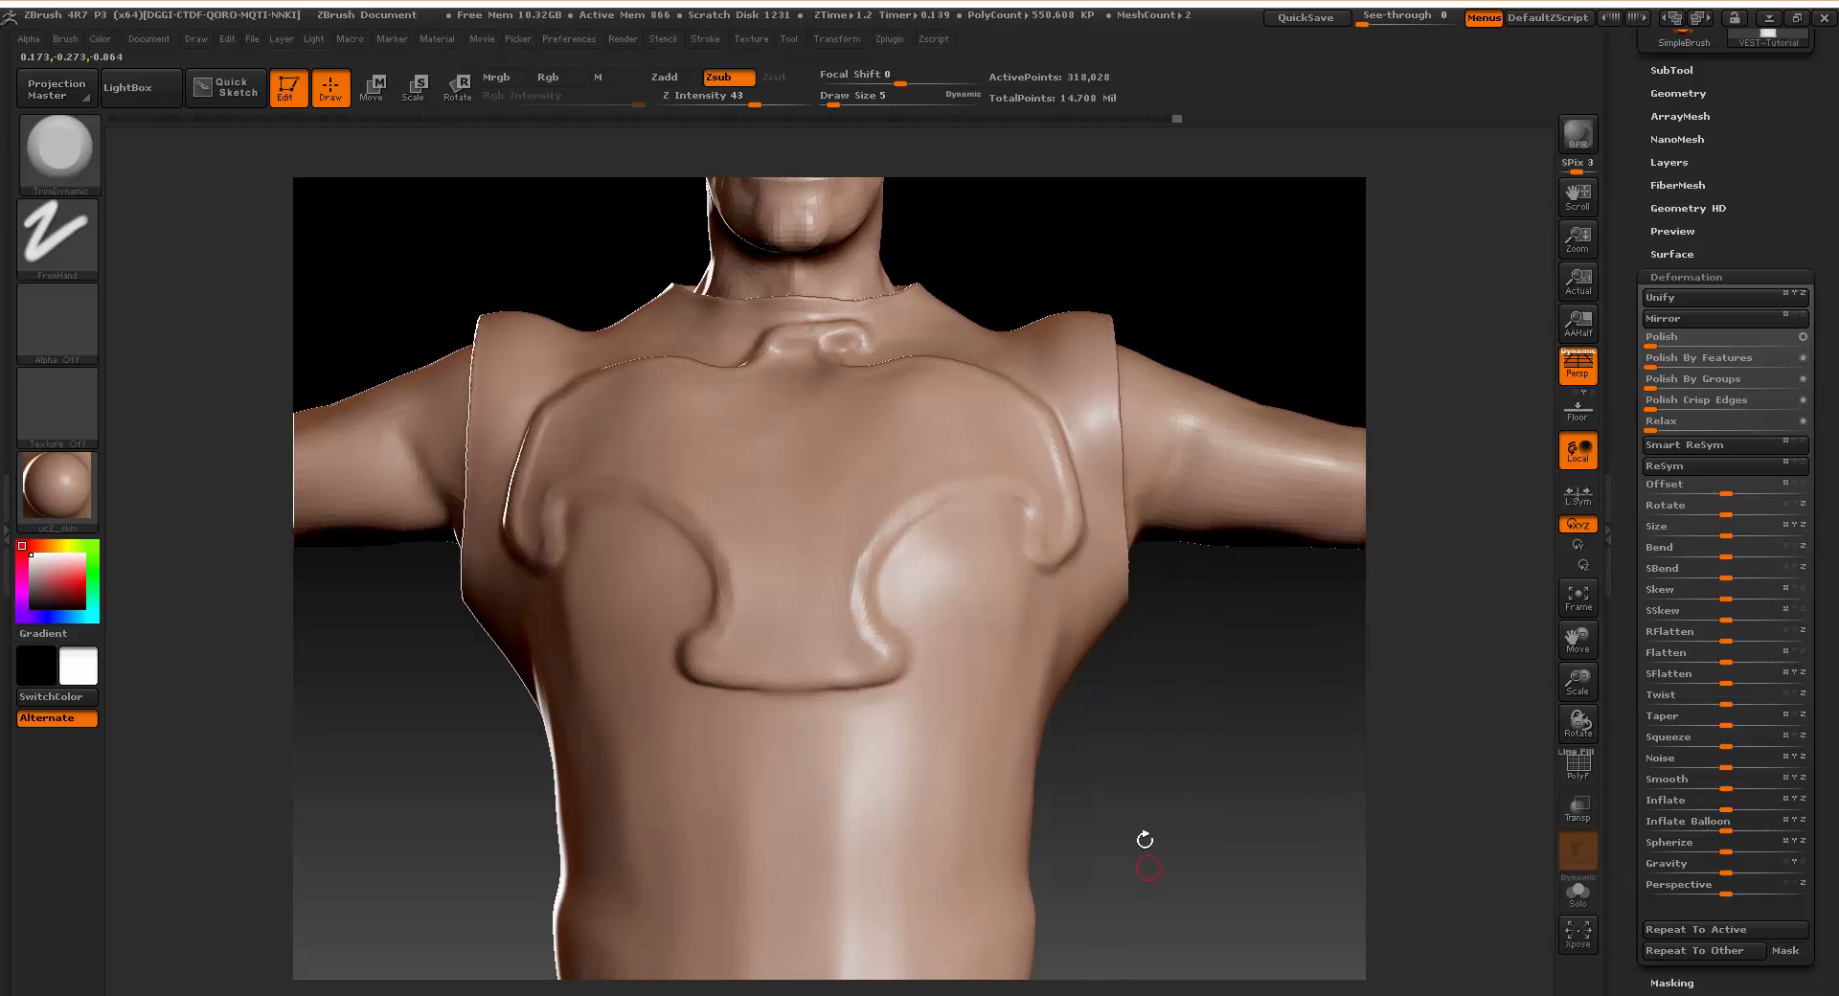
Subdivide the vest mesh once more and inspect the emblem's denser surface up close.
{"action": "left_click_drag", "start_coordinate": [1114, 775], "coordinate": [1175, 798], "text": "alt"}
{"action": "key", "text": "ctrl+d"}
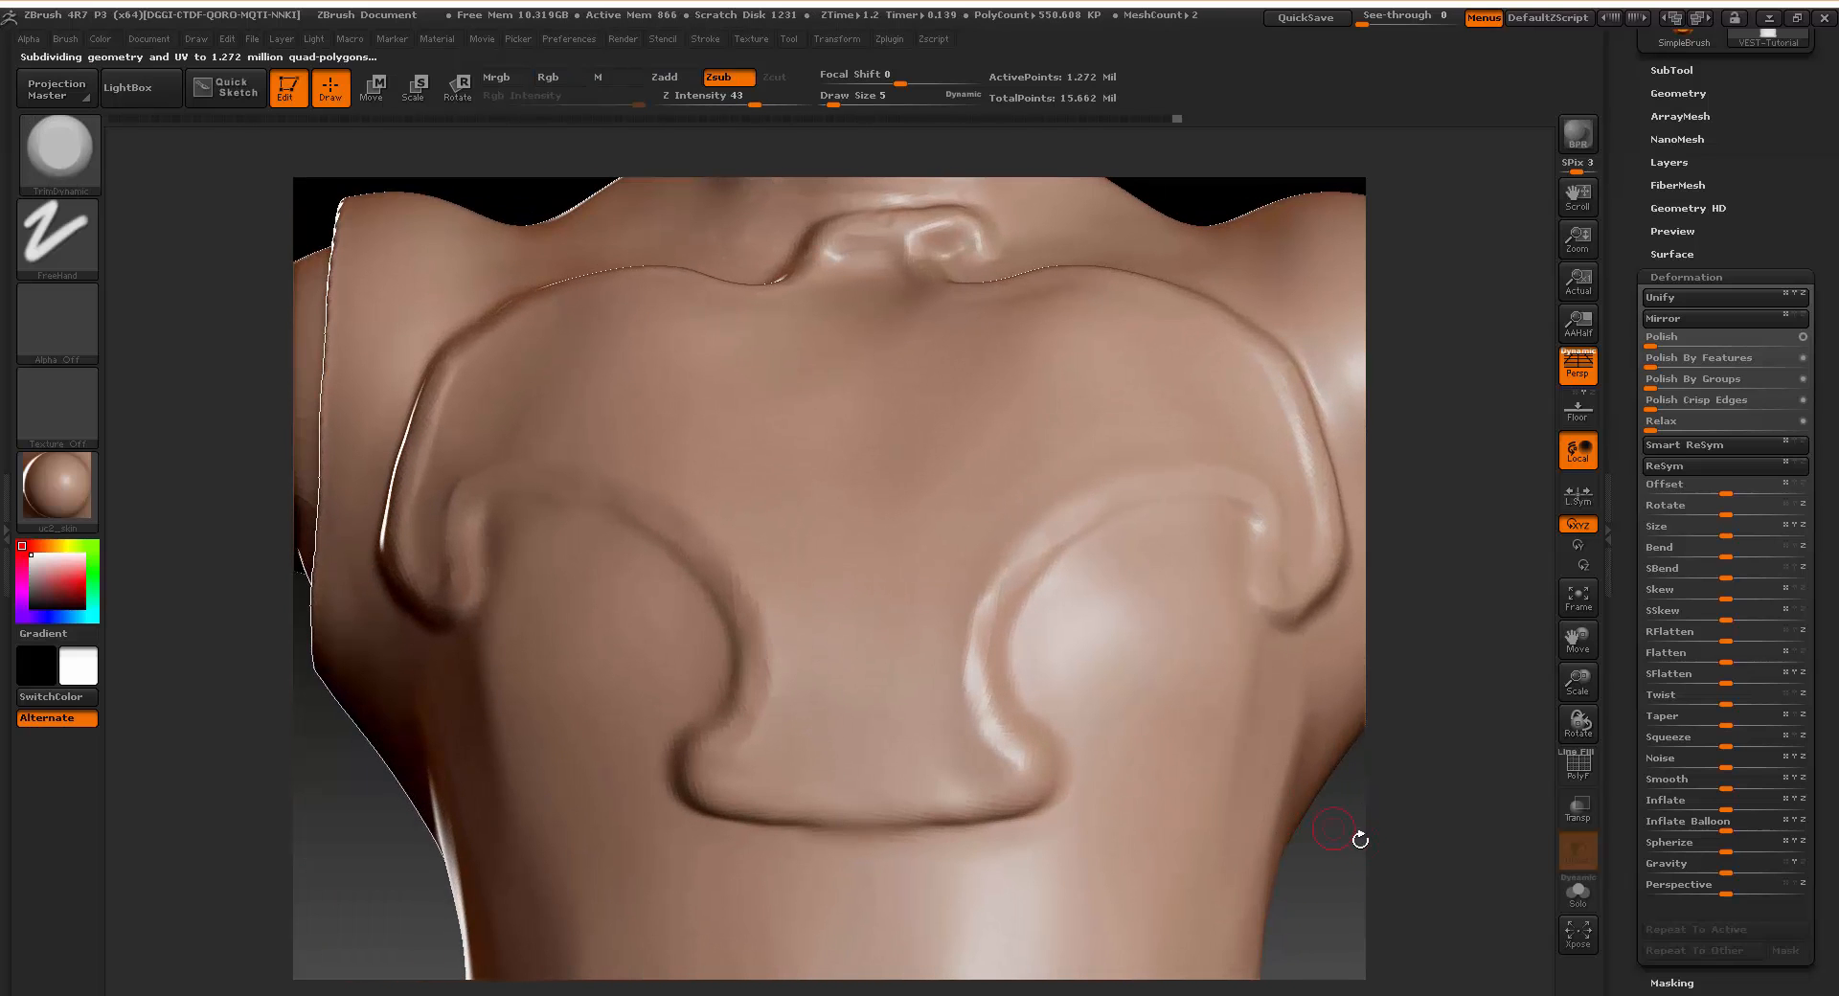
{"action": "left_click_drag", "start_coordinate": [1358, 840], "coordinate": [1392, 834]}
{"action": "left_click", "coordinate": [1579, 766]}
{"action": "left_click", "coordinate": [1578, 766]}
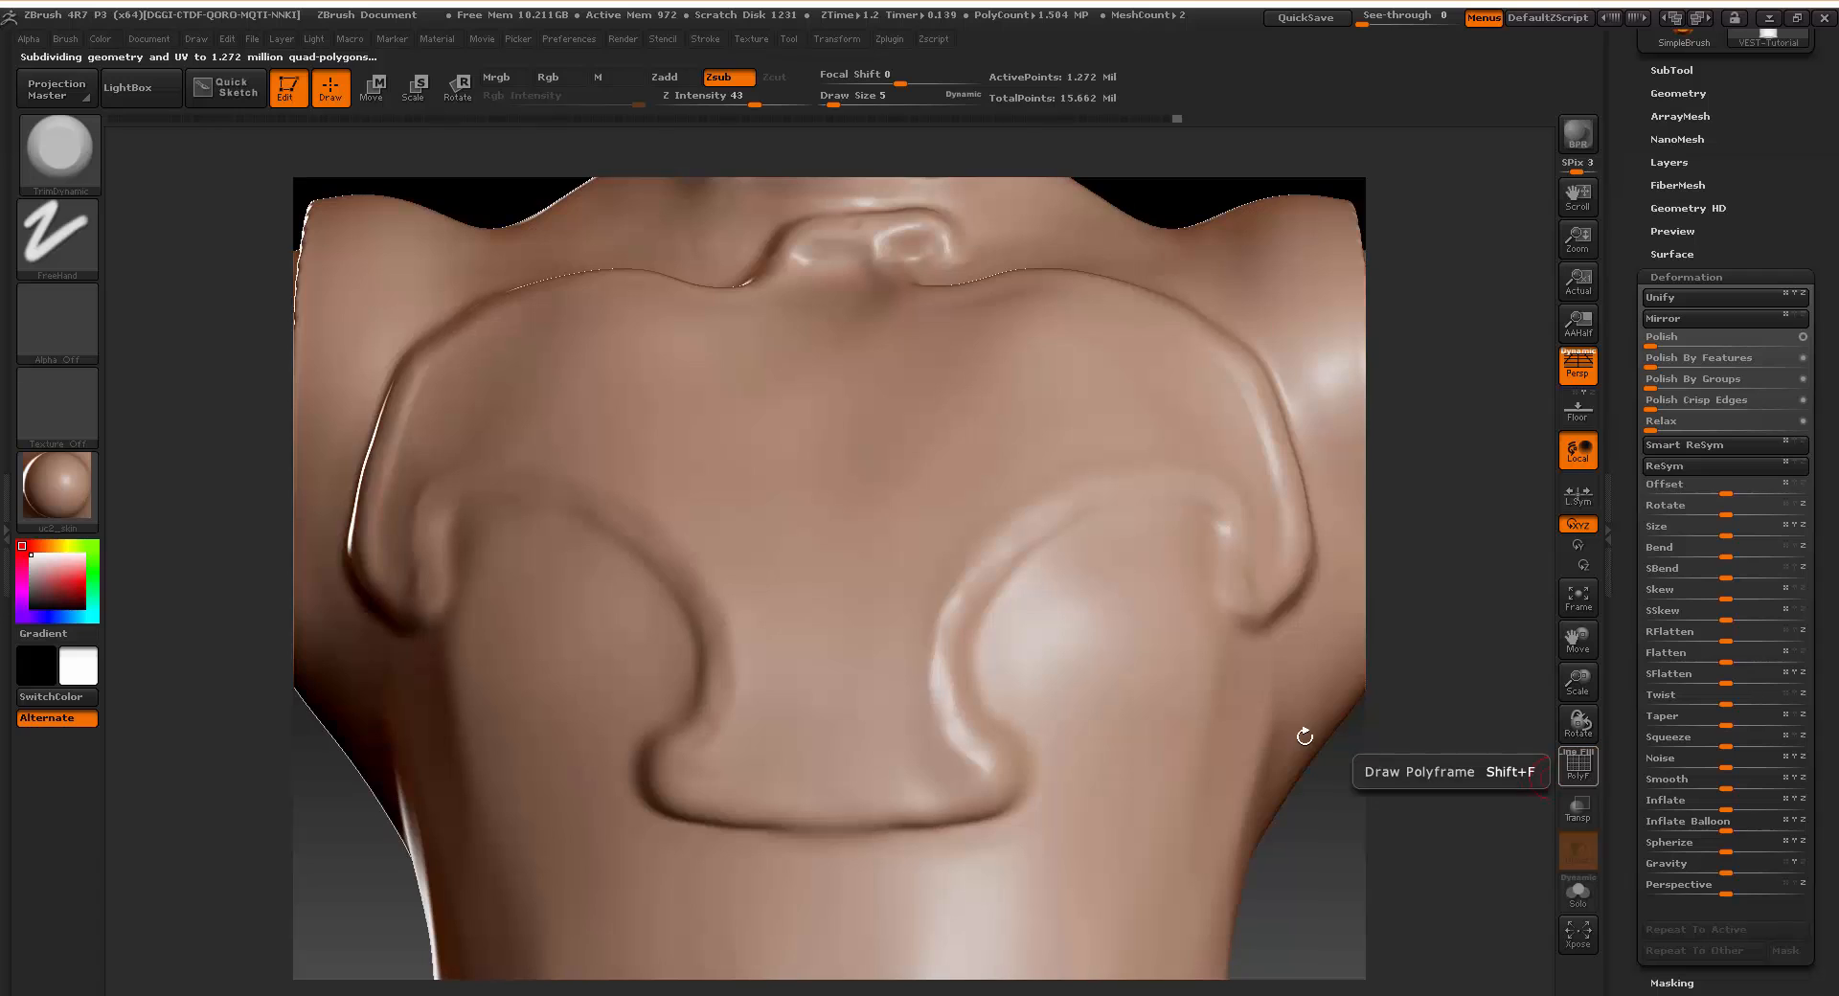
{"action": "left_click_drag", "start_coordinate": [1370, 862], "coordinate": [1299, 800], "text": "alt"}
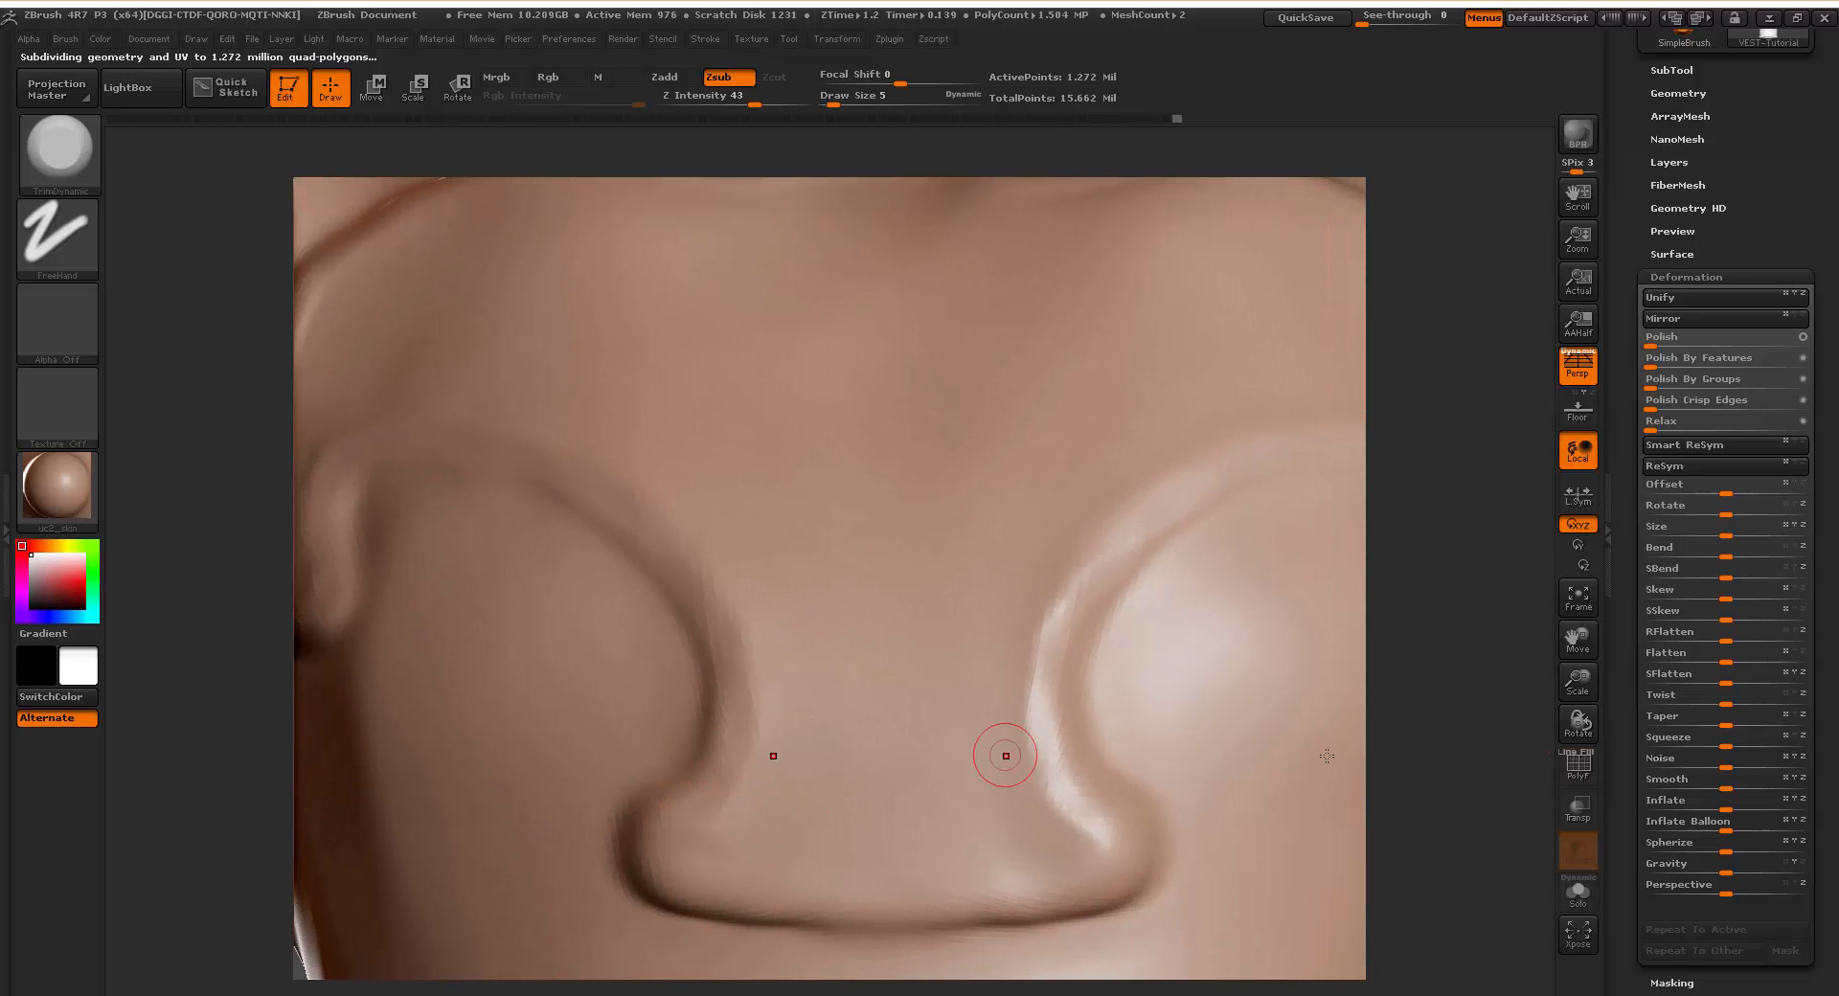
{"action": "mouse_move", "coordinate": [1378, 757]}
{"action": "left_mouse_down"}
{"action": "mouse_move", "coordinate": [1381, 694]}
{"action": "mouse_move", "coordinate": [1436, 681]}
{"action": "mouse_move", "coordinate": [1506, 727]}
{"action": "left_mouse_up"}
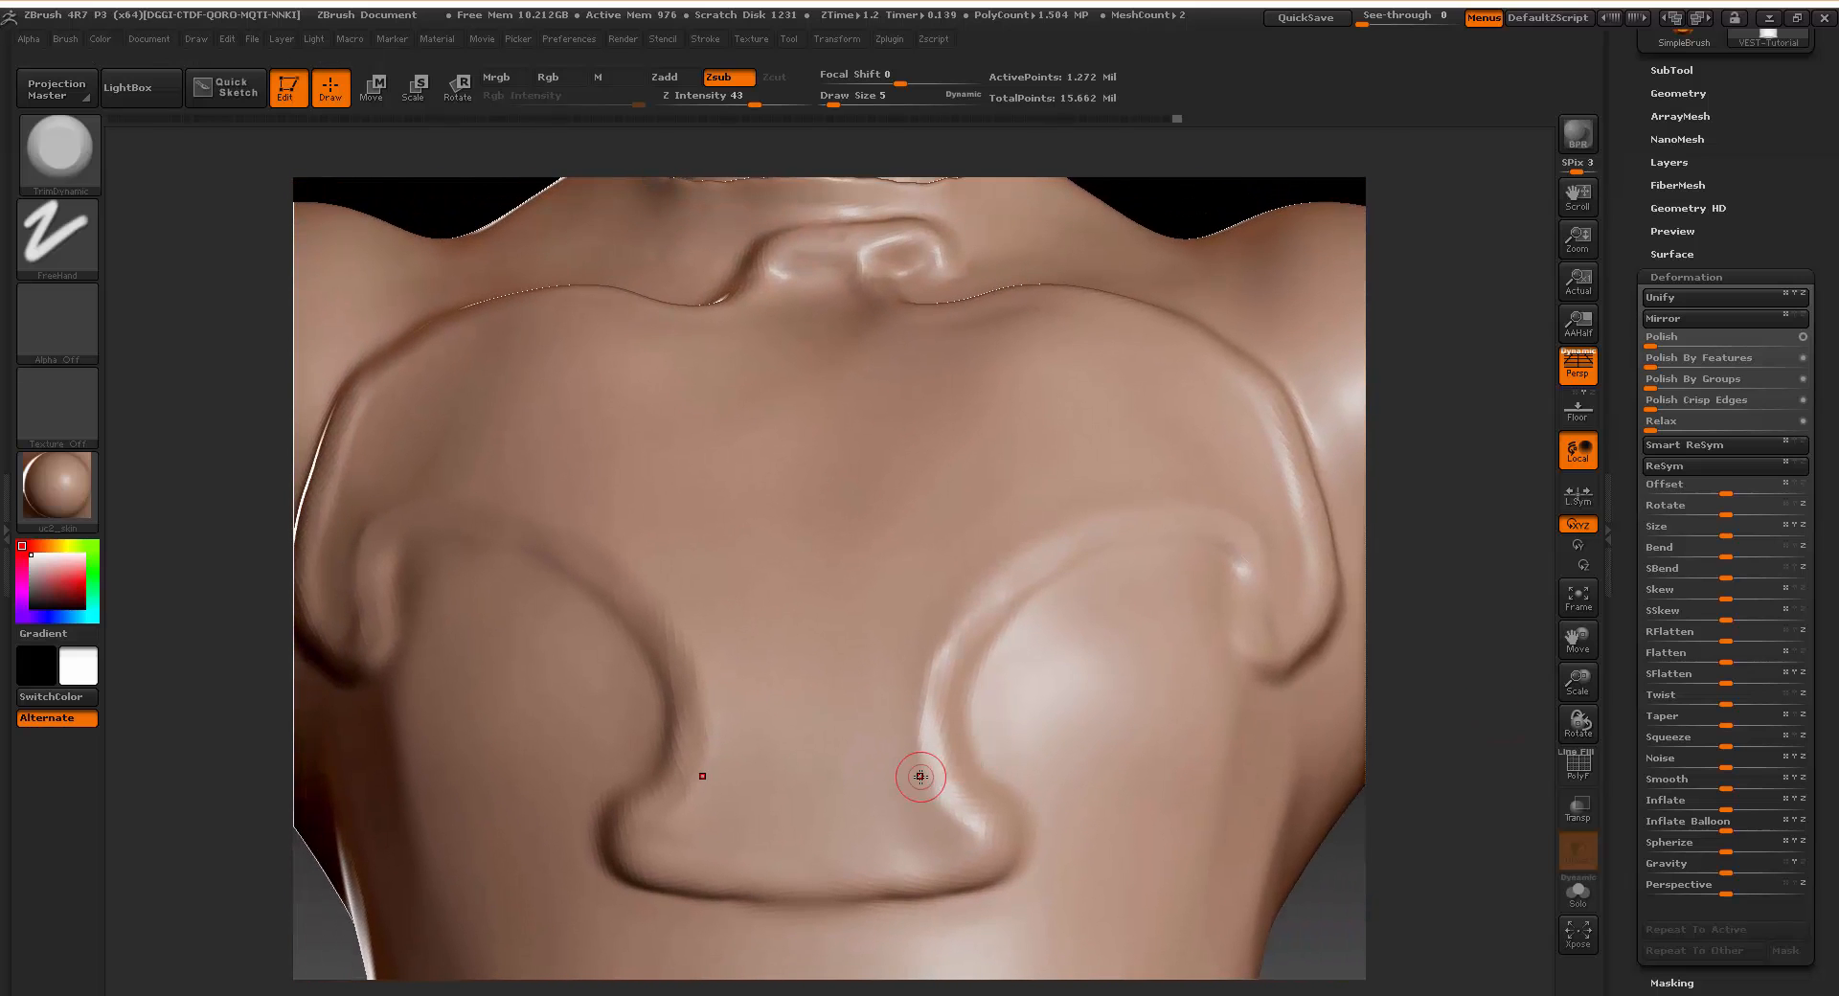
Set the draw size to 2 and mask a wavy line following the eagle's lower wing edges from the tail to the wing tips.
{"action": "key", "text": "space"}
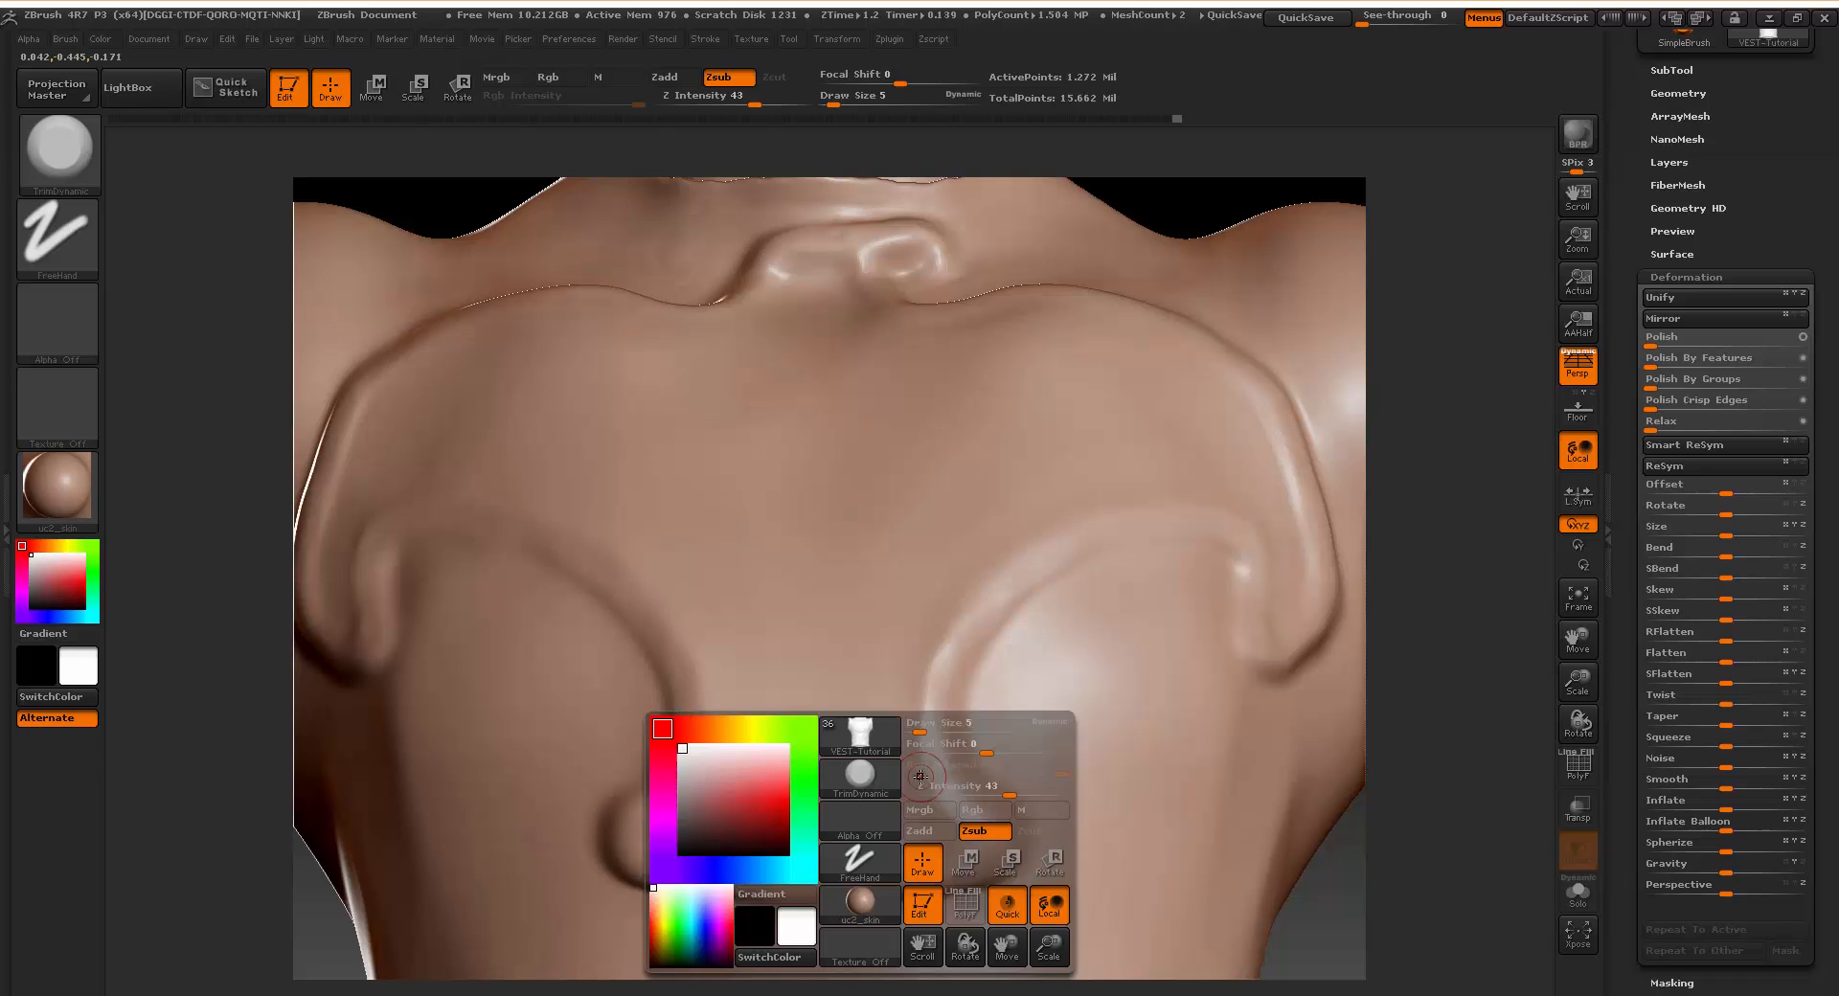
{"action": "left_click_drag", "start_coordinate": [917, 725], "coordinate": [910, 729]}
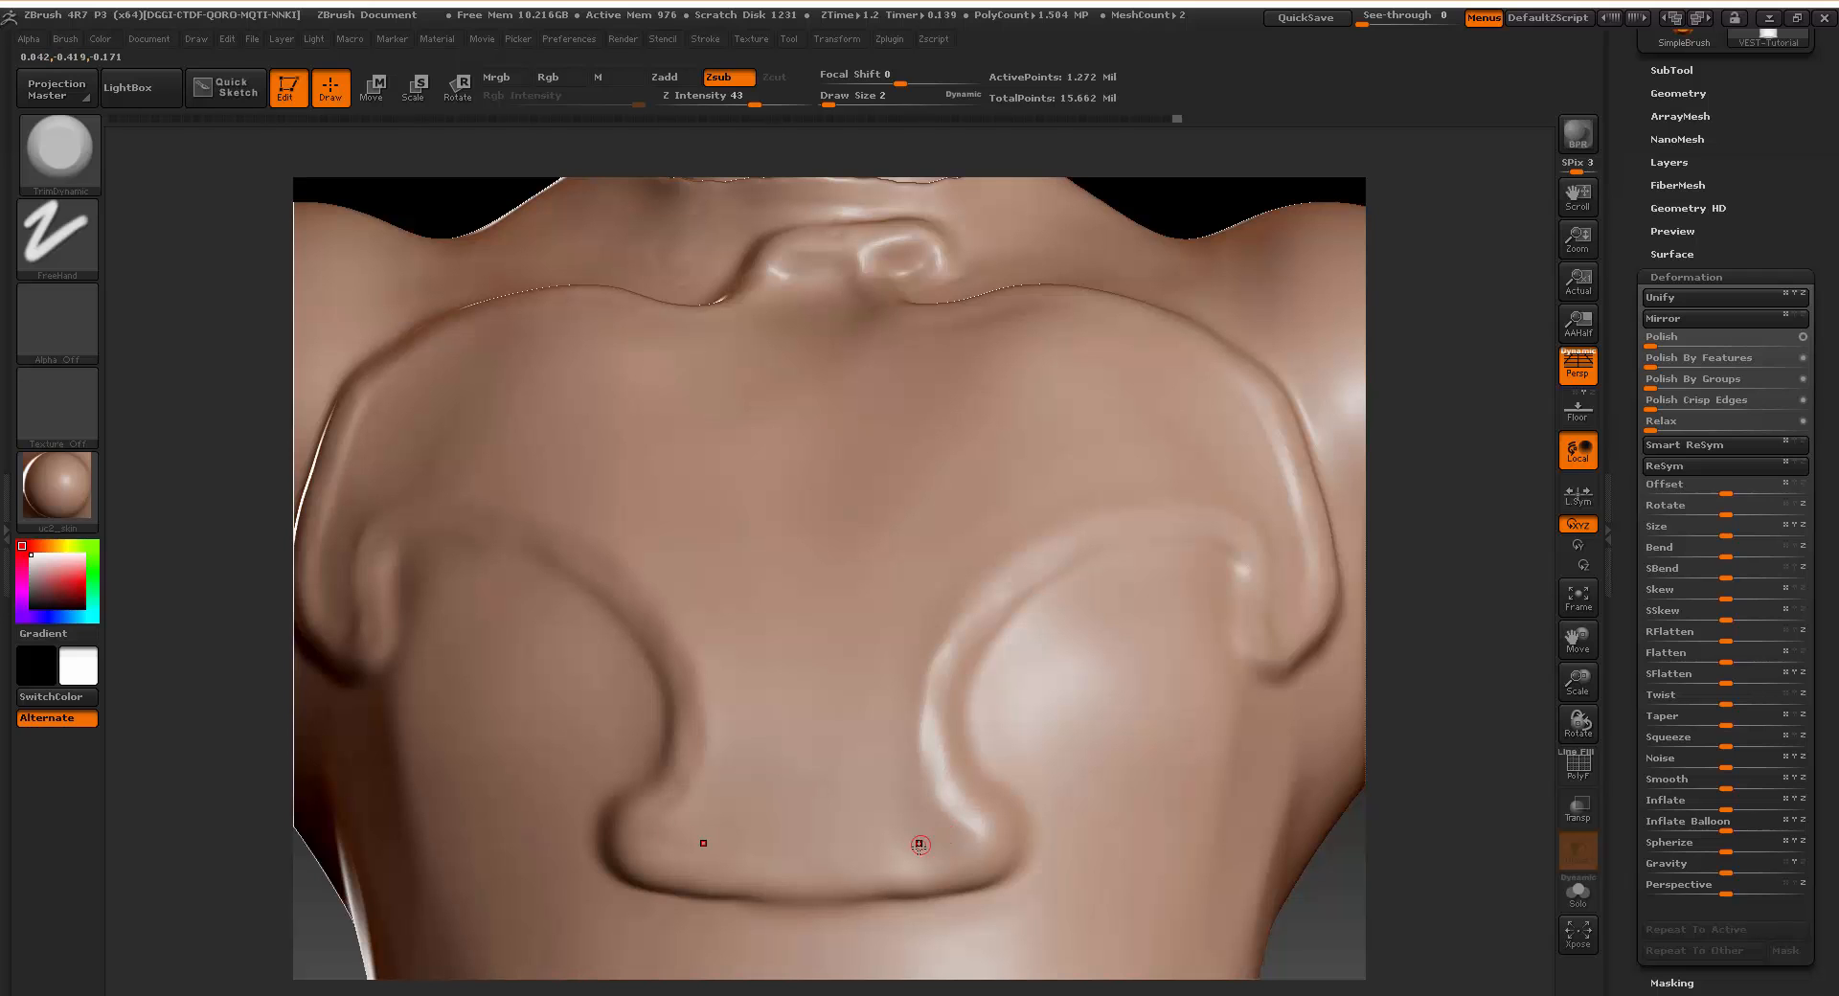
{"action": "key", "text": "ctrl"}
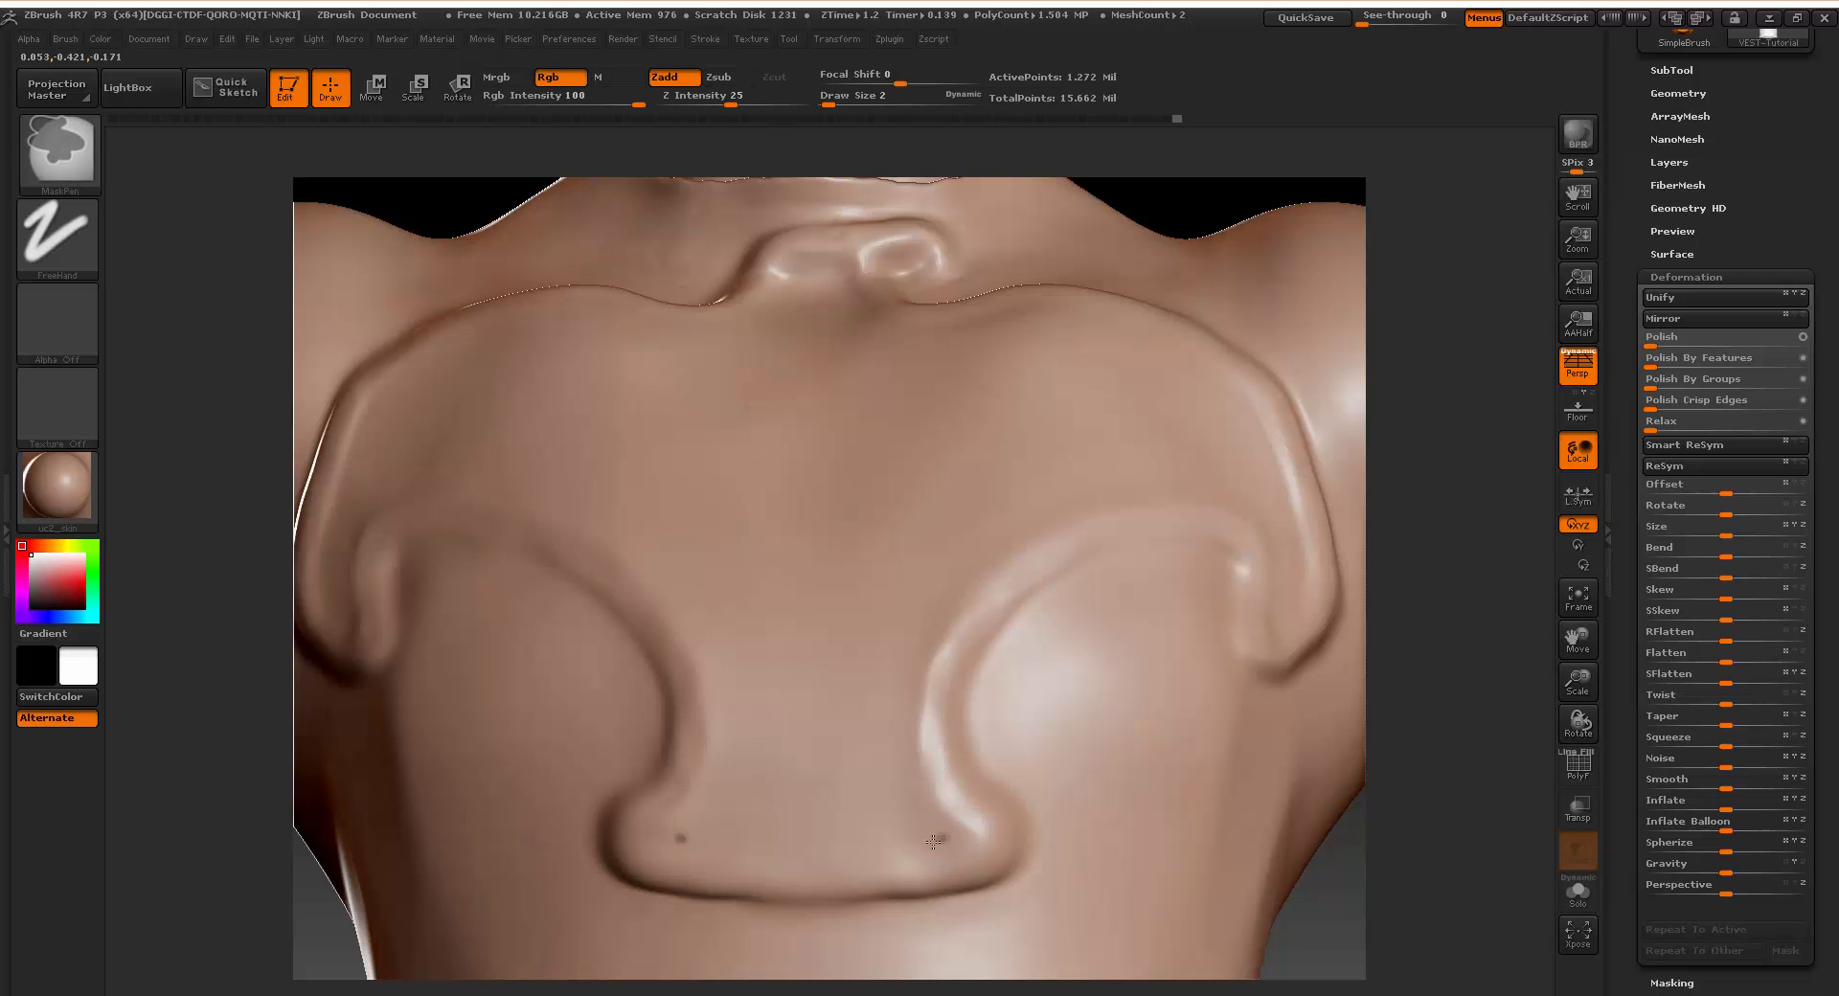
{"action": "mouse_move", "coordinate": [922, 818]}
{"action": "left_mouse_down", "text": "ctrl"}
{"action": "mouse_move", "coordinate": [876, 781]}
{"action": "mouse_move", "coordinate": [900, 752]}
{"action": "mouse_move", "coordinate": [867, 757]}
{"action": "mouse_move", "coordinate": [872, 694]}
{"action": "mouse_move", "coordinate": [905, 675]}
{"action": "mouse_move", "coordinate": [887, 630]}
{"action": "mouse_move", "coordinate": [927, 640]}
{"action": "mouse_move", "coordinate": [877, 586]}
{"action": "mouse_move", "coordinate": [955, 593]}
{"action": "mouse_move", "coordinate": [934, 565]}
{"action": "mouse_move", "coordinate": [1026, 541]}
{"action": "mouse_move", "coordinate": [1017, 494]}
{"action": "mouse_move", "coordinate": [1066, 517]}
{"action": "left_mouse_up", "text": "ctrl"}
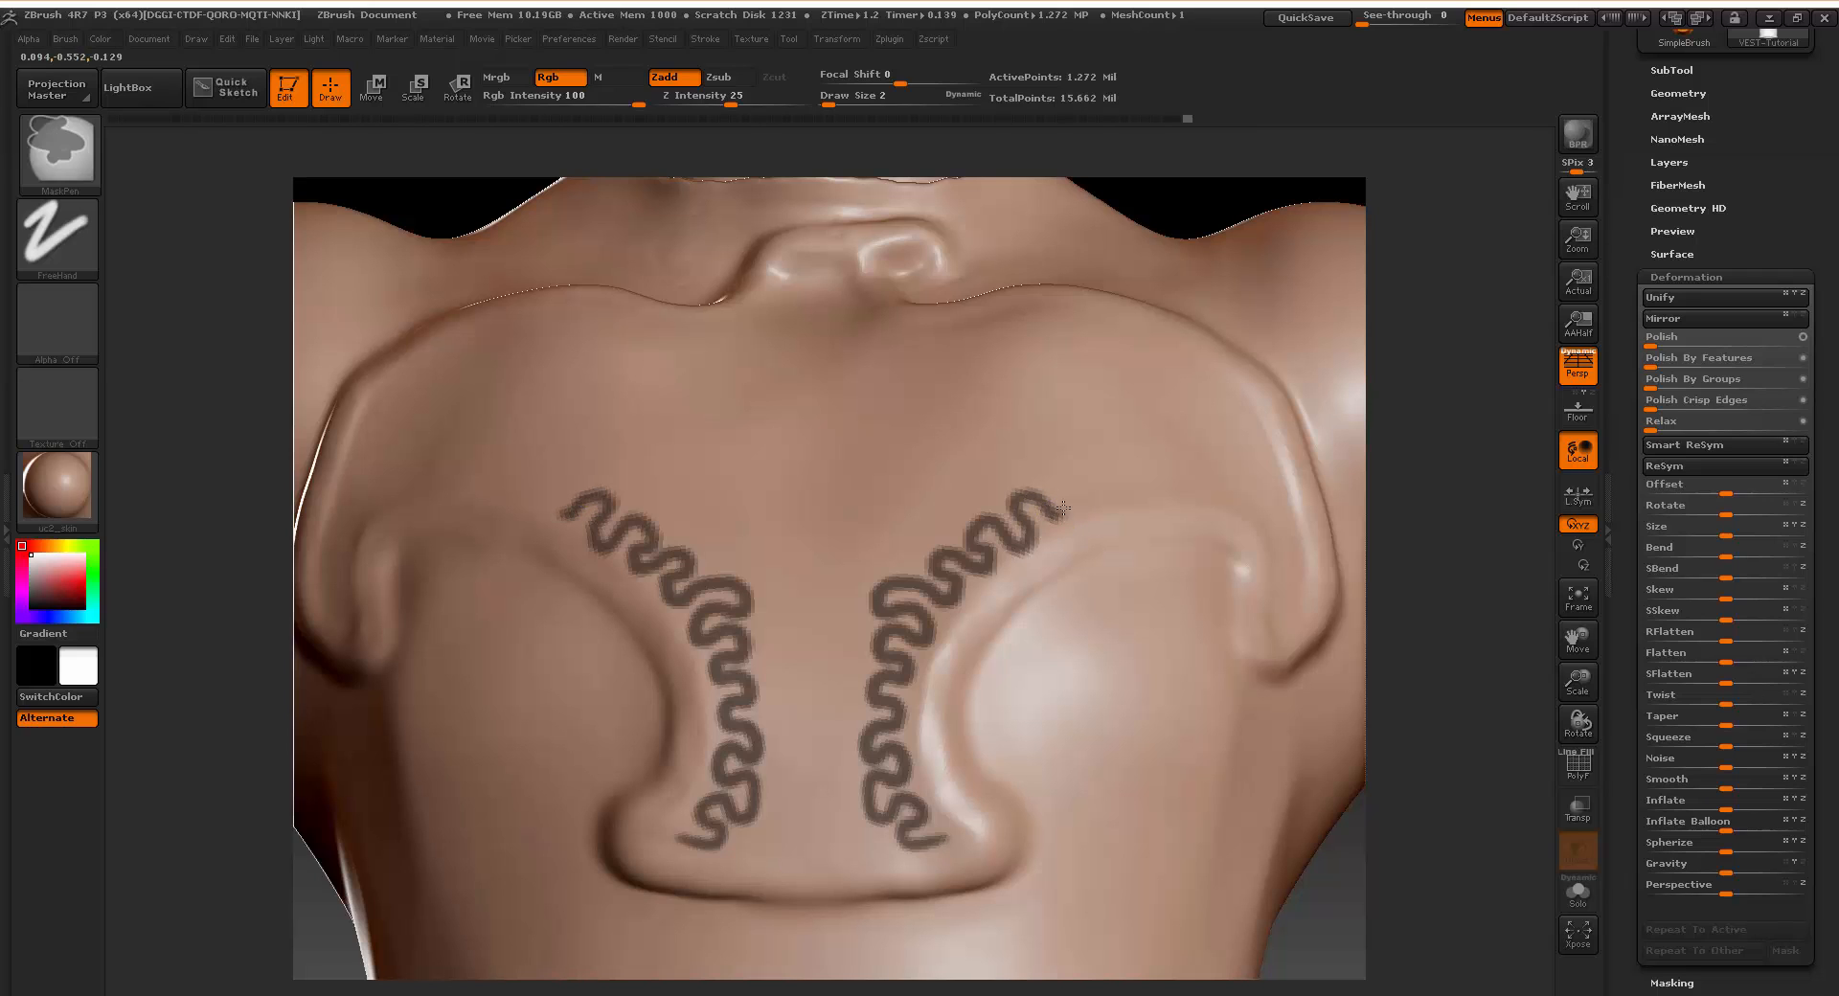
{"action": "mouse_move", "coordinate": [1100, 476]}
{"action": "left_mouse_down", "text": "ctrl"}
{"action": "mouse_move", "coordinate": [1116, 442]}
{"action": "mouse_move", "coordinate": [1140, 491]}
{"action": "mouse_move", "coordinate": [1154, 450]}
{"action": "mouse_move", "coordinate": [1176, 485]}
{"action": "left_mouse_up", "text": "ctrl"}
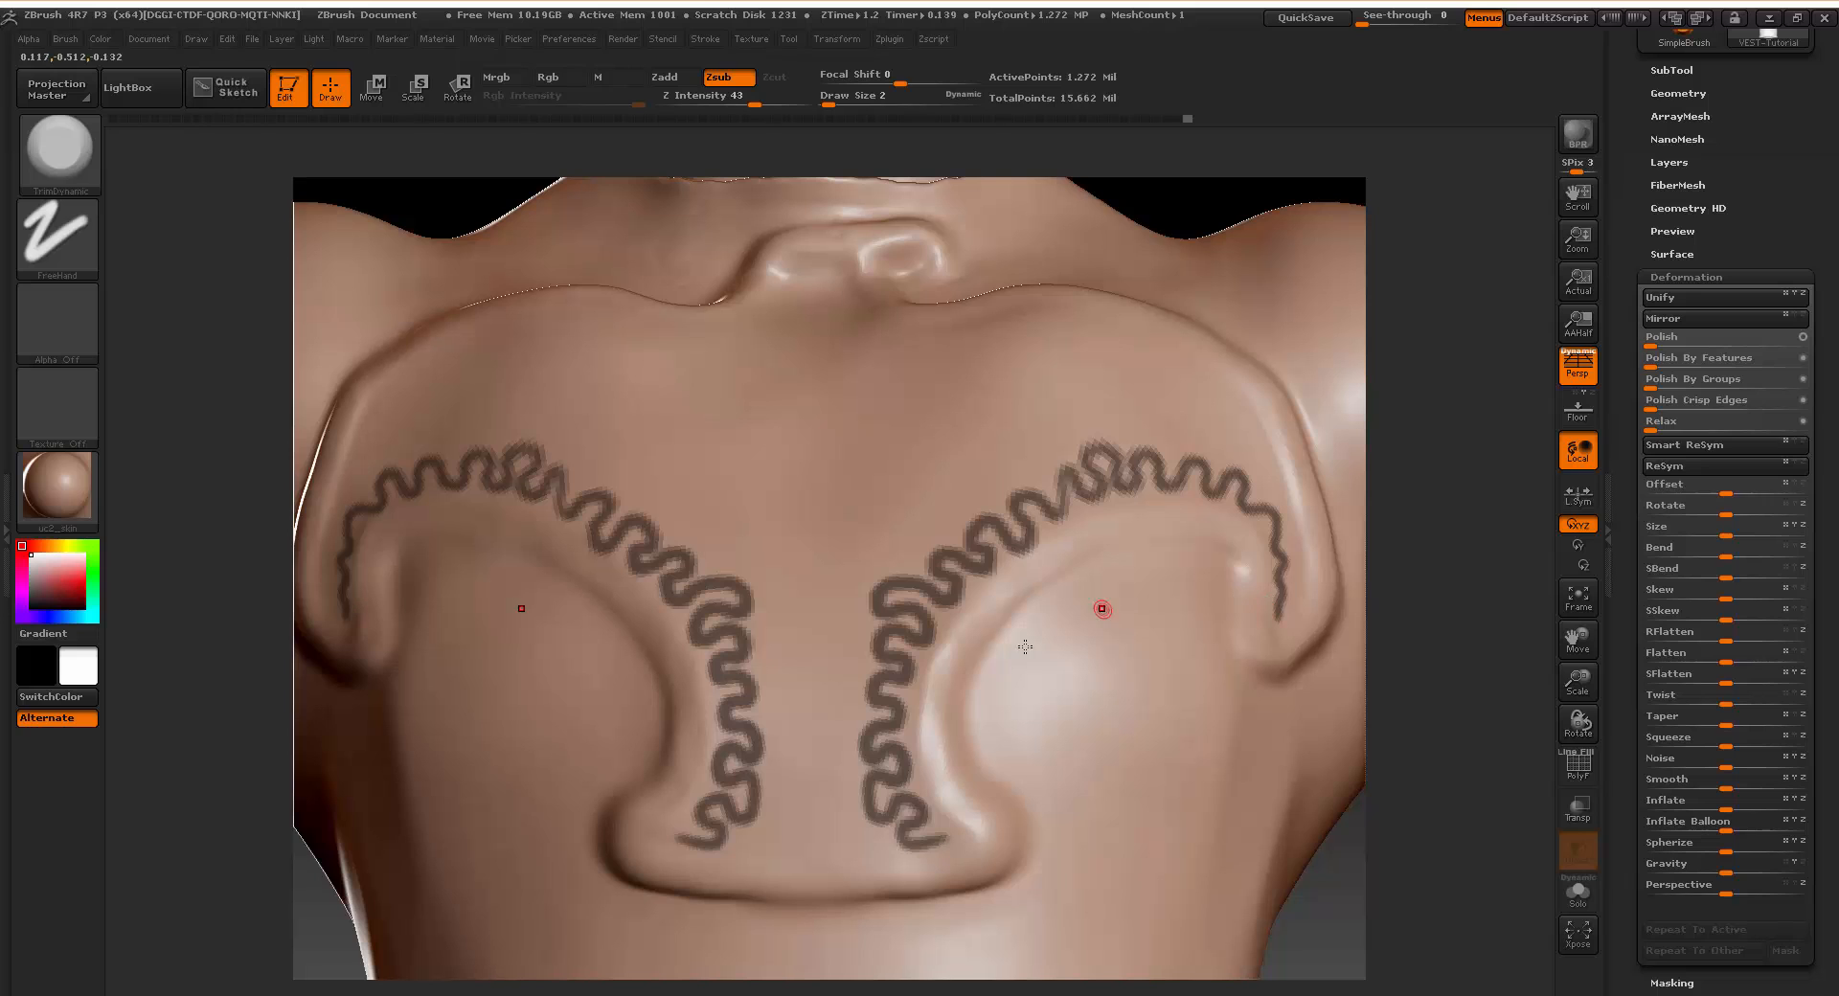
Mask thin, curling symmetrical ornaments through the centre of the eagle's tail and up across its body.
{"action": "key", "text": "ctrl"}
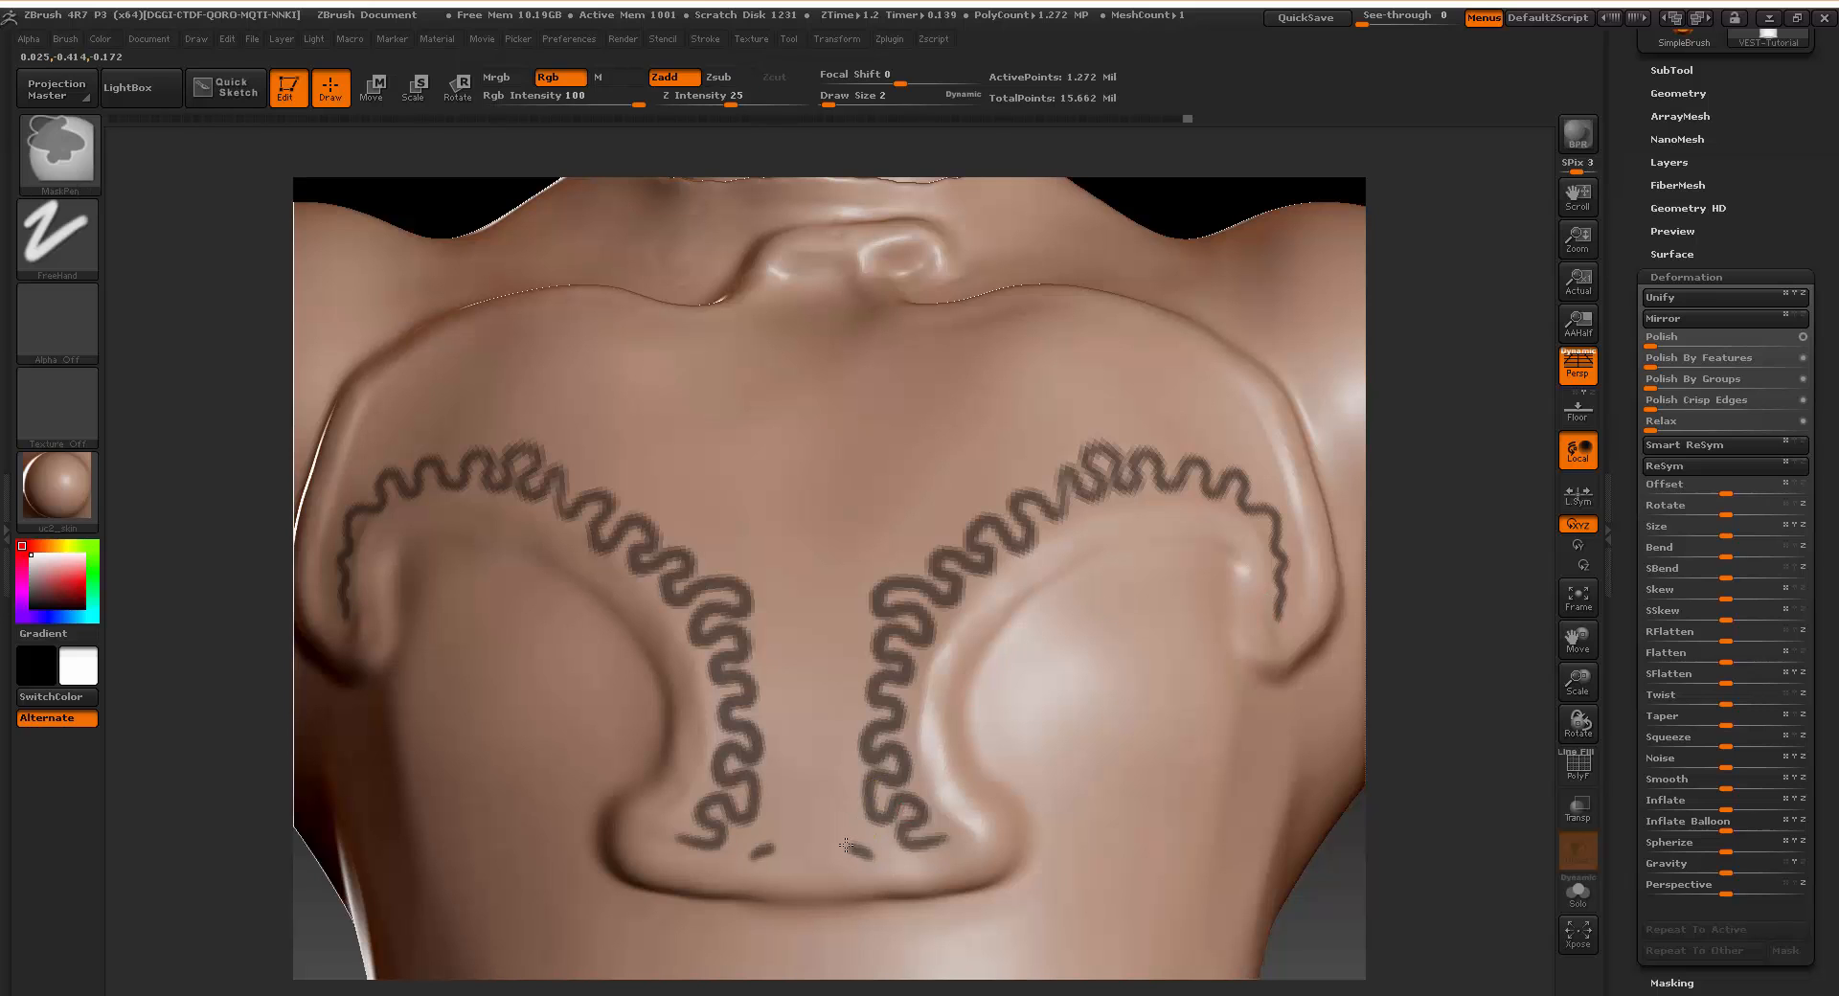
{"action": "mouse_move", "coordinate": [846, 845]}
{"action": "left_mouse_down", "text": "ctrl"}
{"action": "mouse_move", "coordinate": [822, 787]}
{"action": "mouse_move", "coordinate": [827, 753]}
{"action": "mouse_move", "coordinate": [844, 765]}
{"action": "mouse_move", "coordinate": [820, 719]}
{"action": "mouse_move", "coordinate": [827, 664]}
{"action": "mouse_move", "coordinate": [867, 692]}
{"action": "left_mouse_up", "text": "ctrl"}
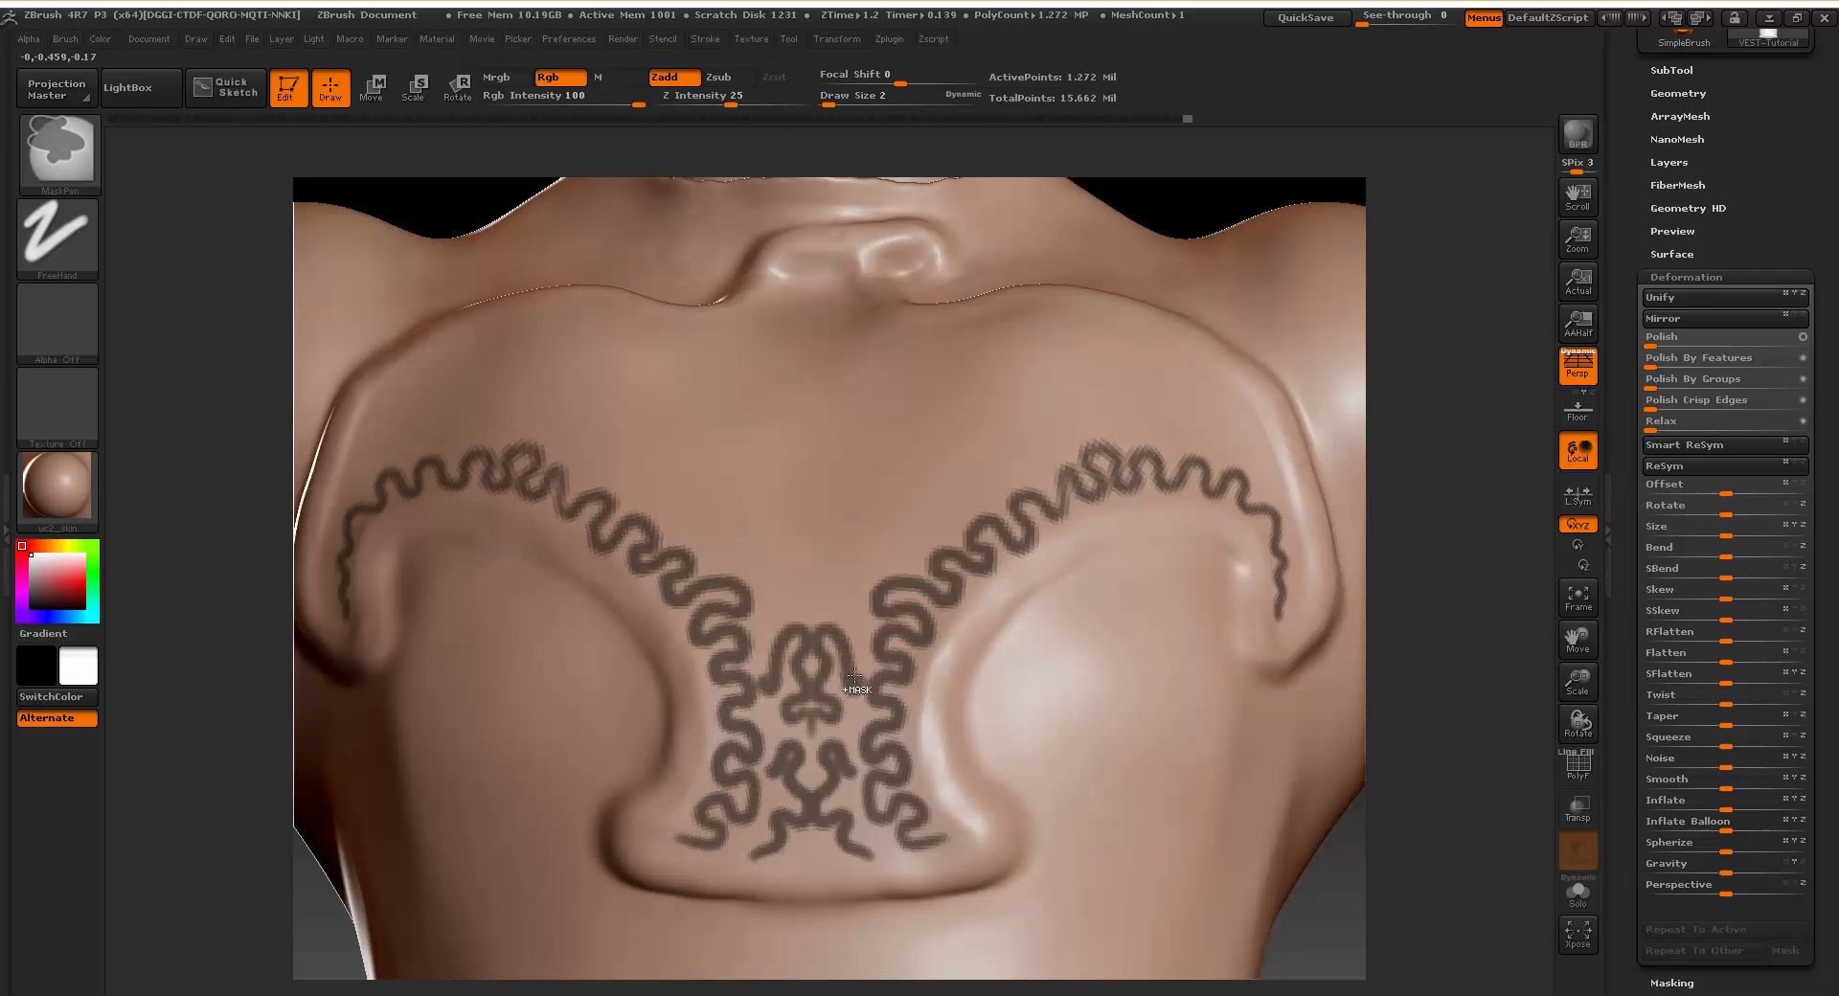
{"action": "mouse_move", "coordinate": [808, 583]}
{"action": "left_mouse_down", "text": "ctrl"}
{"action": "mouse_move", "coordinate": [951, 521]}
{"action": "mouse_move", "coordinate": [927, 486]}
{"action": "mouse_move", "coordinate": [855, 525]}
{"action": "mouse_move", "coordinate": [826, 466]}
{"action": "mouse_move", "coordinate": [814, 520]}
{"action": "left_mouse_up", "text": "ctrl"}
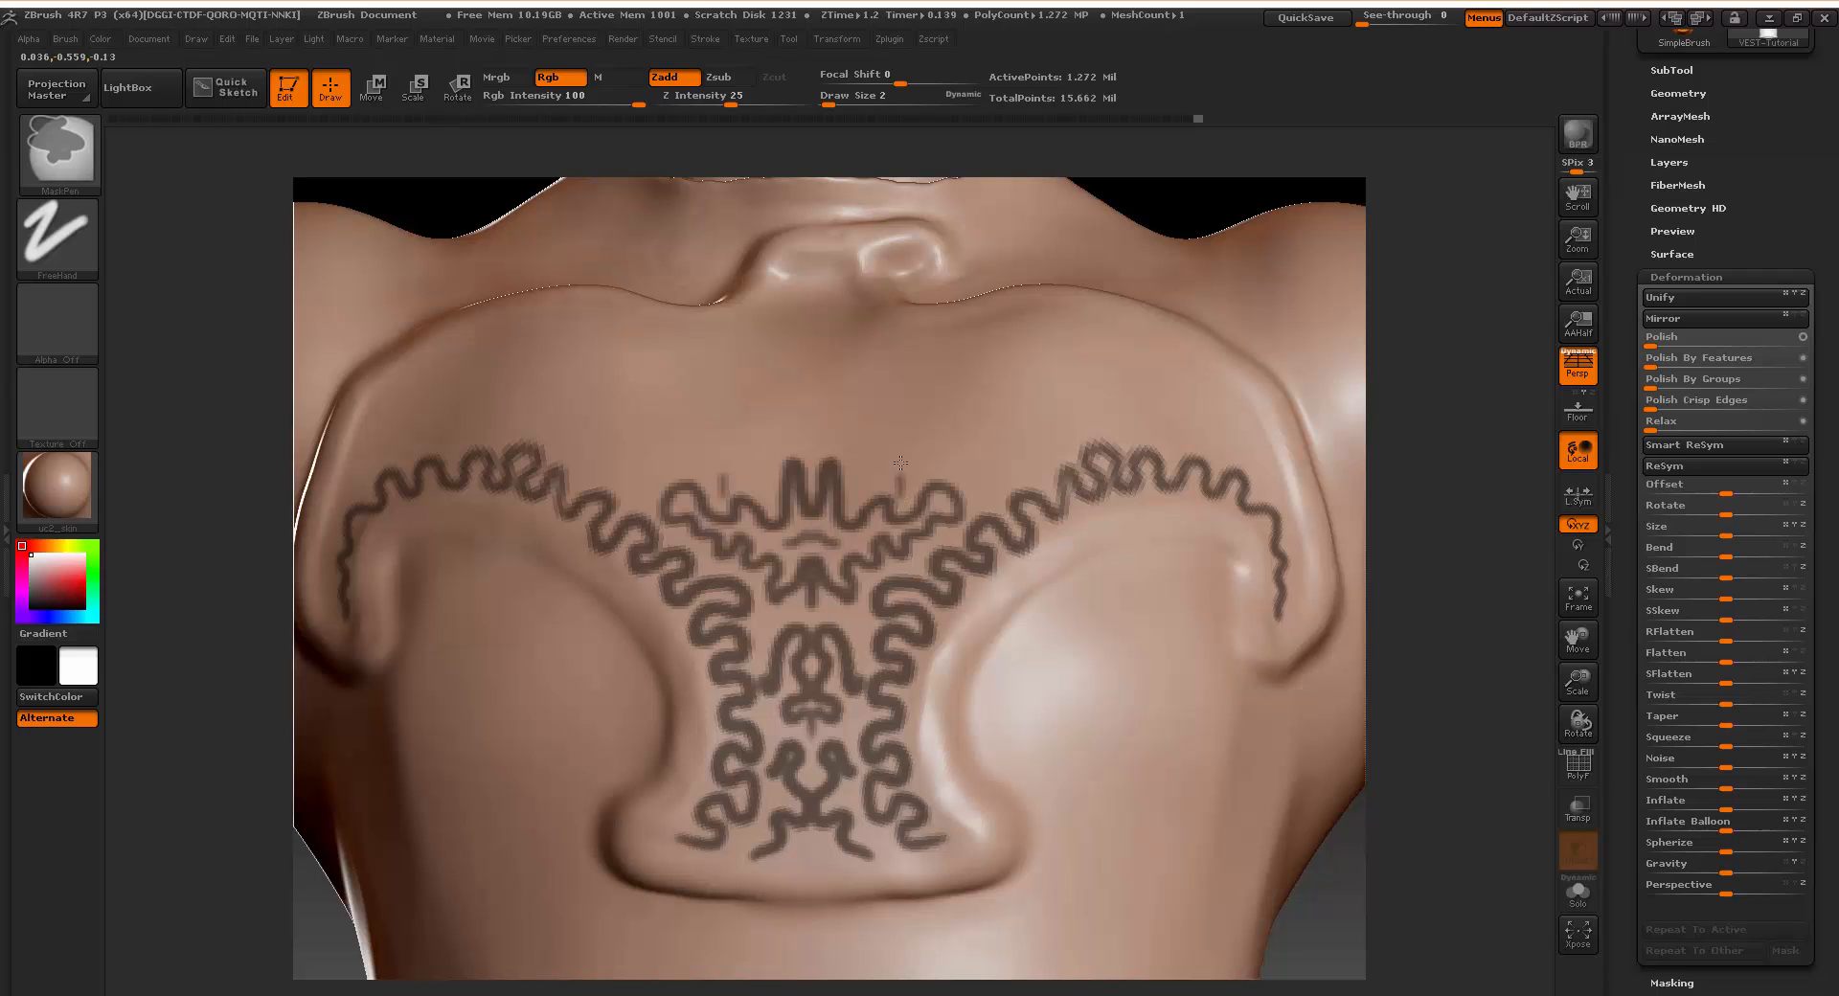
{"action": "mouse_move", "coordinate": [900, 462]}
{"action": "left_mouse_down", "text": "ctrl"}
{"action": "mouse_move", "coordinate": [984, 487]}
{"action": "mouse_move", "coordinate": [994, 436]}
{"action": "mouse_move", "coordinate": [960, 479]}
{"action": "left_mouse_up", "text": "ctrl"}
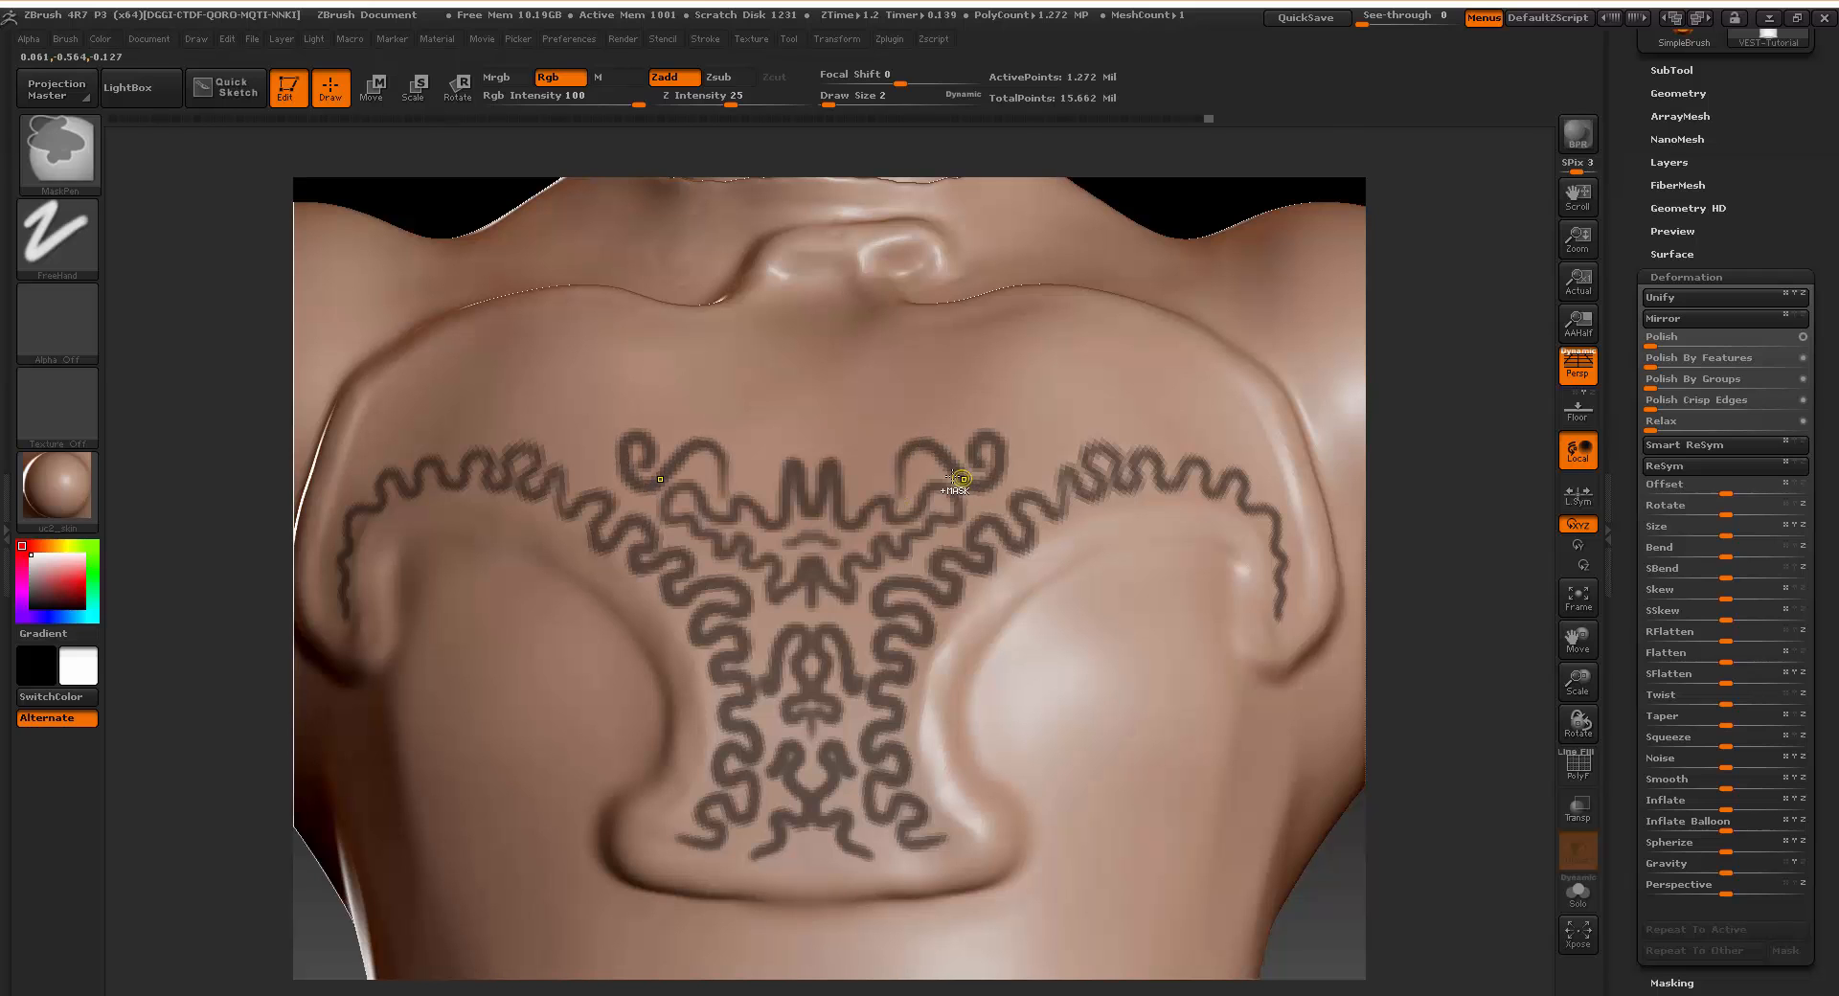
Increase the draw size to 4 and mask thick curves over the eagle's neck and upper wings, adding dots between them and on the tail.
{"action": "key", "text": "space"}
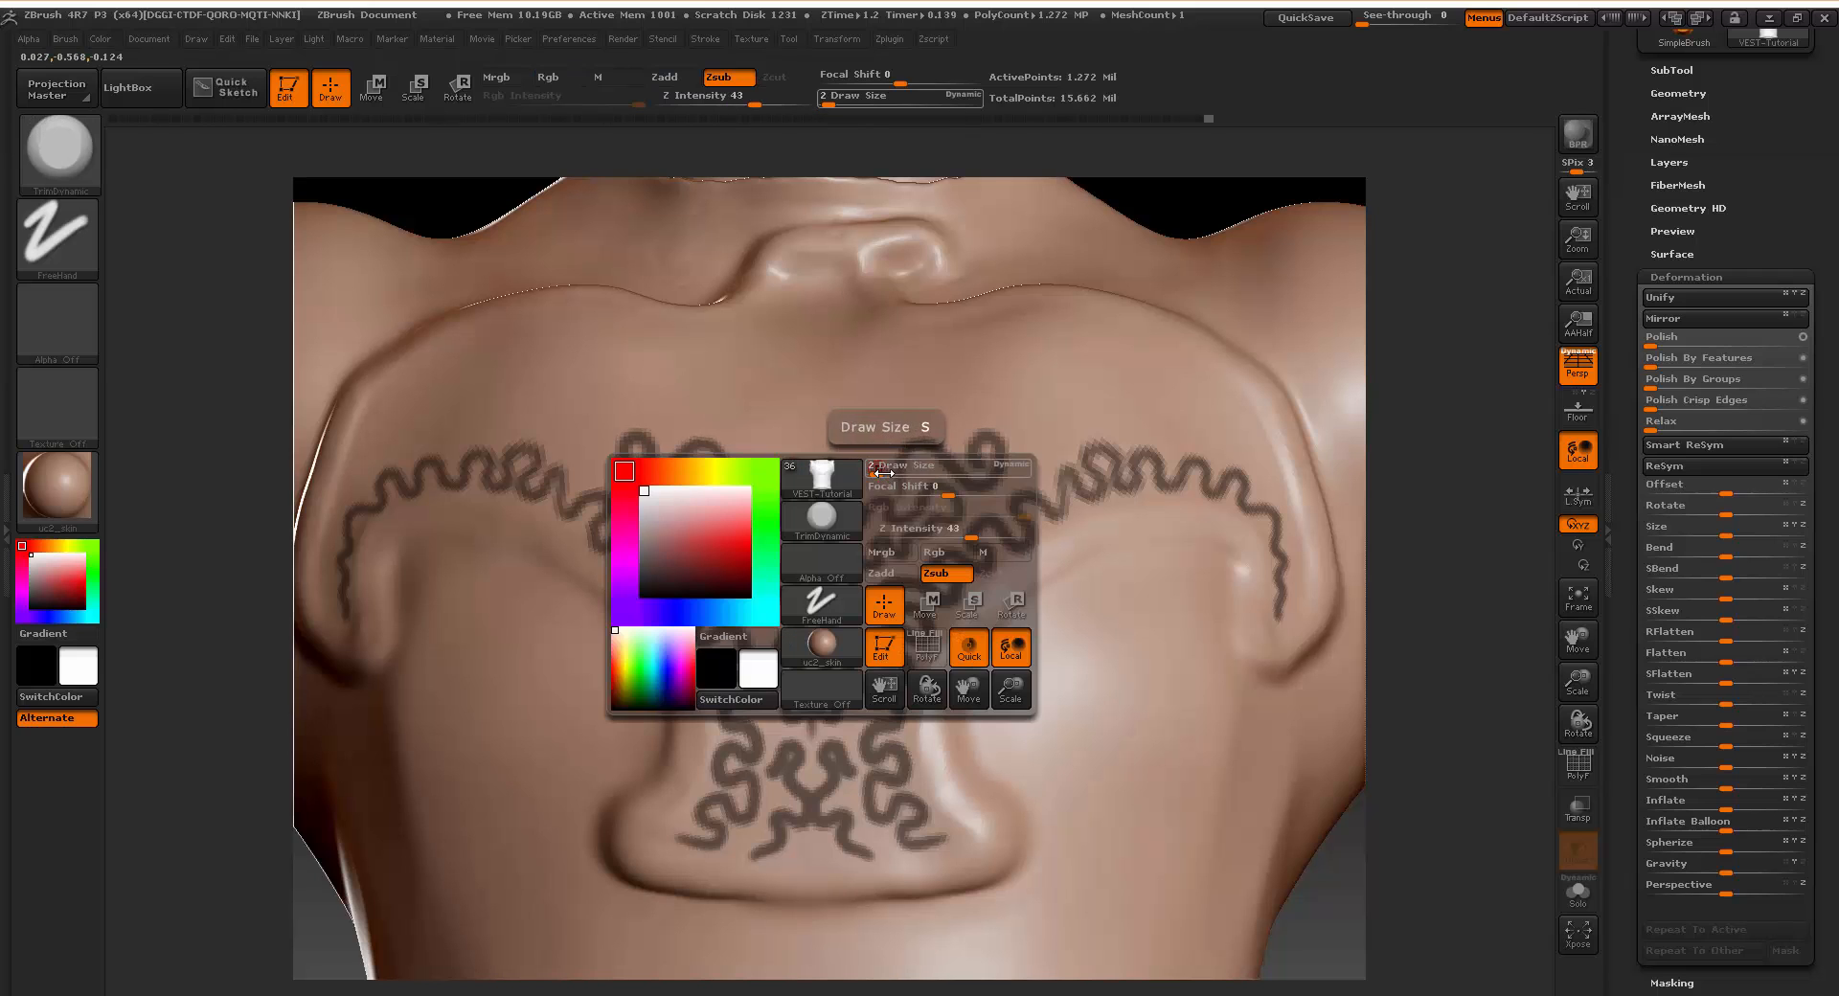
{"action": "mouse_move", "coordinate": [882, 473]}
{"action": "left_mouse_down"}
{"action": "mouse_move", "coordinate": [831, 407]}
{"action": "mouse_move", "coordinate": [965, 391]}
{"action": "mouse_move", "coordinate": [961, 354]}
{"action": "mouse_move", "coordinate": [850, 364]}
{"action": "mouse_move", "coordinate": [835, 289]}
{"action": "left_mouse_up"}
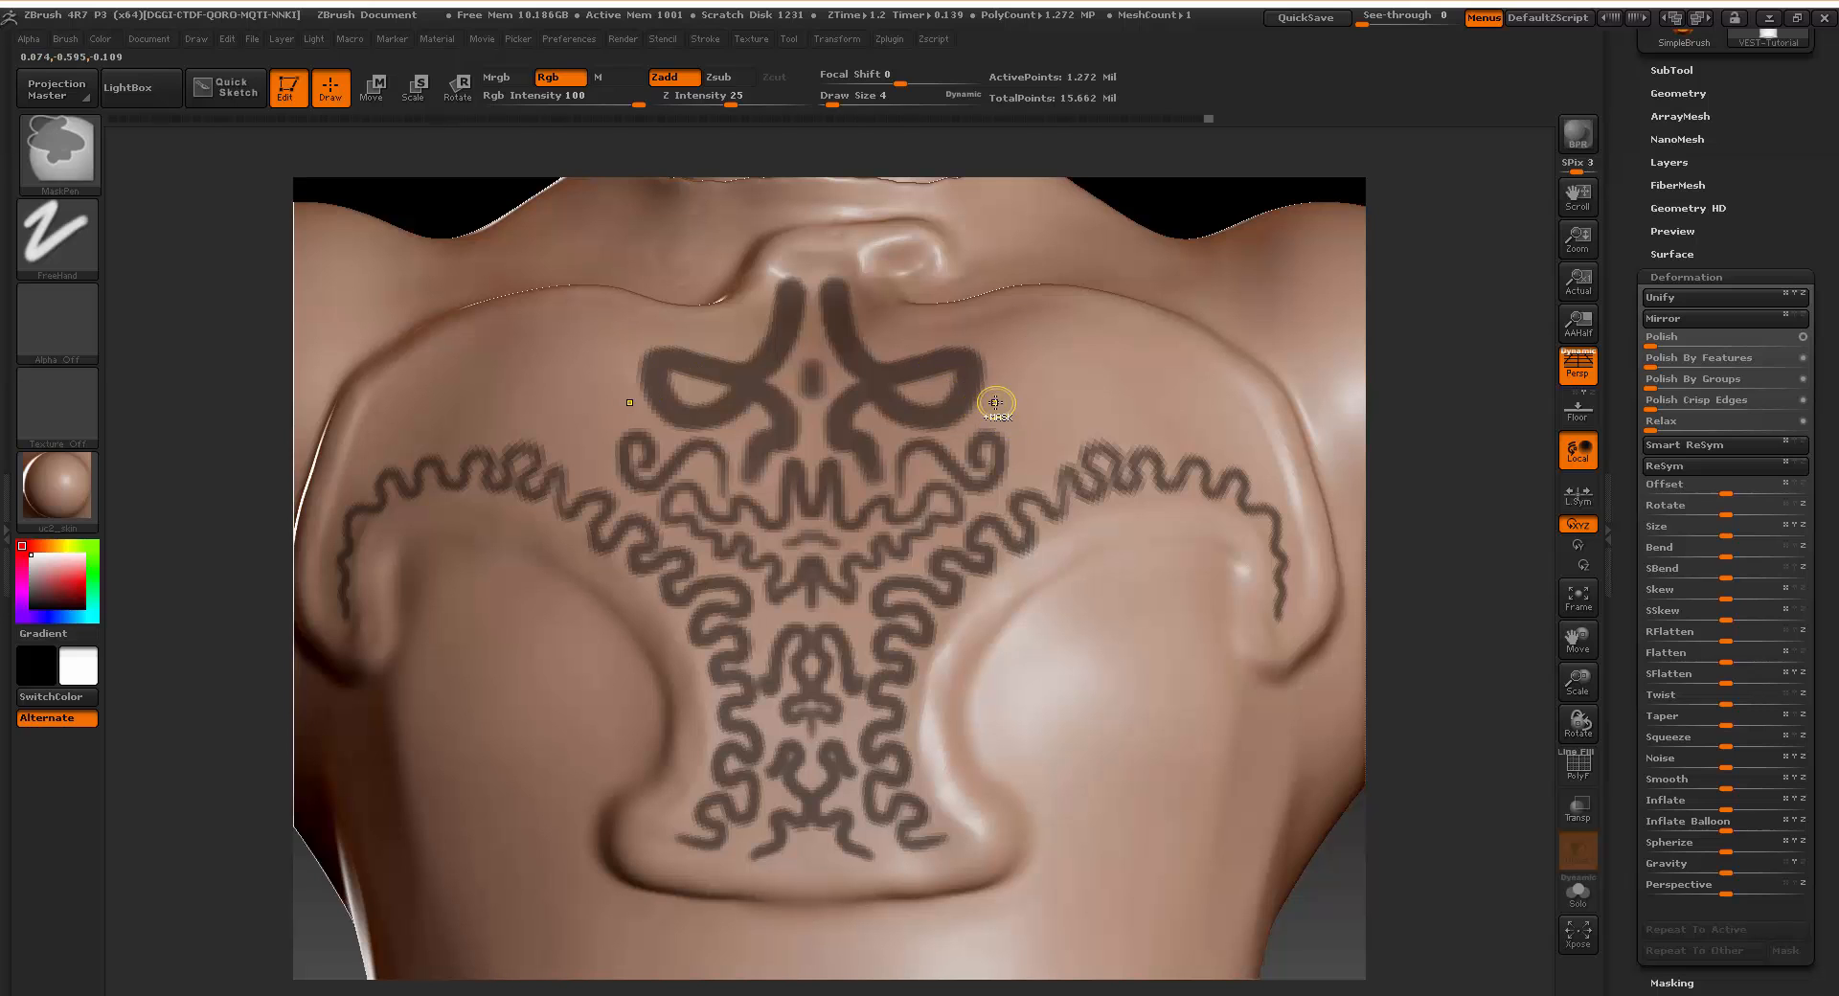
{"action": "mouse_move", "coordinate": [996, 400]}
{"action": "left_mouse_down", "text": "ctrl"}
{"action": "mouse_move", "coordinate": [1025, 477]}
{"action": "mouse_move", "coordinate": [1105, 409]}
{"action": "mouse_move", "coordinate": [1135, 436]}
{"action": "mouse_move", "coordinate": [1188, 407]}
{"action": "mouse_move", "coordinate": [1233, 452]}
{"action": "left_mouse_up", "text": "ctrl"}
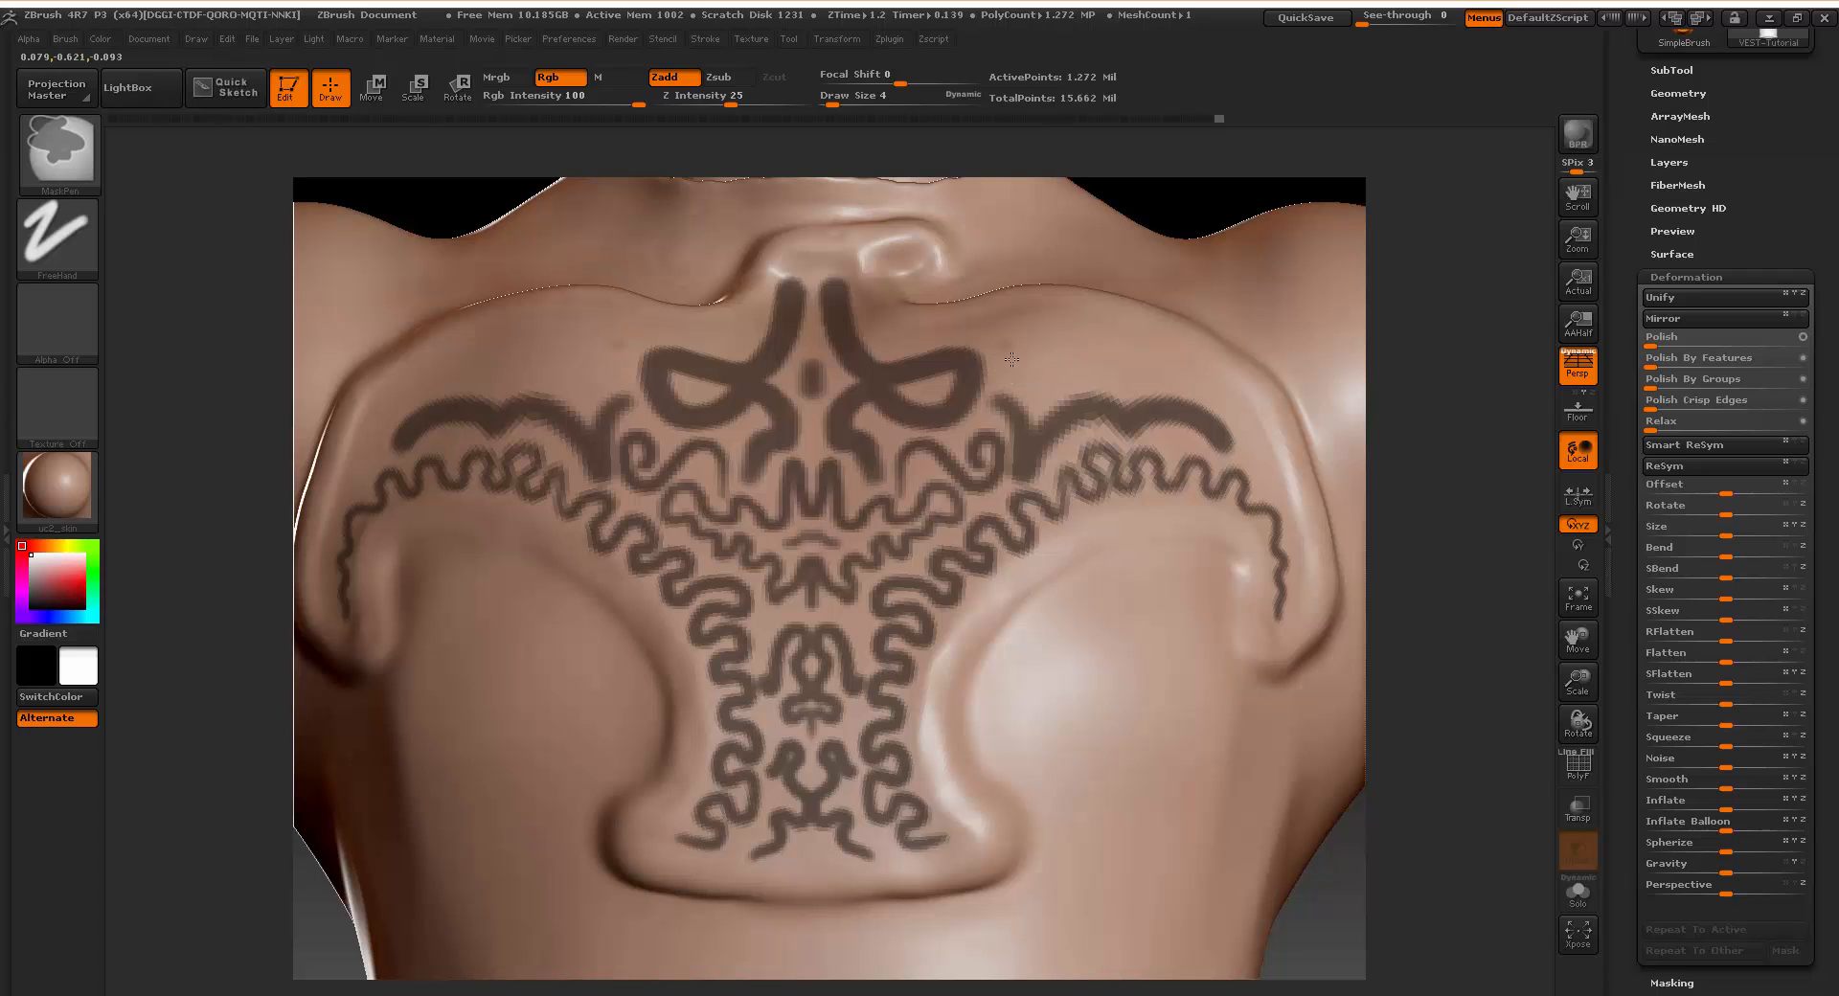
{"action": "mouse_move", "coordinate": [1010, 364]}
{"action": "left_mouse_down", "text": "ctrl"}
{"action": "mouse_move", "coordinate": [1053, 387]}
{"action": "mouse_move", "coordinate": [1039, 330]}
{"action": "mouse_move", "coordinate": [1164, 370]}
{"action": "left_mouse_up", "text": "ctrl"}
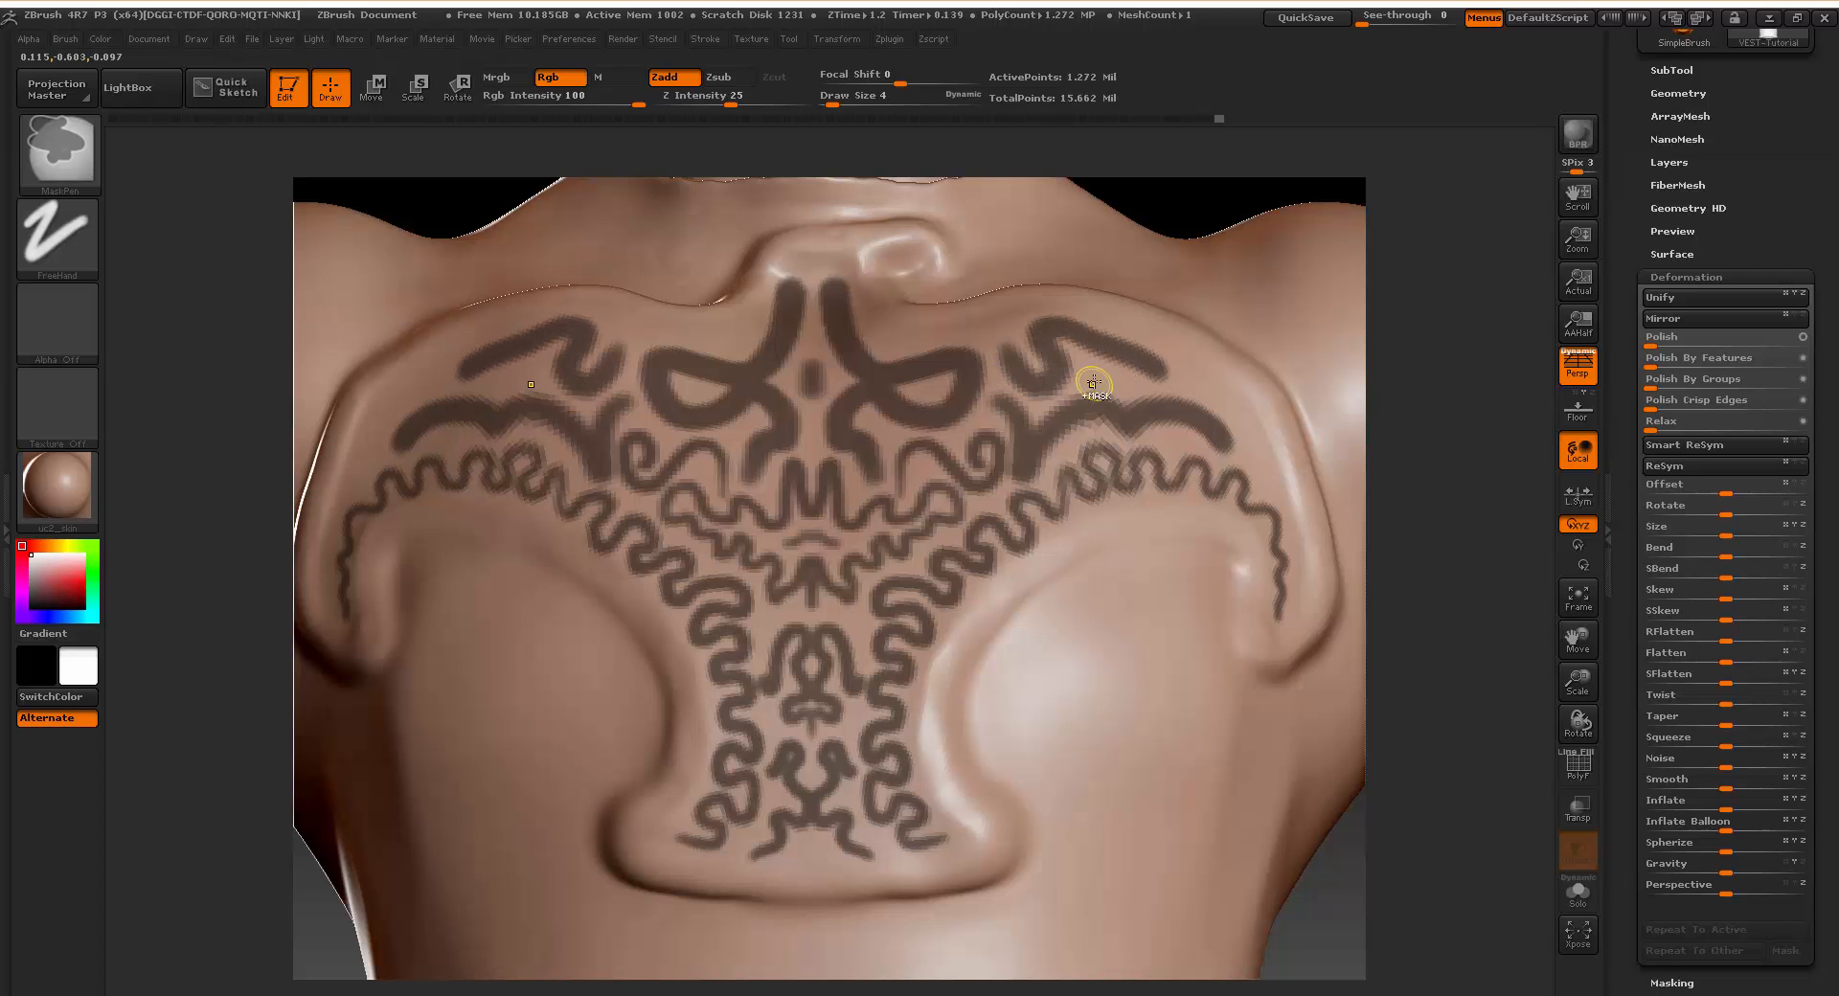
{"action": "left_click", "coordinate": [1106, 376], "text": "ctrl"}
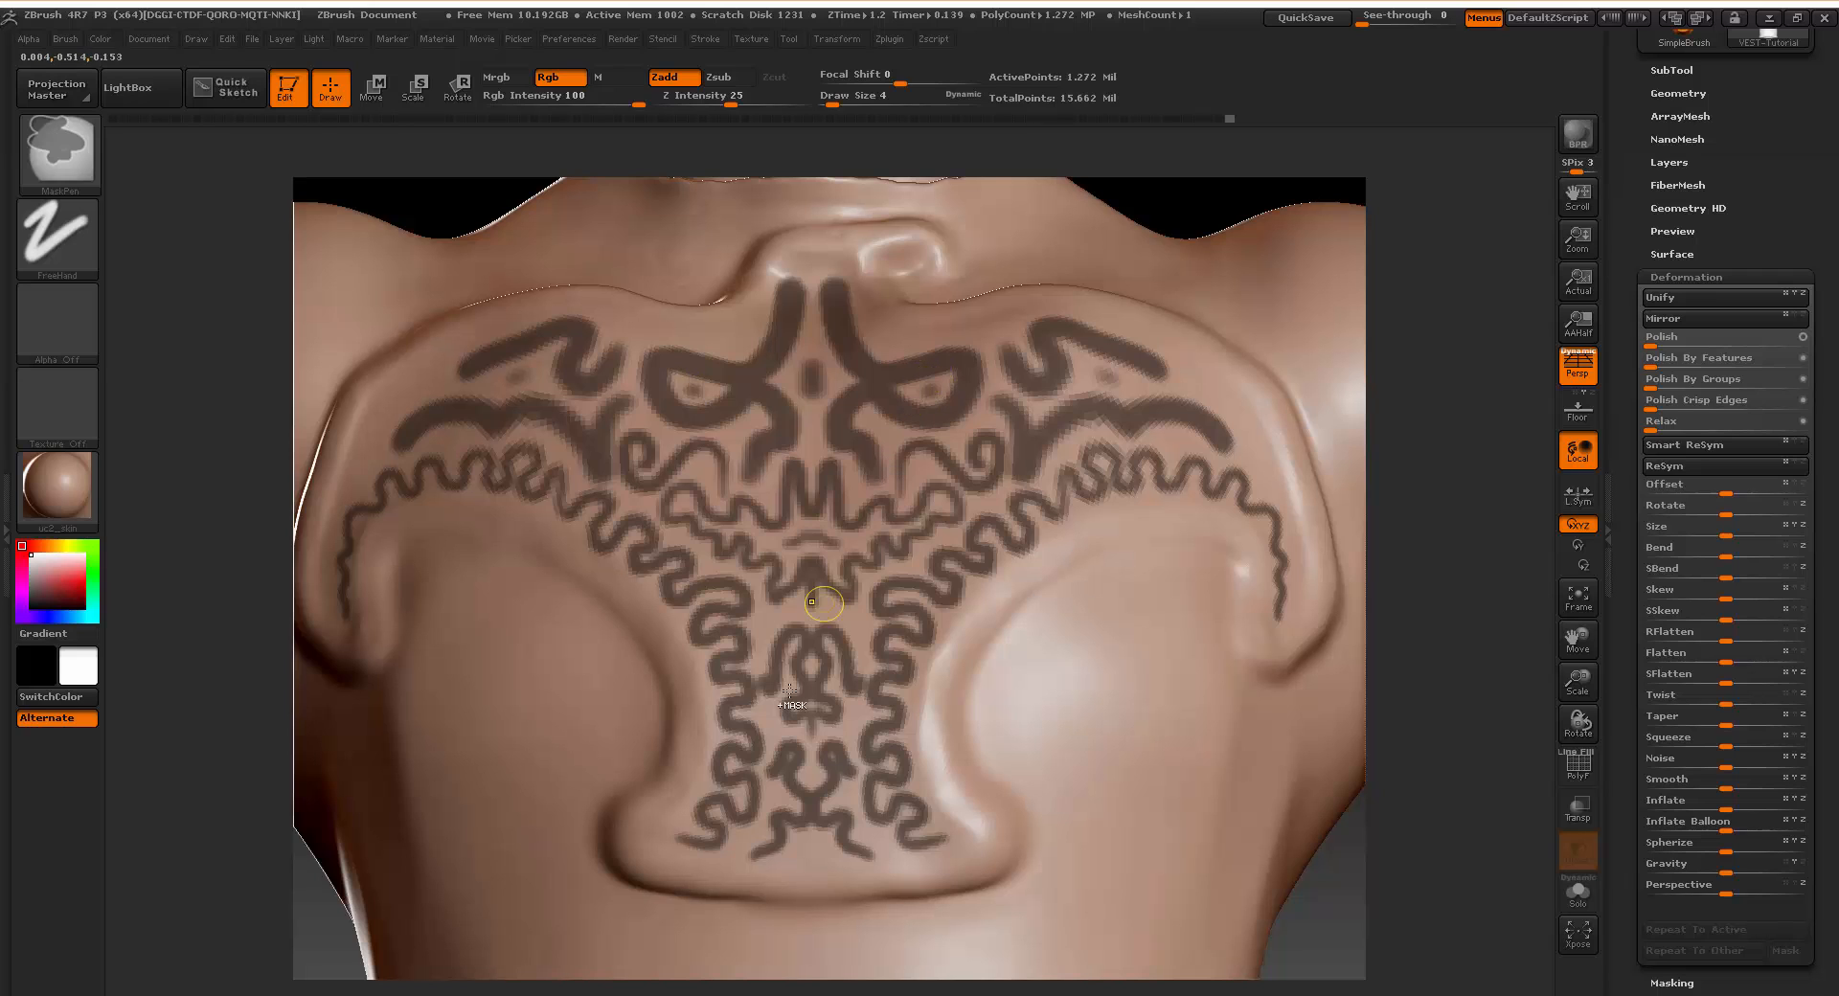
{"action": "left_click", "coordinate": [813, 861], "text": "ctrl"}
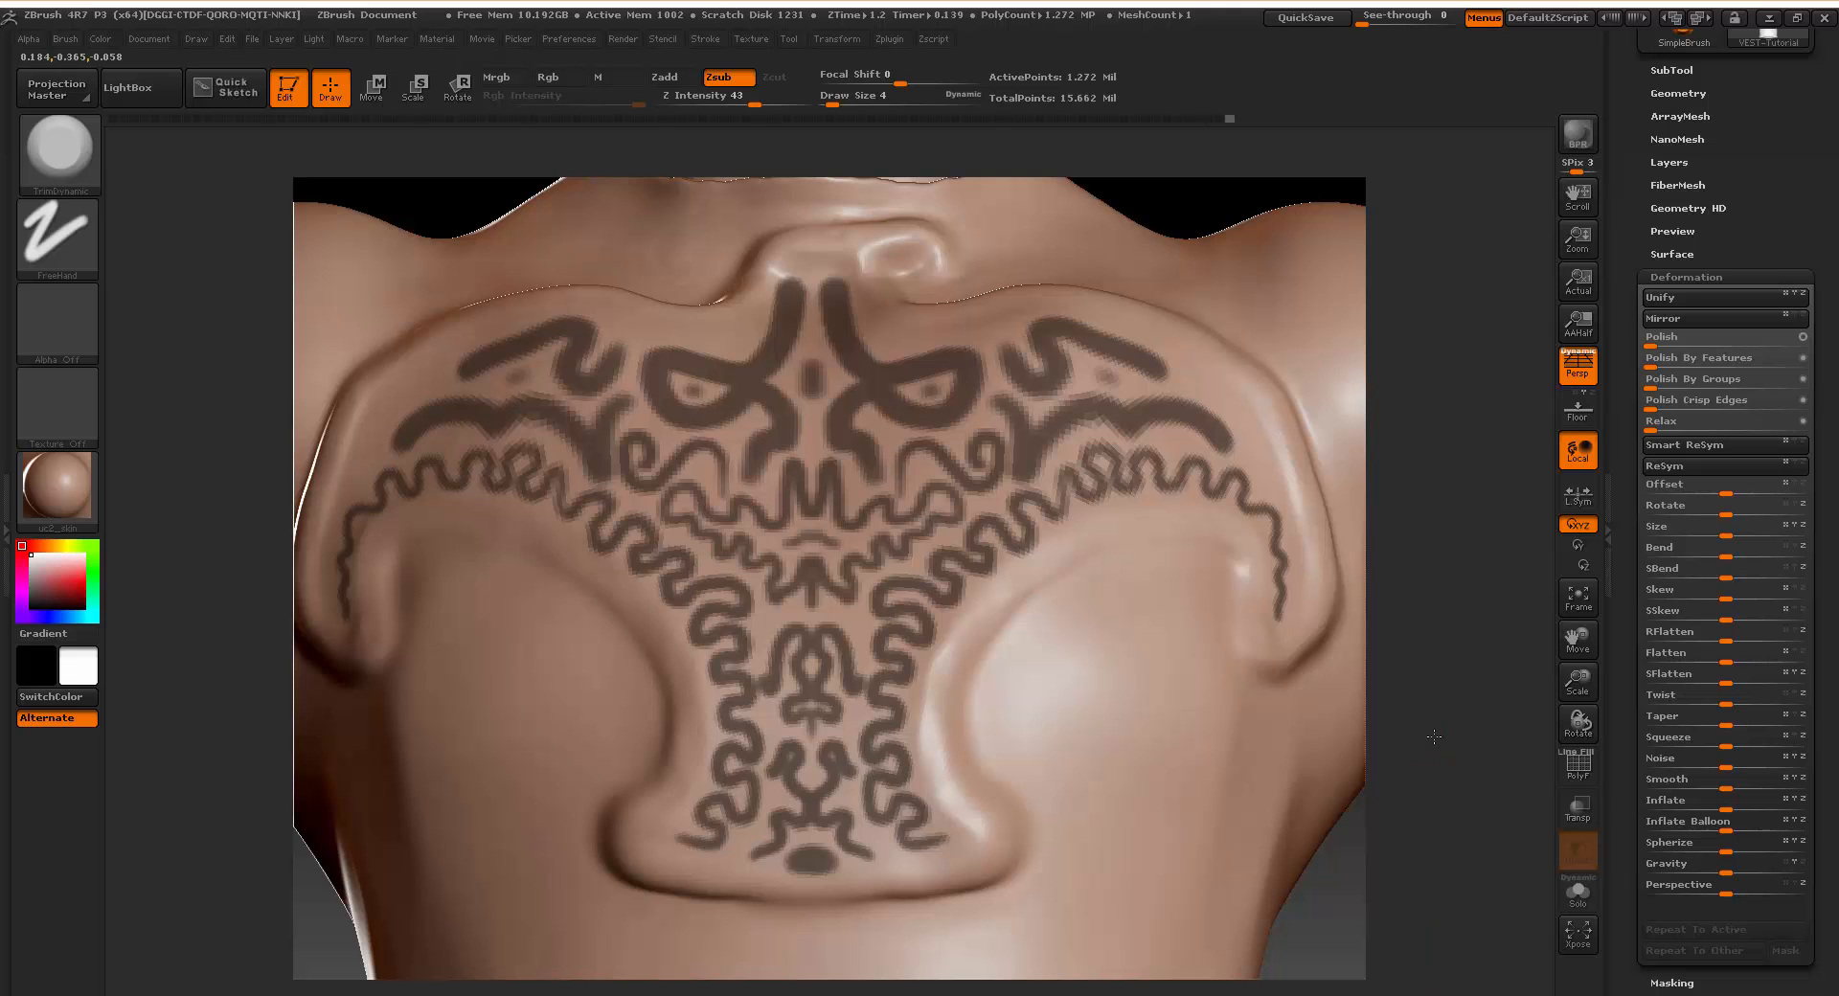
Set the draw size to 3 and mask a row of small dots along the outer part of both wings.
{"action": "left_click_drag", "start_coordinate": [1434, 736], "coordinate": [1418, 688]}
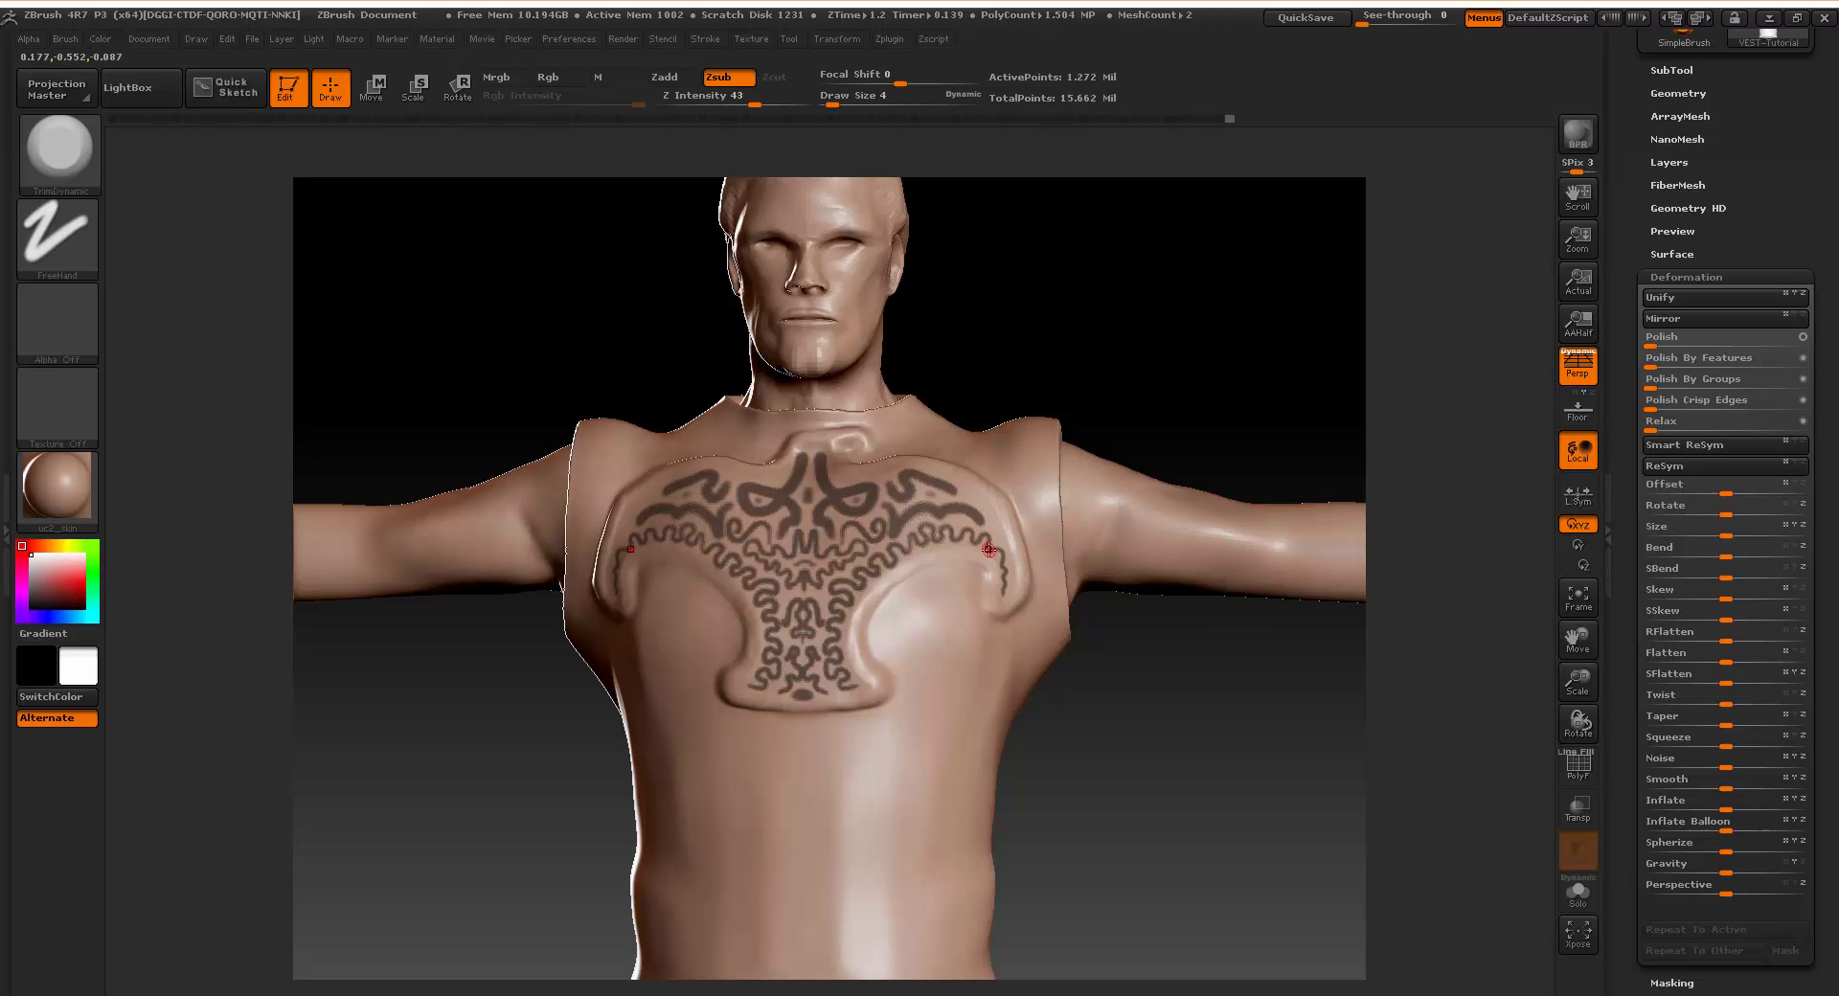
{"action": "key", "text": "space"}
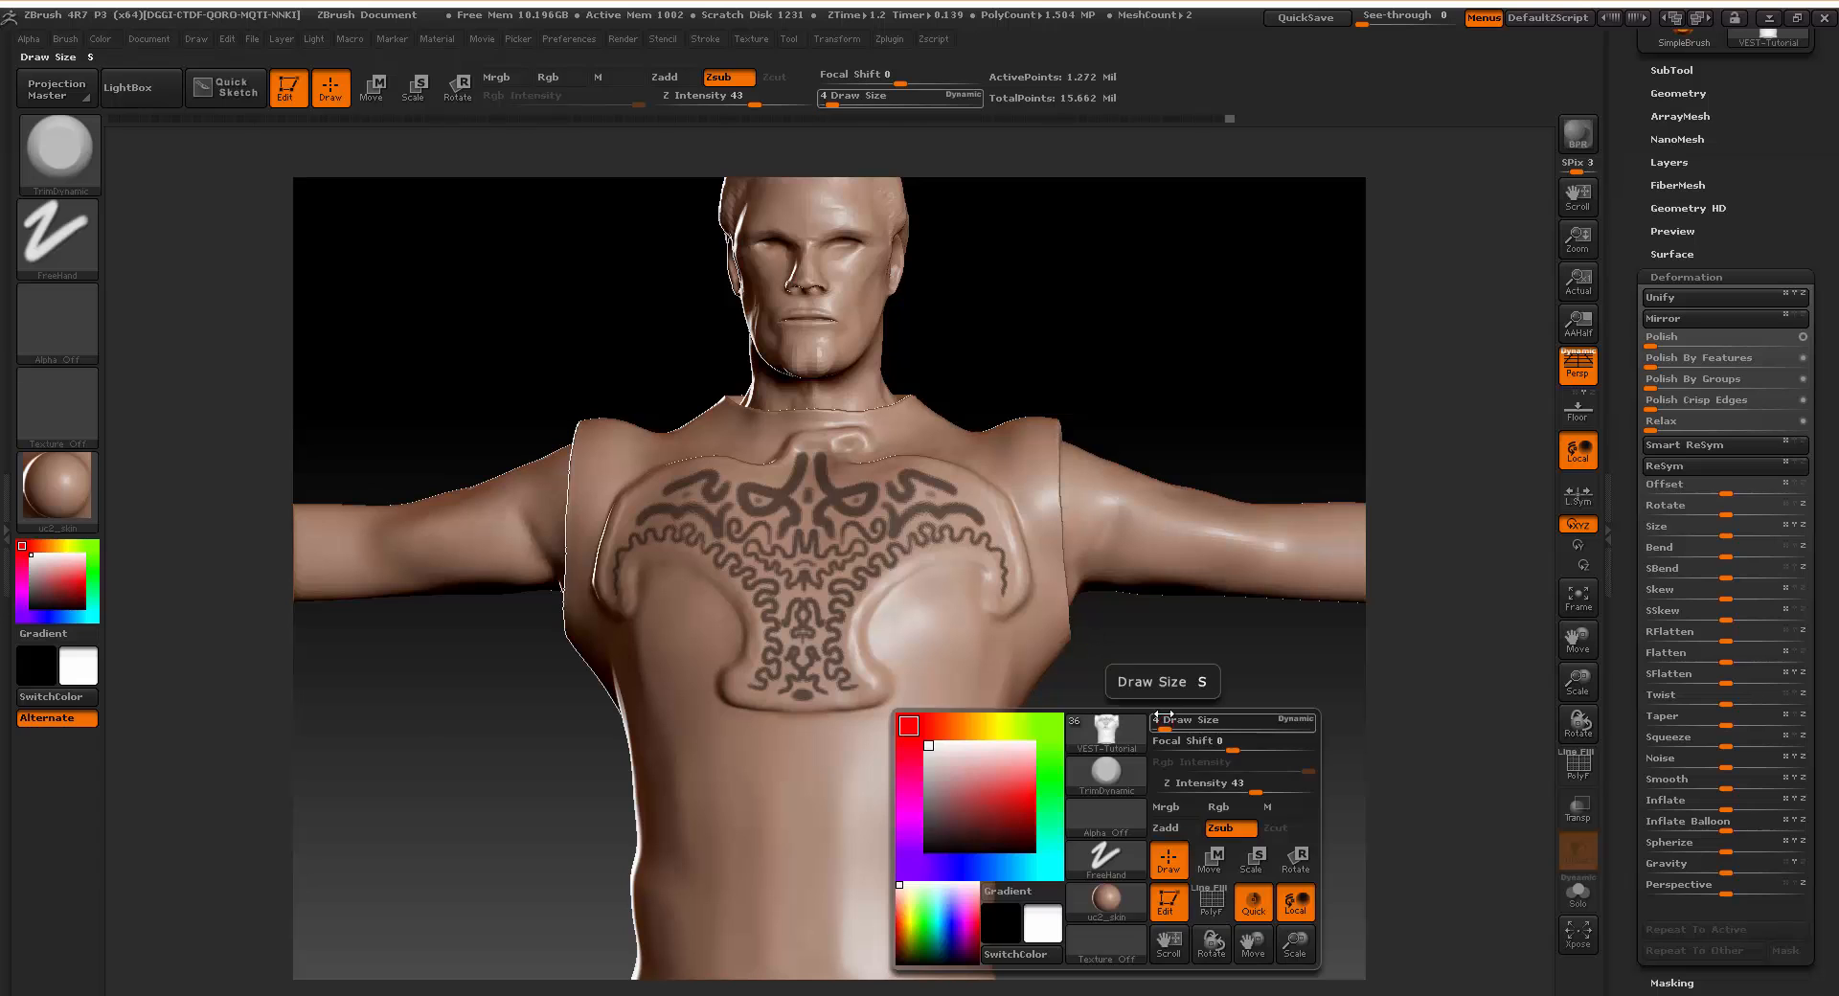
{"action": "left_click_drag", "start_coordinate": [1168, 724], "coordinate": [1154, 724]}
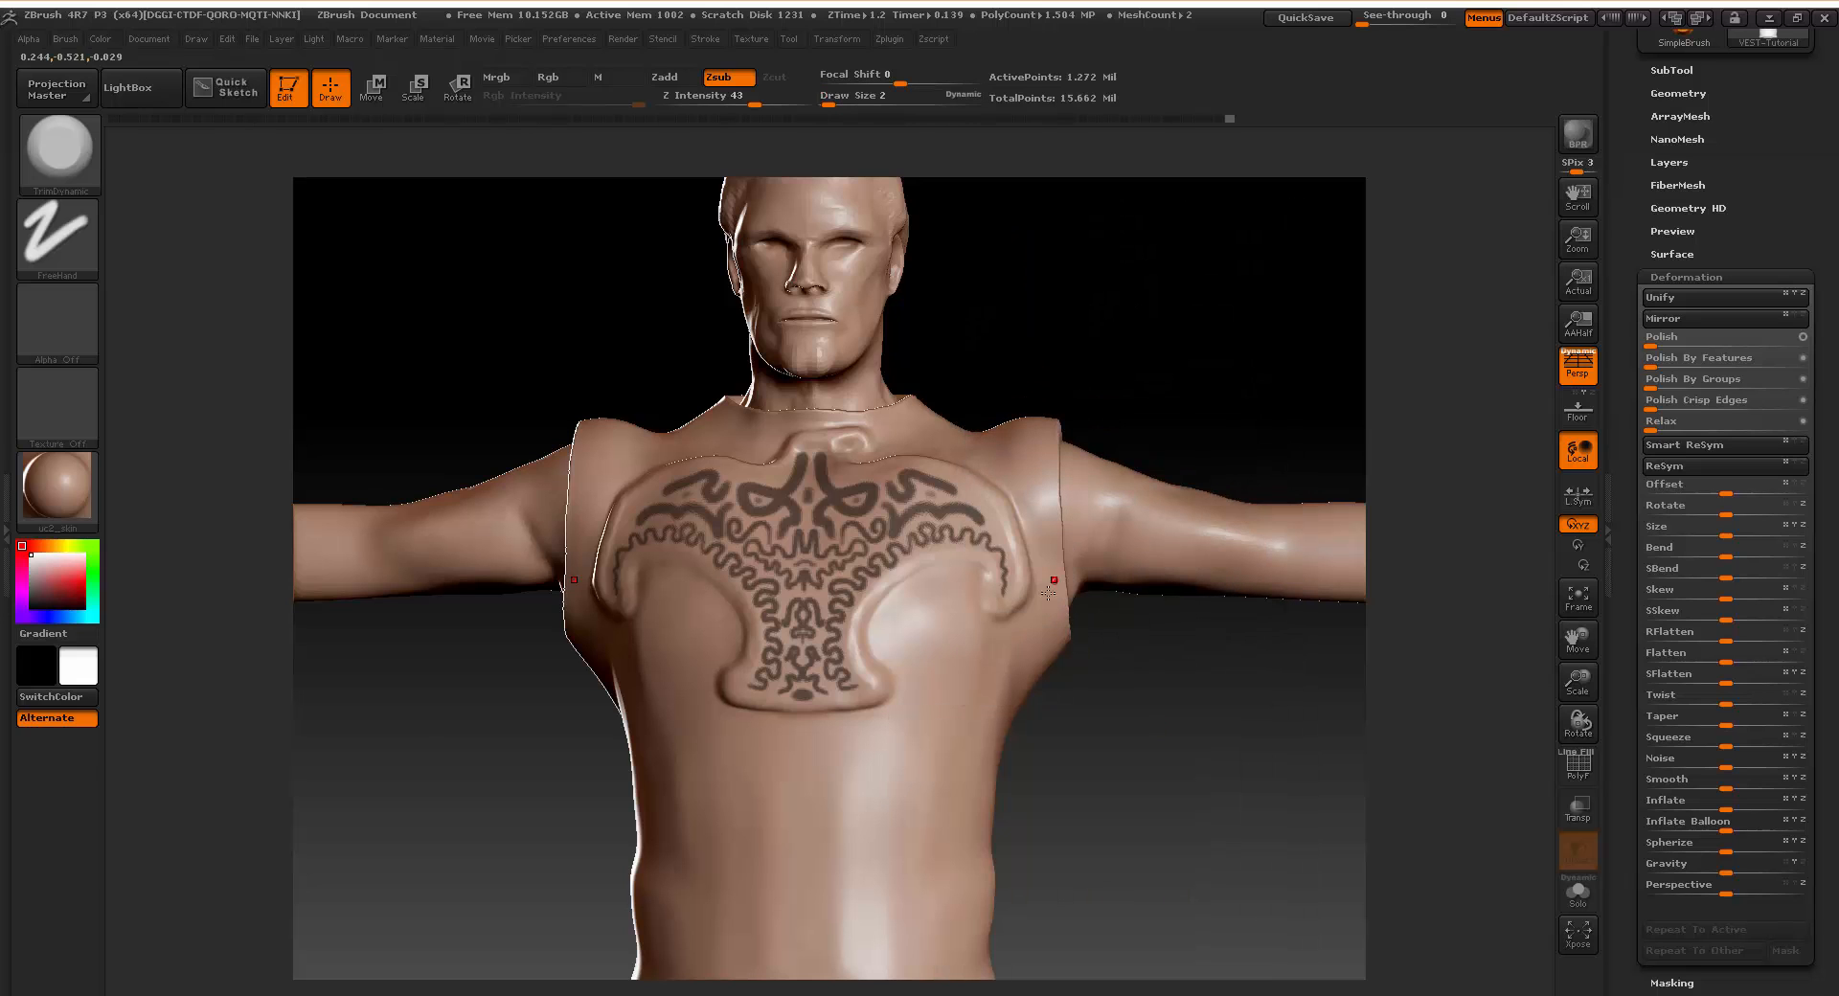
{"action": "key", "text": "ctrl"}
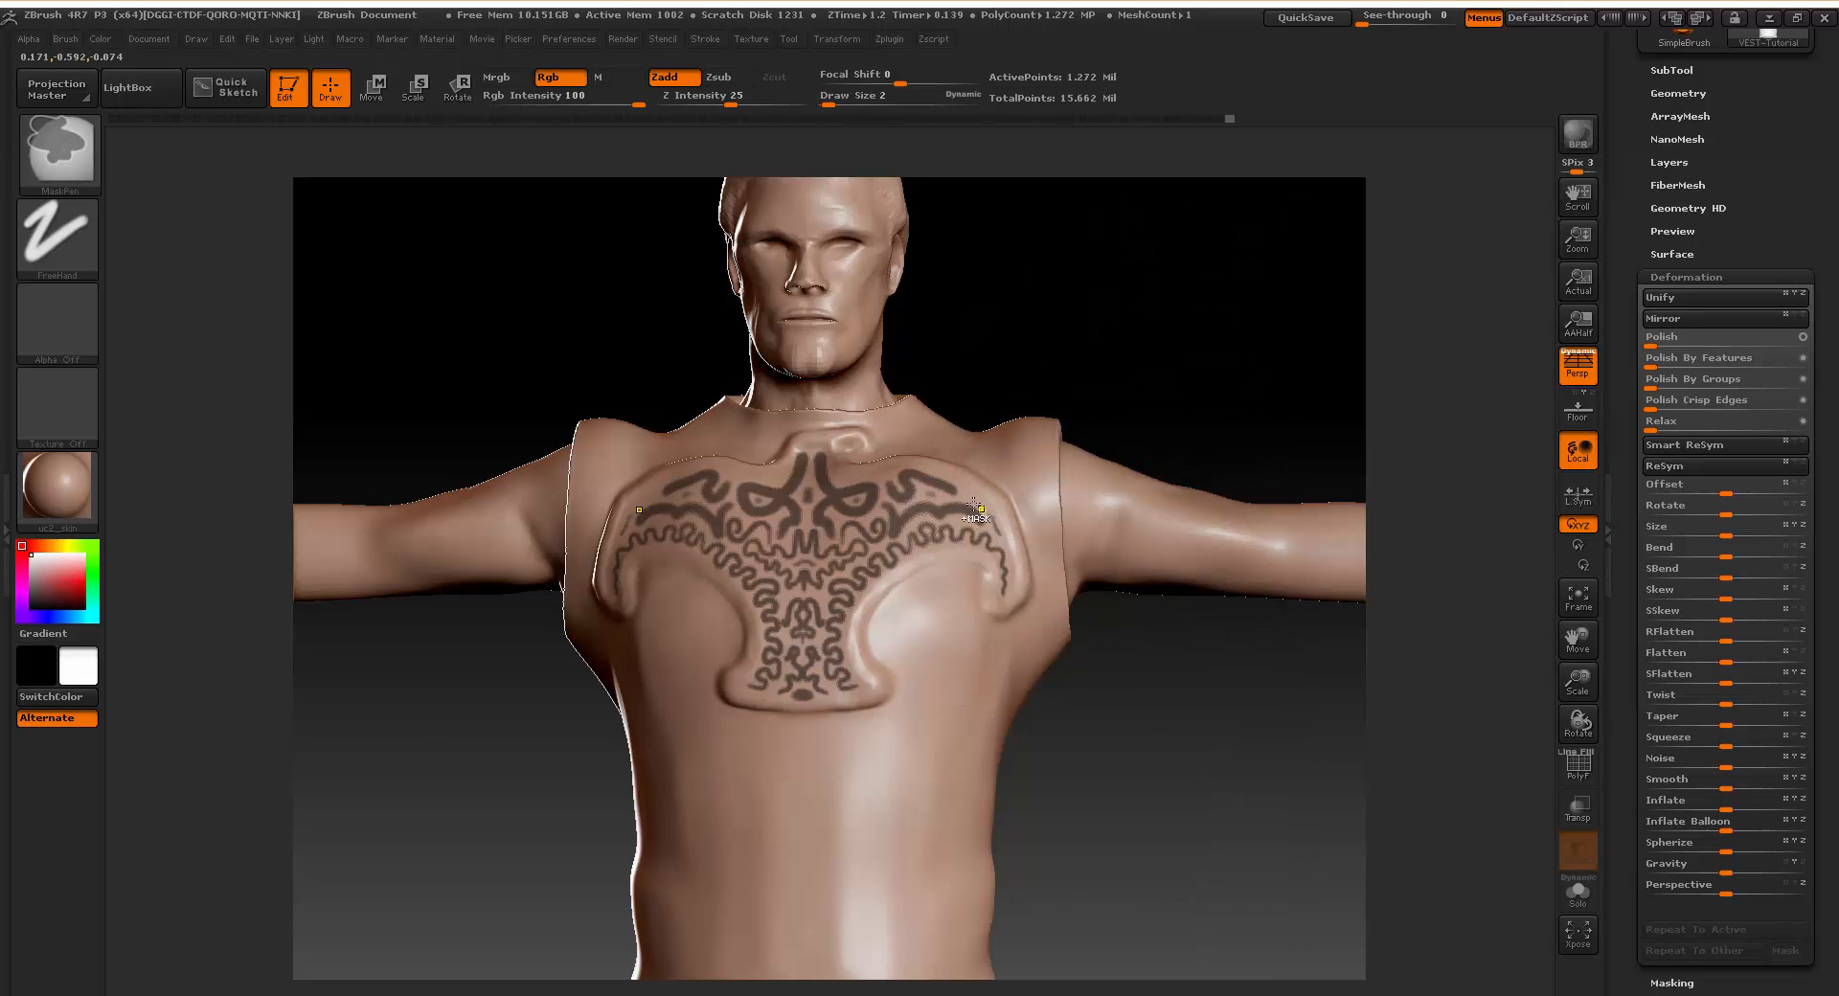
{"action": "key", "text": "alt"}
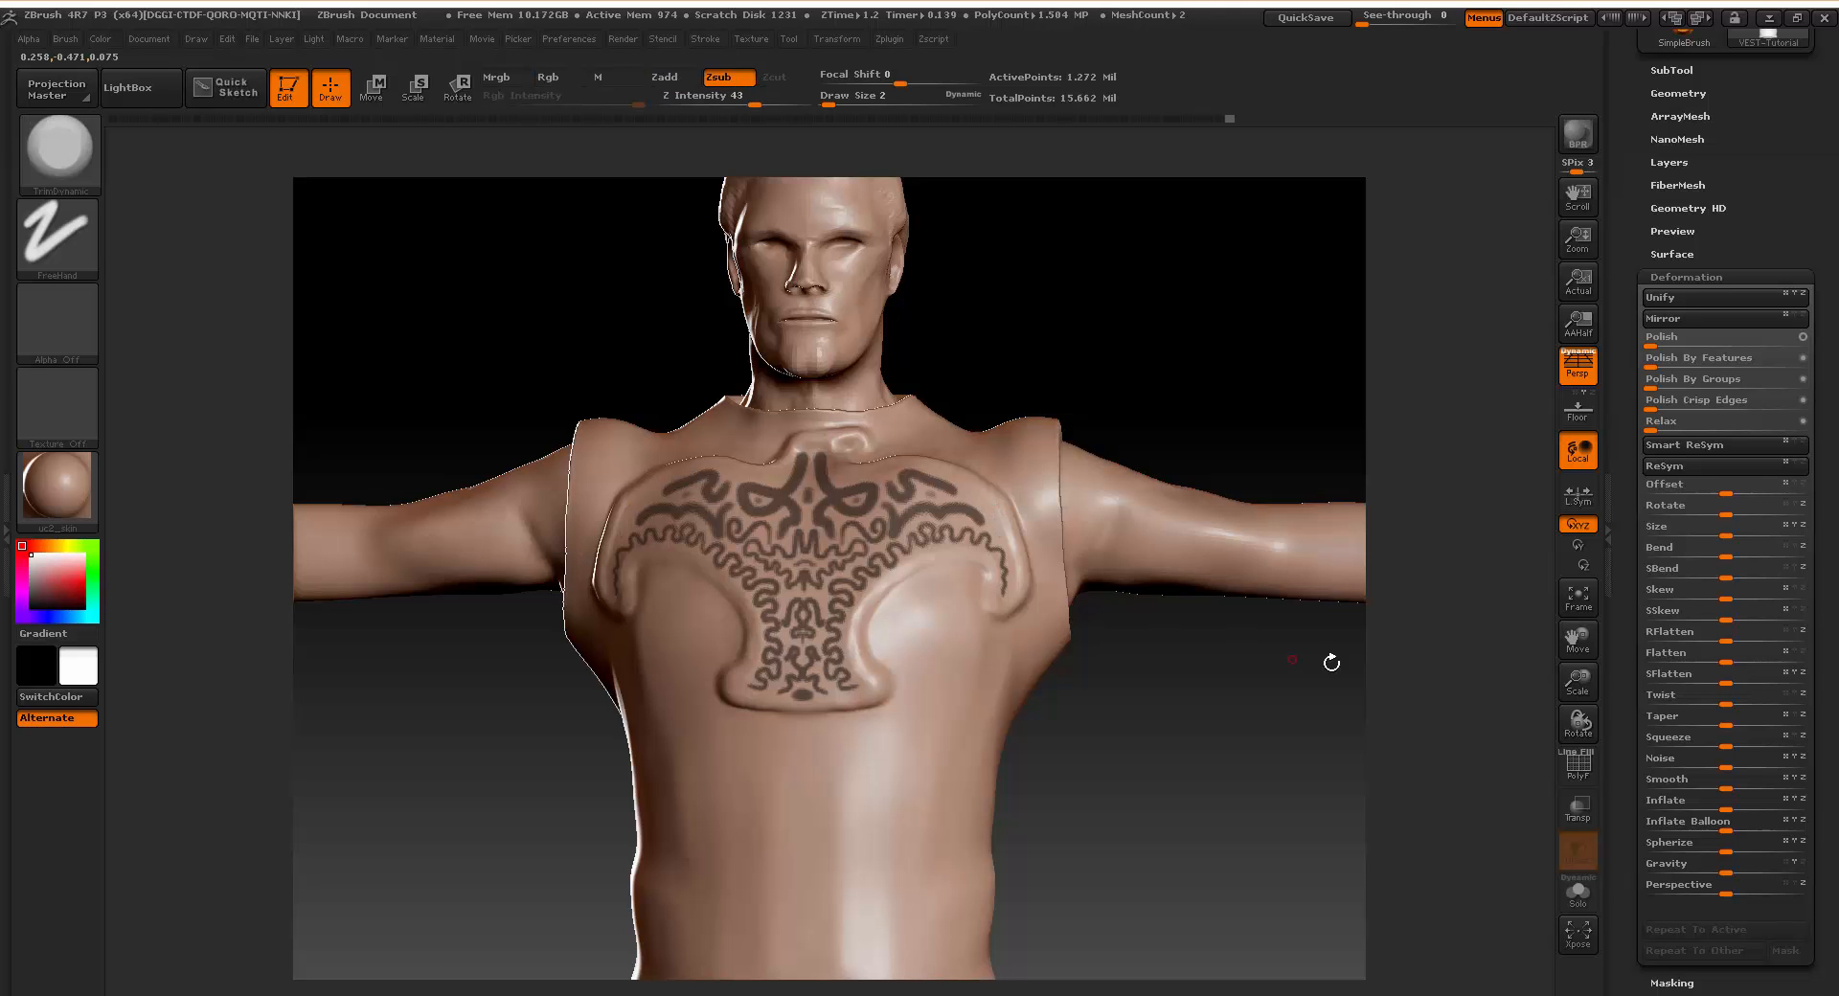
{"action": "key", "text": "space"}
{"action": "left_click_drag", "start_coordinate": [1274, 704], "coordinate": [987, 586], "text": "alt"}
{"action": "key", "text": "space"}
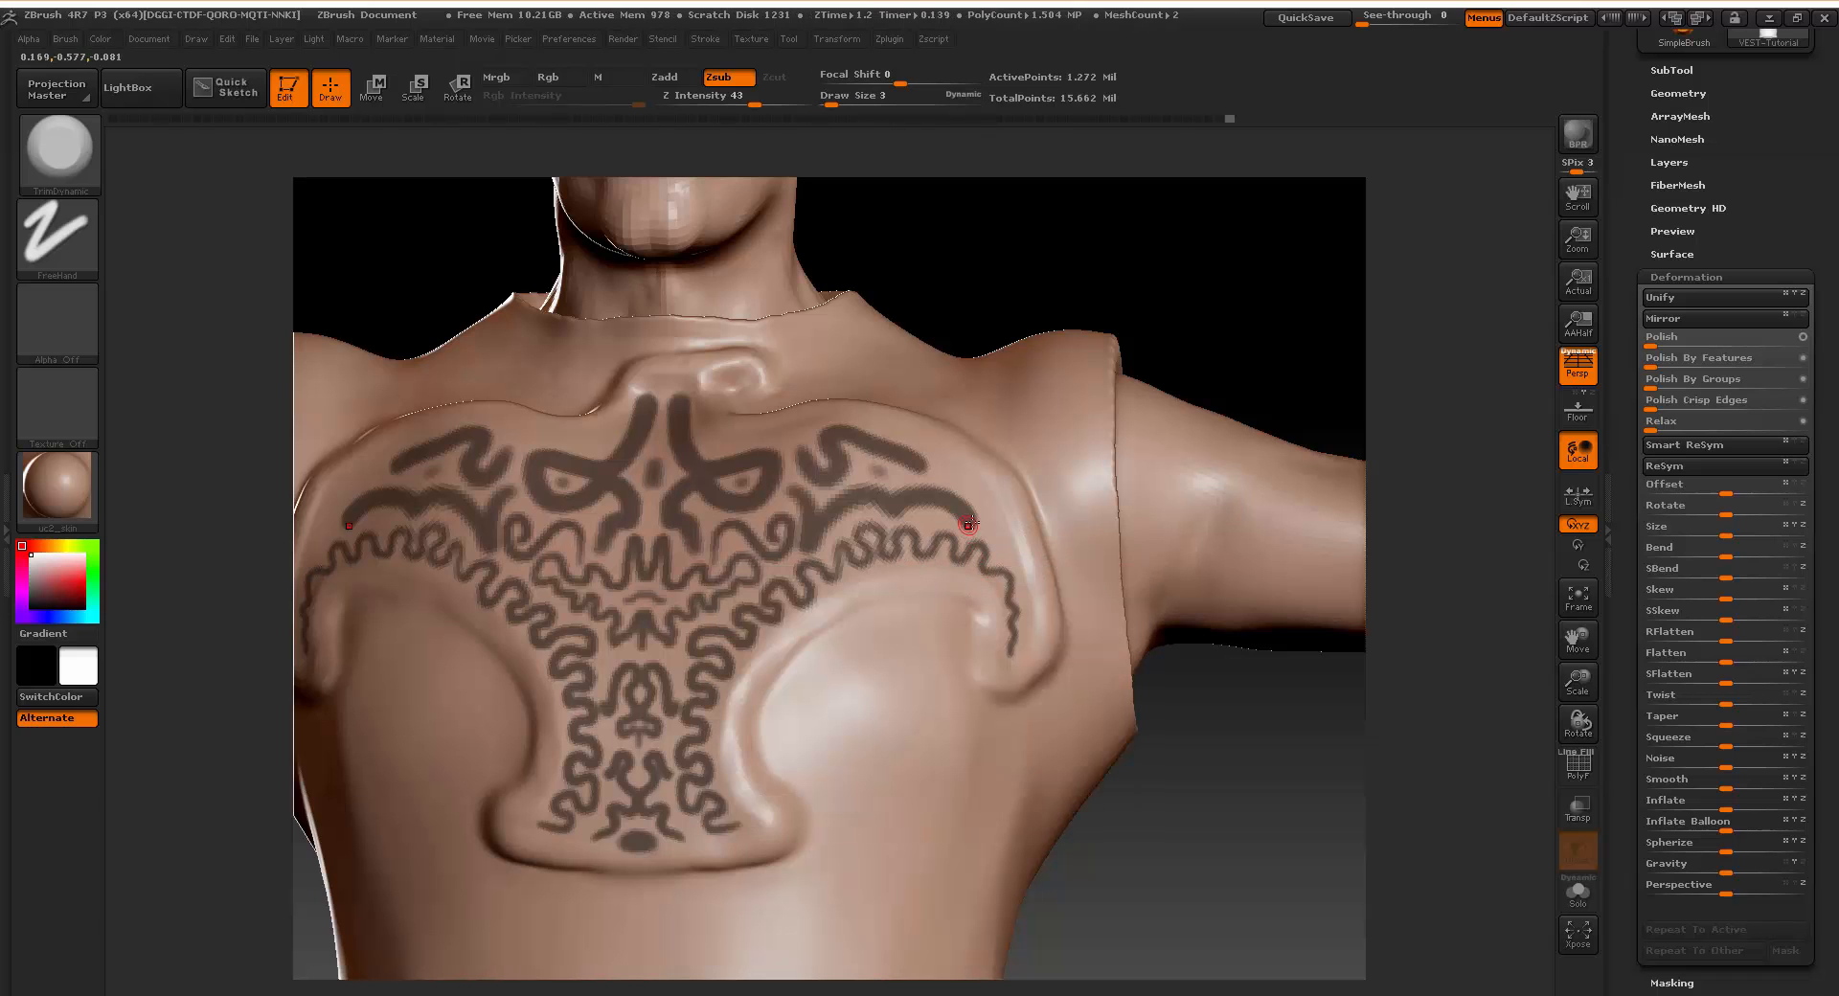
{"action": "key", "text": "ctrl"}
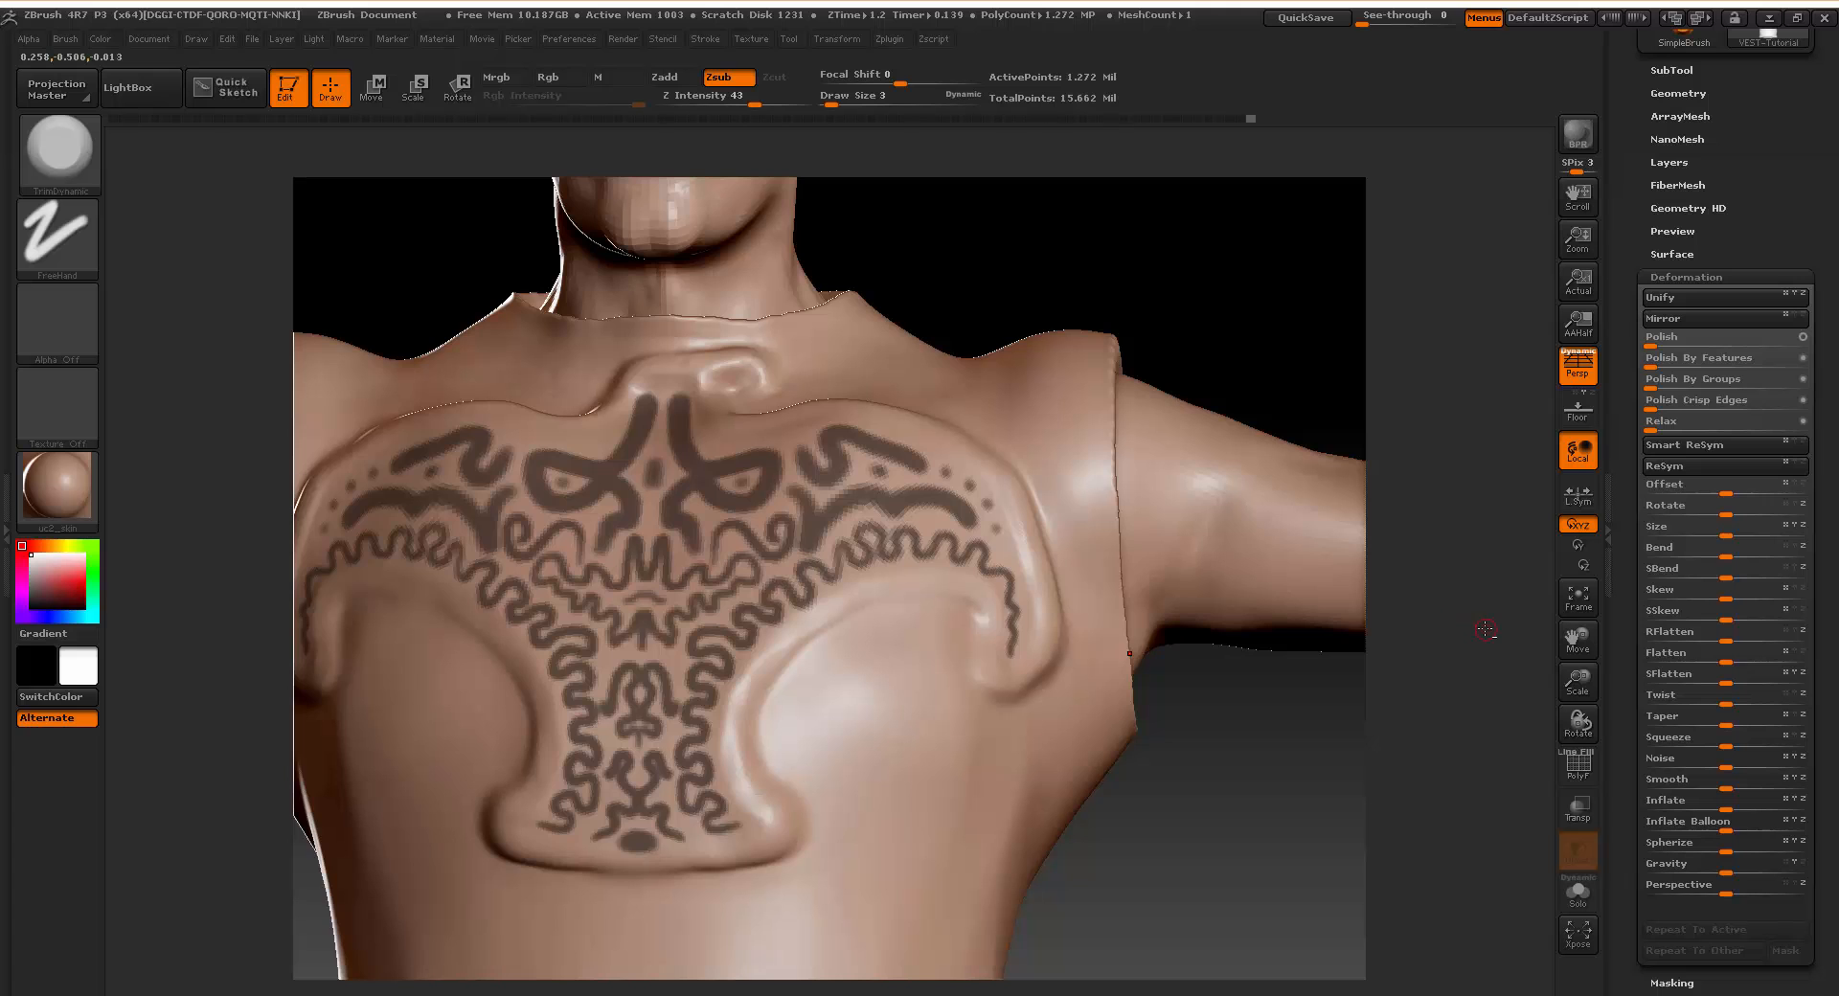
Mask a small rounded mark on the eagle's head above the neck lines.
{"action": "left_click_drag", "start_coordinate": [1485, 628], "coordinate": [1433, 681], "text": "alt"}
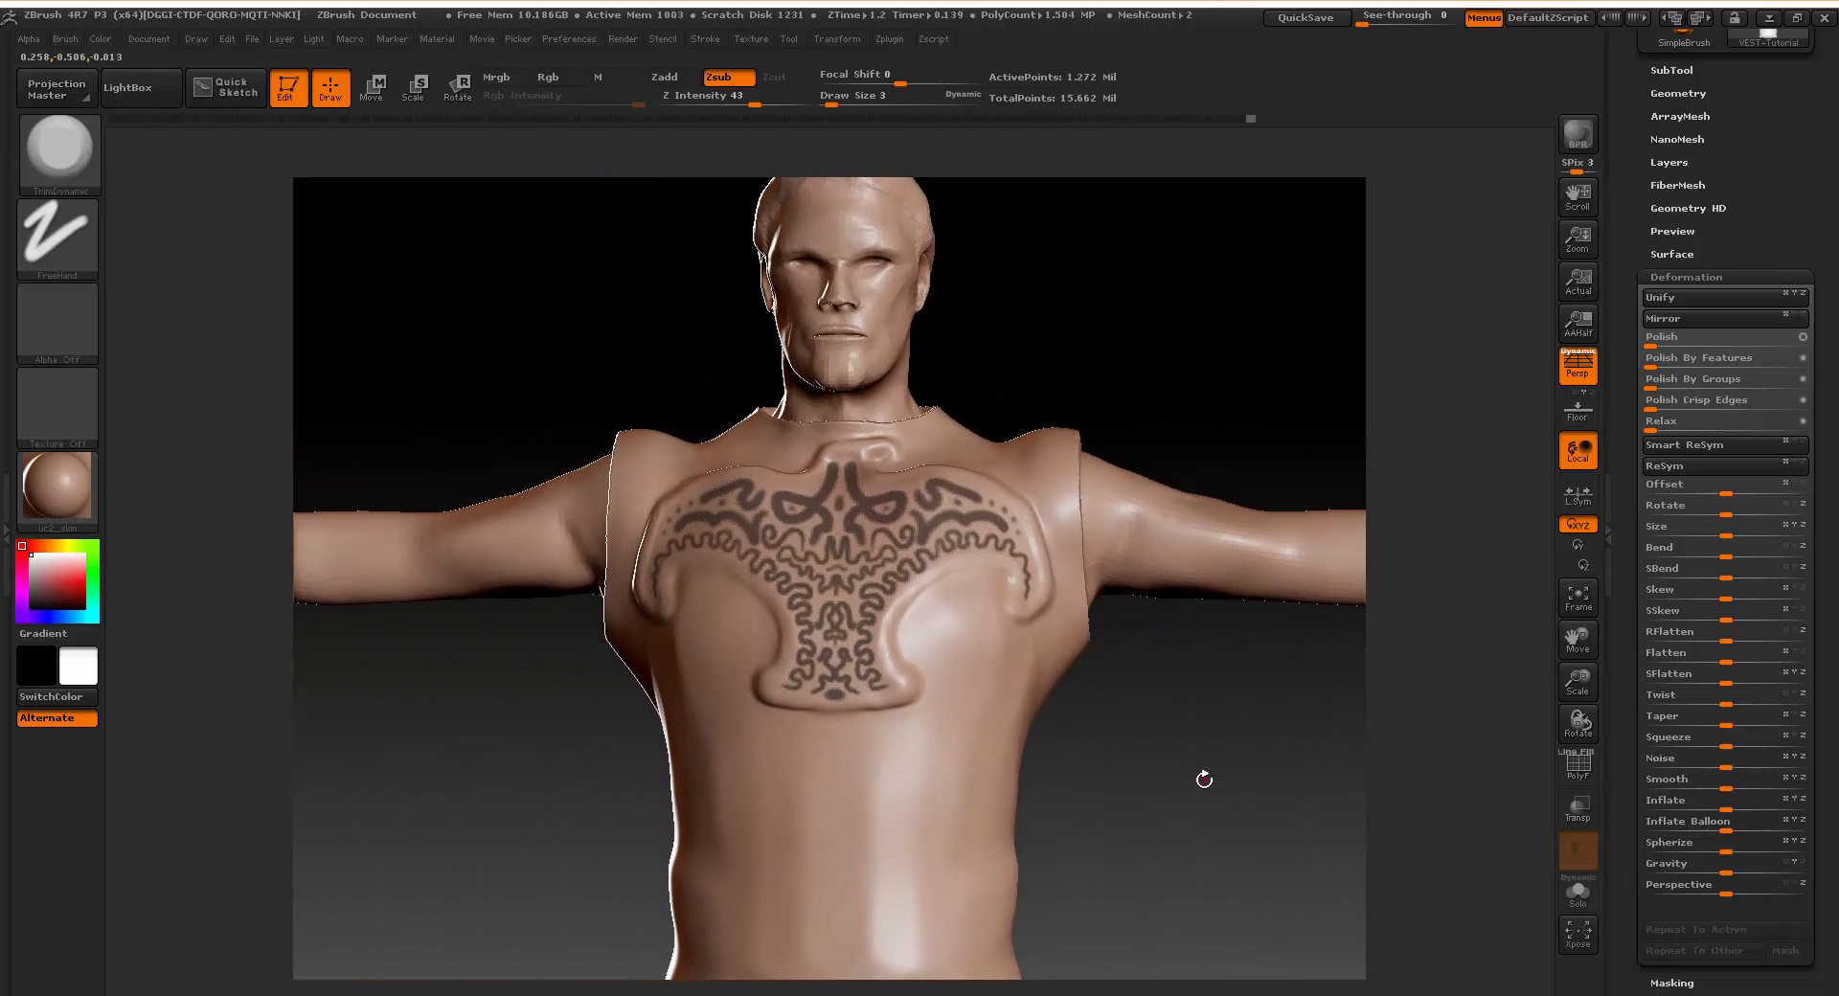
{"action": "mouse_move", "coordinate": [1149, 348]}
{"action": "left_mouse_down", "text": "alt"}
{"action": "mouse_move", "coordinate": [1392, 353]}
{"action": "mouse_move", "coordinate": [1329, 278]}
{"action": "mouse_move", "coordinate": [957, 381]}
{"action": "left_mouse_up", "text": "alt"}
{"action": "mouse_move", "coordinate": [1383, 377]}
{"action": "left_mouse_down", "text": "alt"}
{"action": "mouse_move", "coordinate": [1408, 397]}
{"action": "mouse_move", "coordinate": [1375, 299]}
{"action": "left_mouse_up", "text": "alt"}
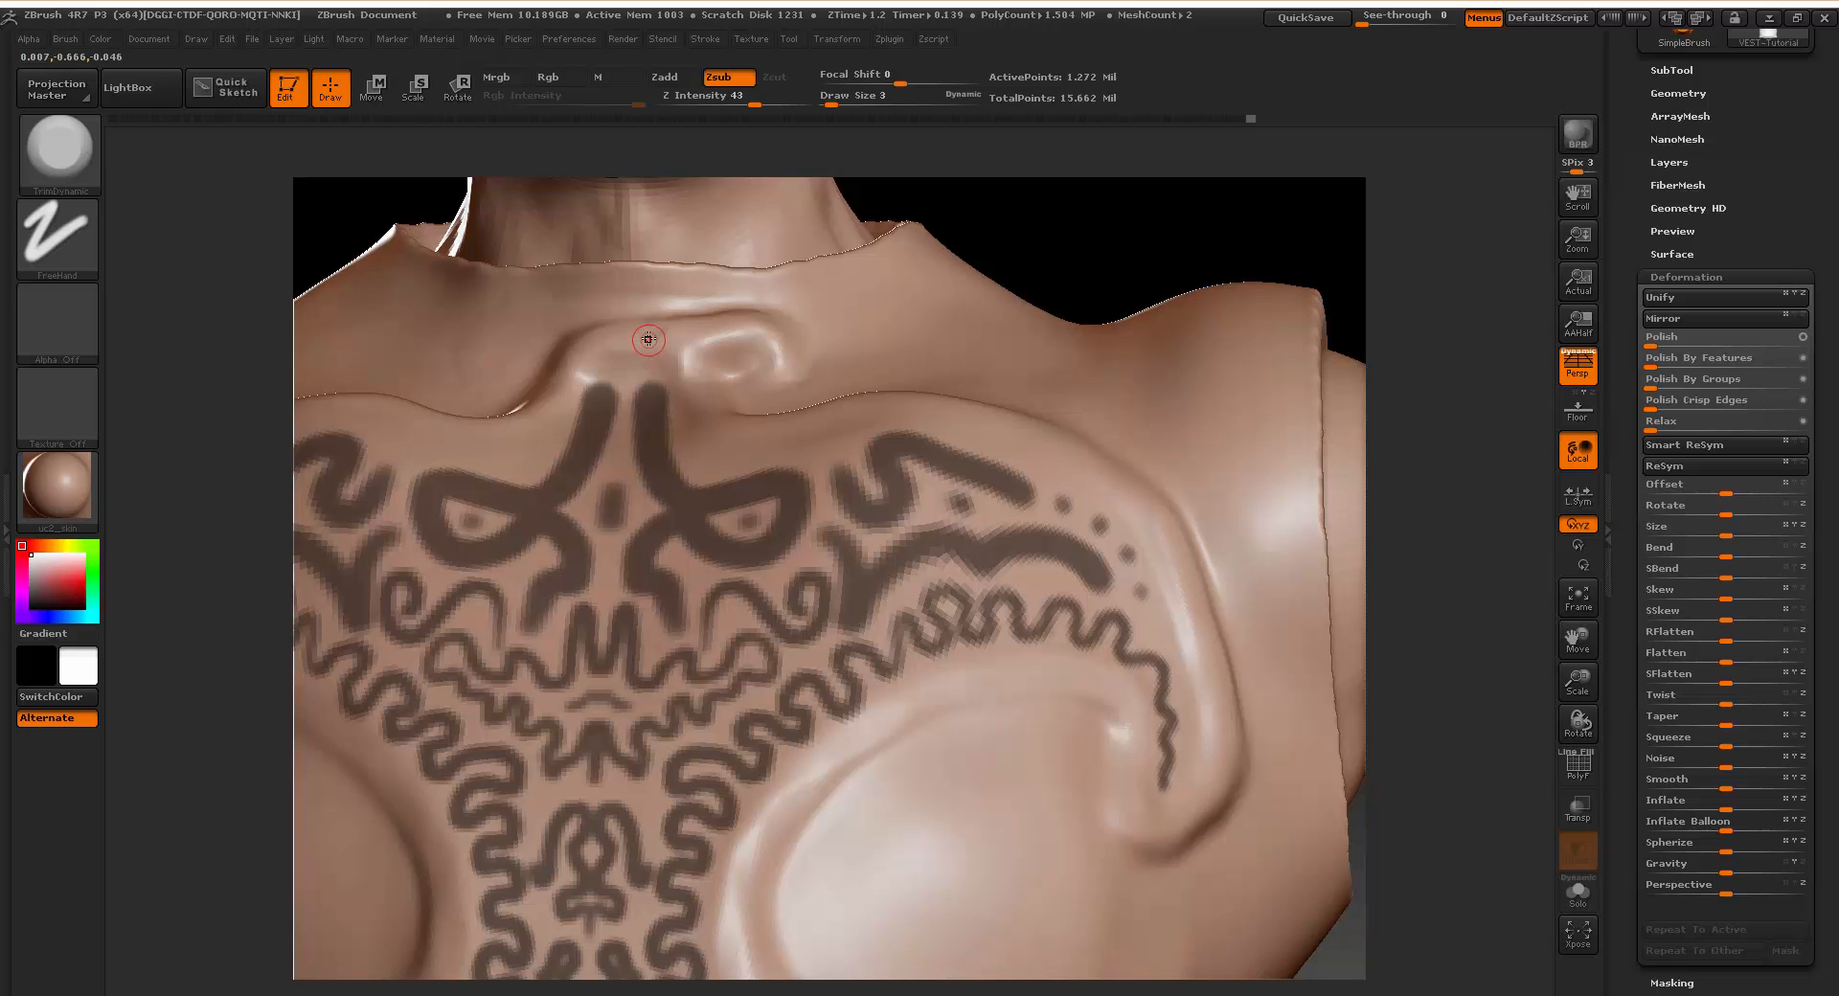
{"action": "key", "text": "ctrl"}
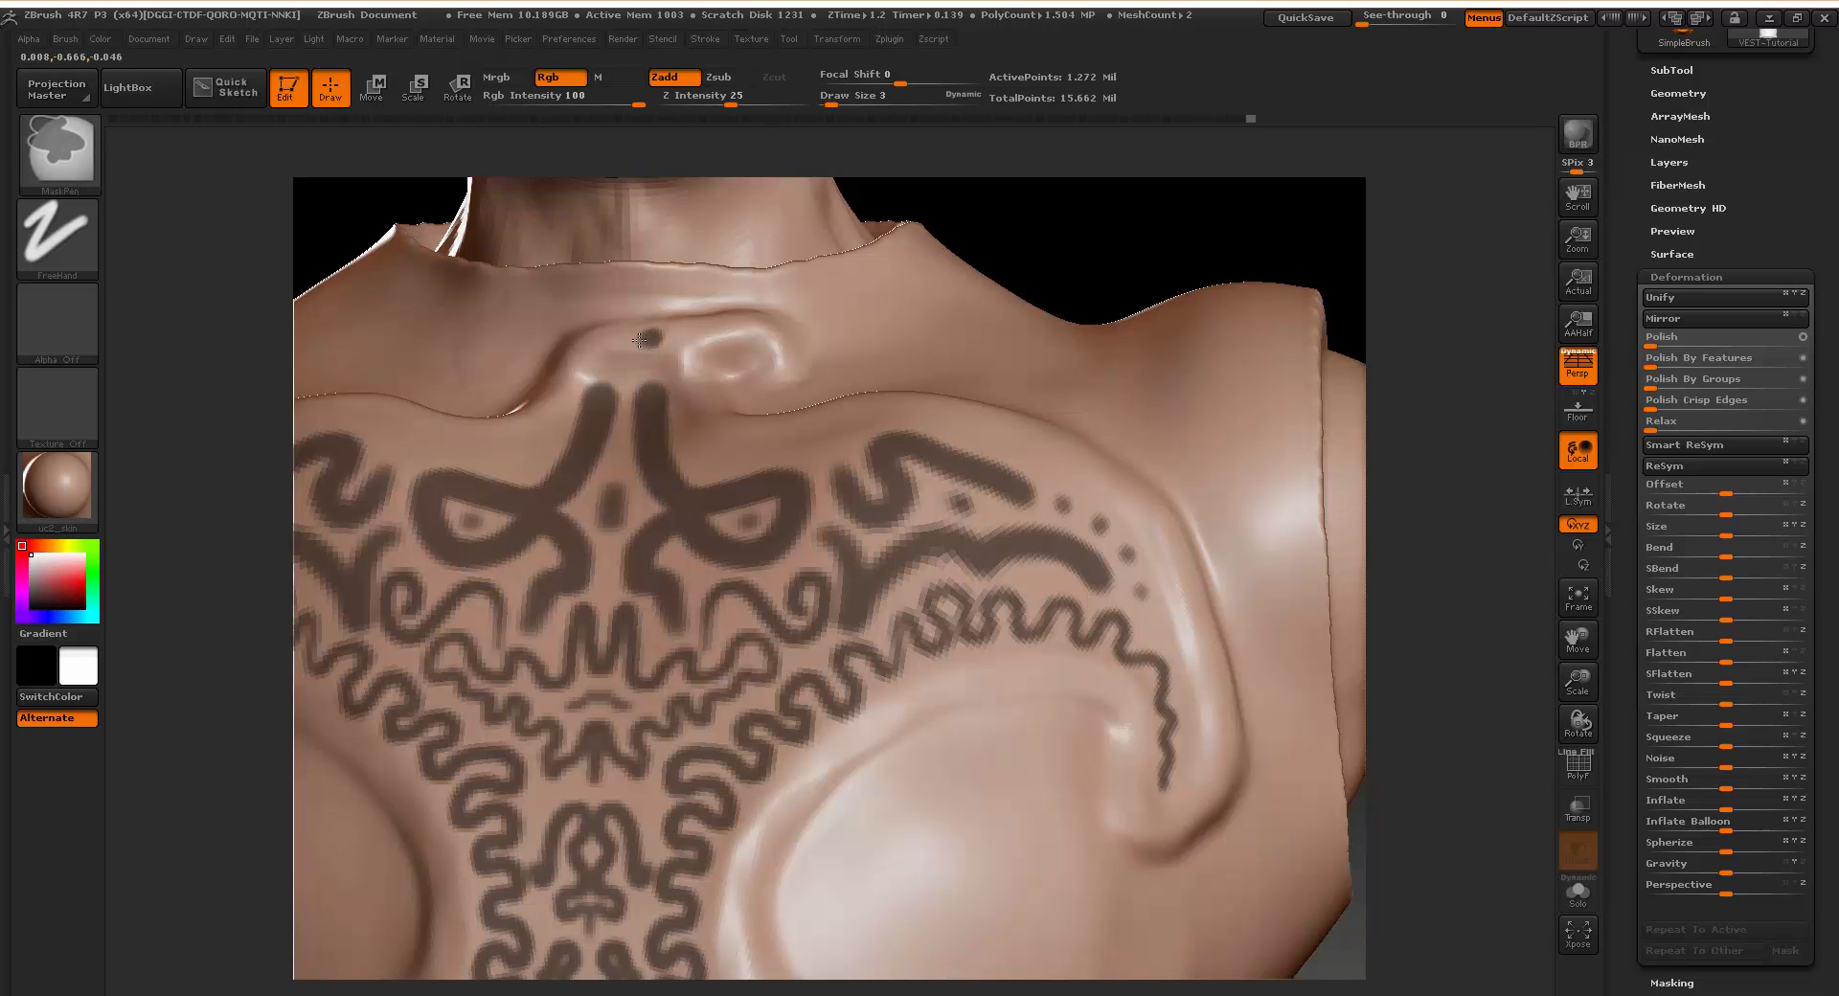
{"action": "left_click_drag", "start_coordinate": [622, 340], "coordinate": [645, 340], "text": "ctrl+alt"}
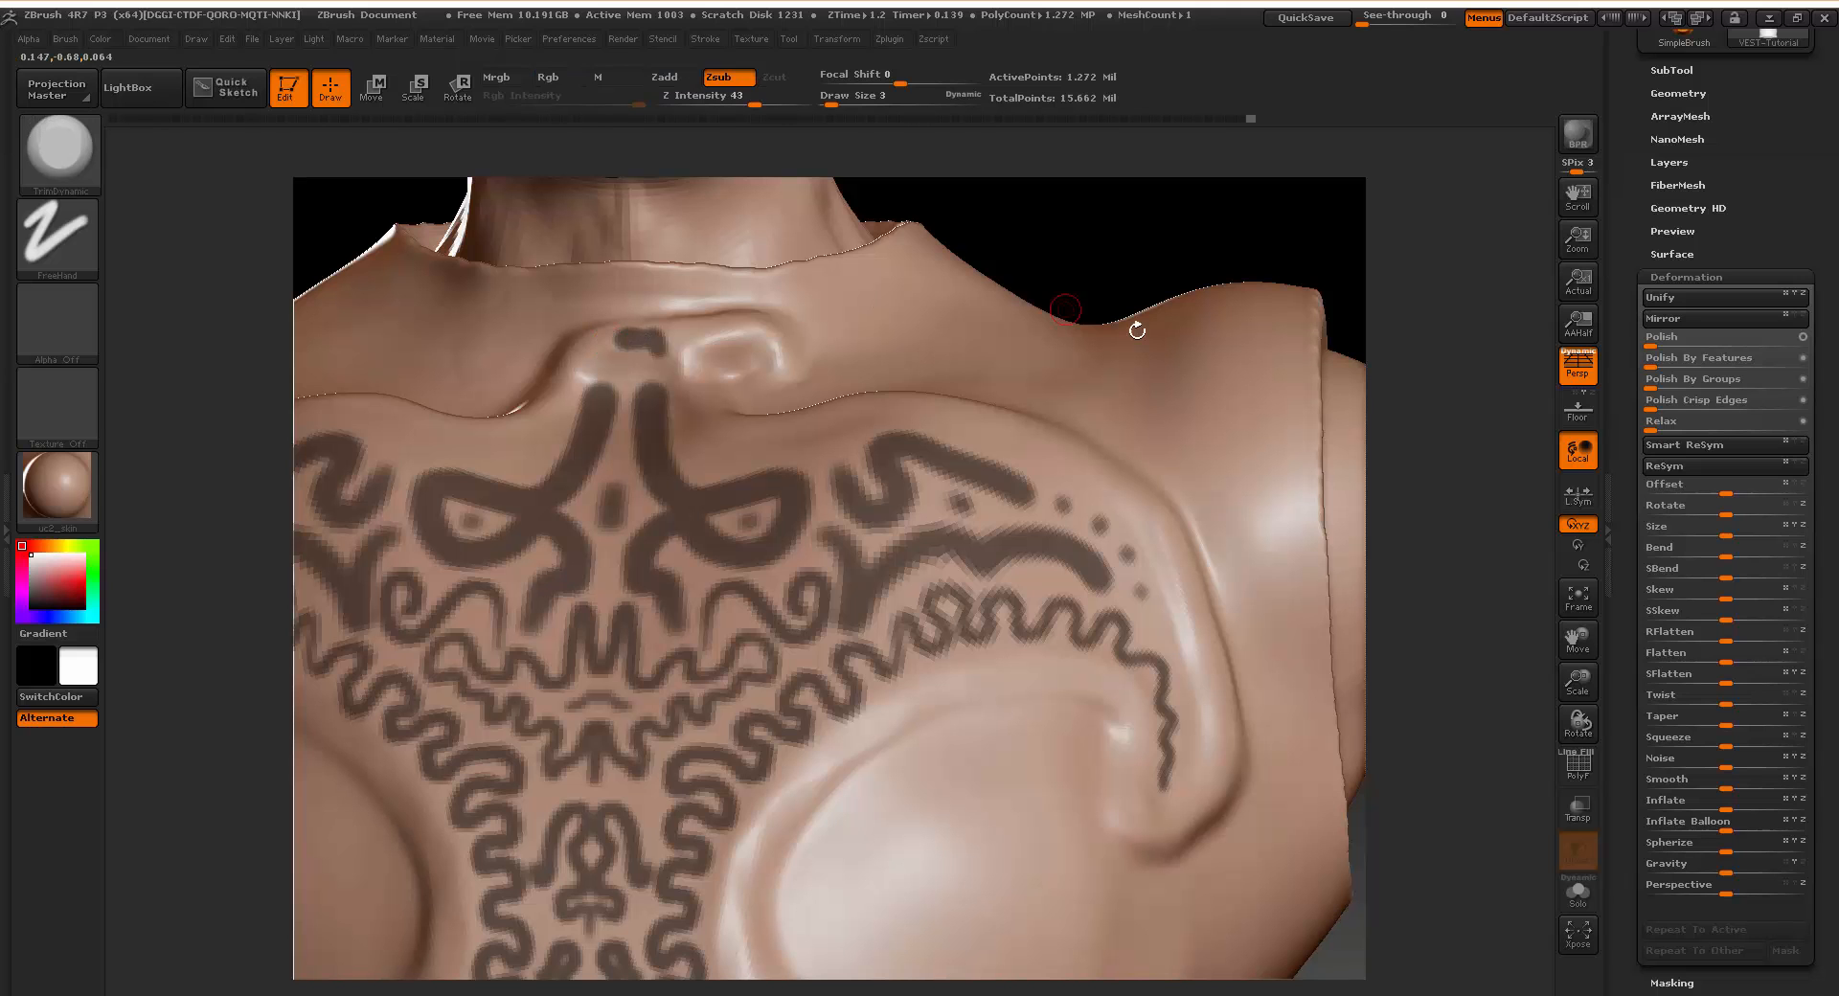
Invert the mask, inflate the ornamental pattern on the emblem and clear the mask.
{"action": "left_click_drag", "start_coordinate": [1451, 616], "coordinate": [1442, 695], "text": "alt"}
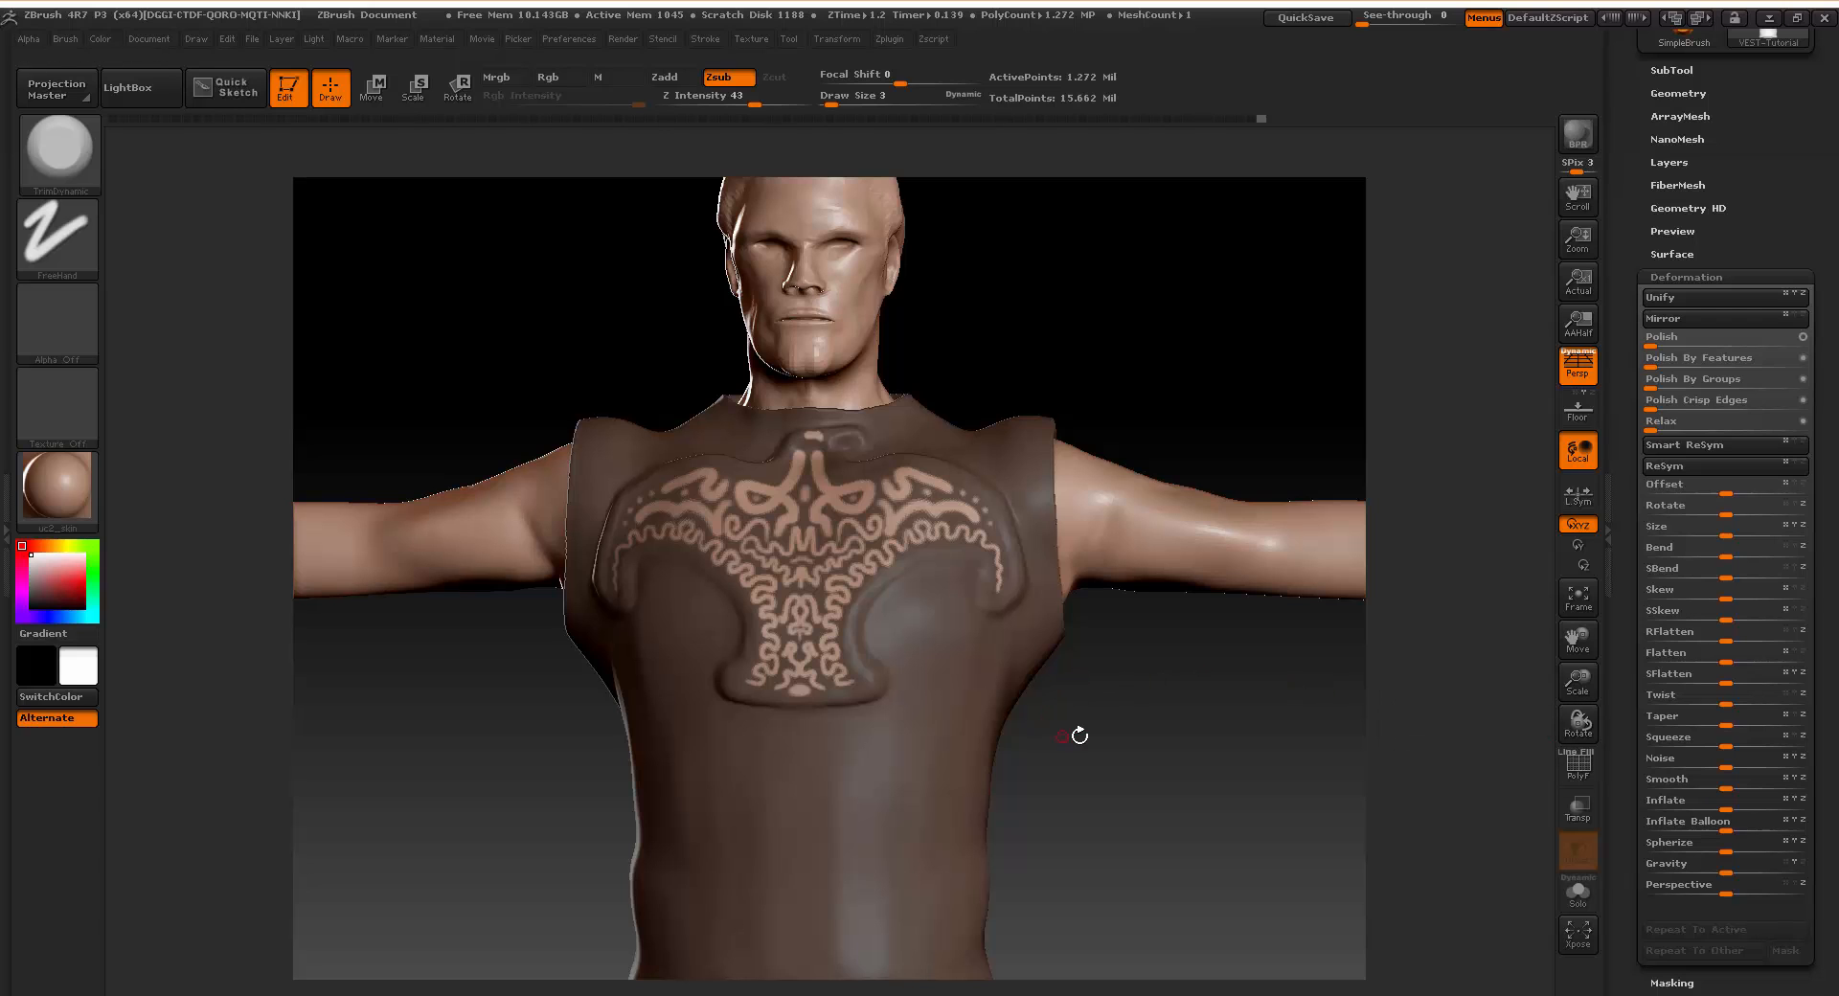
{"action": "left_click", "coordinate": [1668, 802]}
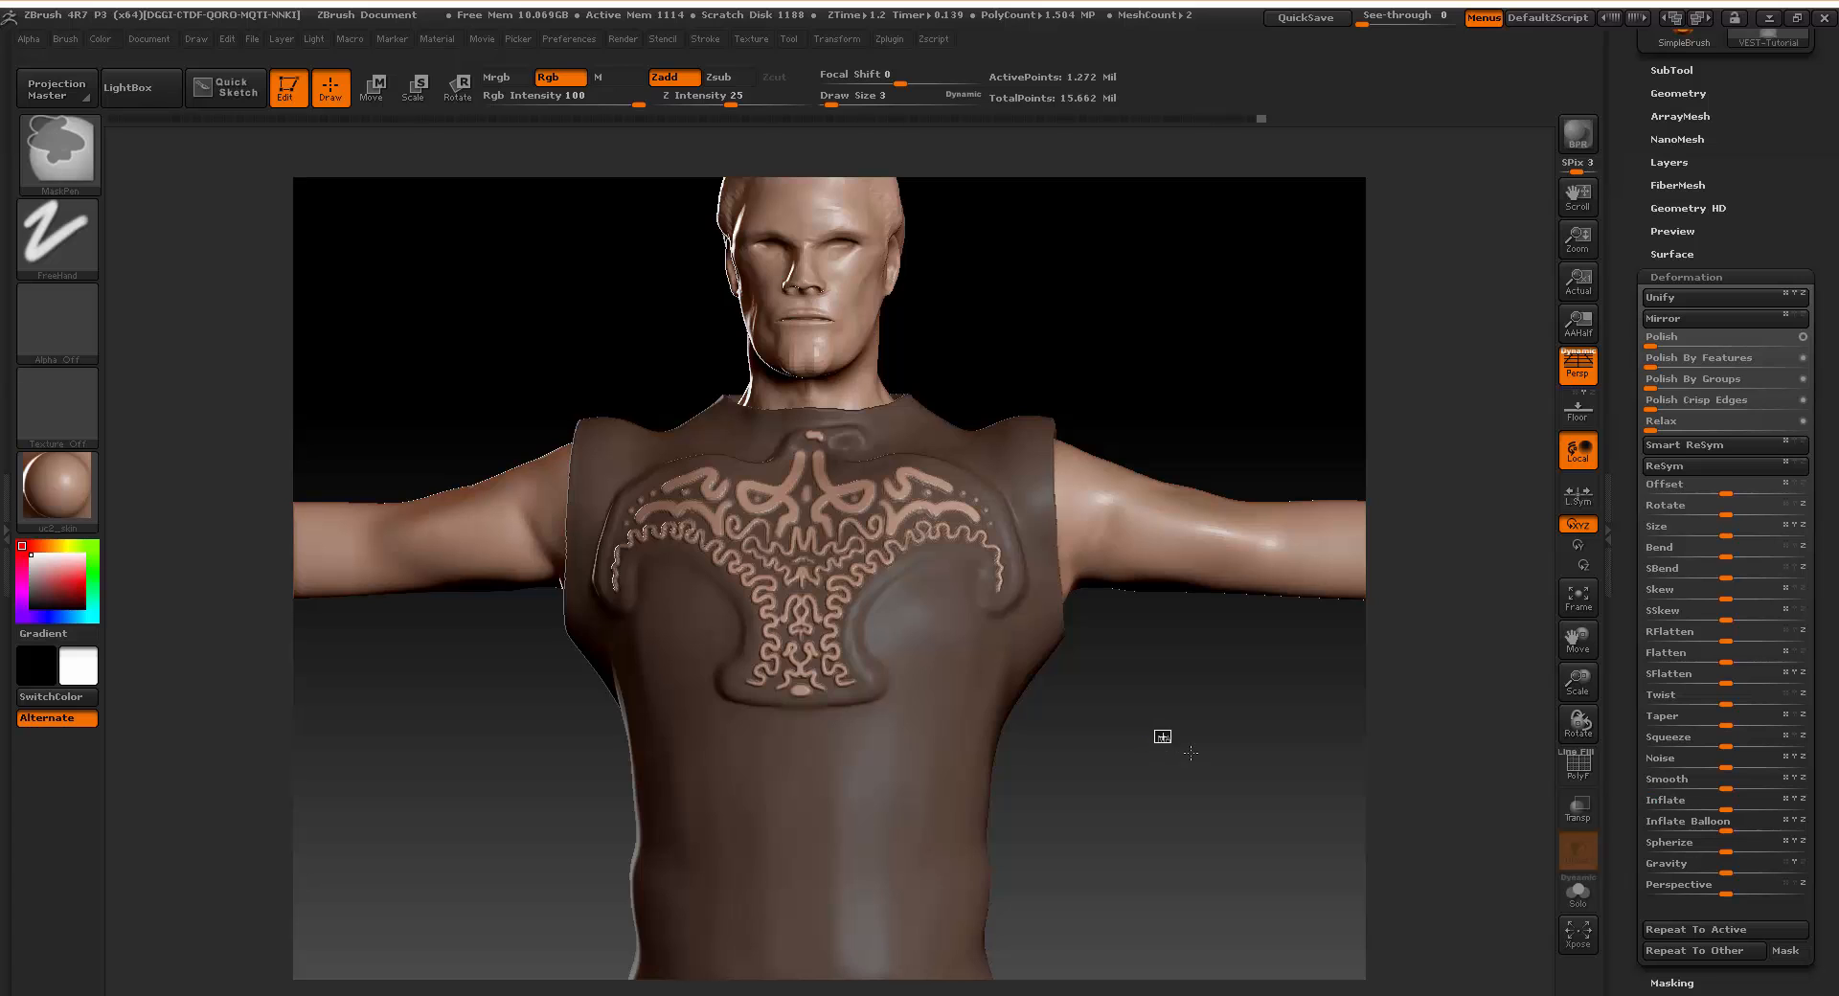
{"action": "mouse_move", "coordinate": [1190, 753]}
{"action": "left_mouse_down", "text": "ctrl"}
{"action": "mouse_move", "coordinate": [1321, 751]}
{"action": "mouse_move", "coordinate": [1154, 772]}
{"action": "mouse_move", "coordinate": [1189, 775]}
{"action": "left_mouse_up", "text": "ctrl"}
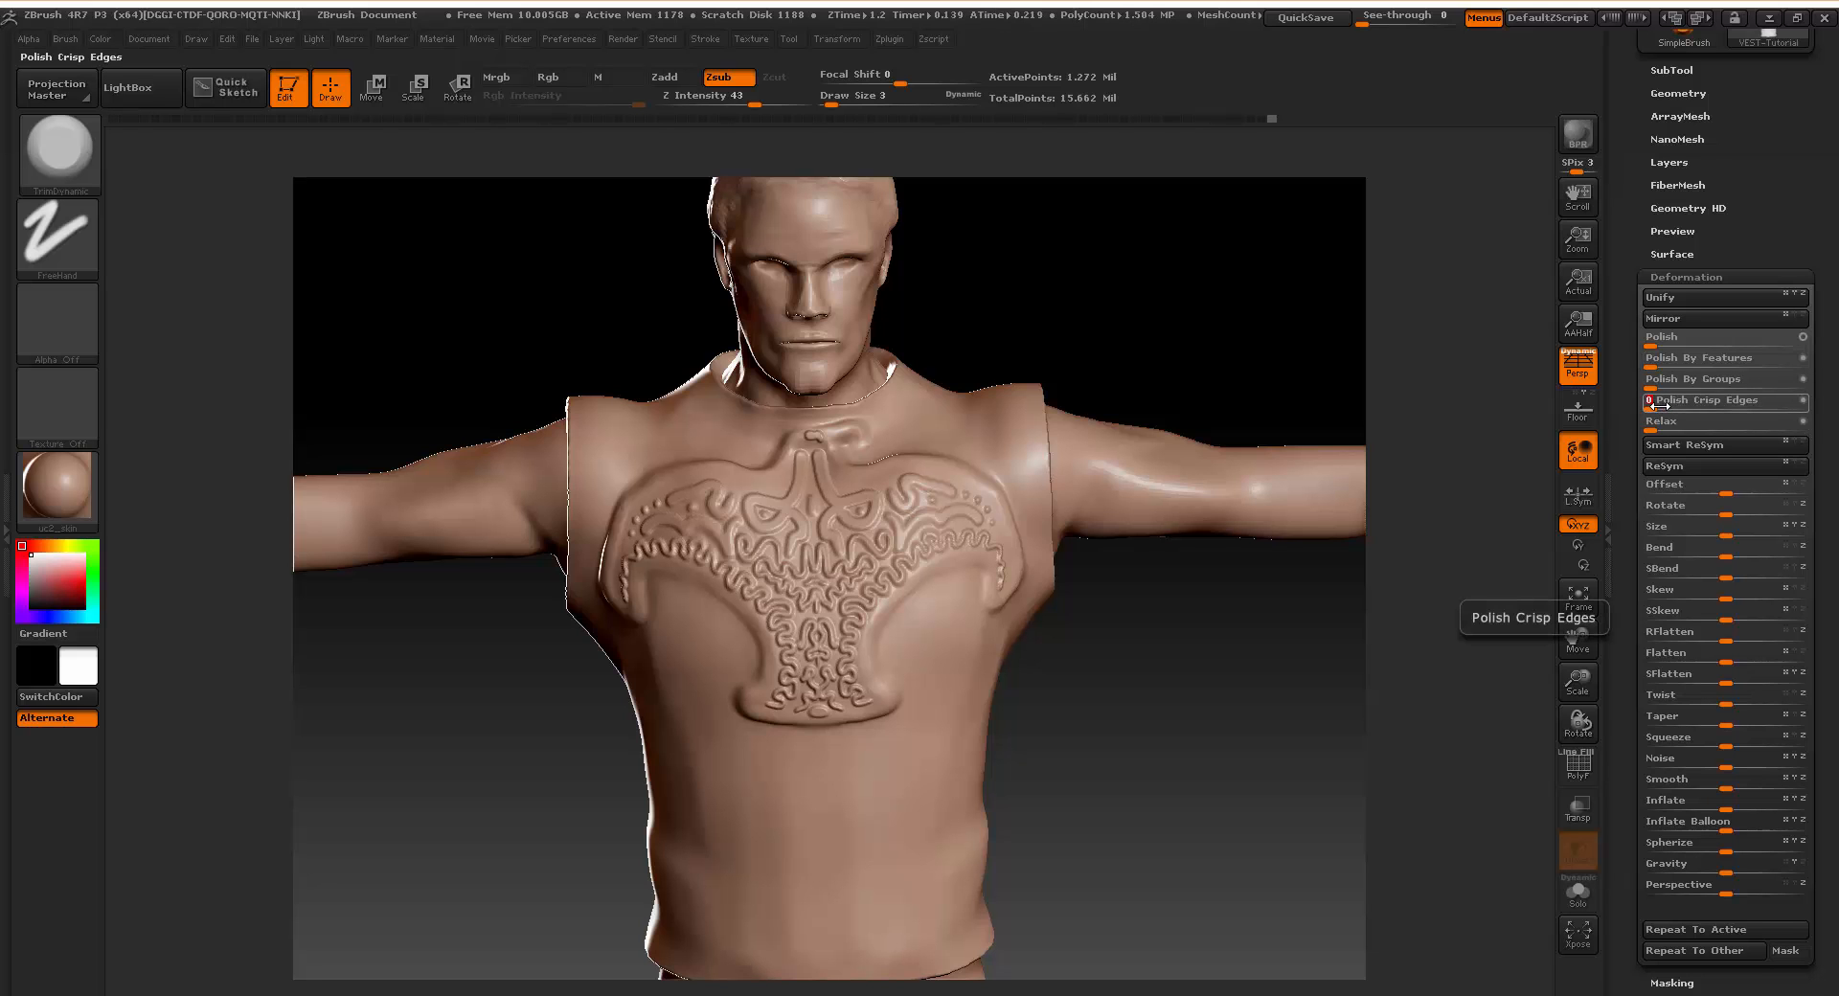
Smooth away the raised mark on the eagle's head with the Smooth brush.
{"action": "left_click_drag", "start_coordinate": [1154, 710], "coordinate": [1087, 709]}
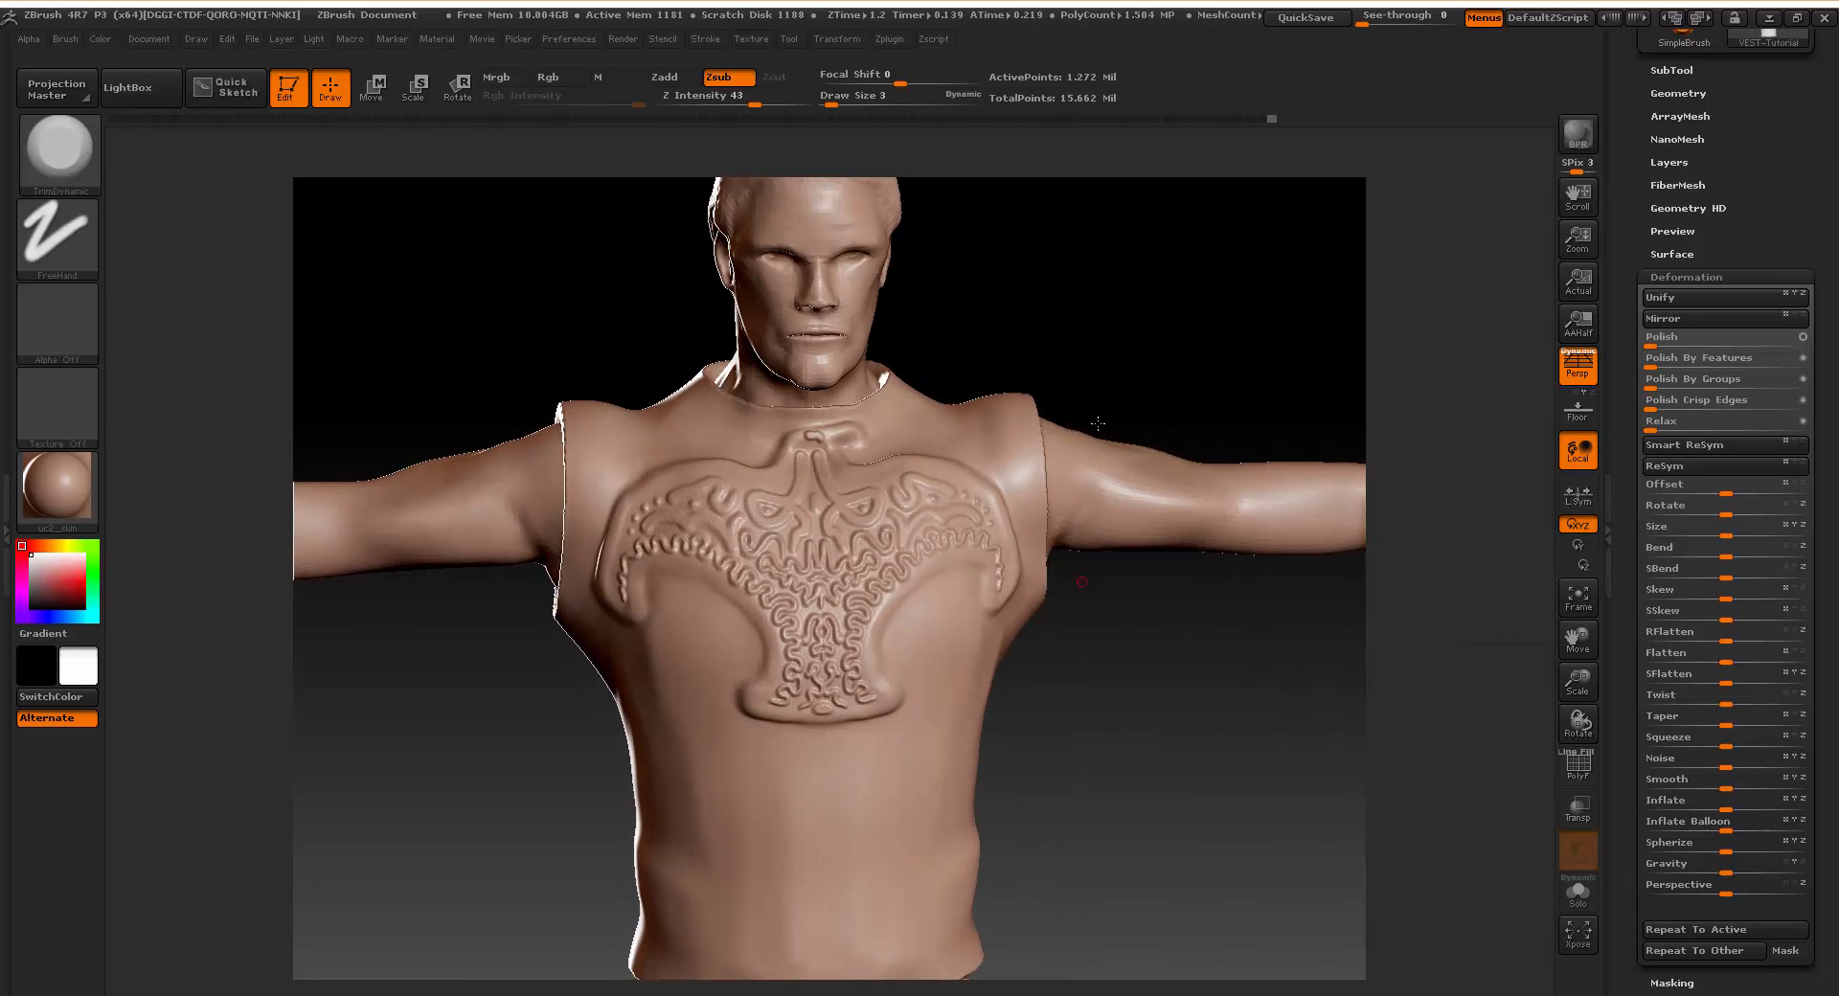
{"action": "left_click_drag", "start_coordinate": [1097, 274], "coordinate": [1170, 298], "text": "alt"}
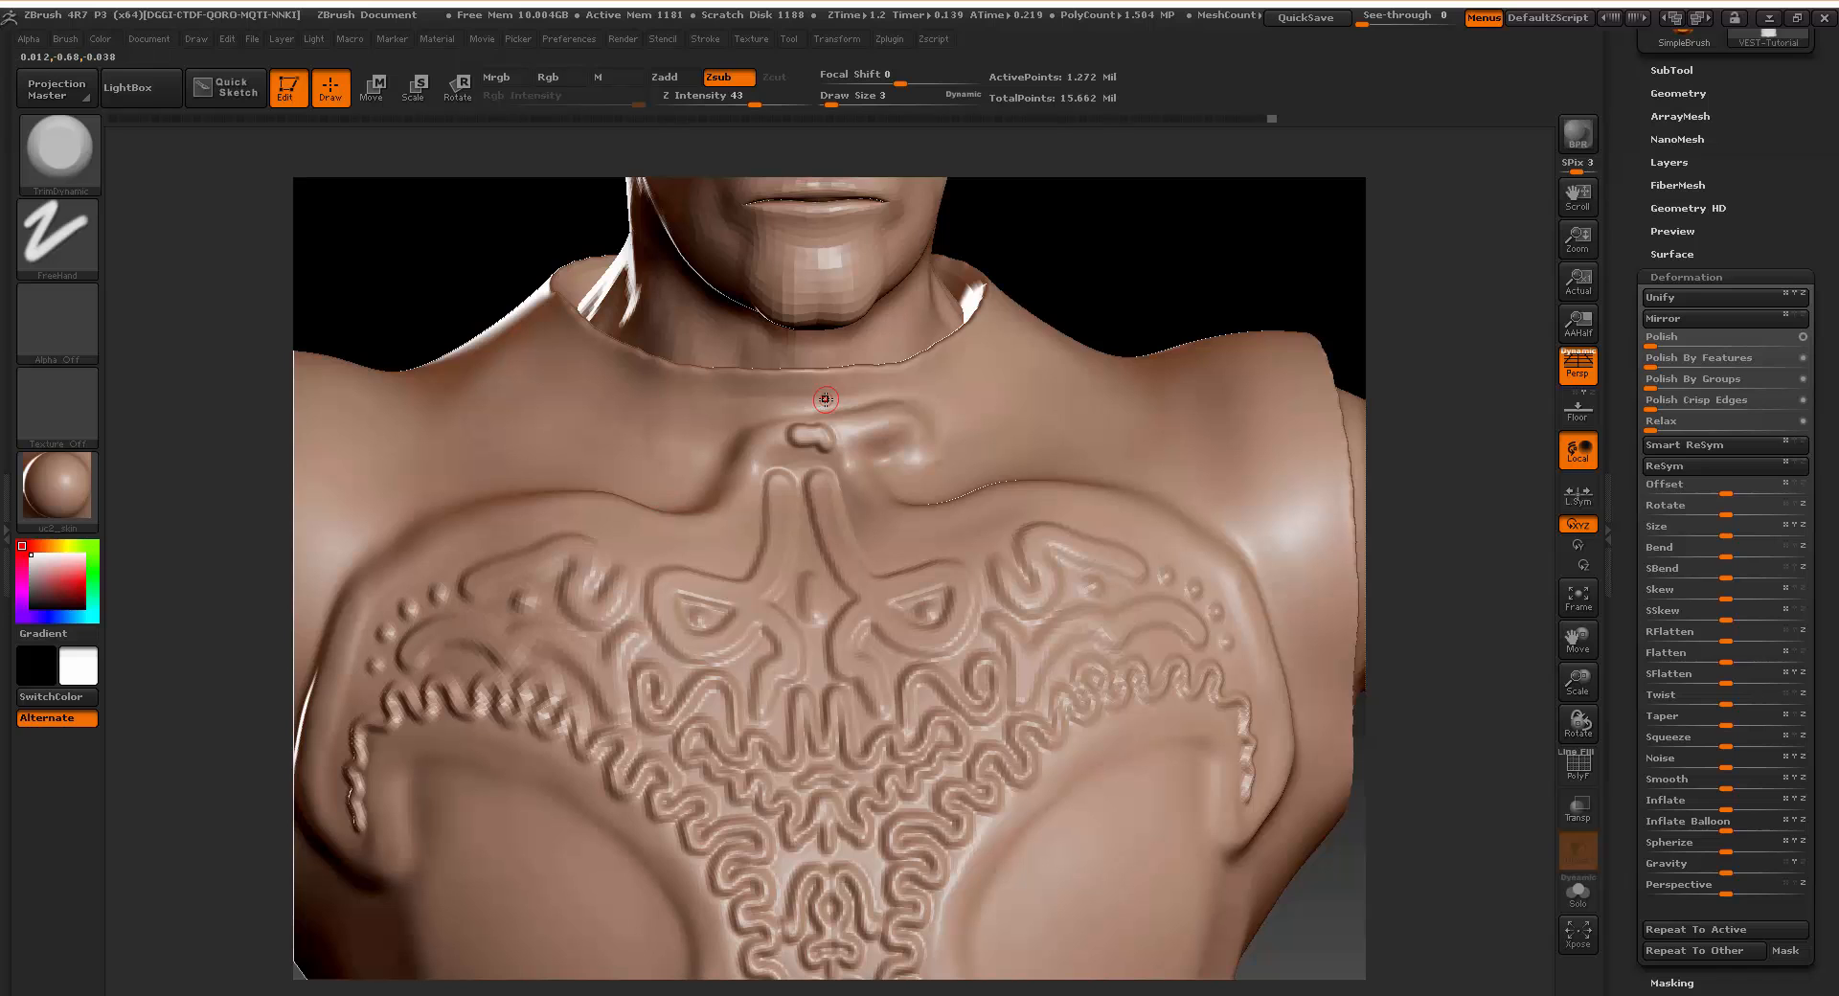
{"action": "key", "text": "shift"}
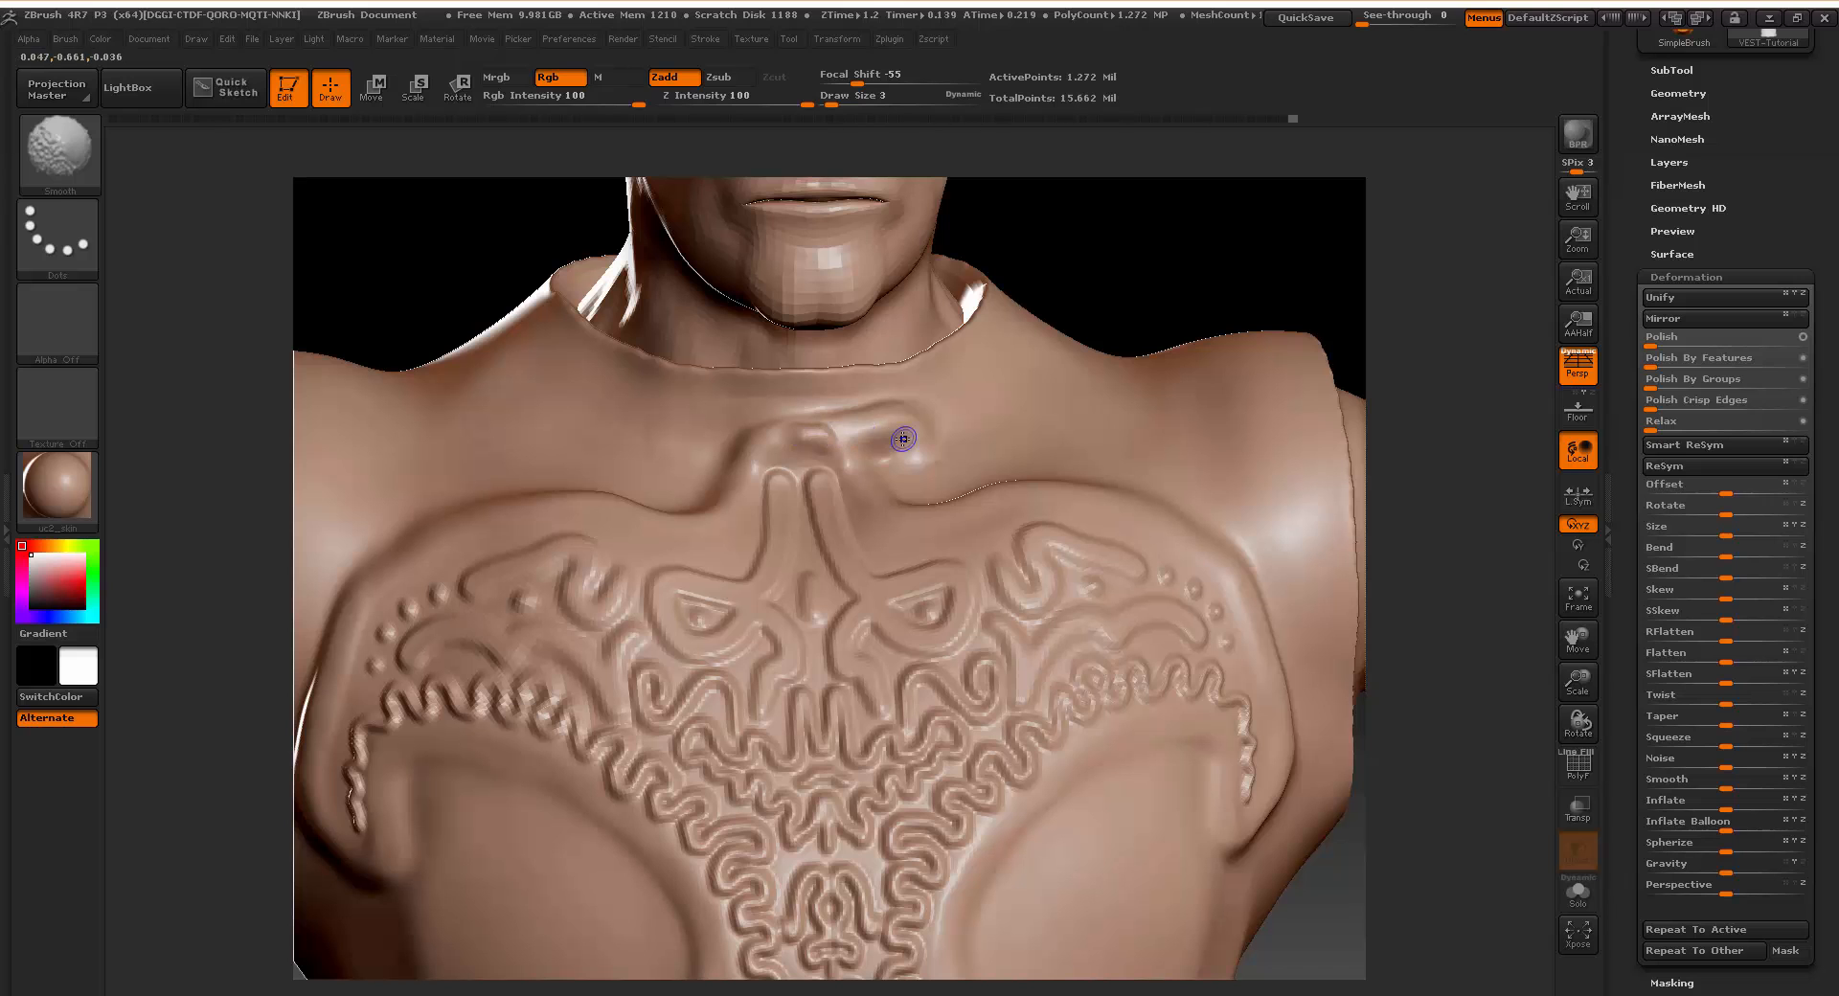
{"action": "key", "text": "alt"}
{"action": "left_click_drag", "start_coordinate": [1105, 289], "coordinate": [1253, 316]}
{"action": "left_click_drag", "start_coordinate": [1430, 490], "coordinate": [1378, 682], "text": "alt"}
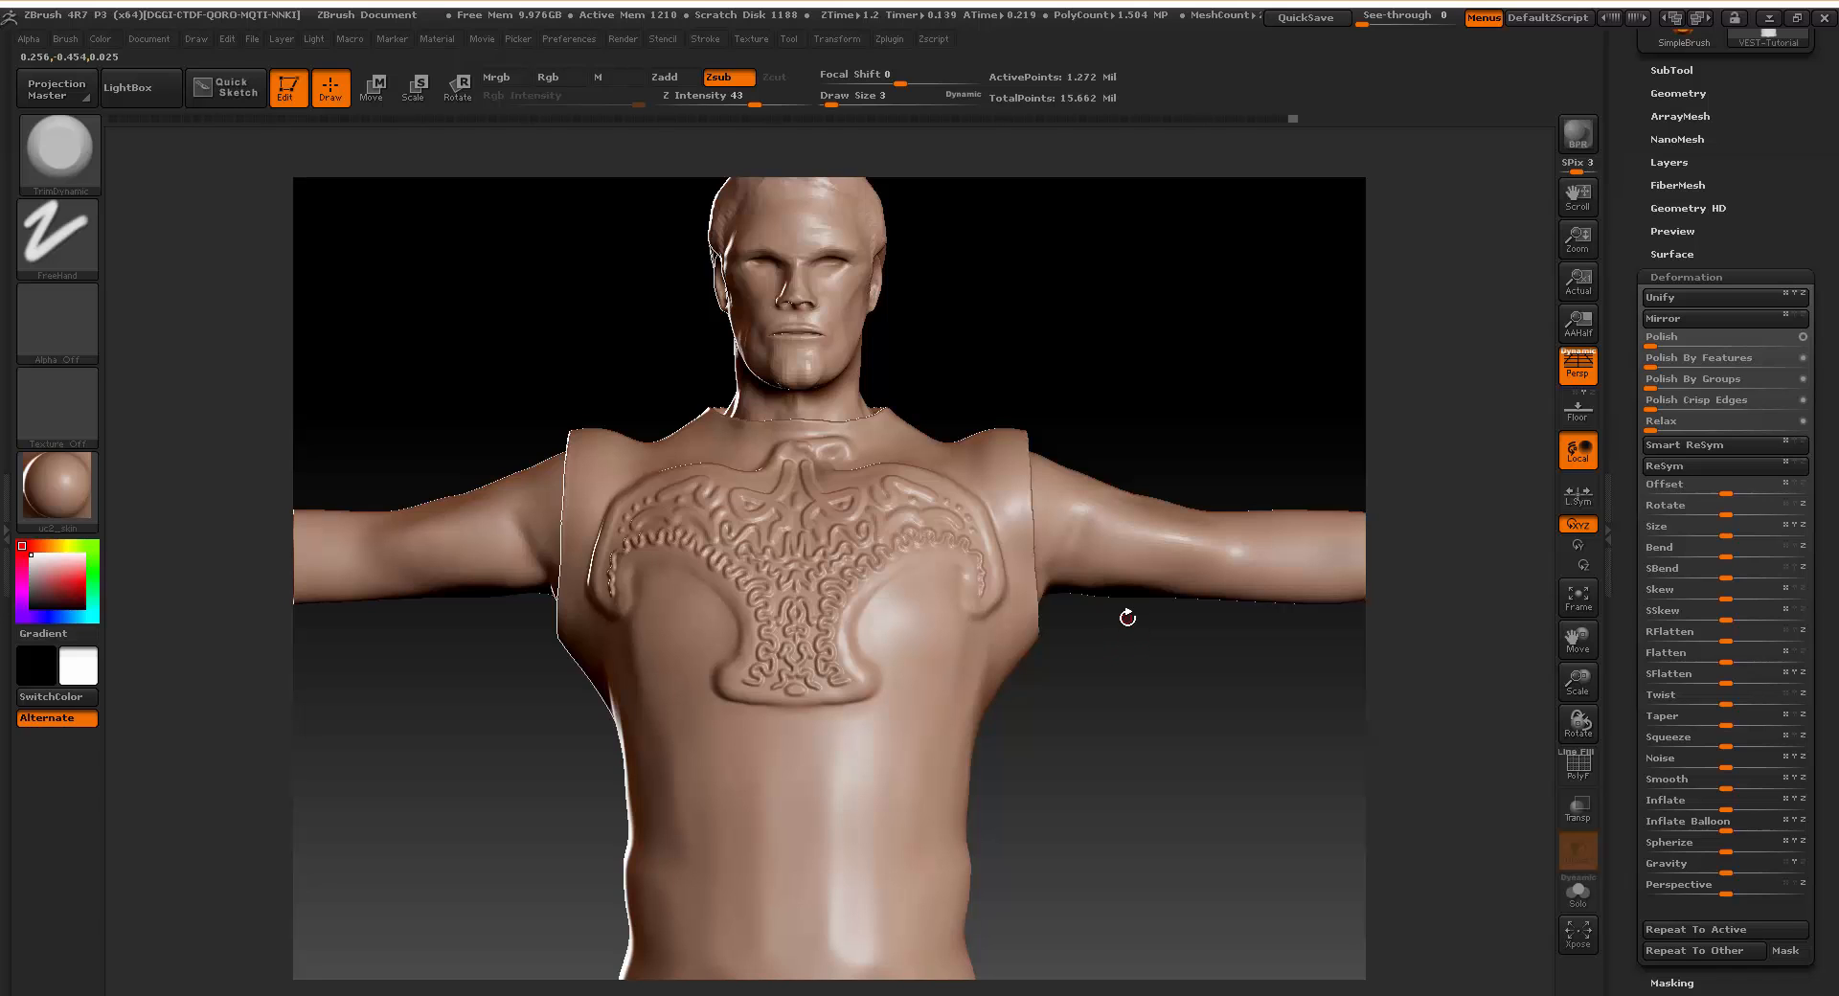
Mask the vest's armhole borders on both sides and invert the mask so only those bands stay editable.
{"action": "key", "text": "ctrl"}
{"action": "key", "text": "alt"}
{"action": "left_click_drag", "start_coordinate": [1065, 688], "coordinate": [1011, 404], "text": "ctrl"}
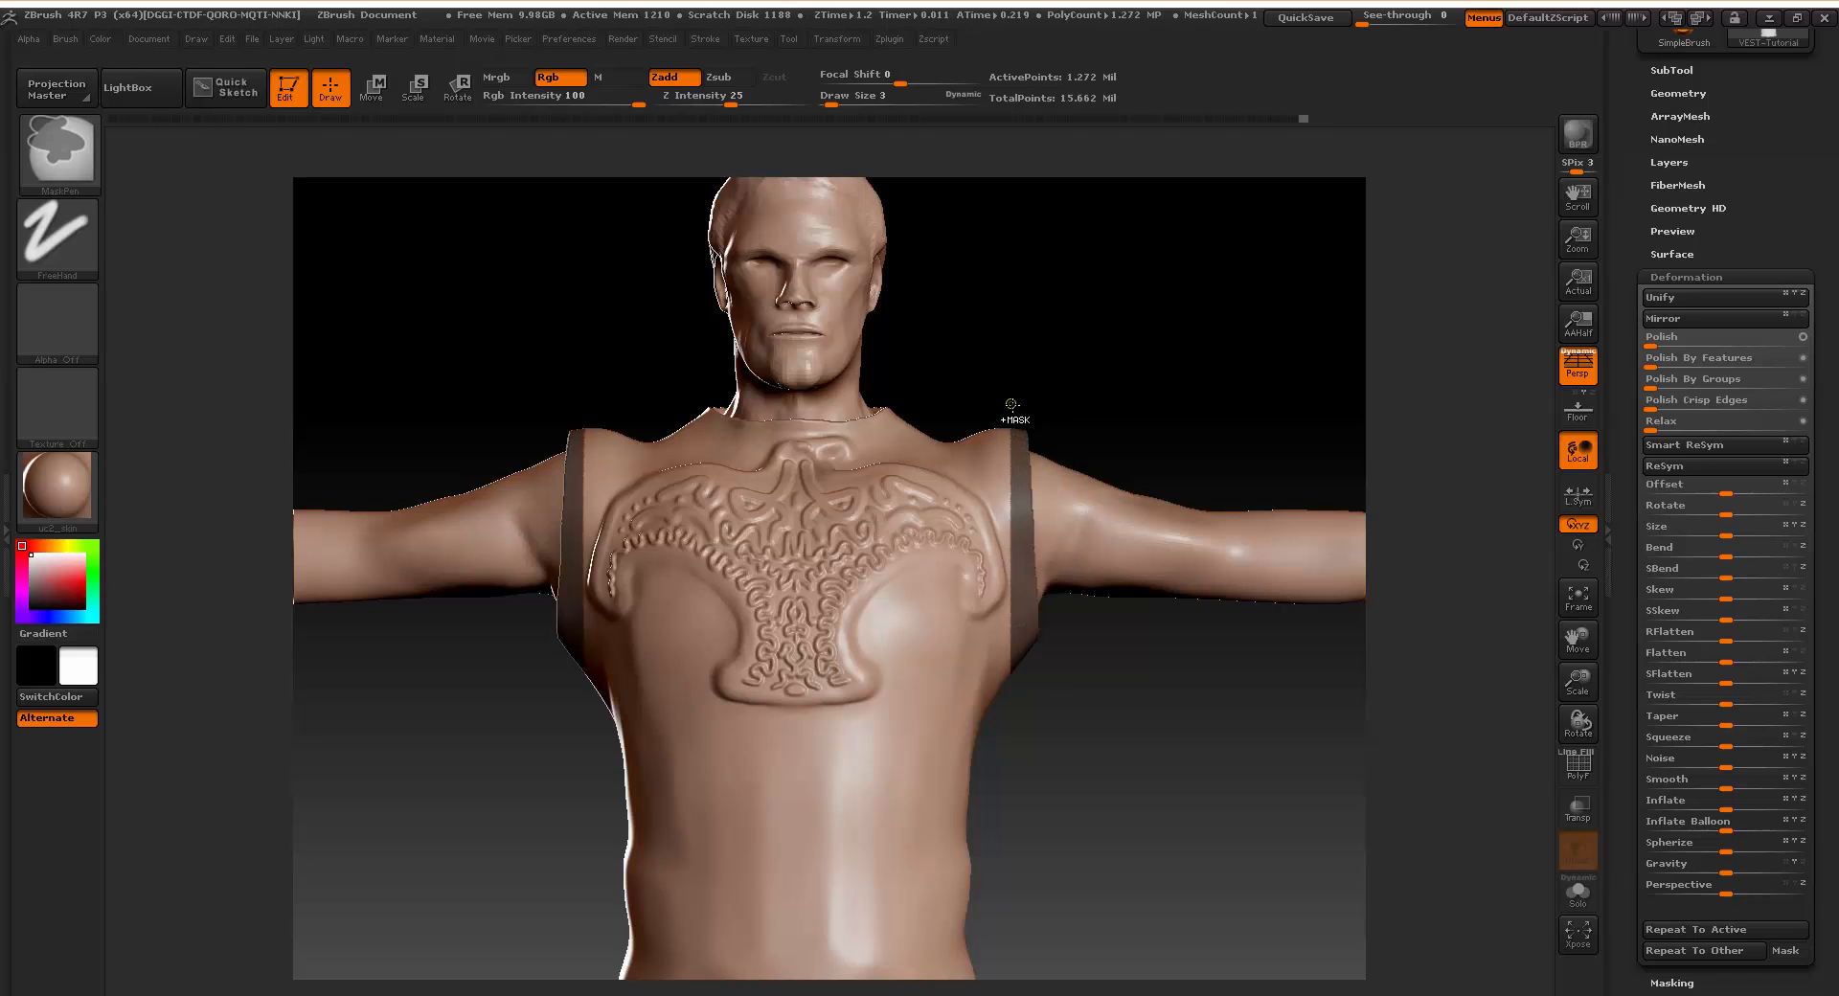
{"action": "key", "text": "alt"}
{"action": "left_click", "coordinate": [1164, 741], "text": "ctrl"}
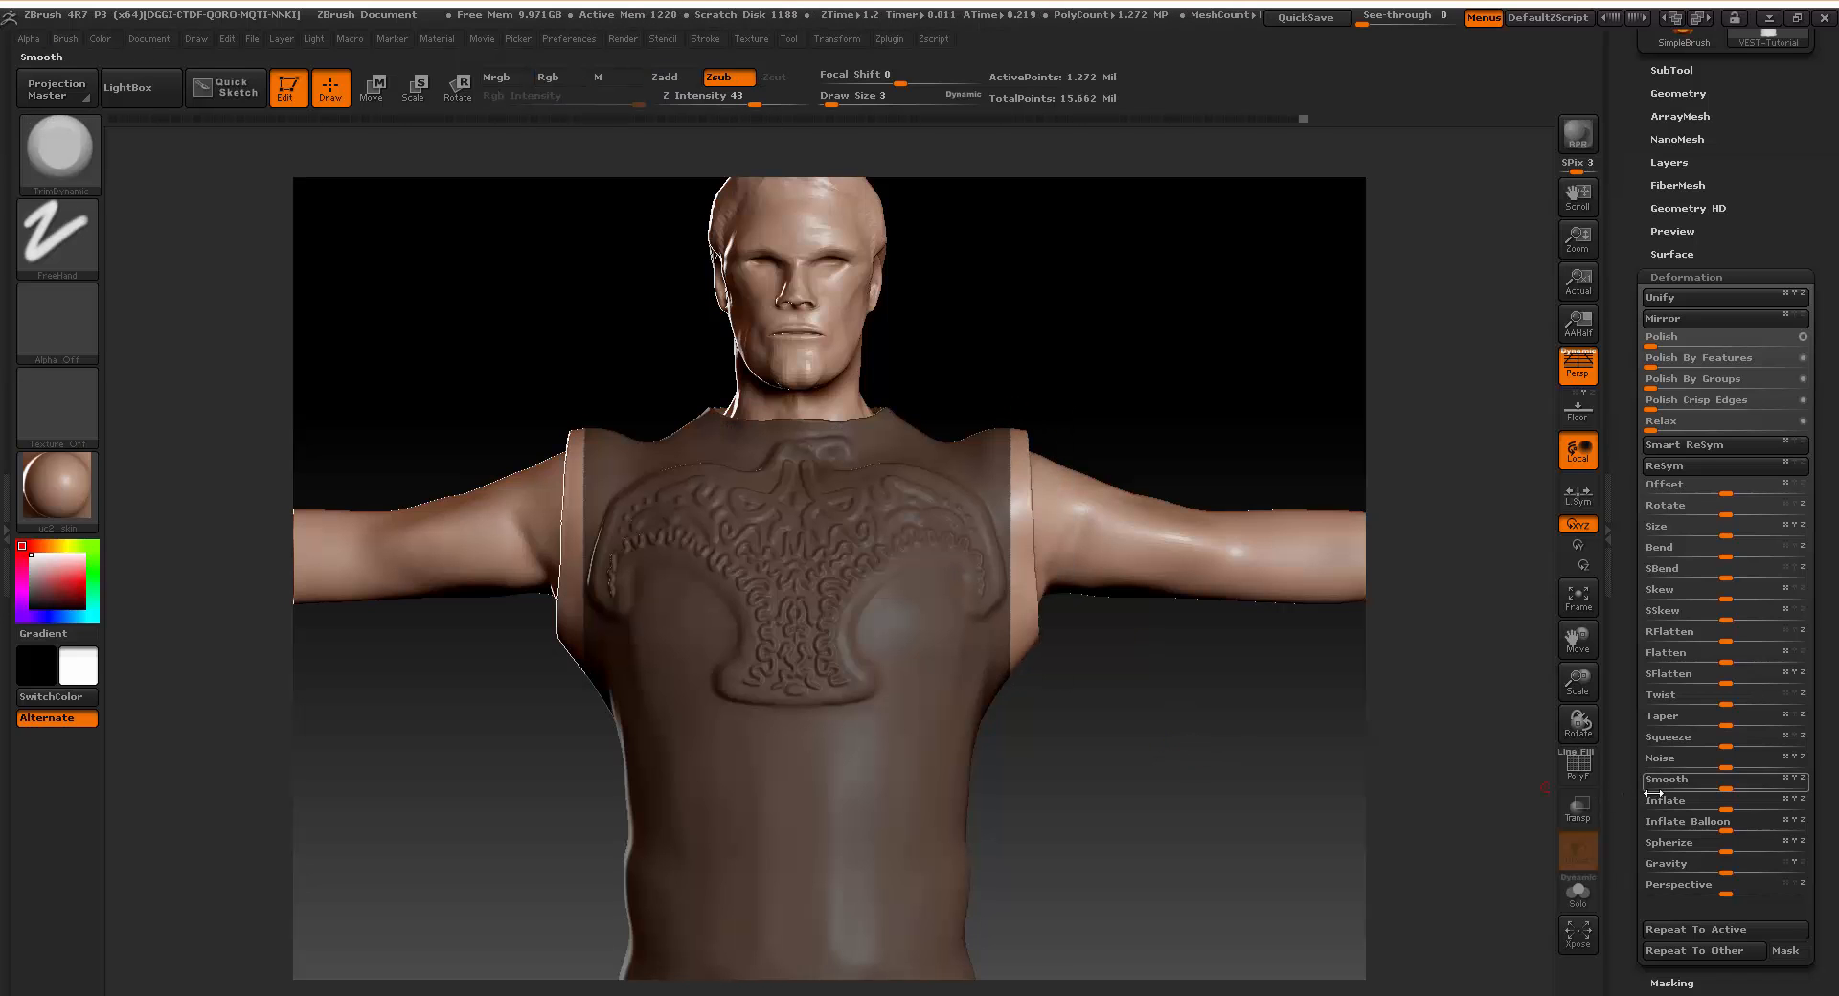
Inflate the unmasked armhole borders of the vest and clear the mask.
{"action": "left_click_drag", "start_coordinate": [1672, 803], "coordinate": [1673, 802]}
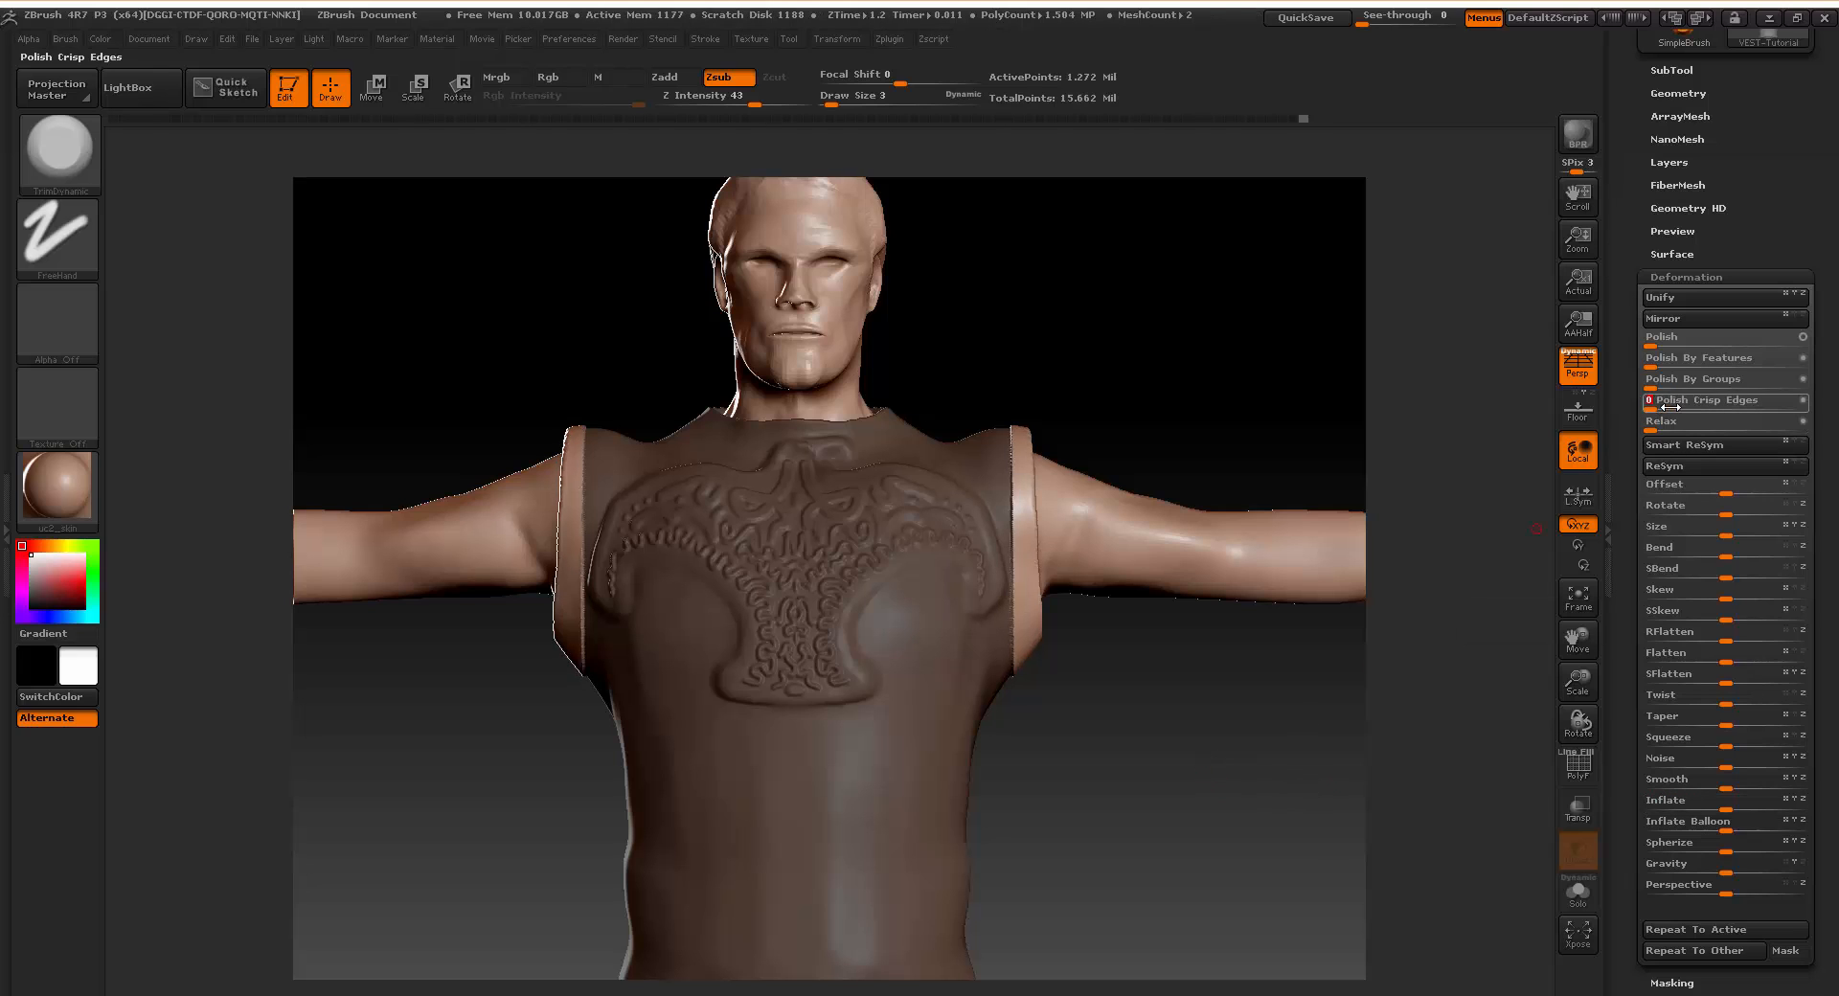
{"action": "left_click_drag", "start_coordinate": [1117, 746], "coordinate": [1150, 636], "text": "ctrl"}
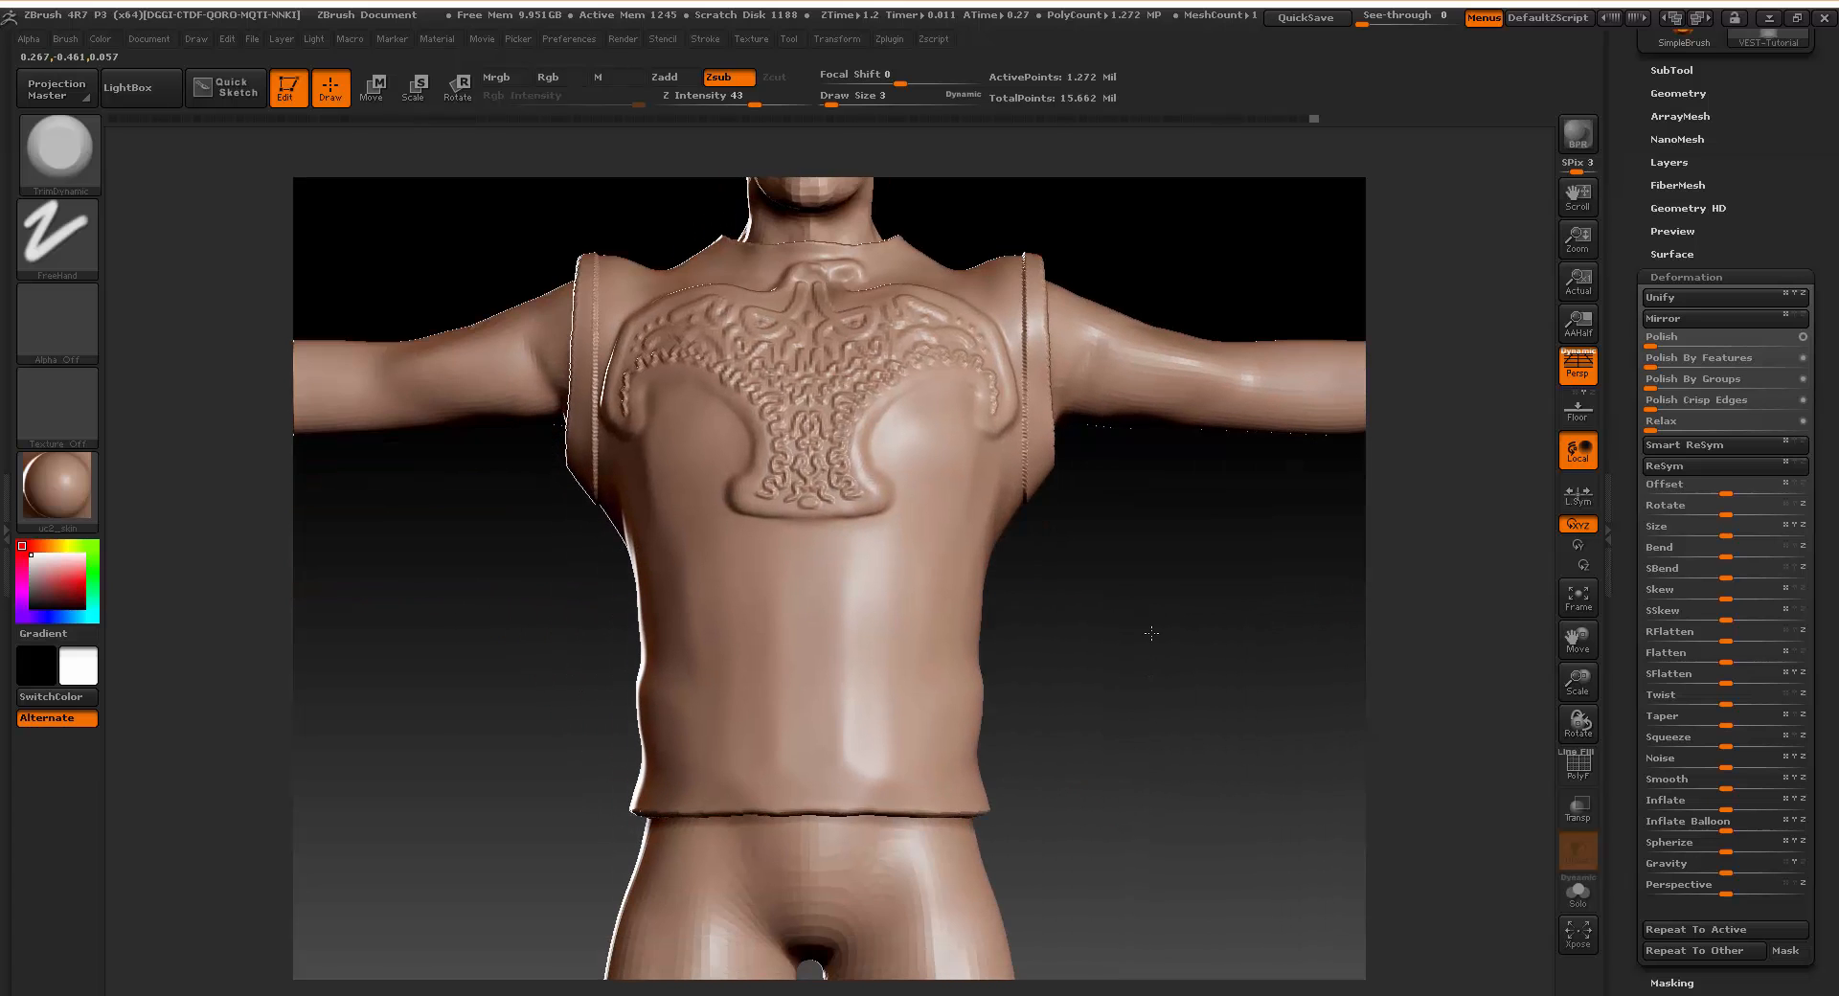
Set the draw size to 8 and mask three mirrored pairs of abdominal plates below the eagle emblem.
{"action": "left_click_drag", "start_coordinate": [993, 620], "coordinate": [891, 697]}
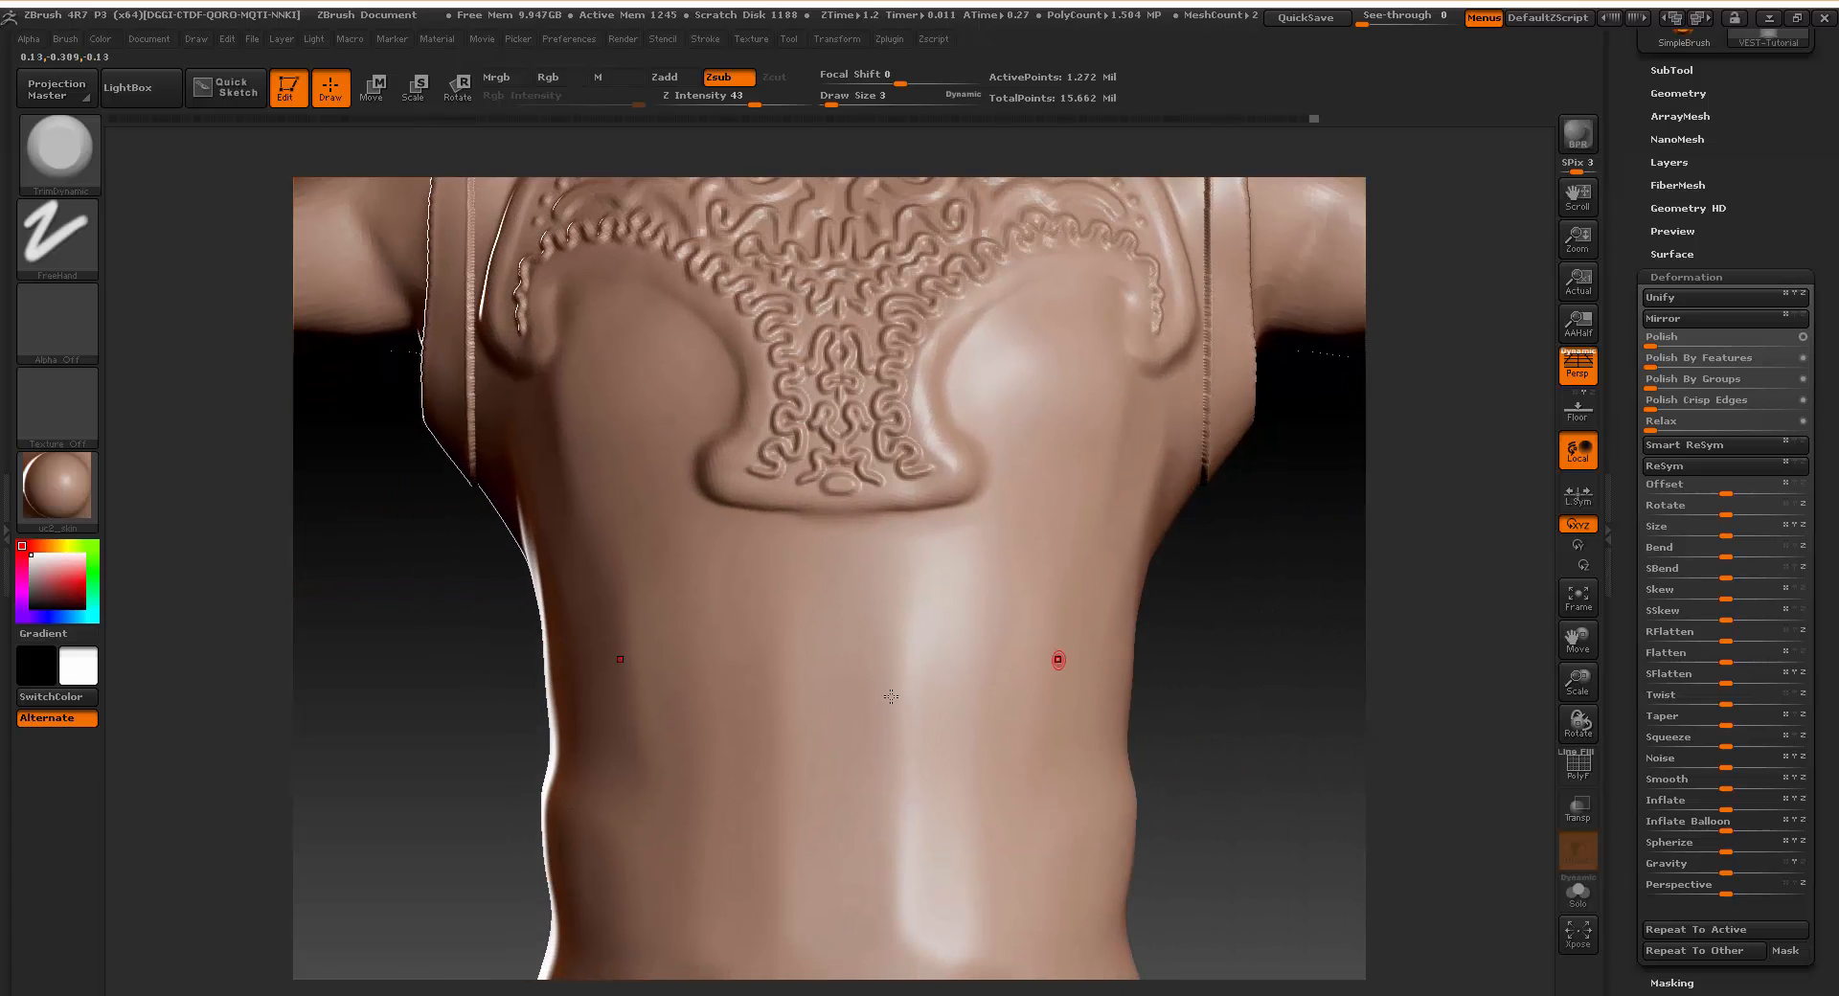
{"action": "key", "text": "space"}
{"action": "mouse_move", "coordinate": [843, 536]}
{"action": "left_mouse_down"}
{"action": "mouse_move", "coordinate": [867, 536]}
{"action": "mouse_move", "coordinate": [884, 556]}
{"action": "mouse_move", "coordinate": [869, 572]}
{"action": "mouse_move", "coordinate": [901, 582]}
{"action": "mouse_move", "coordinate": [957, 577]}
{"action": "mouse_move", "coordinate": [964, 542]}
{"action": "mouse_move", "coordinate": [877, 558]}
{"action": "left_mouse_up"}
{"action": "key", "text": "ctrl"}
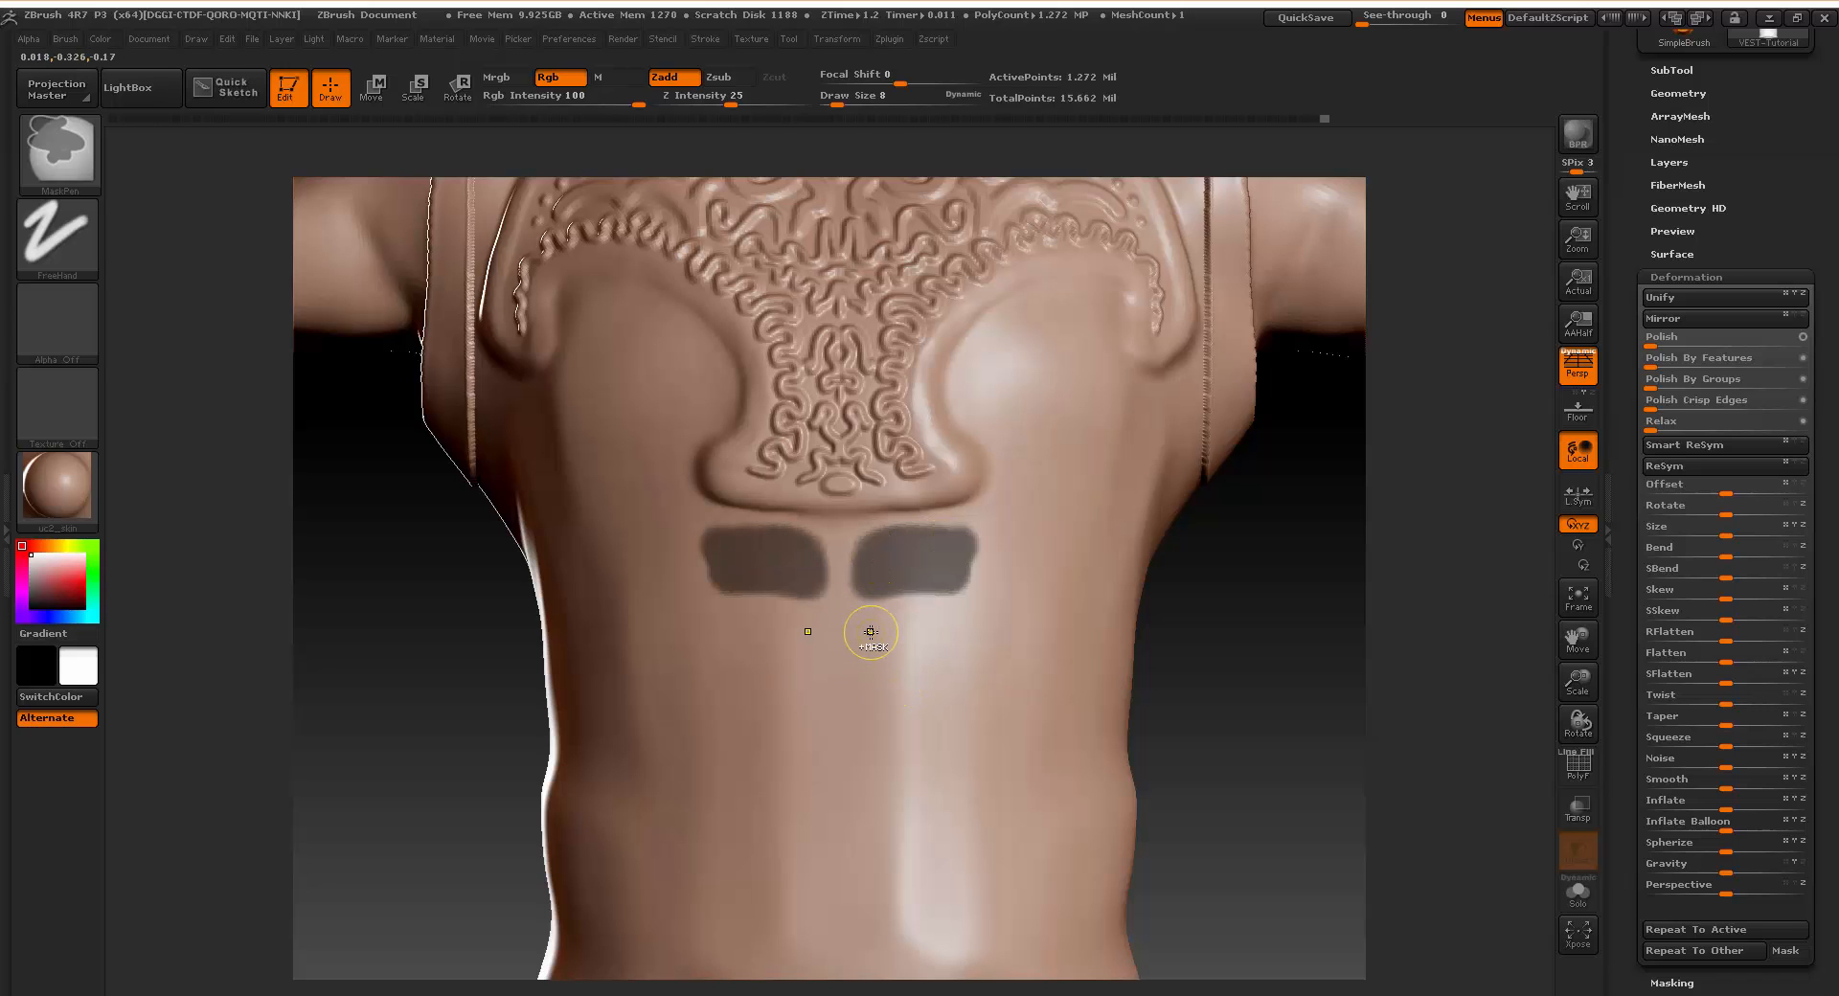
{"action": "mouse_move", "coordinate": [863, 649]}
{"action": "left_mouse_down", "text": "ctrl"}
{"action": "mouse_move", "coordinate": [861, 681]}
{"action": "mouse_move", "coordinate": [863, 650]}
{"action": "mouse_move", "coordinate": [912, 615]}
{"action": "mouse_move", "coordinate": [955, 618]}
{"action": "mouse_move", "coordinate": [998, 659]}
{"action": "mouse_move", "coordinate": [882, 662]}
{"action": "left_mouse_up", "text": "ctrl"}
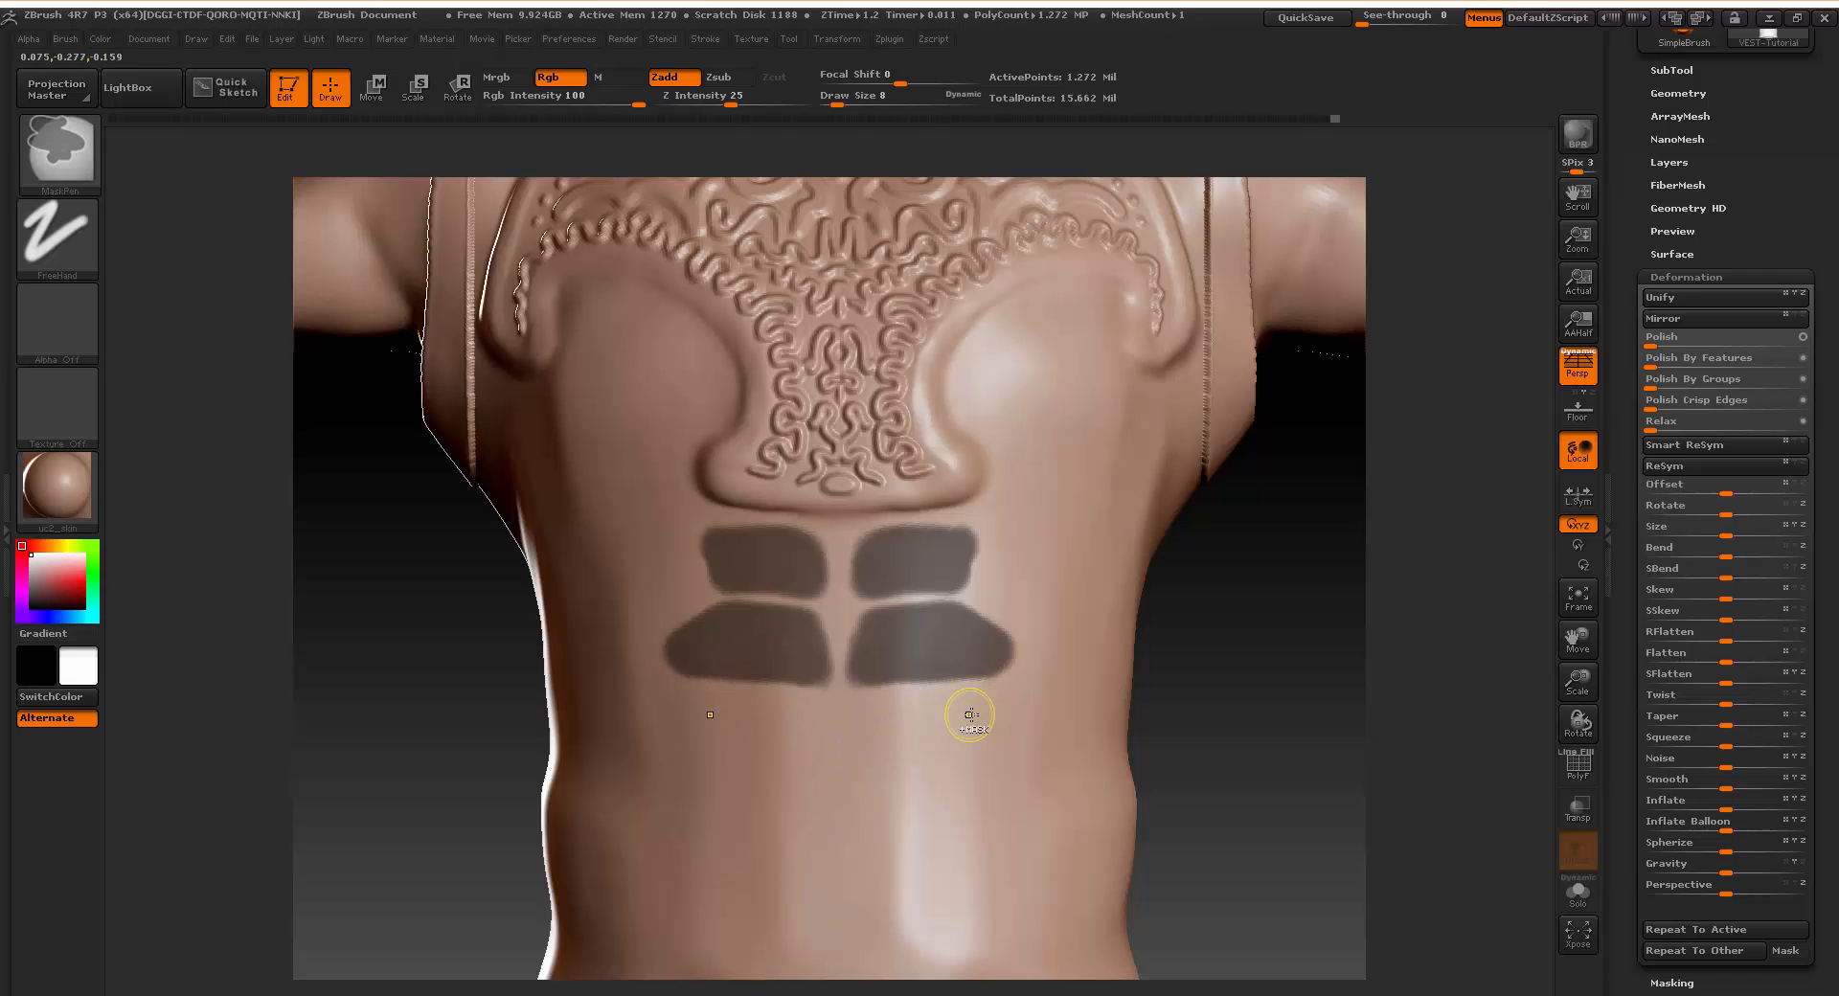
{"action": "mouse_move", "coordinate": [987, 715]}
{"action": "left_mouse_down", "text": "ctrl"}
{"action": "mouse_move", "coordinate": [866, 719]}
{"action": "mouse_move", "coordinate": [877, 845]}
{"action": "mouse_move", "coordinate": [915, 836]}
{"action": "mouse_move", "coordinate": [952, 751]}
{"action": "mouse_move", "coordinate": [894, 758]}
{"action": "left_mouse_up", "text": "ctrl"}
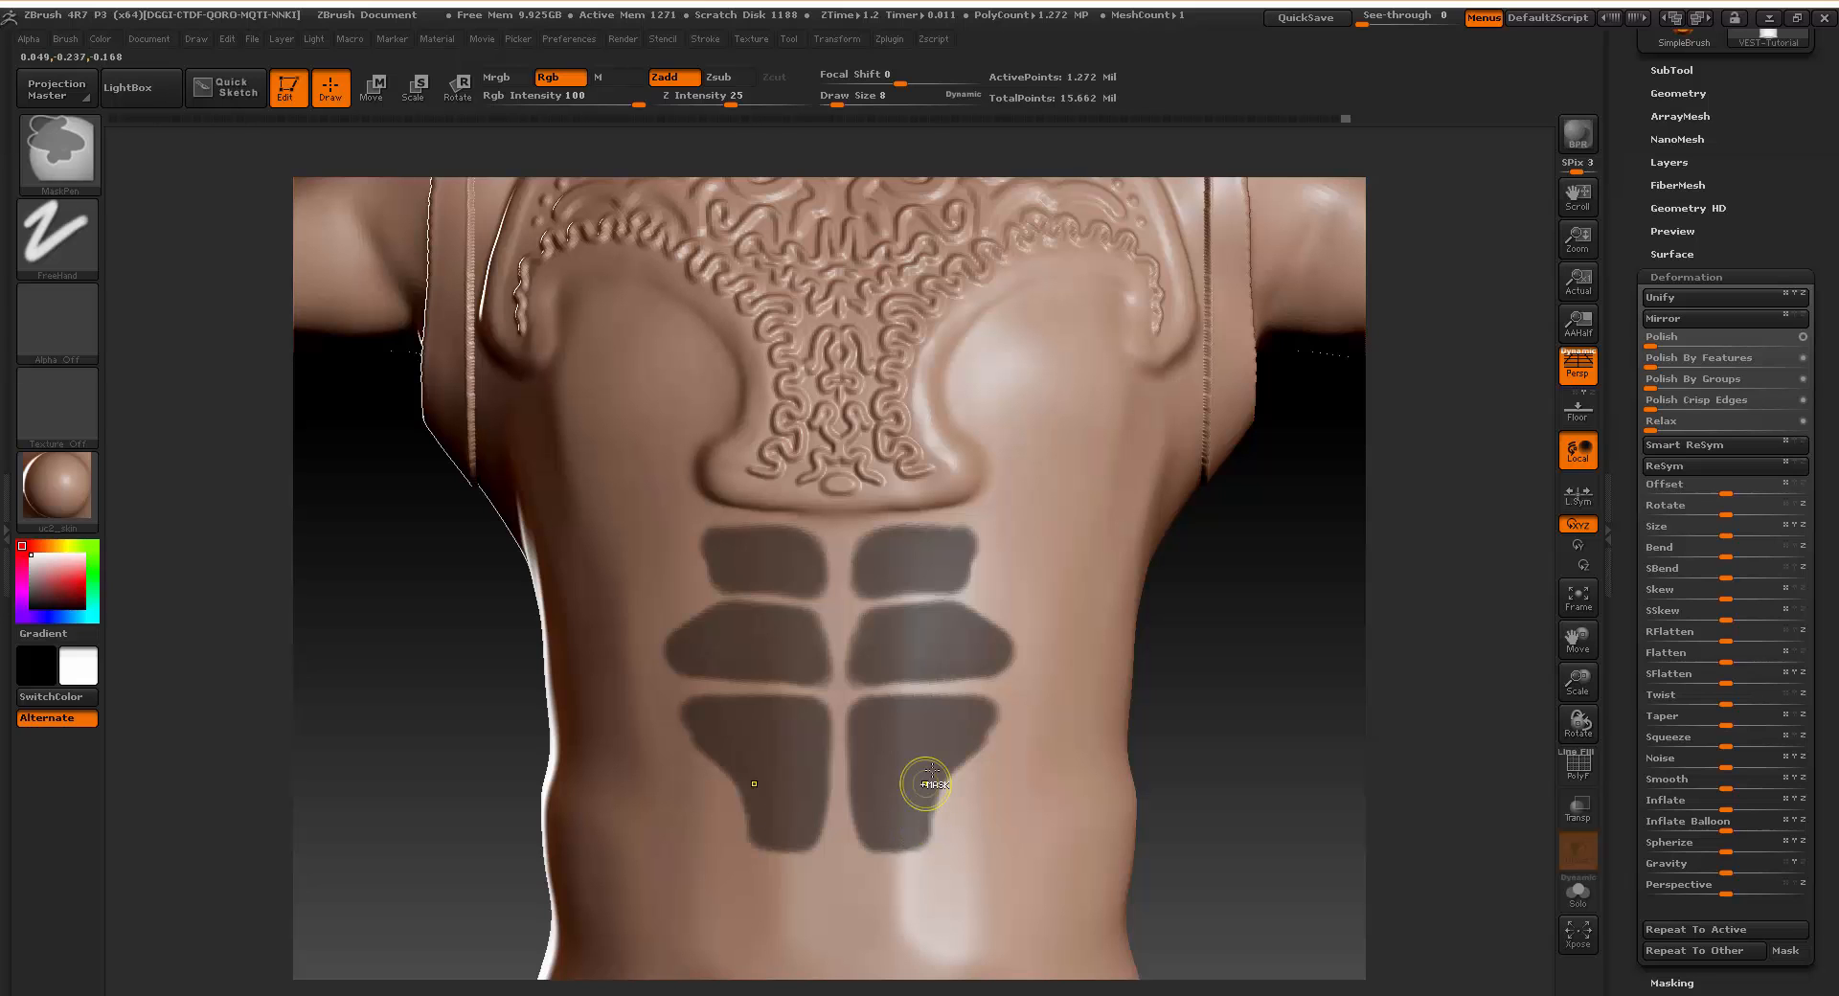
Mask a fourth, smaller pair of plates on the lower abdomen, extending their lower inner corners towards the centre line.
{"action": "key", "text": "alt"}
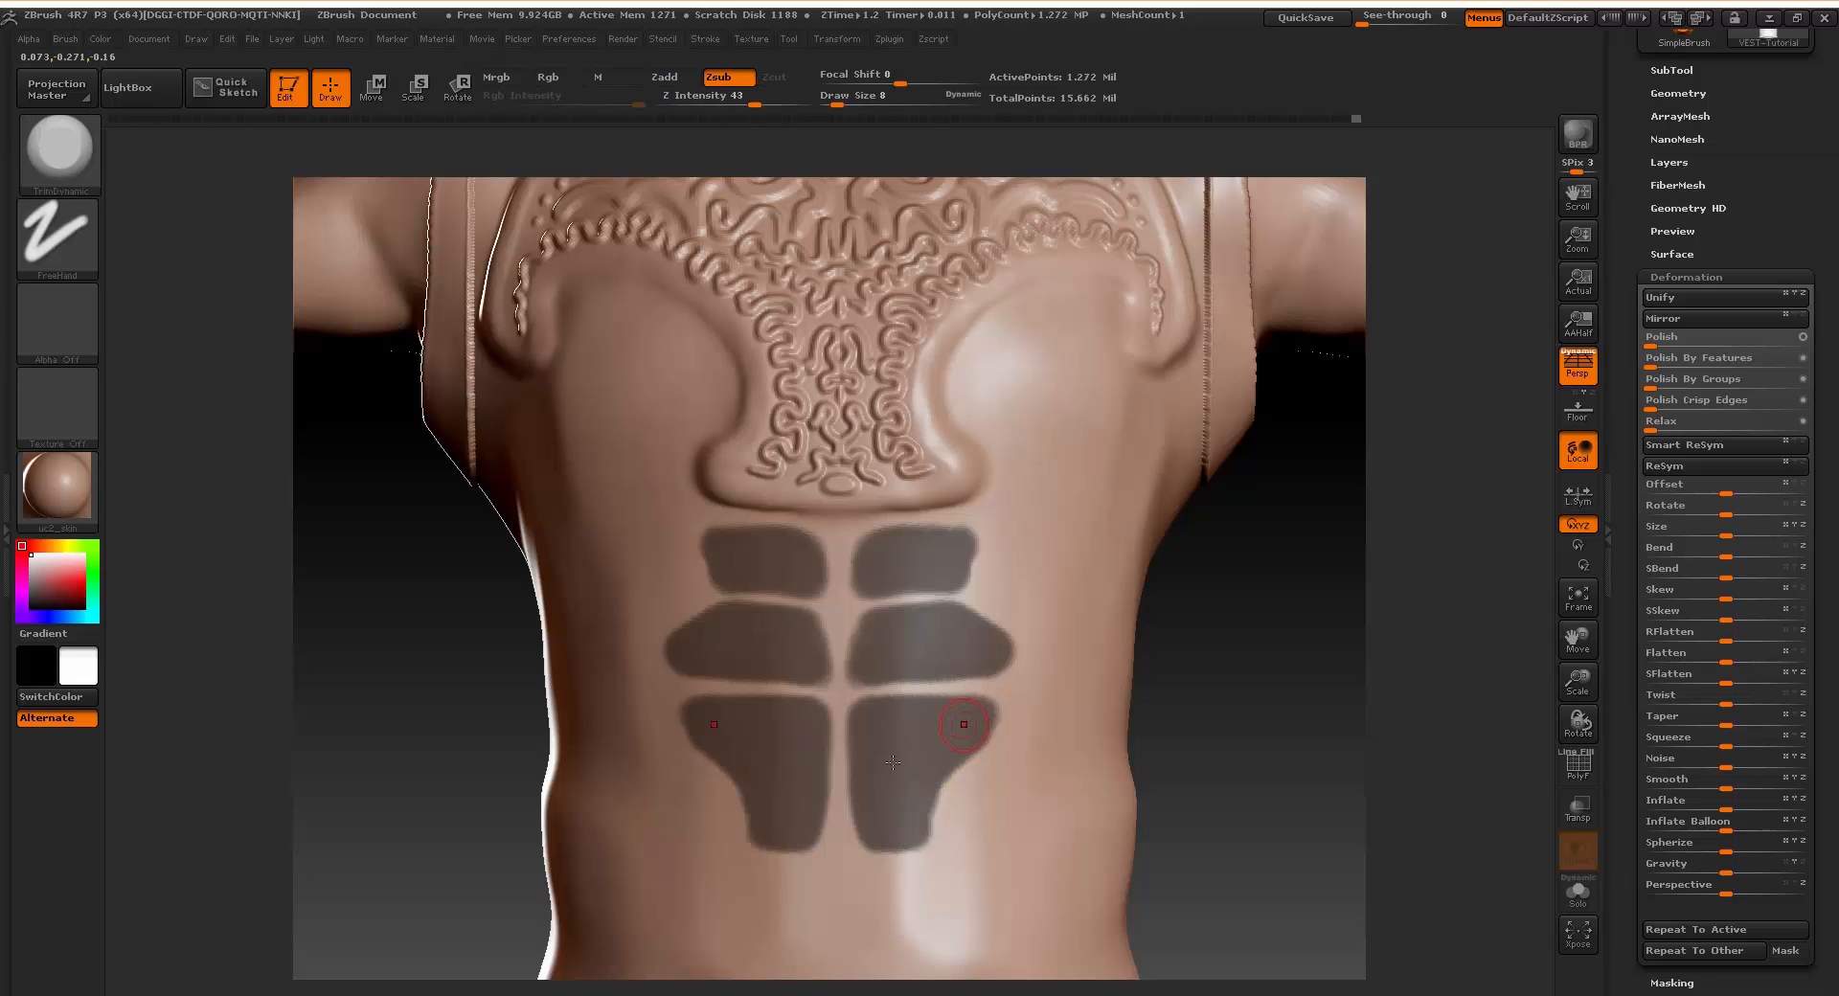
{"action": "left_click_drag", "start_coordinate": [1457, 764], "coordinate": [1491, 515], "text": "alt"}
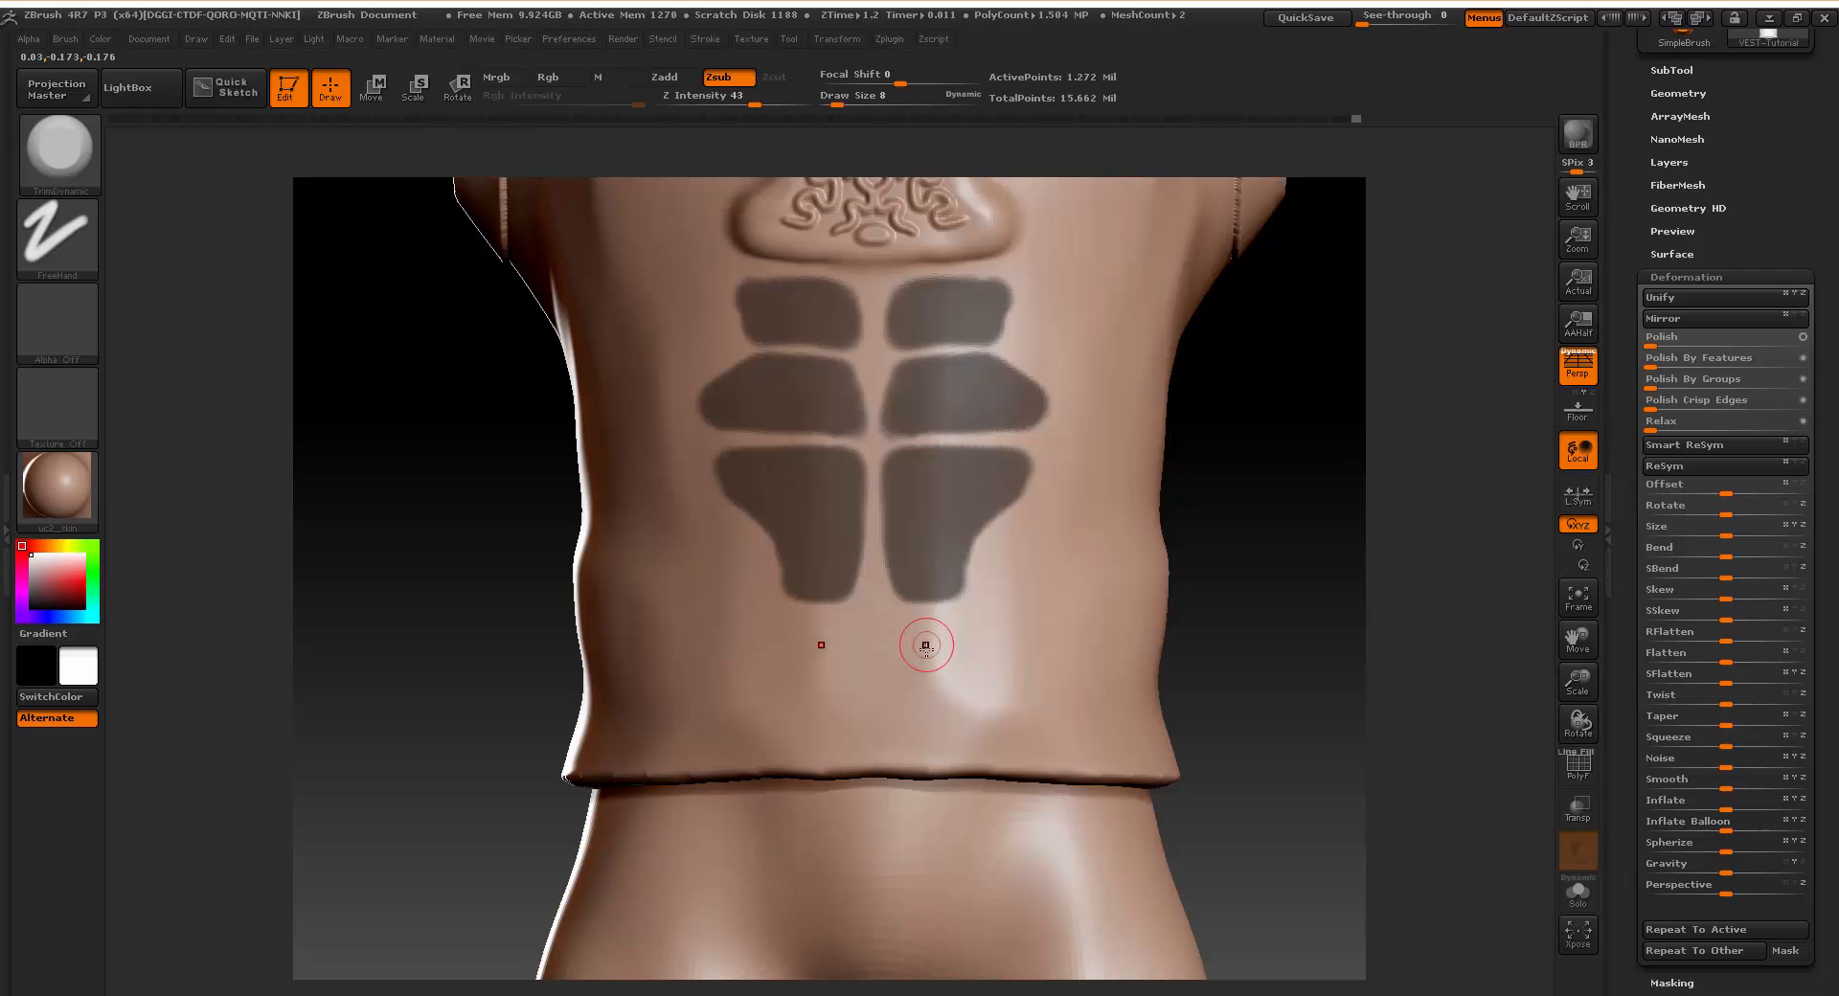
{"action": "key", "text": "ctrl"}
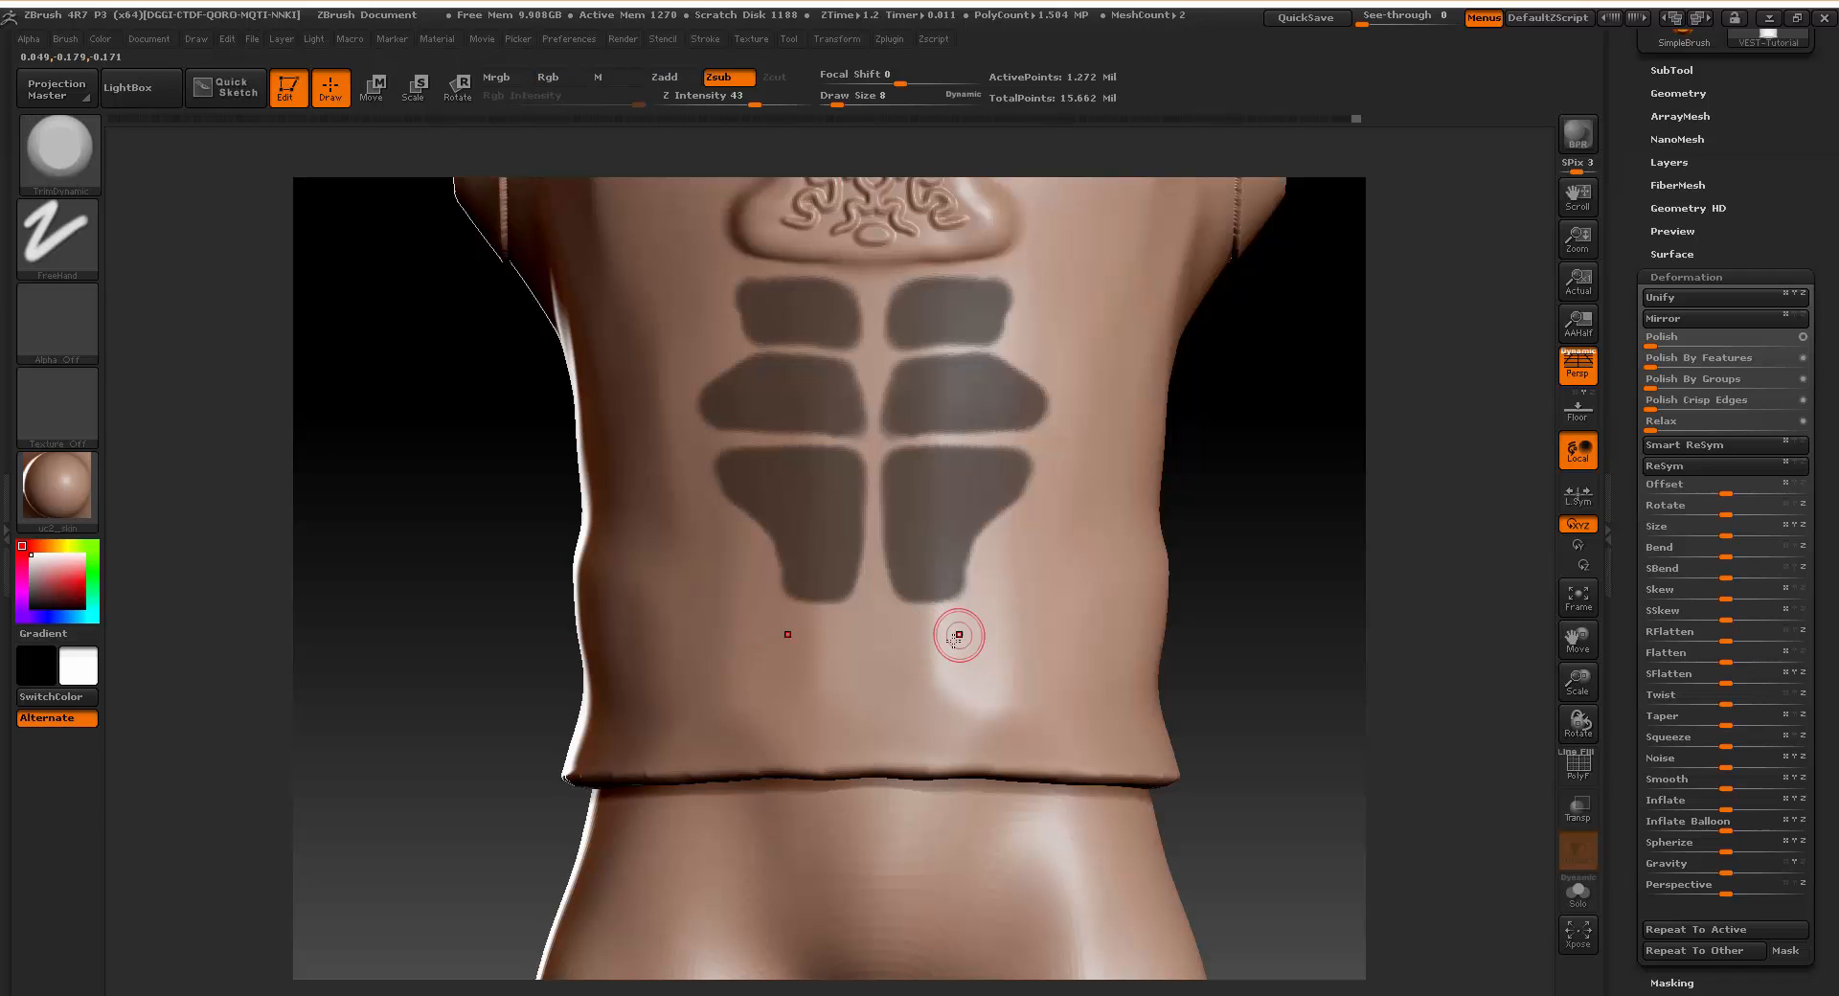
{"action": "key", "text": "ctrl"}
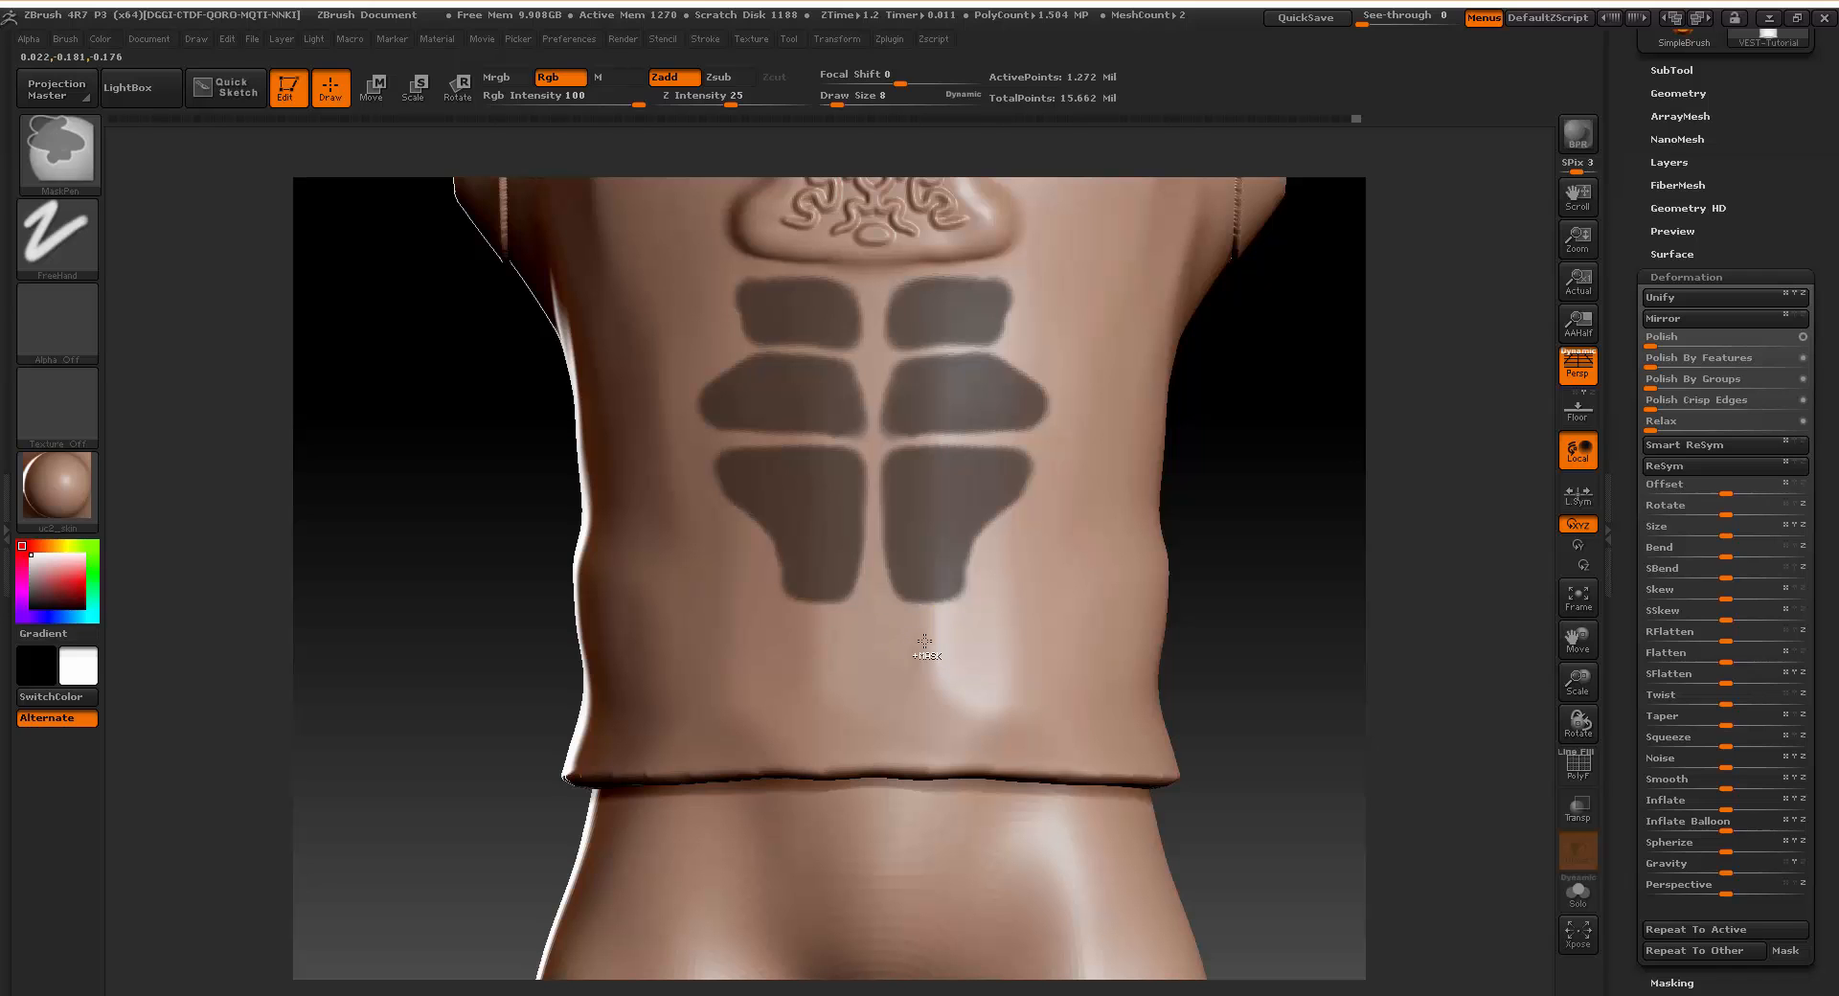
{"action": "key", "text": "ctrl"}
{"action": "mouse_move", "coordinate": [908, 641]}
{"action": "left_mouse_down", "text": "ctrl"}
{"action": "mouse_move", "coordinate": [900, 670]}
{"action": "mouse_move", "coordinate": [905, 618]}
{"action": "mouse_move", "coordinate": [946, 641]}
{"action": "left_mouse_up", "text": "ctrl"}
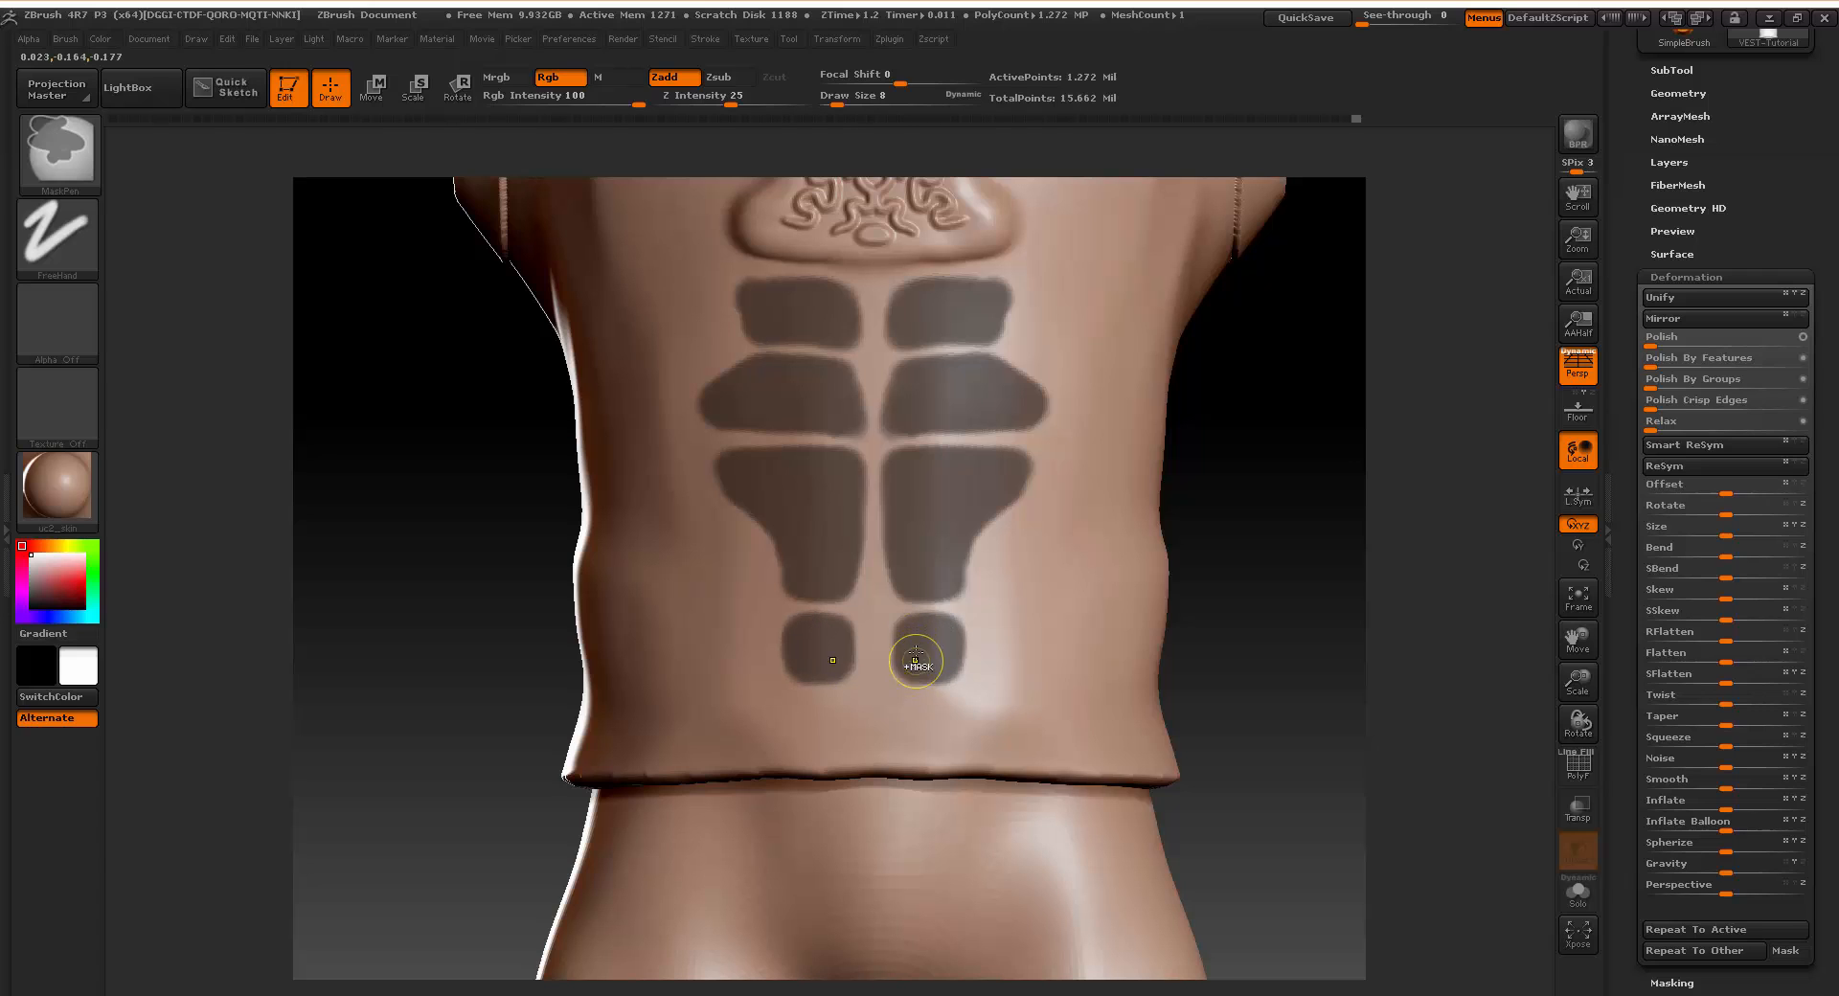
{"action": "mouse_move", "coordinate": [914, 669]}
{"action": "left_mouse_down", "text": "ctrl"}
{"action": "mouse_move", "coordinate": [905, 690]}
{"action": "mouse_move", "coordinate": [913, 669]}
{"action": "left_mouse_up", "text": "ctrl"}
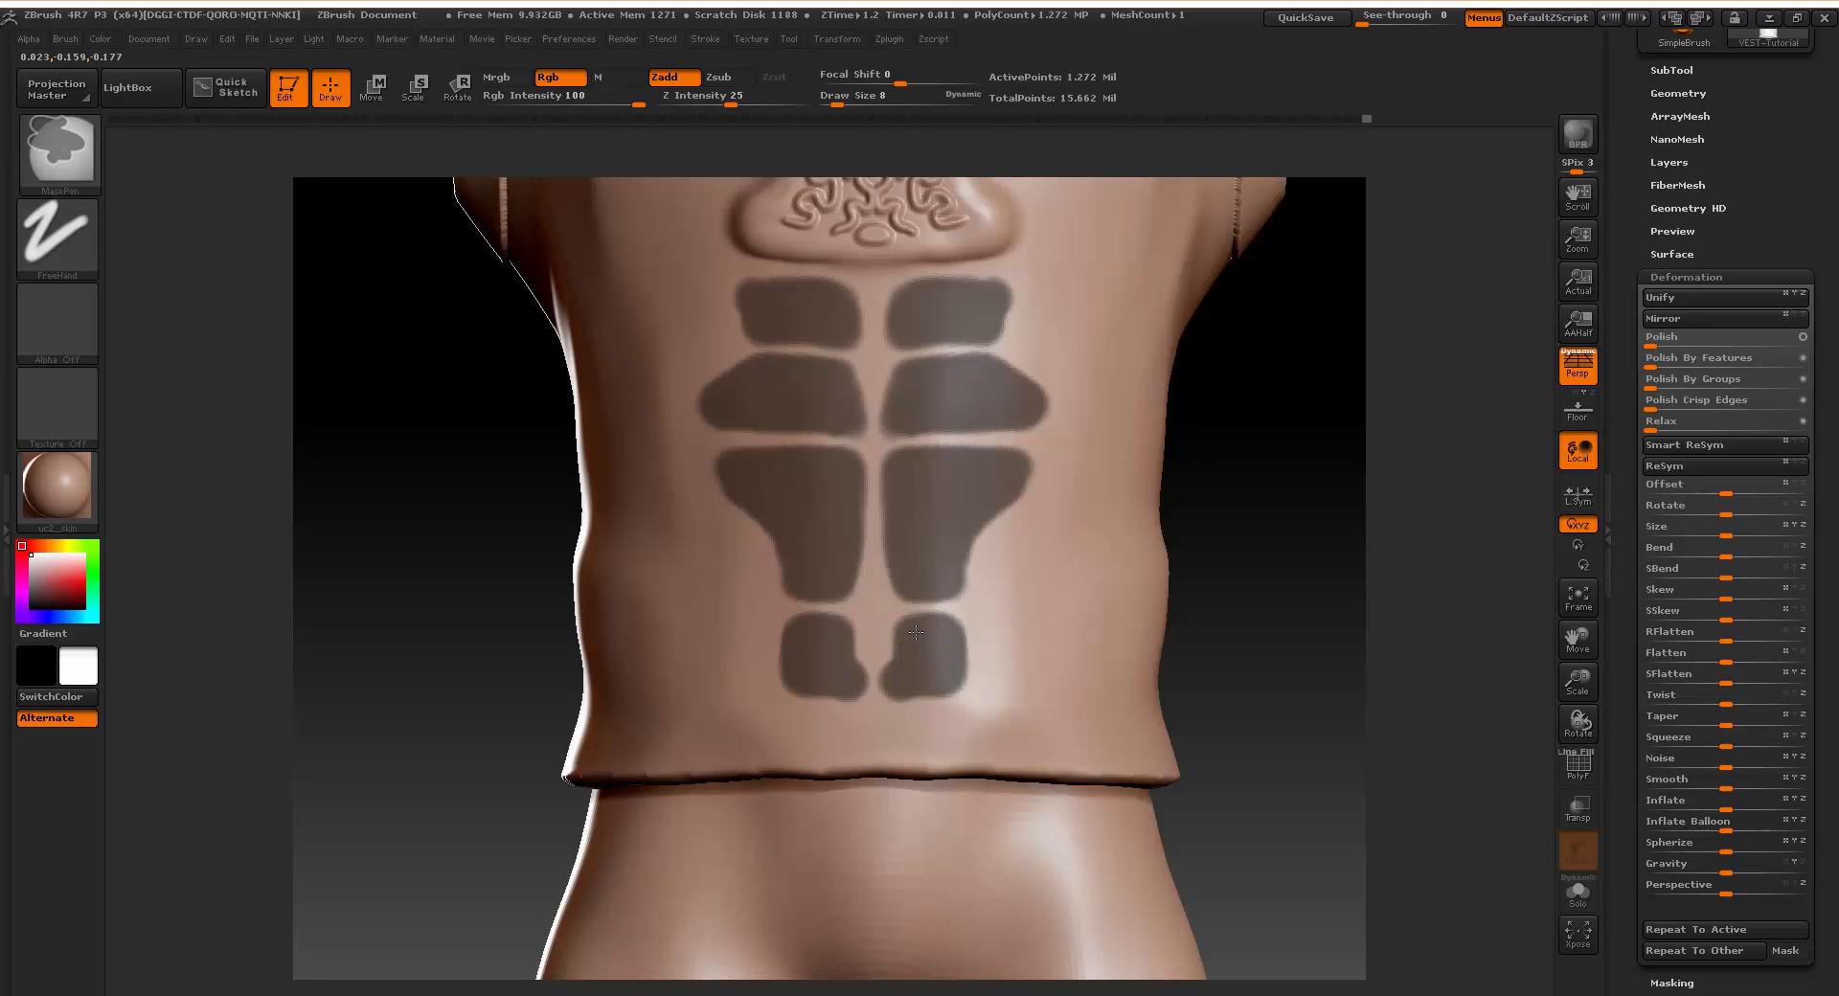
With draw size 4, extend the top plates' outer corners upward beside the emblem and square off the second and third pairs' corners.
{"action": "key", "text": "alt"}
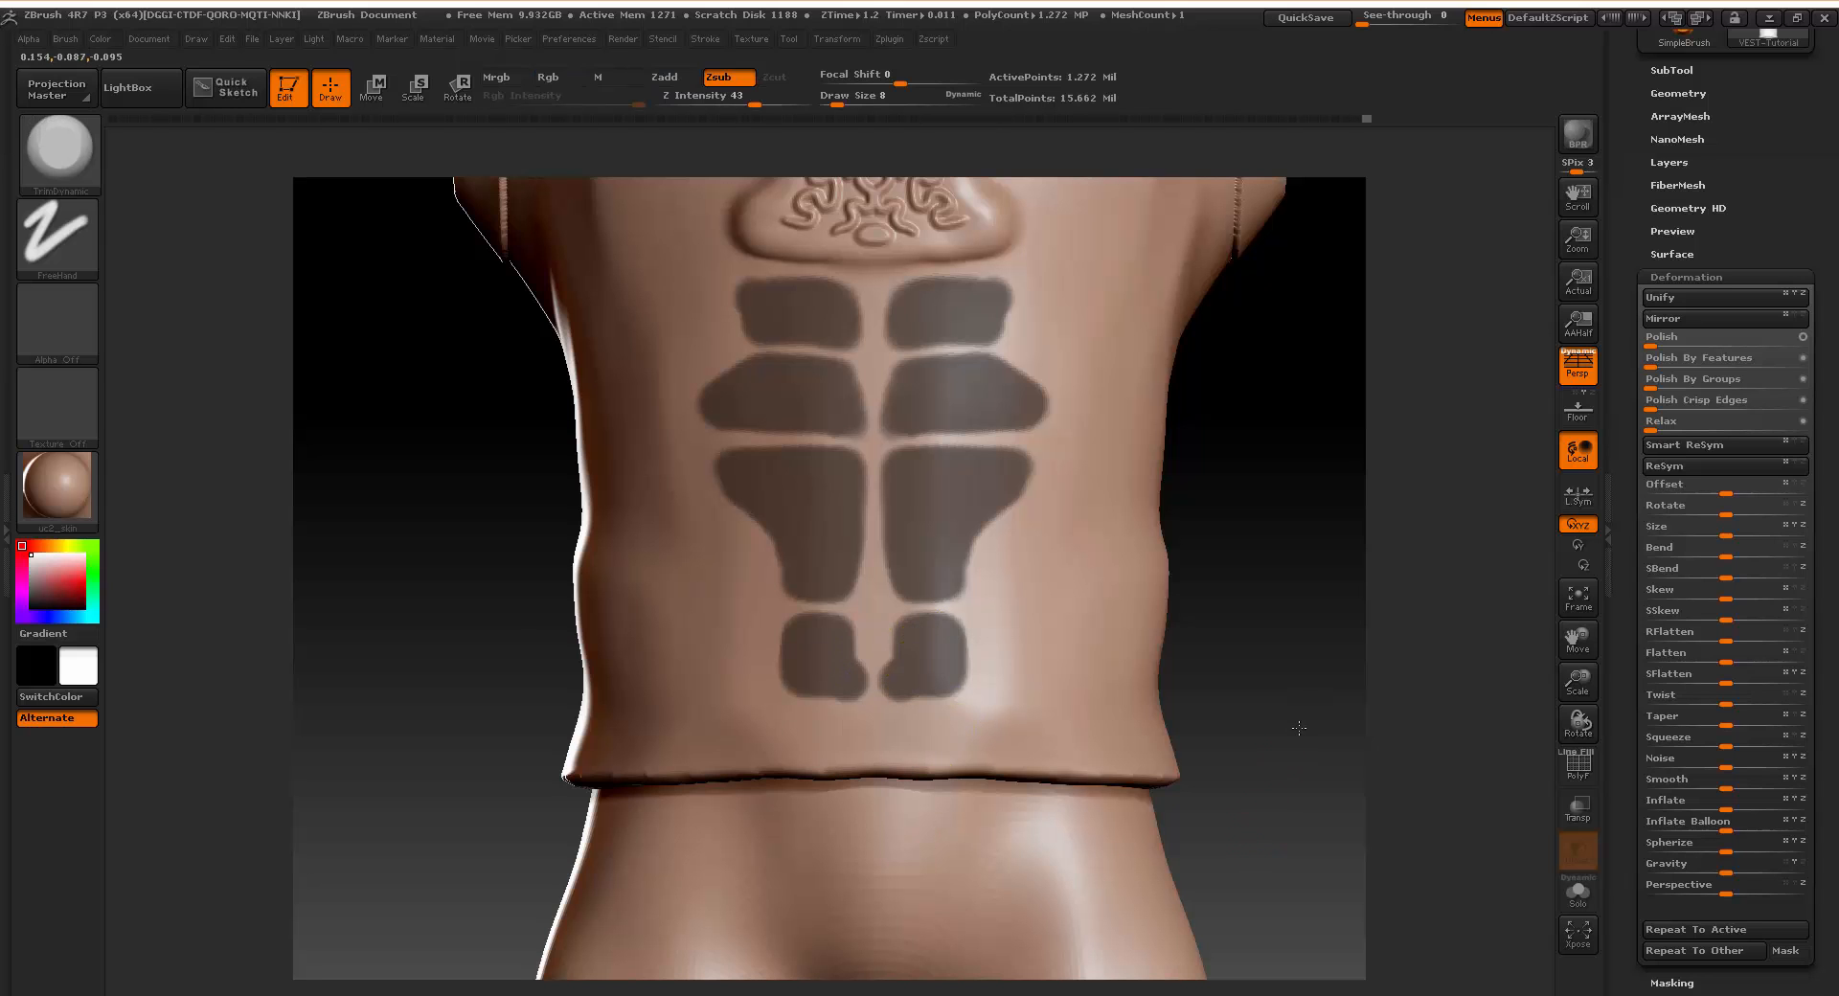
{"action": "left_click_drag", "start_coordinate": [1297, 730], "coordinate": [1209, 975]}
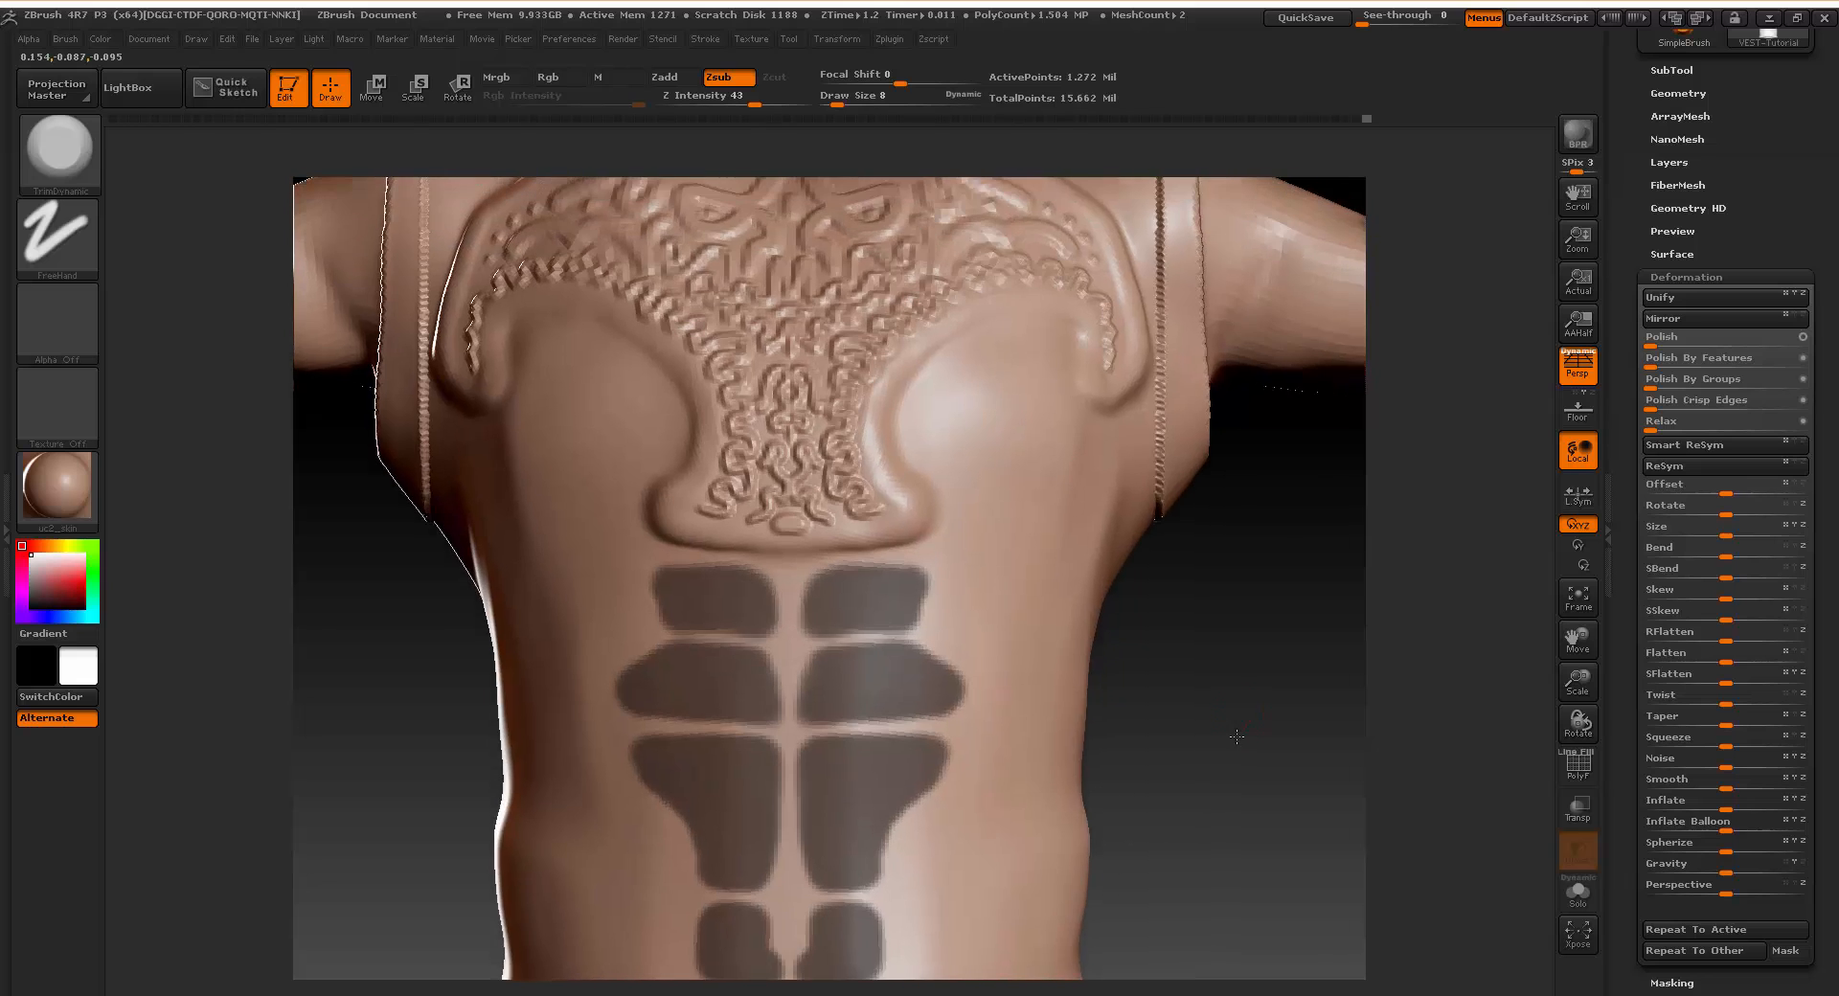
{"action": "key", "text": "space"}
{"action": "left_click_drag", "start_coordinate": [987, 605], "coordinate": [979, 605]}
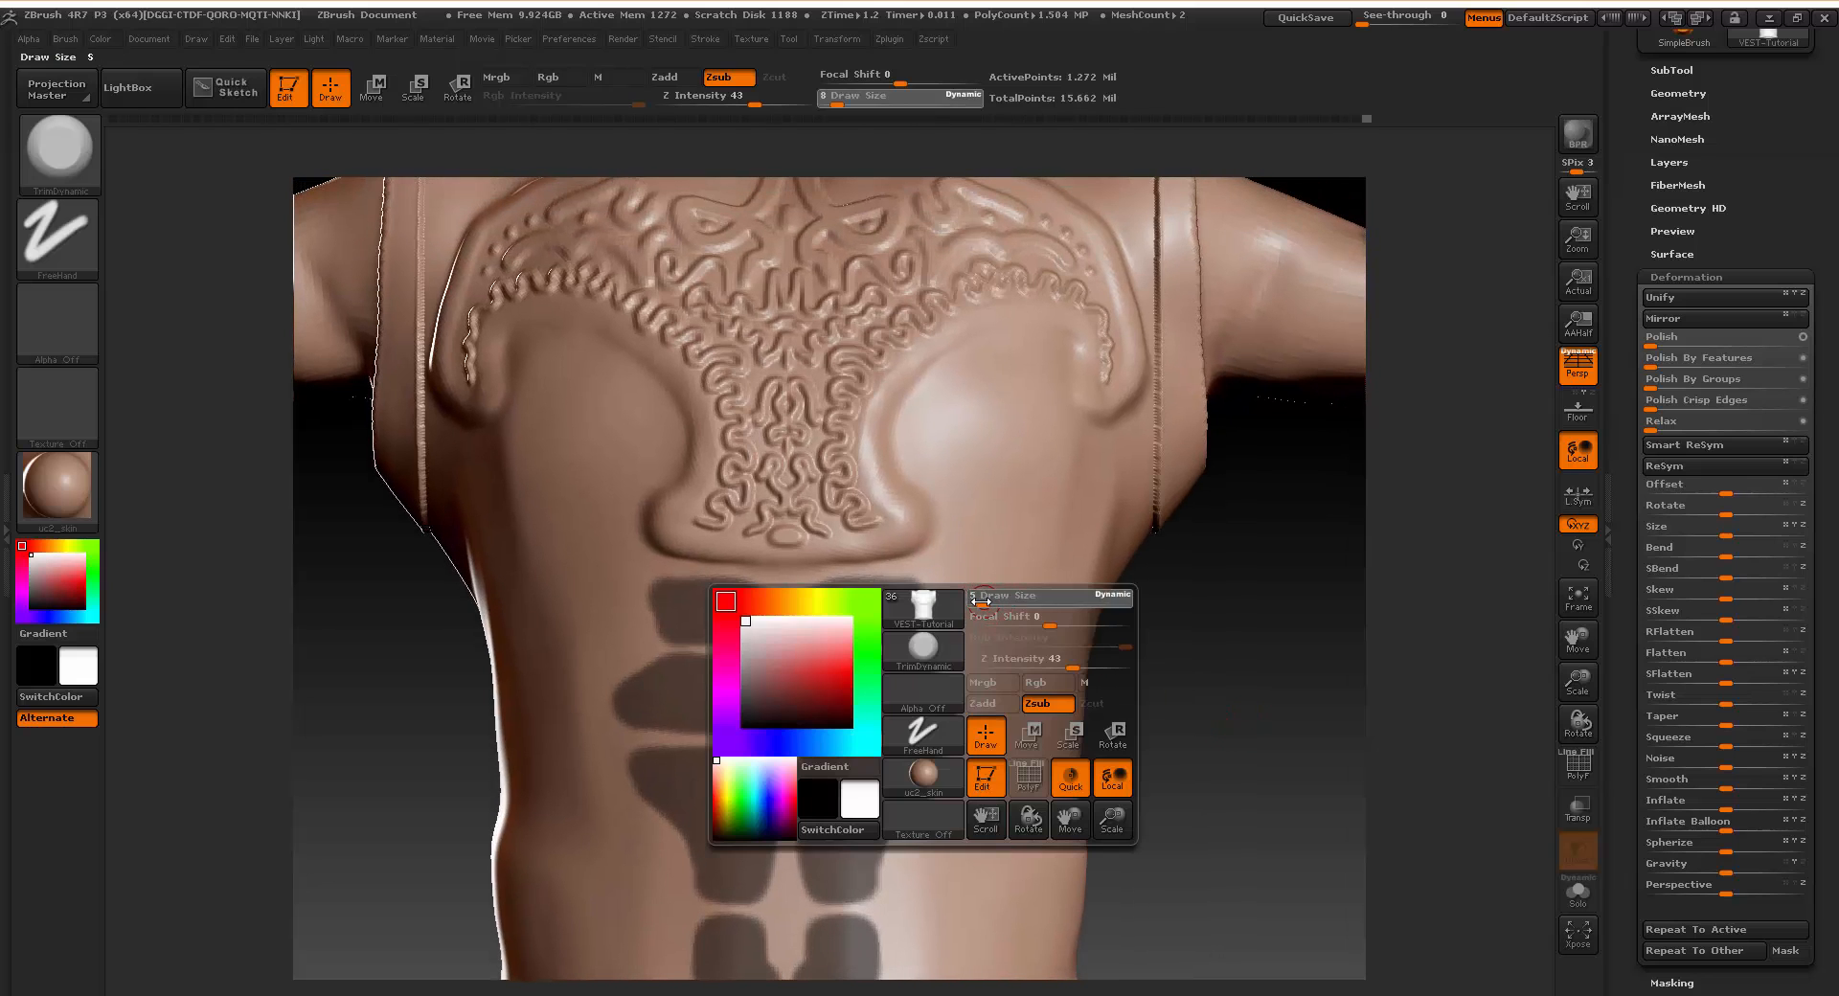
{"action": "key", "text": "ctrl"}
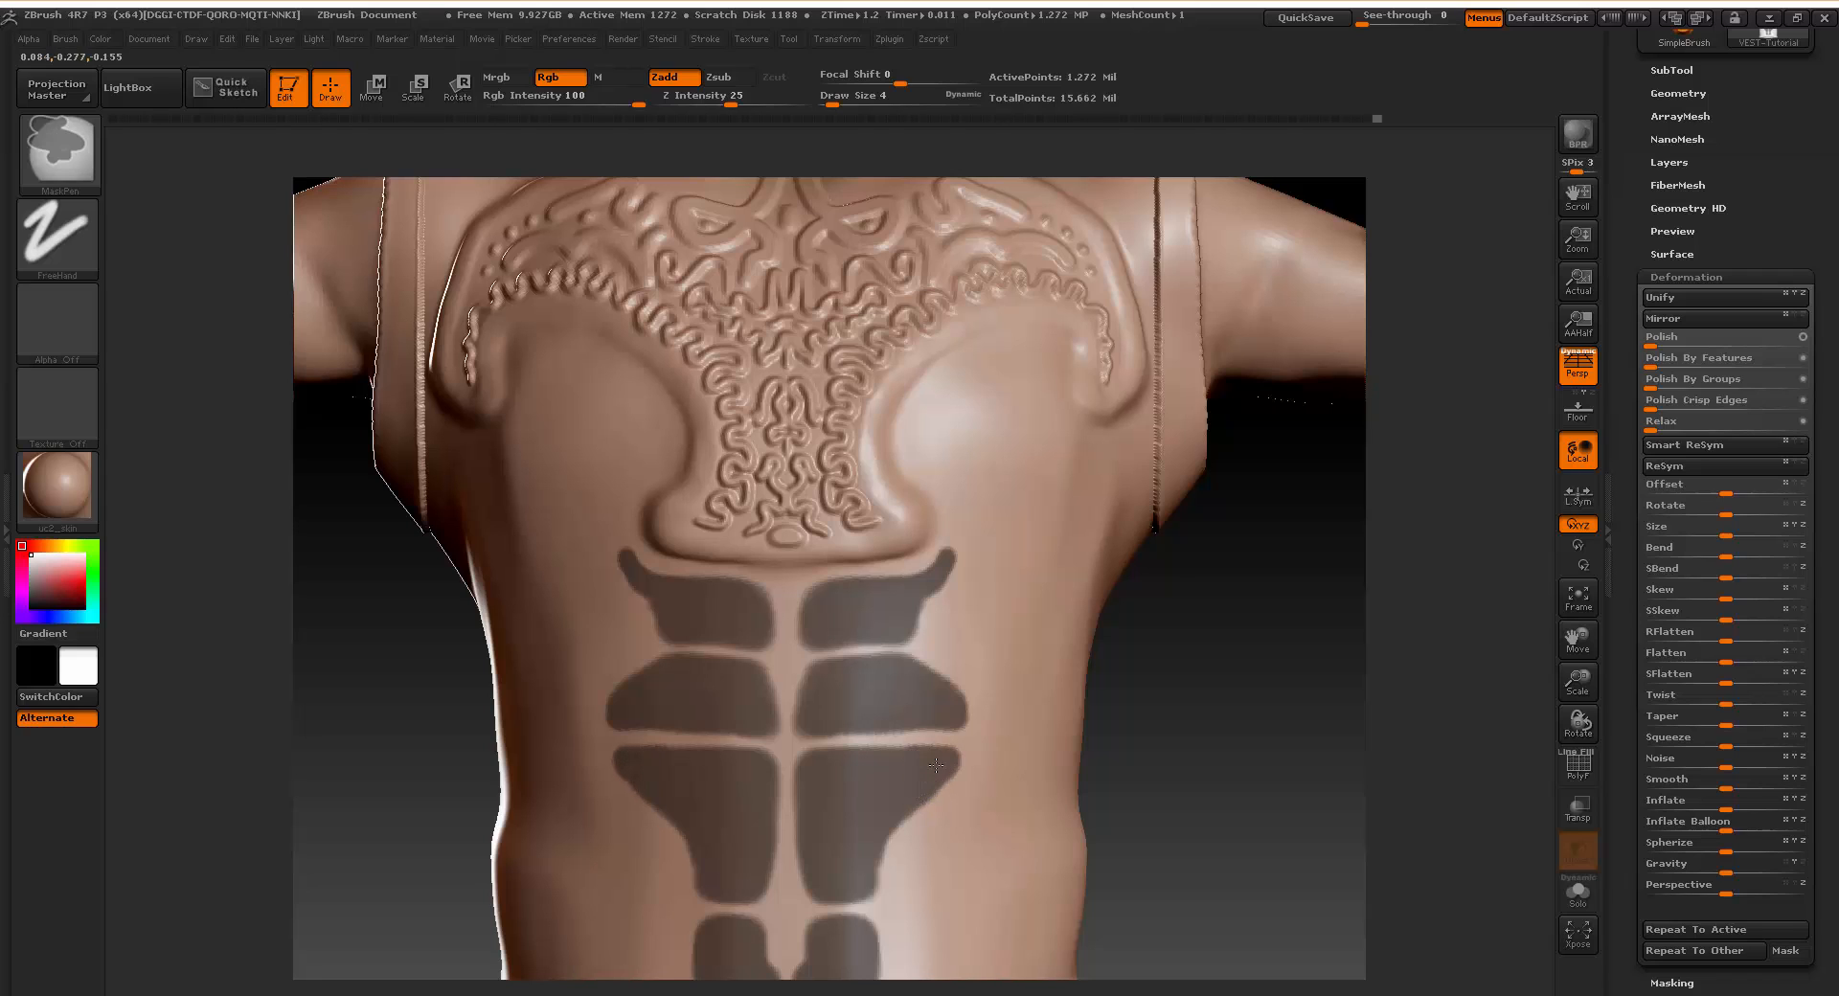
{"action": "key", "text": "alt"}
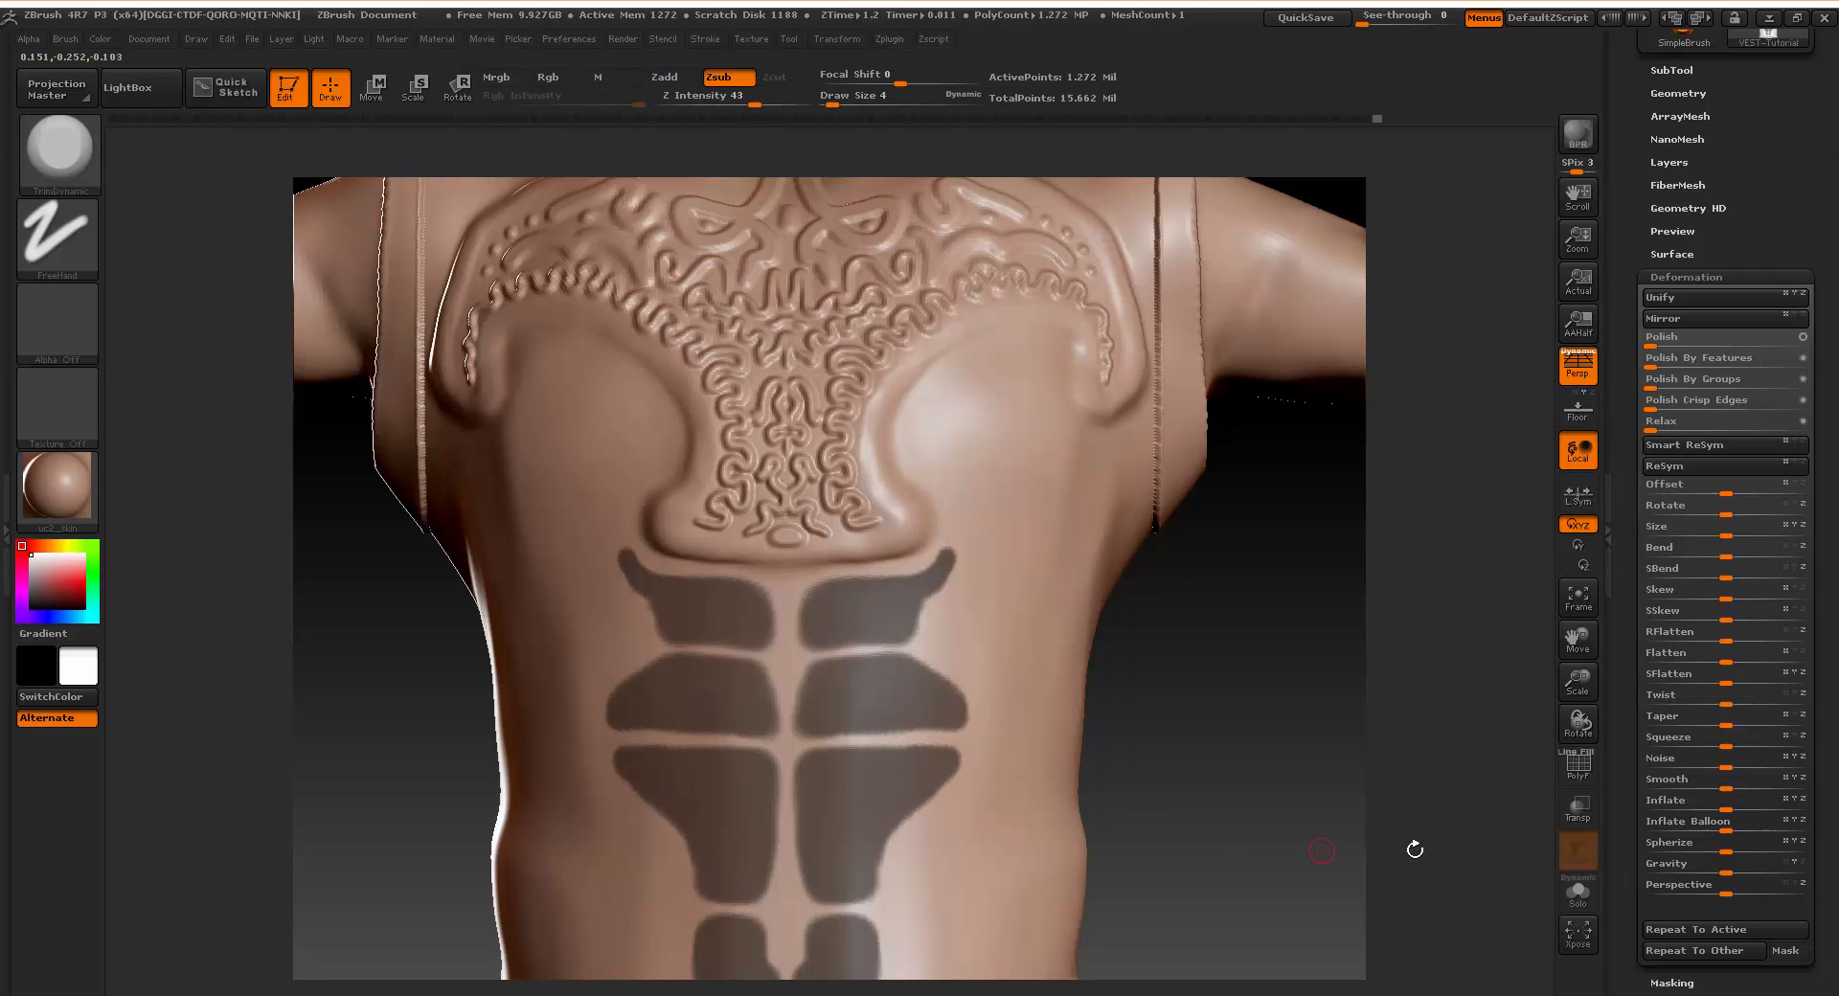
Thicken the mask on the top plates' outer tips and extend the lowest pair downward near the centre line.
{"action": "left_click_drag", "start_coordinate": [1452, 859], "coordinate": [1452, 658], "text": "alt"}
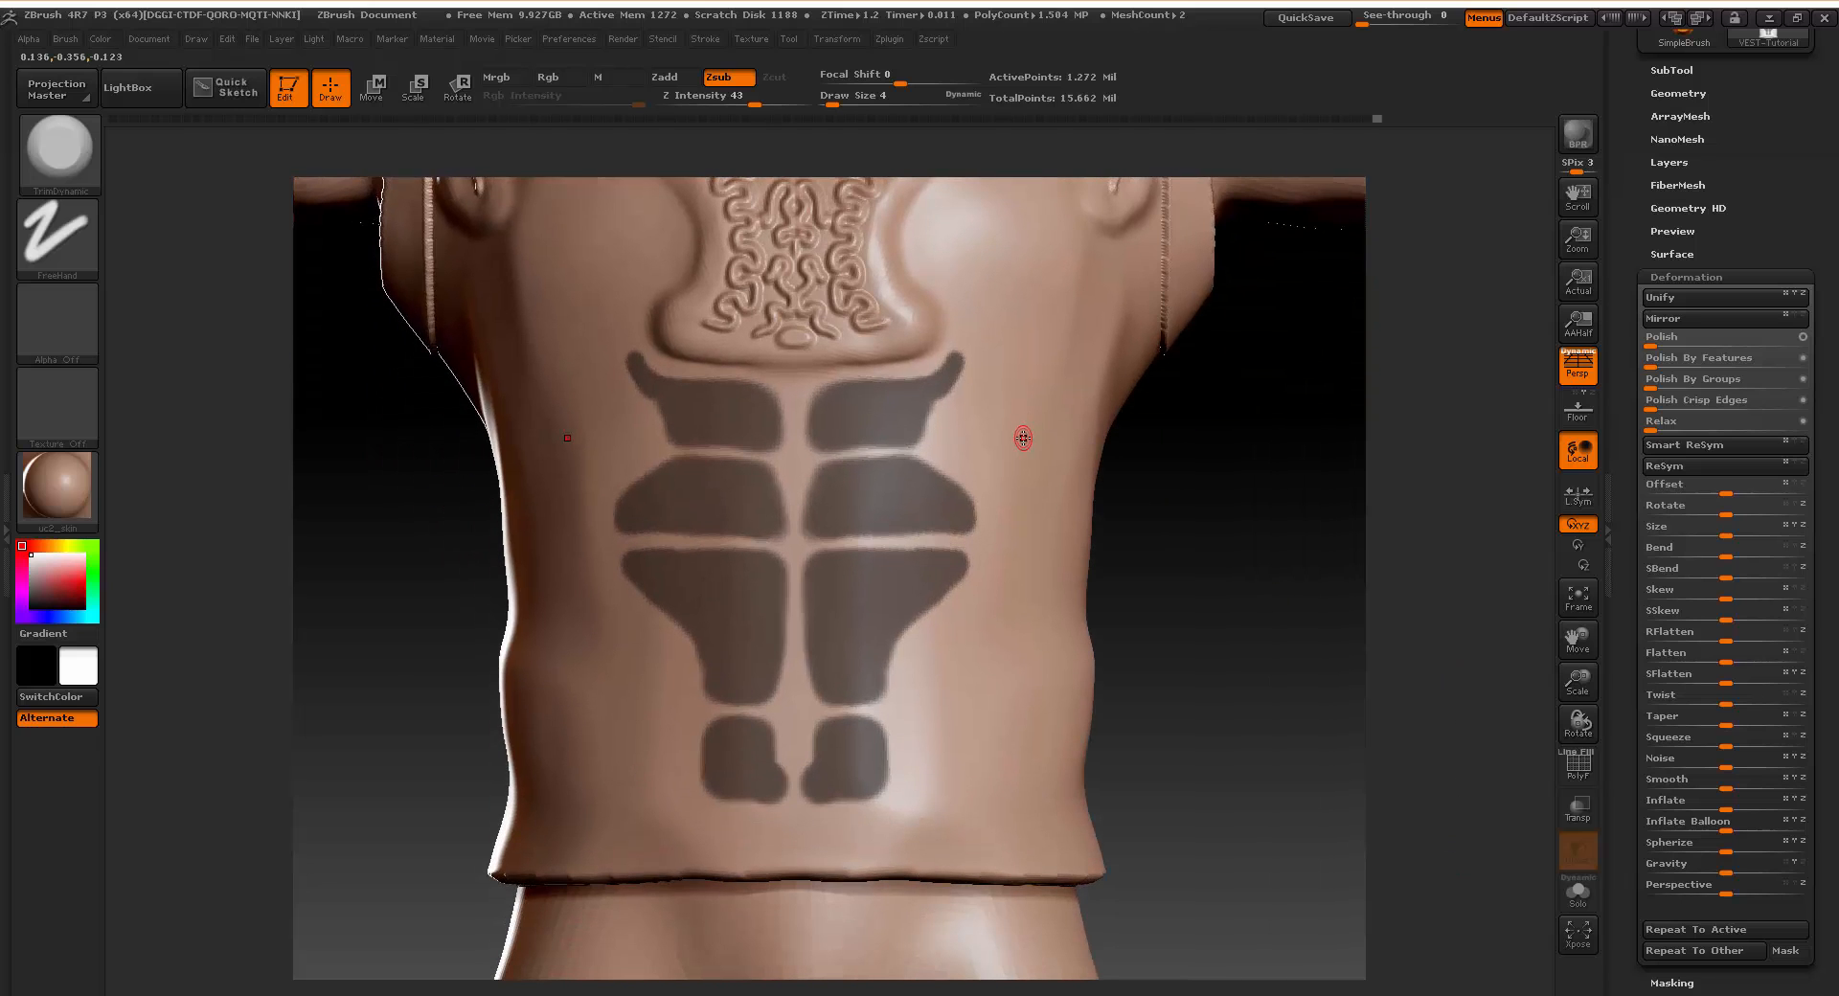
{"action": "key", "text": "ctrl"}
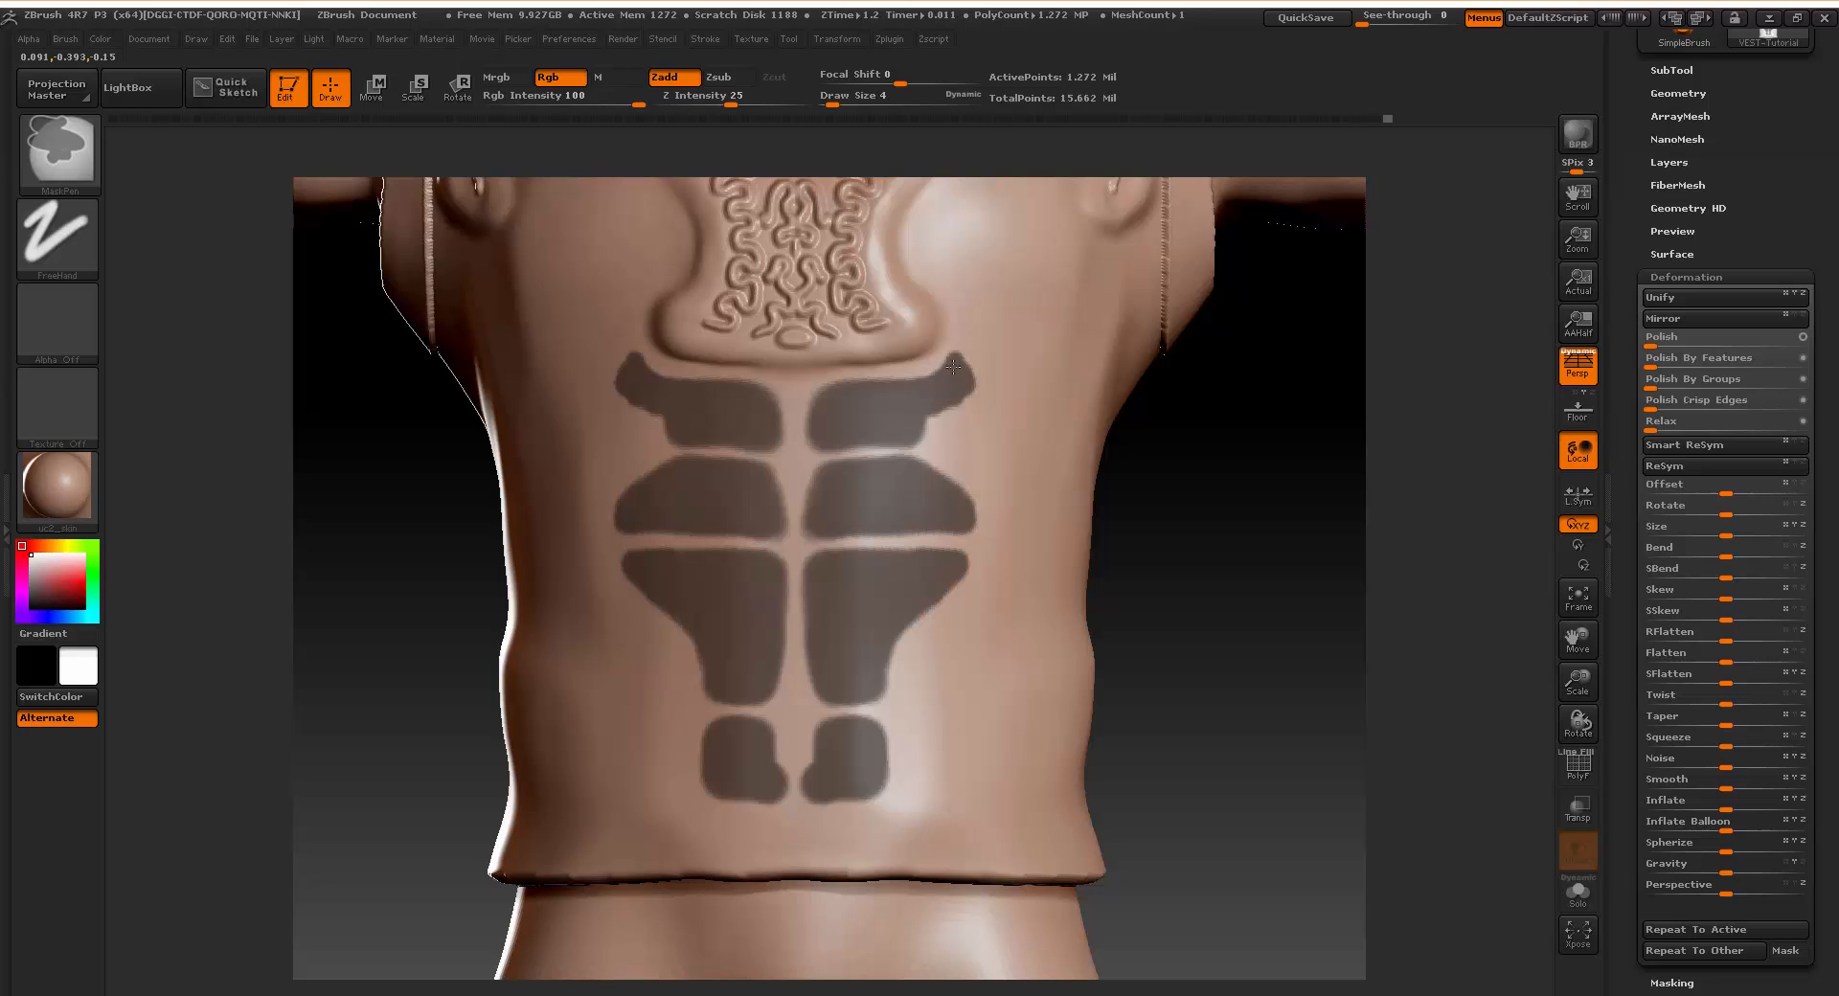
{"action": "key", "text": "alt"}
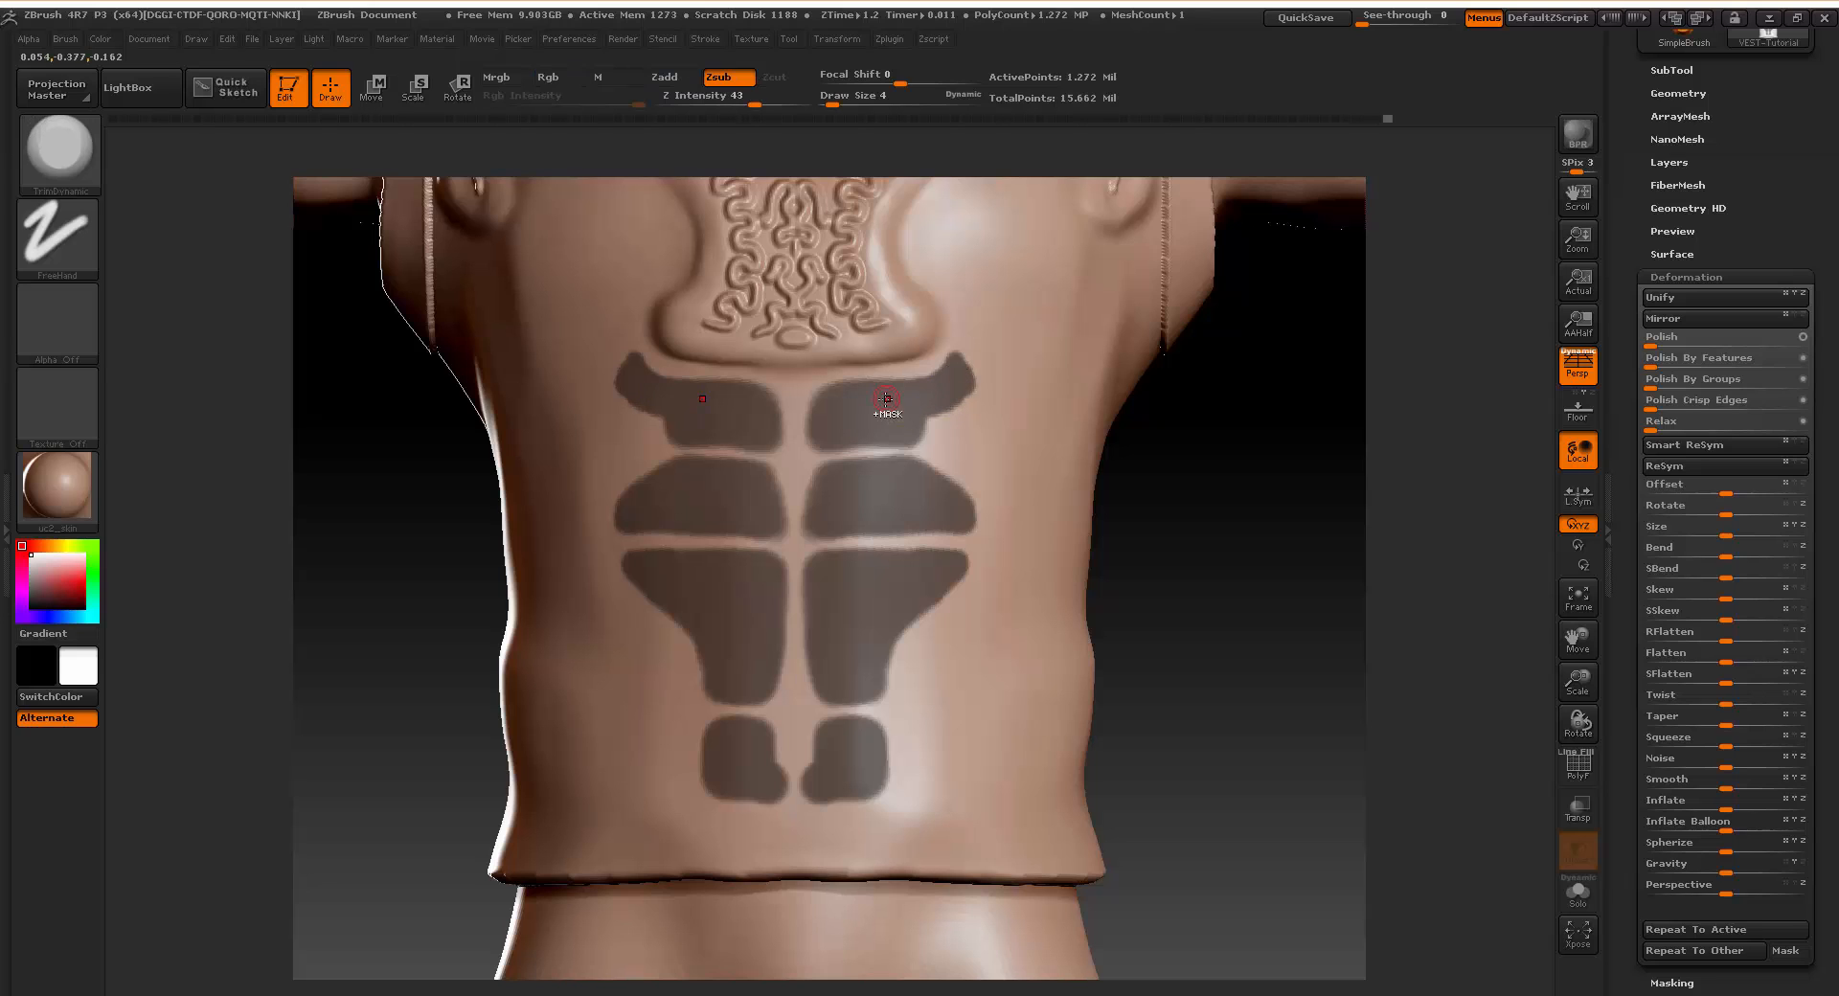
{"action": "key", "text": "ctrl"}
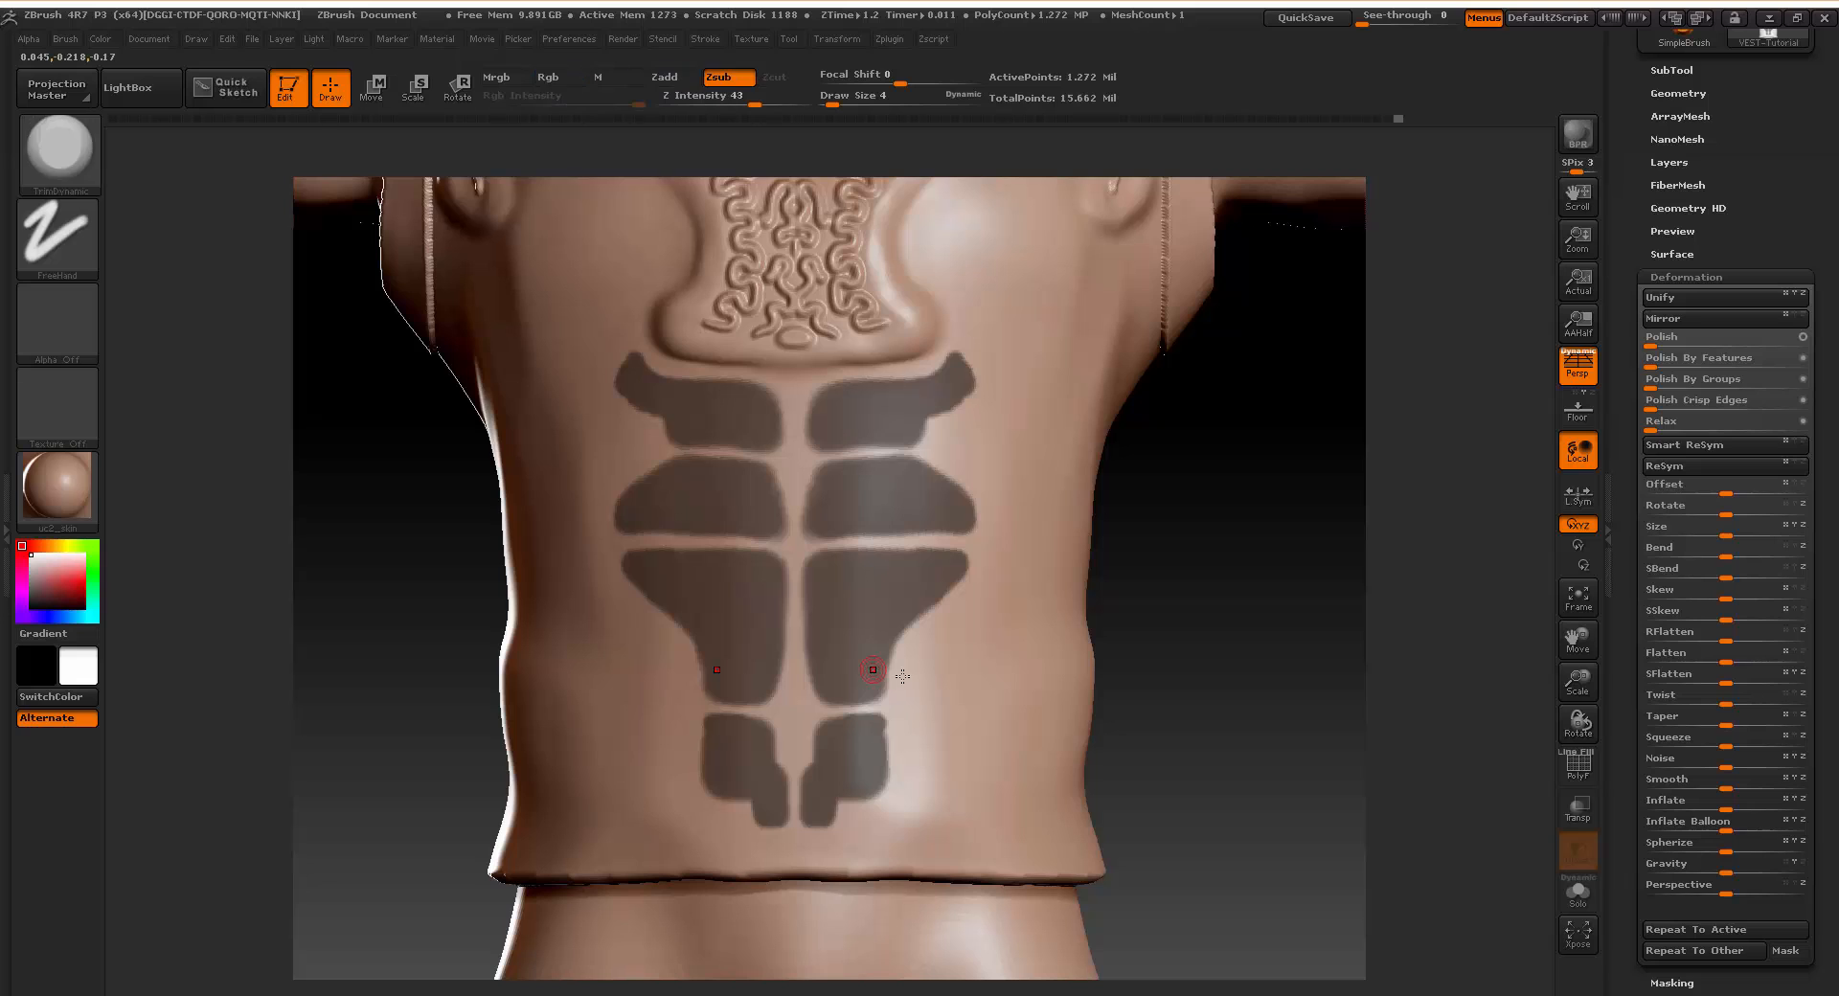
Invert the mask, inflate and polish the abdominal plates, and clear the mask.
{"action": "left_click", "coordinate": [1202, 607], "text": "ctrl"}
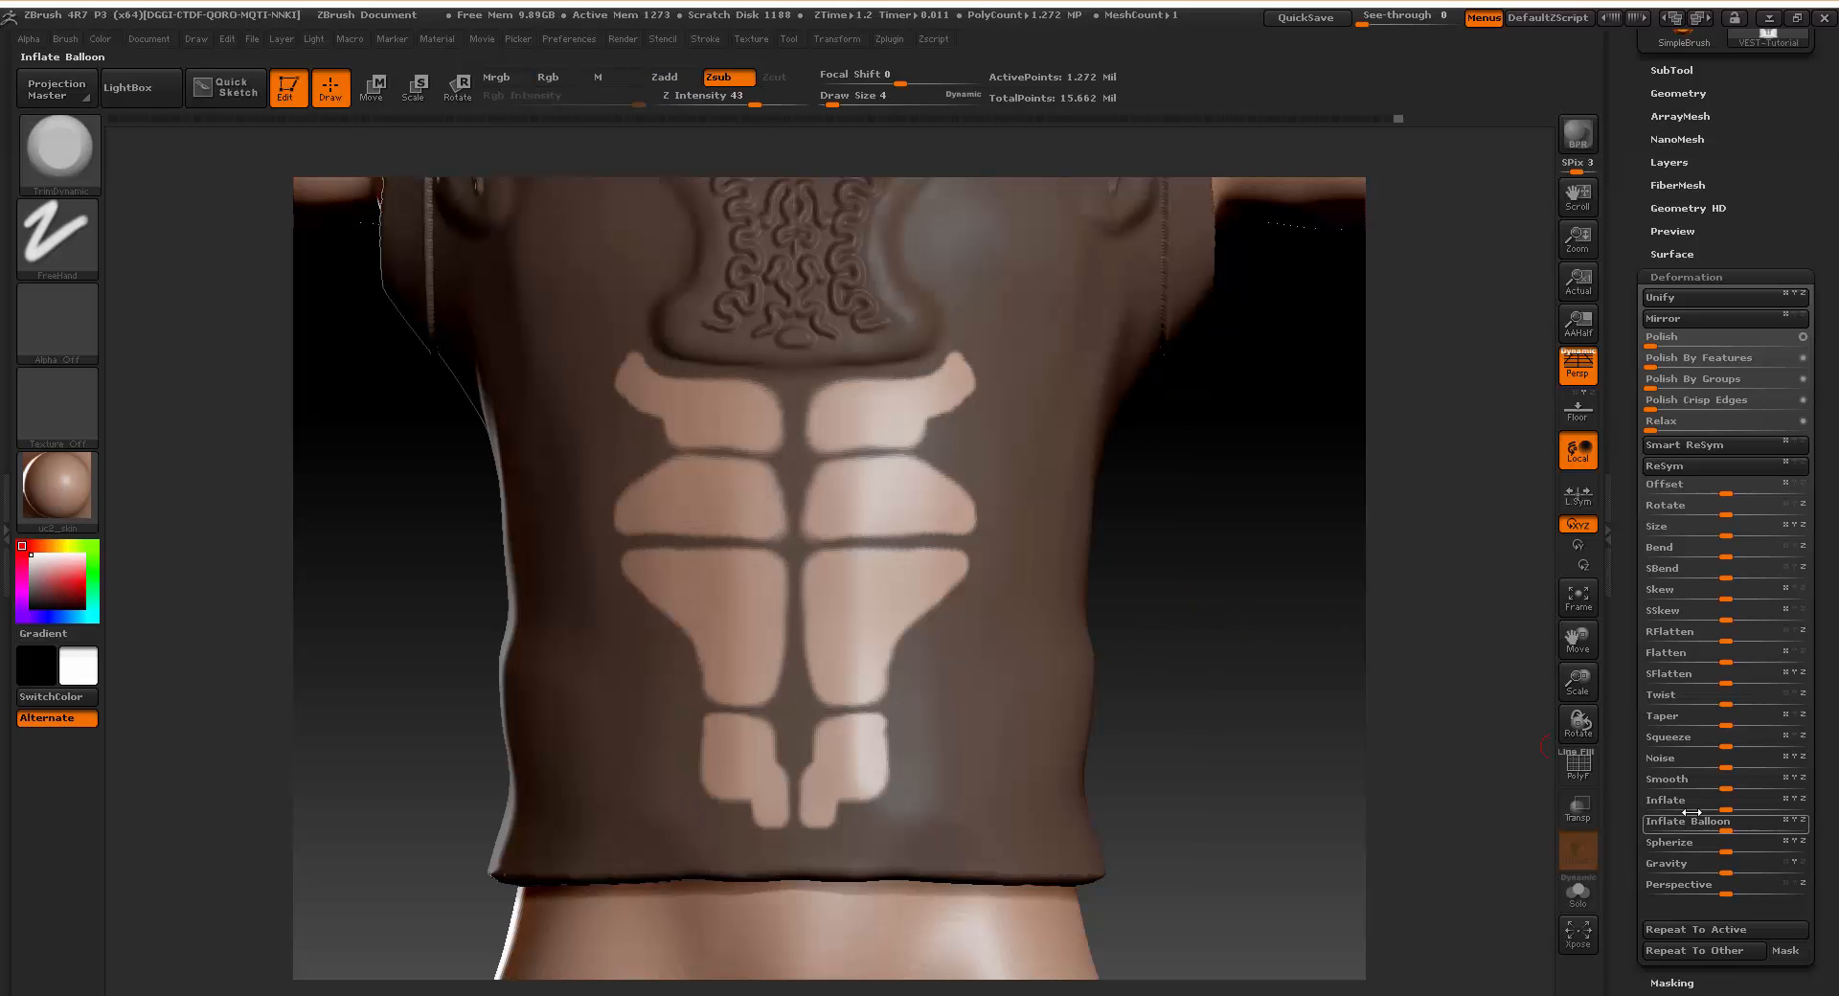
{"action": "left_click_drag", "start_coordinate": [1687, 796], "coordinate": [1687, 797]}
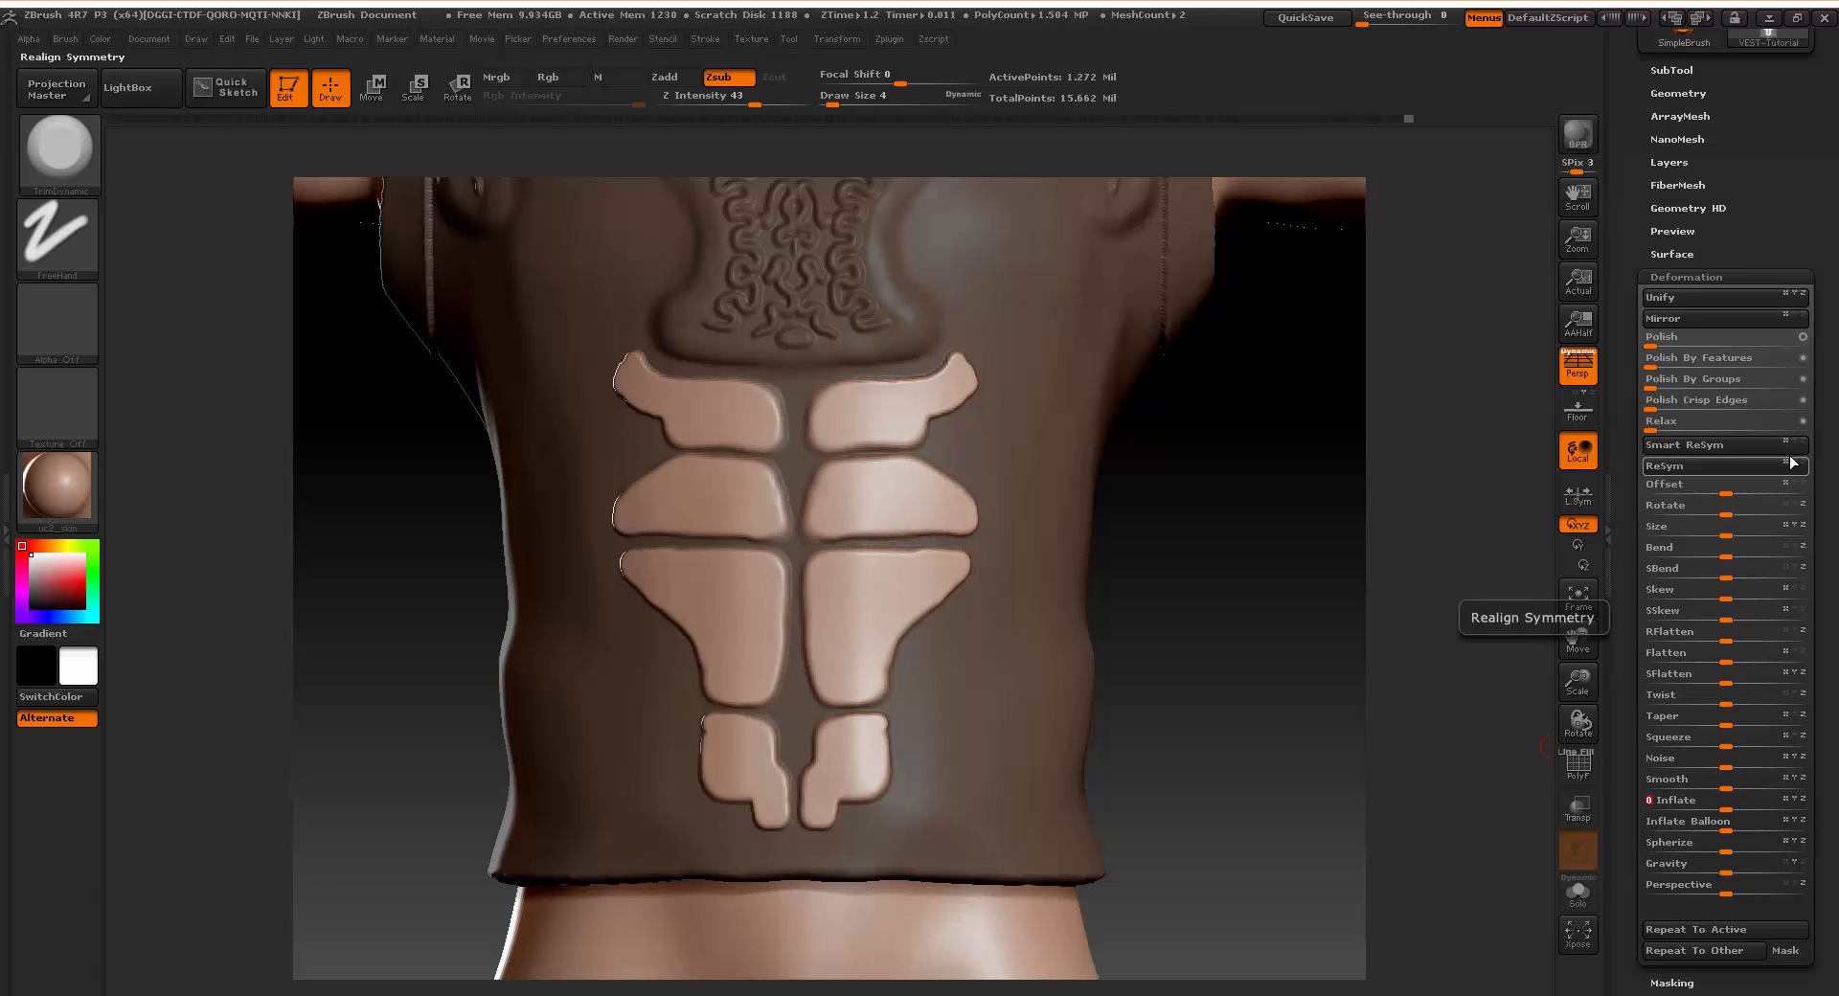
{"action": "left_click_drag", "start_coordinate": [1657, 410], "coordinate": [1668, 410]}
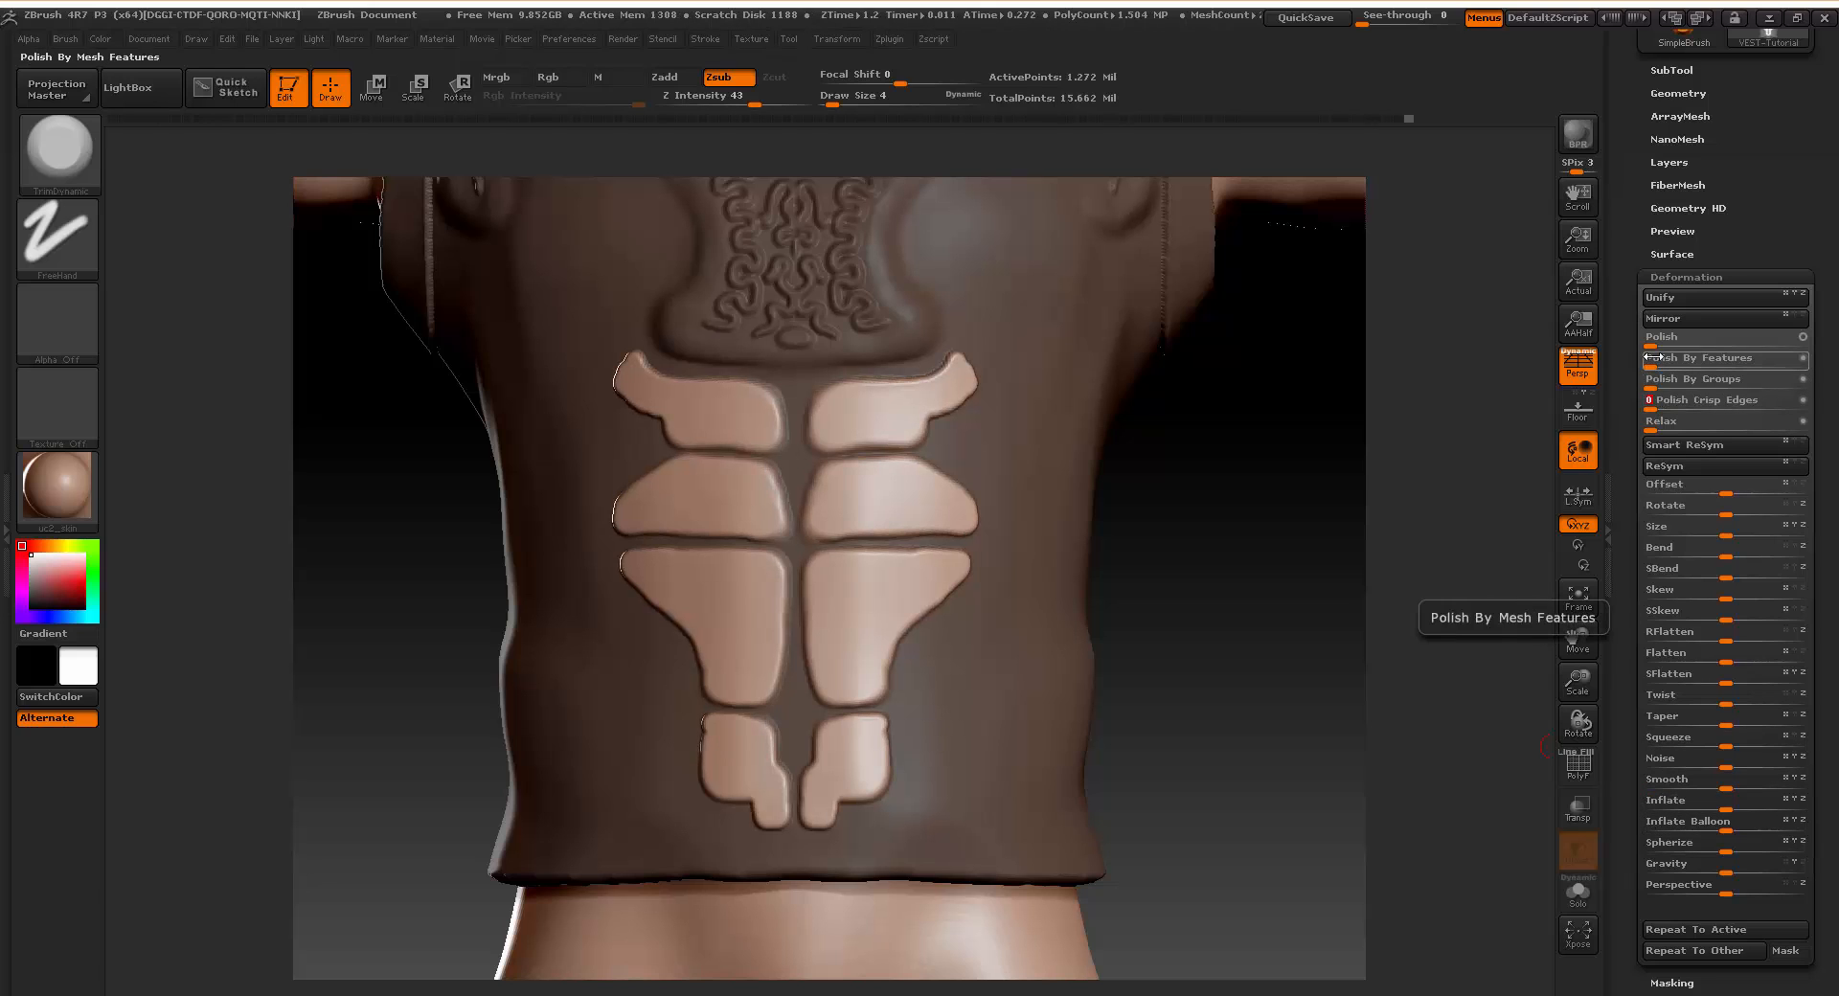
{"action": "left_click_drag", "start_coordinate": [1649, 347], "coordinate": [1661, 350]}
{"action": "left_click_drag", "start_coordinate": [1312, 591], "coordinate": [785, 805]}
{"action": "left_click", "coordinate": [1250, 599], "text": "ctrl"}
Set the draw size to 3 and mask narrow border bands along the inner edges of the two lowest plate pairs.
{"action": "key", "text": "space"}
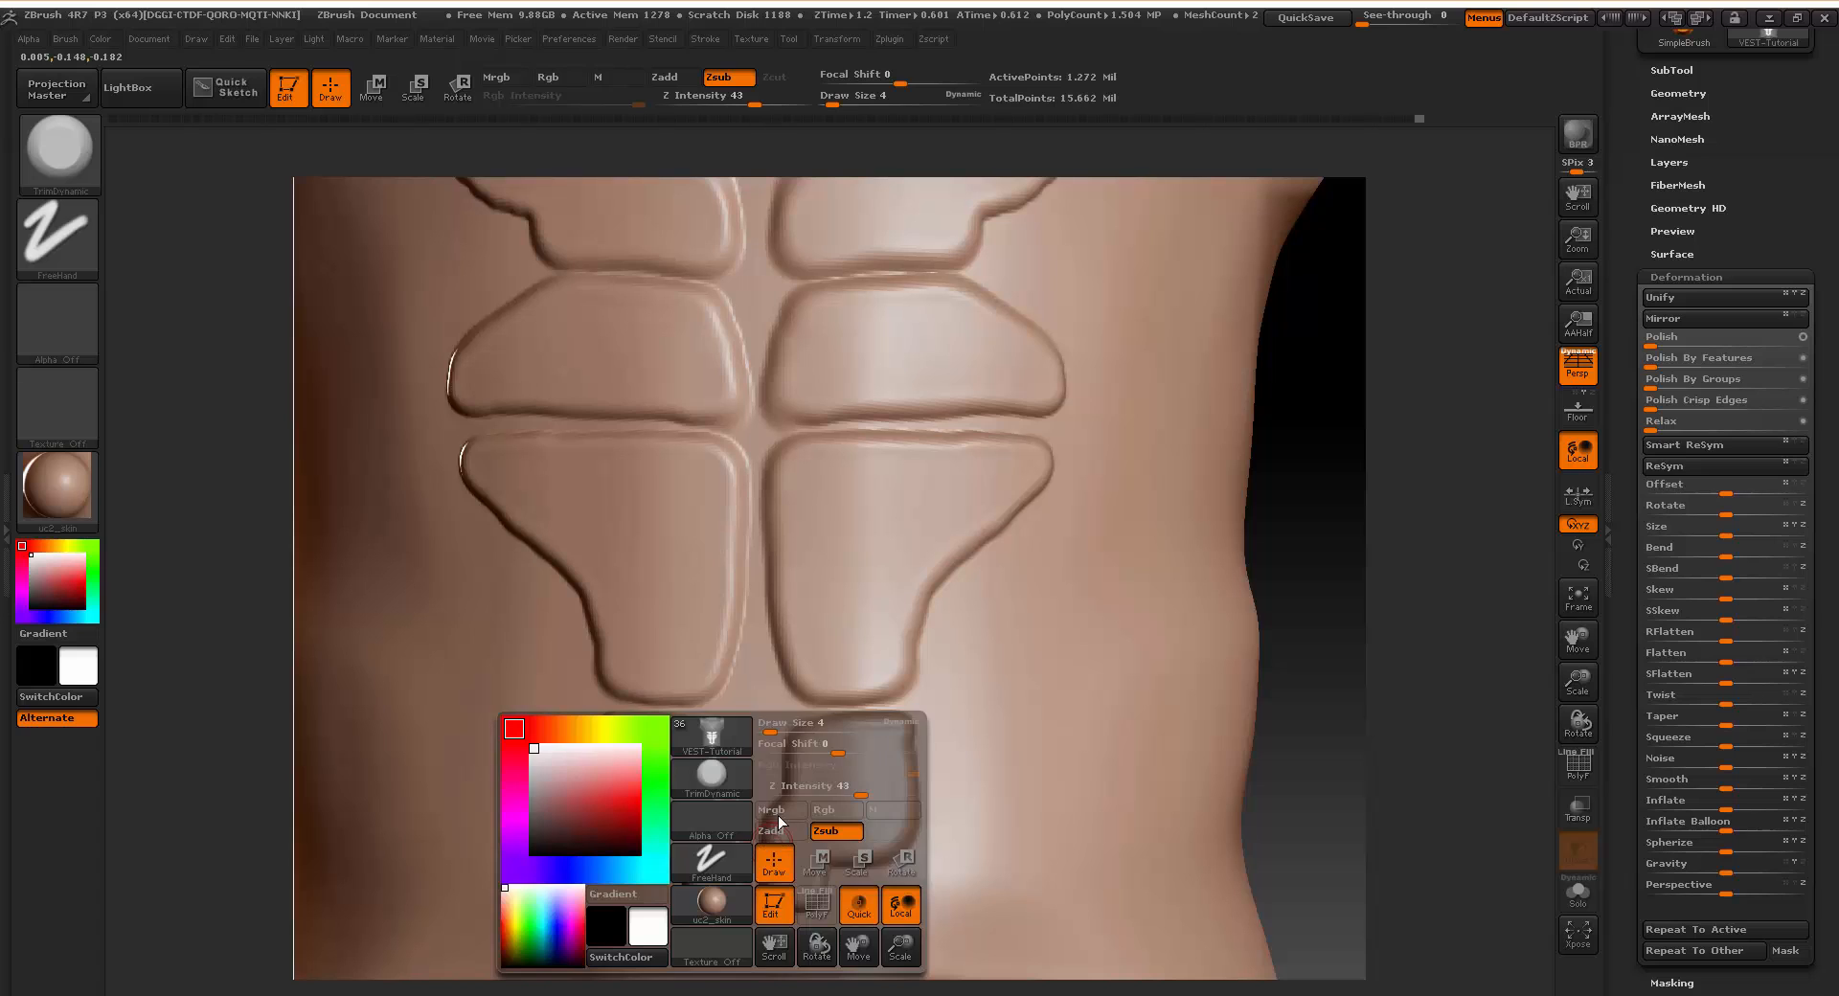
{"action": "left_click_drag", "start_coordinate": [765, 726], "coordinate": [774, 727]}
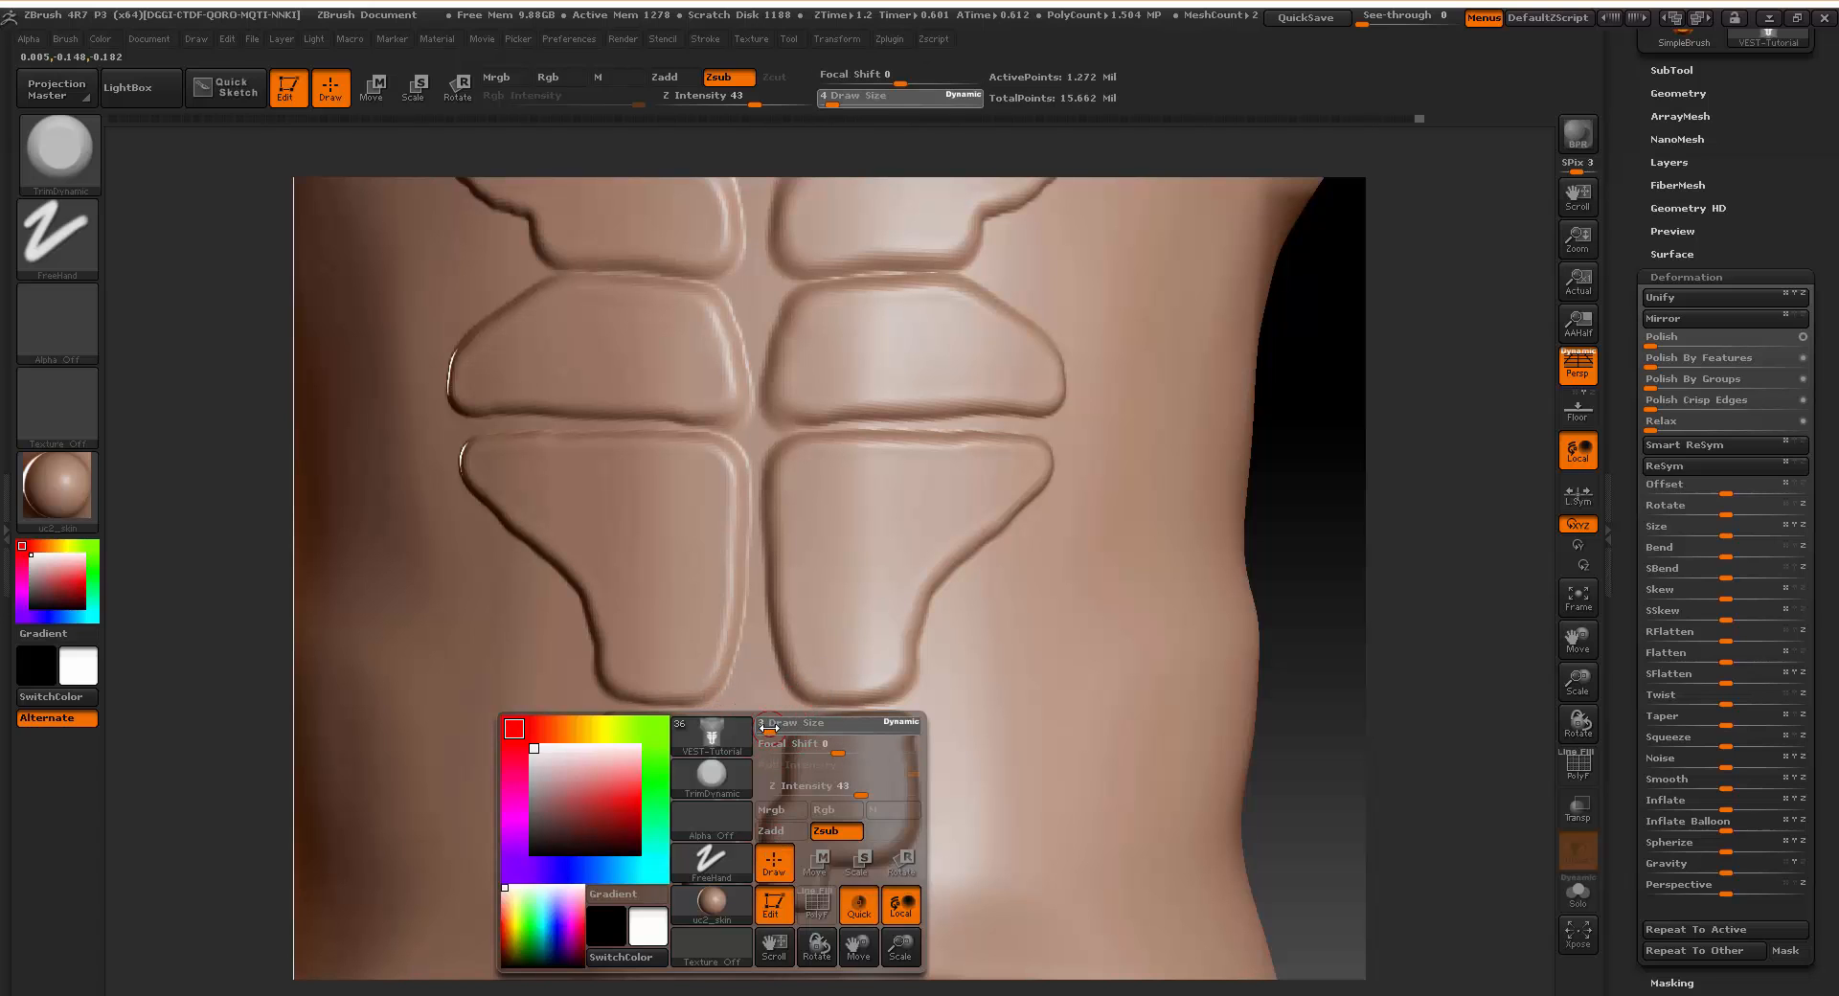
{"action": "key", "text": "ctrl"}
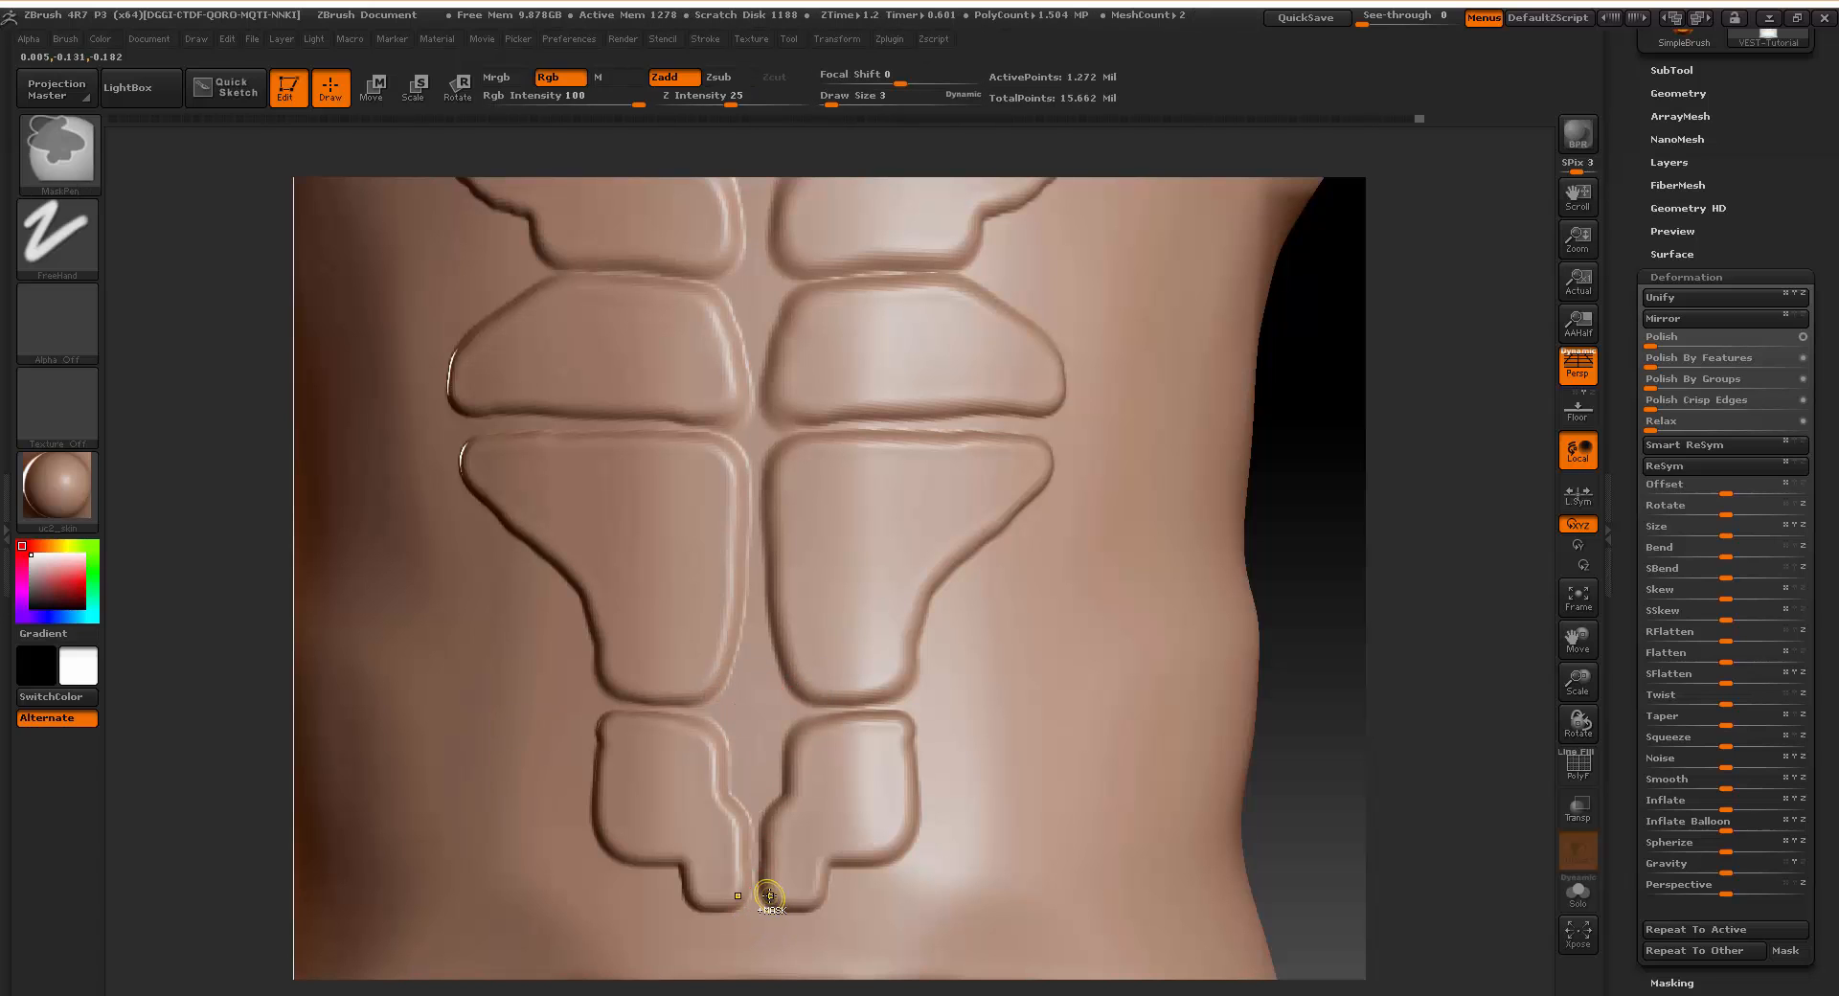
{"action": "mouse_move", "coordinate": [784, 812]}
{"action": "left_mouse_down", "text": "ctrl"}
{"action": "mouse_move", "coordinate": [798, 732]}
{"action": "mouse_move", "coordinate": [878, 725]}
{"action": "mouse_move", "coordinate": [901, 853]}
{"action": "mouse_move", "coordinate": [849, 862]}
{"action": "mouse_move", "coordinate": [781, 915]}
{"action": "left_mouse_up", "text": "ctrl"}
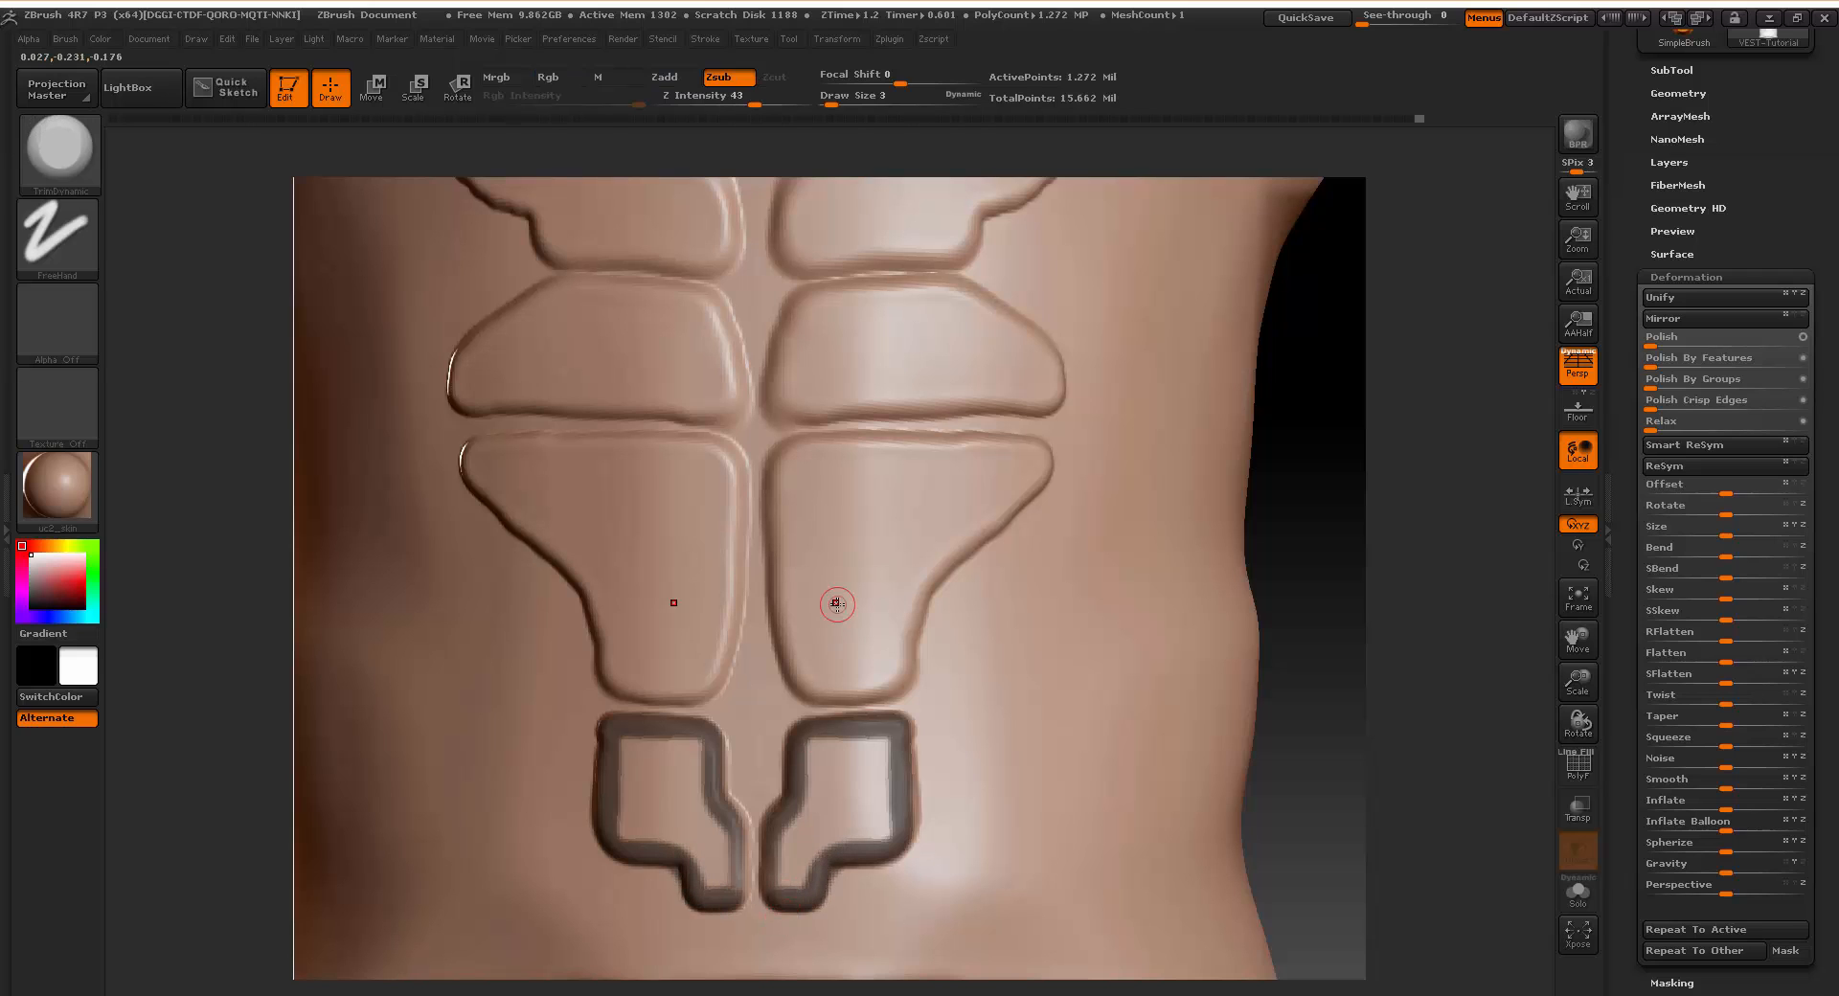
{"action": "key", "text": "ctrl"}
{"action": "mouse_move", "coordinate": [796, 670]}
{"action": "left_mouse_down", "text": "ctrl"}
{"action": "mouse_move", "coordinate": [781, 470]}
{"action": "mouse_move", "coordinate": [800, 443]}
{"action": "mouse_move", "coordinate": [1003, 445]}
{"action": "mouse_move", "coordinate": [902, 671]}
{"action": "mouse_move", "coordinate": [818, 686]}
{"action": "left_mouse_up", "text": "ctrl"}
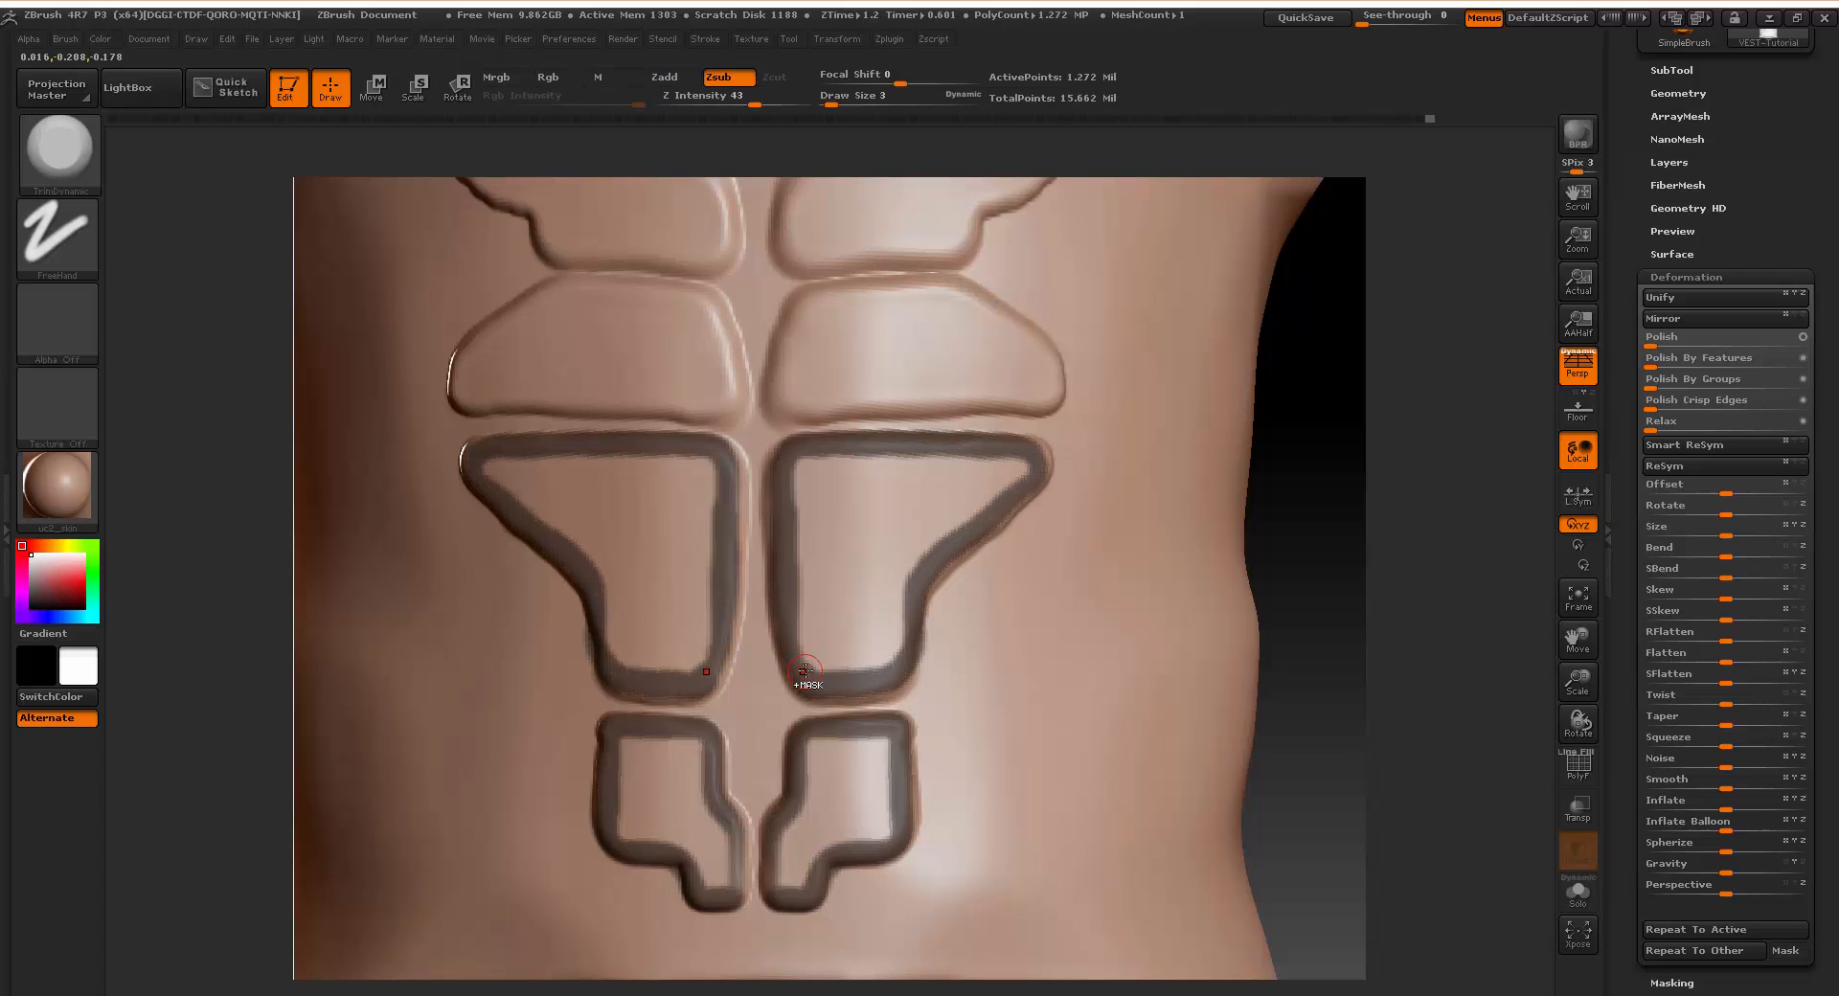
Mask matching border bands on the upper two plate pairs and invert the mask so only the plate borders stay editable.
{"action": "left_click_drag", "start_coordinate": [1475, 501], "coordinate": [1459, 781]}
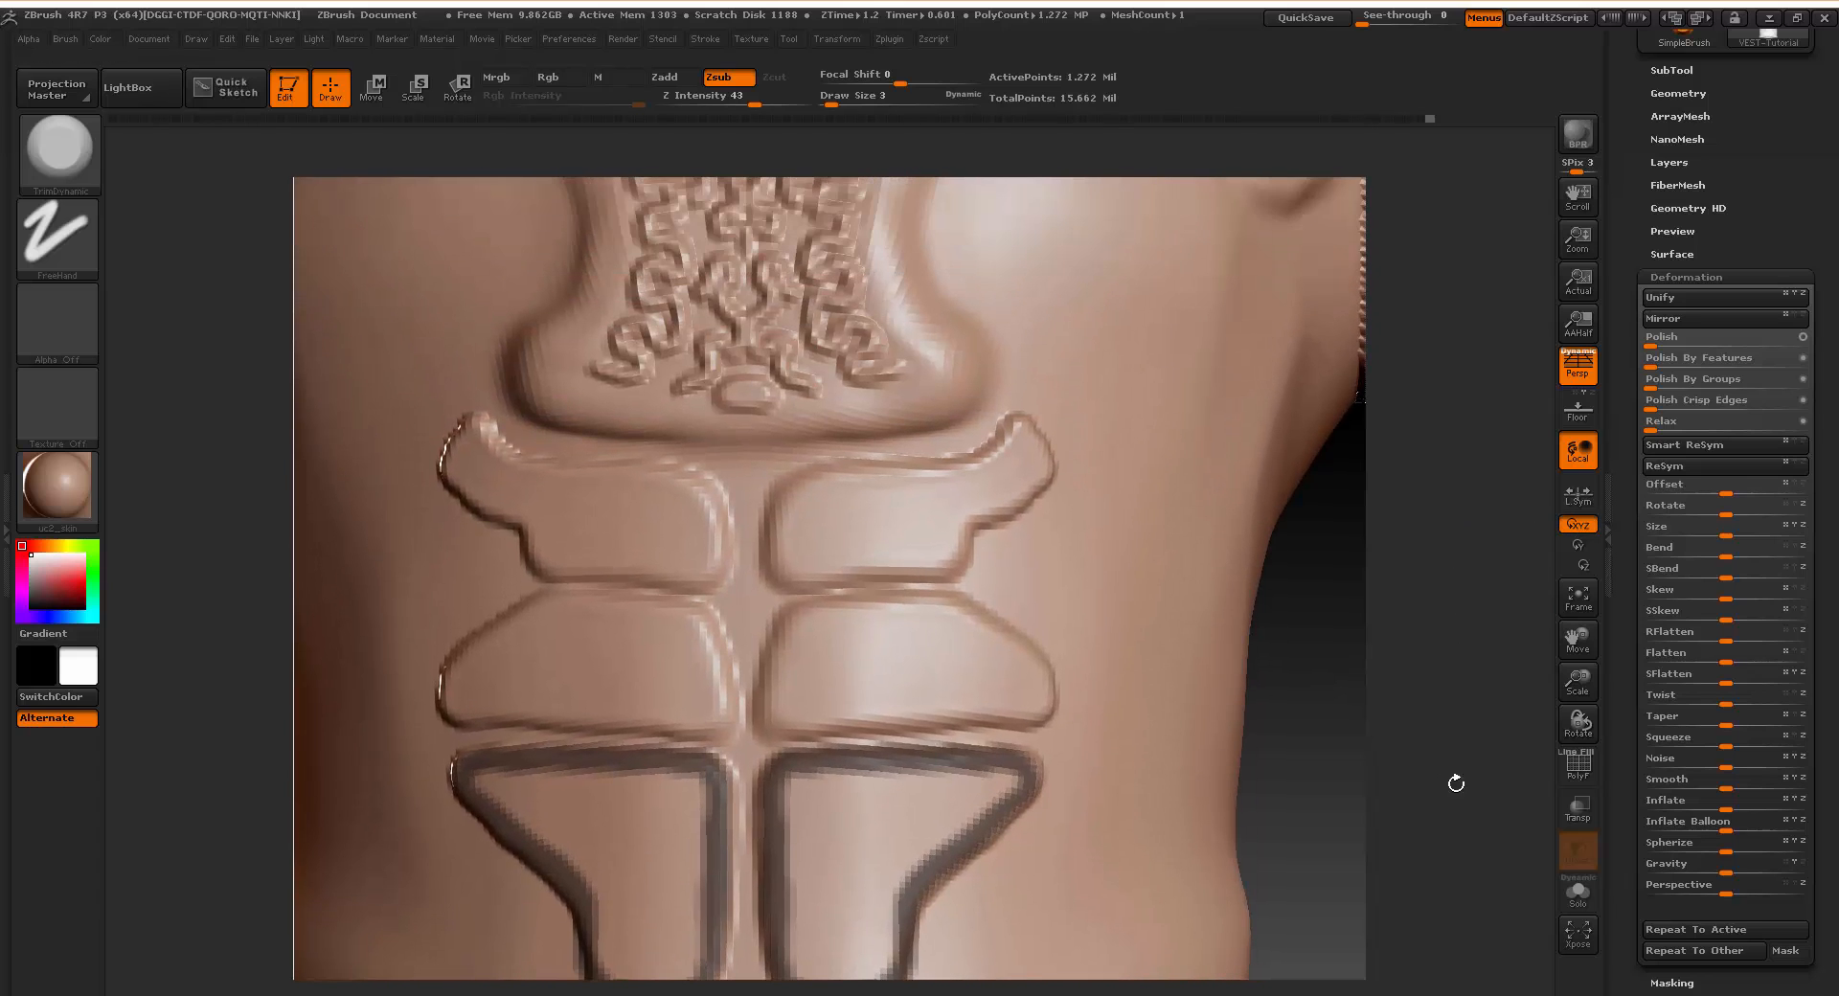
{"action": "mouse_move", "coordinate": [775, 714]}
{"action": "left_mouse_down", "text": "ctrl"}
{"action": "mouse_move", "coordinate": [771, 640]}
{"action": "mouse_move", "coordinate": [854, 607]}
{"action": "mouse_move", "coordinate": [946, 608]}
{"action": "mouse_move", "coordinate": [999, 634]}
{"action": "mouse_move", "coordinate": [1045, 709]}
{"action": "left_mouse_up", "text": "ctrl"}
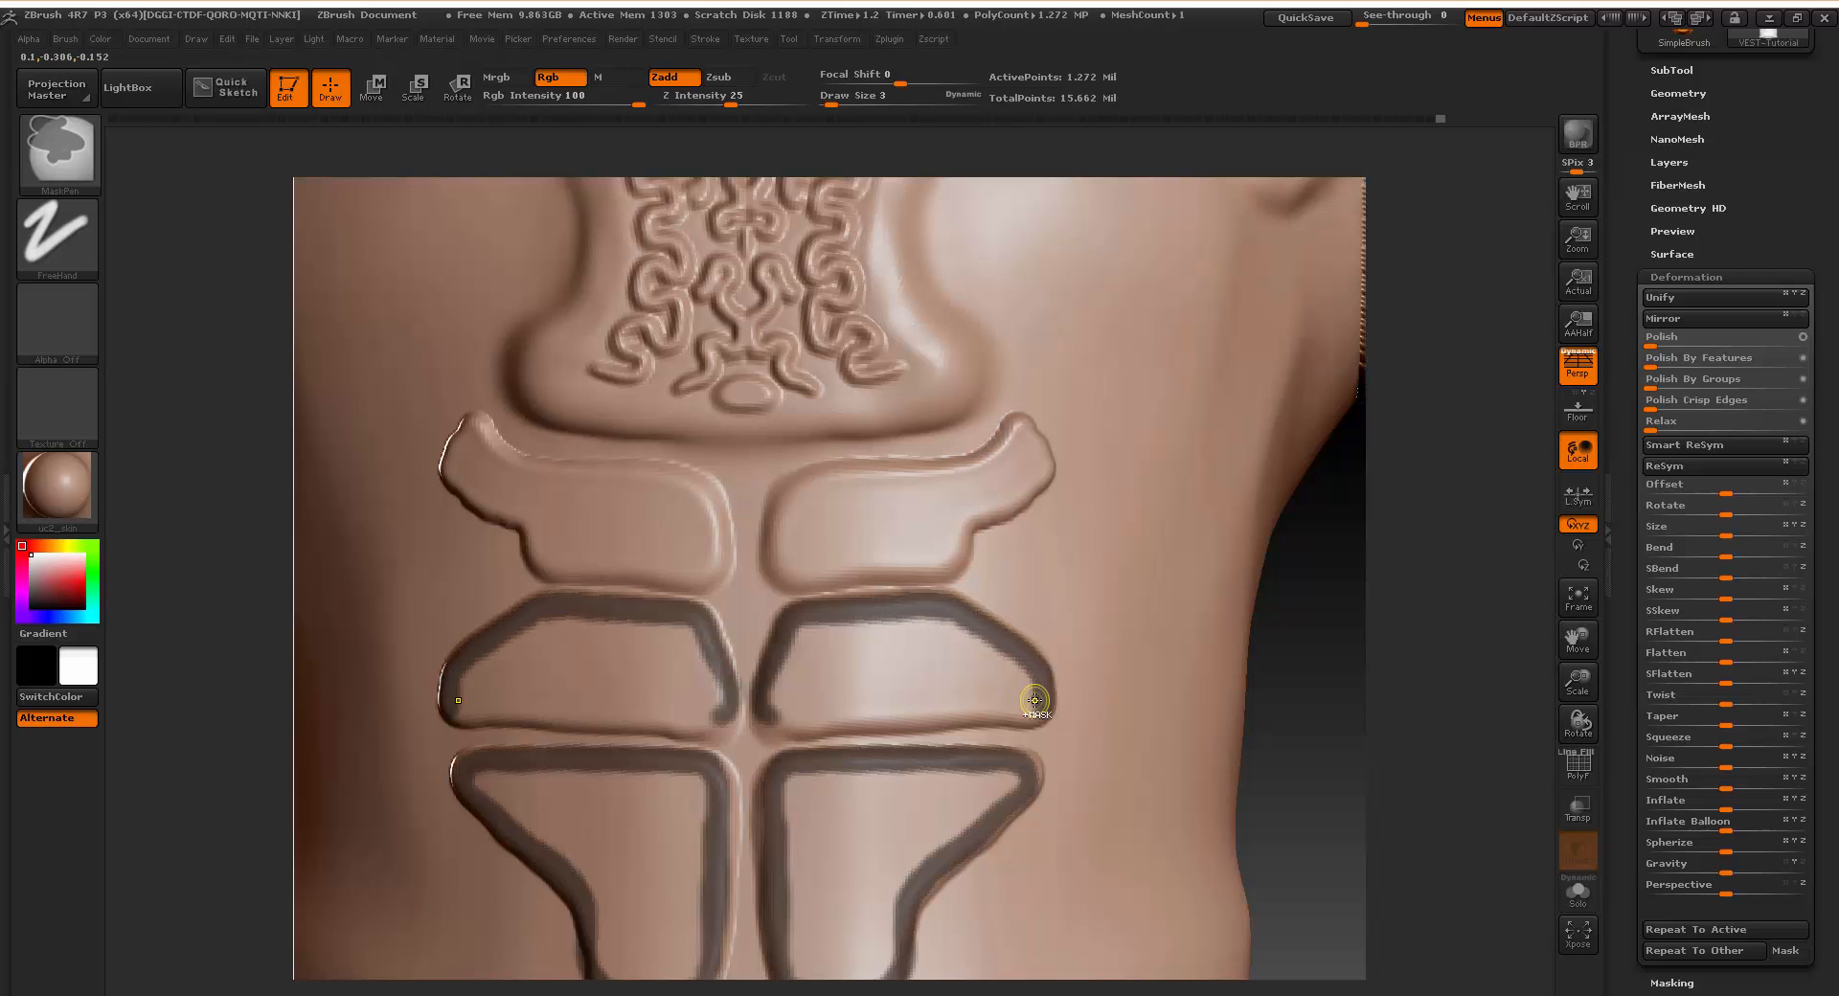
{"action": "left_click_drag", "start_coordinate": [759, 720], "coordinate": [1040, 718], "text": "ctrl"}
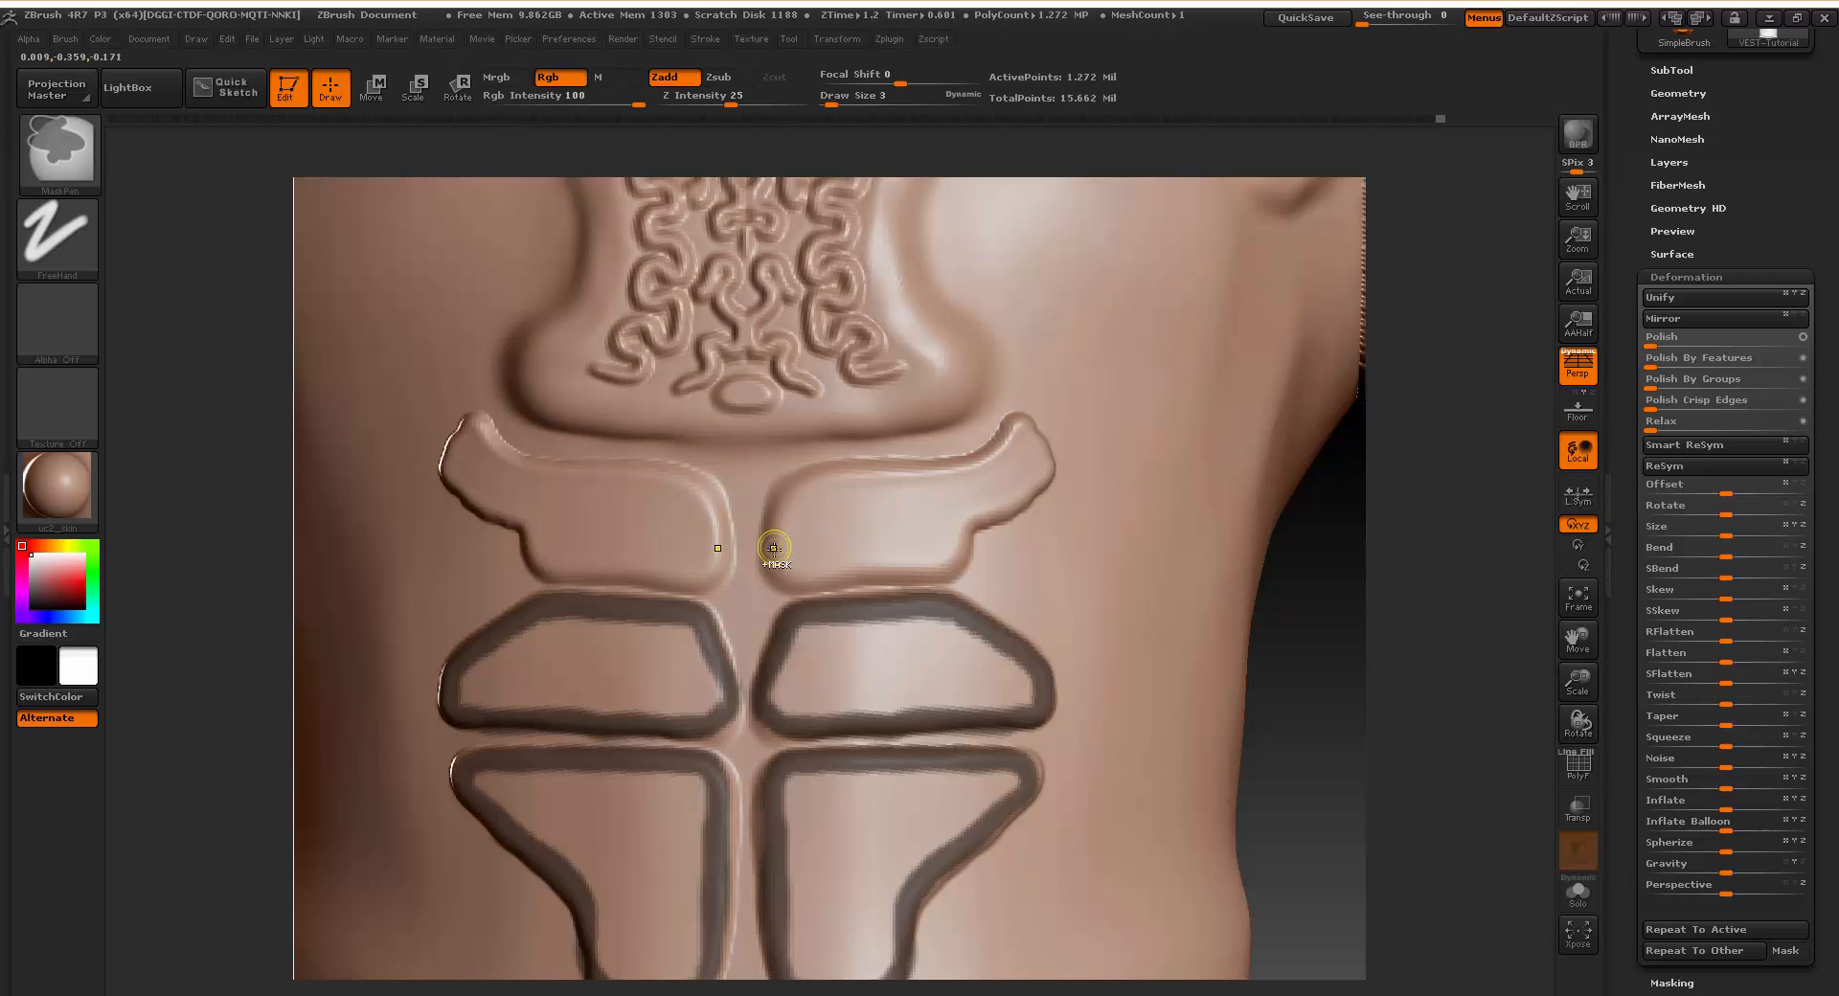
{"action": "mouse_move", "coordinate": [786, 573]}
{"action": "left_mouse_down", "text": "ctrl"}
{"action": "mouse_move", "coordinate": [772, 503]}
{"action": "mouse_move", "coordinate": [812, 479]}
{"action": "mouse_move", "coordinate": [937, 476]}
{"action": "mouse_move", "coordinate": [1012, 433]}
{"action": "left_mouse_up", "text": "ctrl"}
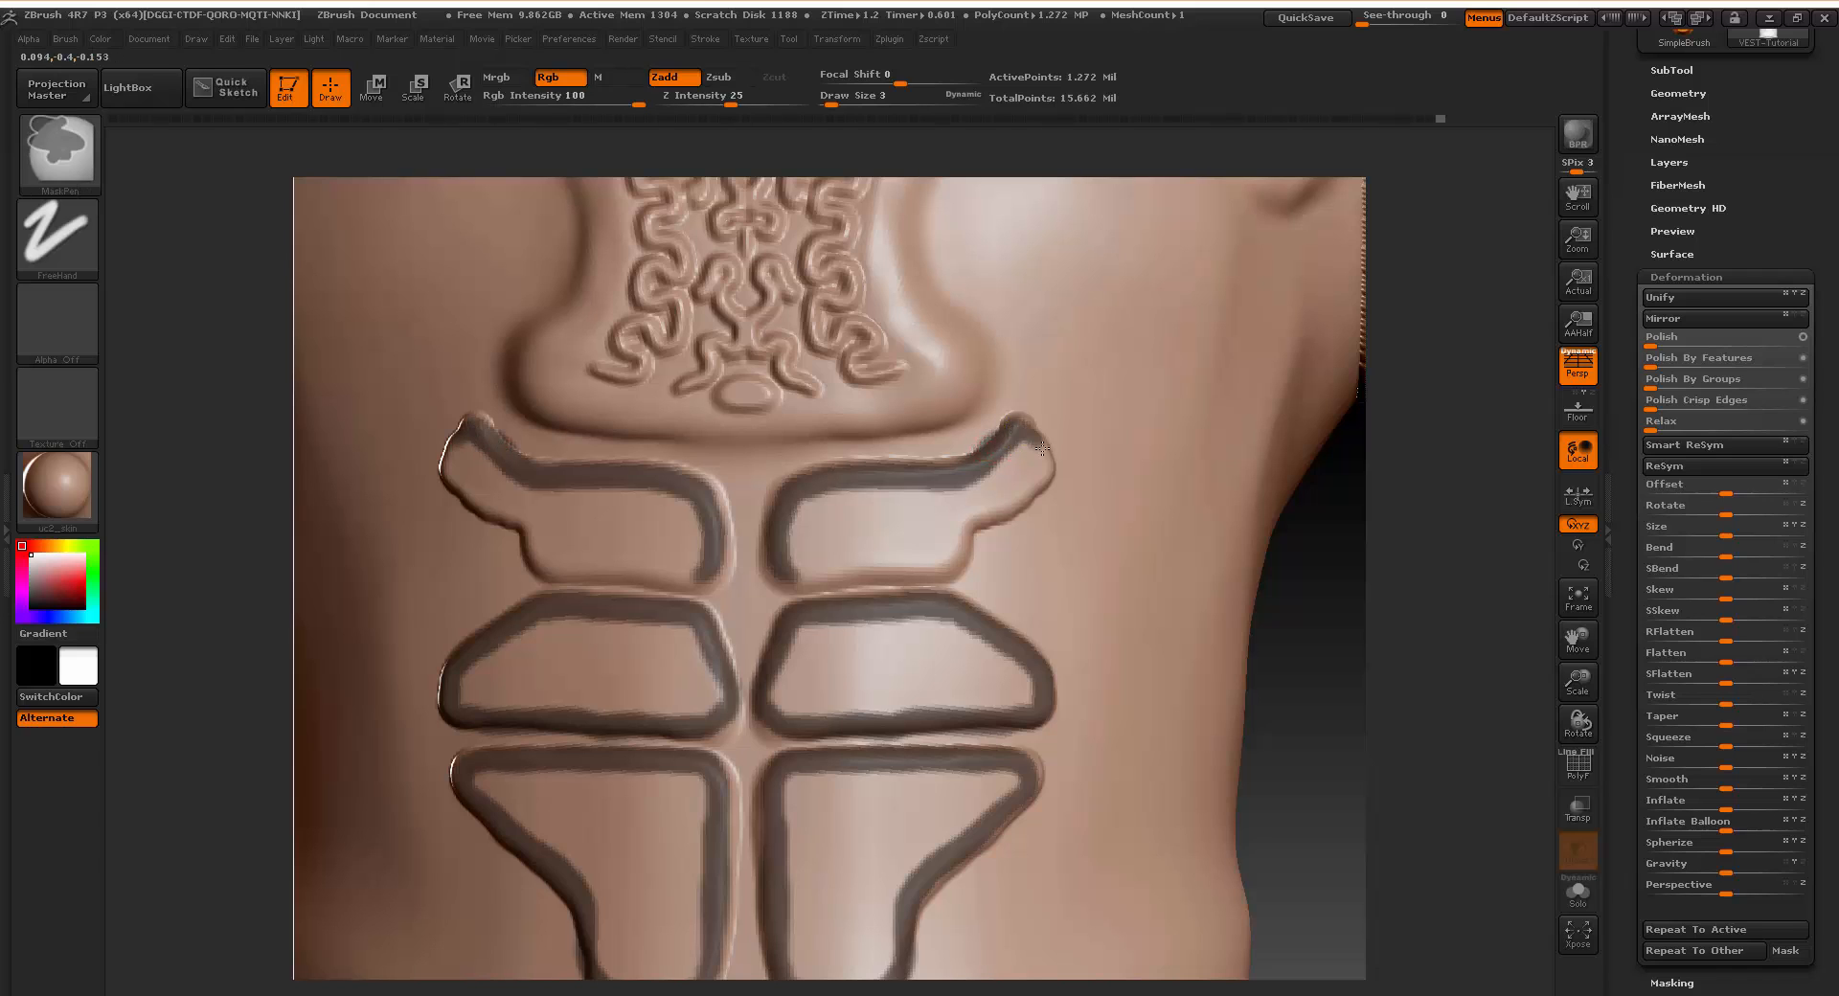
{"action": "mouse_move", "coordinate": [1040, 483]}
{"action": "left_mouse_down", "text": "ctrl"}
{"action": "mouse_move", "coordinate": [974, 519]}
{"action": "mouse_move", "coordinate": [957, 560]}
{"action": "mouse_move", "coordinate": [822, 577]}
{"action": "left_mouse_up", "text": "ctrl"}
{"action": "key", "text": "alt"}
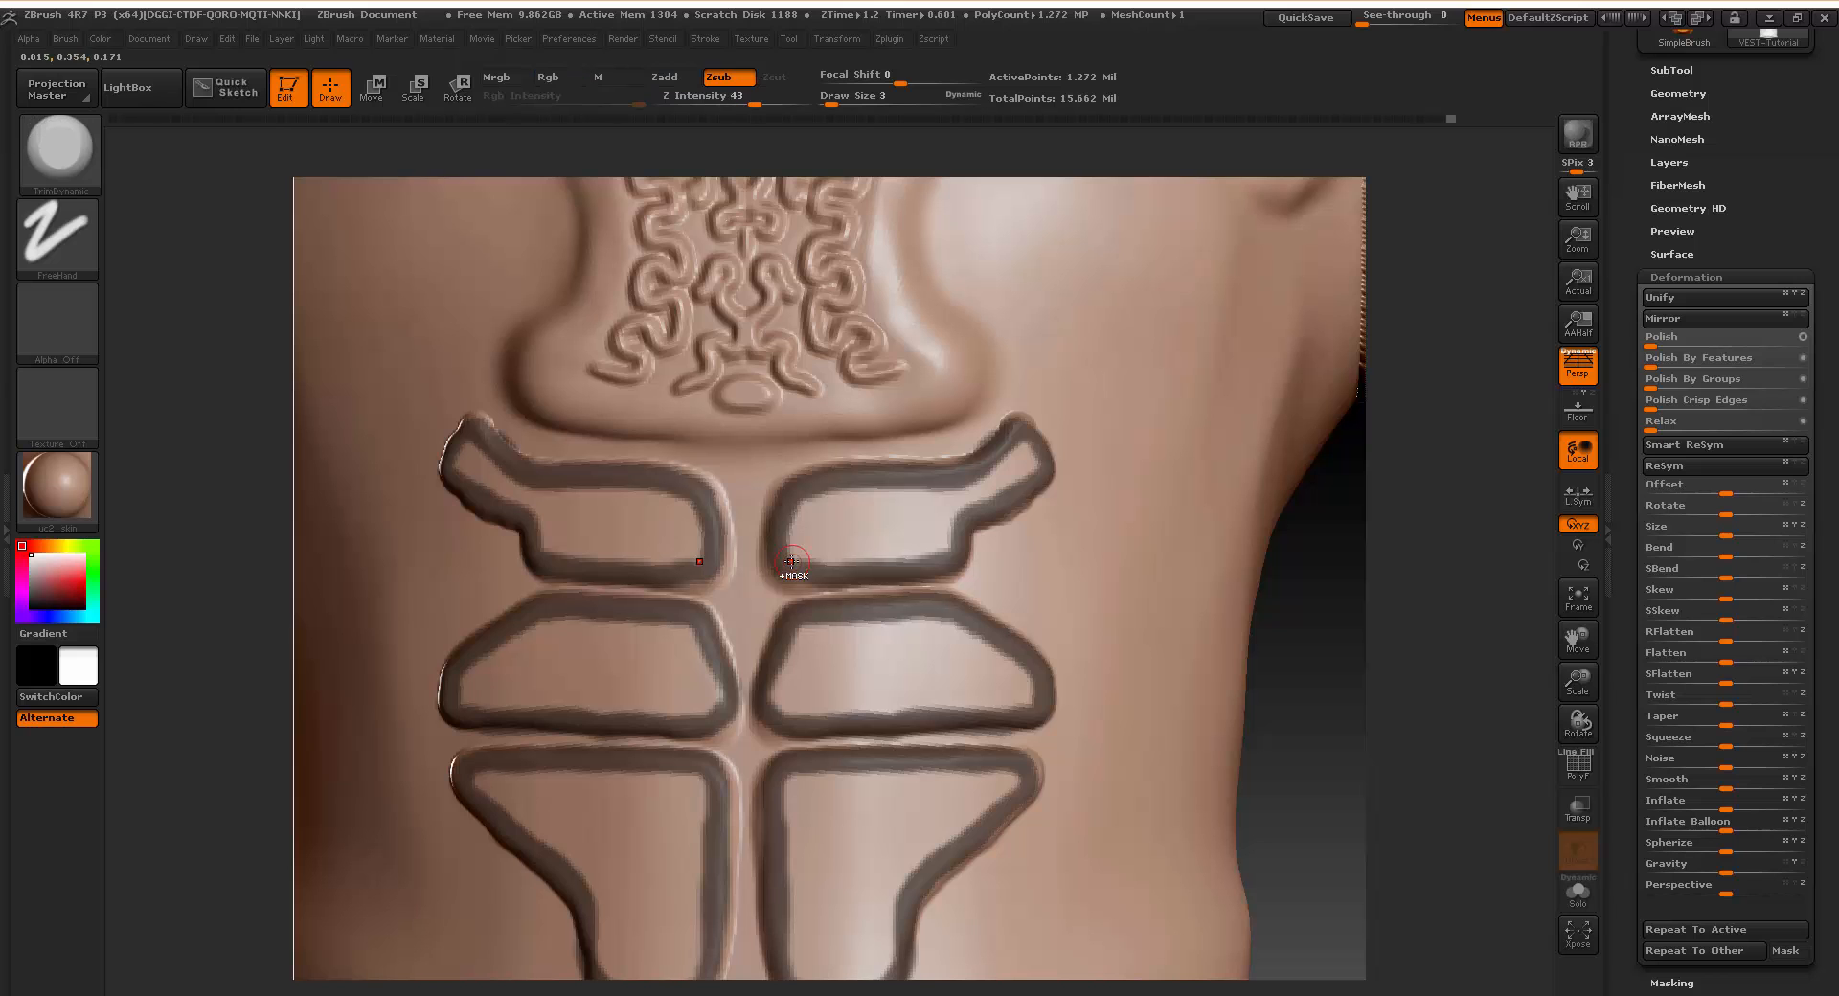
{"action": "left_click_drag", "start_coordinate": [1453, 622], "coordinate": [1313, 673]}
{"action": "left_click", "coordinate": [1264, 679], "text": "ctrl"}
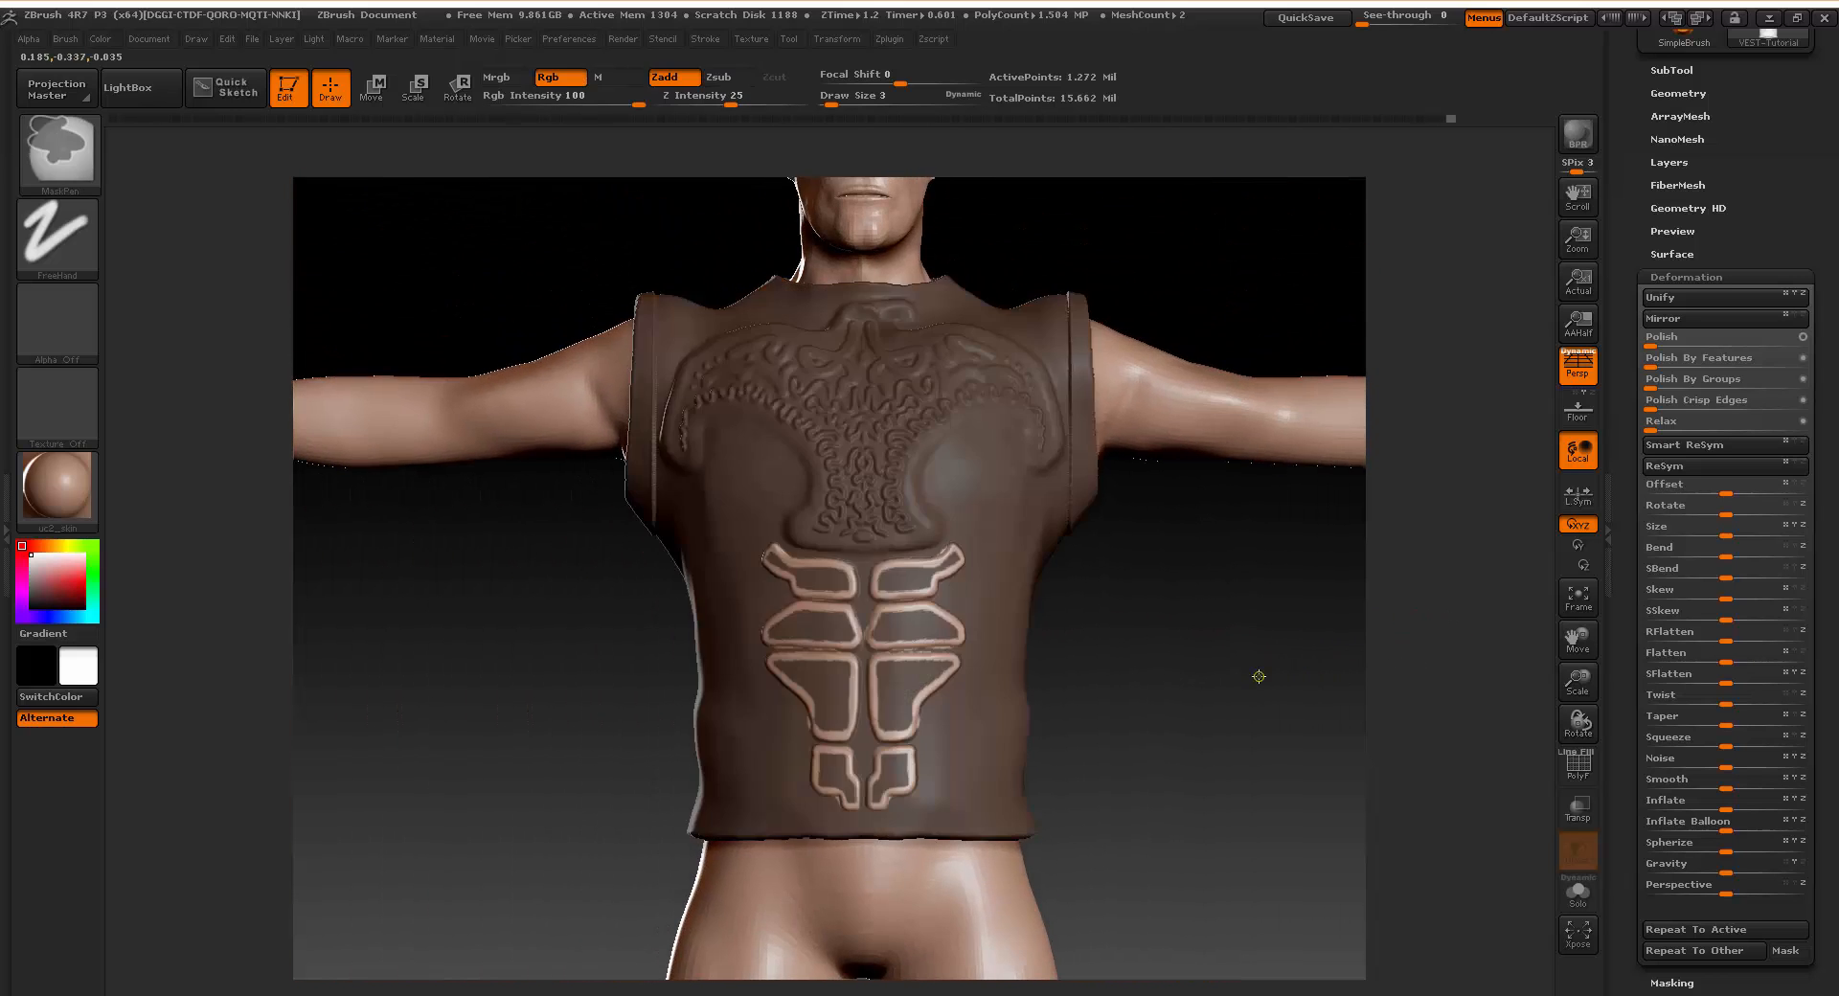
Inflate the unmasked borders of the abdominal plates slightly and smooth them with Polish.
{"action": "left_click_drag", "start_coordinate": [1688, 799], "coordinate": [1678, 802]}
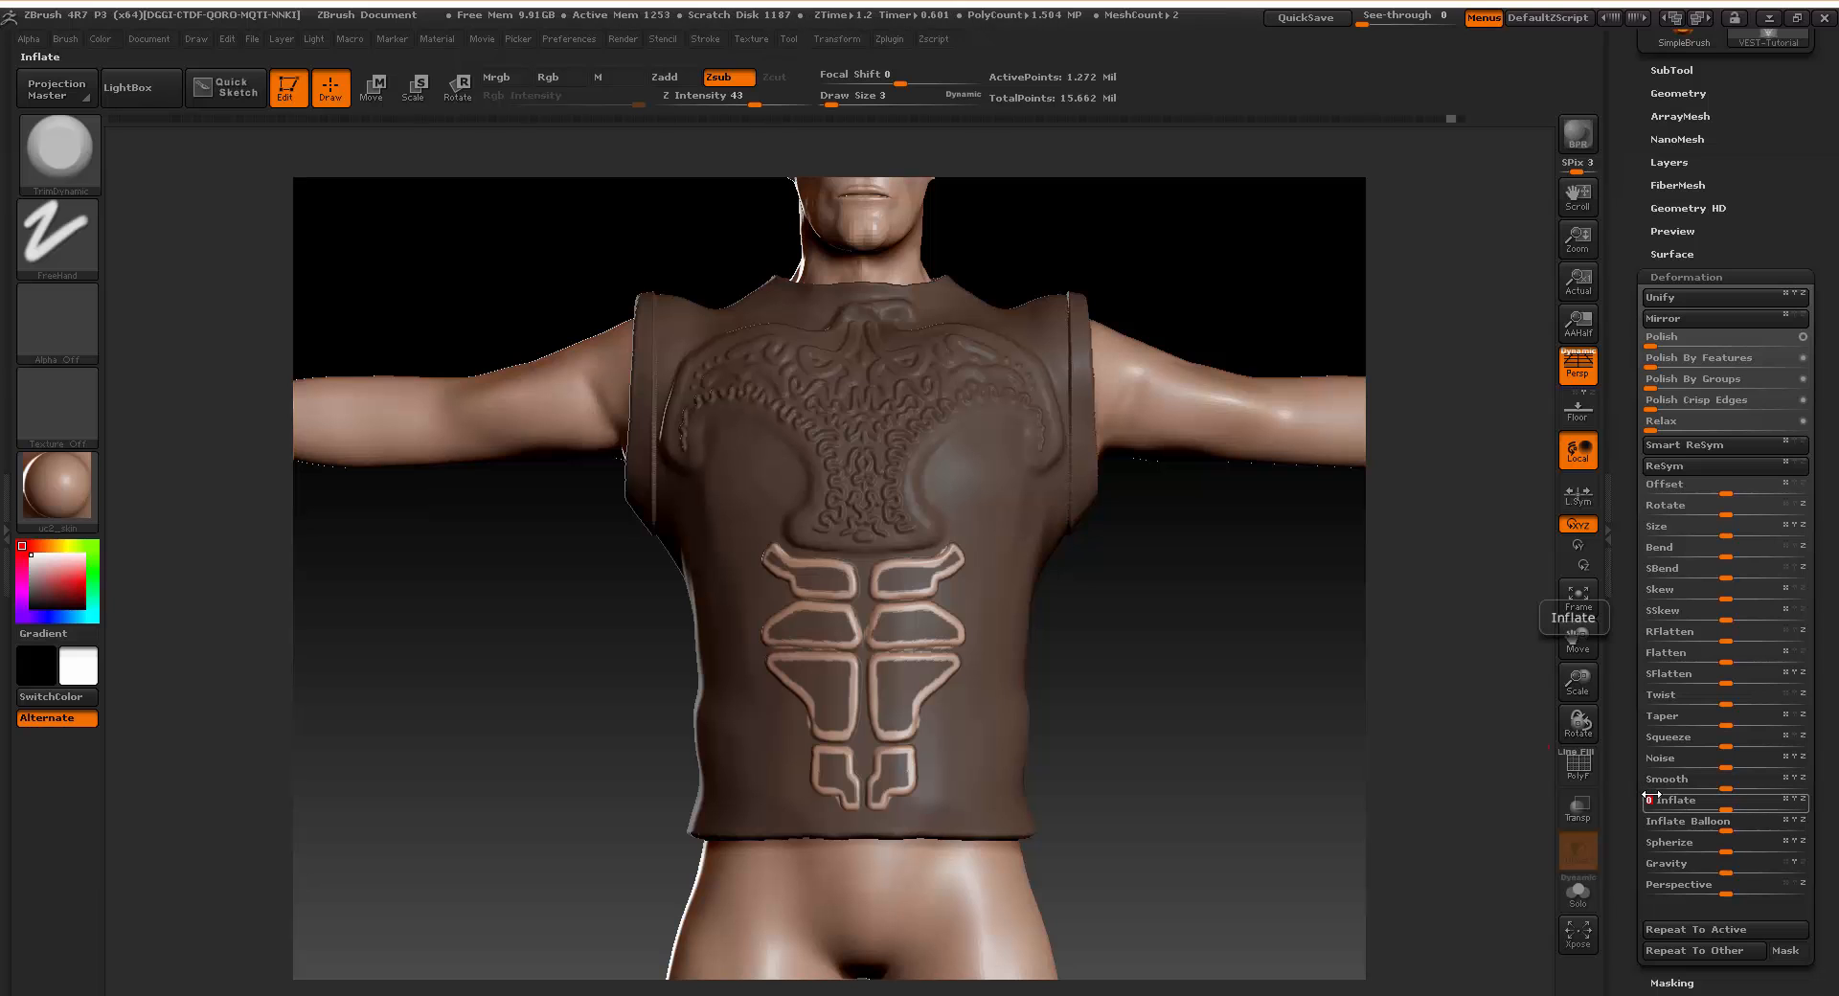
{"action": "left_click_drag", "start_coordinate": [1187, 727], "coordinate": [1254, 740], "text": "ctrl"}
{"action": "left_click", "coordinate": [1240, 738], "text": "ctrl"}
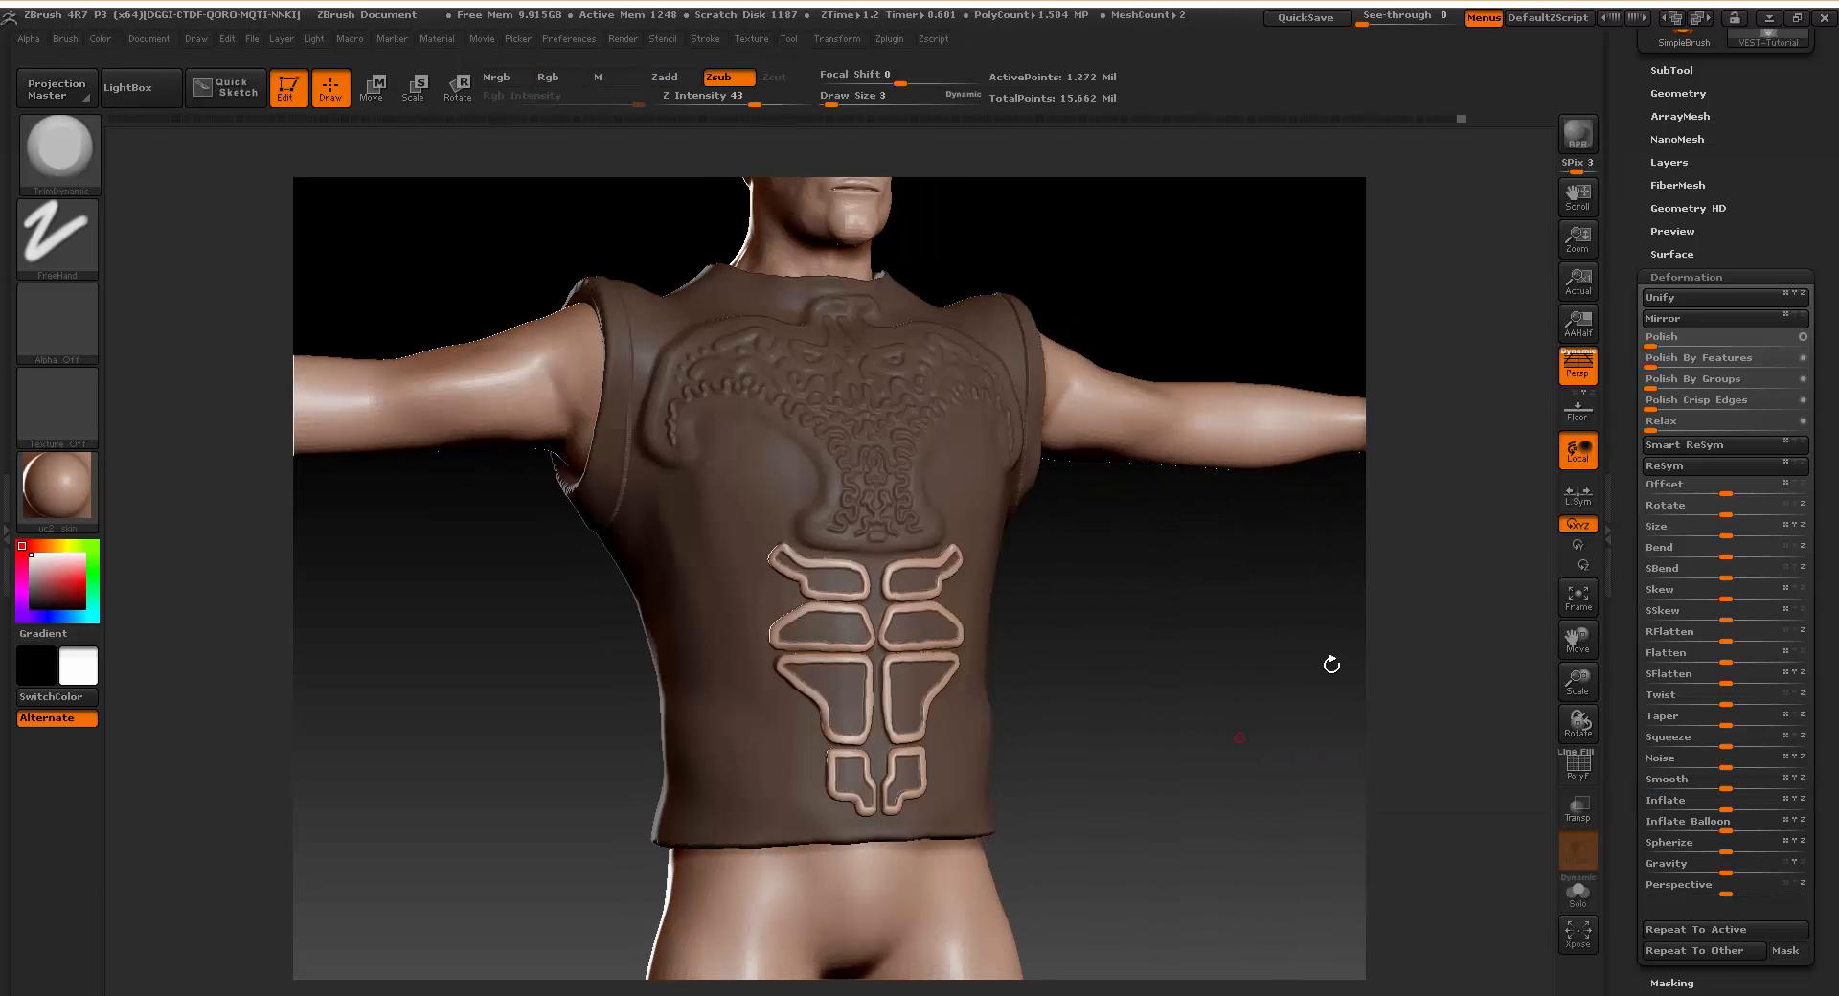
{"action": "left_click", "coordinate": [1651, 402]}
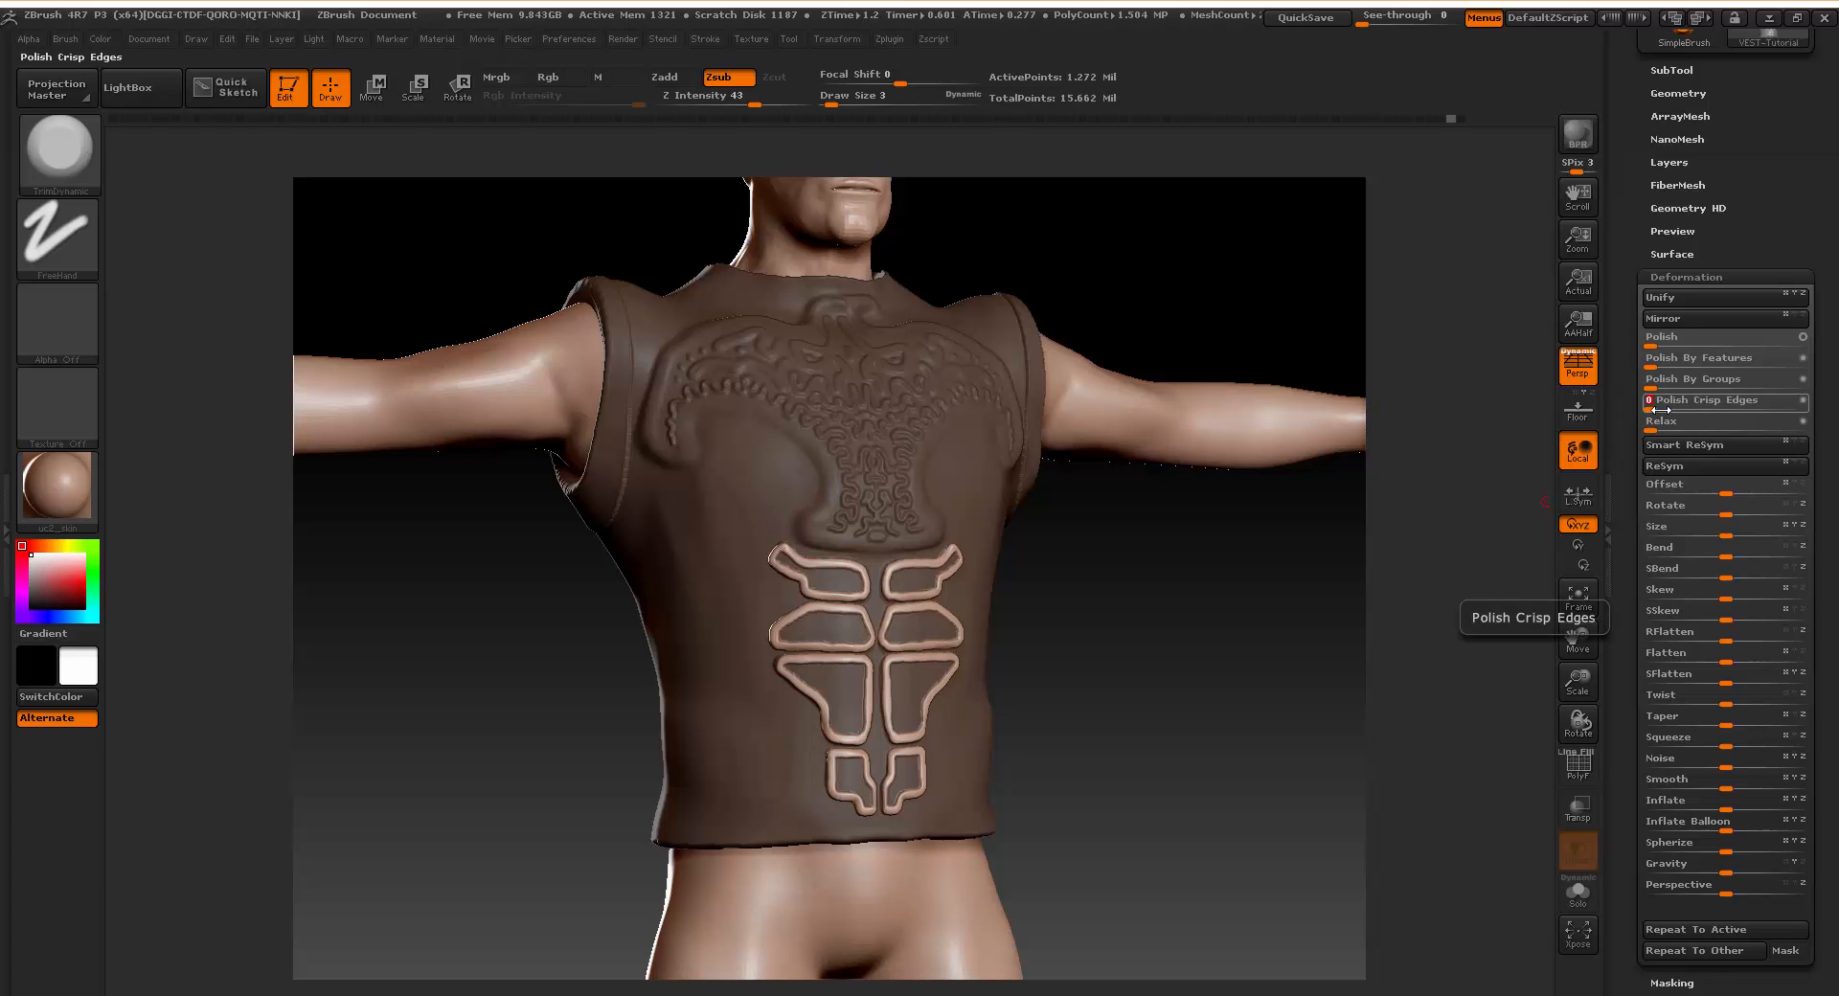
{"action": "left_click_drag", "start_coordinate": [1660, 340], "coordinate": [1670, 341]}
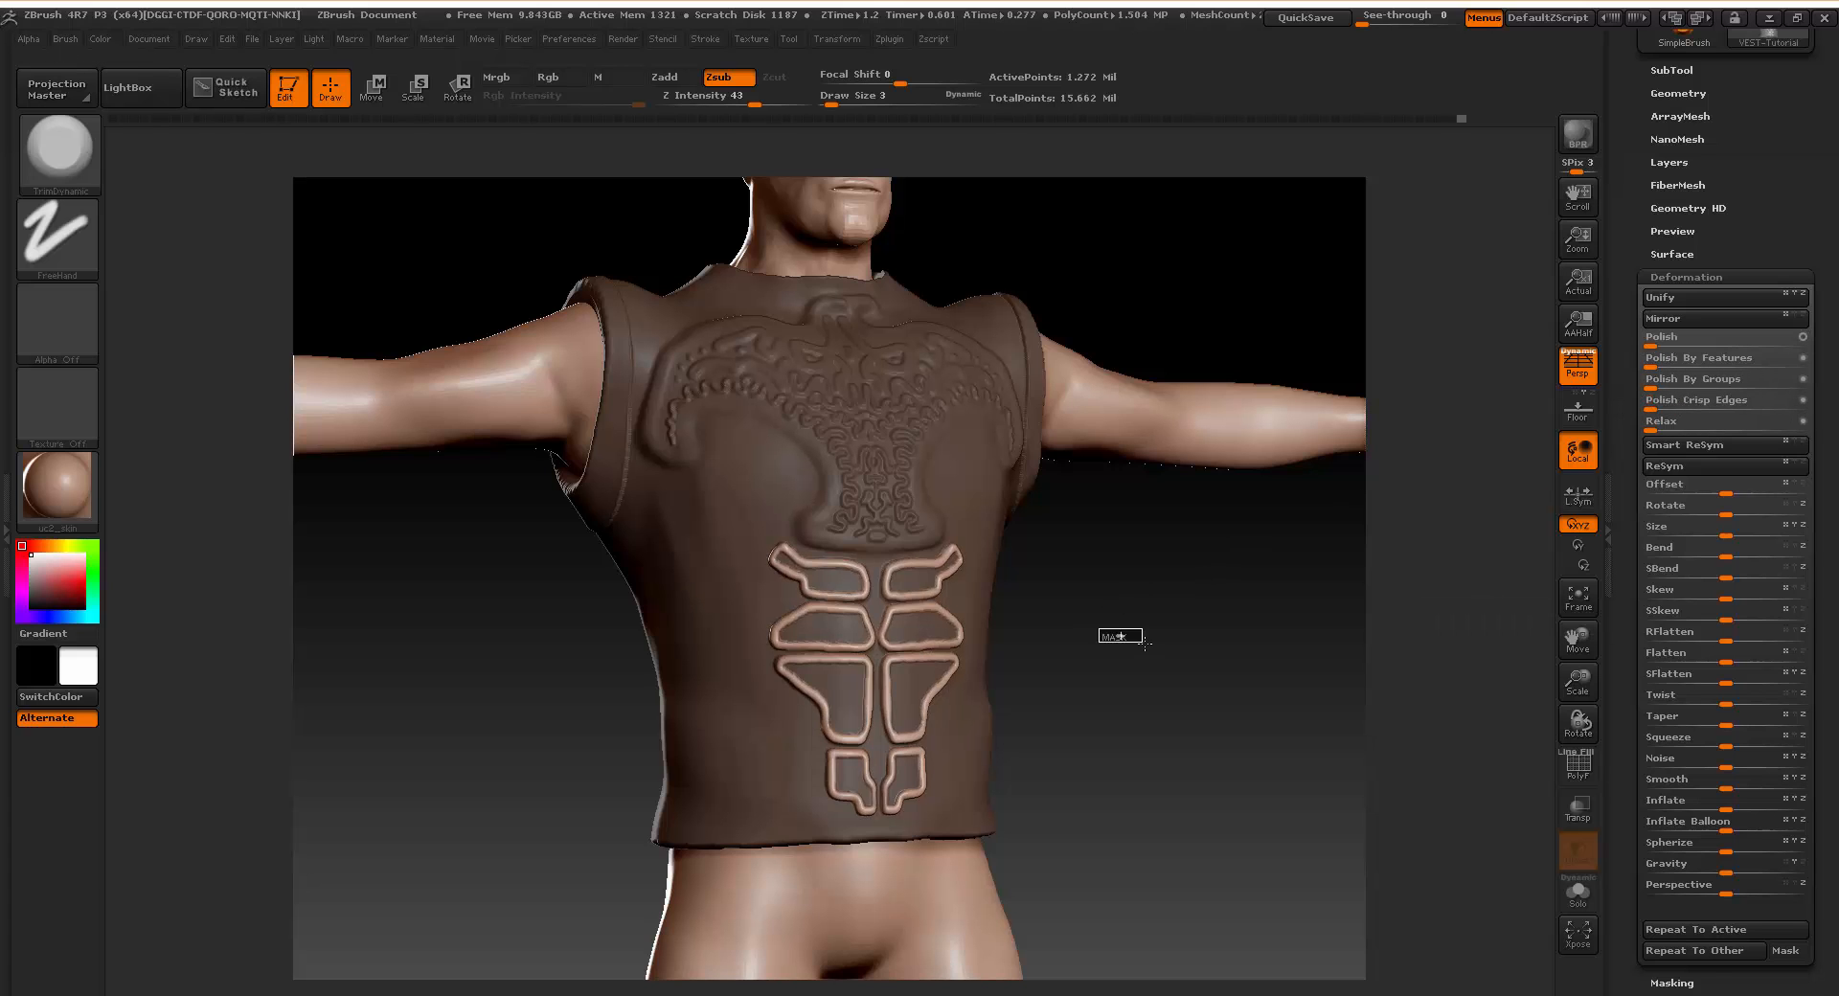
{"action": "left_click_drag", "start_coordinate": [1118, 637], "coordinate": [1007, 718], "text": "ctrl"}
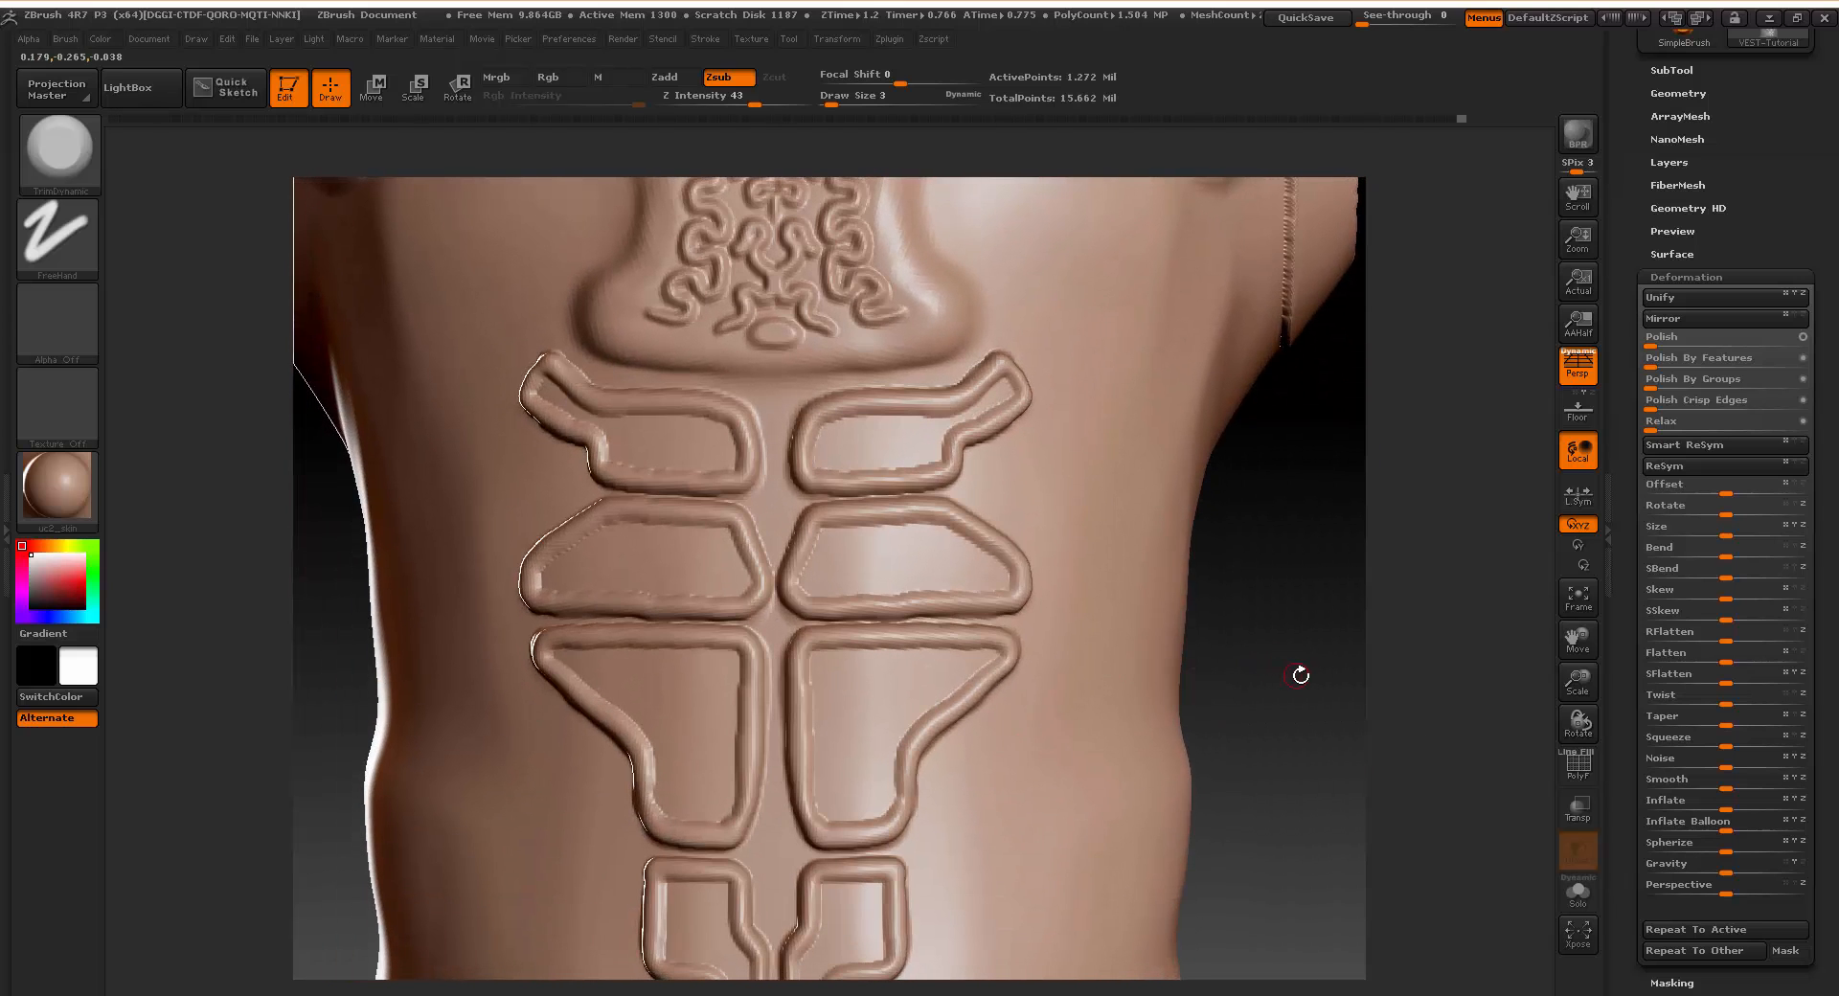
Set the draw size to 10 and flatten the raised borders of the abdominal plates with the TrimDynamic brush.
{"action": "key", "text": "space"}
{"action": "left_click_drag", "start_coordinate": [758, 726], "coordinate": [798, 728]}
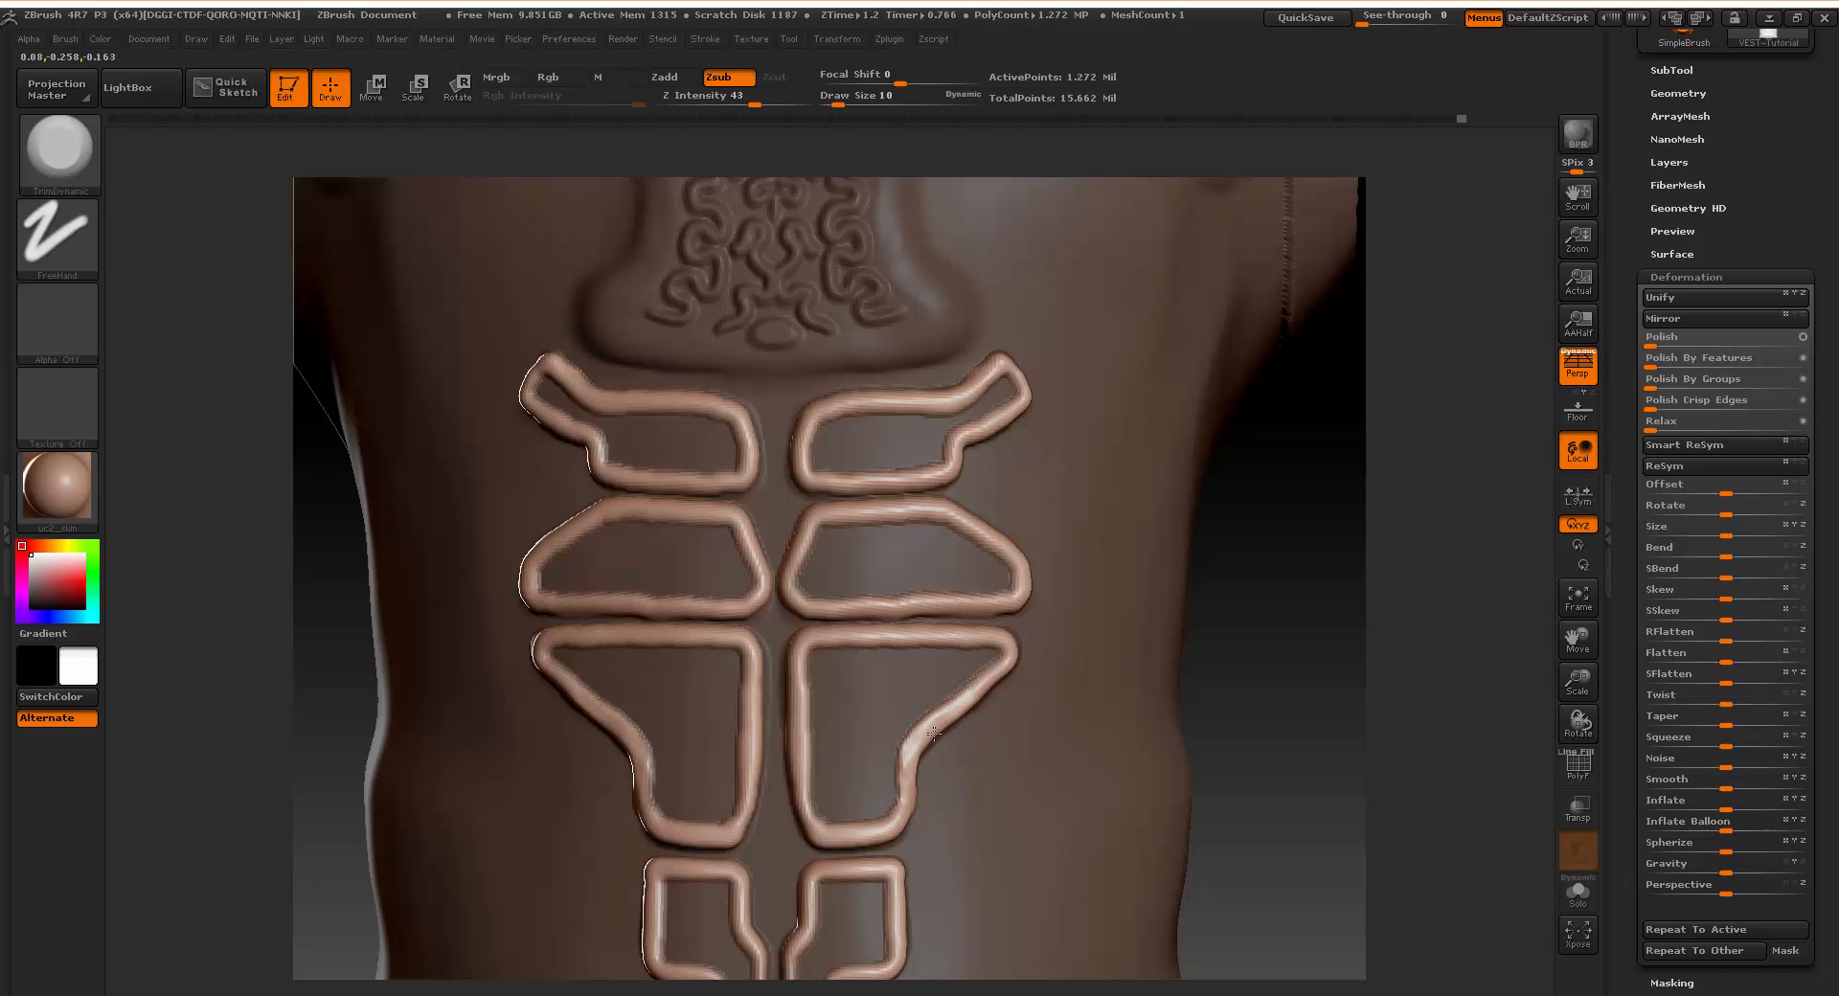
{"action": "mouse_move", "coordinate": [953, 649]}
{"action": "left_mouse_down"}
{"action": "mouse_move", "coordinate": [862, 640]}
{"action": "mouse_move", "coordinate": [808, 665]}
{"action": "left_mouse_up"}
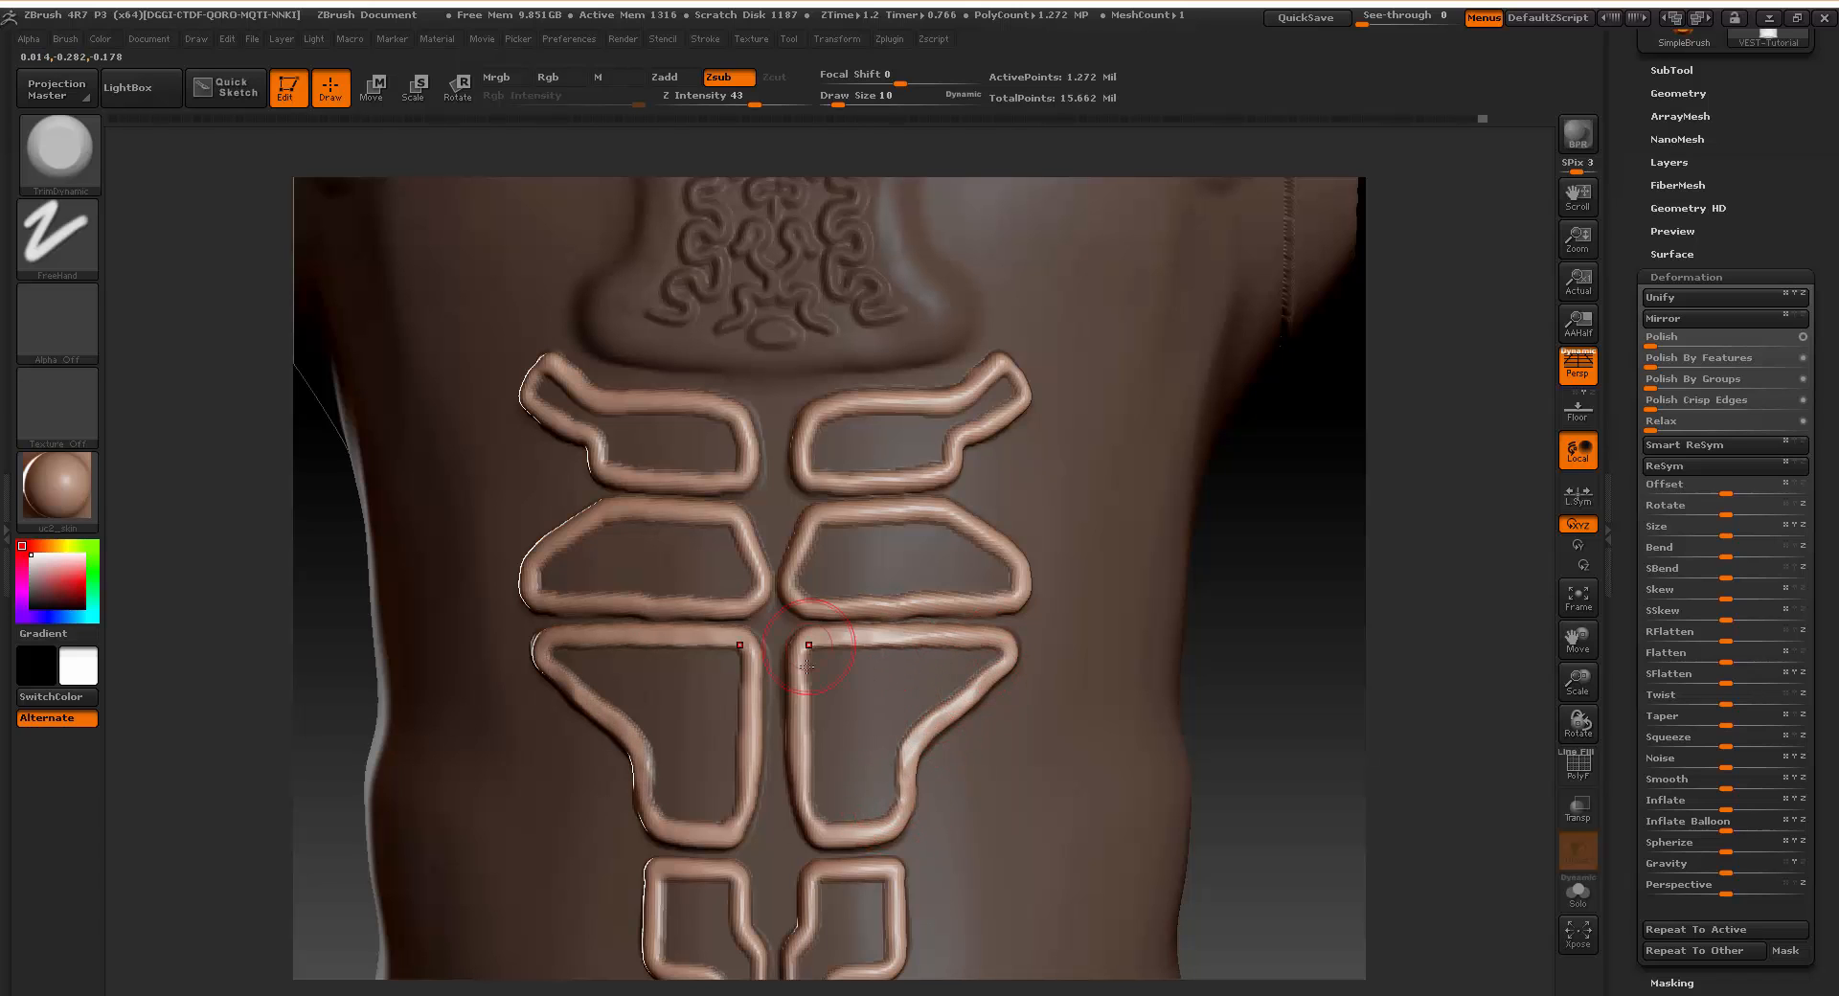
{"action": "left_click_drag", "start_coordinate": [821, 835], "coordinate": [820, 841]}
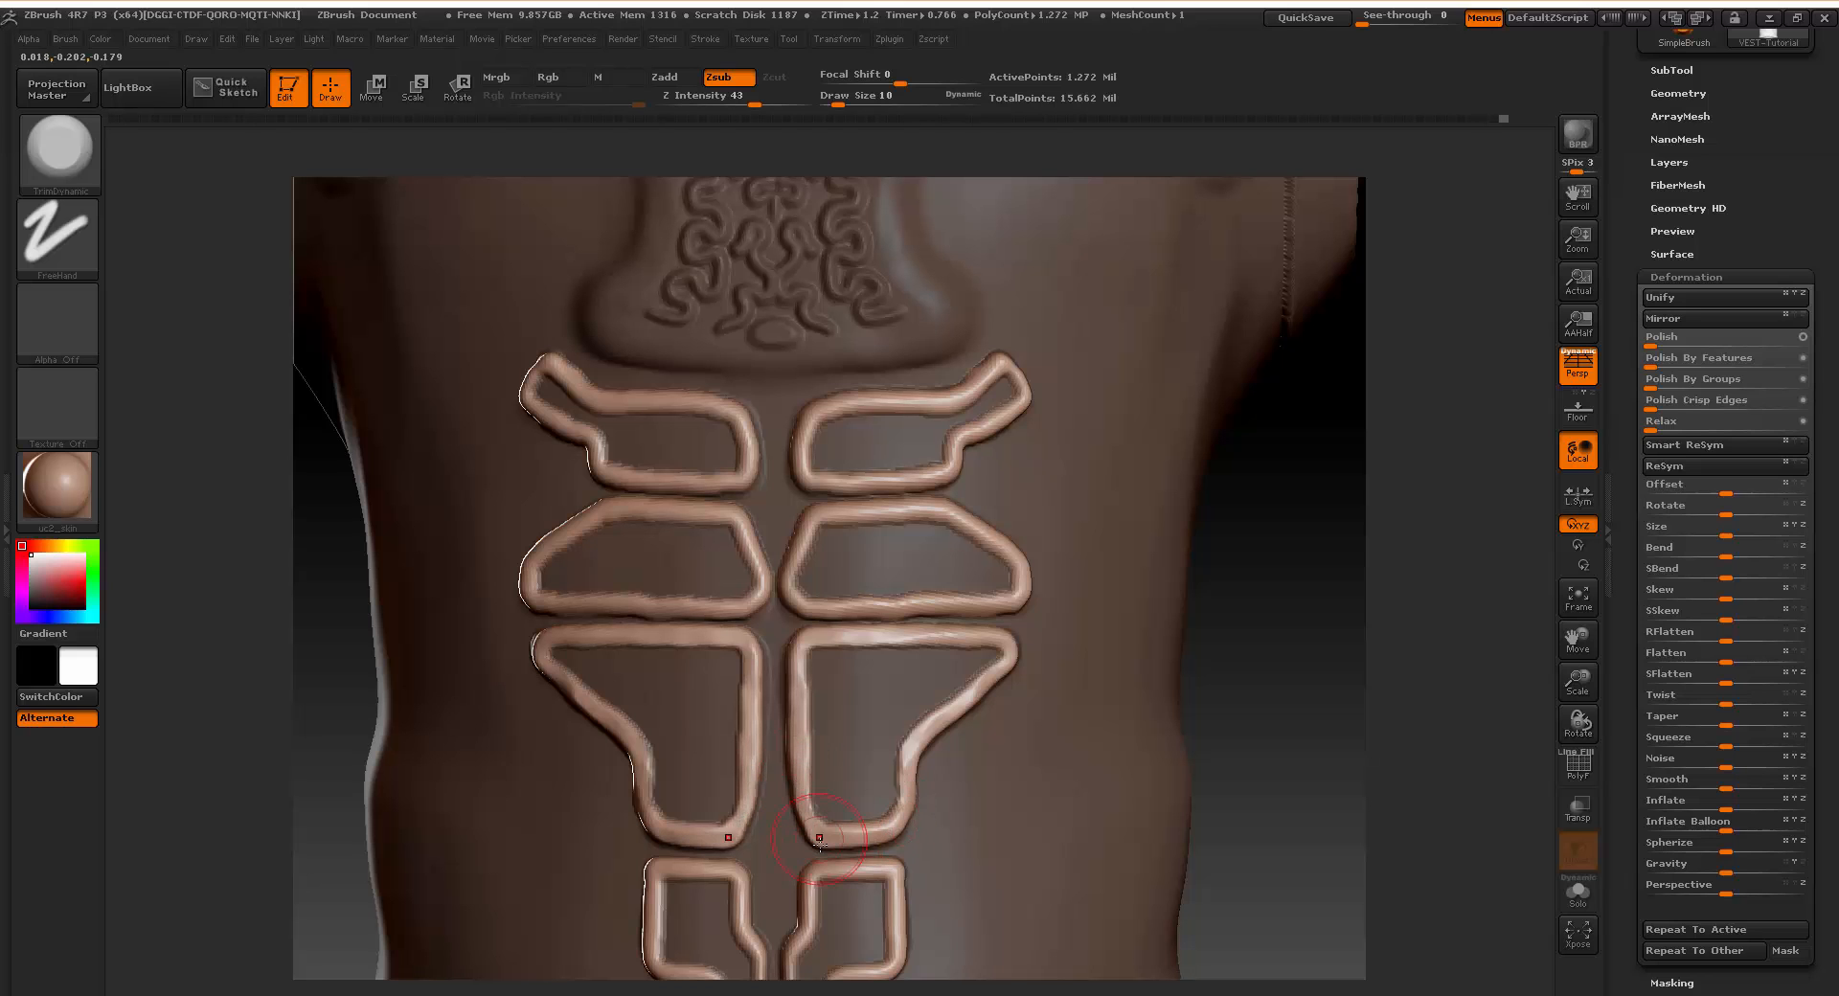
{"action": "left_click_drag", "start_coordinate": [1335, 680], "coordinate": [960, 694], "text": "alt"}
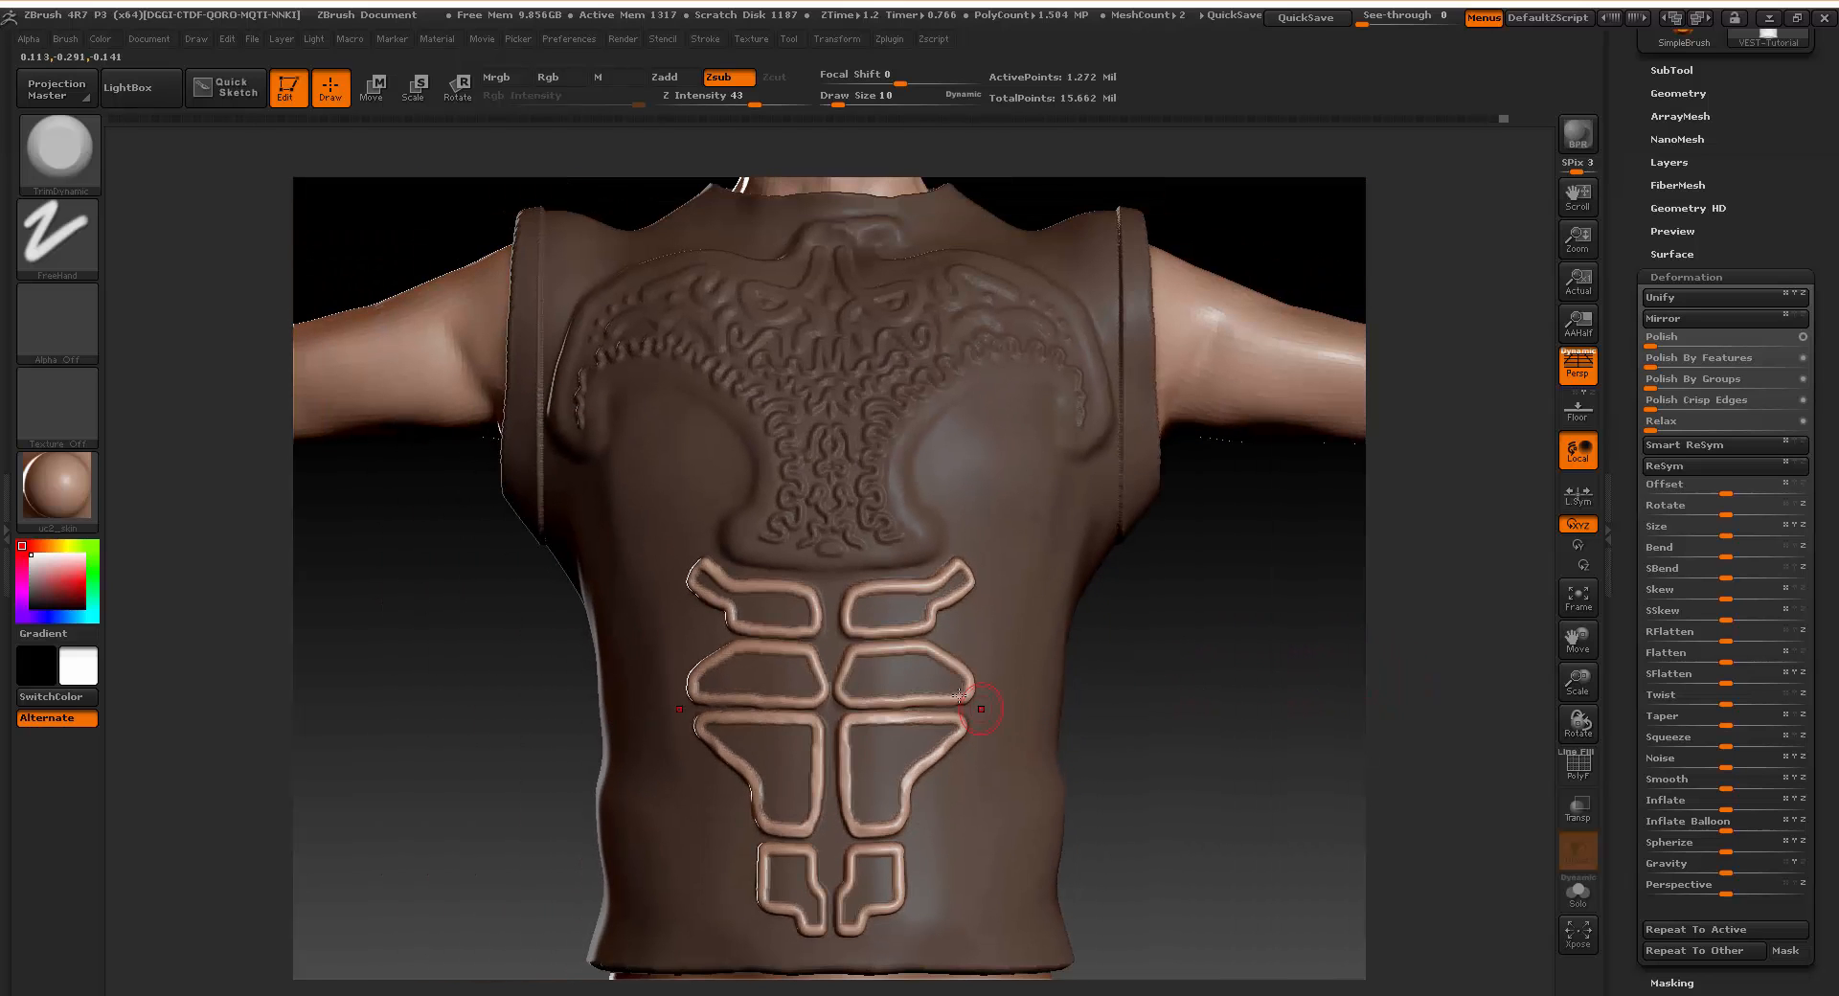
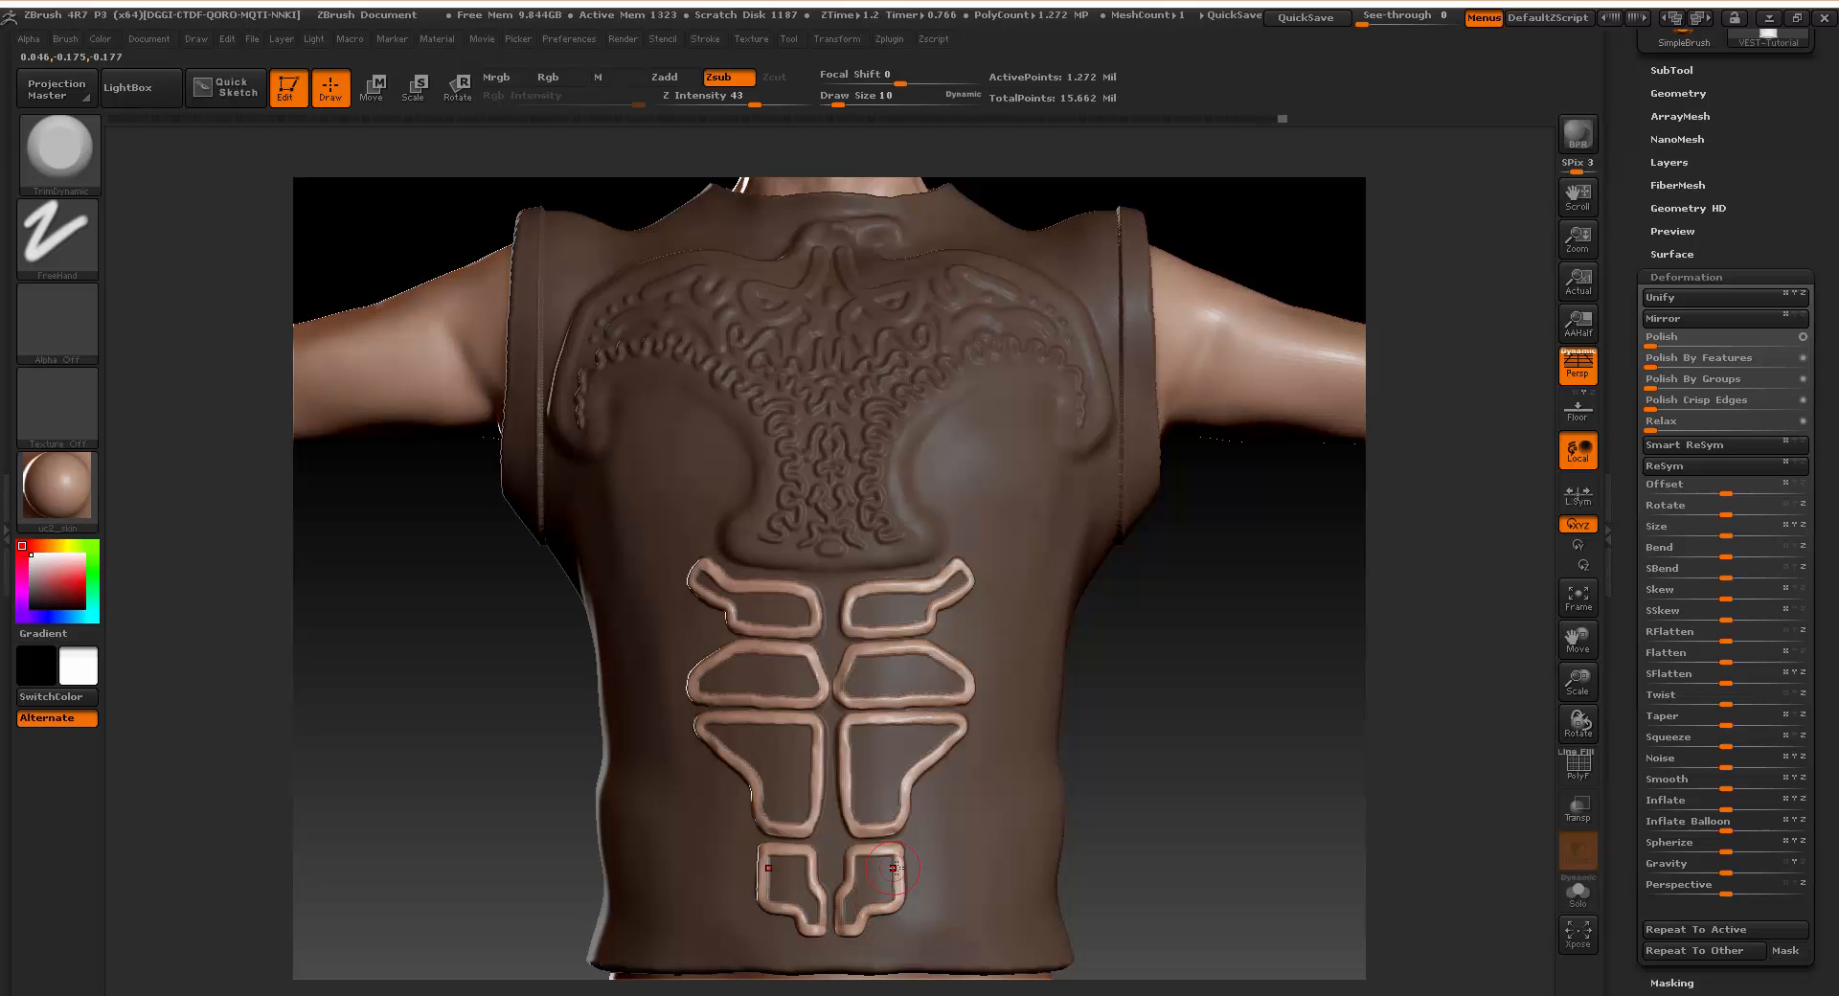
Clear the mask and apply a Polish deformation of 2 to the whole vest.
{"action": "left_click", "coordinate": [1162, 595], "text": "ctrl"}
{"action": "mouse_move", "coordinate": [1233, 644]}
{"action": "left_mouse_down"}
{"action": "mouse_move", "coordinate": [1225, 770]}
{"action": "mouse_move", "coordinate": [1166, 760]}
{"action": "mouse_move", "coordinate": [1203, 715]}
{"action": "mouse_move", "coordinate": [1188, 661]}
{"action": "left_mouse_up"}
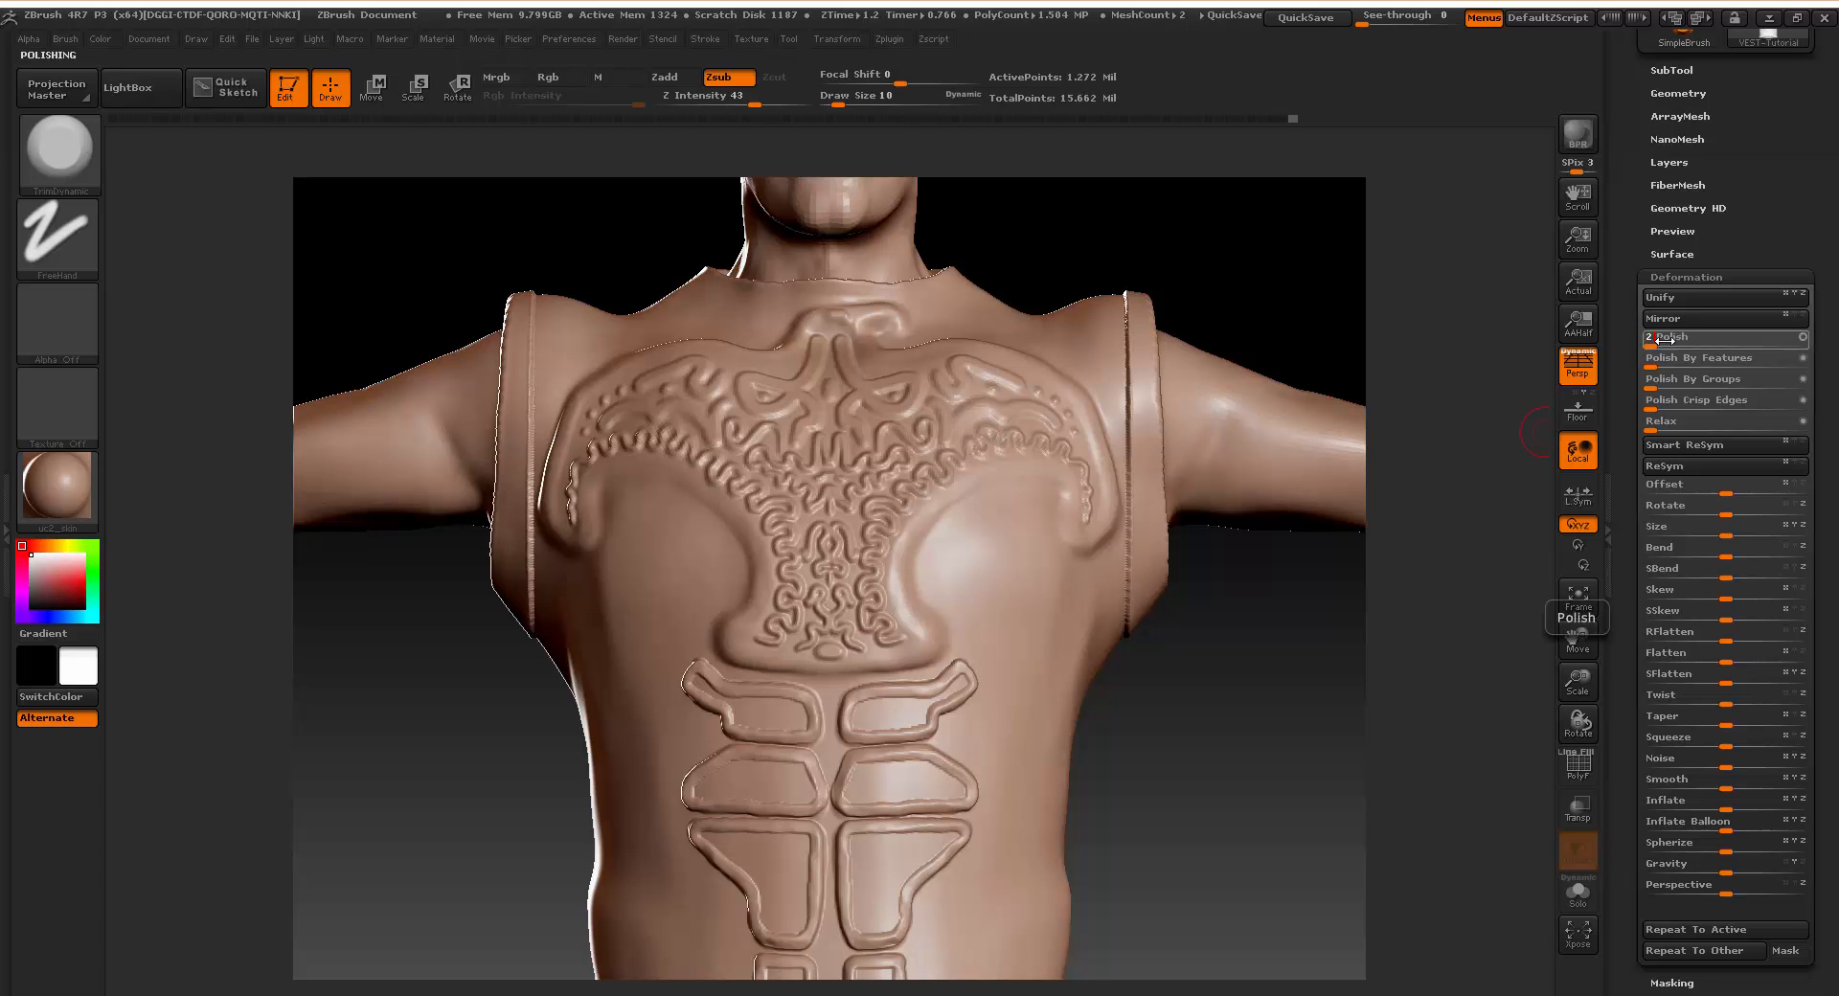
{"action": "left_click_drag", "start_coordinate": [1665, 337], "coordinate": [1666, 337]}
{"action": "left_click_drag", "start_coordinate": [1658, 337], "coordinate": [1657, 338]}
Refine the vest's surface and ornament edges with a Polish Crisp Edges deformation of 1.
{"action": "left_click_drag", "start_coordinate": [1205, 728], "coordinate": [1302, 640]}
{"action": "left_click_drag", "start_coordinate": [1696, 404], "coordinate": [1696, 404]}
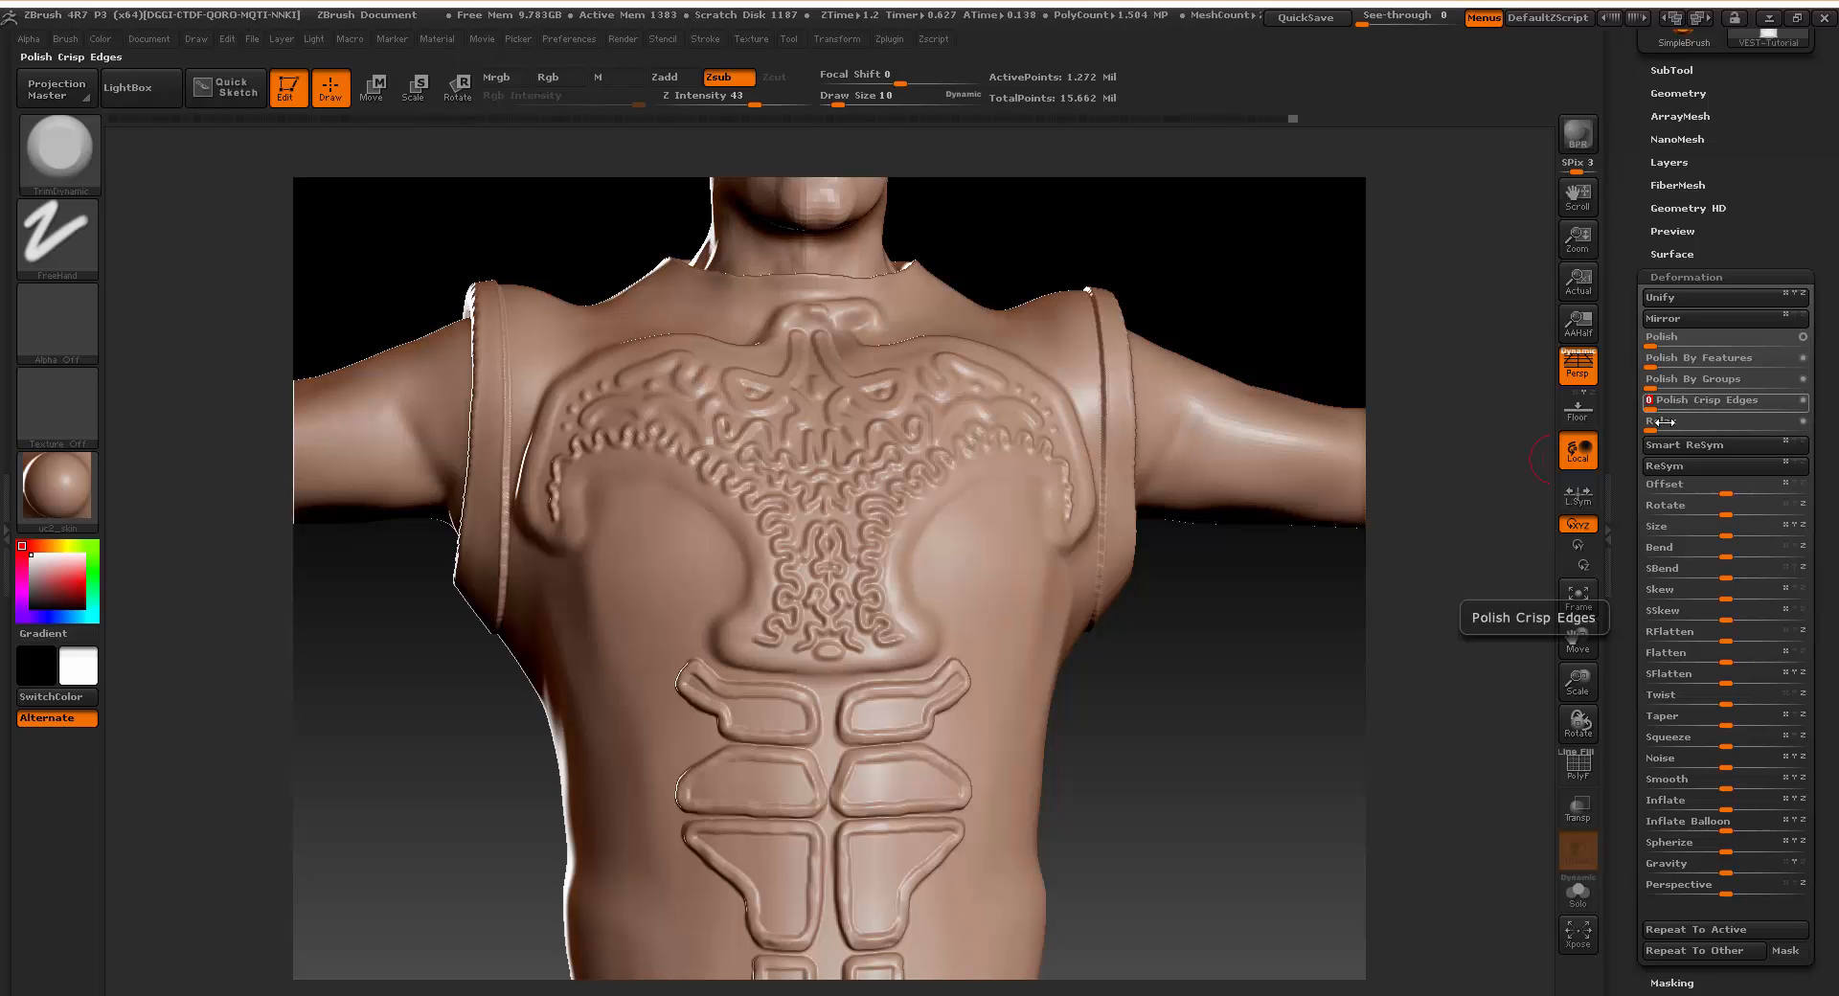
{"action": "left_click_drag", "start_coordinate": [1250, 675], "coordinate": [1300, 720]}
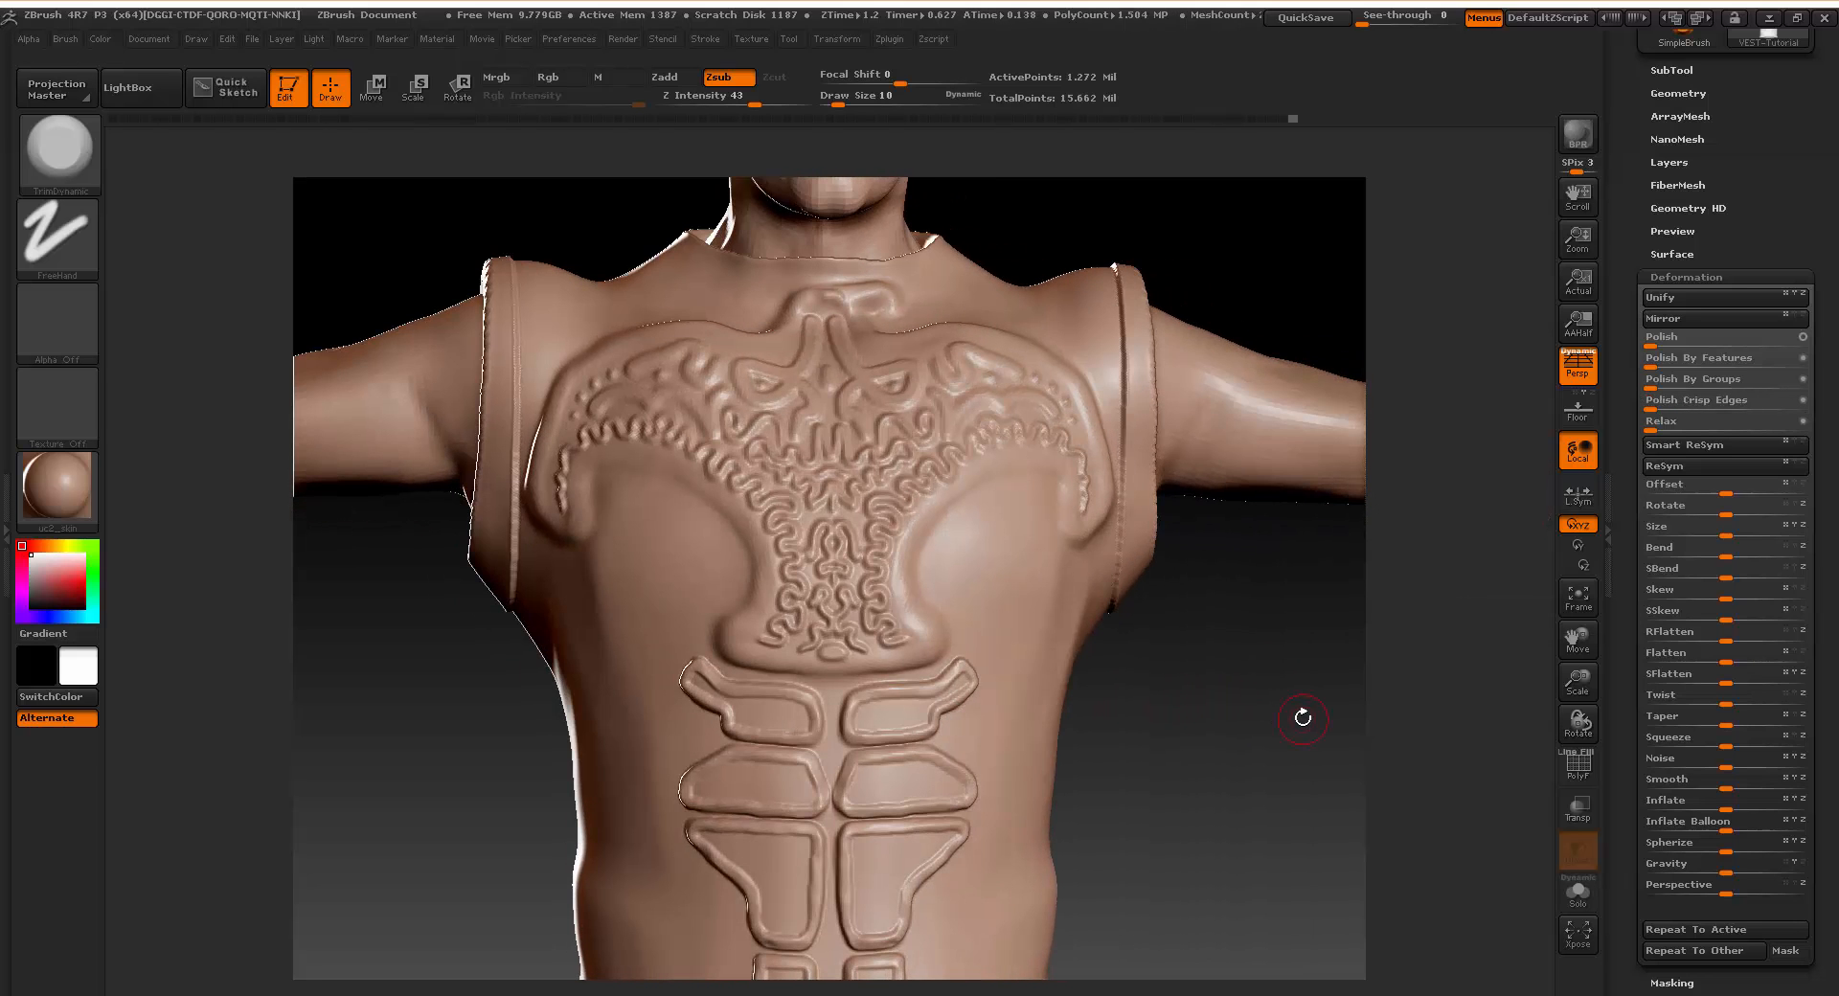
{"action": "left_click_drag", "start_coordinate": [1664, 399], "coordinate": [1670, 400]}
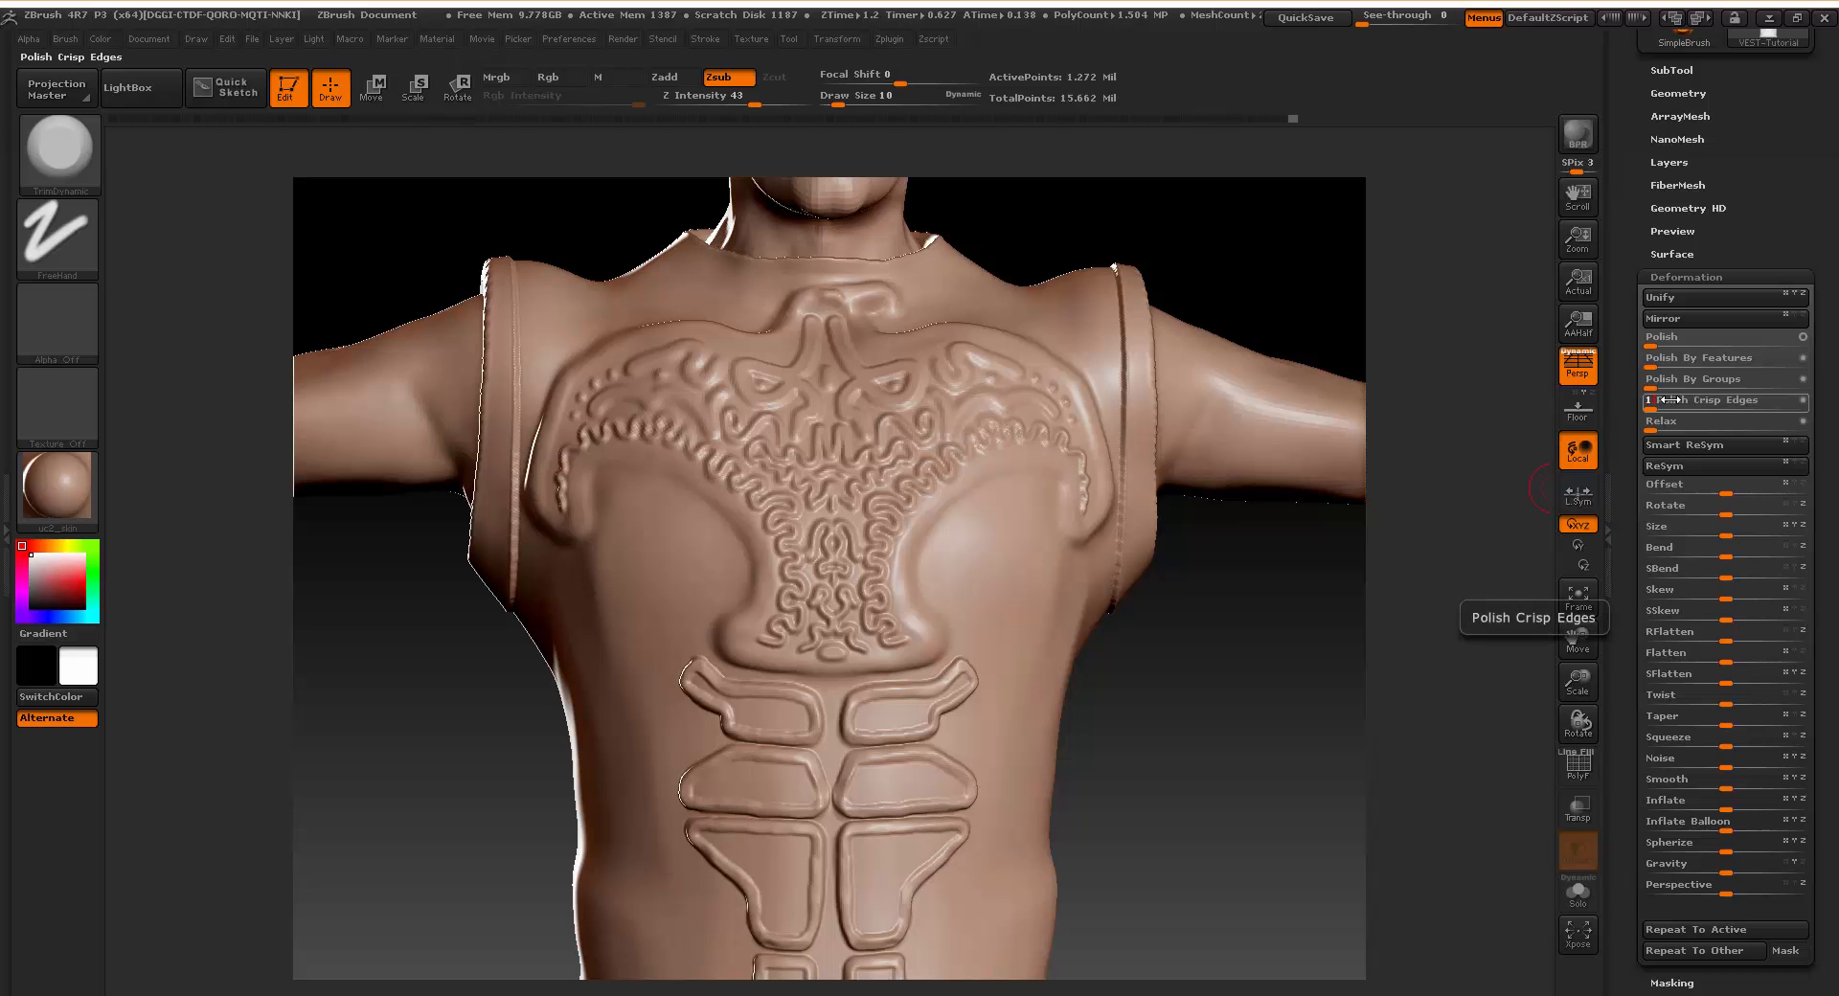
Set the draw size to 22 and ready the mask brush over the vest's side beside the abdominal plates.
{"action": "mouse_move", "coordinate": [1101, 756]}
{"action": "left_mouse_down"}
{"action": "mouse_move", "coordinate": [1232, 767]}
{"action": "mouse_move", "coordinate": [1174, 811]}
{"action": "mouse_move", "coordinate": [1178, 473]}
{"action": "mouse_move", "coordinate": [1188, 661]}
{"action": "mouse_move", "coordinate": [1156, 670]}
{"action": "mouse_move", "coordinate": [528, 417]}
{"action": "mouse_move", "coordinate": [1092, 670]}
{"action": "mouse_move", "coordinate": [1137, 657]}
{"action": "mouse_move", "coordinate": [1083, 698]}
{"action": "mouse_move", "coordinate": [1136, 691]}
{"action": "mouse_move", "coordinate": [888, 545]}
{"action": "left_mouse_up"}
{"action": "key", "text": "space"}
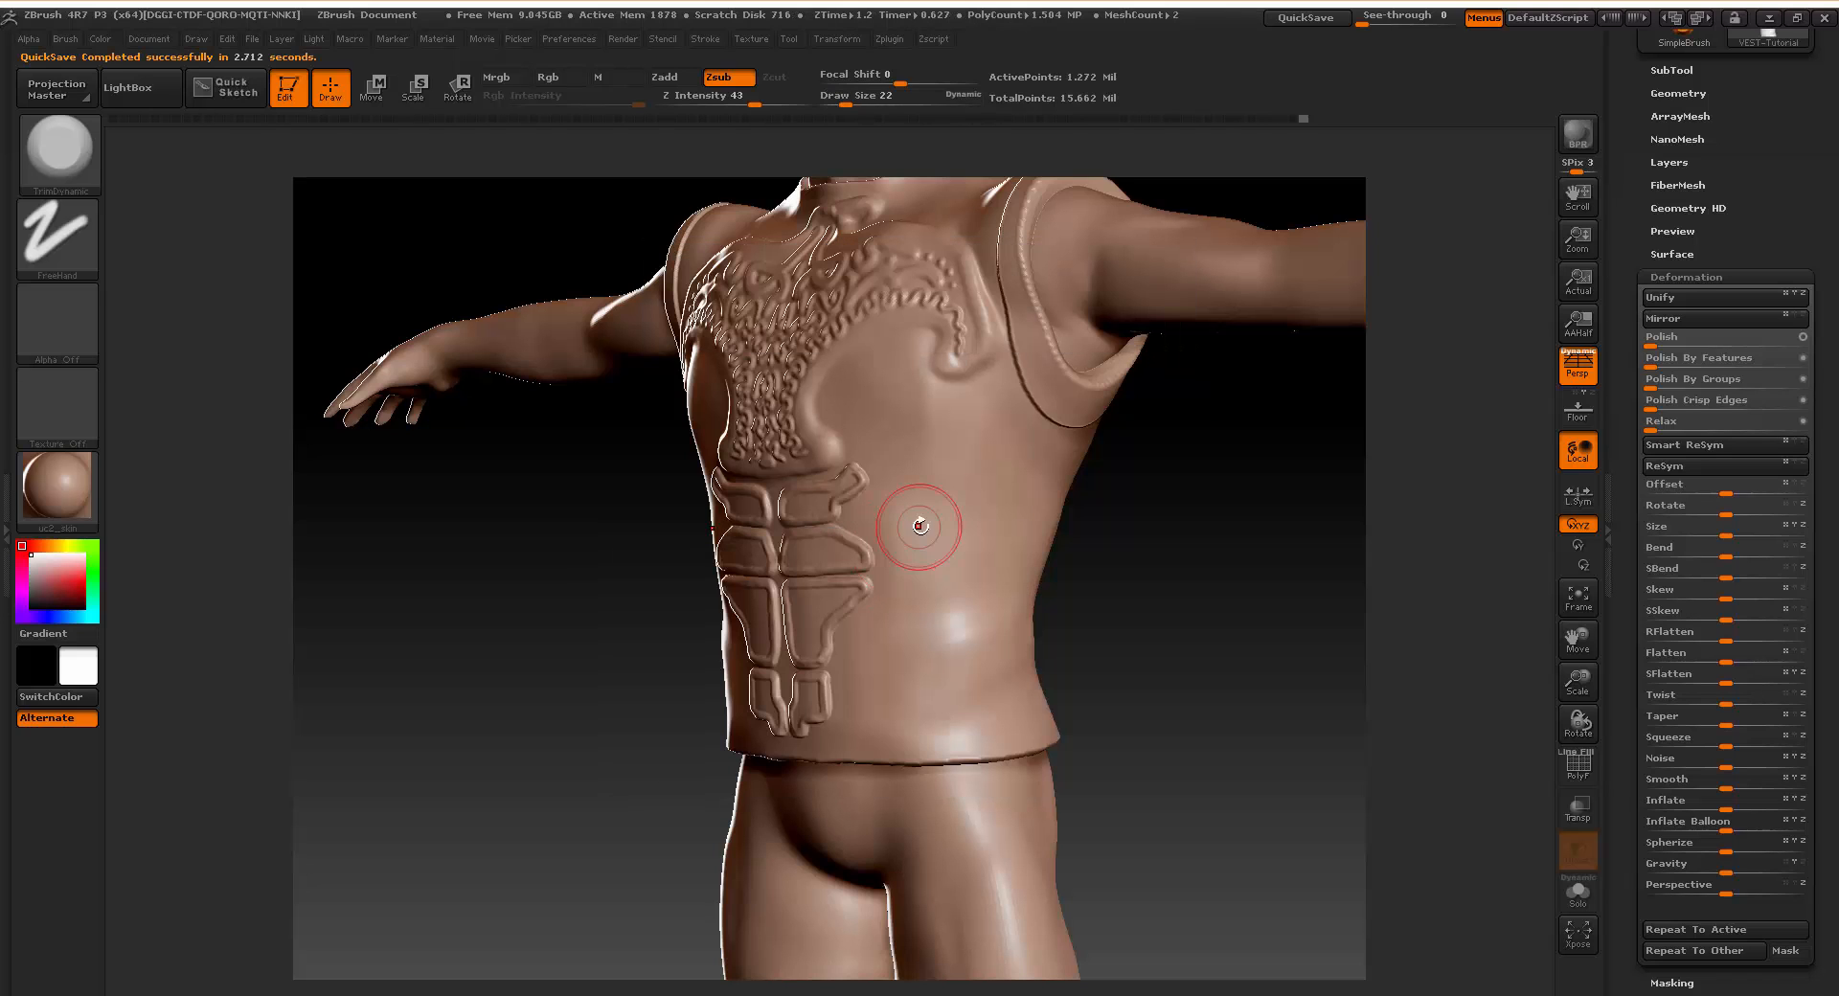
{"action": "key", "text": "ctrl"}
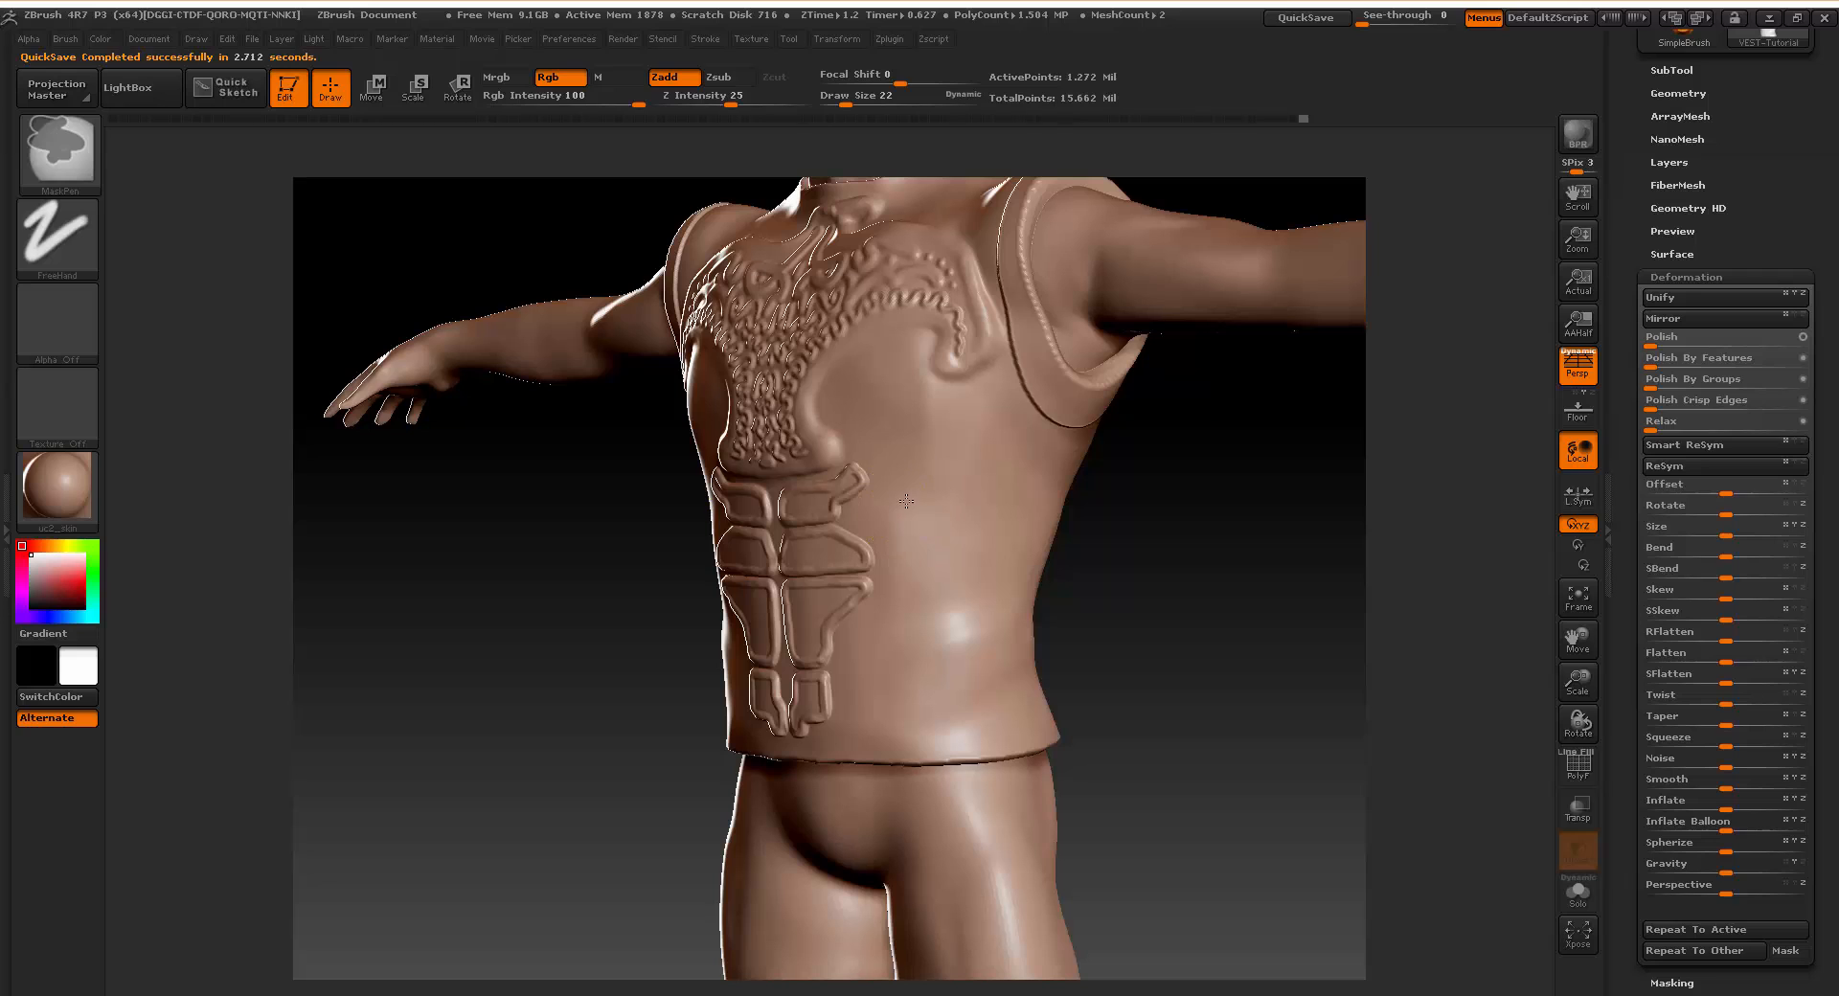
Paint separate broad mask bands down the side of the vest, from the chest ornament around toward the back.
{"action": "mouse_move", "coordinate": [919, 546]}
{"action": "left_mouse_down", "text": "ctrl"}
{"action": "mouse_move", "coordinate": [905, 675]}
{"action": "mouse_move", "coordinate": [926, 552]}
{"action": "left_mouse_up", "text": "ctrl"}
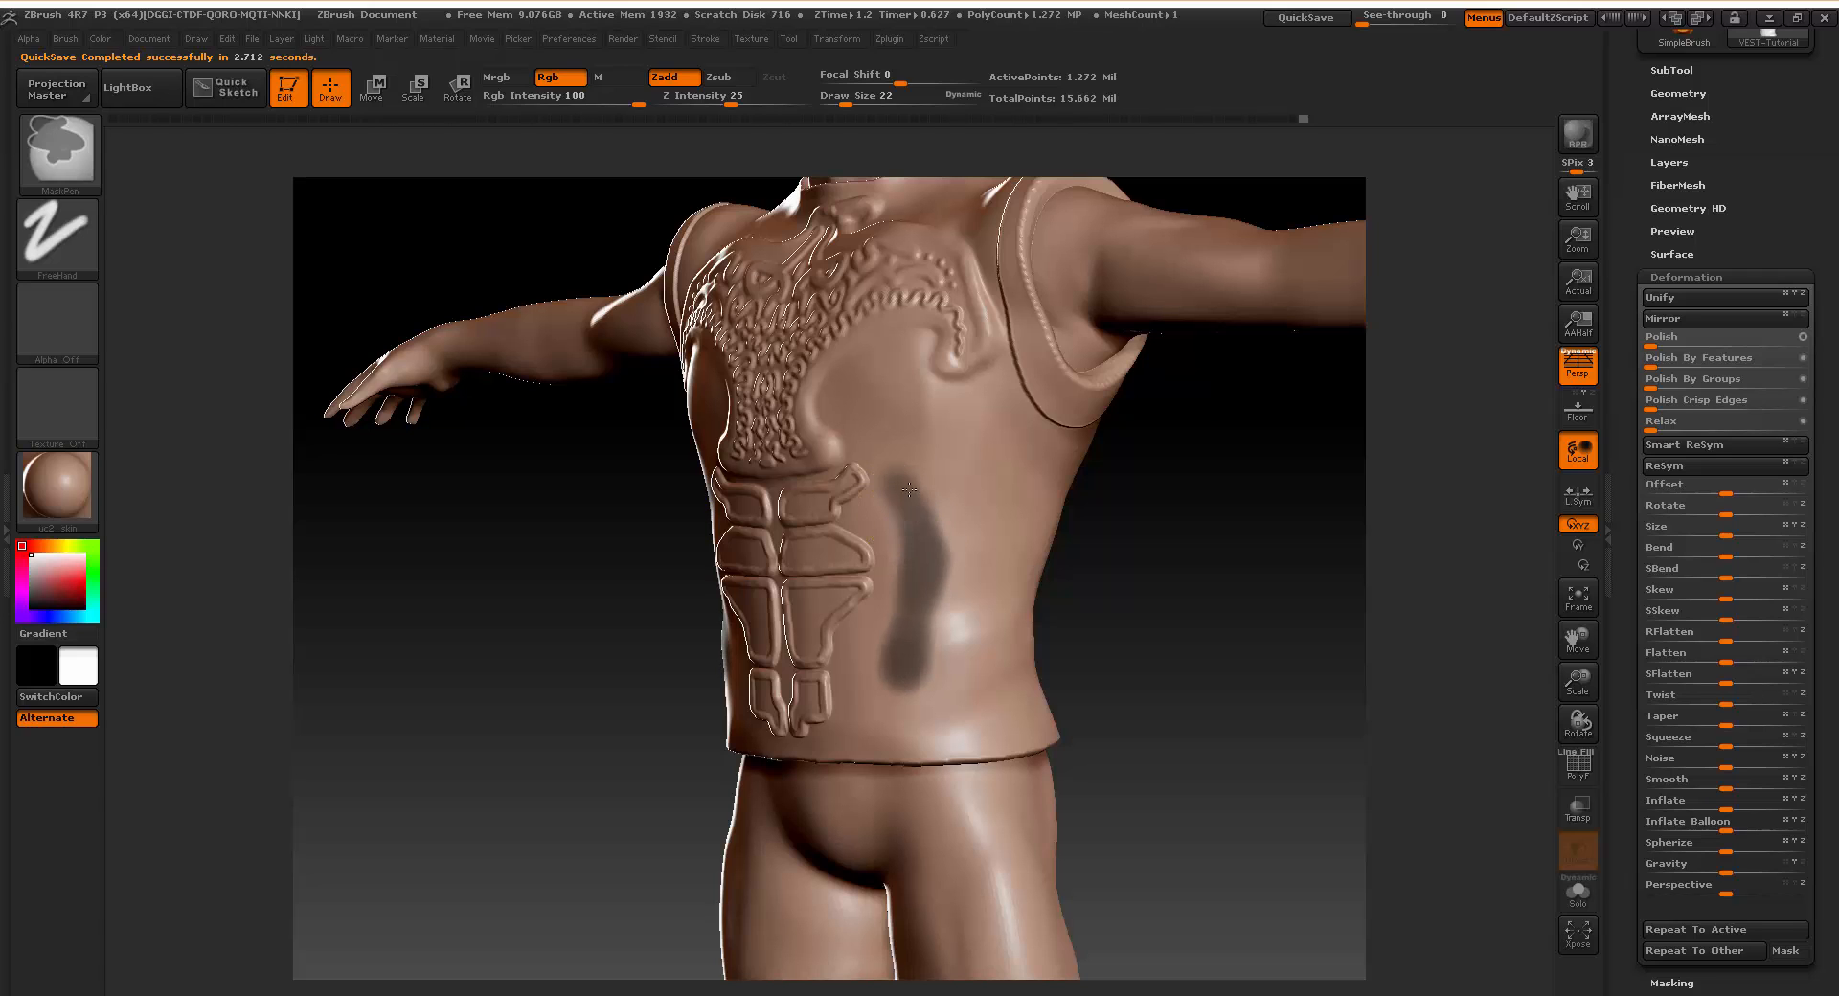
{"action": "mouse_move", "coordinate": [960, 485]}
{"action": "left_mouse_down", "text": "ctrl"}
{"action": "mouse_move", "coordinate": [883, 393]}
{"action": "mouse_move", "coordinate": [879, 354]}
{"action": "left_mouse_up", "text": "ctrl"}
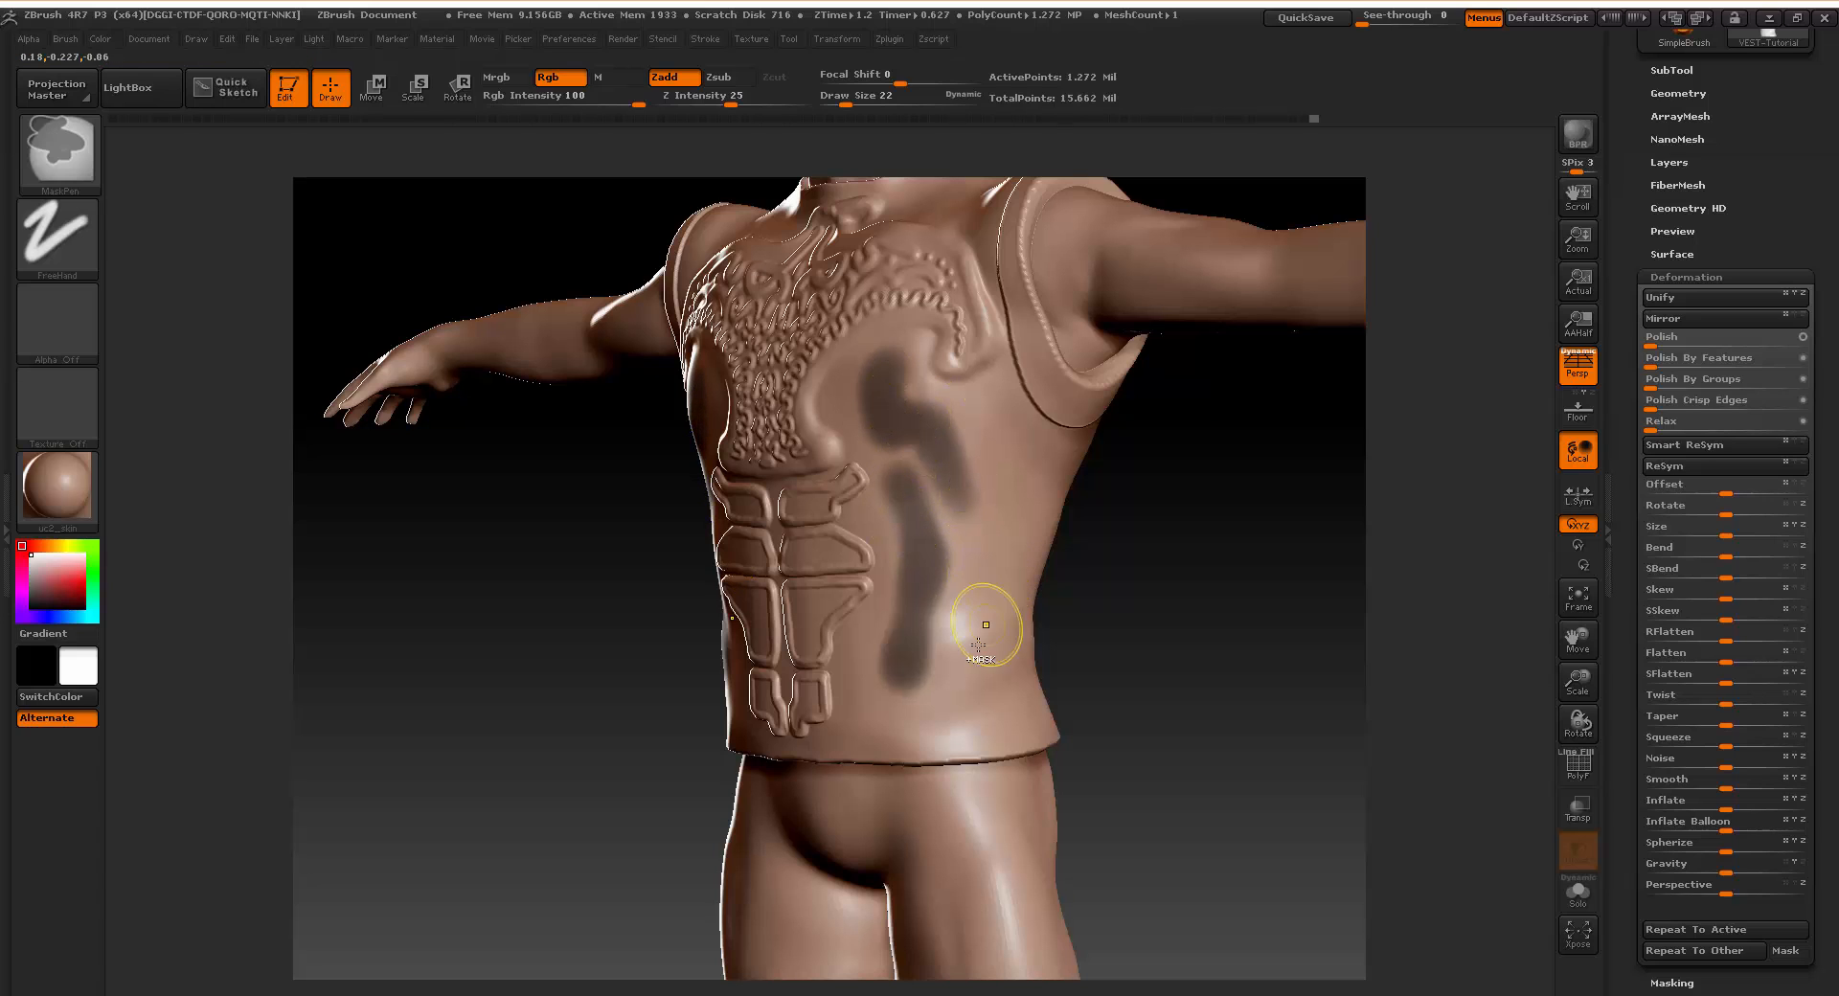
{"action": "mouse_move", "coordinate": [979, 599]}
{"action": "left_mouse_down", "text": "ctrl"}
{"action": "mouse_move", "coordinate": [934, 728]}
{"action": "mouse_move", "coordinate": [855, 728]}
{"action": "left_mouse_up", "text": "ctrl"}
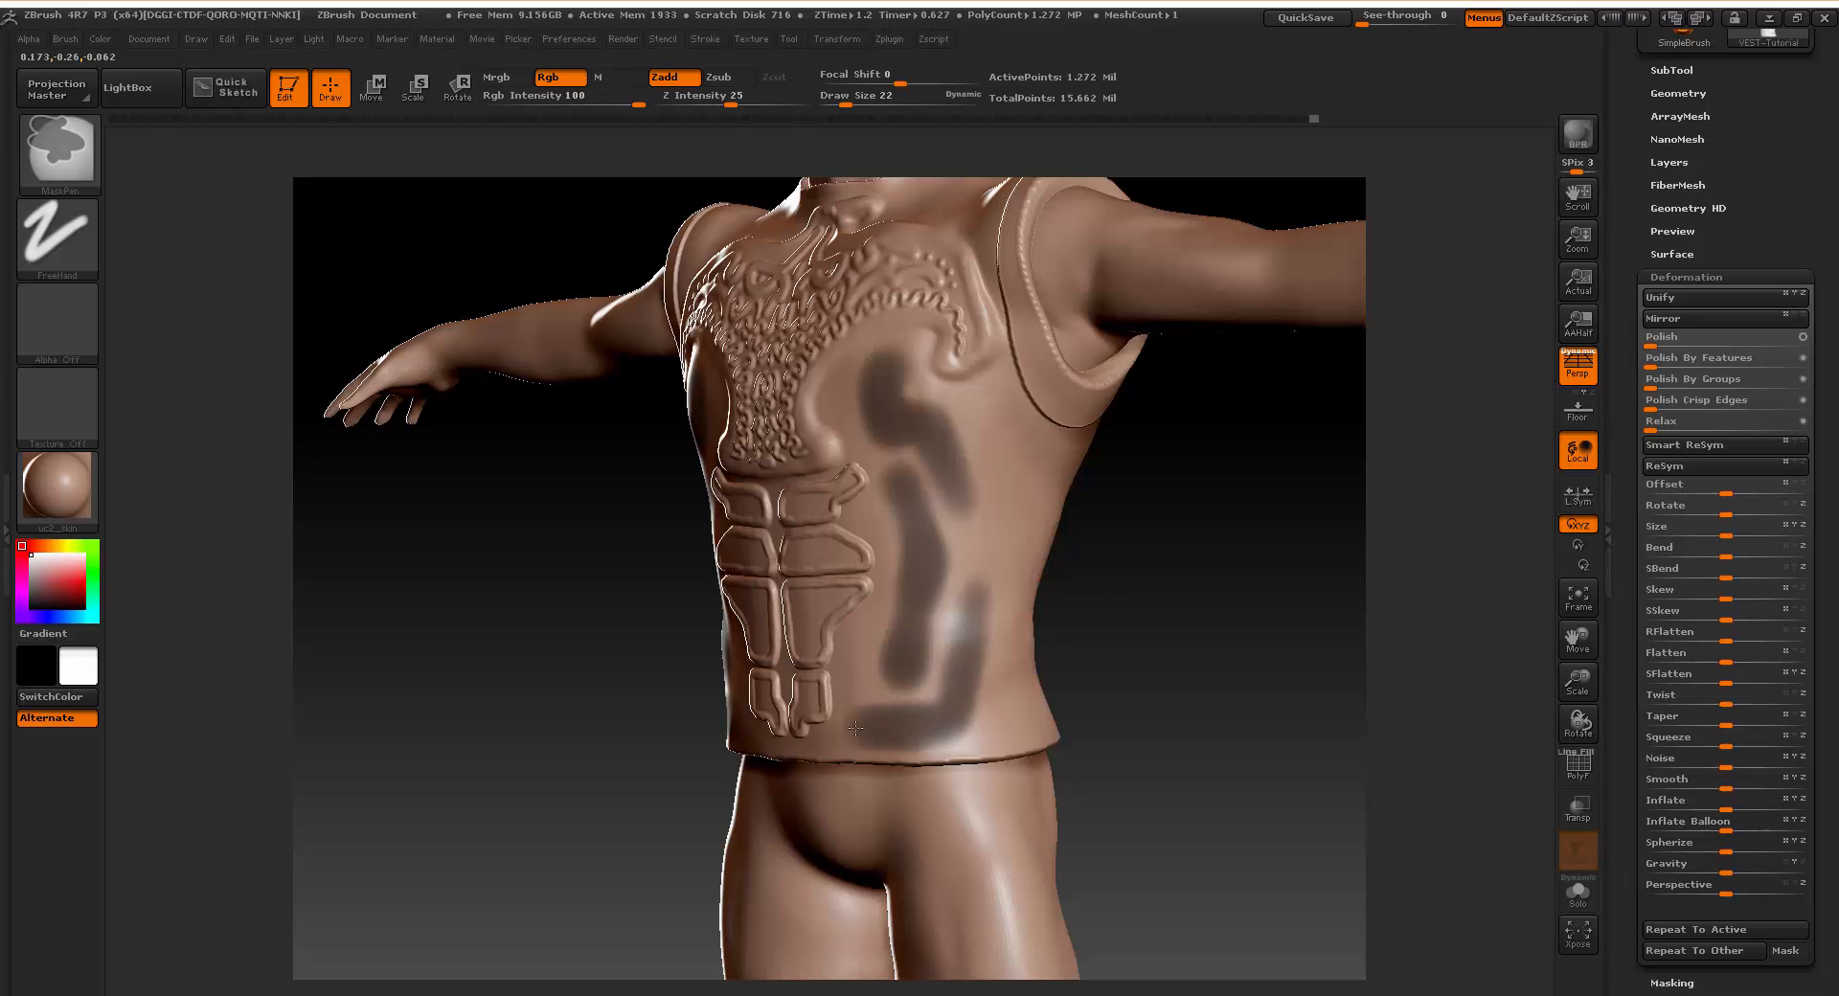
{"action": "left_click_drag", "start_coordinate": [1178, 687], "coordinate": [1009, 568]}
{"action": "mouse_move", "coordinate": [973, 439]}
{"action": "left_mouse_down", "text": "ctrl"}
{"action": "mouse_move", "coordinate": [1014, 523]}
{"action": "mouse_move", "coordinate": [986, 595]}
{"action": "mouse_move", "coordinate": [1038, 582]}
{"action": "left_mouse_up", "text": "ctrl"}
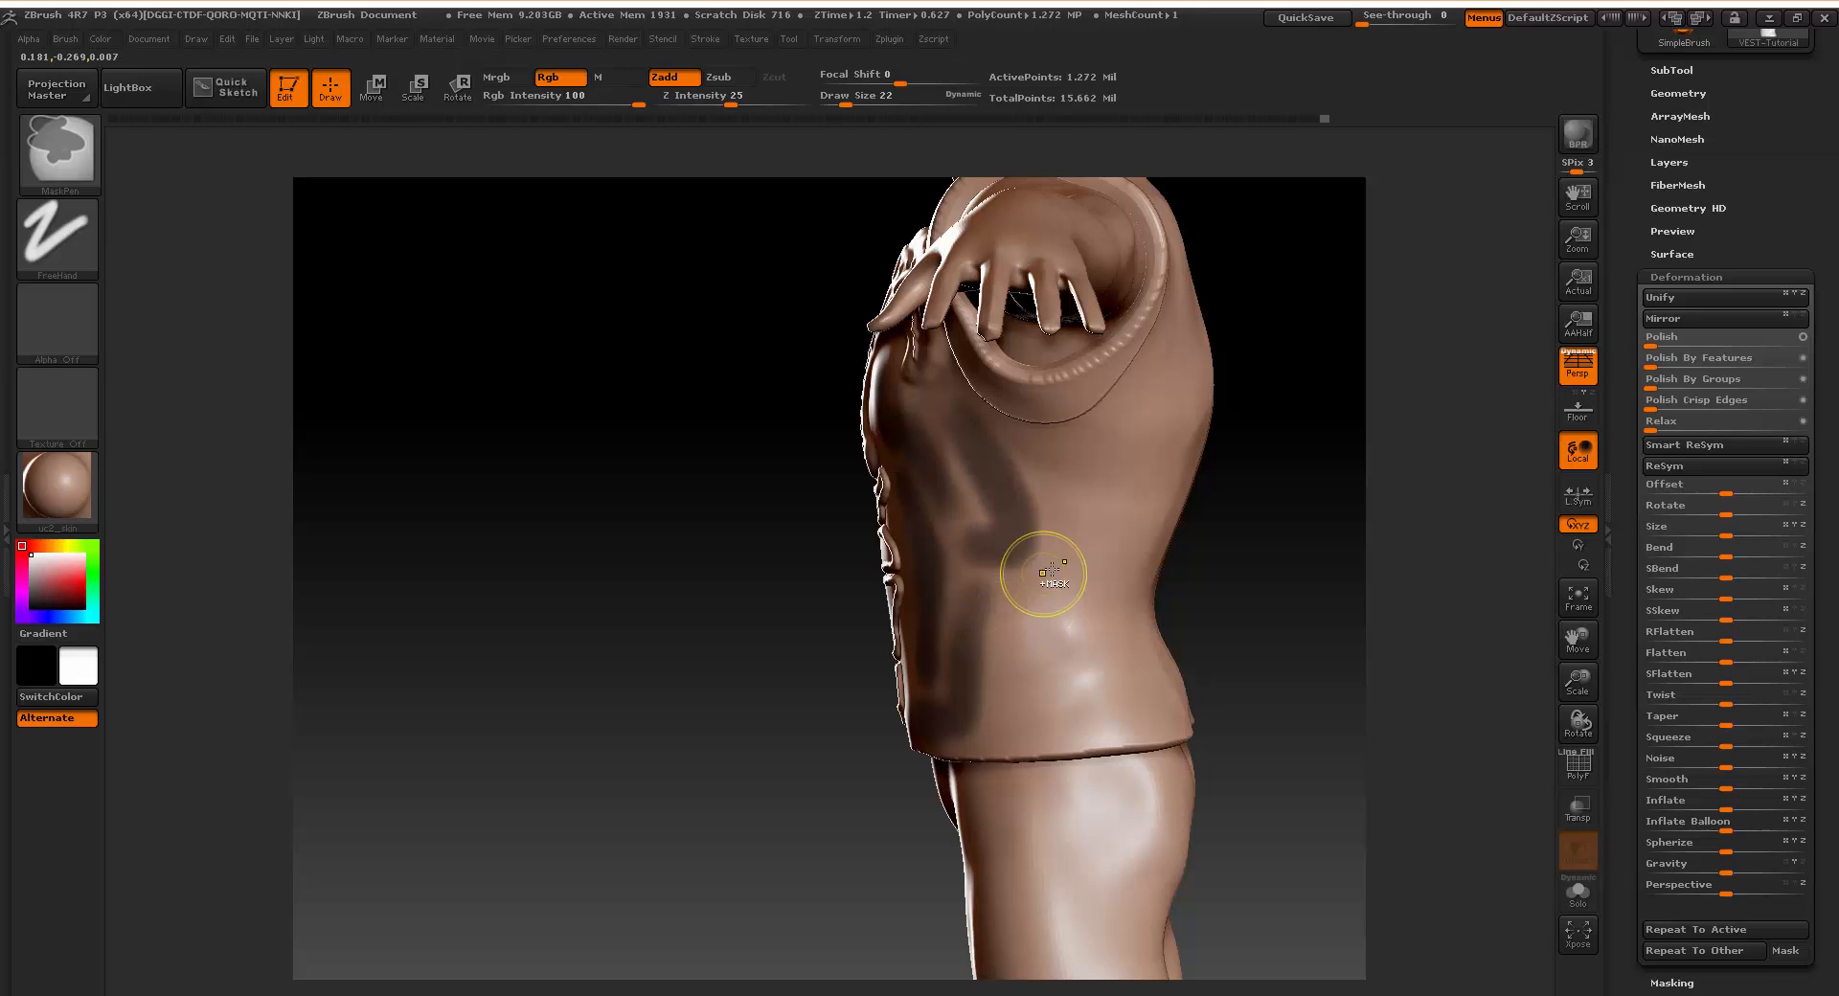
{"action": "mouse_move", "coordinate": [1022, 705]}
{"action": "left_mouse_down", "text": "ctrl"}
{"action": "mouse_move", "coordinate": [1034, 624]}
{"action": "mouse_move", "coordinate": [1144, 602]}
{"action": "mouse_move", "coordinate": [1156, 548]}
{"action": "left_mouse_up", "text": "ctrl"}
Add an angled mask band on the lower back of the vest near the hem, mirrored on both sides.
{"action": "left_click_drag", "start_coordinate": [1186, 606], "coordinate": [1221, 641]}
{"action": "right_click_drag", "start_coordinate": [1221, 641], "coordinate": [1173, 663]}
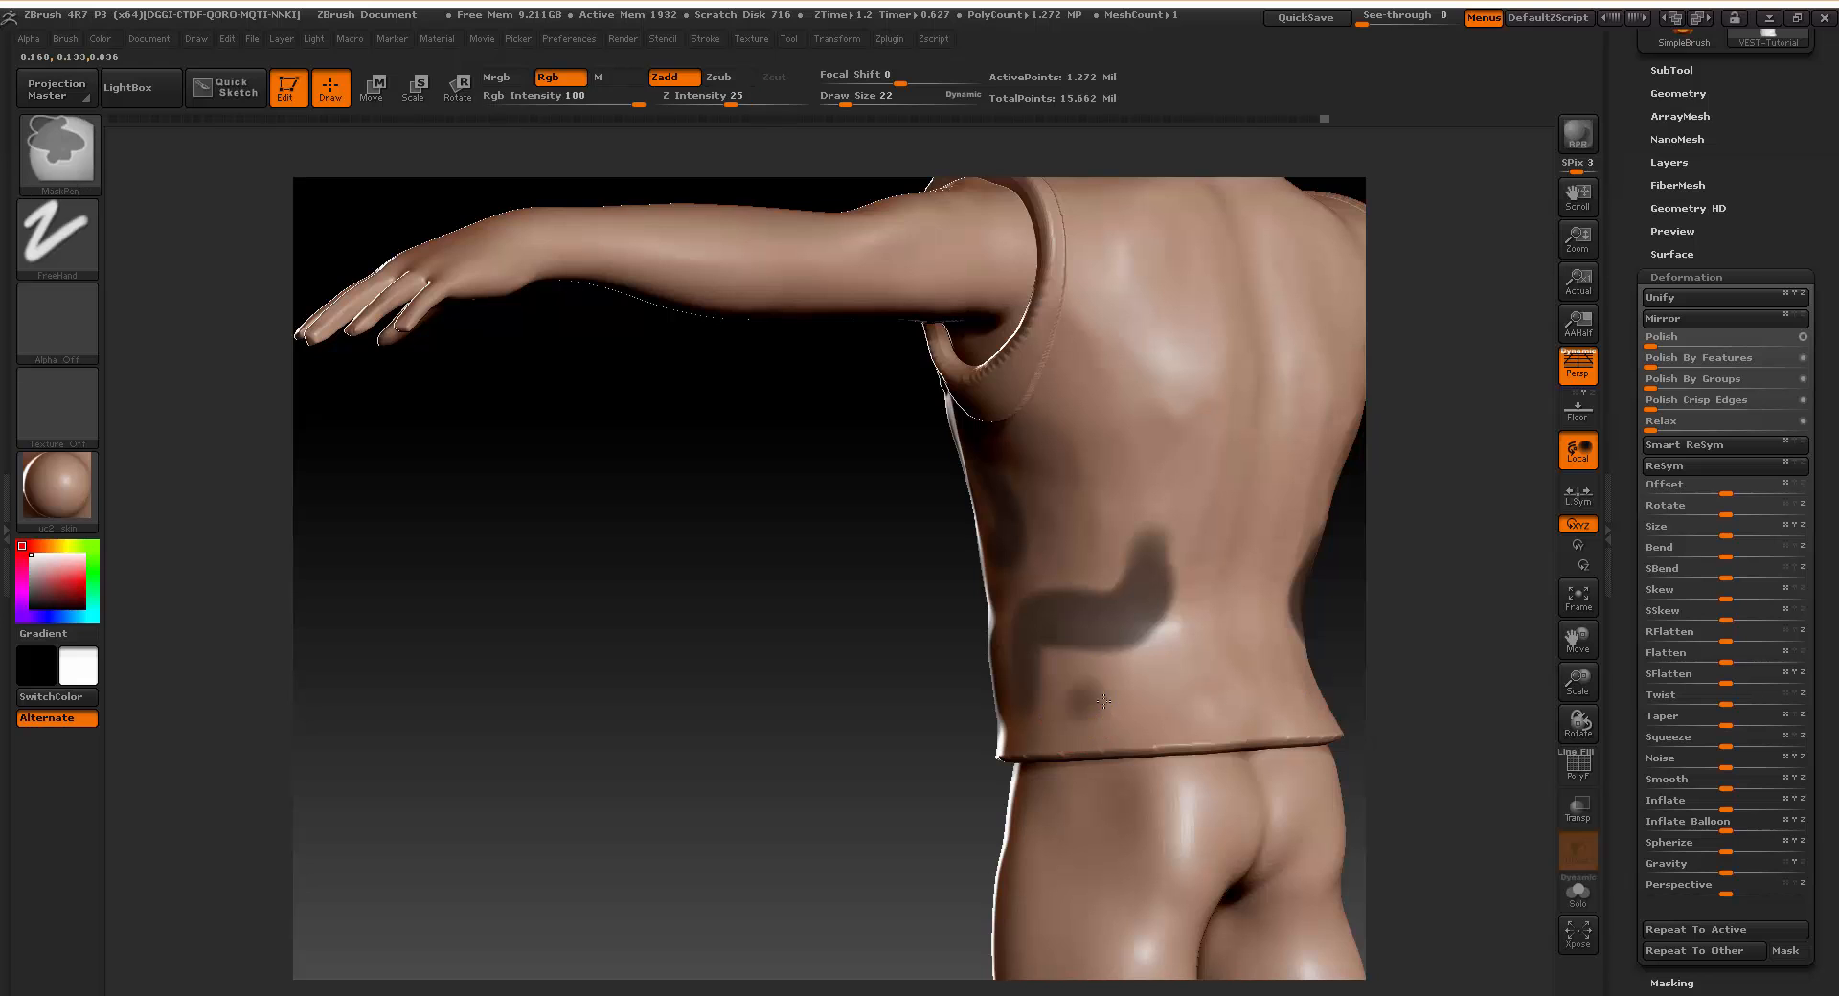
{"action": "mouse_move", "coordinate": [1087, 702]}
{"action": "left_mouse_down", "text": "ctrl"}
{"action": "mouse_move", "coordinate": [1190, 696]}
{"action": "mouse_move", "coordinate": [1226, 634]}
{"action": "left_mouse_up", "text": "ctrl"}
{"action": "left_click_drag", "start_coordinate": [1245, 699], "coordinate": [1262, 701], "text": "ctrl"}
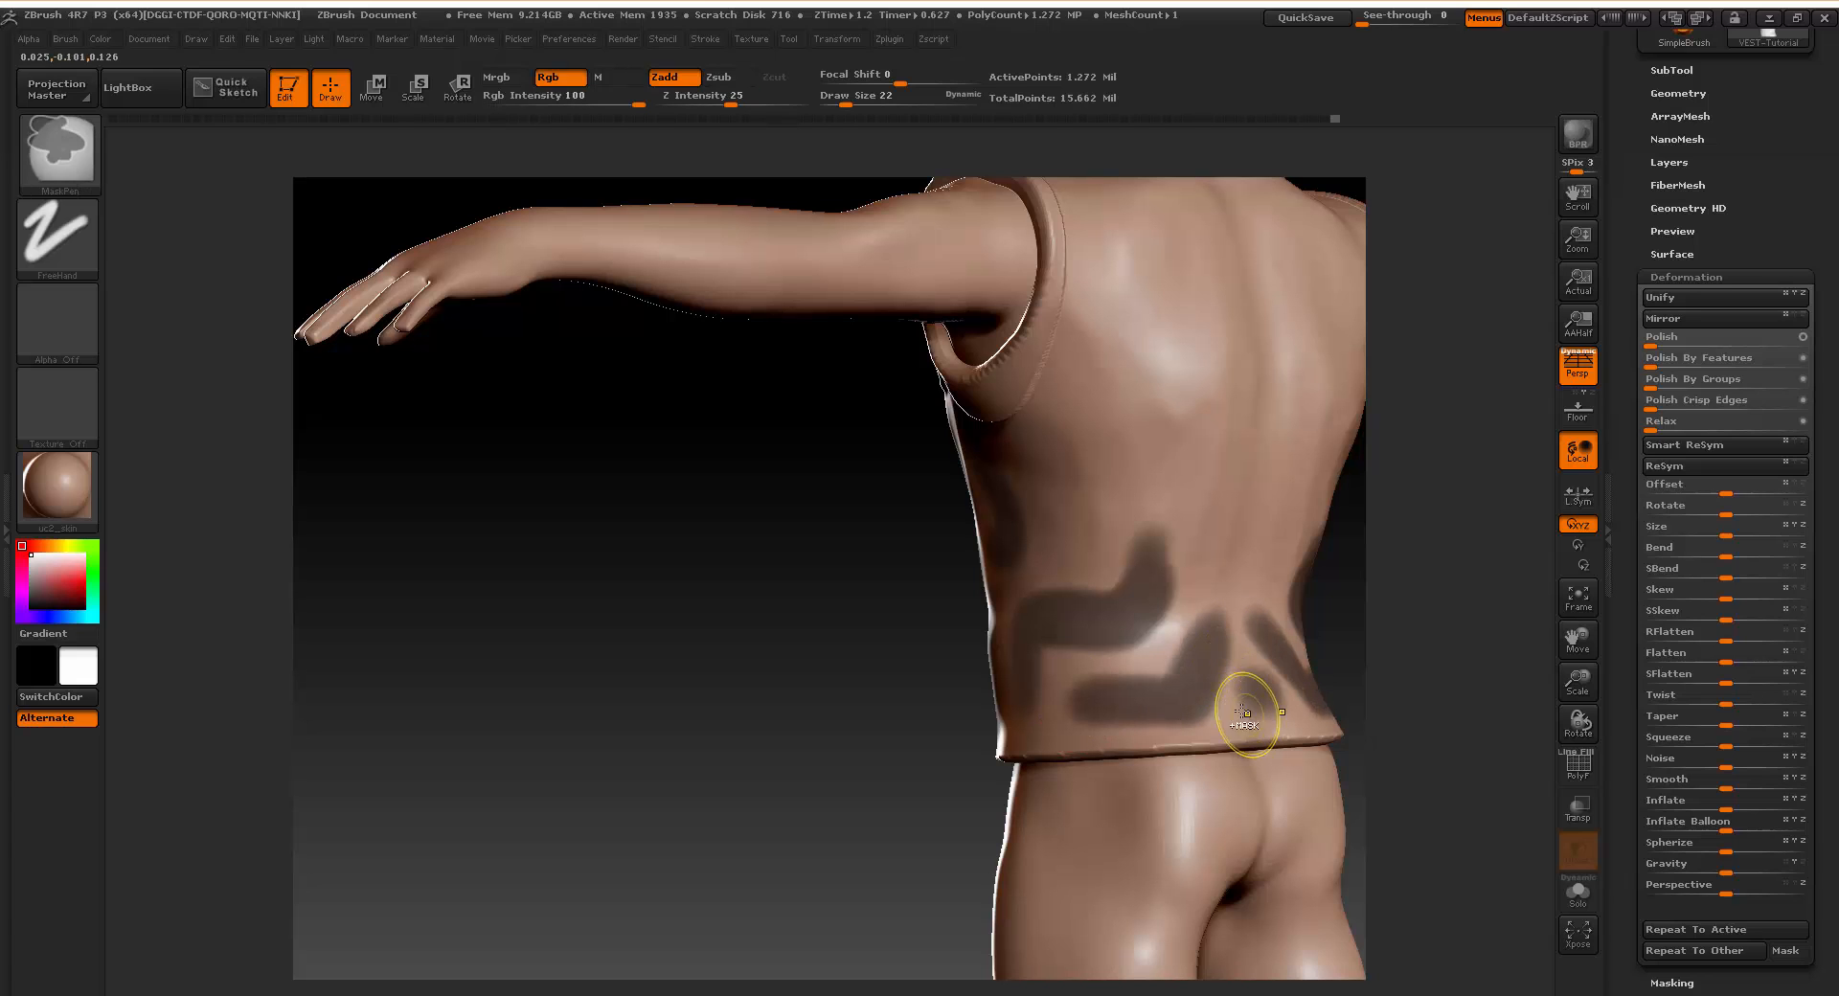
Invert the vest mask and slightly inflate the exposed side and lower-back bands.
{"action": "mouse_move", "coordinate": [1408, 682]}
{"action": "left_mouse_down"}
{"action": "mouse_move", "coordinate": [1504, 735]}
{"action": "mouse_move", "coordinate": [1204, 711]}
{"action": "mouse_move", "coordinate": [1398, 762]}
{"action": "mouse_move", "coordinate": [1361, 758]}
{"action": "mouse_move", "coordinate": [1043, 657]}
{"action": "mouse_move", "coordinate": [1248, 612]}
{"action": "mouse_move", "coordinate": [1157, 682]}
{"action": "left_mouse_up"}
{"action": "left_click", "coordinate": [1155, 682], "text": "ctrl"}
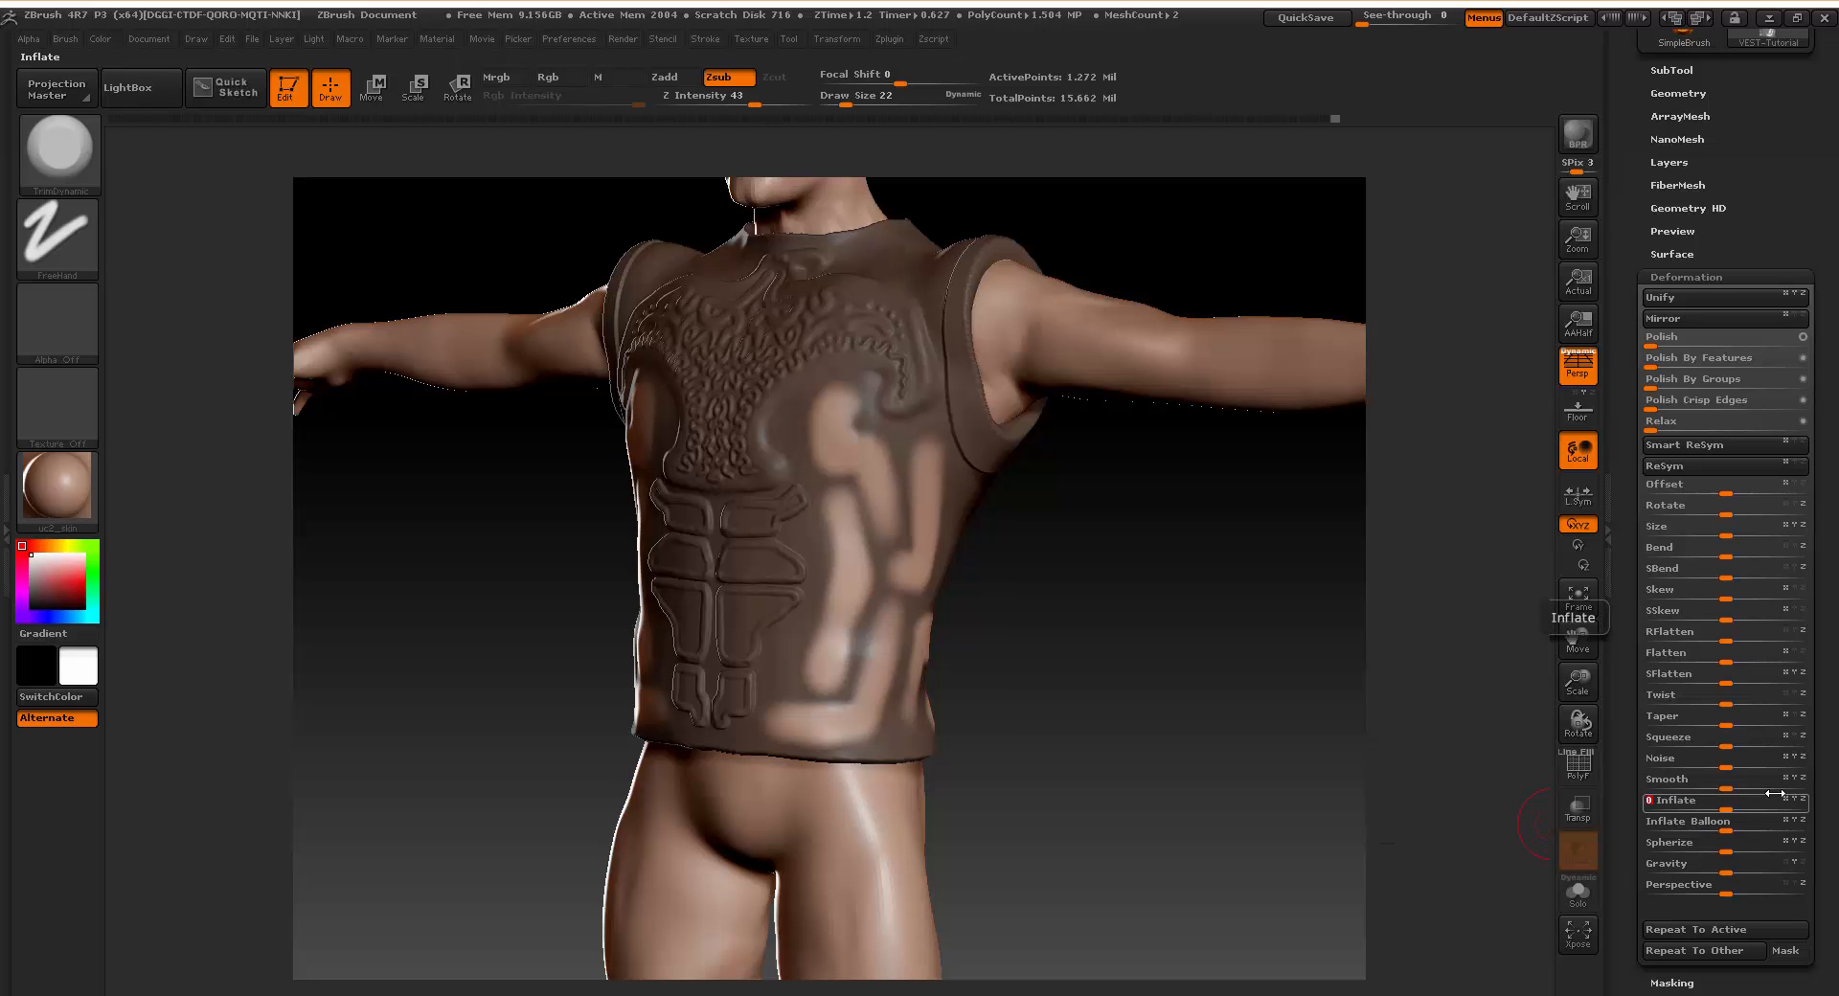
{"action": "mouse_move", "coordinate": [1322, 728]}
{"action": "left_mouse_down"}
{"action": "mouse_move", "coordinate": [1158, 713]}
{"action": "mouse_move", "coordinate": [1279, 719]}
{"action": "mouse_move", "coordinate": [1207, 727]}
{"action": "left_mouse_up"}
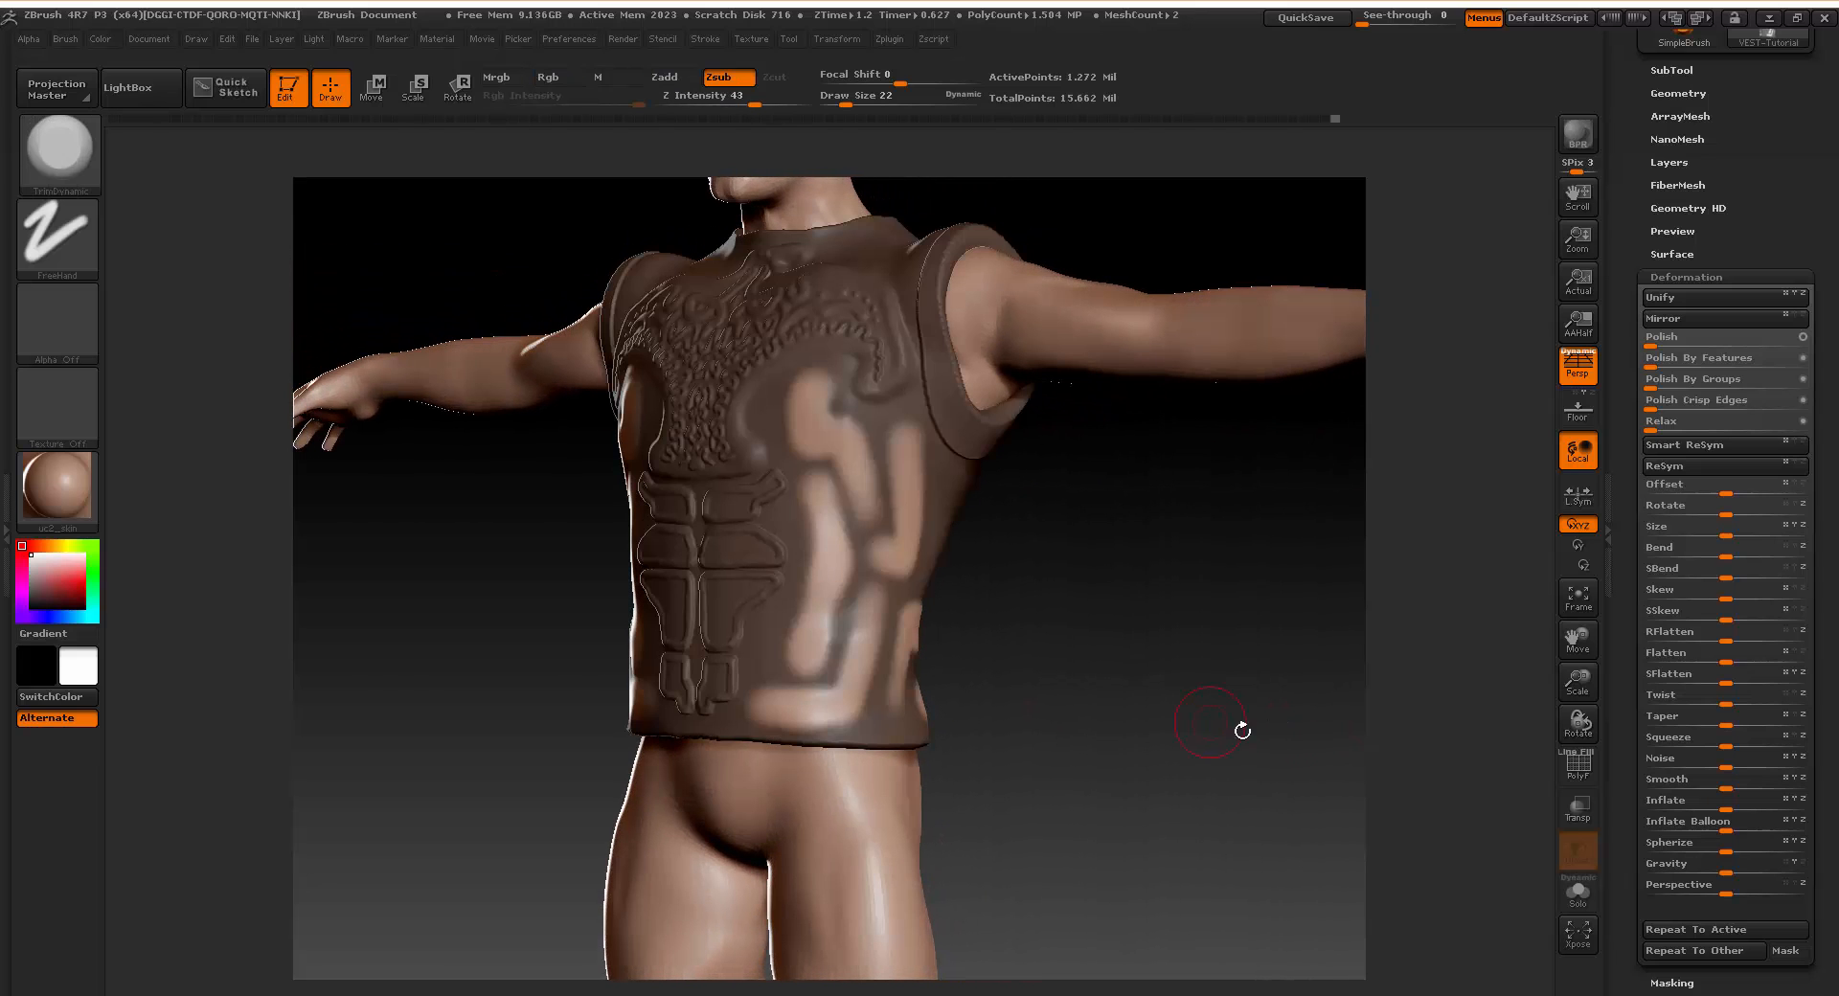
Apply Polish Crisp Edges to the raised bands and clear the mask from the vest.
{"action": "mouse_move", "coordinate": [1651, 407]}
{"action": "left_mouse_down"}
{"action": "mouse_move", "coordinate": [1697, 407]}
{"action": "mouse_move", "coordinate": [1683, 411]}
{"action": "left_mouse_up"}
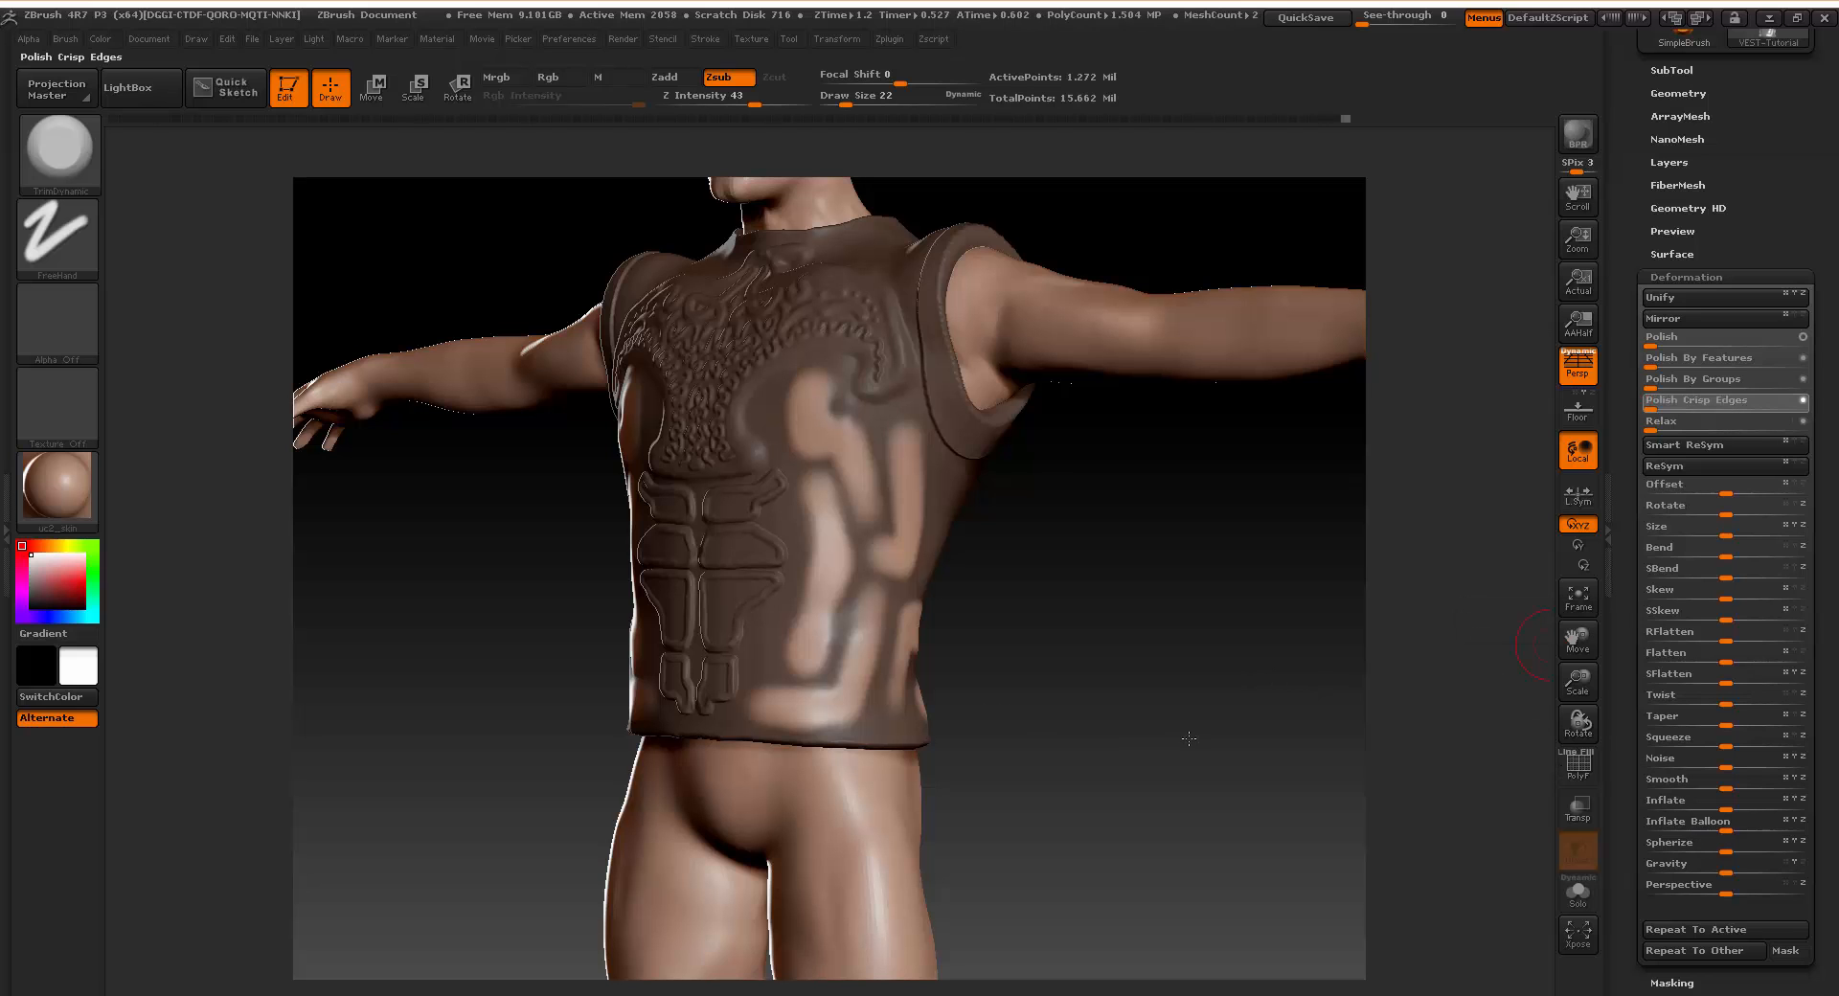
{"action": "left_click_drag", "start_coordinate": [1189, 738], "coordinate": [1117, 677]}
{"action": "left_click", "coordinate": [1149, 691], "text": "ctrl"}
{"action": "left_click_drag", "start_coordinate": [1231, 698], "coordinate": [1281, 684]}
Set the focal shift to -100, mask a symmetrical inverted-U shape on the upper back, and invert the mask.
{"action": "key", "text": "space"}
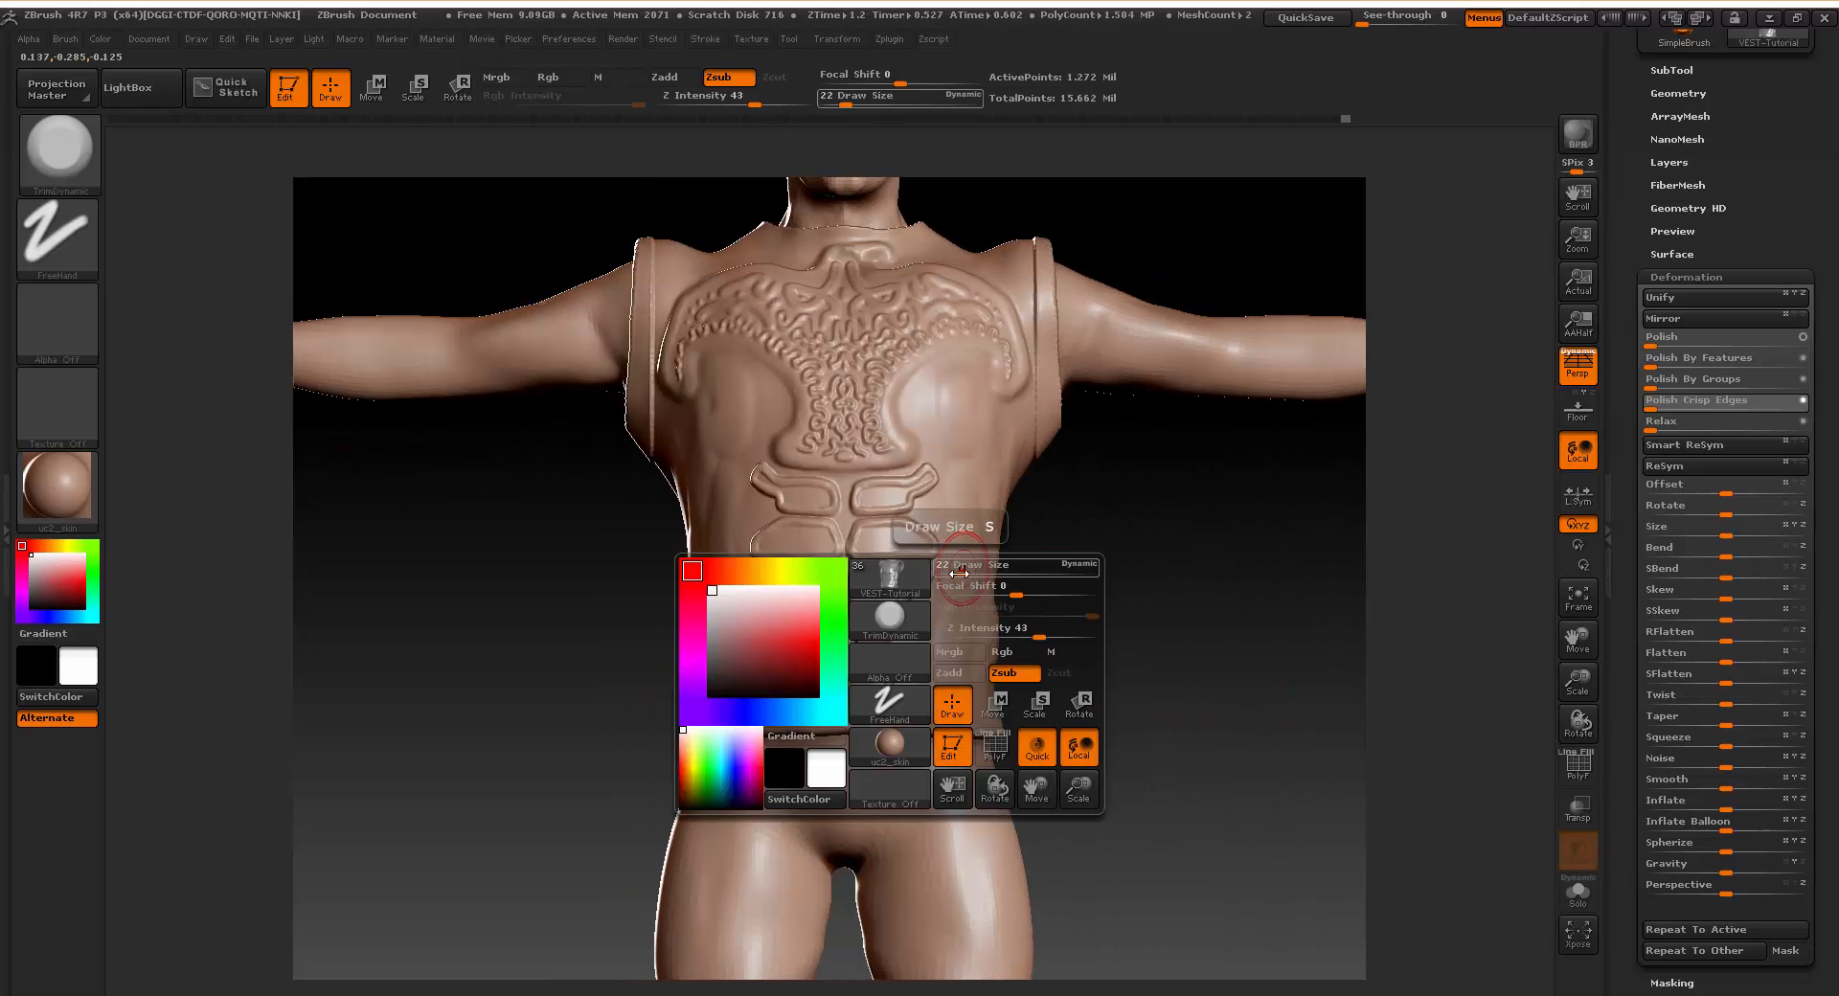
{"action": "mouse_move", "coordinate": [958, 588]}
{"action": "left_mouse_down"}
{"action": "mouse_move", "coordinate": [986, 591]}
{"action": "mouse_move", "coordinate": [933, 595]}
{"action": "left_mouse_up"}
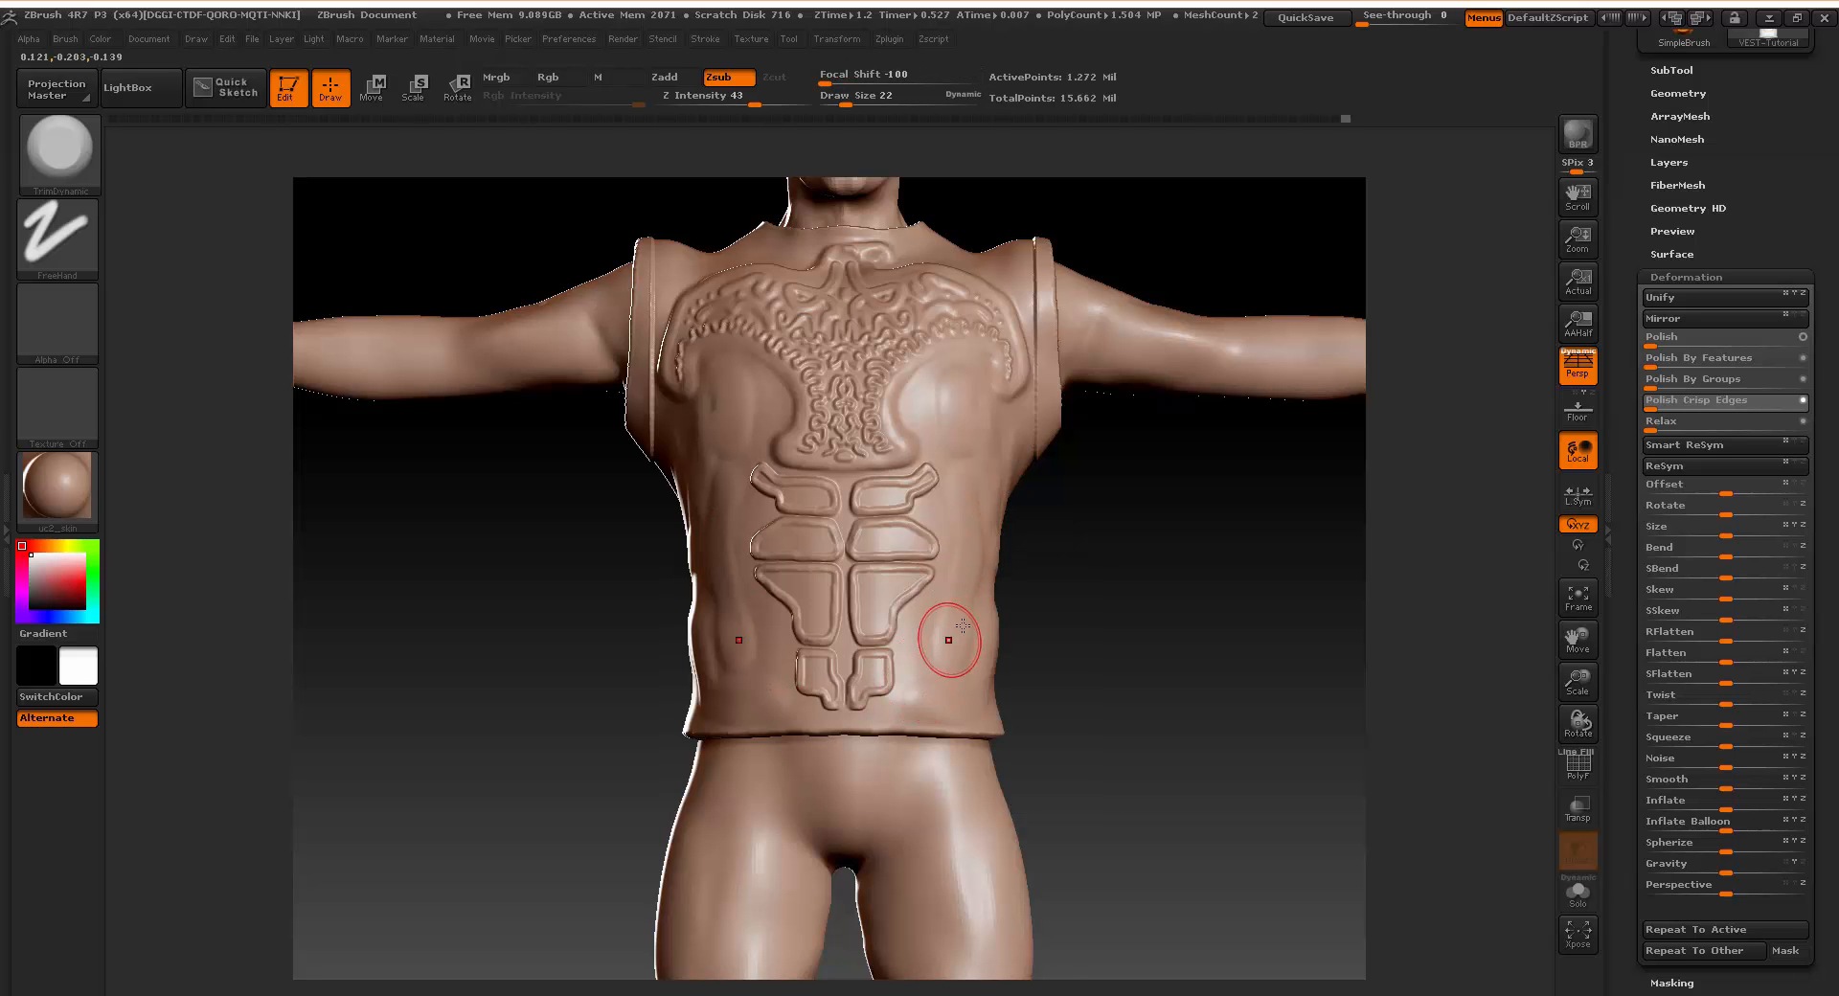
{"action": "mouse_move", "coordinate": [1136, 618]}
{"action": "left_mouse_down"}
{"action": "mouse_move", "coordinate": [915, 634]}
{"action": "mouse_move", "coordinate": [1067, 578]}
{"action": "mouse_move", "coordinate": [997, 645]}
{"action": "left_mouse_up"}
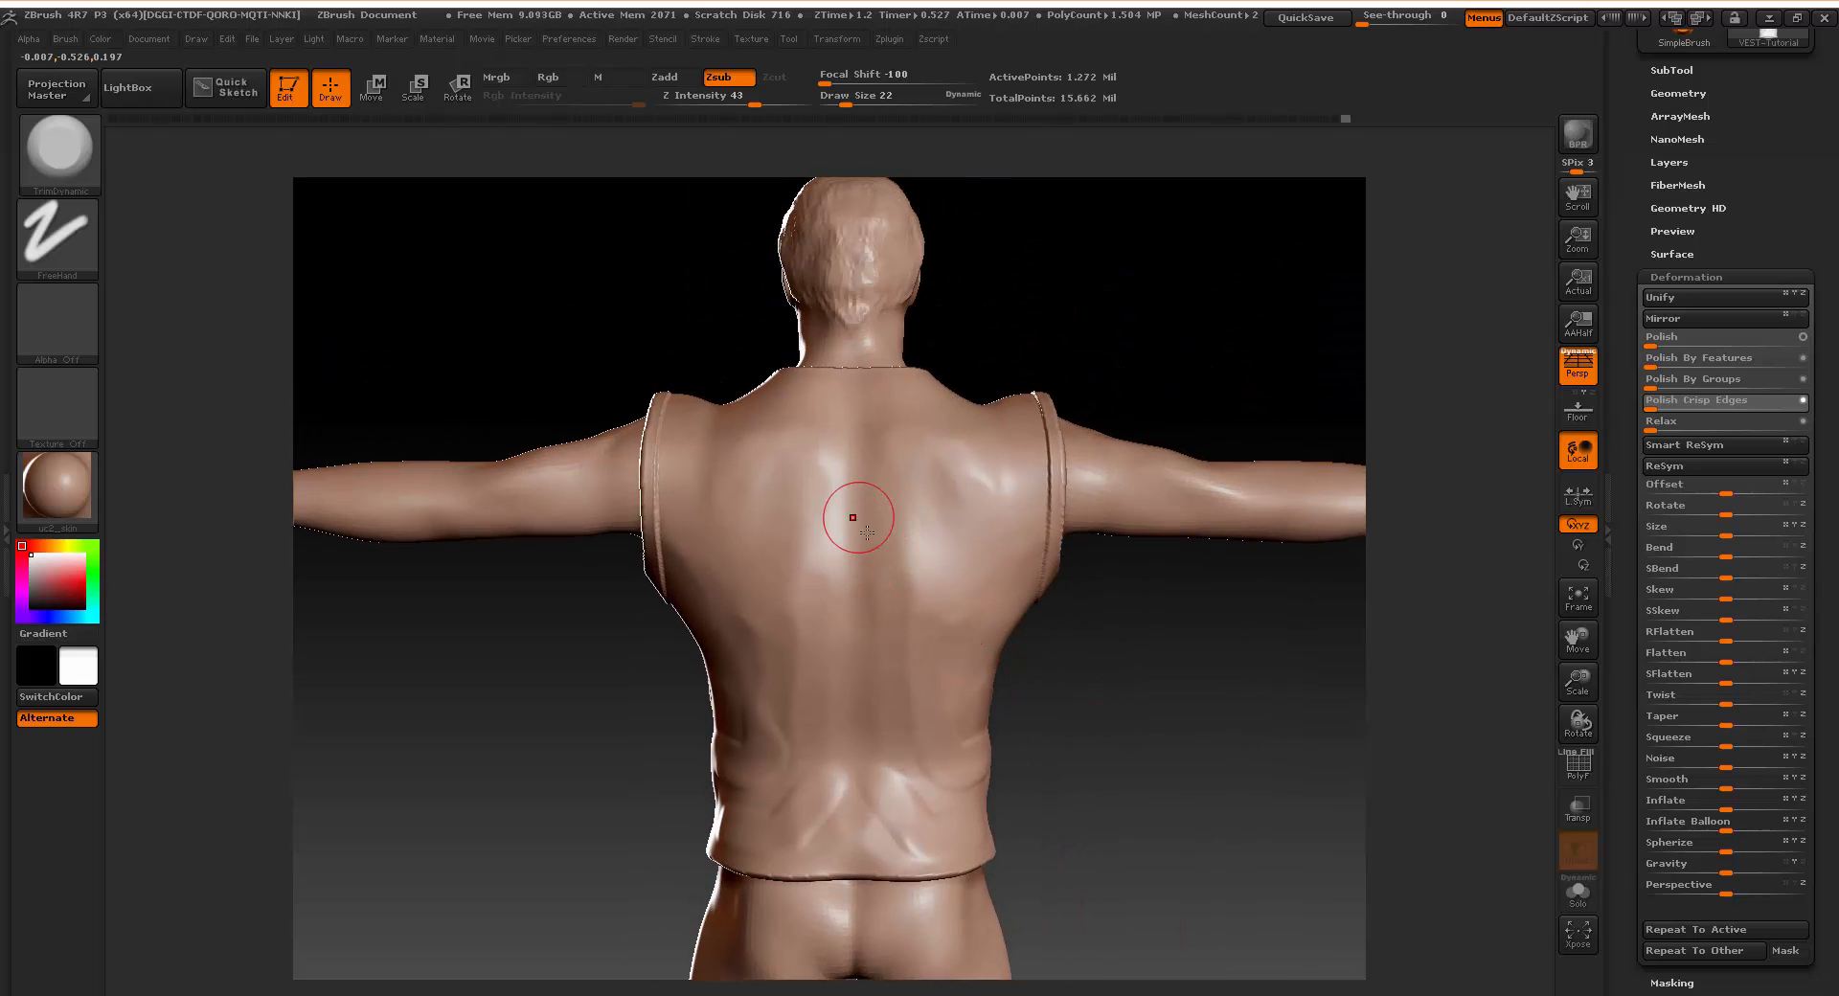
{"action": "key", "text": "ctrl"}
{"action": "mouse_move", "coordinate": [936, 582]}
{"action": "left_mouse_down", "text": "ctrl"}
{"action": "mouse_move", "coordinate": [914, 448]}
{"action": "mouse_move", "coordinate": [842, 424]}
{"action": "mouse_move", "coordinate": [897, 477]}
{"action": "mouse_move", "coordinate": [922, 580]}
{"action": "left_mouse_up", "text": "ctrl"}
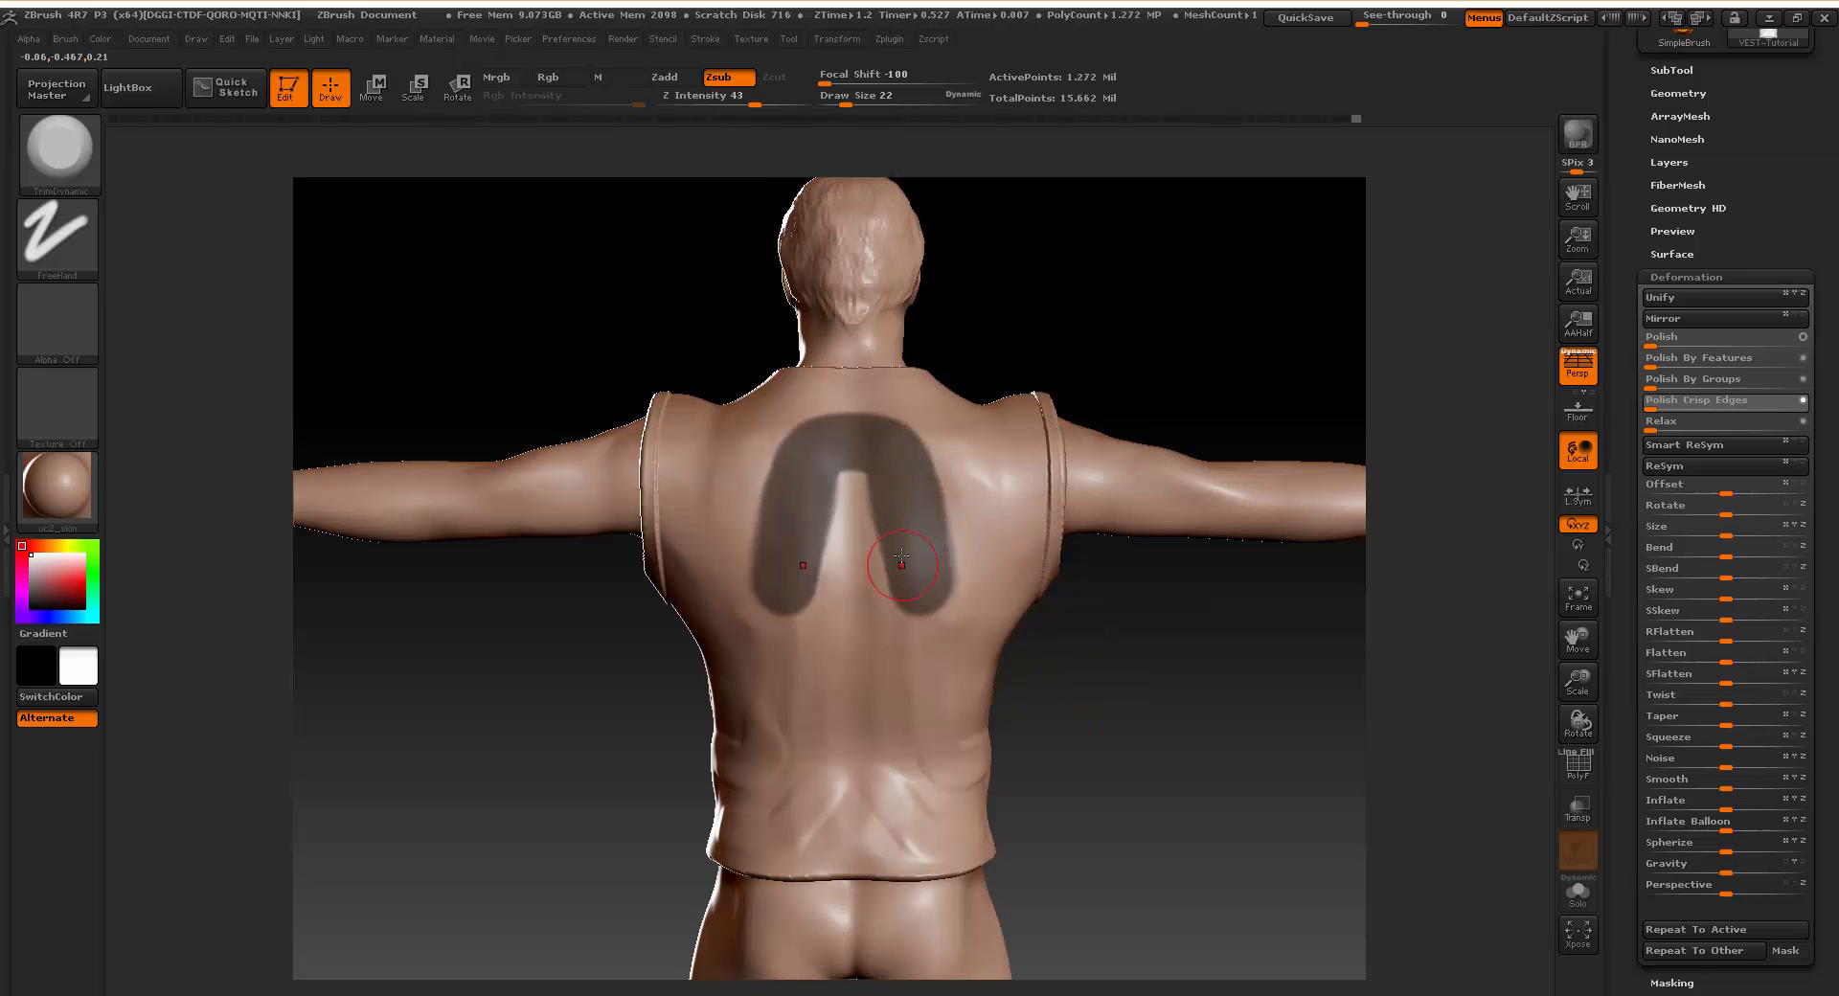
{"action": "left_click", "coordinate": [1149, 652], "text": "ctrl"}
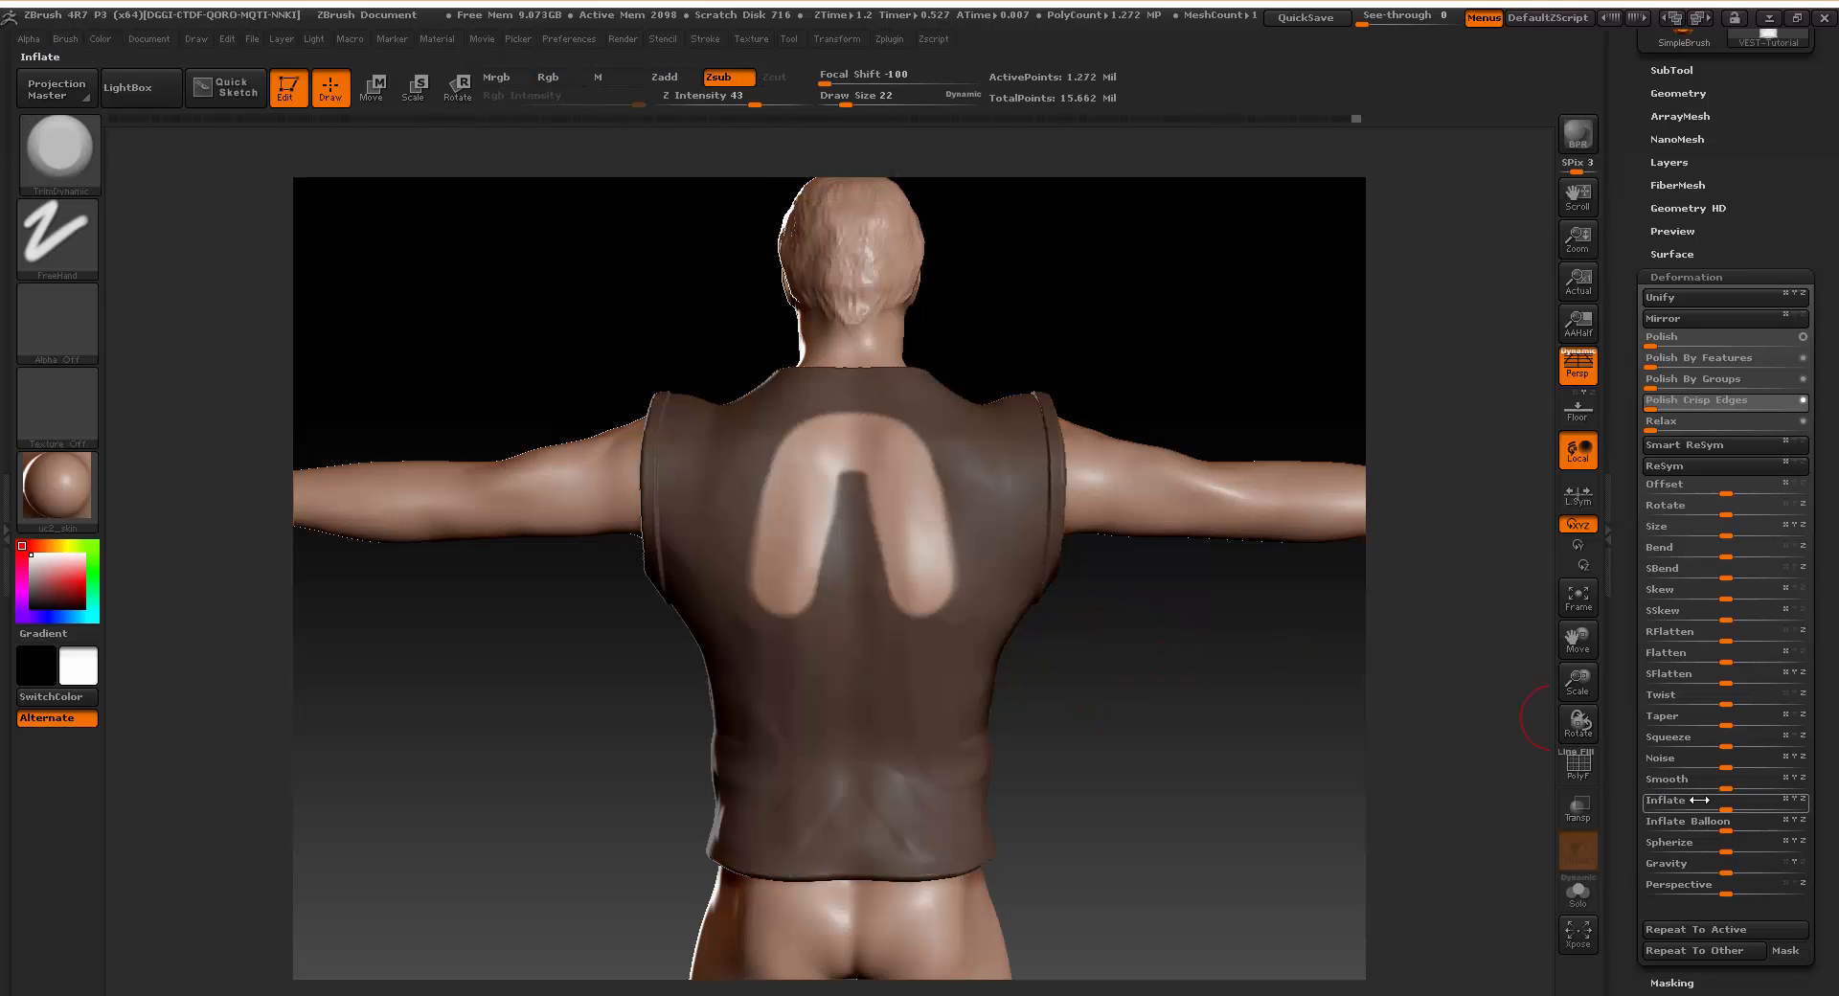
{"action": "left_click_drag", "start_coordinate": [1691, 800], "coordinate": [1708, 788]}
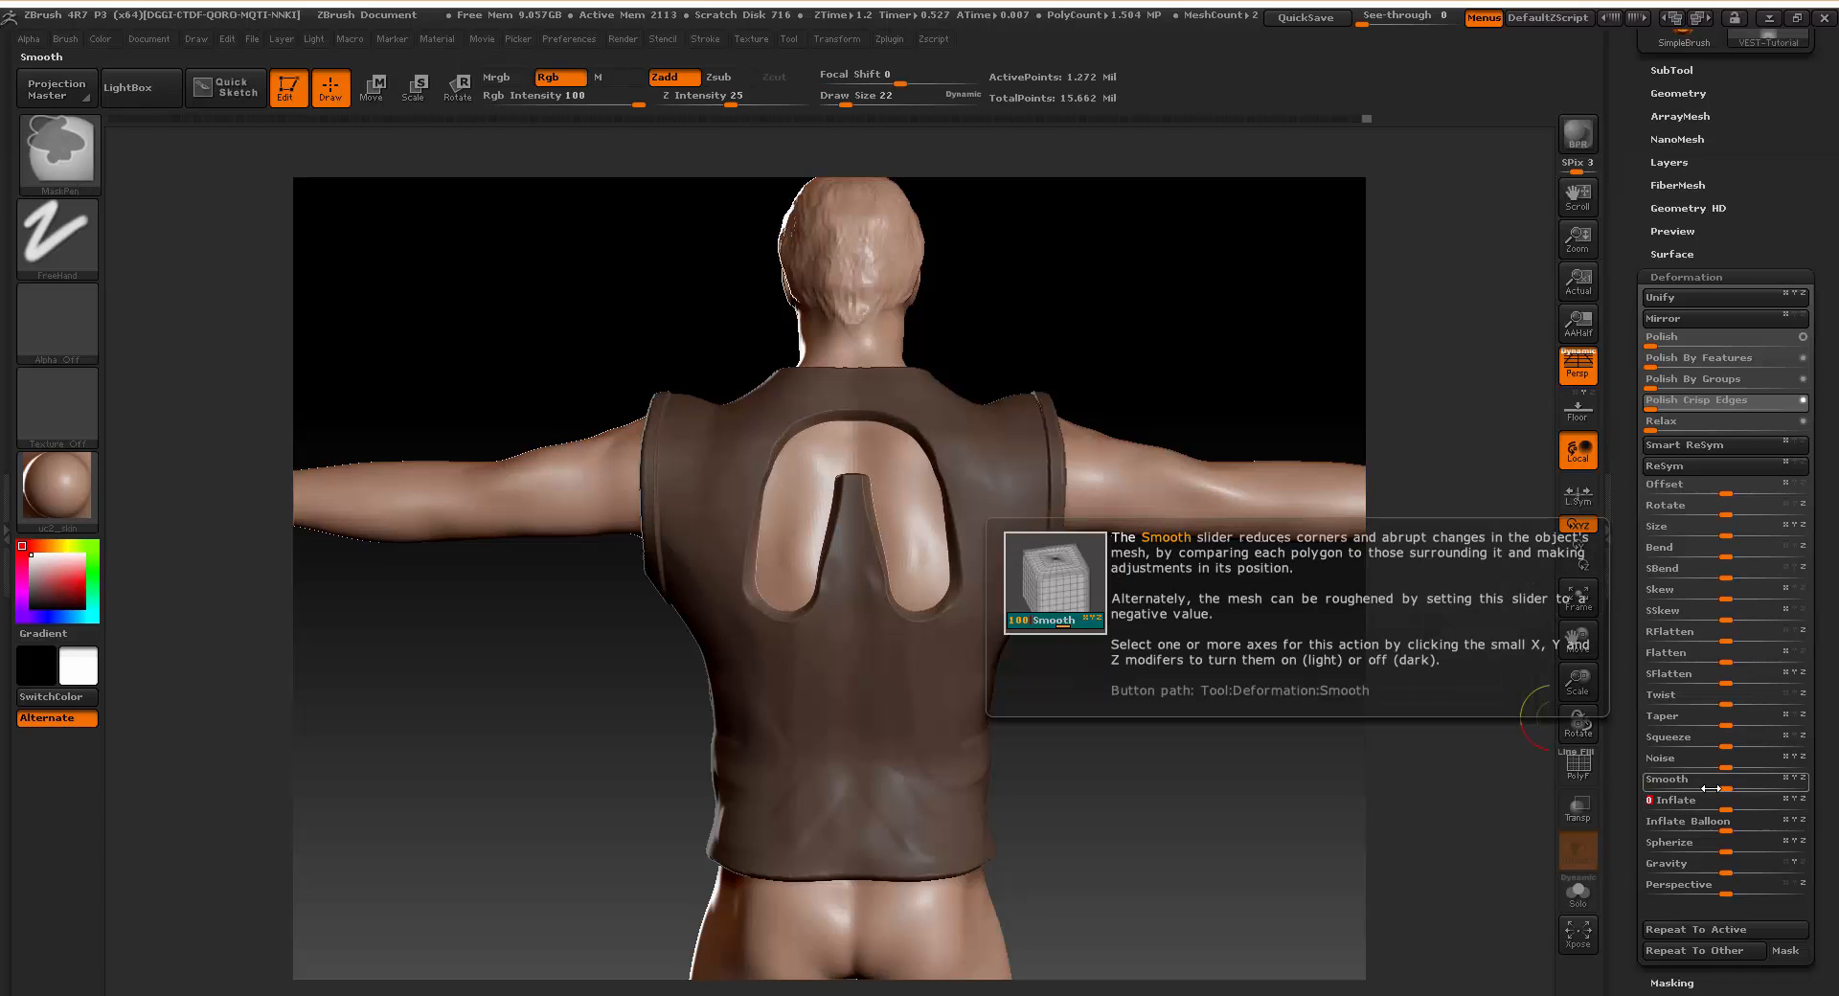
{"action": "key", "text": "ctrl+z"}
{"action": "key", "text": "ctrl+z"}
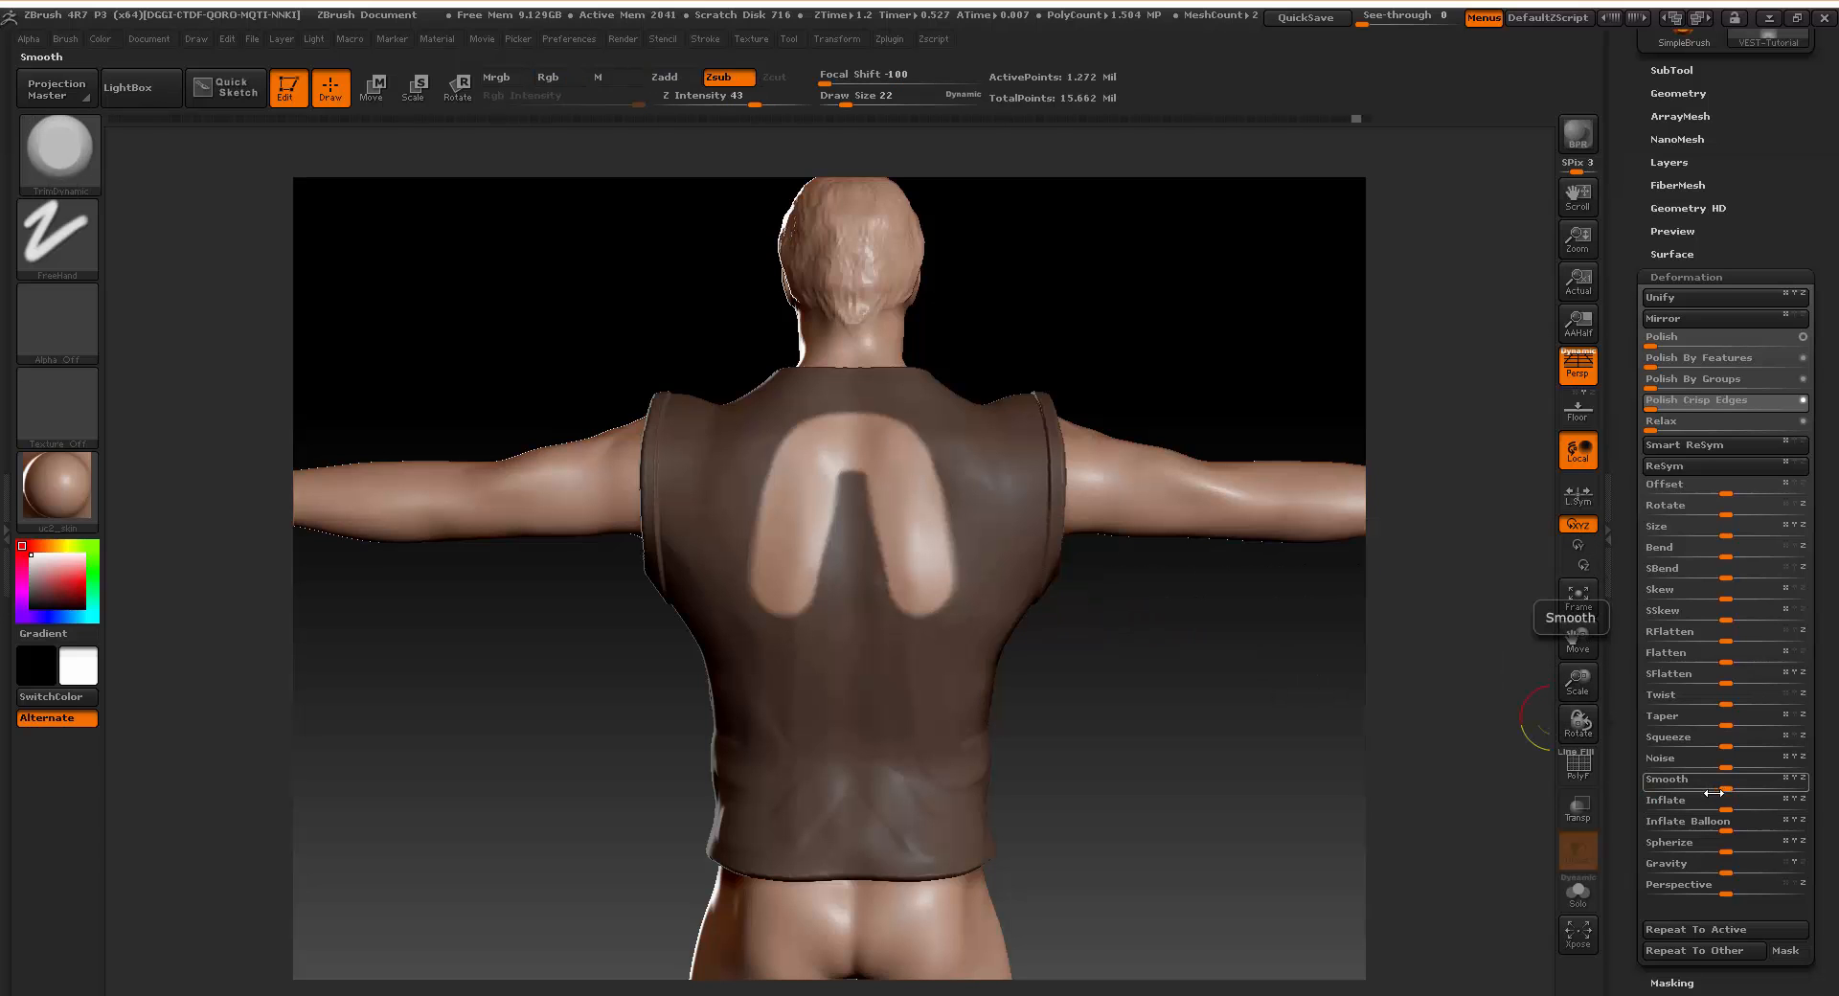
Inflate the exposed inverted-U outward, refine it with Polish Crisp Edges and Polish at 23, and clear the mask.
{"action": "left_click_drag", "start_coordinate": [1678, 803], "coordinate": [1657, 826]}
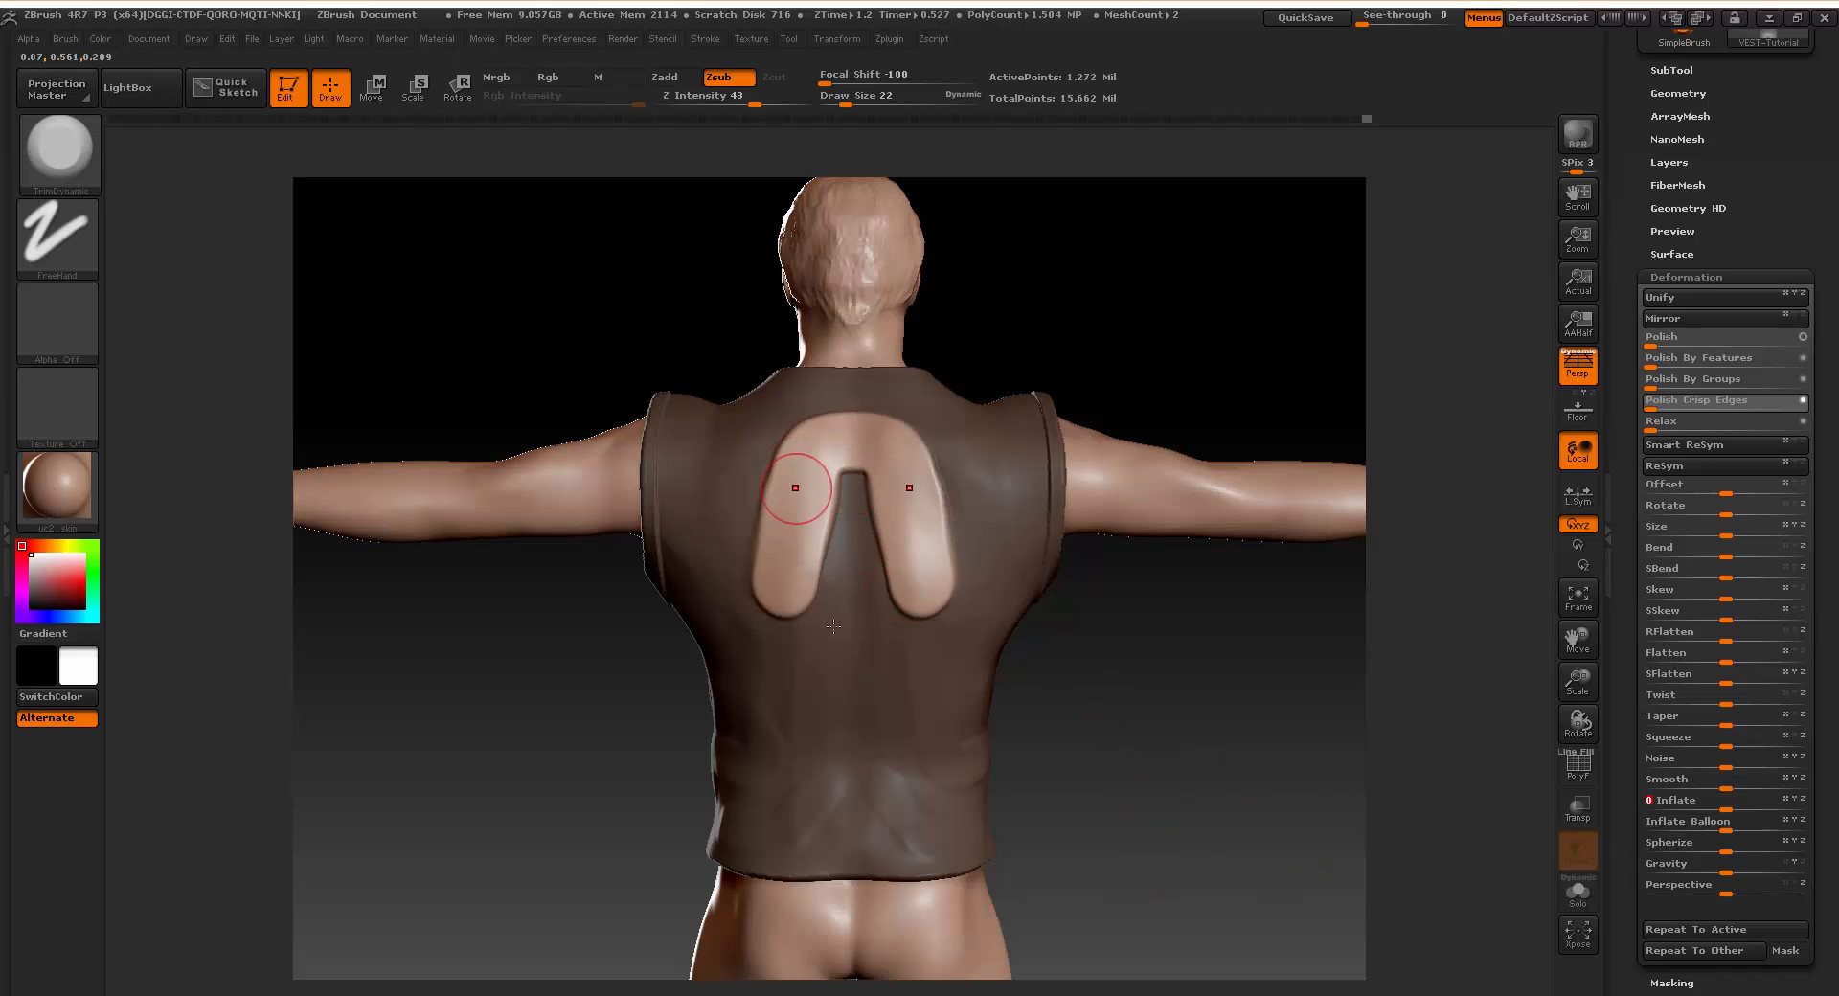
{"action": "left_click_drag", "start_coordinate": [1673, 409], "coordinate": [1668, 410]}
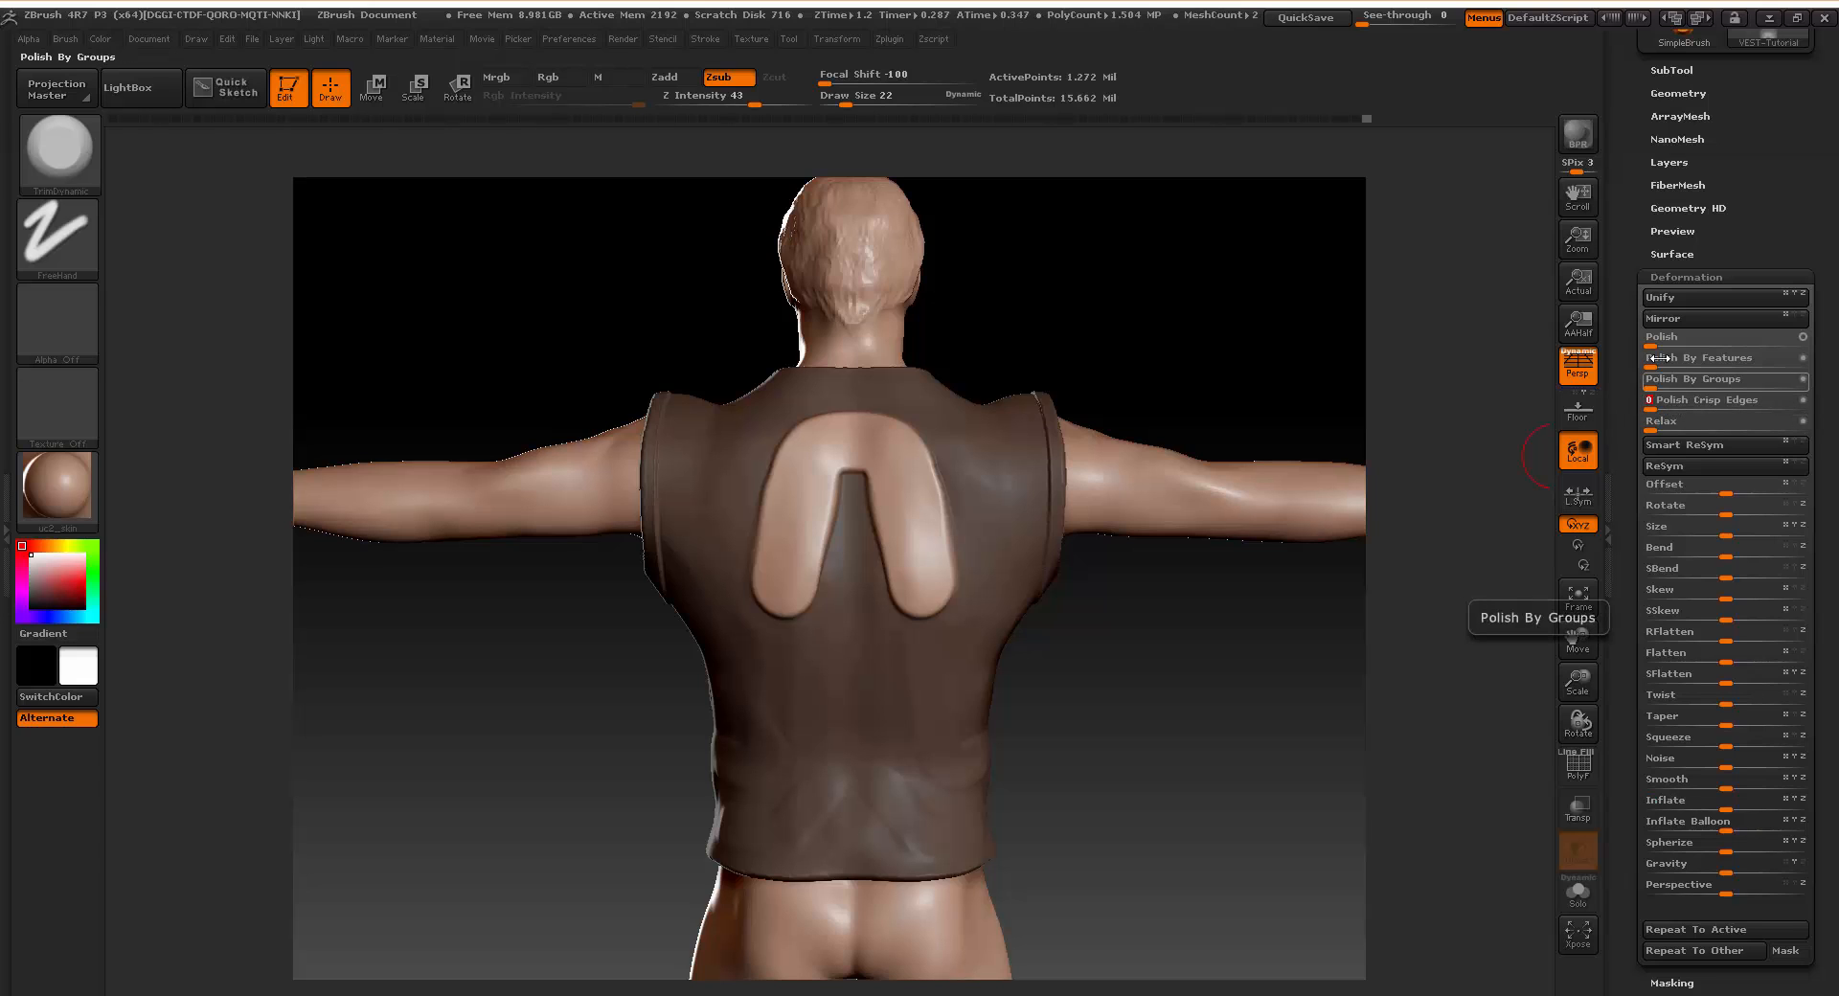
{"action": "left_click_drag", "start_coordinate": [1666, 345], "coordinate": [1683, 348]}
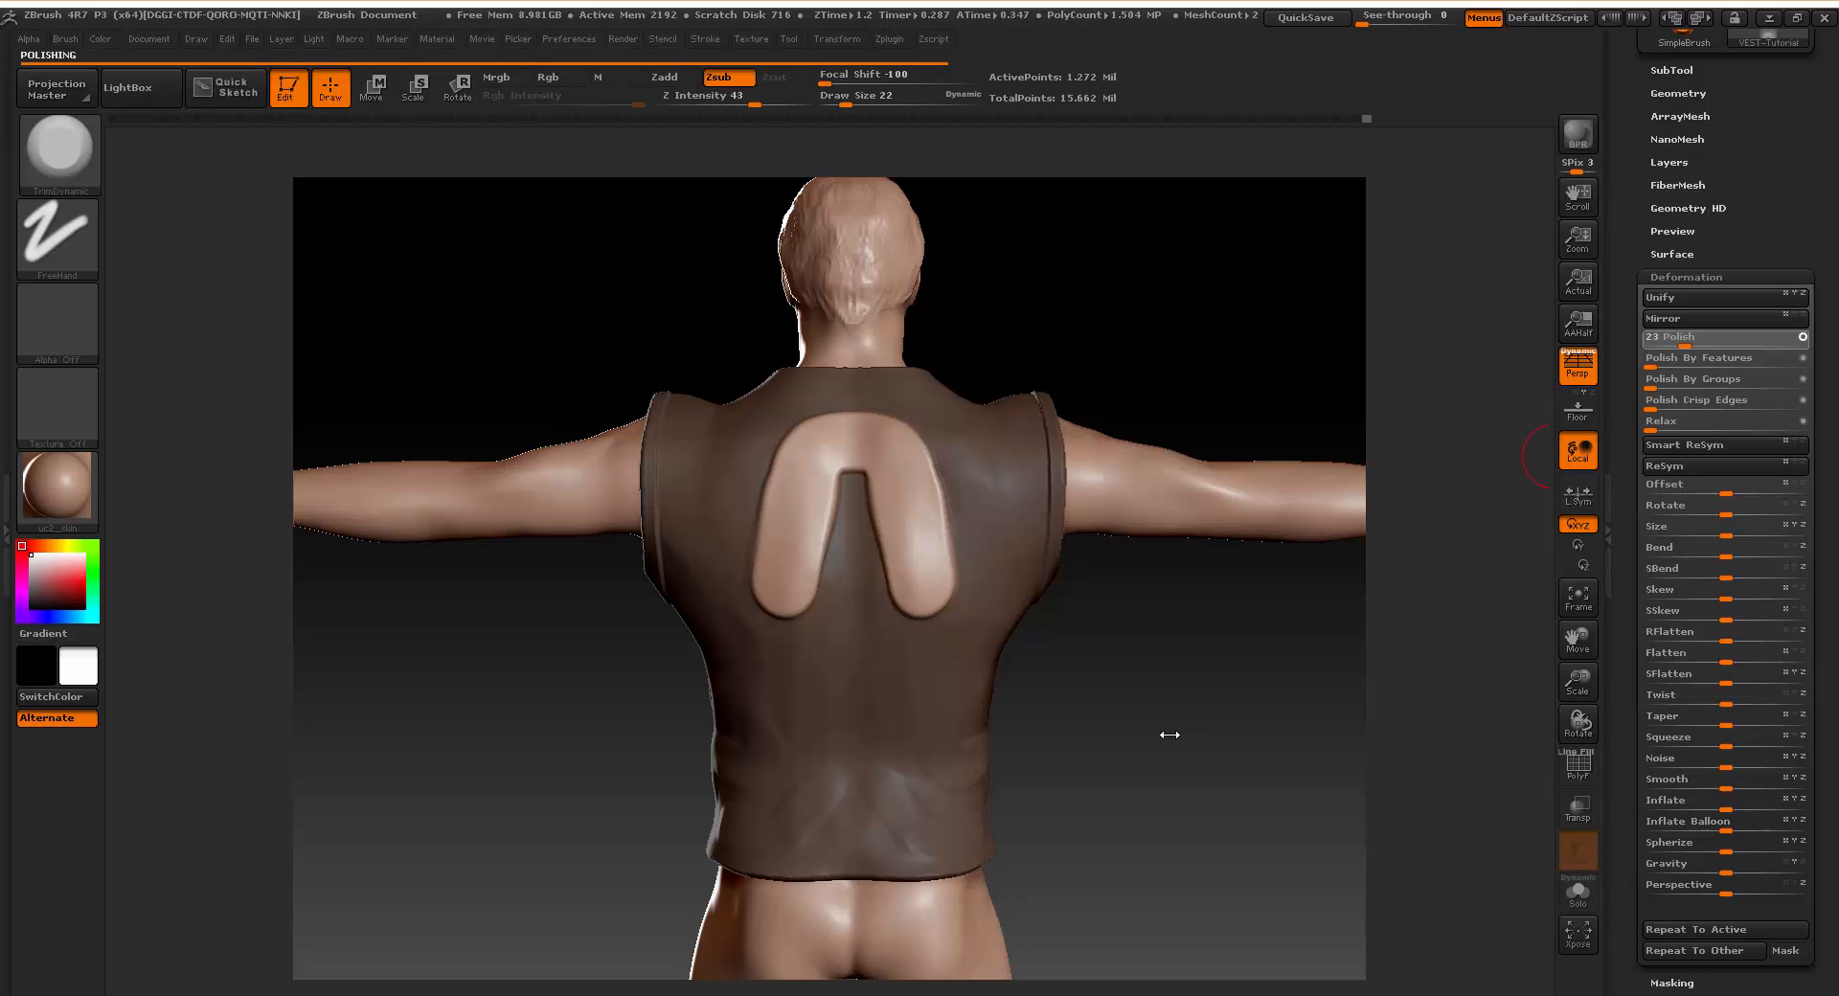
{"action": "left_click_drag", "start_coordinate": [1006, 643], "coordinate": [1085, 698], "text": "alt"}
{"action": "mouse_move", "coordinate": [1175, 735]}
{"action": "left_mouse_down", "text": "ctrl"}
{"action": "mouse_move", "coordinate": [1260, 784]}
{"action": "mouse_move", "coordinate": [1178, 780]}
{"action": "mouse_move", "coordinate": [1261, 780]}
{"action": "mouse_move", "coordinate": [1246, 814]}
{"action": "mouse_move", "coordinate": [1208, 809]}
{"action": "left_mouse_up", "text": "ctrl"}
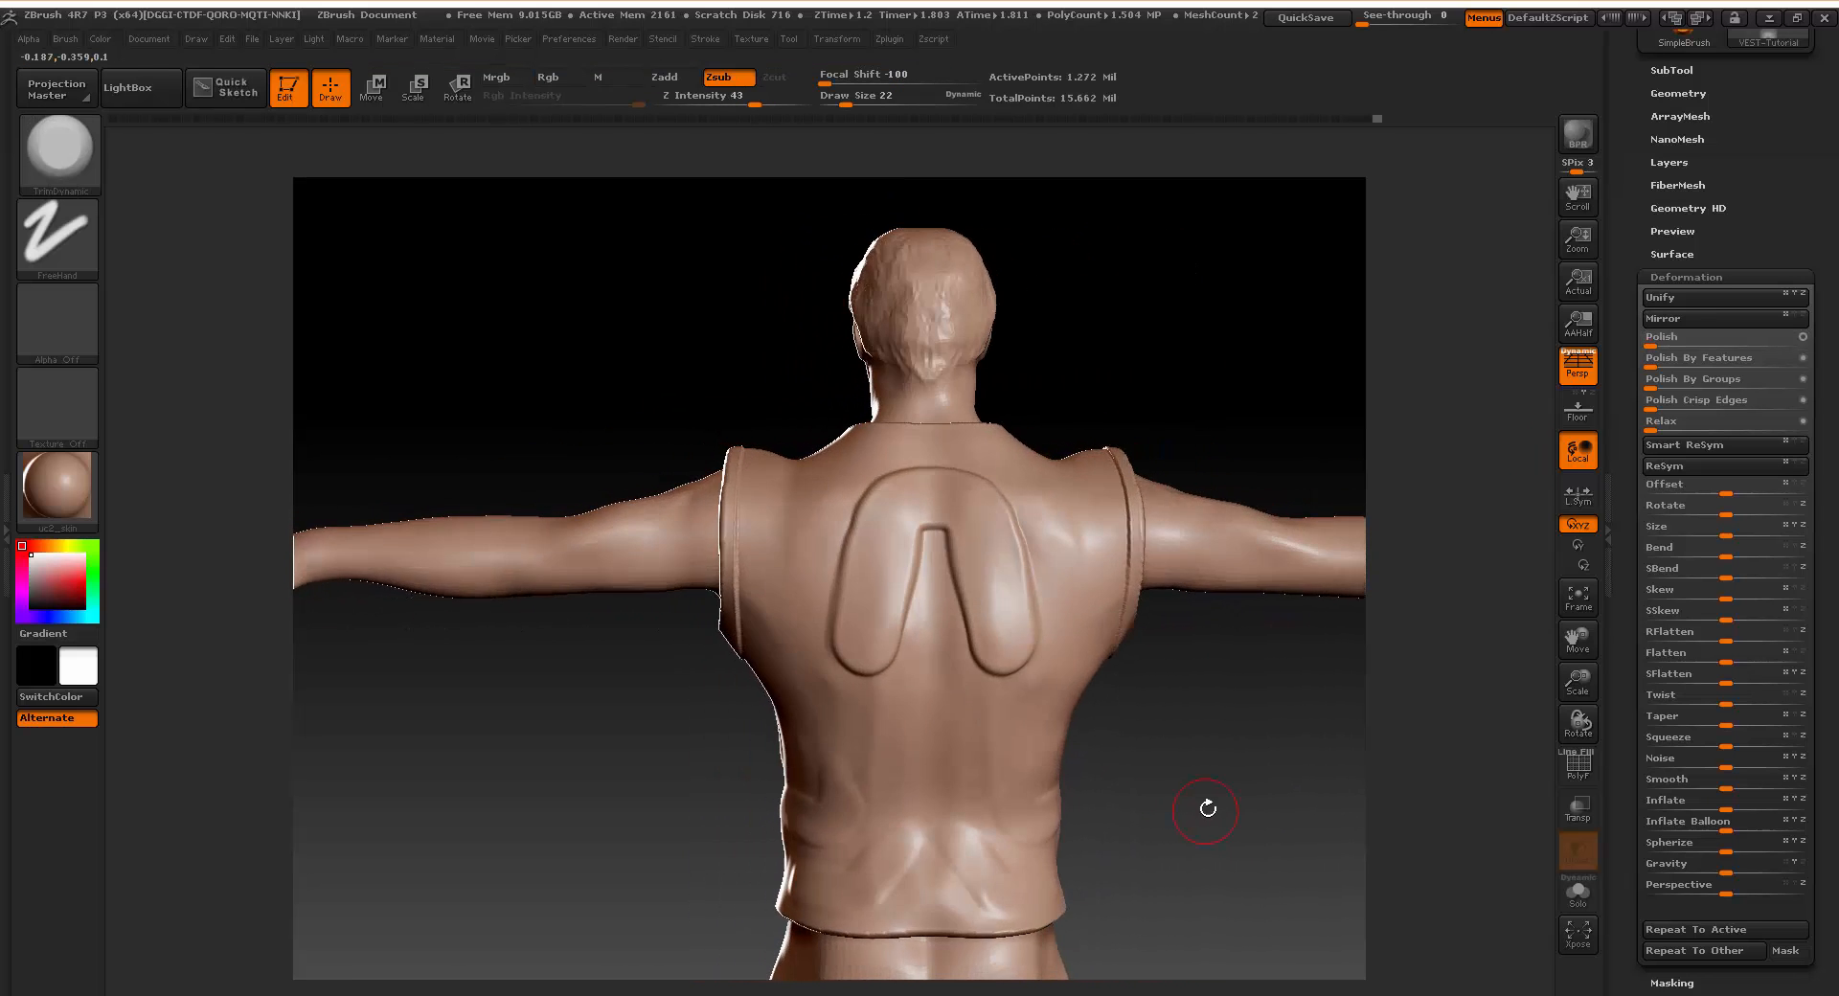
Sharpen the inner and outer edges of the raised inverted-U on the upper back with the Pinch brush.
{"action": "left_click_drag", "start_coordinate": [1229, 711], "coordinate": [1350, 766], "text": "alt"}
{"action": "left_click", "coordinate": [59, 149]}
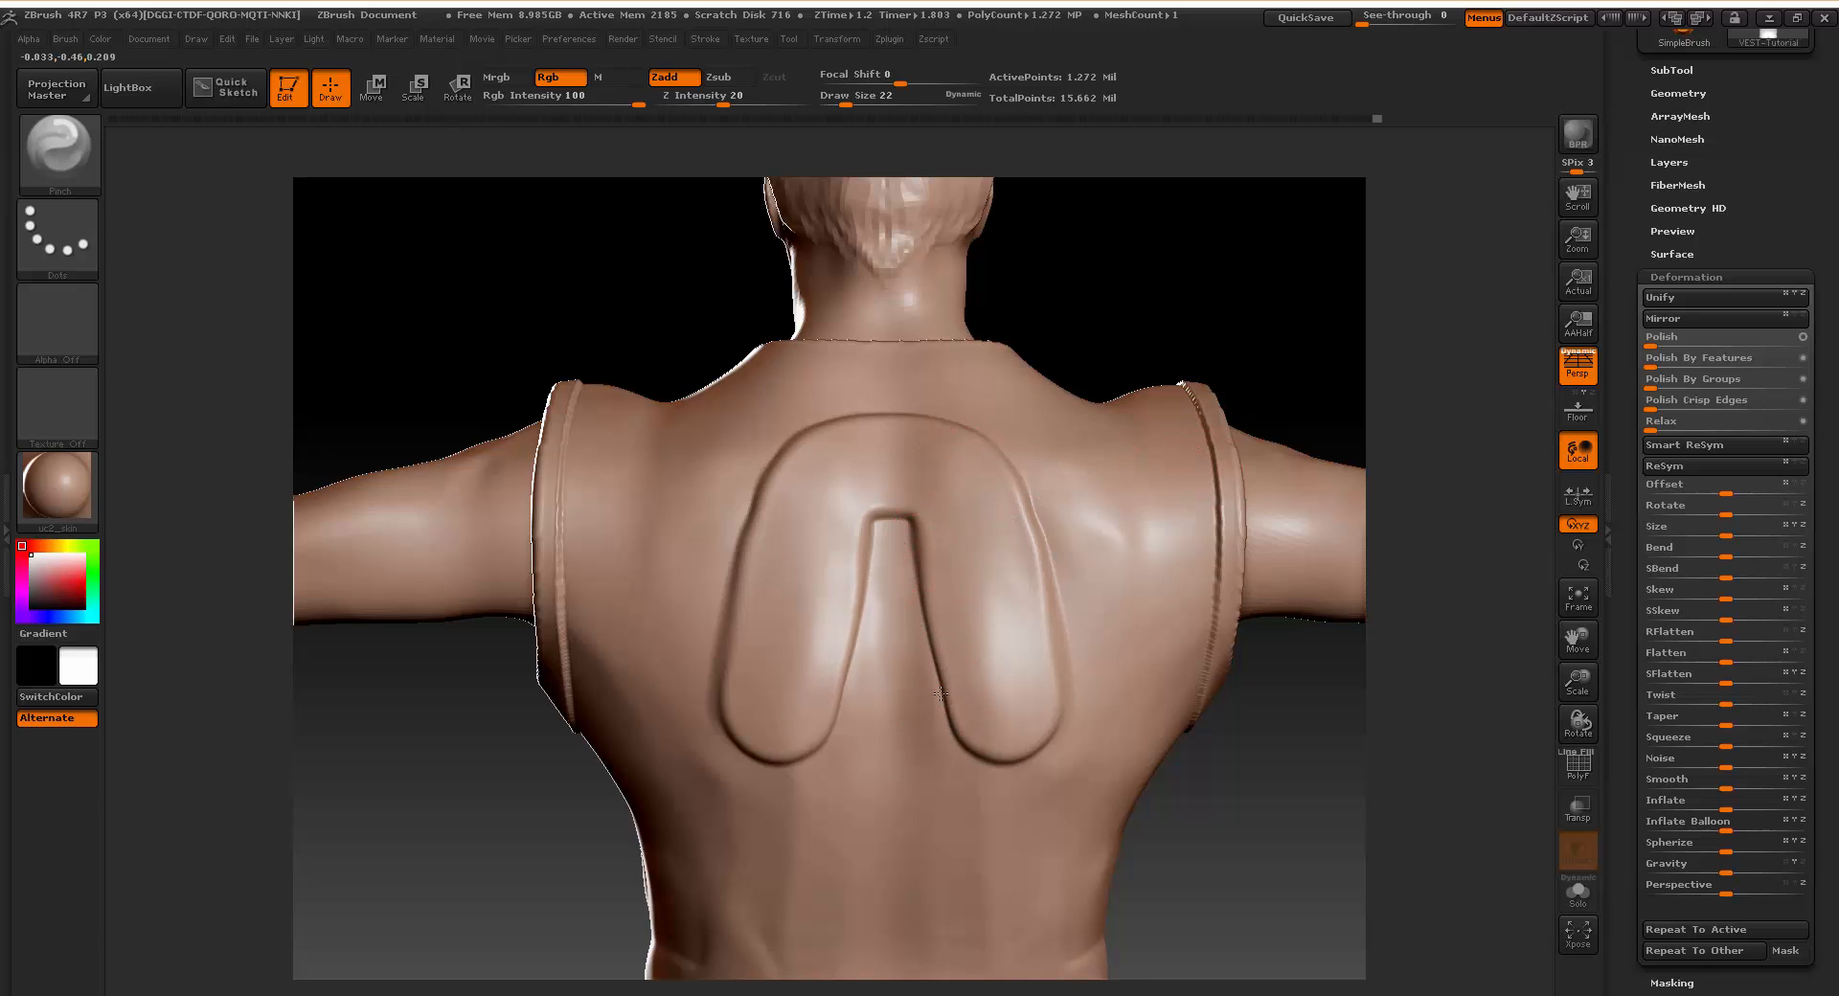
{"action": "left_click_drag", "start_coordinate": [908, 548], "coordinate": [882, 635]}
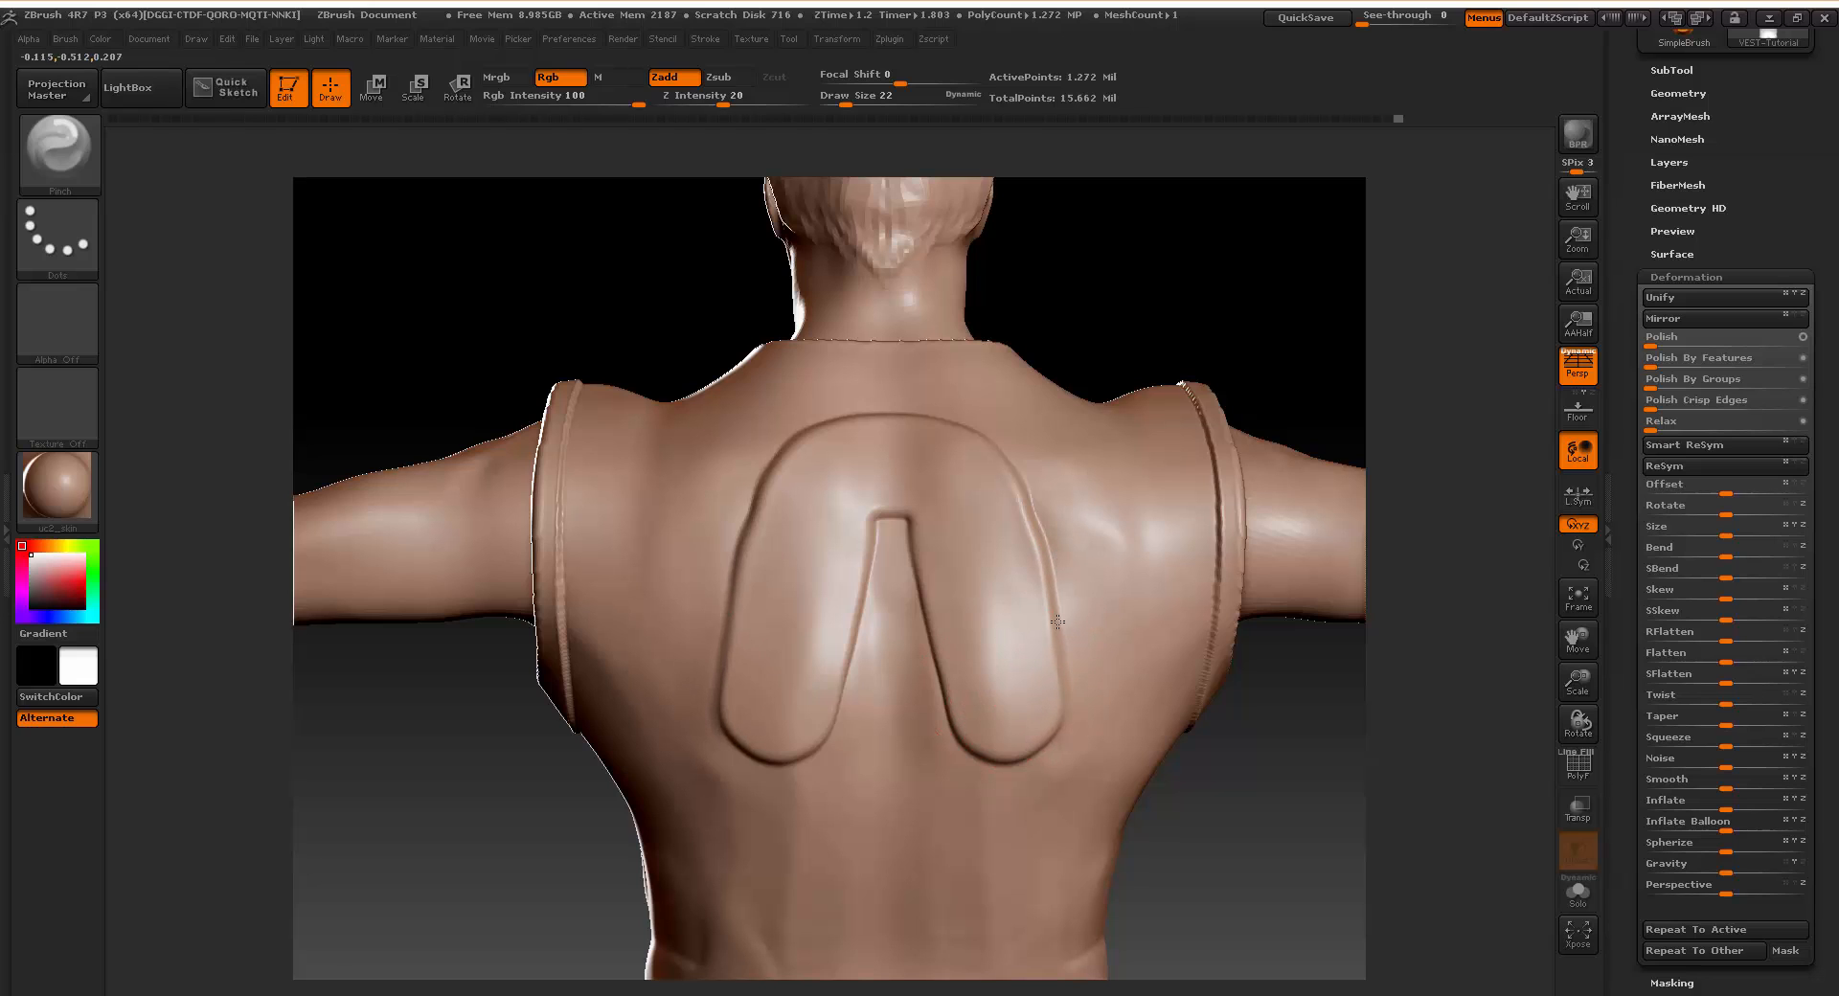
{"action": "mouse_move", "coordinate": [1057, 622]}
{"action": "left_mouse_down"}
{"action": "mouse_move", "coordinate": [985, 423]}
{"action": "mouse_move", "coordinate": [961, 438]}
{"action": "mouse_move", "coordinate": [1039, 518]}
{"action": "mouse_move", "coordinate": [1034, 643]}
{"action": "left_mouse_up"}
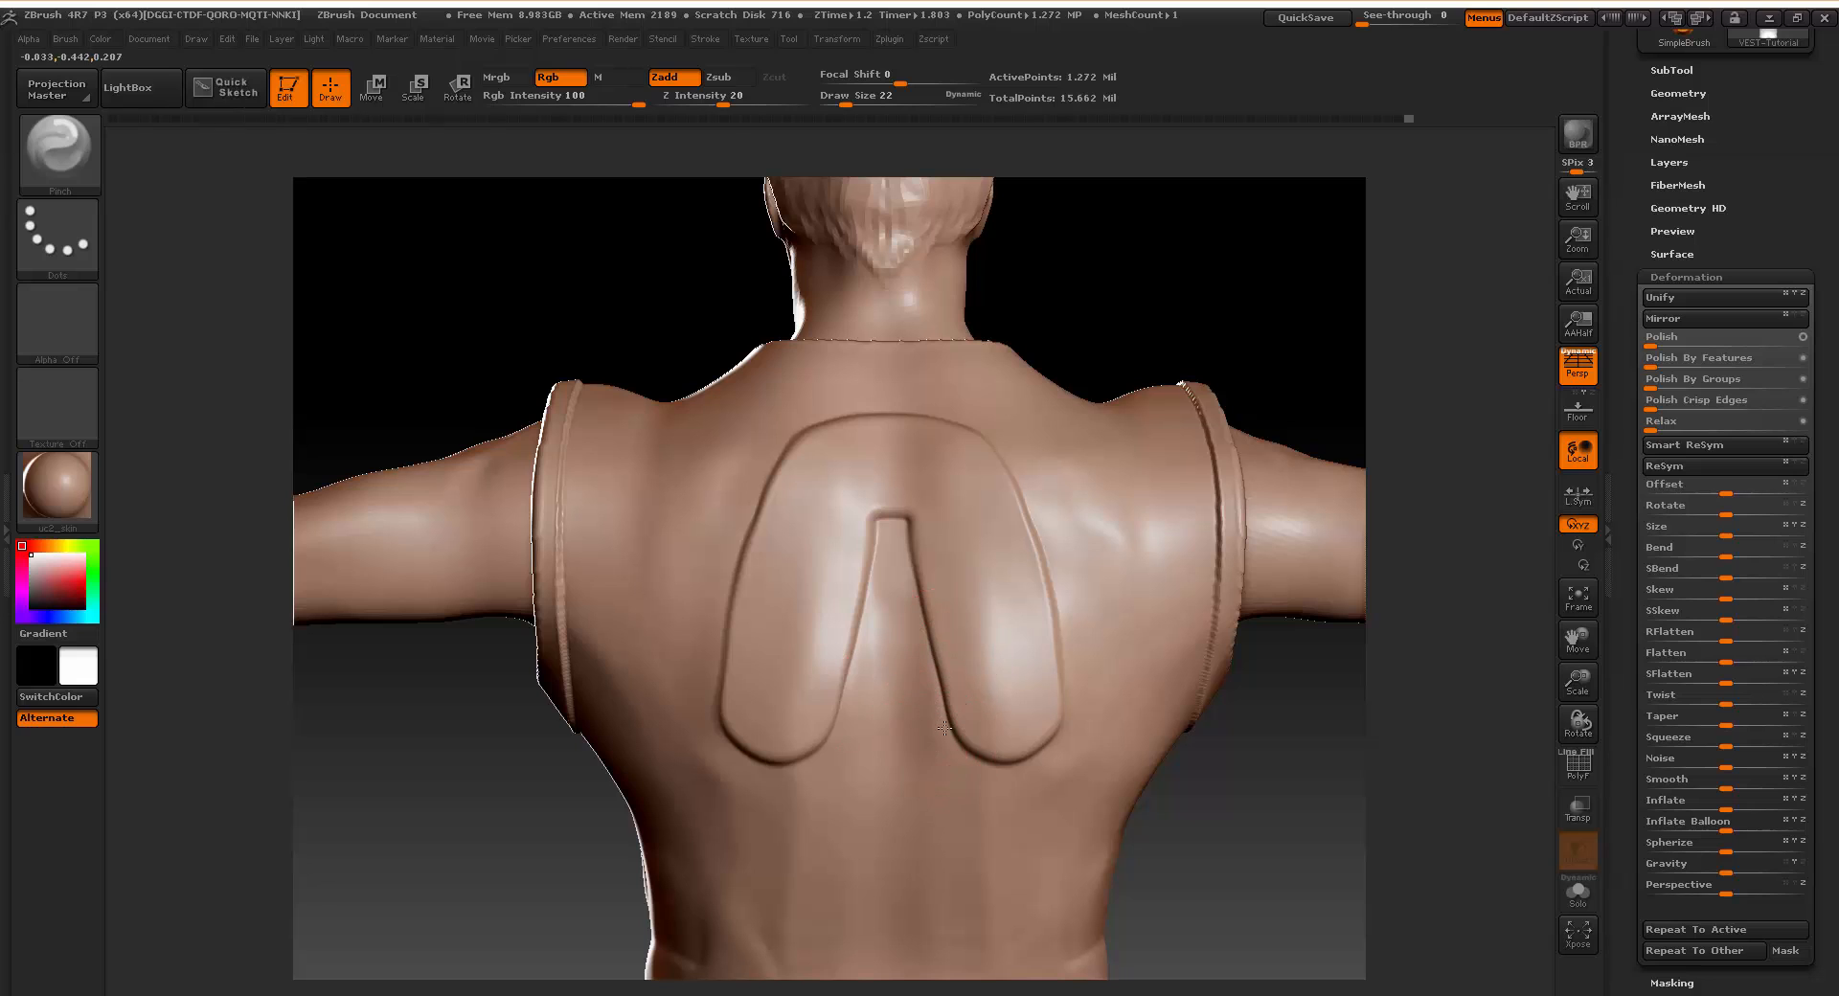
{"action": "mouse_move", "coordinate": [944, 728]}
{"action": "left_mouse_down"}
{"action": "mouse_move", "coordinate": [964, 718]}
{"action": "mouse_move", "coordinate": [996, 761]}
{"action": "left_mouse_up"}
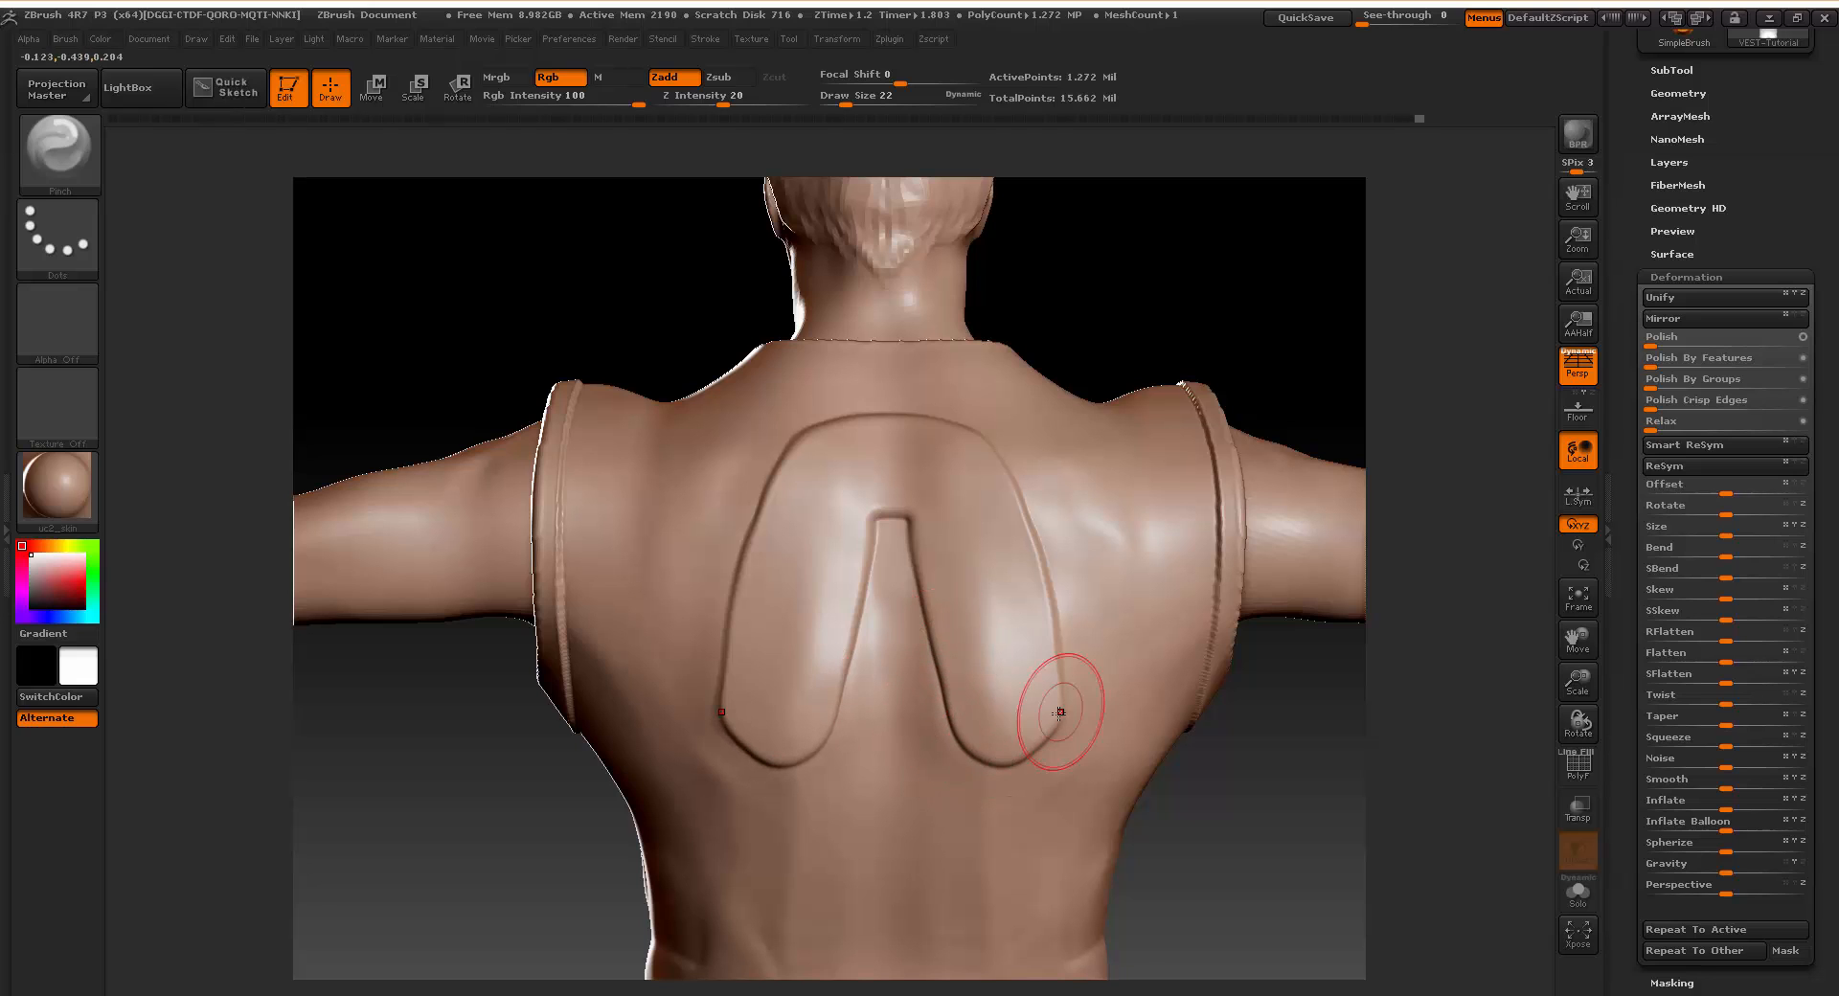
{"action": "mouse_move", "coordinate": [944, 439]}
{"action": "left_mouse_down"}
{"action": "mouse_move", "coordinate": [900, 522]}
{"action": "mouse_move", "coordinate": [906, 561]}
{"action": "left_mouse_up"}
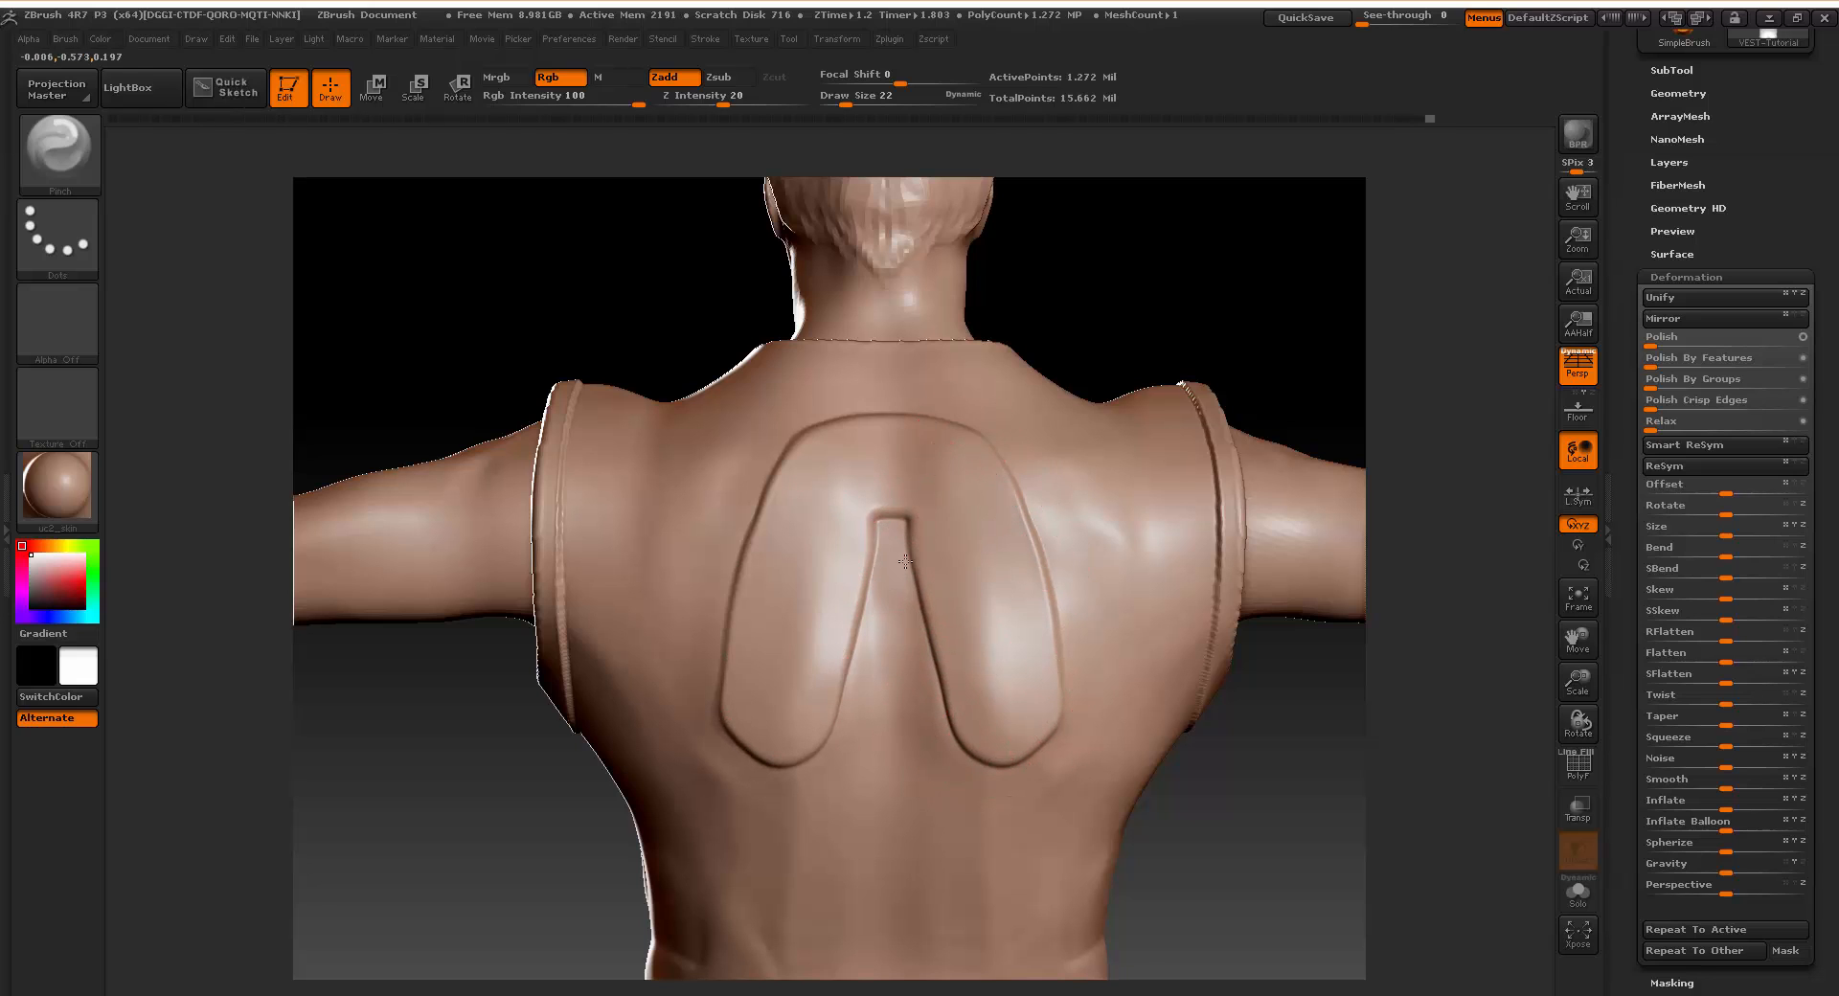
{"action": "left_click_drag", "start_coordinate": [926, 663], "coordinate": [938, 700]}
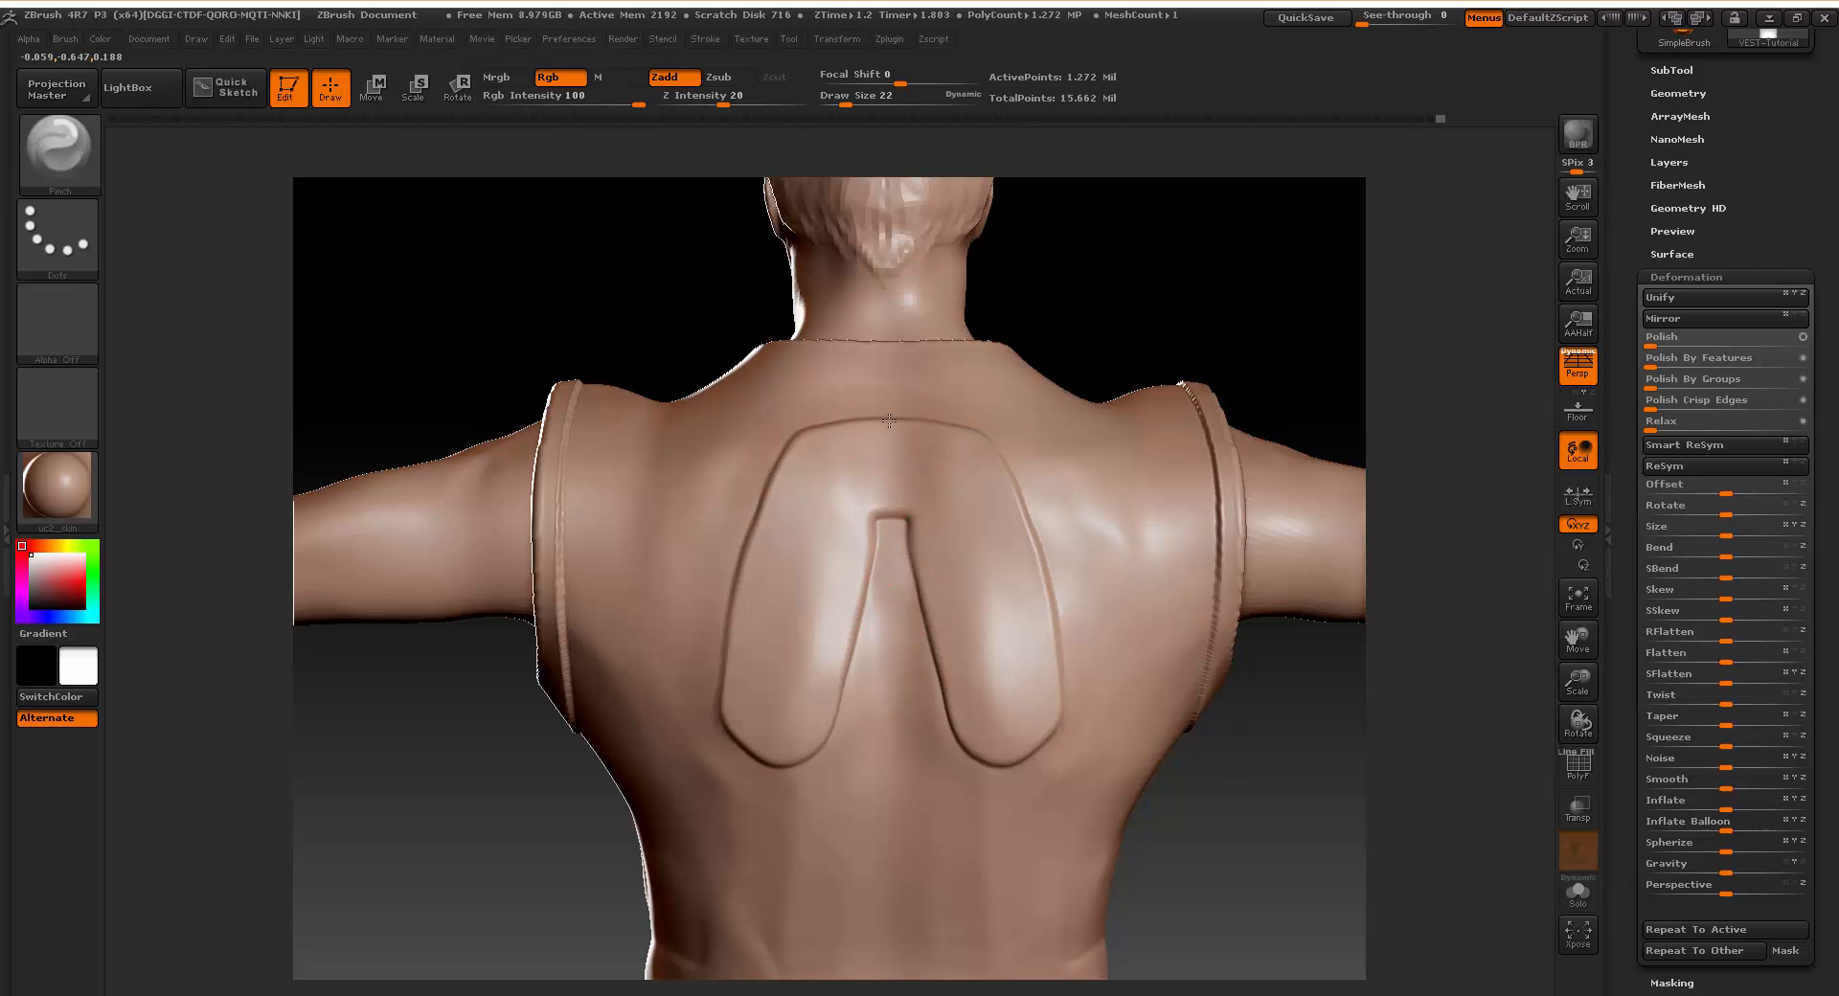
{"action": "left_click_drag", "start_coordinate": [833, 433], "coordinate": [946, 433]}
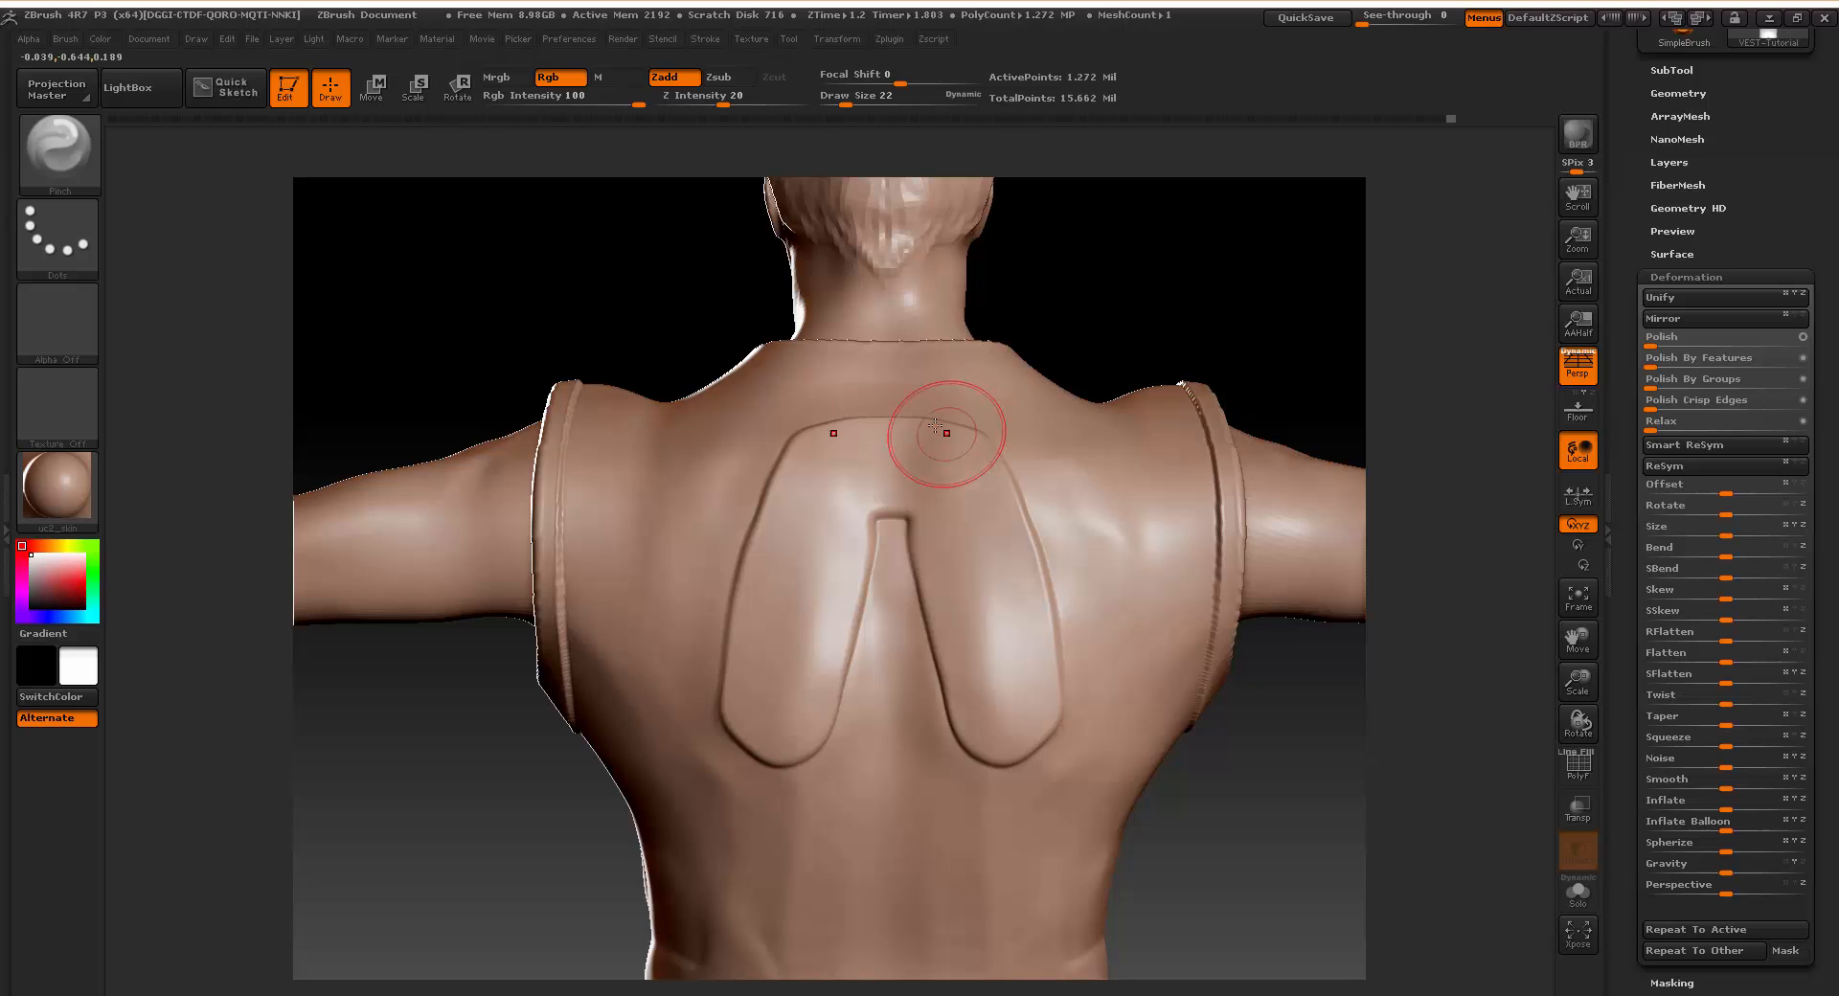
Pinch along the vest's armhole seam at the shoulder to tighten its edge.
{"action": "mouse_move", "coordinate": [1336, 854]}
{"action": "left_mouse_down"}
{"action": "mouse_move", "coordinate": [1187, 821]}
{"action": "mouse_move", "coordinate": [1073, 853]}
{"action": "mouse_move", "coordinate": [1078, 766]}
{"action": "left_mouse_up"}
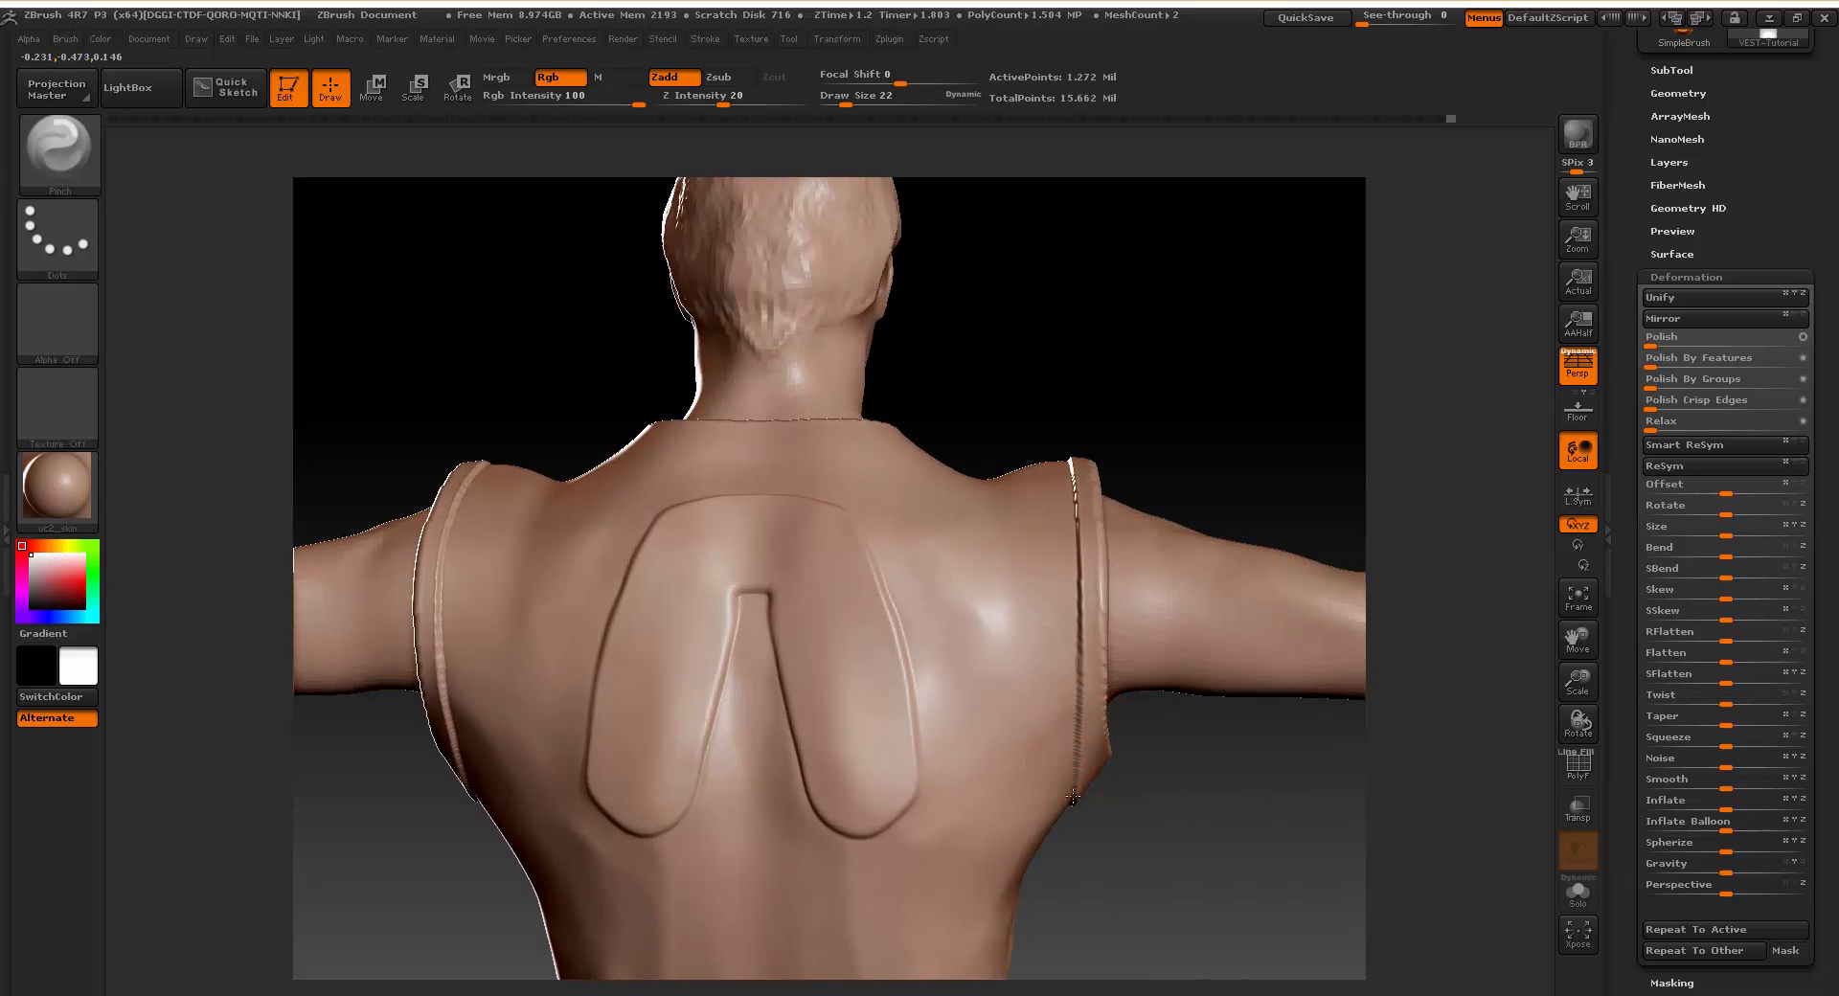
{"action": "left_click_drag", "start_coordinate": [1078, 675], "coordinate": [1082, 515]}
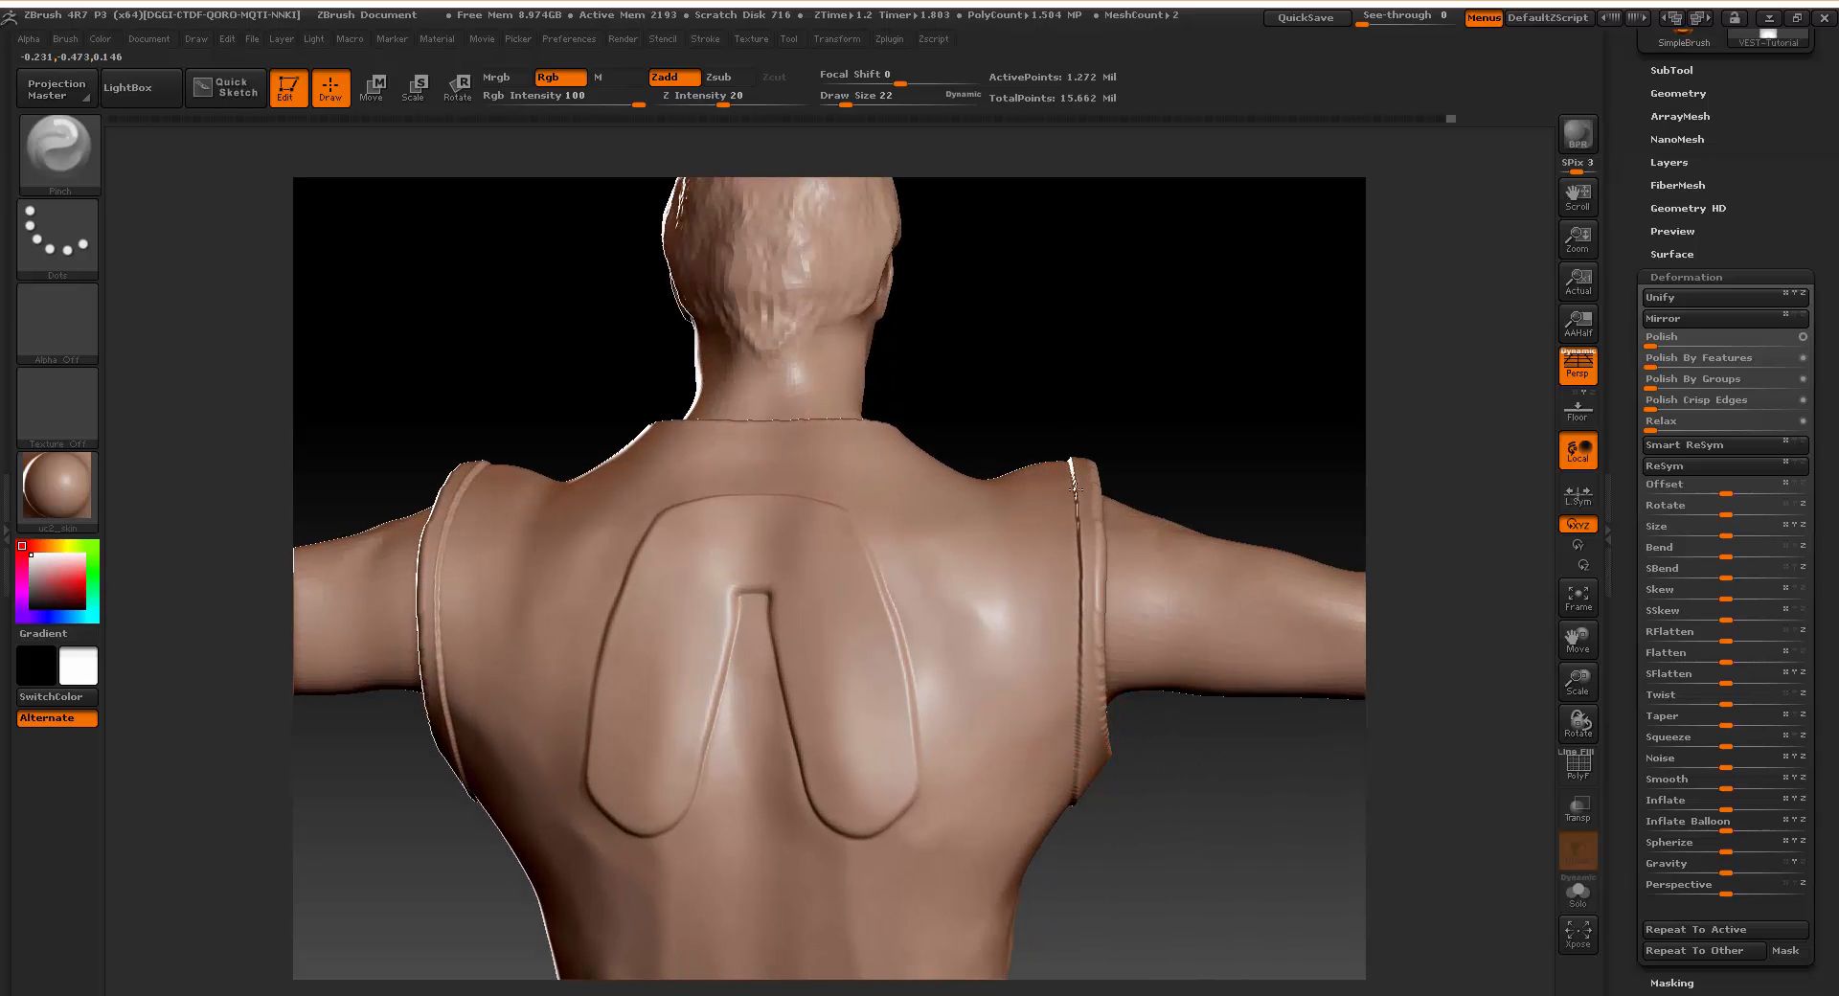
{"action": "left_click_drag", "start_coordinate": [1112, 821], "coordinate": [1105, 739]}
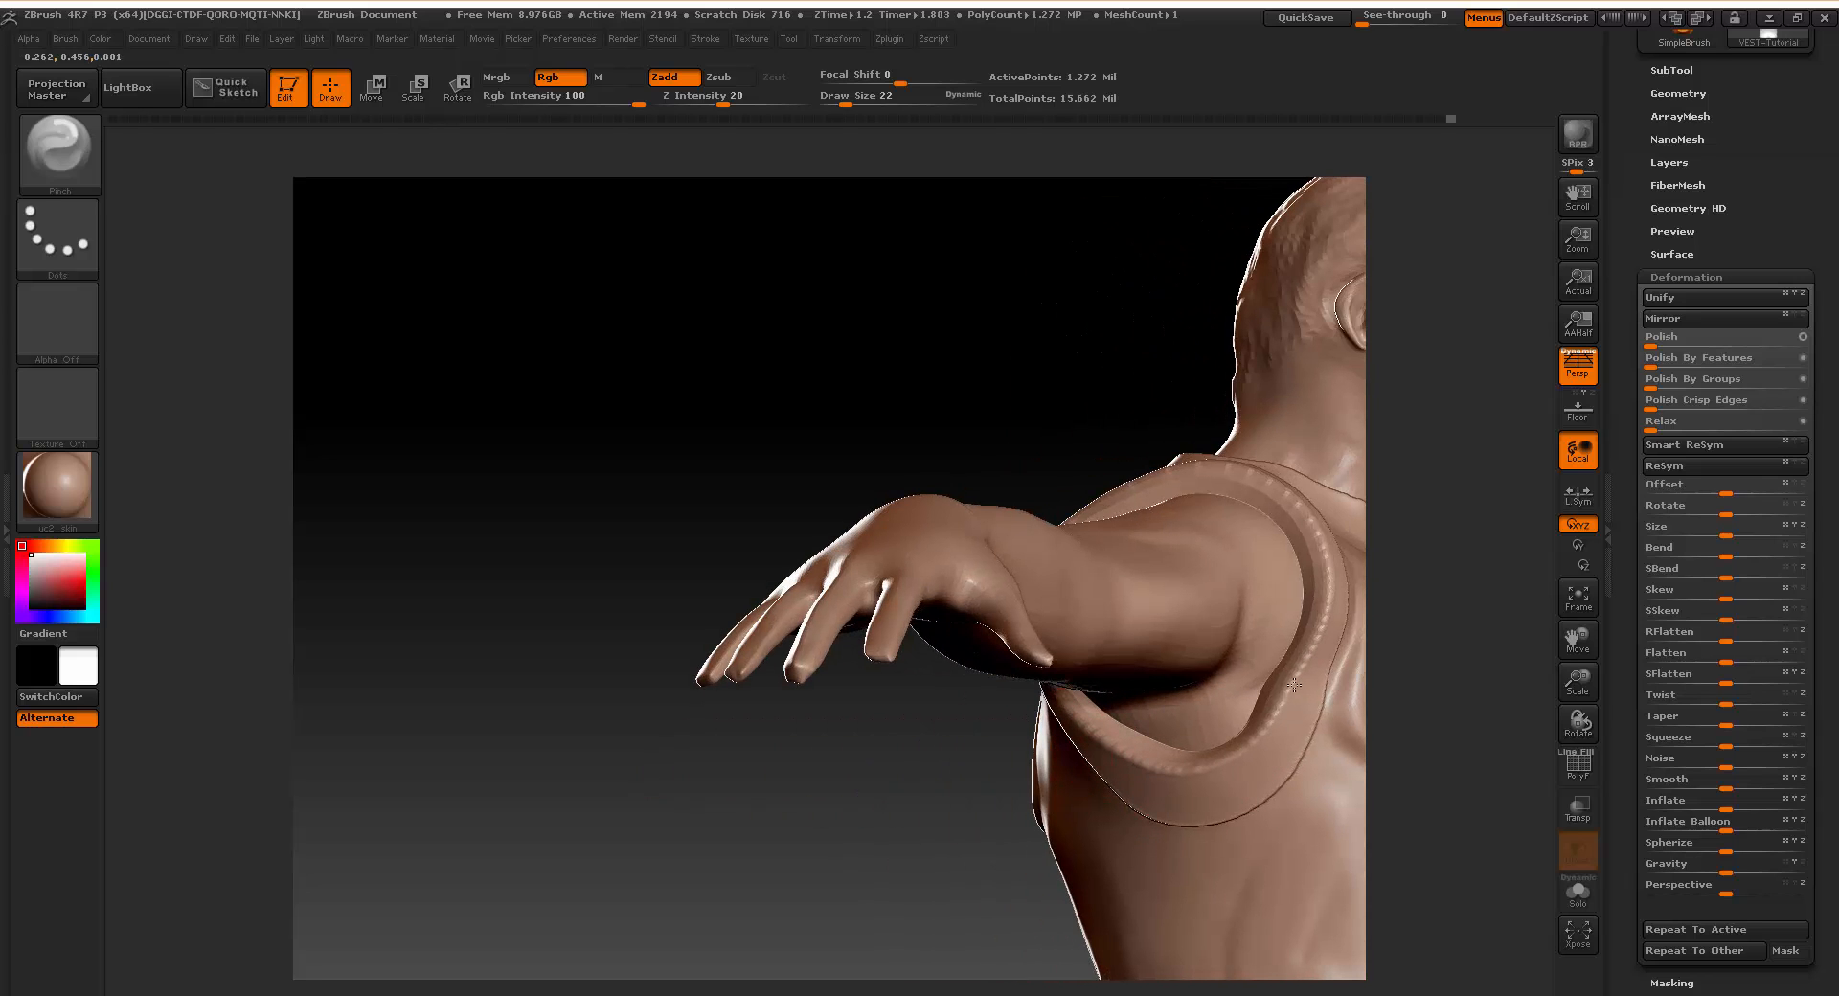
Pinch the edges of the raised bands along the vest's front, side and lower back.
{"action": "mouse_move", "coordinate": [1001, 421]}
{"action": "left_mouse_down"}
{"action": "mouse_move", "coordinate": [1066, 816]}
{"action": "mouse_move", "coordinate": [1049, 833]}
{"action": "mouse_move", "coordinate": [699, 708]}
{"action": "mouse_move", "coordinate": [1162, 673]}
{"action": "mouse_move", "coordinate": [1114, 663]}
{"action": "mouse_move", "coordinate": [1302, 690]}
{"action": "mouse_move", "coordinate": [1226, 687]}
{"action": "mouse_move", "coordinate": [968, 760]}
{"action": "left_mouse_up"}
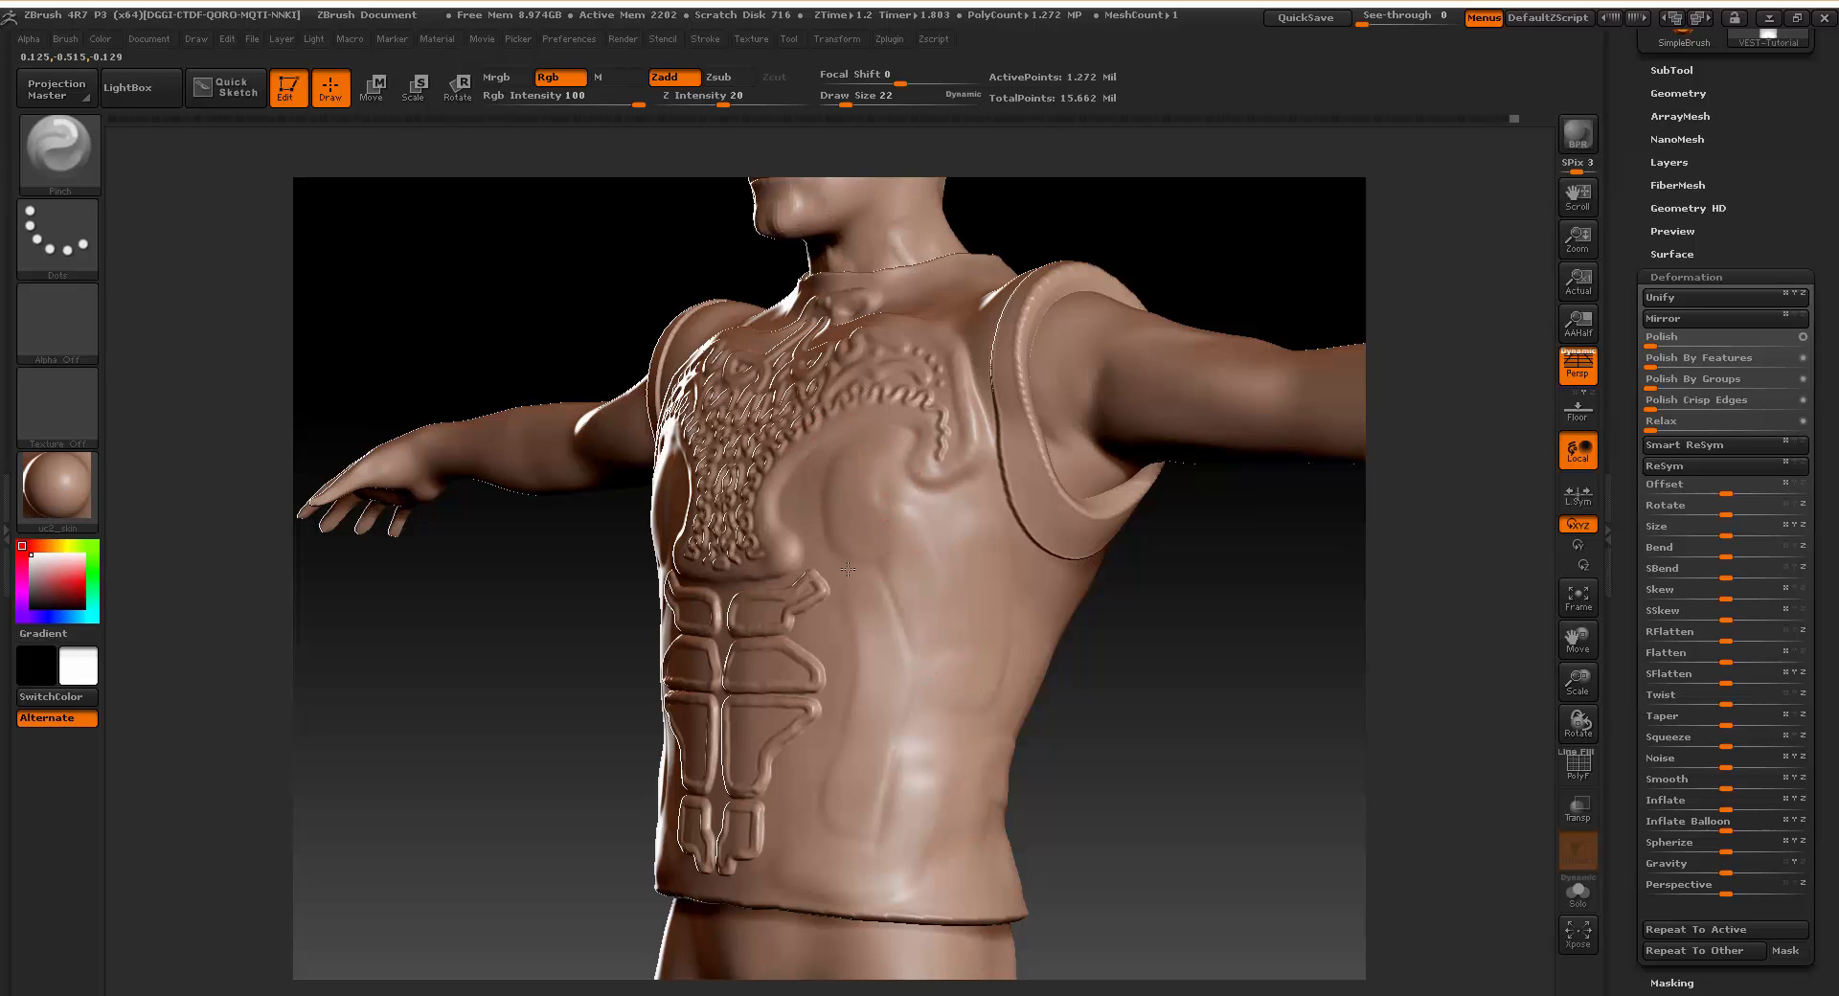
{"action": "left_click_drag", "start_coordinate": [1168, 781], "coordinate": [987, 814]}
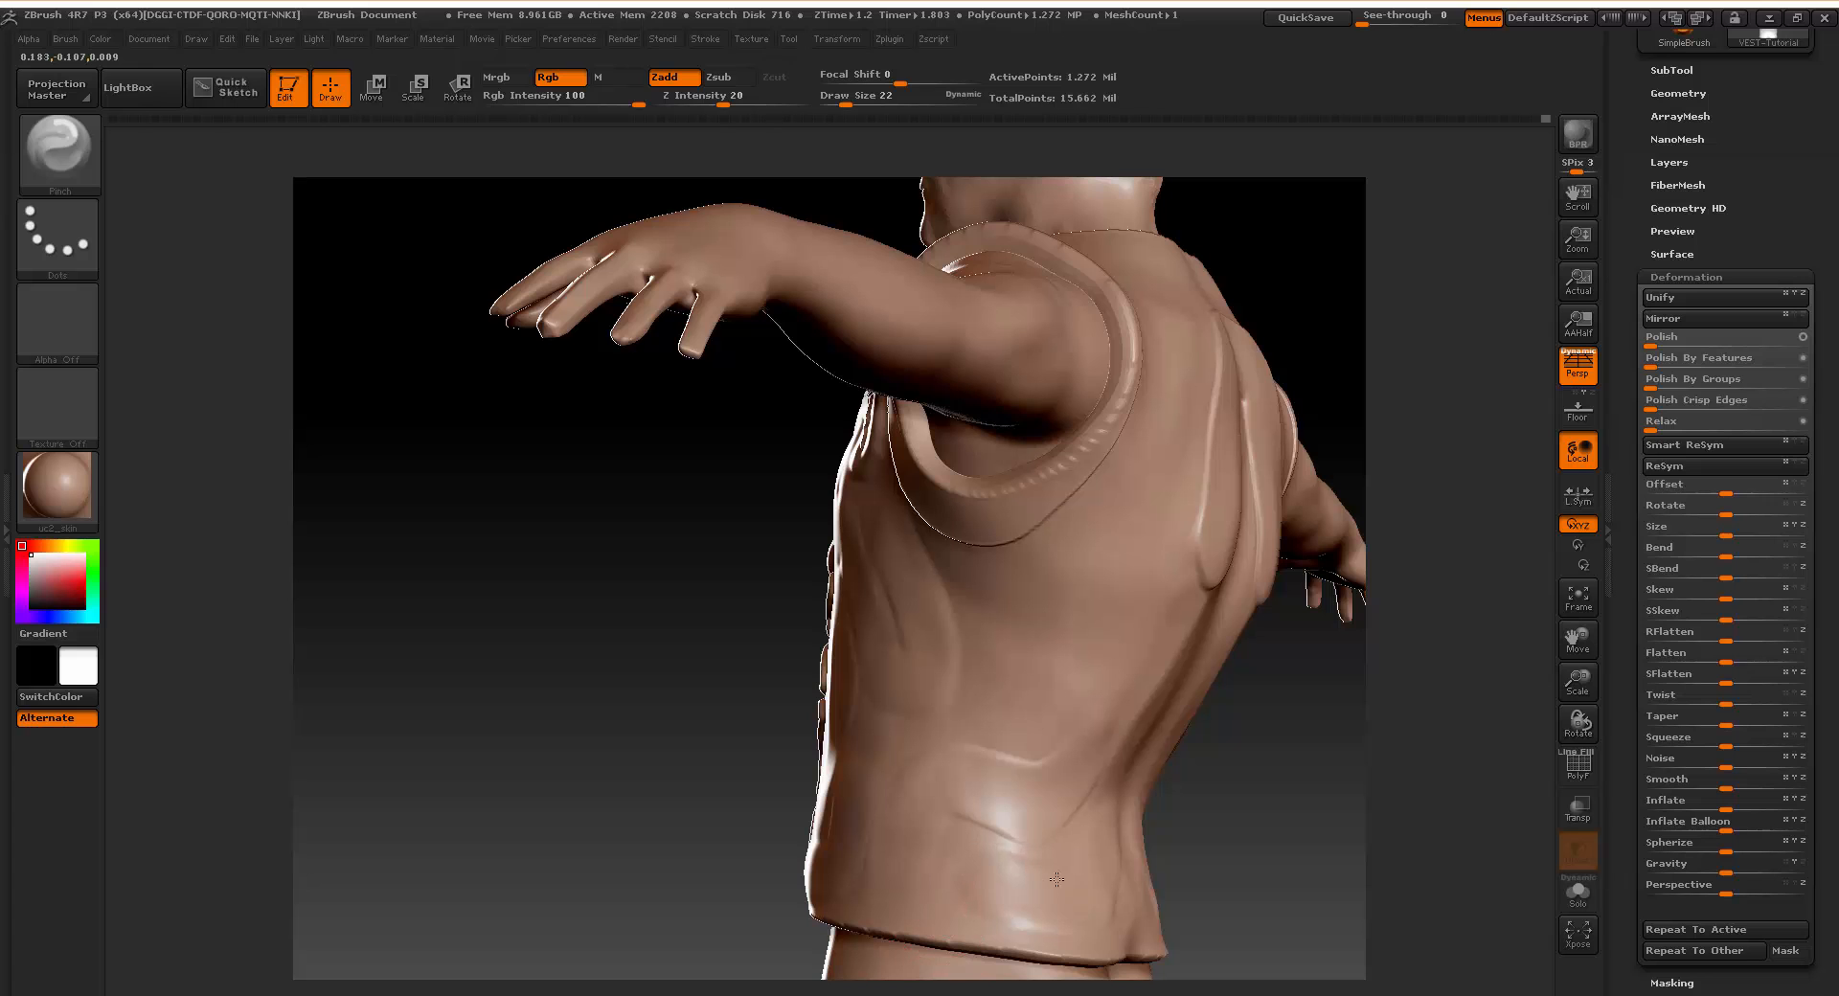
{"action": "mouse_move", "coordinate": [1331, 795]}
{"action": "left_mouse_down"}
{"action": "mouse_move", "coordinate": [1245, 776]}
{"action": "mouse_move", "coordinate": [1315, 763]}
{"action": "mouse_move", "coordinate": [1035, 809]}
{"action": "mouse_move", "coordinate": [1079, 788]}
{"action": "mouse_move", "coordinate": [1101, 709]}
{"action": "mouse_move", "coordinate": [1129, 801]}
{"action": "left_mouse_up"}
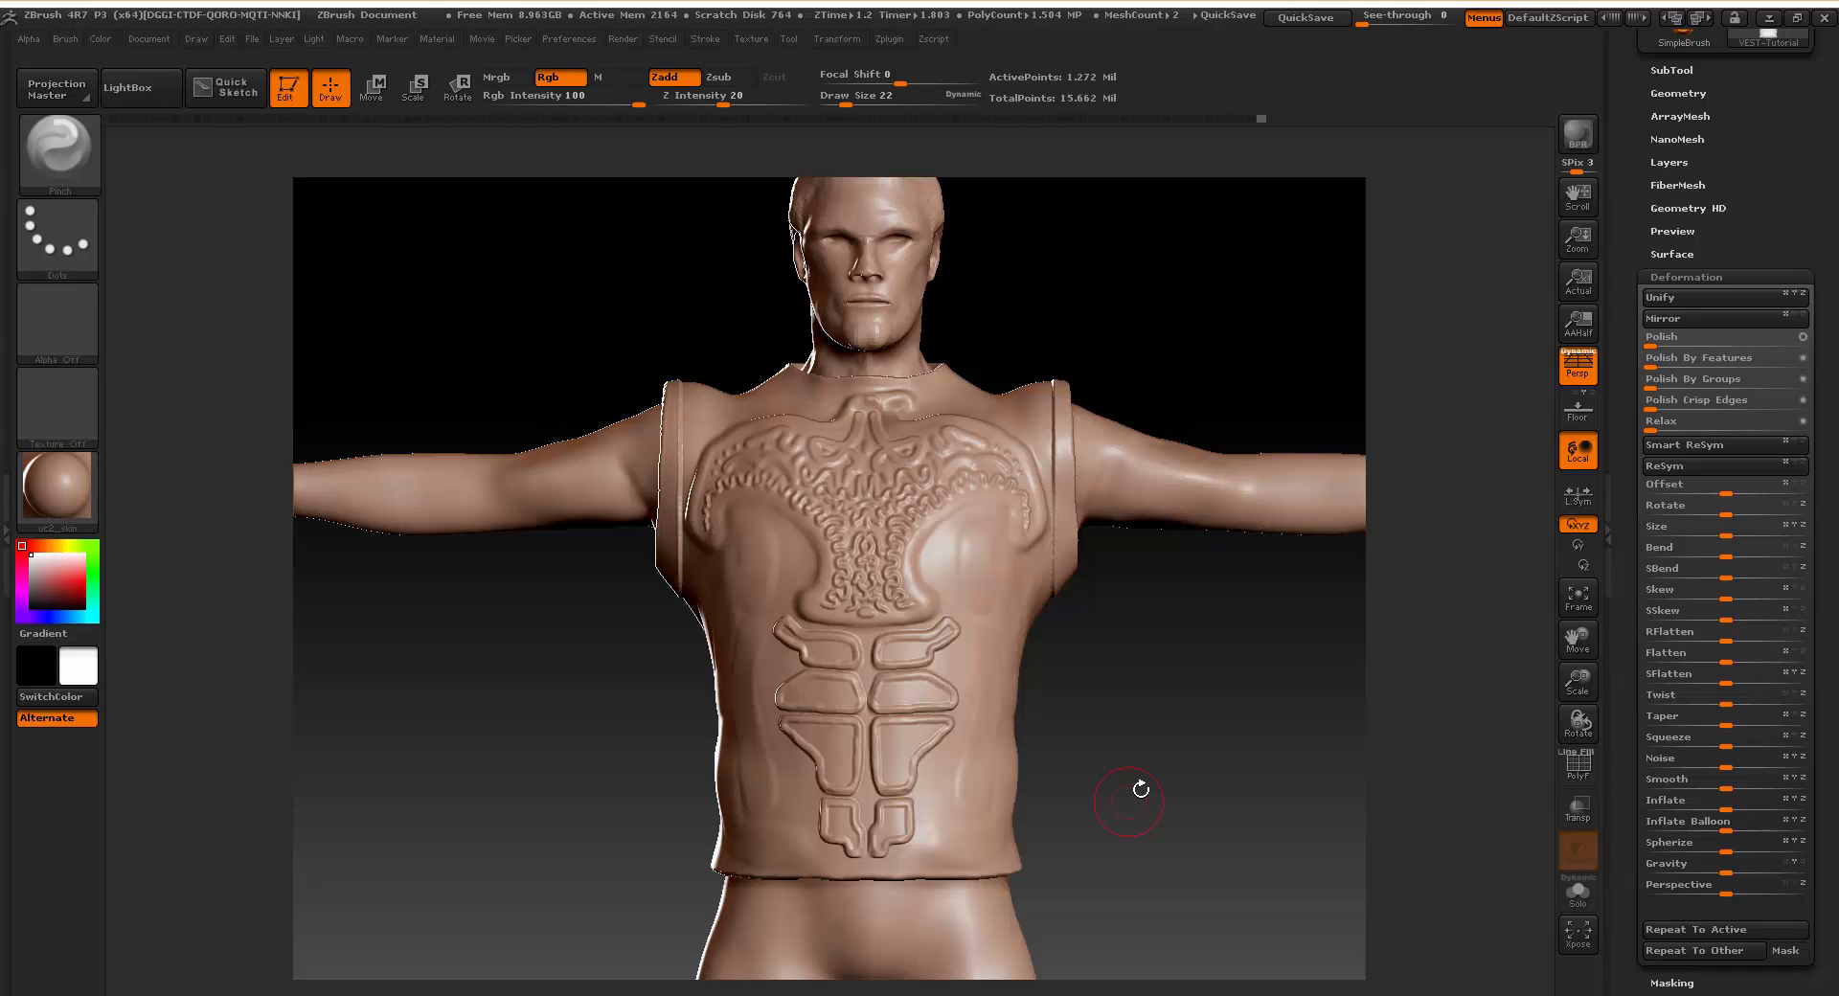
Open the subtool list and inspect the VEST-Tutorial subtool's details.
{"action": "left_click", "coordinate": [1672, 70]}
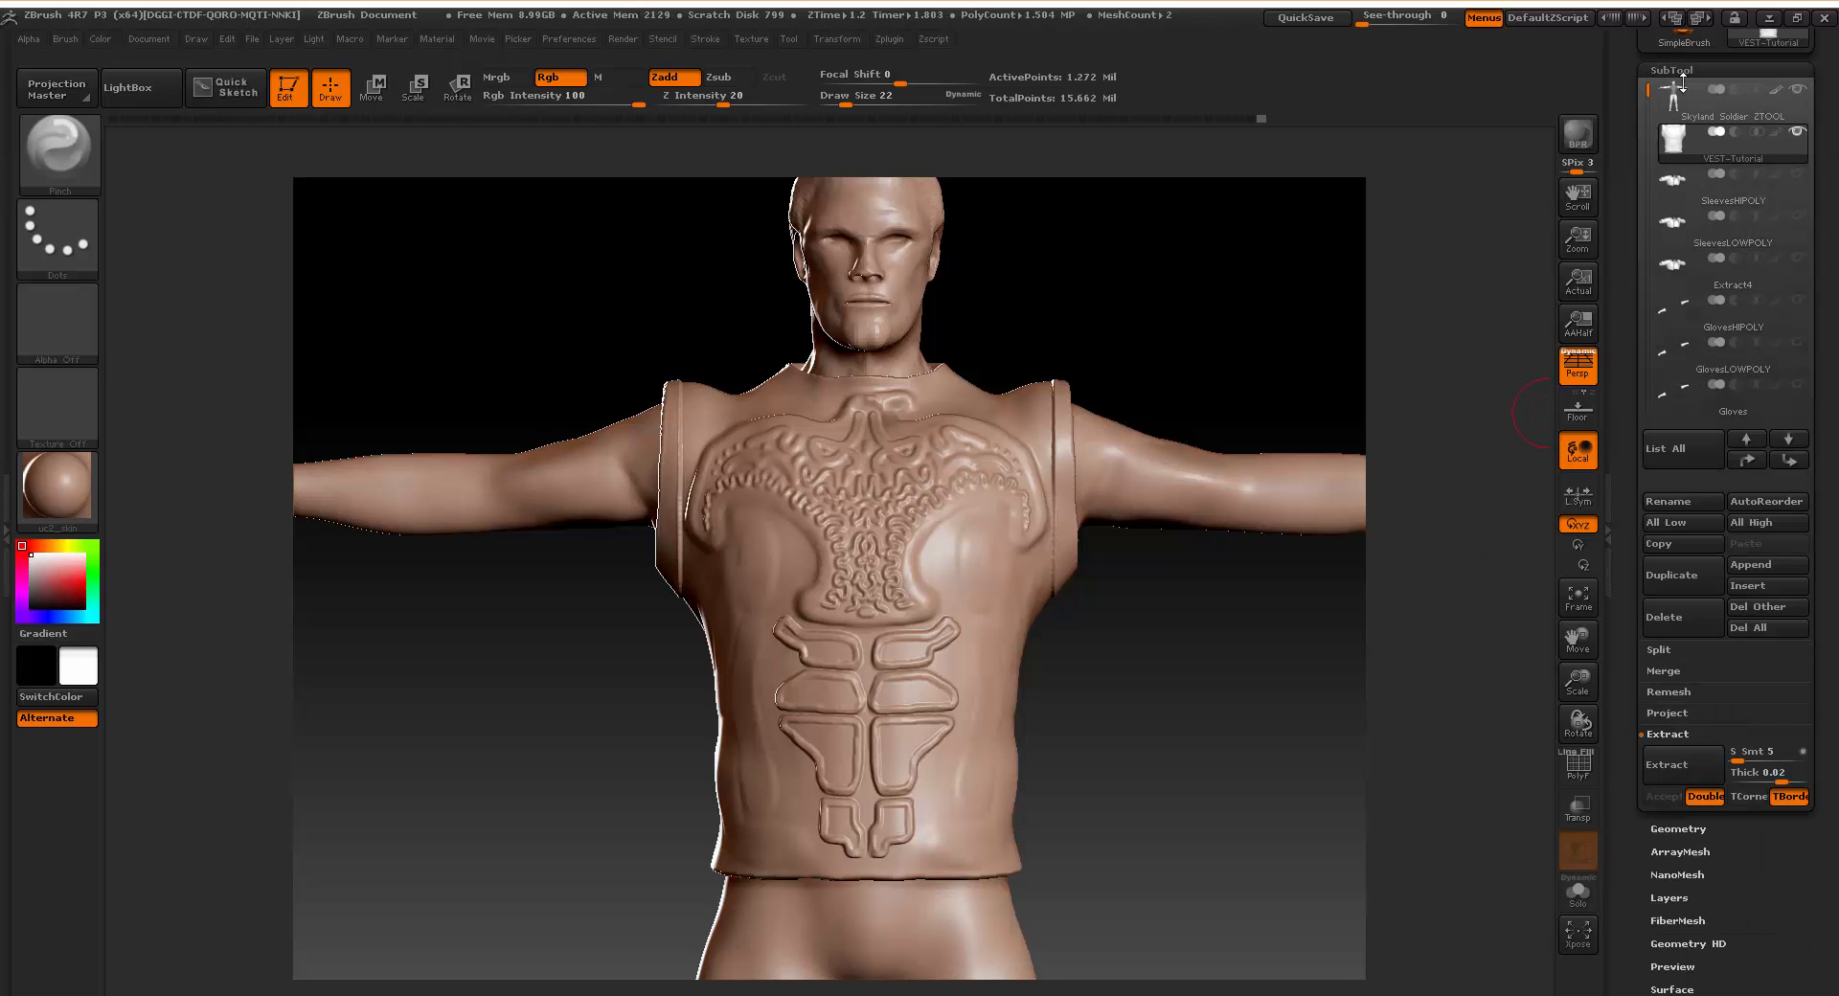
{"action": "mouse_move", "coordinate": [1683, 158]}
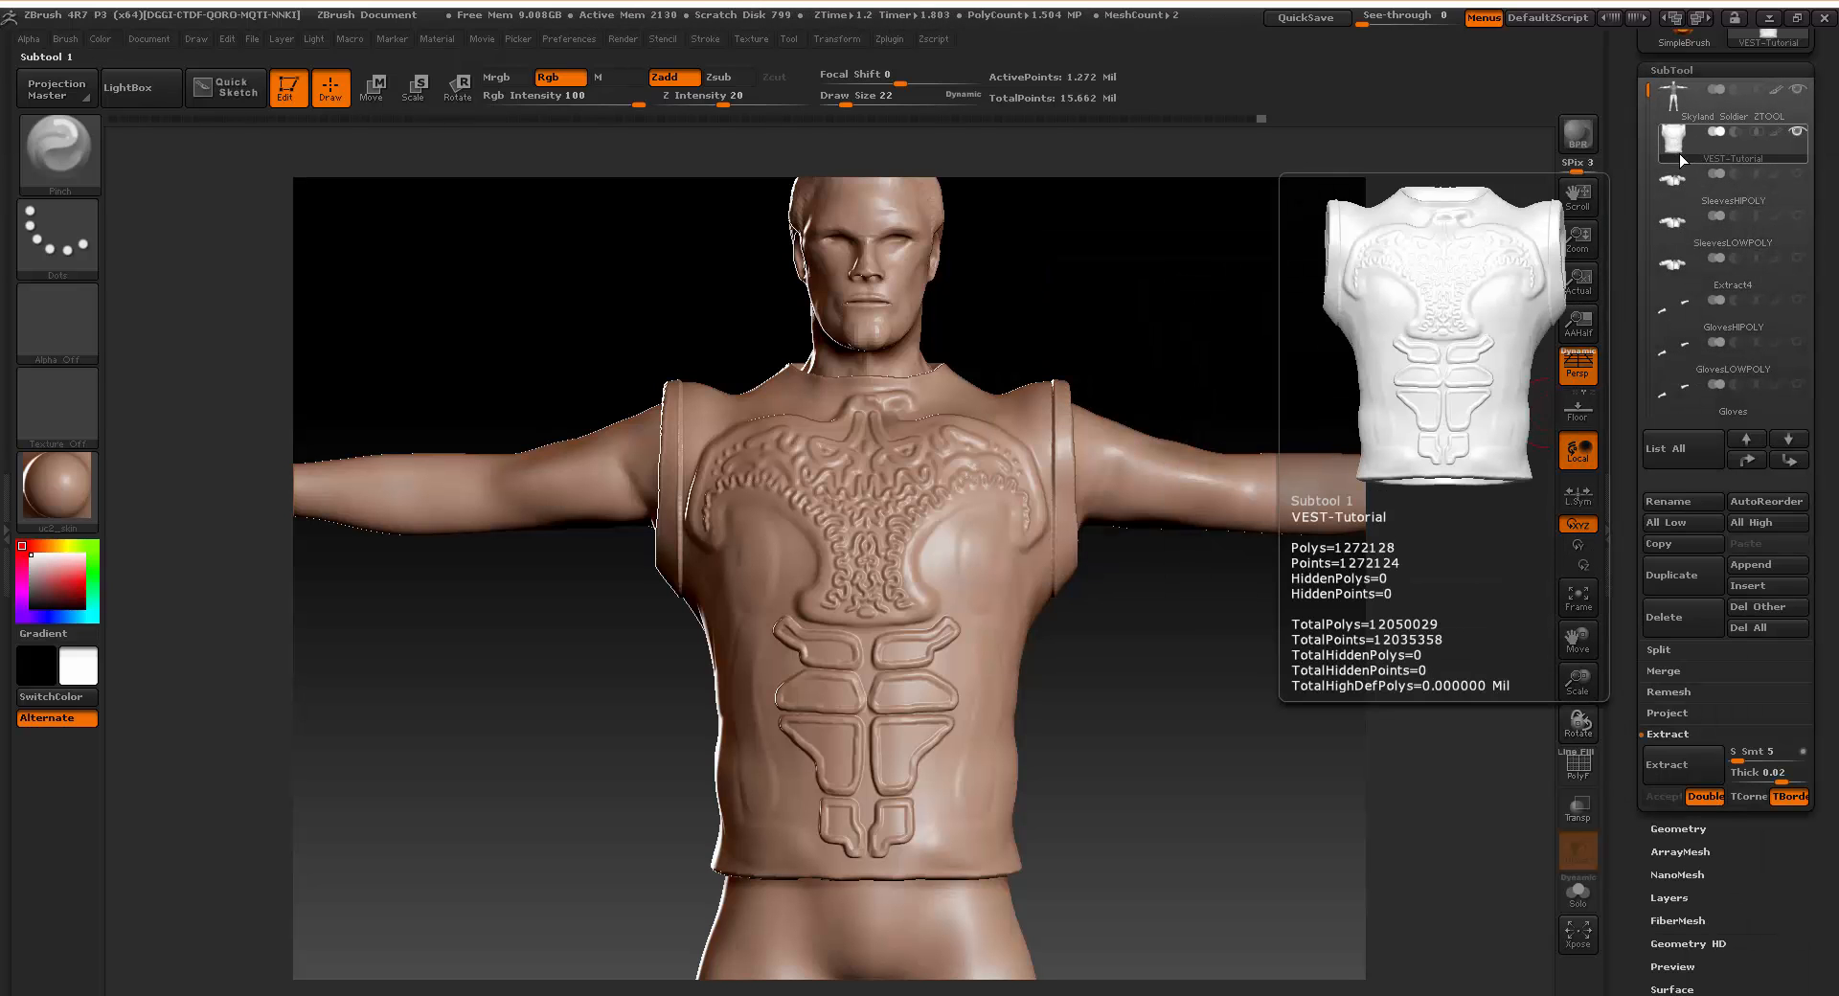
Duplicate the VEST-Tutorial subtool and rename the copy VEST-LOWPOLY.
{"action": "left_click", "coordinate": [1709, 588]}
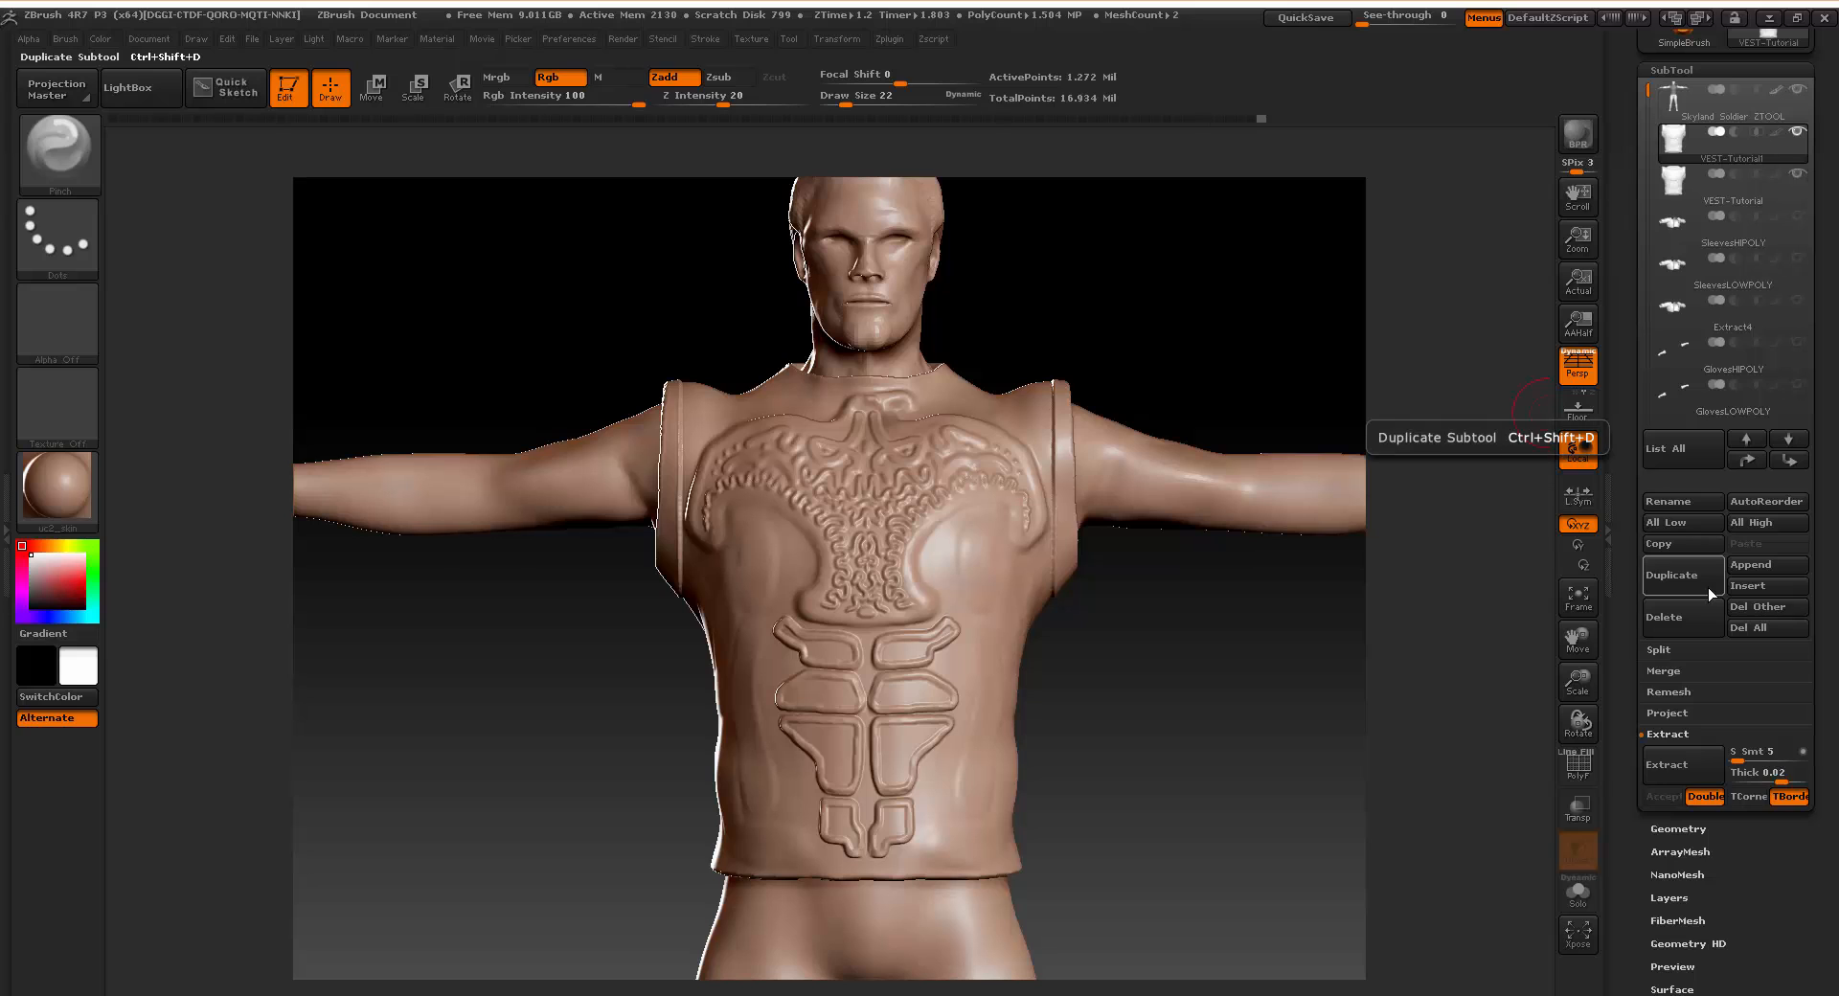
{"action": "left_click", "coordinate": [1703, 505]}
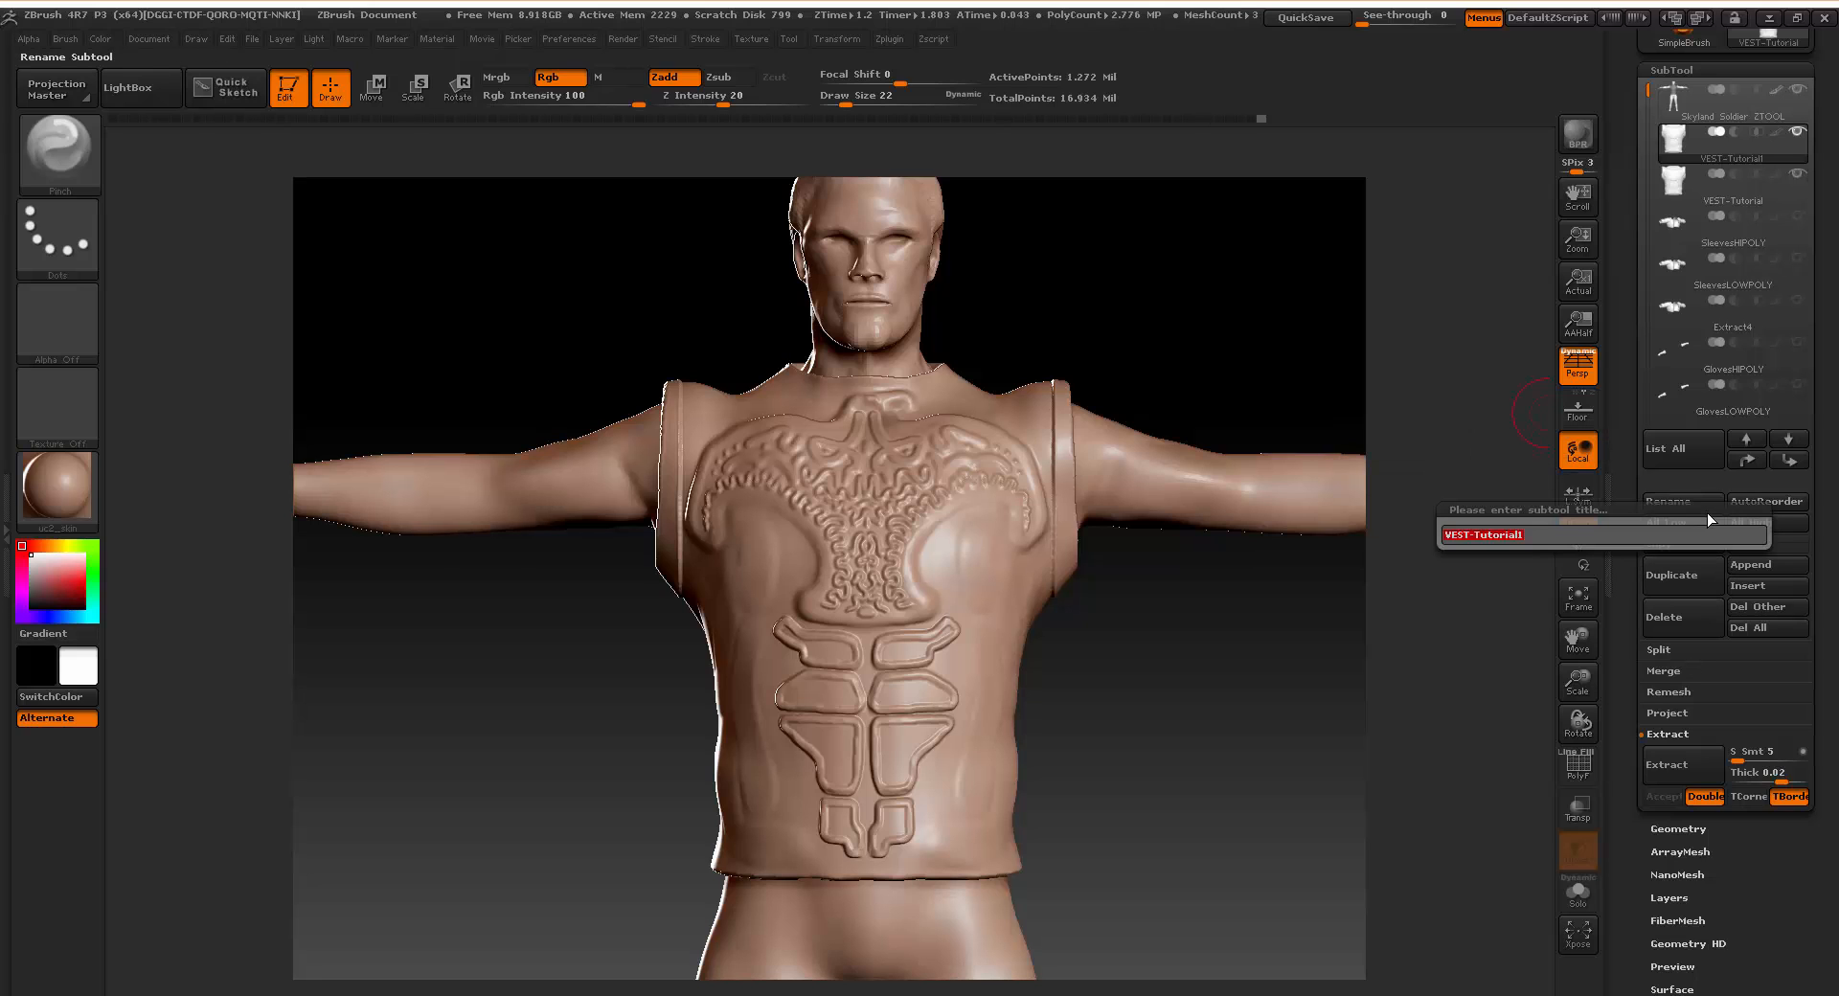
{"action": "type", "text": "VEST"}
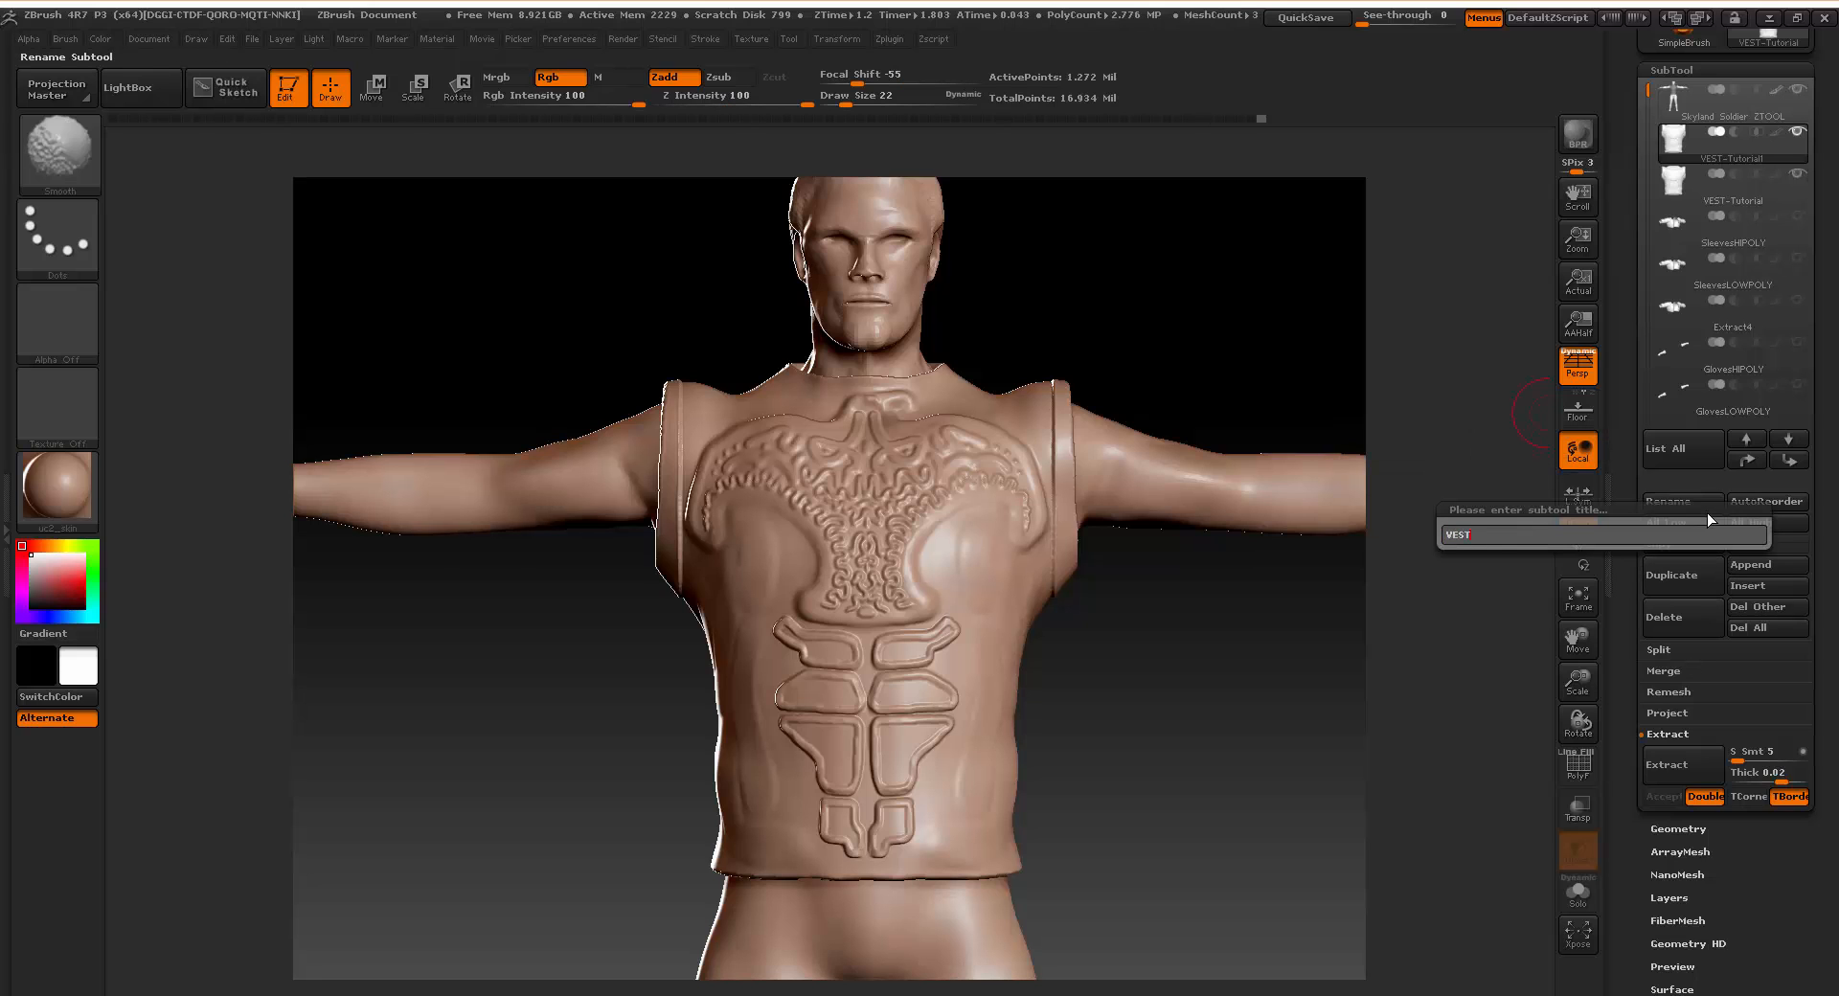
{"action": "type", "text": "-LOWPOLY"}
{"action": "key", "text": "Return"}
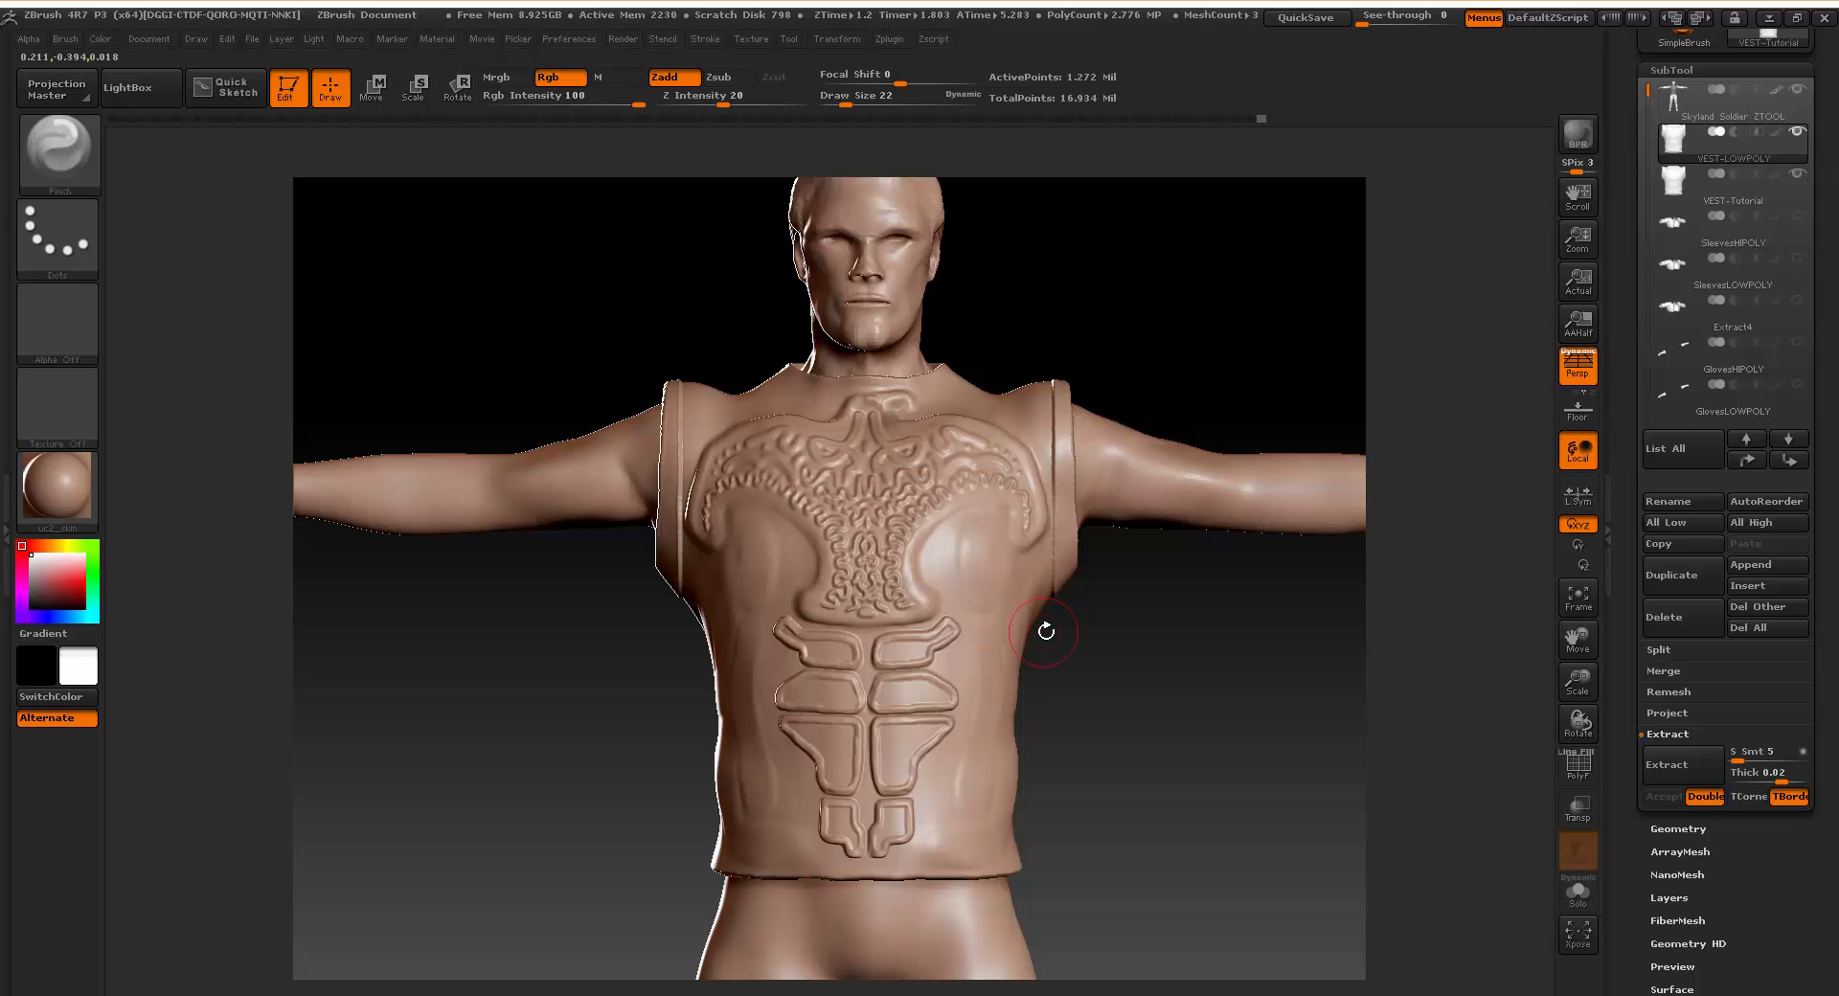
Remesh the VEST-LOWPOLY subtool with ZRemesher at a target polygons count of 5.
{"action": "left_click", "coordinate": [1579, 784]}
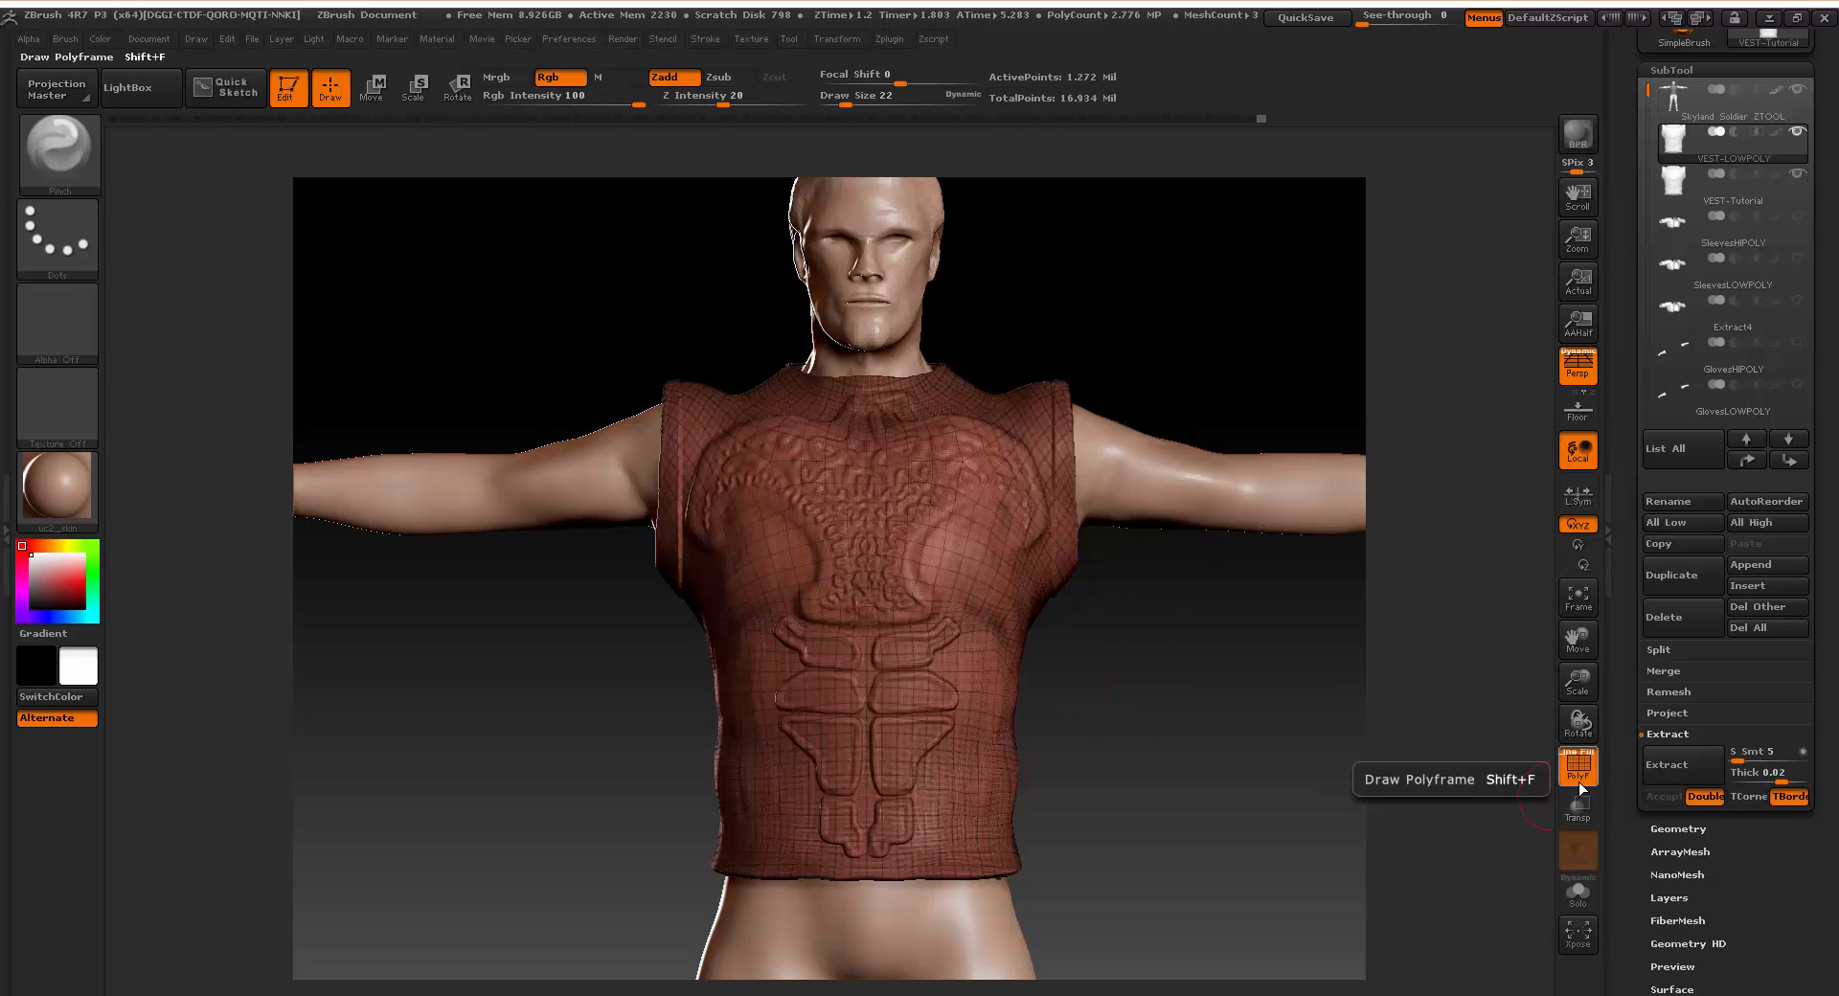
{"action": "left_click", "coordinate": [1579, 779]}
{"action": "left_click", "coordinate": [1678, 829]}
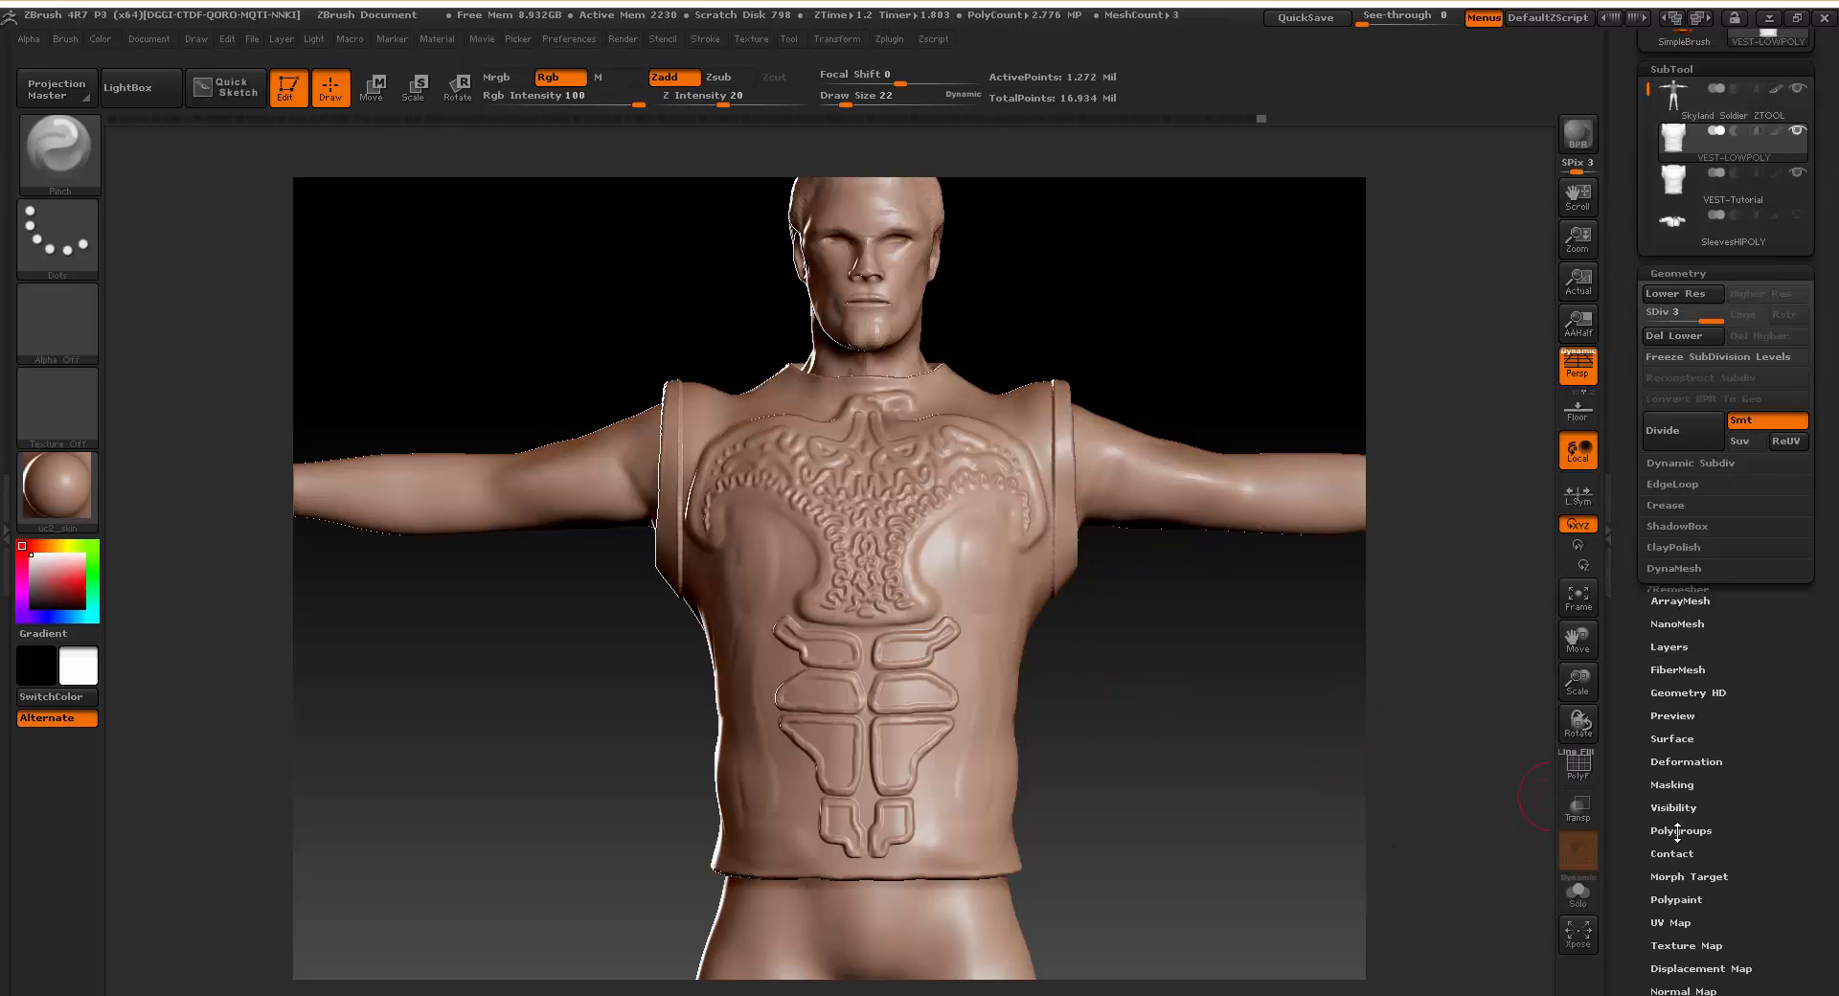
{"action": "left_click", "coordinate": [1676, 408]}
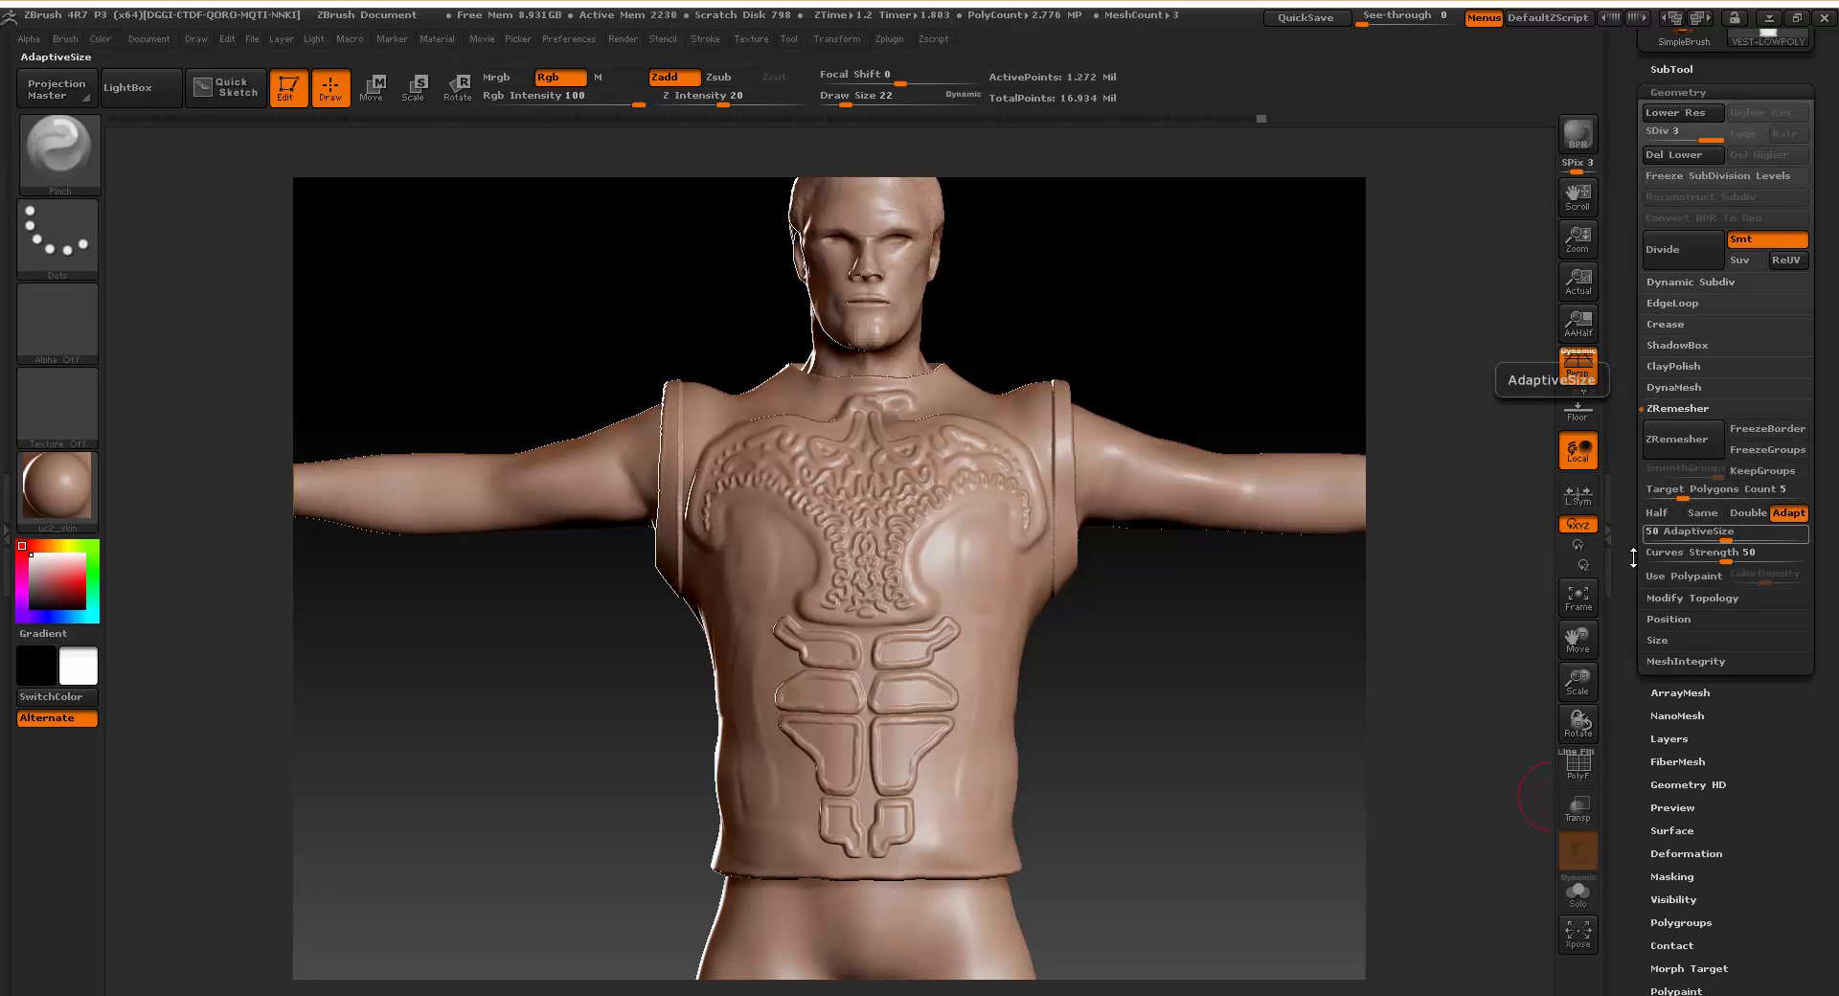
{"action": "left_click", "coordinate": [1668, 491]}
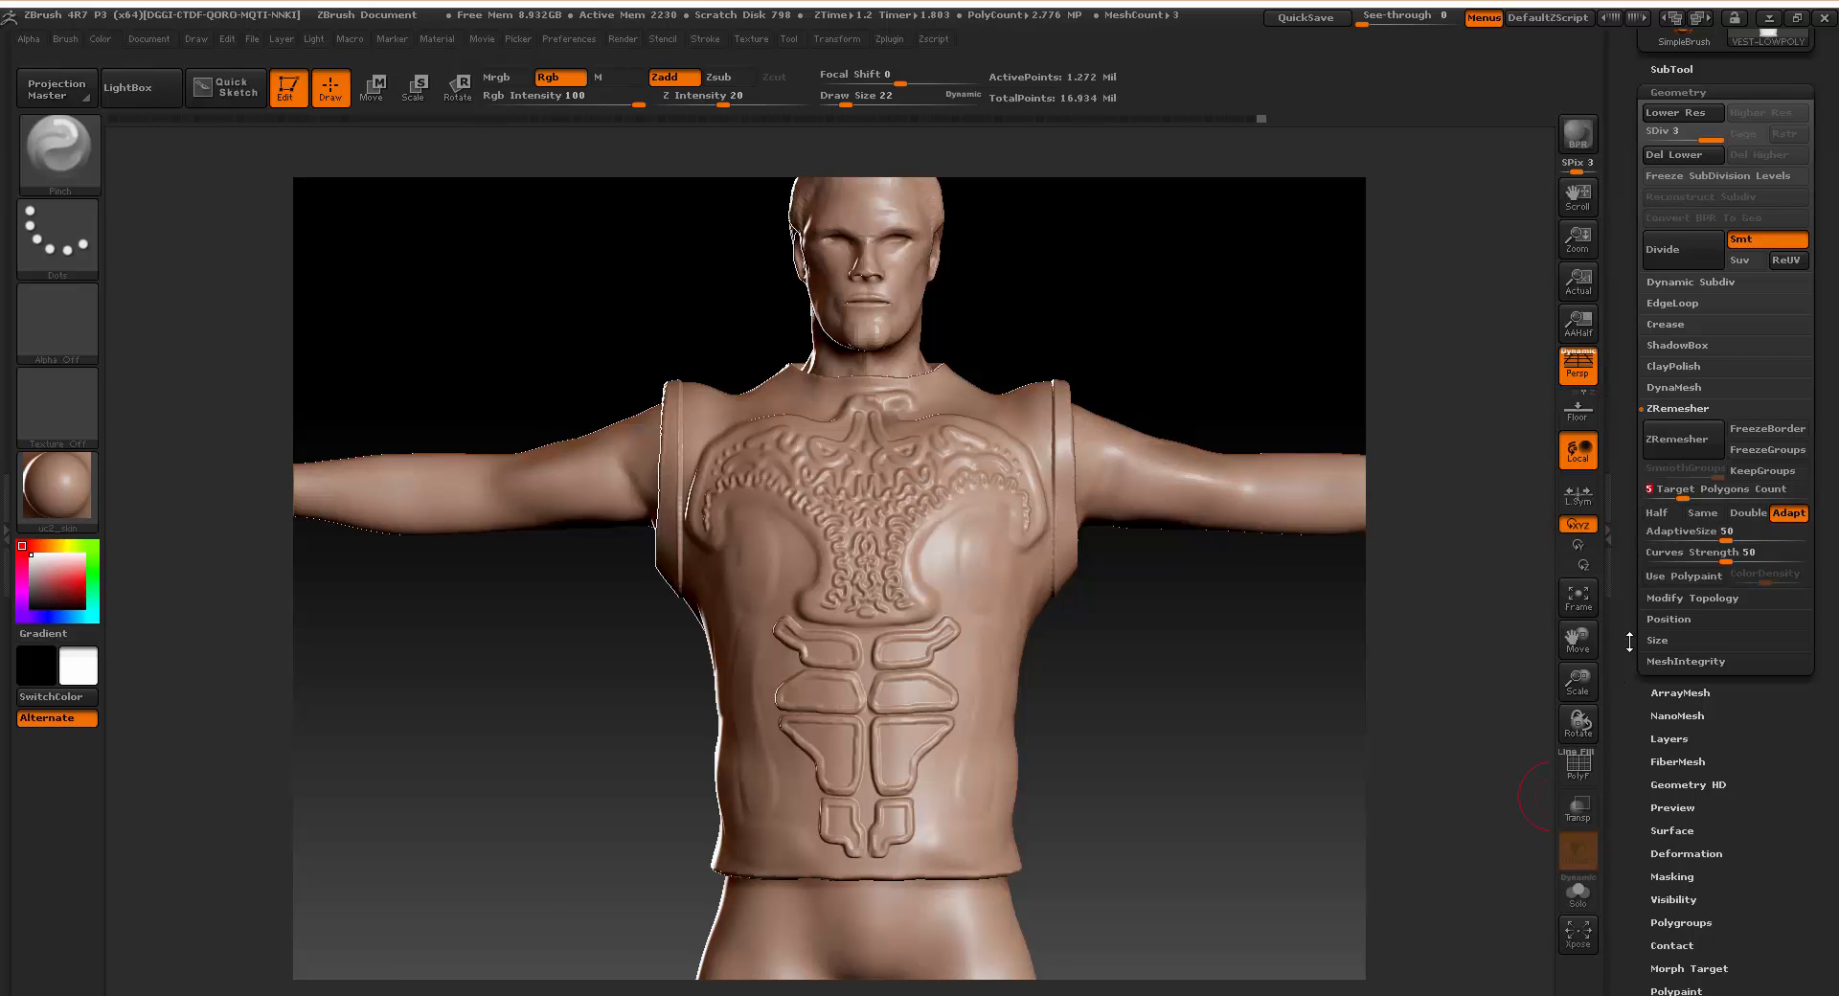
{"action": "left_click", "coordinate": [1678, 443]}
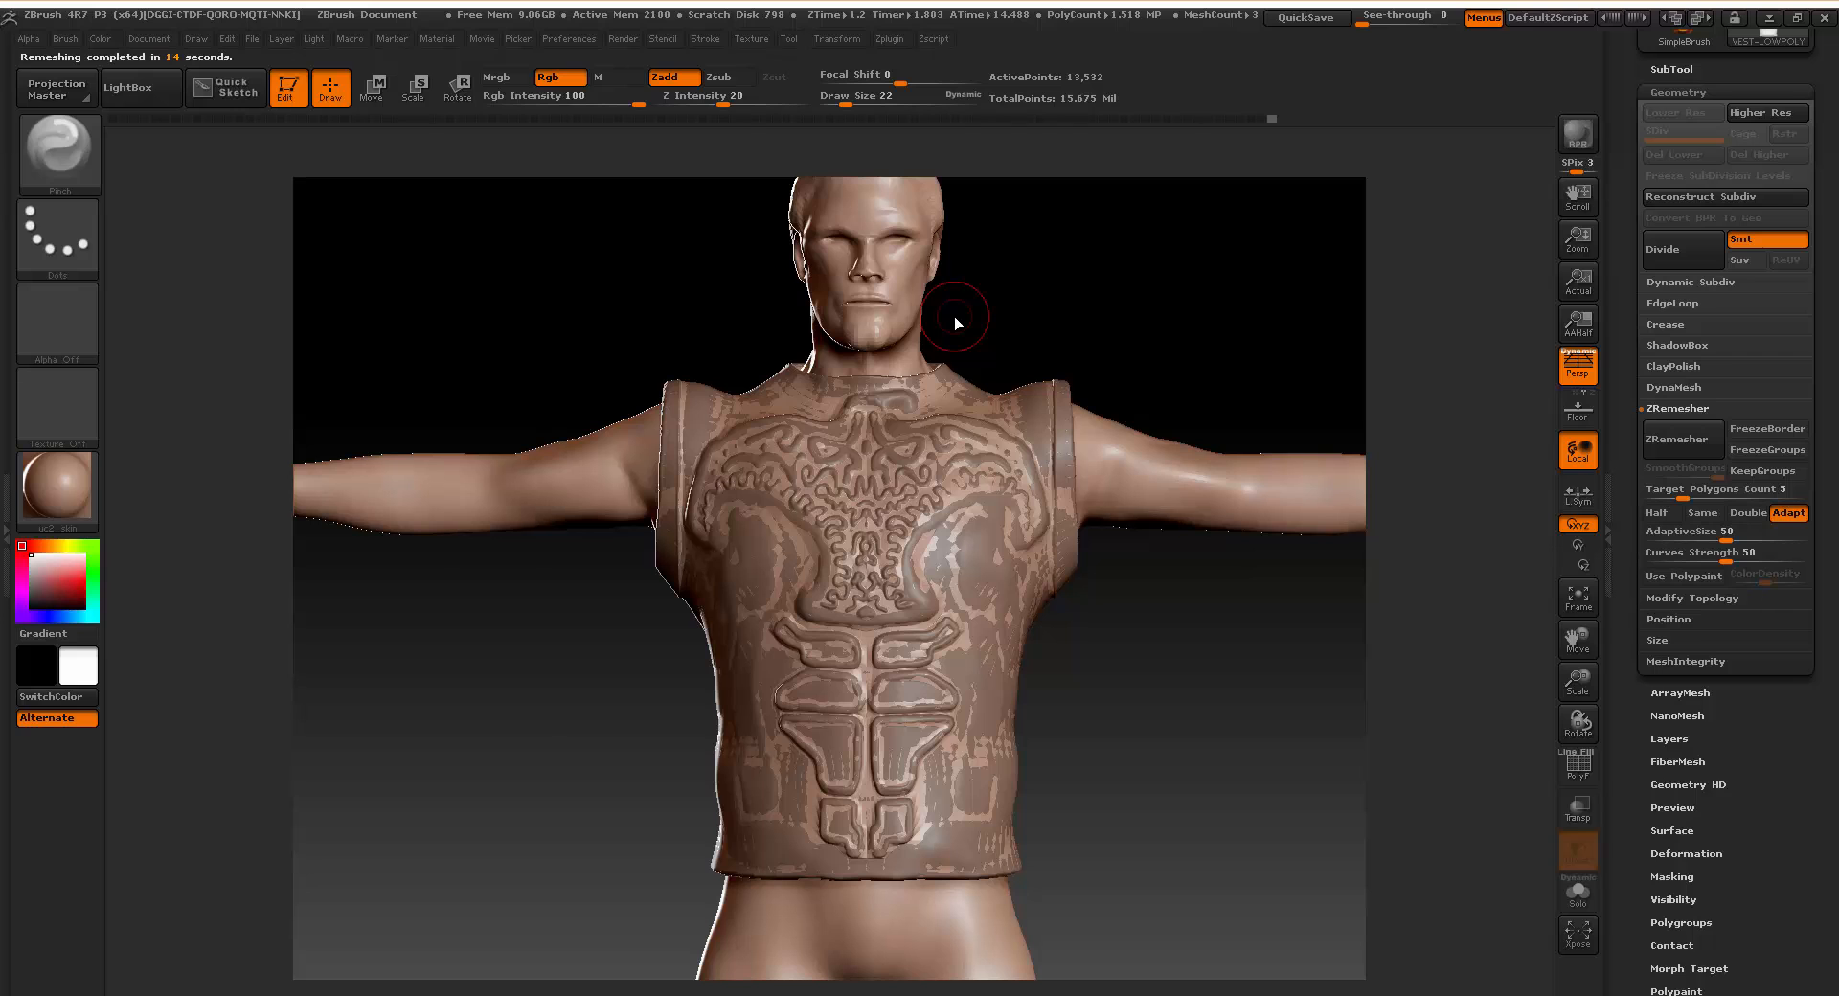
Hide the original VEST-Tutorial subtool and display the polyframe on the remeshed vest.
{"action": "left_click", "coordinate": [1680, 69]}
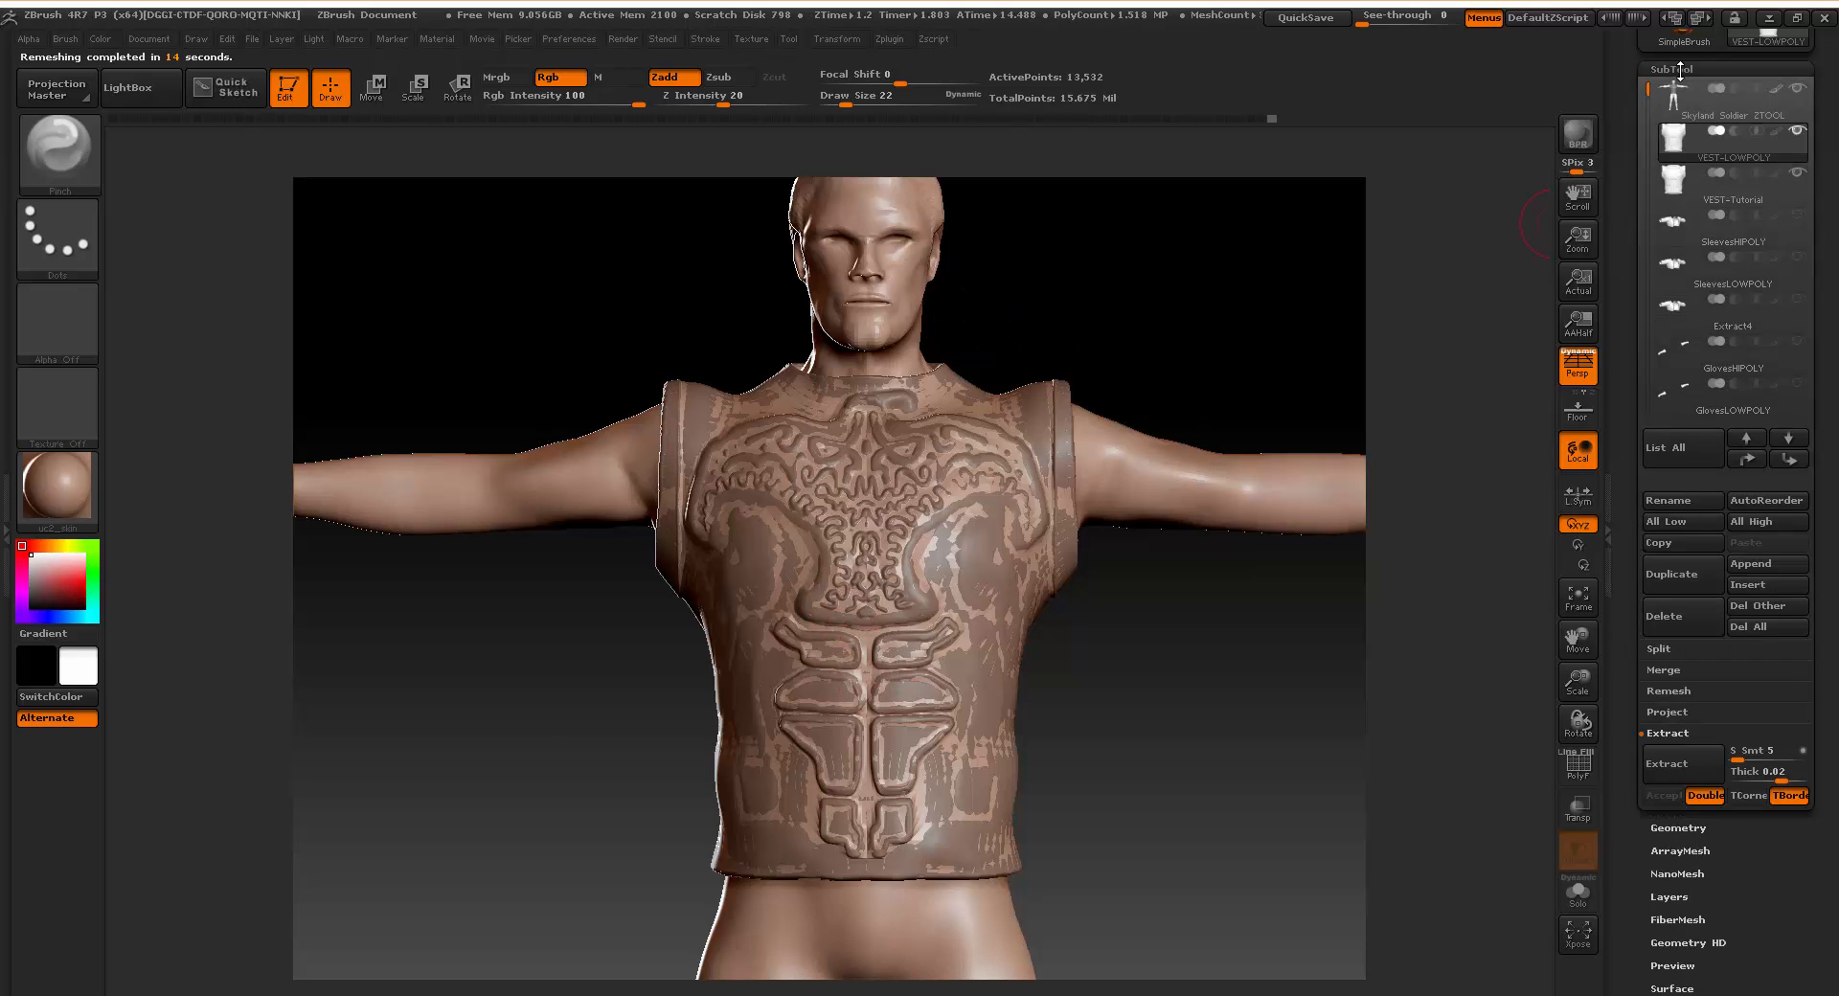
{"action": "left_click", "coordinate": [1797, 173]}
{"action": "left_click", "coordinate": [1574, 771]}
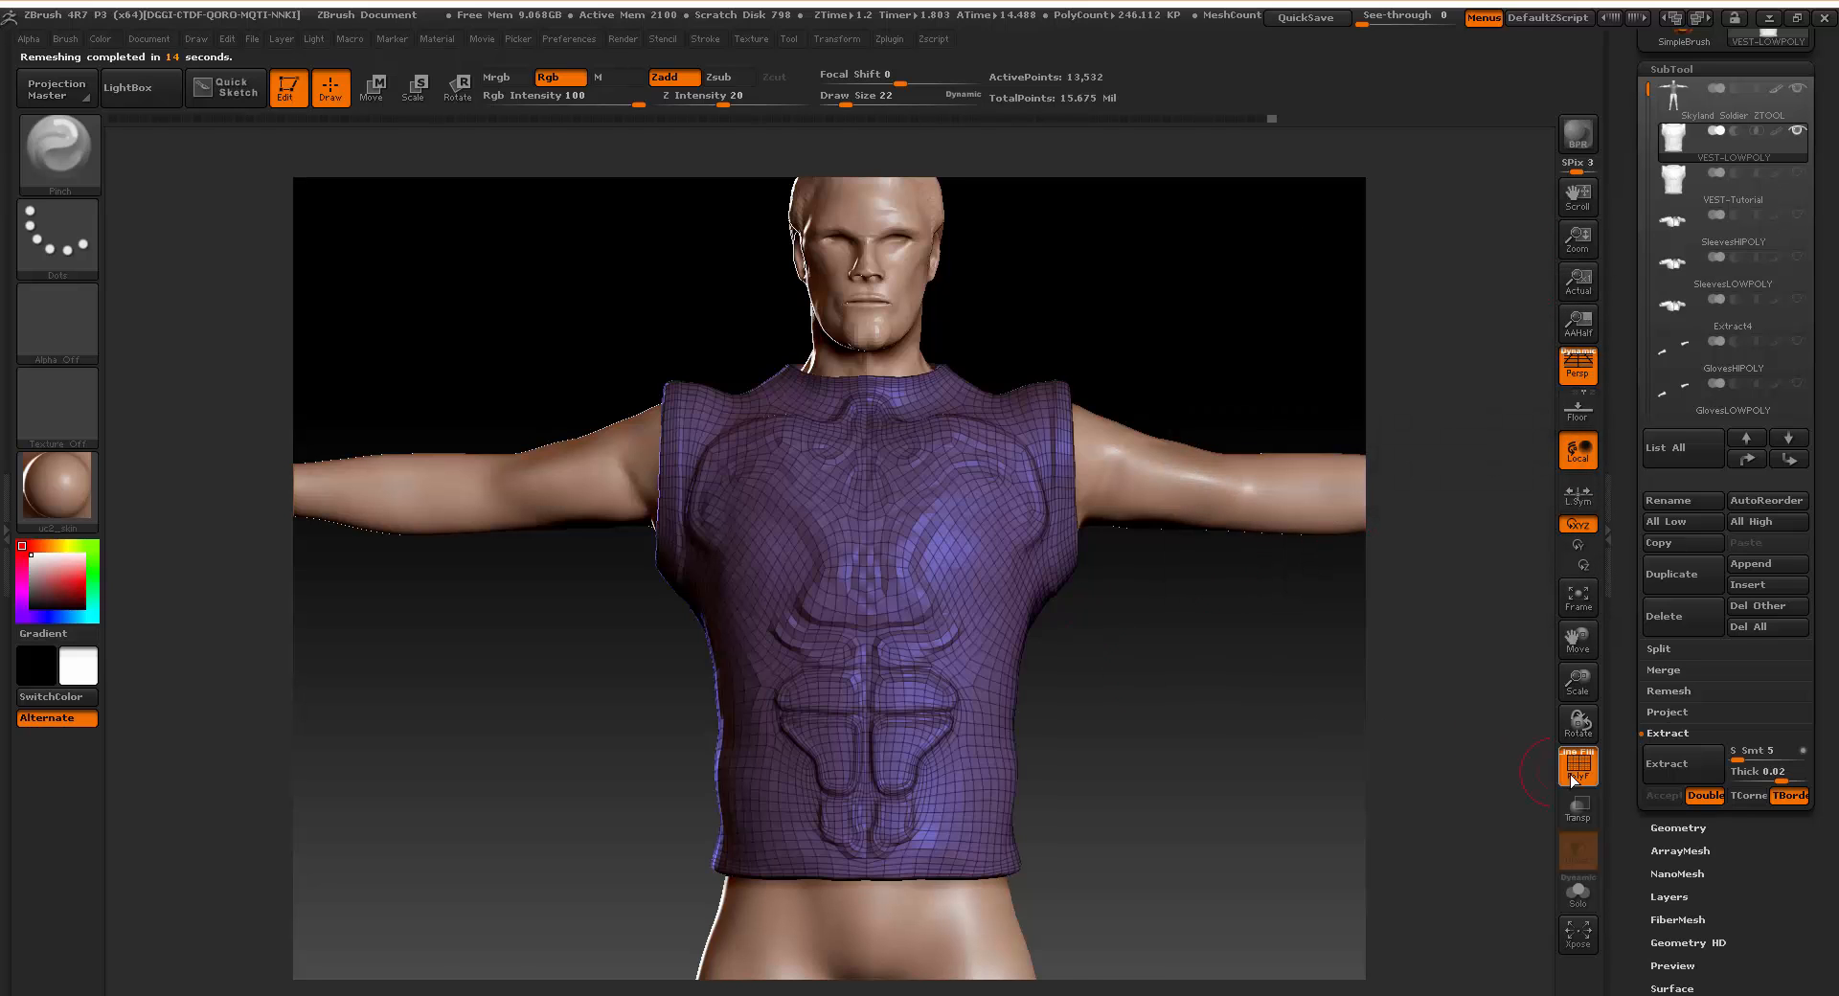
{"action": "left_click_drag", "start_coordinate": [1161, 691], "coordinate": [956, 601]}
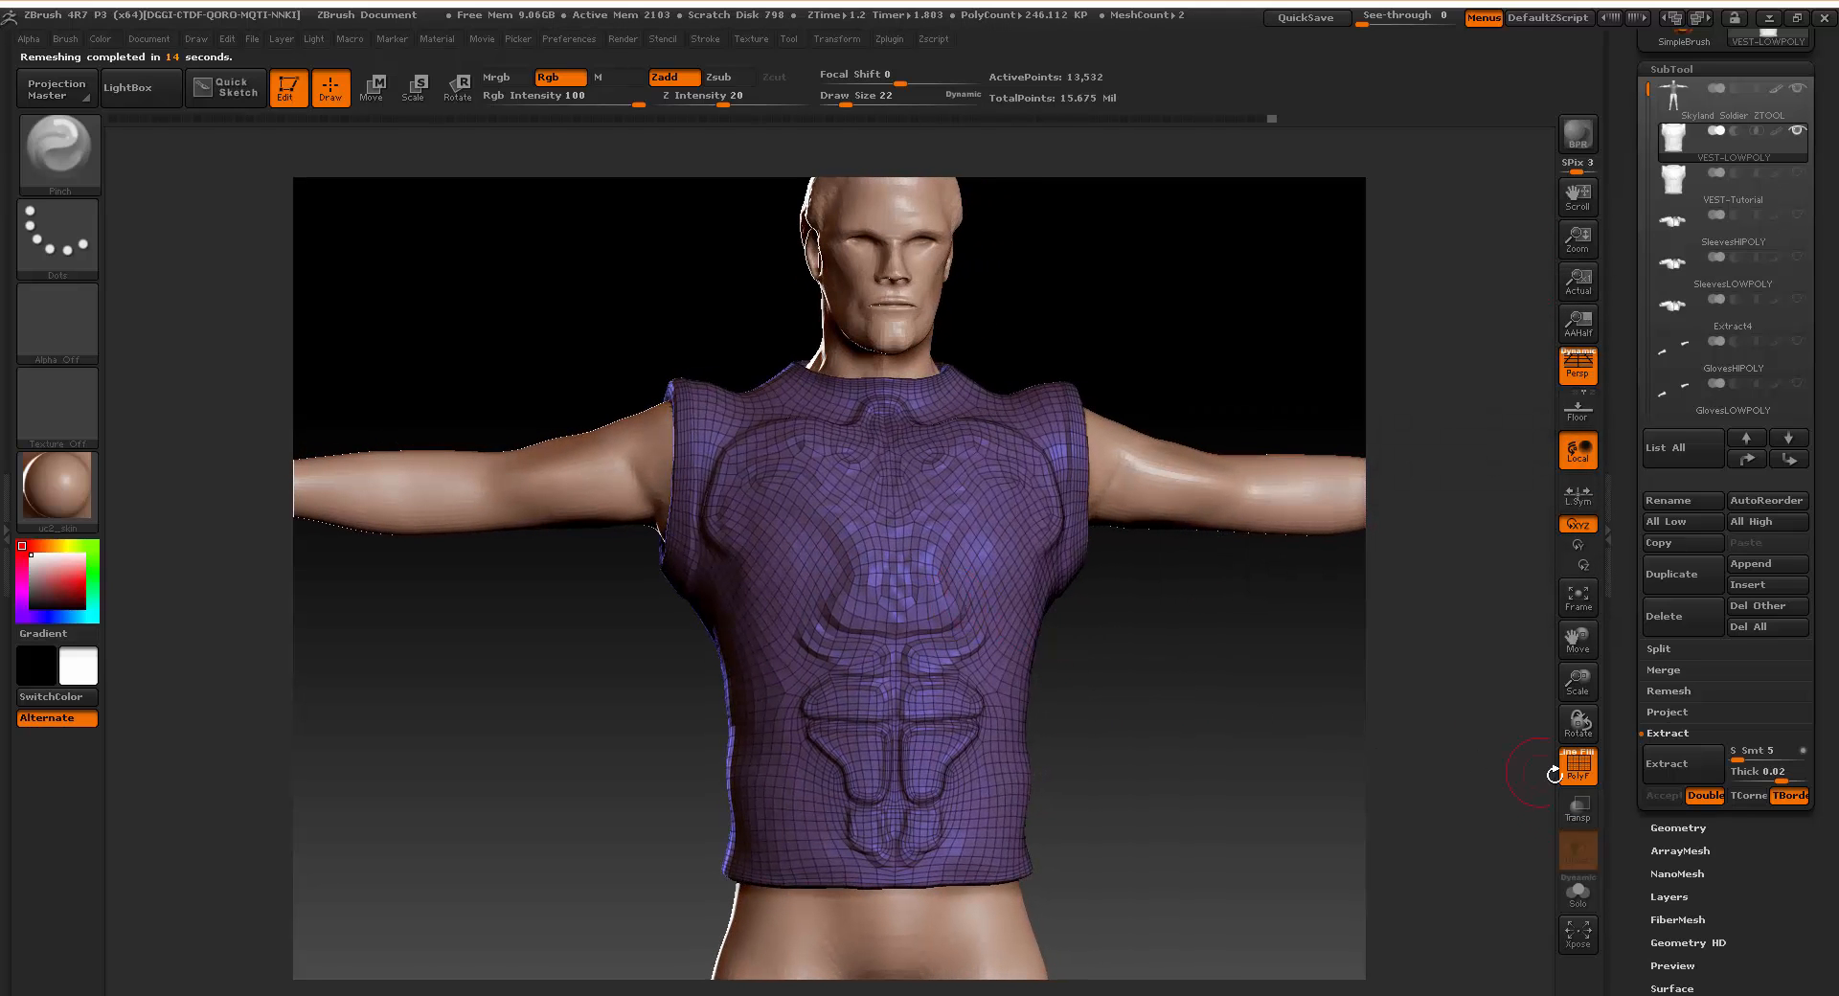
Run ZRemesher on the low-poly vest a second time with the same settings and check its topology.
{"action": "left_click", "coordinate": [1674, 828]}
{"action": "left_click", "coordinate": [1691, 440]}
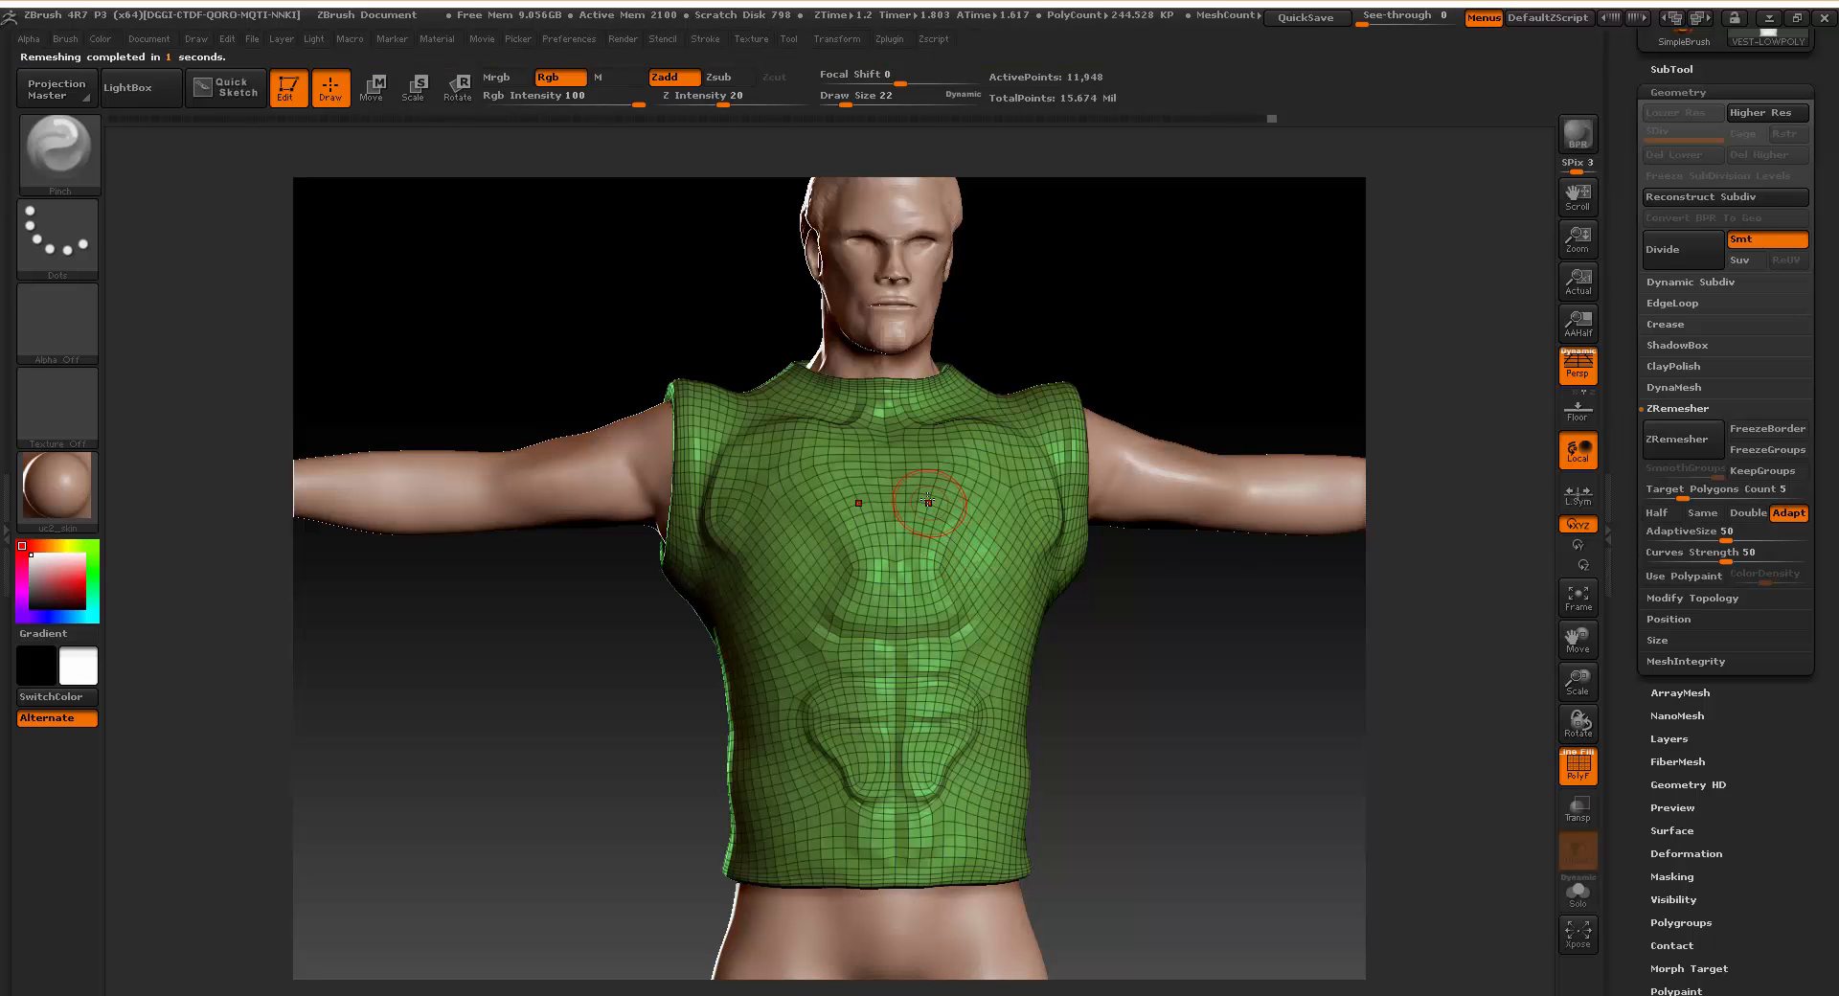
{"action": "left_click_drag", "start_coordinate": [1101, 613], "coordinate": [1097, 671]}
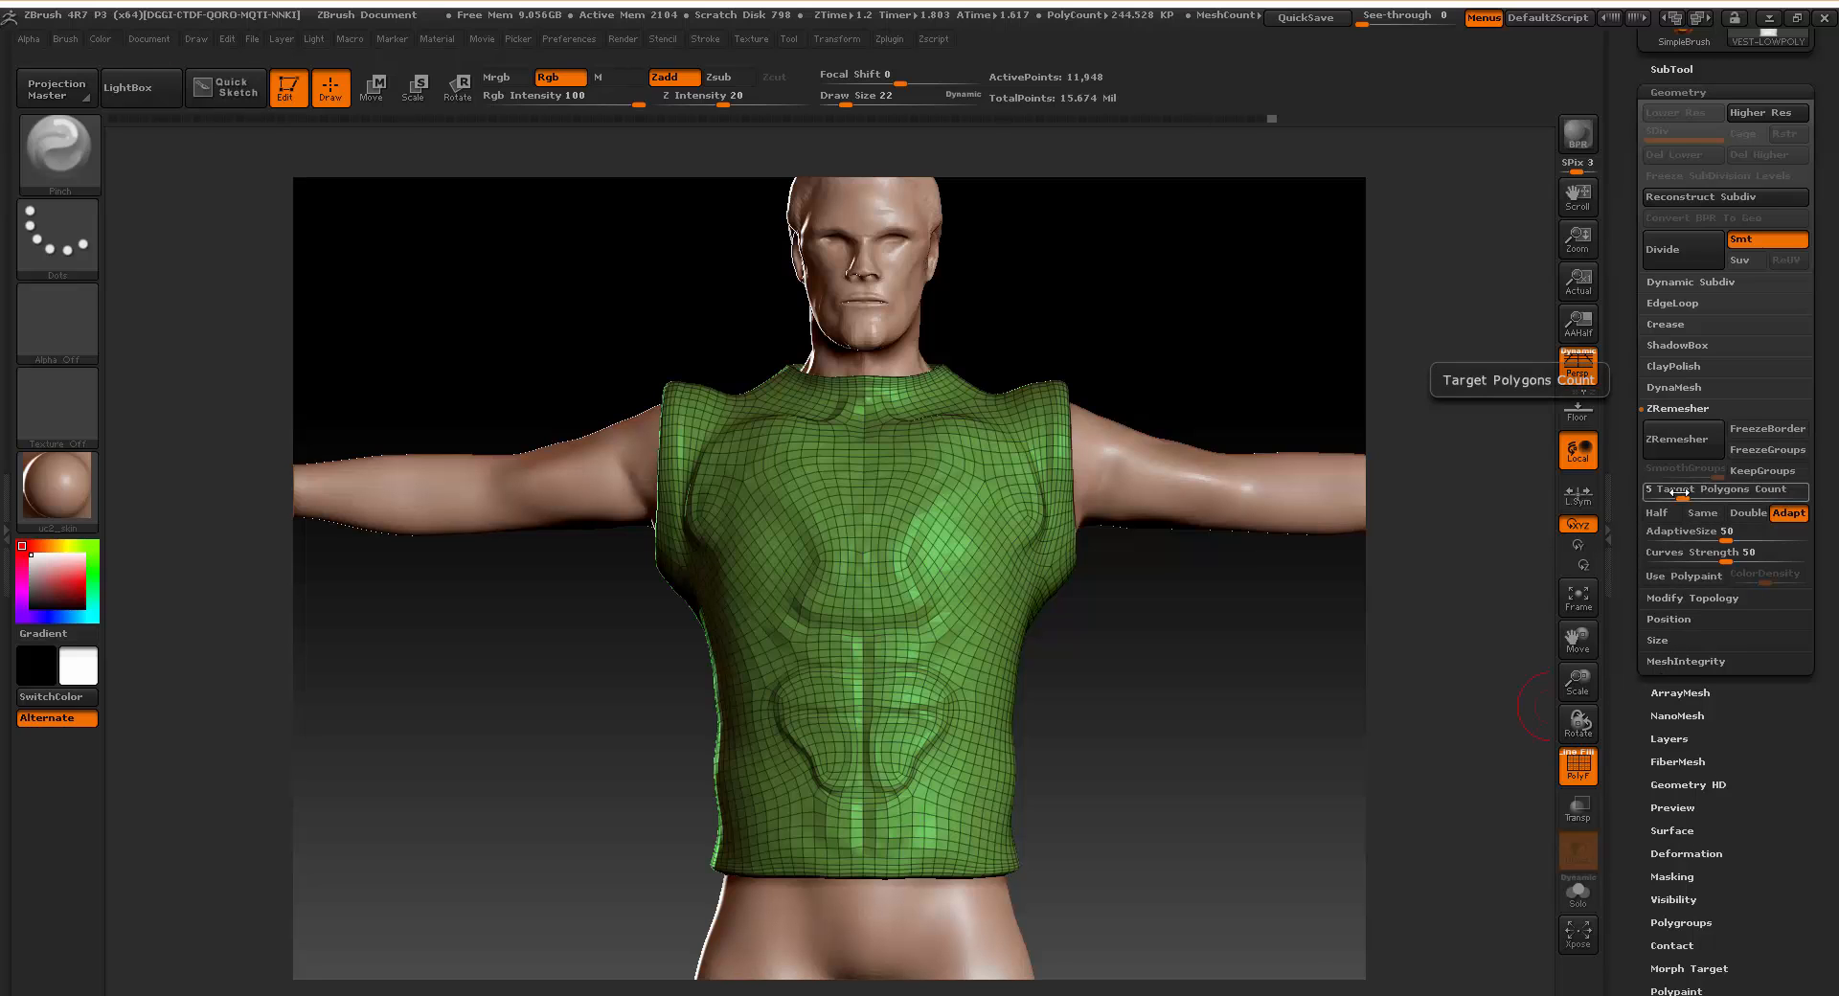
Remesh the vest with the target polygons count lowered to 2 and turn off the polyframe display.
{"action": "left_click_drag", "start_coordinate": [1681, 492], "coordinate": [1671, 491]}
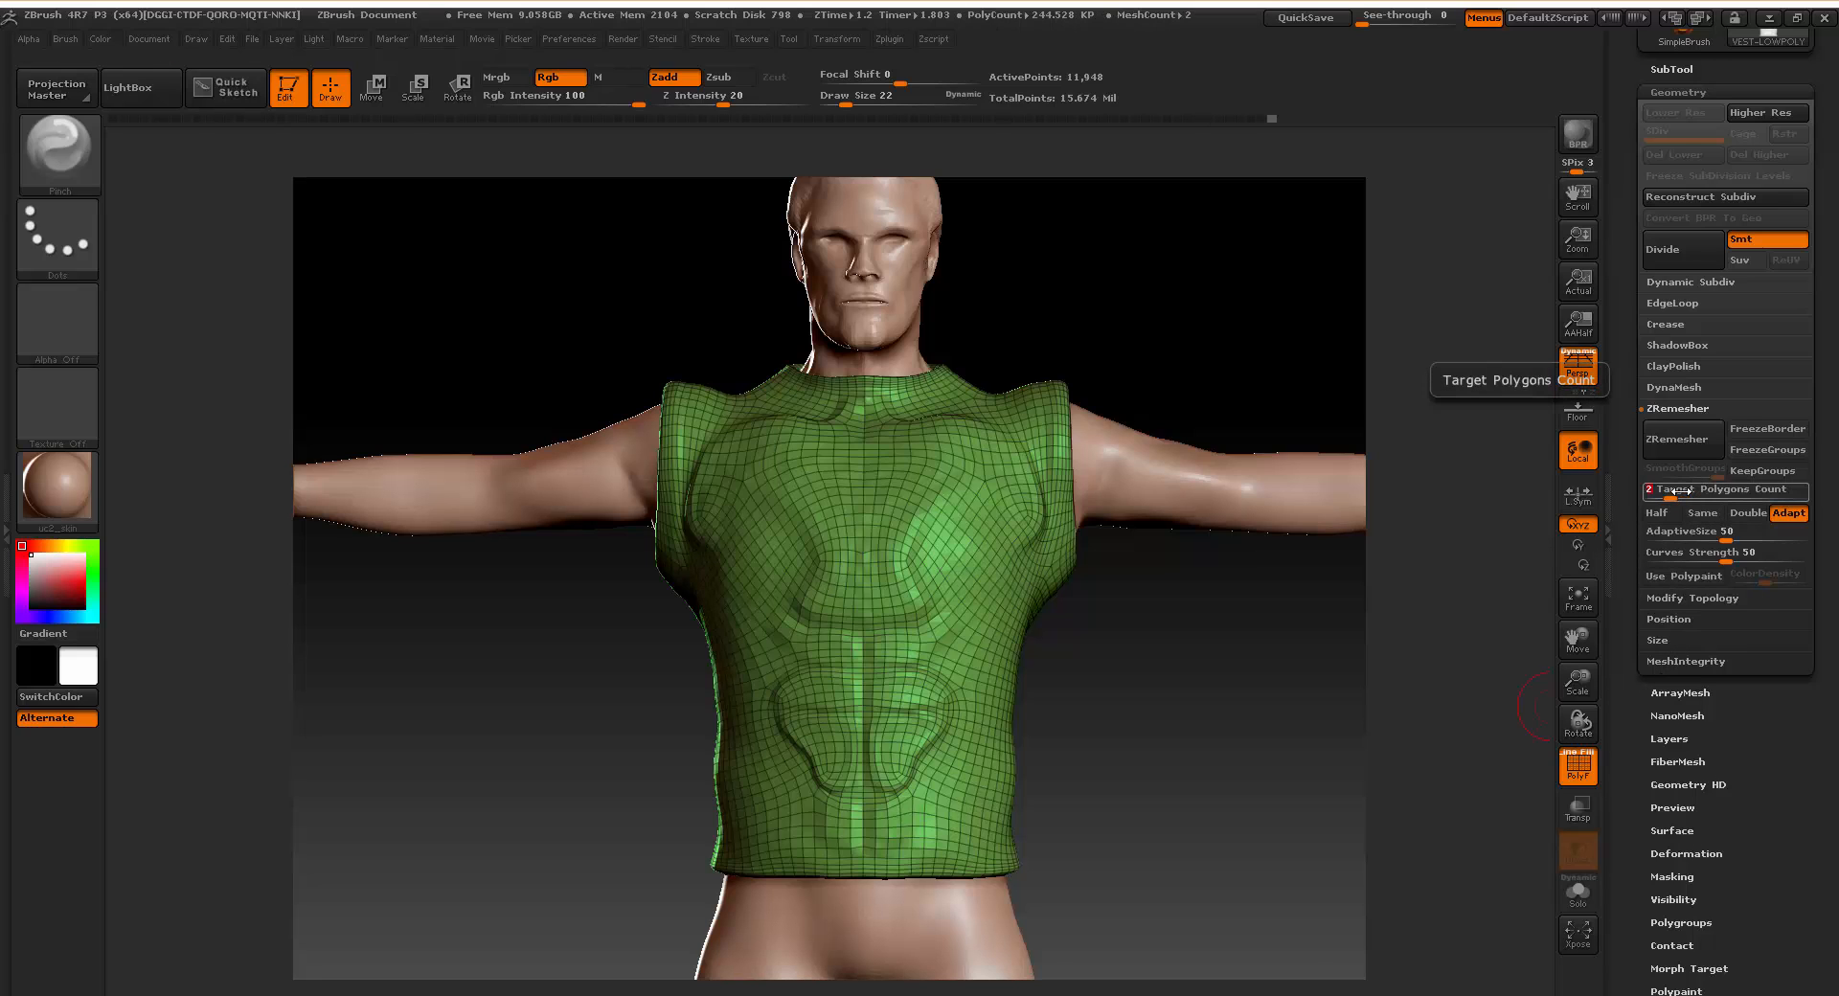
{"action": "left_click", "coordinate": [1683, 447]}
{"action": "left_click_drag", "start_coordinate": [1178, 725], "coordinate": [1171, 716]}
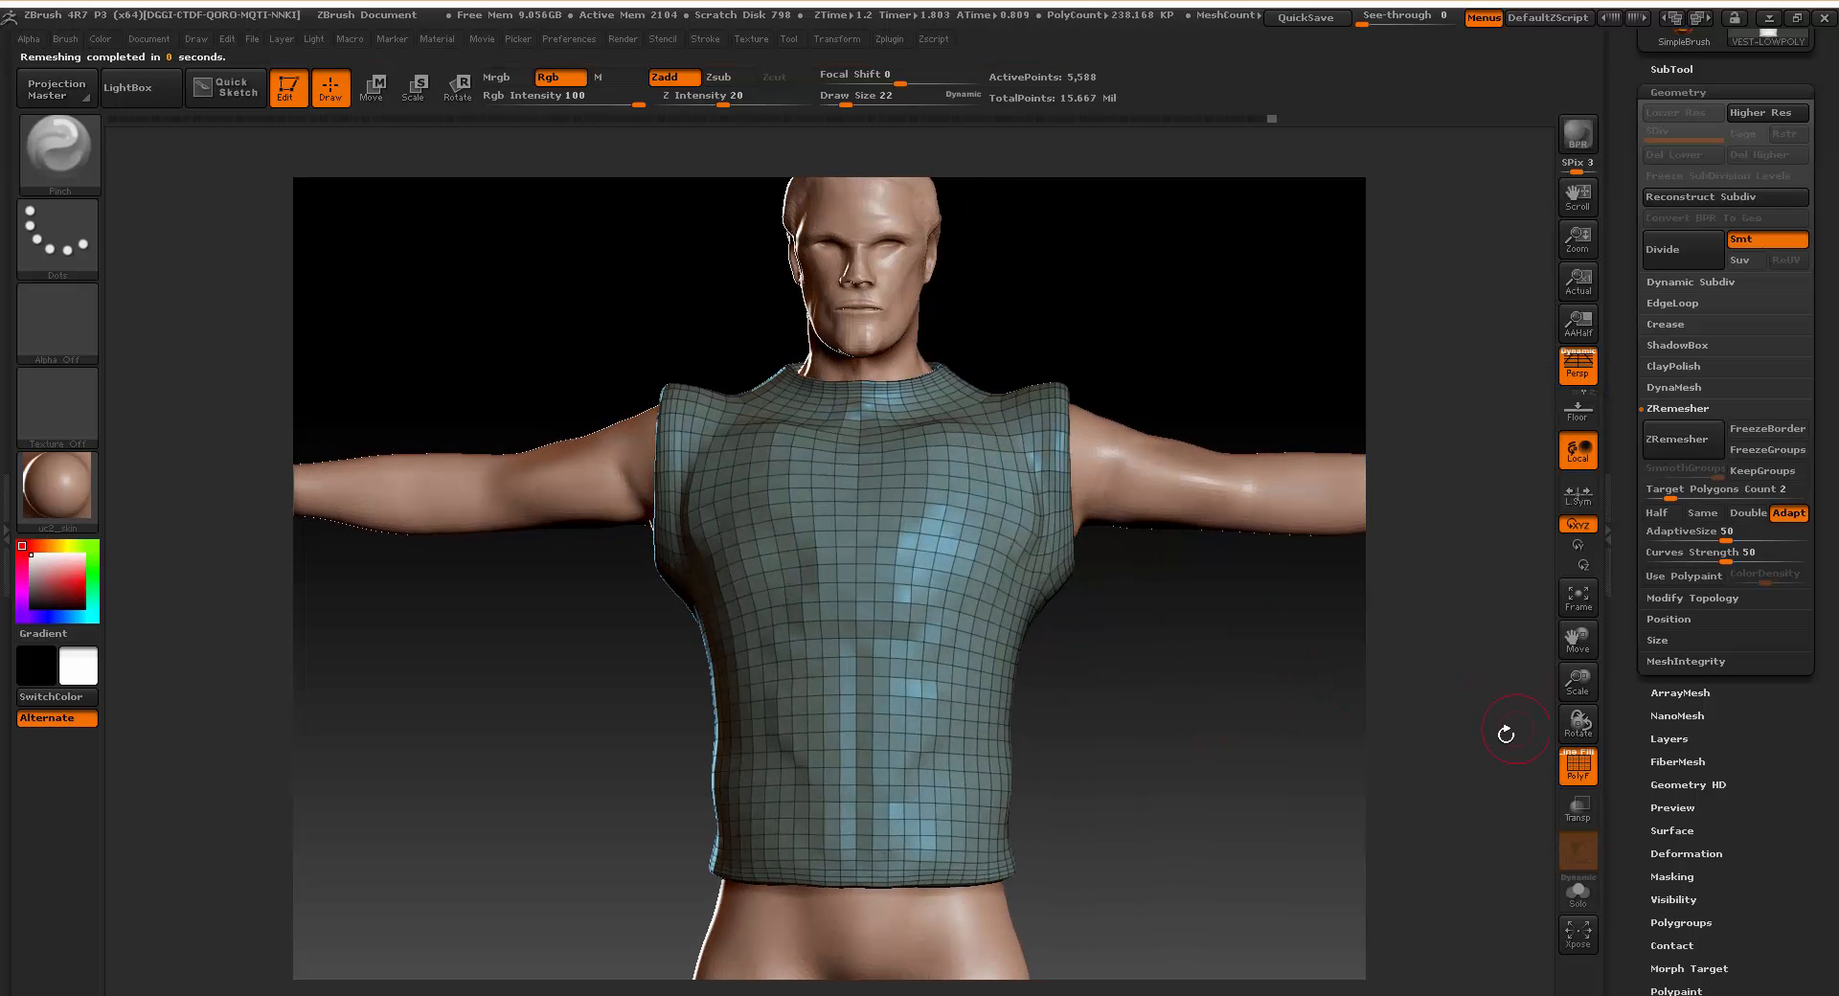
{"action": "left_click", "coordinate": [1577, 772]}
{"action": "mouse_move", "coordinate": [1194, 681]}
{"action": "left_mouse_down"}
{"action": "mouse_move", "coordinate": [1081, 679]}
{"action": "mouse_move", "coordinate": [1220, 692]}
{"action": "mouse_move", "coordinate": [1202, 690]}
{"action": "left_mouse_up"}
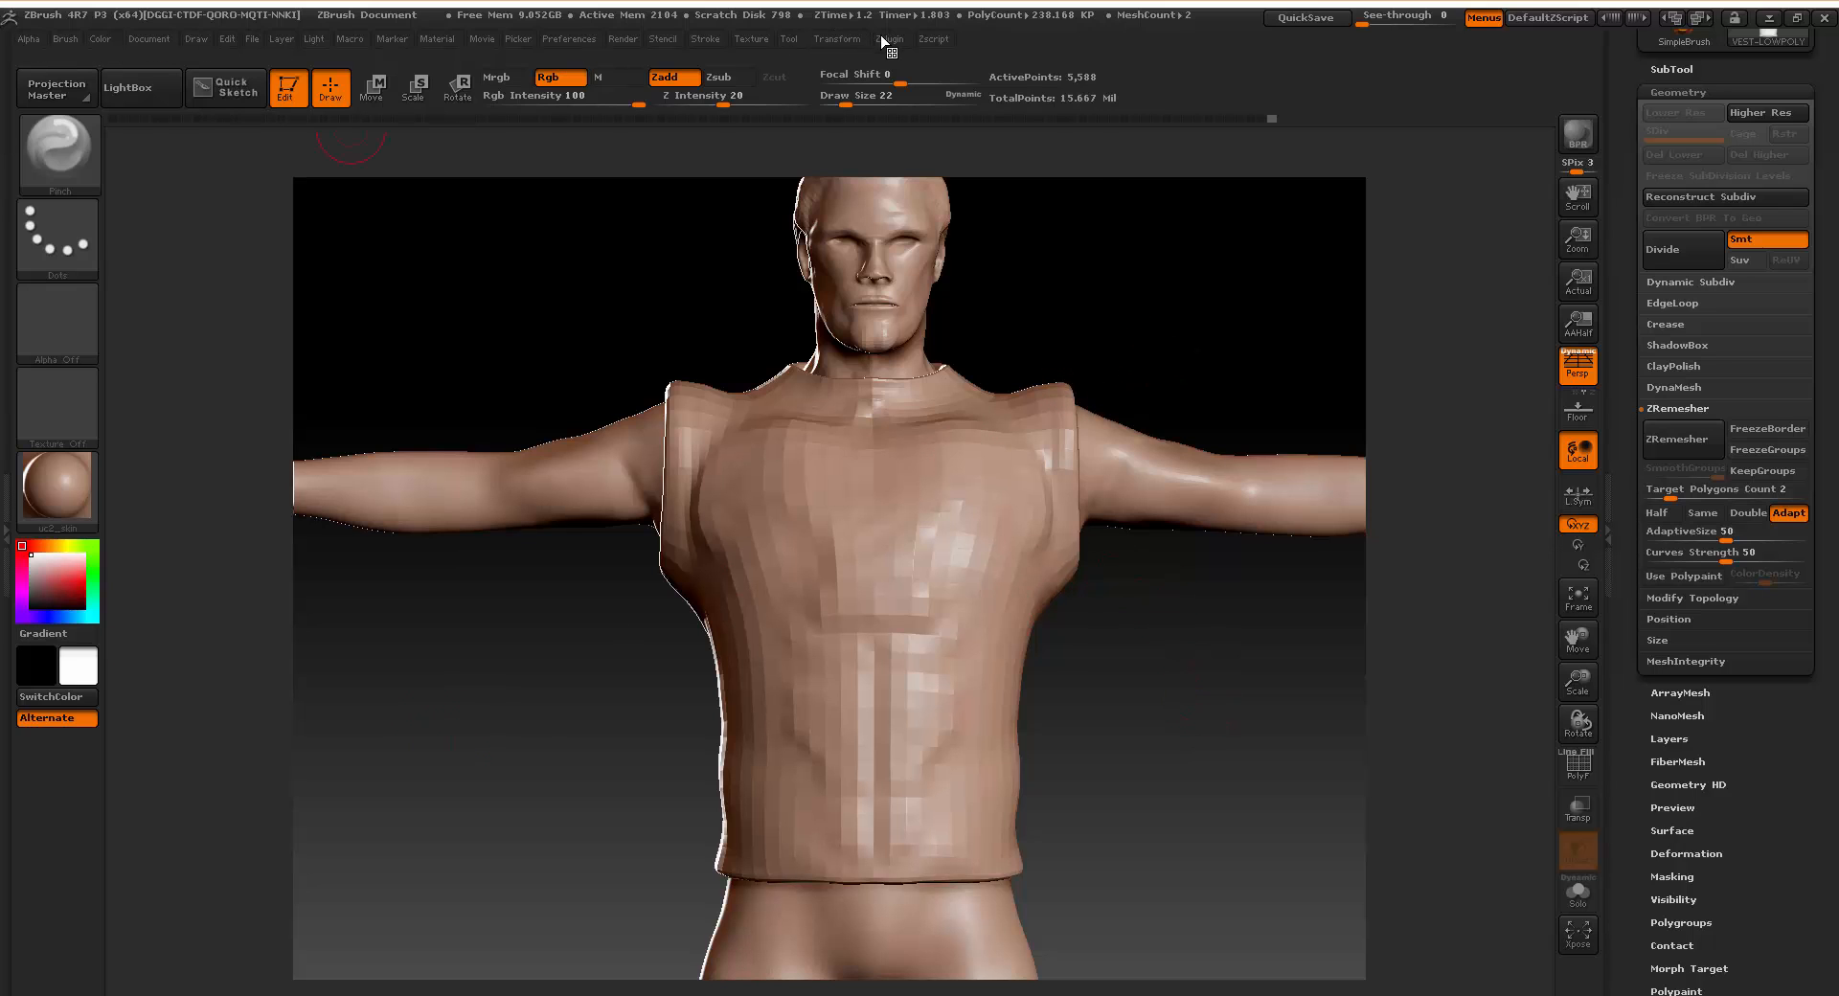
Dock the Zplugin palette in the side tray alongside the Material palette.
{"action": "left_click", "coordinate": [6, 498]}
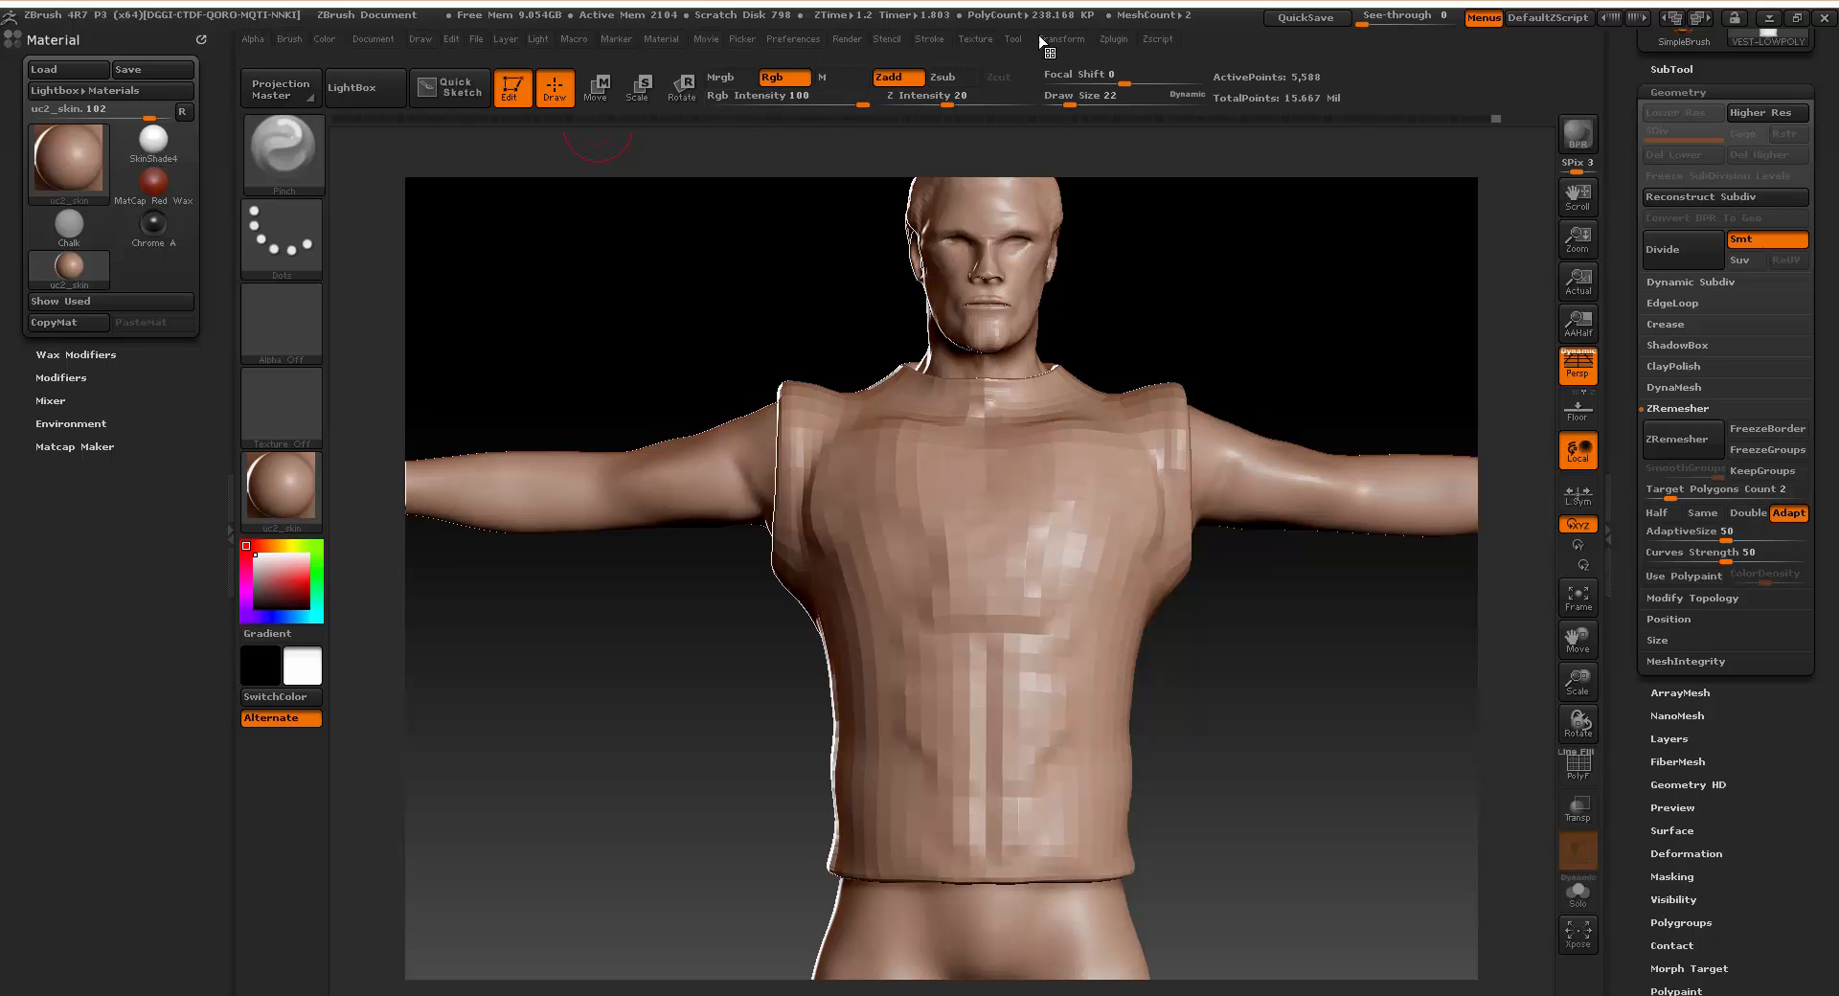
{"action": "left_click", "coordinate": [1118, 52]}
{"action": "left_click_drag", "start_coordinate": [1116, 59], "coordinate": [82, 235]}
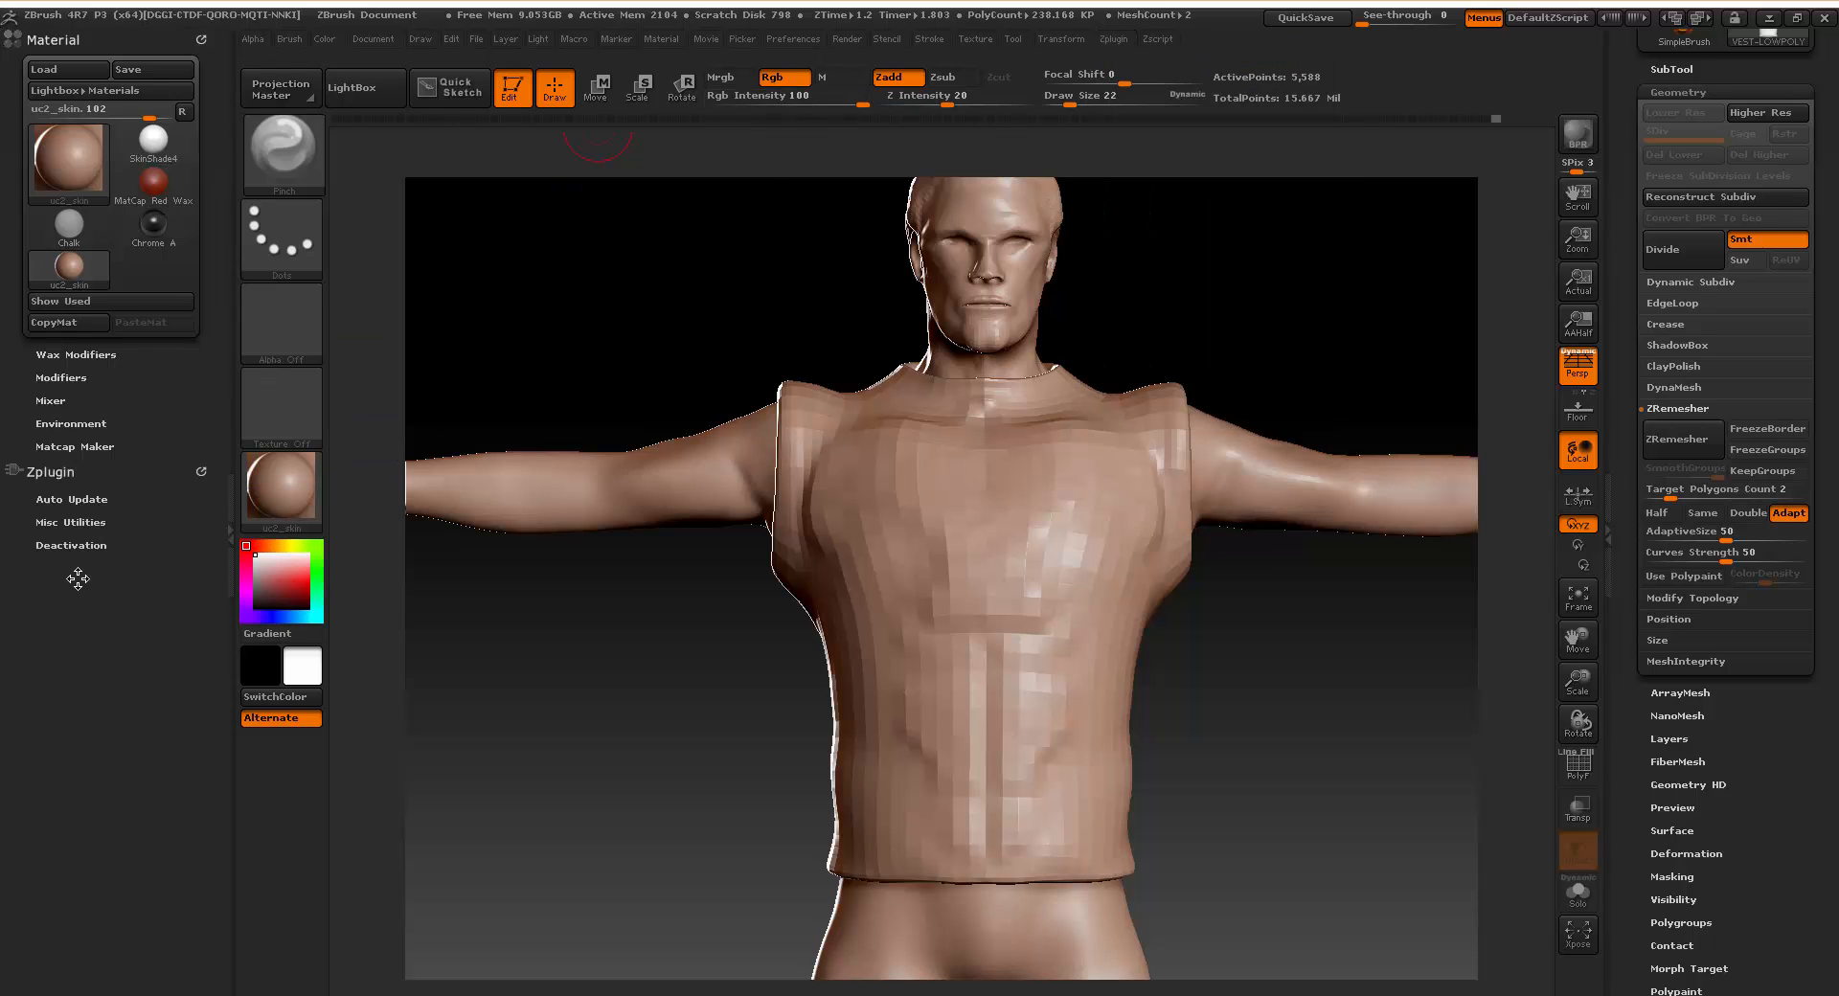
Unwrap the VEST-LOWPOLY subtool's UVs with UV Master, keeping Symmetry on.
{"action": "left_click", "coordinate": [30, 798]}
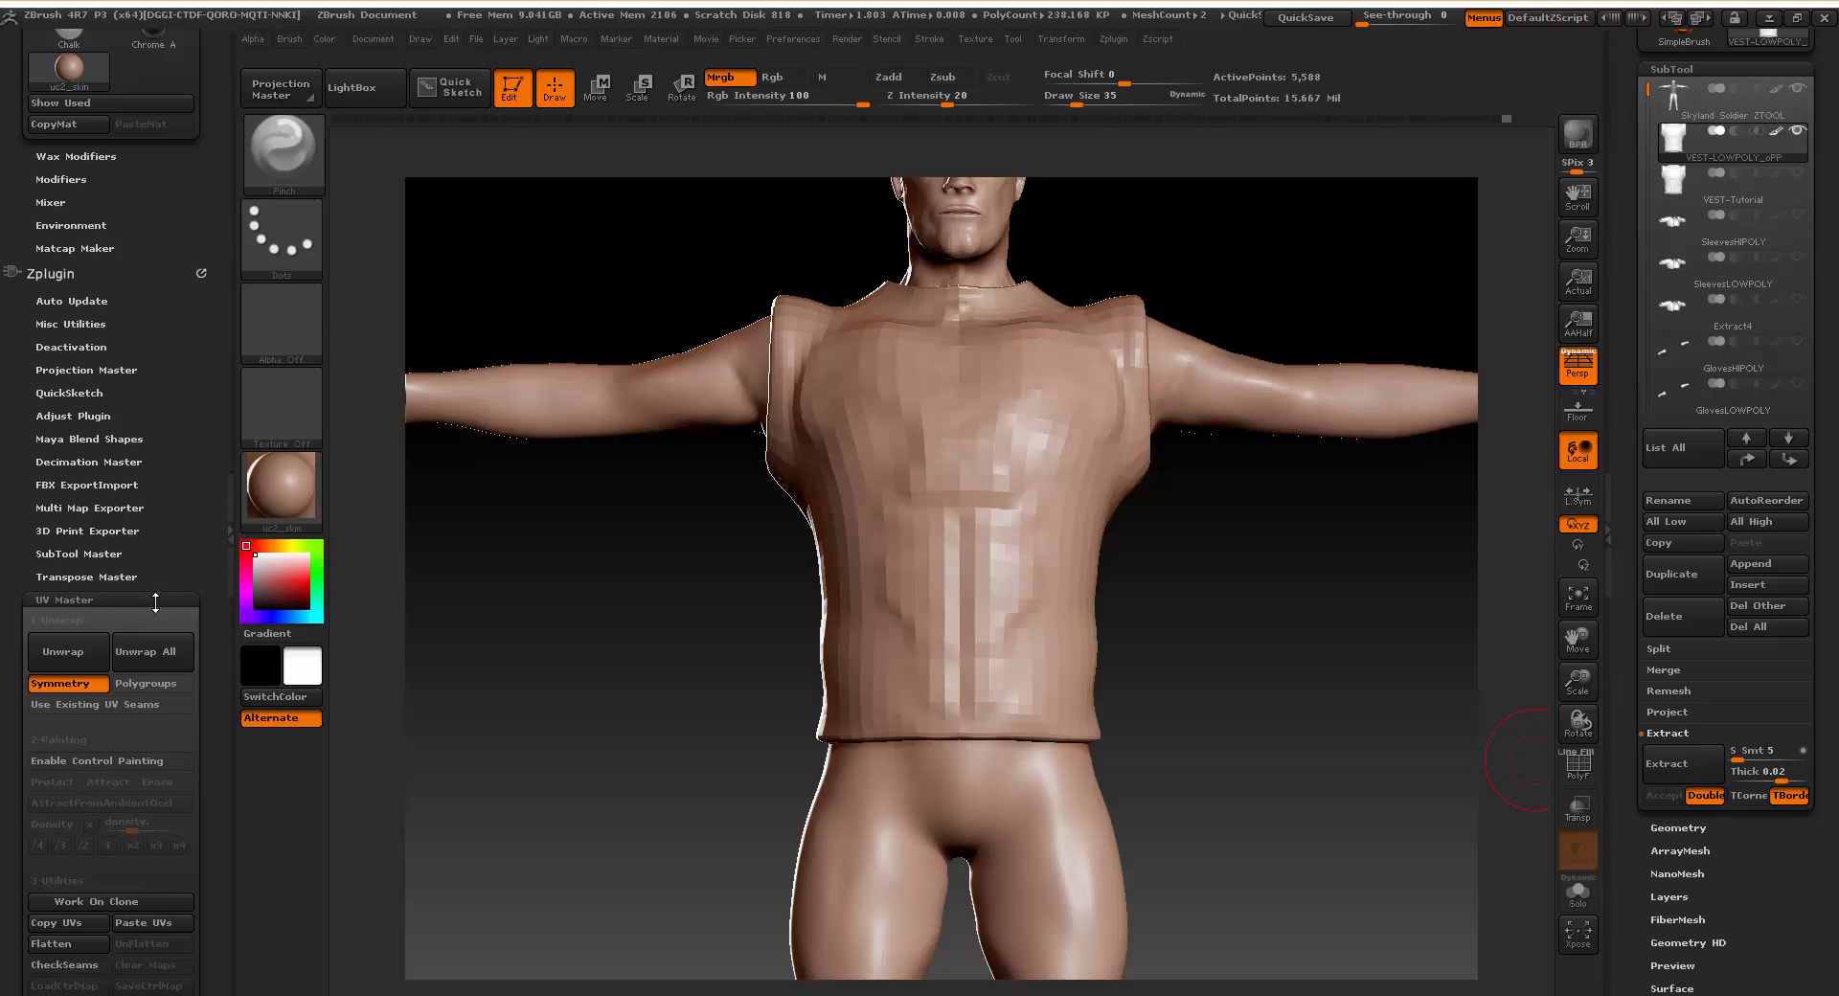
{"action": "left_click", "coordinate": [62, 603]}
{"action": "left_click", "coordinate": [62, 604]}
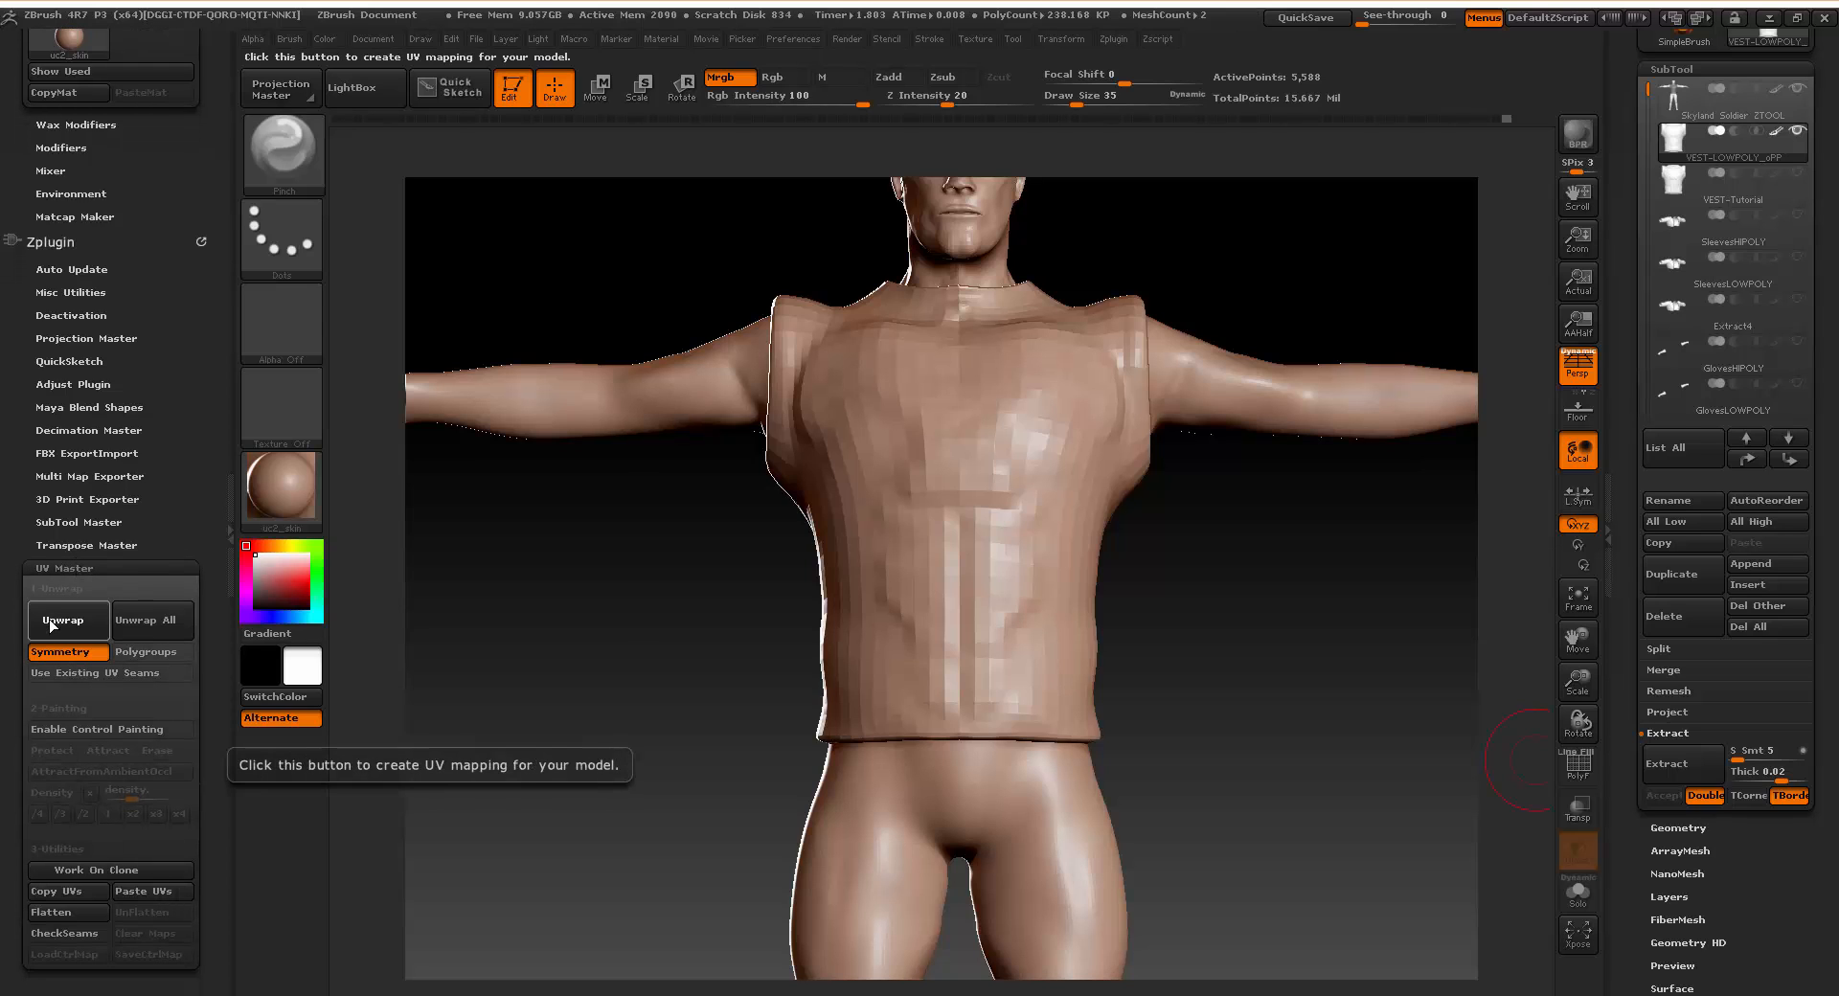
{"action": "left_click", "coordinate": [49, 619]}
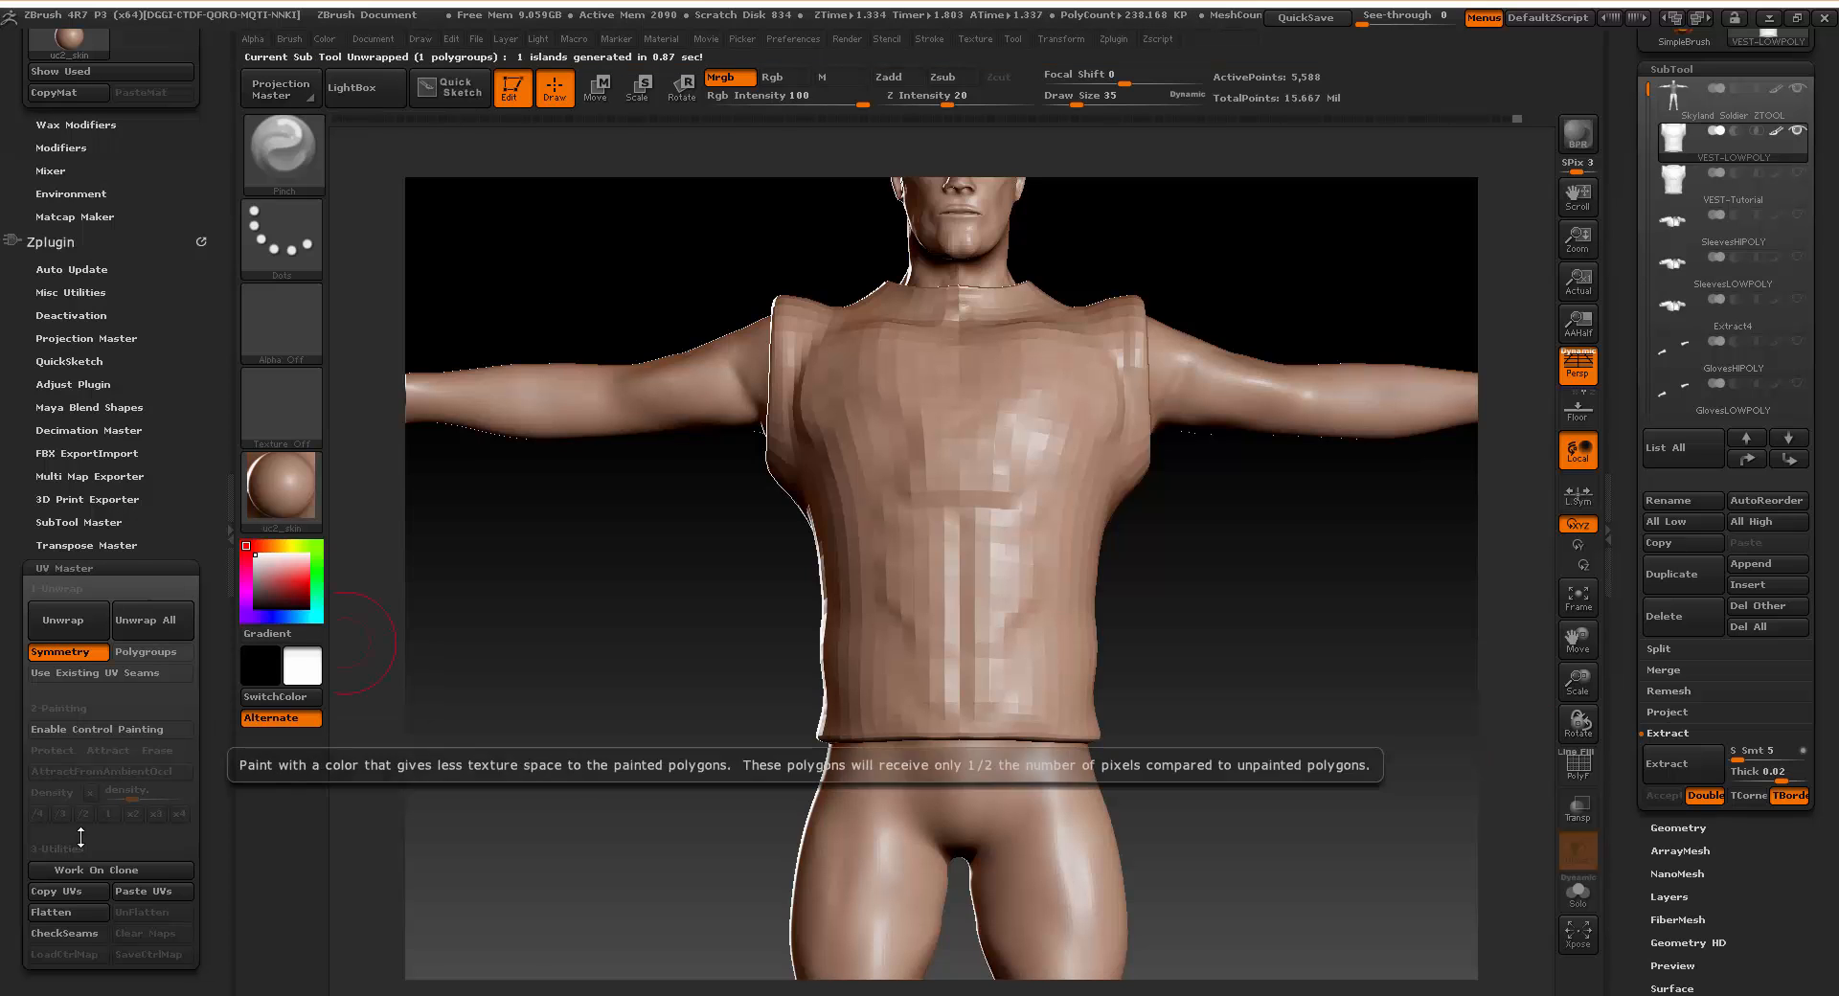
Preview the vest's UV layout flattened, unflatten it, and check the seams on the model.
{"action": "left_click", "coordinate": [39, 912]}
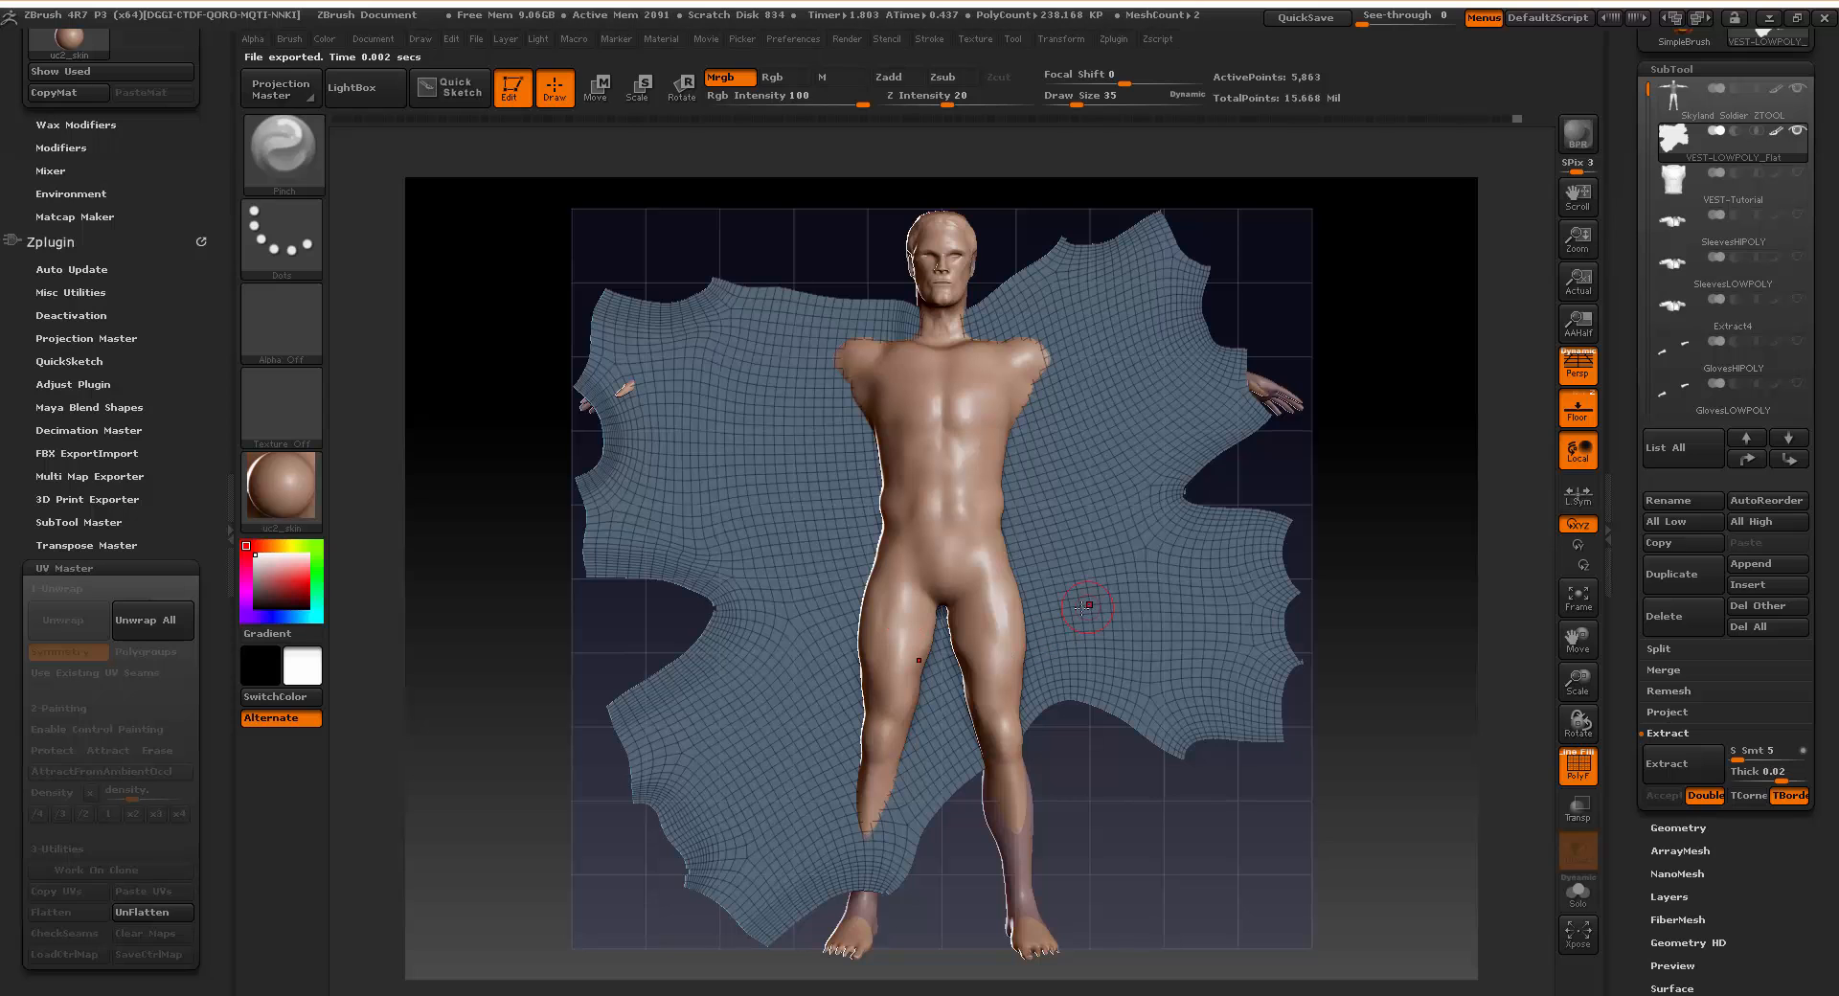
{"action": "left_click", "coordinate": [116, 914]}
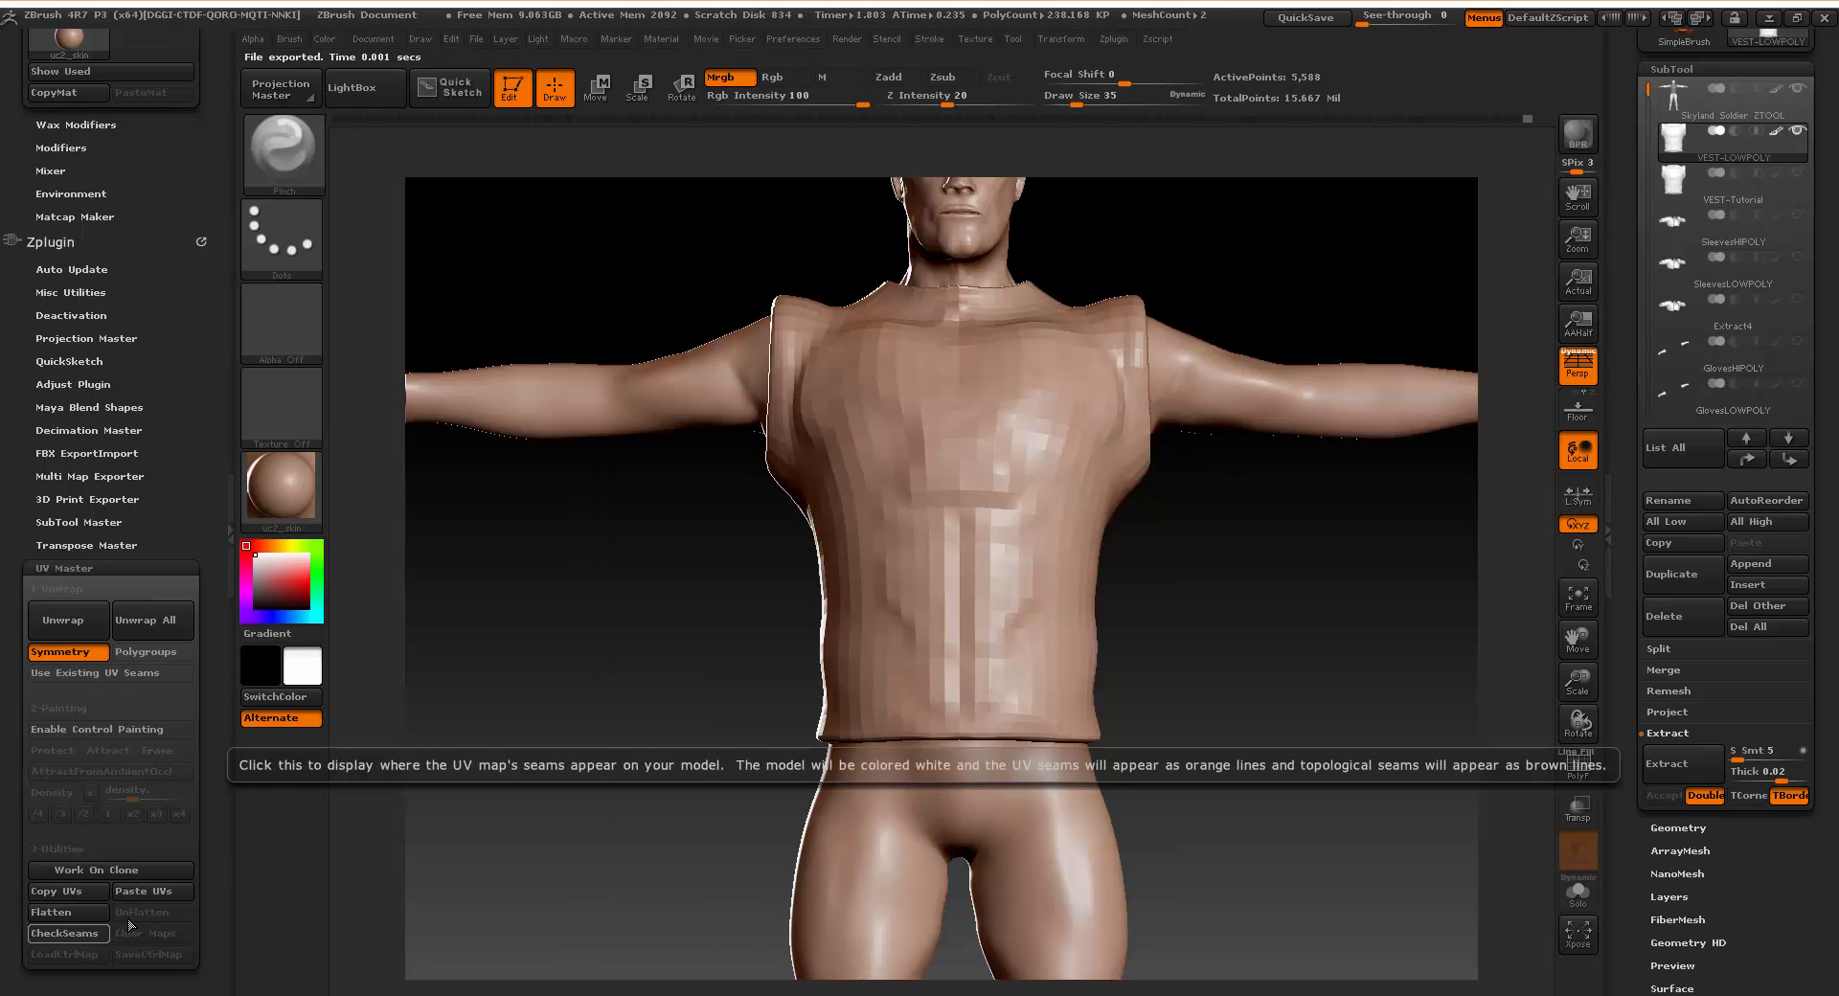
{"action": "left_click", "coordinate": [73, 933]}
{"action": "left_click_drag", "start_coordinate": [484, 840], "coordinate": [866, 609]}
{"action": "left_click_drag", "start_coordinate": [985, 689], "coordinate": [895, 706]}
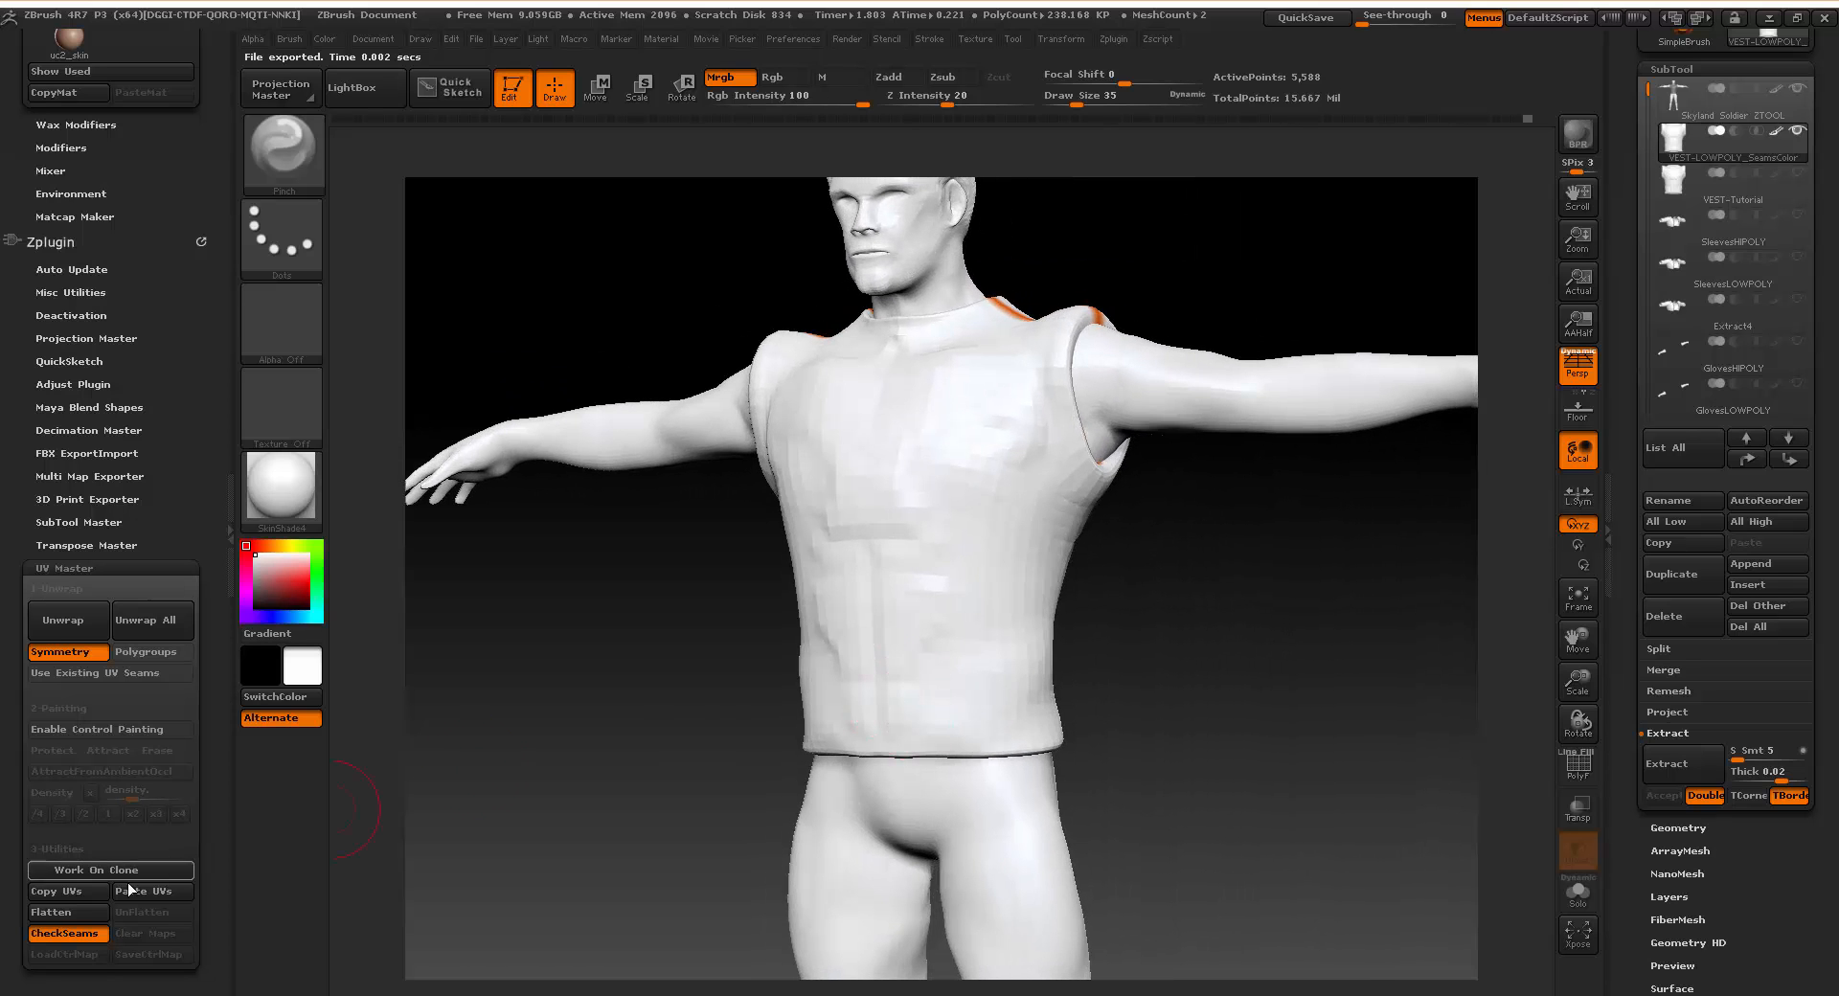
{"action": "left_click", "coordinate": [64, 933]}
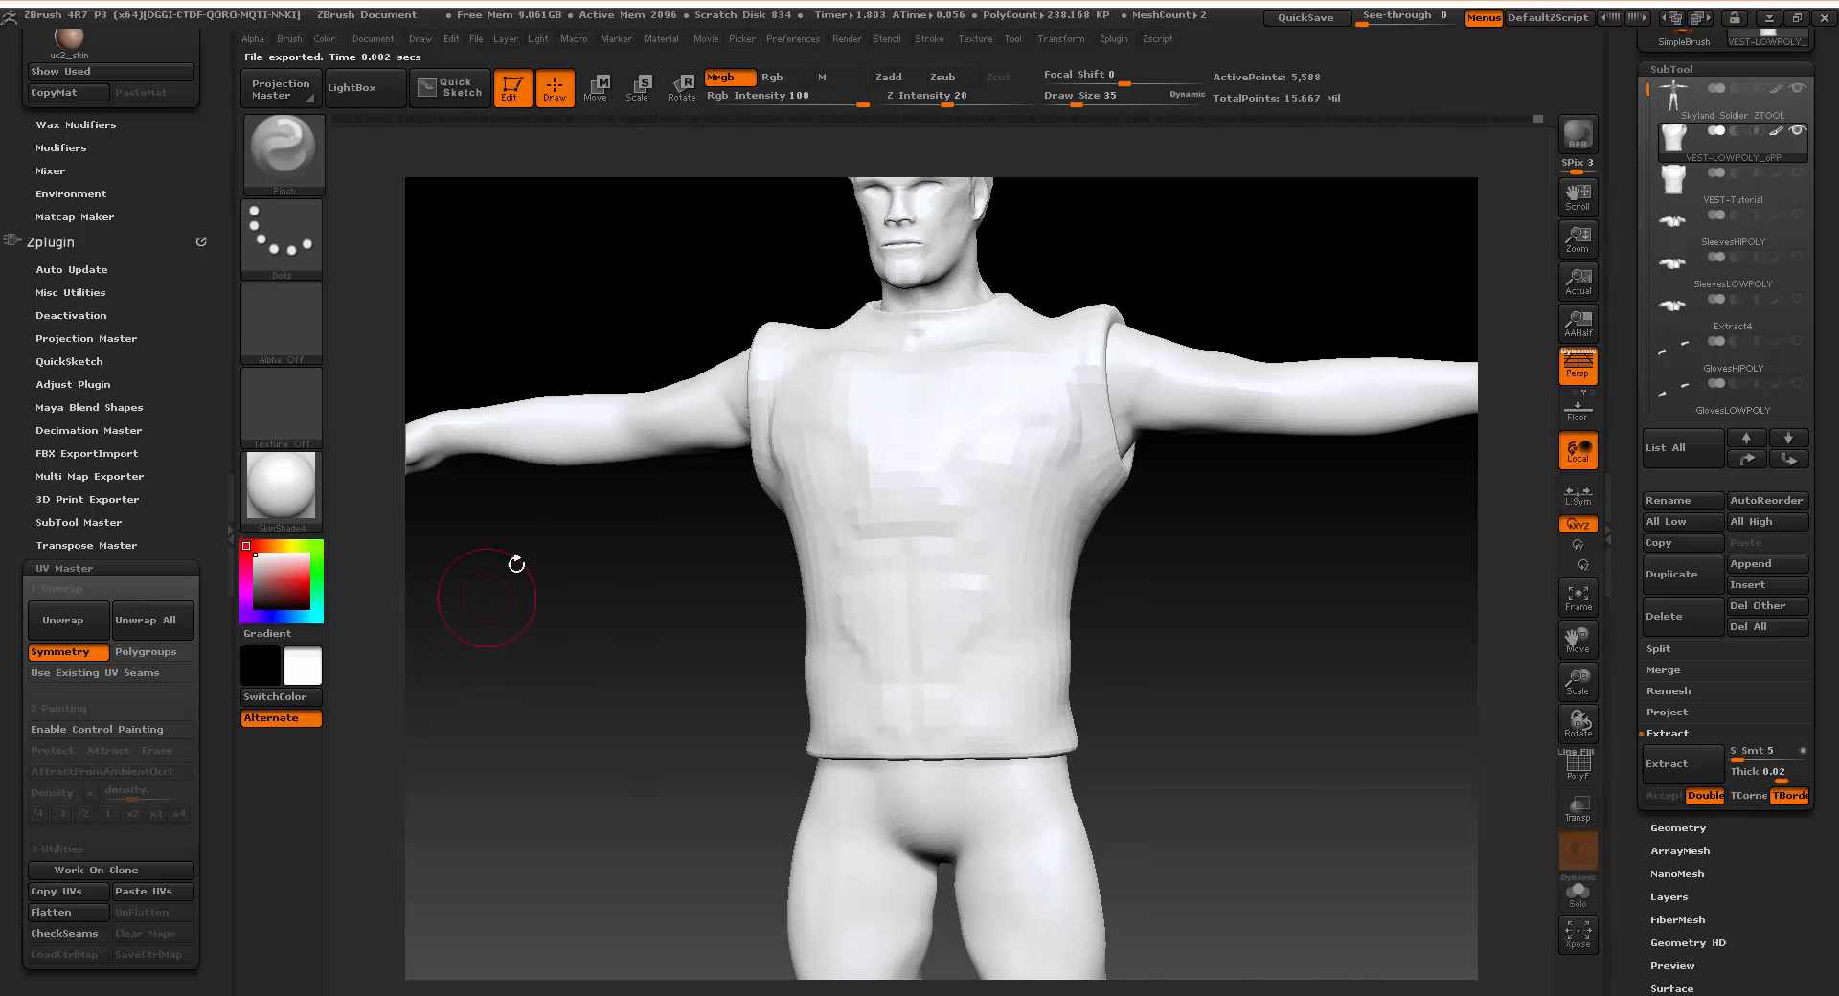
Reapply the uc2_skin material to the model.
{"action": "left_click", "coordinate": [280, 489]}
{"action": "left_click", "coordinate": [1401, 747]}
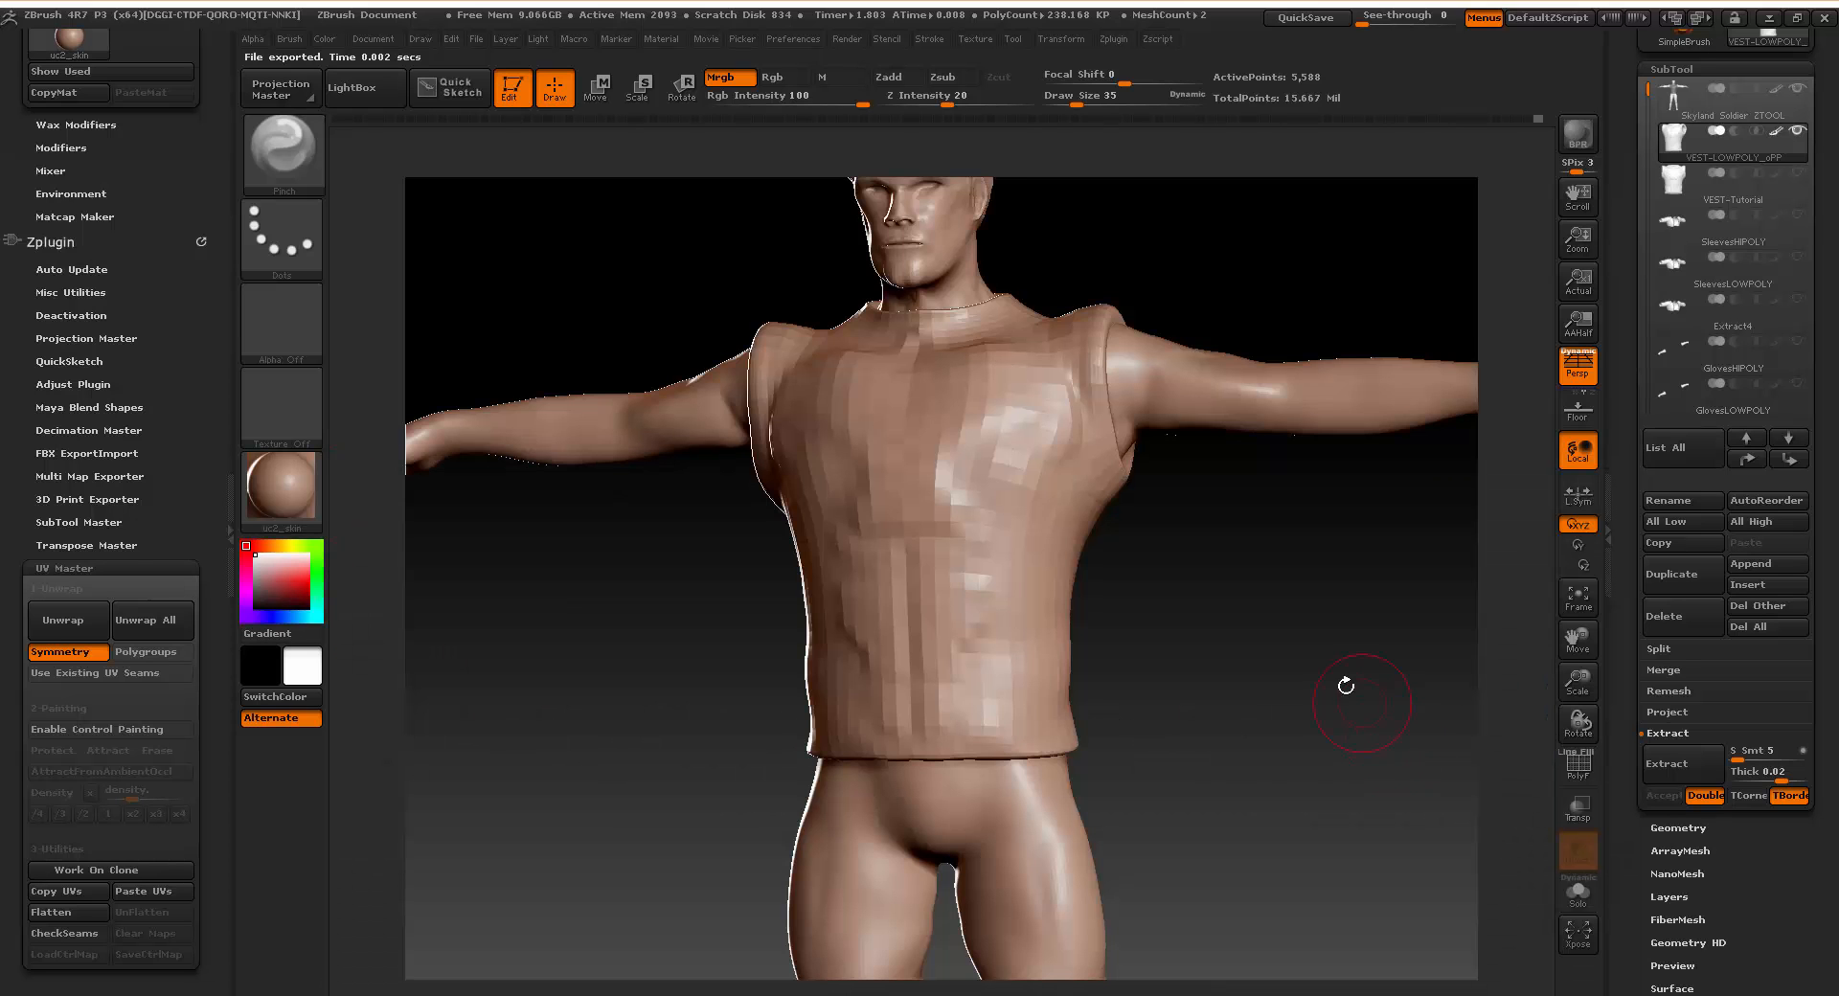
{"action": "left_click_drag", "start_coordinate": [1367, 681], "coordinate": [1344, 673]}
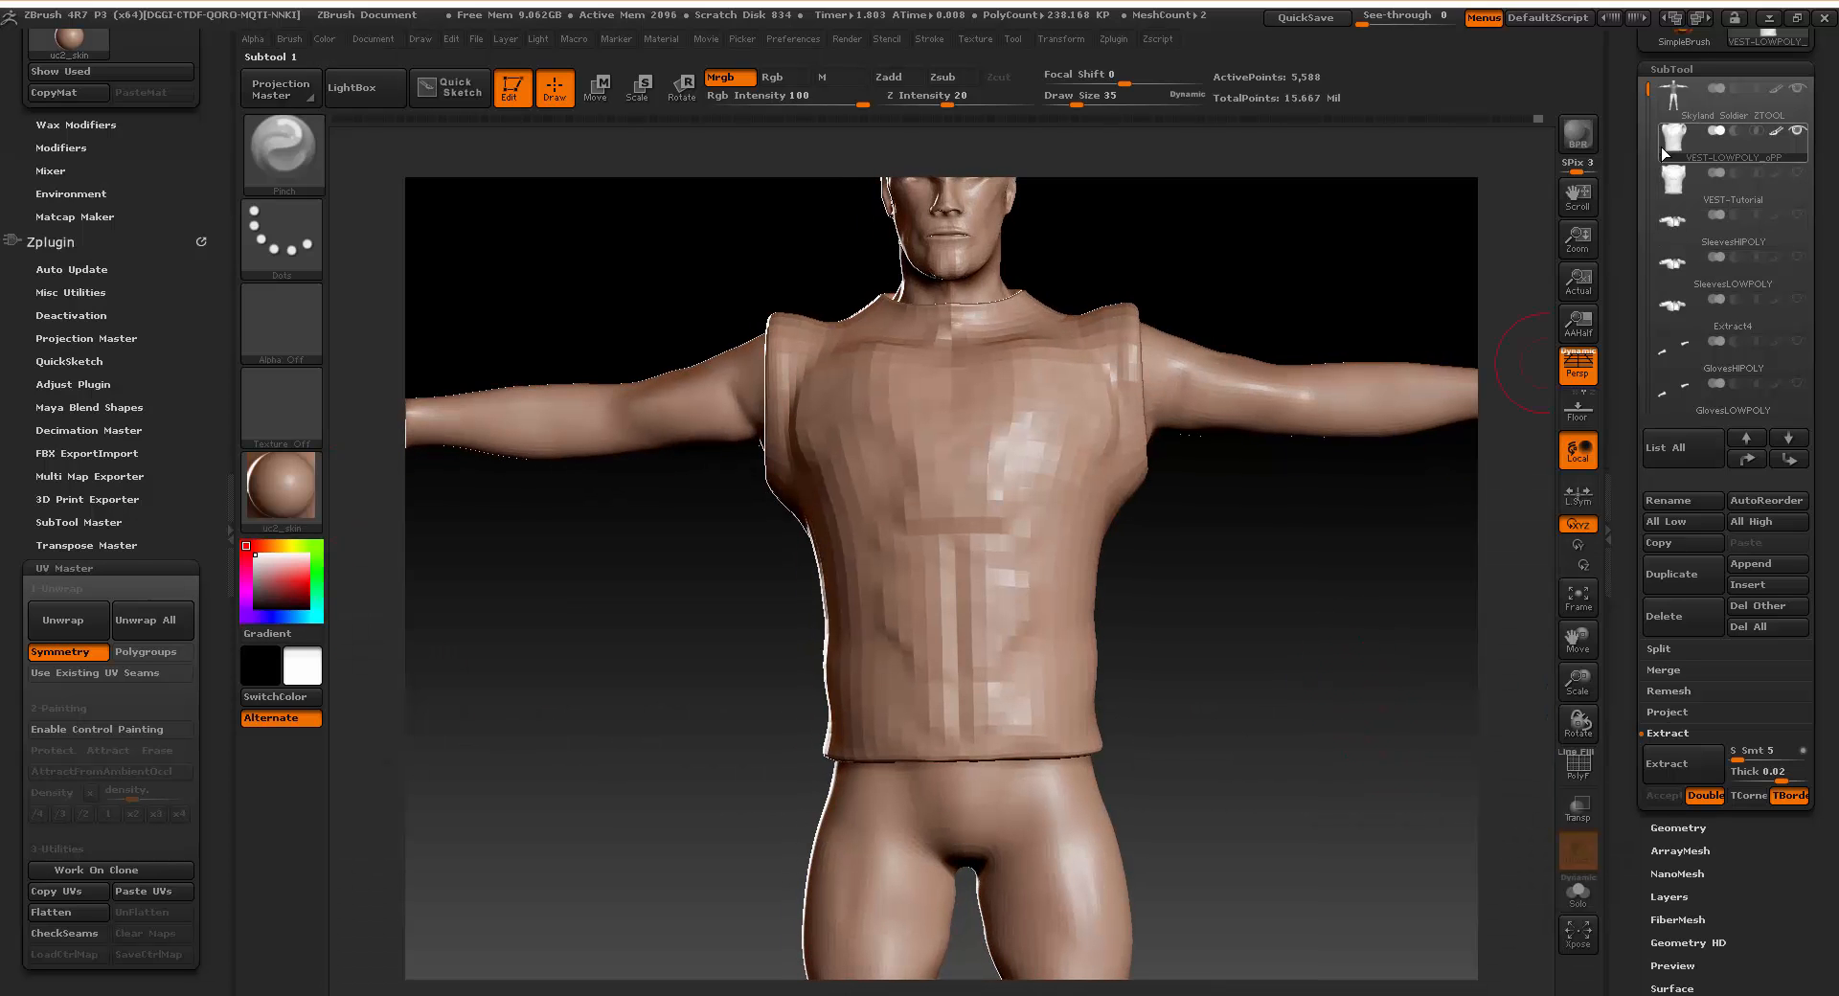
Duplicate the unwrapped low-poly vest subtool and rename the copy VEST-HIPOLY.
{"action": "mouse_move", "coordinate": [1671, 136]}
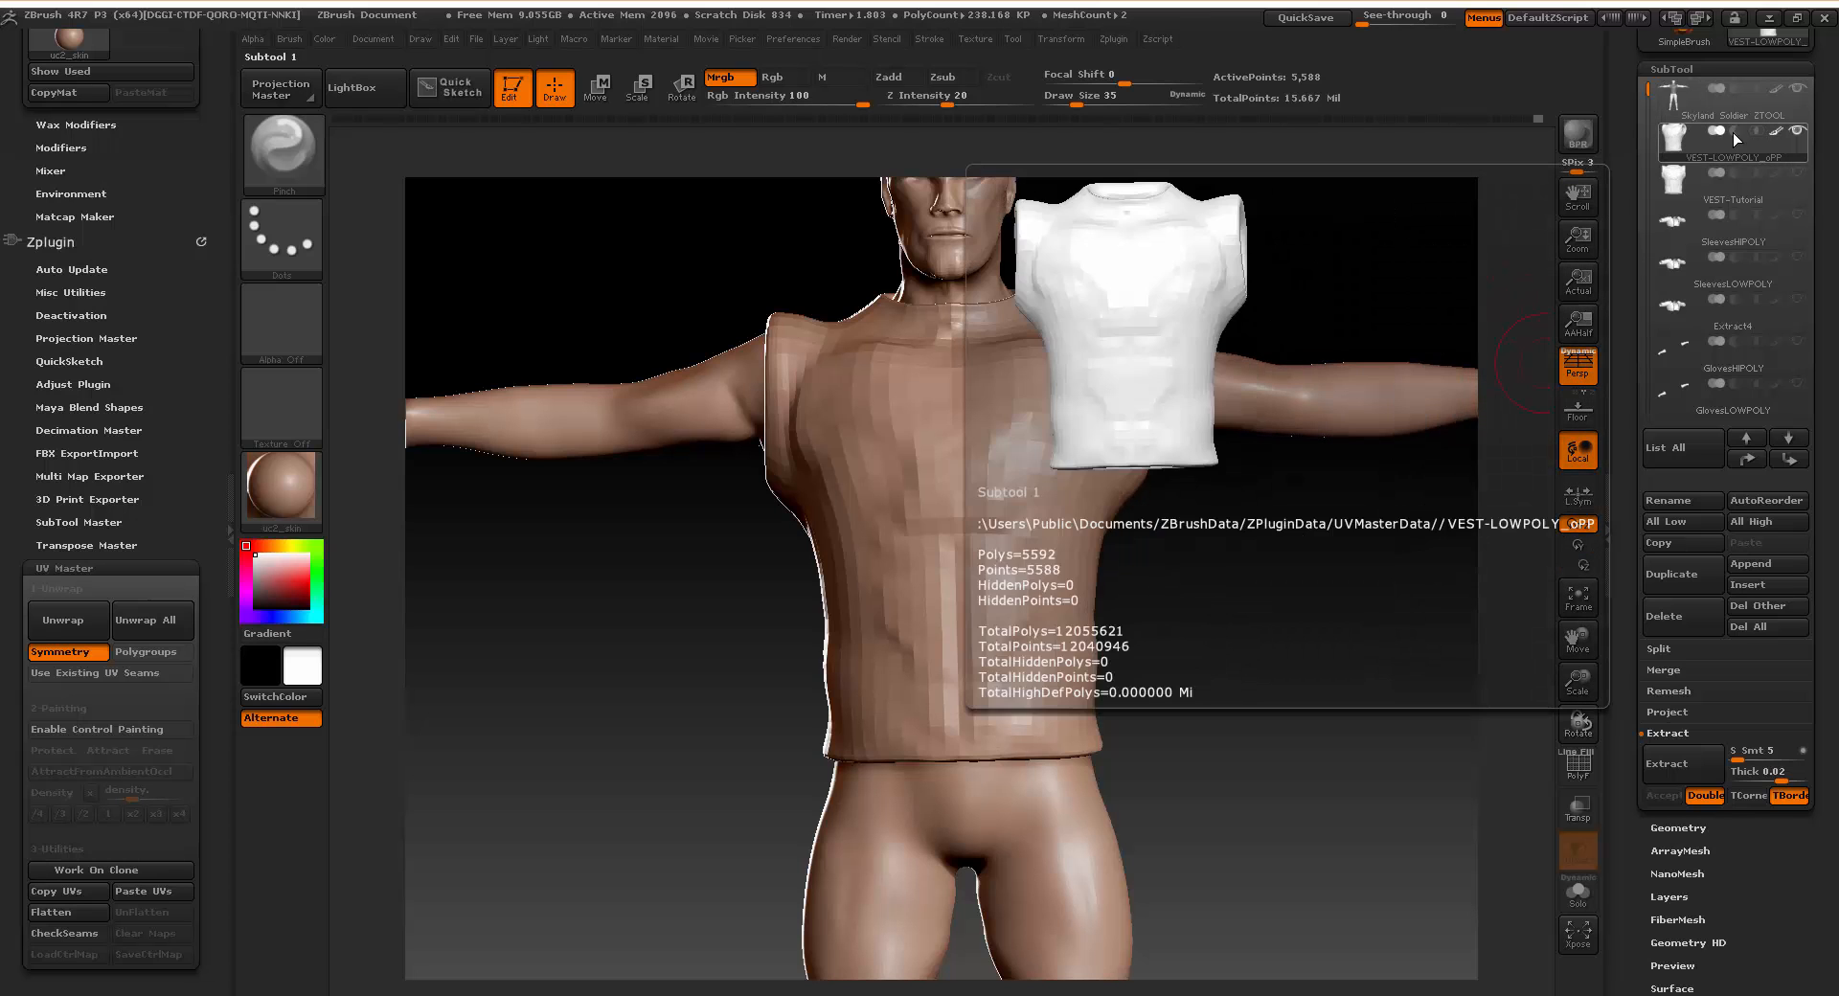
{"action": "left_click", "coordinate": [1681, 577]}
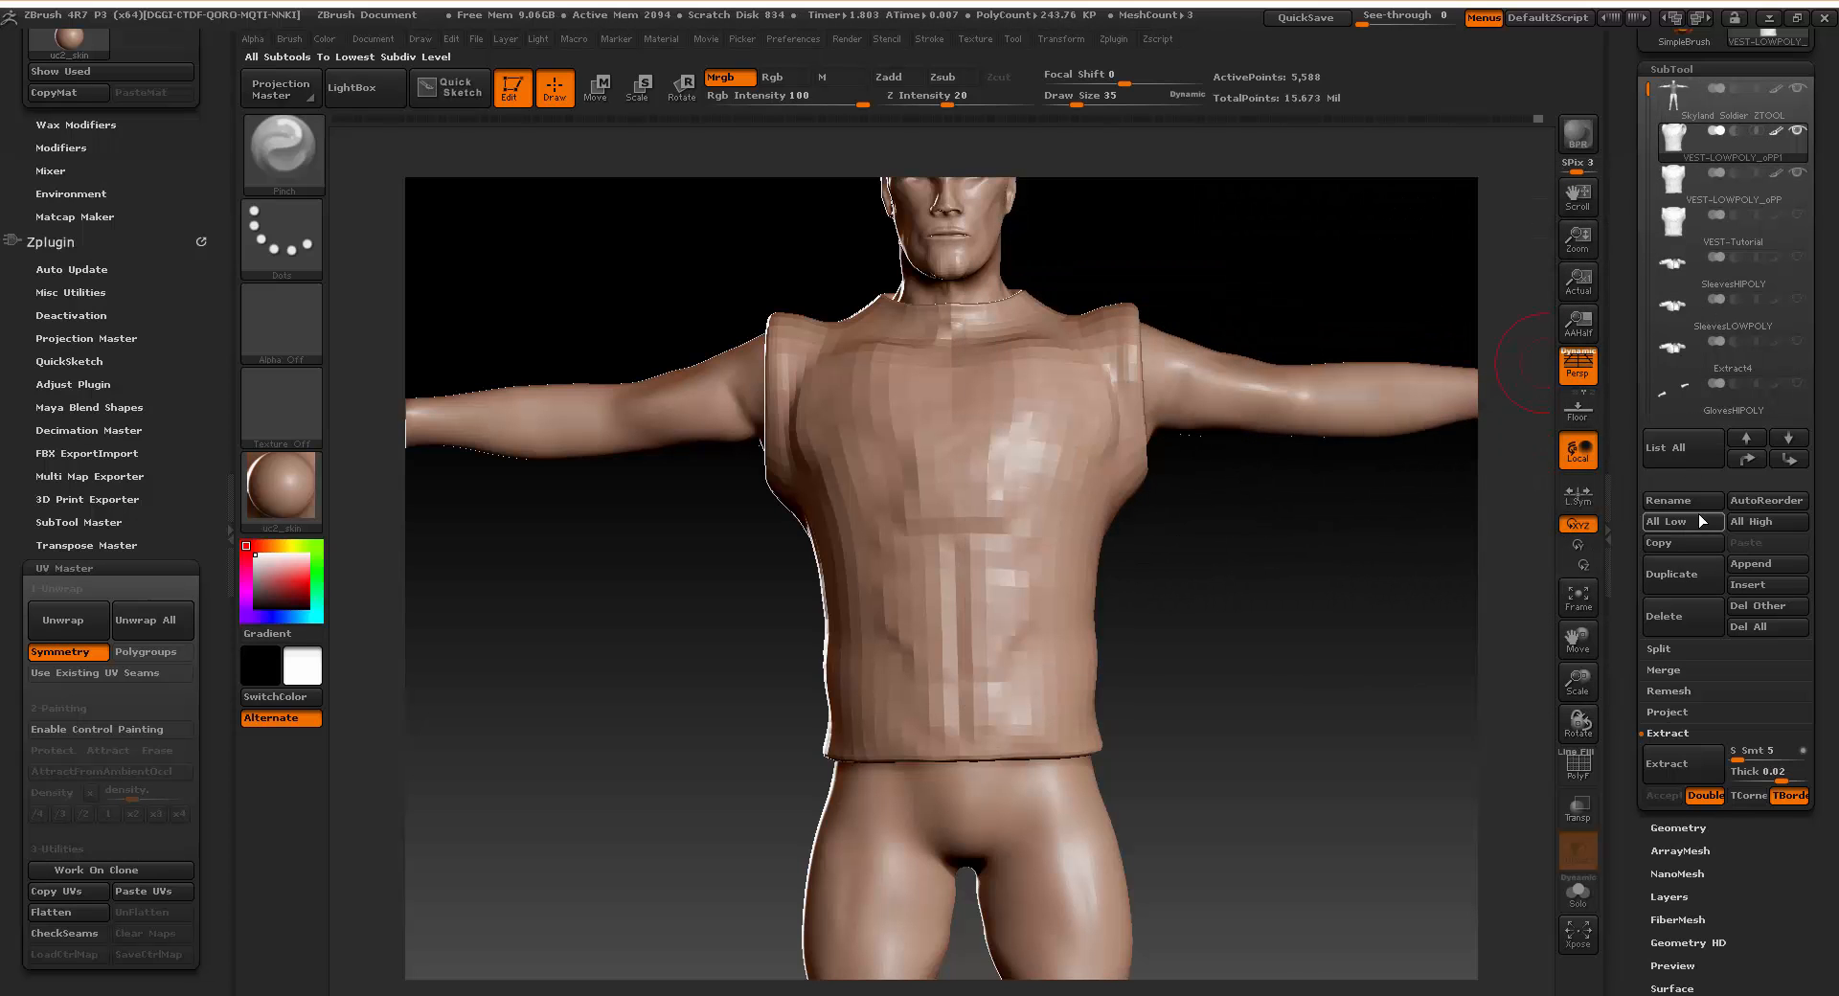
{"action": "left_click", "coordinate": [1698, 505]}
{"action": "key", "text": "End"}
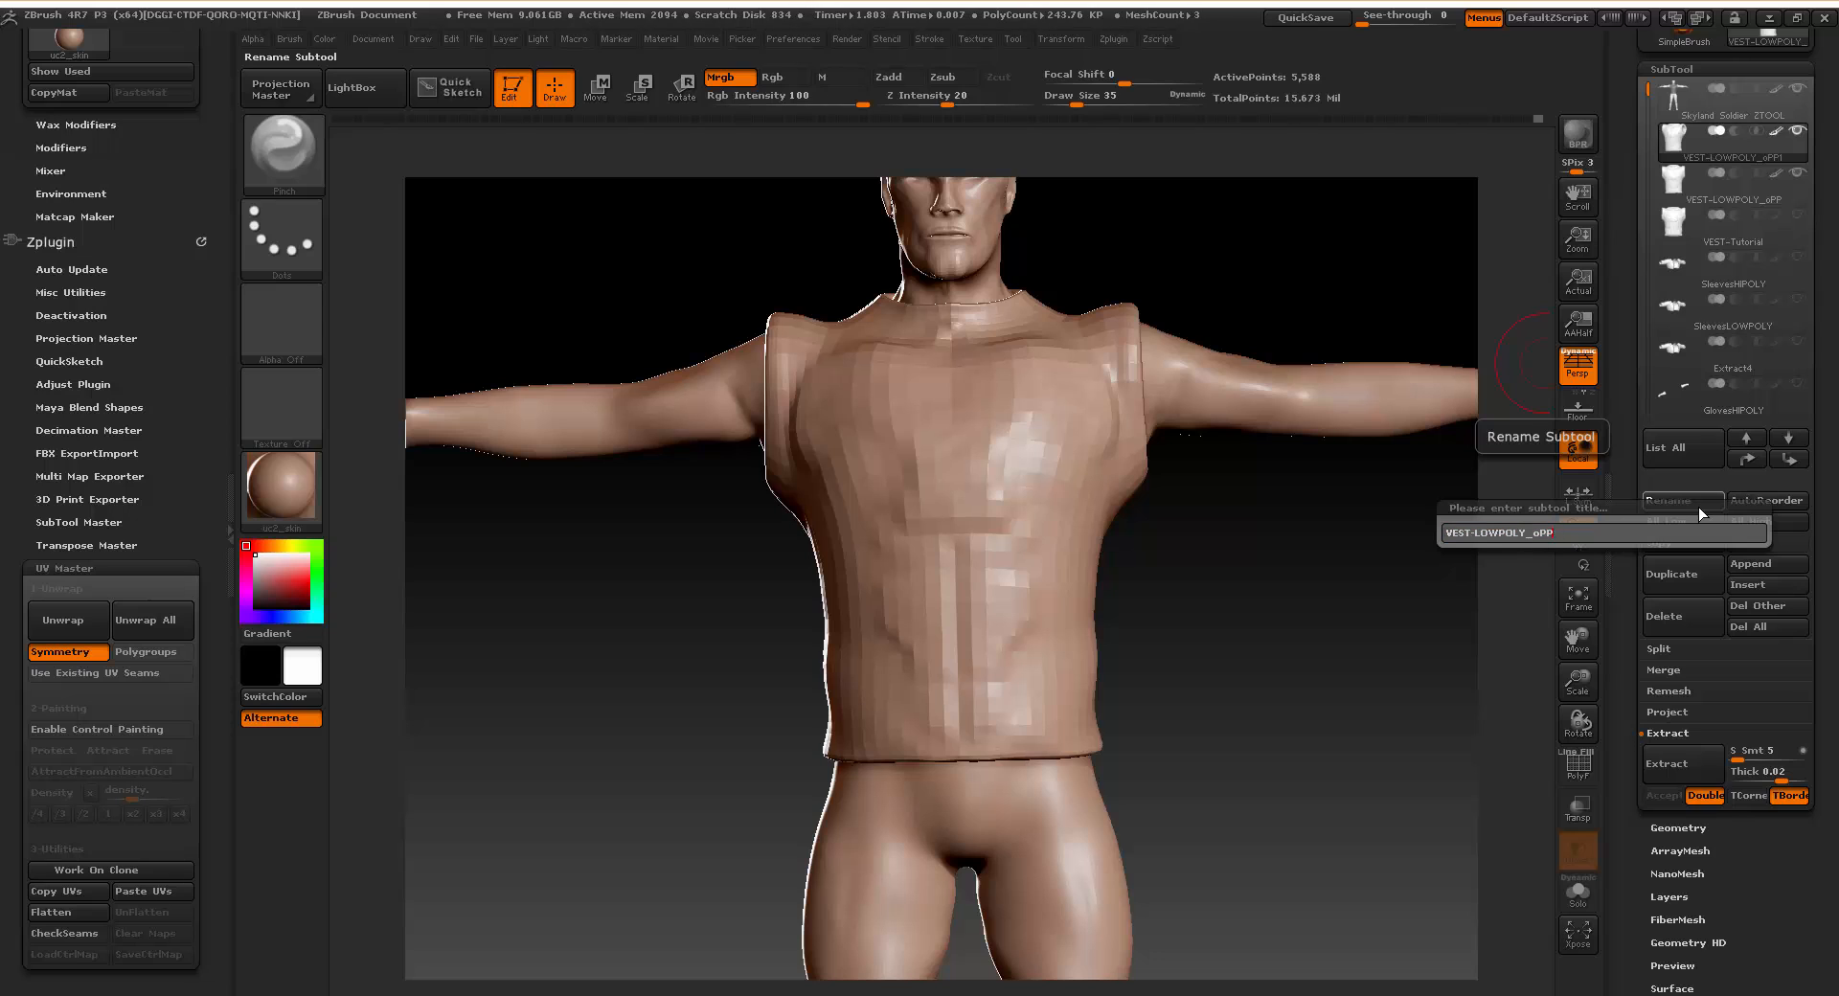
{"action": "key", "text": "BackSpace"}
{"action": "key", "text": "BackSpace"}
{"action": "key", "text": "BackSpace"}
{"action": "key", "text": "BackSpace"}
{"action": "key", "text": "BackSpace"}
{"action": "key", "text": "BackSpace"}
{"action": "key", "text": "BackSpace"}
{"action": "key", "text": "BackSpace"}
{"action": "key", "text": "BackSpace"}
{"action": "key", "text": "BackSpace"}
{"action": "key", "text": "BackSpace"}
{"action": "key", "text": "BackSpace"}
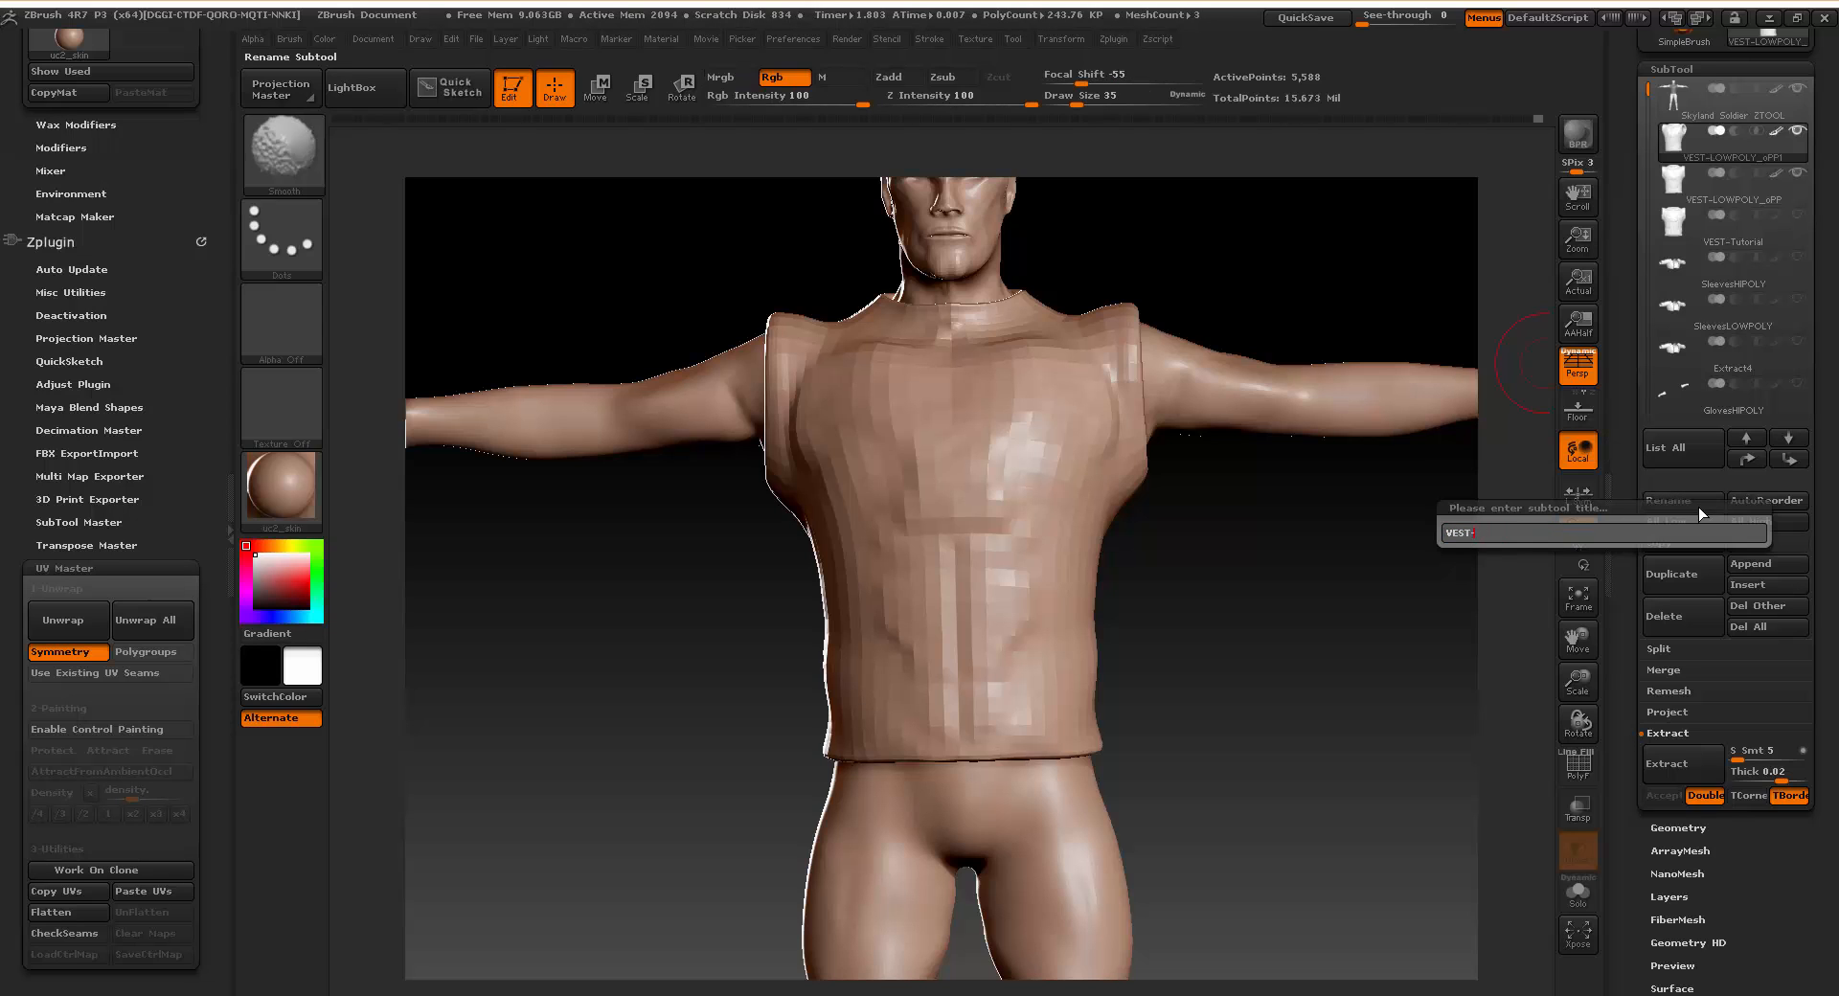
{"action": "type", "text": "HIPOLY"}
{"action": "key", "text": "Return"}
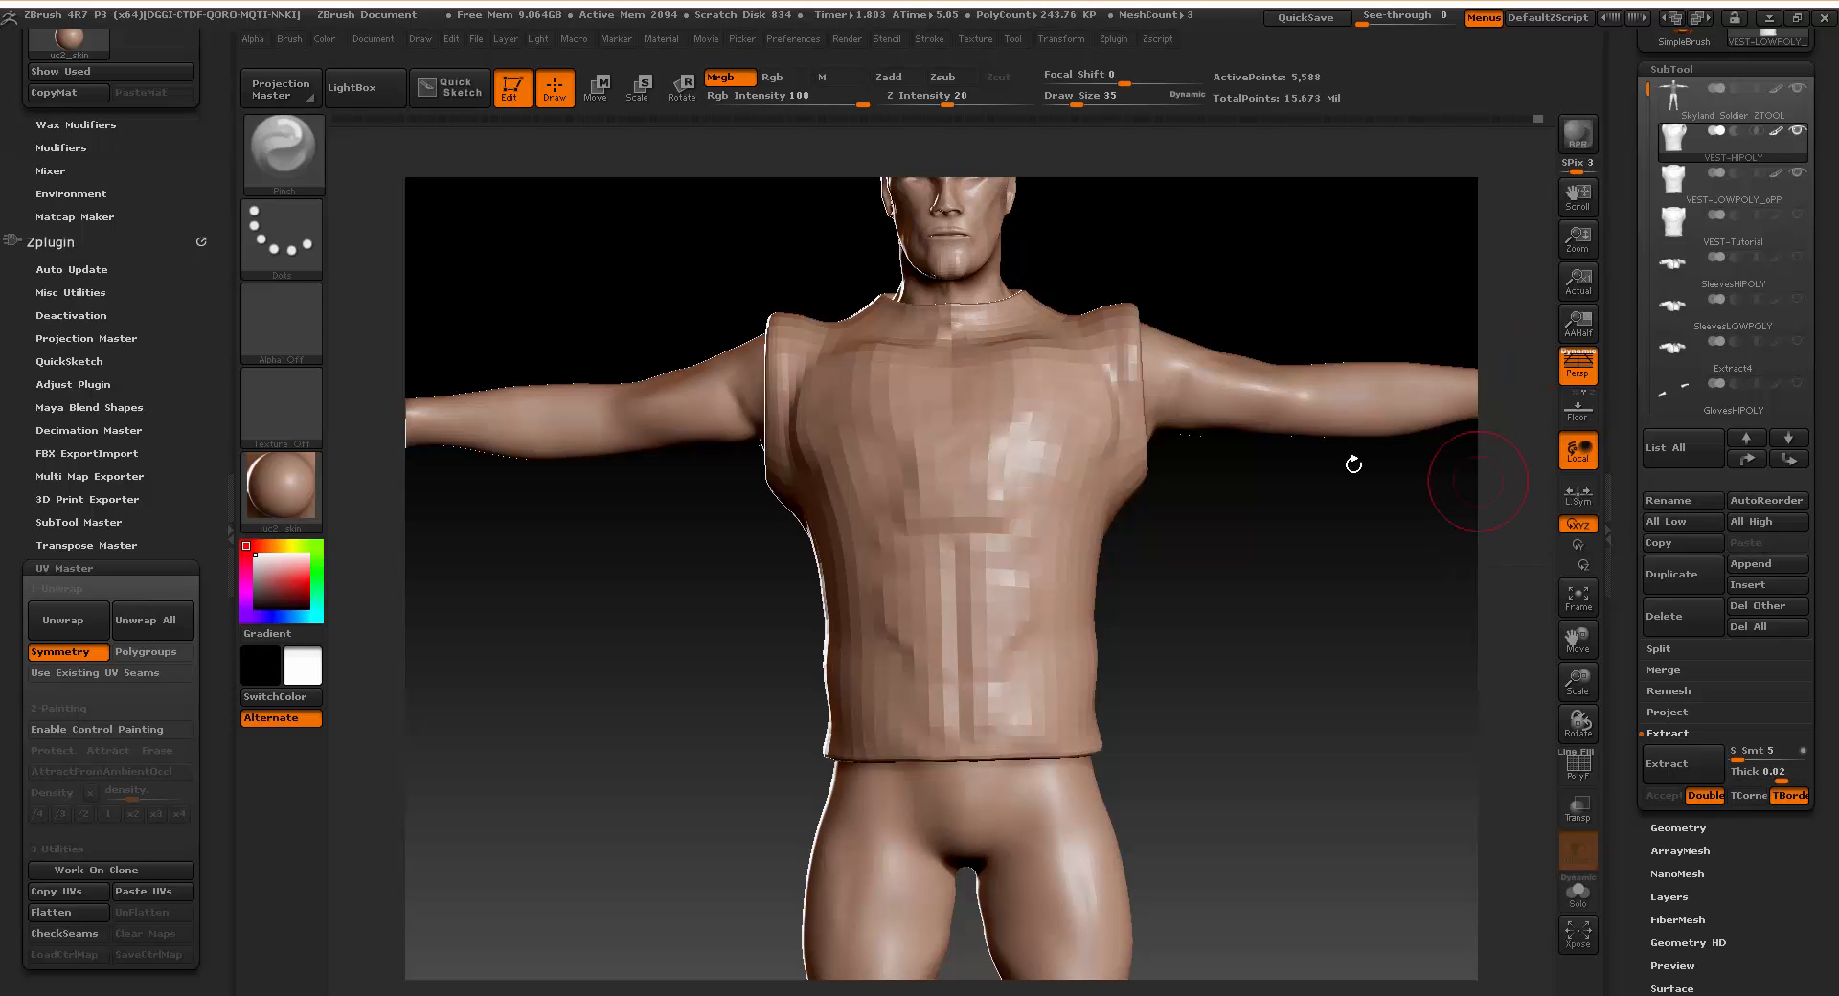
Subdivide the VEST-HIPOLY subtool five times, to about 5.7 million polygons.
{"action": "key", "text": "ctrl"}
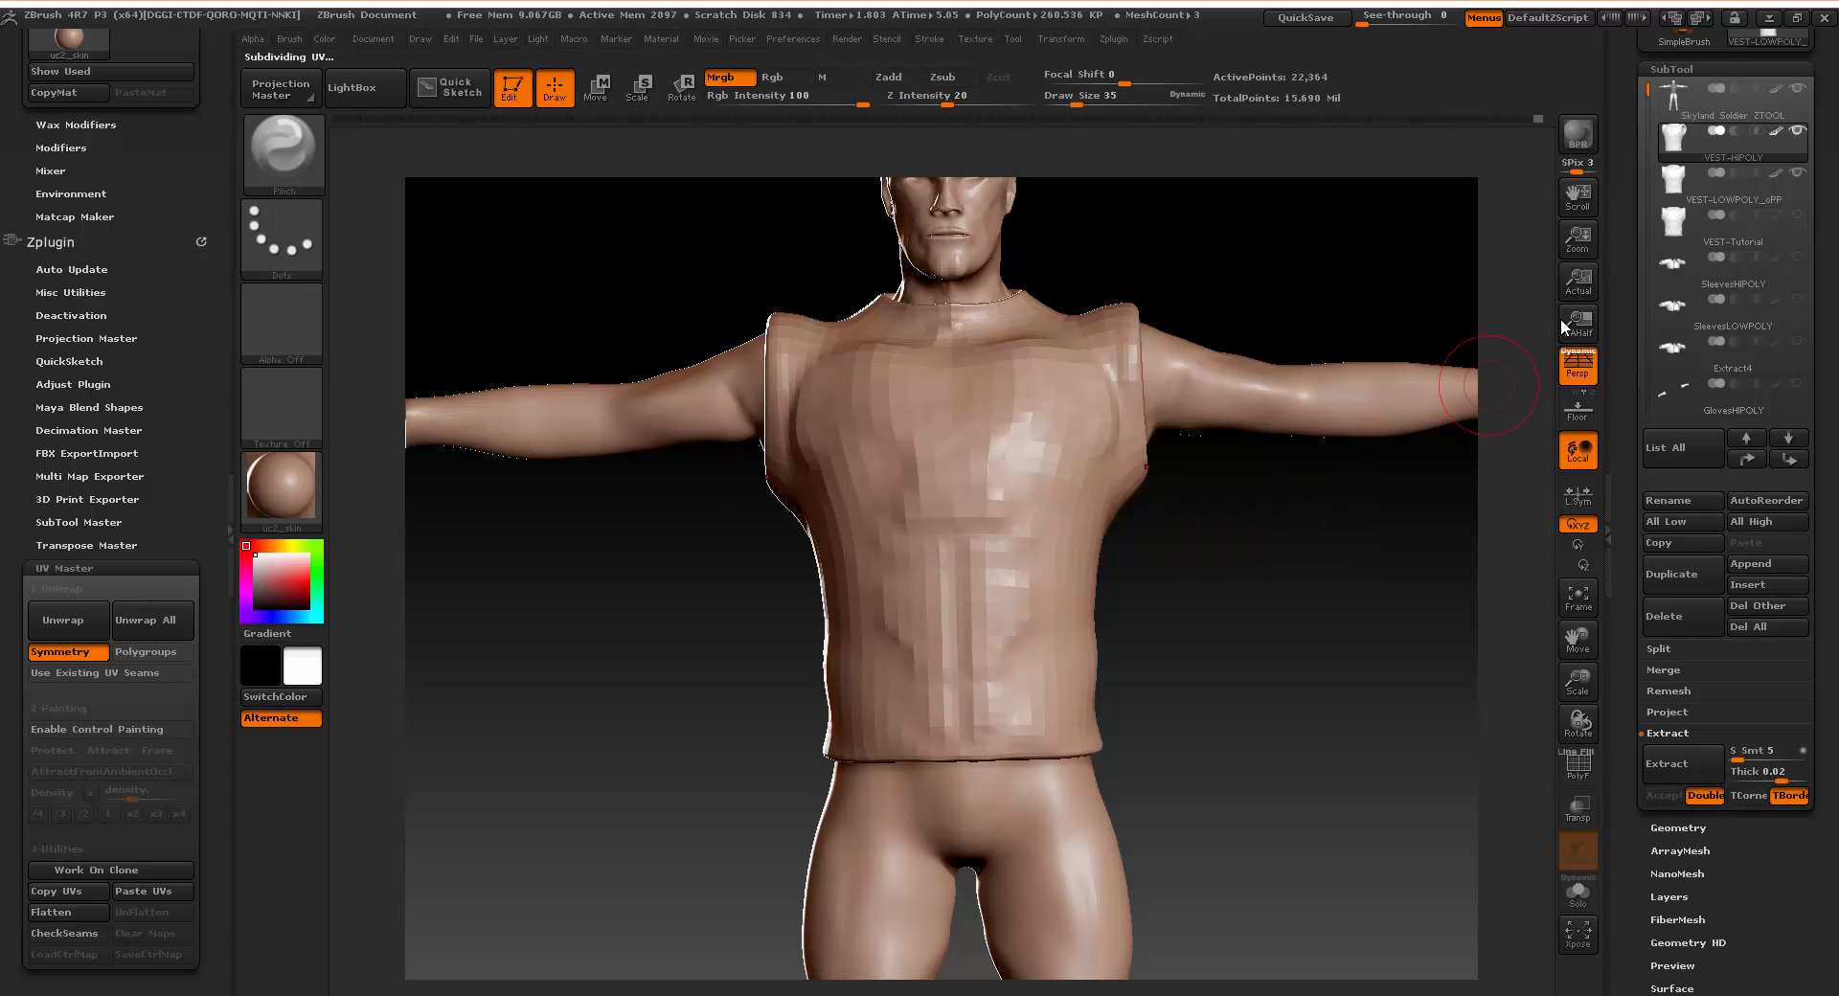
{"action": "left_click", "coordinate": [1724, 139]}
{"action": "key", "text": "ctrl"}
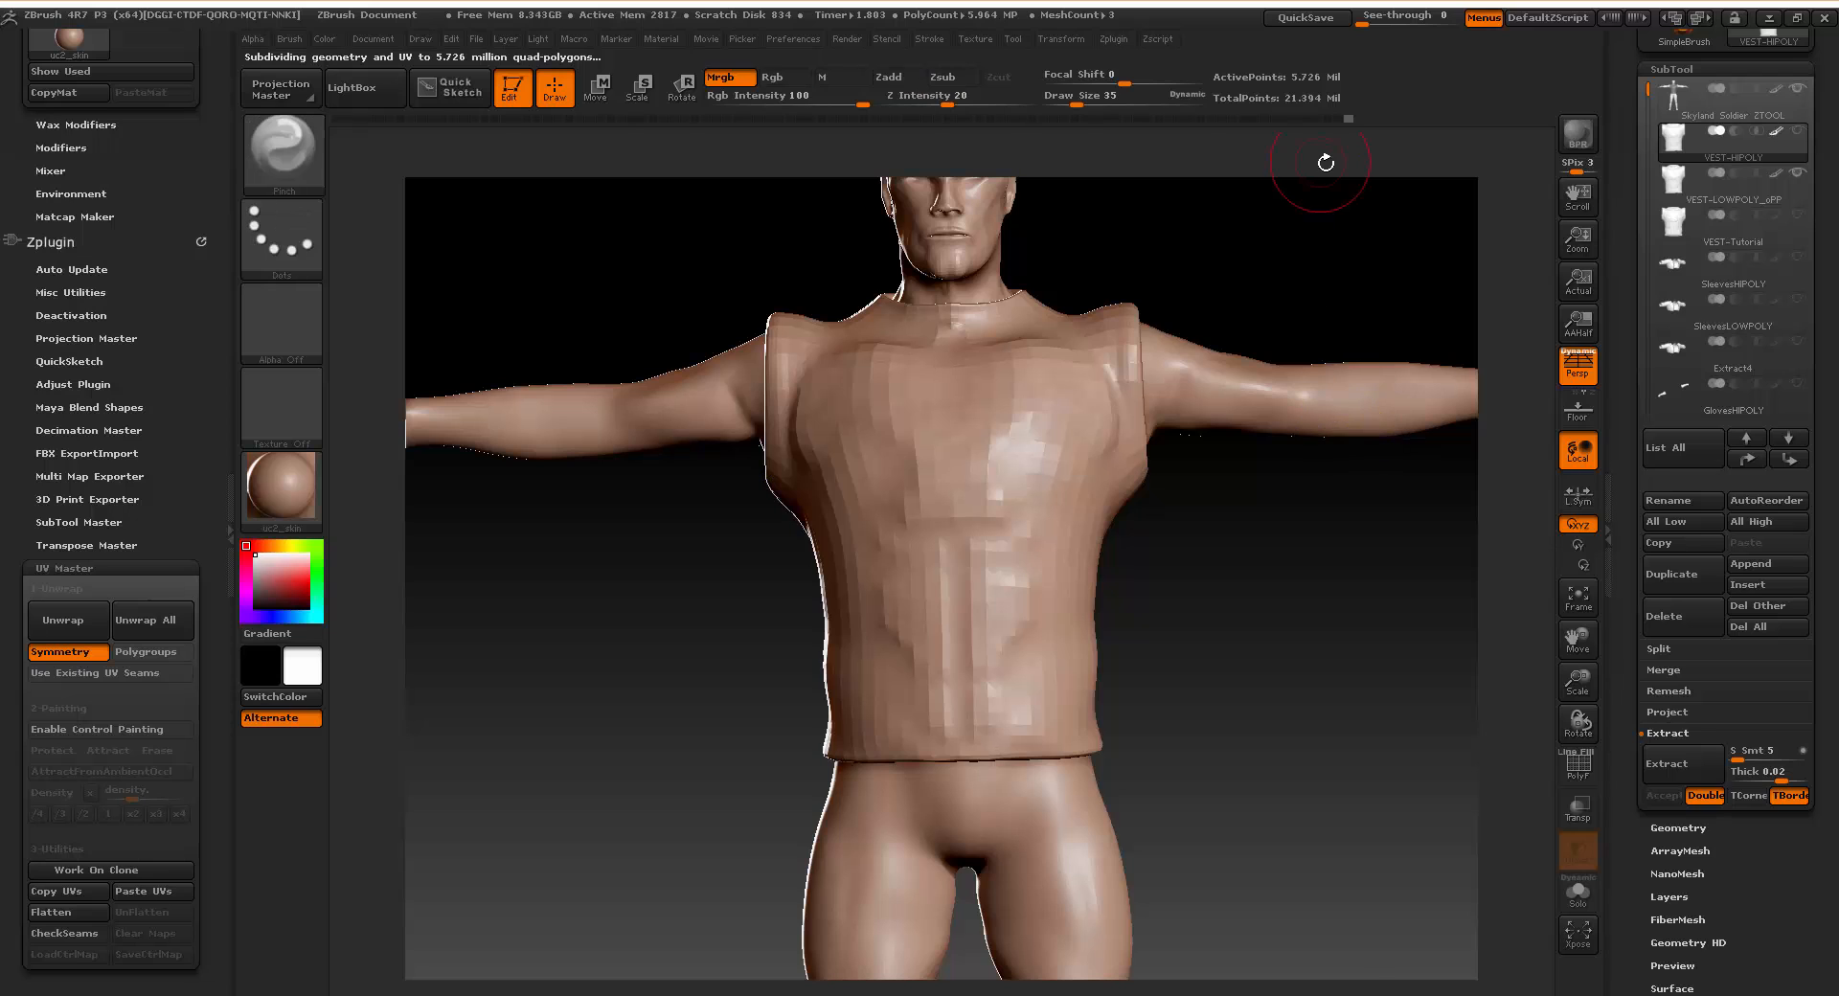
Undo the last subdivision of VEST-HIPOLY and check the mesh density with the polyframe display.
{"action": "key", "text": "ctrl"}
{"action": "left_click", "coordinate": [1577, 766]}
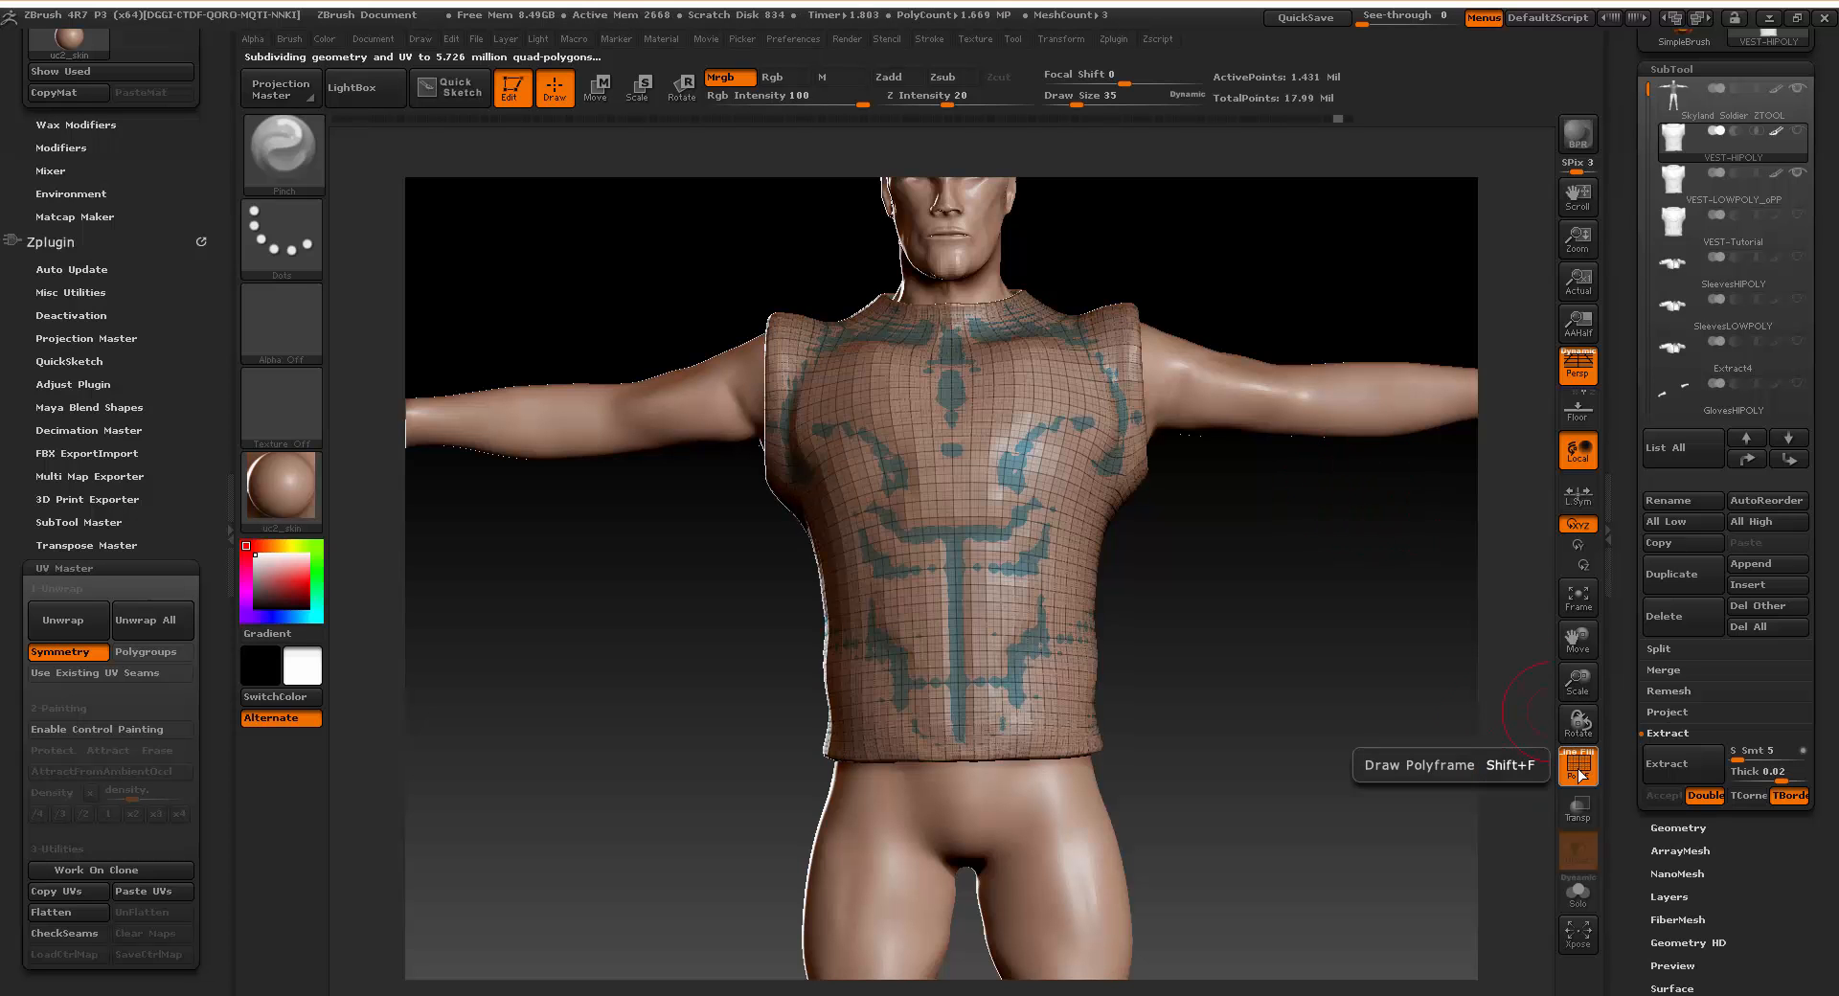
{"action": "left_click", "coordinate": [1577, 766]}
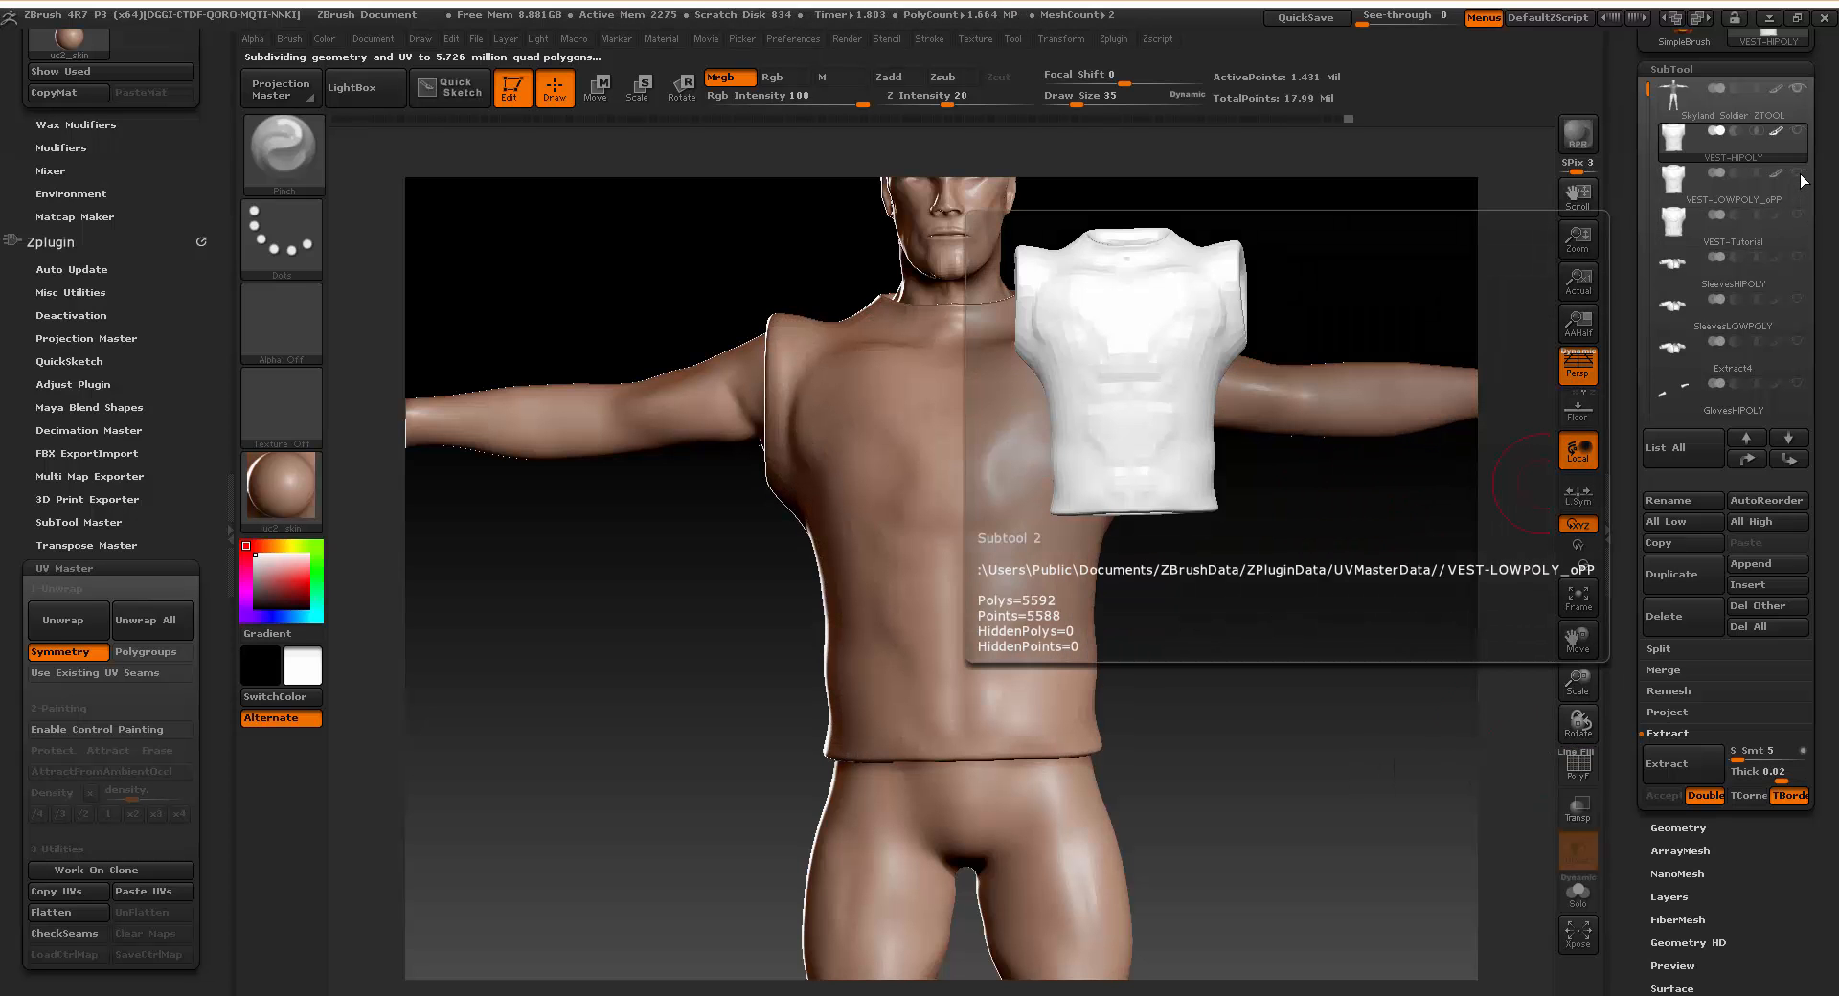
Make the detailed VEST-Tutorial subtool visible together with VEST-HIPOLY, keeping VEST-HIPOLY as the active subtool.
{"action": "left_click", "coordinate": [1687, 238]}
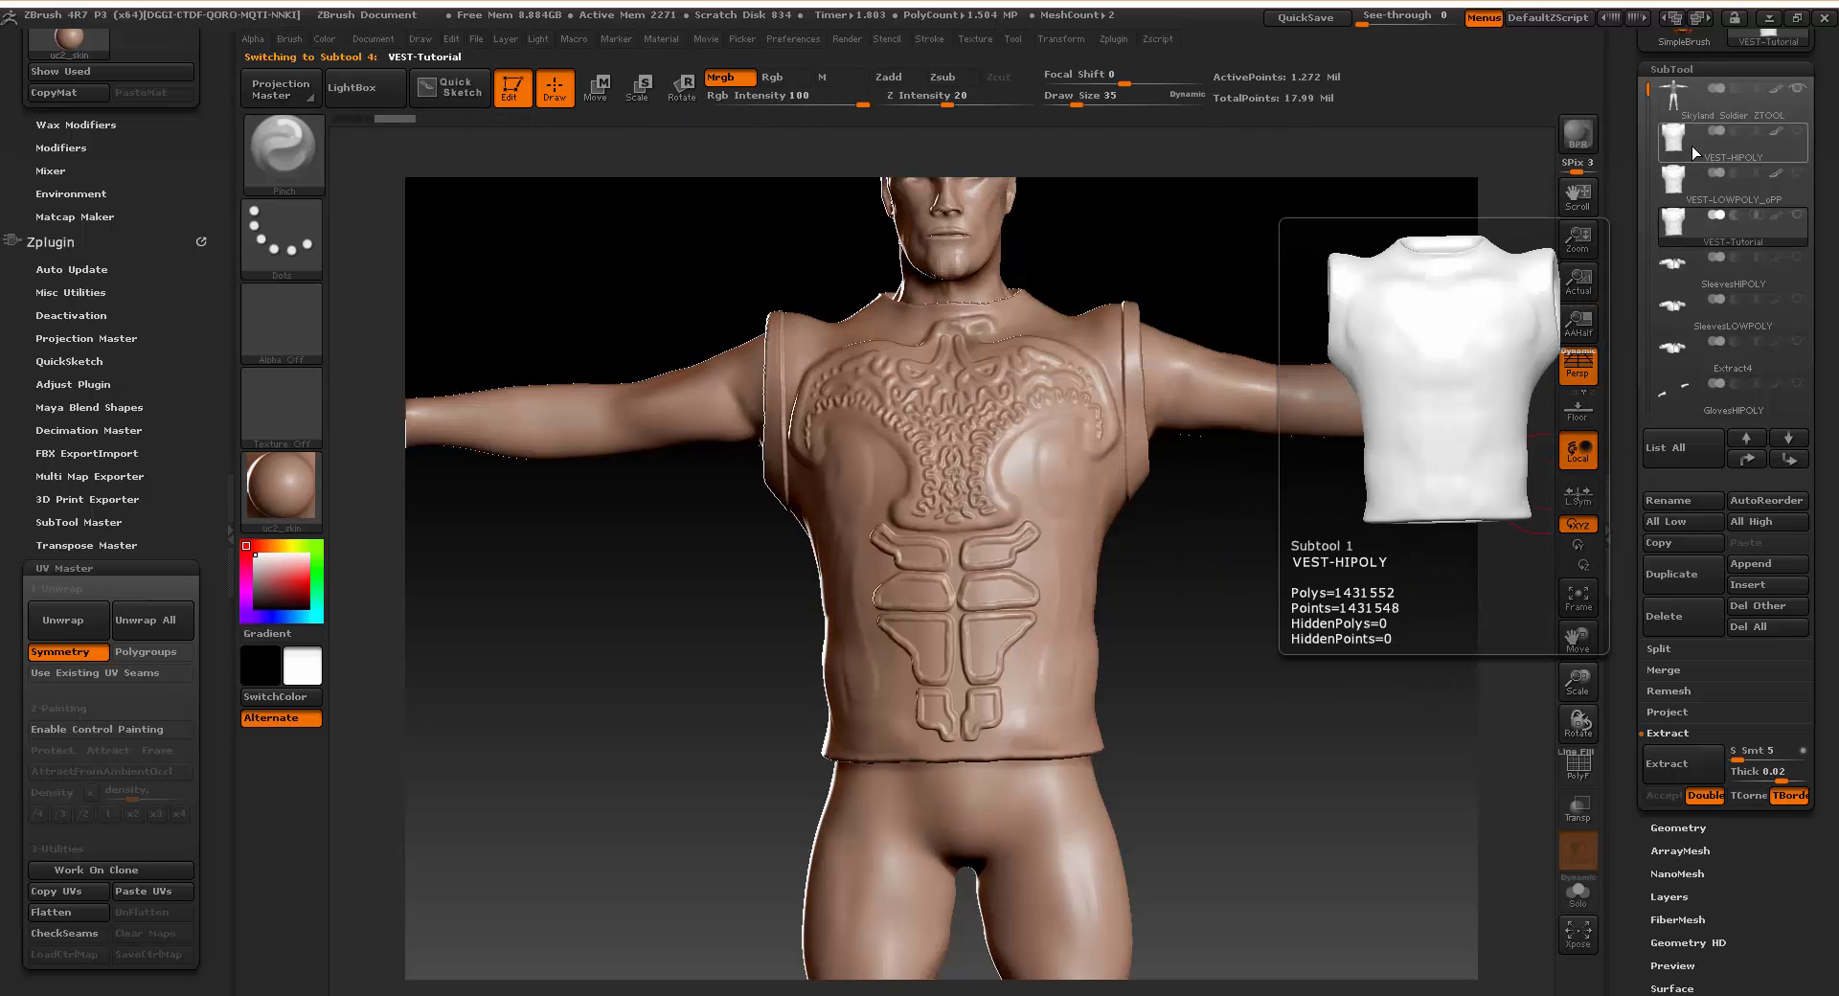
{"action": "left_click", "coordinate": [1692, 146]}
{"action": "left_click", "coordinate": [1799, 216]}
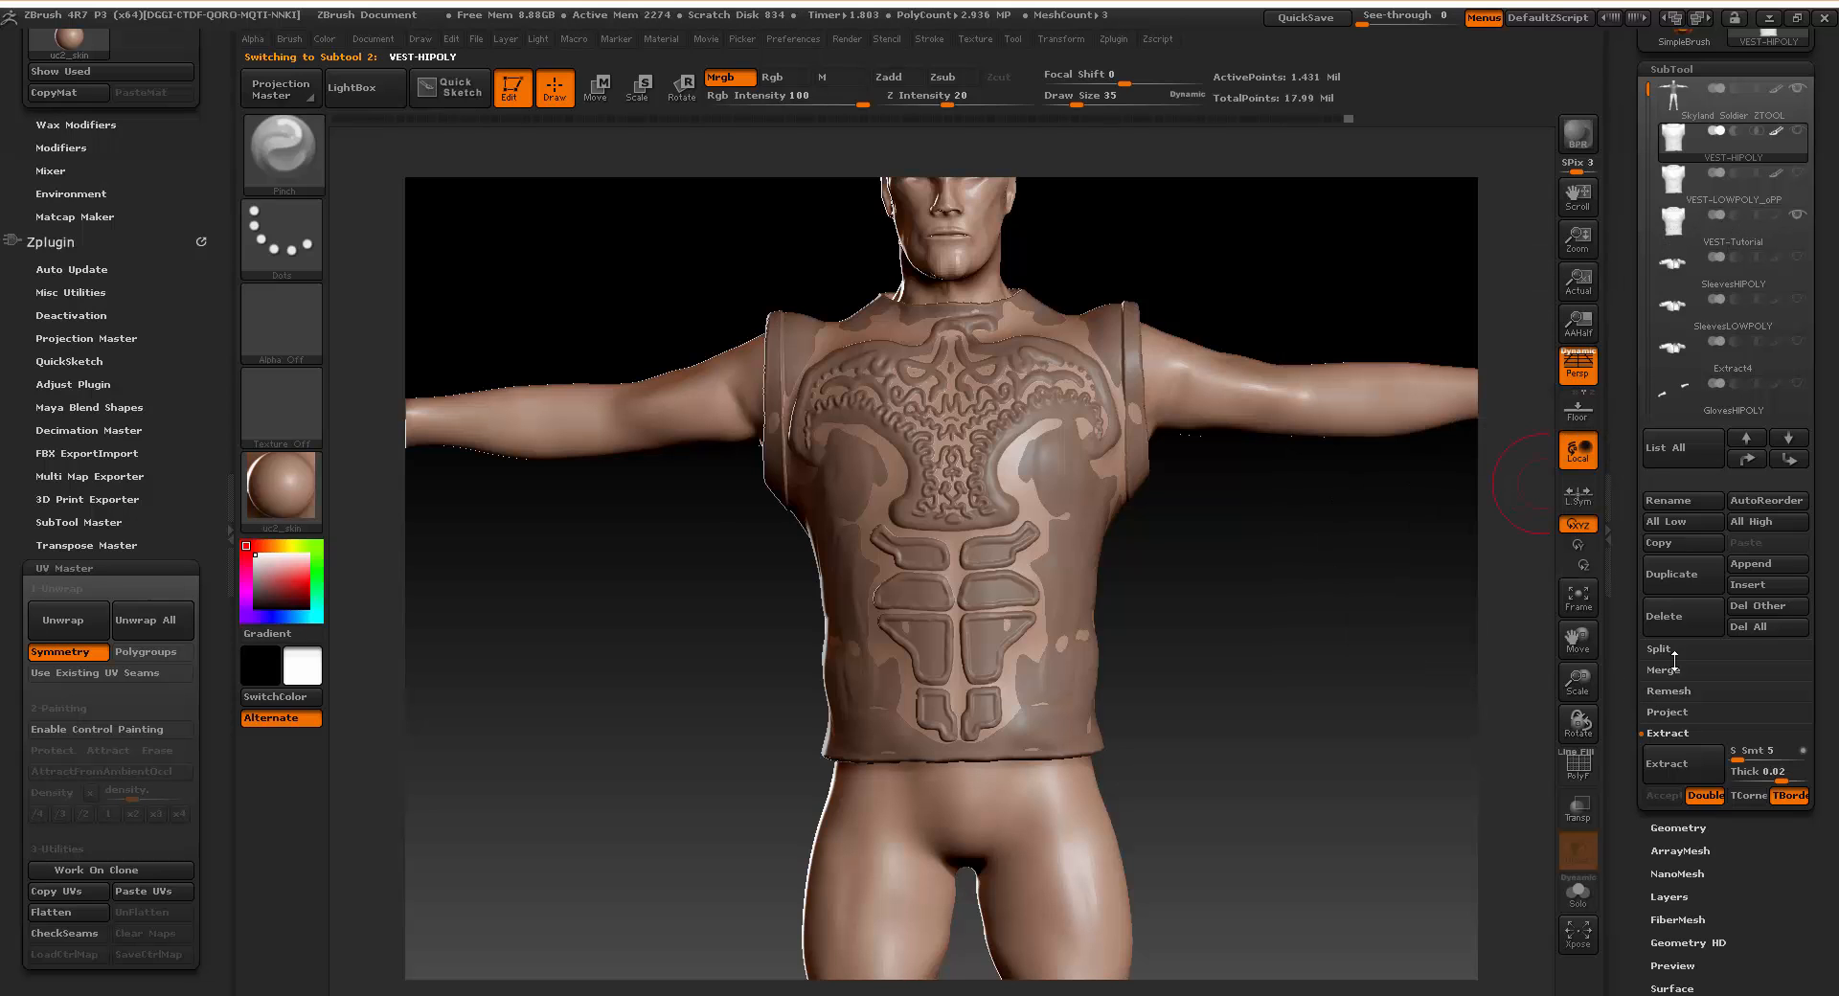
Project all the sculpted detail from VEST-Tutorial onto the VEST-HIPOLY subtool.
{"action": "left_click", "coordinate": [1682, 829]}
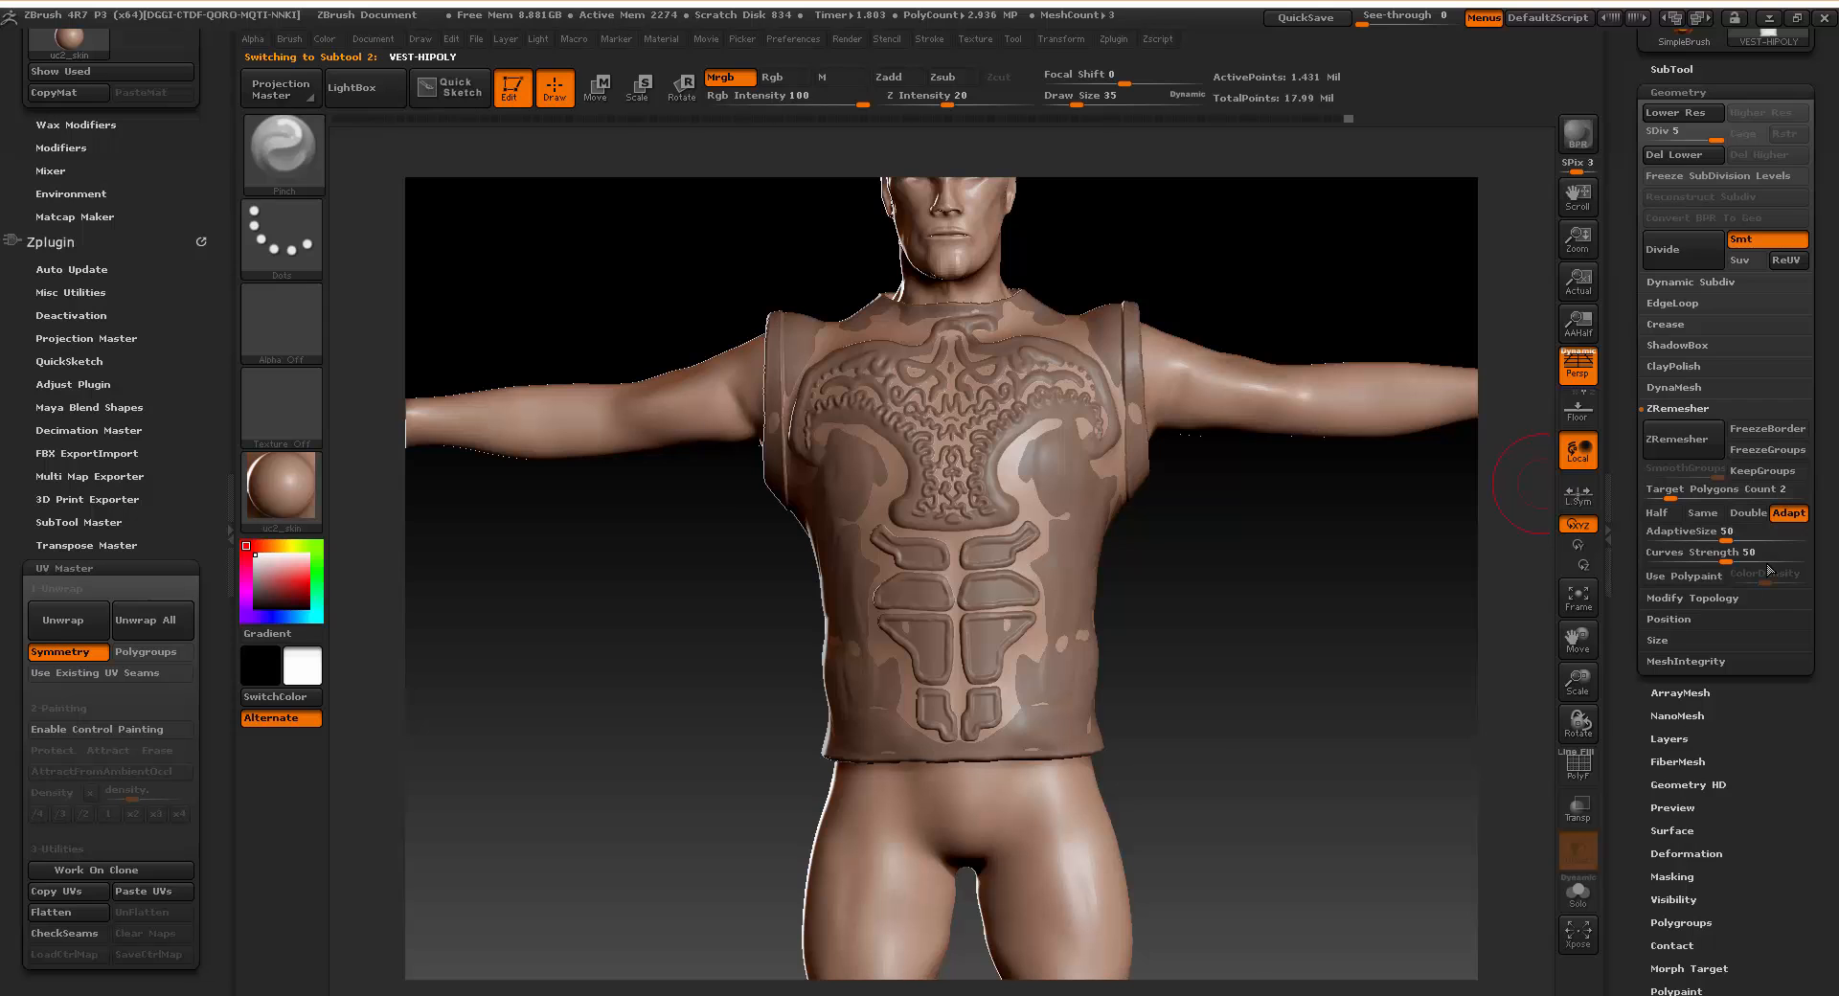
{"action": "scroll", "coordinate": [1729, 479], "scroll_direction": "up", "scroll_amount": 3}
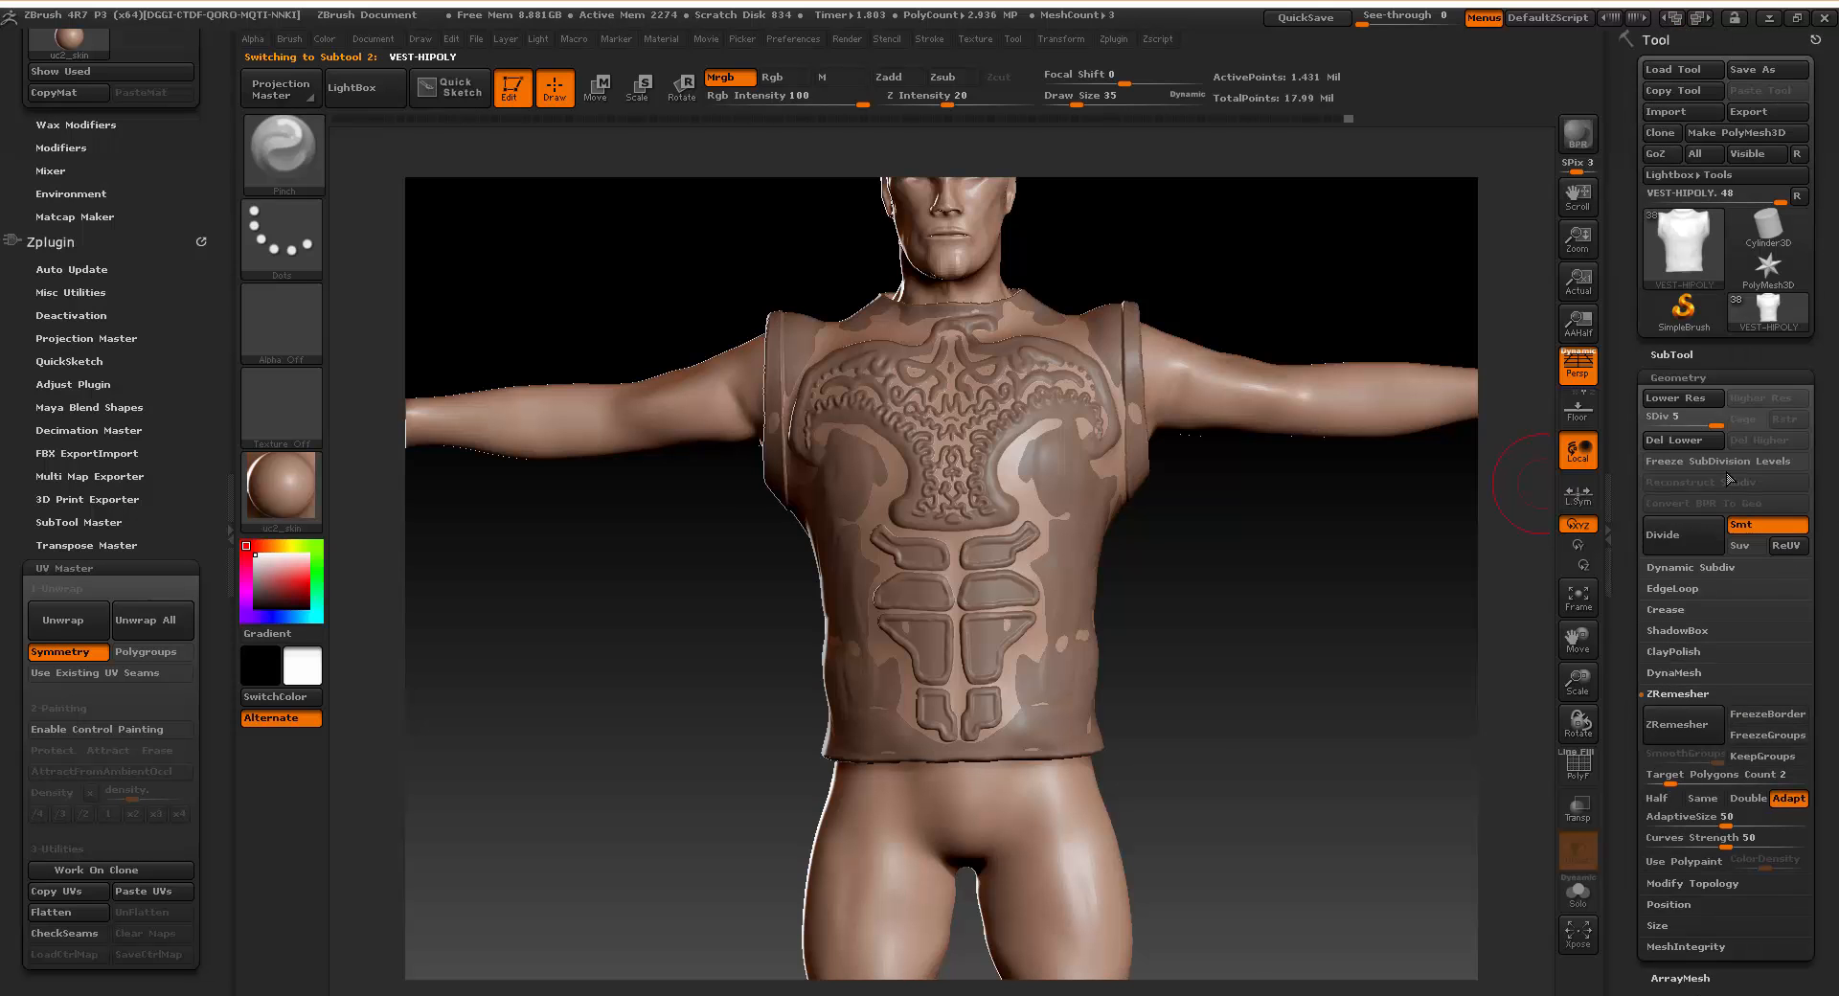
{"action": "left_click", "coordinate": [1670, 355]}
{"action": "scroll", "coordinate": [1824, 797], "scroll_direction": "down", "scroll_amount": 2}
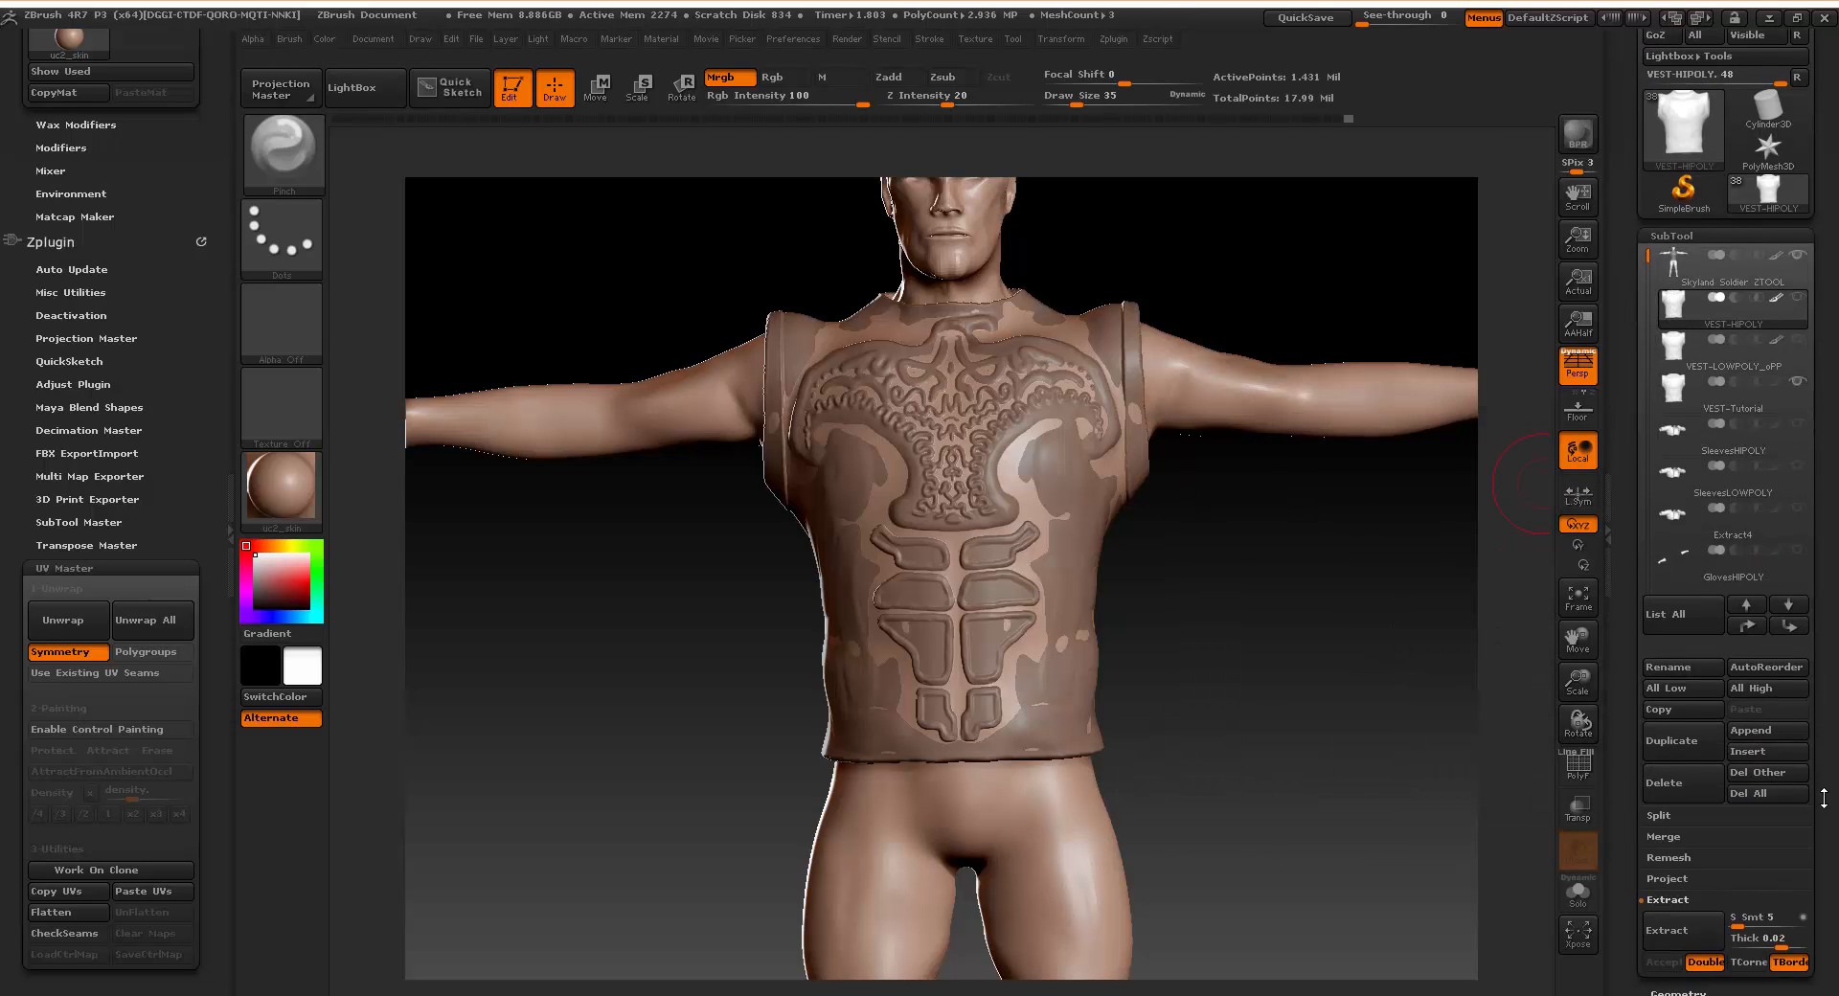
{"action": "scroll", "coordinate": [1708, 809], "scroll_direction": "down", "scroll_amount": 2}
{"action": "left_click", "coordinate": [1668, 807]}
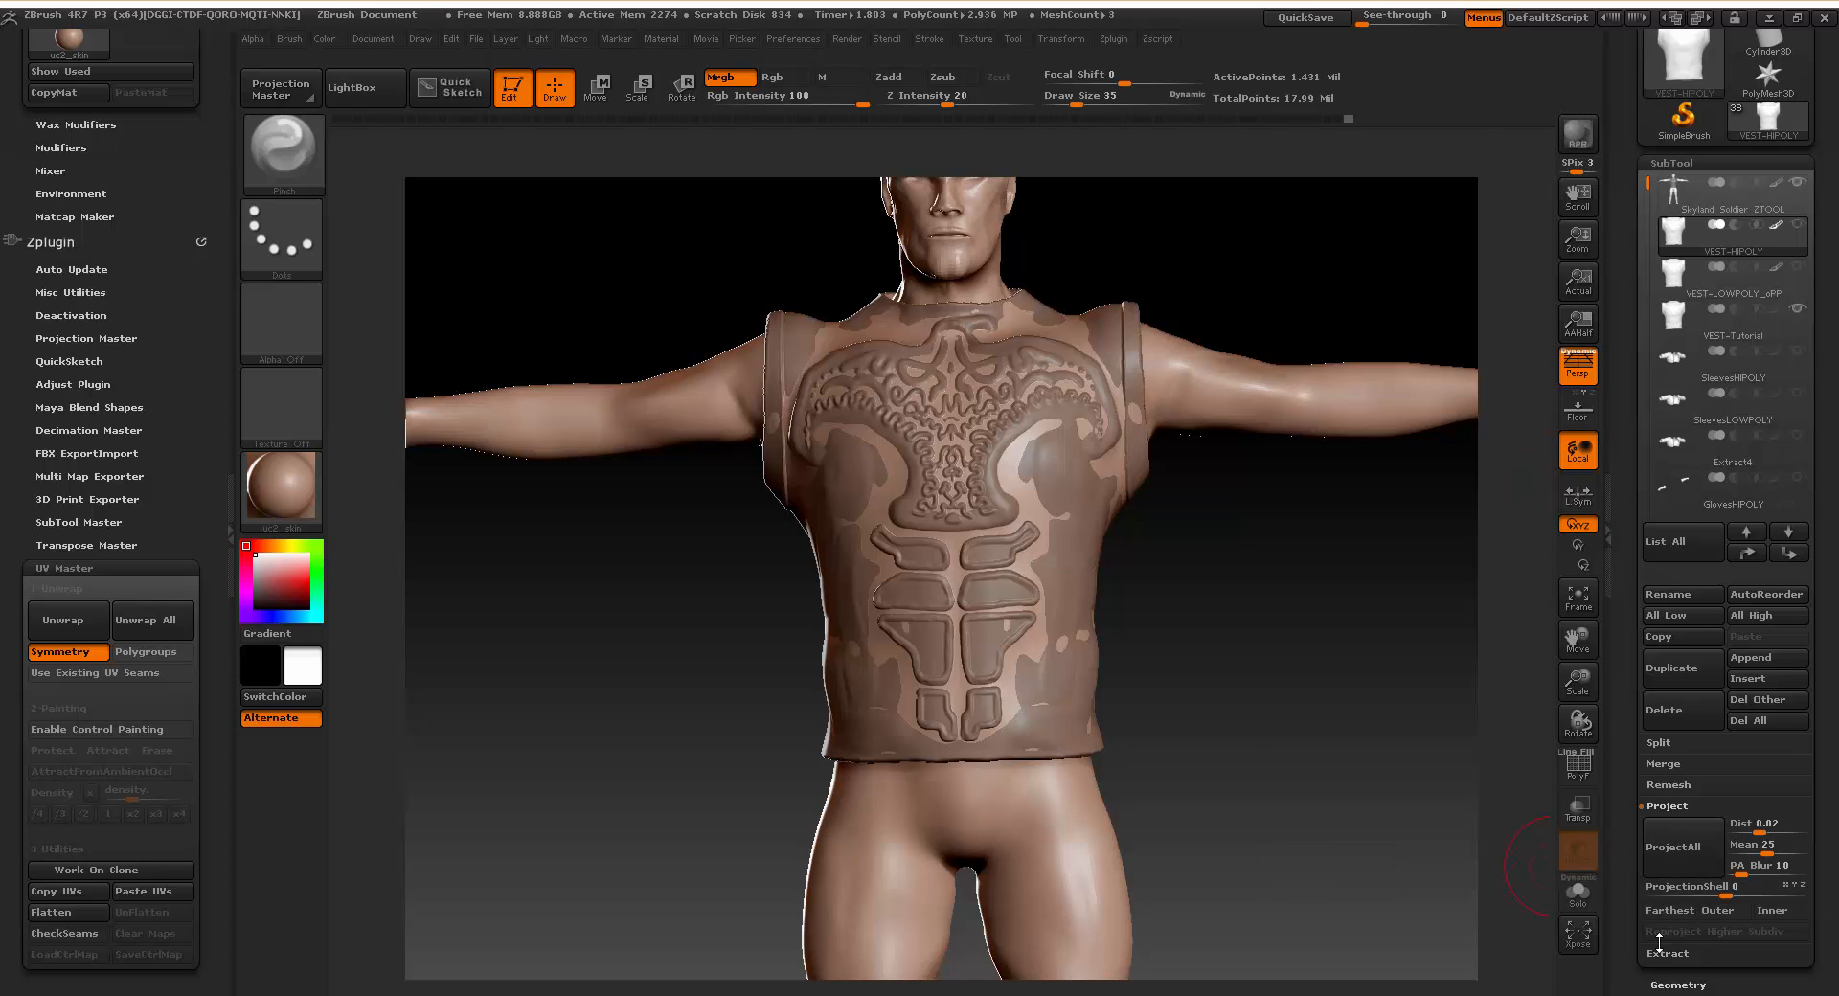
{"action": "left_click", "coordinate": [1675, 847]}
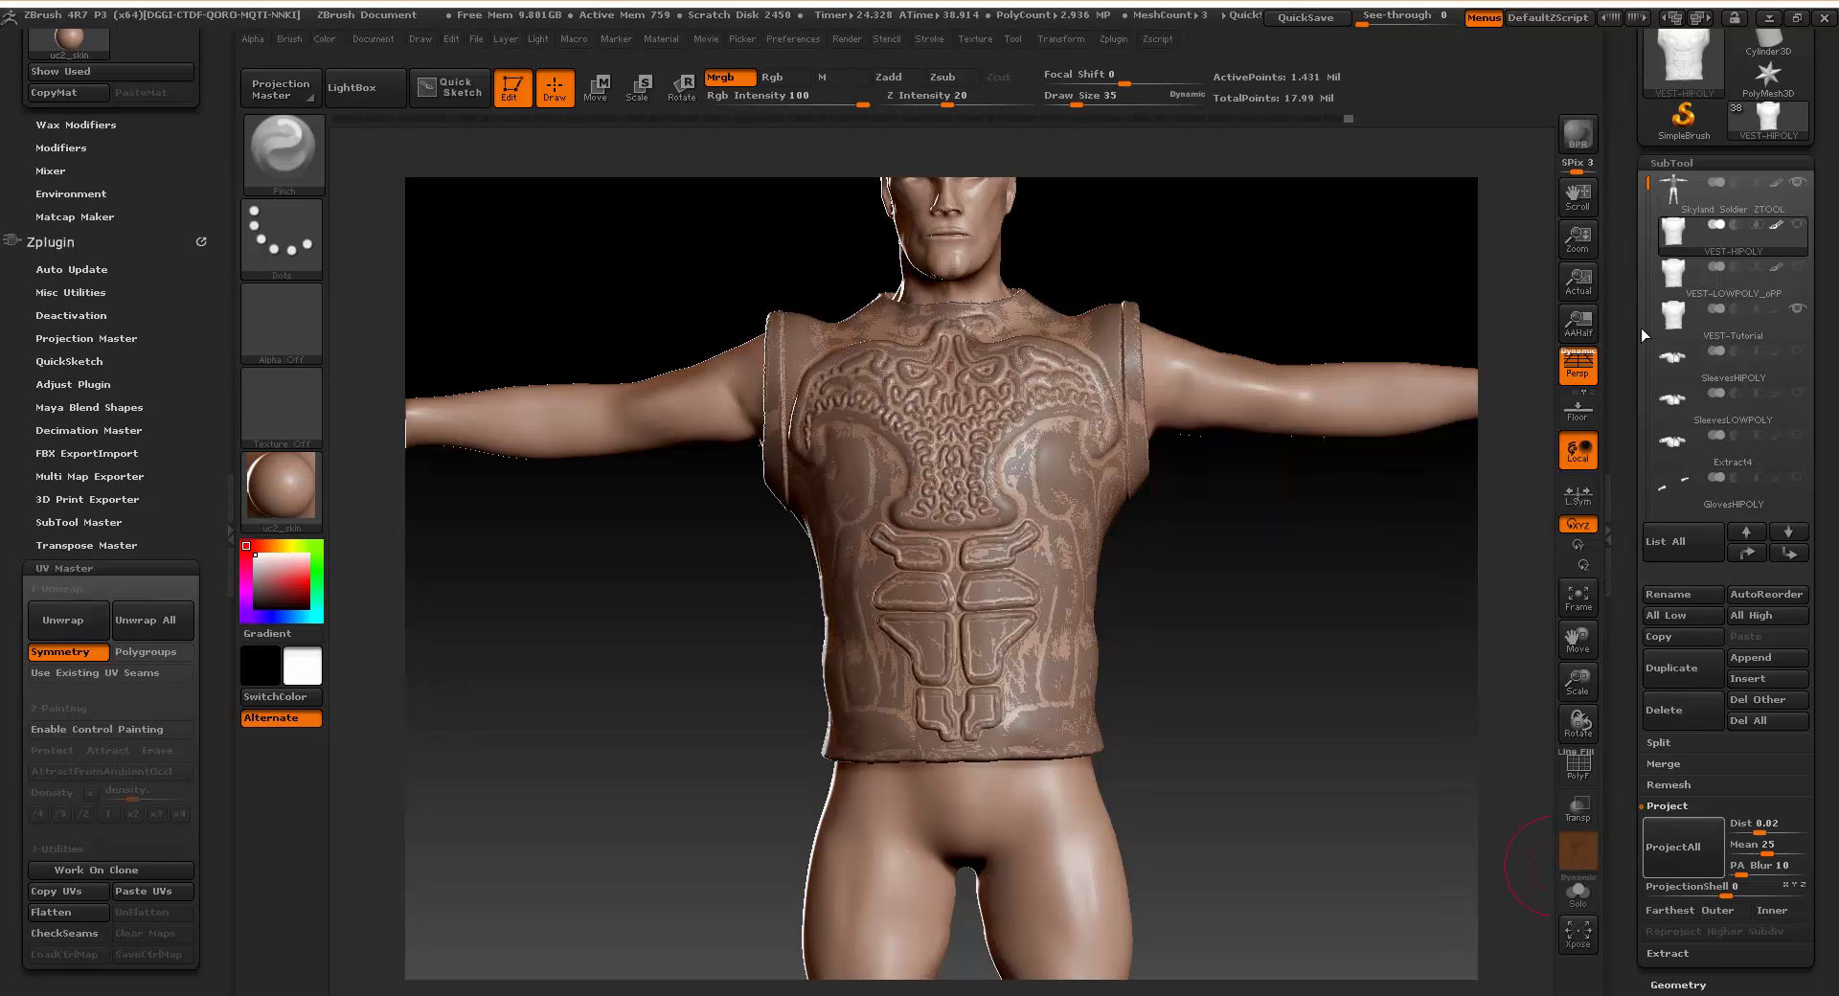
Compare the projected VEST-HIPOLY detail with the original VEST-Tutorial sculpt by toggling their visibility and inspecting the vest.
{"action": "left_click", "coordinate": [1800, 310]}
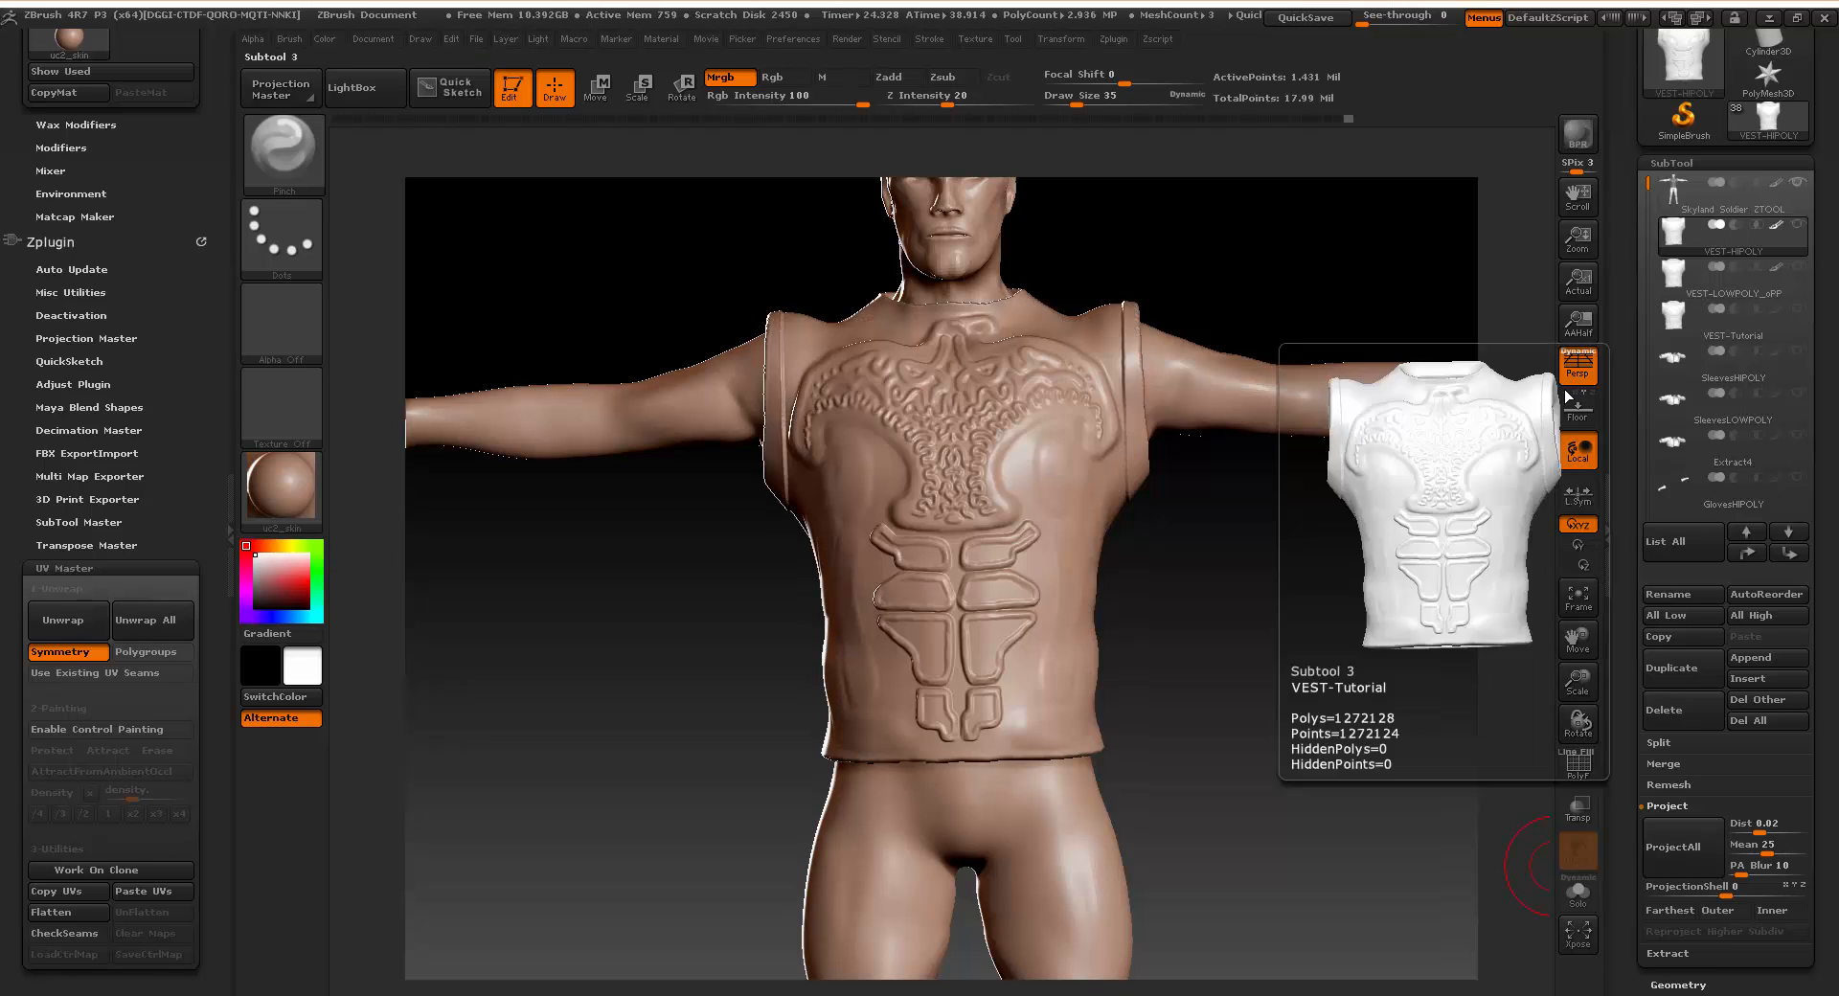
{"action": "left_click", "coordinate": [1799, 312]}
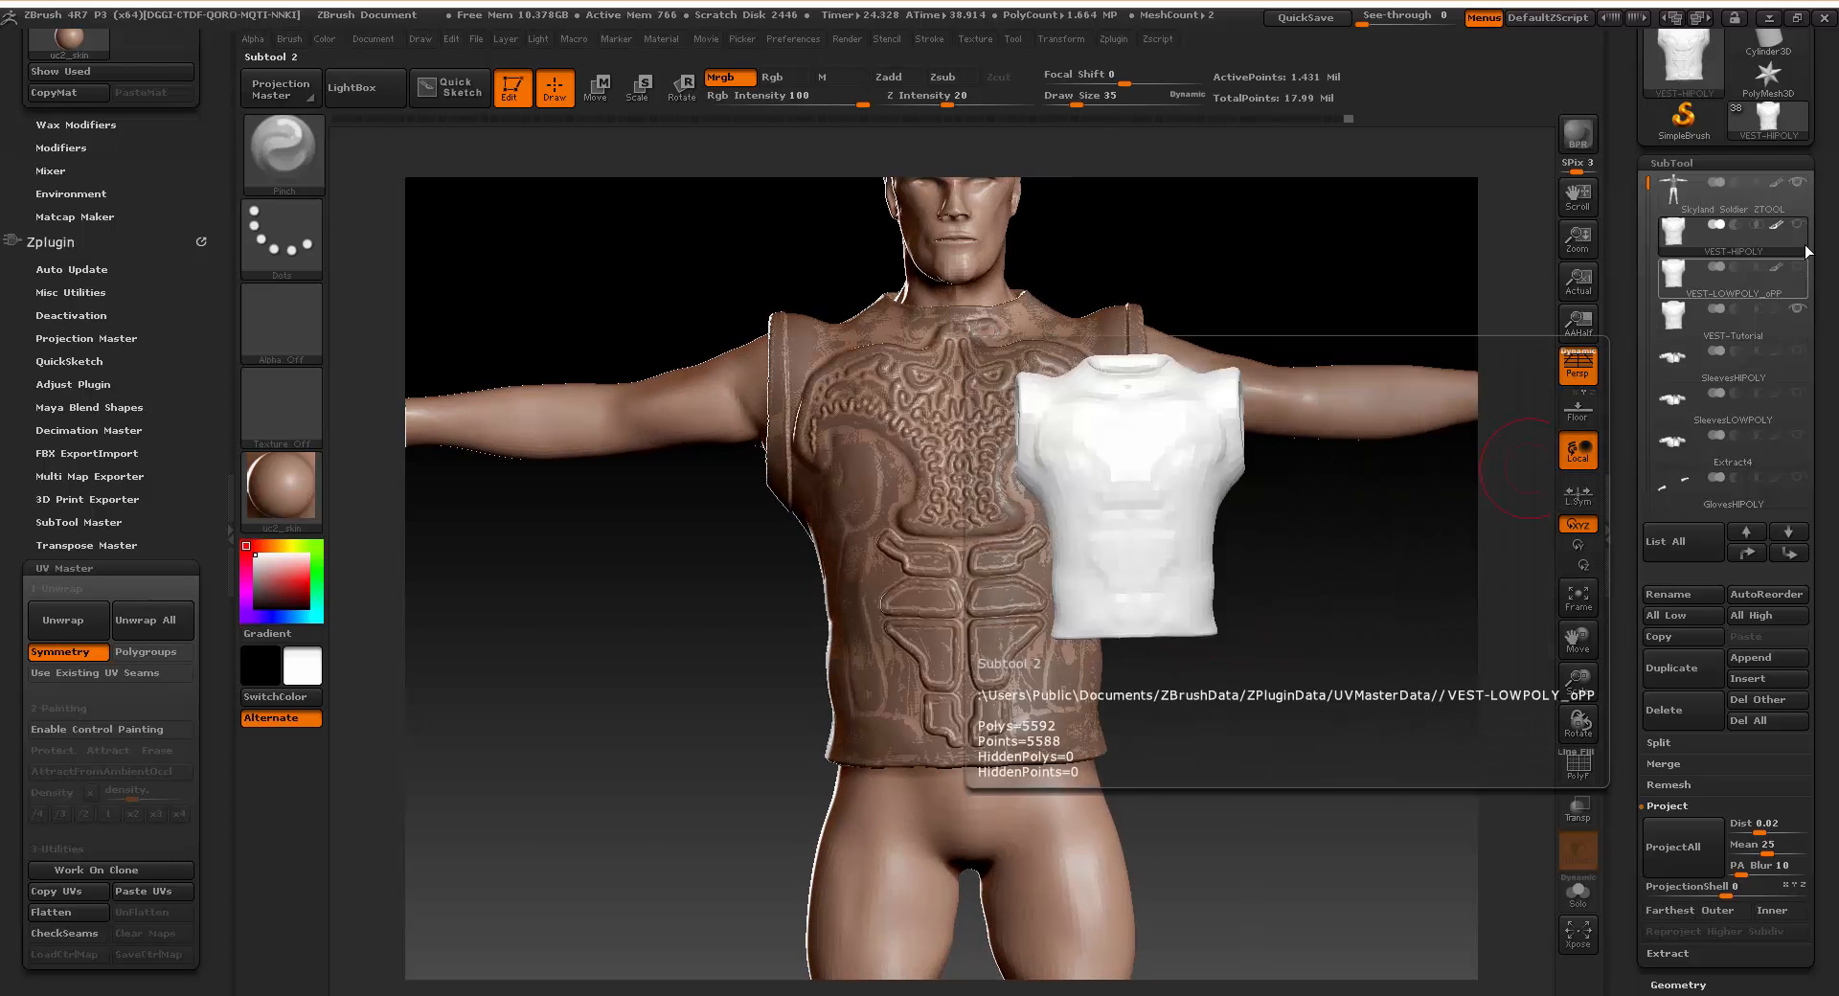
{"action": "left_click", "coordinate": [1798, 312]}
{"action": "left_click", "coordinate": [1801, 325]}
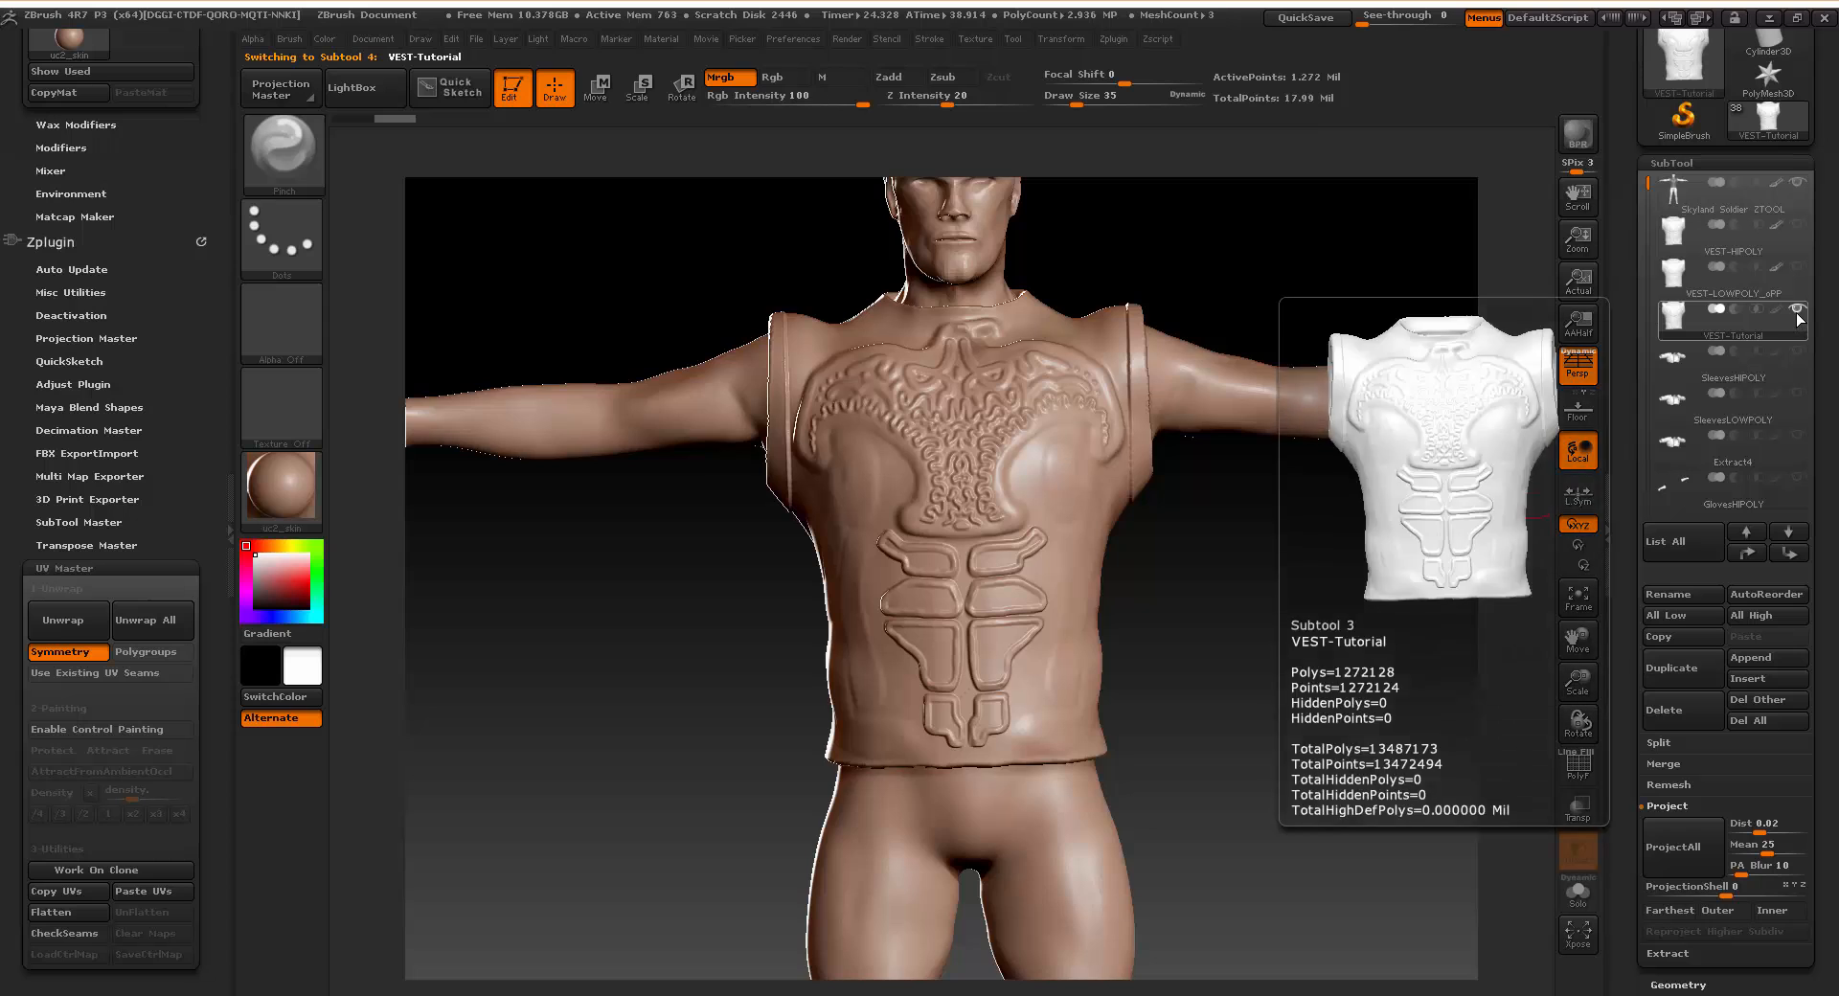
{"action": "left_click", "coordinate": [1795, 310], "text": "alt"}
{"action": "left_click", "coordinate": [1794, 310], "text": "alt"}
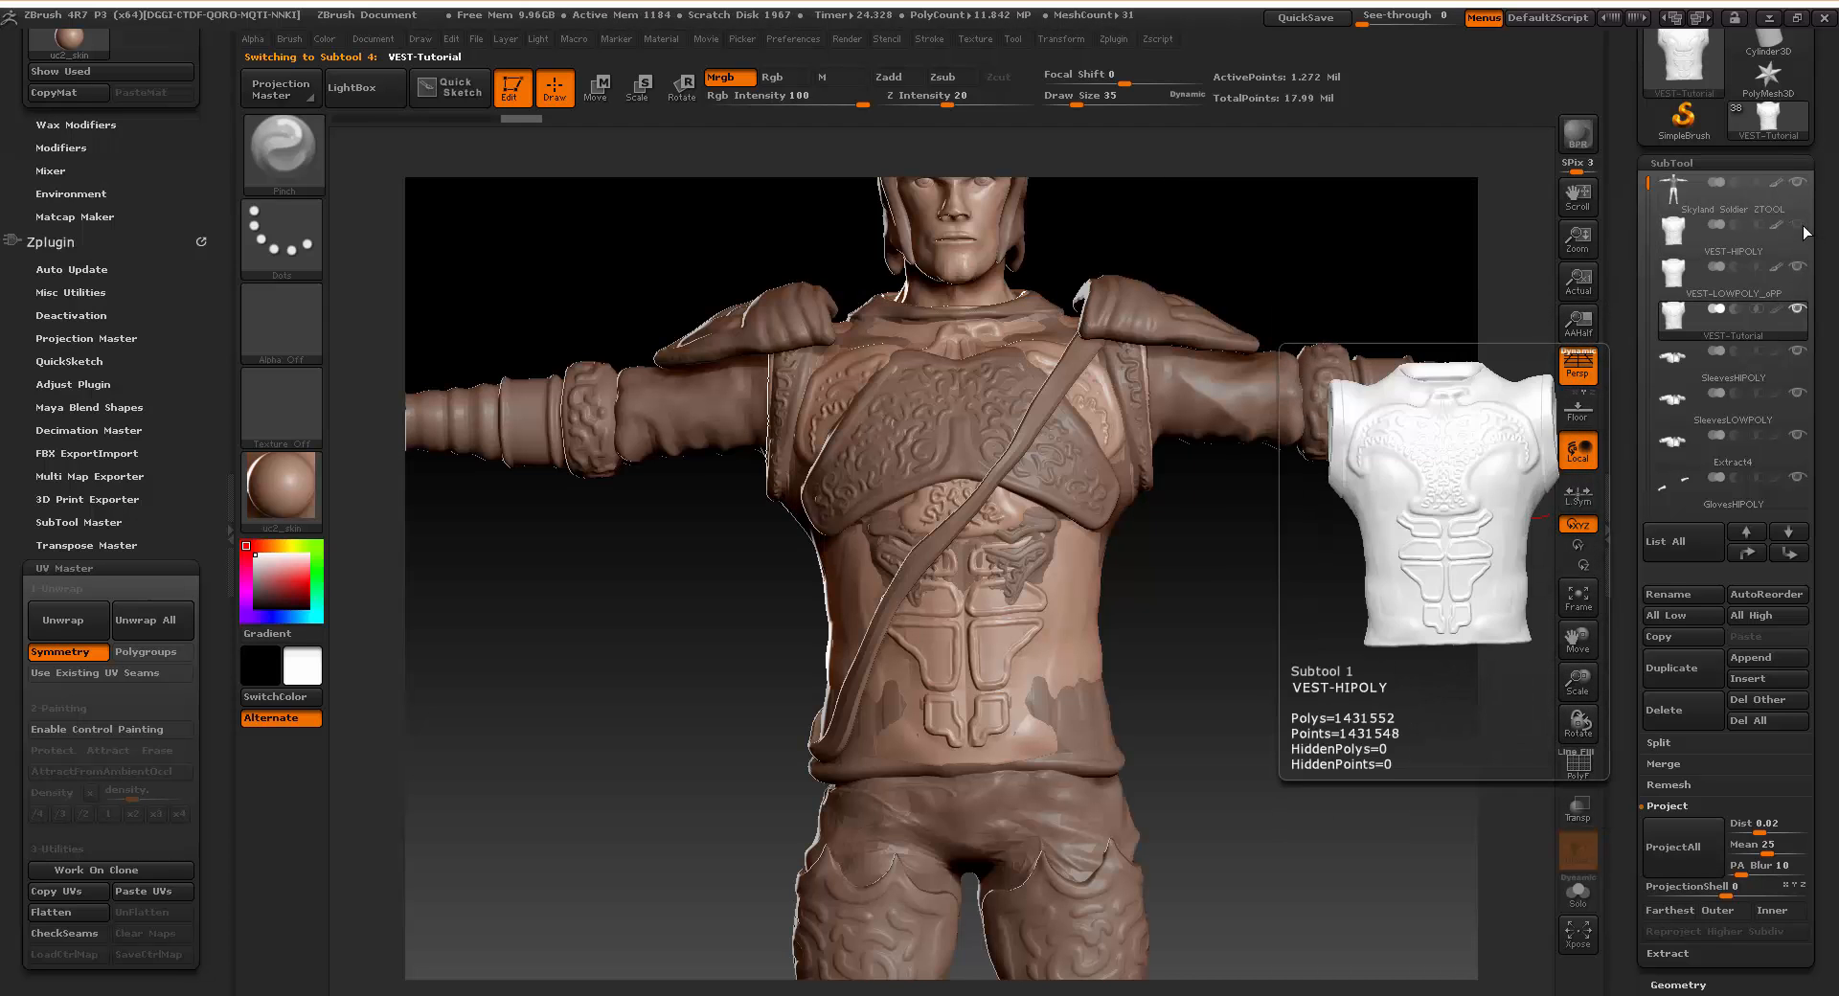
{"action": "left_click", "coordinate": [1799, 226], "text": "alt"}
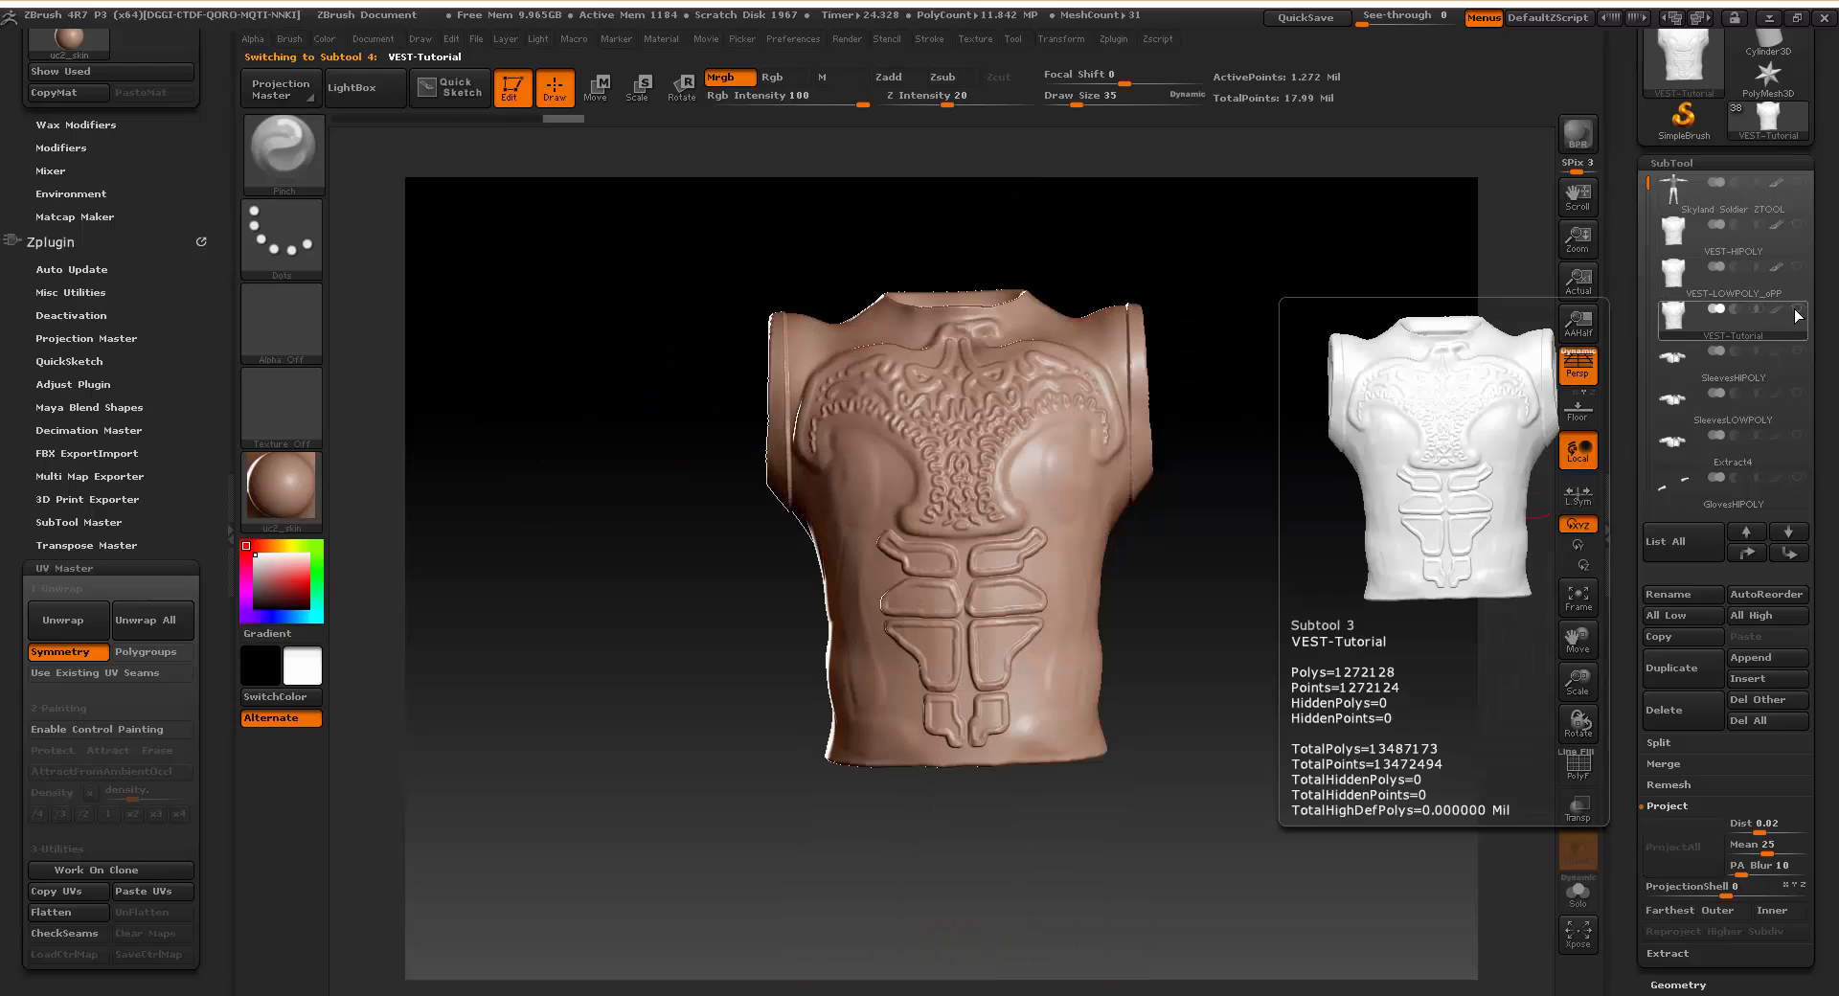
{"action": "left_click", "coordinate": [1699, 238]}
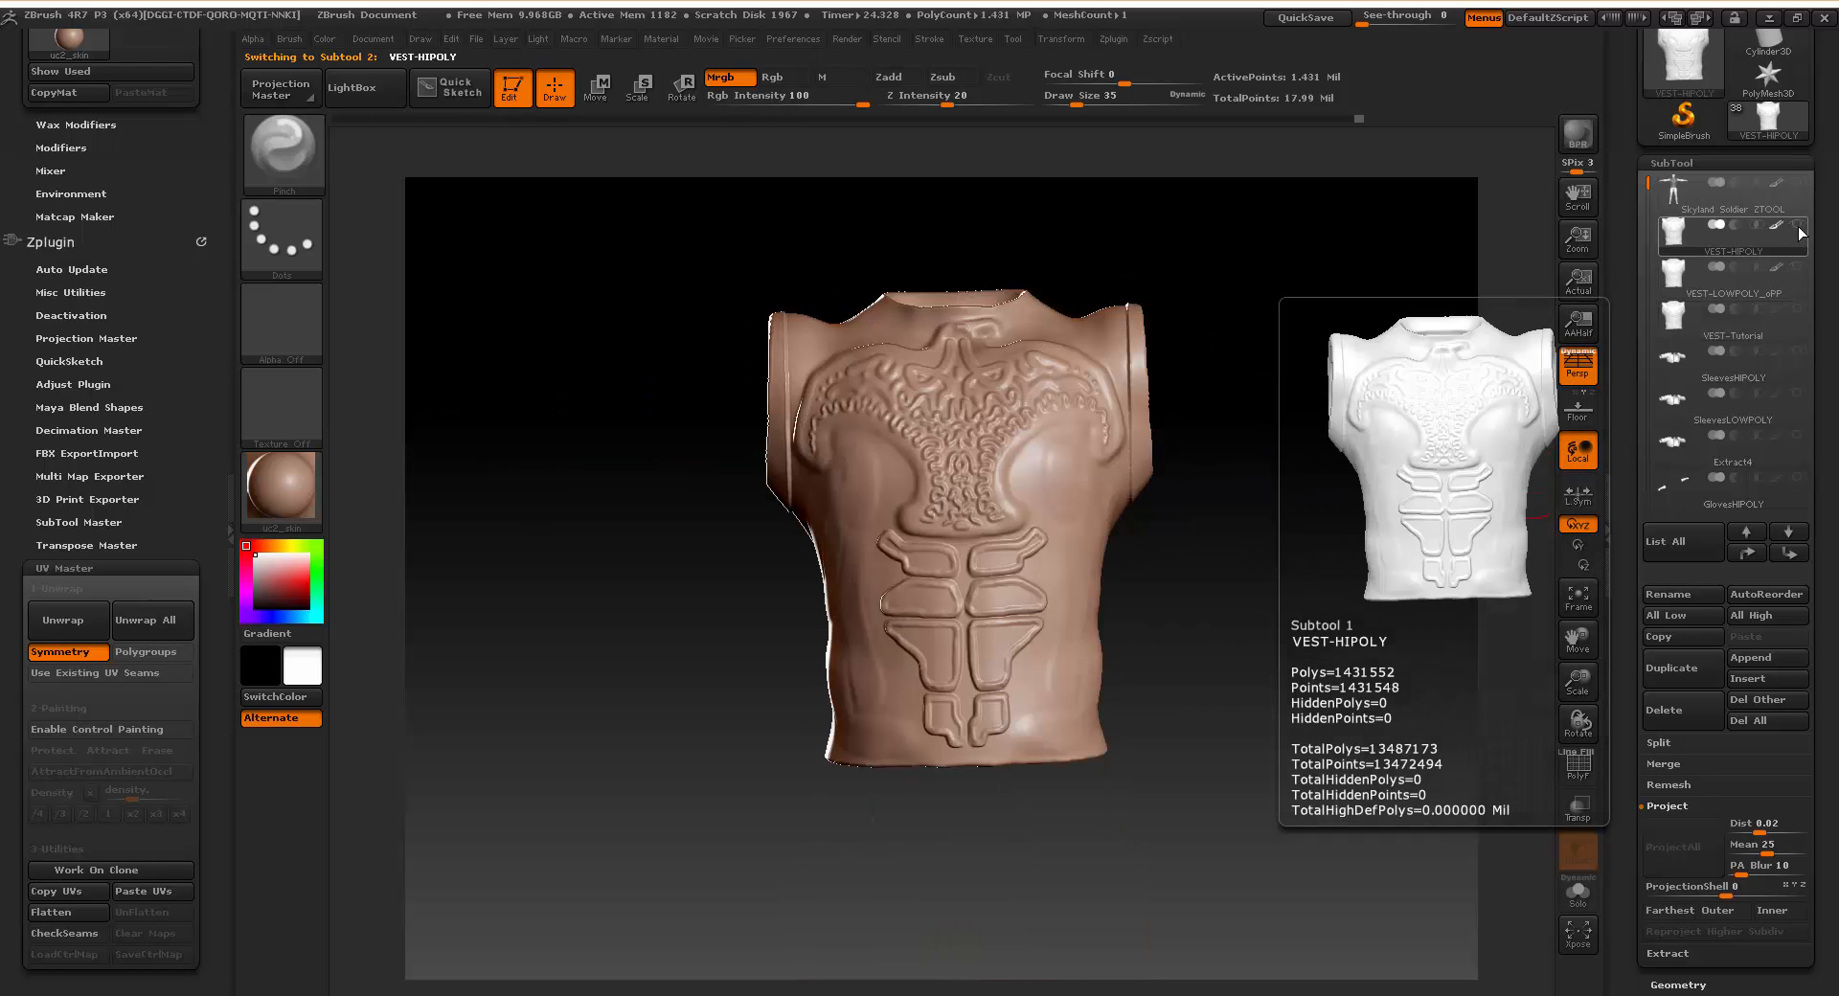
{"action": "left_click", "coordinate": [1798, 268], "text": "alt"}
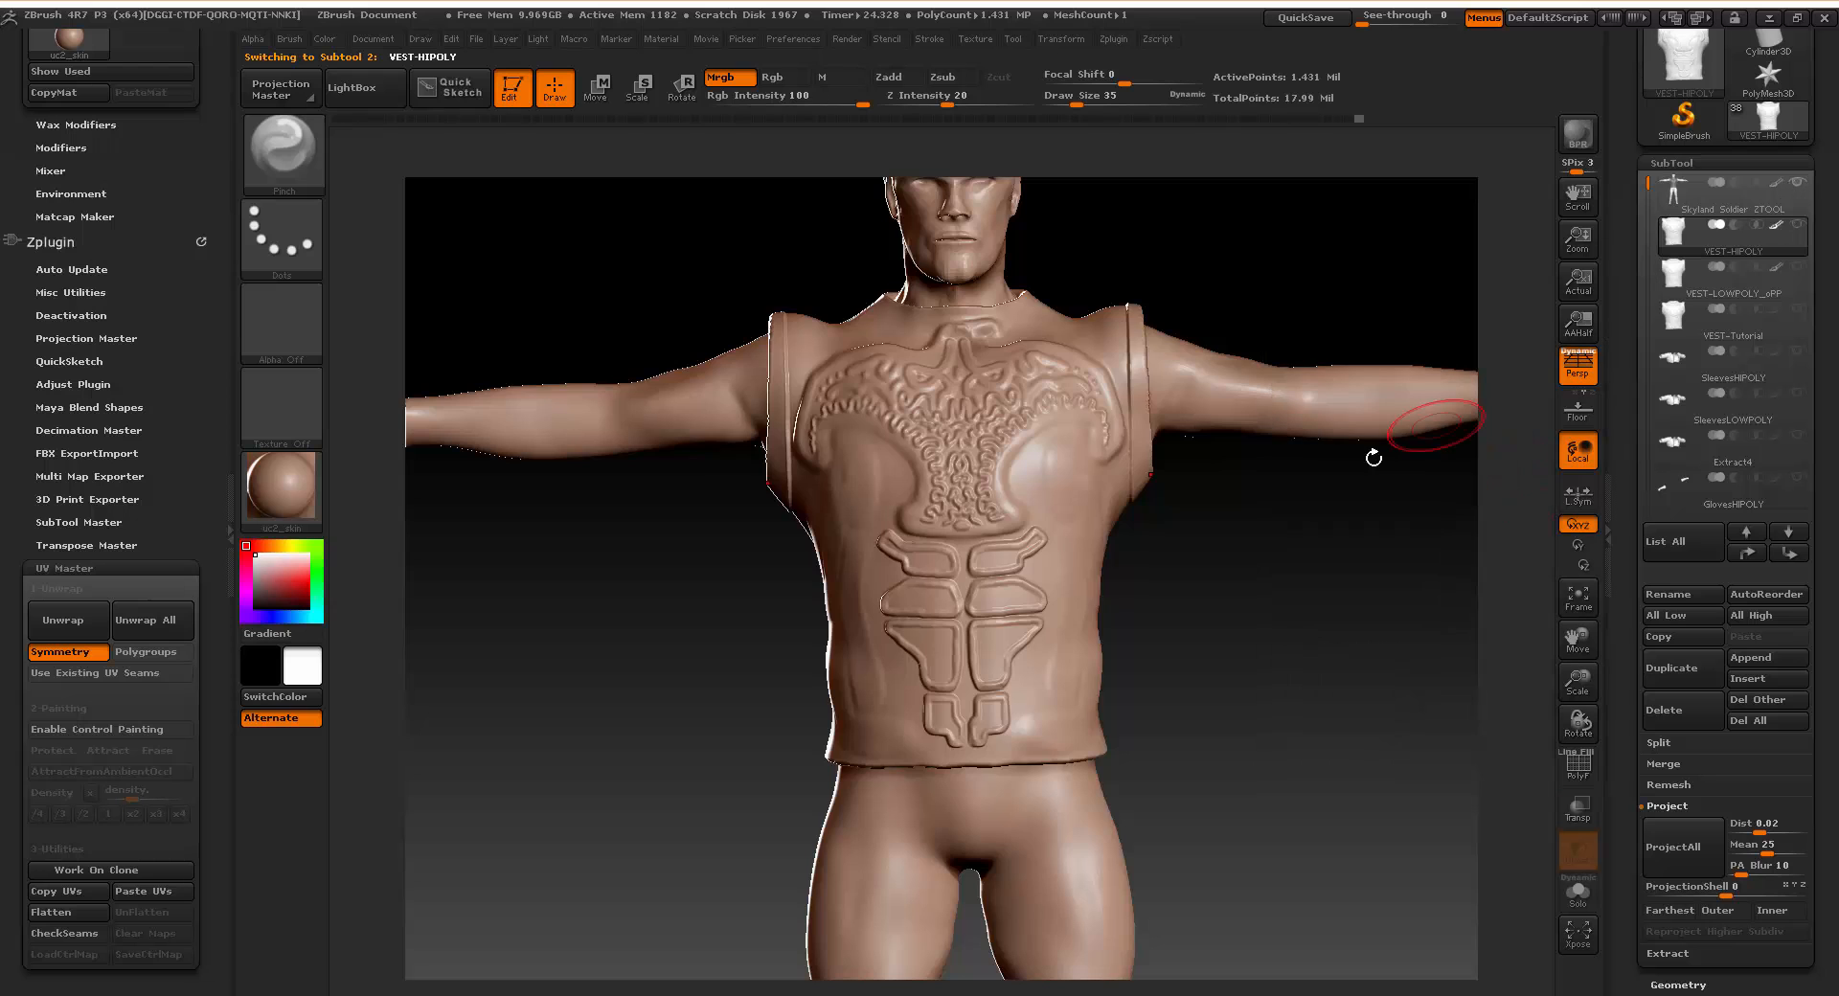
{"action": "left_click_drag", "start_coordinate": [1373, 458], "coordinate": [1182, 501]}
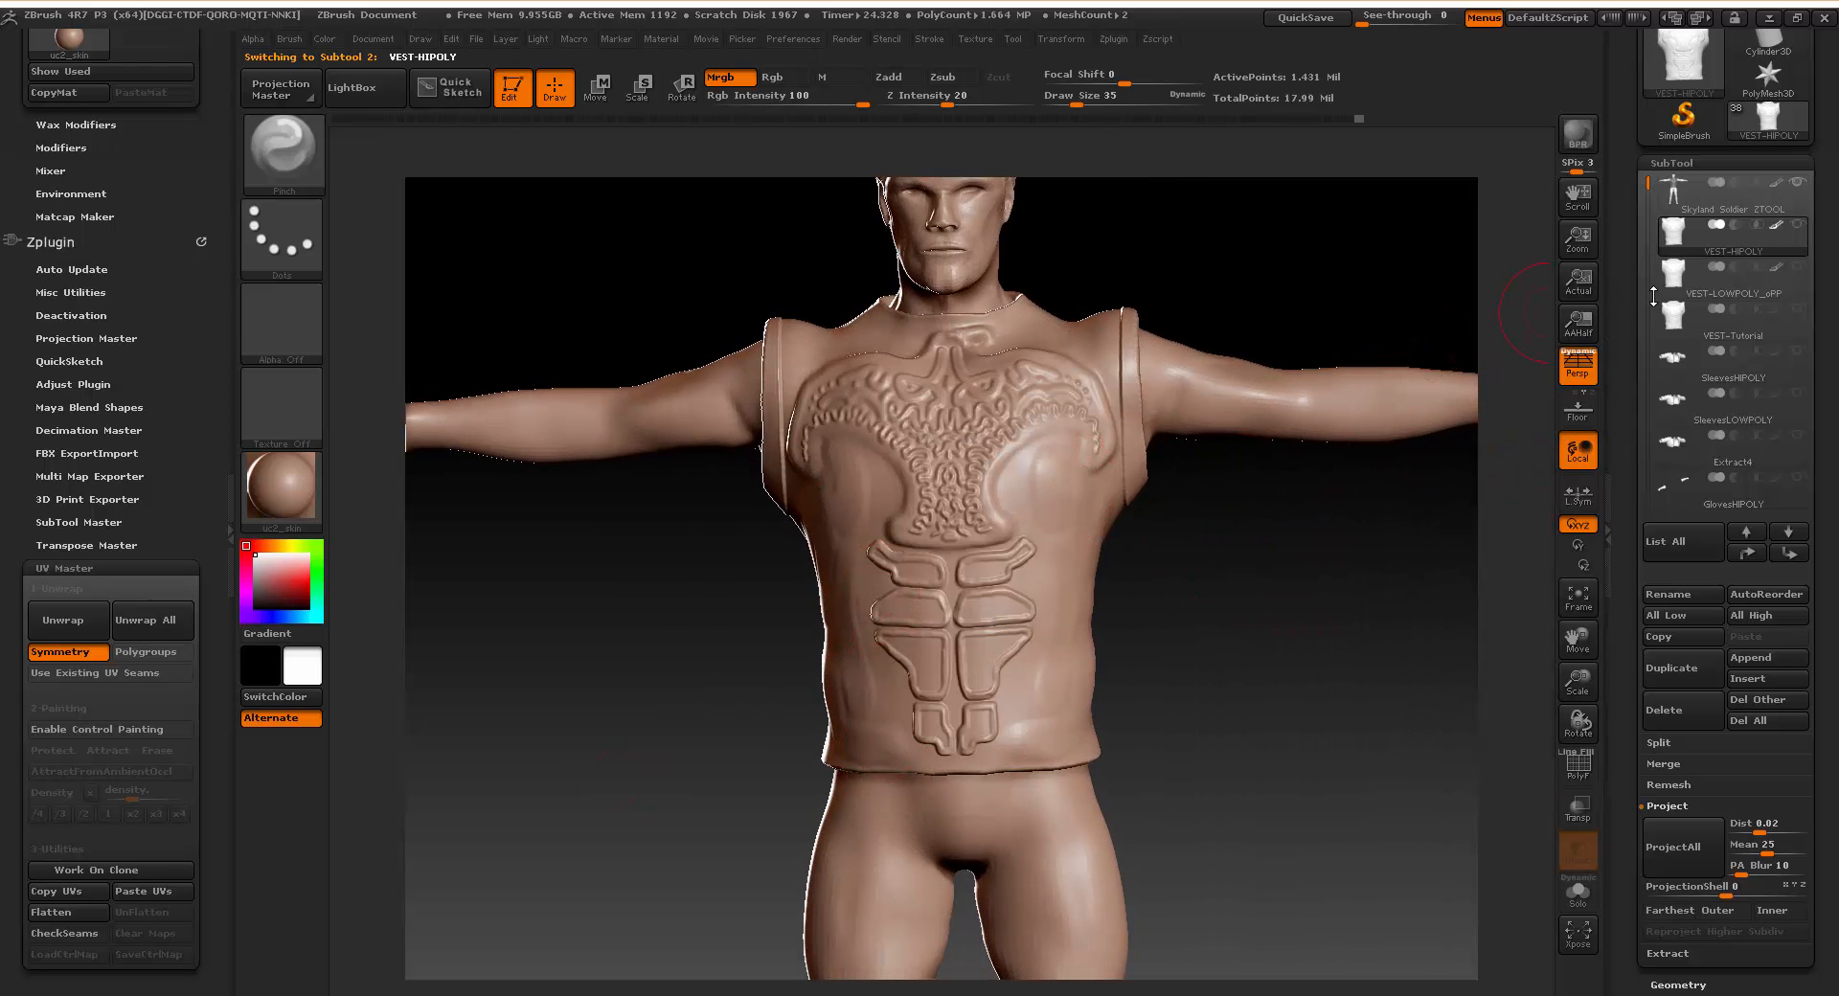
Start an OBJ export of the low-poly vest subtool and create a destination folder named TEST inside Skyland Soldier.
{"action": "left_click", "coordinate": [1691, 285]}
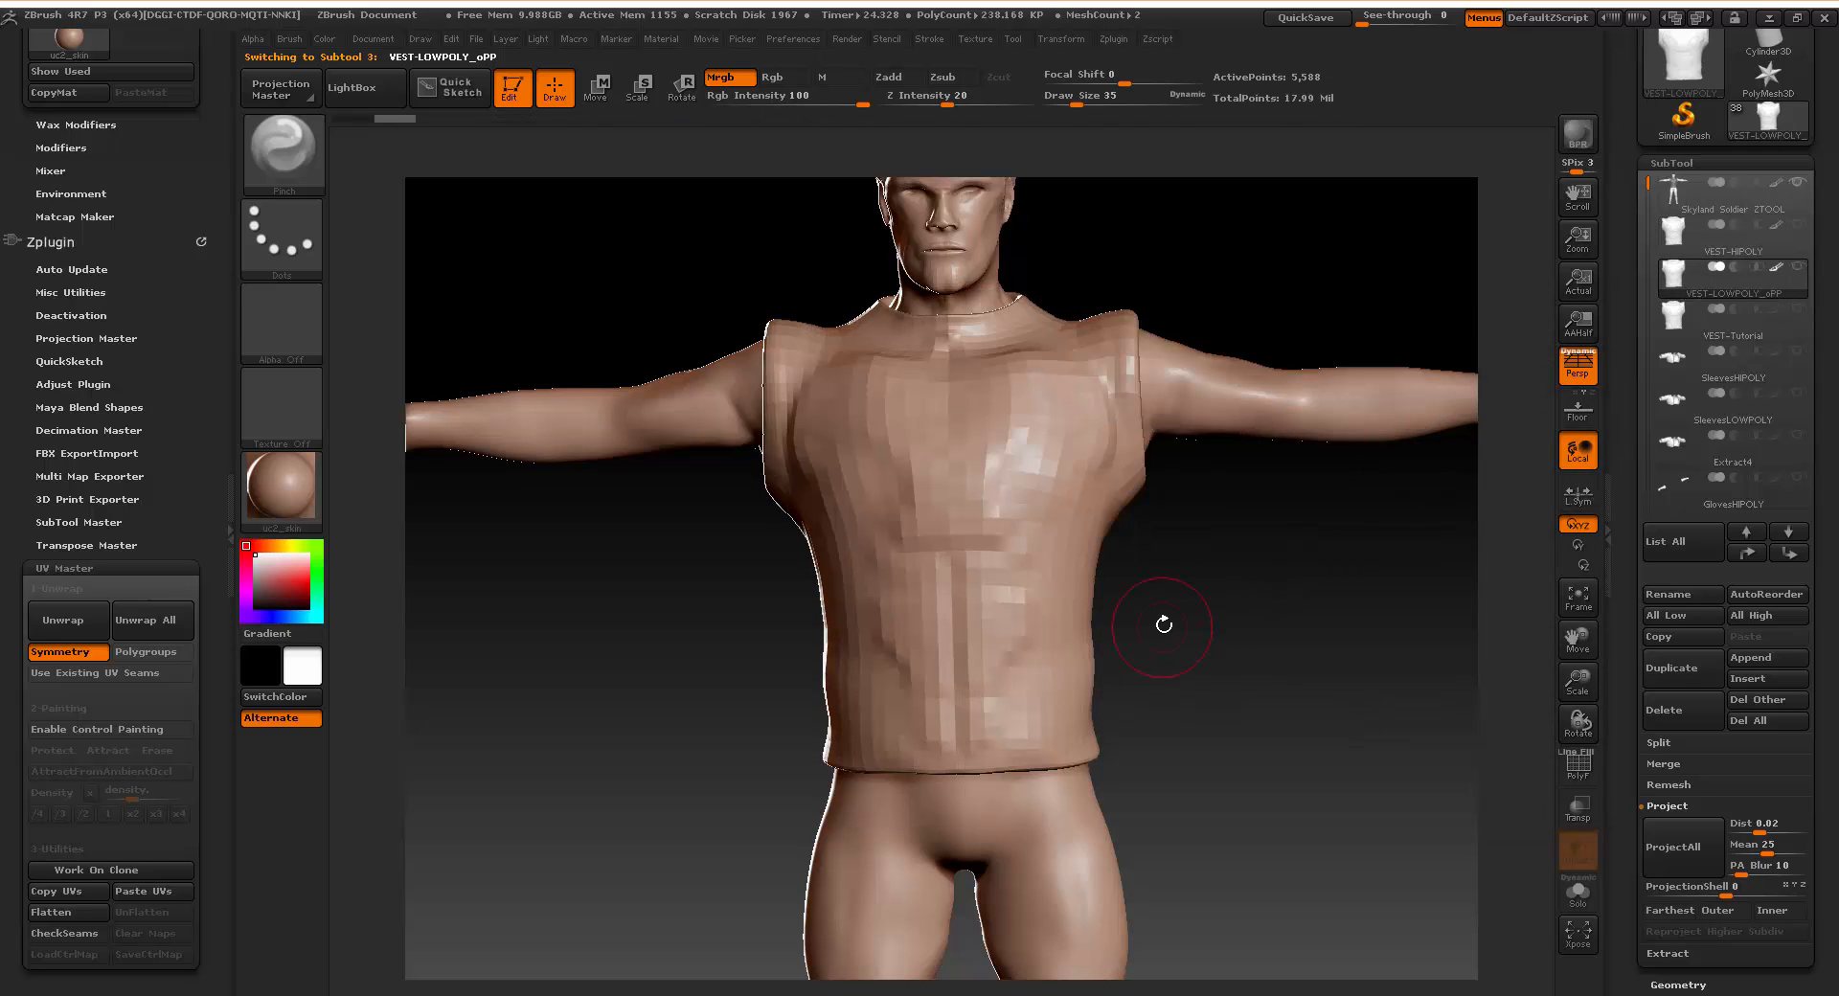
{"action": "mouse_move", "coordinate": [1786, 387]}
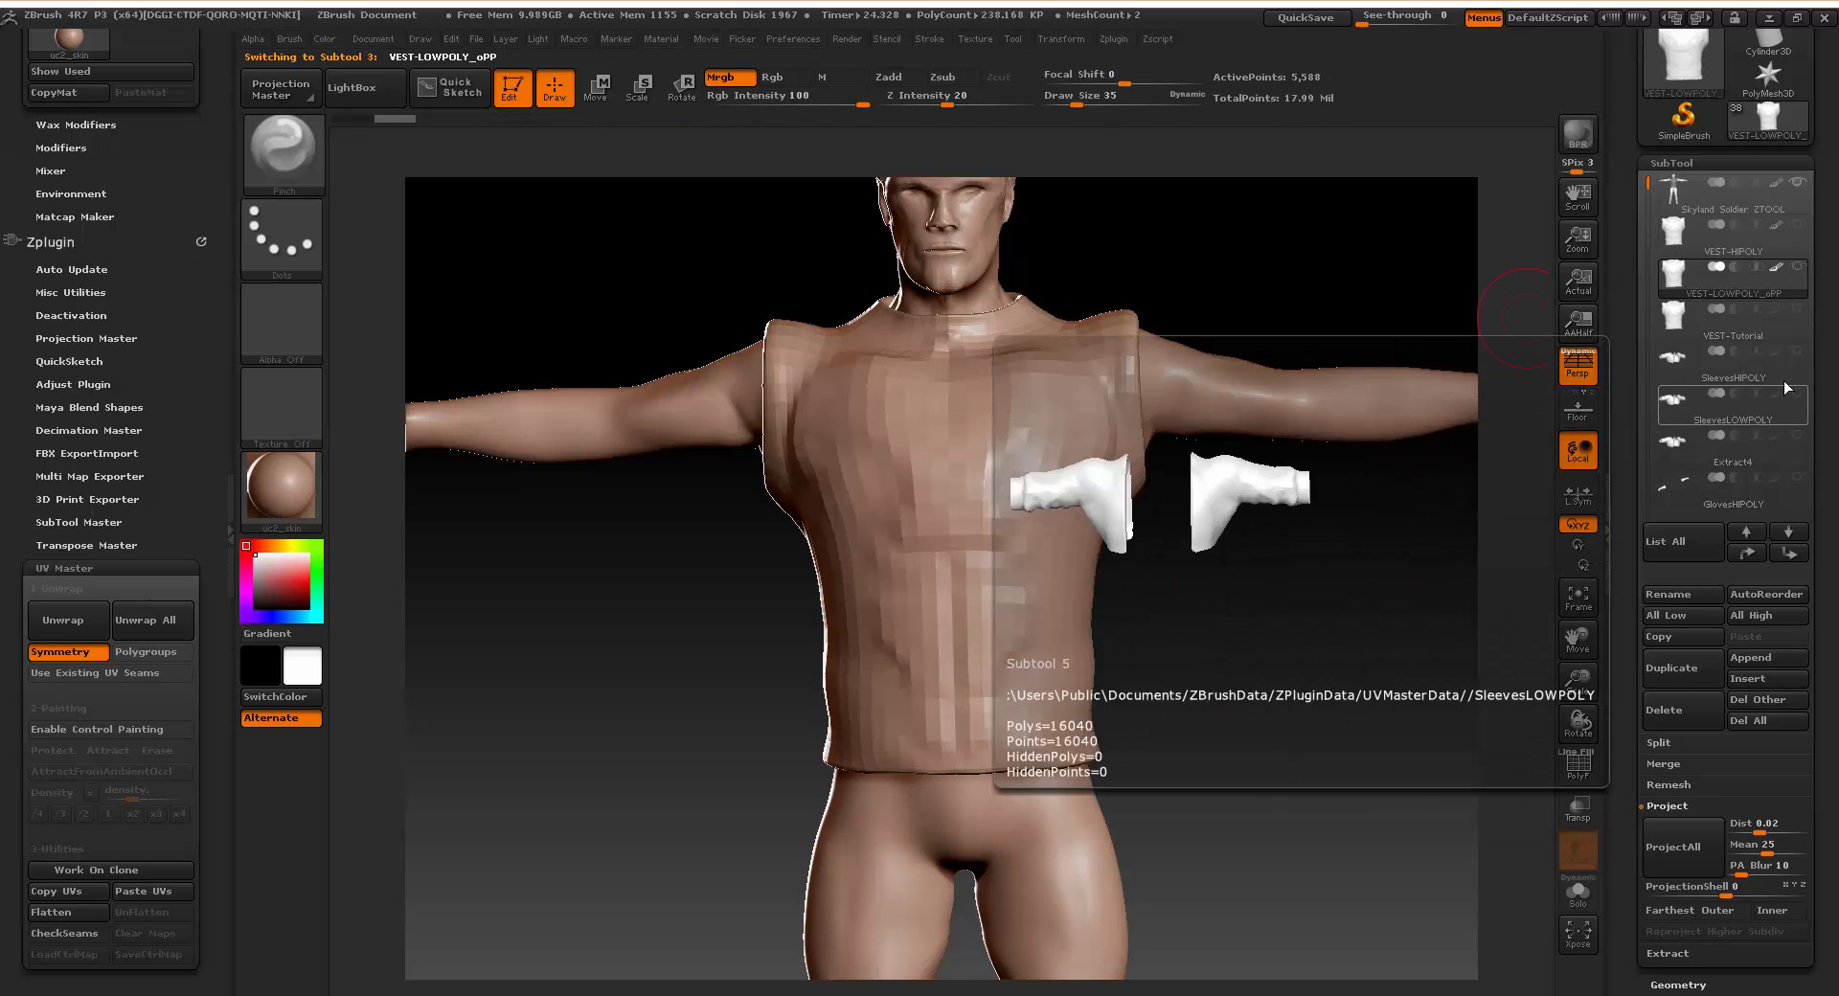
{"action": "mouse_move", "coordinate": [1688, 297]}
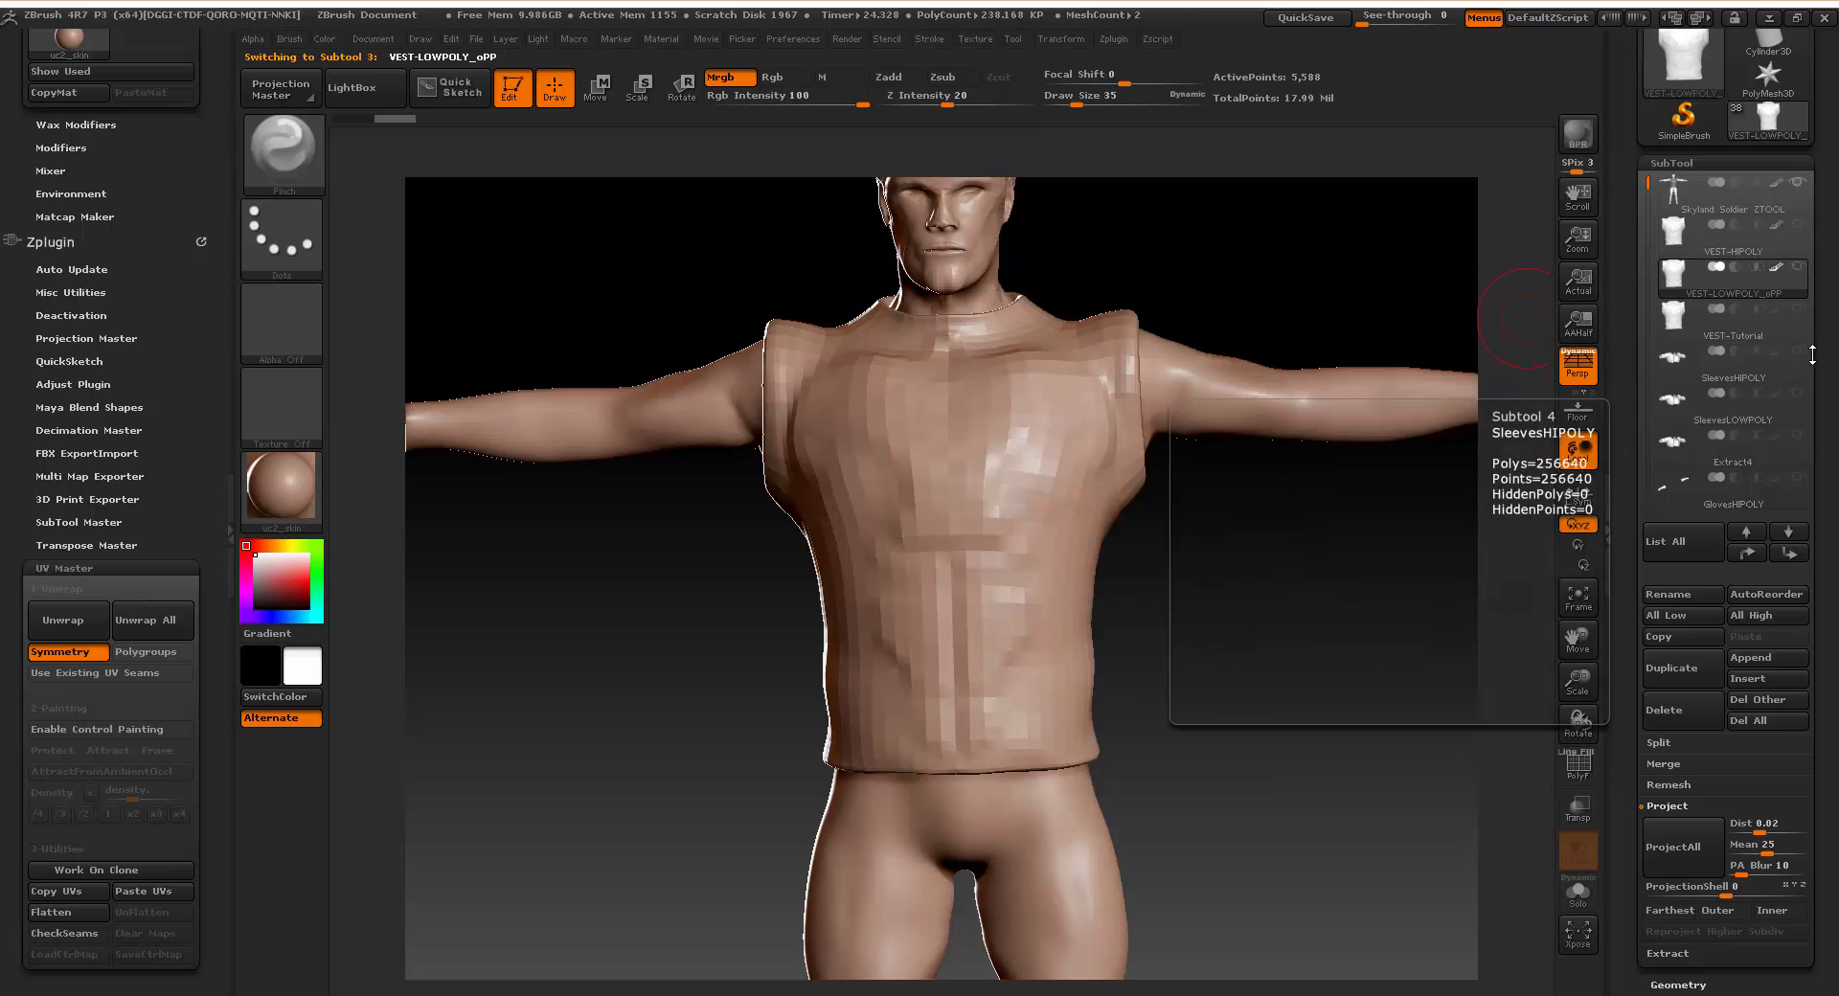
{"action": "scroll", "coordinate": [1714, 192], "scroll_direction": "up", "scroll_amount": 3}
{"action": "left_click", "coordinate": [1731, 113]}
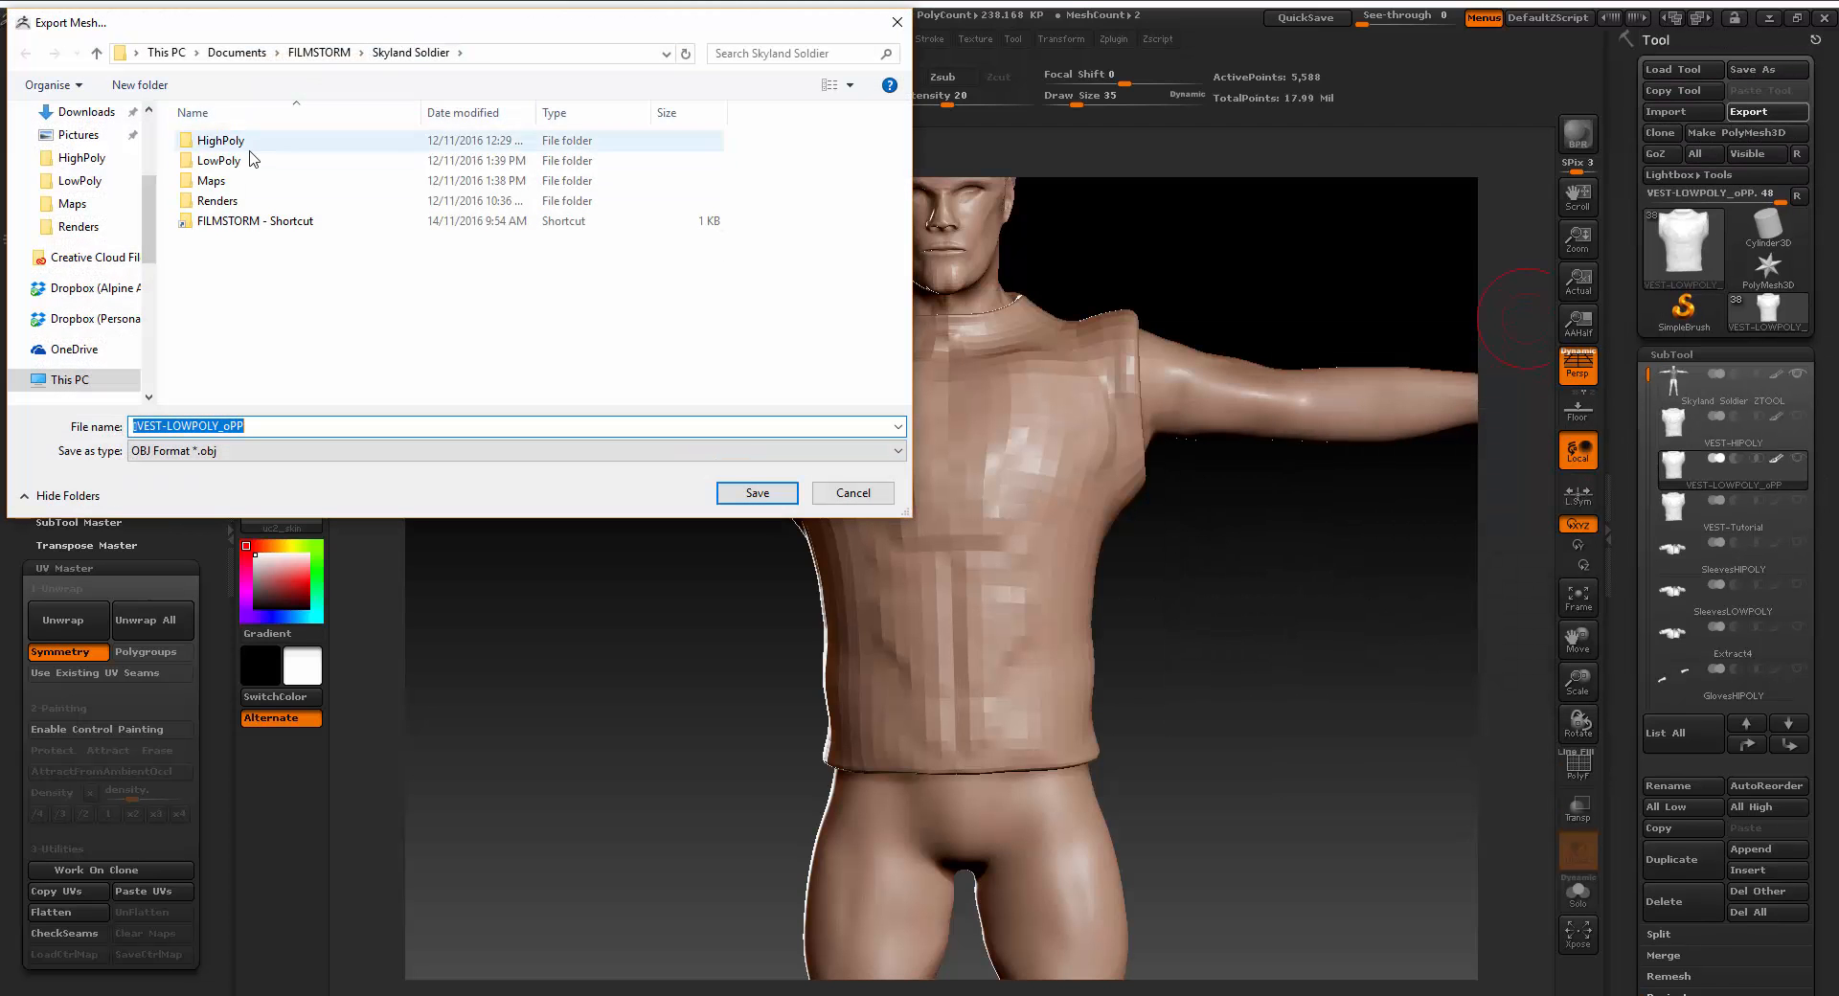
{"action": "left_click", "coordinate": [156, 86]}
{"action": "type", "text": "TEST"}
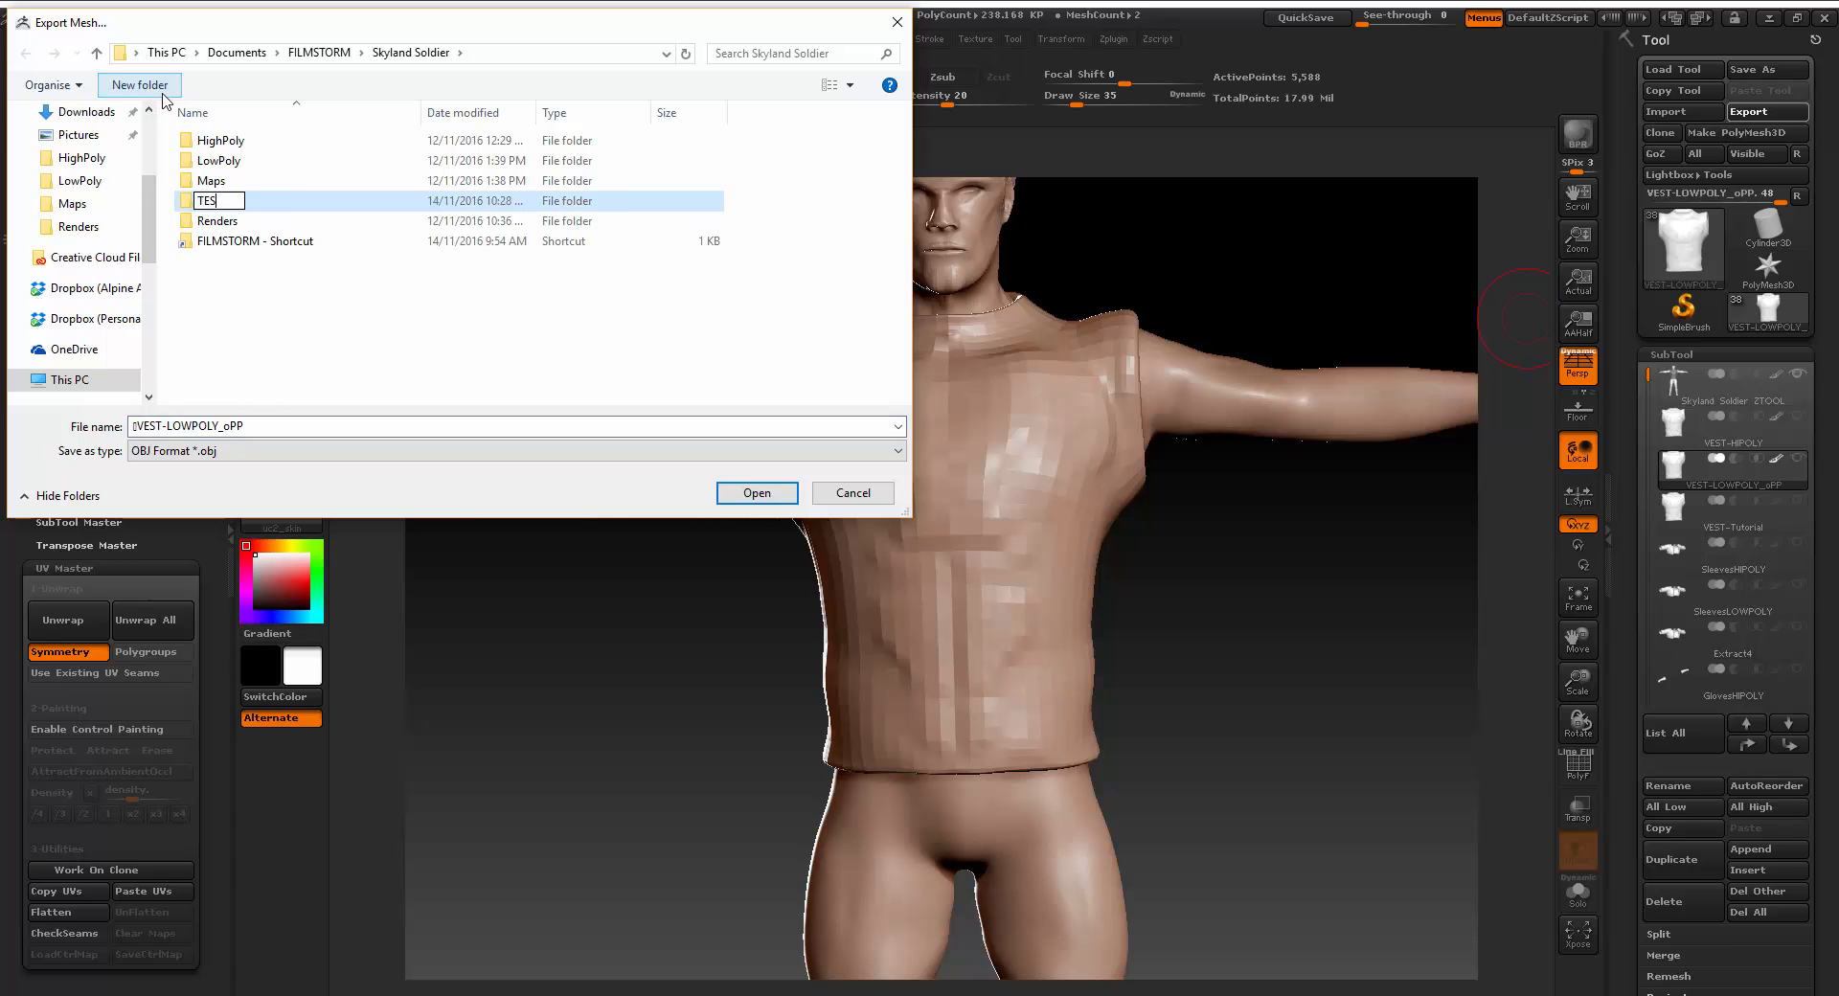
{"action": "key", "text": "Return"}
{"action": "double_click", "coordinate": [212, 221]}
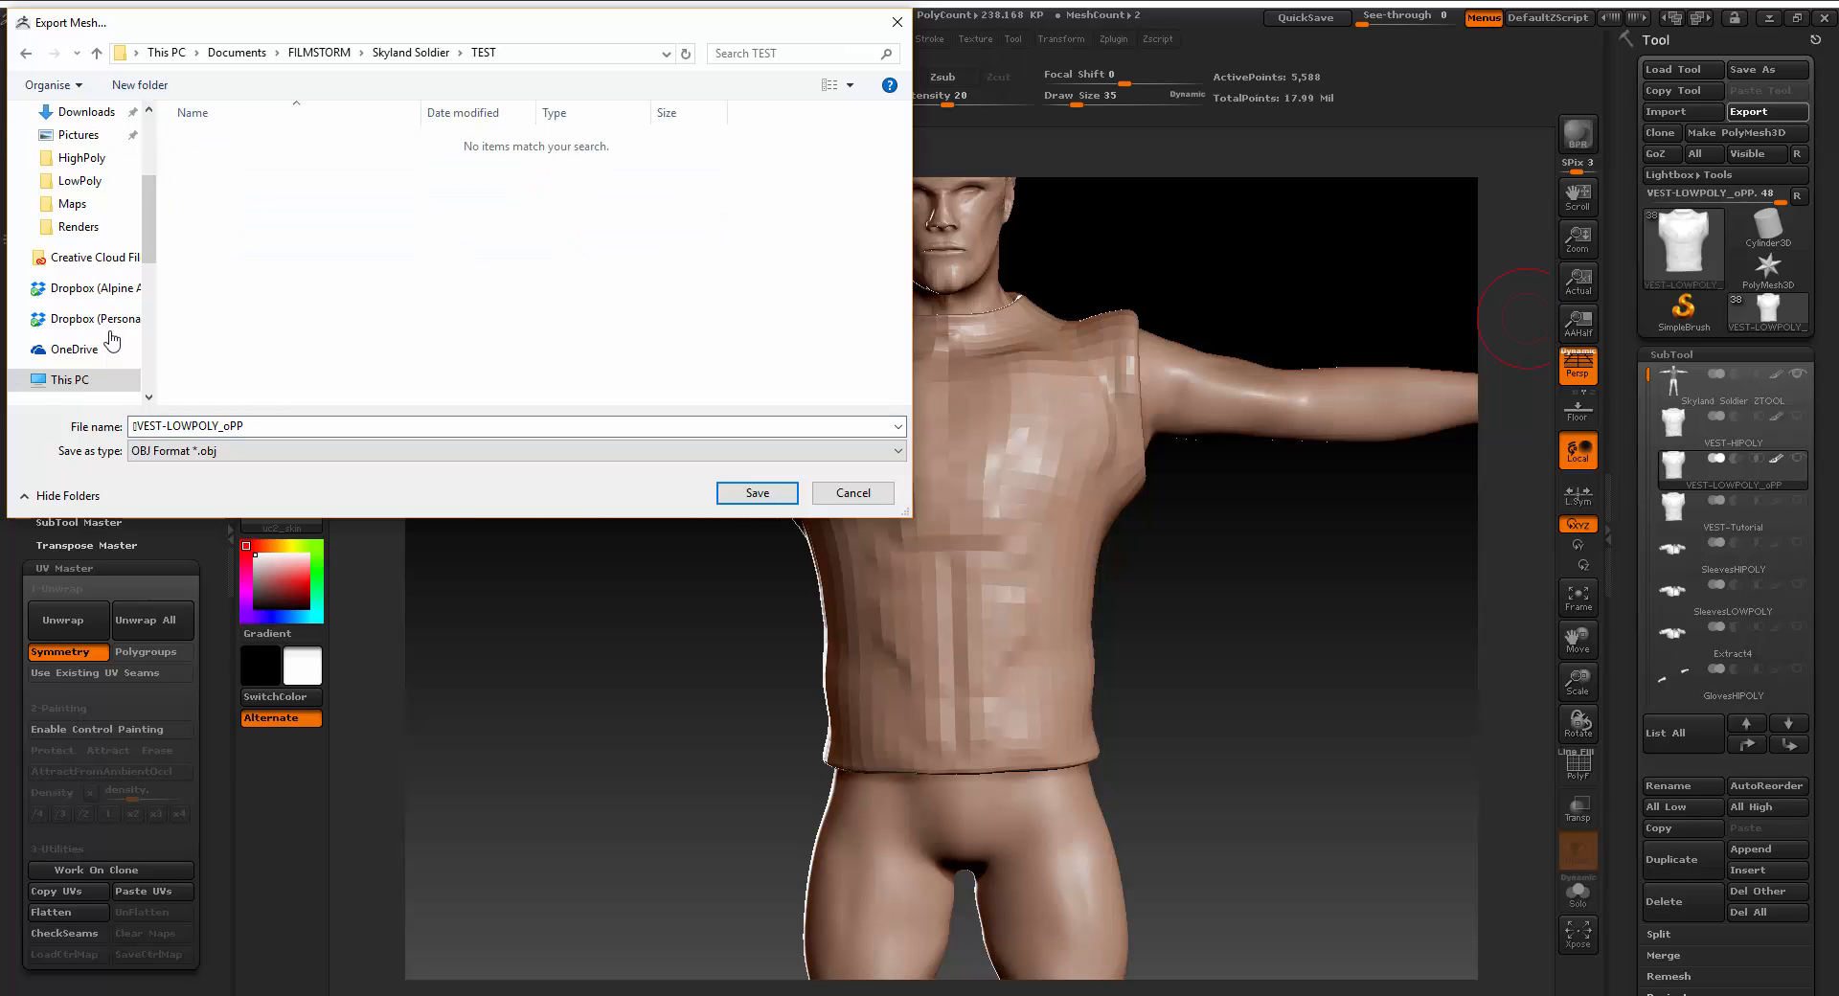
Name the low-poly vest export Vest lowpoly and save it as OBJ in the TEST folder.
{"action": "double_click", "coordinate": [214, 424]}
{"action": "key", "text": "BackSpace"}
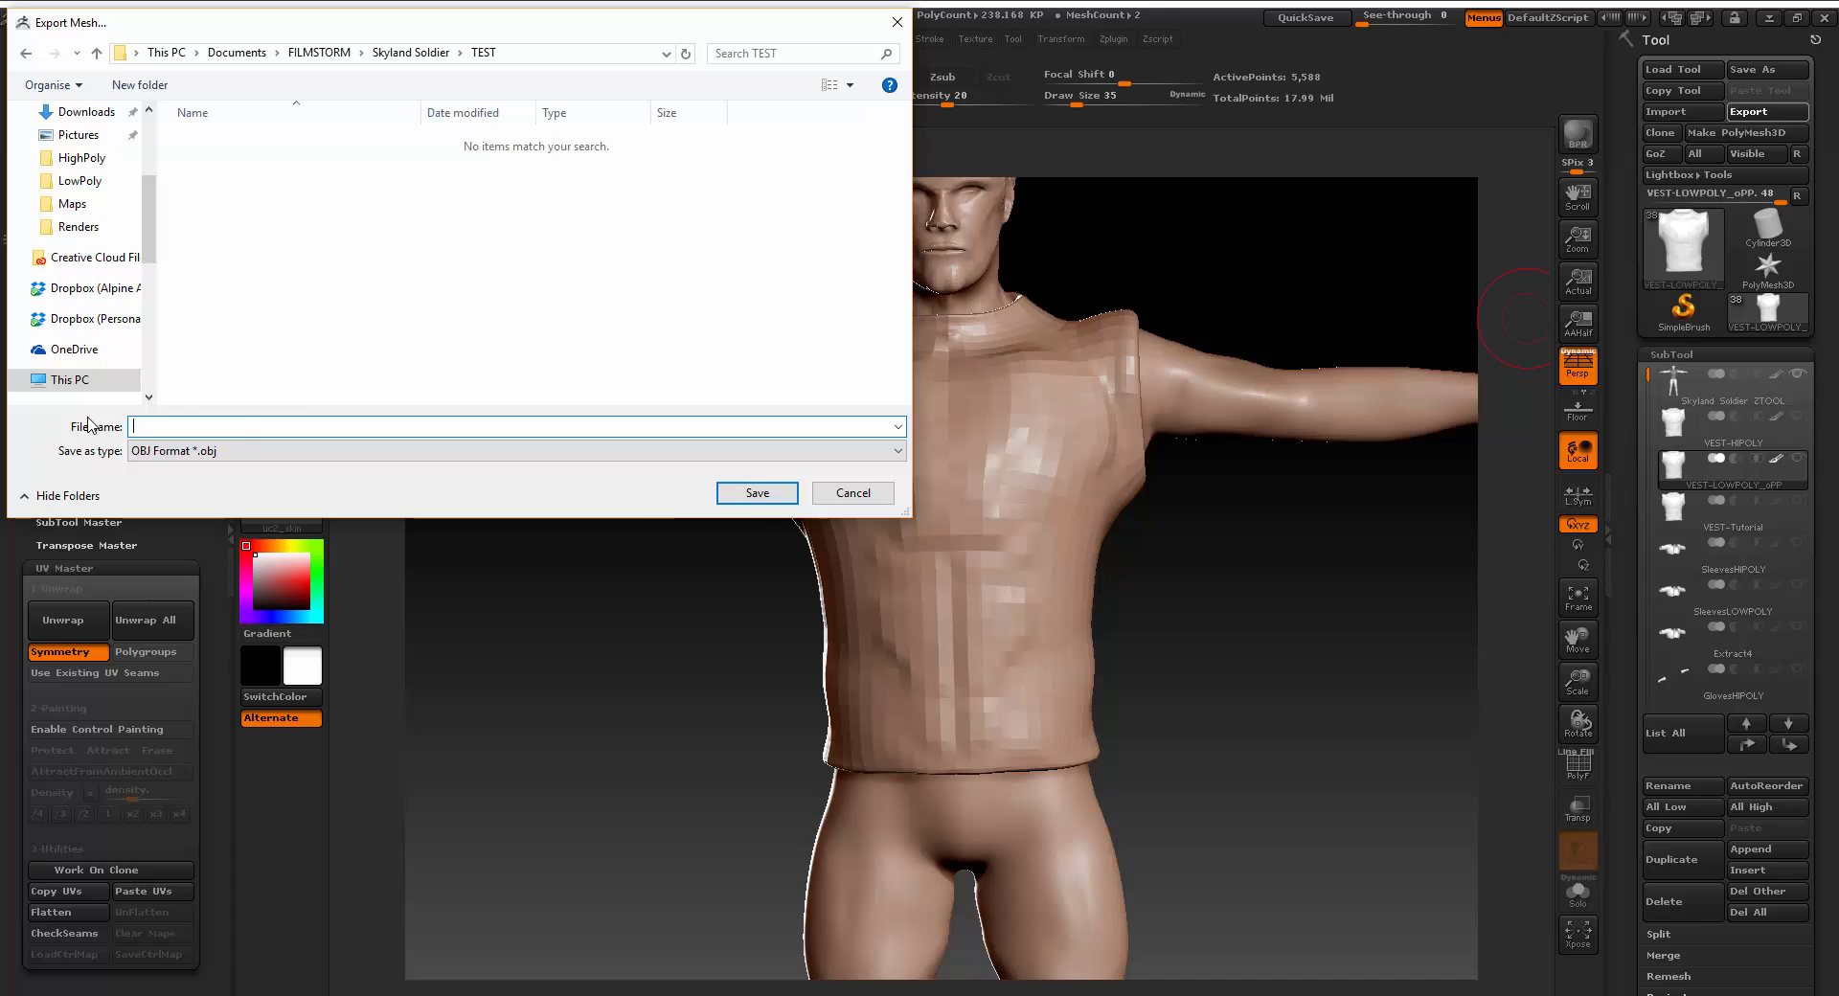
{"action": "type", "text": "Vest lowpoly"}
{"action": "key", "text": "Return"}
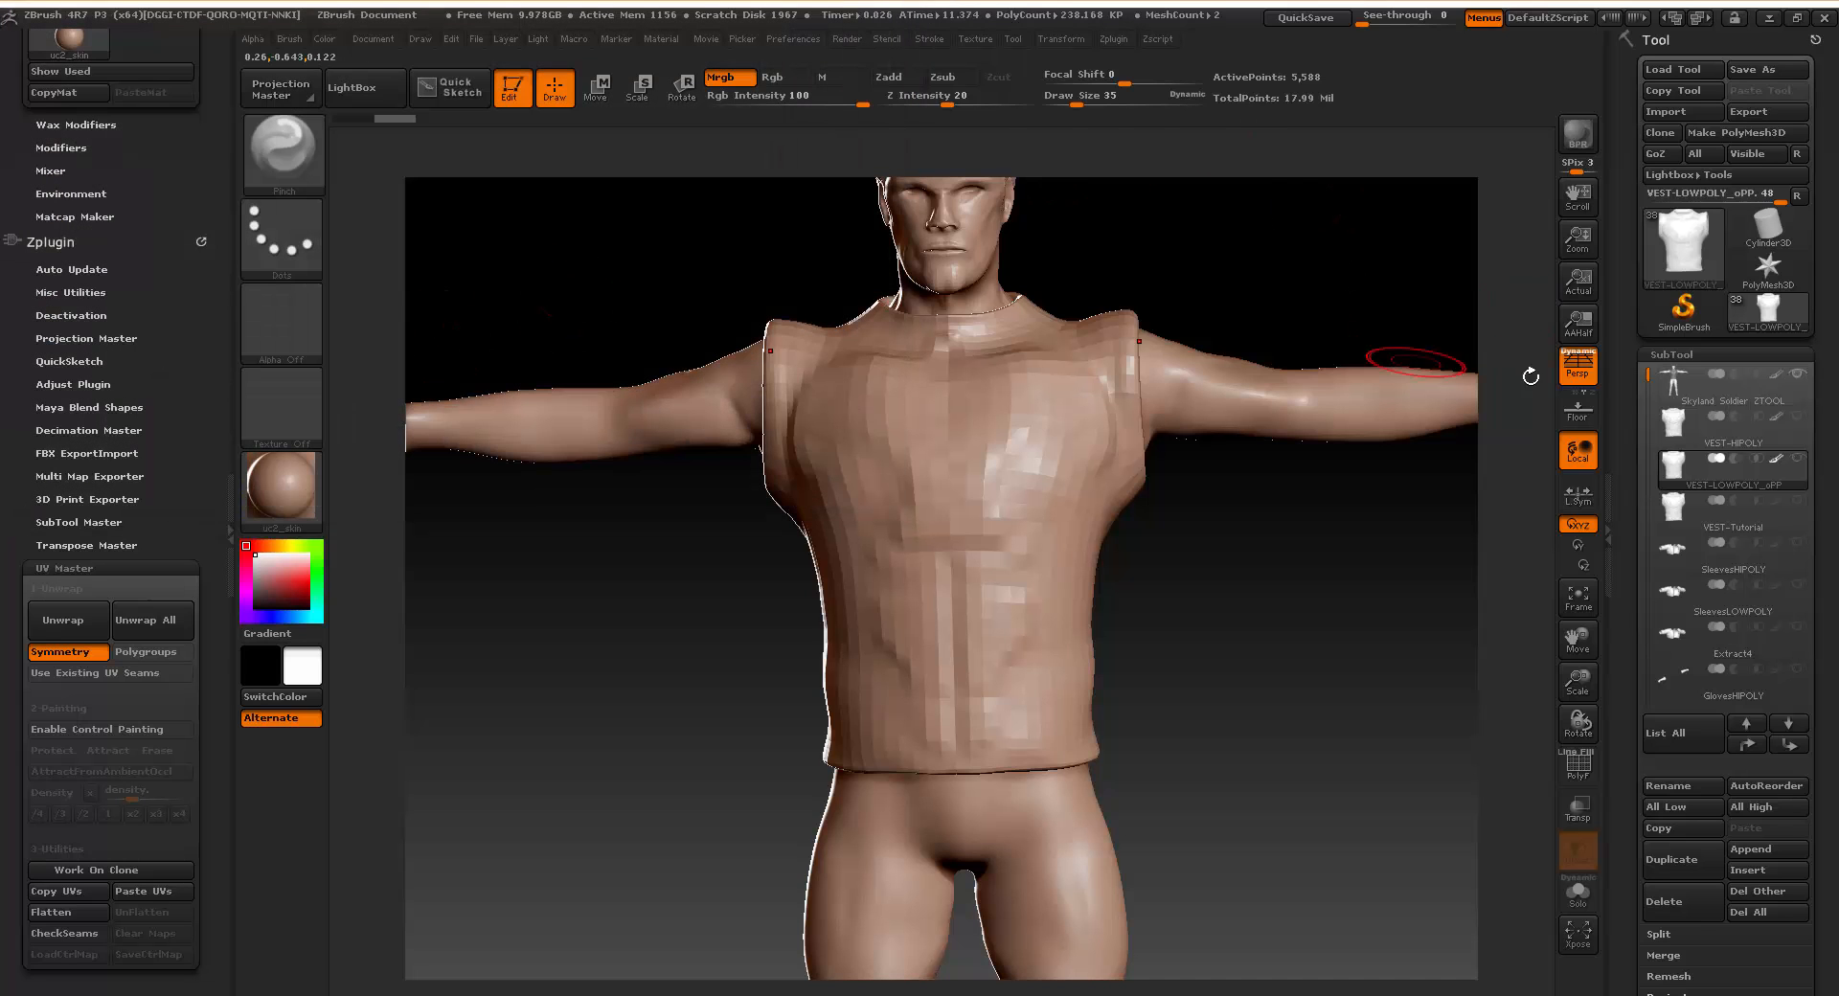
Export the VEST-HIPOLY subtool as an OBJ named vest-highpoly in the TEST folder.
{"action": "left_click", "coordinate": [1675, 429]}
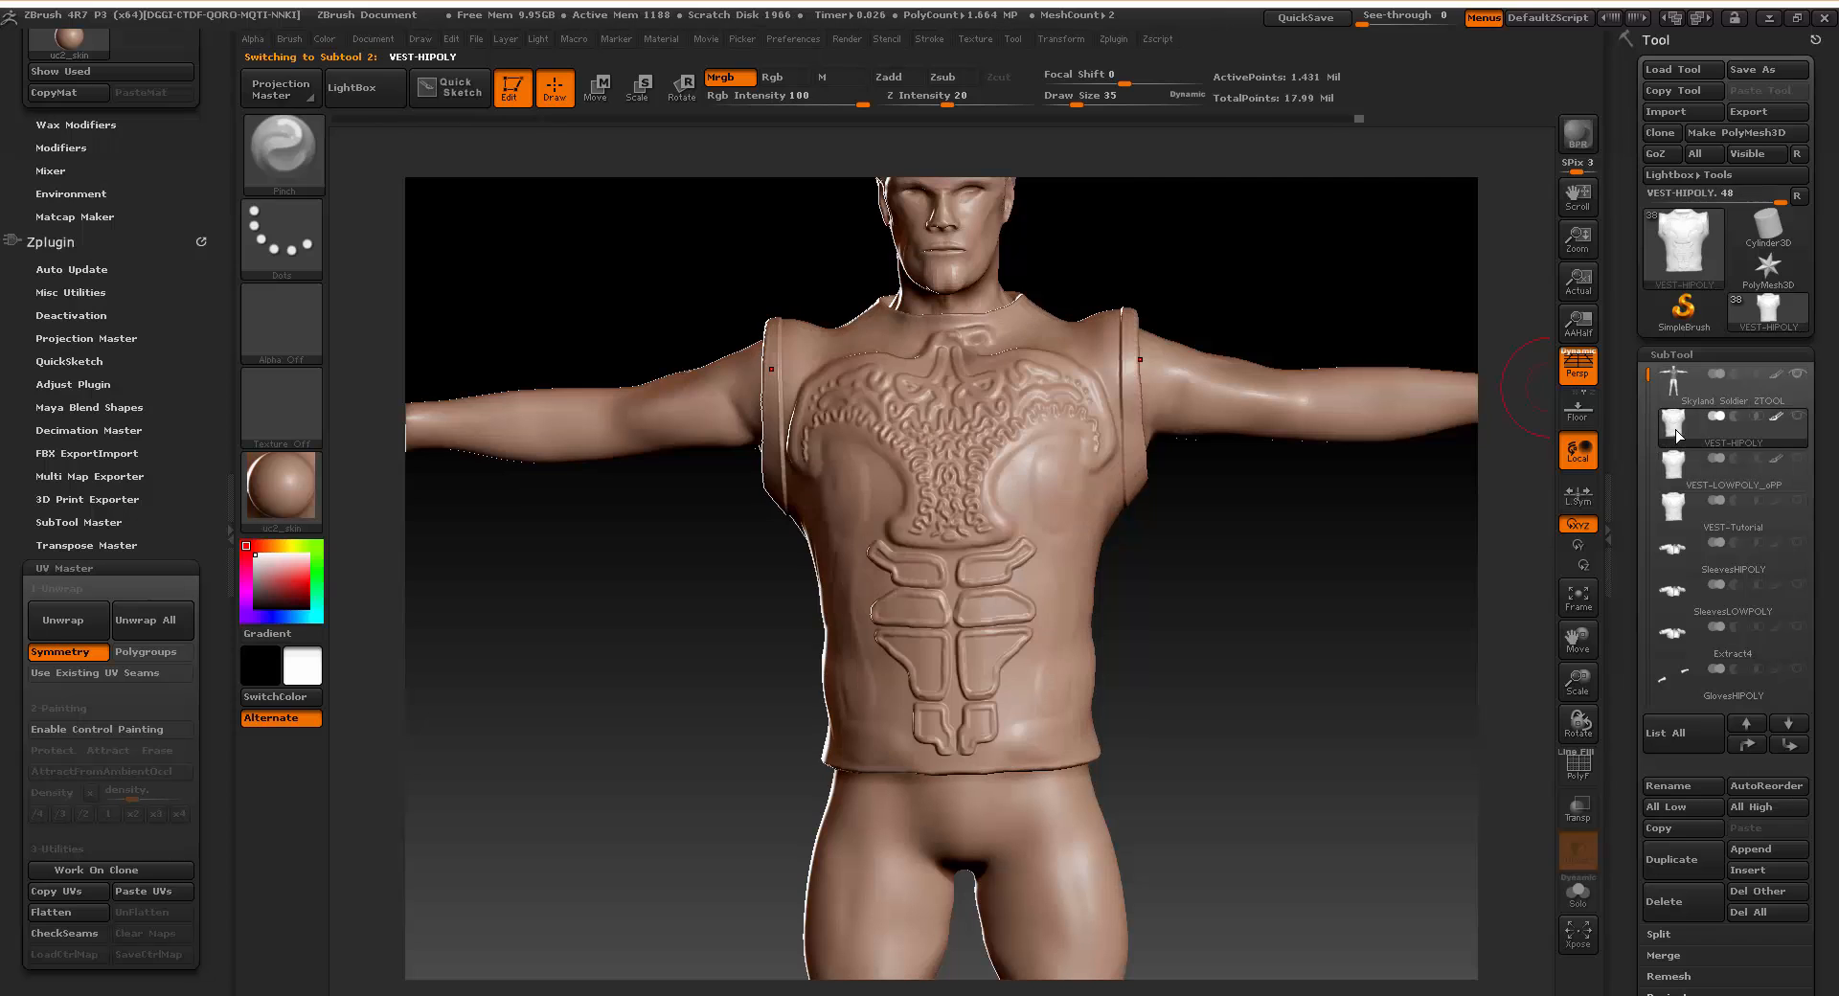
{"action": "left_click", "coordinate": [1735, 115]}
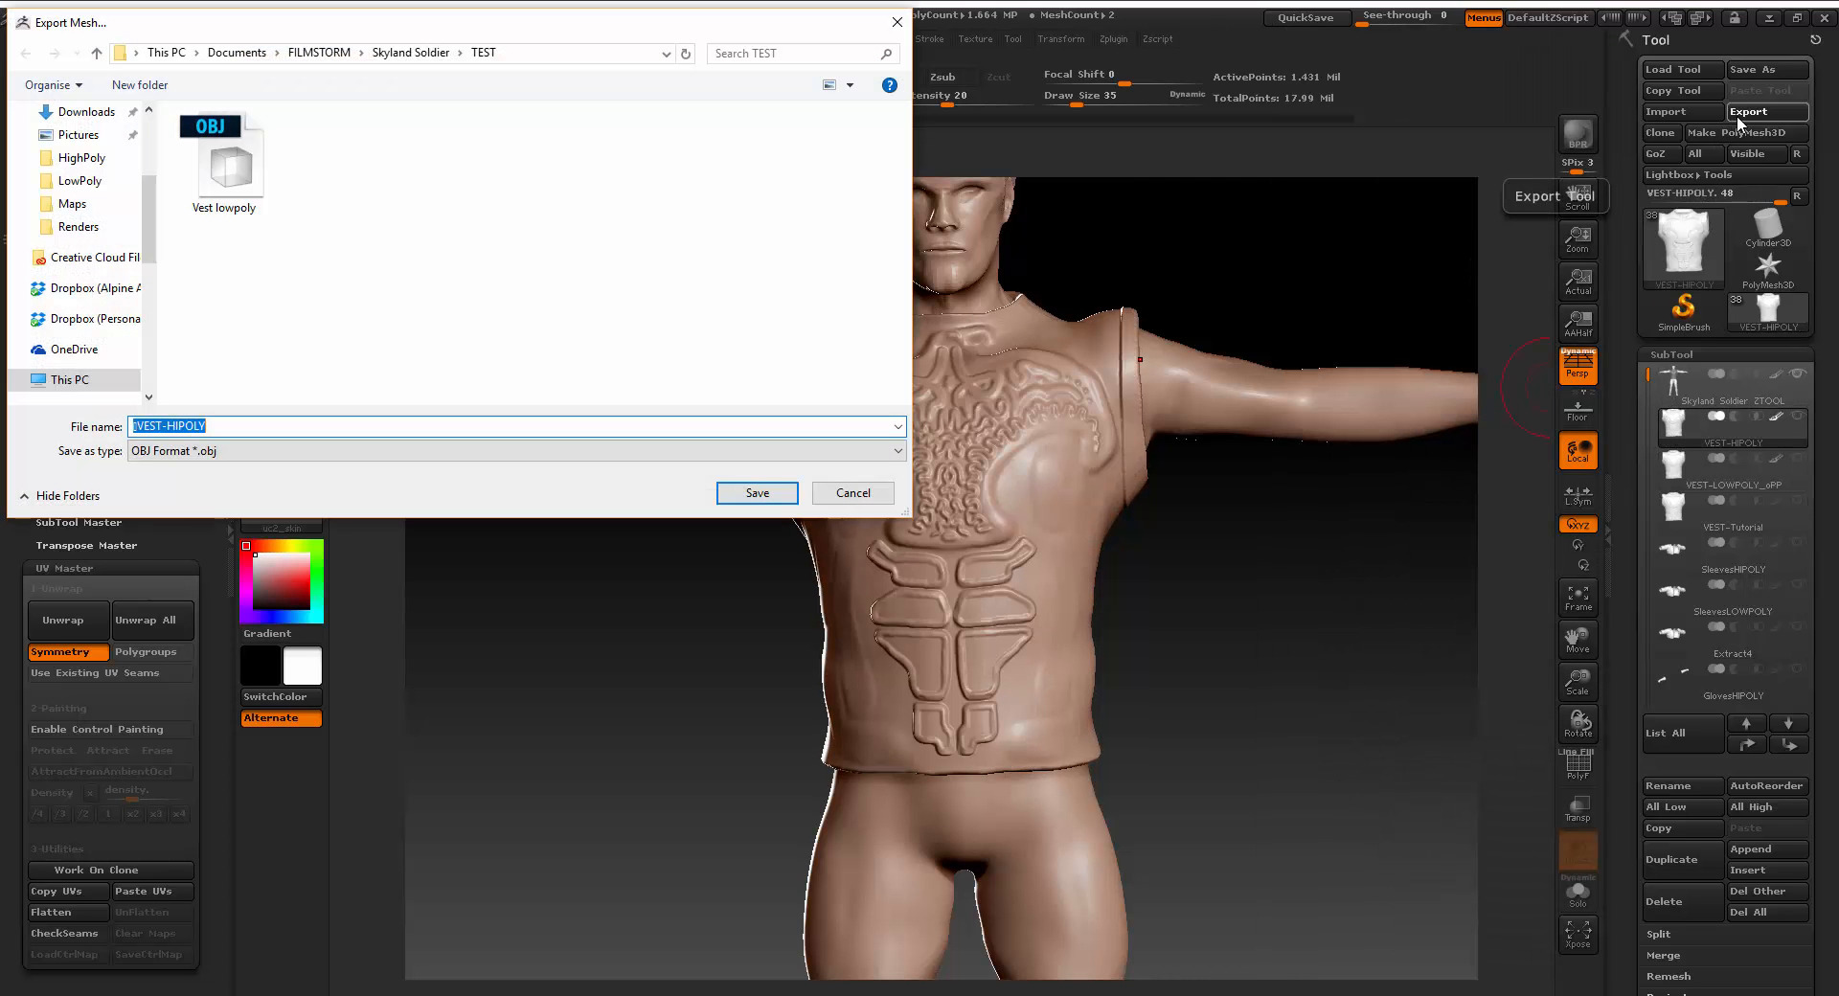
{"action": "type", "text": "vest-"}
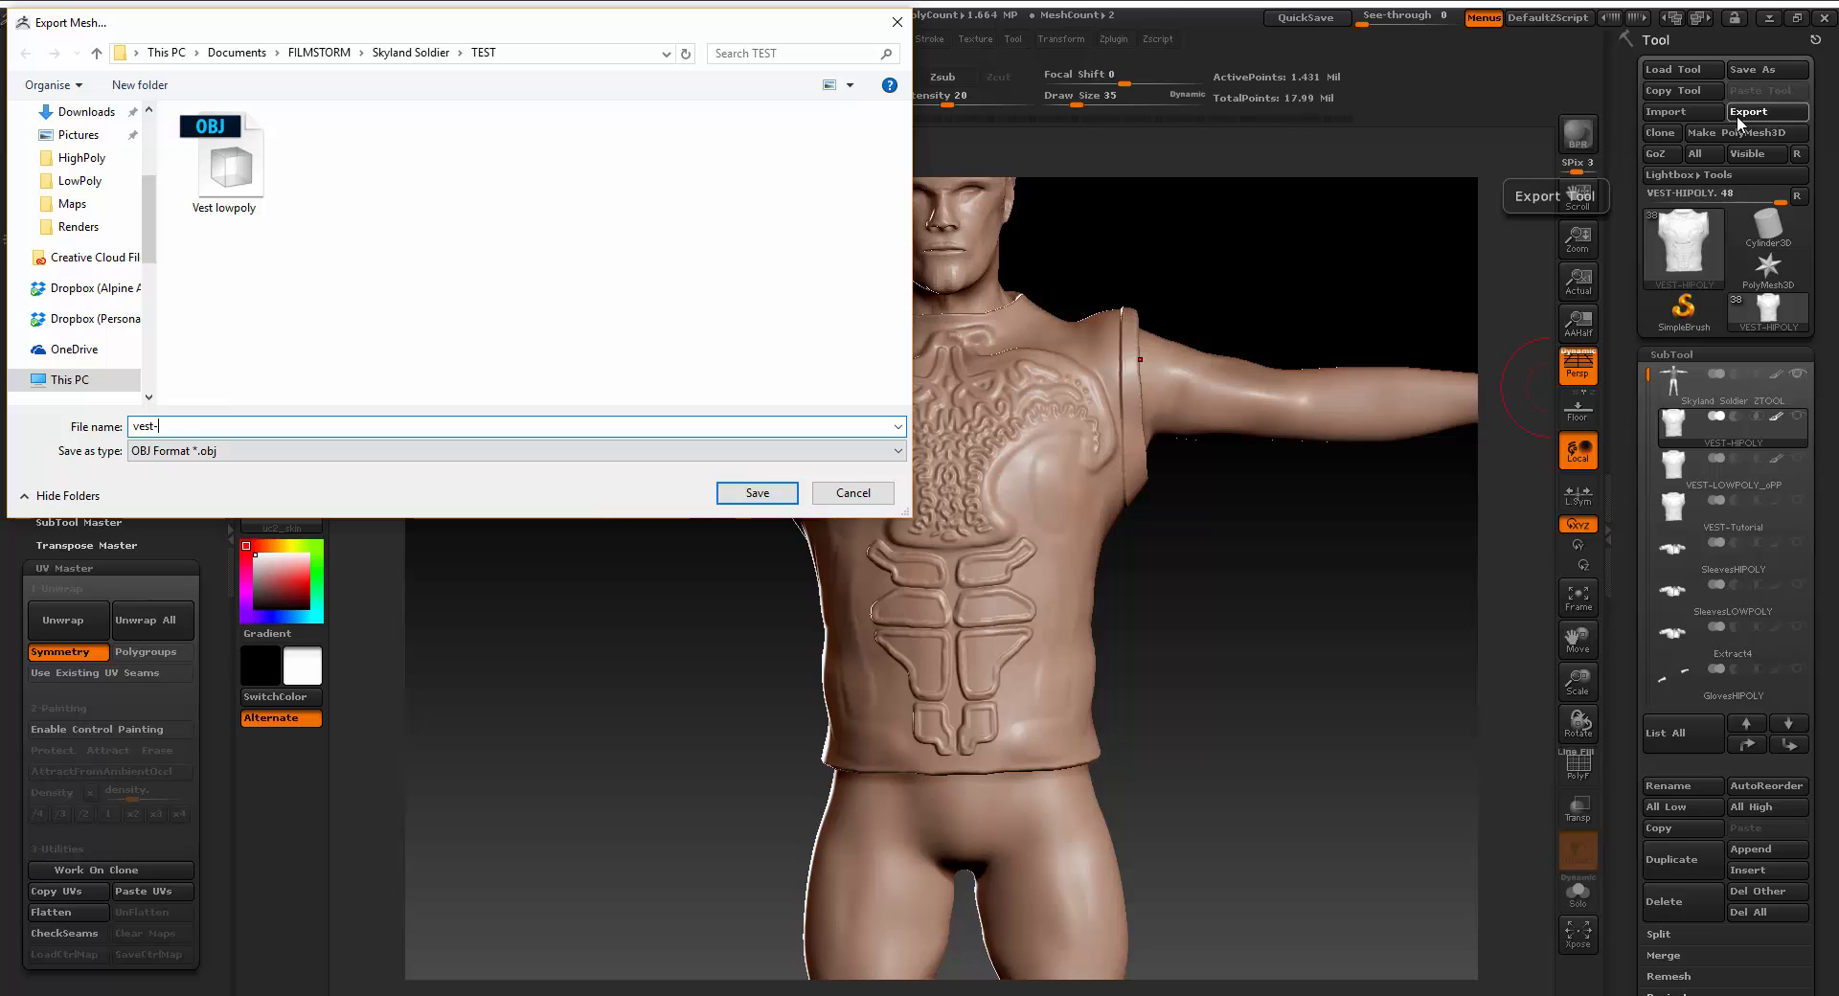
{"action": "type", "text": "highpoly"}
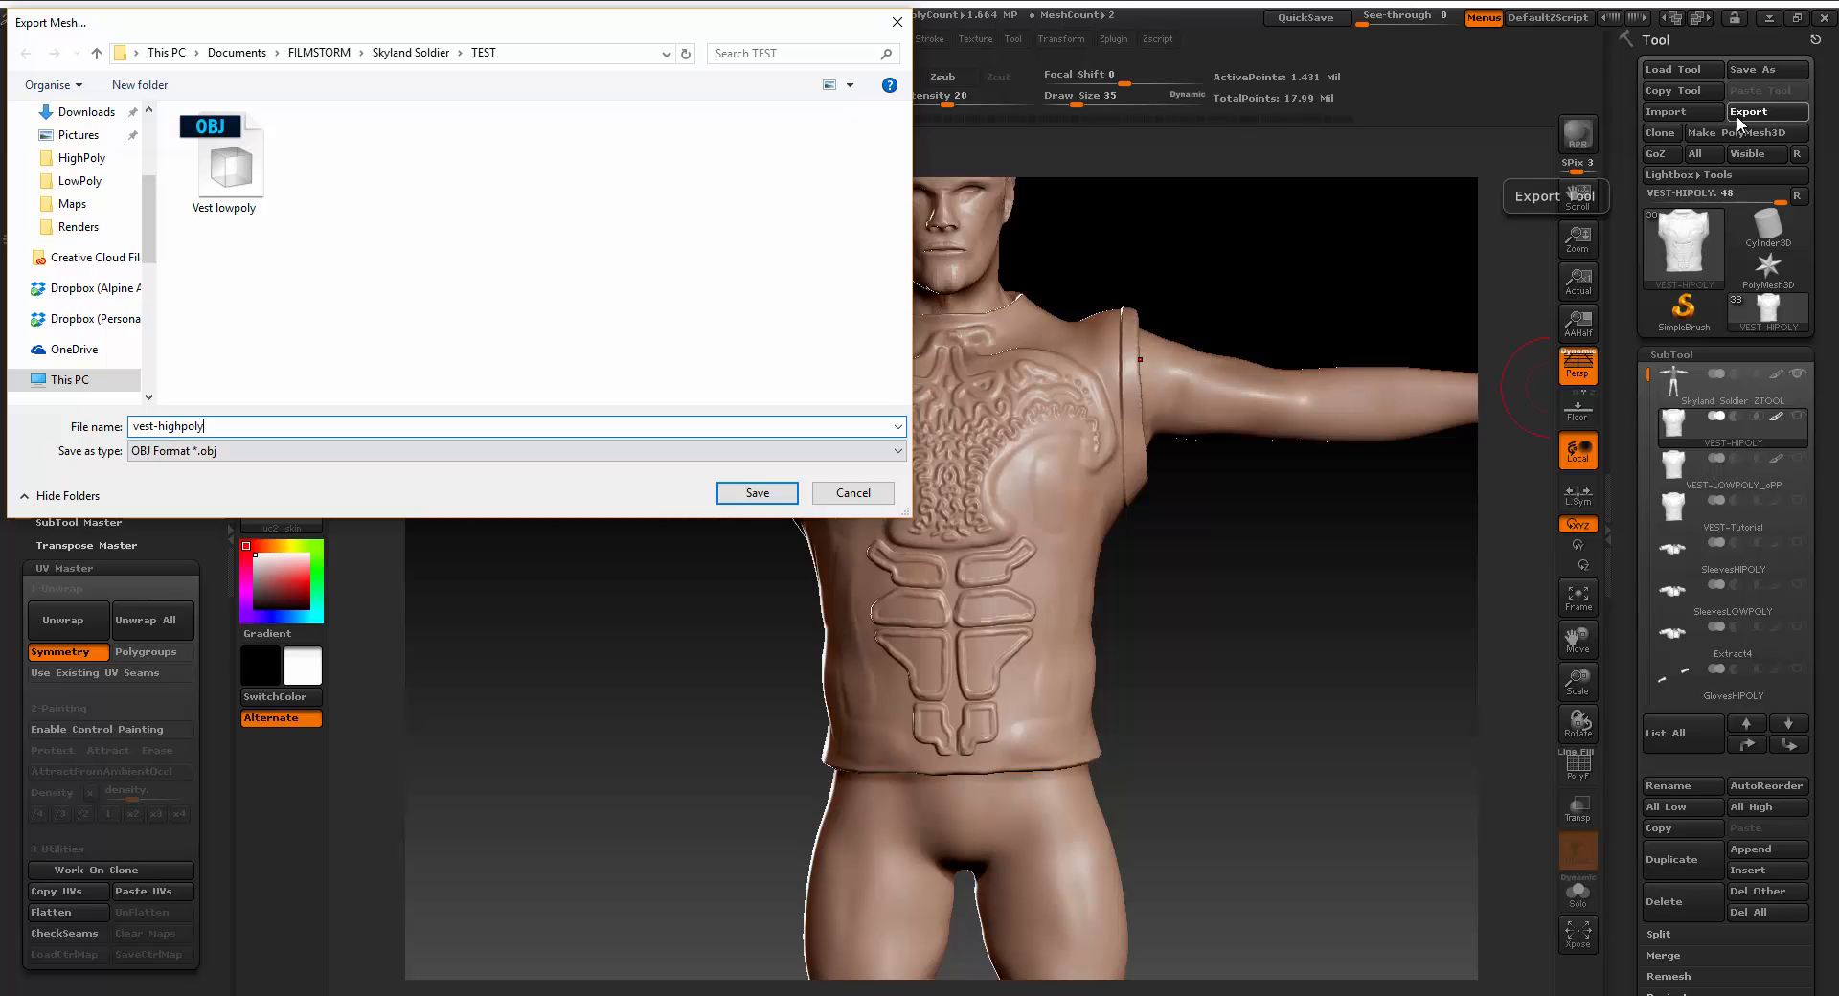
{"action": "key", "text": "Return"}
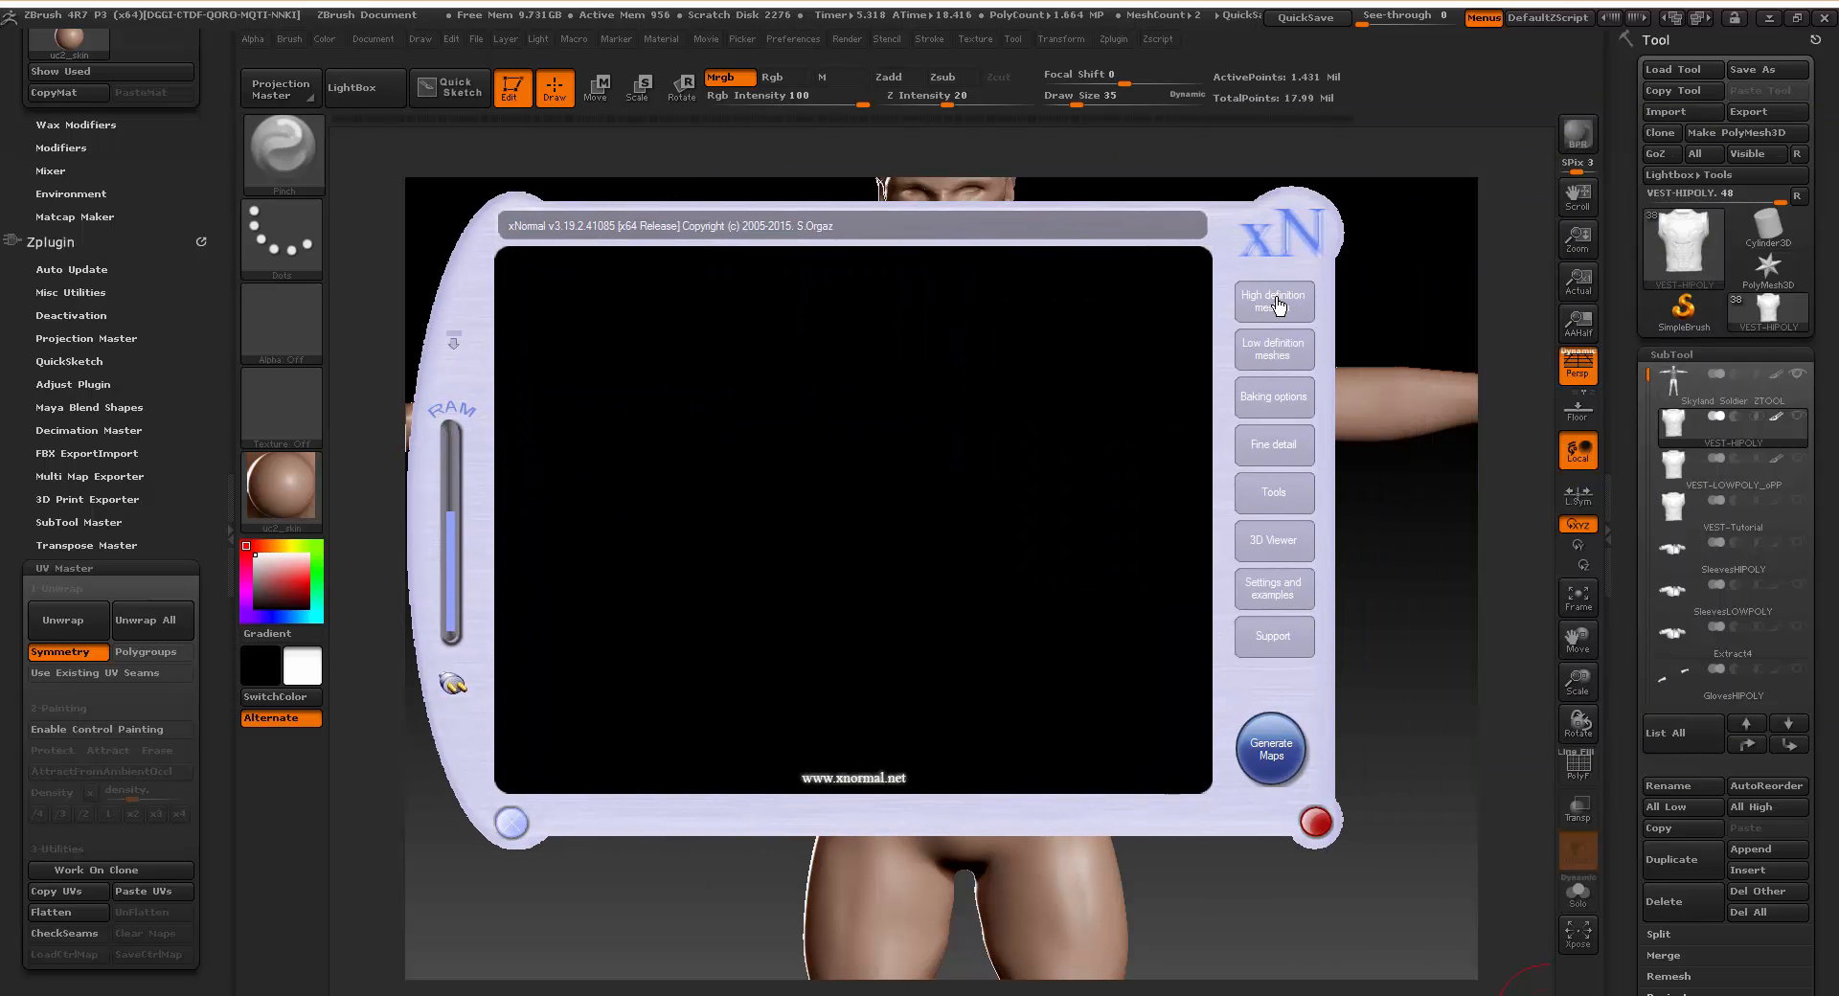
Switch to xNormal and remove the existing boots mesh from the high definition meshes.
{"action": "left_click", "coordinate": [1279, 306]}
{"action": "right_click", "coordinate": [745, 316]}
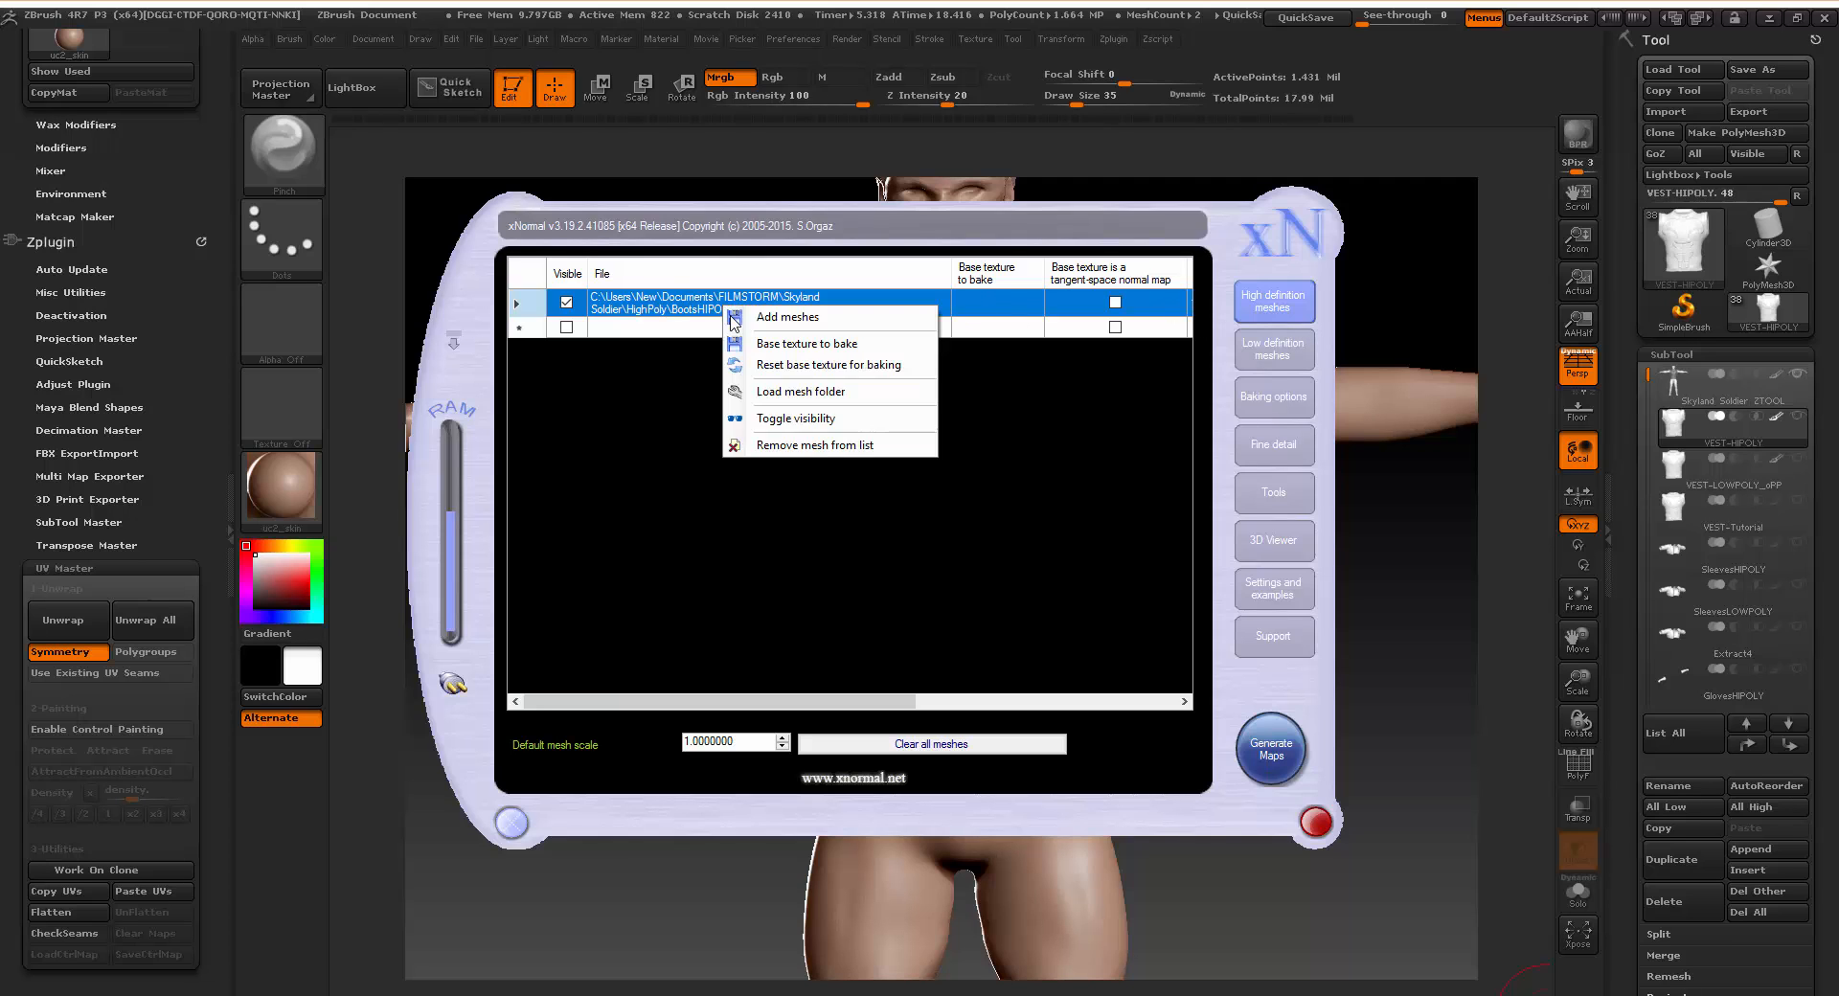
{"action": "left_click", "coordinate": [805, 441]}
Add vest-highpoly.OBJ from the Skyland Soldier TEST folder to the high definition meshes.
{"action": "right_click", "coordinate": [690, 311]}
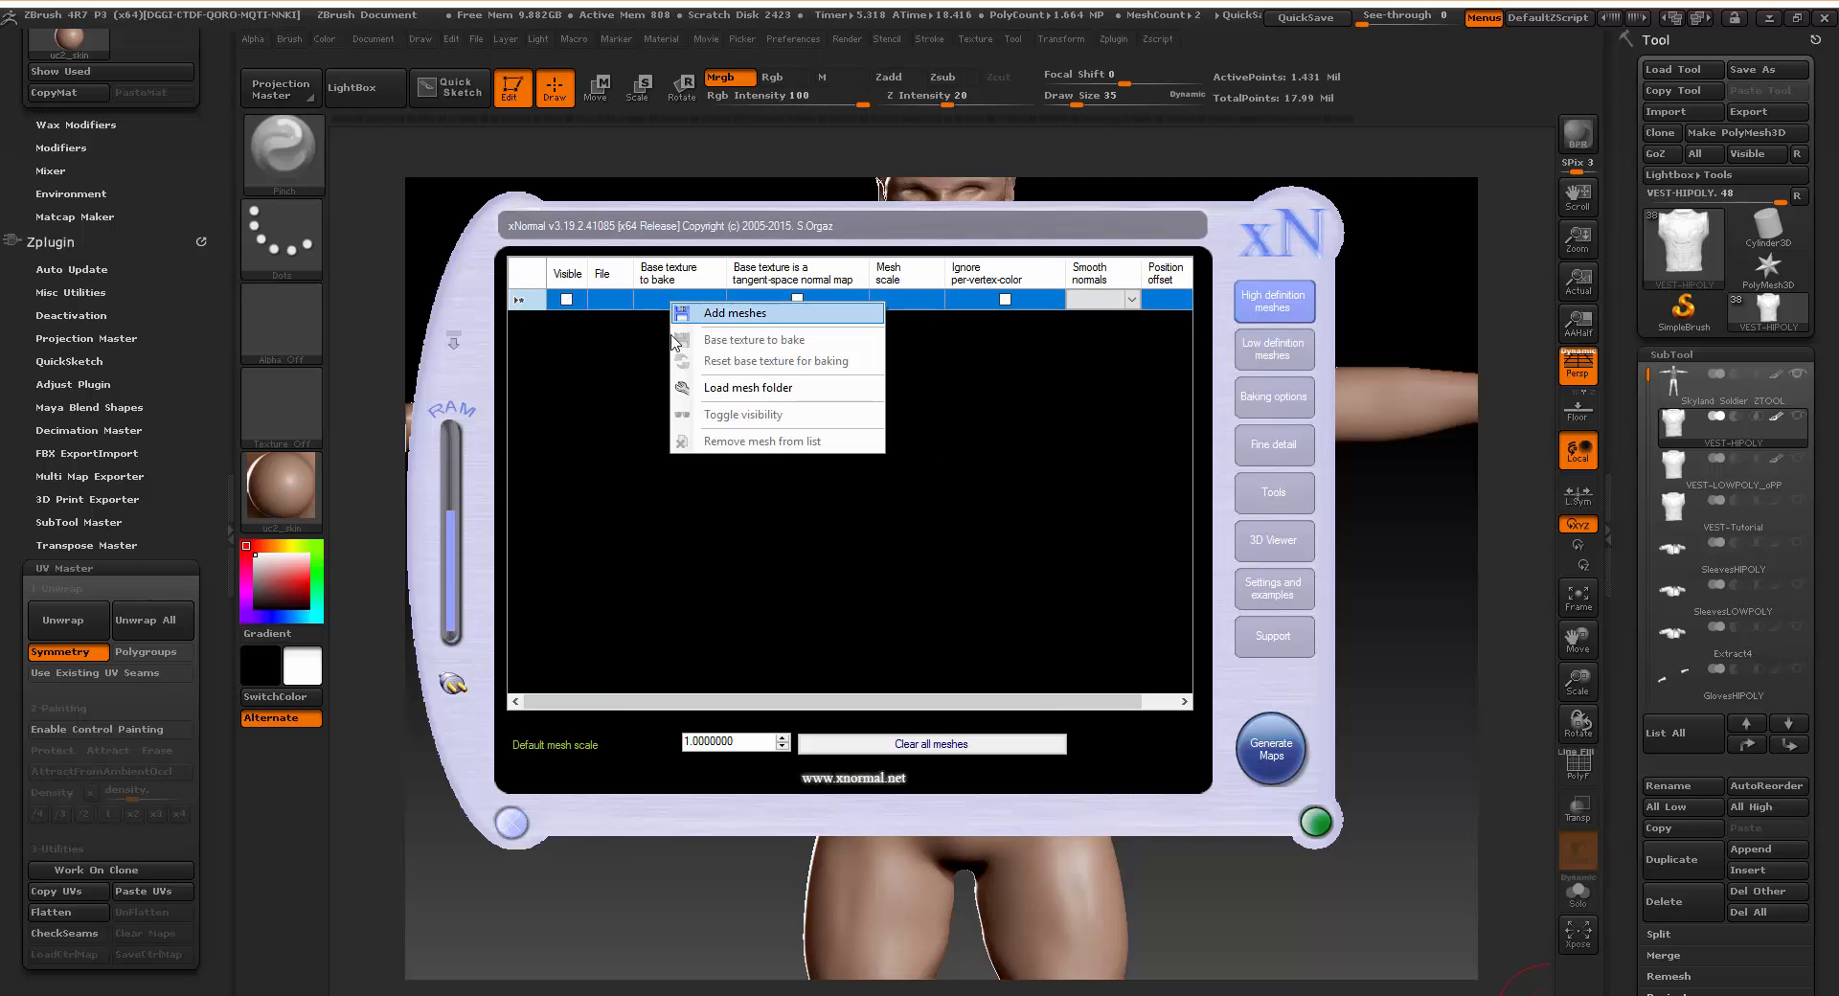
{"action": "left_click", "coordinate": [639, 307]}
{"action": "right_click", "coordinate": [669, 301]}
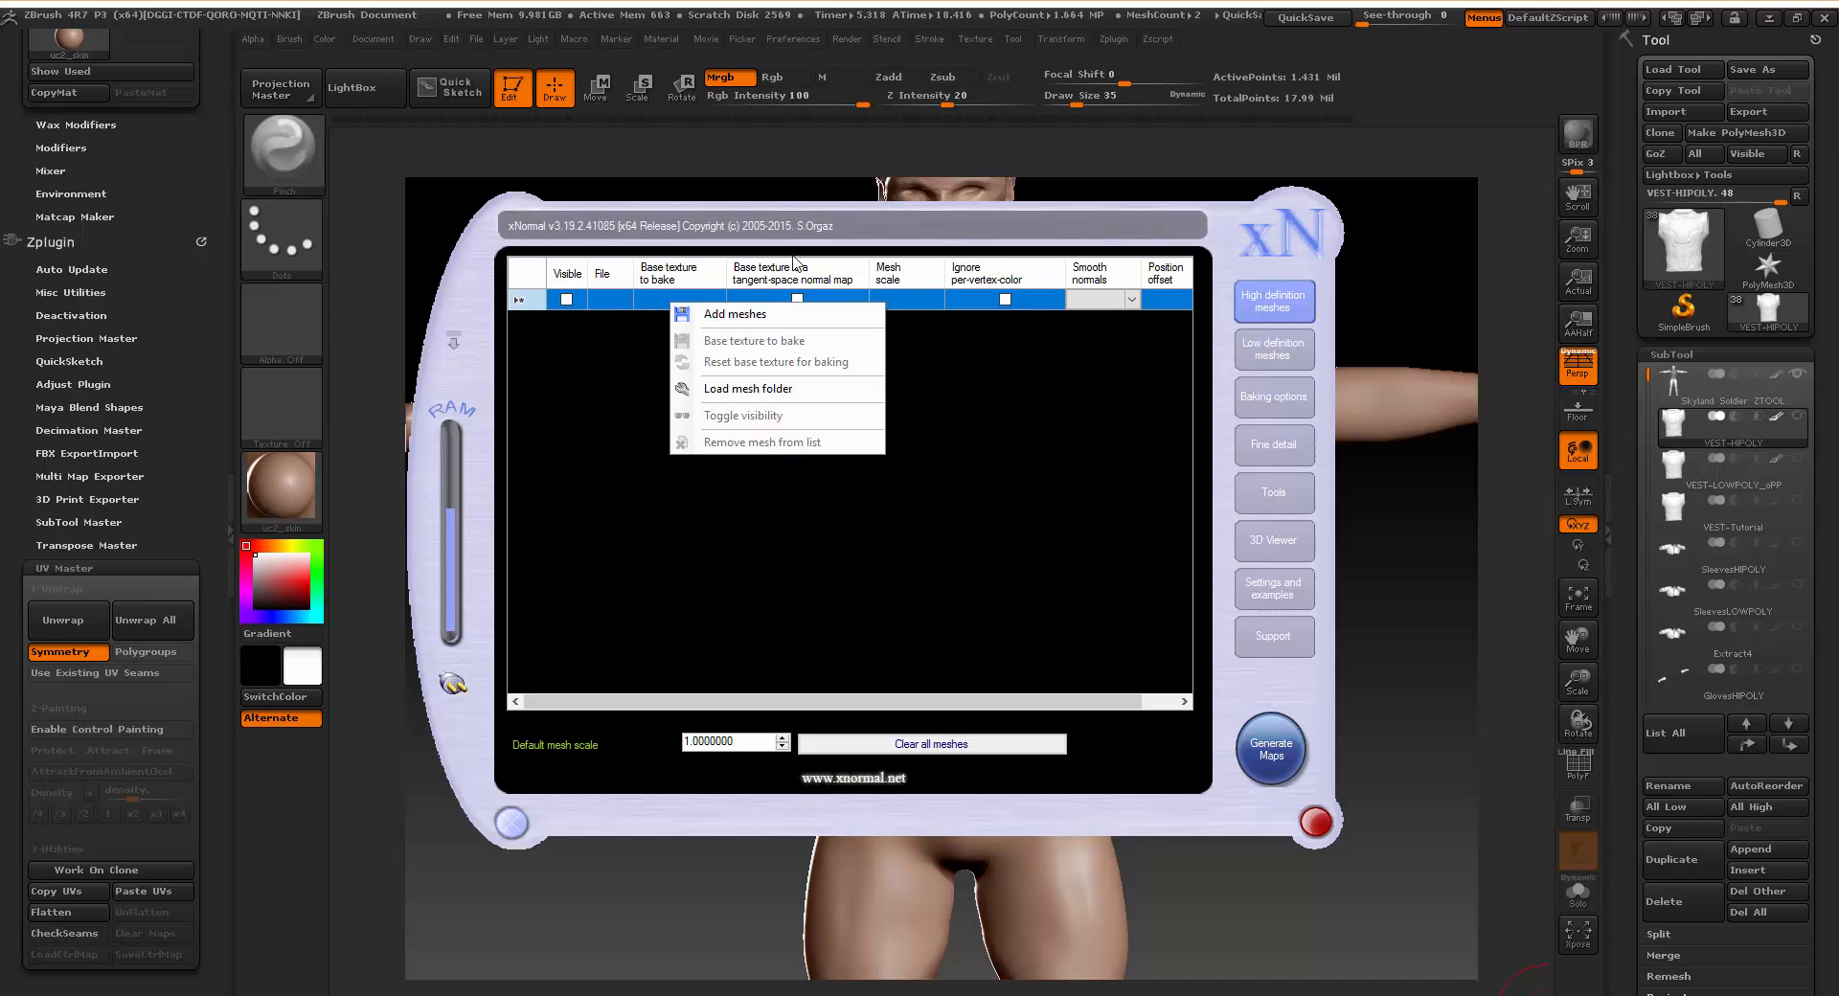
{"action": "left_click", "coordinate": [736, 315]}
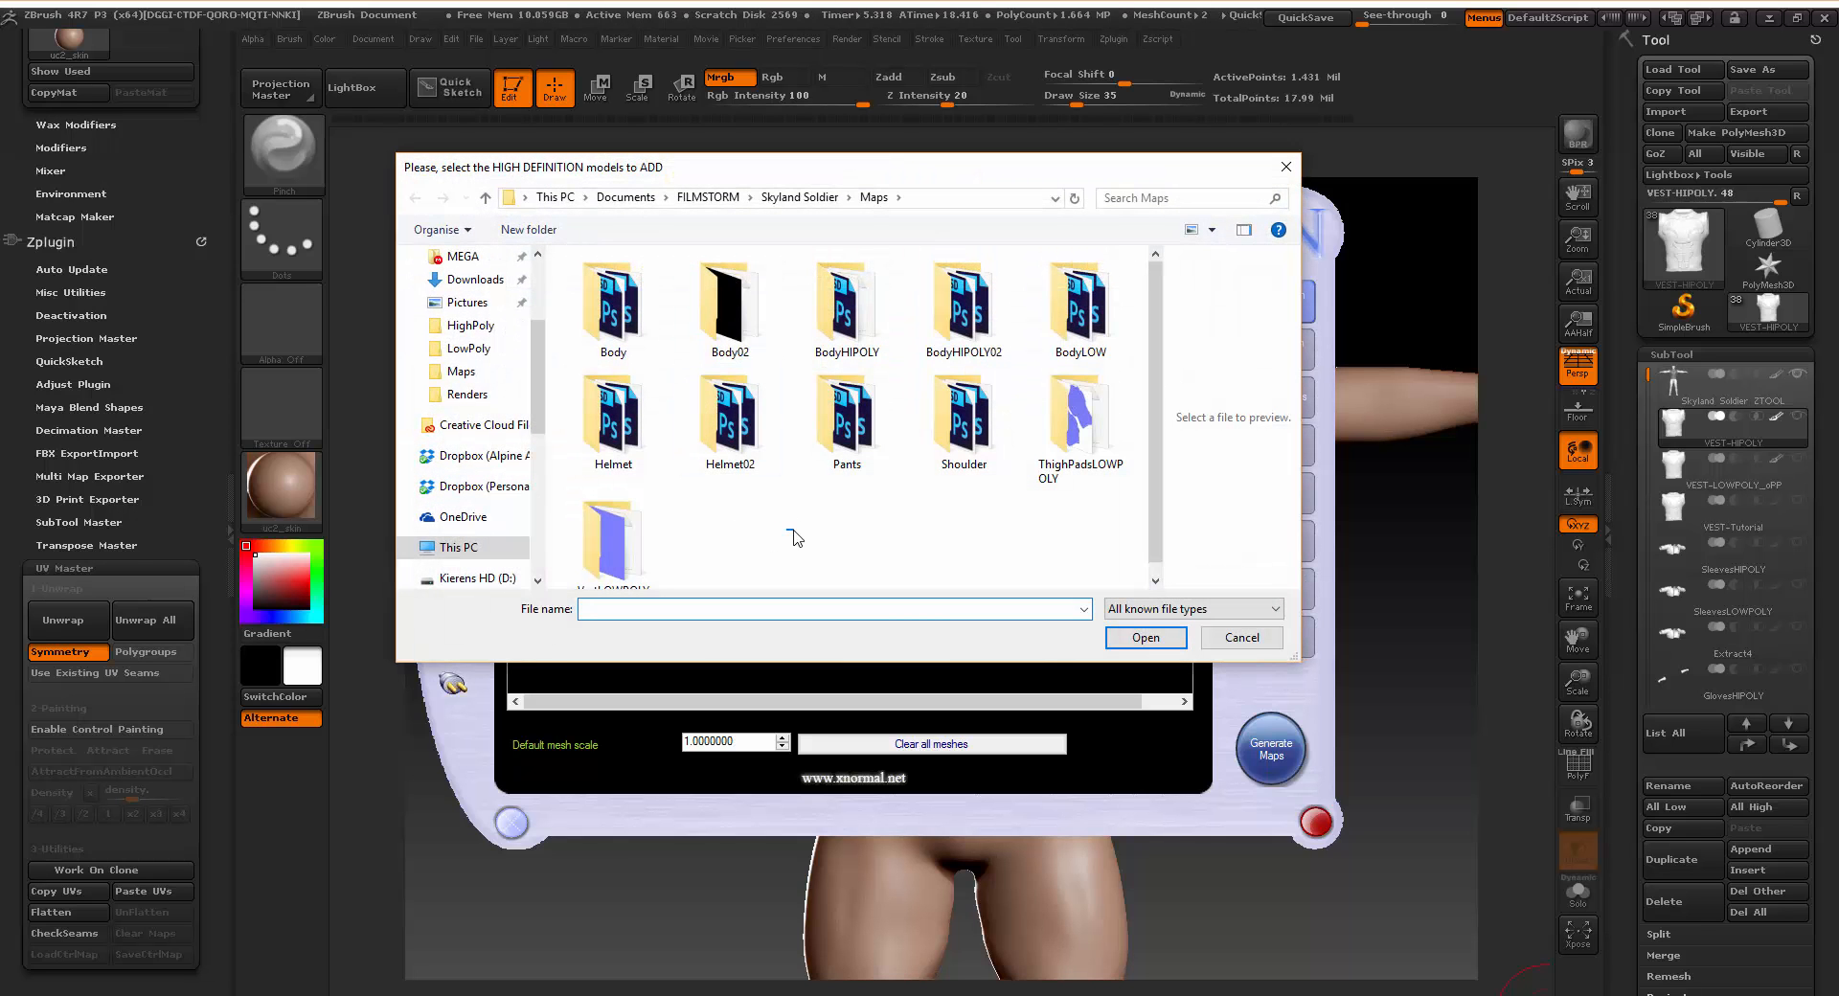
{"action": "left_click", "coordinate": [799, 197]}
{"action": "double_click", "coordinate": [600, 365]}
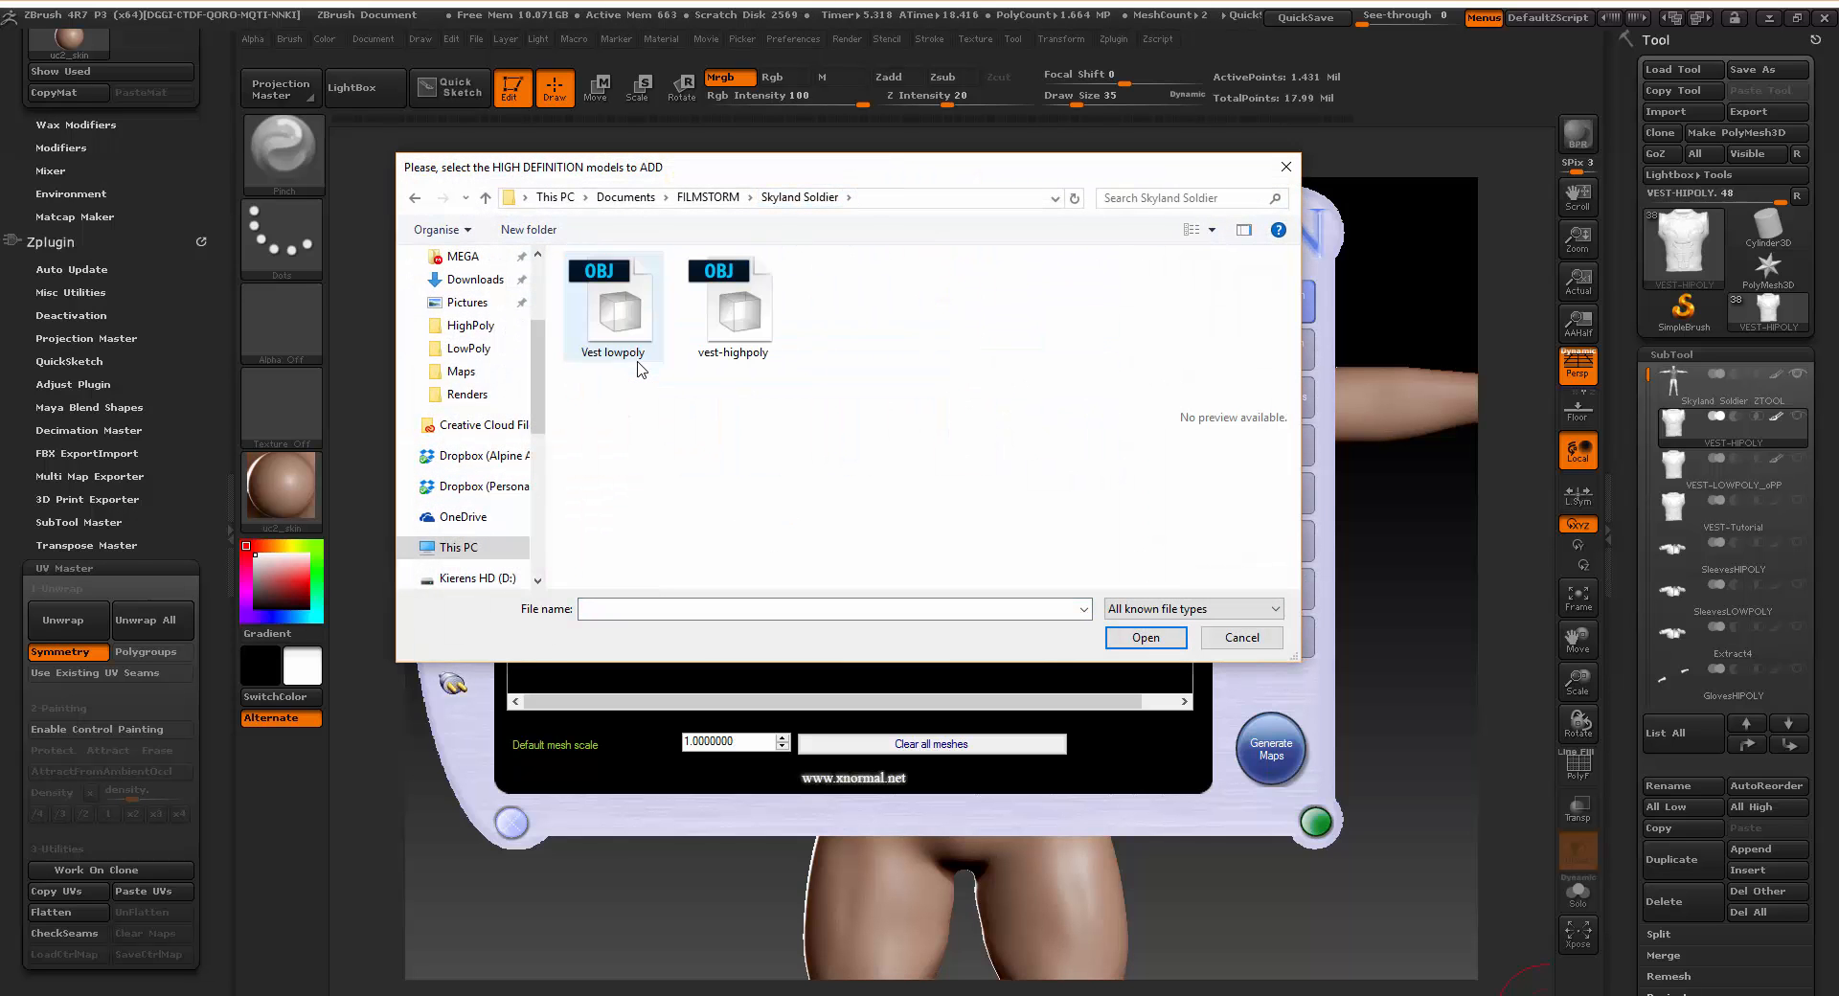
{"action": "left_click_drag", "start_coordinate": [726, 167], "coordinate": [789, 391]}
{"action": "left_click", "coordinate": [816, 533]}
{"action": "double_click", "coordinate": [816, 532]}
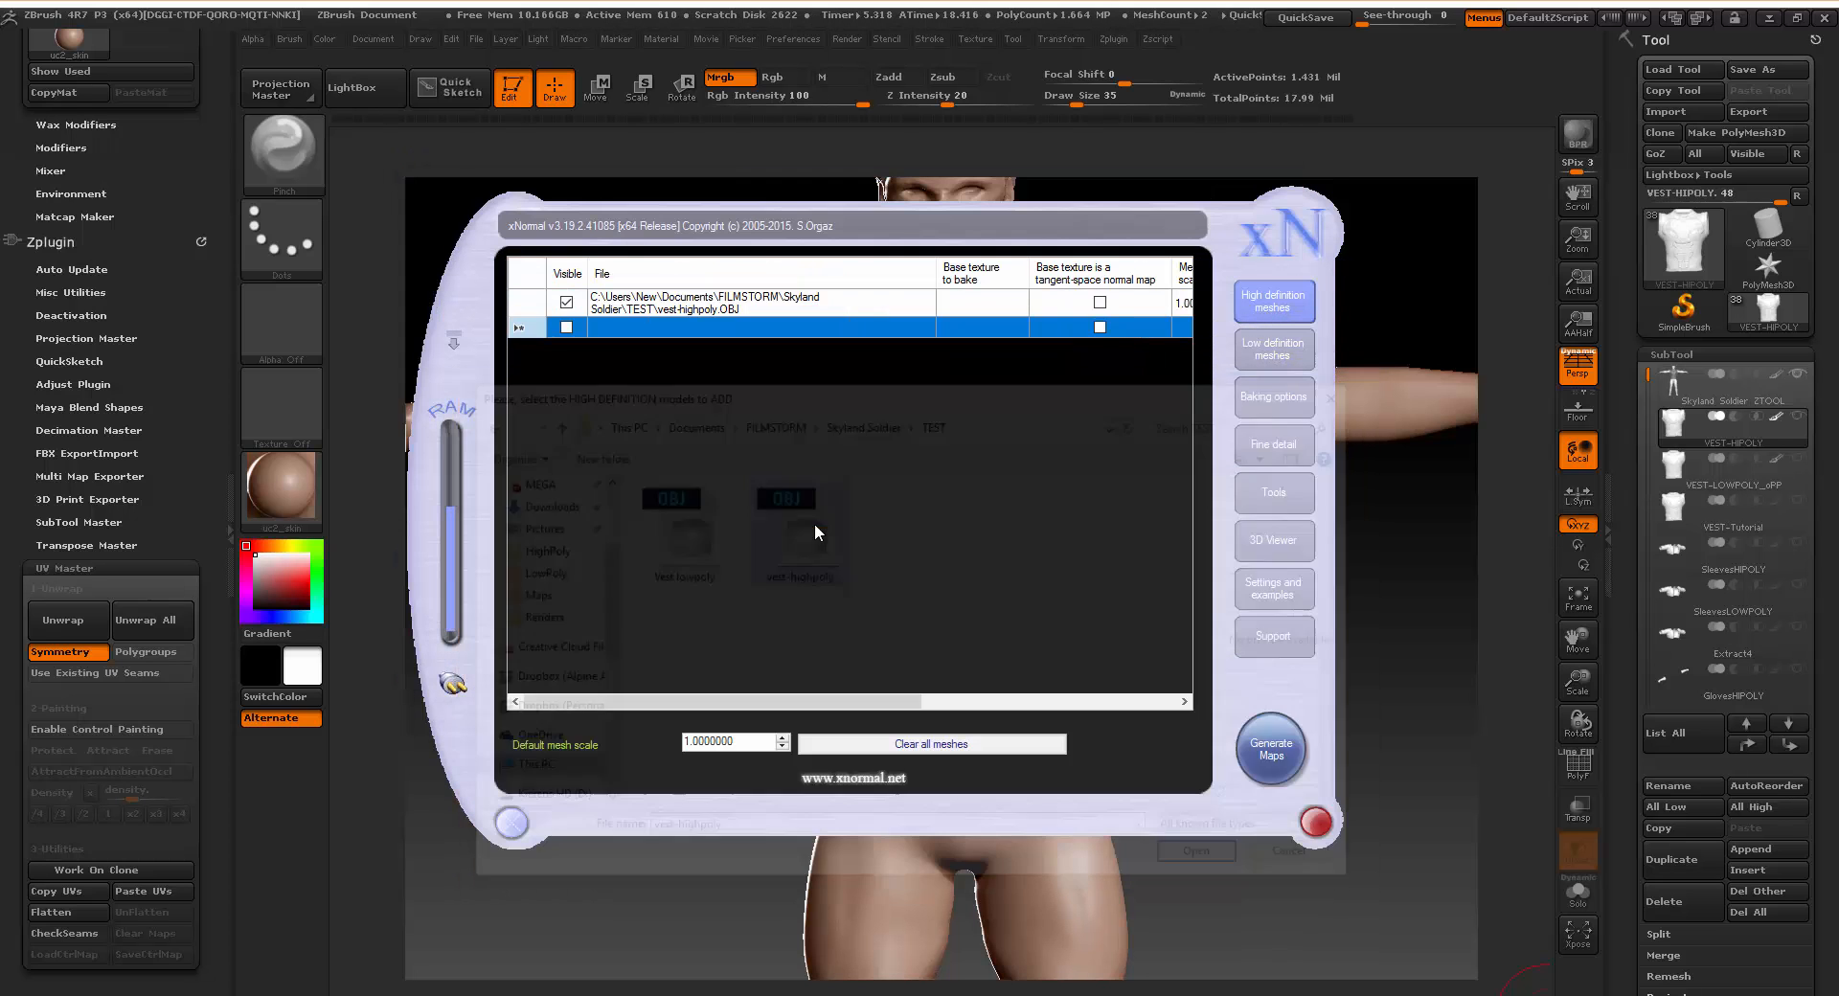
Replace the boots mesh in the low definition meshes with Vest lowpoly.OBJ from the TEST folder.
{"action": "left_click", "coordinate": [1279, 347]}
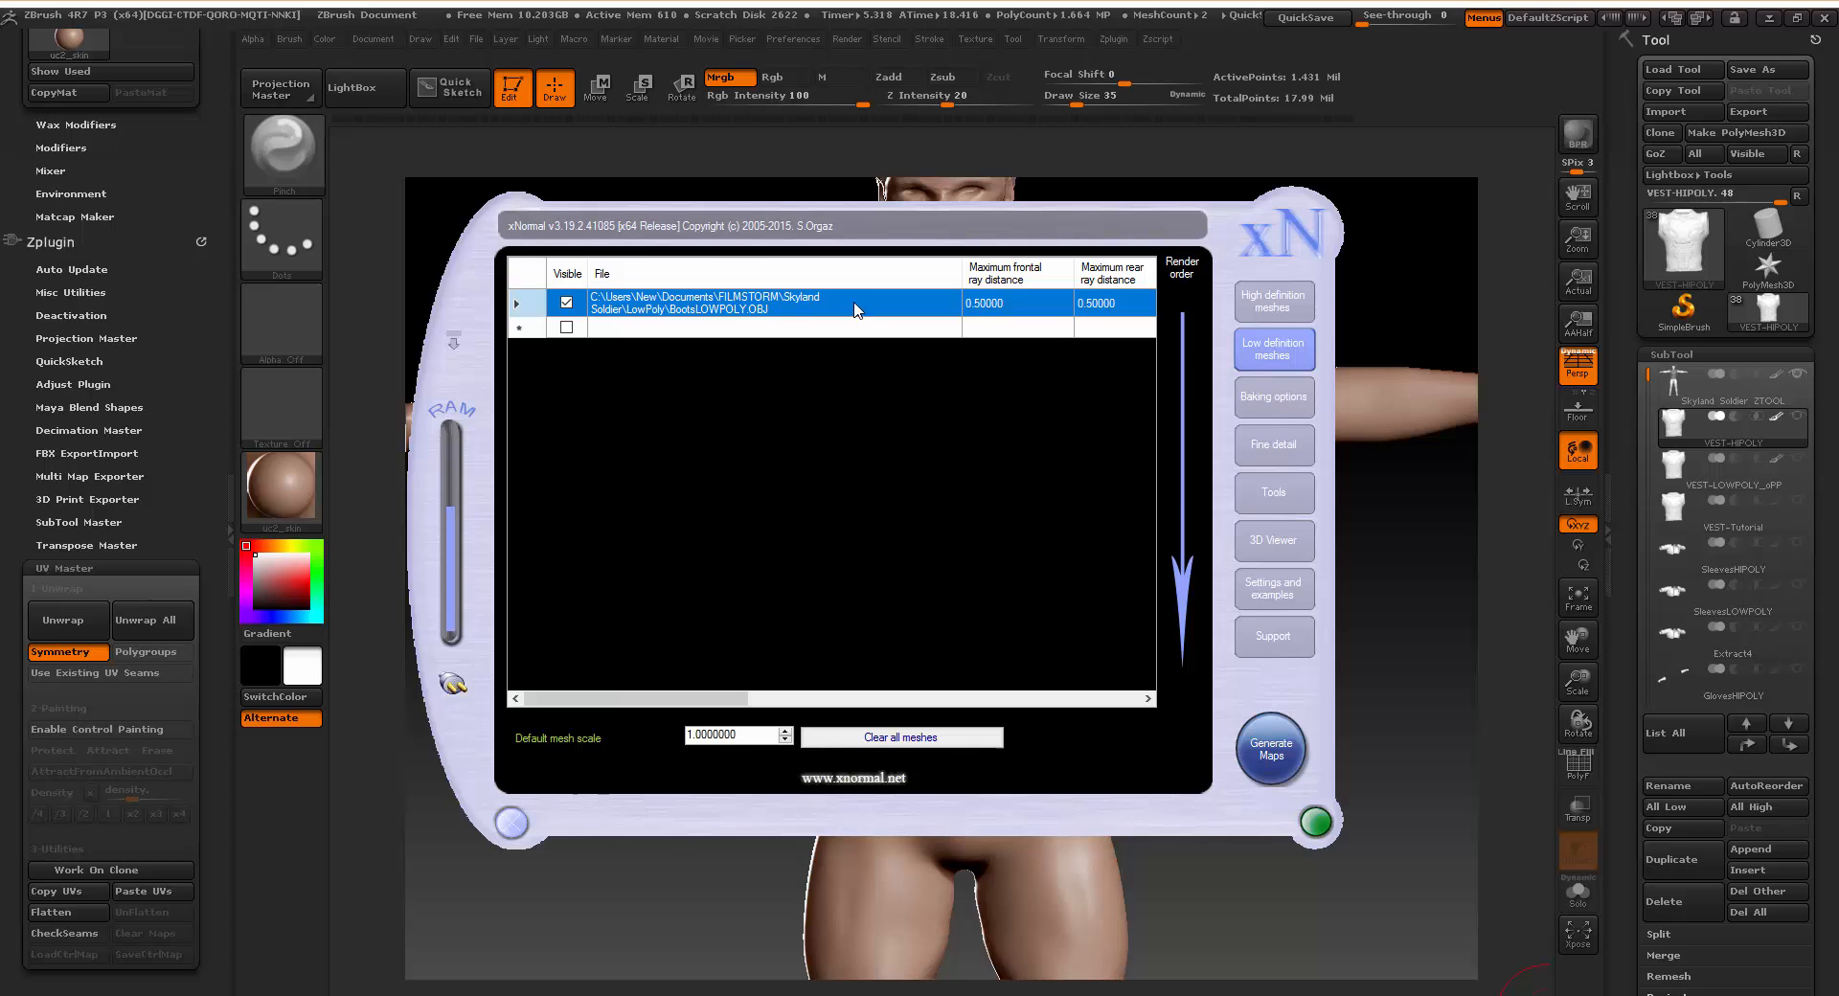
{"action": "right_click", "coordinate": [819, 313]}
{"action": "left_click", "coordinate": [881, 395]}
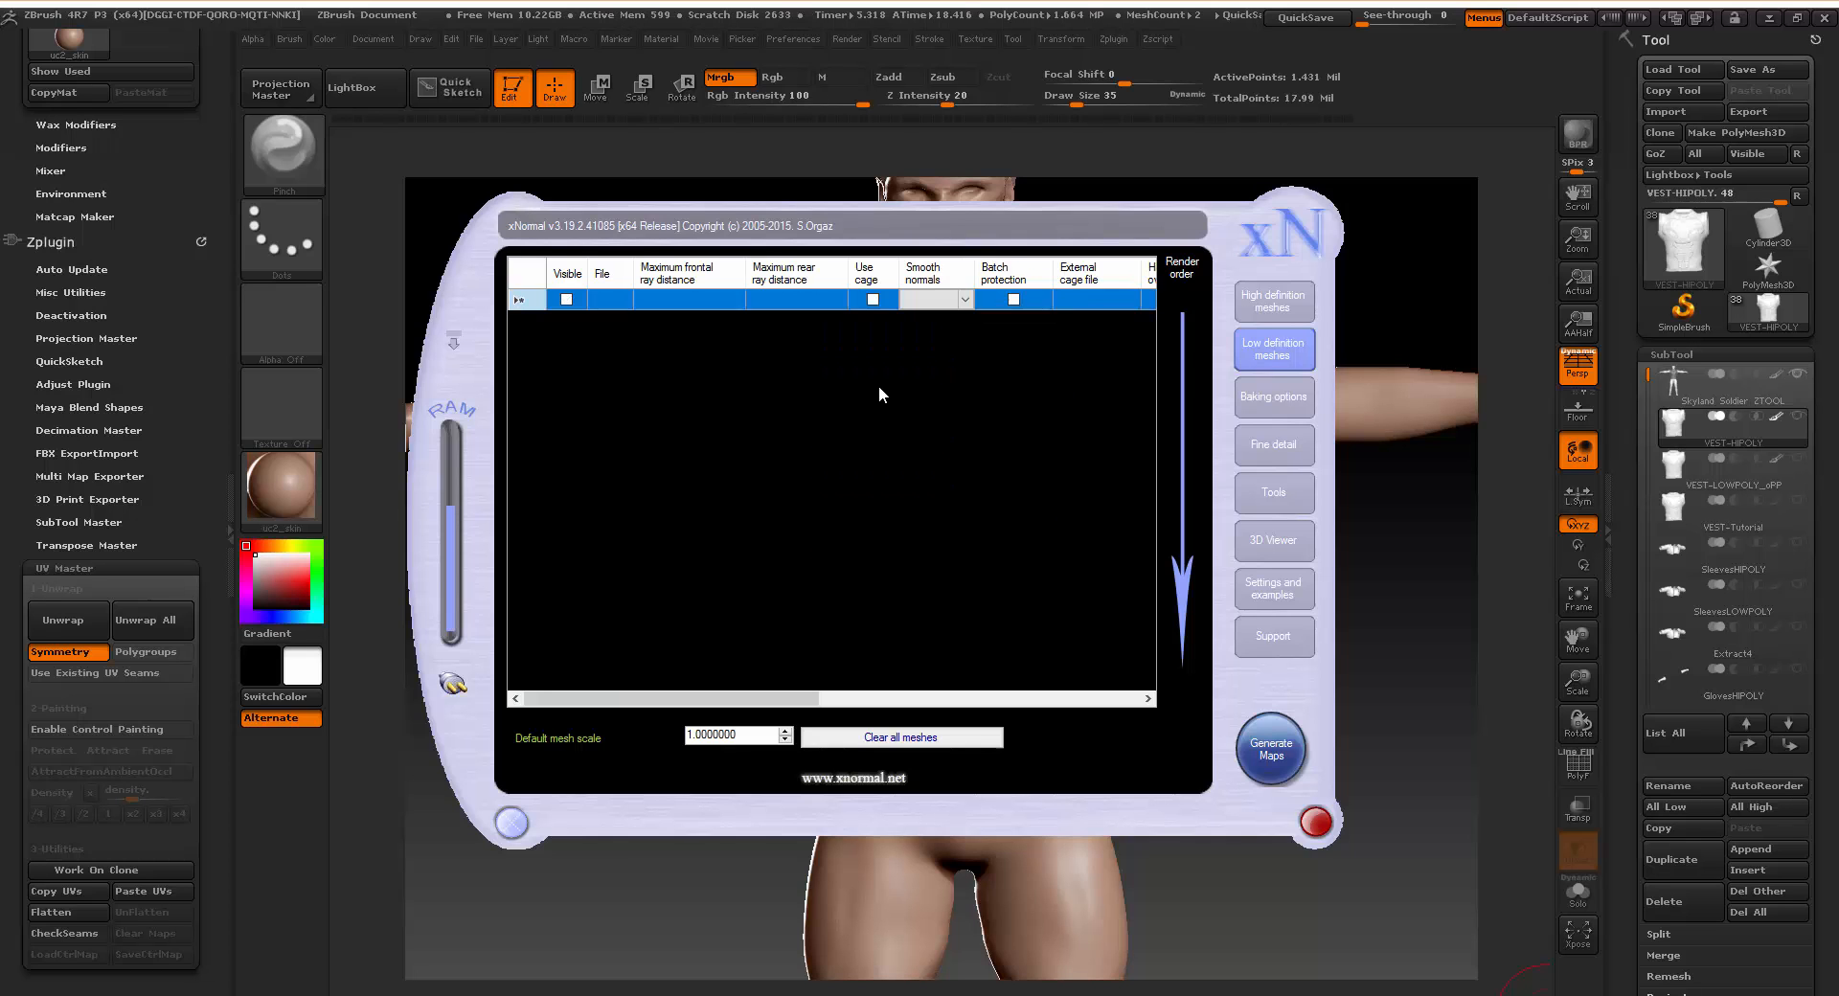
{"action": "right_click", "coordinate": [658, 299]}
{"action": "left_click", "coordinate": [747, 310]}
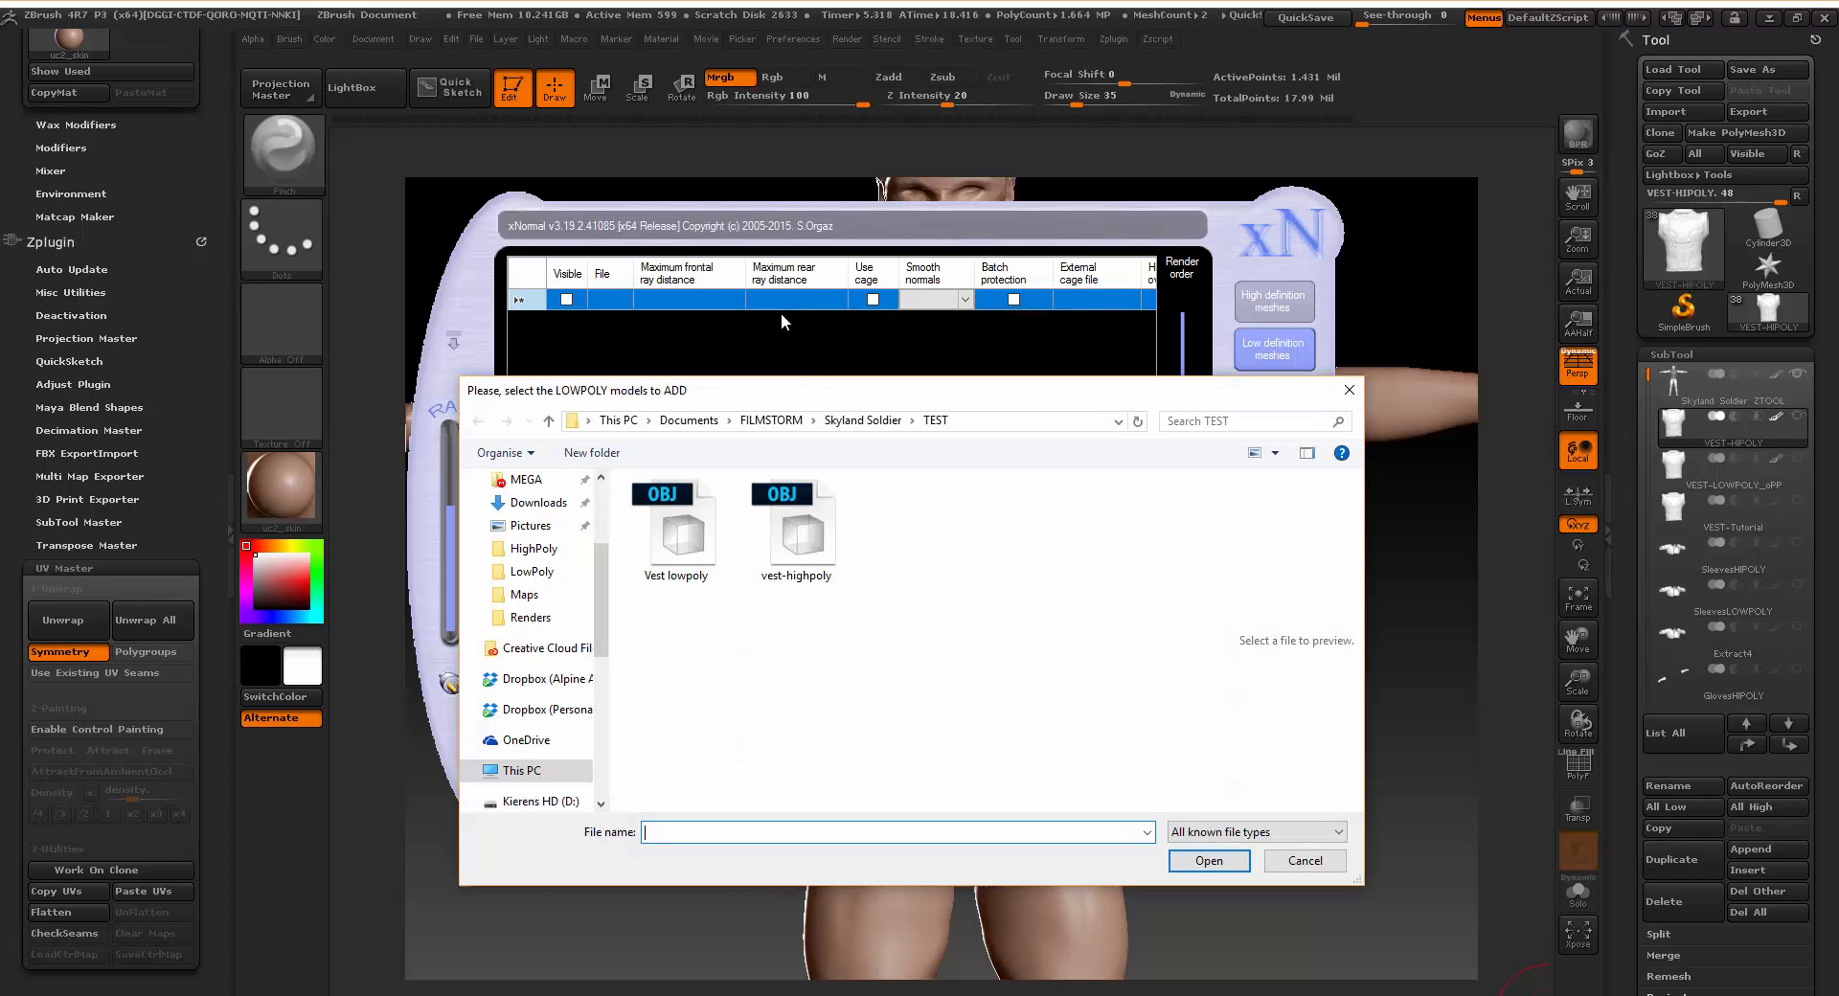
{"action": "double_click", "coordinate": [672, 542]}
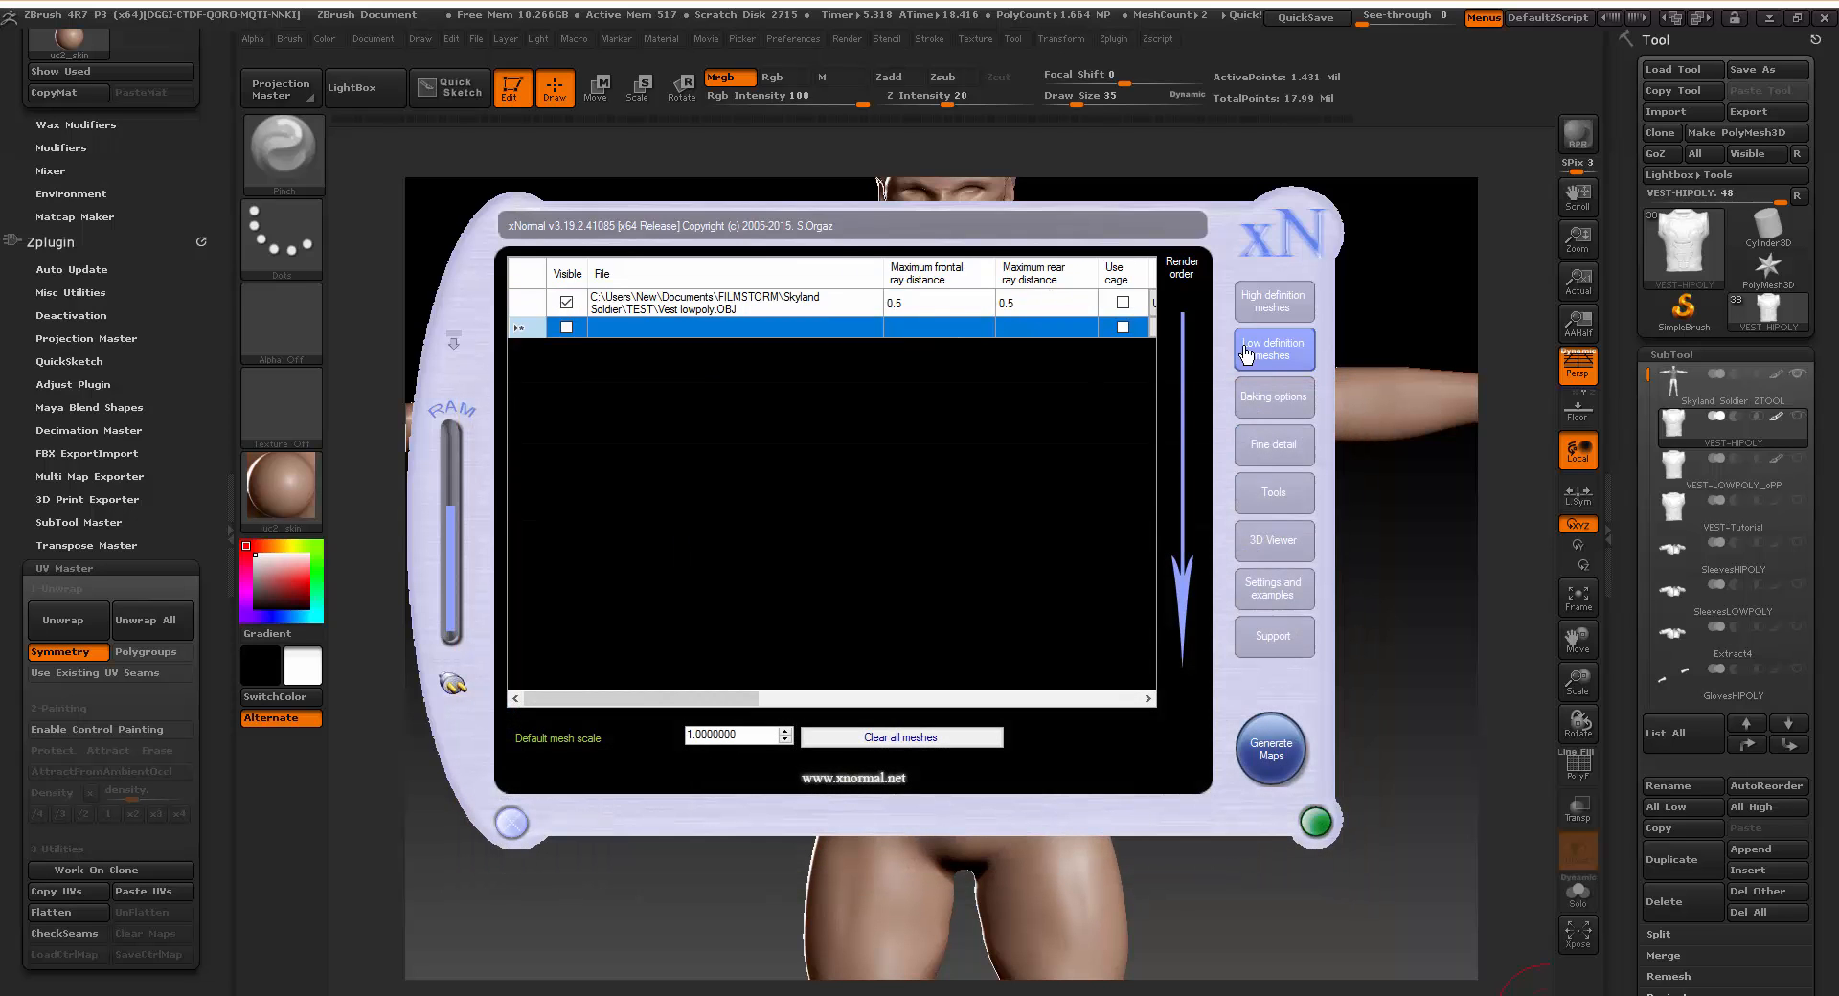
Set the baking output file to a PNG named vest in the Skyland Soldier TEST folder.
{"action": "left_click", "coordinate": [1273, 397]}
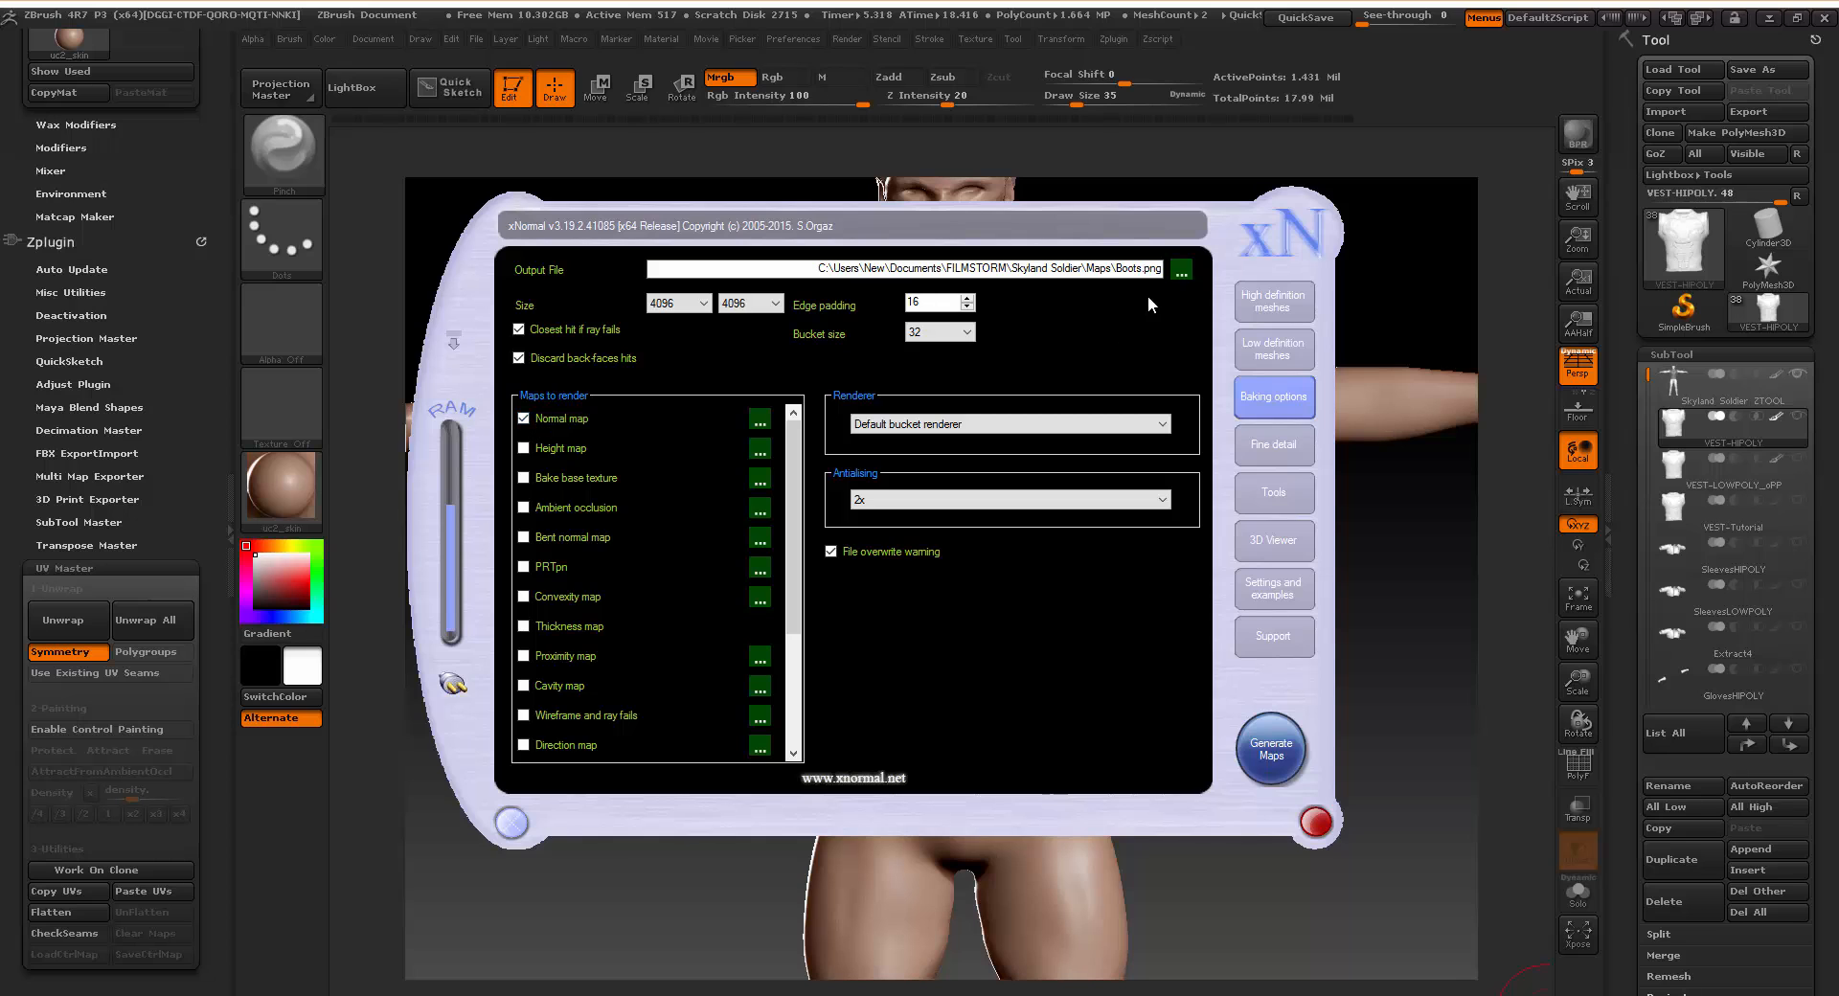
{"action": "left_click", "coordinate": [1181, 272]}
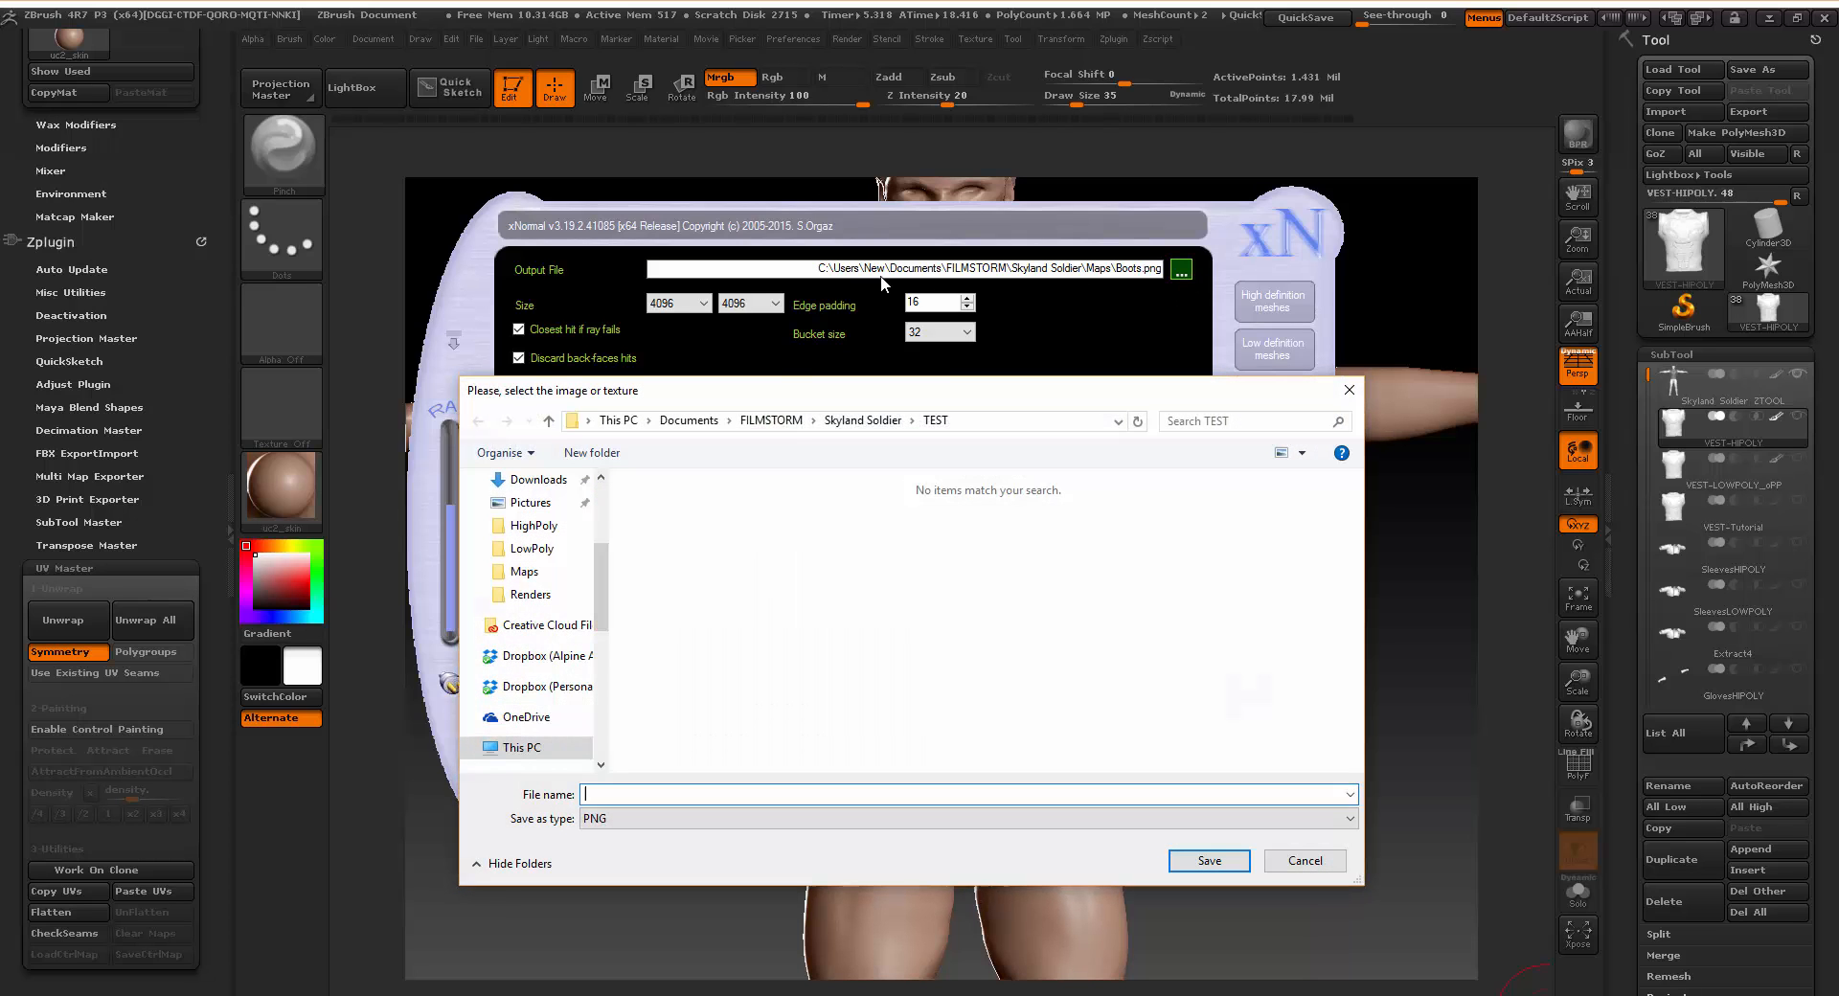
{"action": "left_click", "coordinate": [860, 421]}
{"action": "double_click", "coordinate": [711, 588]}
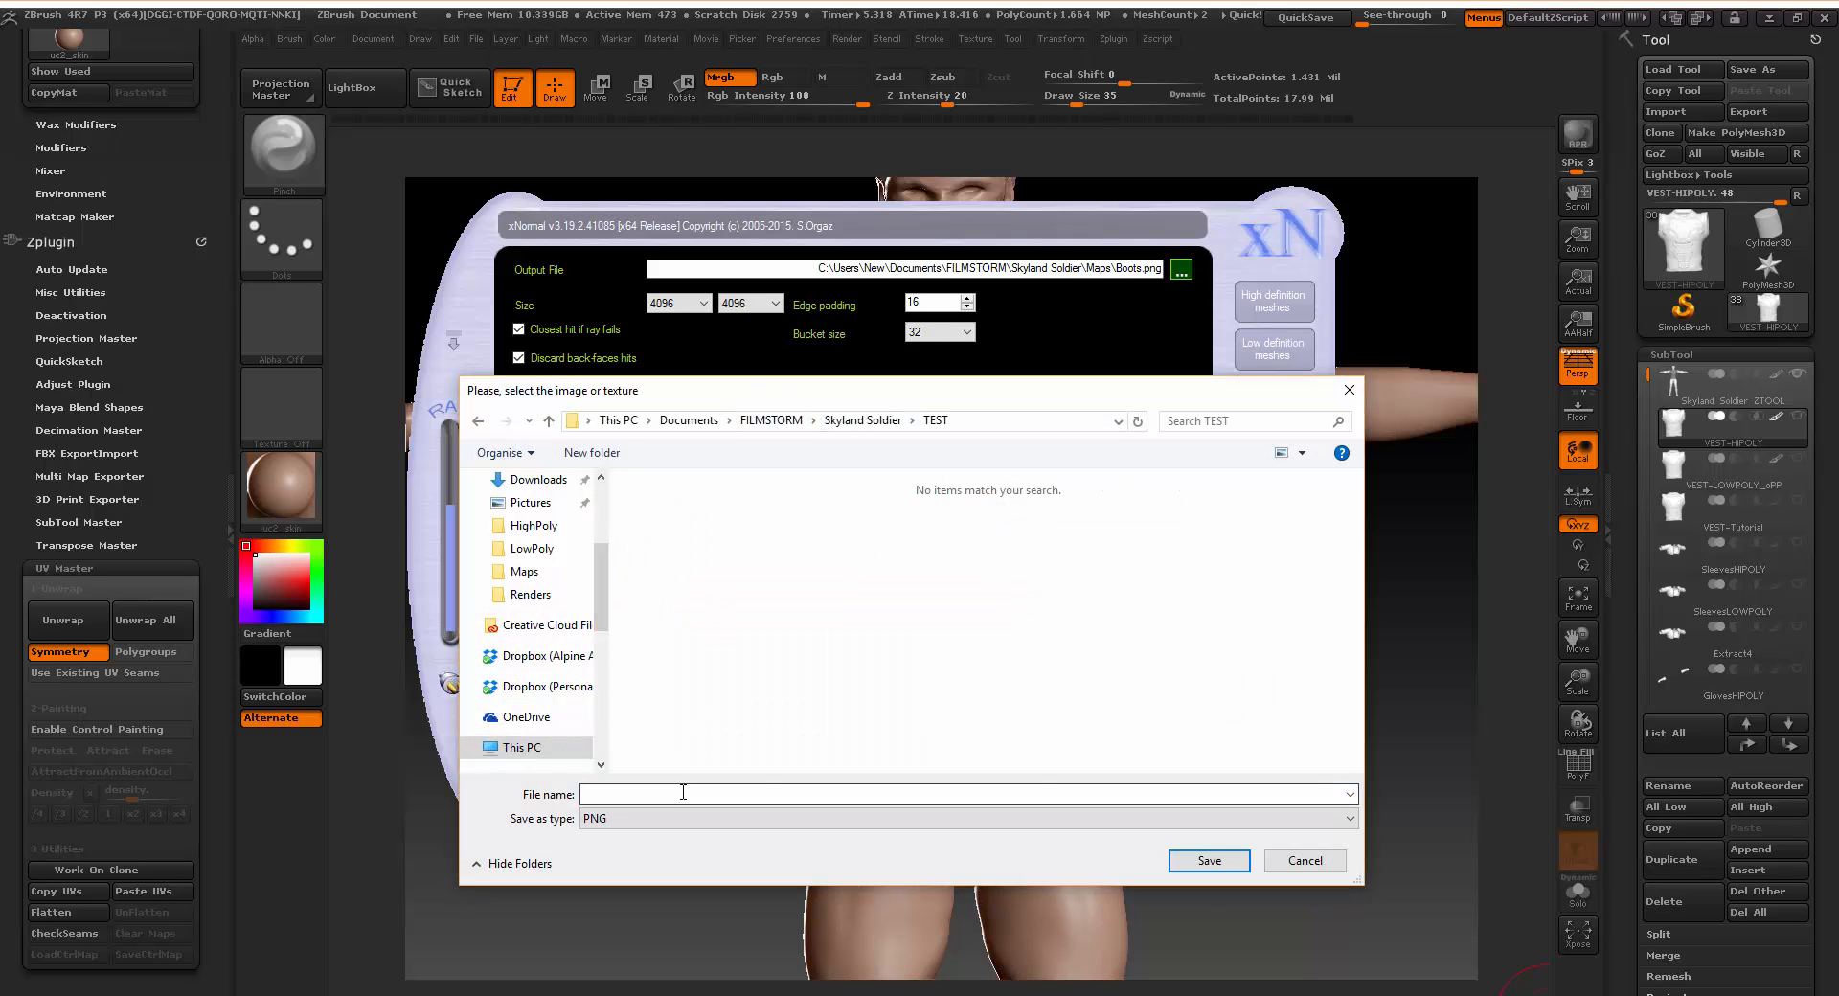
{"action": "type", "text": "vest-n"}
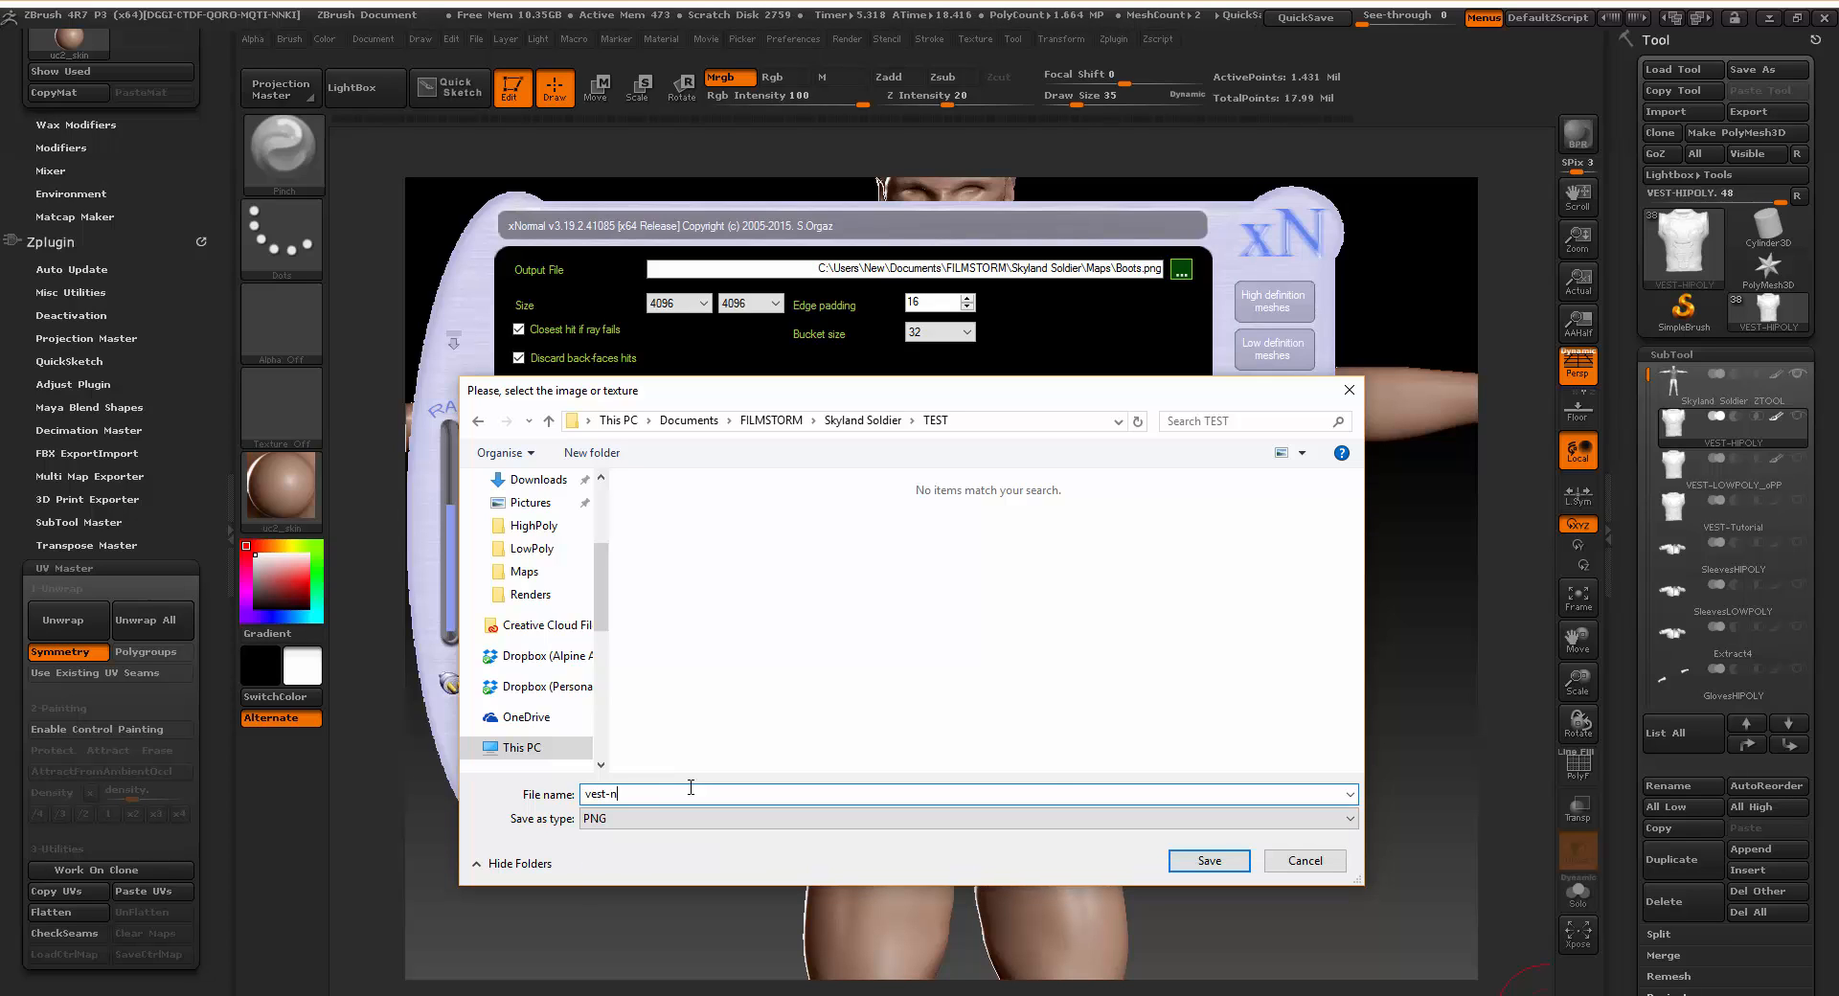
{"action": "key", "text": "BackSpace"}
{"action": "key", "text": "BackSpace"}
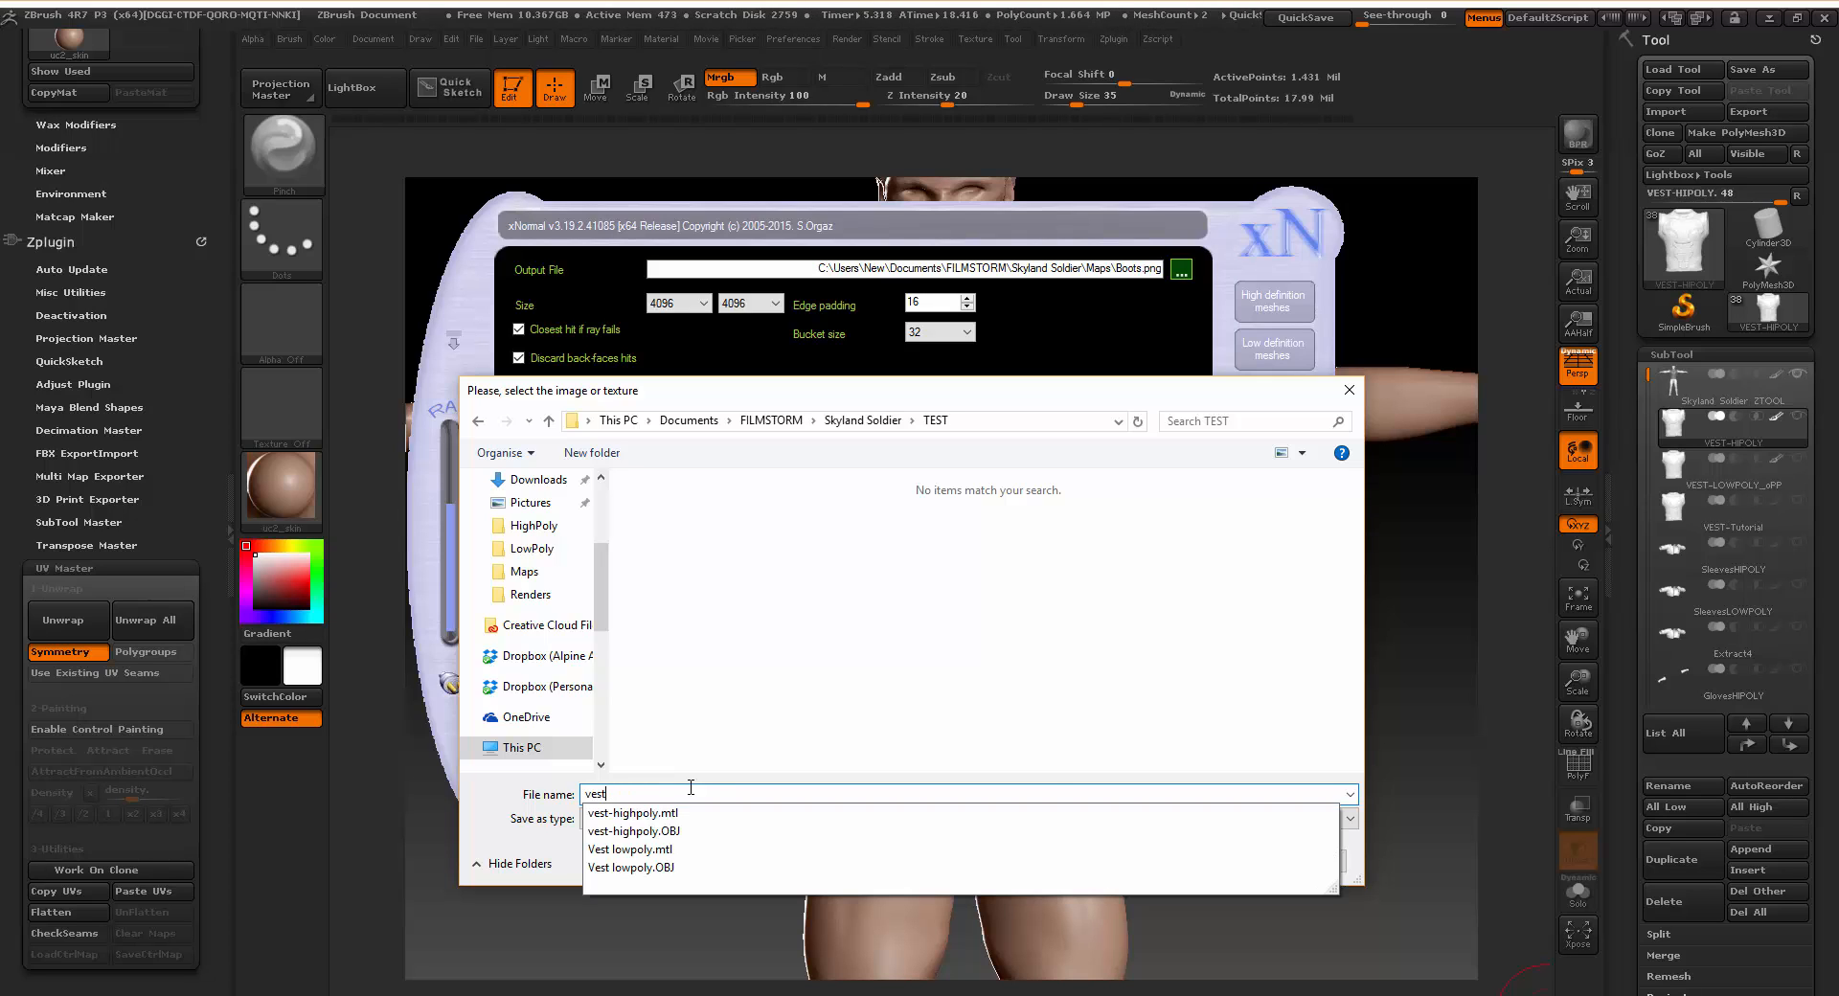
{"action": "left_click", "coordinate": [720, 732]}
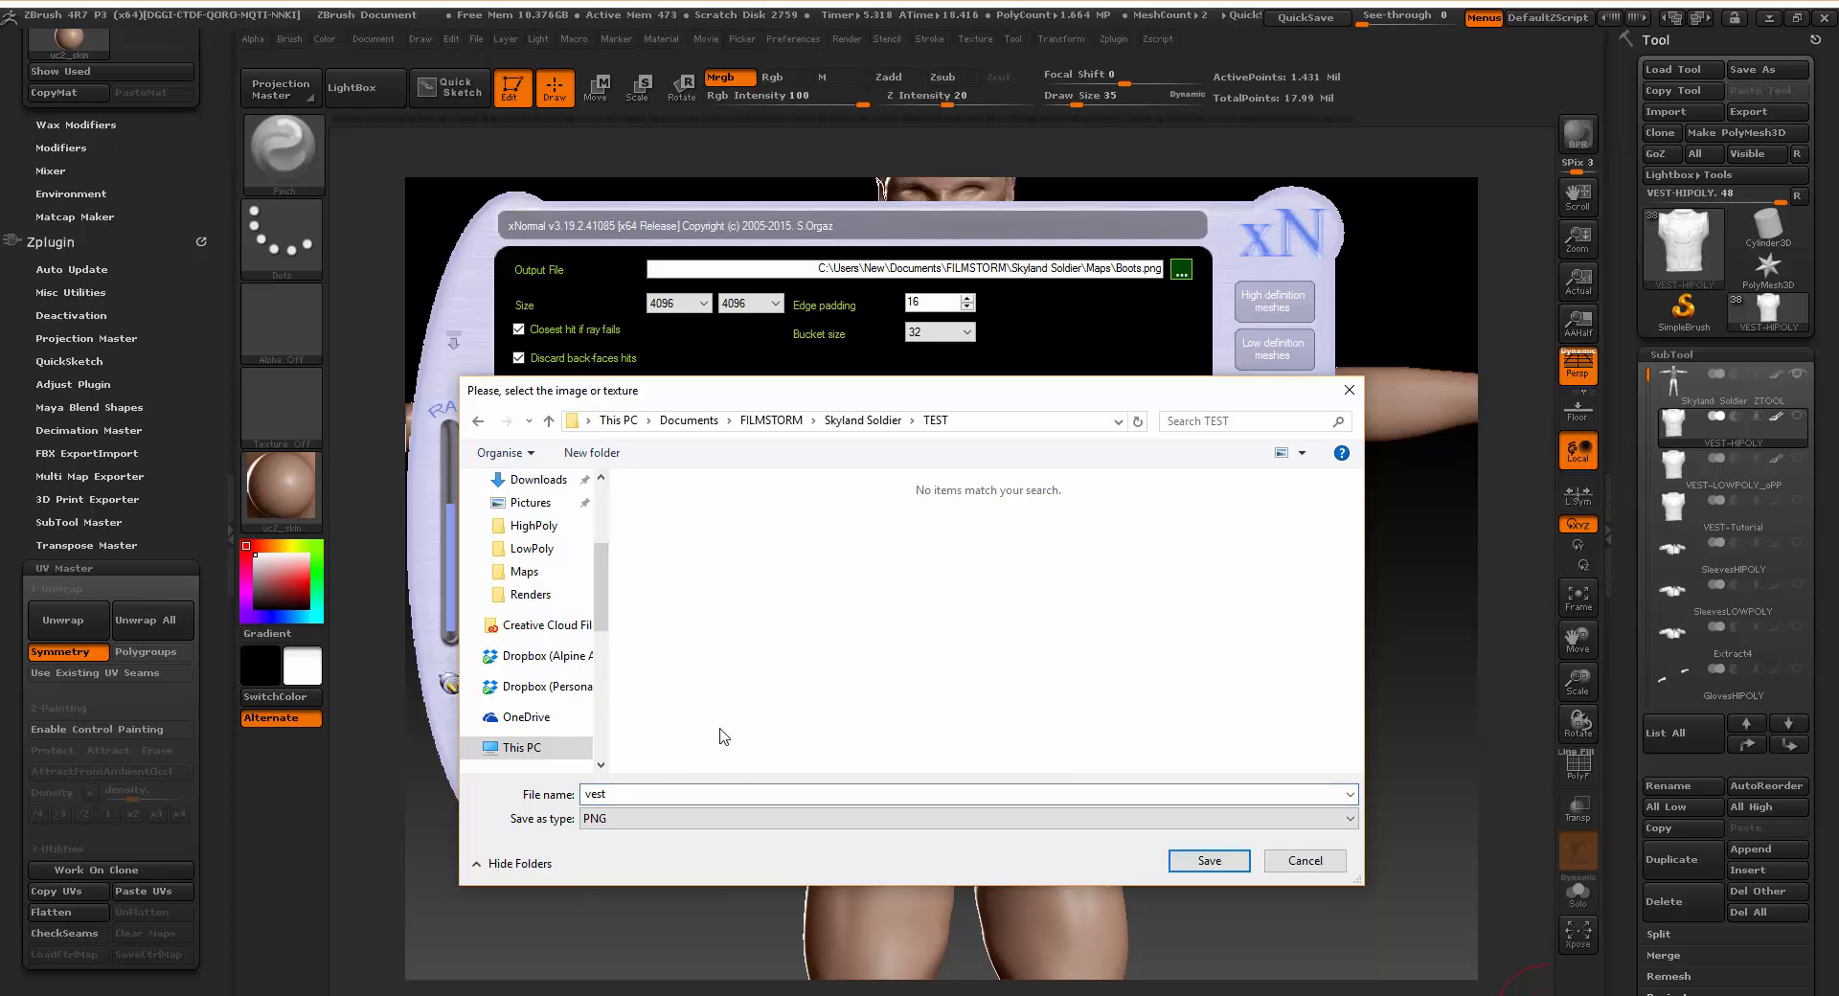
{"action": "left_click", "coordinate": [1210, 862]}
Bake the vest's normal map and close the finished map preview.
{"action": "left_click", "coordinate": [1245, 728]}
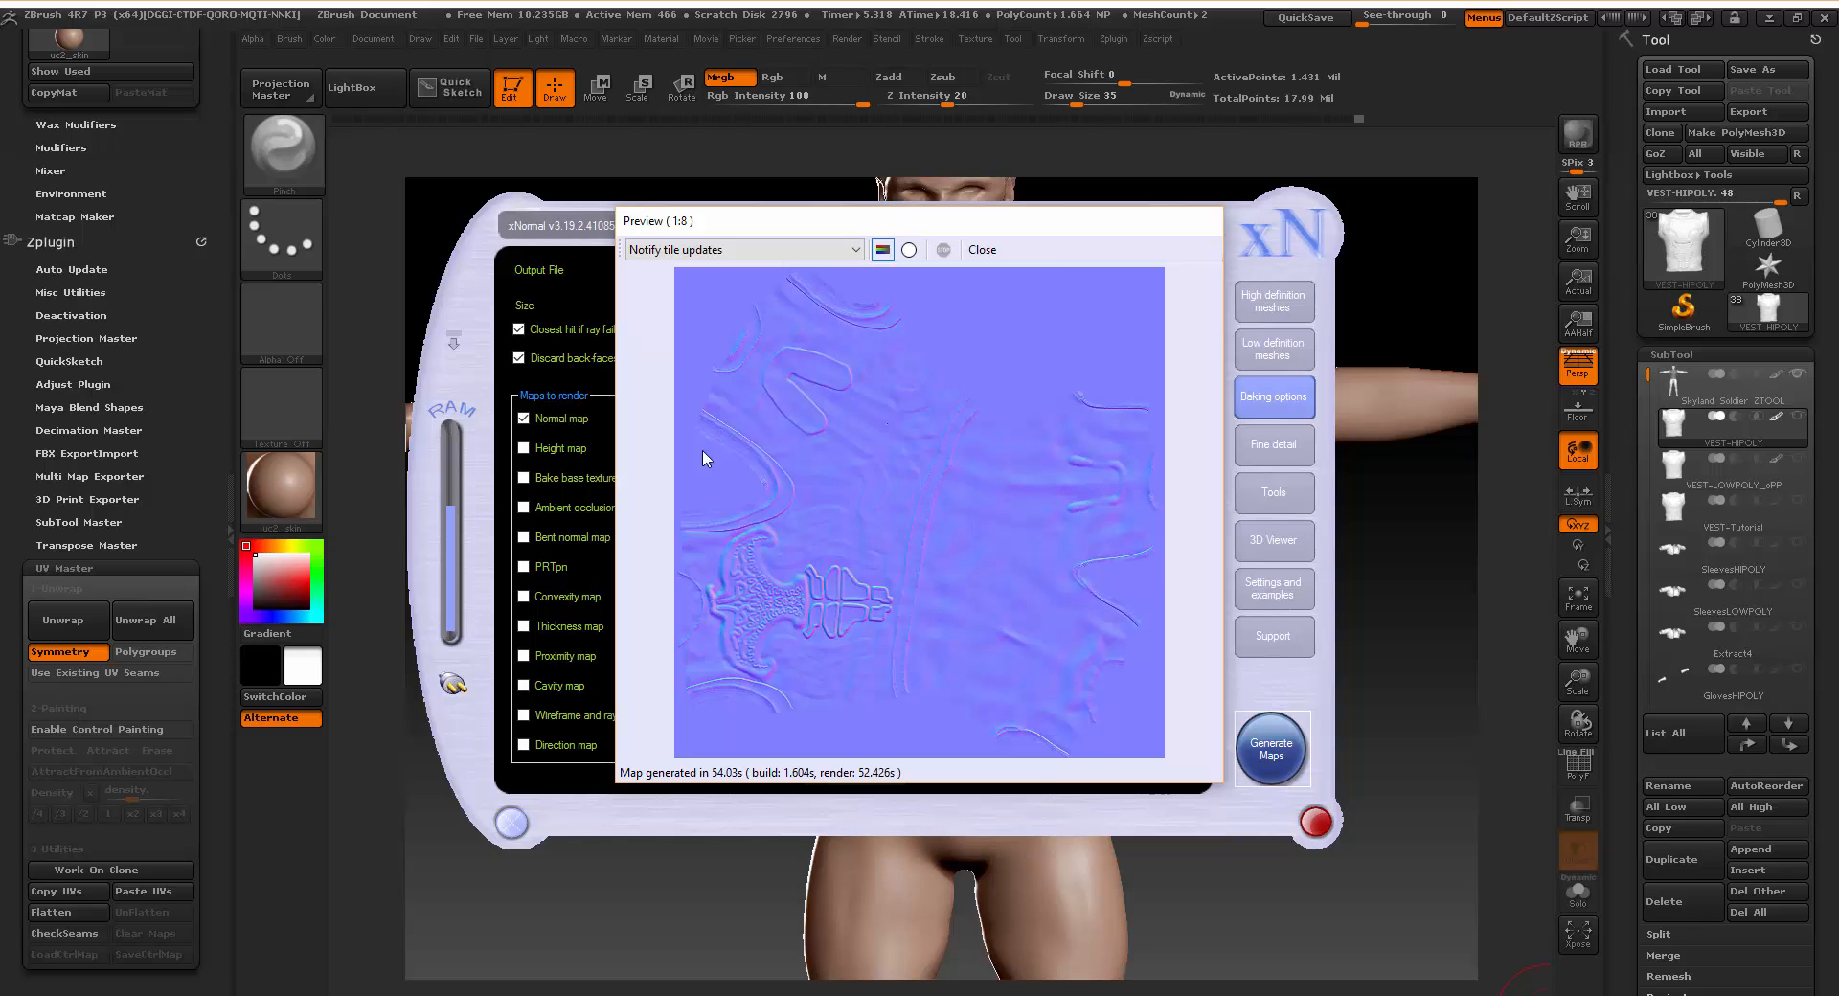
{"action": "left_click", "coordinate": [983, 251]}
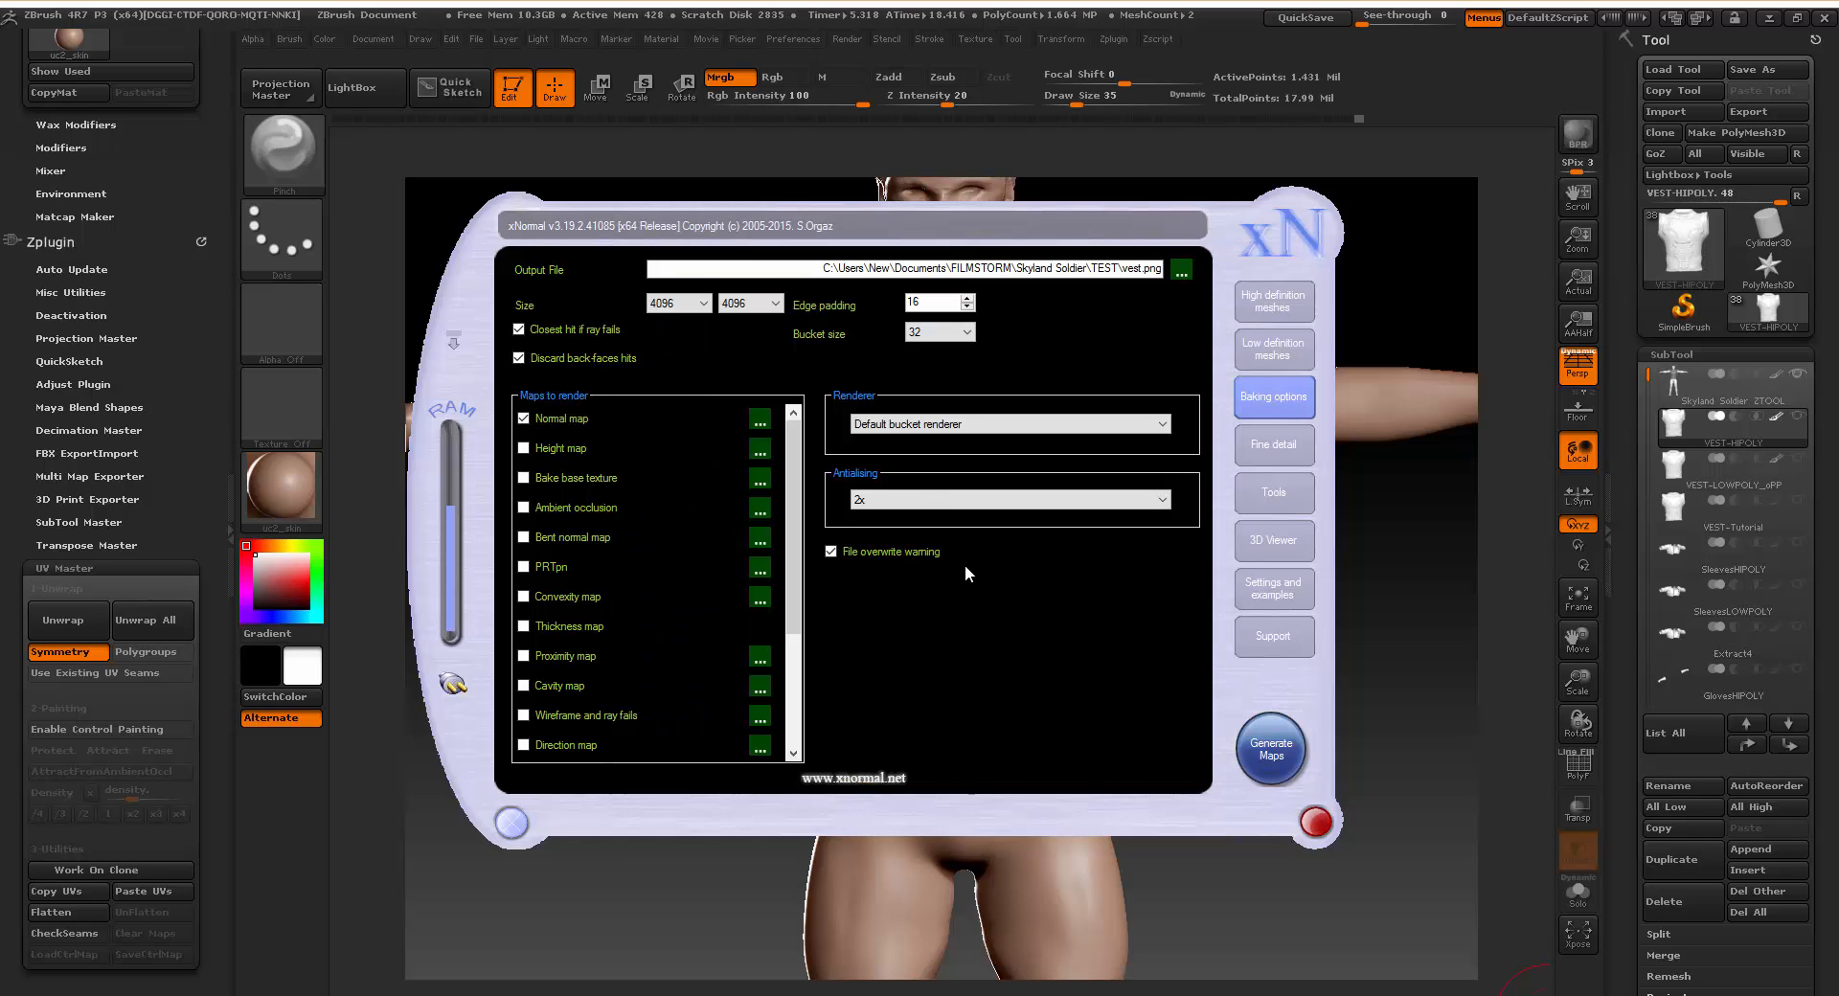
{"action": "left_click", "coordinate": [1271, 749]}
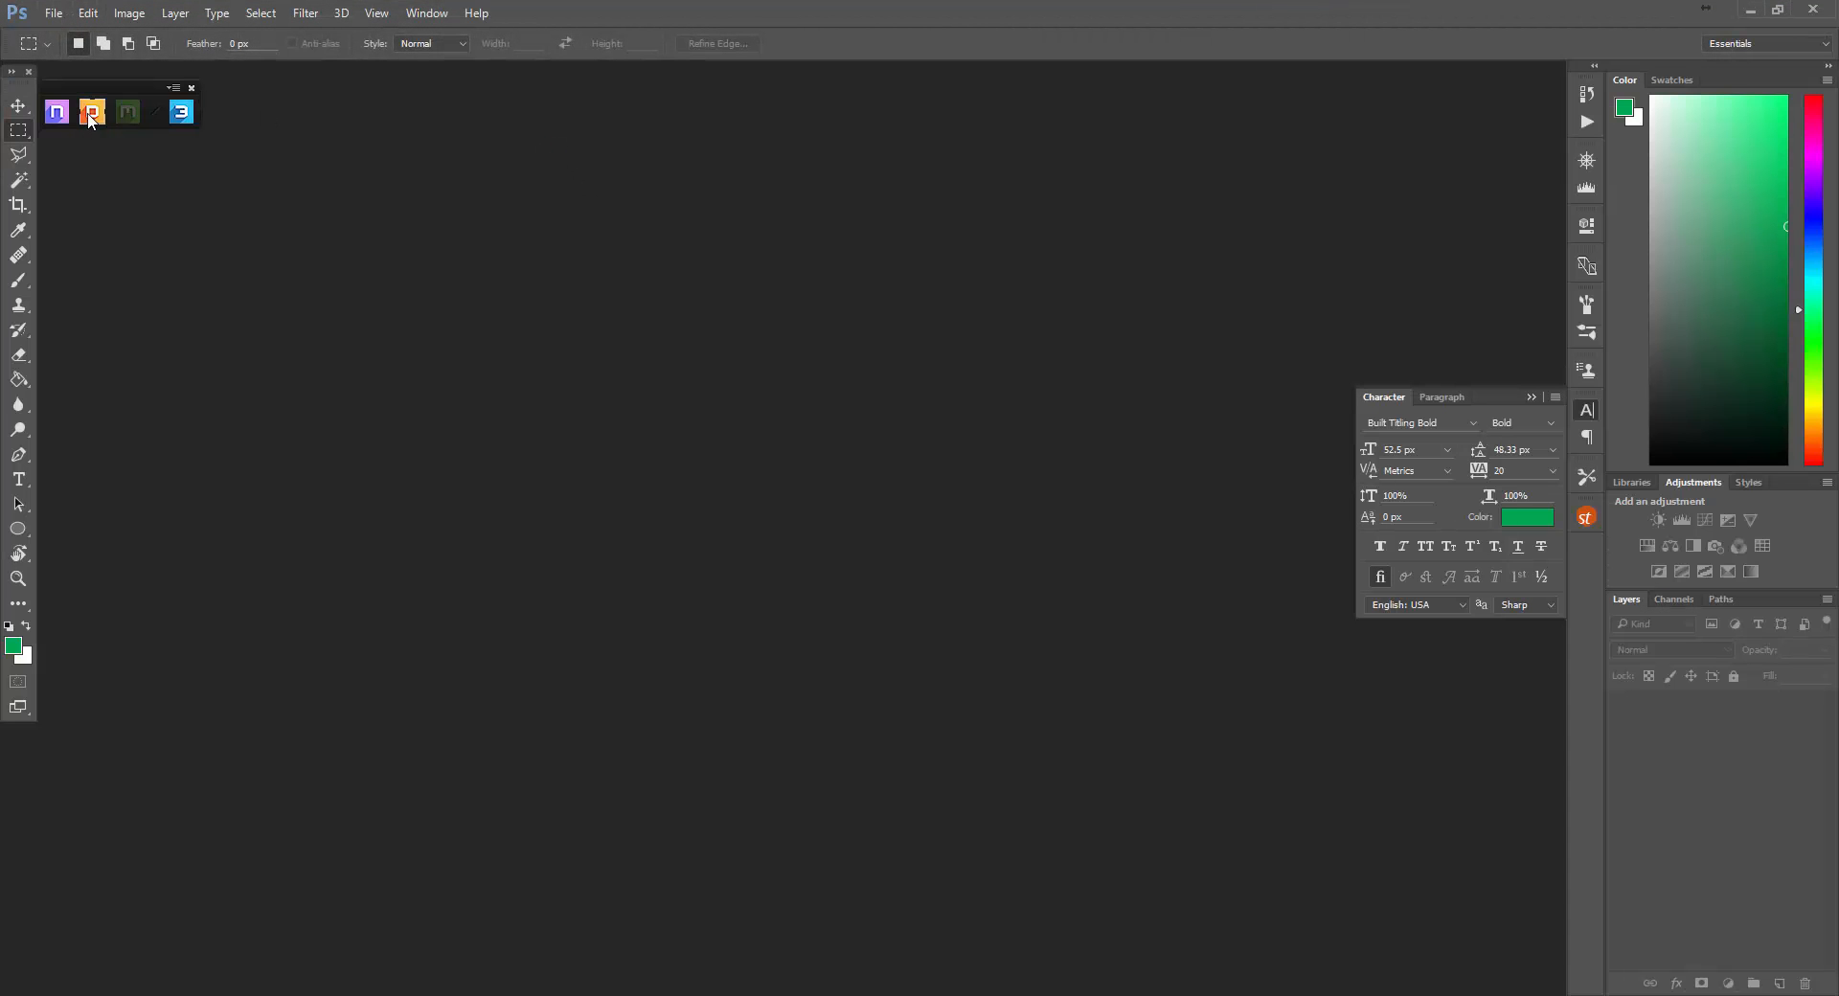
Switch to Photoshop and load Vest lowpoly.OBJ from the TEST folder as the mesh in Quixel's Base Creator.
{"action": "left_click", "coordinate": [1590, 408]}
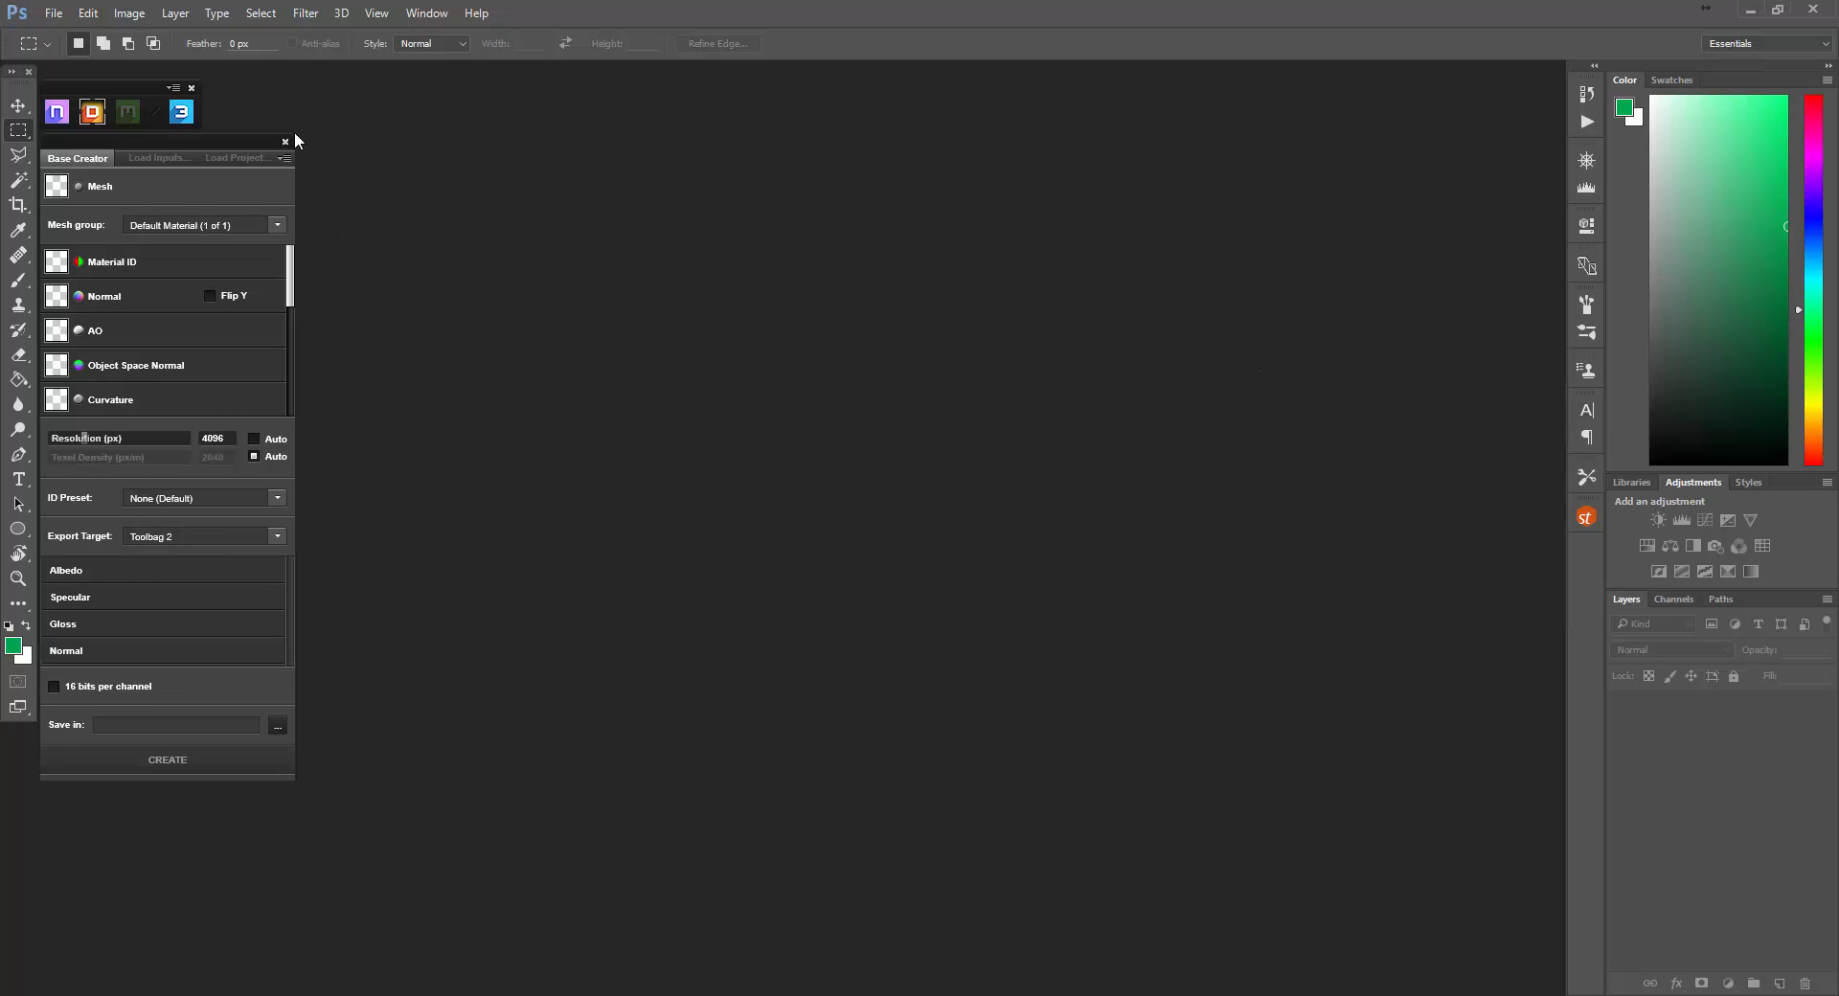
{"action": "left_click", "coordinate": [136, 197]}
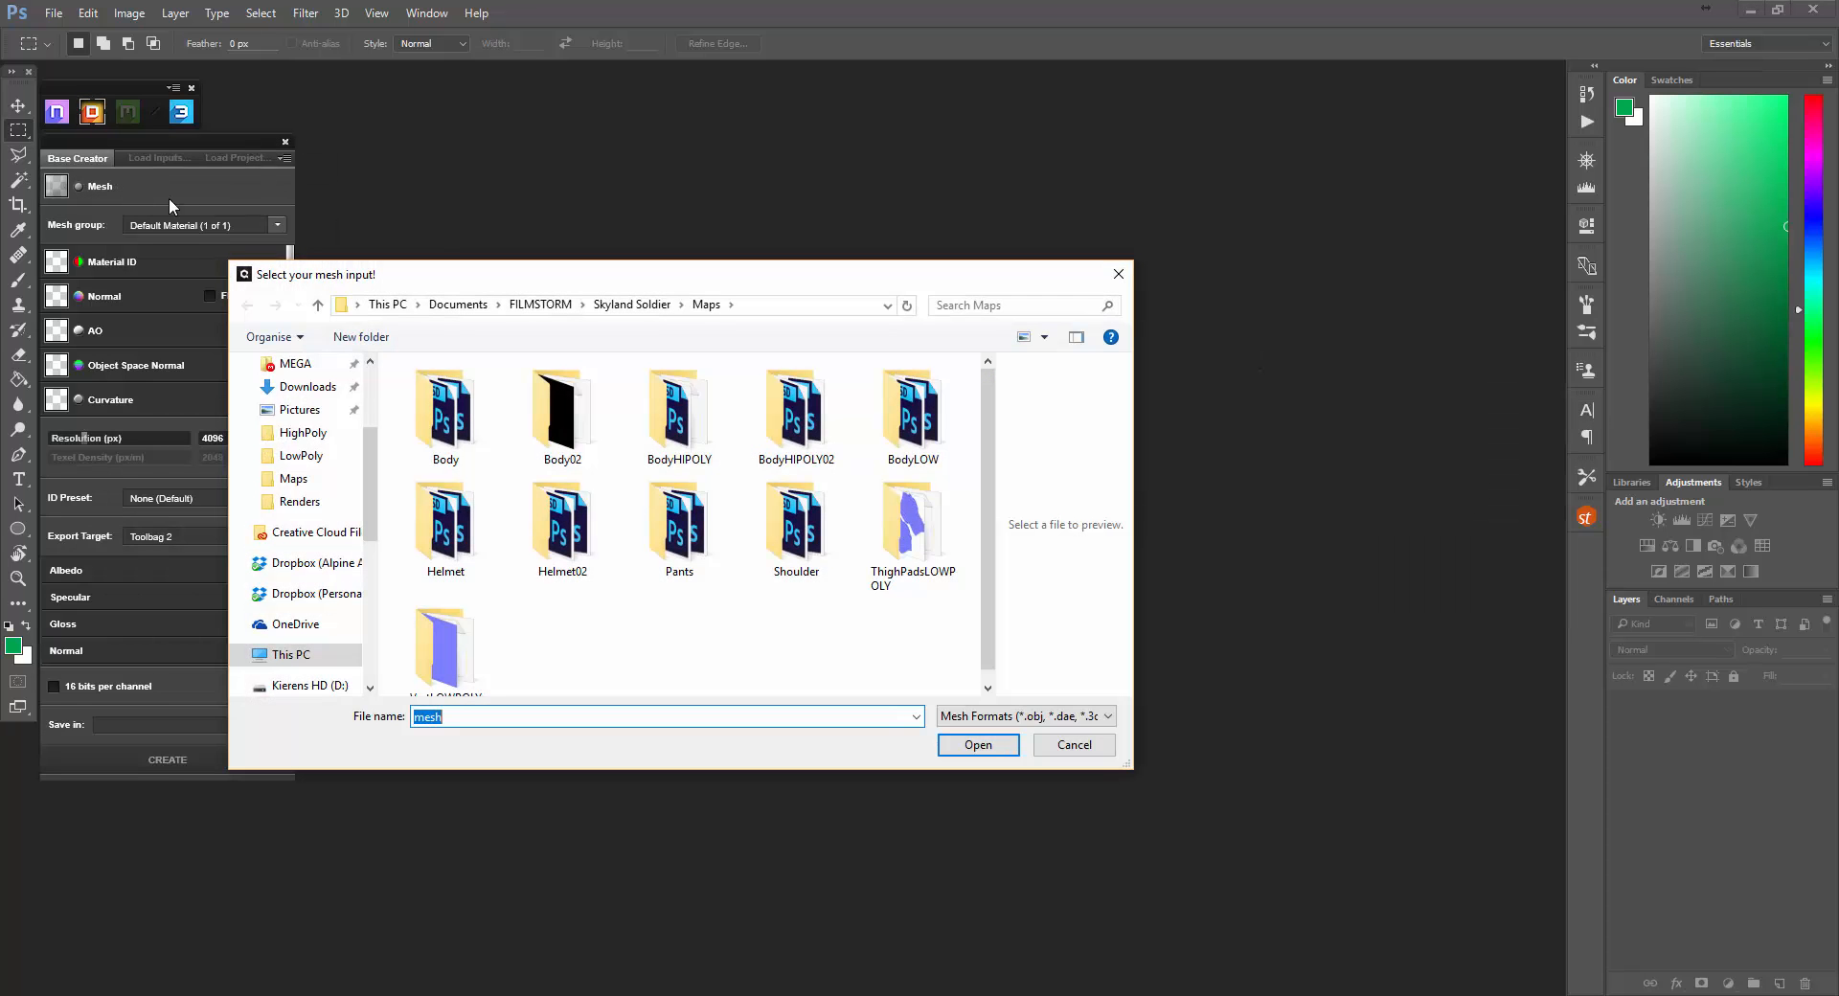
{"action": "left_click", "coordinate": [636, 305]}
{"action": "double_click", "coordinate": [434, 458]}
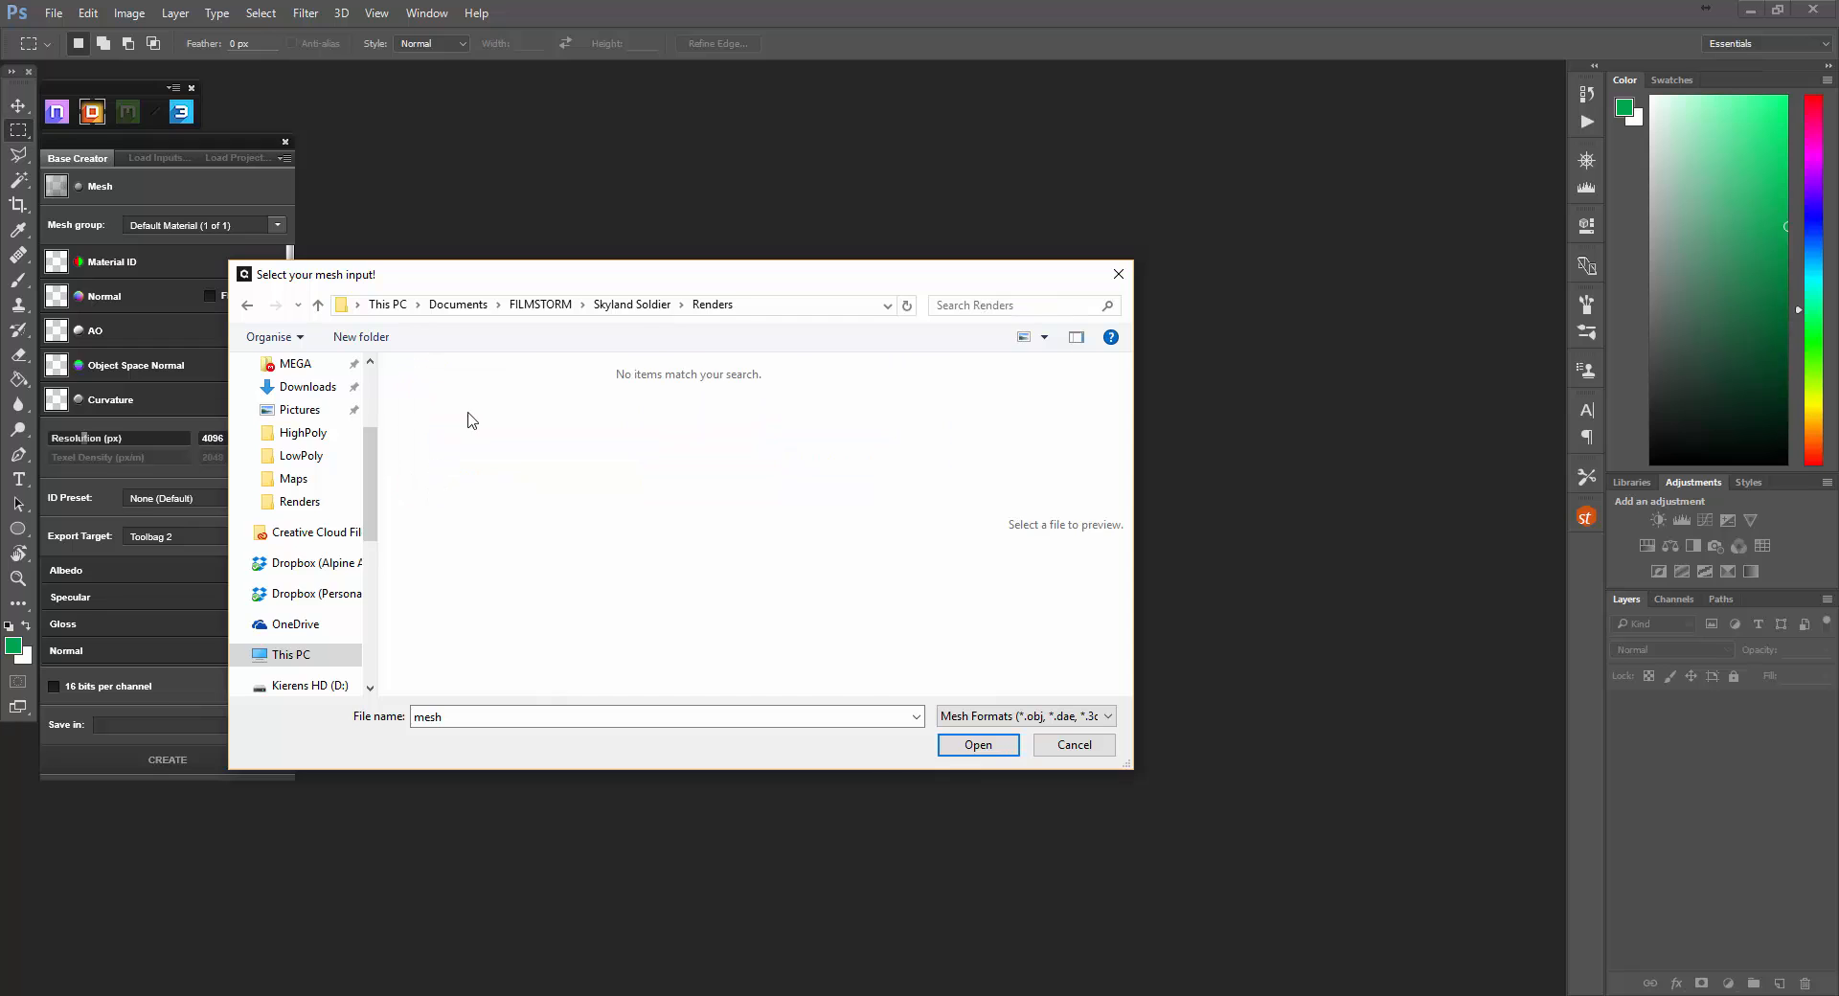
{"action": "left_click", "coordinate": [636, 305]}
{"action": "double_click", "coordinate": [489, 478]}
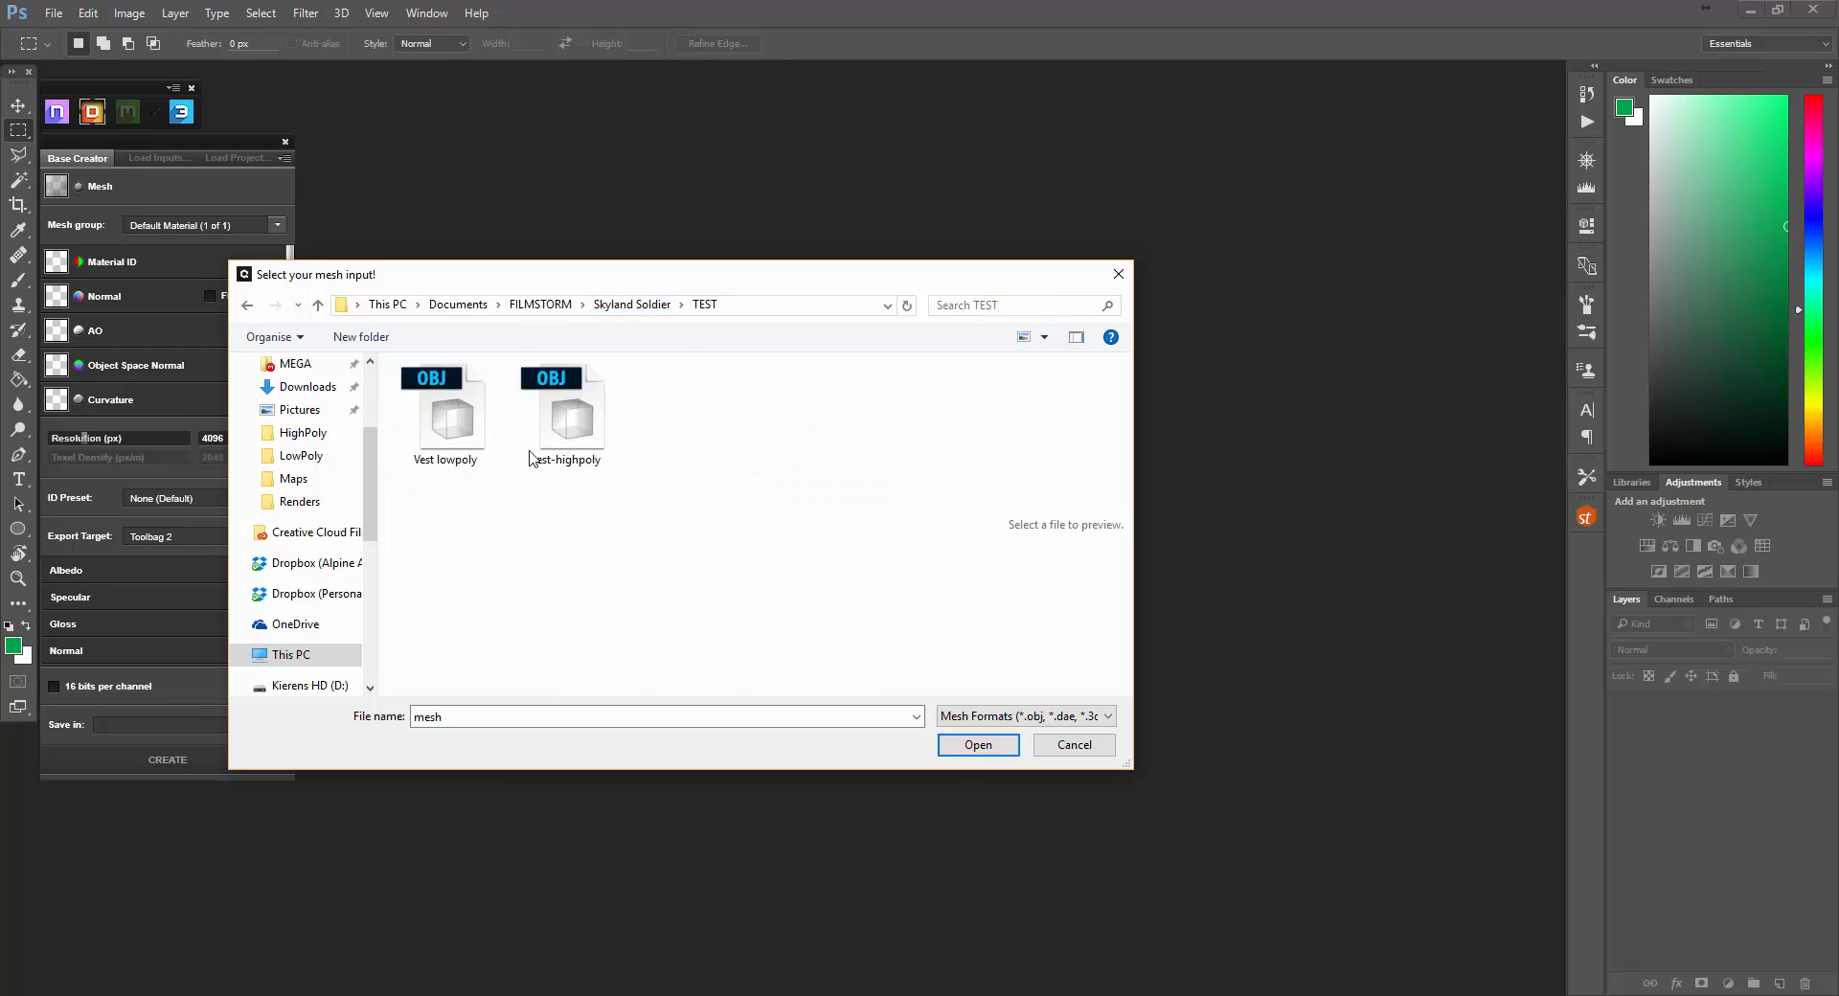
{"action": "double_click", "coordinate": [445, 414]}
Load vest_normals as the normal input and enable Bake in 3DO for the curvature map.
{"action": "left_click", "coordinate": [122, 299]}
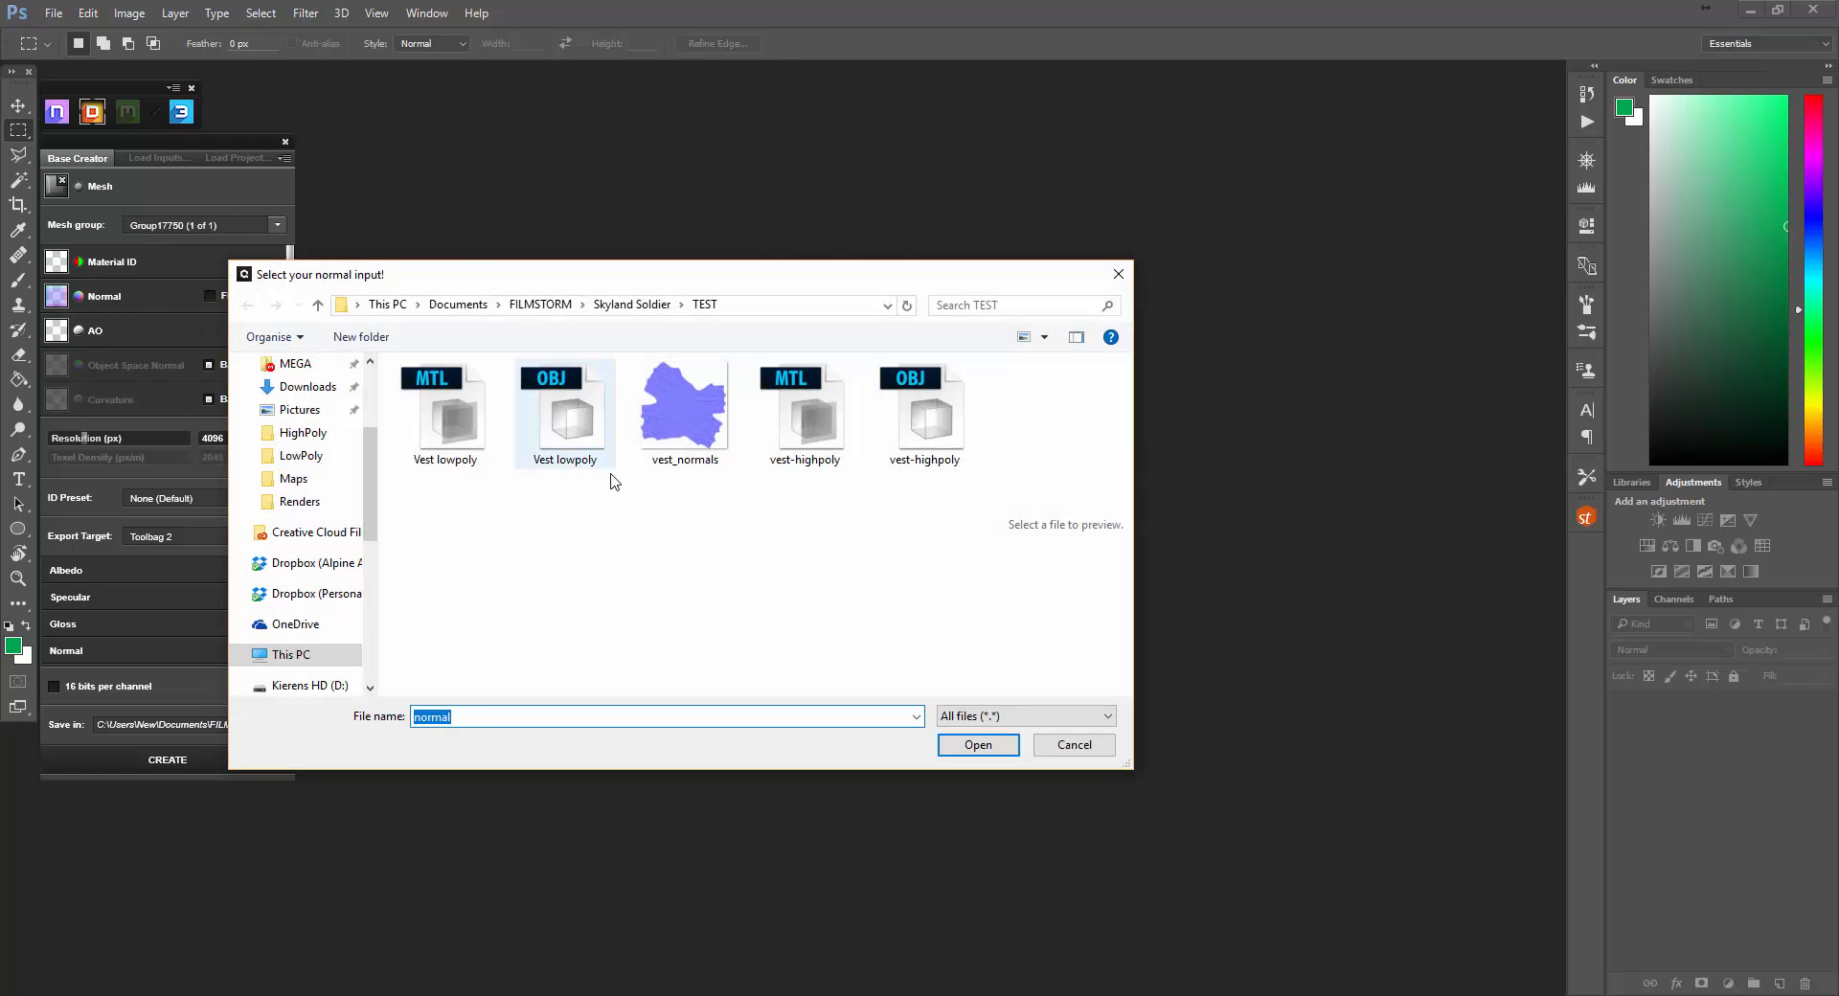
{"action": "left_click", "coordinate": [684, 410]}
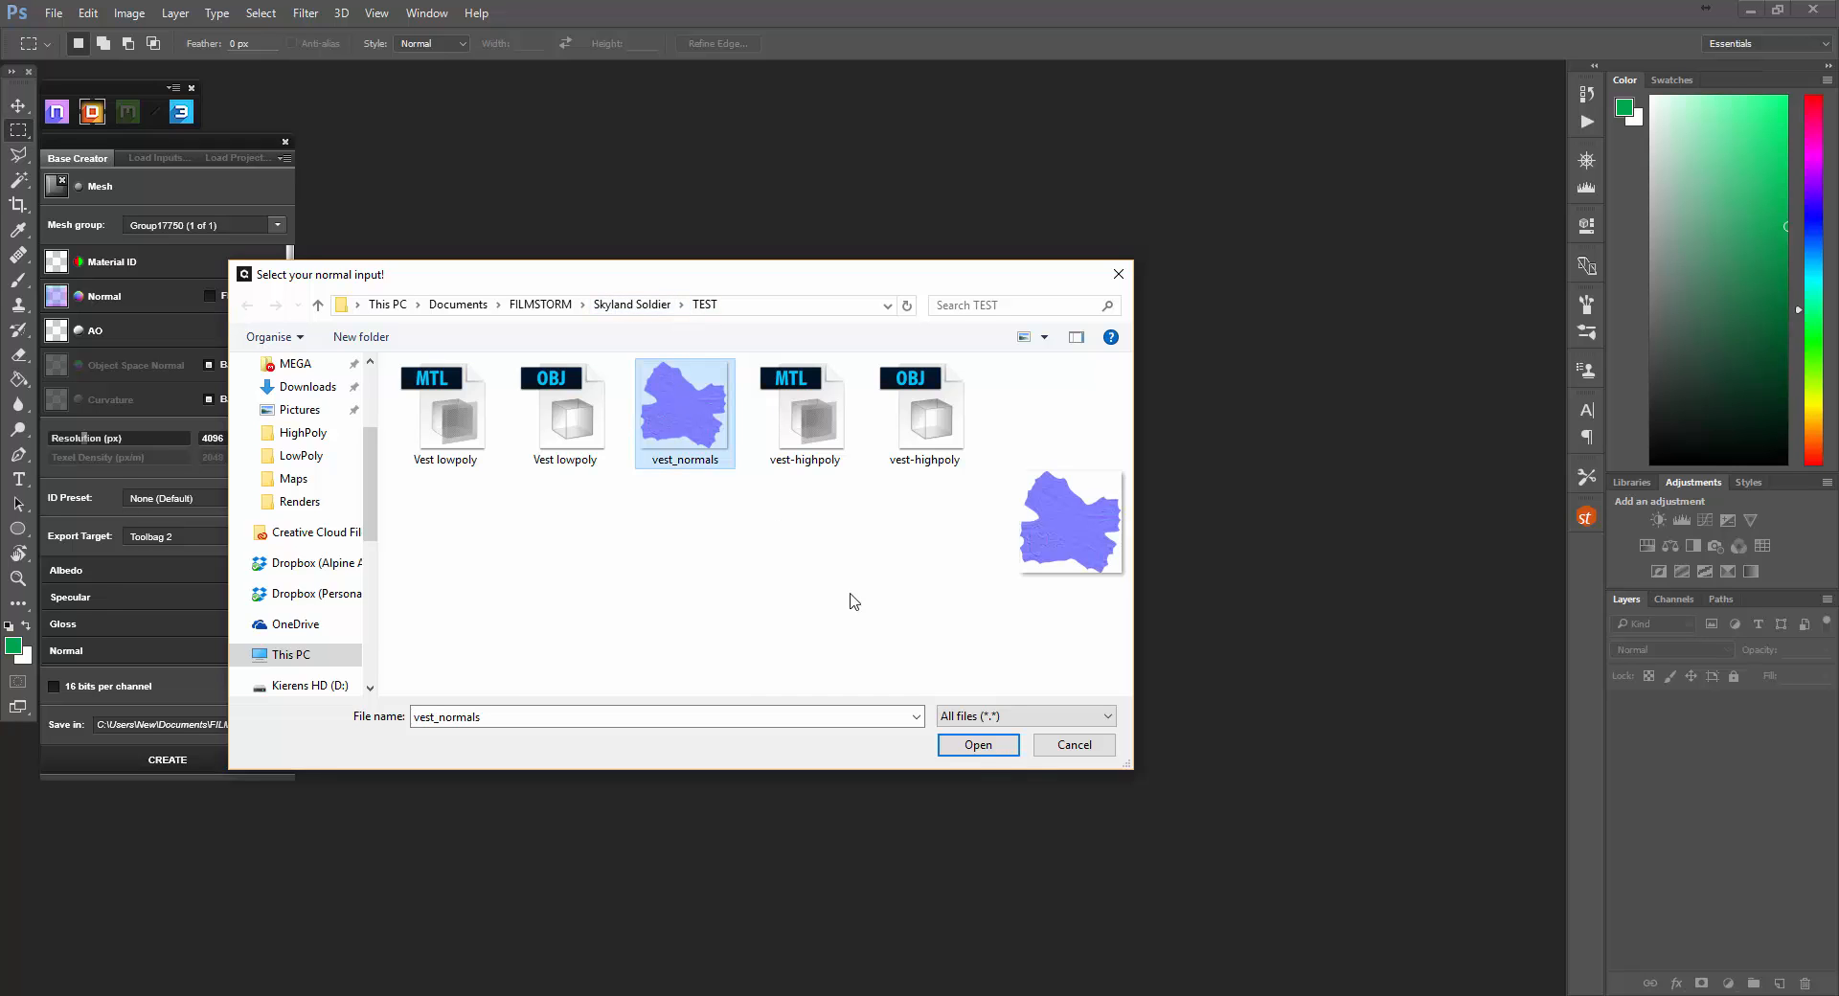
{"action": "left_click", "coordinate": [977, 745]}
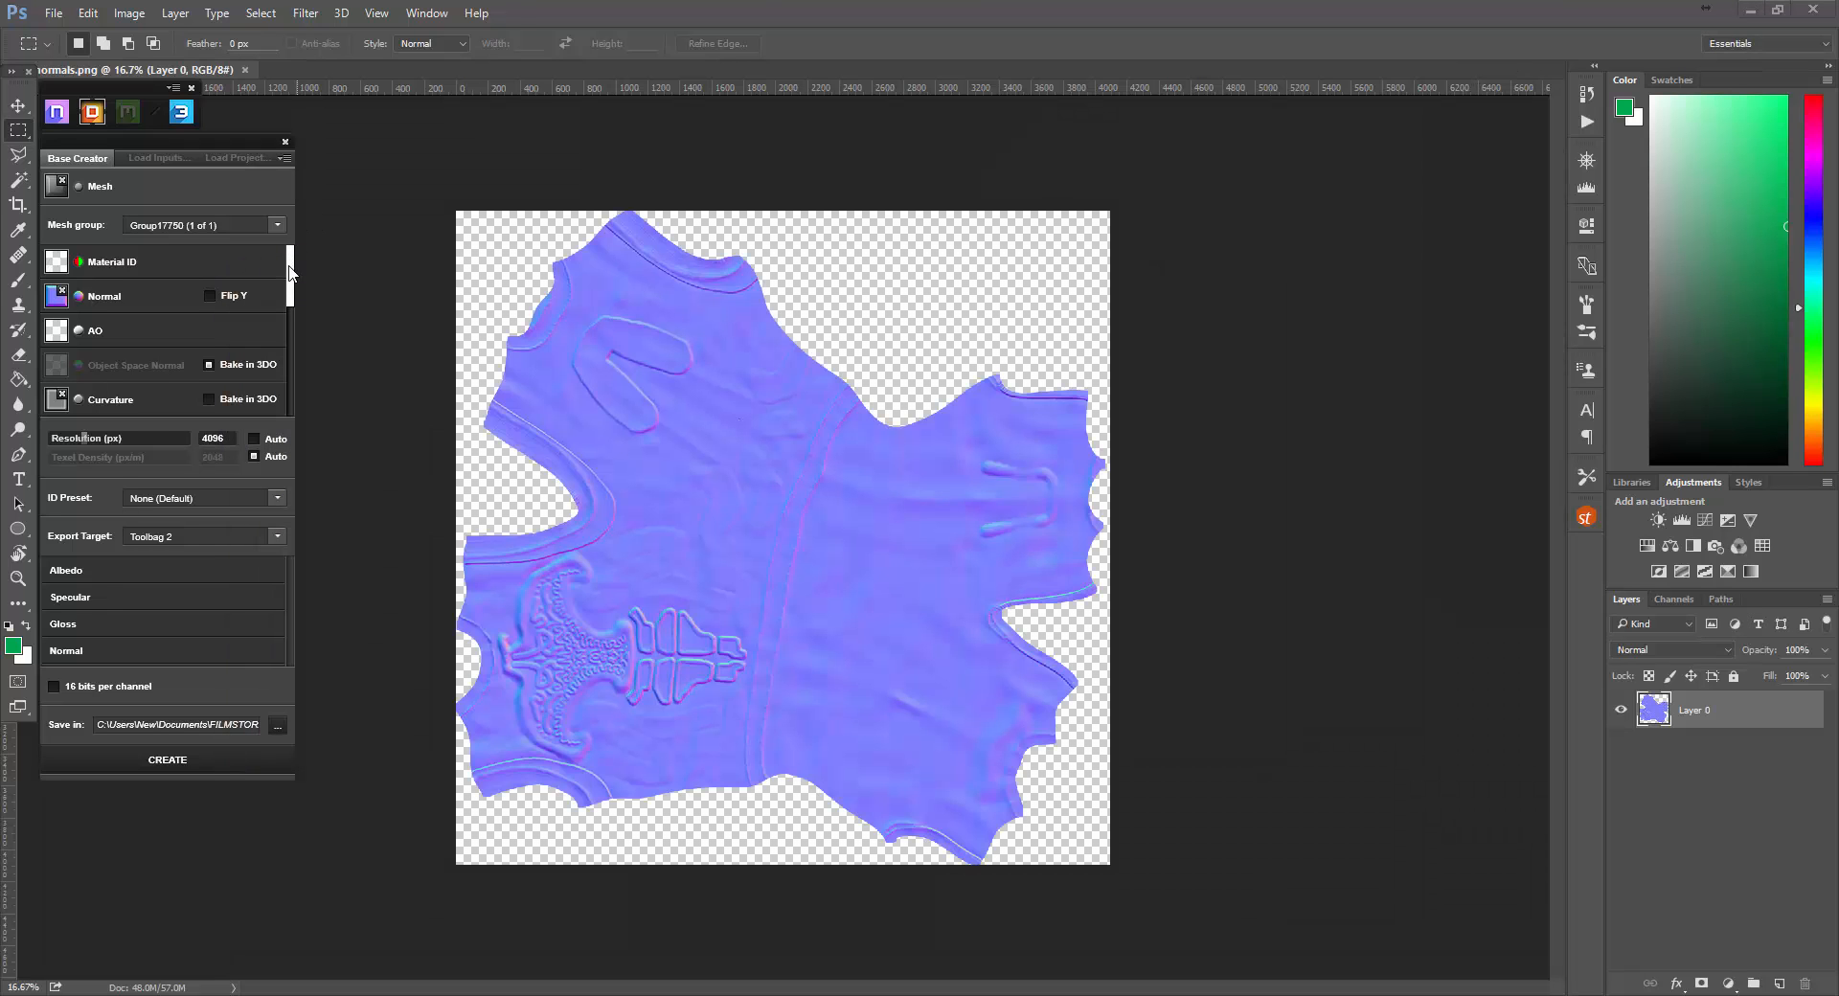
{"action": "left_click_drag", "start_coordinate": [290, 271], "coordinate": [291, 287]}
{"action": "left_click", "coordinate": [210, 351]}
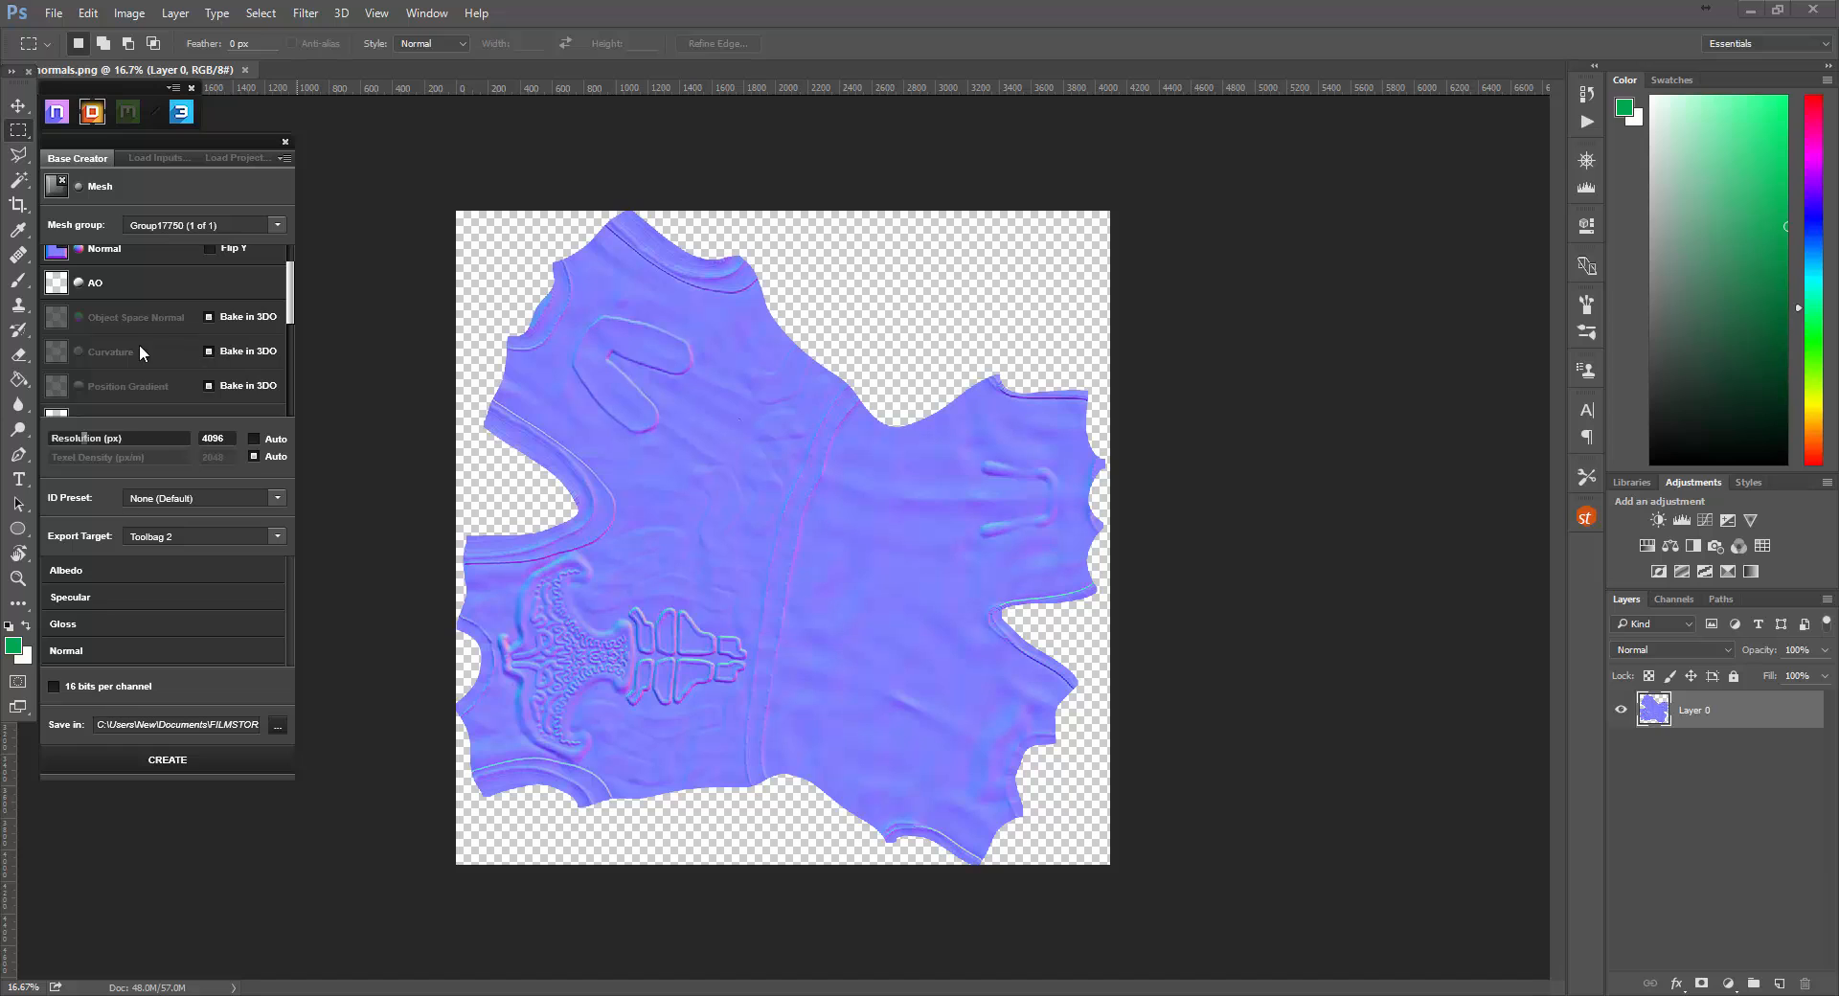
{"action": "left_click_drag", "start_coordinate": [291, 307], "coordinate": [296, 327]}
Set the export target to Toolbag 2 (Metalness) and create the base project.
{"action": "left_click", "coordinate": [241, 538]}
{"action": "scroll", "coordinate": [259, 575], "scroll_direction": "up", "scroll_amount": 3}
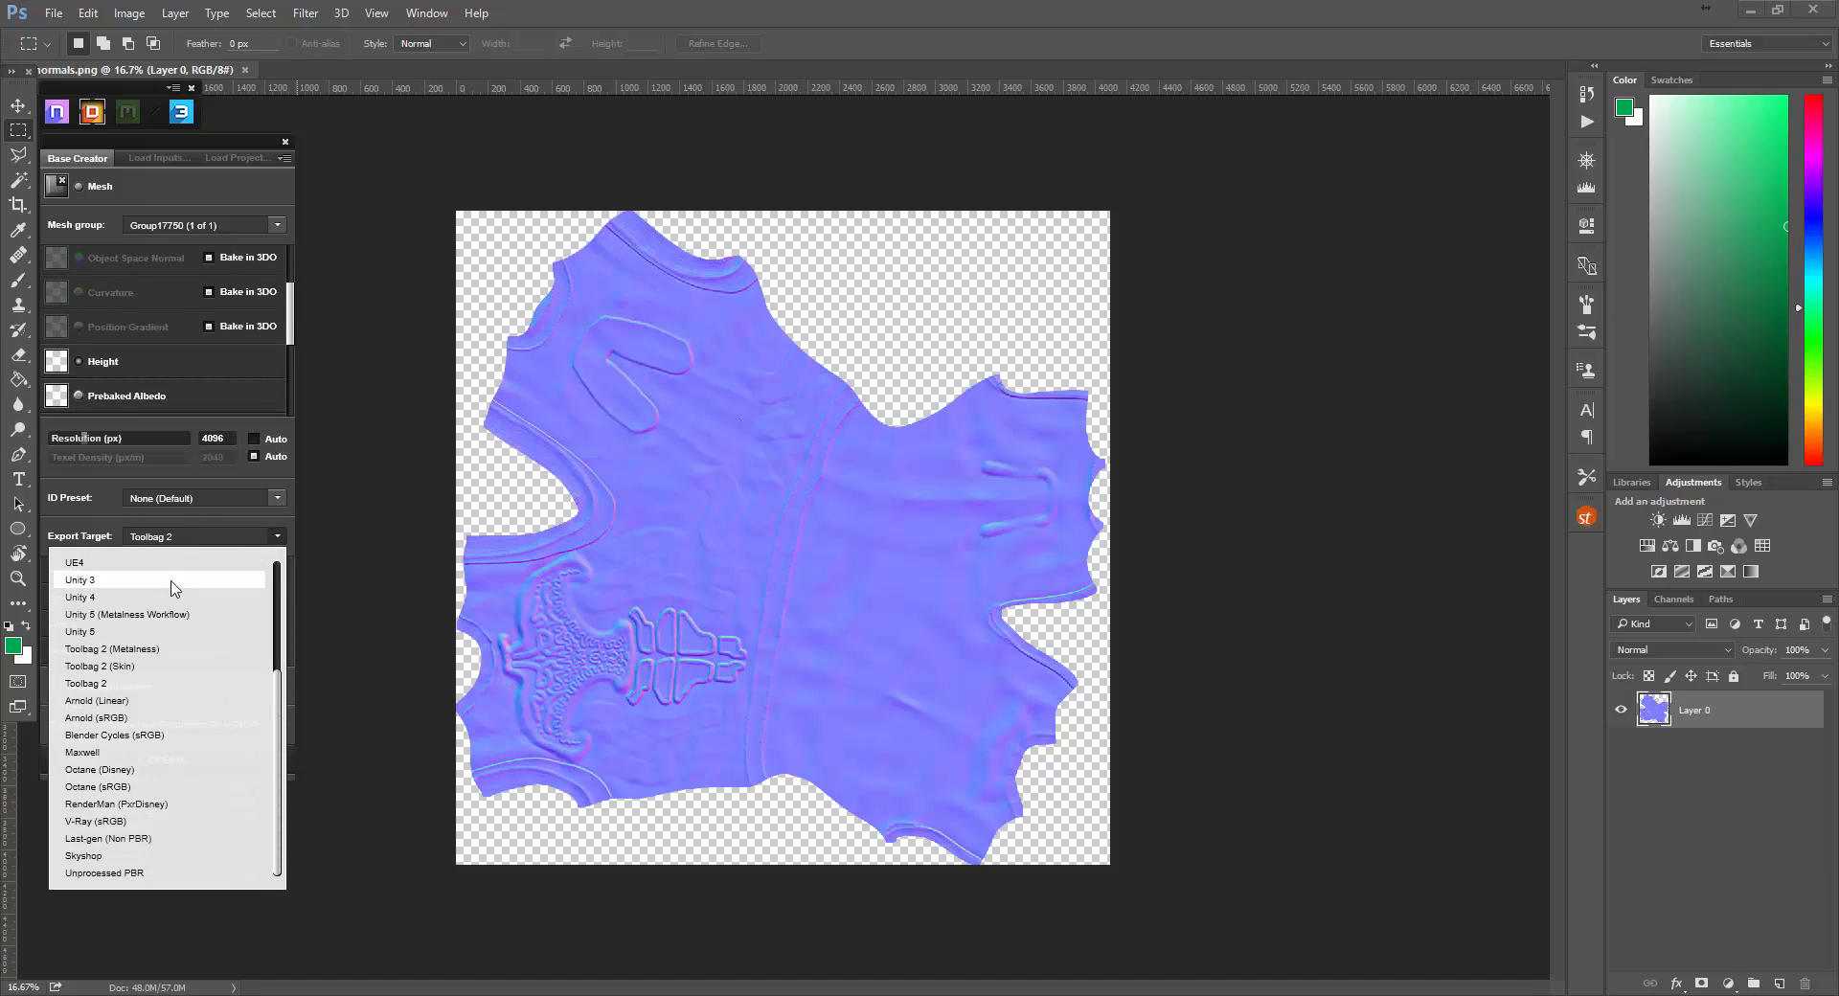
{"action": "left_click", "coordinate": [105, 651]}
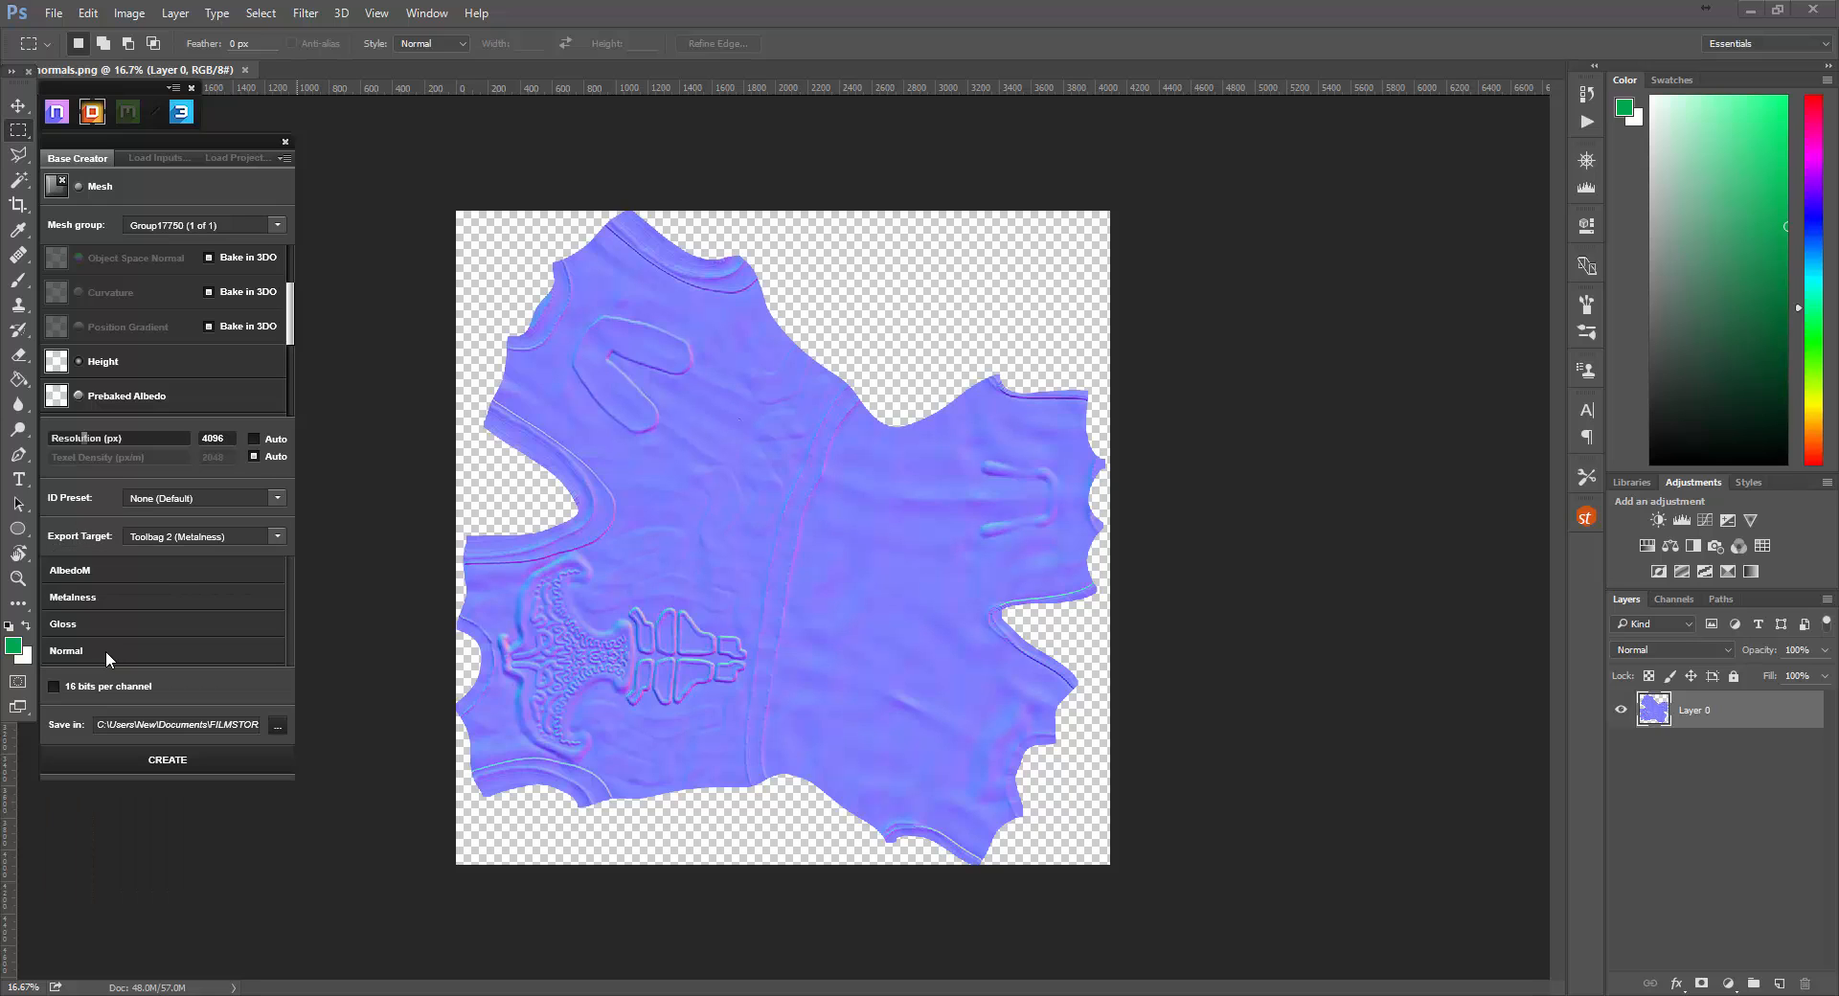
{"action": "left_click", "coordinate": [168, 761]}
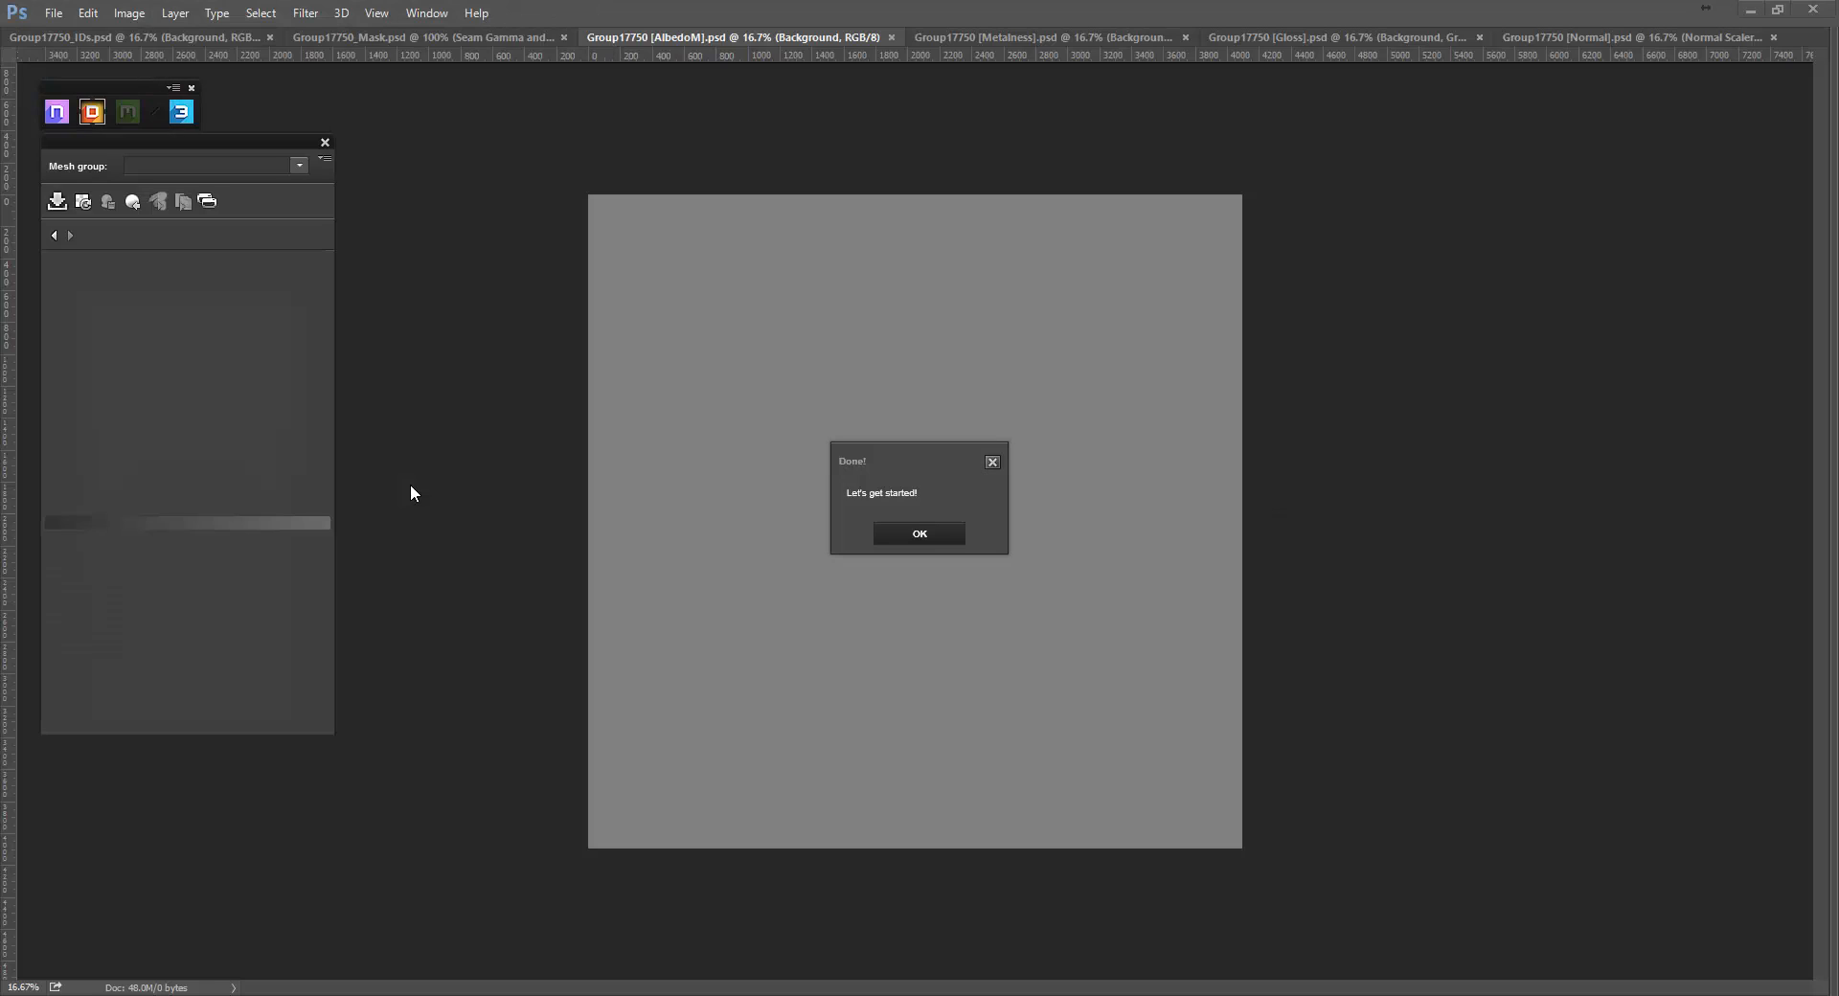
{"action": "left_click", "coordinate": [895, 533]}
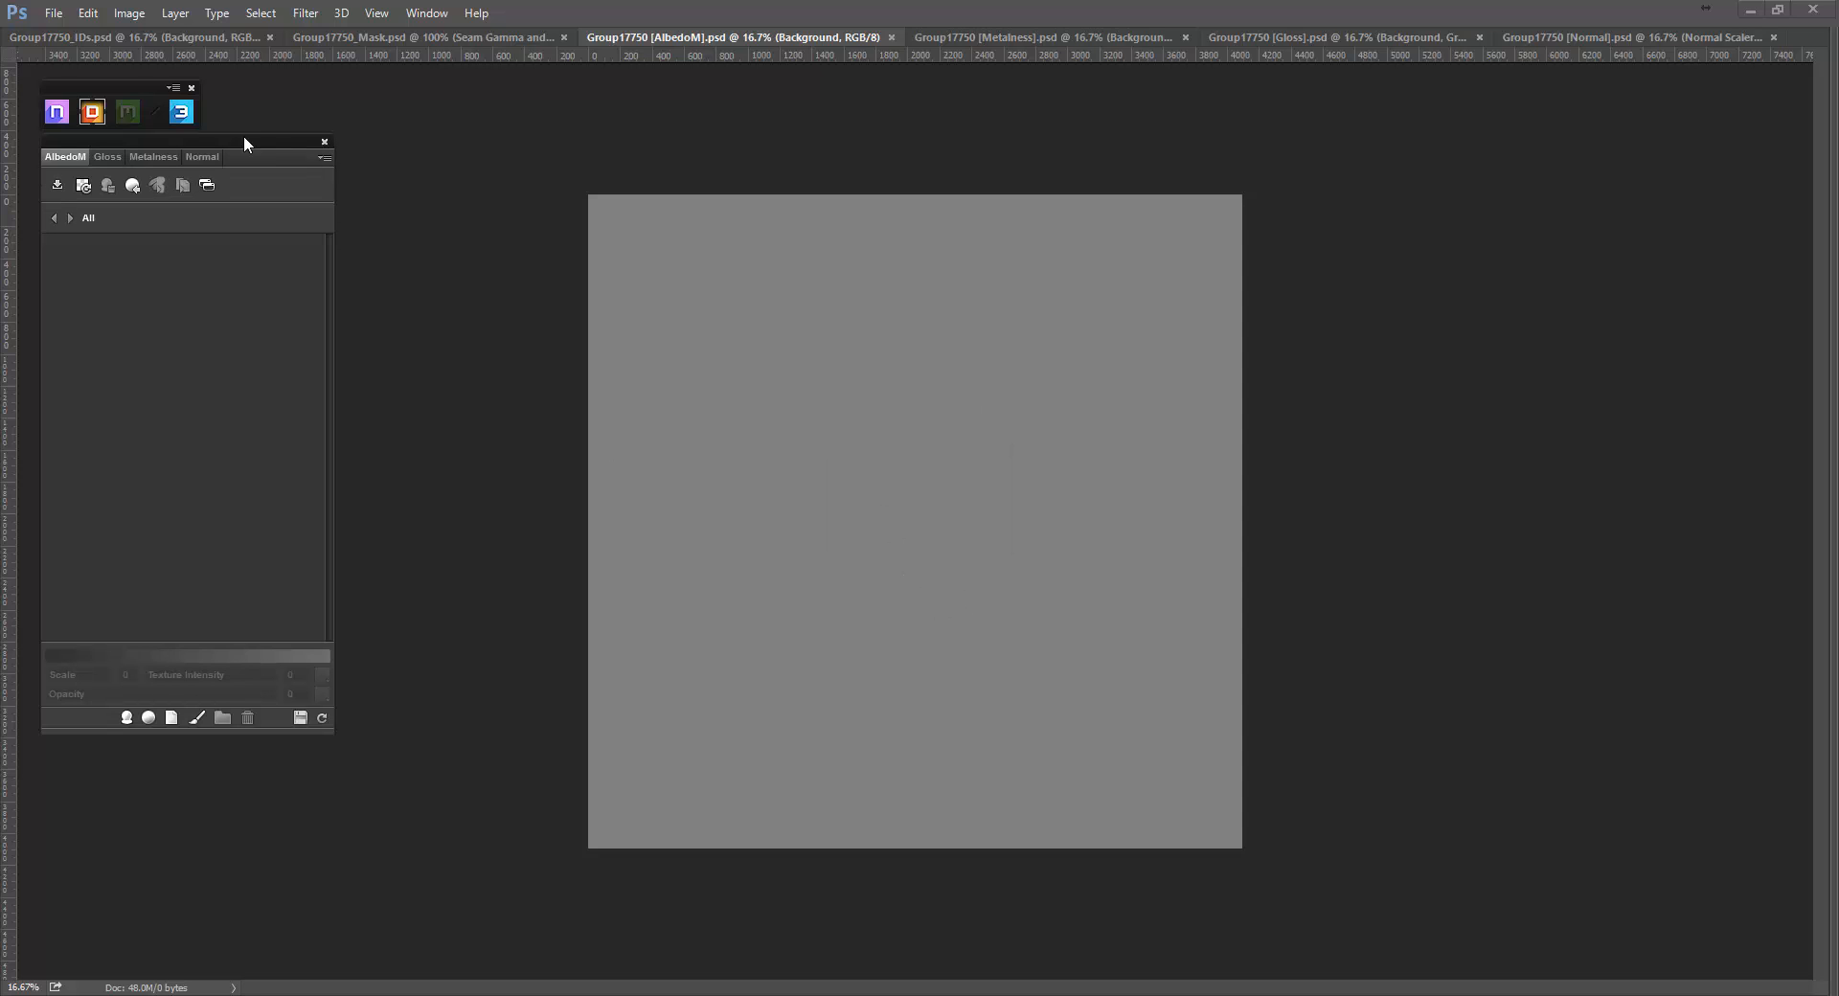
In the 3DO preview, apply the 03 - Clean (Highest Quality) post-process preset and enable pre-pass sharpness at intensity 1.03.
{"action": "left_click", "coordinate": [192, 116]}
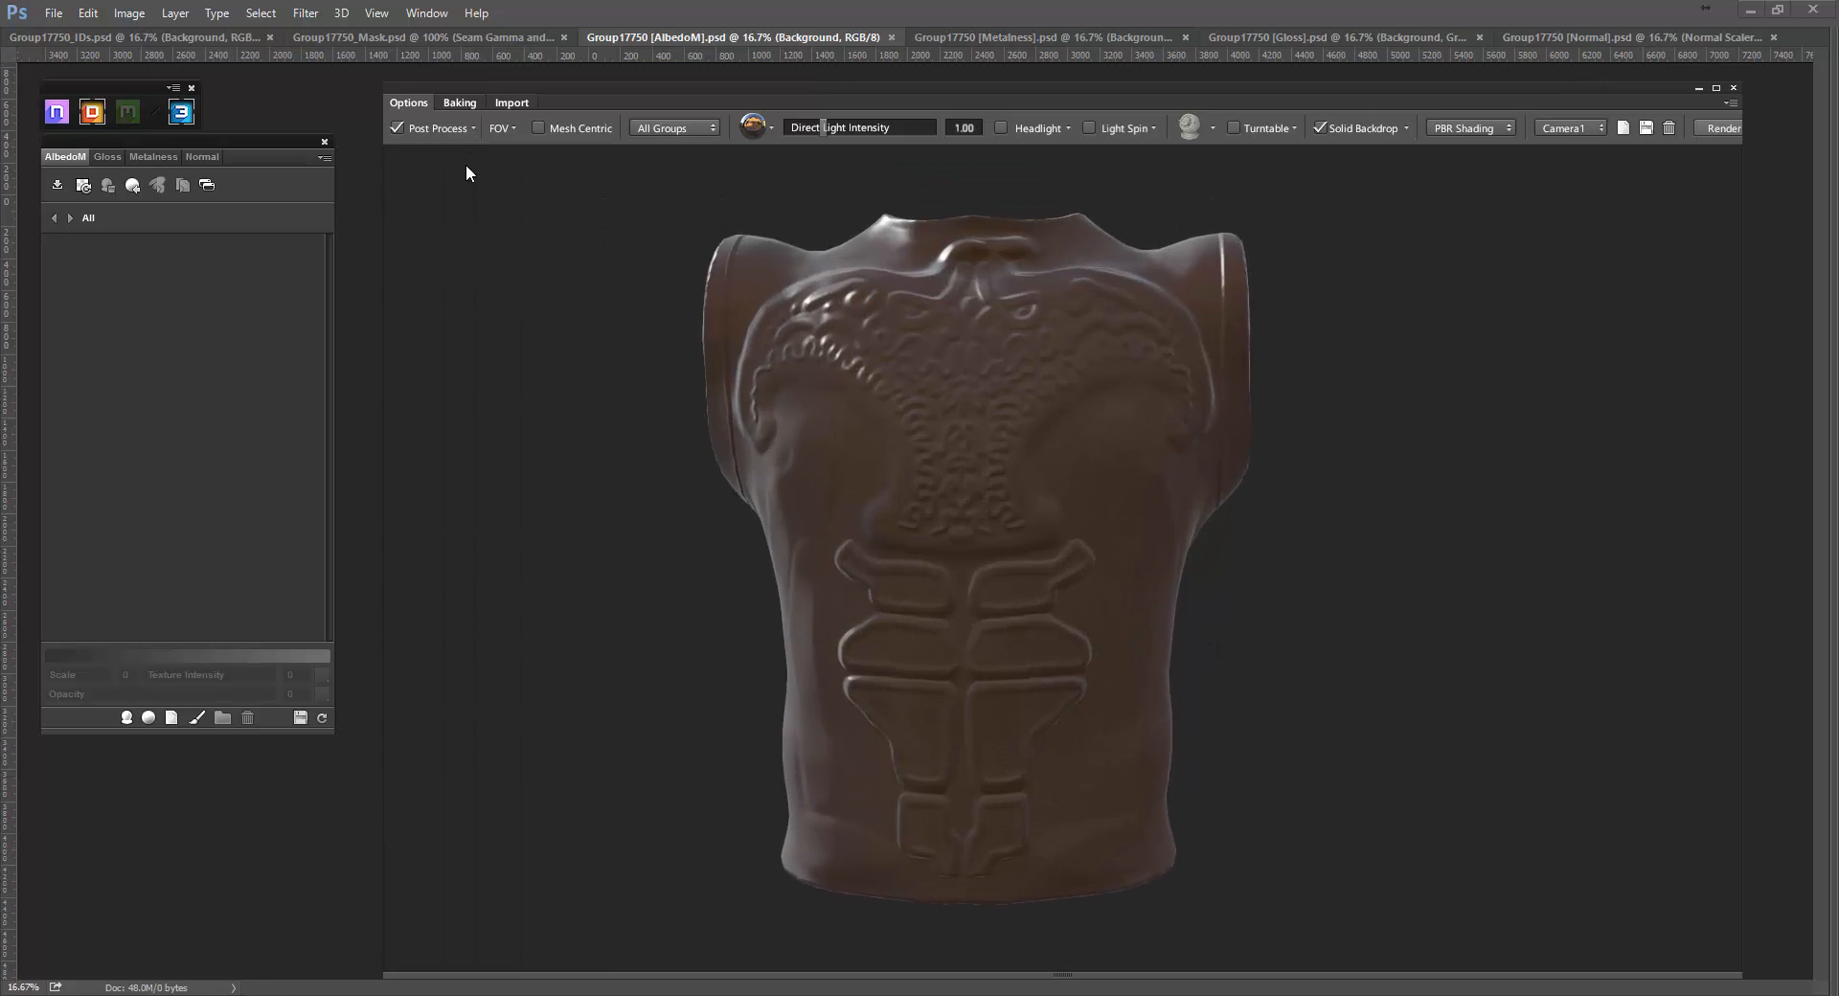
{"action": "left_click", "coordinate": [471, 128]}
{"action": "left_click", "coordinate": [454, 181]}
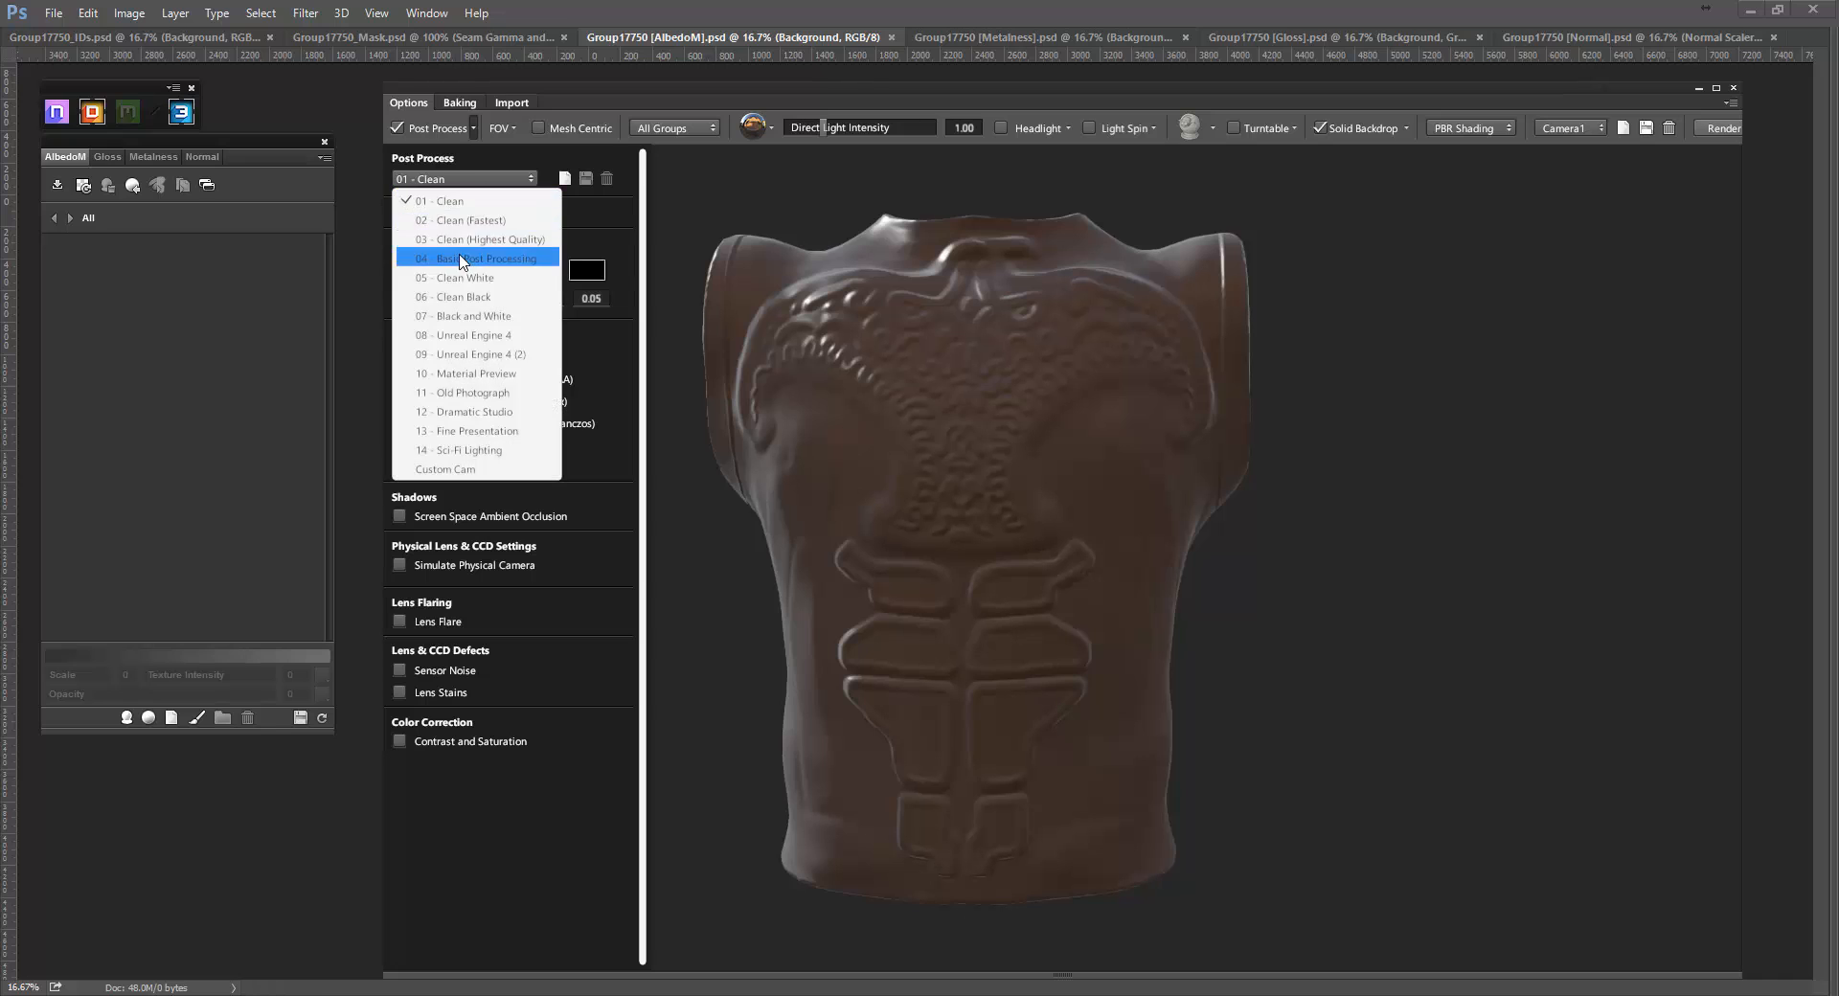
{"action": "left_click", "coordinate": [465, 245]}
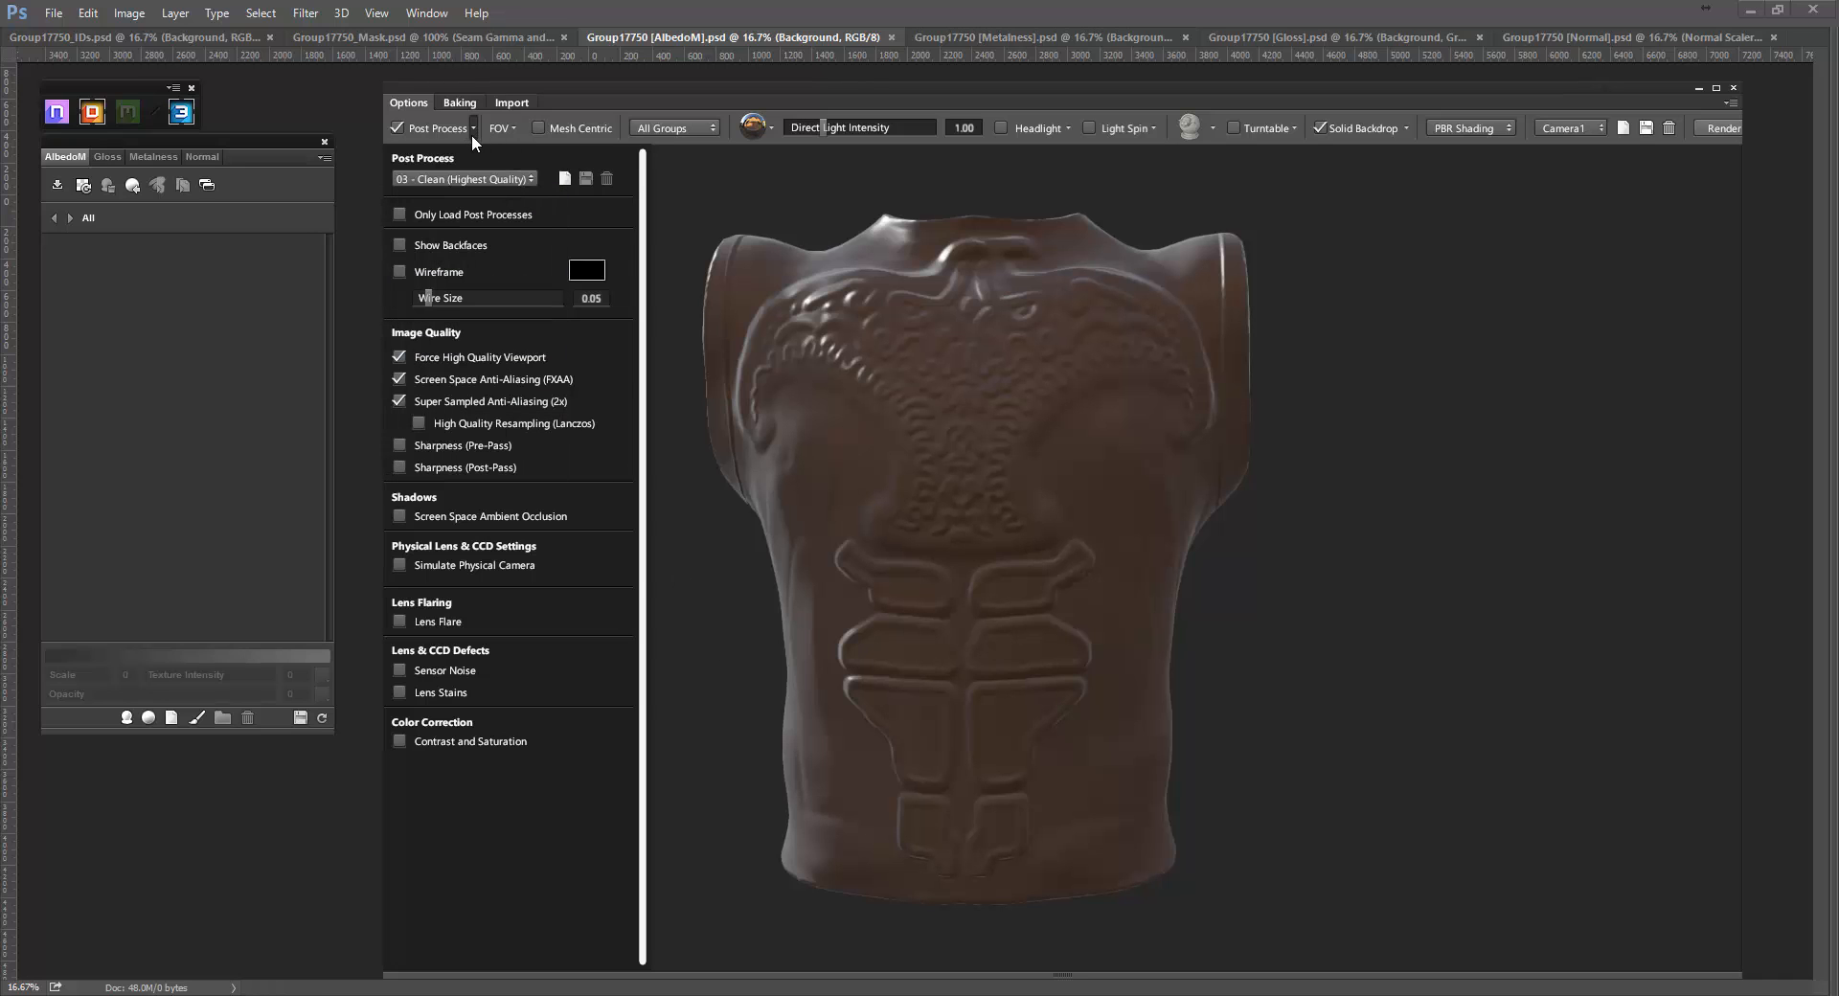
{"action": "left_click", "coordinate": [399, 446]}
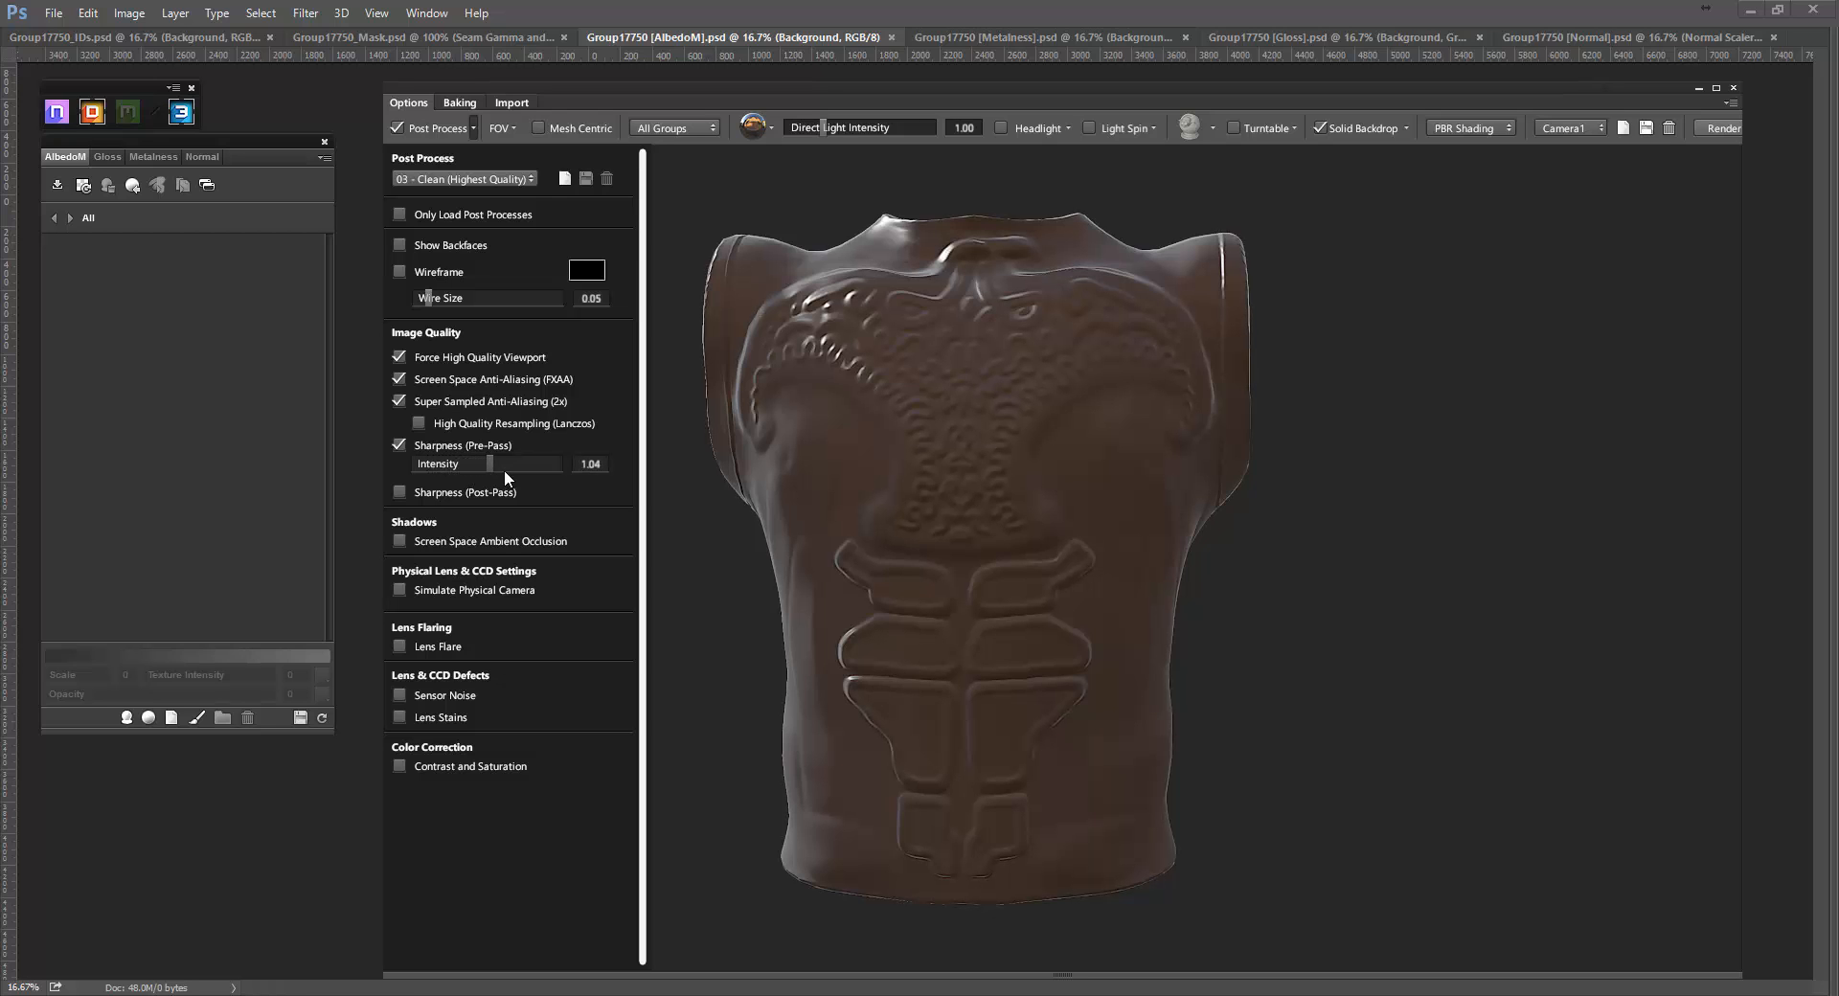
{"action": "left_click_drag", "start_coordinate": [505, 471], "coordinate": [493, 471]}
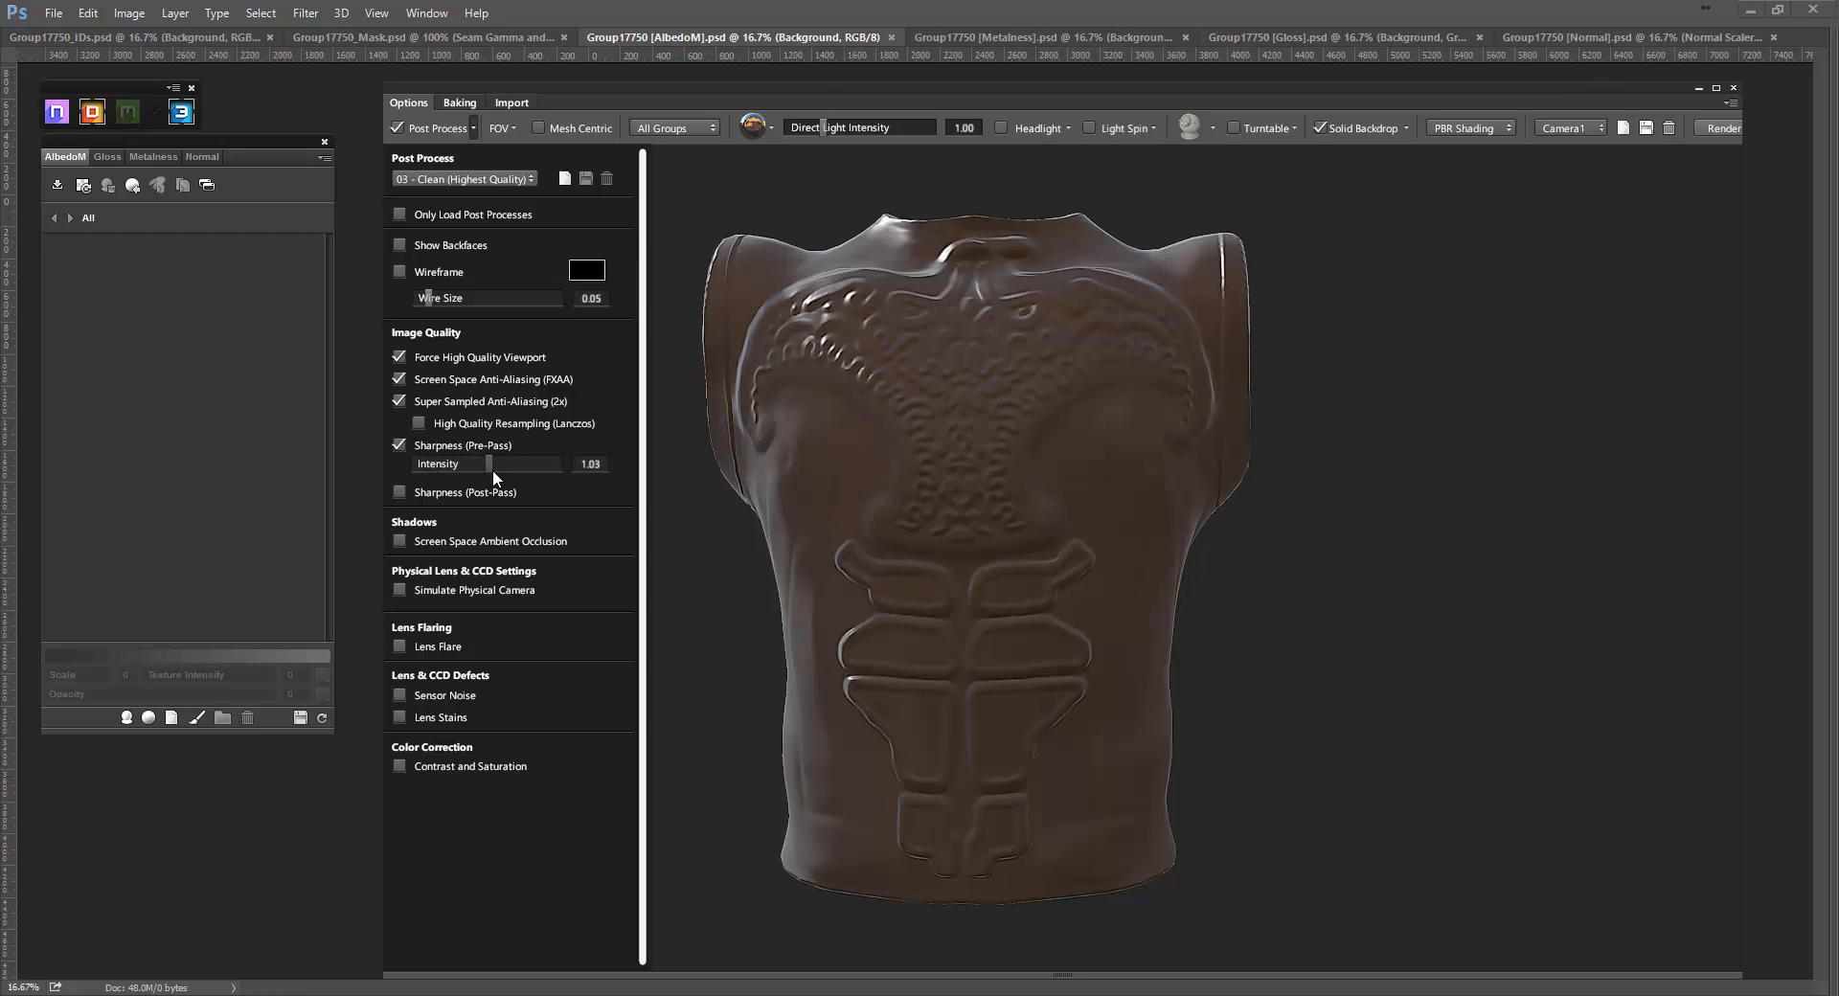
Close the post-process settings and rotate the lighting around the vest to bring out the baked relief.
{"action": "left_click", "coordinate": [476, 128]}
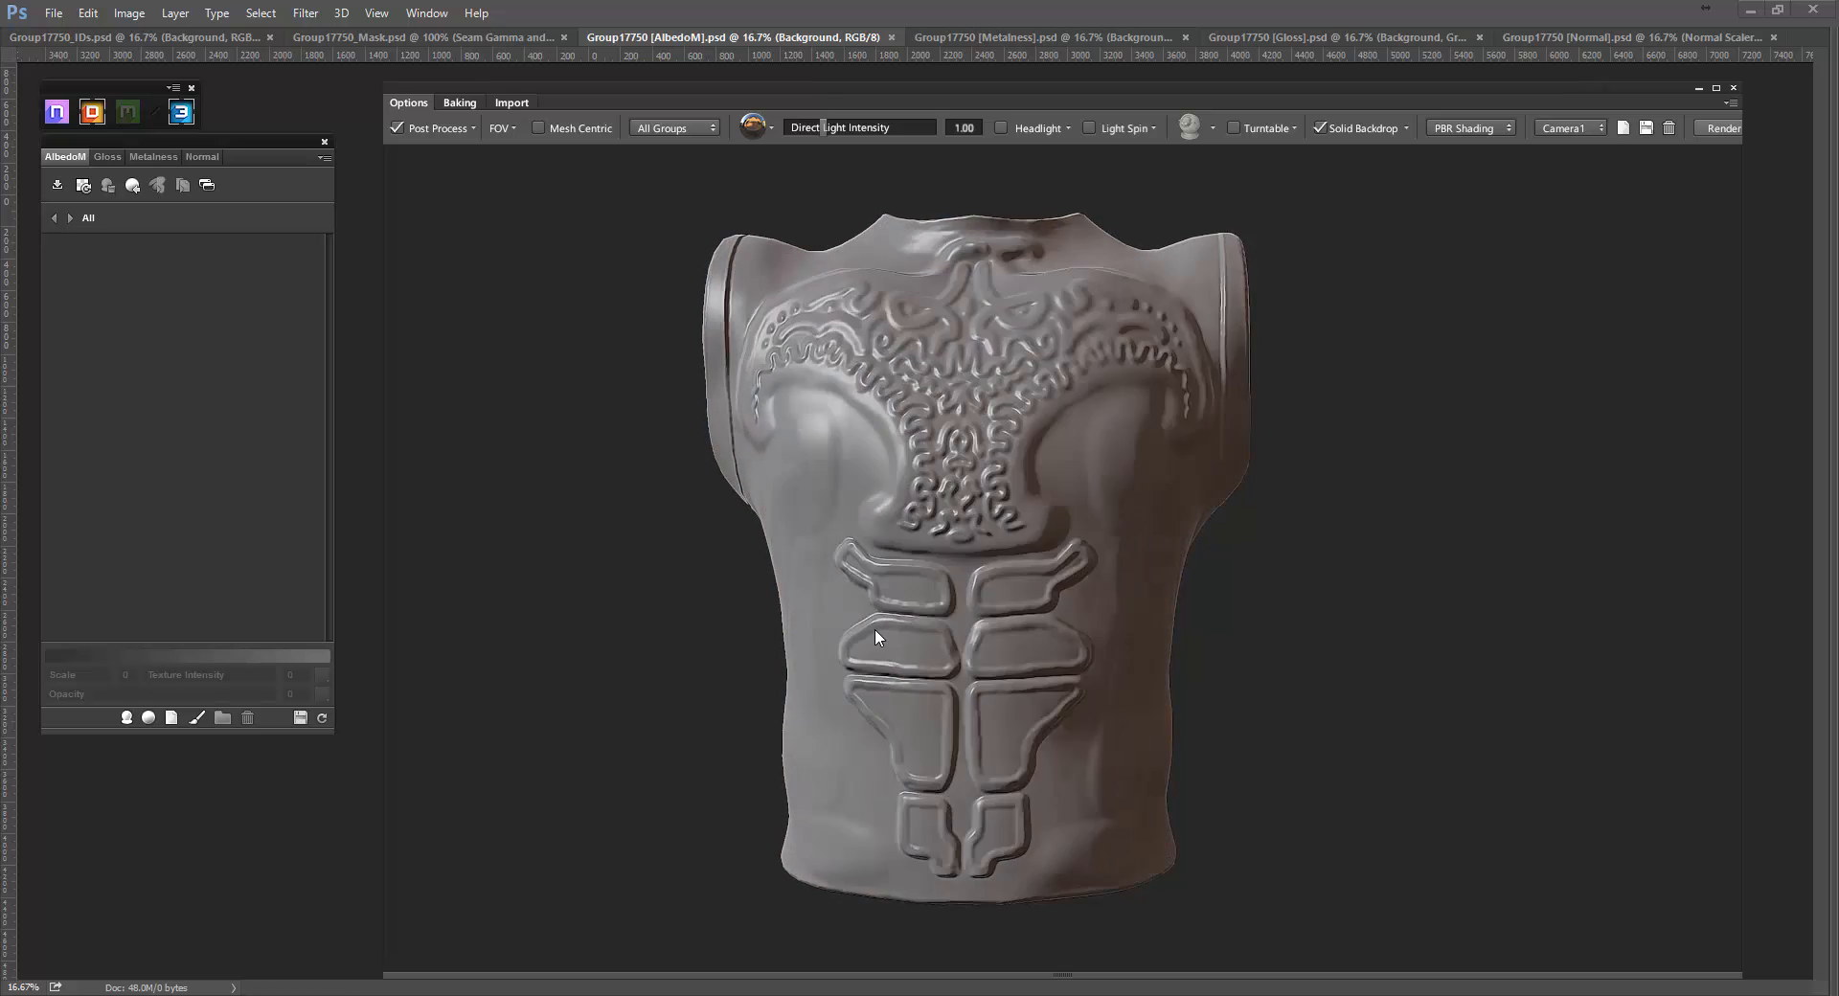
{"action": "left_click_drag", "start_coordinate": [876, 628], "coordinate": [783, 620]}
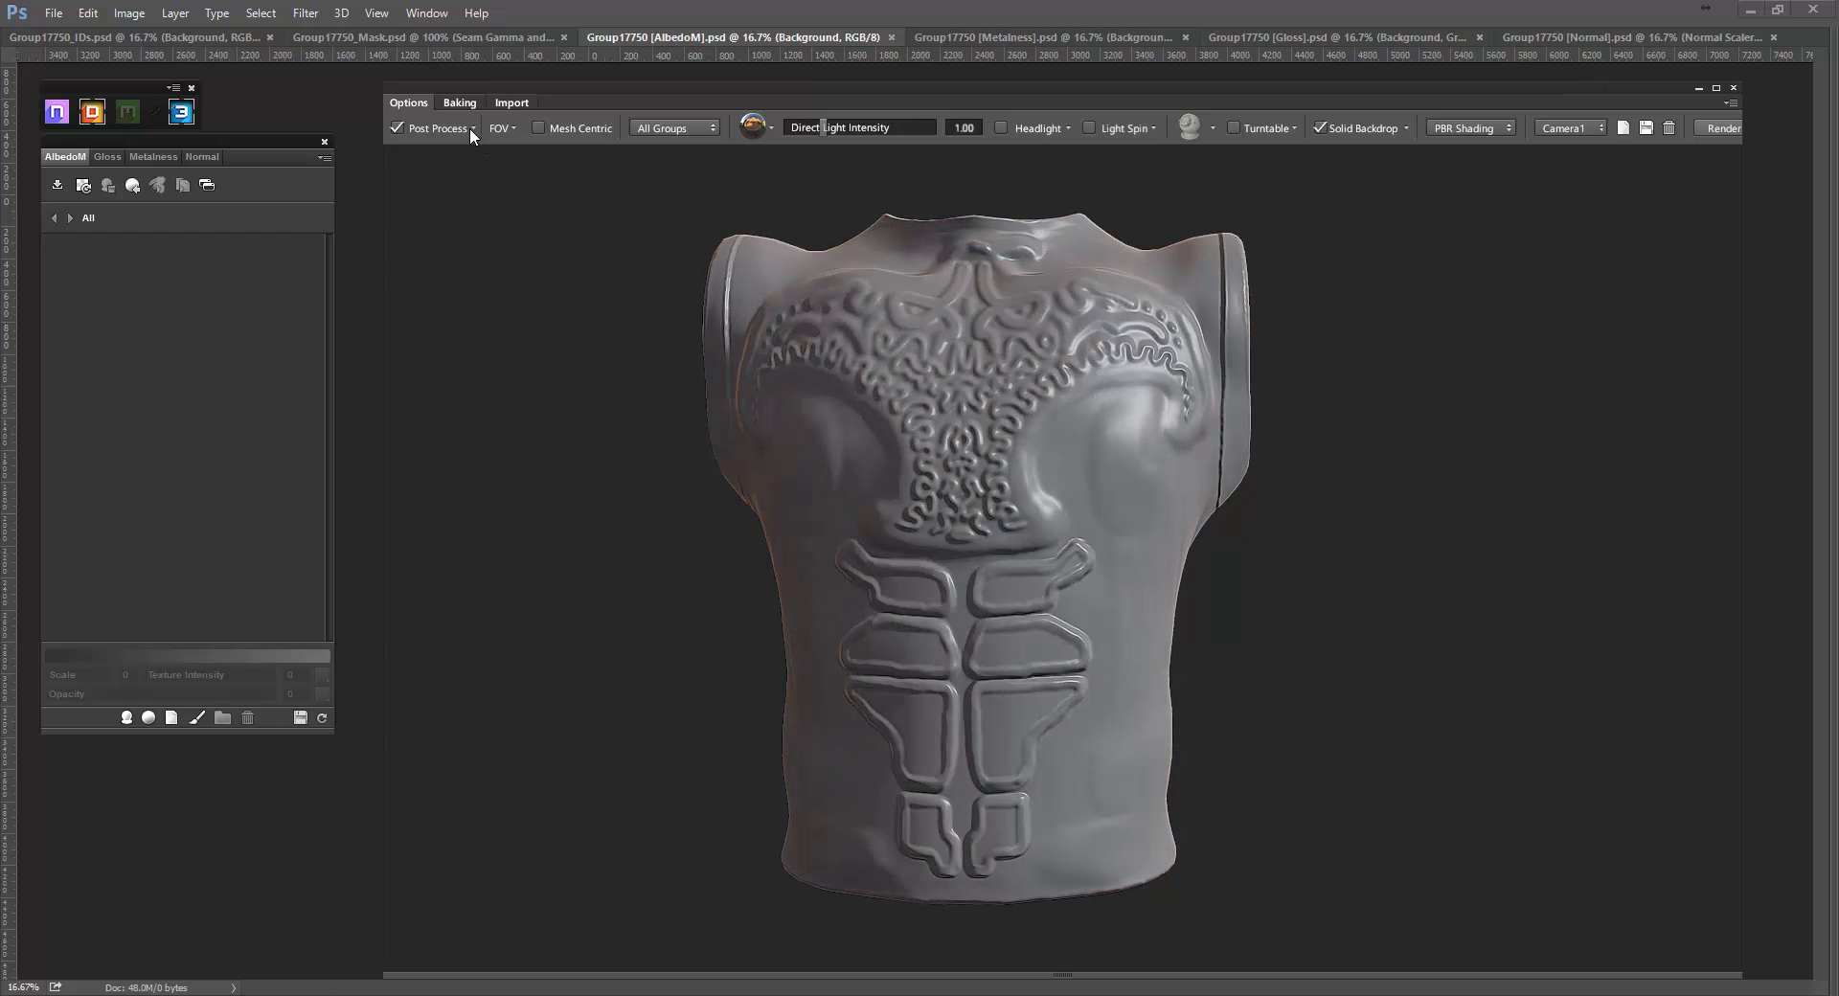
Overlay the wireframe on the vest, examine the mesh under the baked chest relief up close, and hide the wireframe again.
{"action": "left_click", "coordinate": [471, 128]}
{"action": "left_click", "coordinate": [400, 271]}
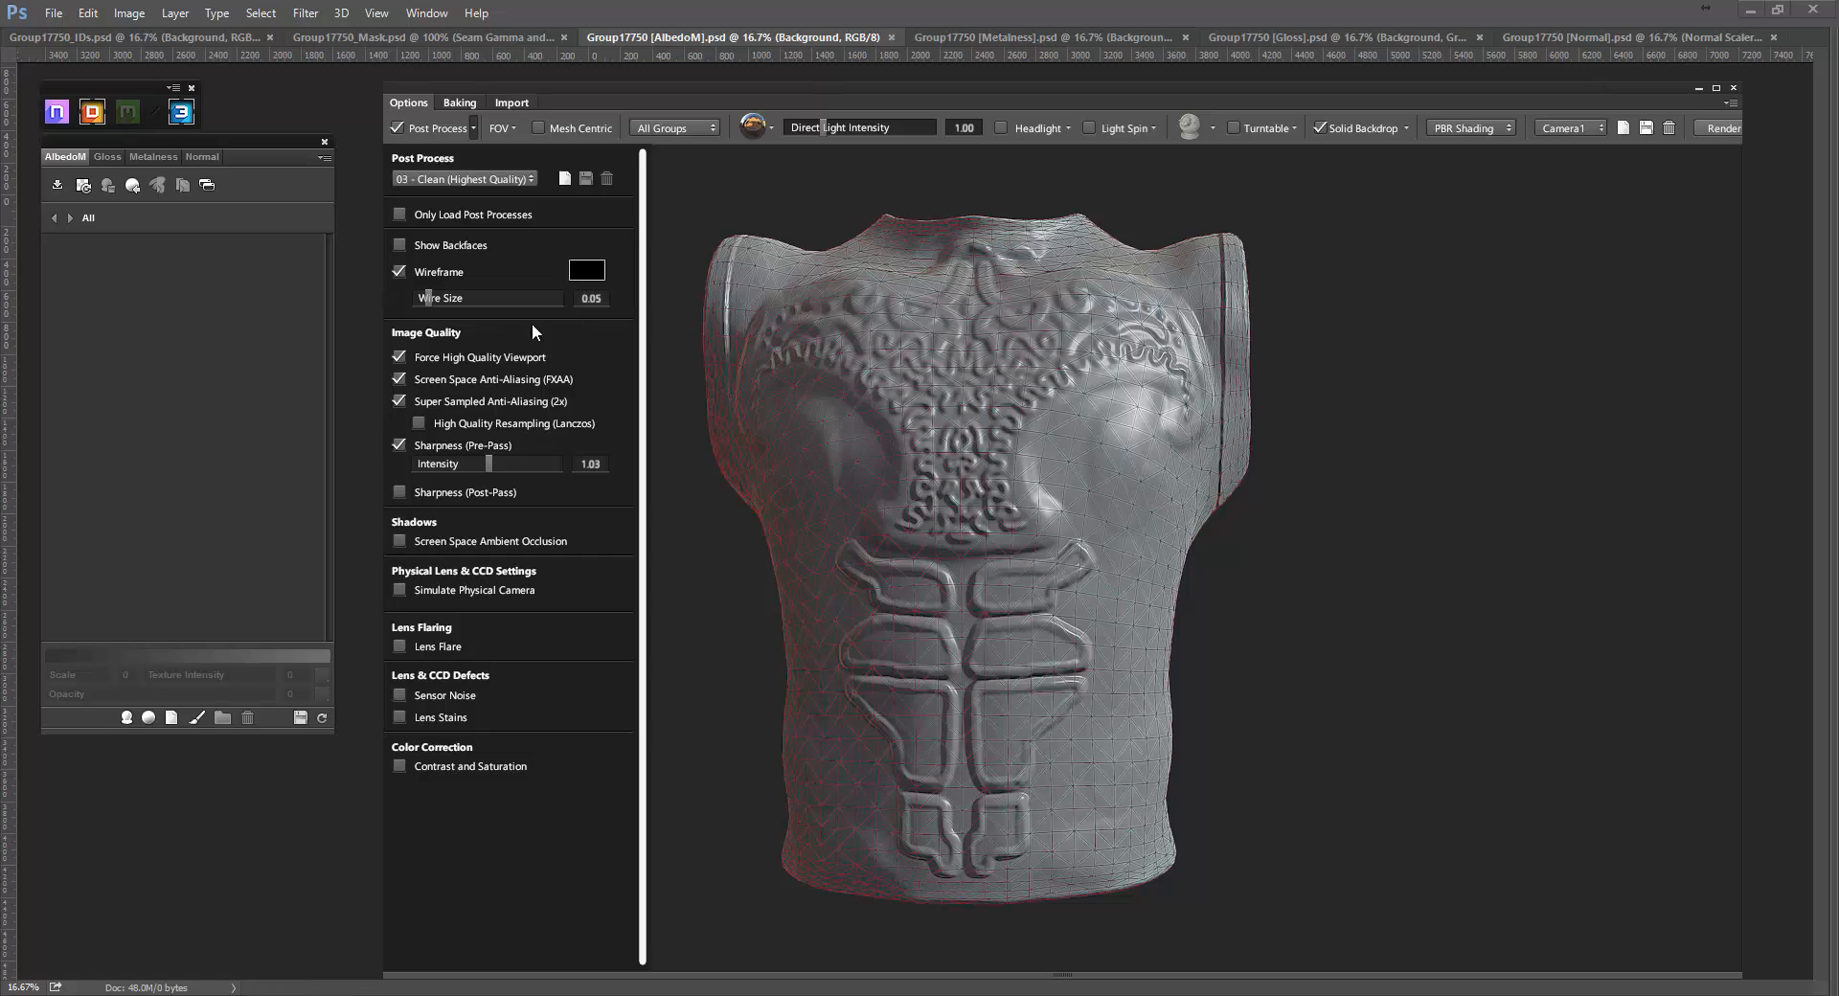
{"action": "scroll", "coordinate": [1040, 444], "scroll_direction": "up", "scroll_amount": 5}
{"action": "scroll", "coordinate": [1038, 446], "scroll_direction": "down", "scroll_amount": 5}
{"action": "scroll", "coordinate": [905, 567], "scroll_direction": "up", "scroll_amount": 4}
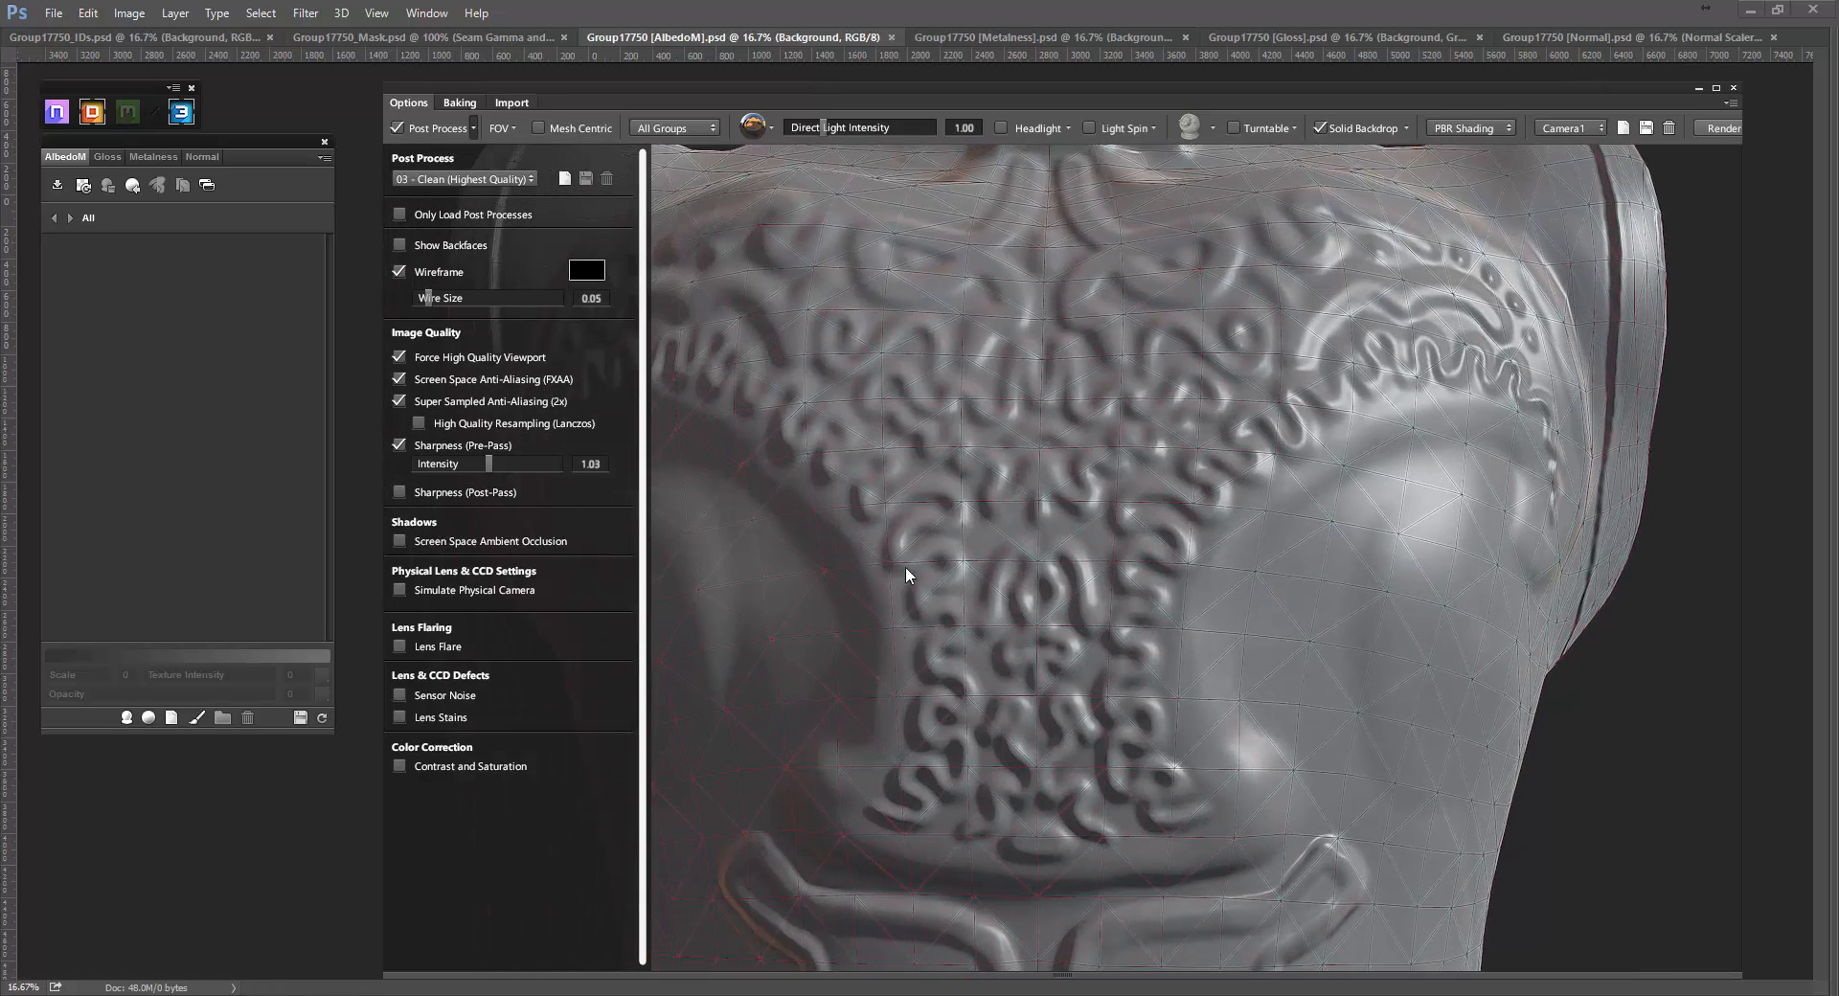
{"action": "left_click", "coordinate": [1070, 627]}
{"action": "scroll", "coordinate": [1092, 671], "scroll_direction": "down", "scroll_amount": 4}
{"action": "left_click_drag", "start_coordinate": [1100, 681], "coordinate": [981, 657]}
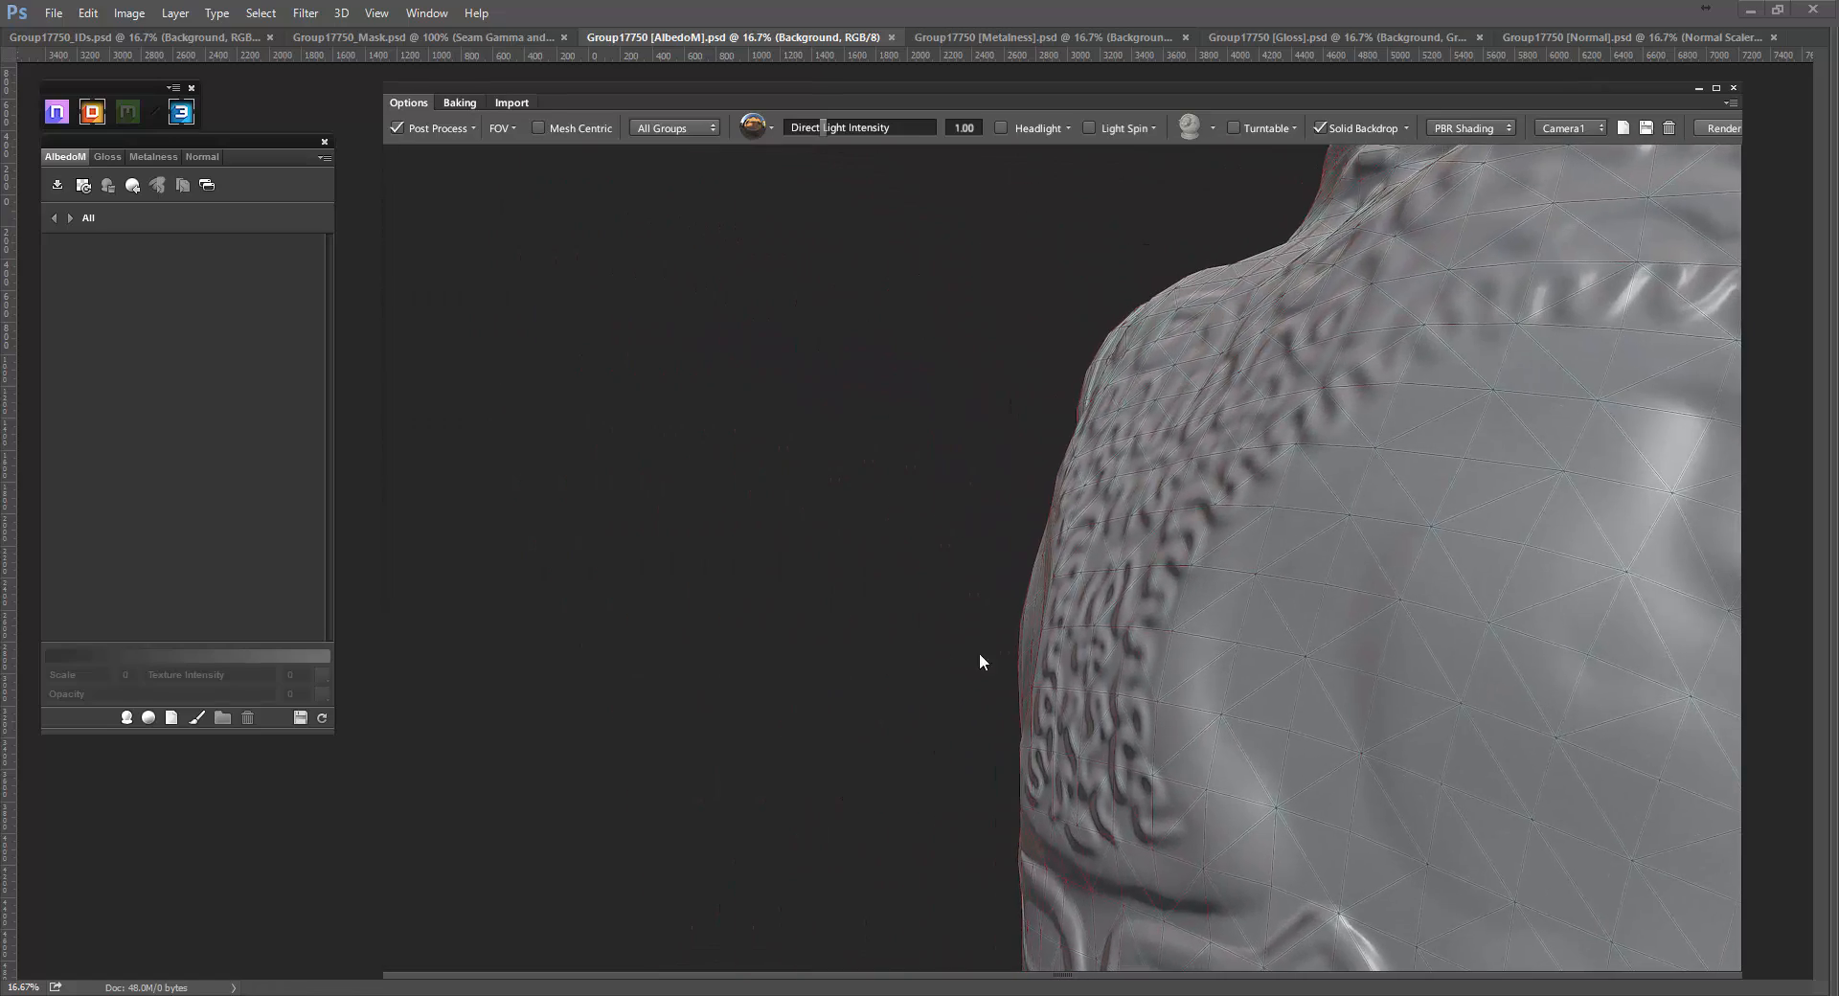
{"action": "scroll", "coordinate": [1054, 656], "scroll_direction": "up", "scroll_amount": 4}
{"action": "scroll", "coordinate": [1094, 647], "scroll_direction": "down", "scroll_amount": 4}
{"action": "left_click_drag", "start_coordinate": [1174, 682], "coordinate": [1062, 613]}
{"action": "left_click", "coordinate": [478, 124]}
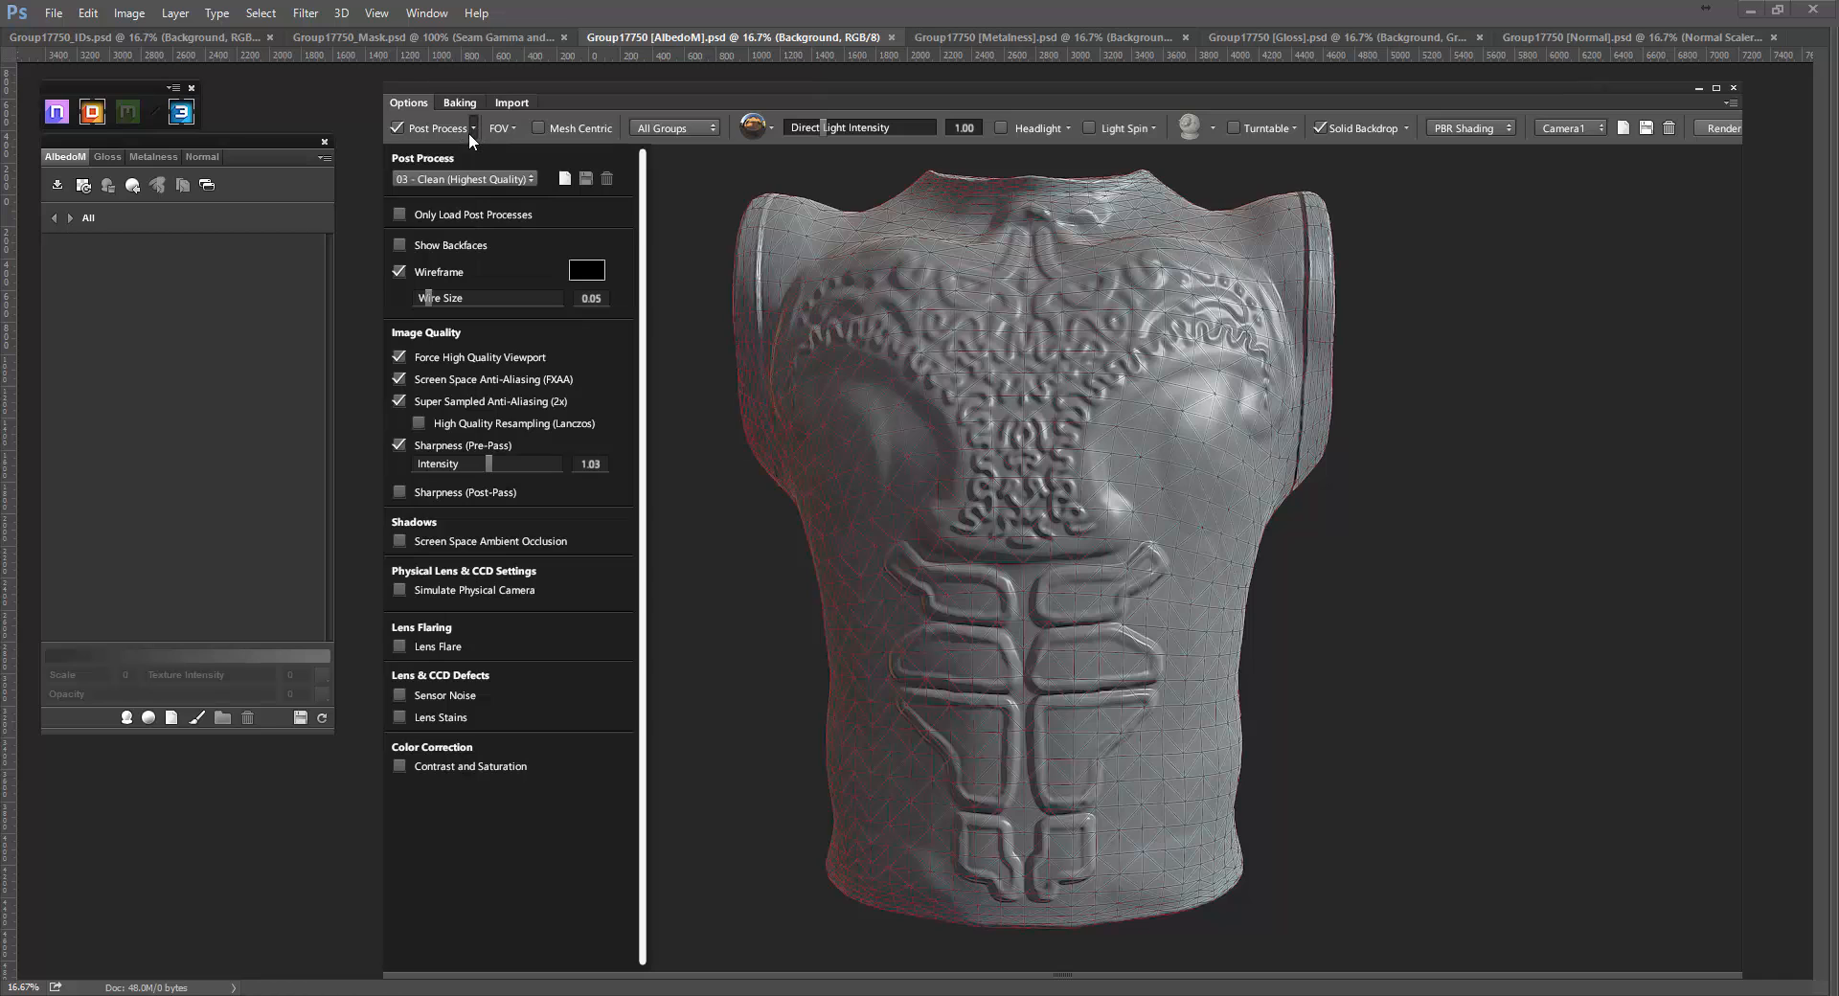
{"action": "left_click", "coordinate": [398, 271]}
{"action": "left_click", "coordinate": [475, 130]}
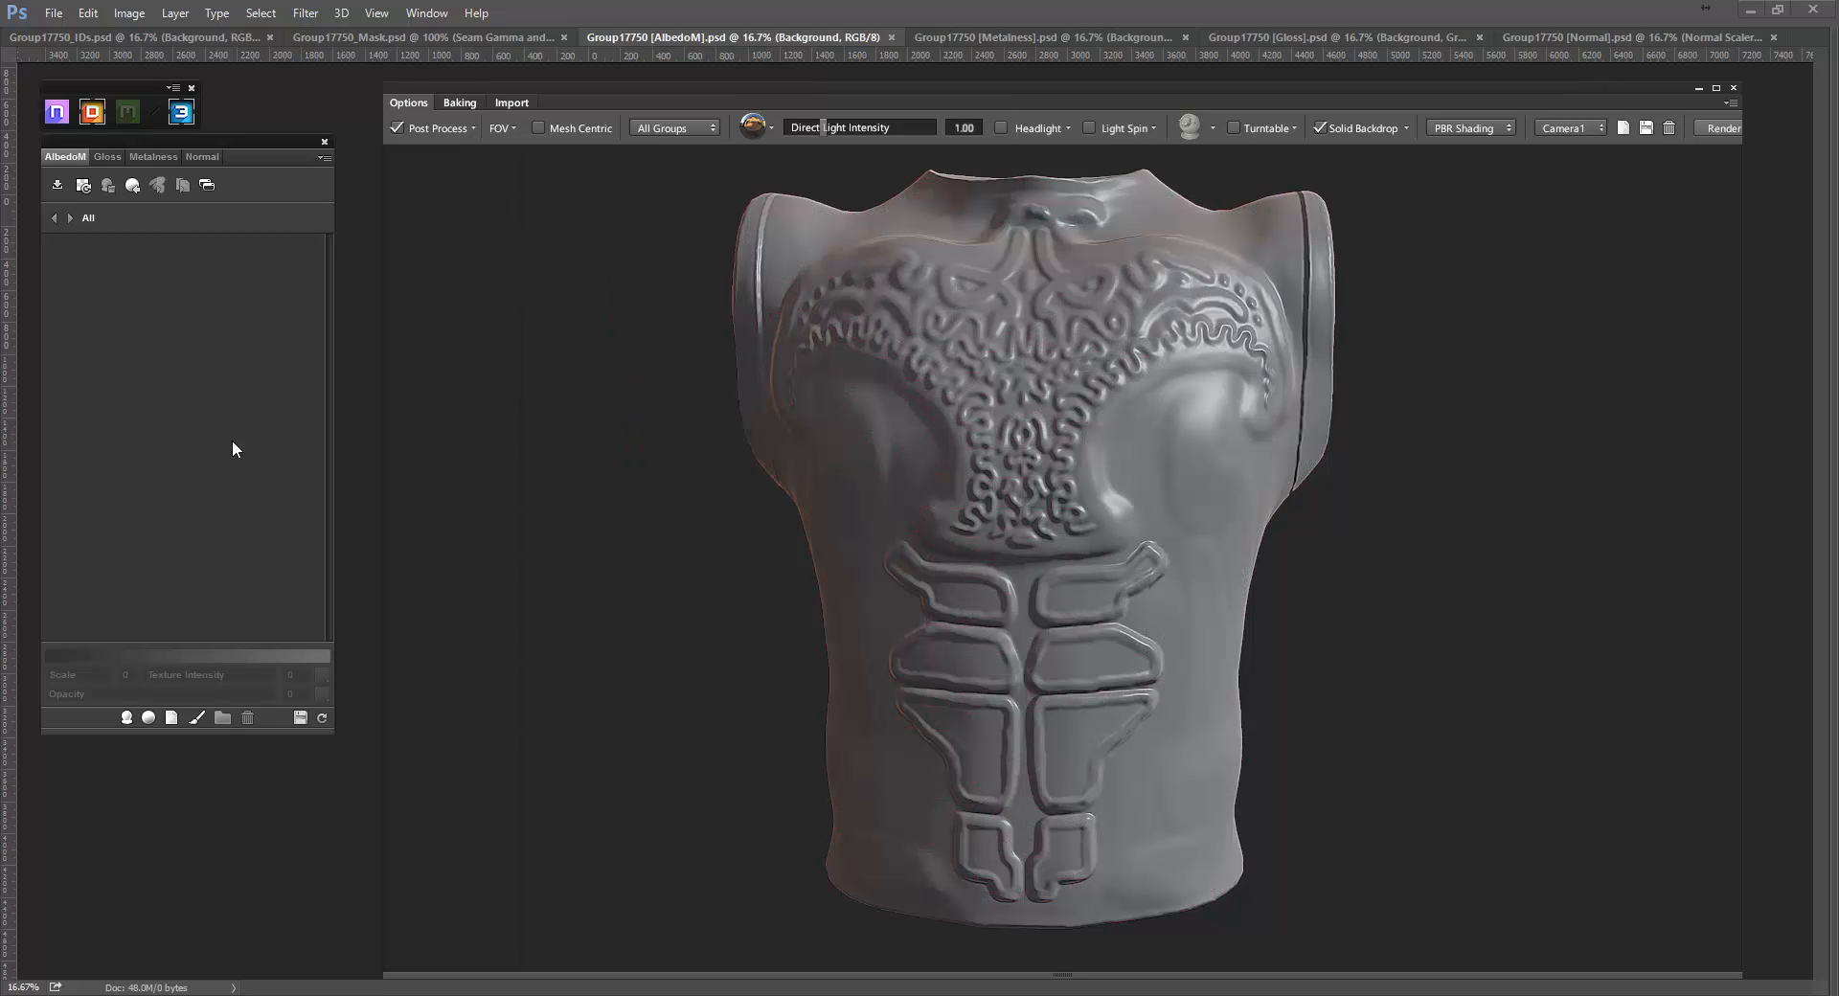
Add the Gallium material from the pure metals as the vest's base layer and rotate the lighting over it.
{"action": "left_click_drag", "start_coordinate": [1032, 462], "coordinate": [1016, 442]}
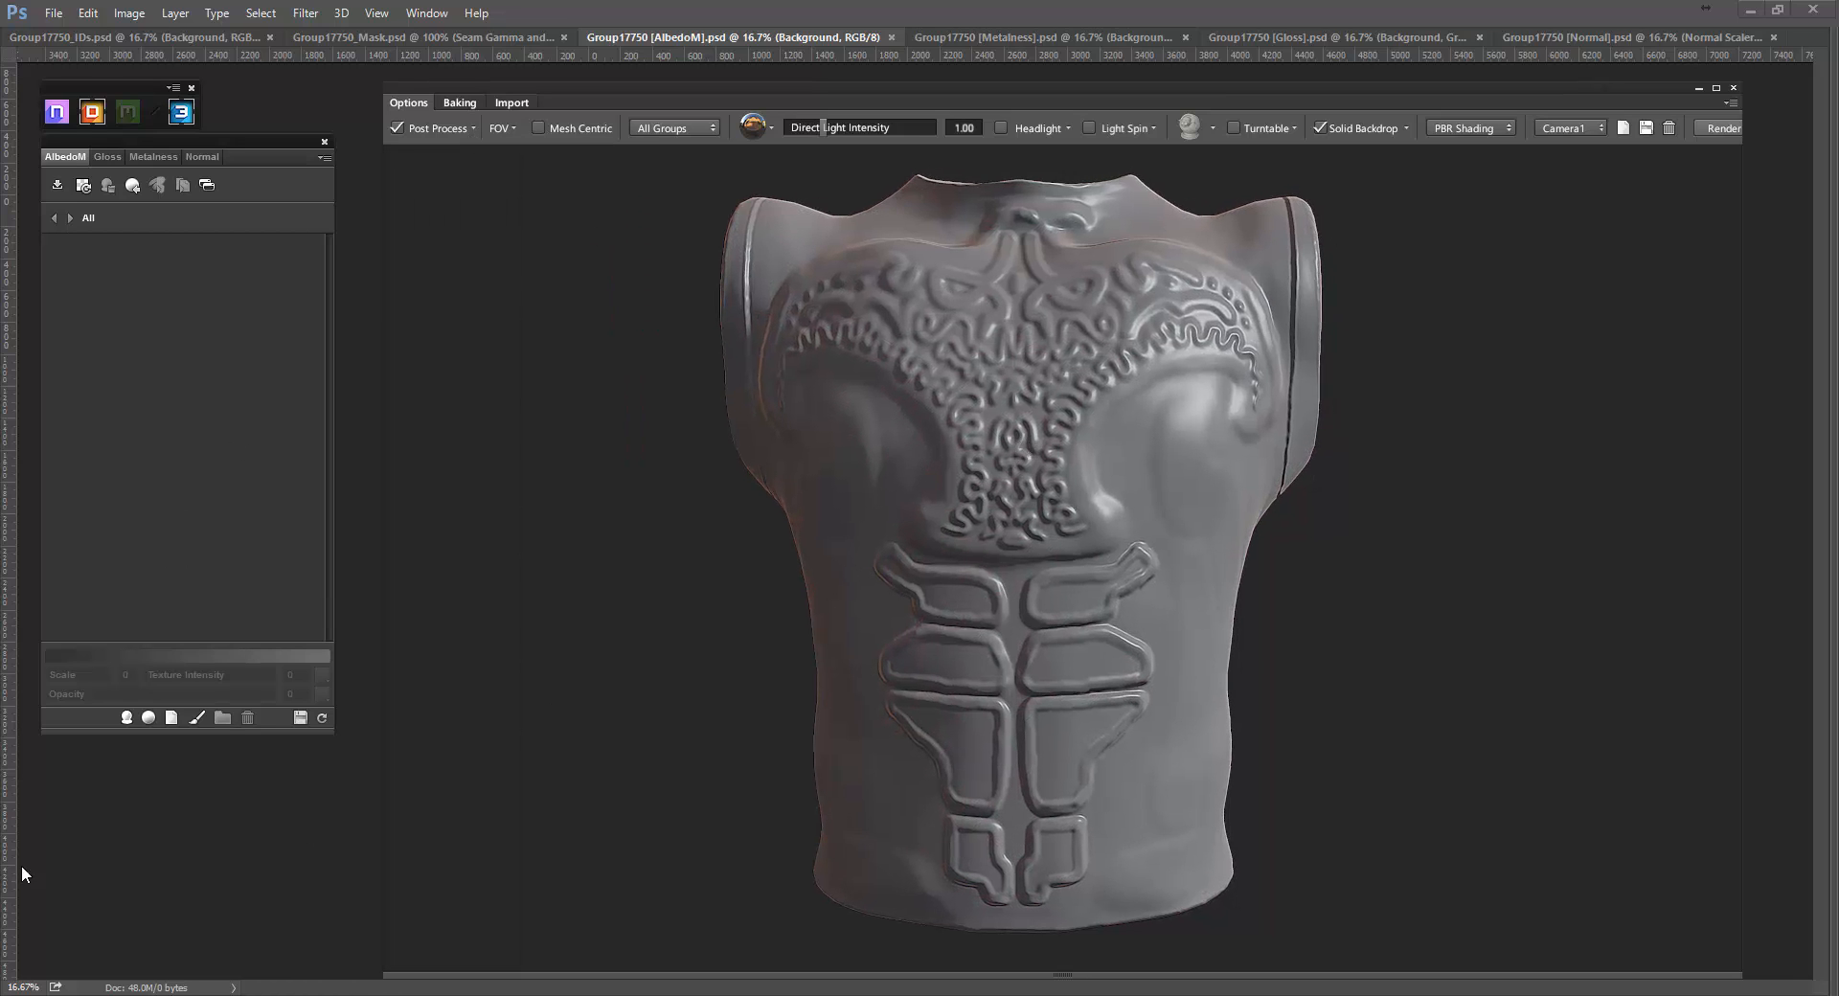
{"action": "left_click", "coordinate": [126, 717]}
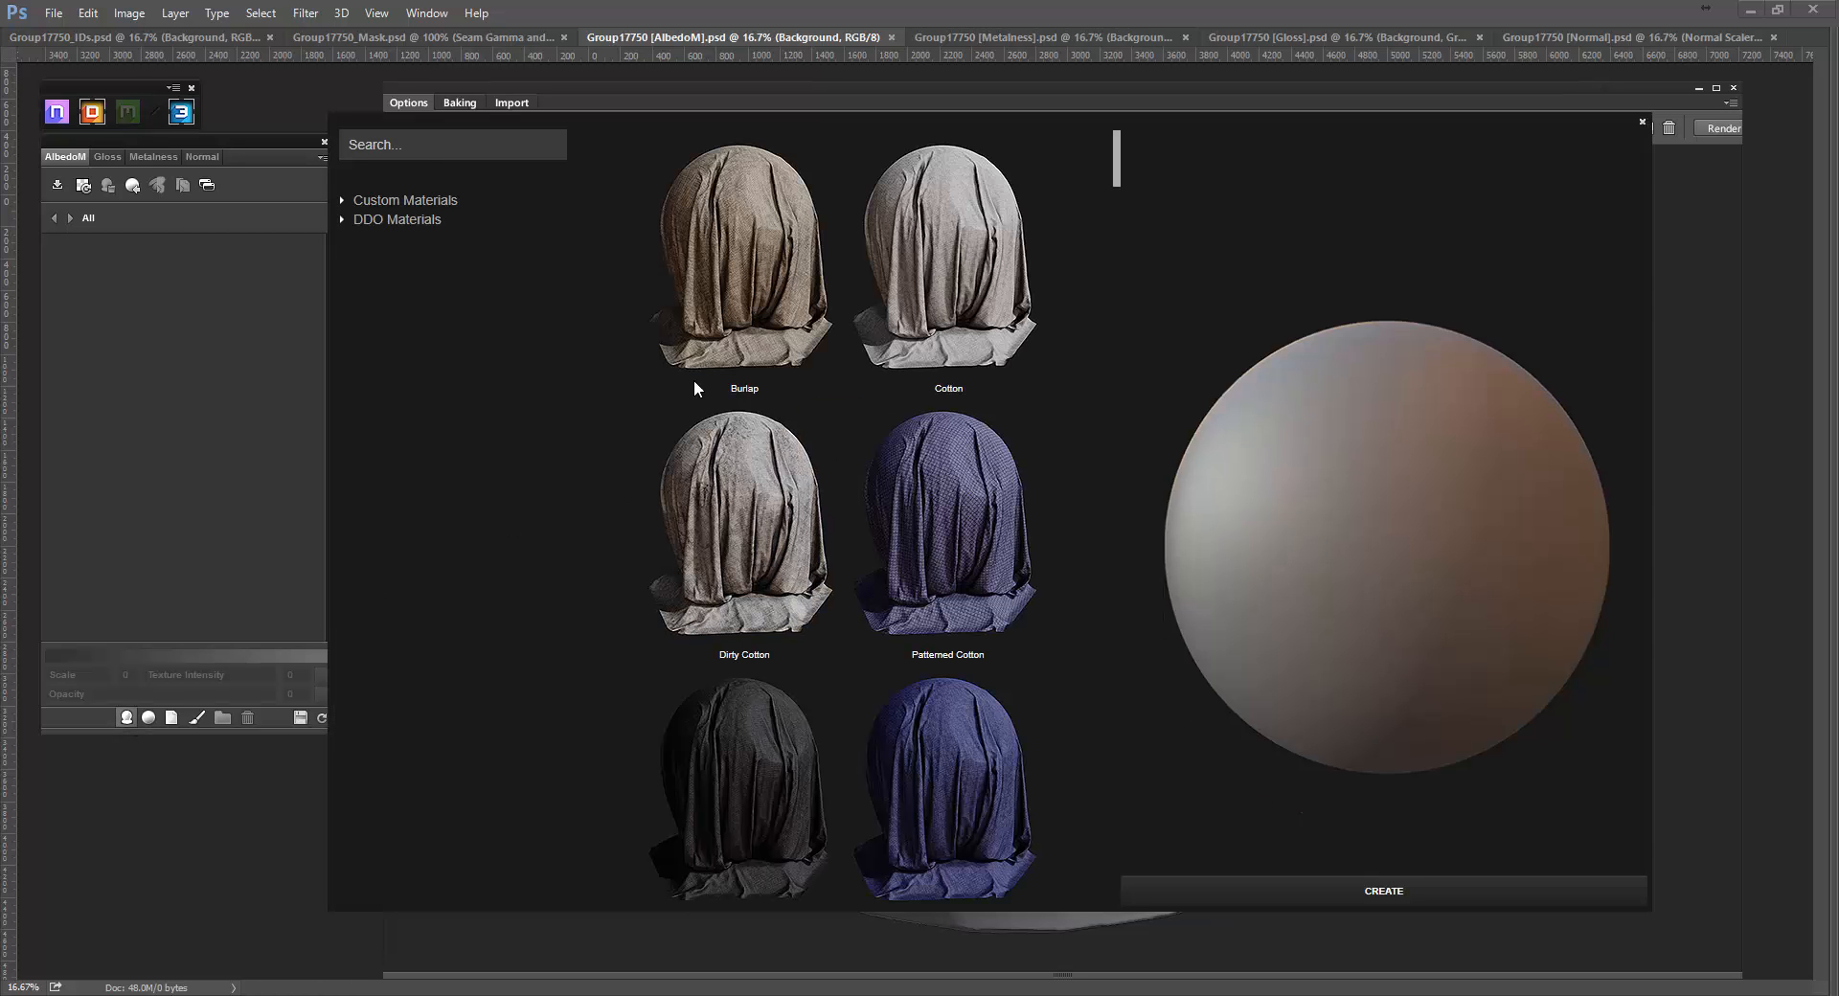
{"action": "left_click", "coordinate": [407, 489]}
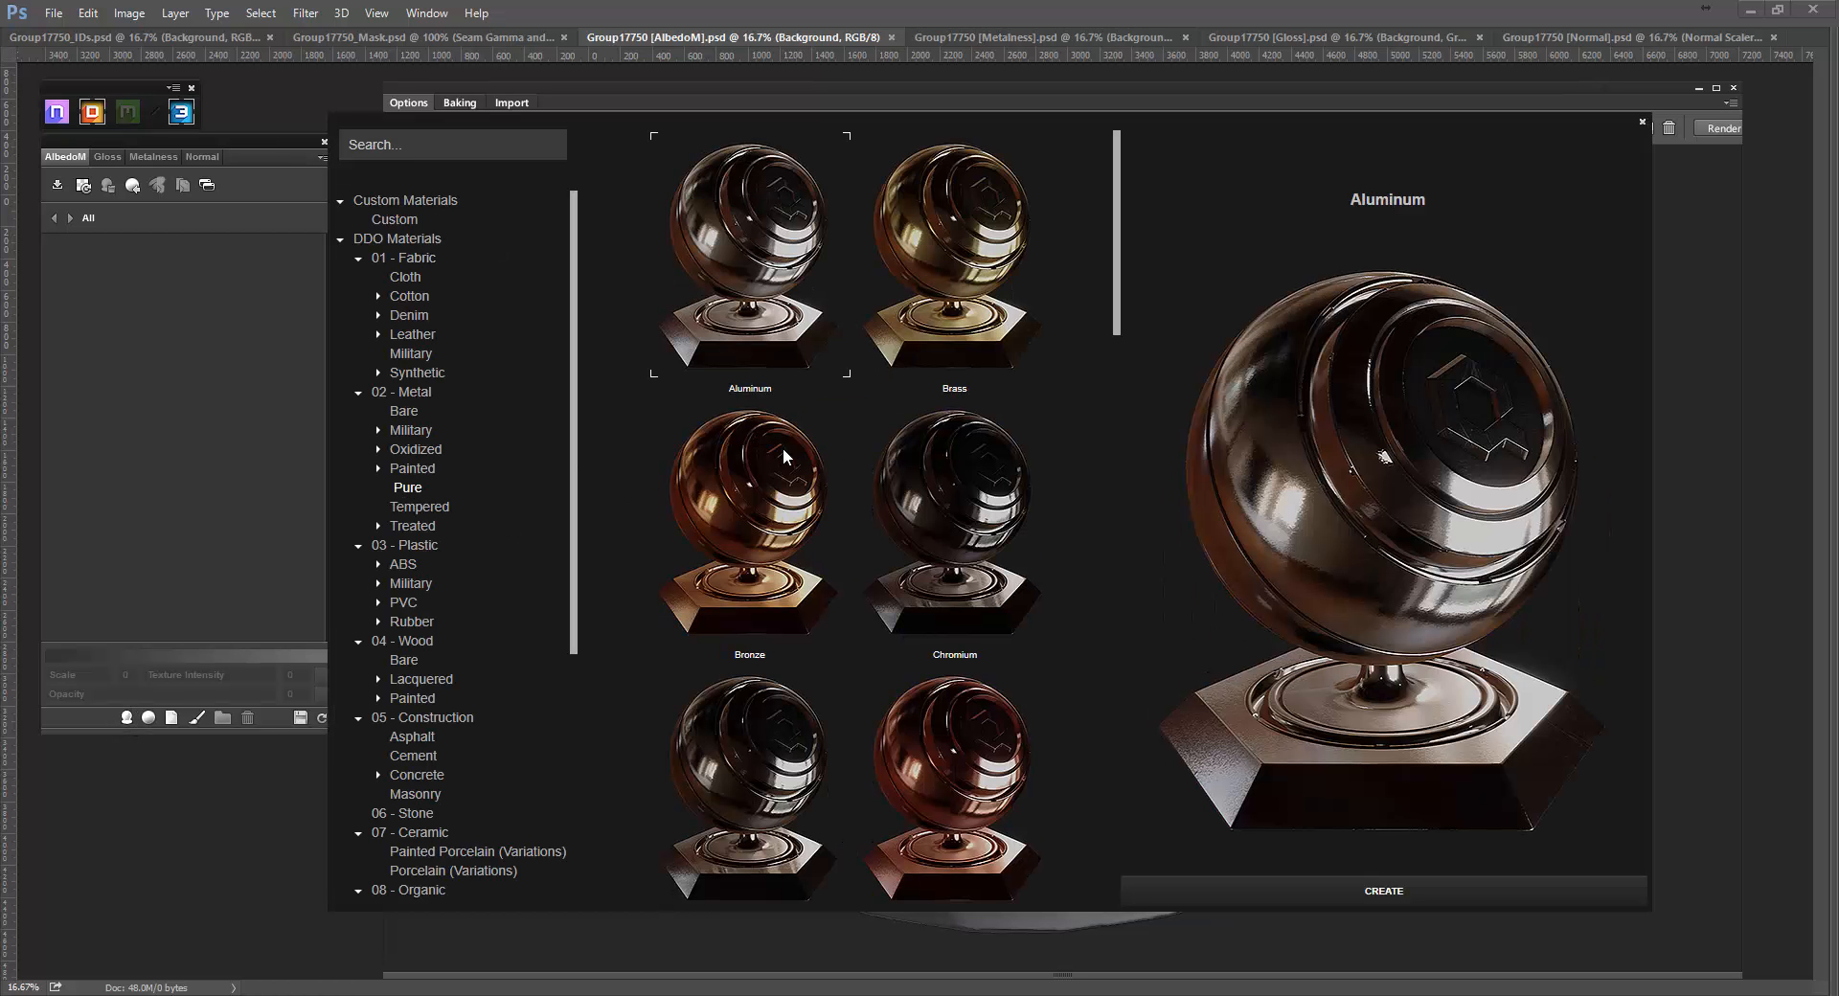
{"action": "scroll", "coordinate": [783, 456], "scroll_direction": "down", "scroll_amount": 3}
{"action": "left_click", "coordinate": [758, 776]}
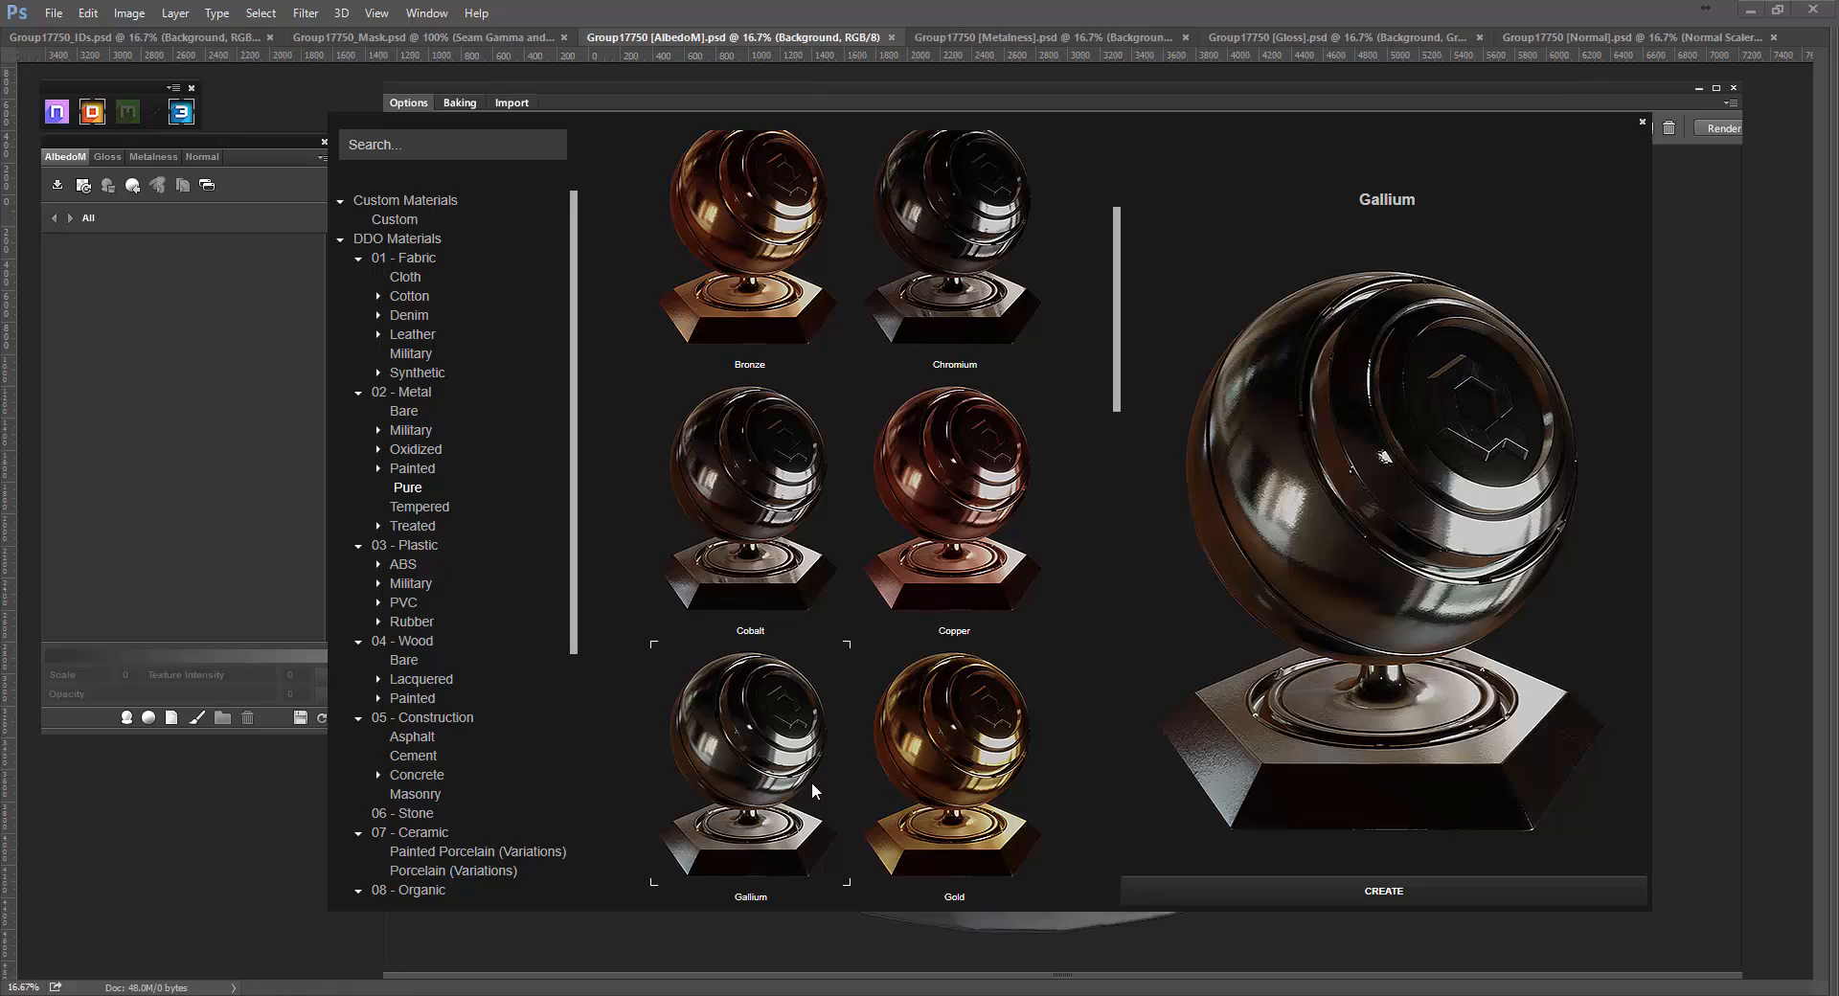
{"action": "left_click", "coordinate": [1529, 889]}
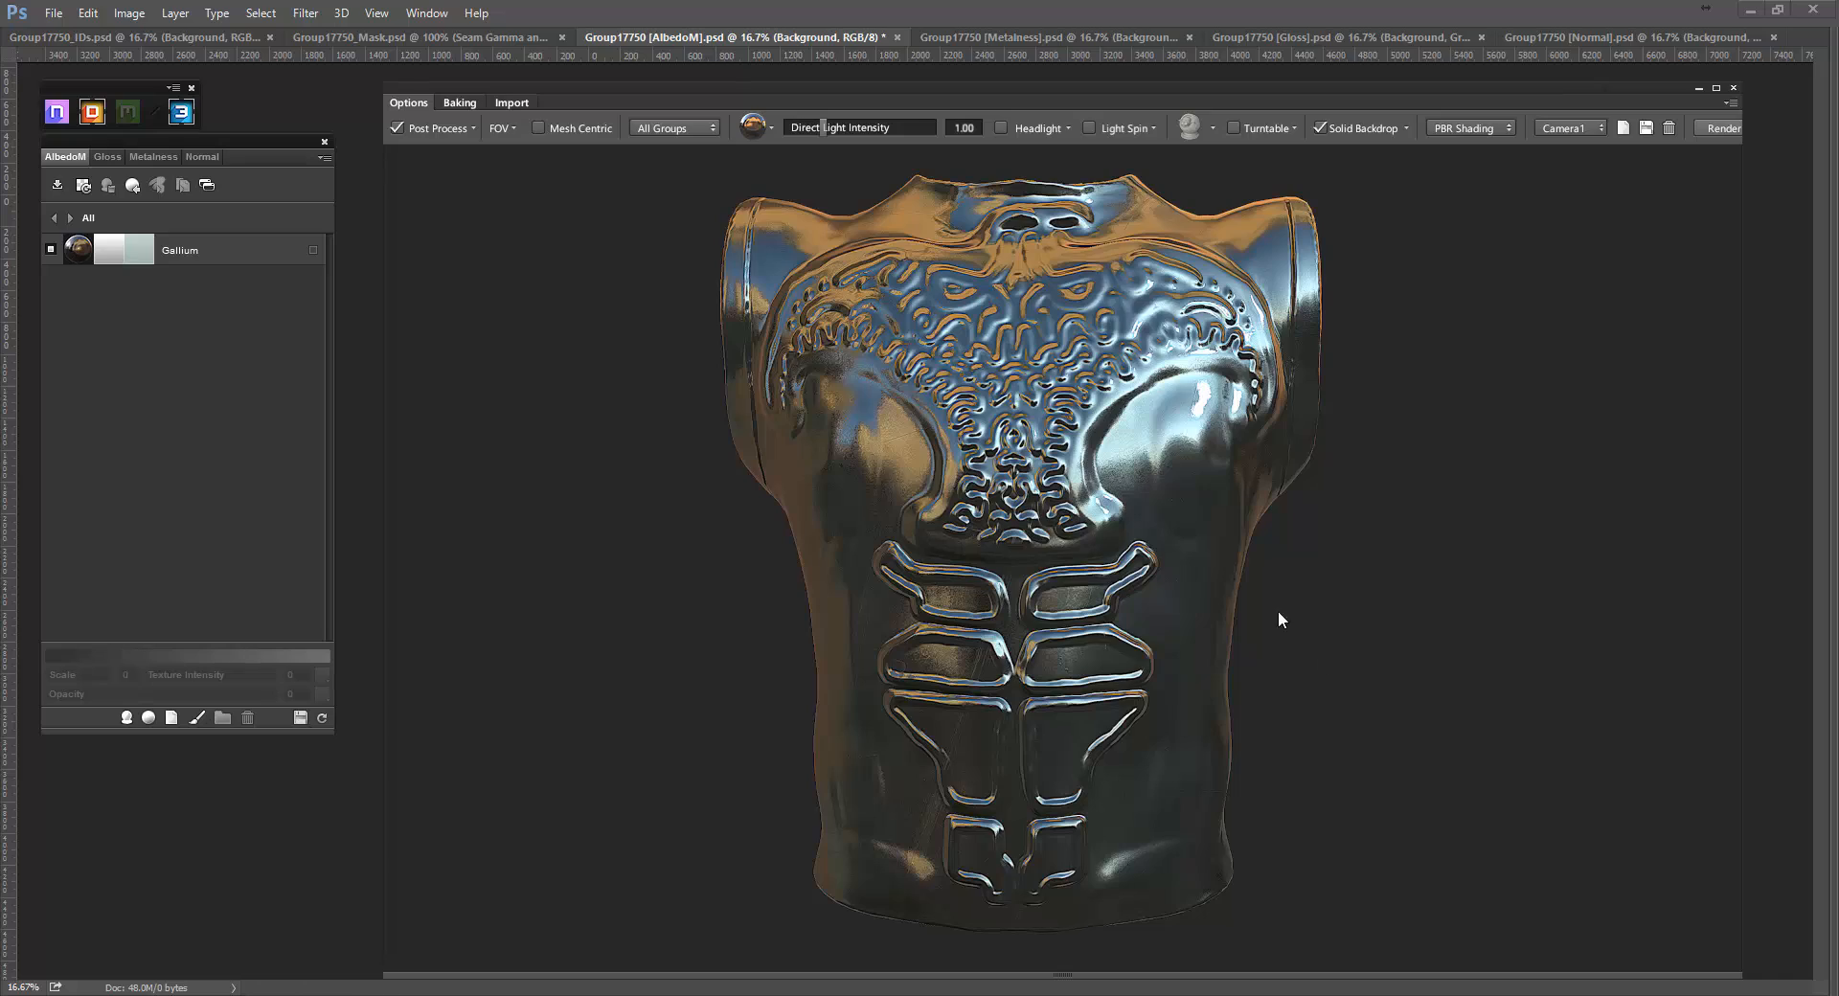
{"action": "mouse_move", "coordinate": [1244, 608]}
{"action": "left_mouse_down", "text": "shift"}
{"action": "mouse_move", "coordinate": [1325, 608]}
{"action": "mouse_move", "coordinate": [1243, 622]}
{"action": "left_mouse_up", "text": "shift"}
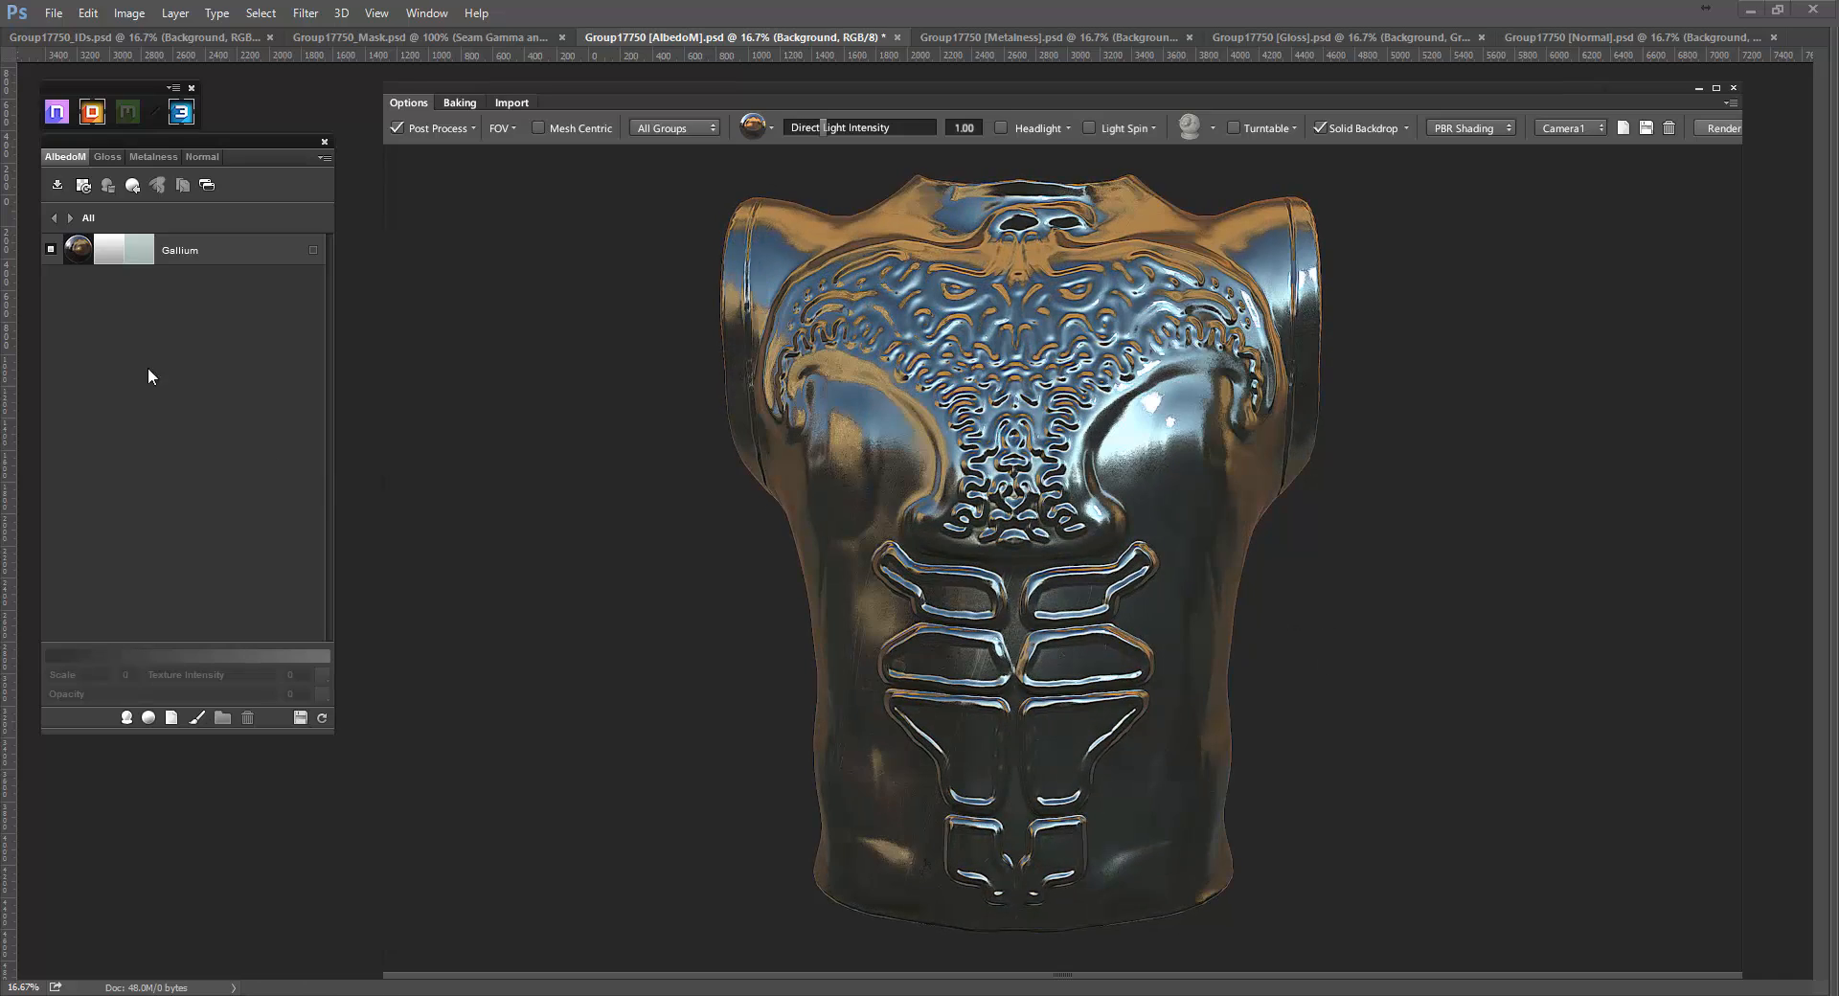
Add the Brass material from the pure metals as a layer above Gallium.
{"action": "left_click", "coordinate": [126, 717]}
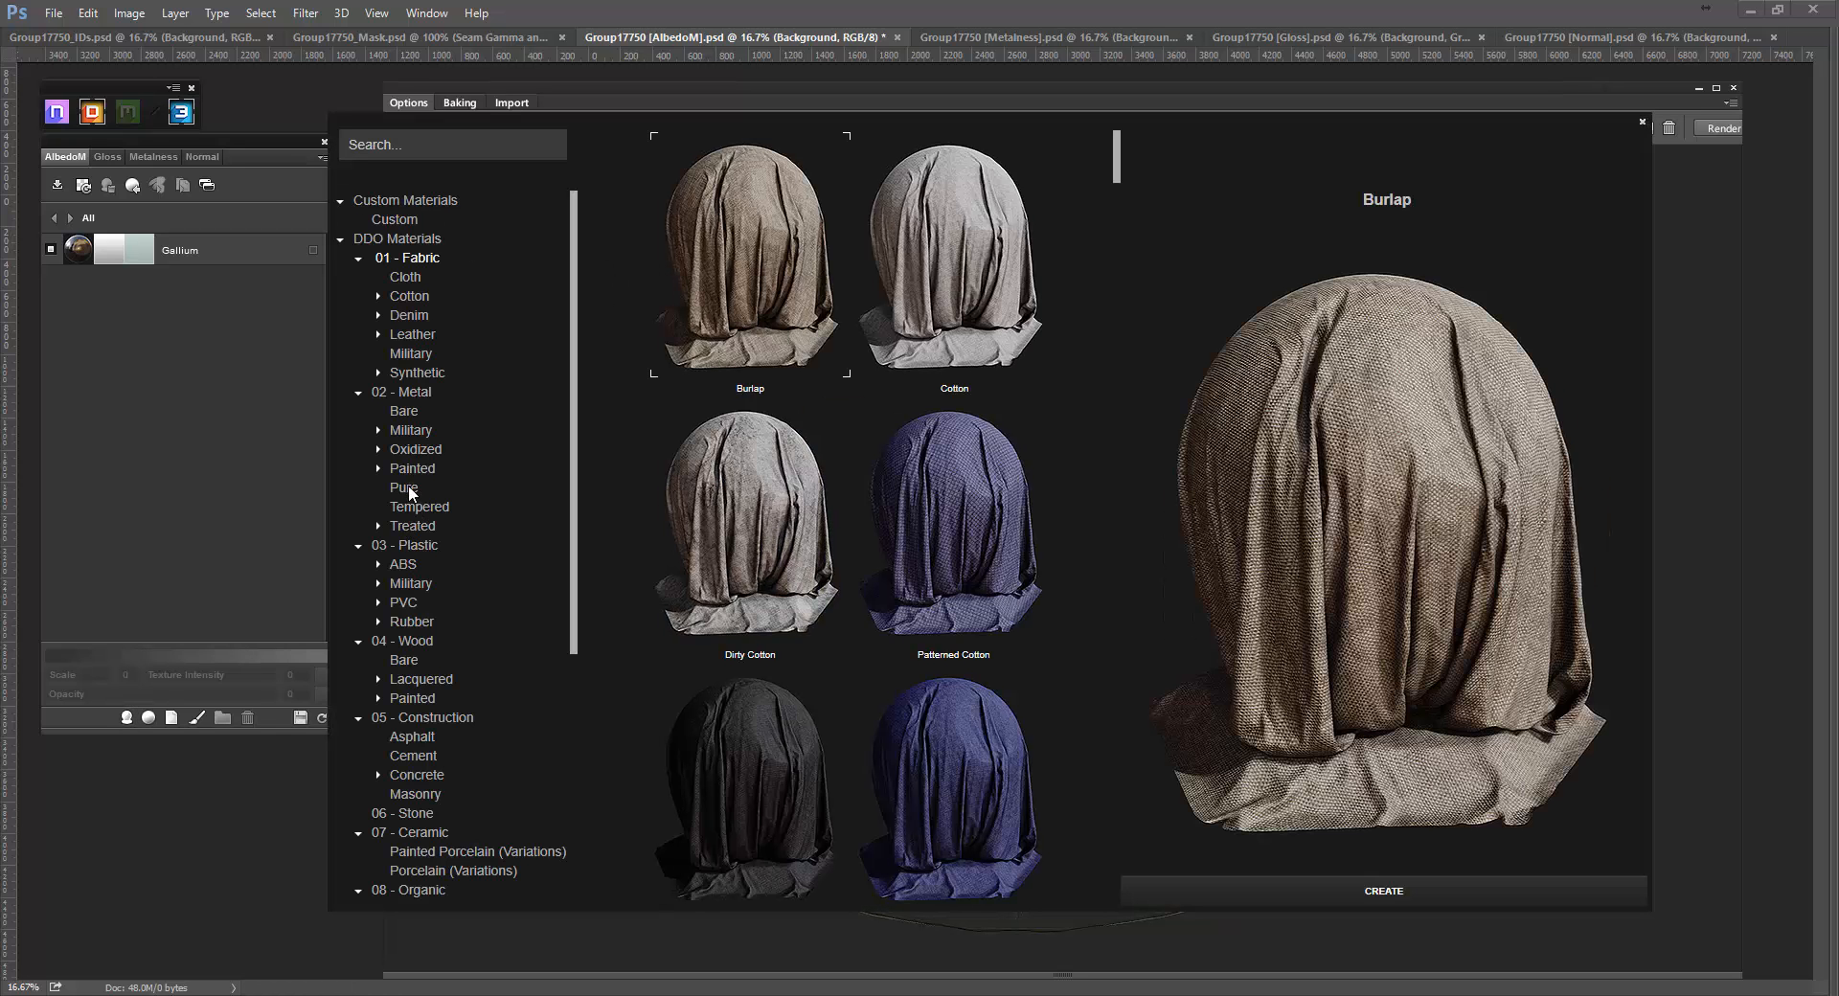
{"action": "left_click", "coordinate": [404, 488]}
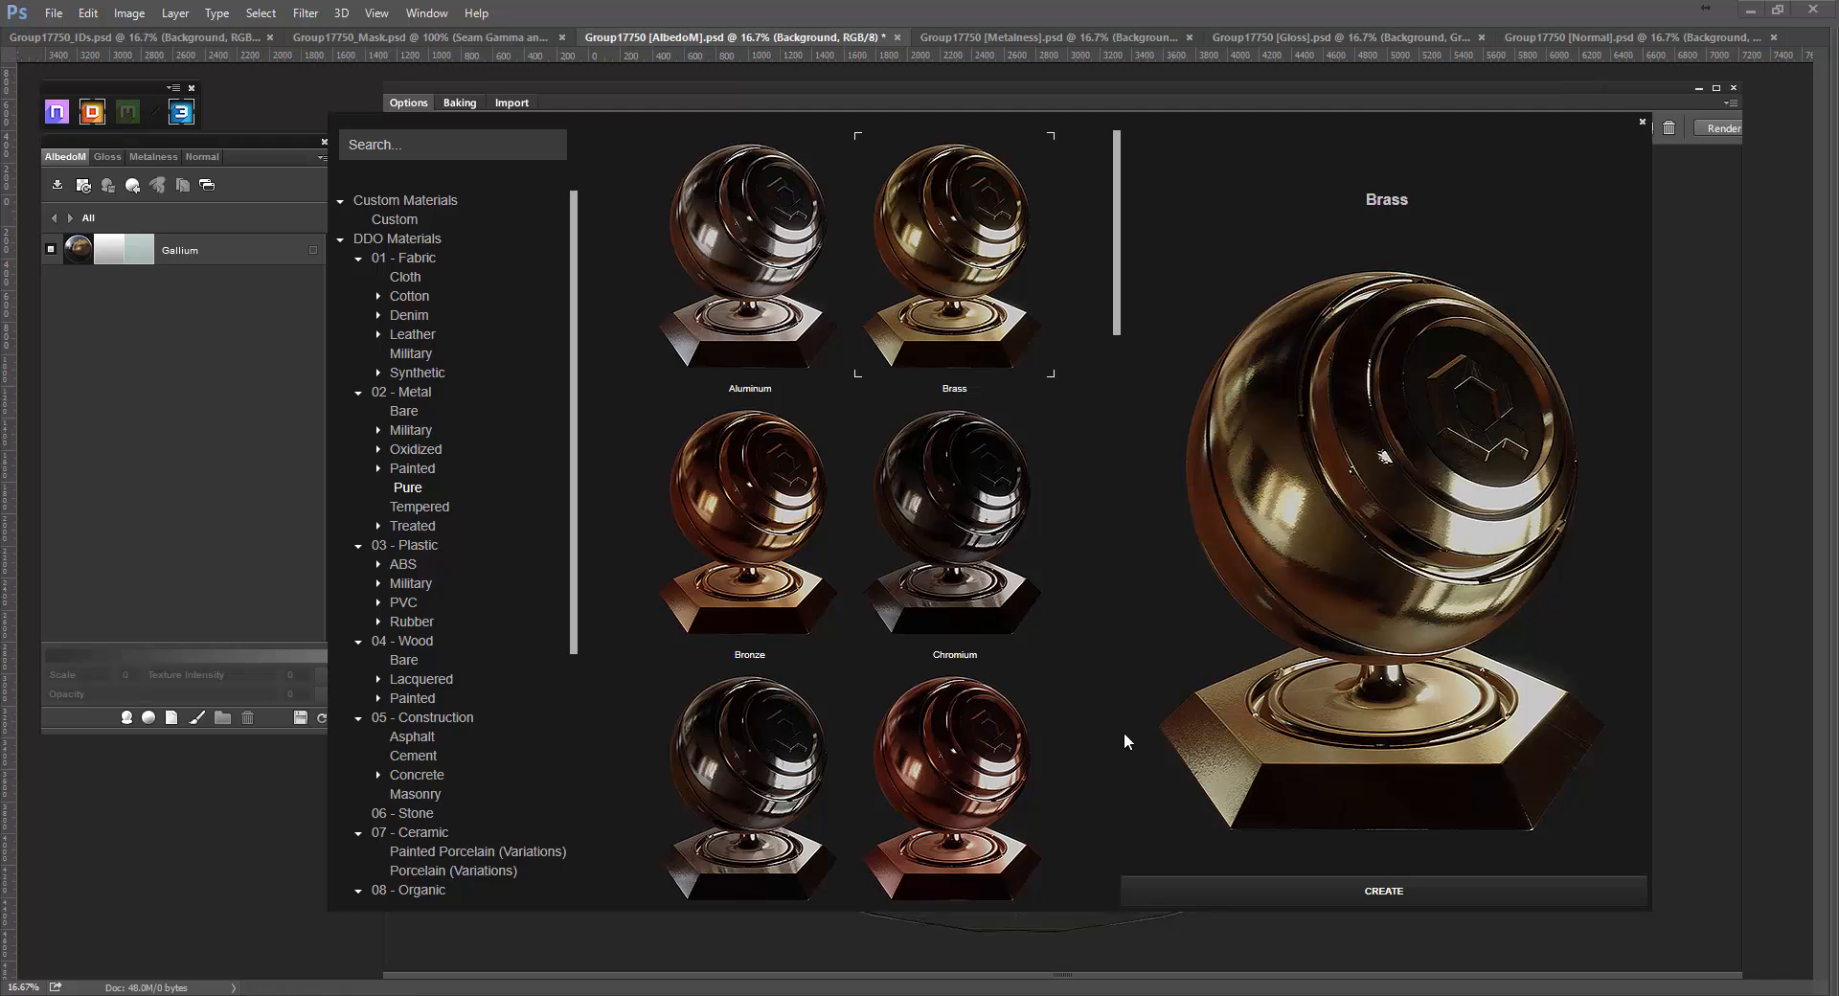
{"action": "left_click", "coordinate": [1260, 886]}
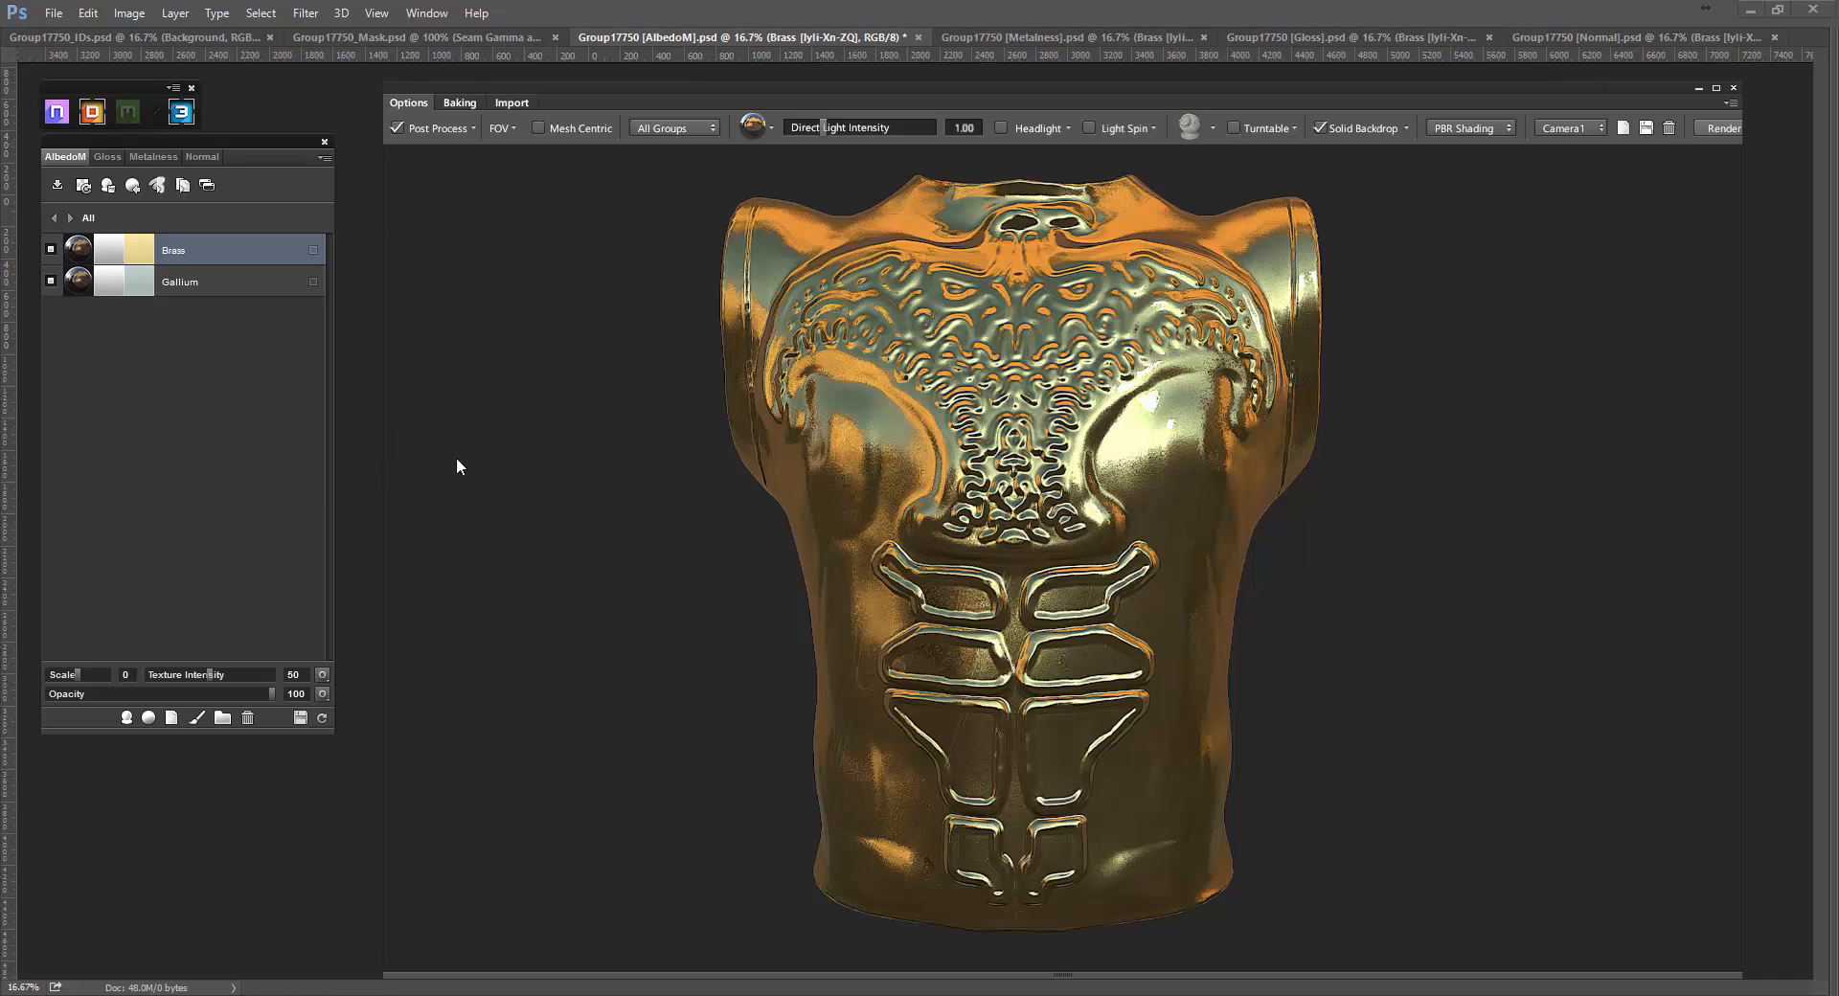
Open the Brass layer's mask in full shaded painting mode and apply the Acid Large preset.
{"action": "left_click", "coordinate": [104, 261]}
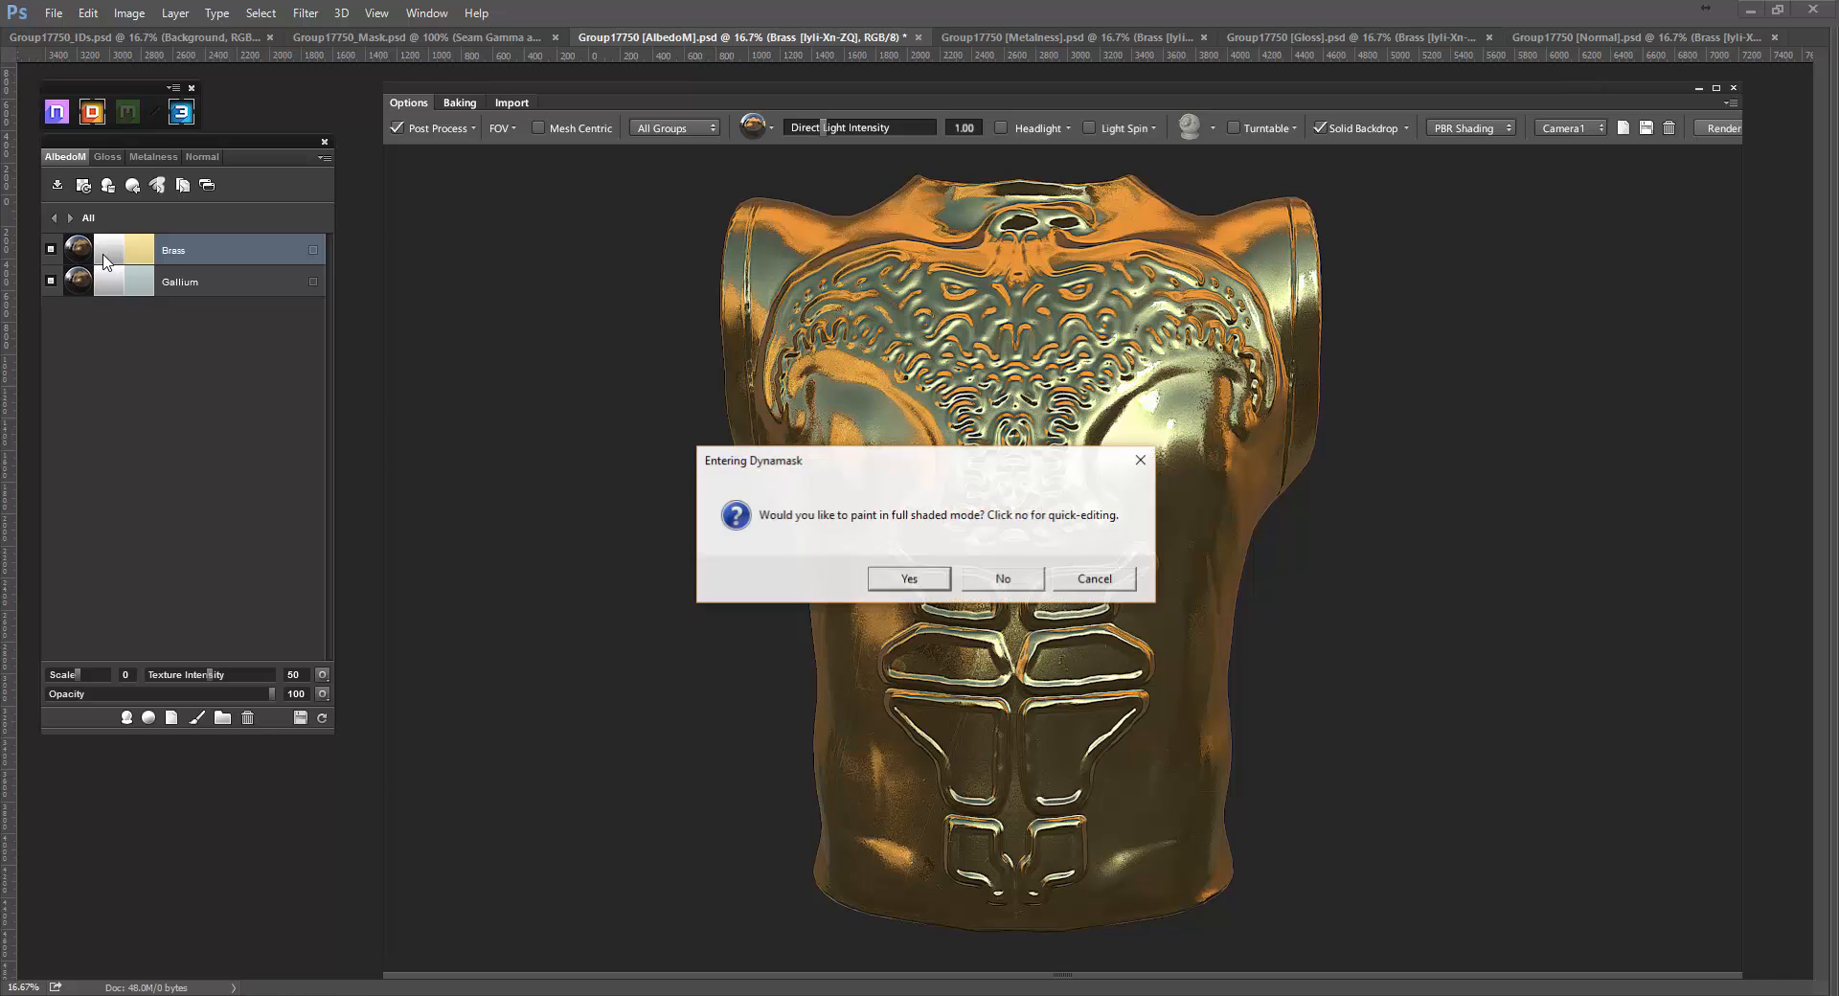
{"action": "left_click", "coordinate": [908, 578]}
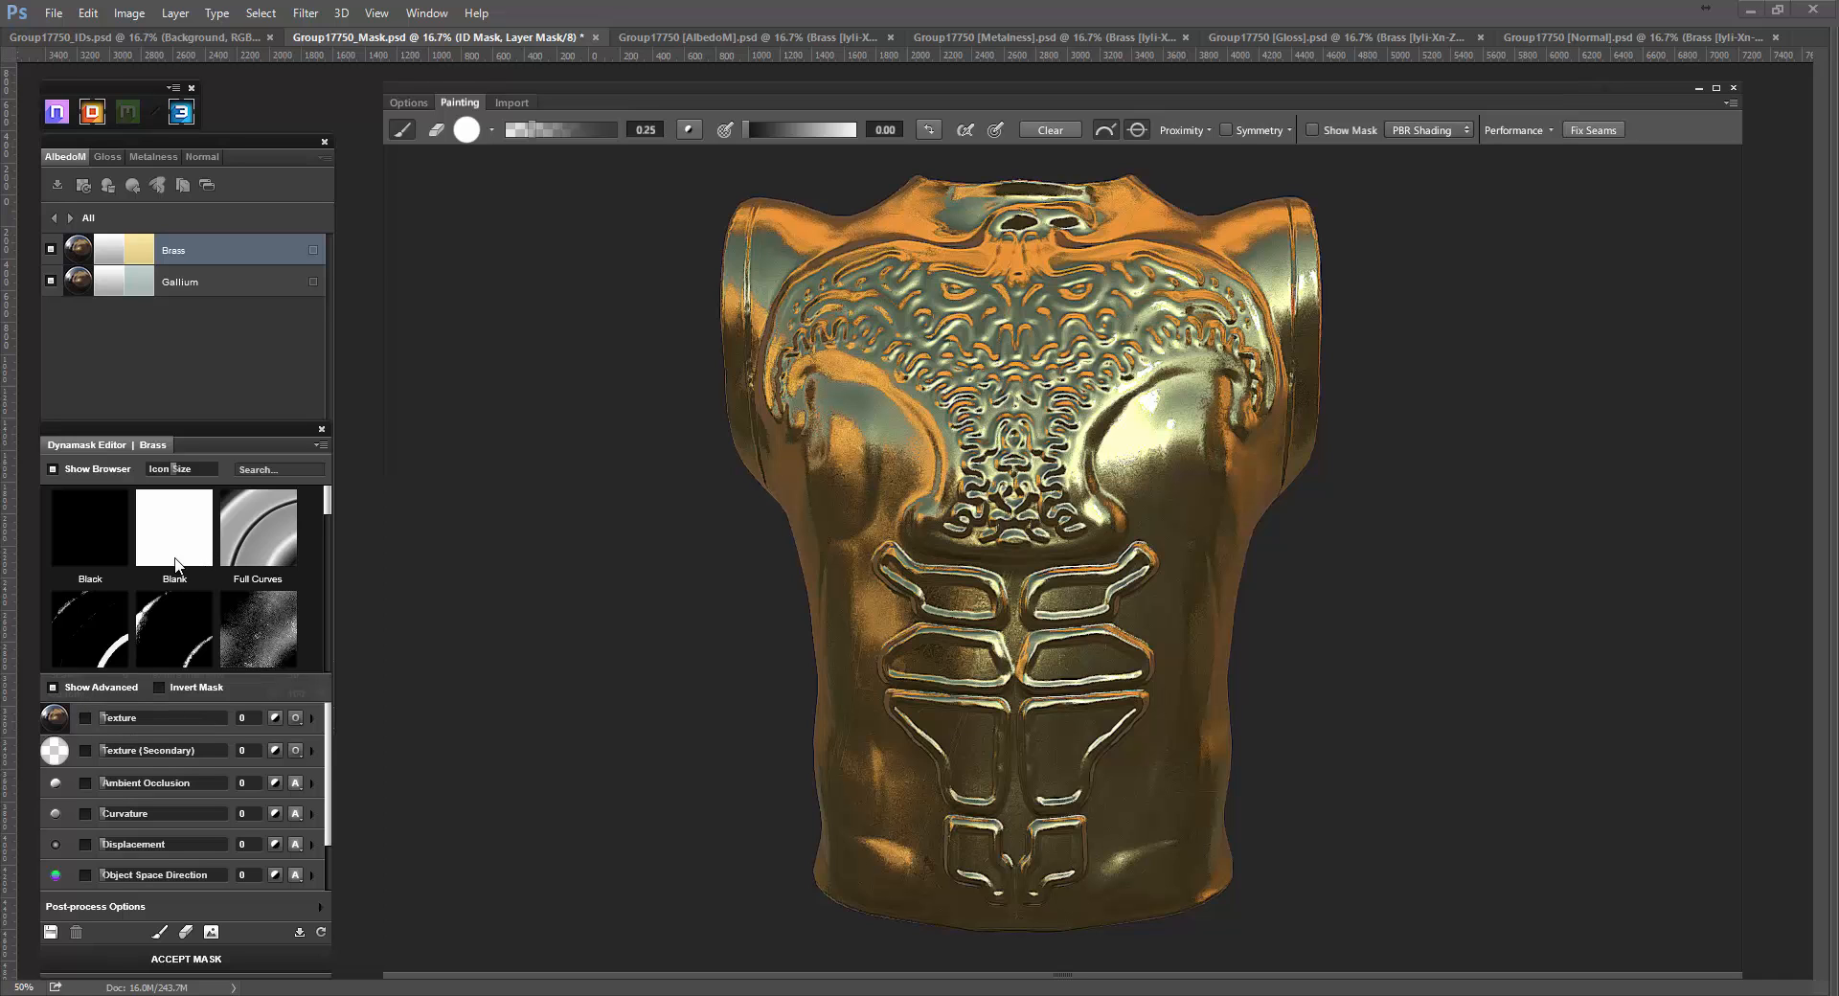
{"action": "scroll", "coordinate": [171, 540], "scroll_direction": "down", "scroll_amount": 1}
{"action": "left_click", "coordinate": [109, 605]}
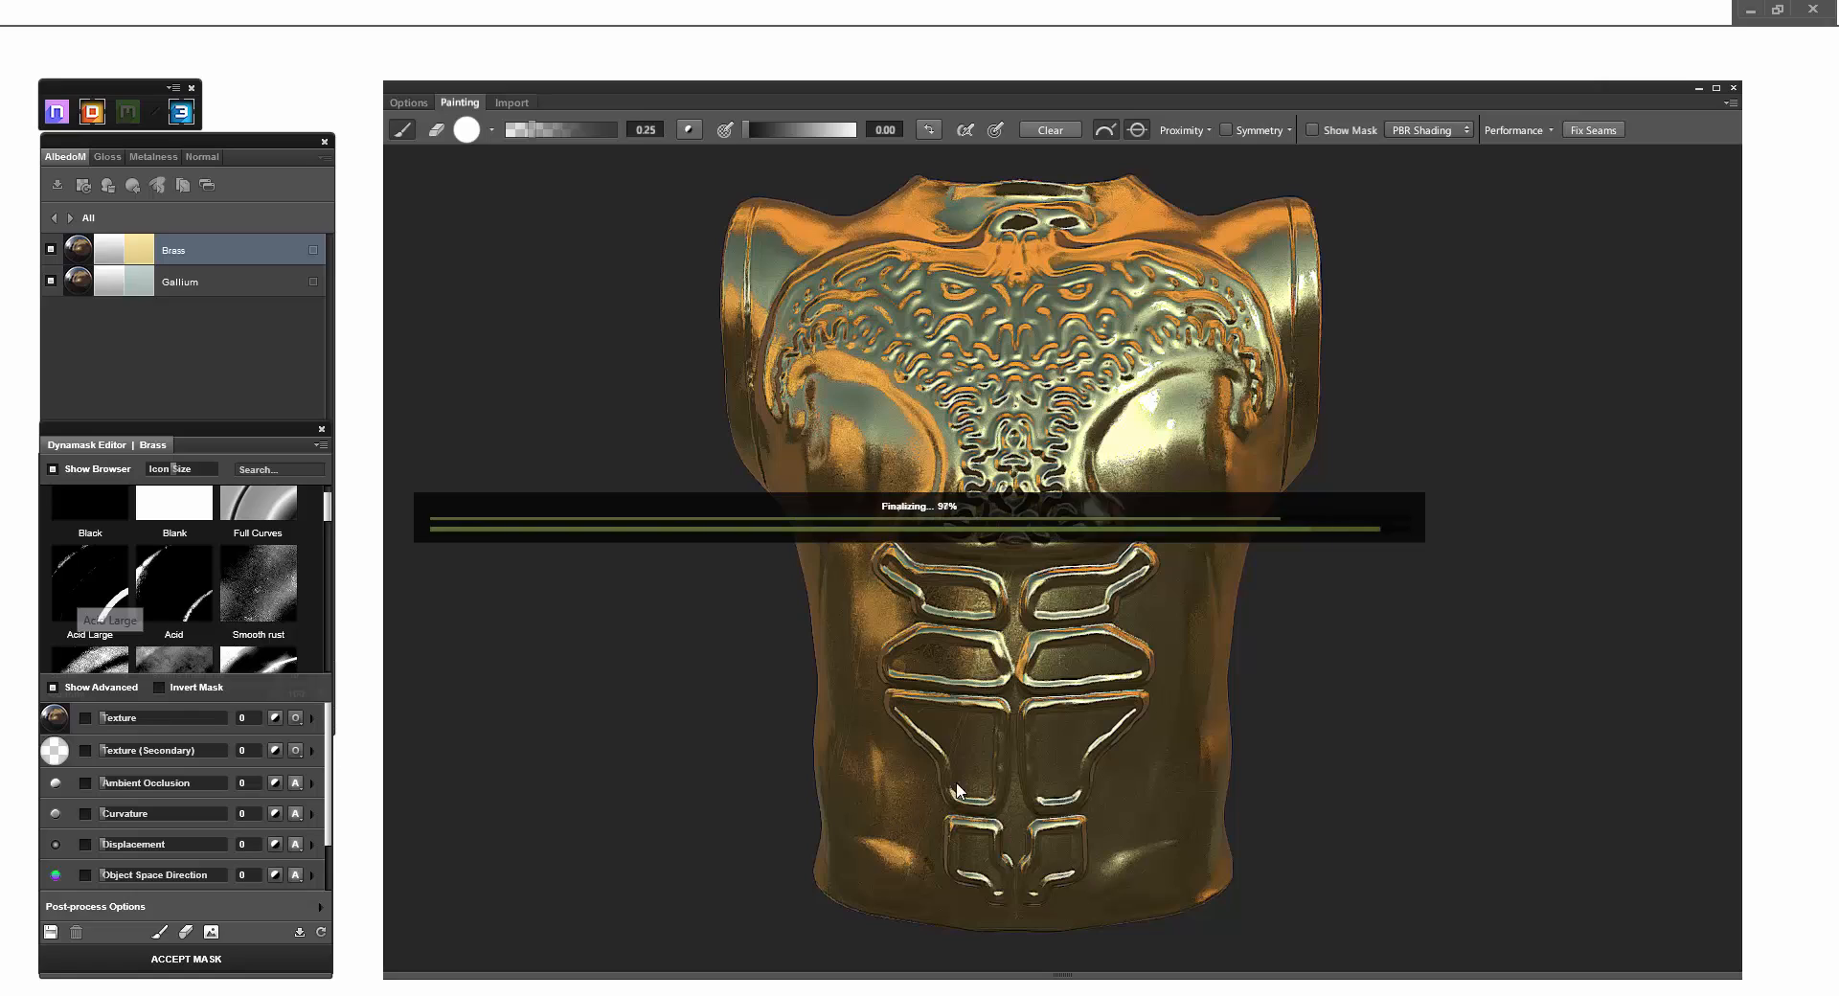
Inspect the masked brass on the chest relief and abdominal plates from several angles, and accept the mask.
{"action": "scroll", "coordinate": [1040, 642], "scroll_direction": "up", "scroll_amount": 5}
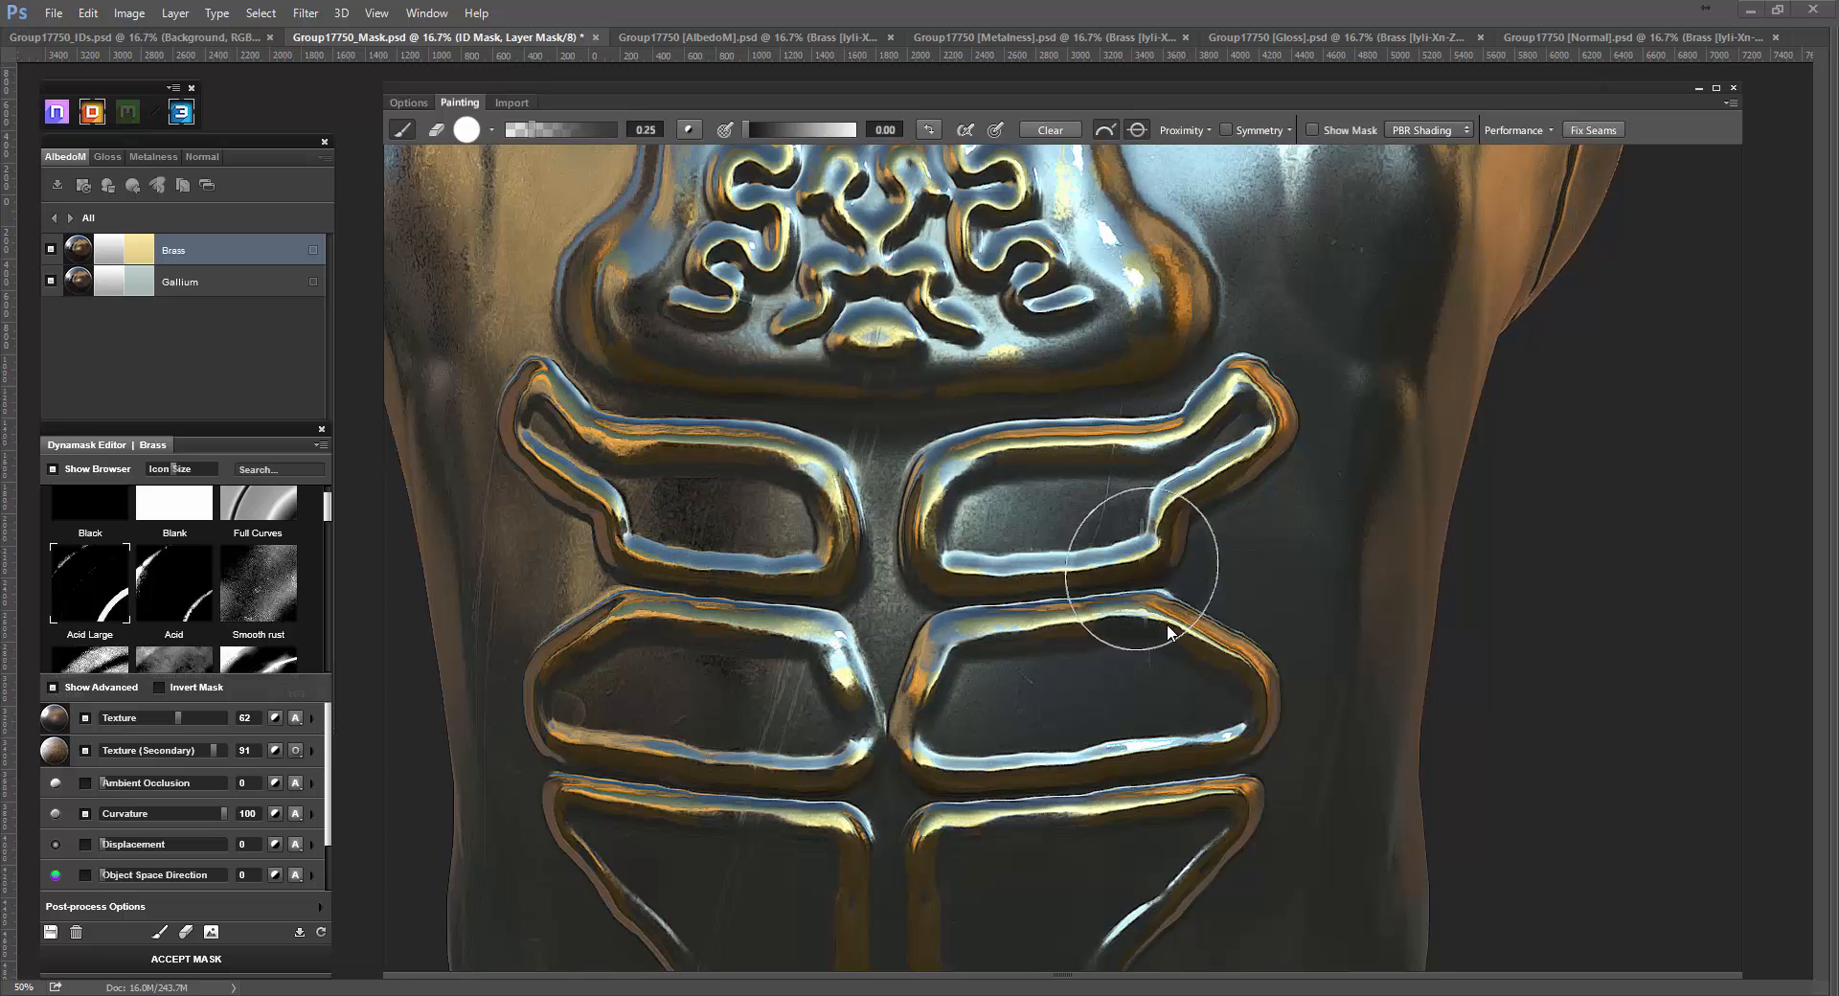
{"action": "scroll", "coordinate": [863, 882], "scroll_direction": "down", "scroll_amount": 4}
{"action": "scroll", "coordinate": [850, 822], "scroll_direction": "down", "scroll_amount": 3}
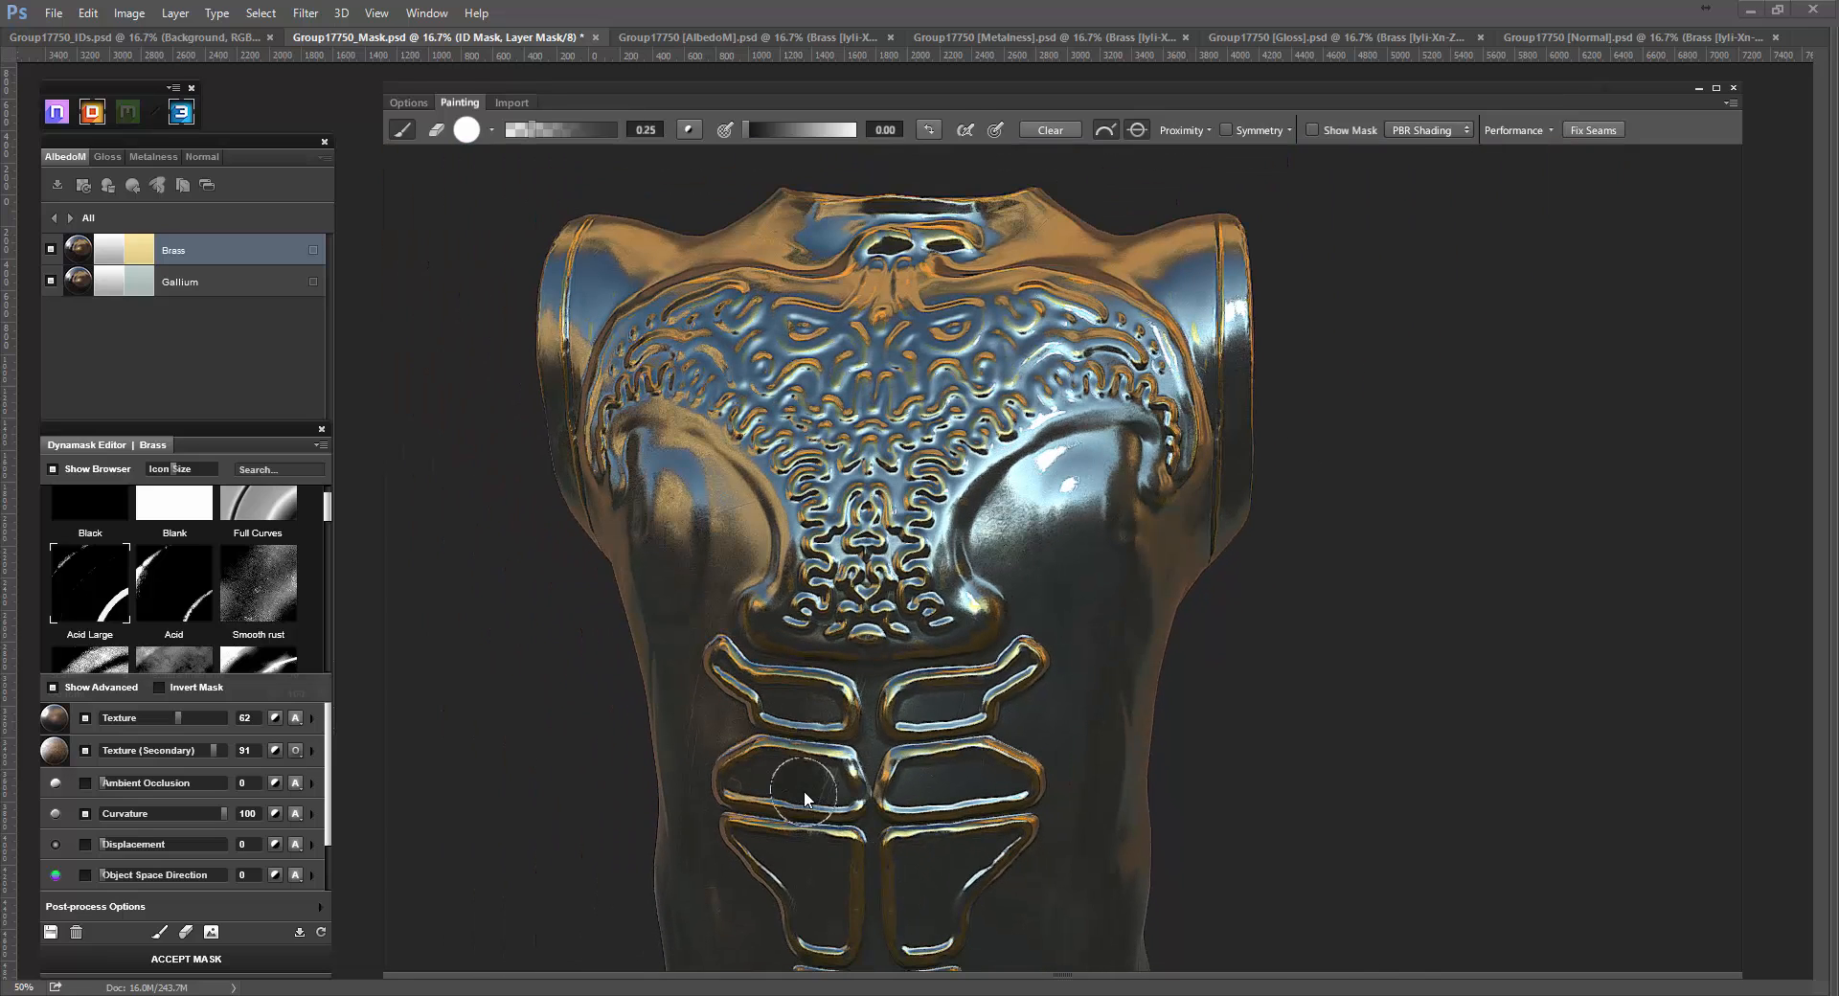
{"action": "right_click_drag", "start_coordinate": [1207, 672], "coordinate": [897, 675], "text": "shift"}
{"action": "scroll", "coordinate": [1092, 699], "scroll_direction": "up", "scroll_amount": 5}
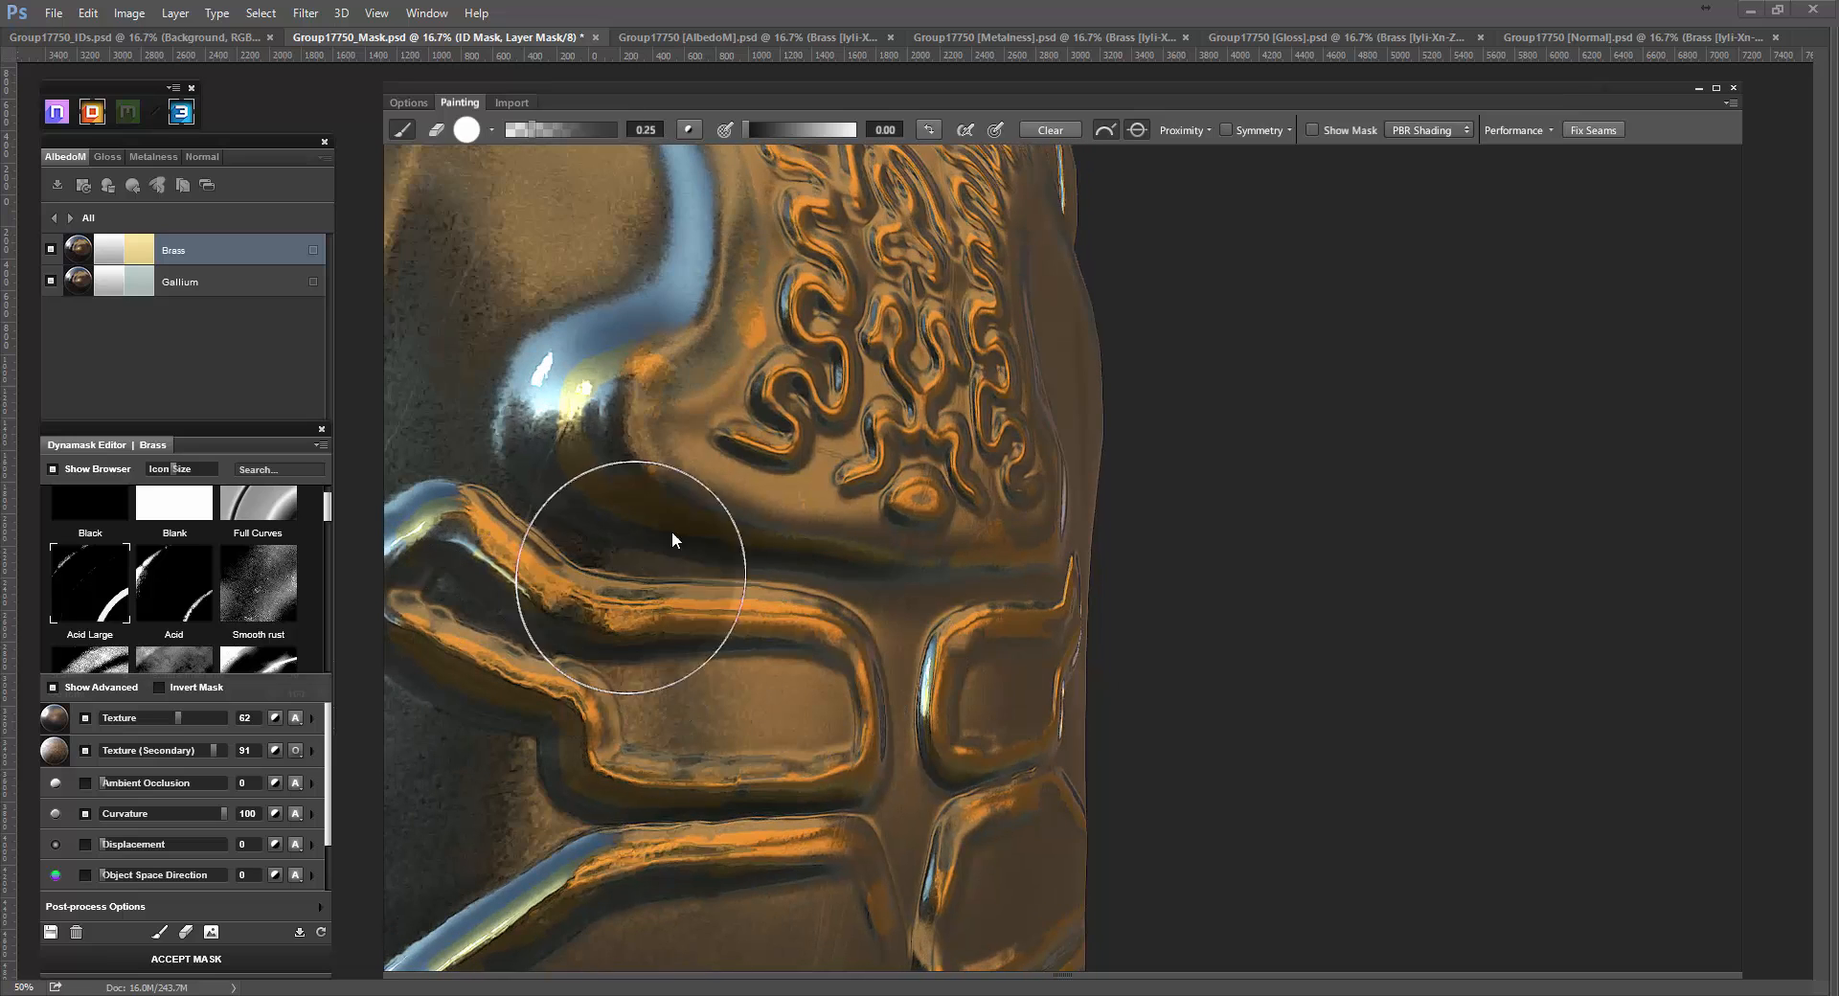
{"action": "right_click_drag", "start_coordinate": [1411, 814], "coordinate": [1296, 645]}
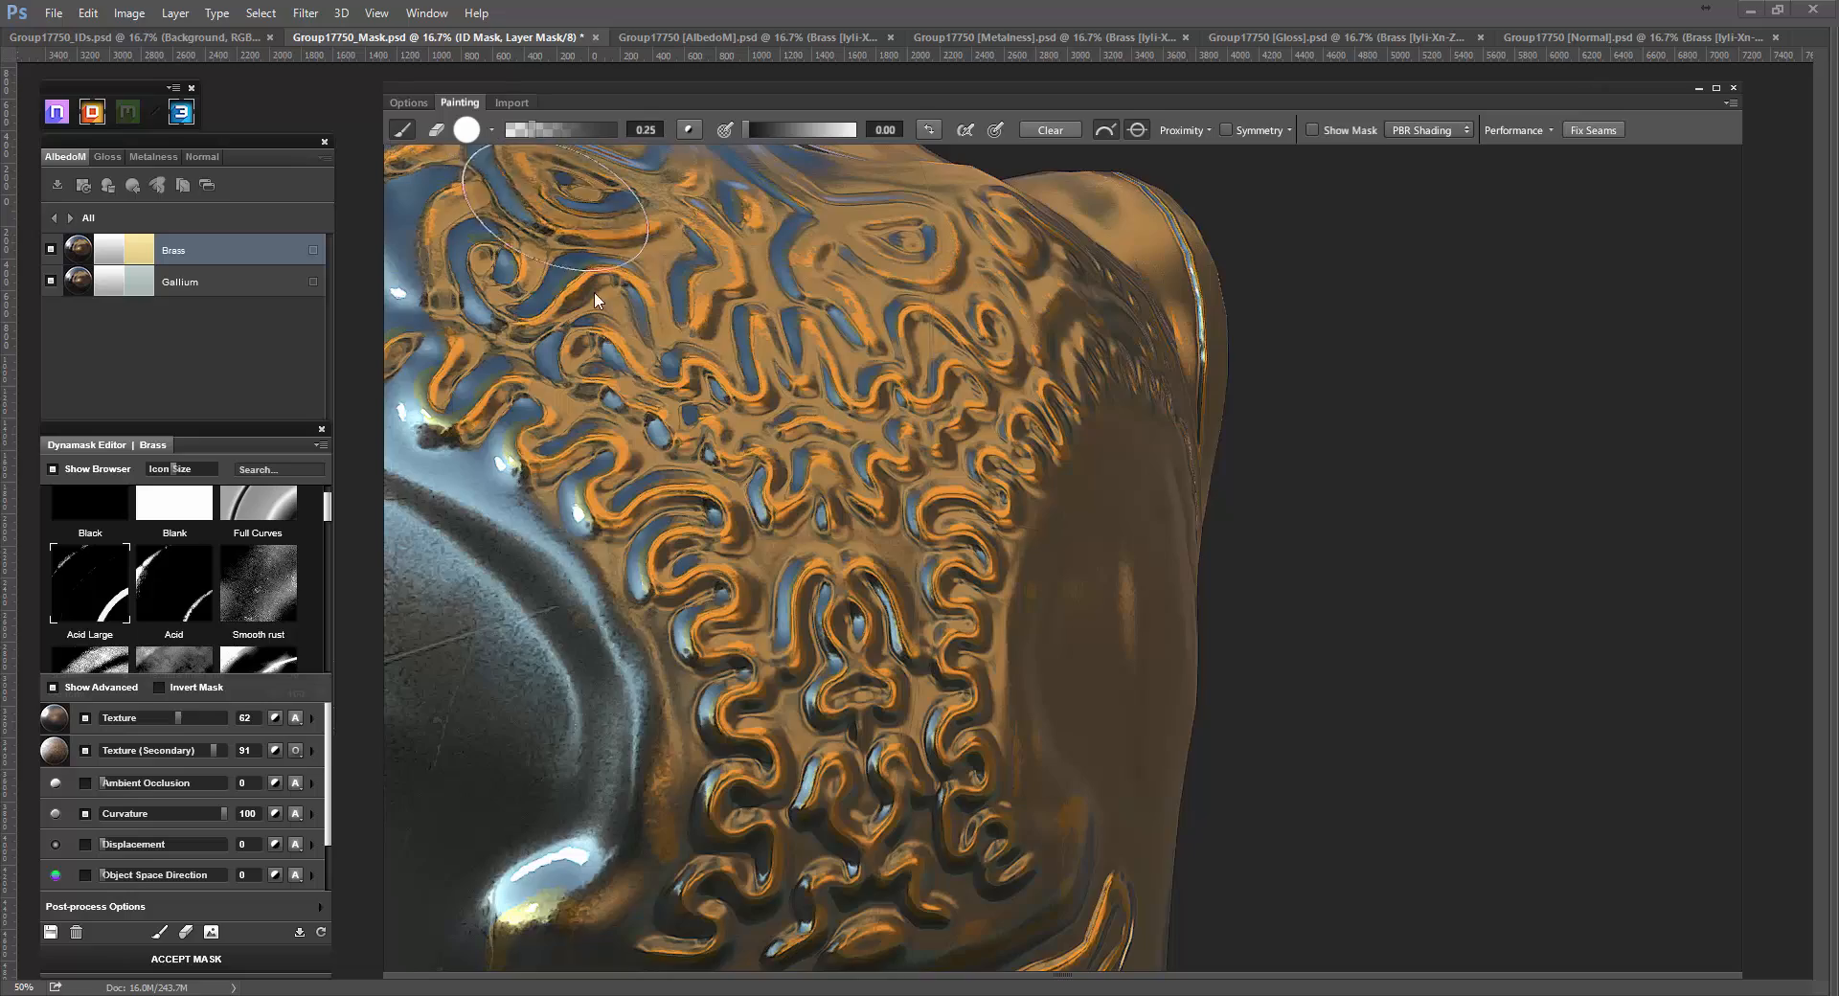
{"action": "right_click_drag", "start_coordinate": [594, 292], "coordinate": [1289, 578]}
{"action": "scroll", "coordinate": [1450, 692], "scroll_direction": "down", "scroll_amount": 5}
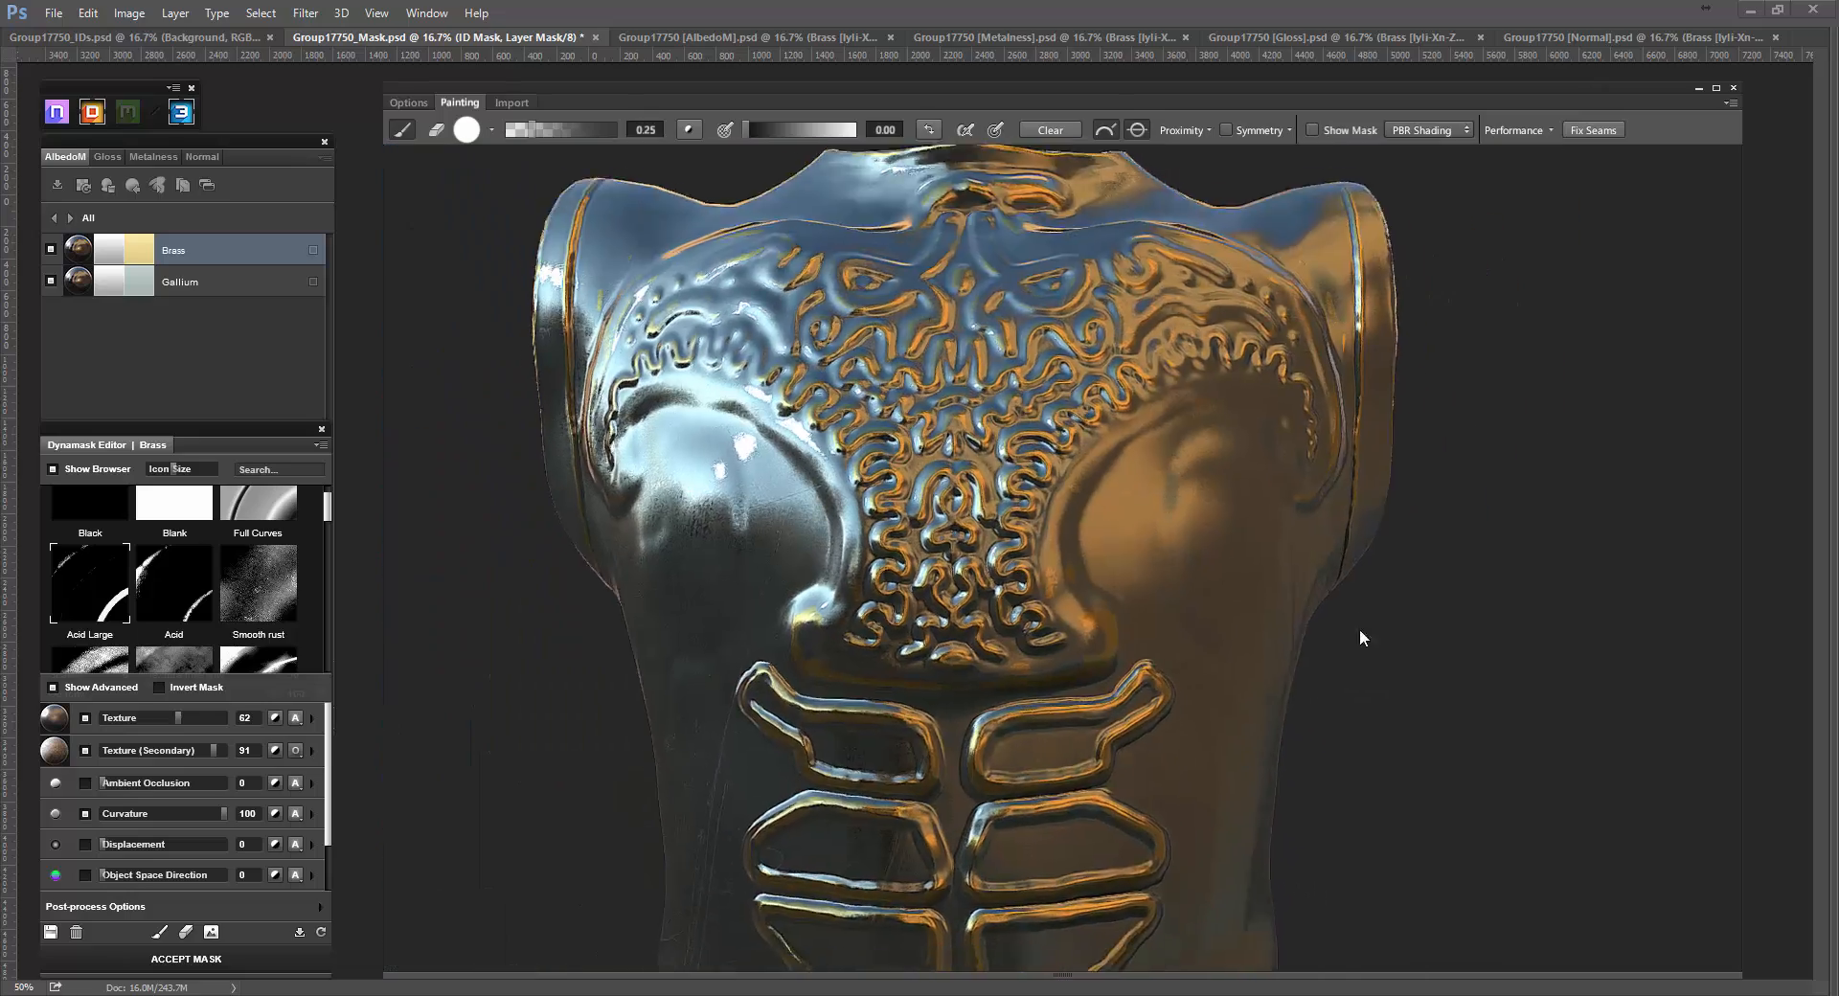
{"action": "right_click_drag", "start_coordinate": [1359, 628], "coordinate": [1306, 631]}
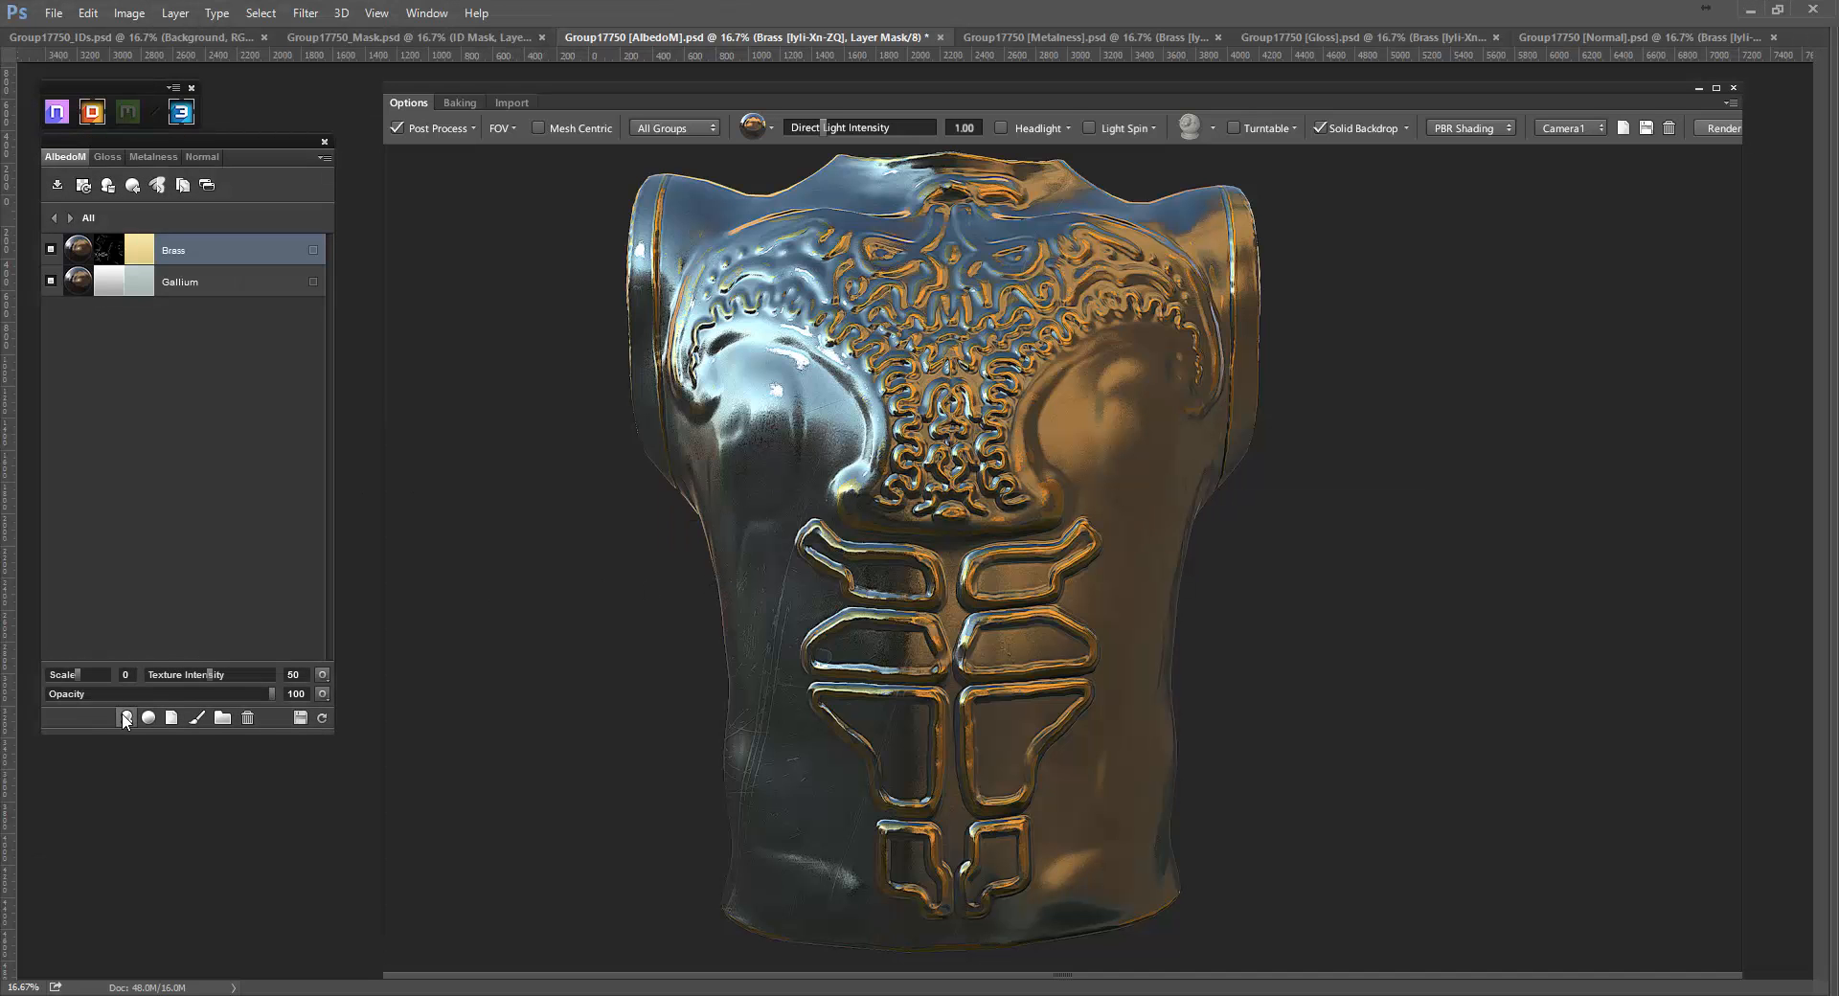
Add the Tempered Steel (330°C) material from the tempered metals above the Brass layer.
{"action": "left_click", "coordinate": [125, 718]}
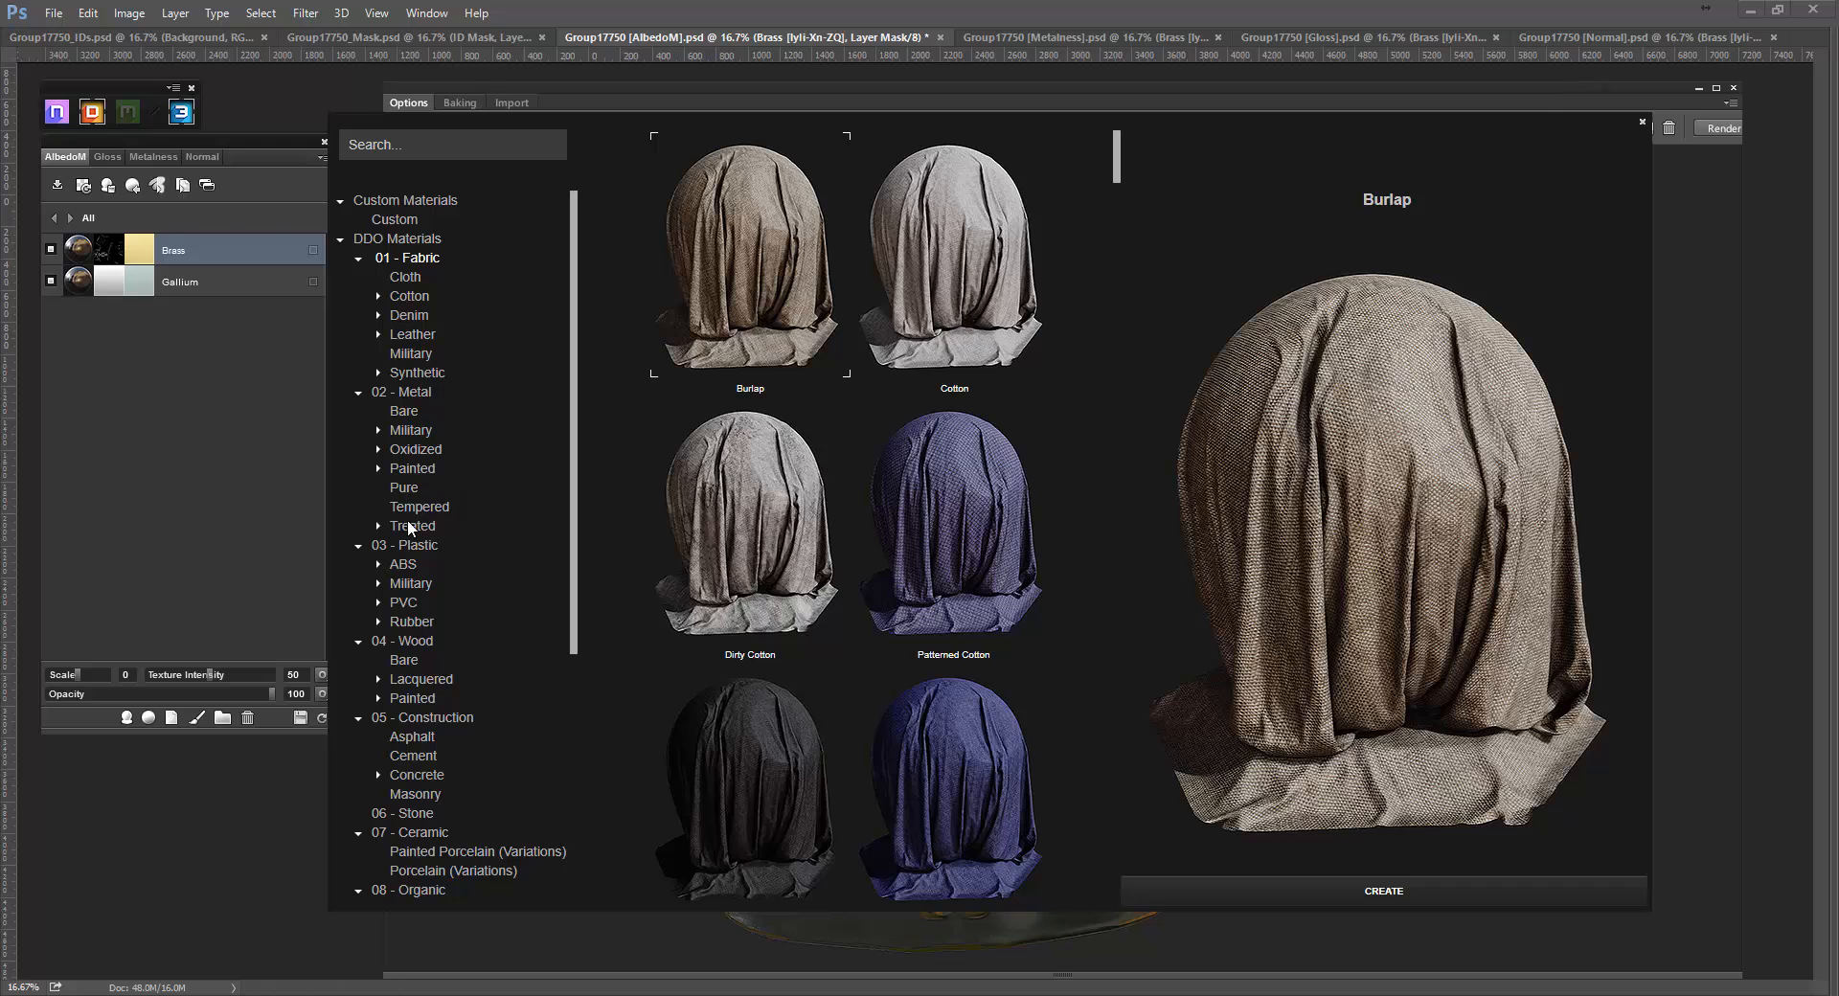
{"action": "left_click", "coordinate": [403, 488]}
{"action": "scroll", "coordinate": [502, 456], "scroll_direction": "down", "scroll_amount": 5}
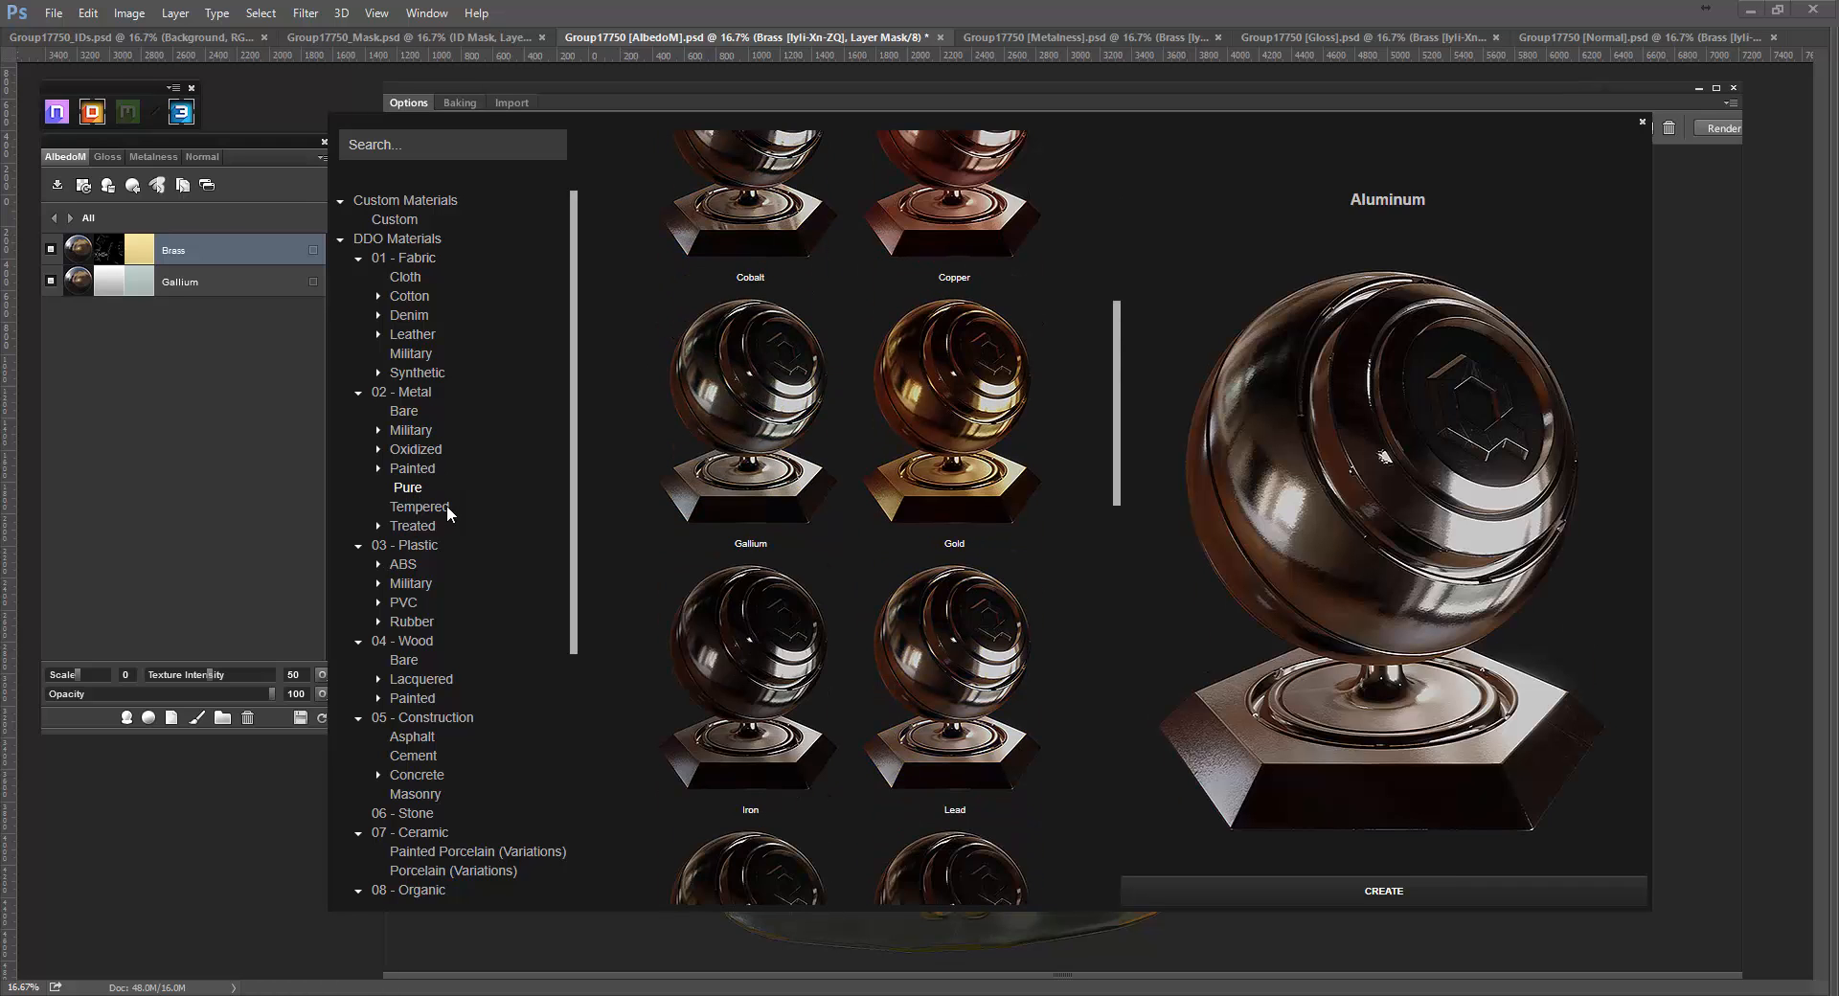
{"action": "left_click", "coordinate": [447, 506]}
{"action": "scroll", "coordinate": [821, 484], "scroll_direction": "down", "scroll_amount": 8}
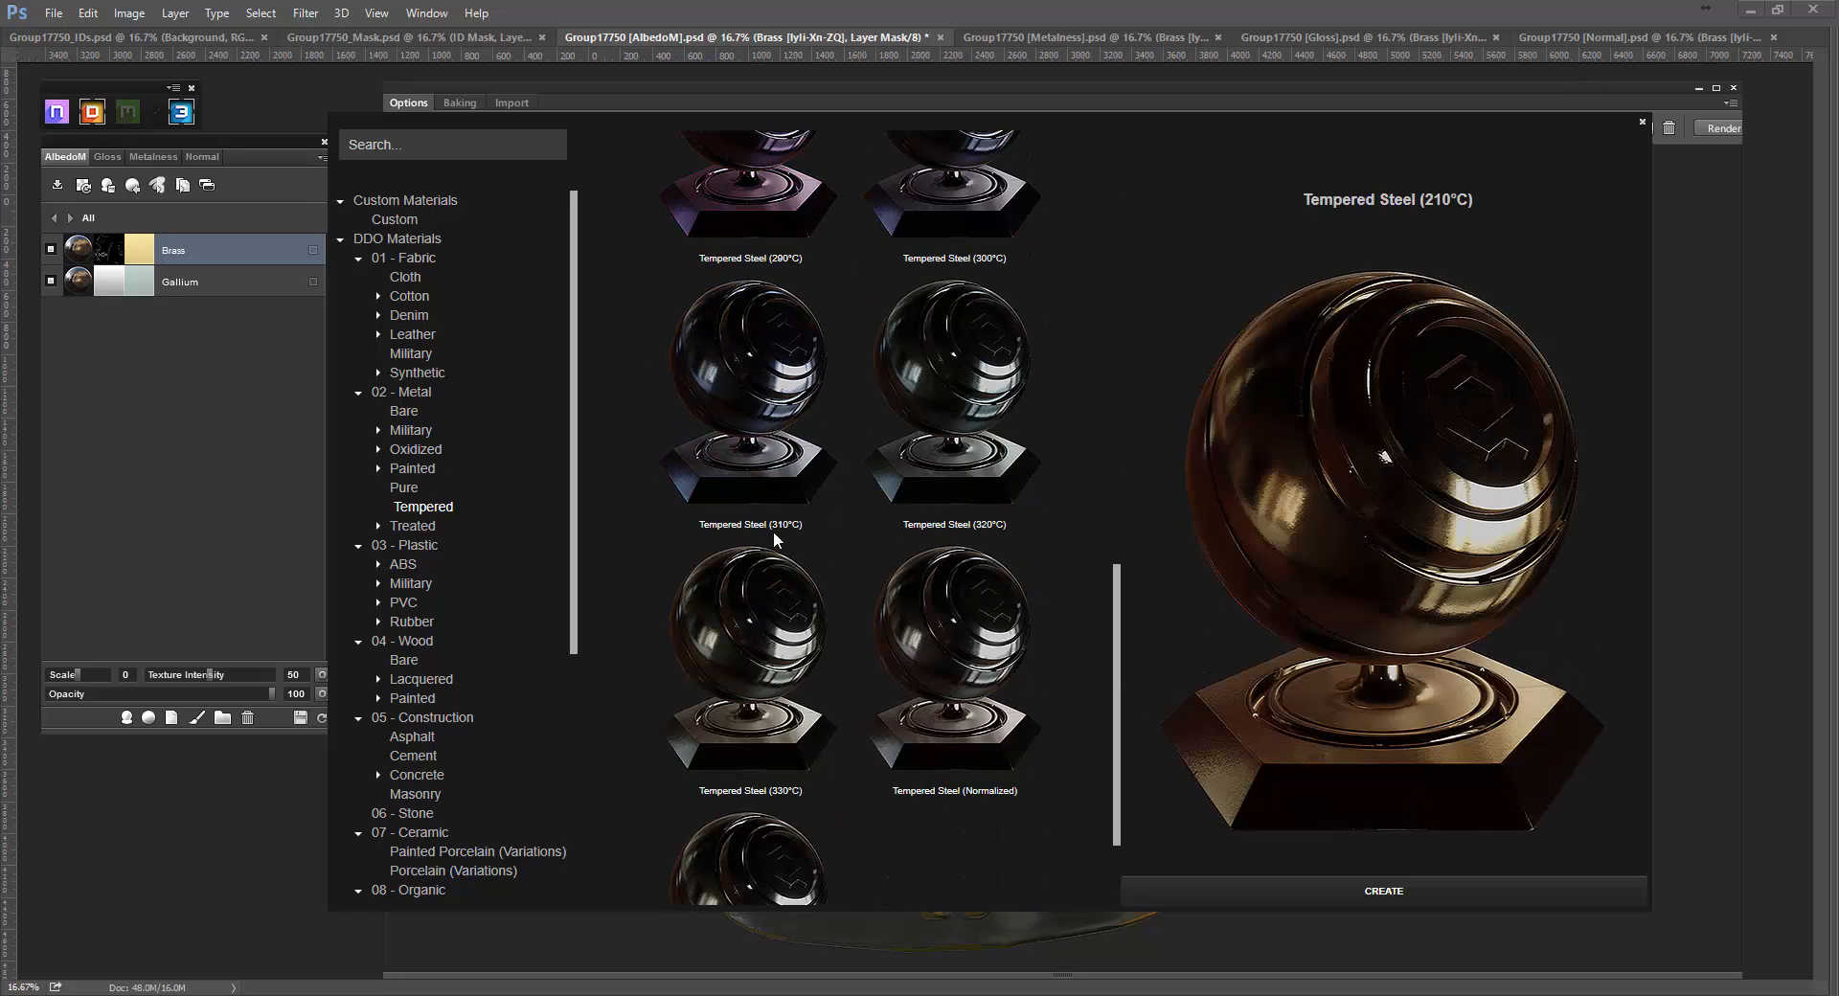
{"action": "left_click", "coordinate": [779, 613]}
{"action": "left_click", "coordinate": [1351, 889]}
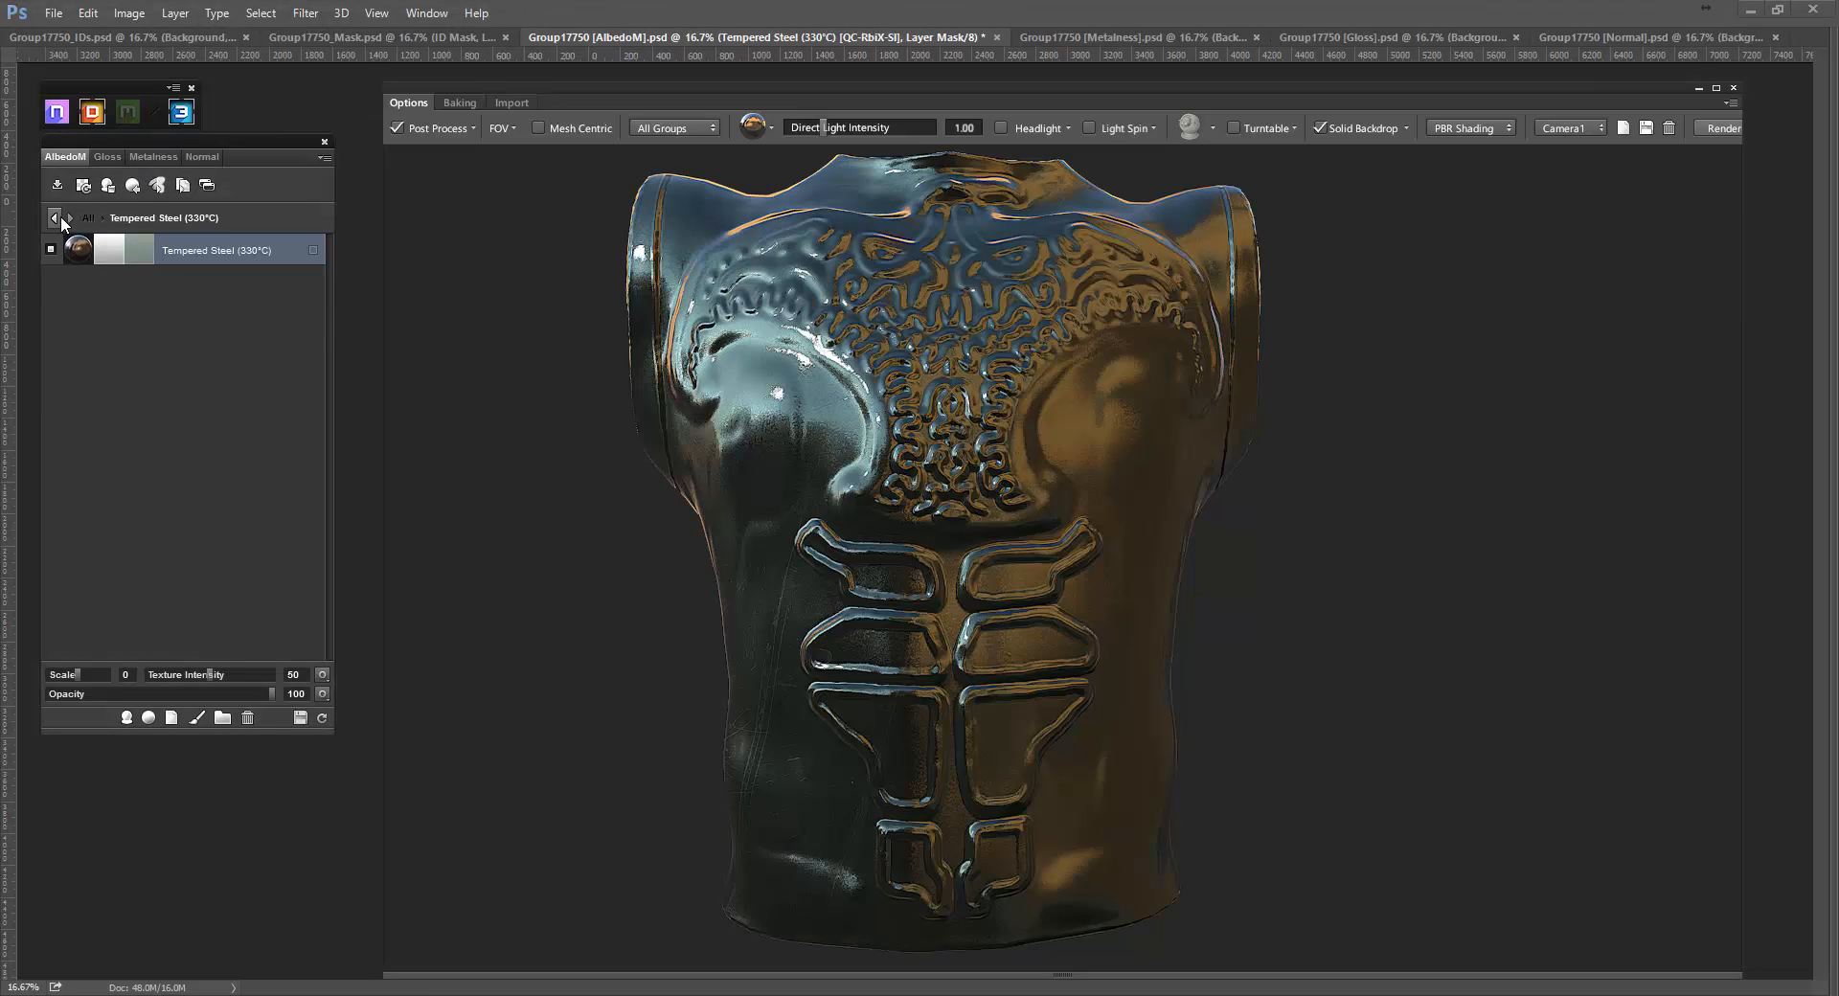
Open the Tempered Steel (330°C) group's mask in full shaded painting mode, apply the Cavity Soot preset and inspect it on the vest.
{"action": "left_click", "coordinate": [55, 217]}
{"action": "left_click", "coordinate": [111, 254]}
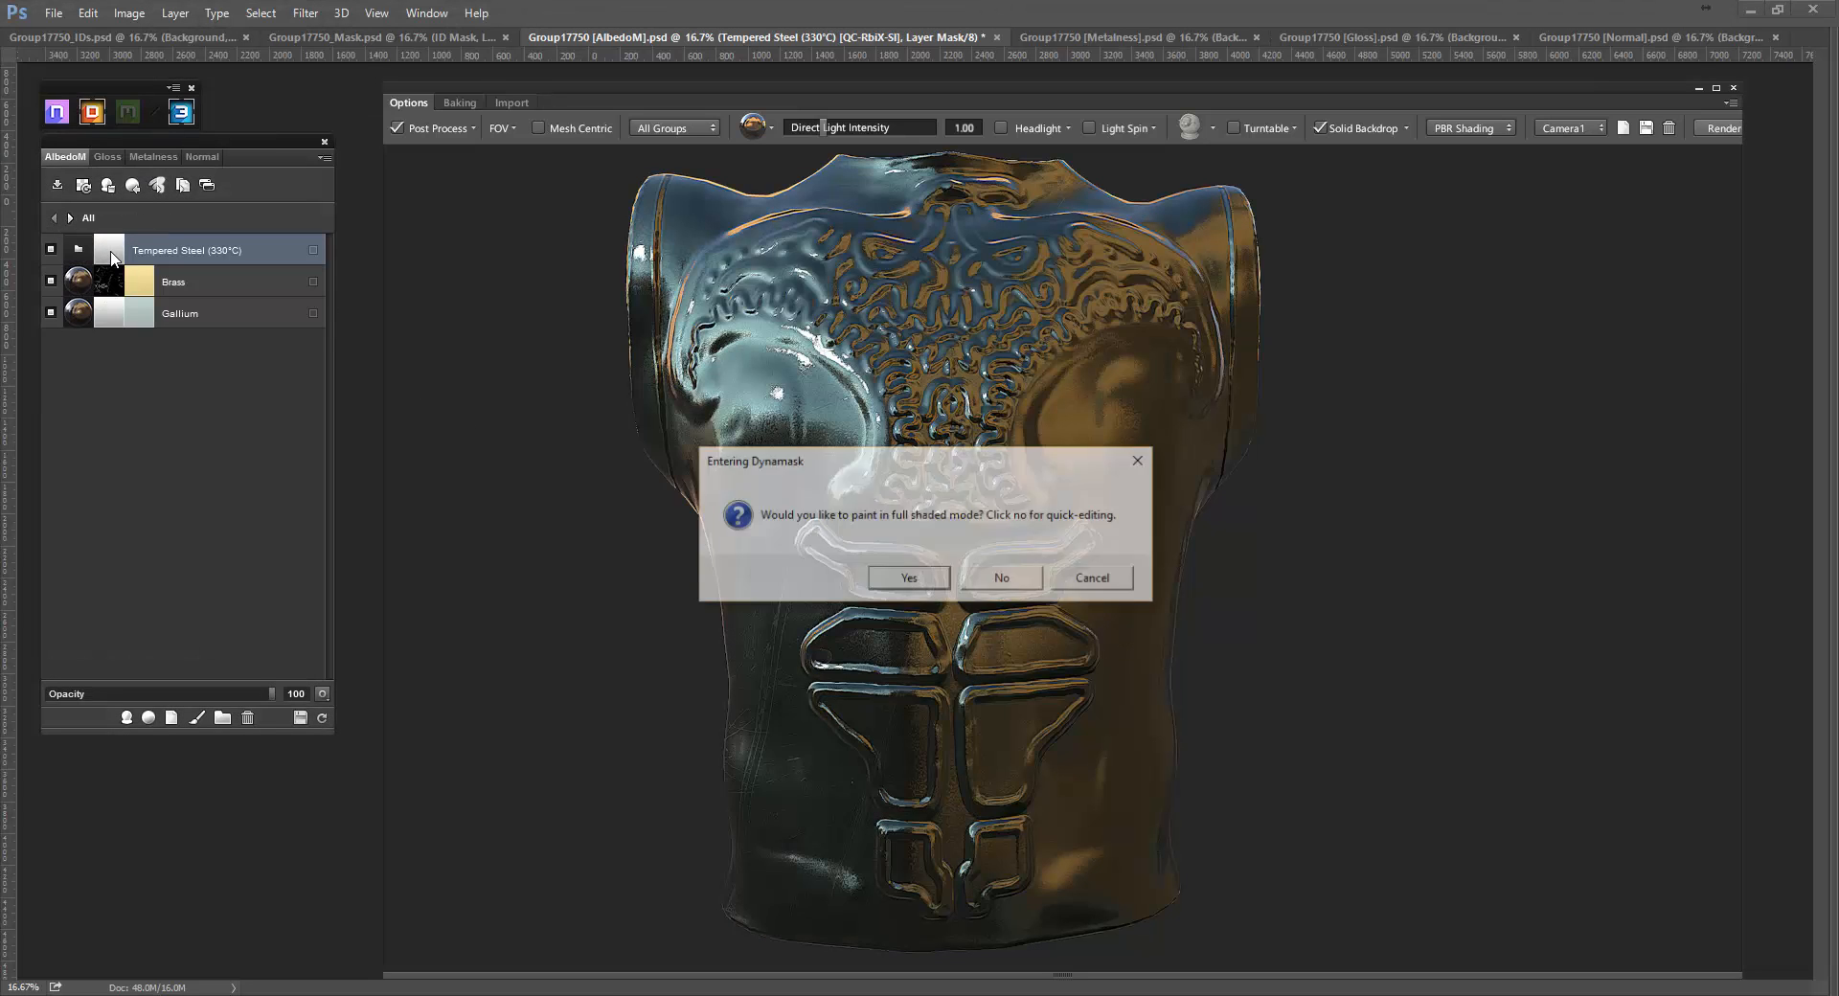
{"action": "left_click", "coordinate": [895, 578]}
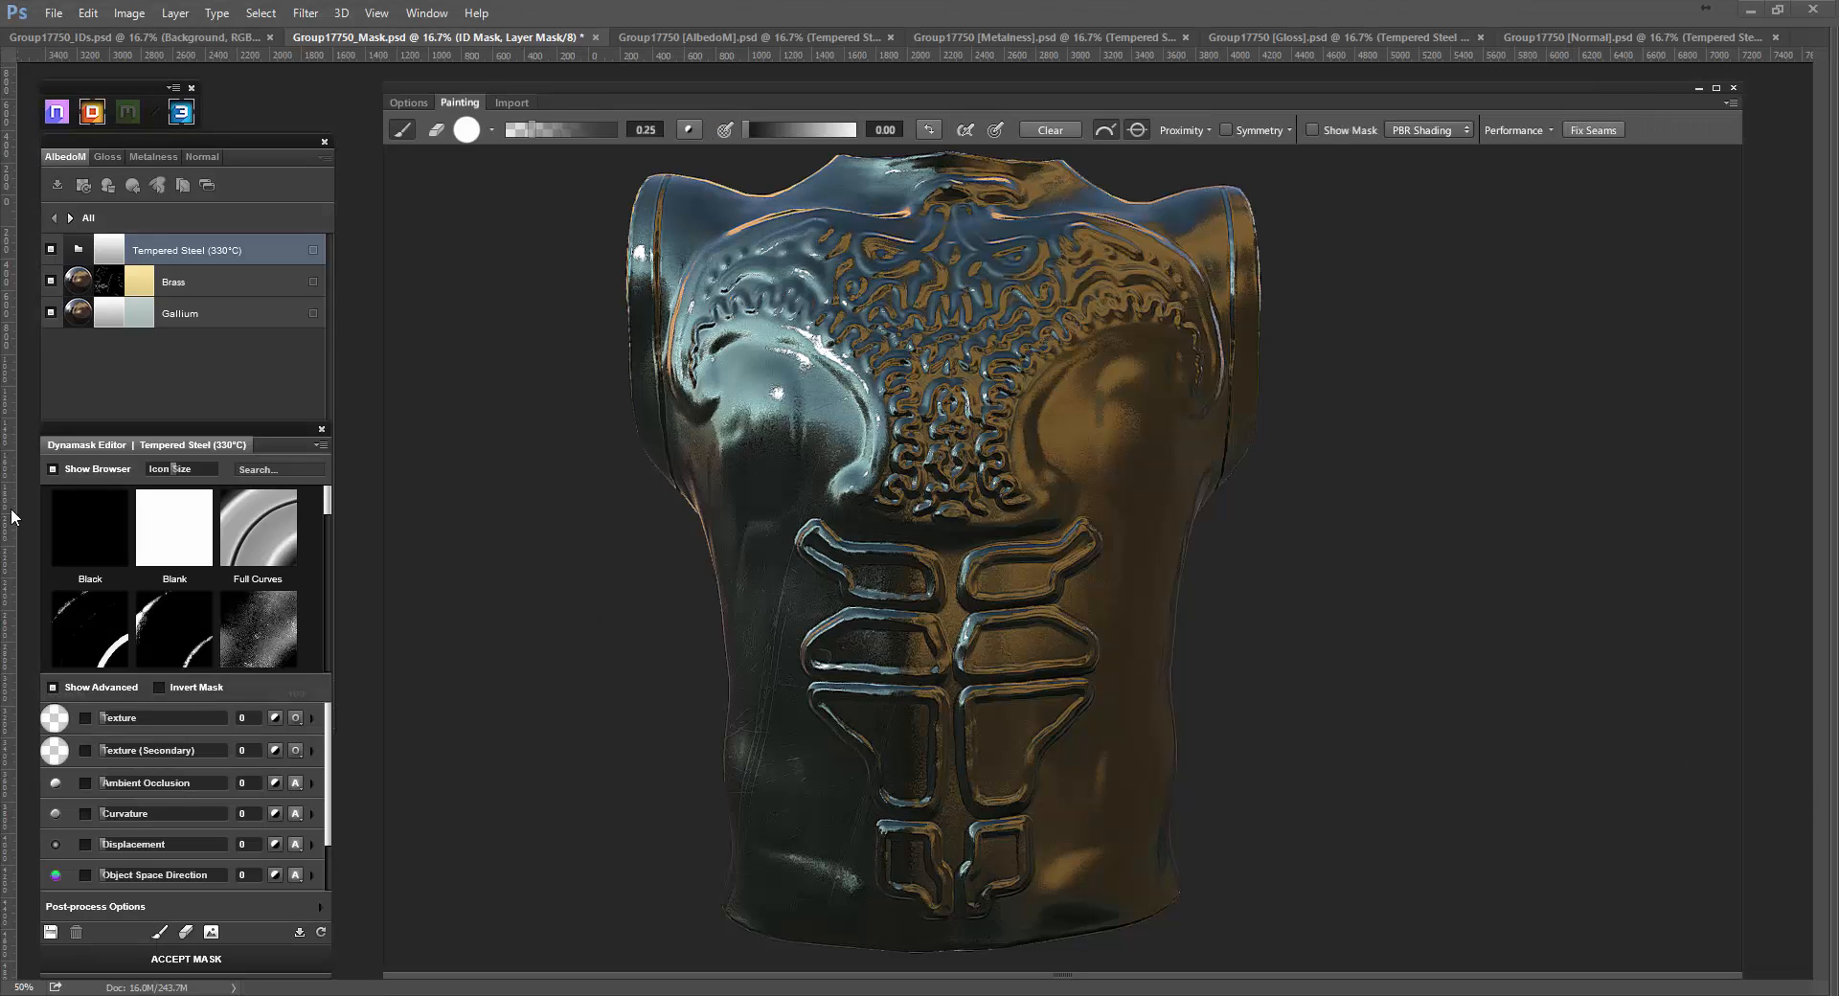
{"action": "scroll", "coordinate": [150, 557], "scroll_direction": "down", "scroll_amount": 5}
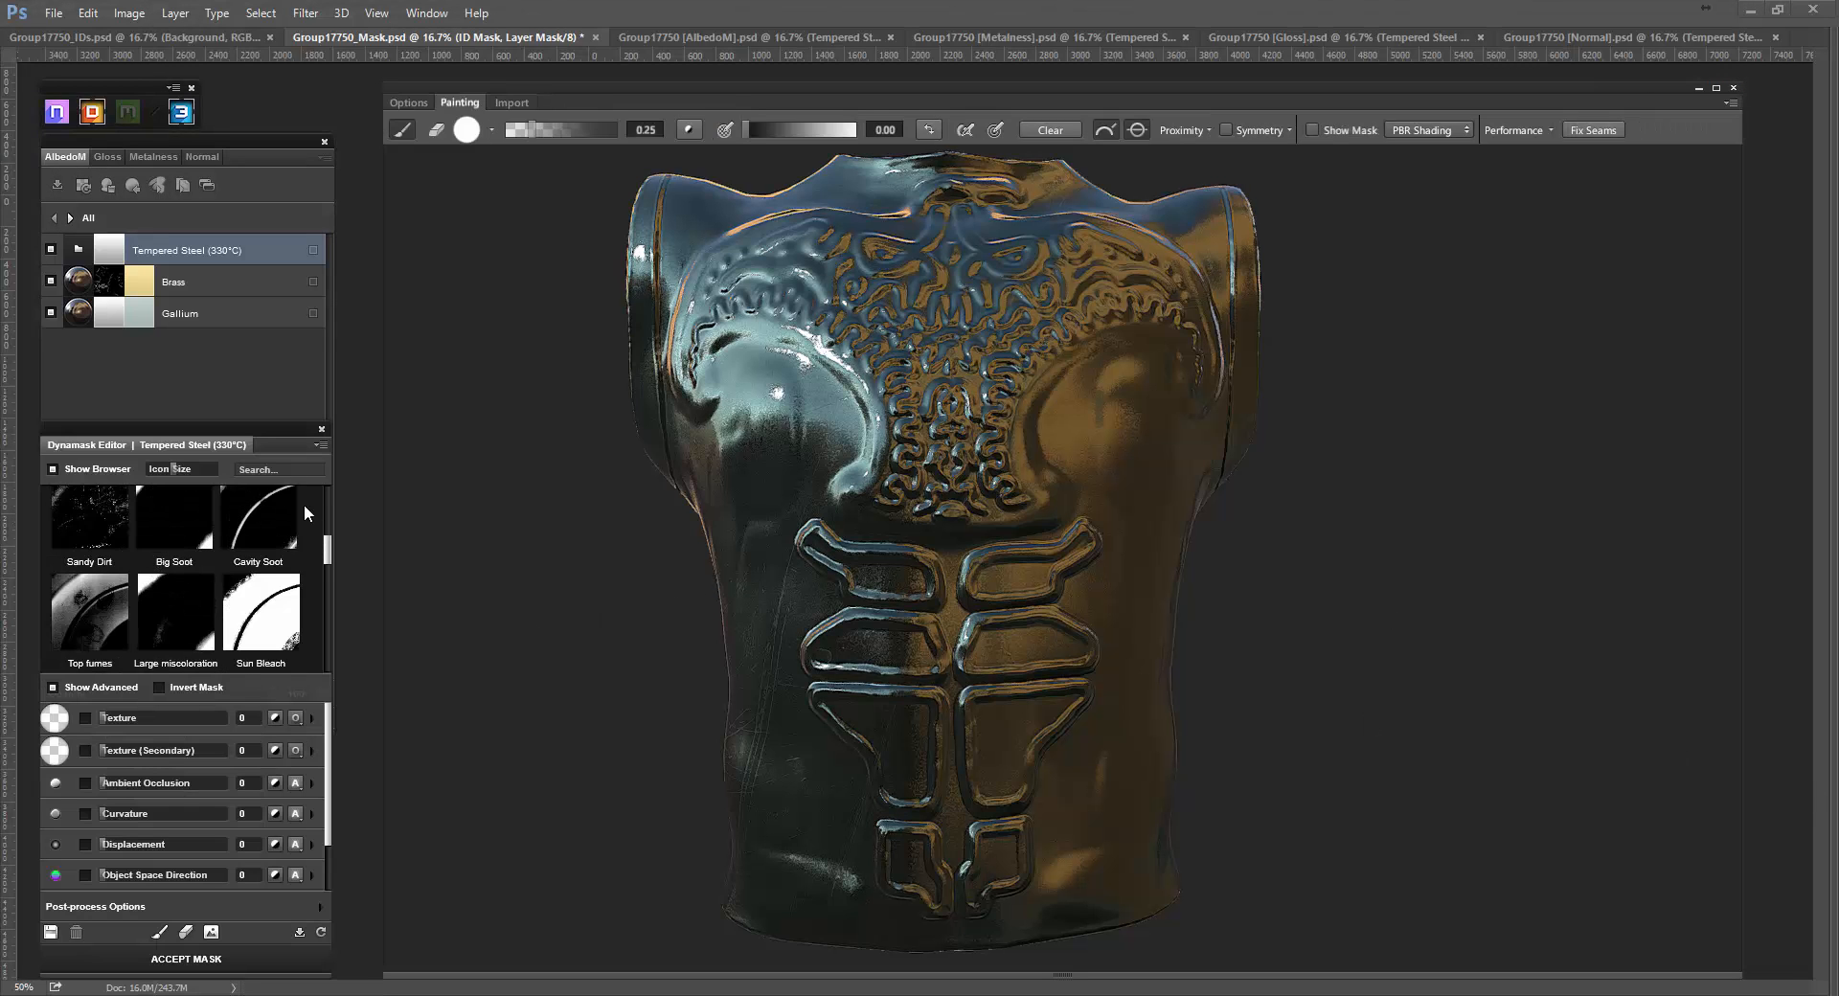
{"action": "left_click", "coordinate": [289, 510]}
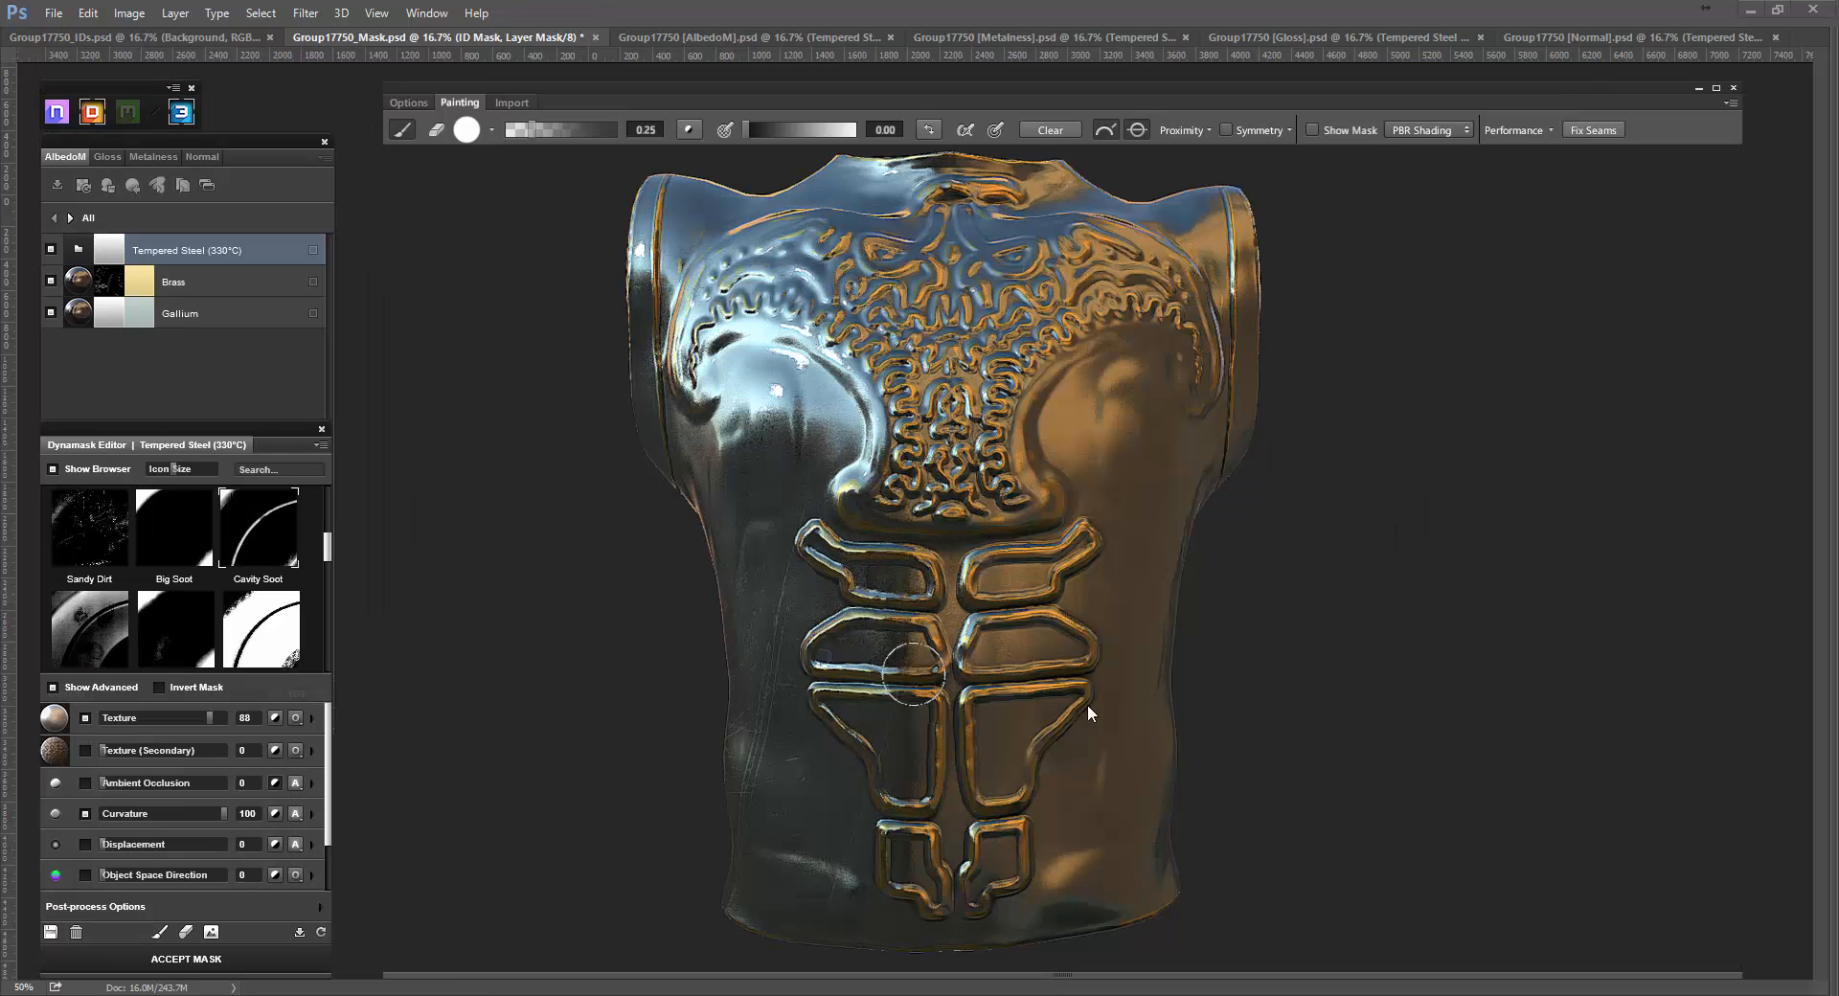
{"action": "scroll", "coordinate": [1090, 660], "scroll_direction": "up", "scroll_amount": 5}
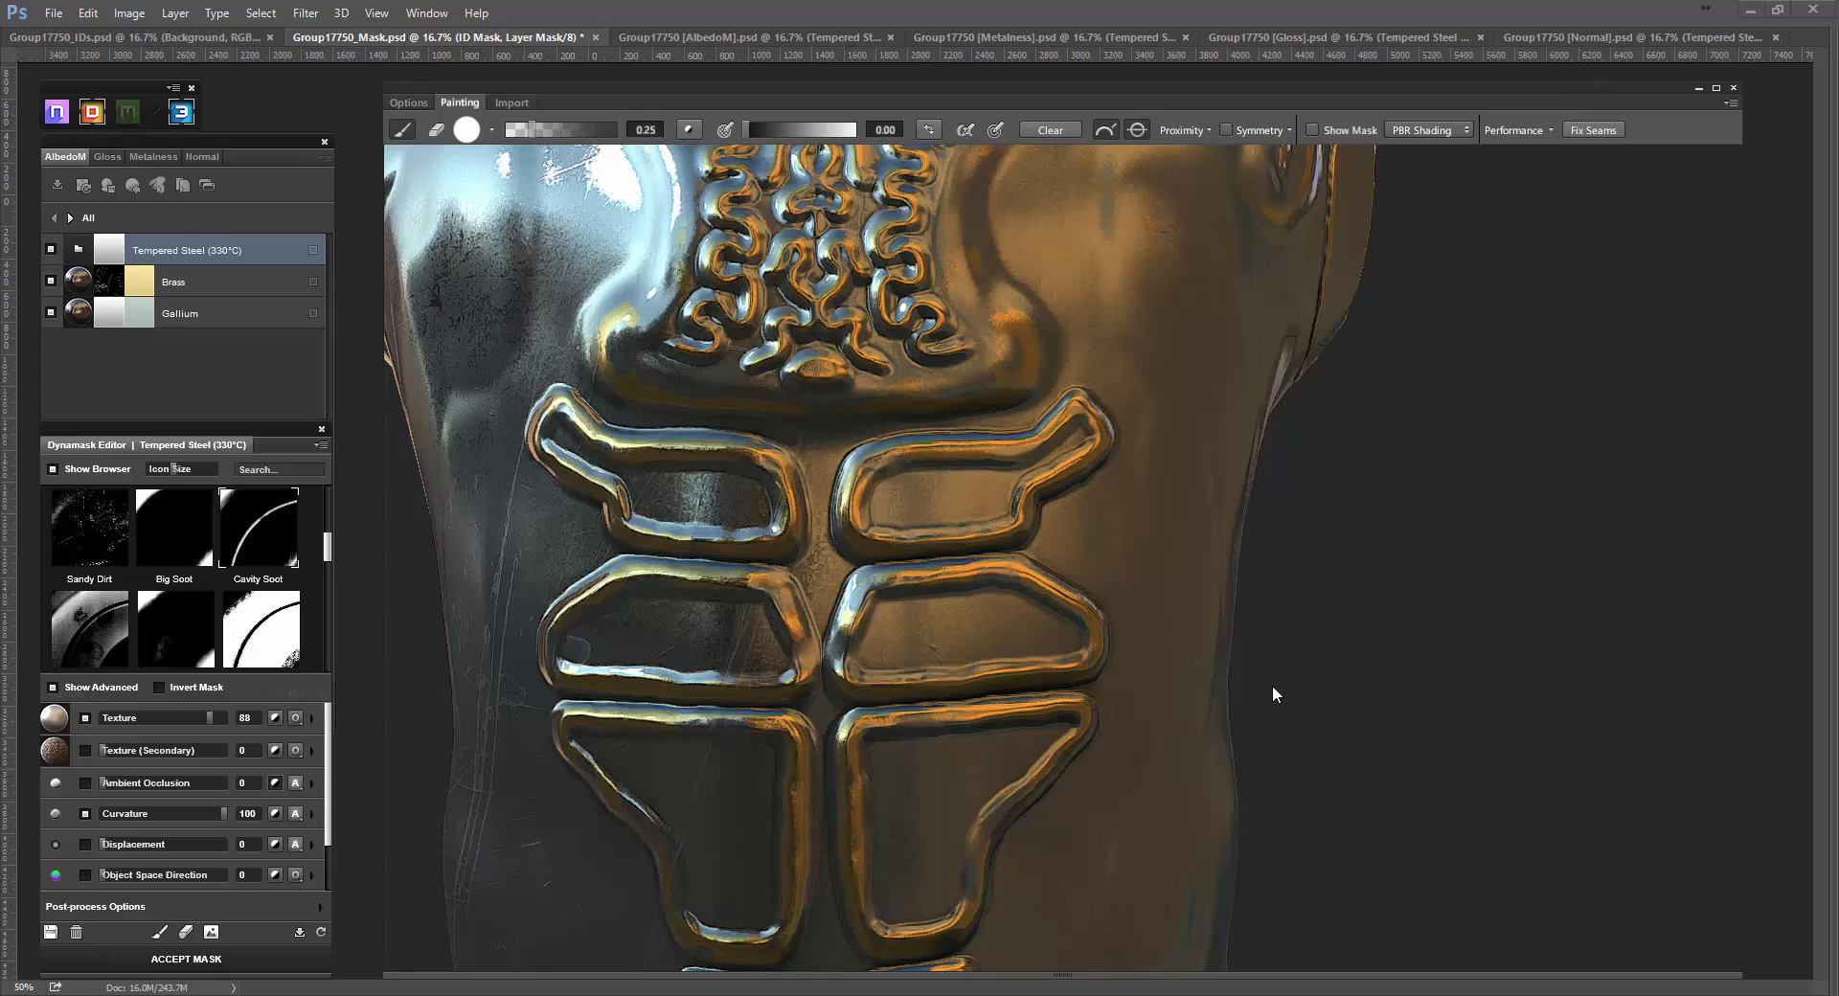
{"action": "scroll", "coordinate": [977, 514], "scroll_direction": "down", "scroll_amount": 8}
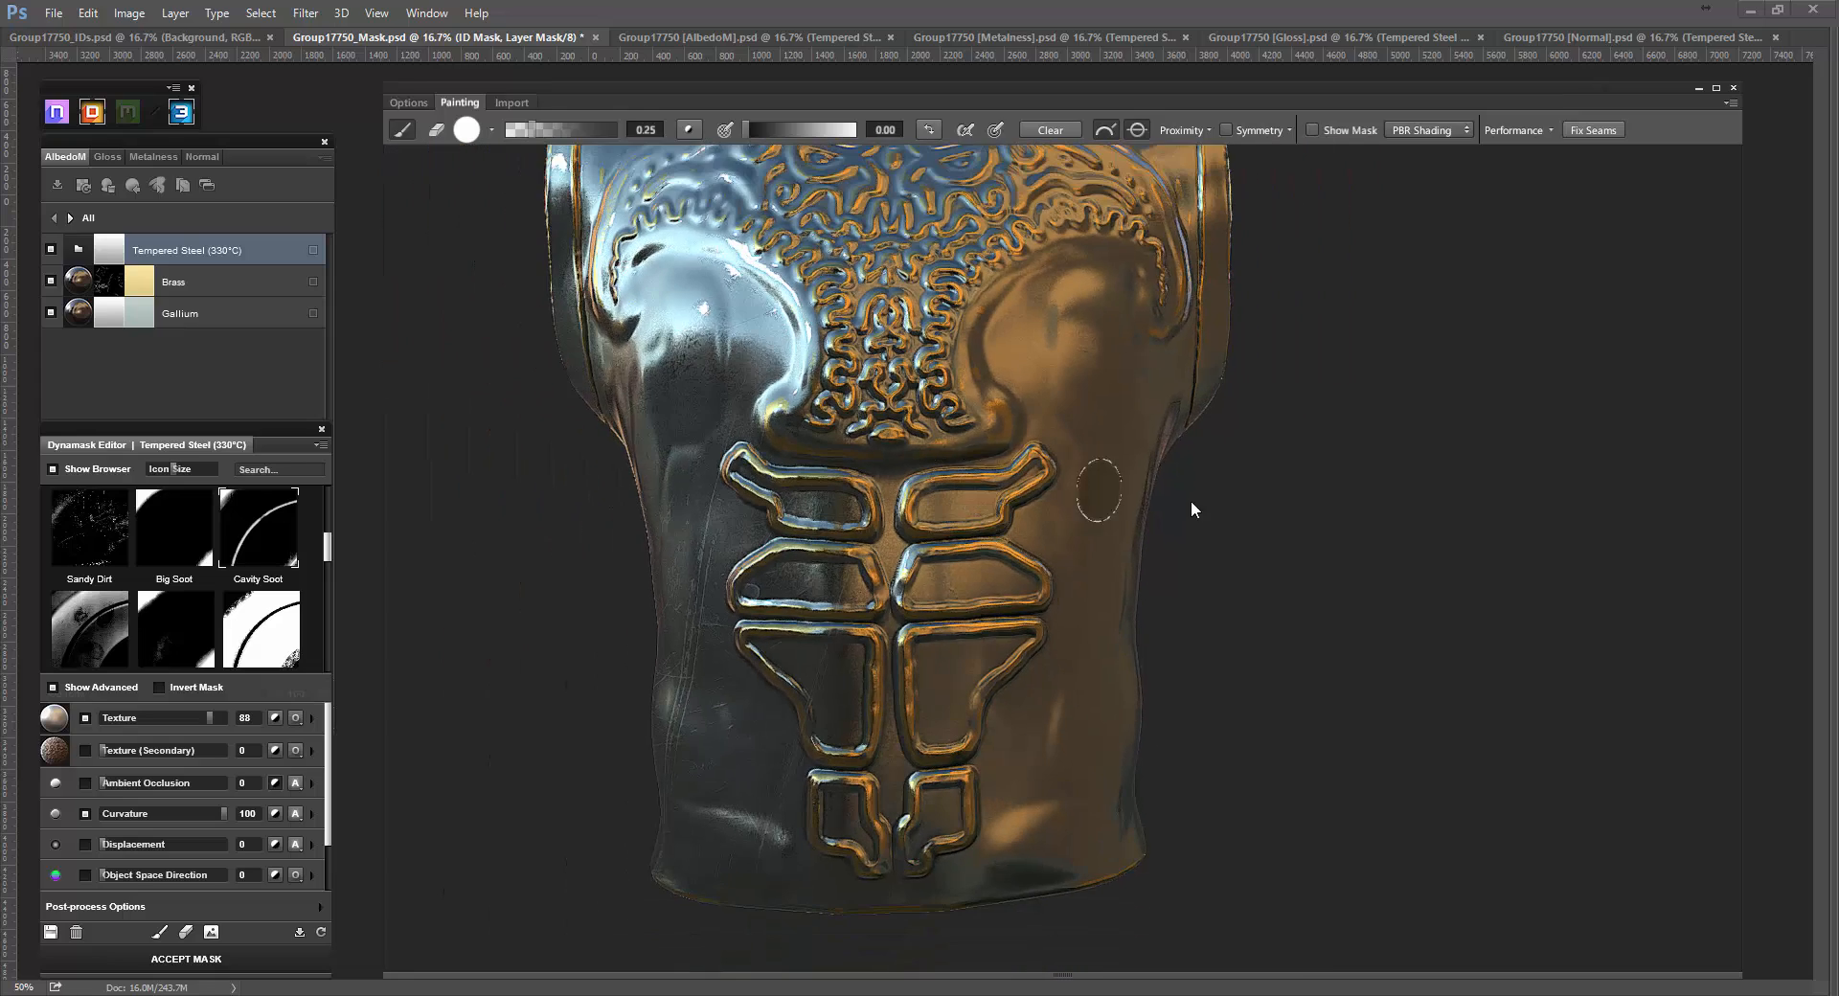
Inspect the Cavity Soot masking on the vest's chest relief and abdominal plates from several distances, and accept the mask.
{"action": "middle_click_drag", "start_coordinate": [1192, 500], "coordinate": [1301, 644]}
{"action": "scroll", "coordinate": [1301, 642], "scroll_direction": "up", "scroll_amount": 5}
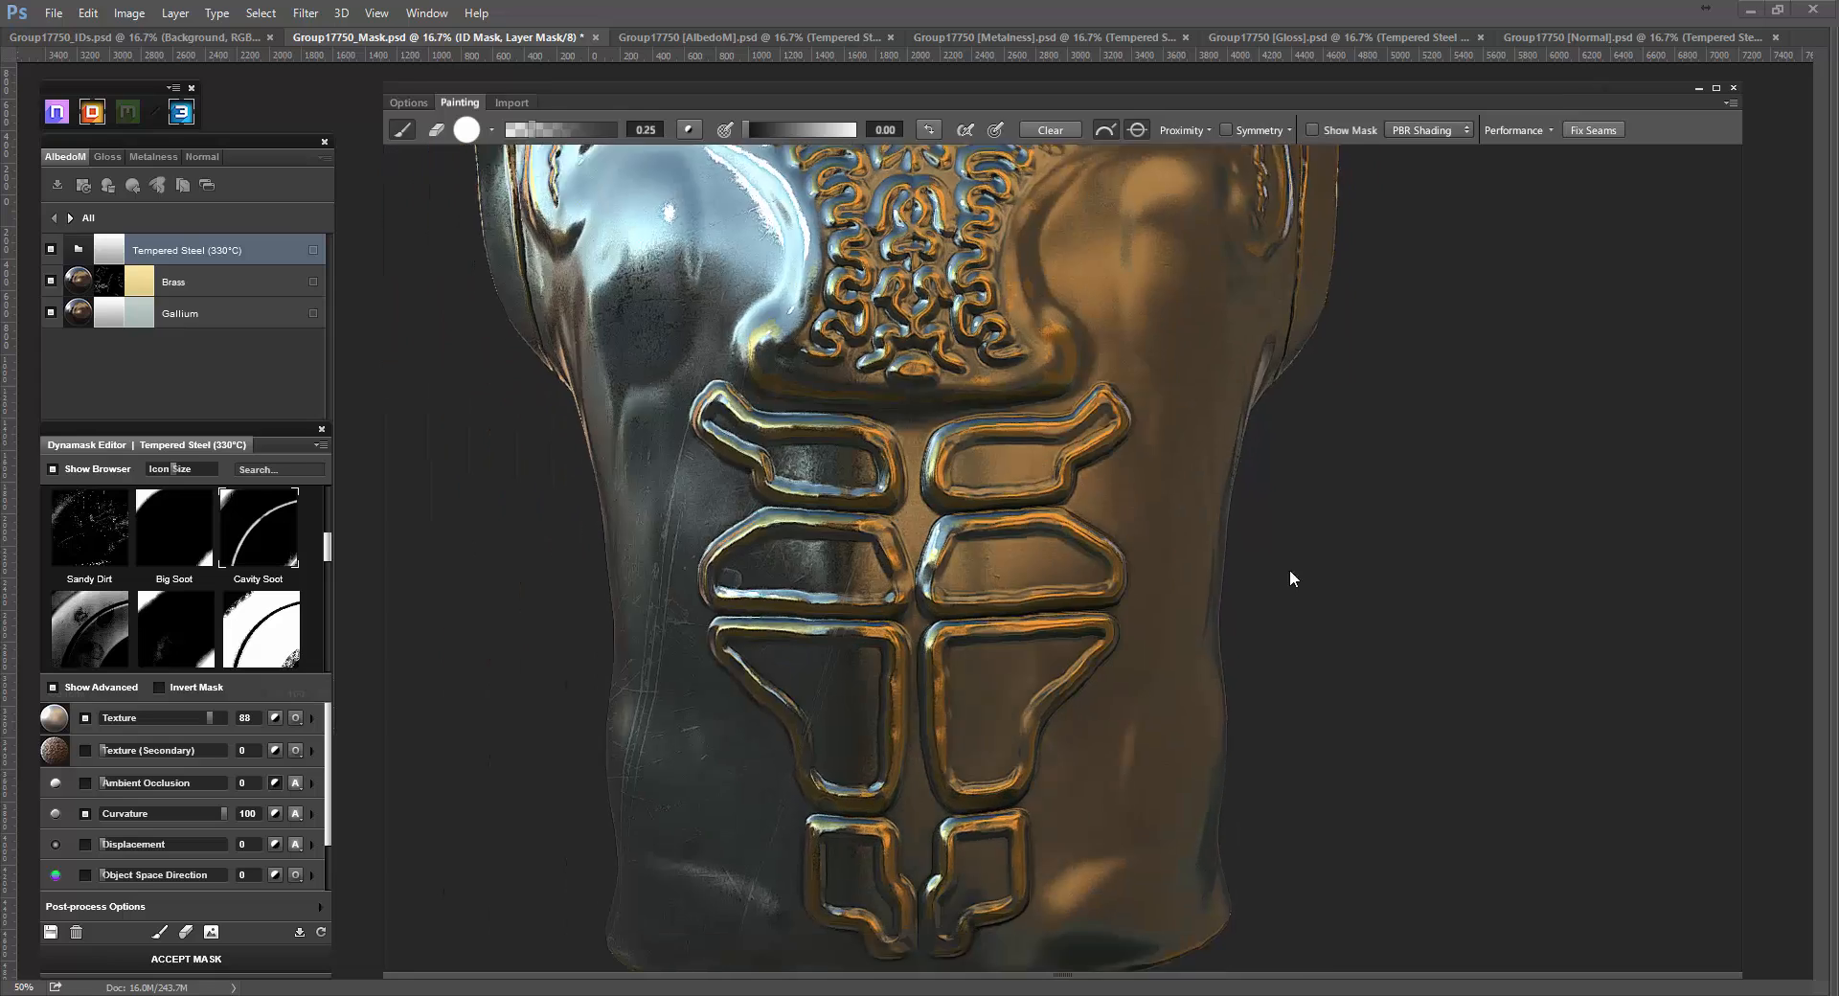
{"action": "middle_click_drag", "start_coordinate": [1289, 569], "coordinate": [1107, 612]}
{"action": "scroll", "coordinate": [916, 686], "scroll_direction": "up", "scroll_amount": 5}
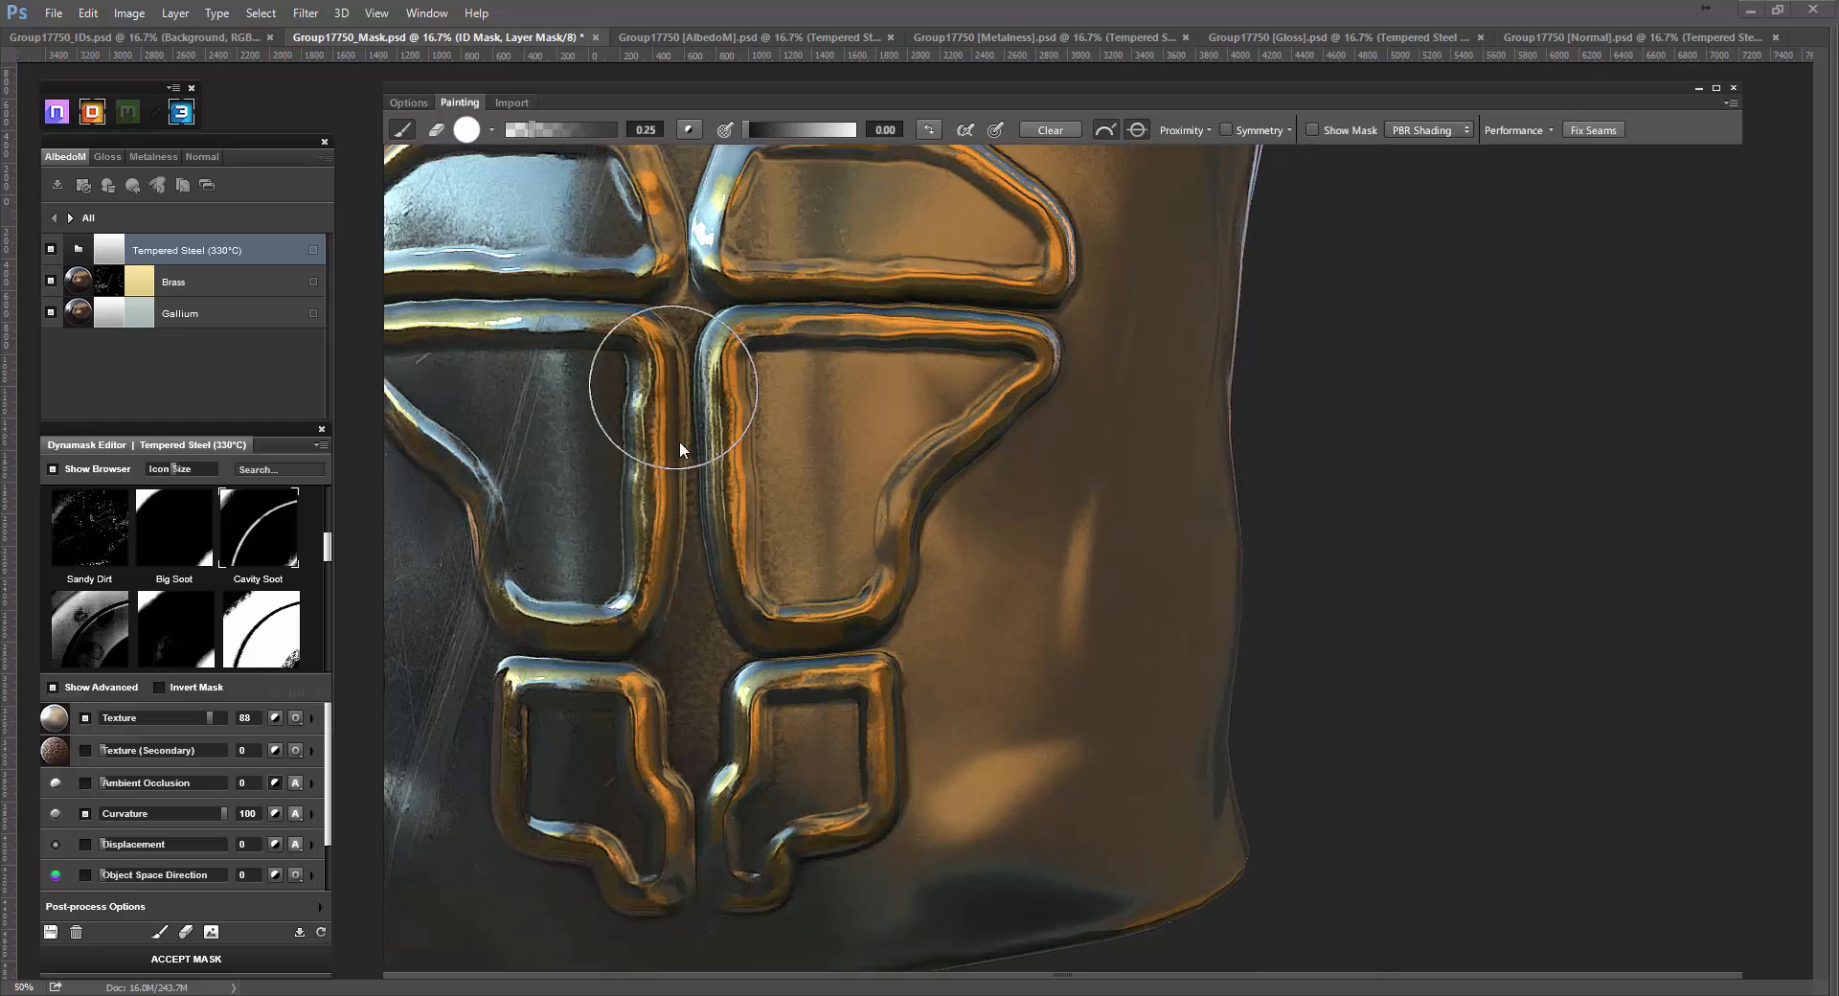
{"action": "mouse_move", "coordinate": [680, 440]}
{"action": "left_mouse_down"}
{"action": "mouse_move", "coordinate": [669, 676]}
{"action": "mouse_move", "coordinate": [867, 670]}
{"action": "mouse_move", "coordinate": [795, 632]}
{"action": "mouse_move", "coordinate": [692, 721]}
{"action": "left_mouse_up"}
{"action": "scroll", "coordinate": [1071, 561], "scroll_direction": "down", "scroll_amount": 5}
{"action": "middle_click_drag", "start_coordinate": [1071, 562], "coordinate": [1077, 681]}
{"action": "scroll", "coordinate": [1017, 654], "scroll_direction": "up", "scroll_amount": 5}
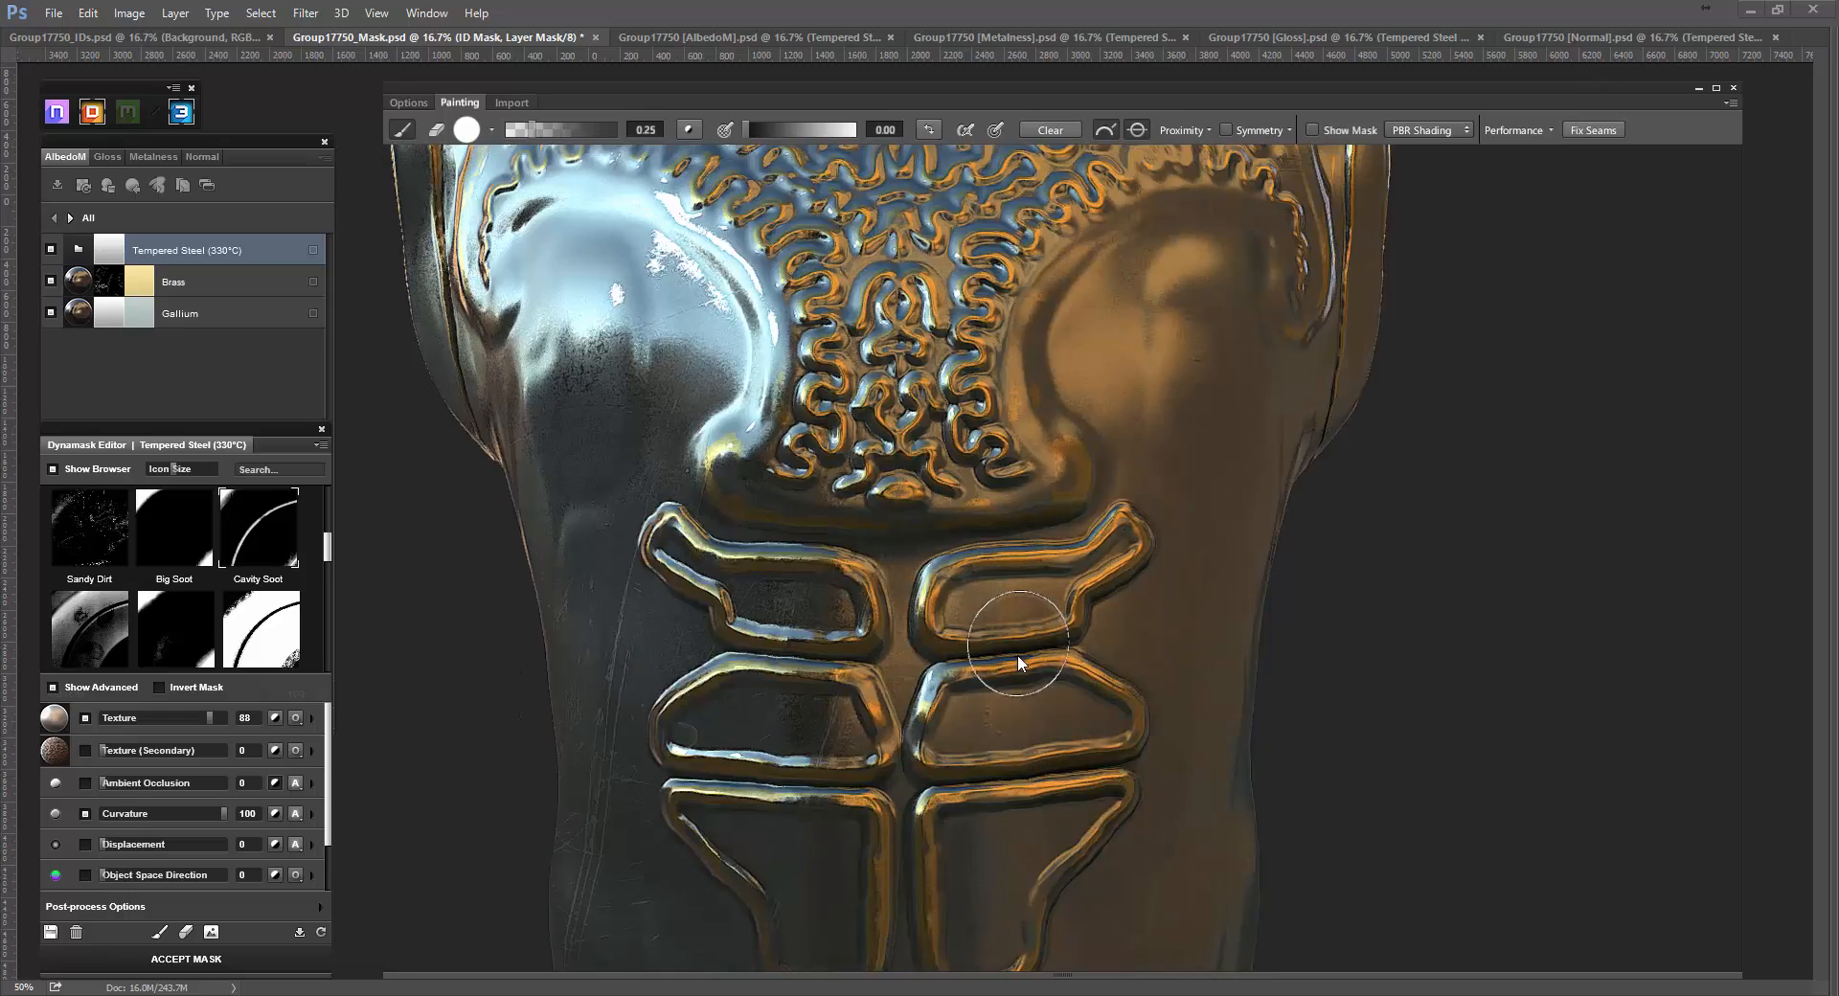
{"action": "scroll", "coordinate": [1014, 646], "scroll_direction": "down", "scroll_amount": 6}
{"action": "scroll", "coordinate": [850, 515], "scroll_direction": "up", "scroll_amount": 6}
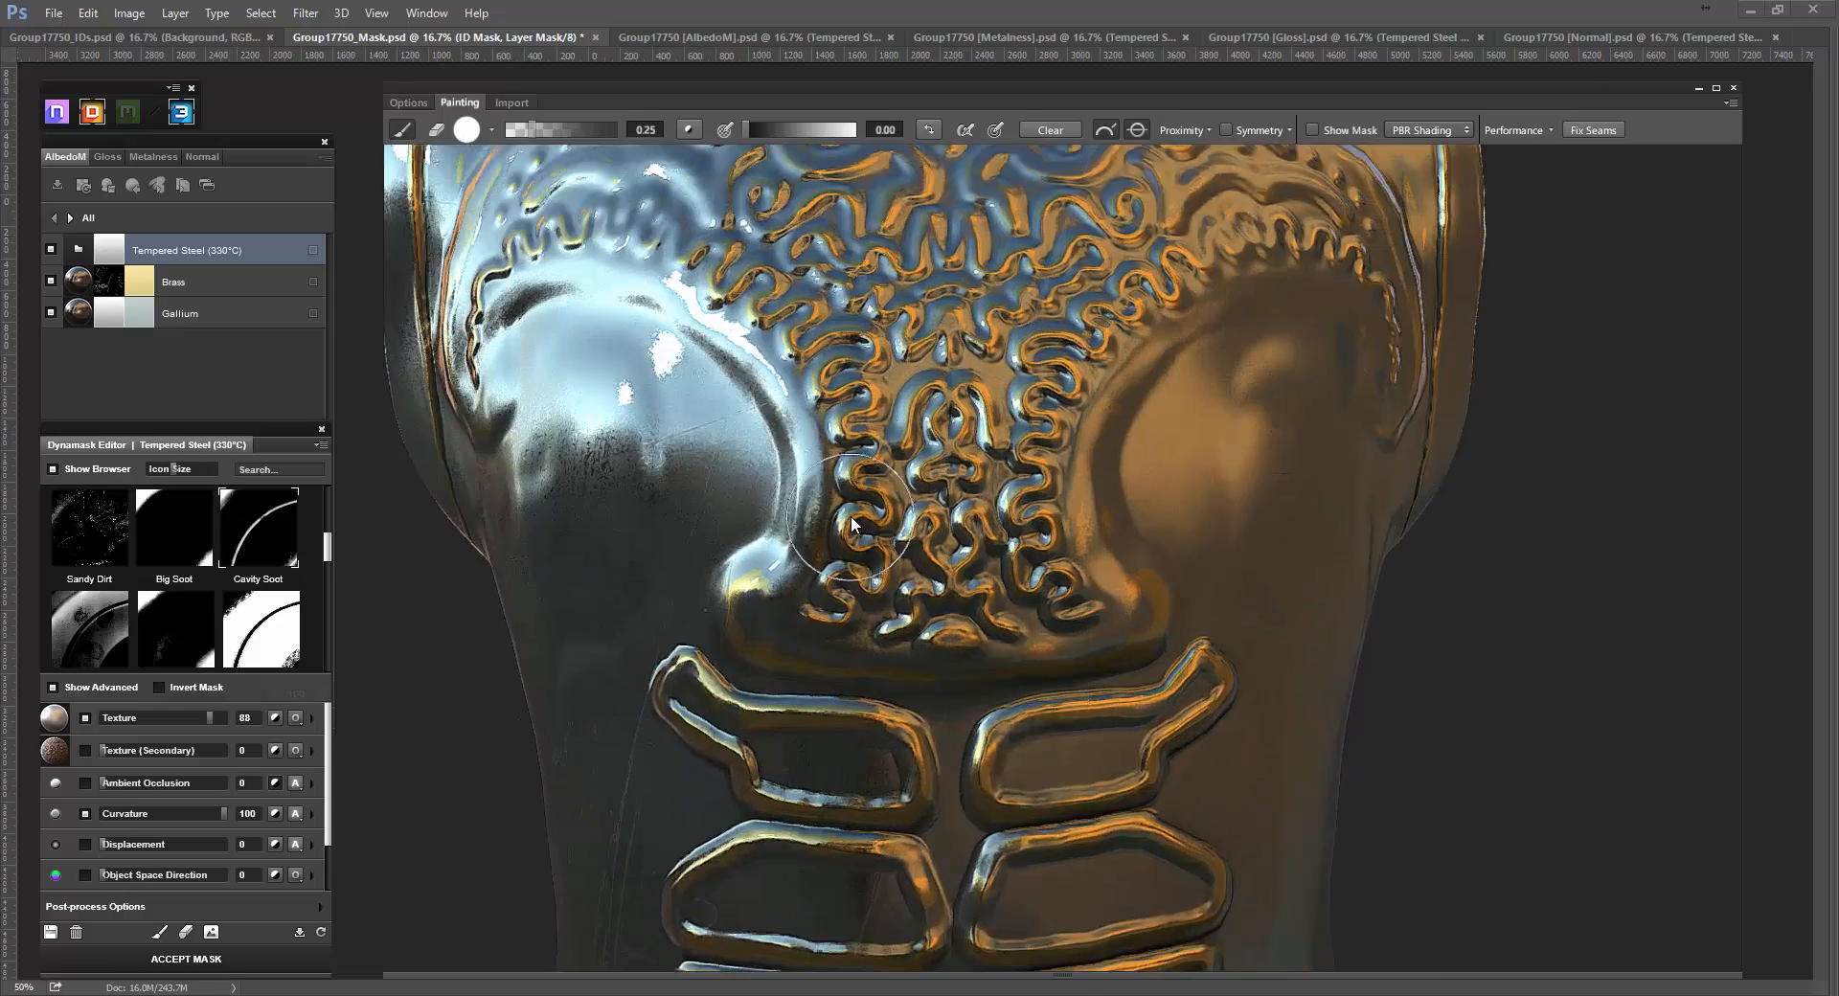
{"action": "scroll", "coordinate": [843, 475], "scroll_direction": "down", "scroll_amount": 5}
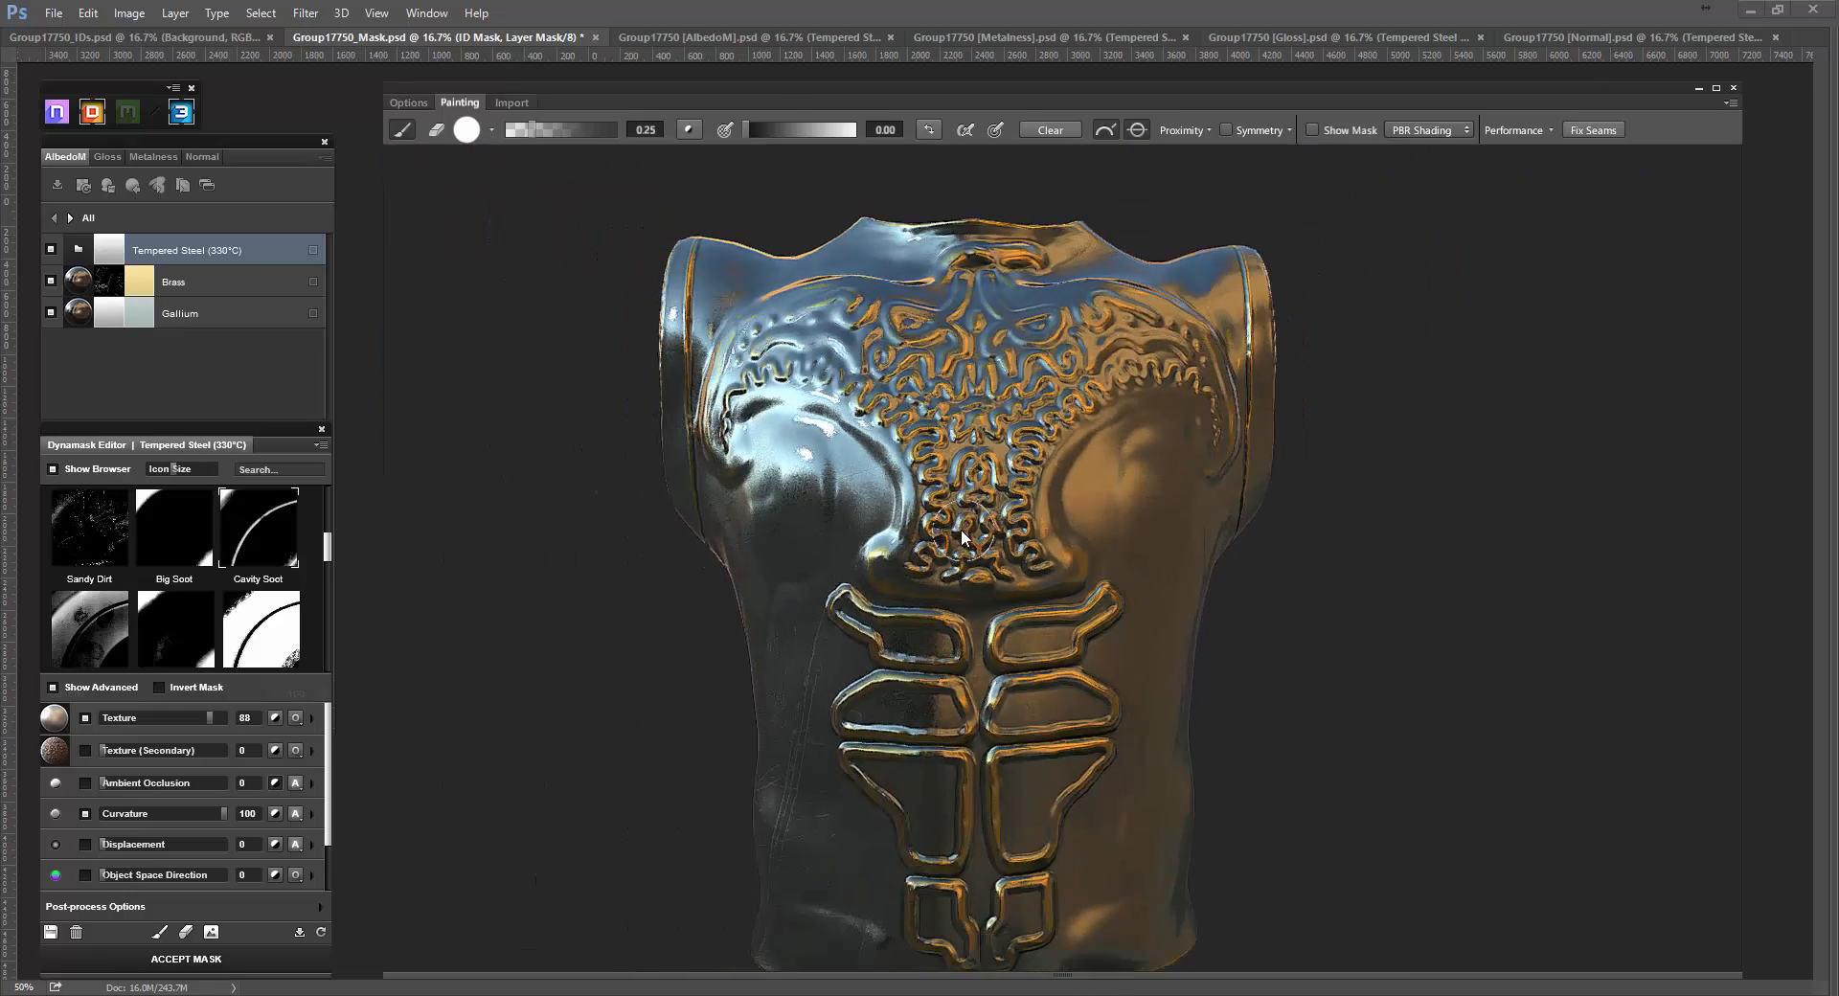
{"action": "middle_click_drag", "start_coordinate": [961, 528], "coordinate": [945, 494]}
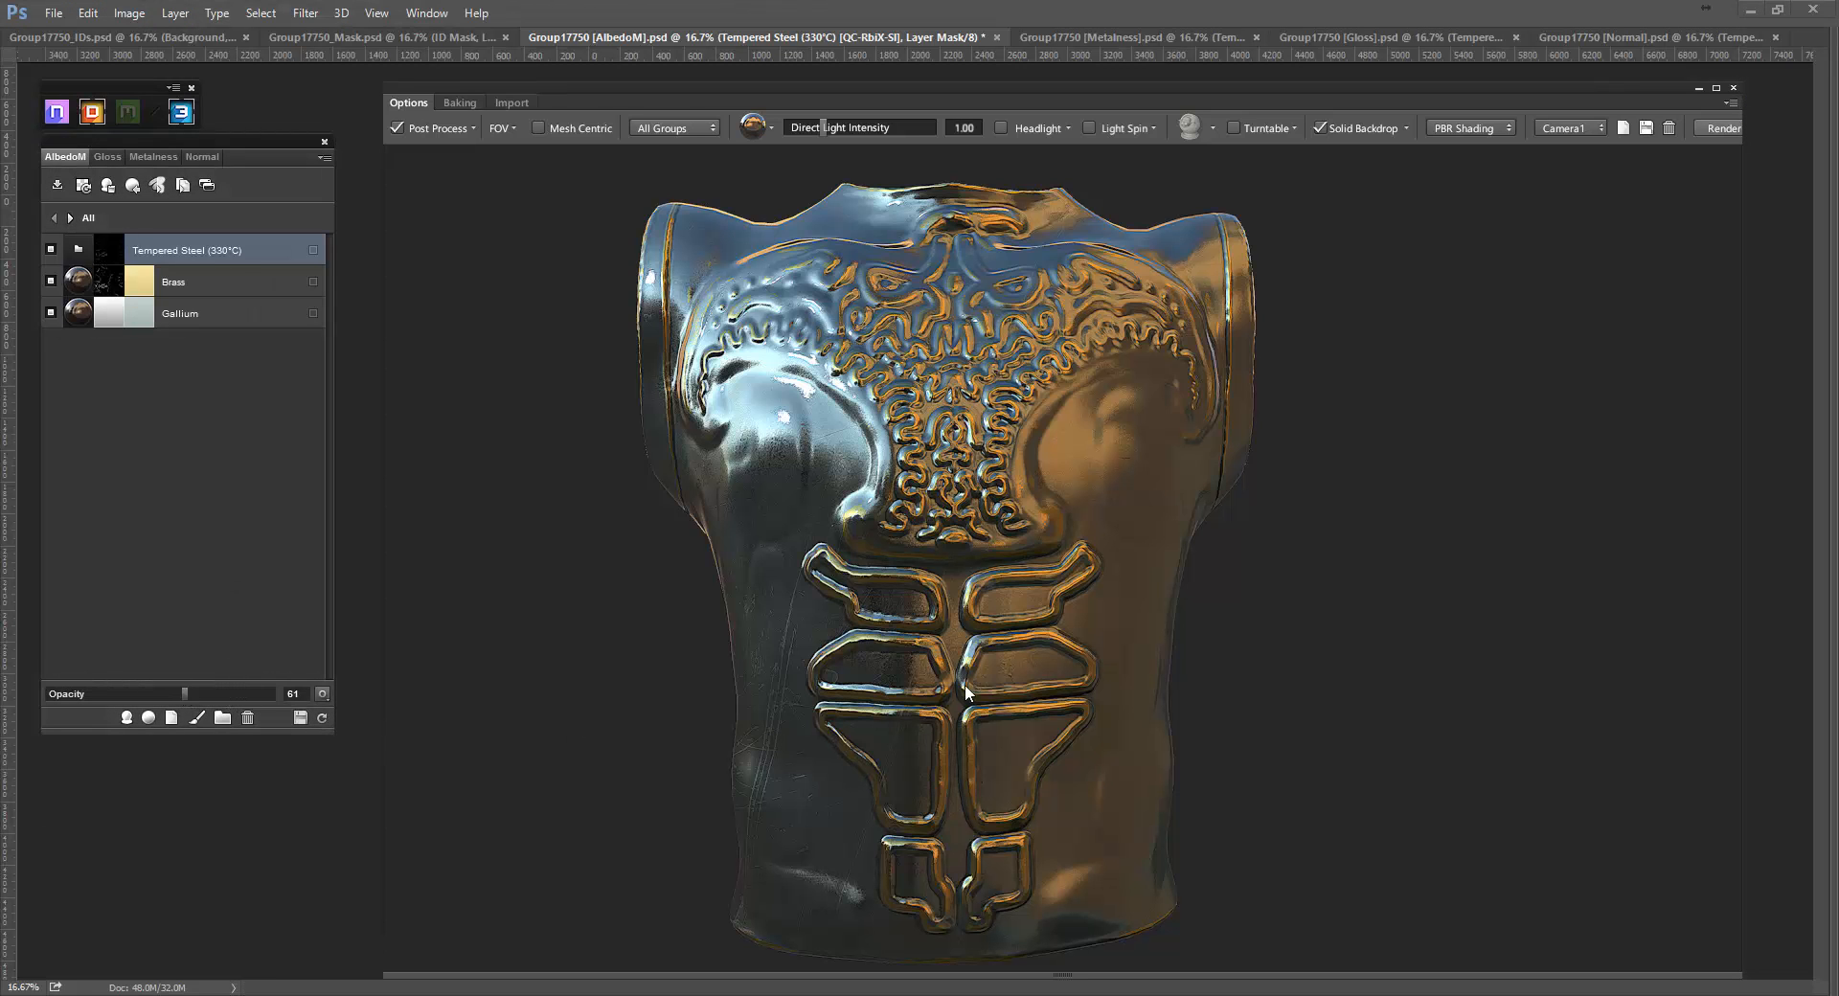
Set the Tempered Steel (330°C) group's opacity to 75 and check the result on the abdominal plates and the whole vest.
{"action": "scroll", "coordinate": [964, 684], "scroll_direction": "up", "scroll_amount": 5}
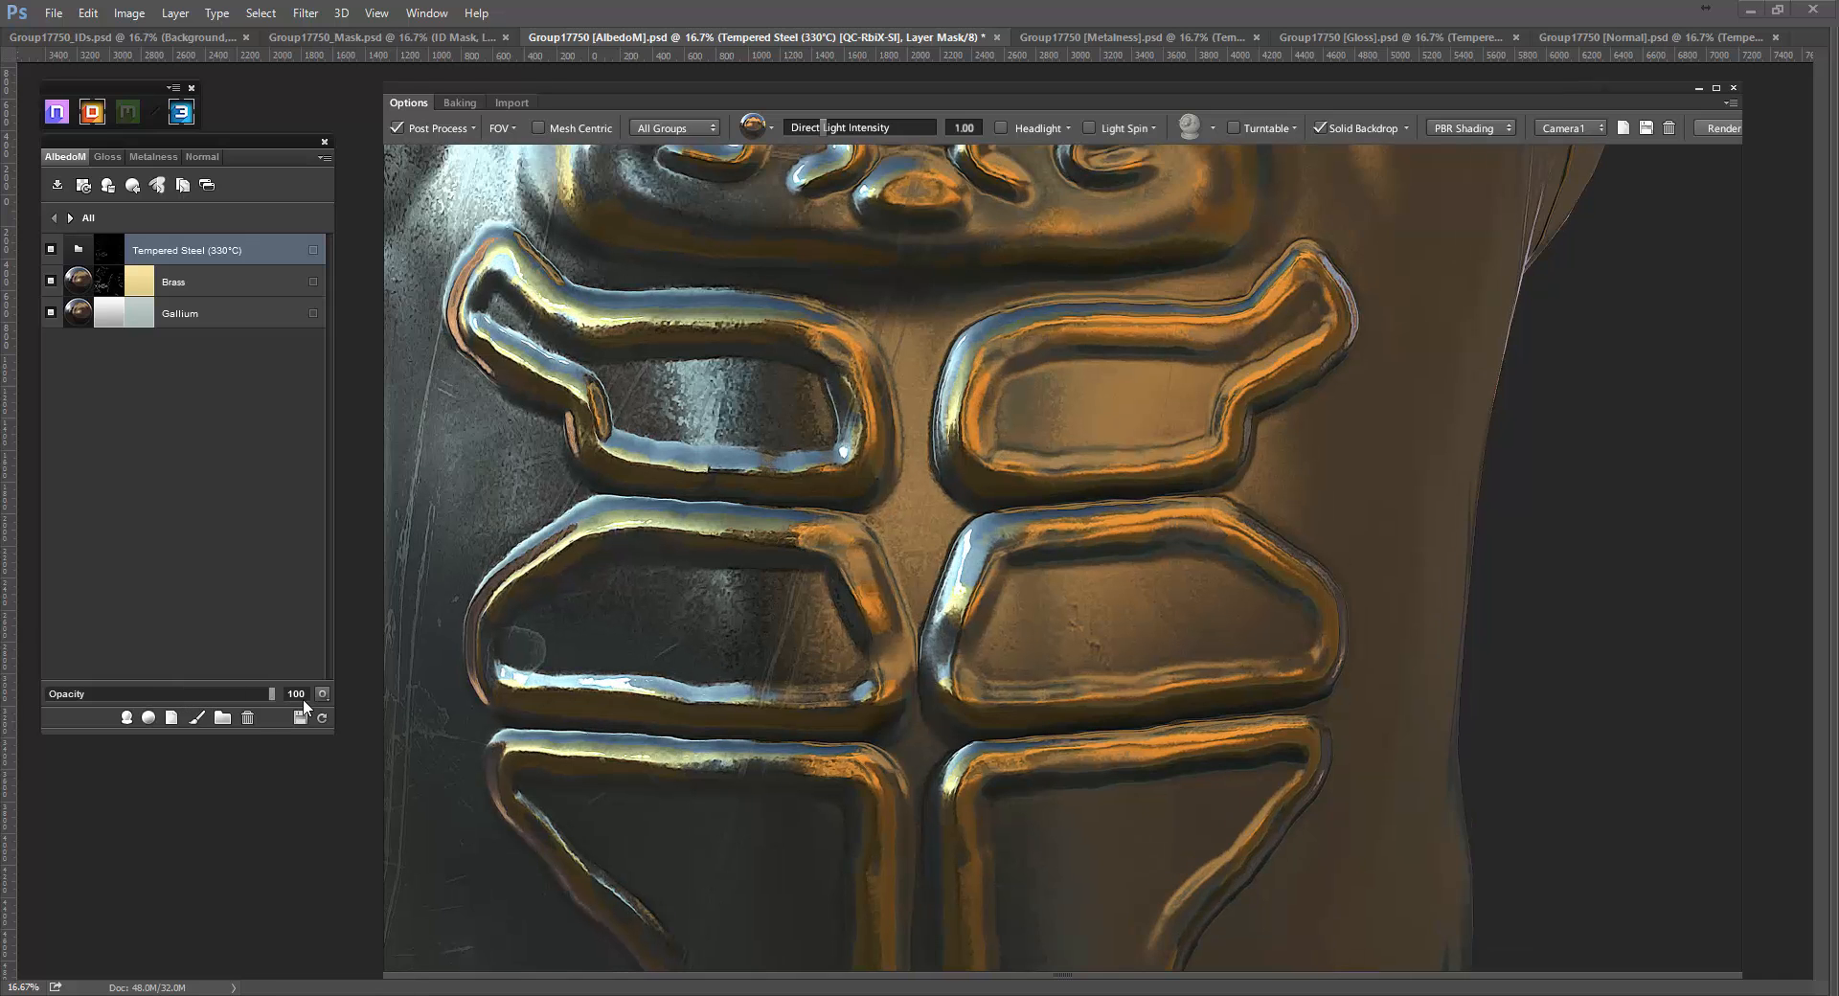
{"action": "left_click", "coordinate": [178, 693]}
{"action": "scroll", "coordinate": [767, 622], "scroll_direction": "down", "scroll_amount": 5}
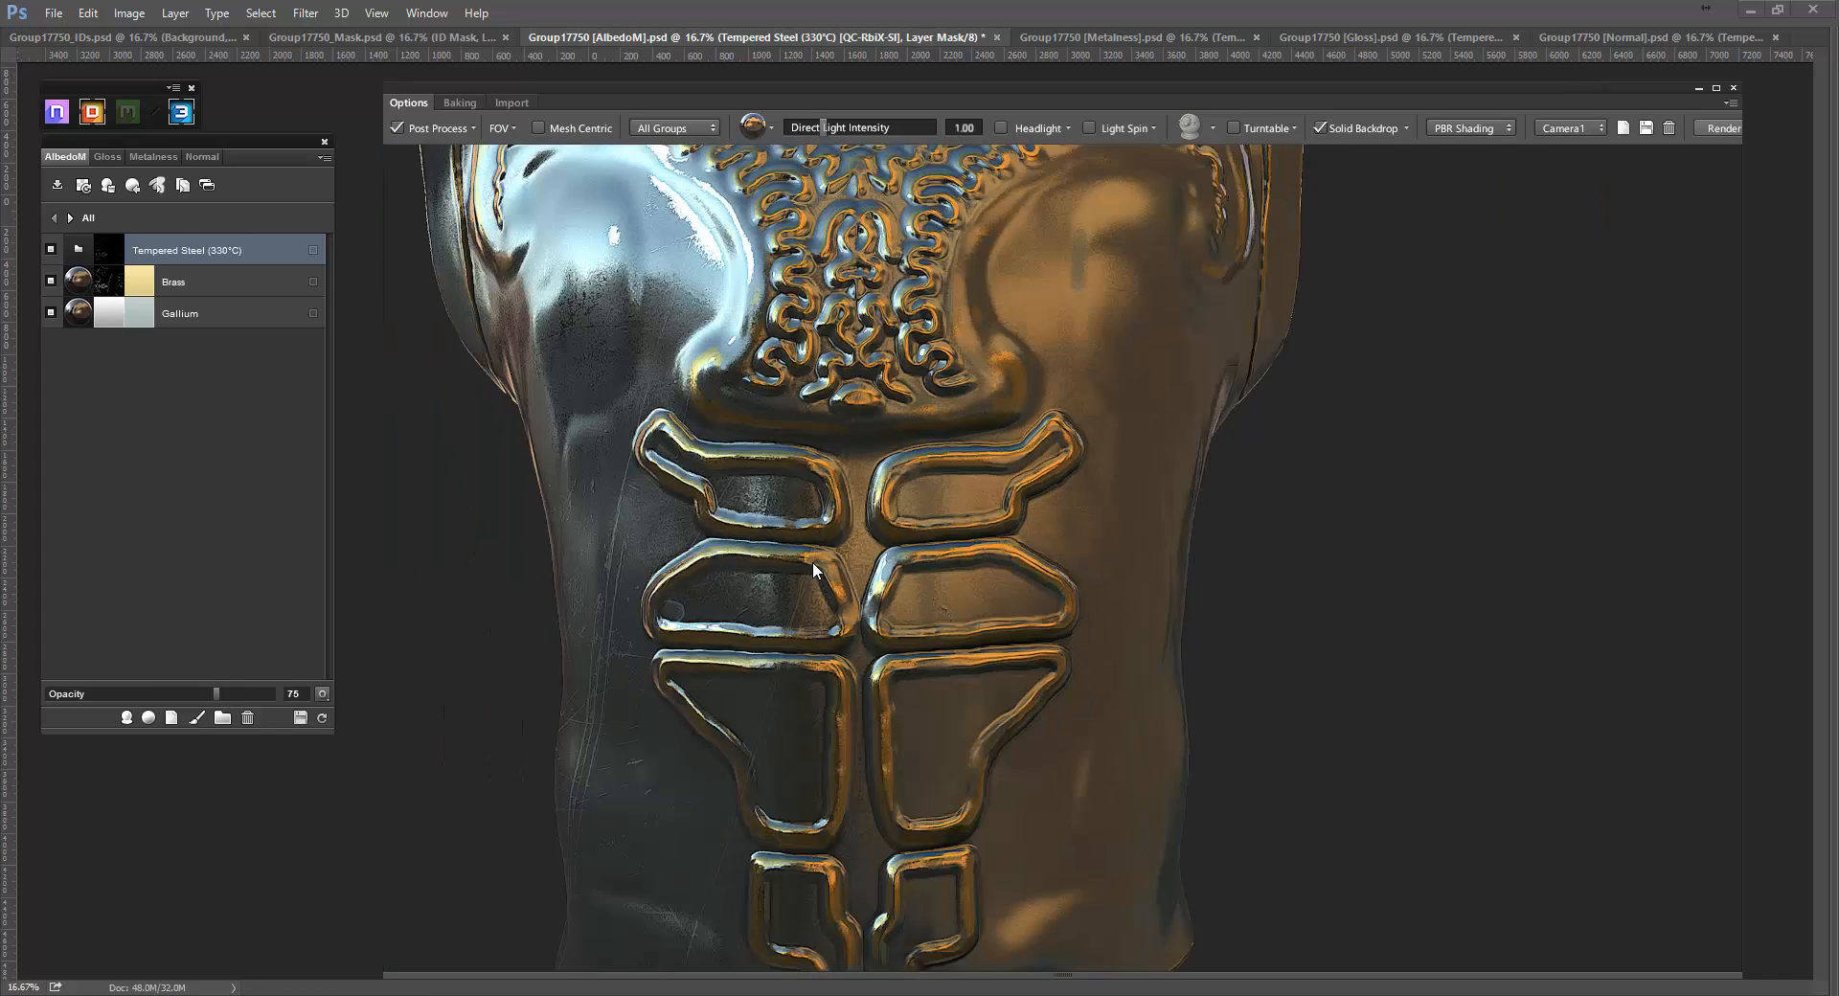
{"action": "left_click_drag", "start_coordinate": [818, 577], "coordinate": [1161, 573]}
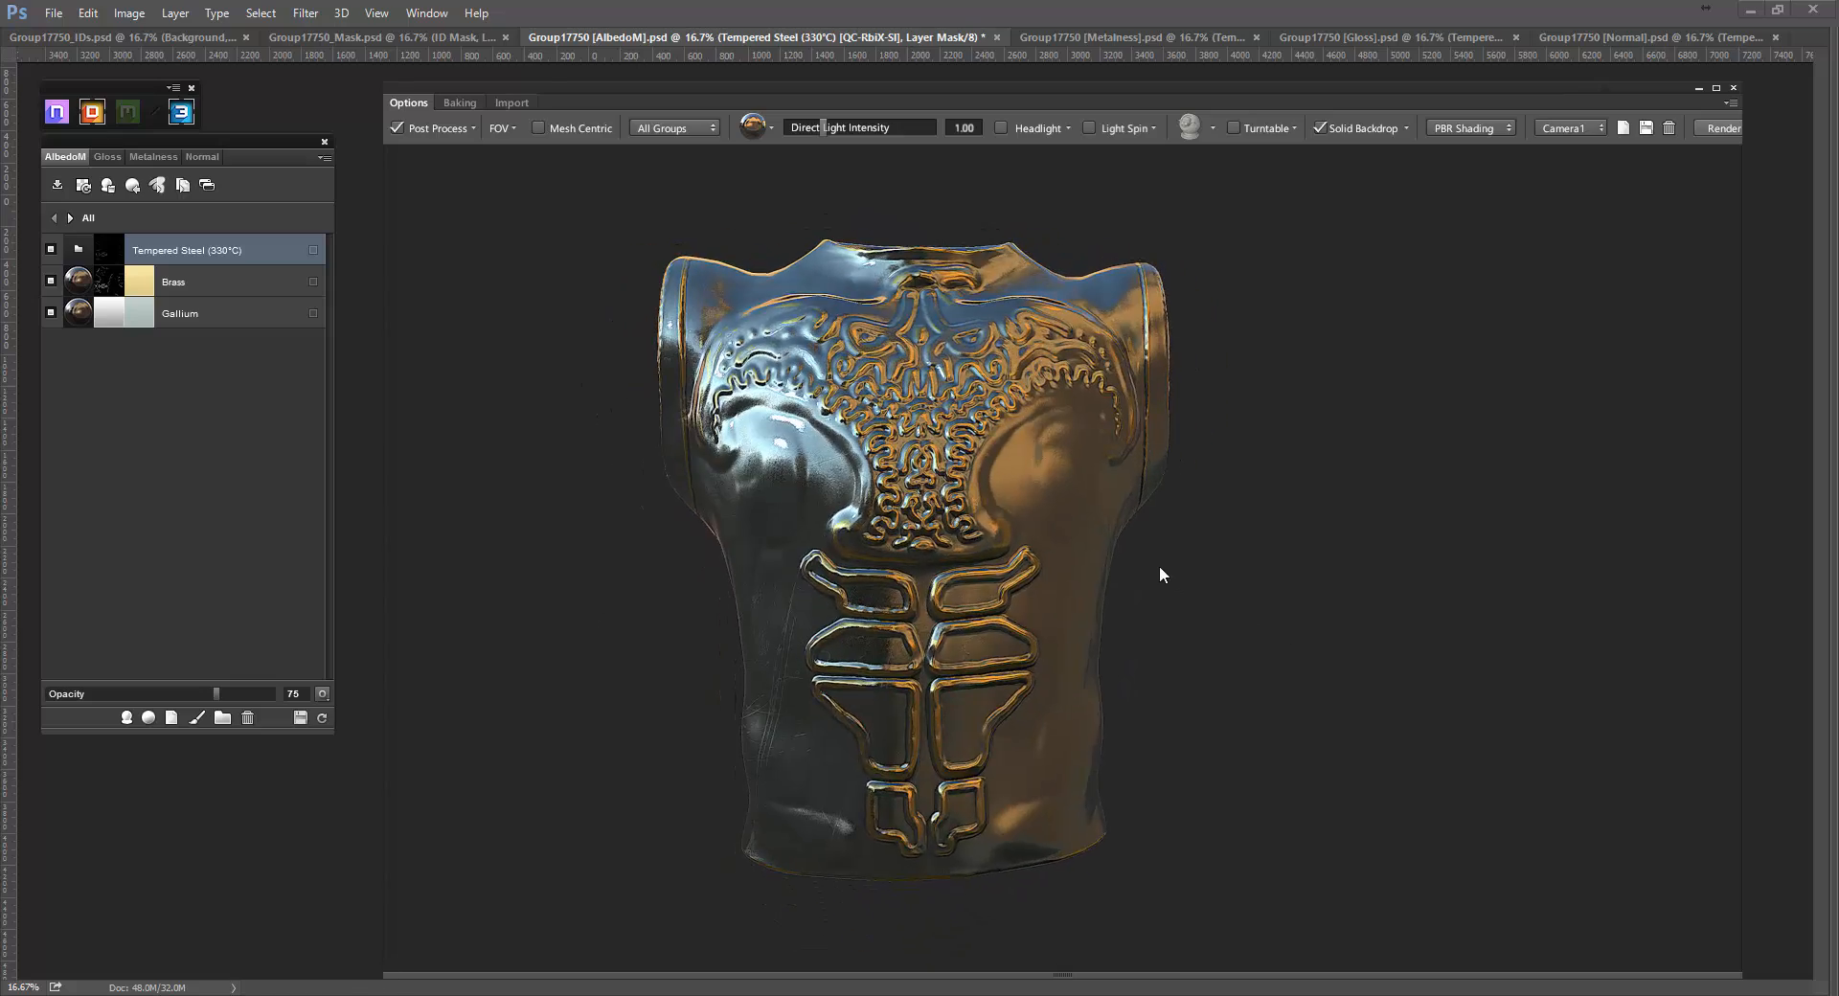
Apply the 10 - Material Preview post-process preset to the 3D preview and view the vest from an angle.
{"action": "left_click", "coordinate": [473, 130]}
{"action": "left_click", "coordinate": [464, 178]}
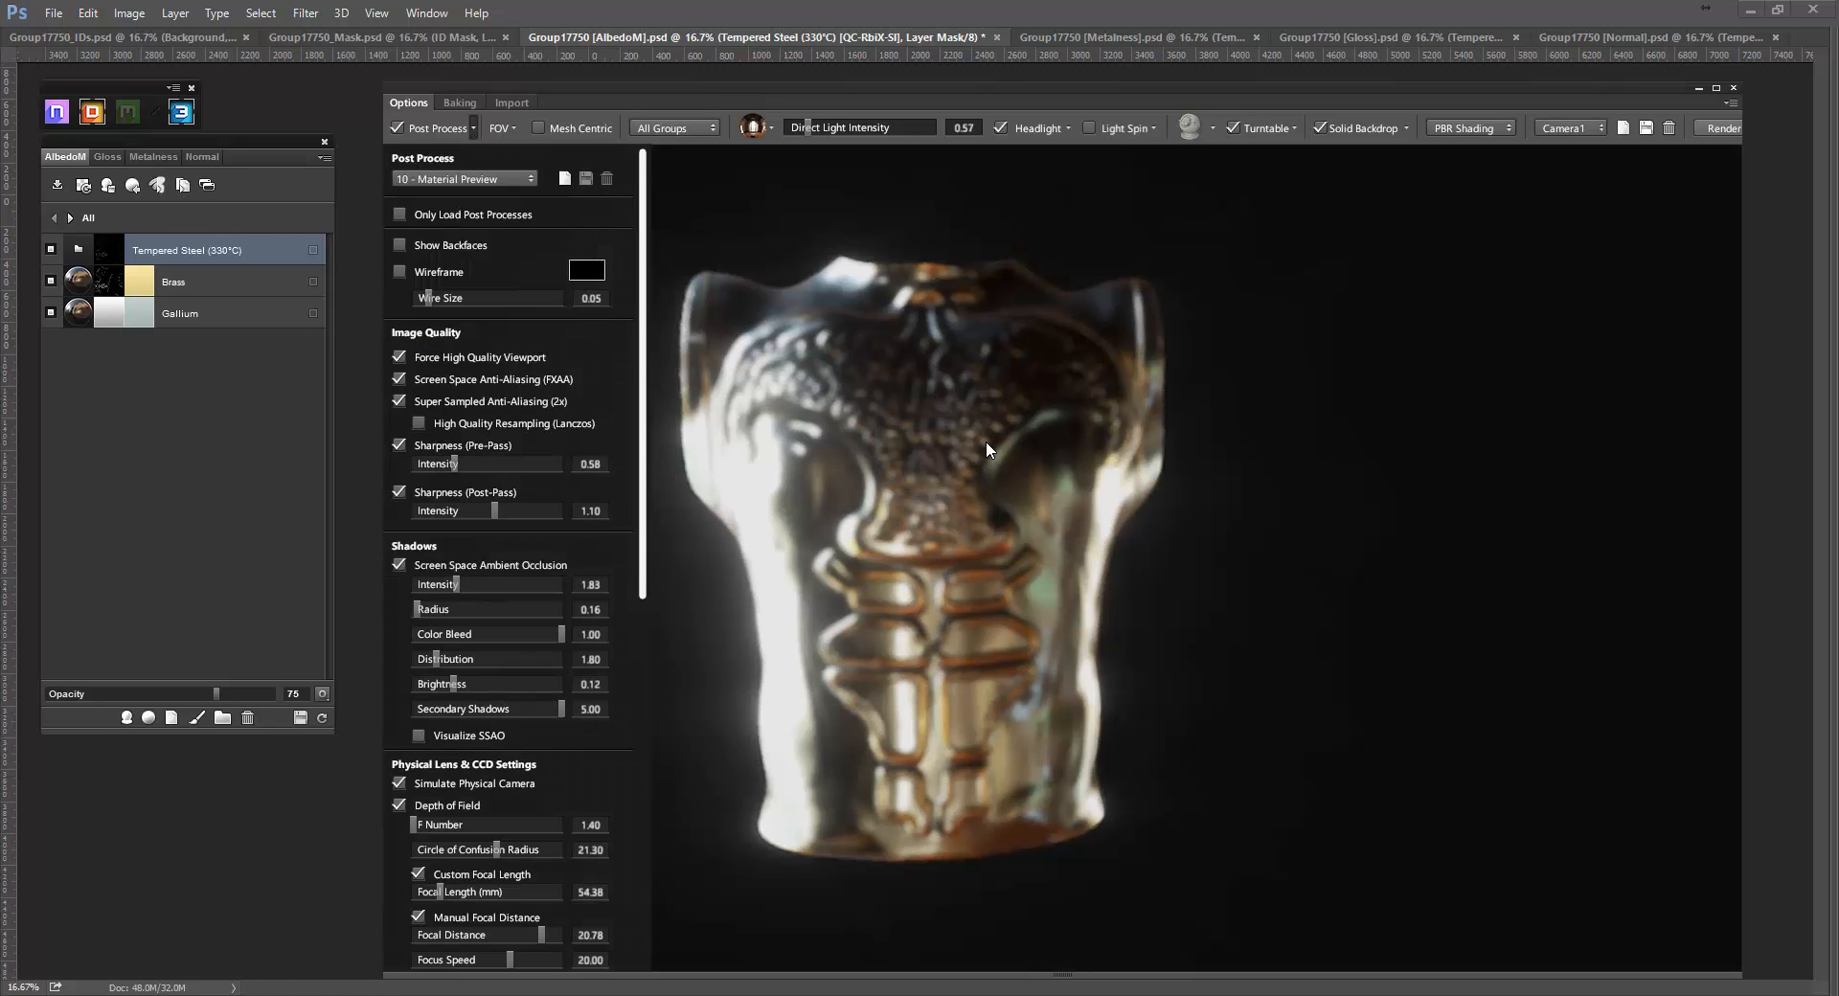
{"action": "middle_click_drag", "start_coordinate": [985, 440], "coordinate": [1139, 445]}
{"action": "scroll", "coordinate": [1140, 445], "scroll_direction": "up", "scroll_amount": 2}
{"action": "left_click_drag", "start_coordinate": [1140, 445], "coordinate": [1180, 440]}
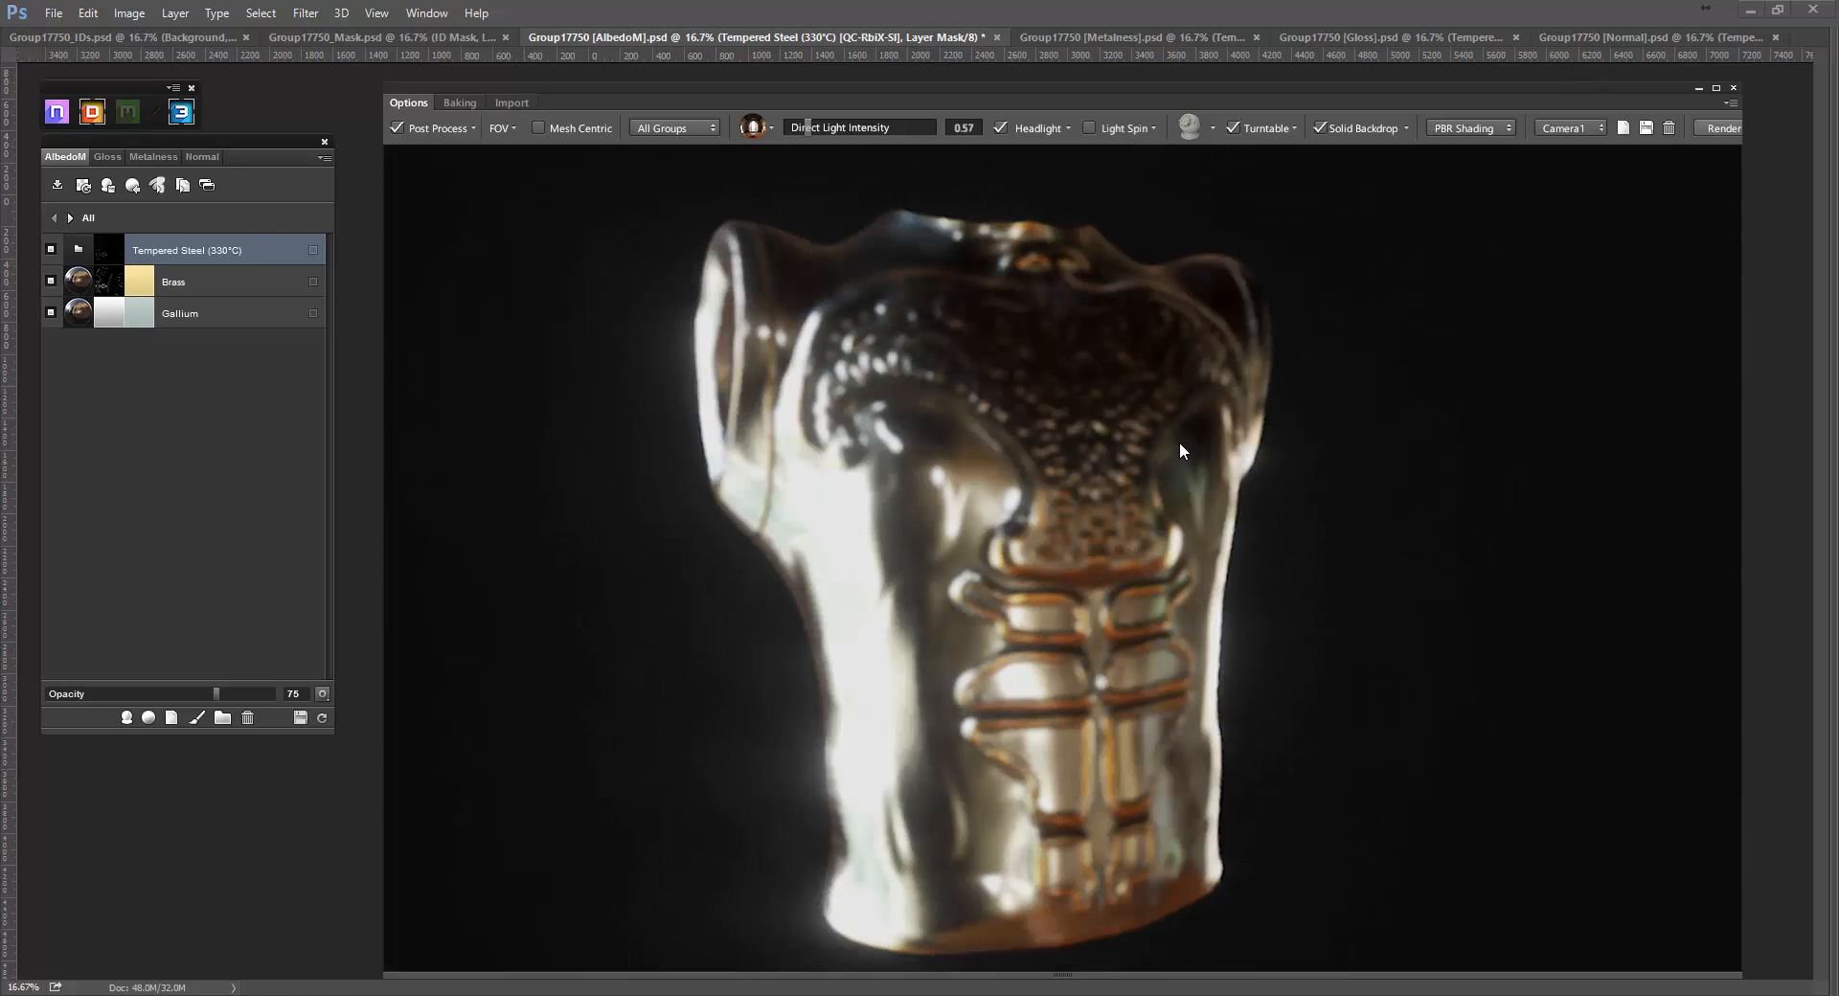
Turn off Depth of Field in the preview's post-process settings and close the settings.
{"action": "left_click", "coordinate": [474, 129]}
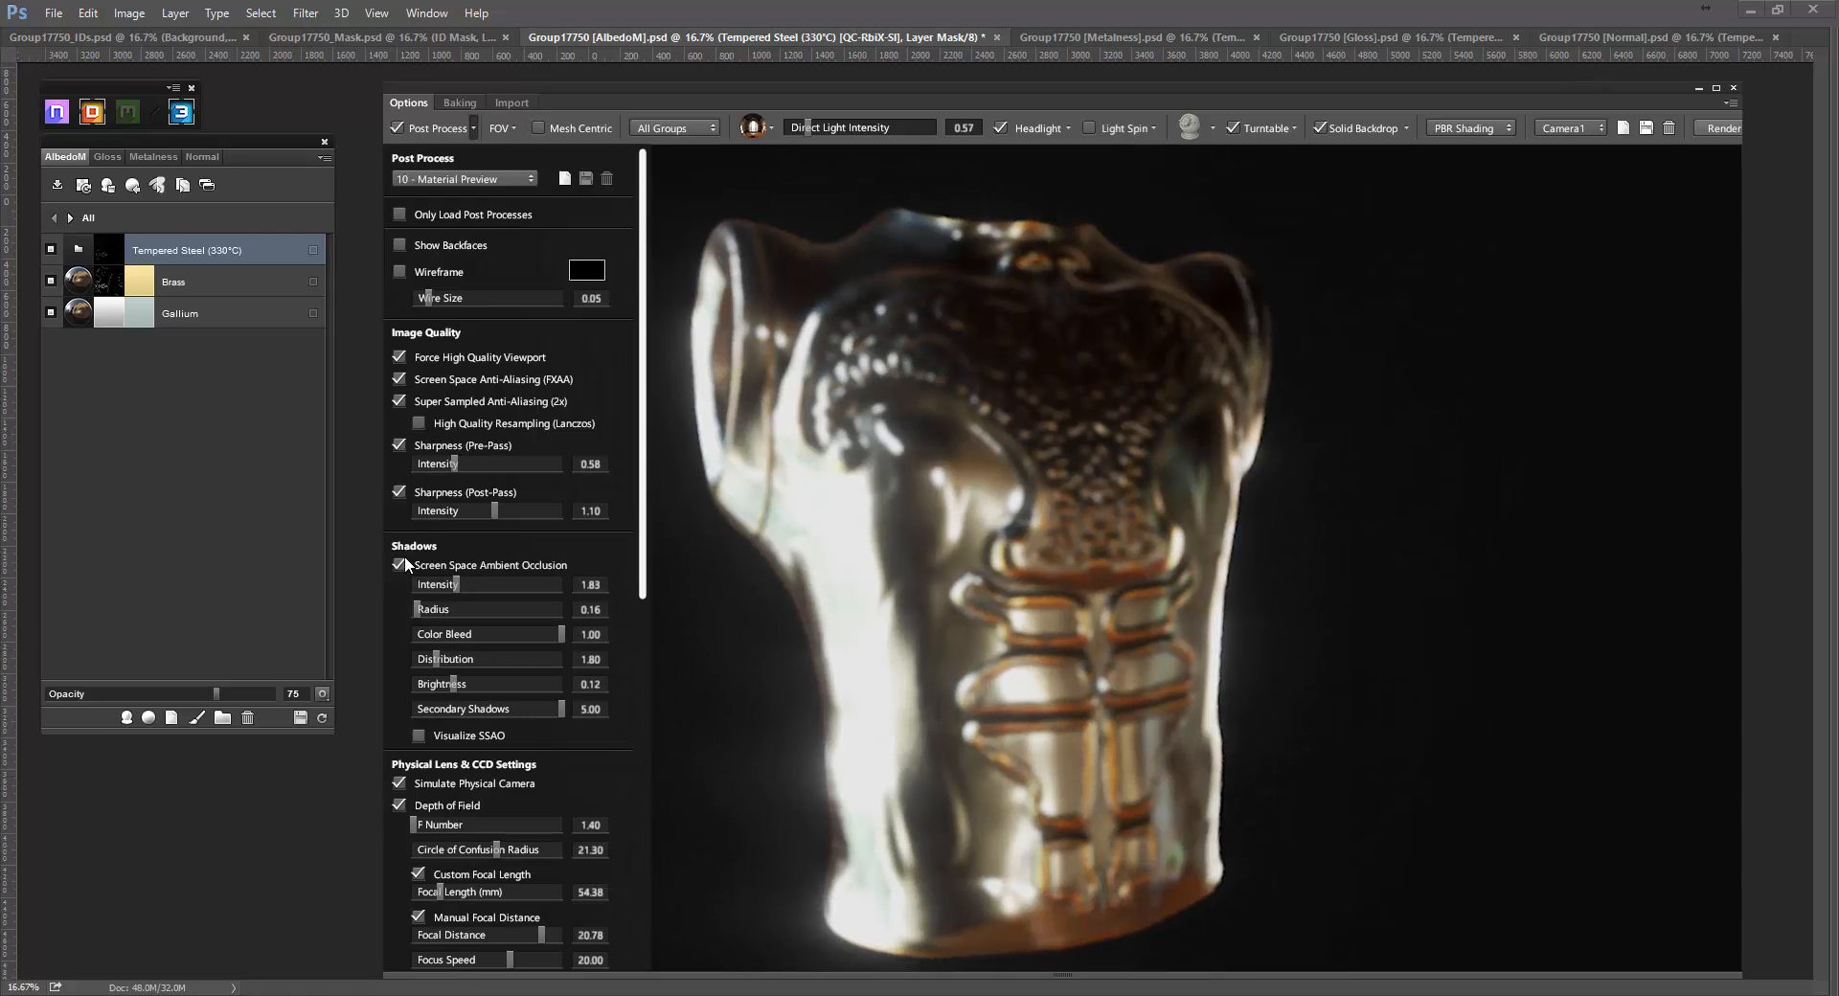
{"action": "left_click", "coordinate": [400, 806]}
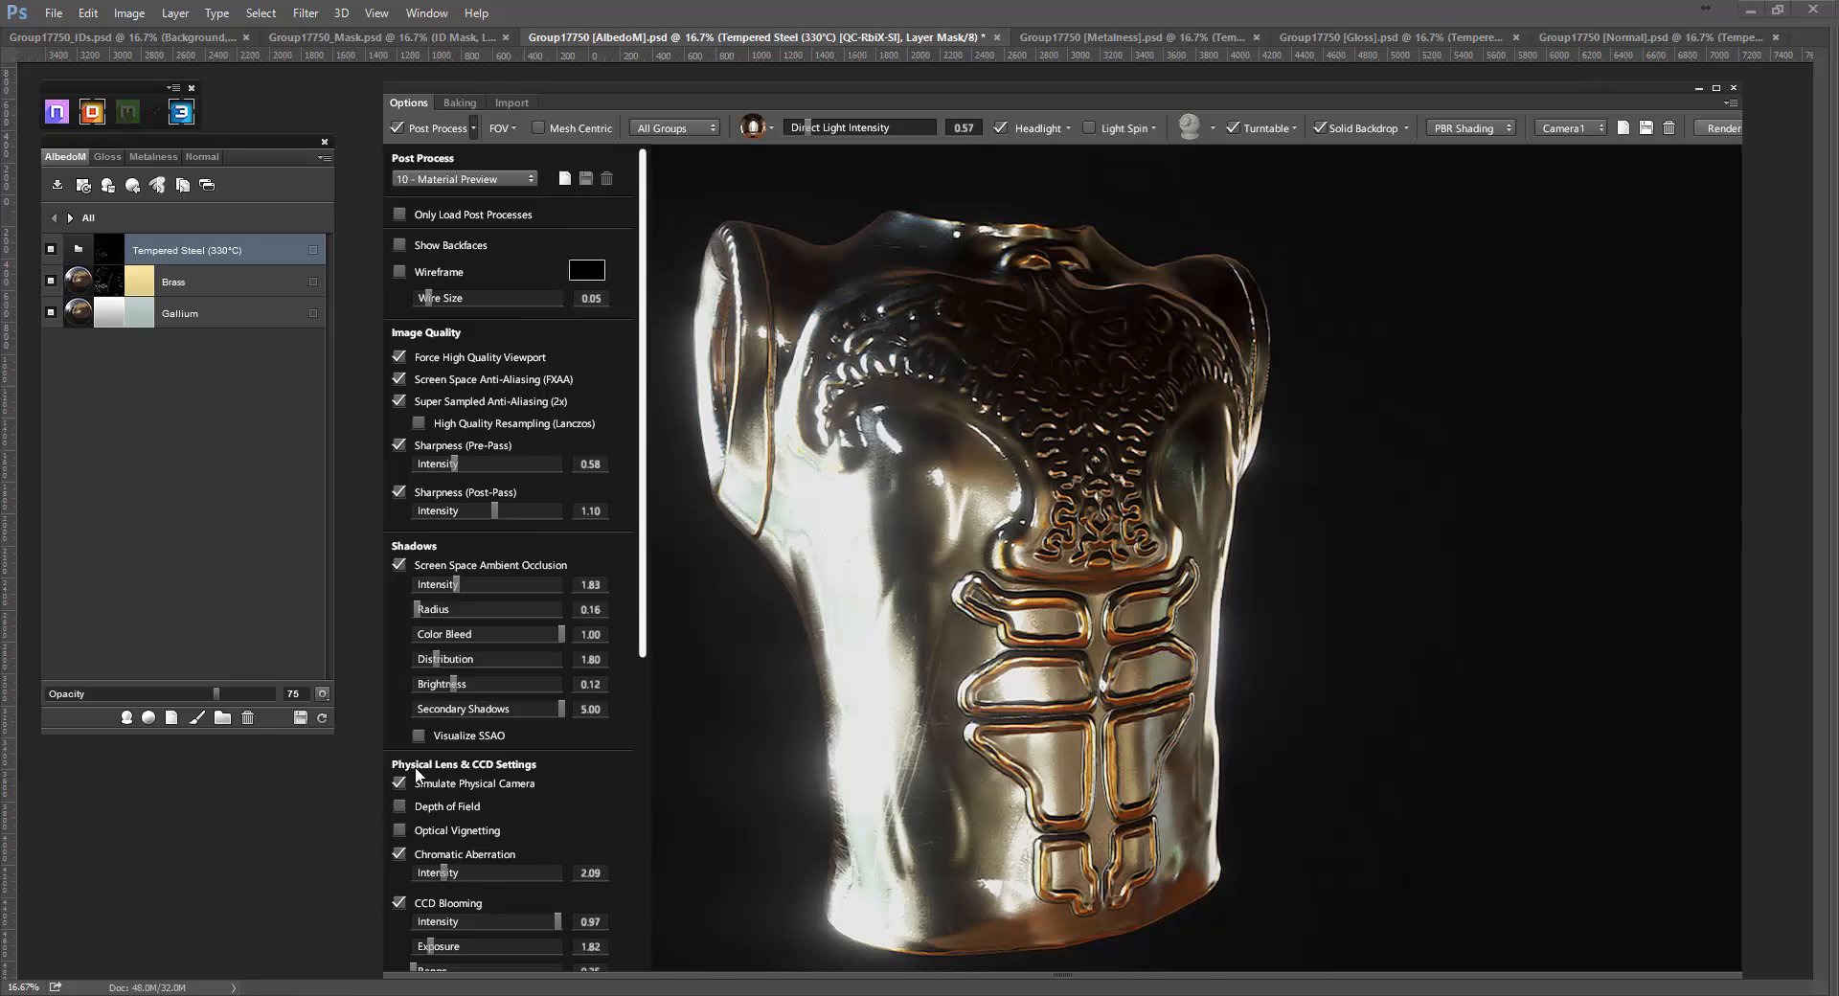
{"action": "left_click", "coordinate": [1178, 517]}
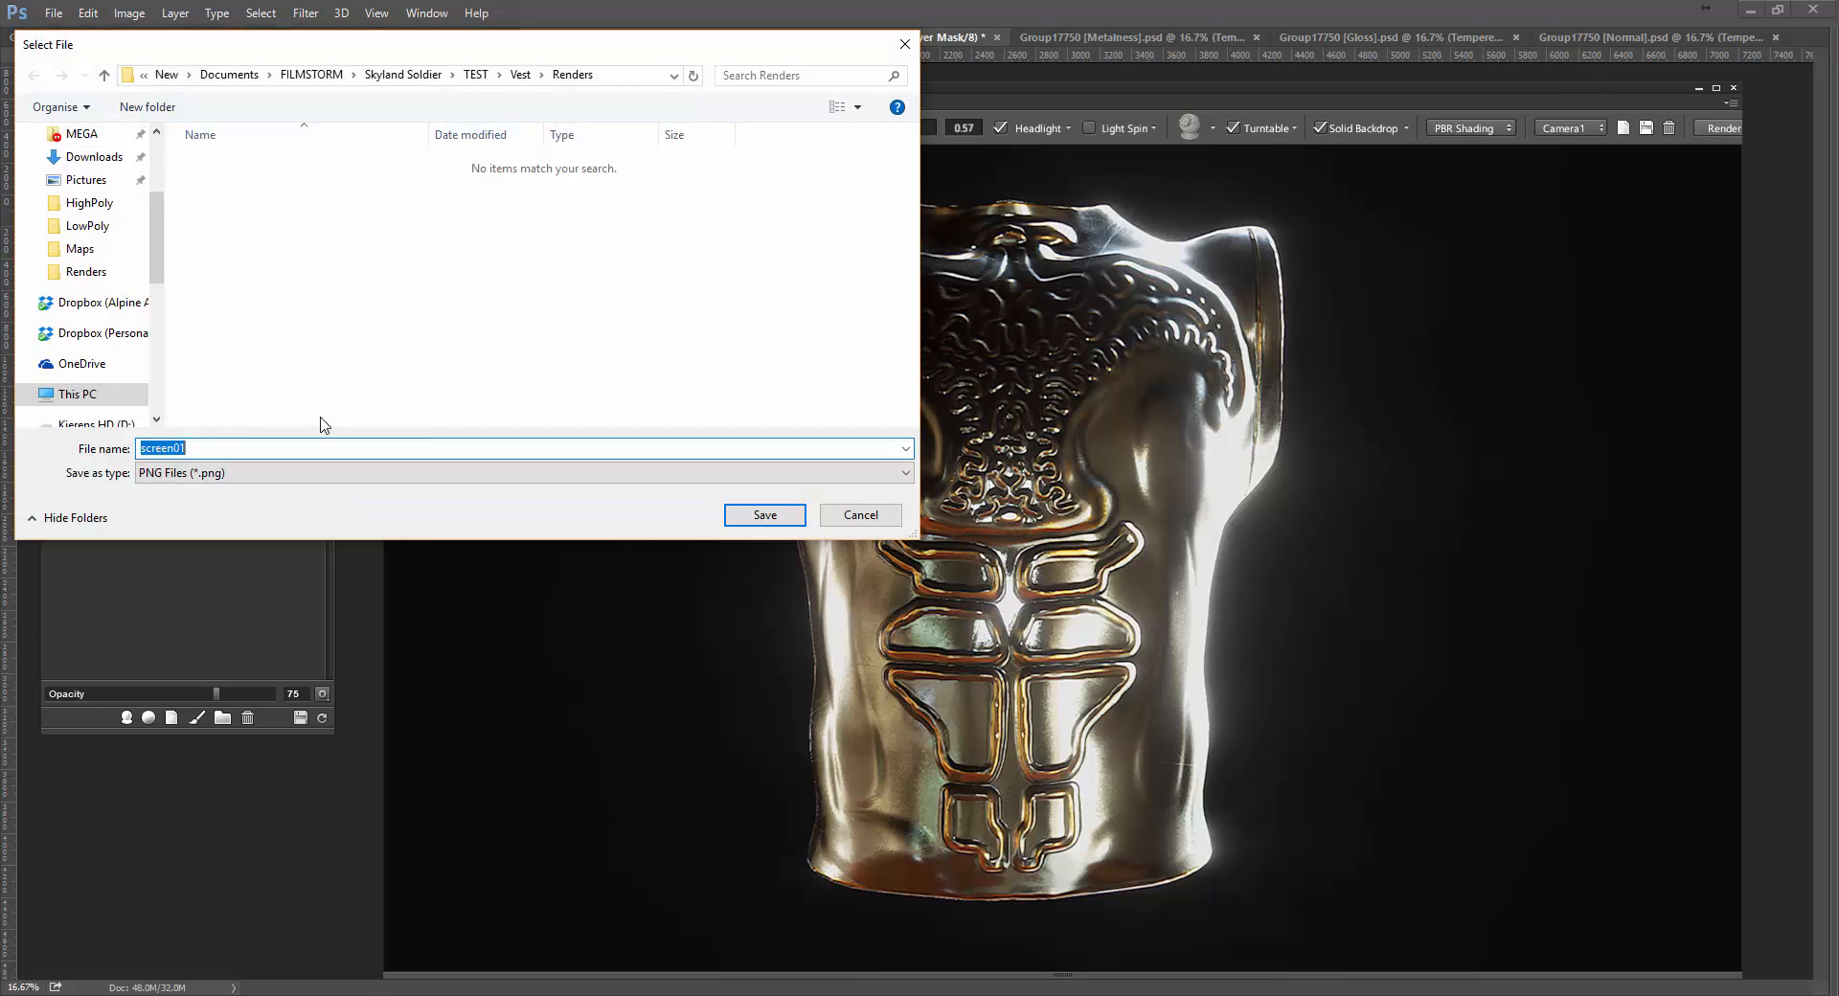
Save the front render of the vest as a PNG named VestRender in the Renders folder.
{"action": "type", "text": "VestRender"}
{"action": "key", "text": "Return"}
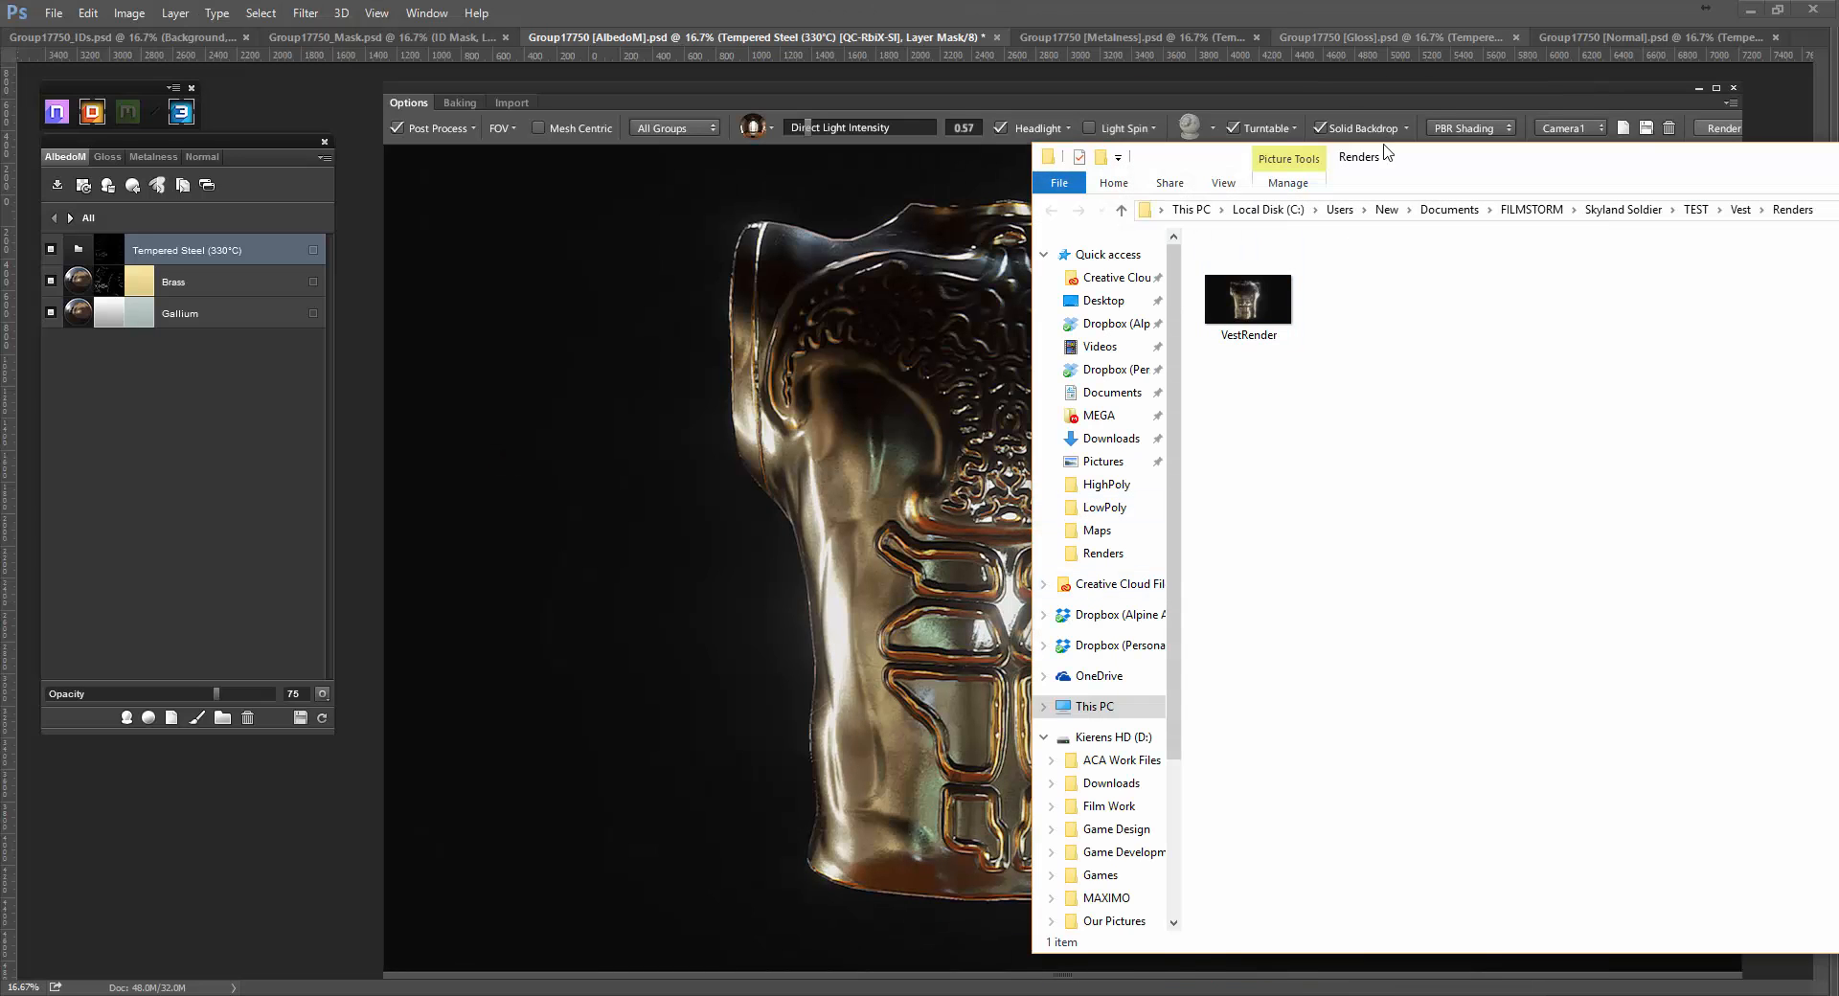
{"action": "left_click", "coordinate": [1291, 8]}
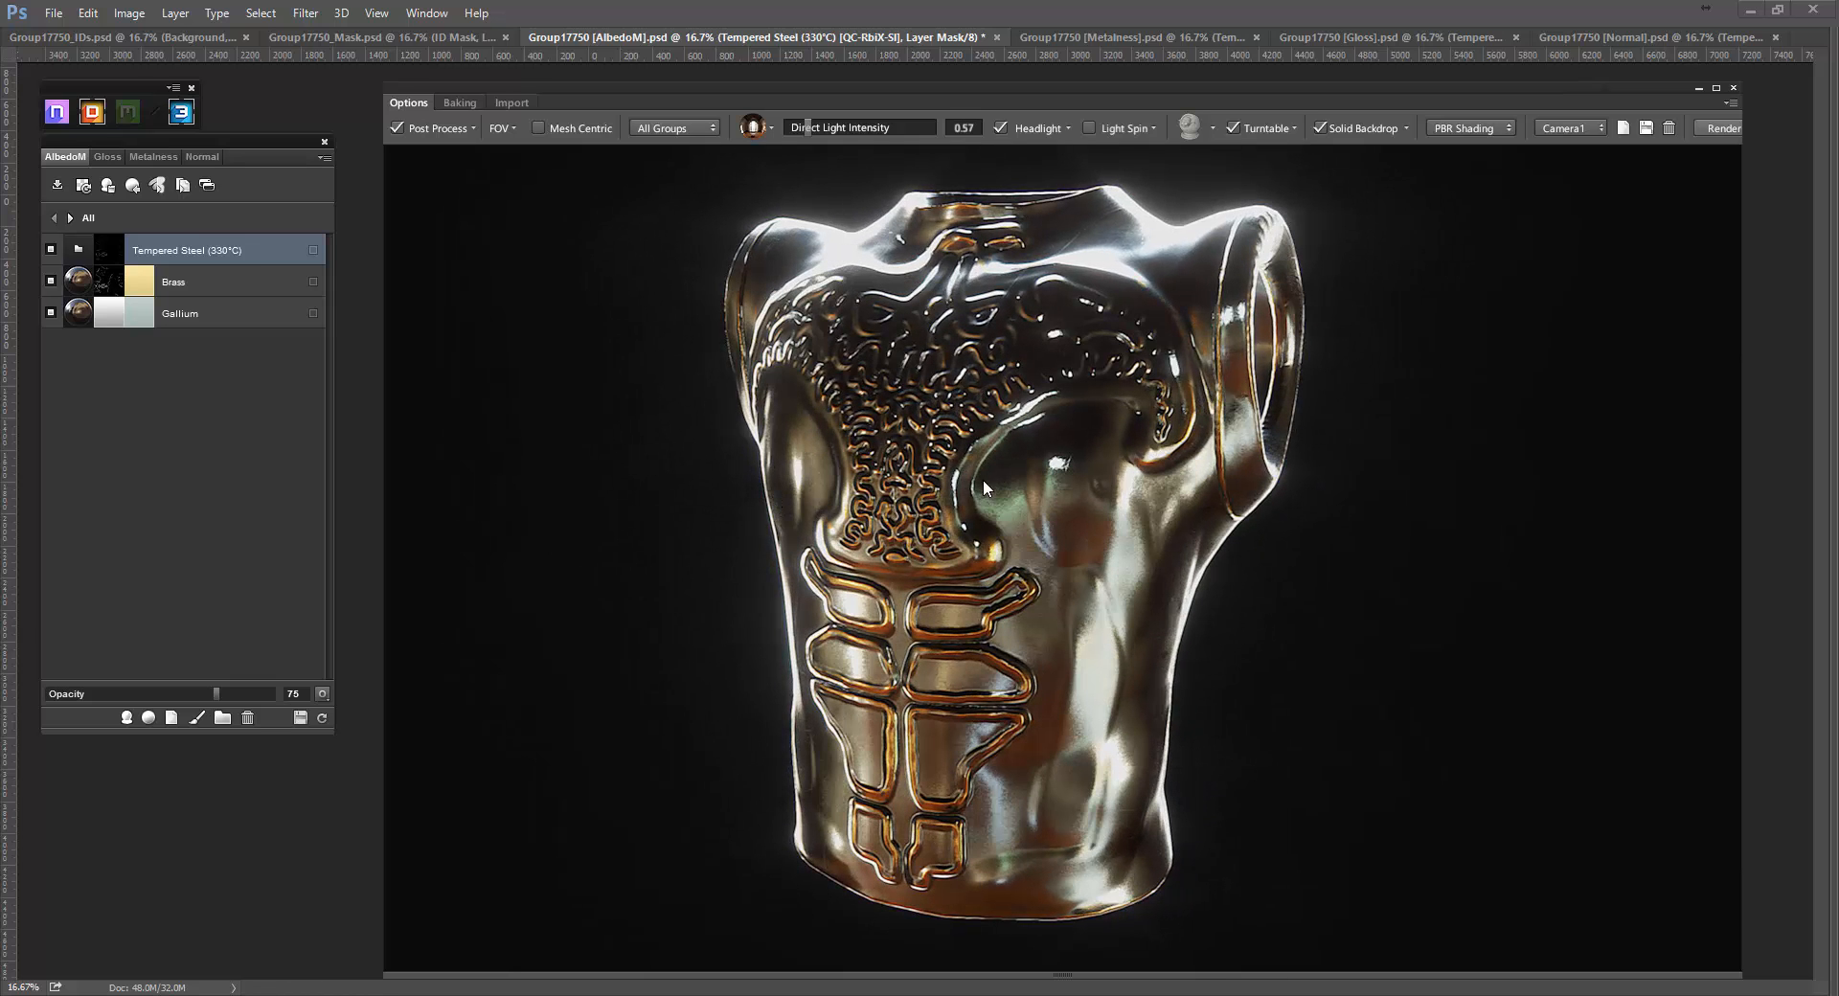
Render the angled front view of the vest as VestRender2 and compare it with VestRender in the Renders folder.
{"action": "left_click", "coordinate": [1703, 128]}
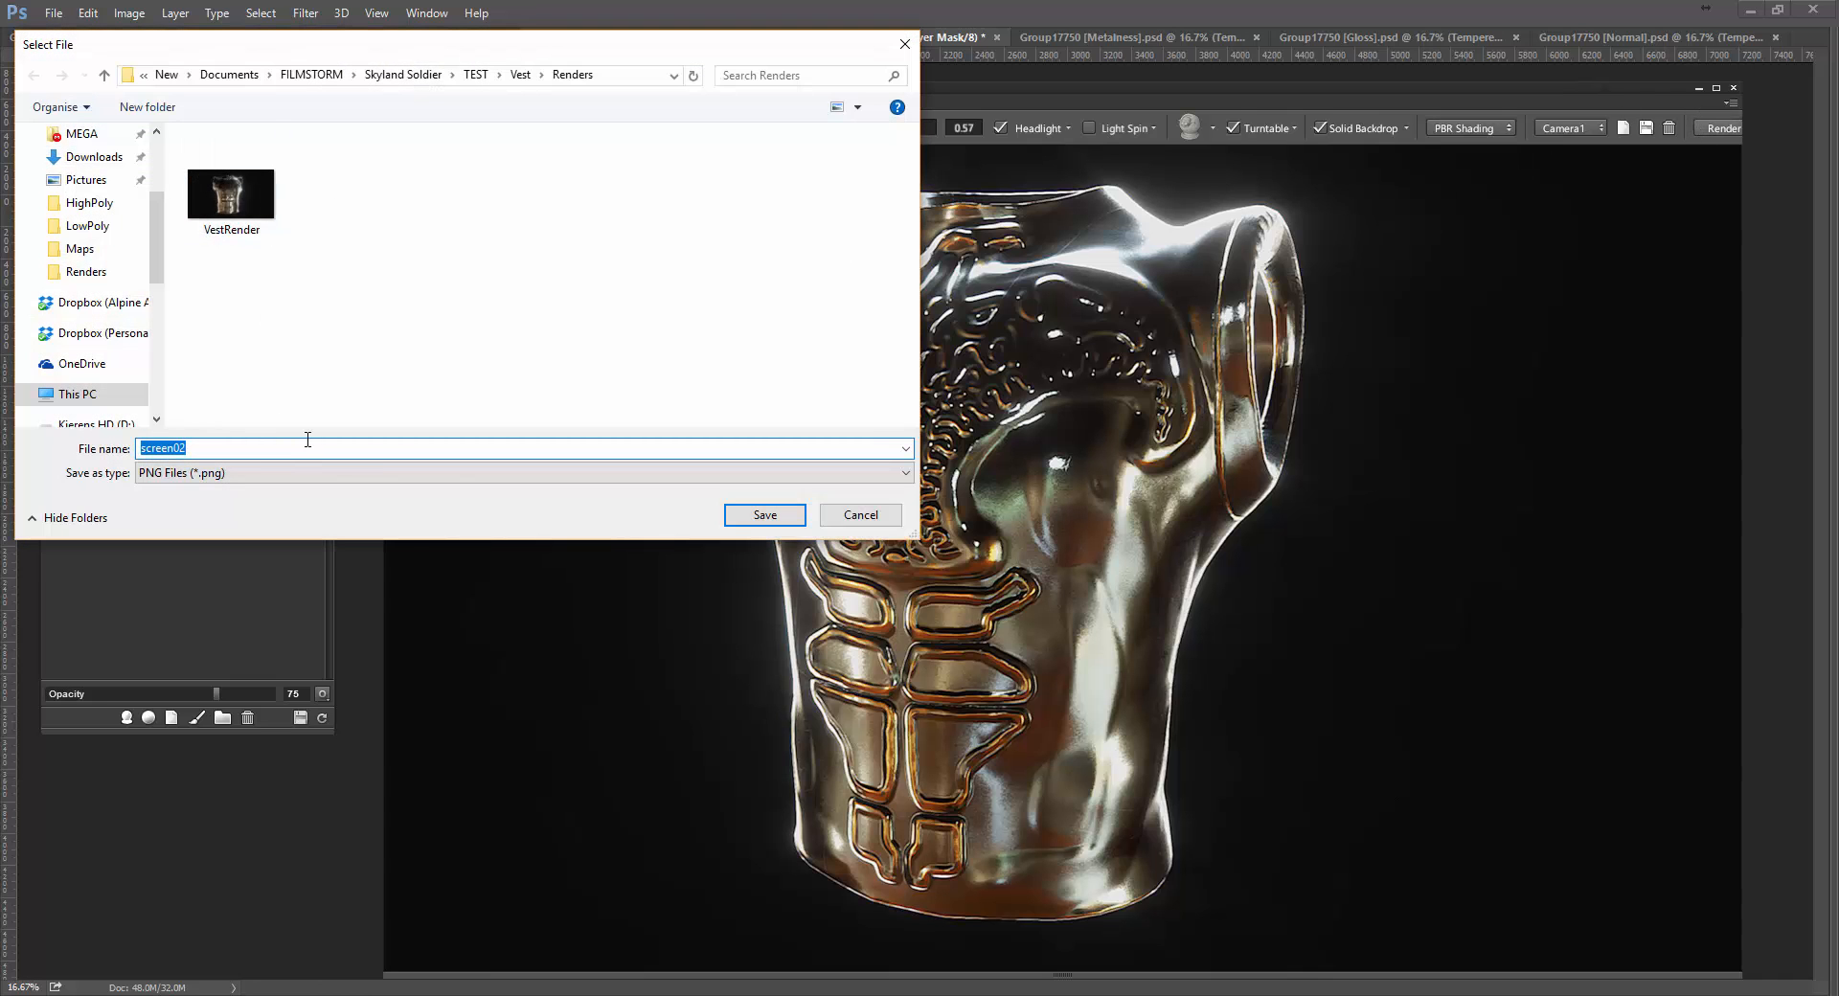
{"action": "type", "text": "VestRender"}
{"action": "key", "text": "Return"}
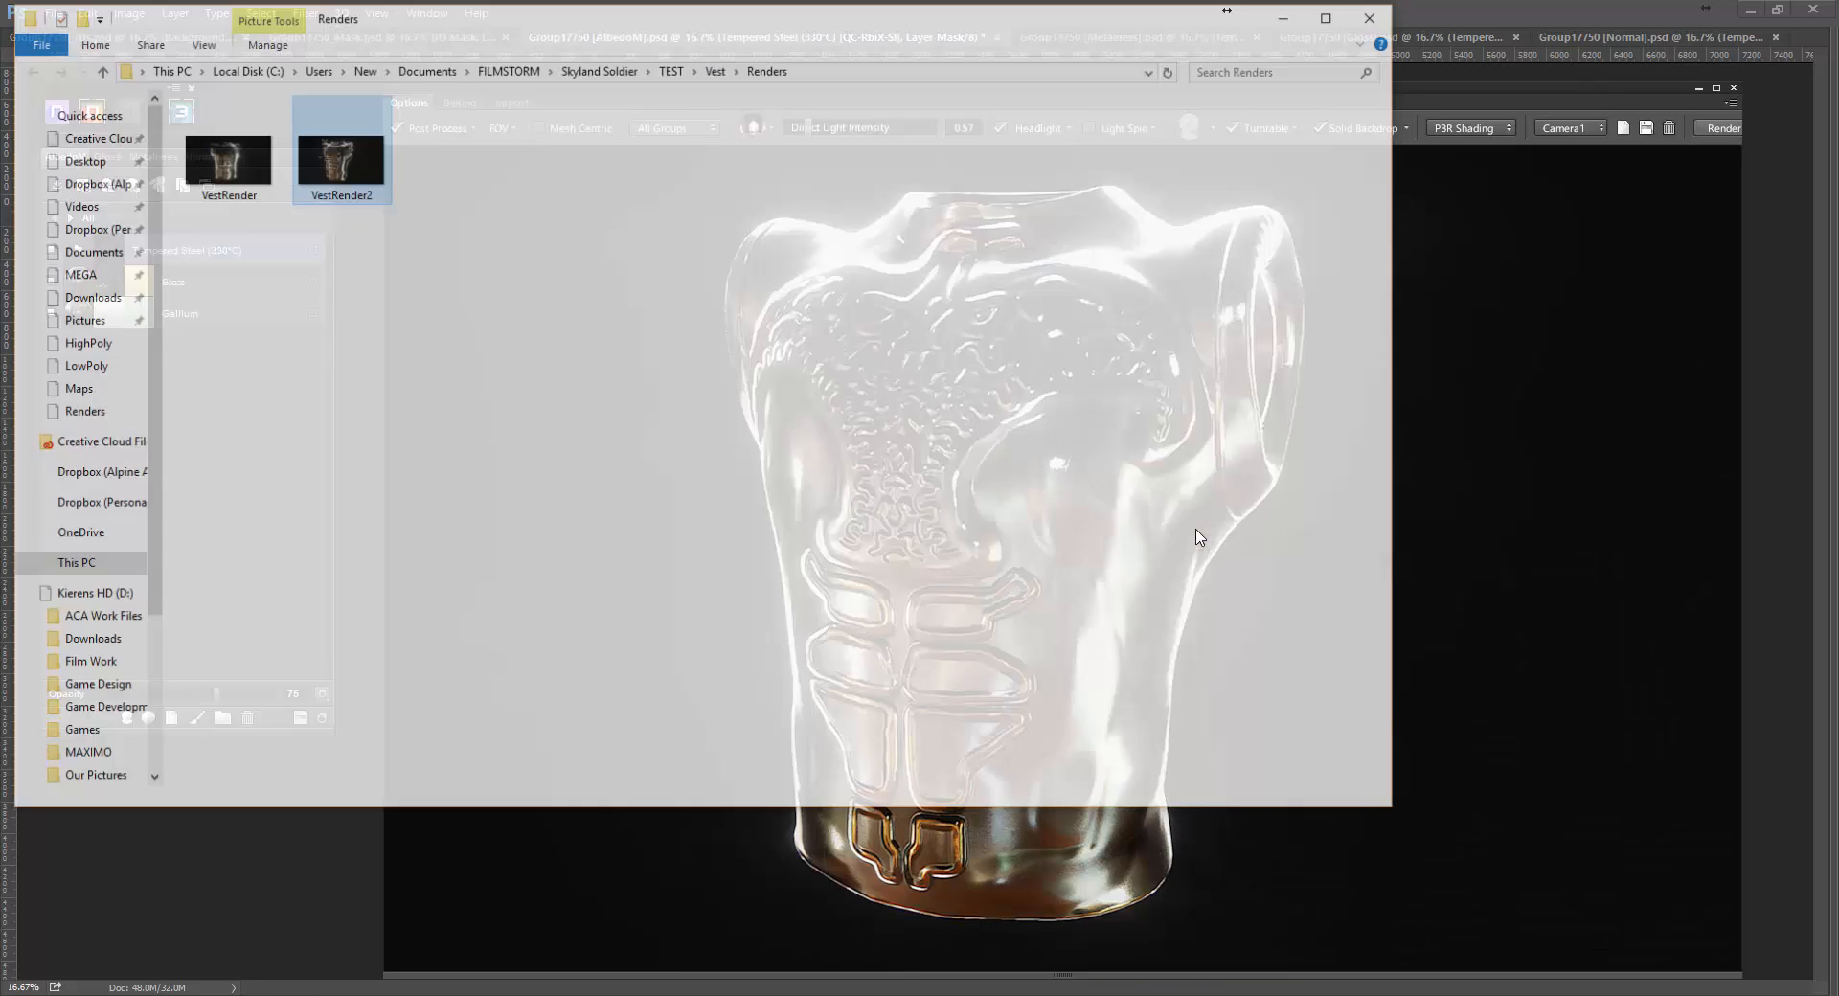
{"action": "key", "text": "Left"}
{"action": "key", "text": "Right"}
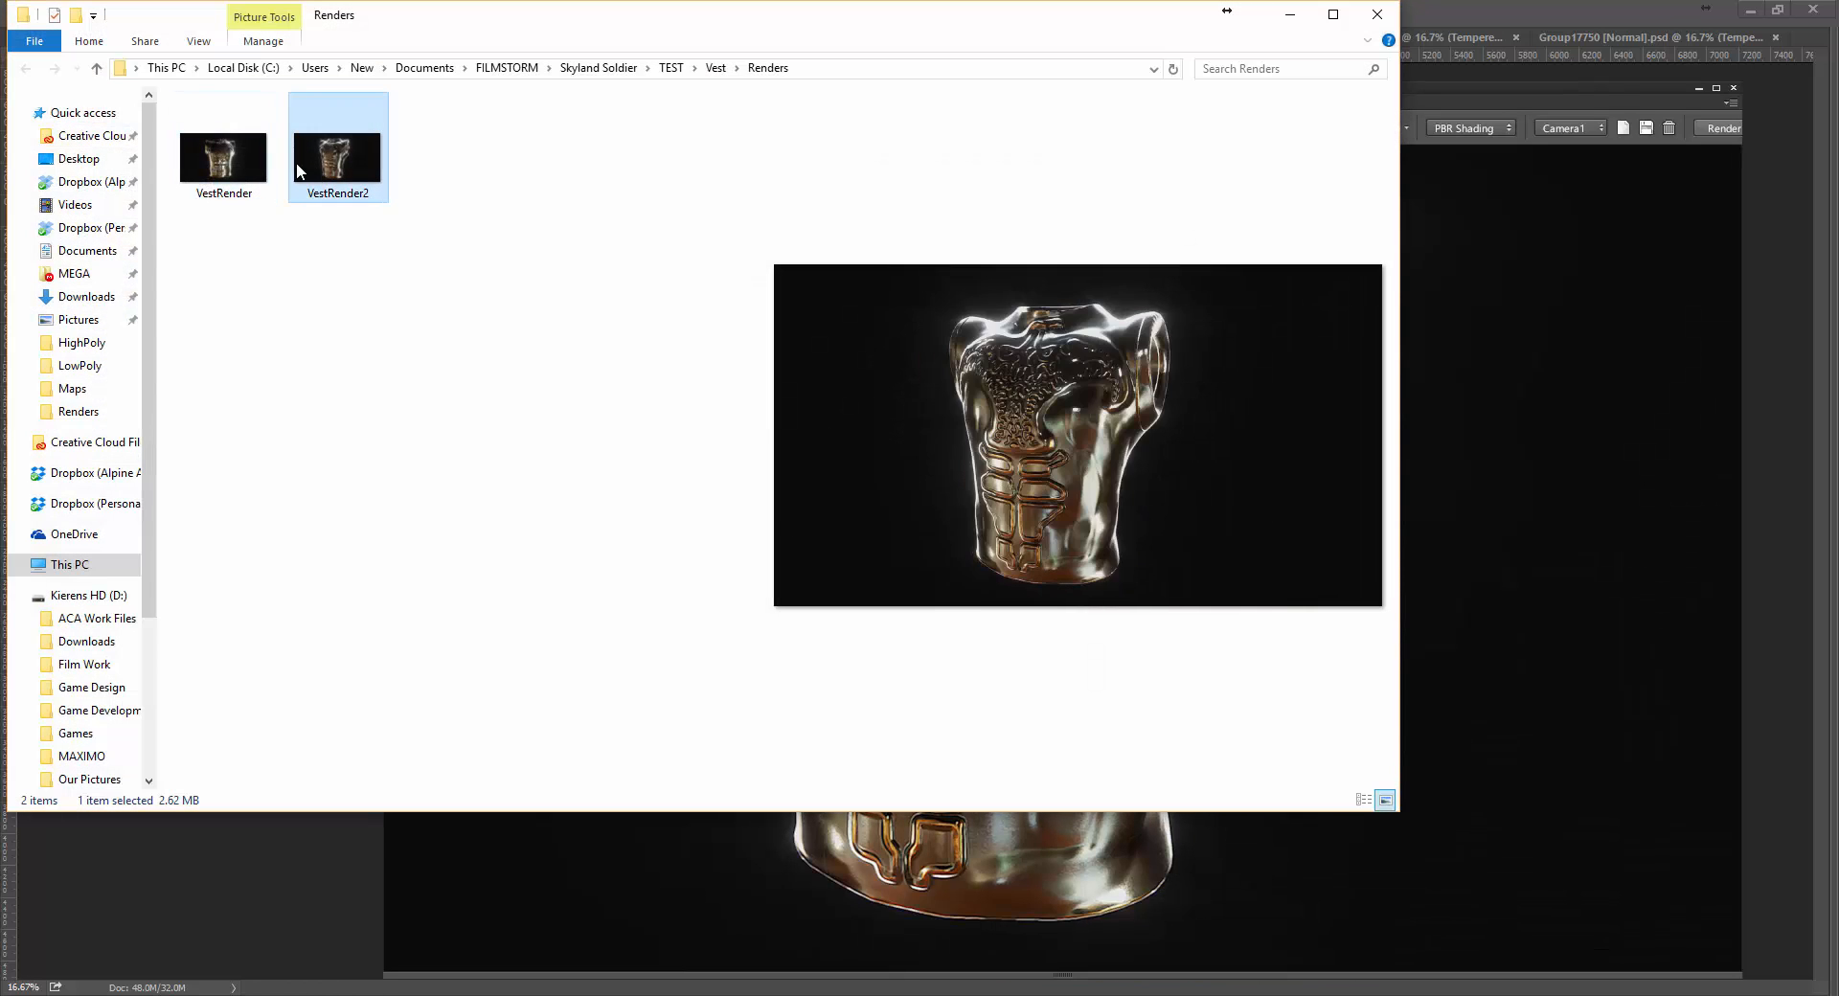
{"action": "key", "text": "Left"}
{"action": "left_click", "coordinate": [1290, 14]}
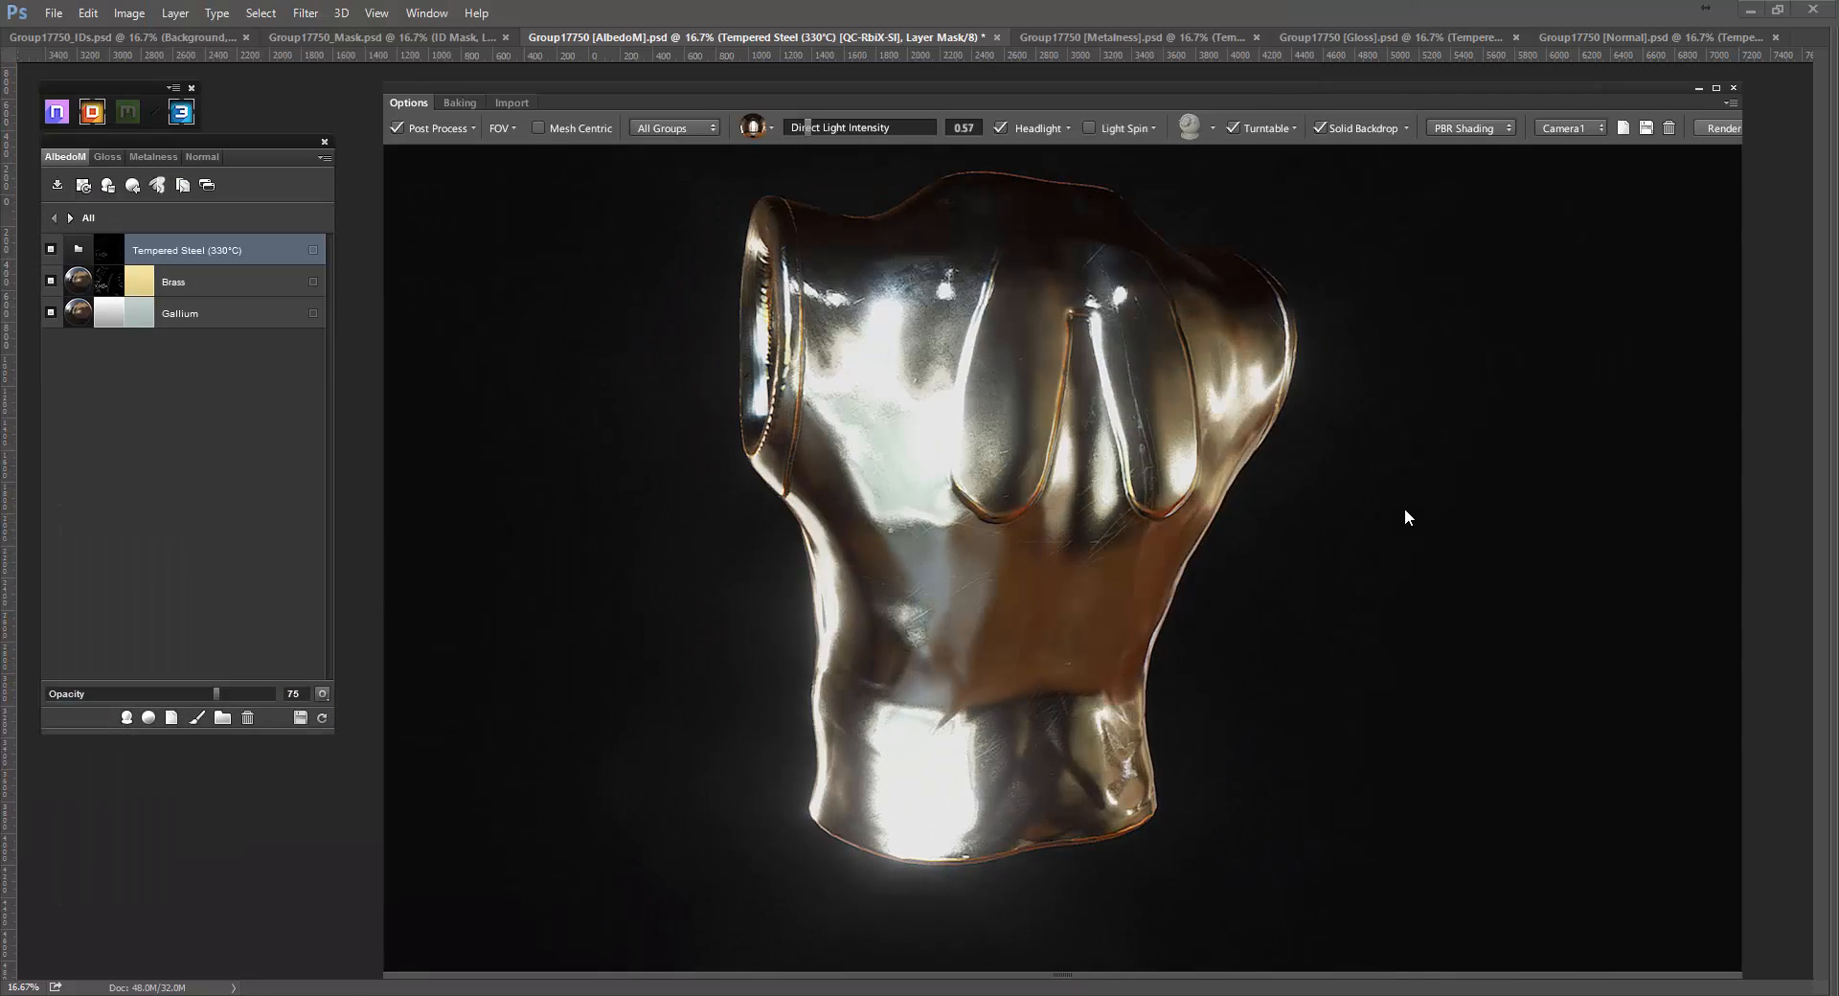
Render the back view of the vest and save it as a PNG with a name starting with Vest in the Renders folder.
{"action": "left_click", "coordinate": [1713, 128]}
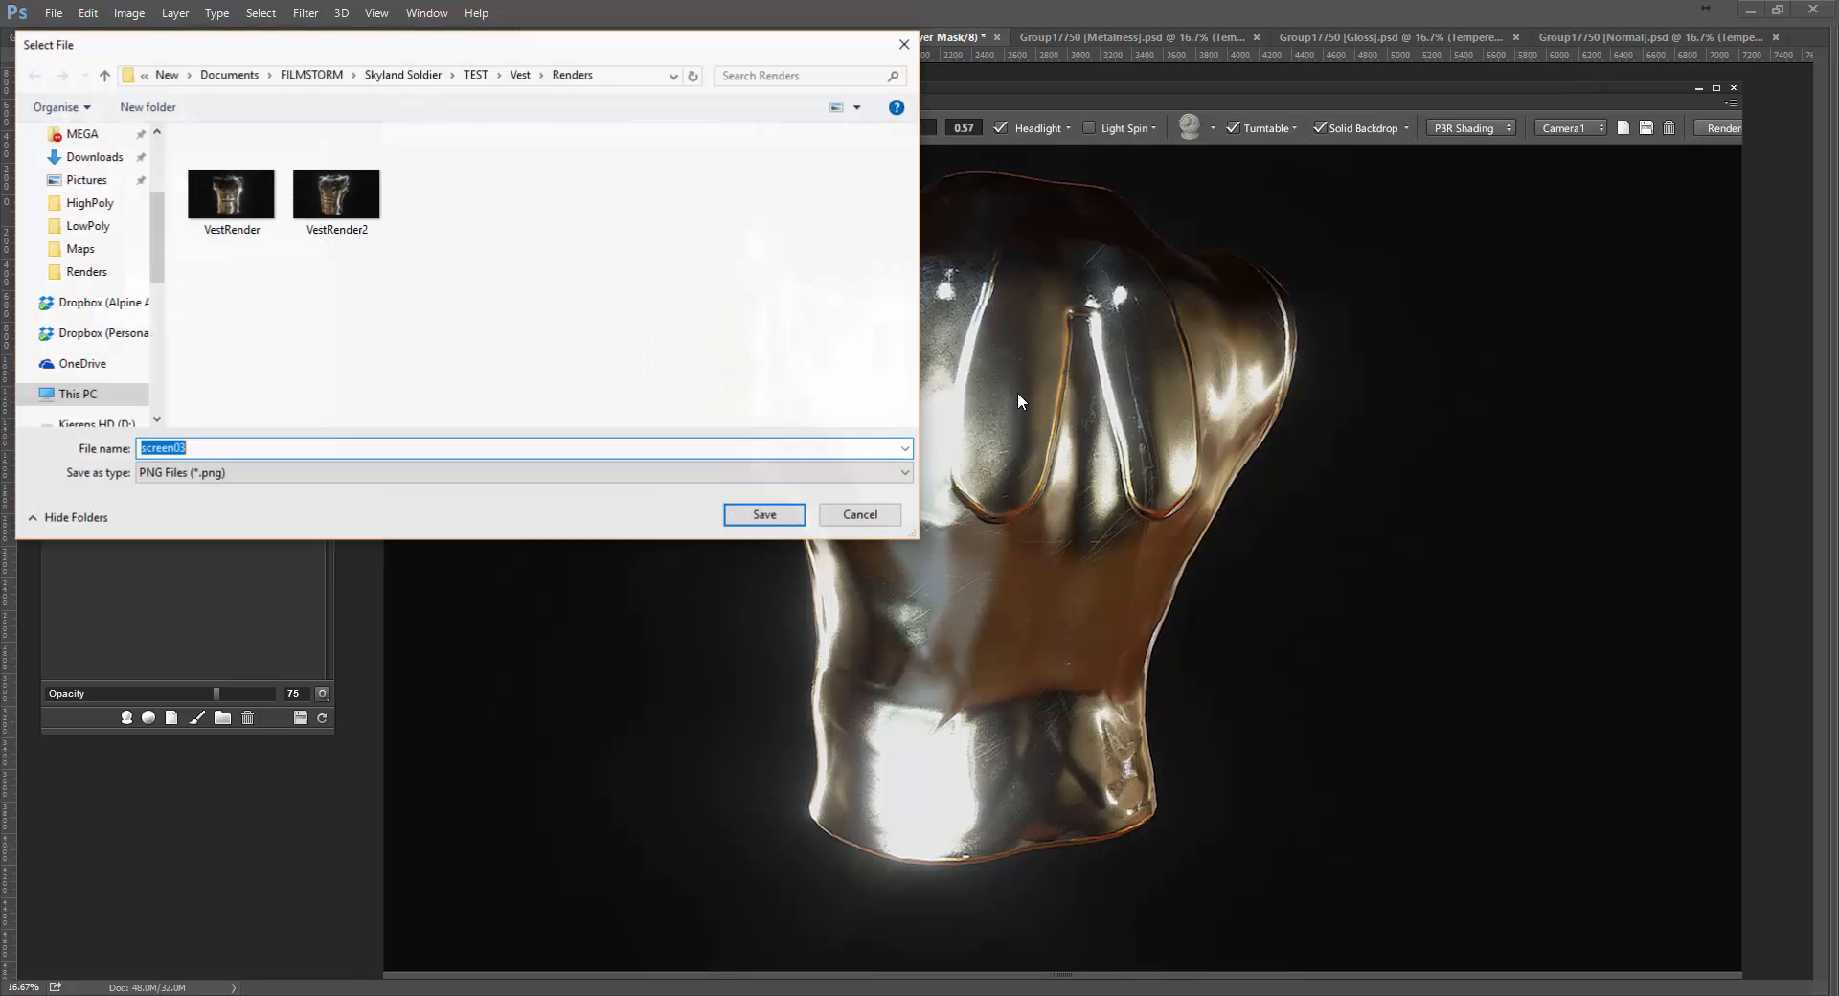
{"action": "type", "text": "Vest"}
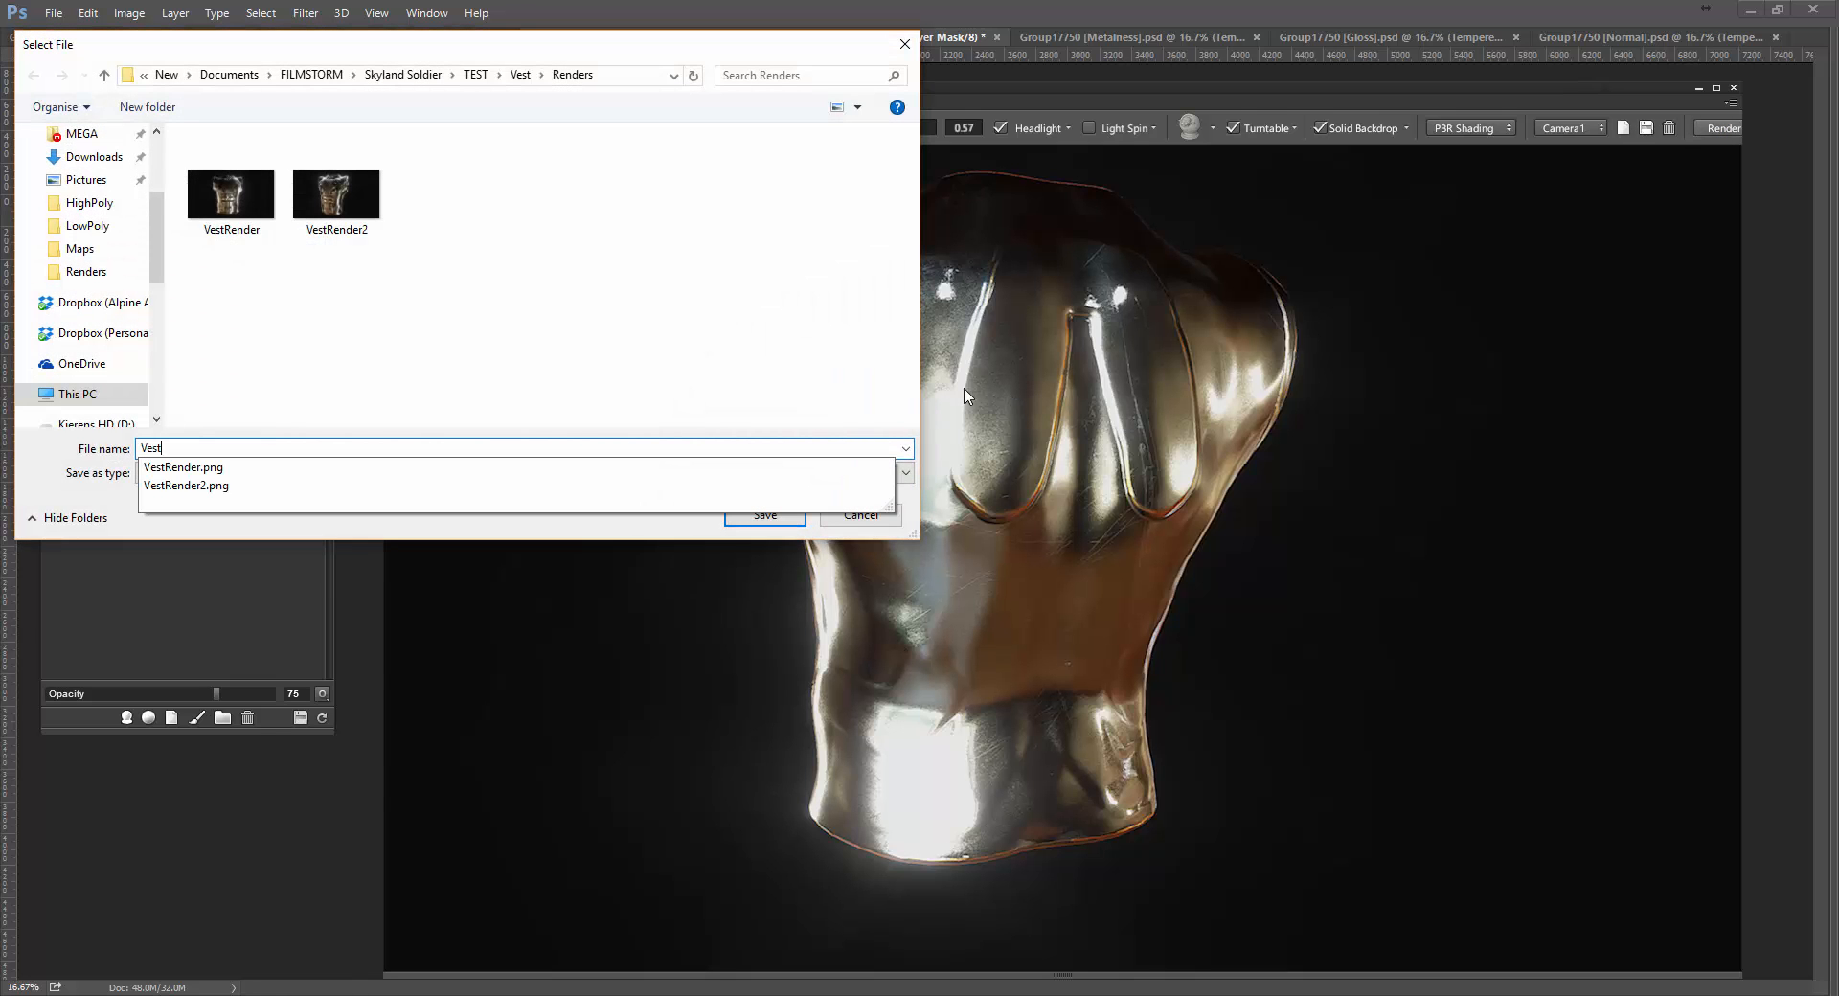
{"action": "type", "text": "B"}
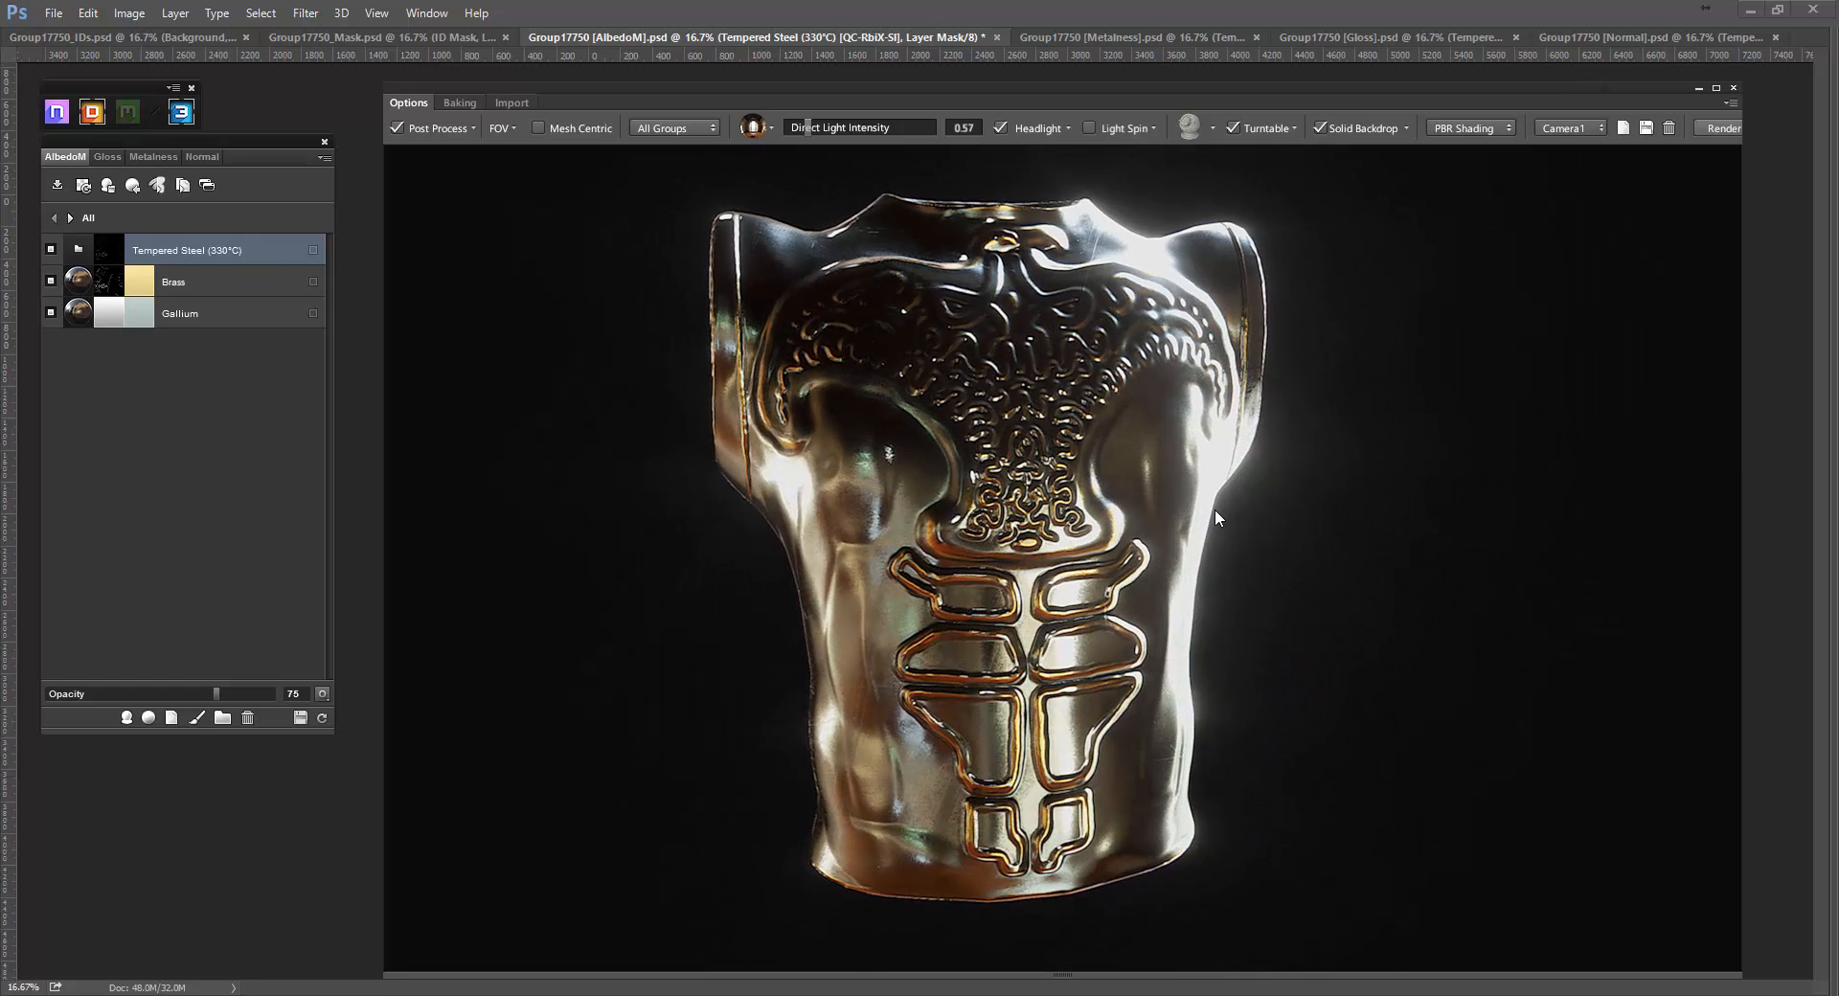
Open the Exporter for the vest material and set the export path to the Vest folder inside TEST.
{"action": "scroll", "coordinate": [1213, 504], "scroll_direction": "down", "scroll_amount": 2}
{"action": "left_click", "coordinate": [1209, 484]}
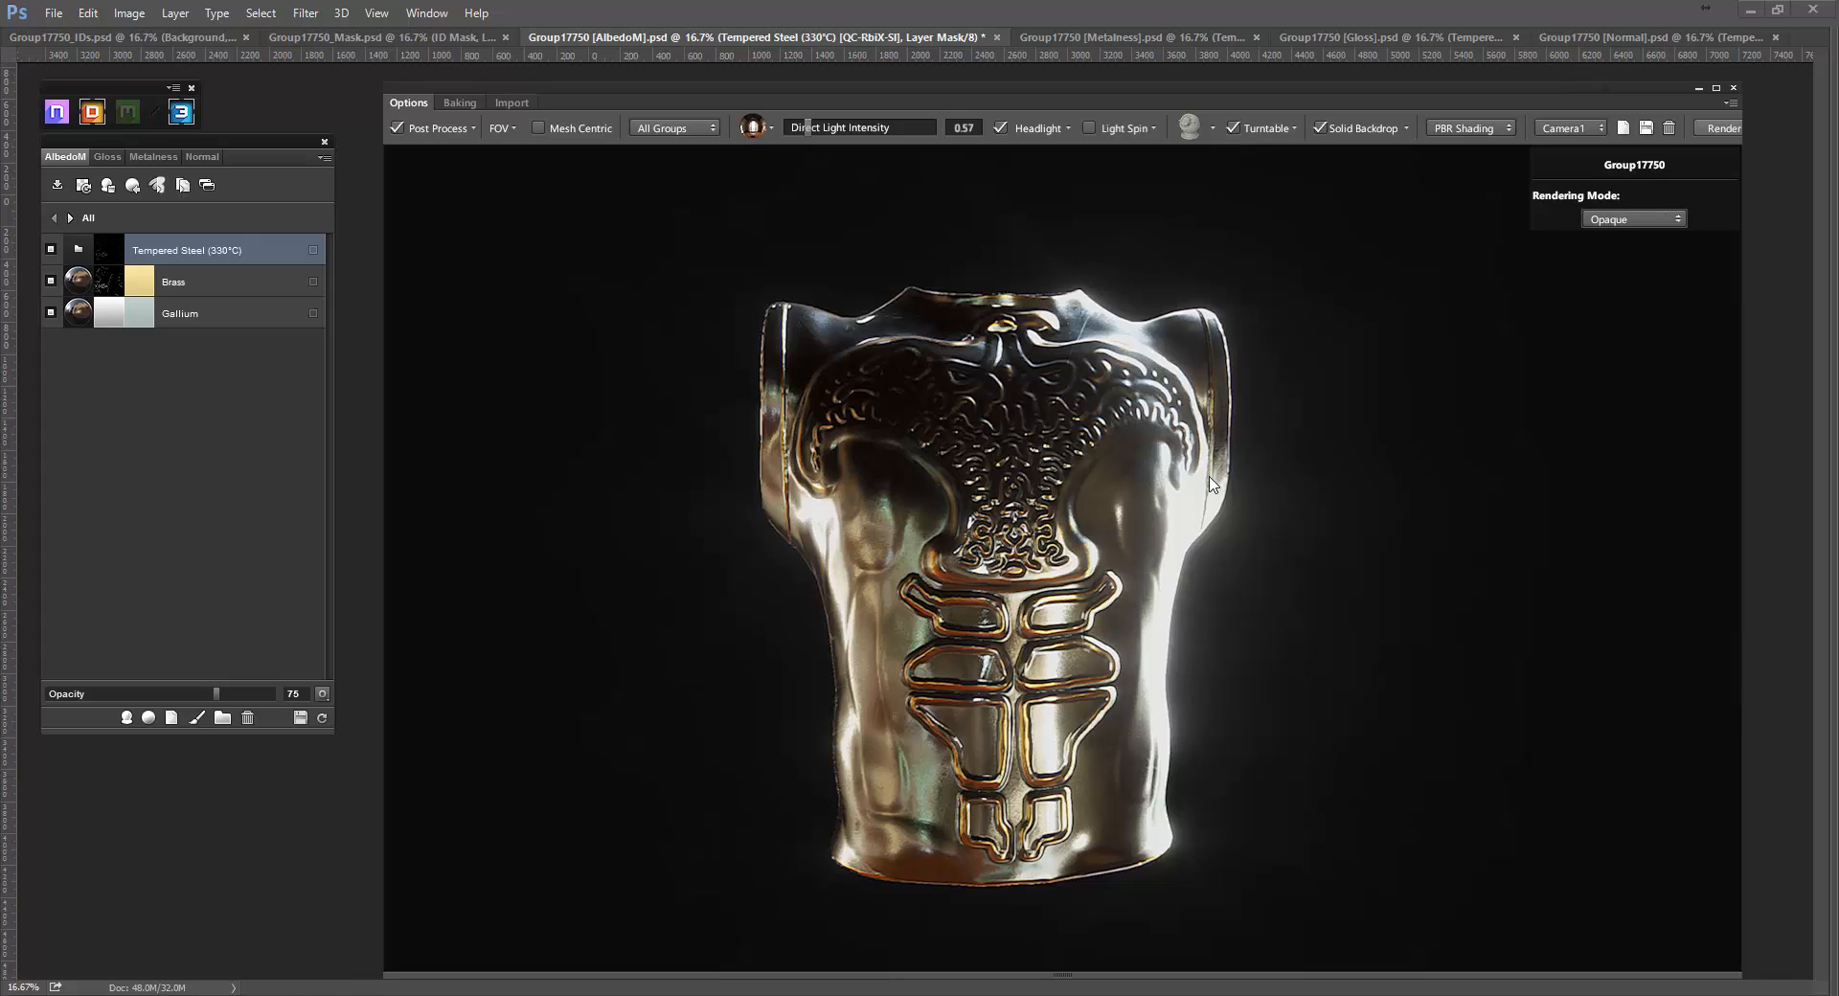
{"action": "left_click", "coordinate": [56, 187]}
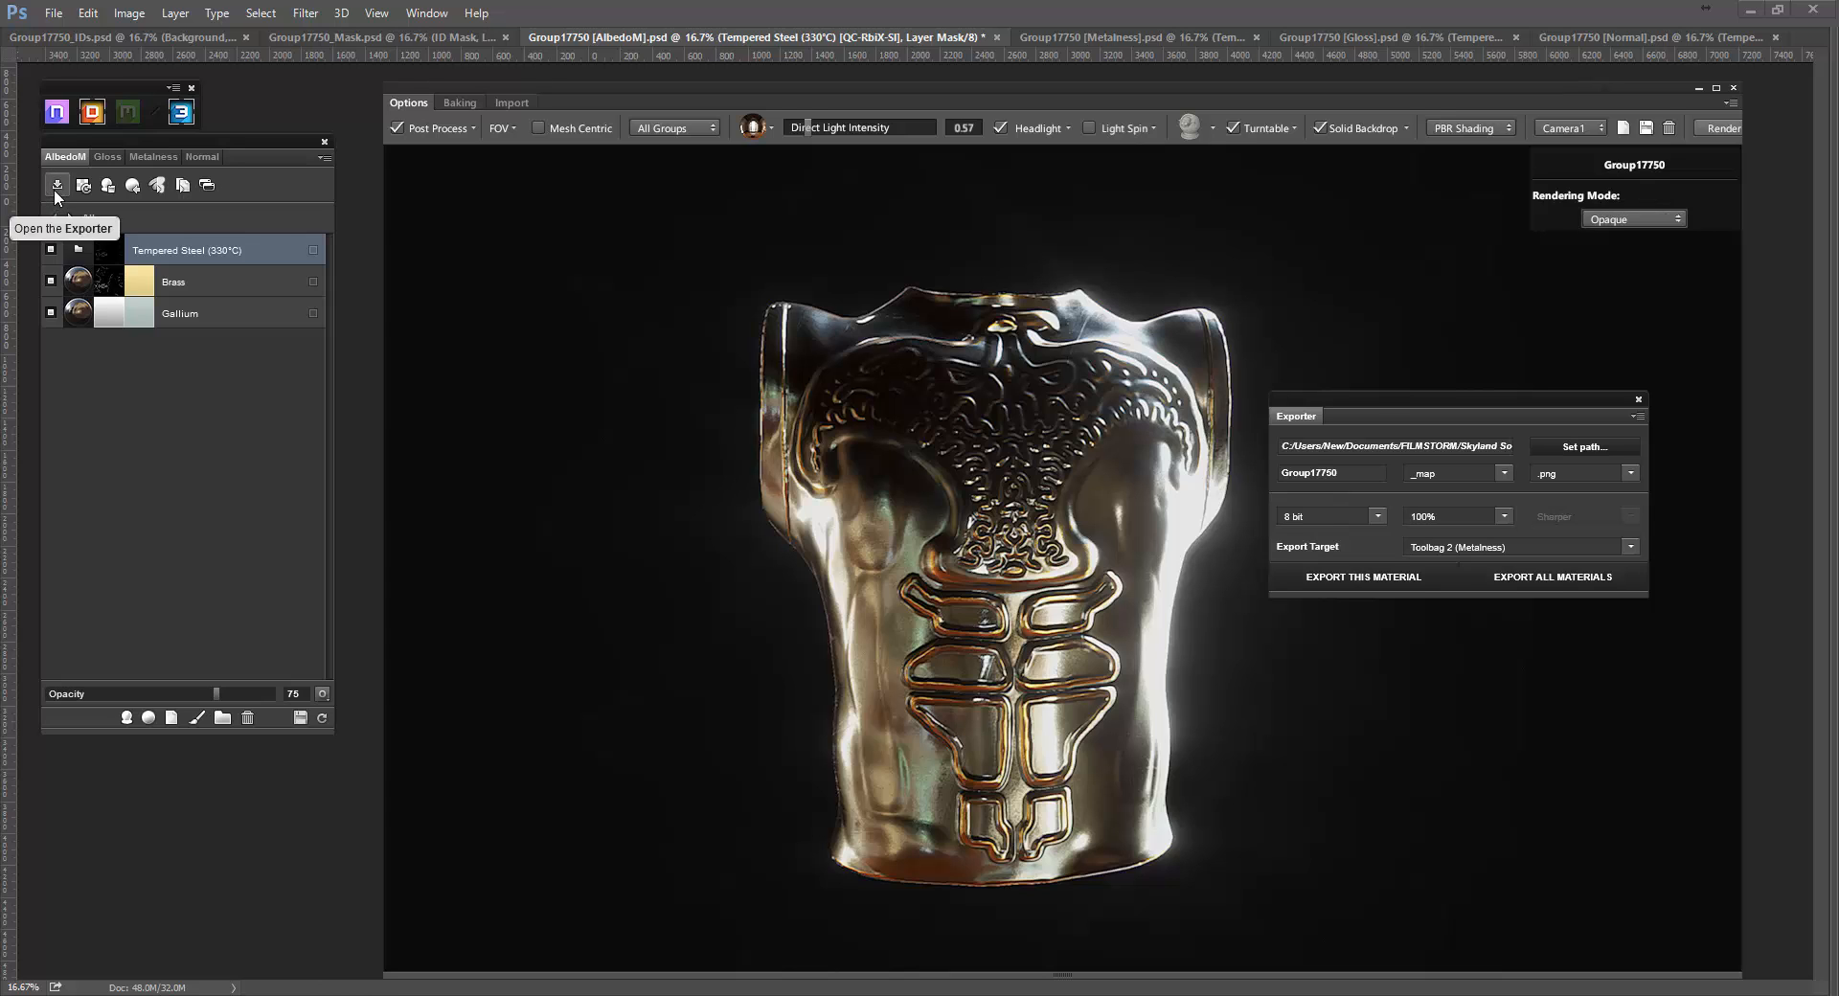
{"action": "left_click_drag", "start_coordinate": [1387, 400], "coordinate": [830, 357]}
{"action": "left_click", "coordinate": [1019, 401]}
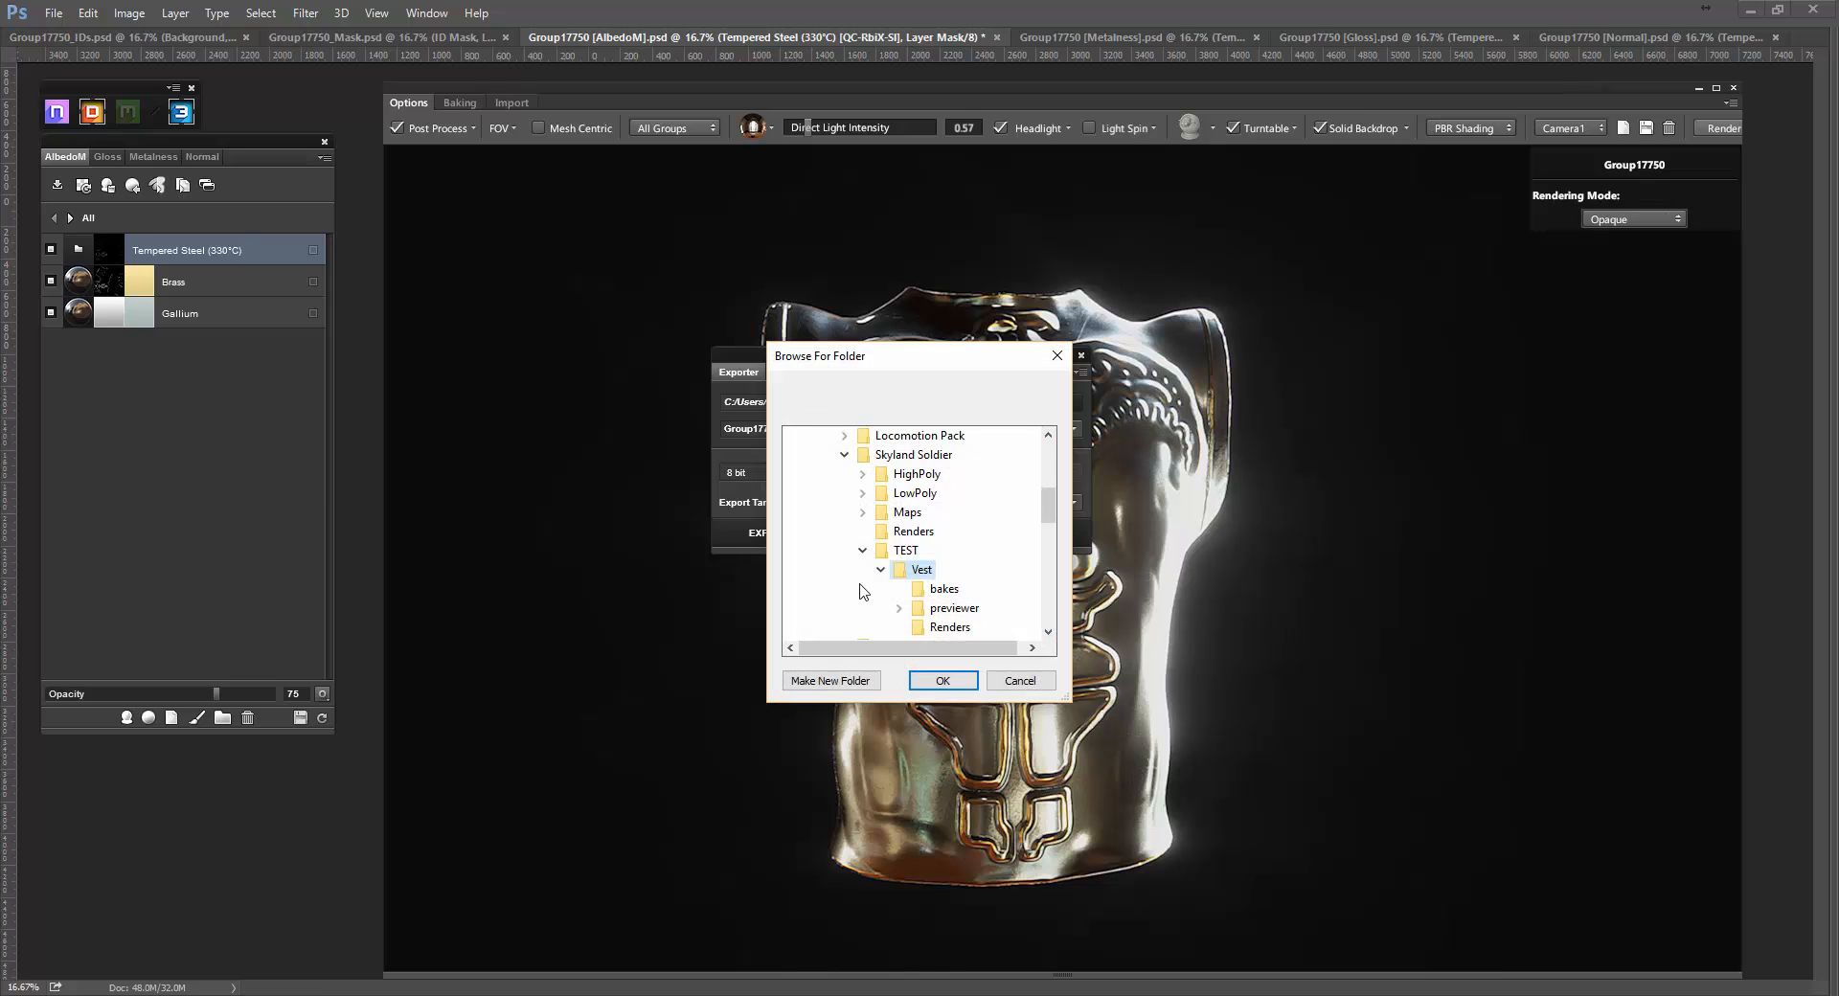
{"action": "left_click", "coordinate": [942, 680]}
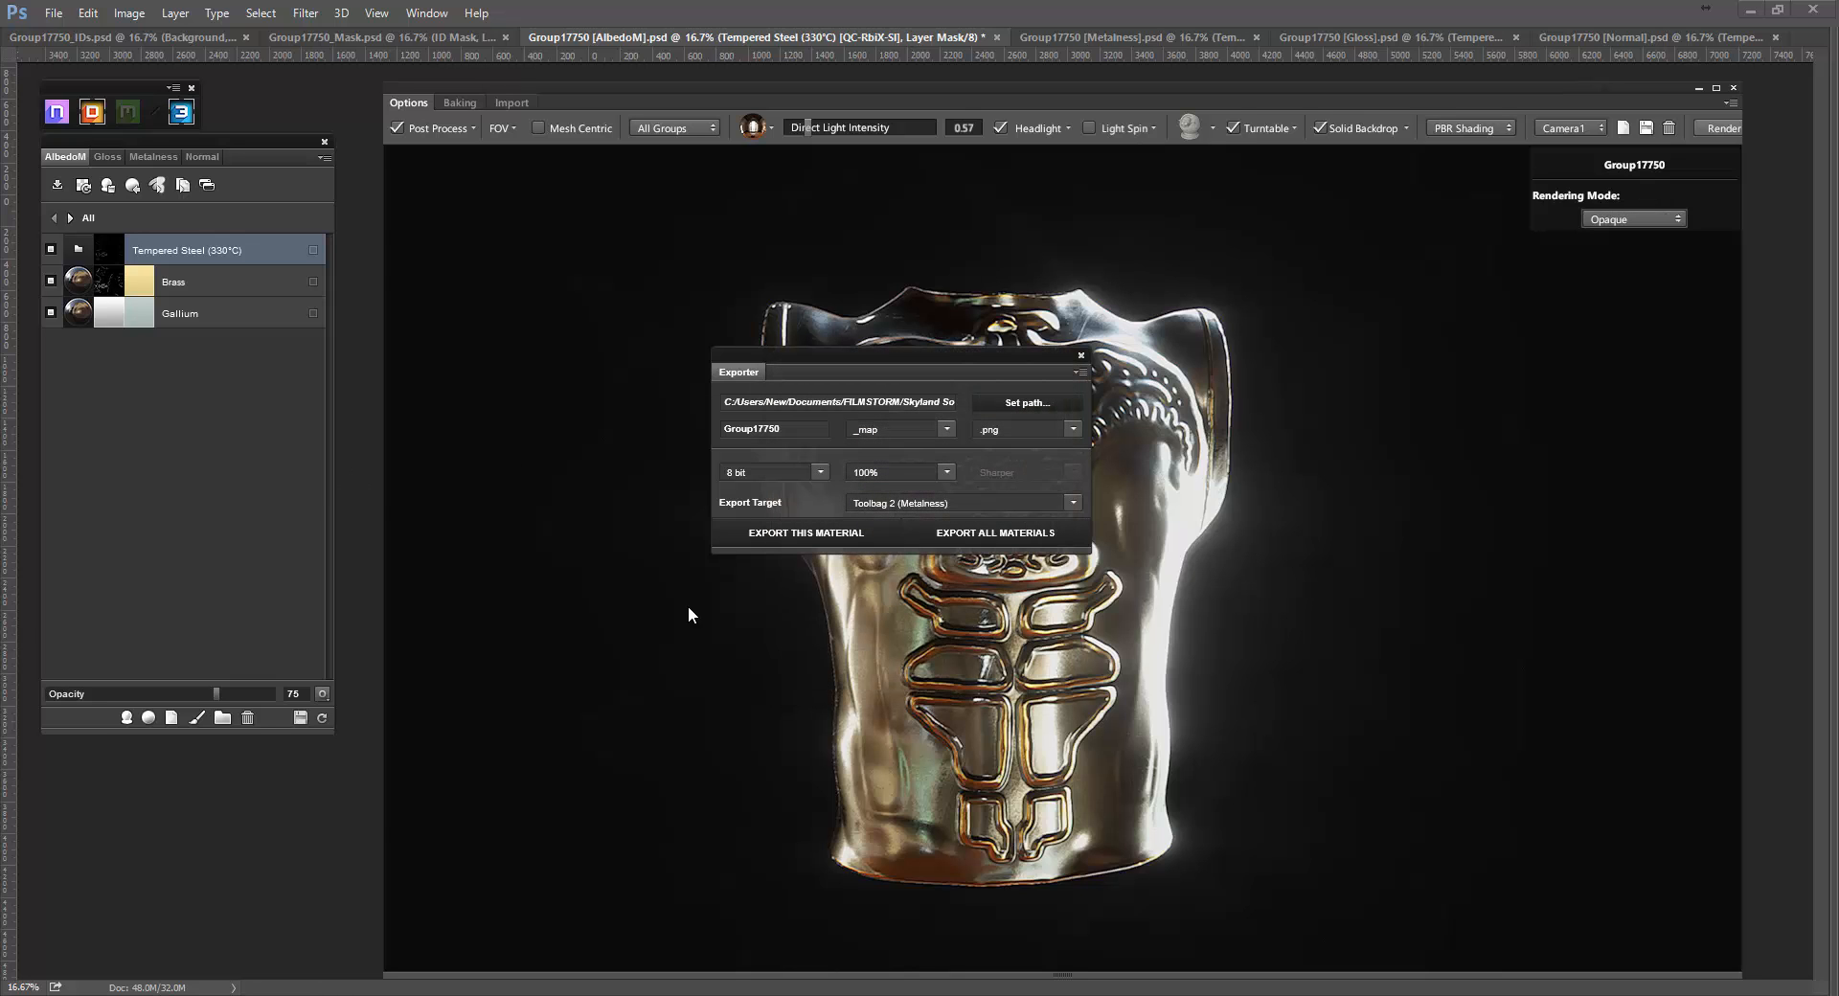
Export all materials as 8 bit PNG maps for the Toolbag 2 (Metalness) target and close the Exporter.
{"action": "left_click", "coordinate": [969, 541]}
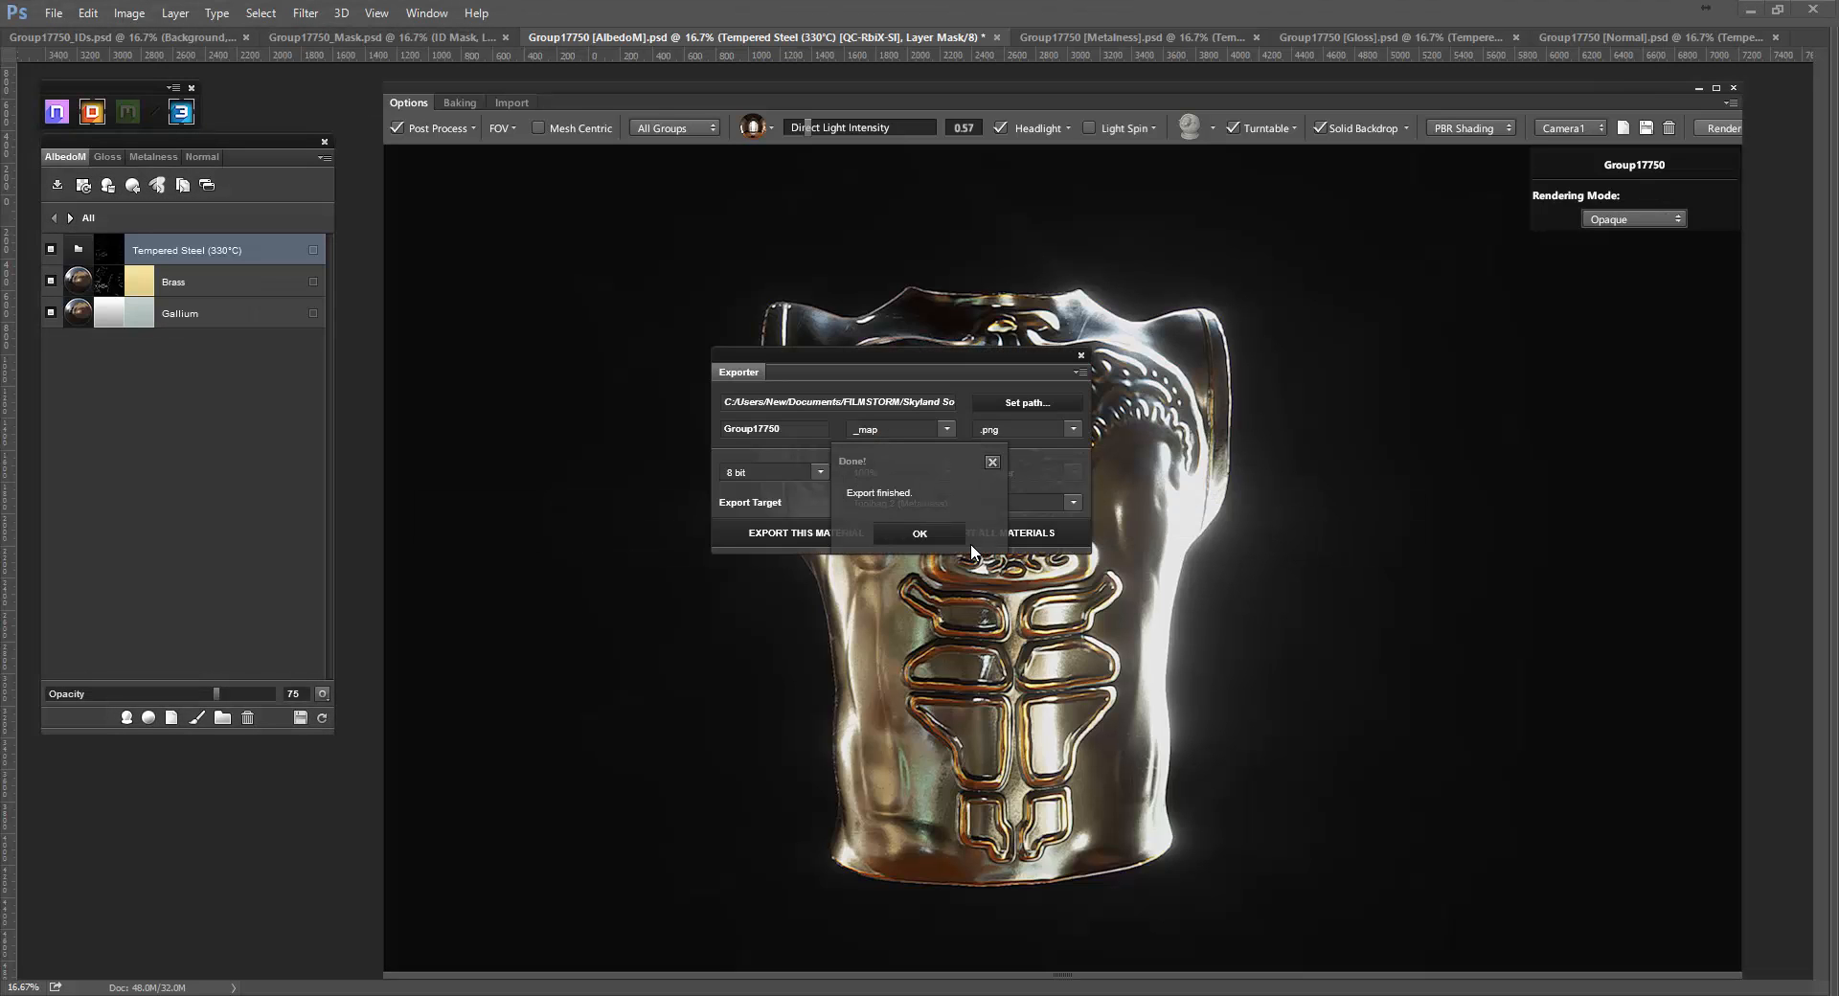
{"action": "left_click", "coordinate": [915, 523]}
{"action": "left_click", "coordinate": [1081, 354]}
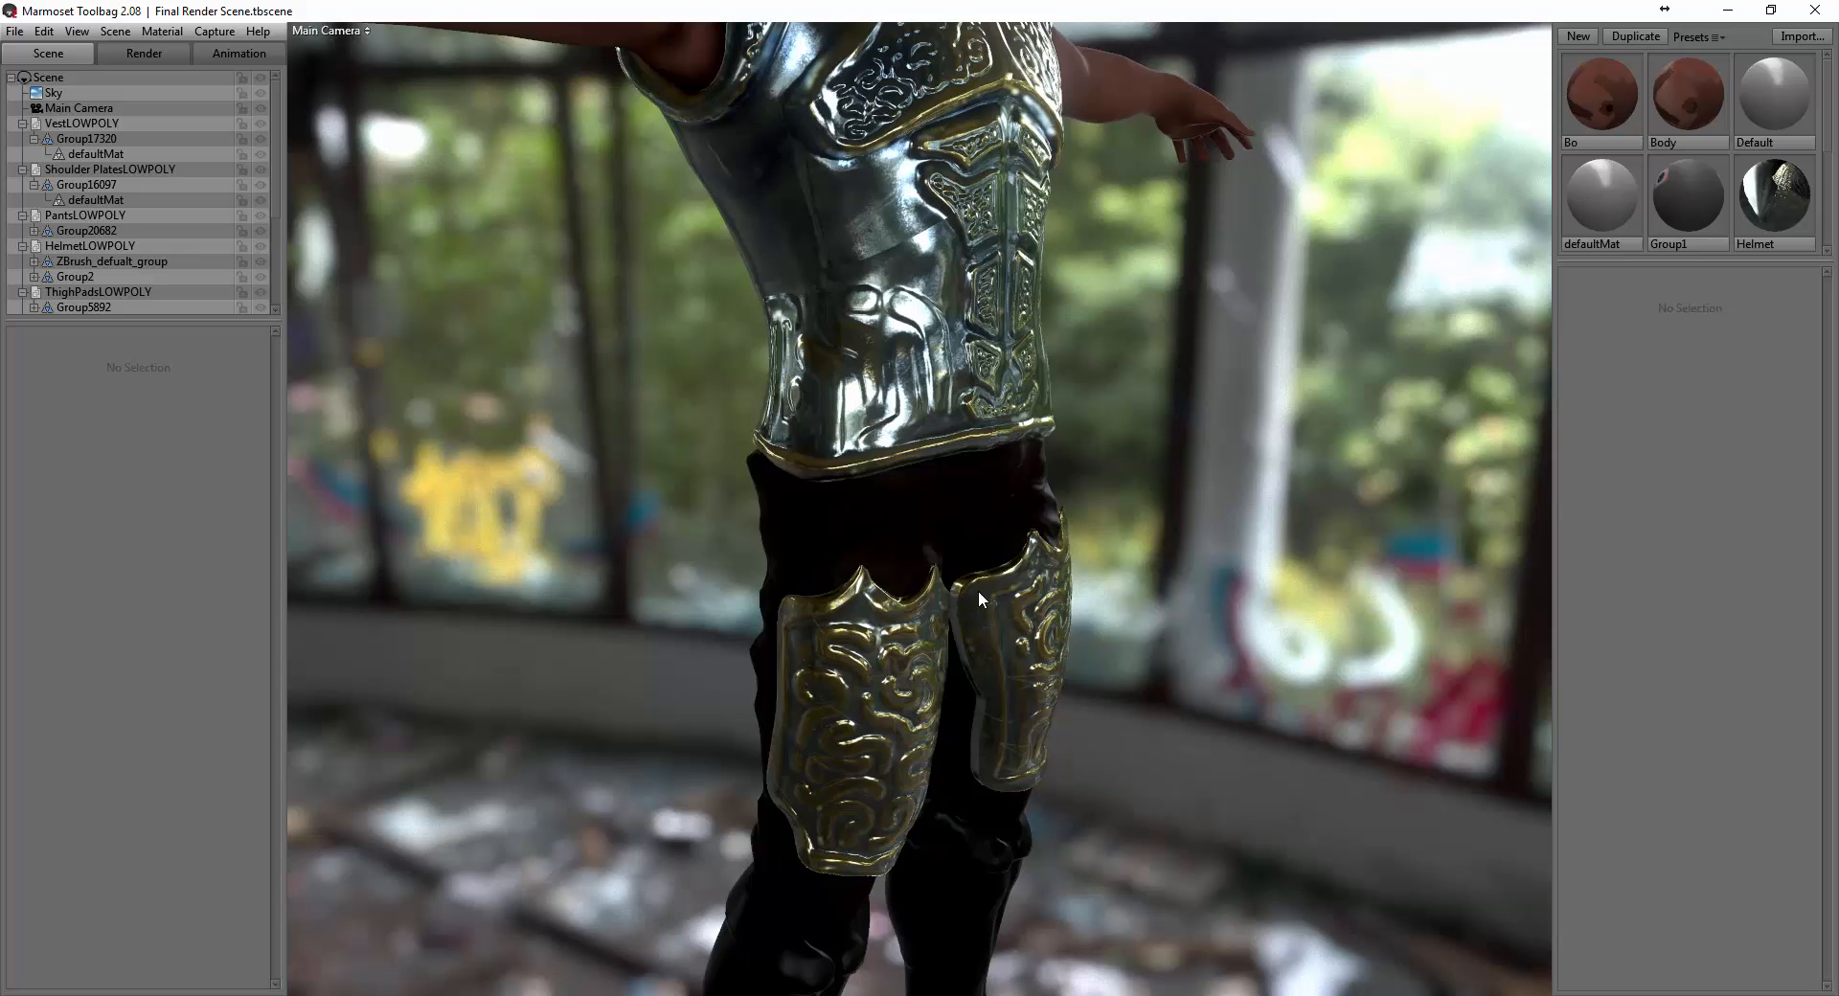
In Marmoset Toolbag's Final Render Scene, frame the armoured character from the front and open the Sky light presets.
{"action": "left_click_drag", "start_coordinate": [1190, 629], "coordinate": [1136, 711]}
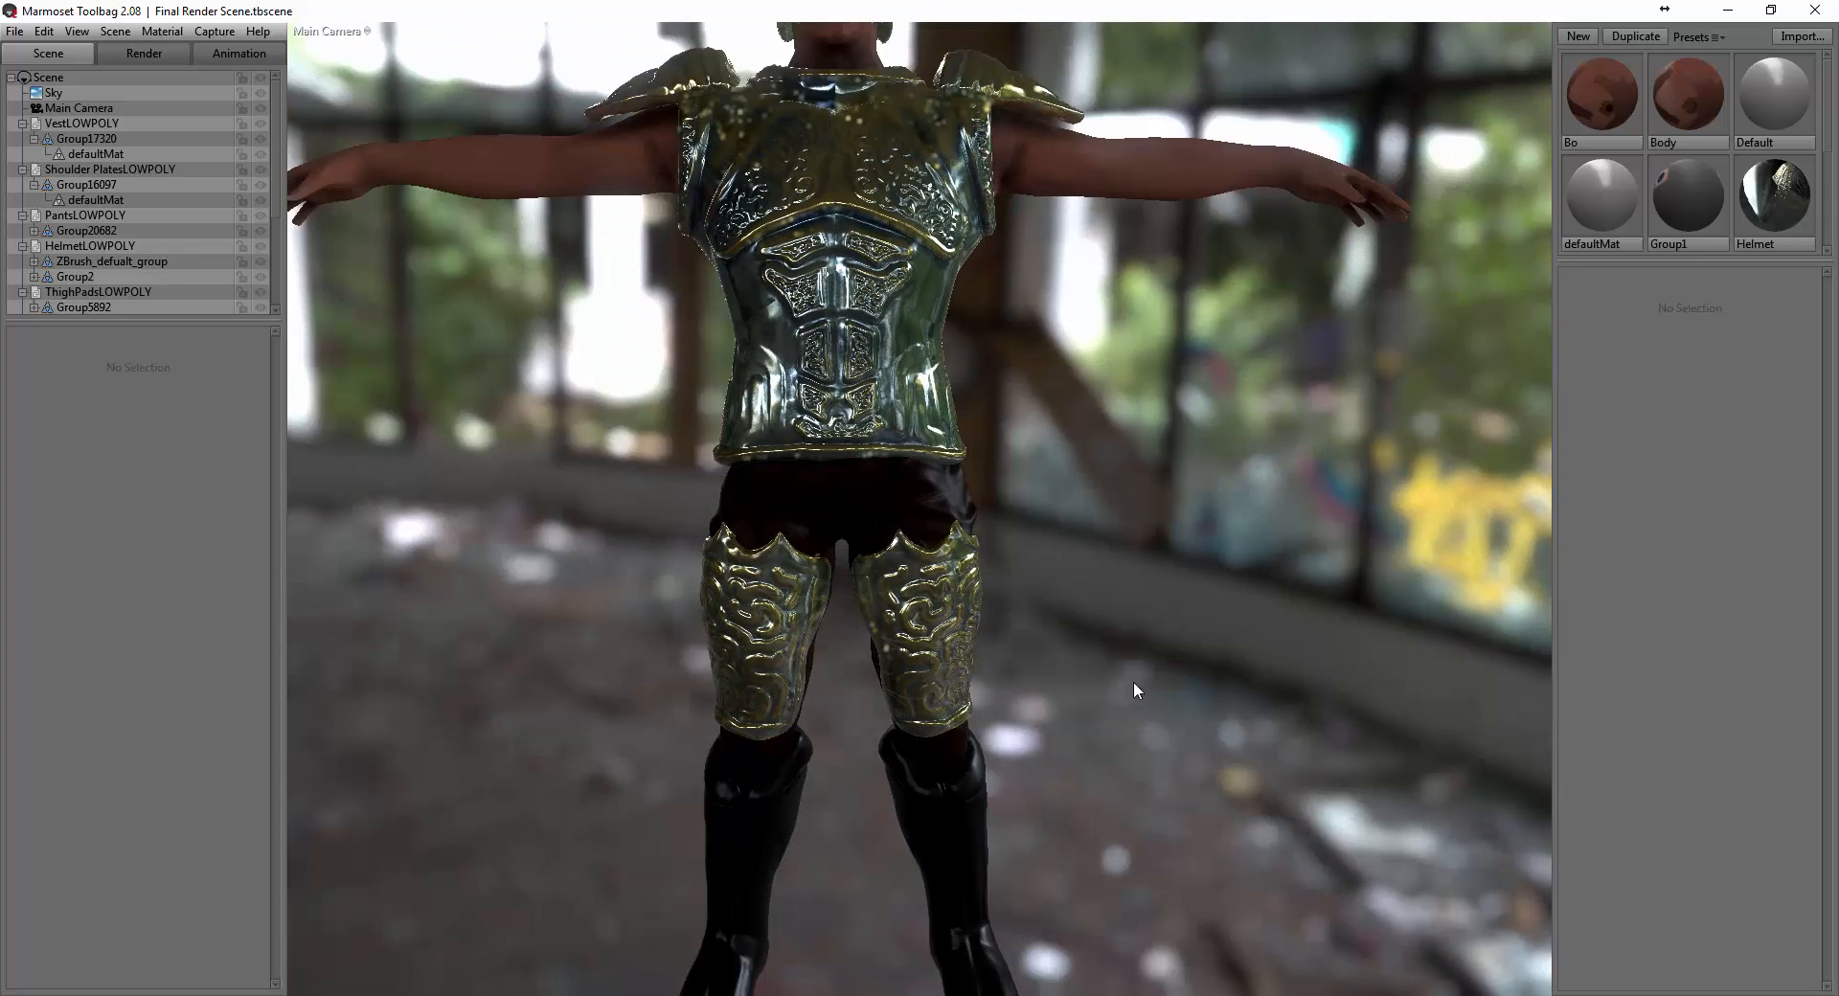
{"action": "right_click_drag", "start_coordinate": [1068, 663], "coordinate": [1123, 692]}
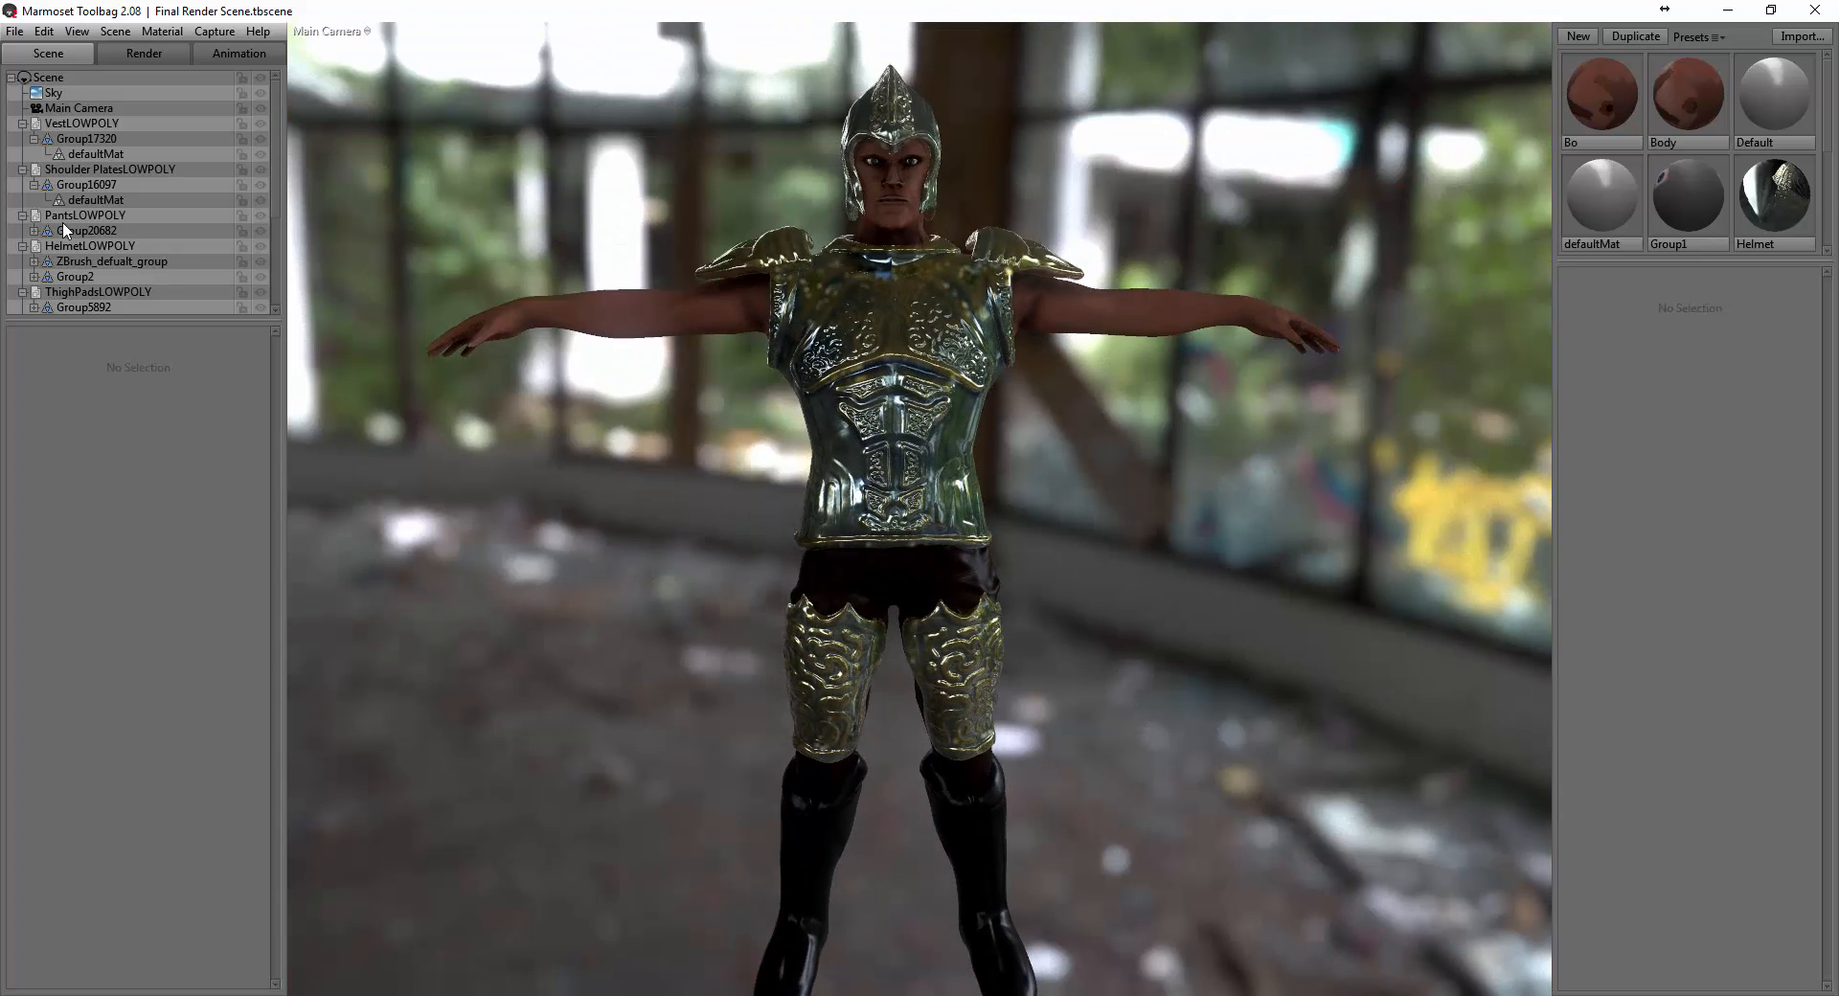
{"action": "left_click", "coordinate": [48, 93]}
{"action": "left_click", "coordinate": [220, 358]}
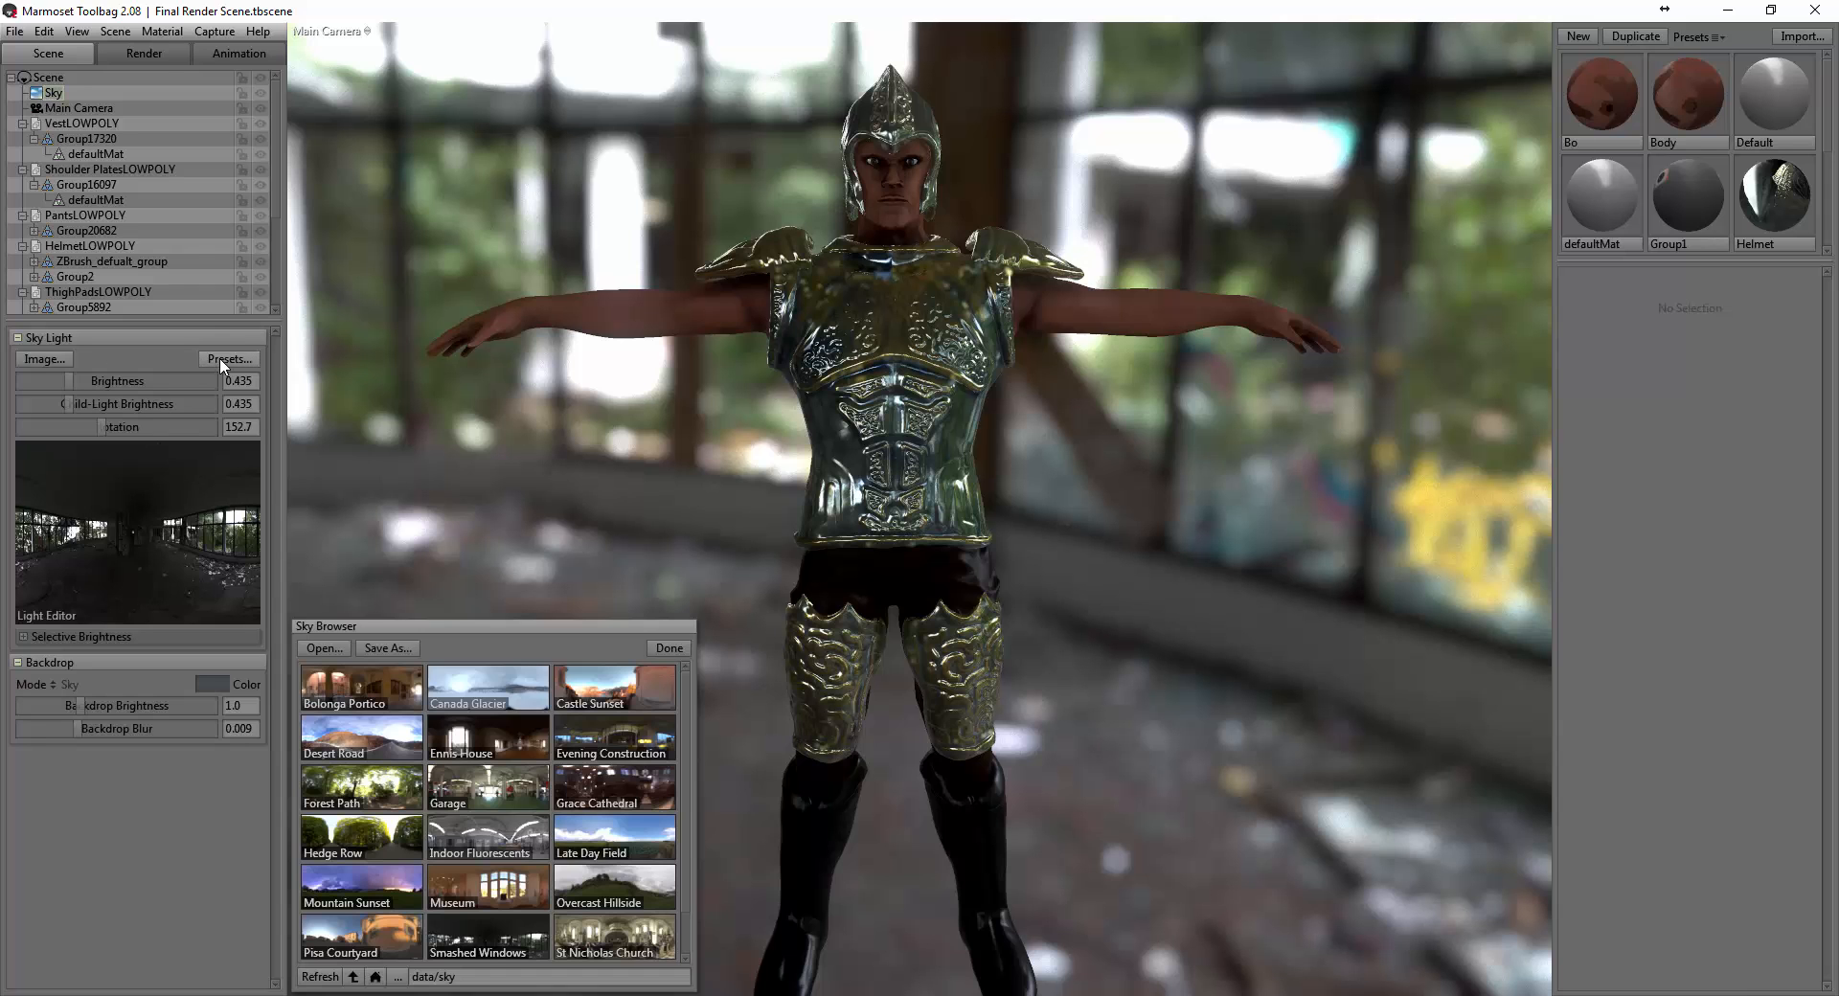
Try the Canada Glacier, Castle Sunset and Evening Construction skies, apply Grace Cathedral and rotate the sky to 81.26.
{"action": "left_click", "coordinate": [487, 686]}
{"action": "left_click", "coordinate": [589, 689]}
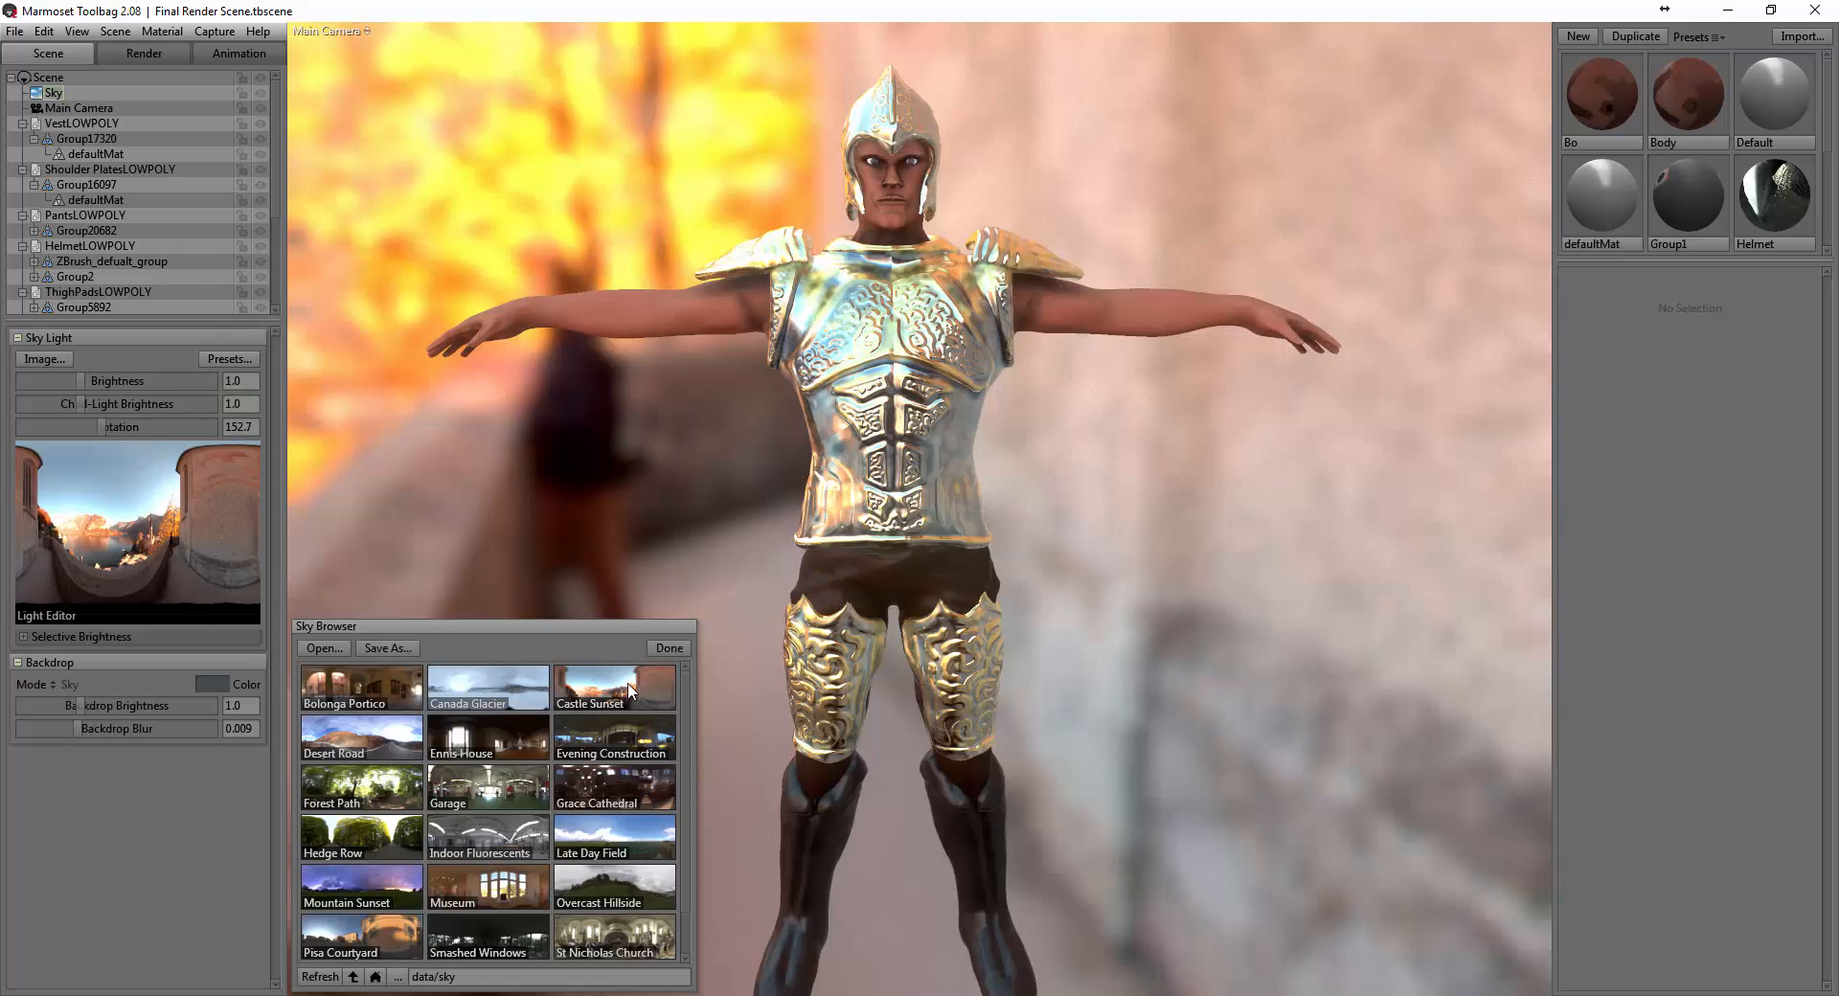
{"action": "left_click", "coordinate": [622, 726]}
{"action": "left_click", "coordinate": [603, 776]}
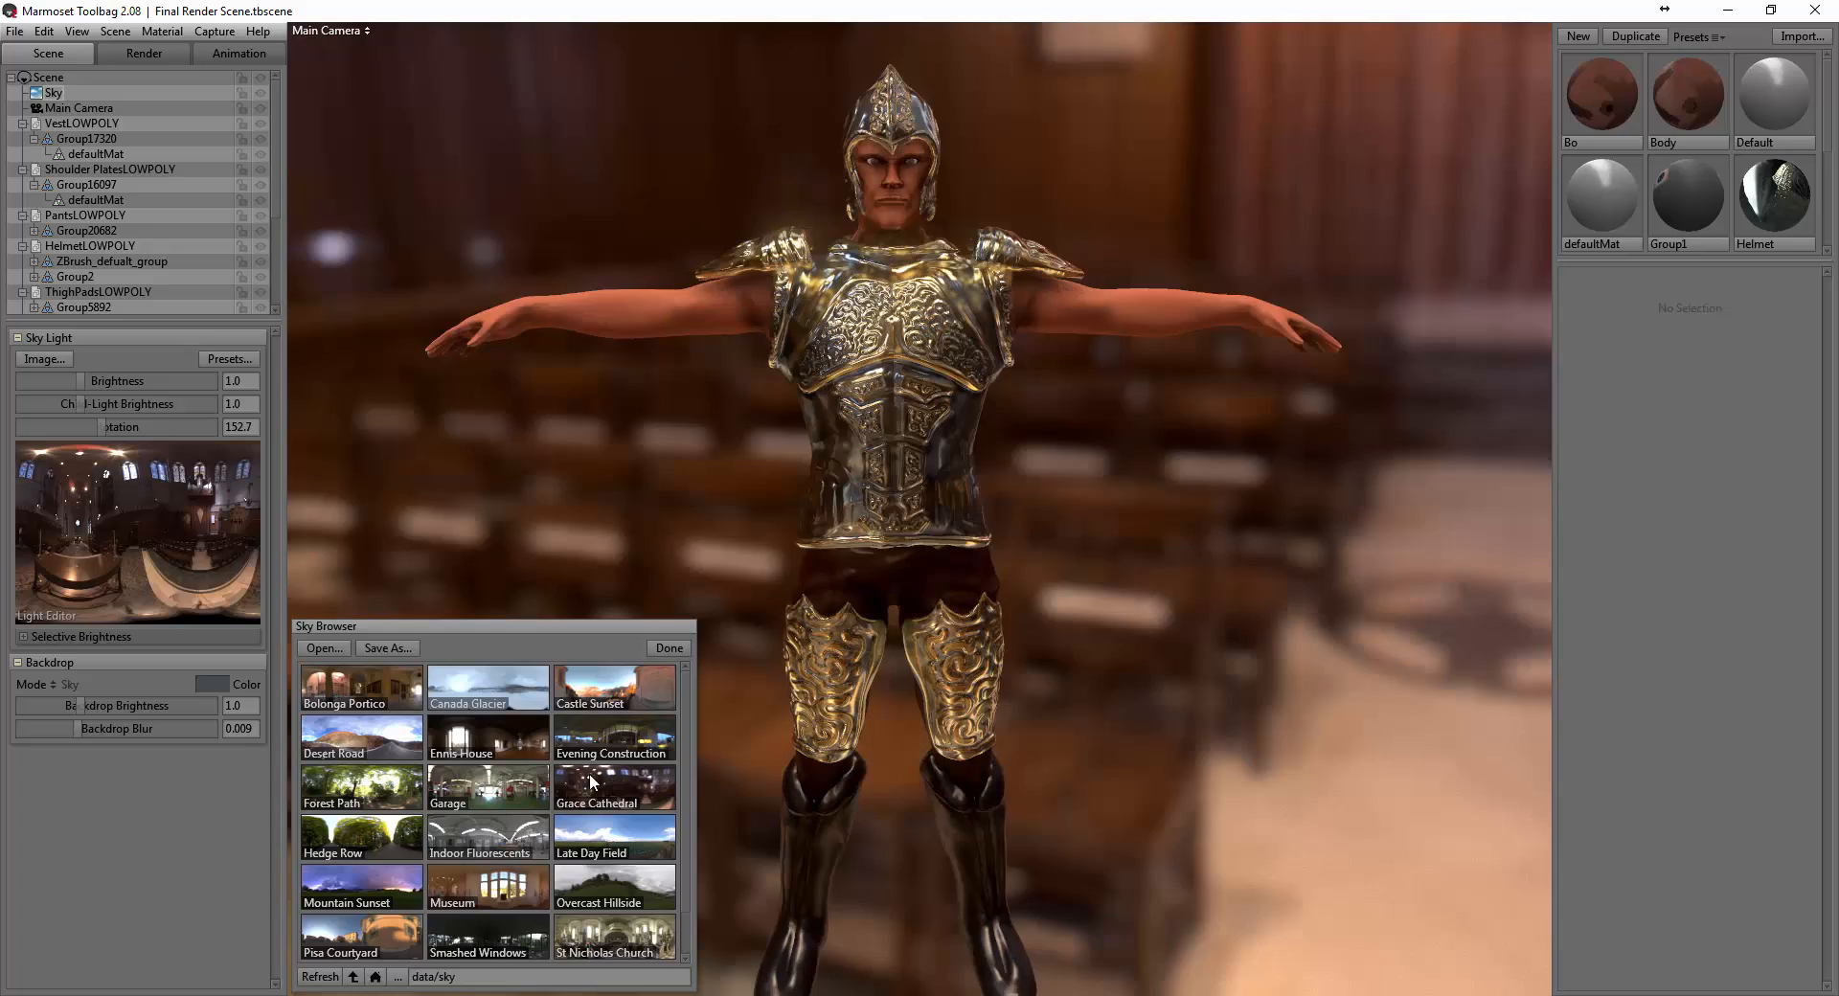
{"action": "left_click_drag", "start_coordinate": [923, 653], "coordinate": [754, 745], "text": "shift"}
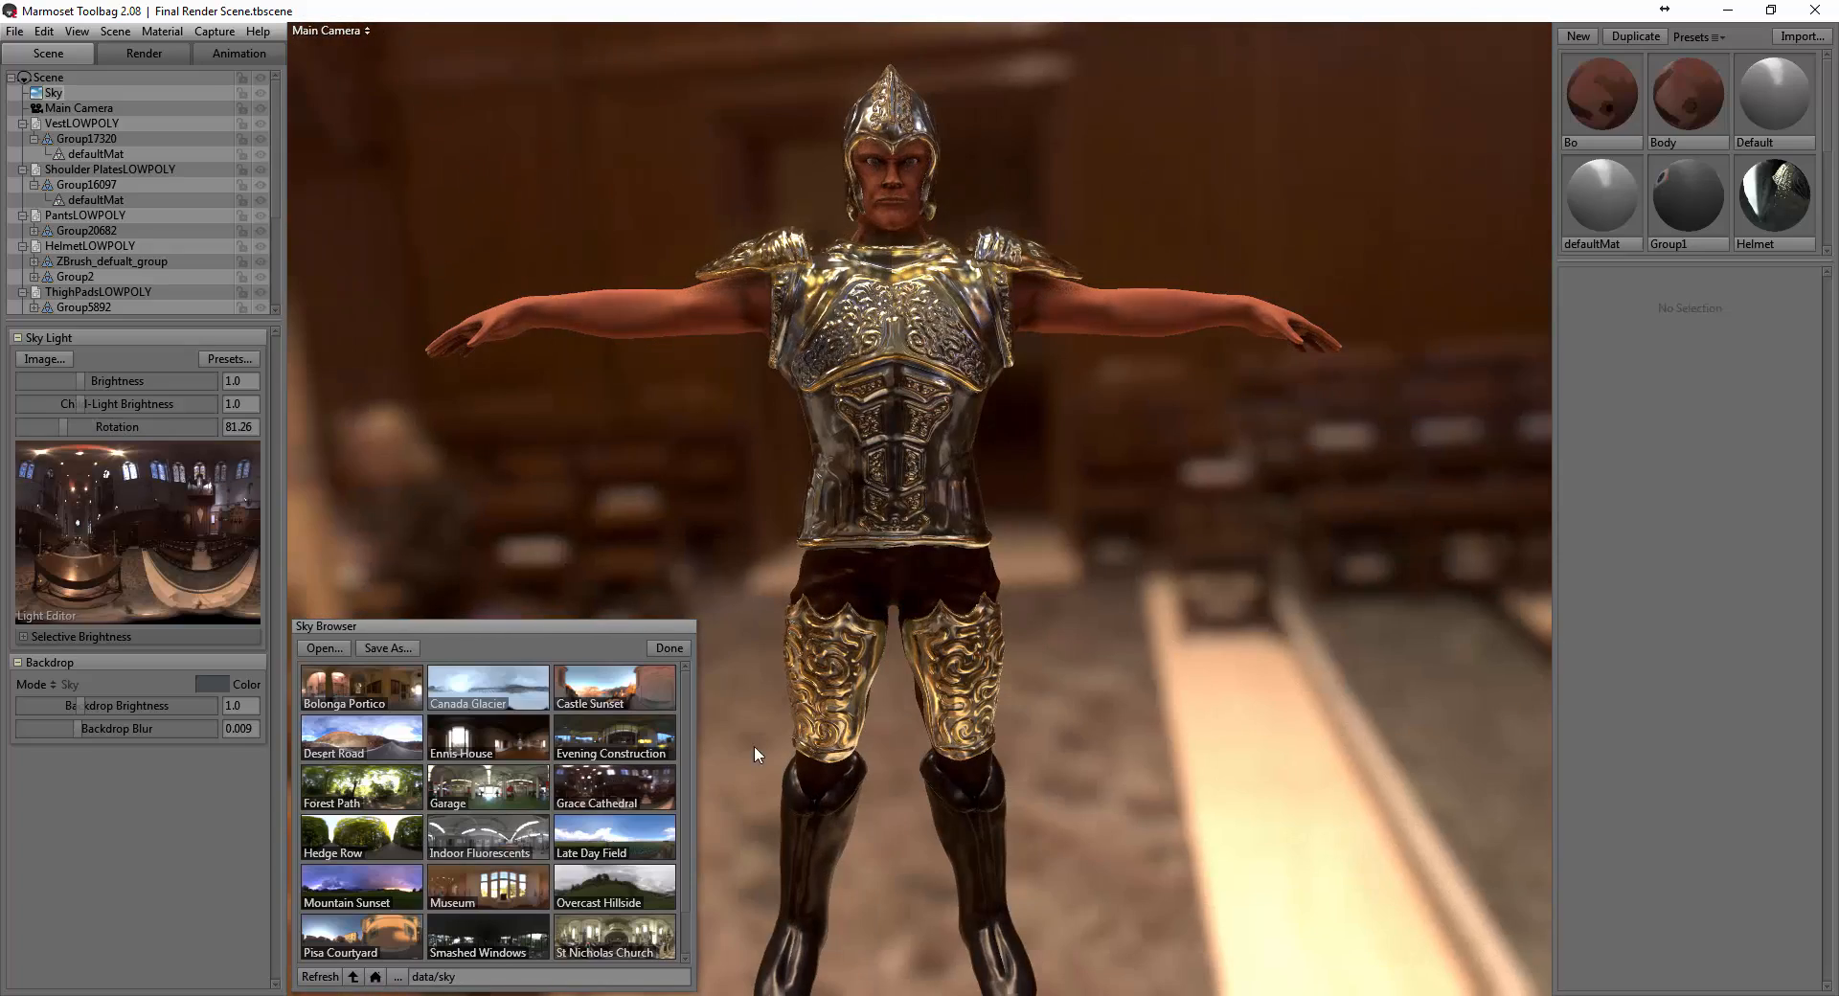
Try the Overcast Hillside, St Nicholas Church, Smashed Windows, Mountain Sunset and Pisa Courtyard skies, and rotate the sky to 349.2.
{"action": "left_click", "coordinate": [608, 858]}
{"action": "left_click", "coordinate": [605, 887]}
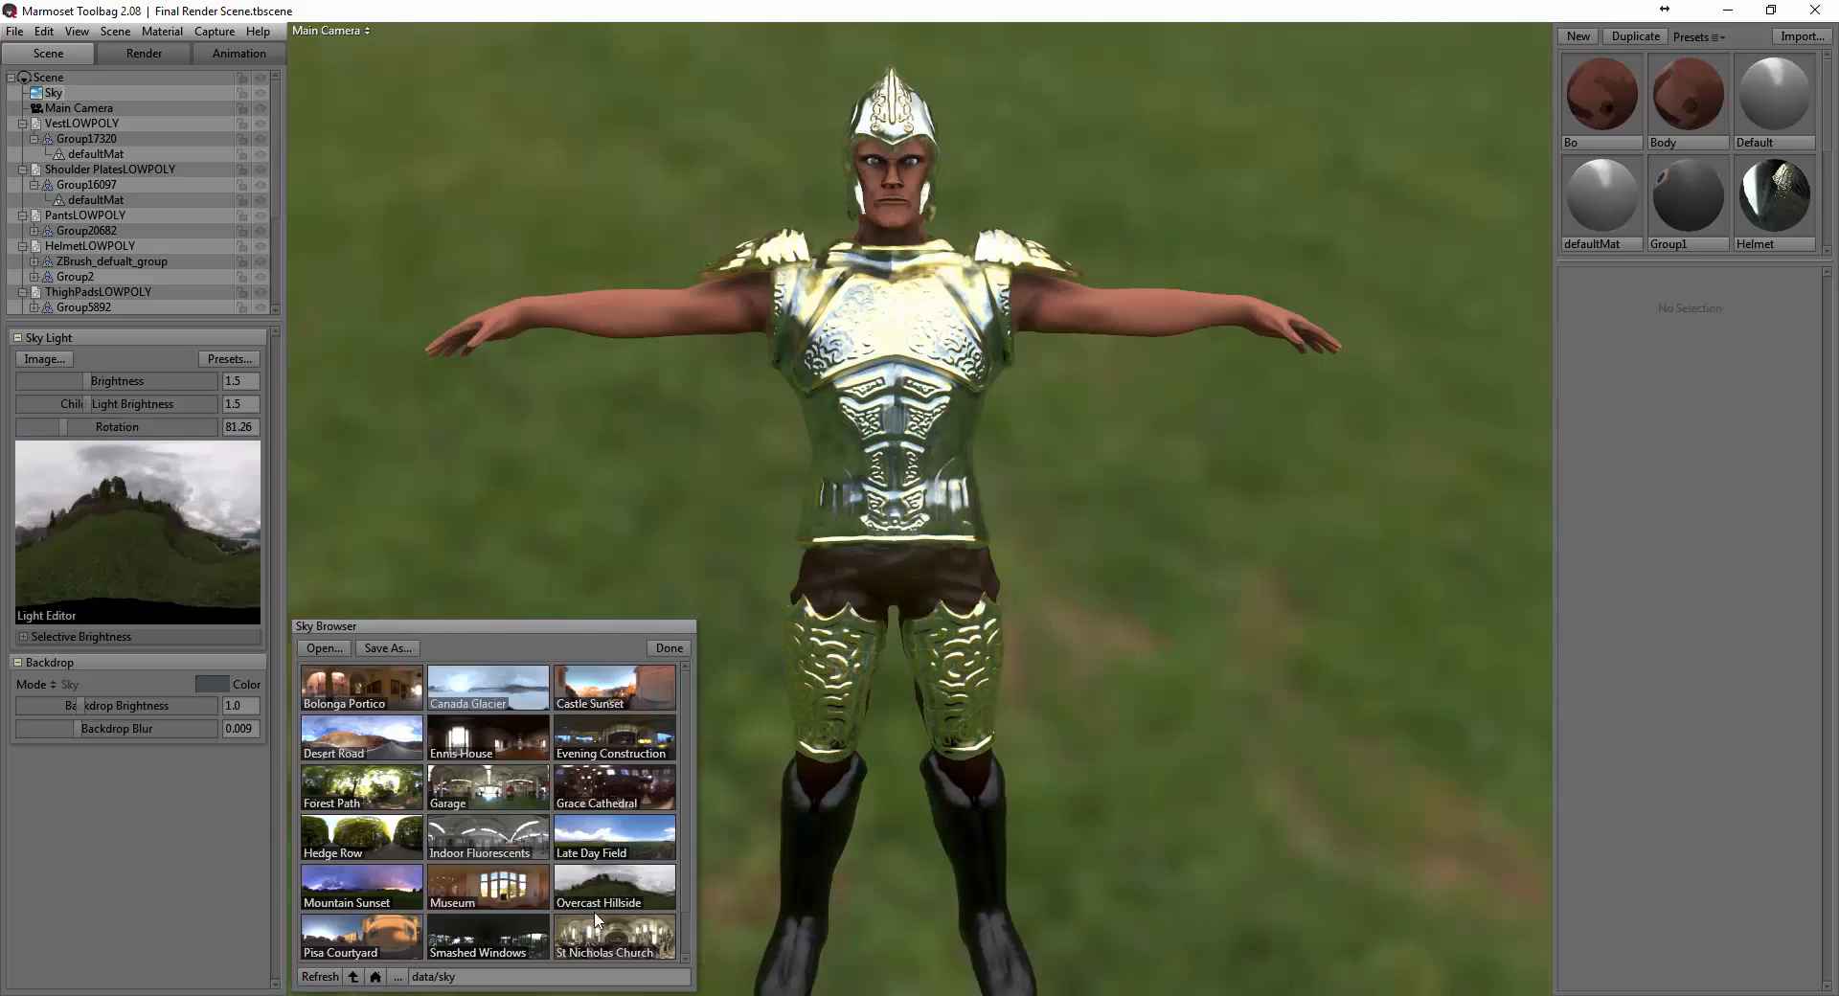
{"action": "left_click", "coordinate": [591, 922]}
{"action": "scroll", "coordinate": [584, 845], "scroll_direction": "down", "scroll_amount": 1}
{"action": "left_click", "coordinate": [469, 886]}
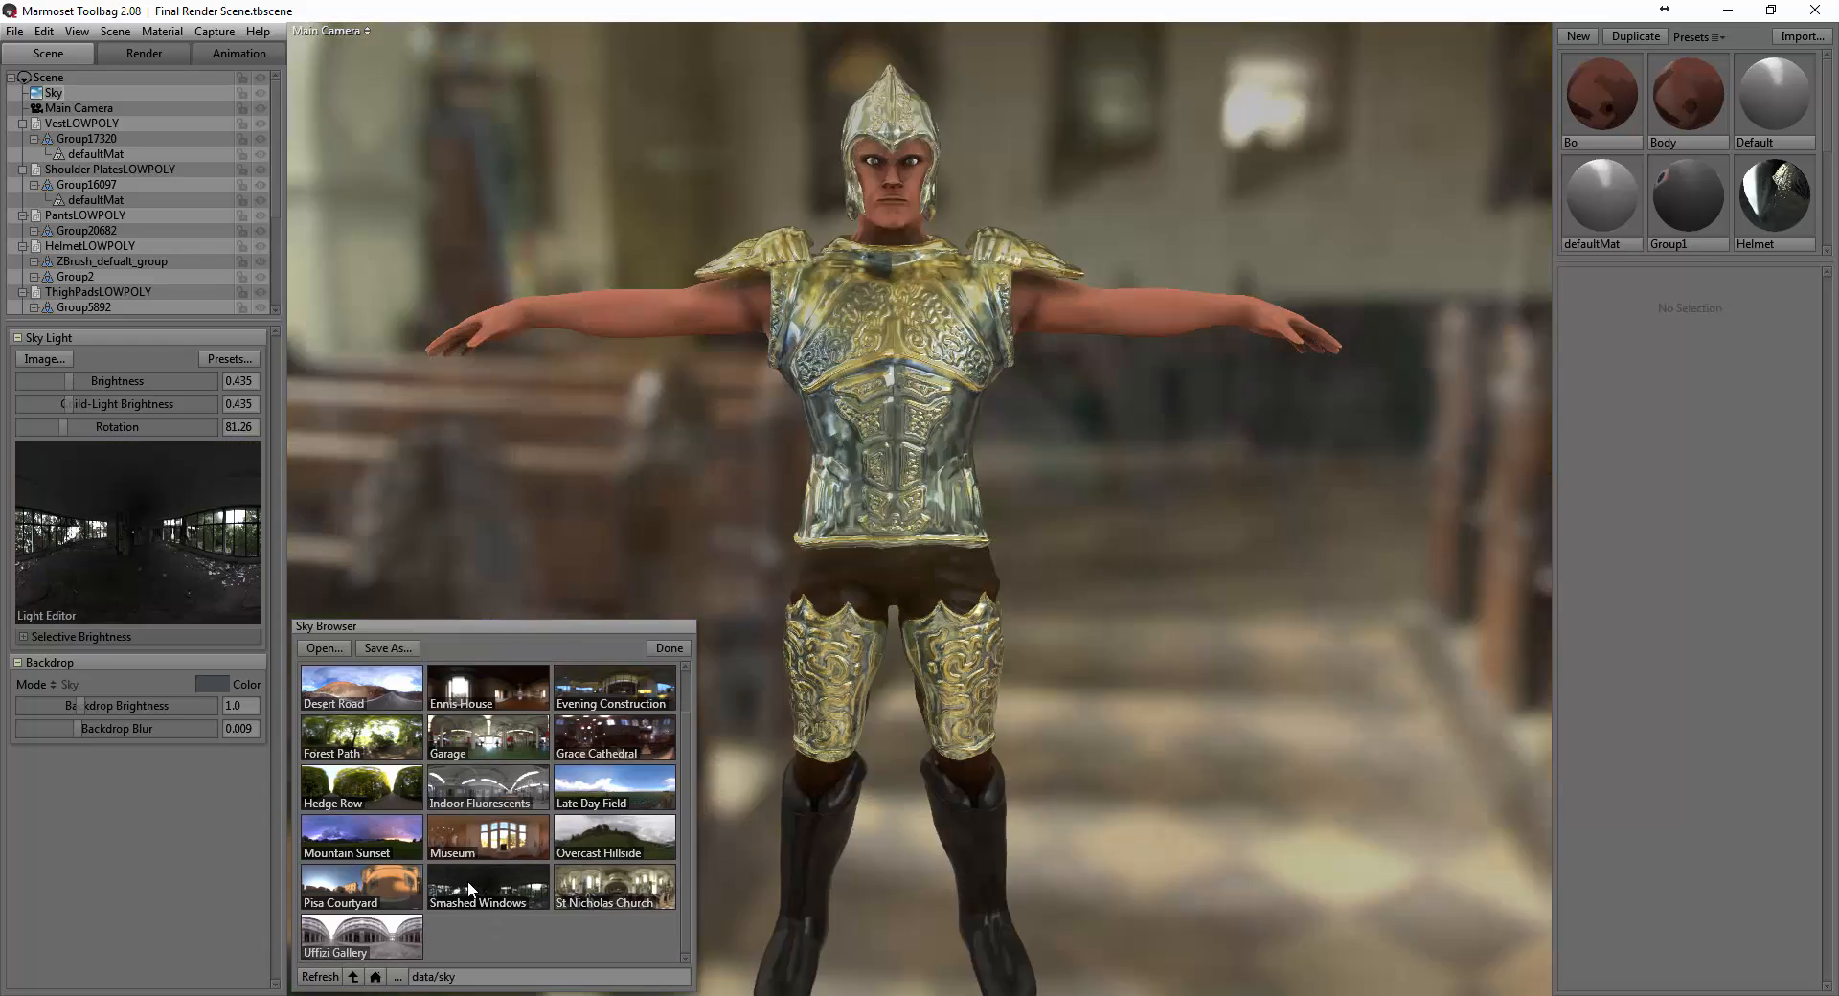
{"action": "left_click", "coordinate": [362, 878]}
{"action": "left_click", "coordinate": [364, 842]}
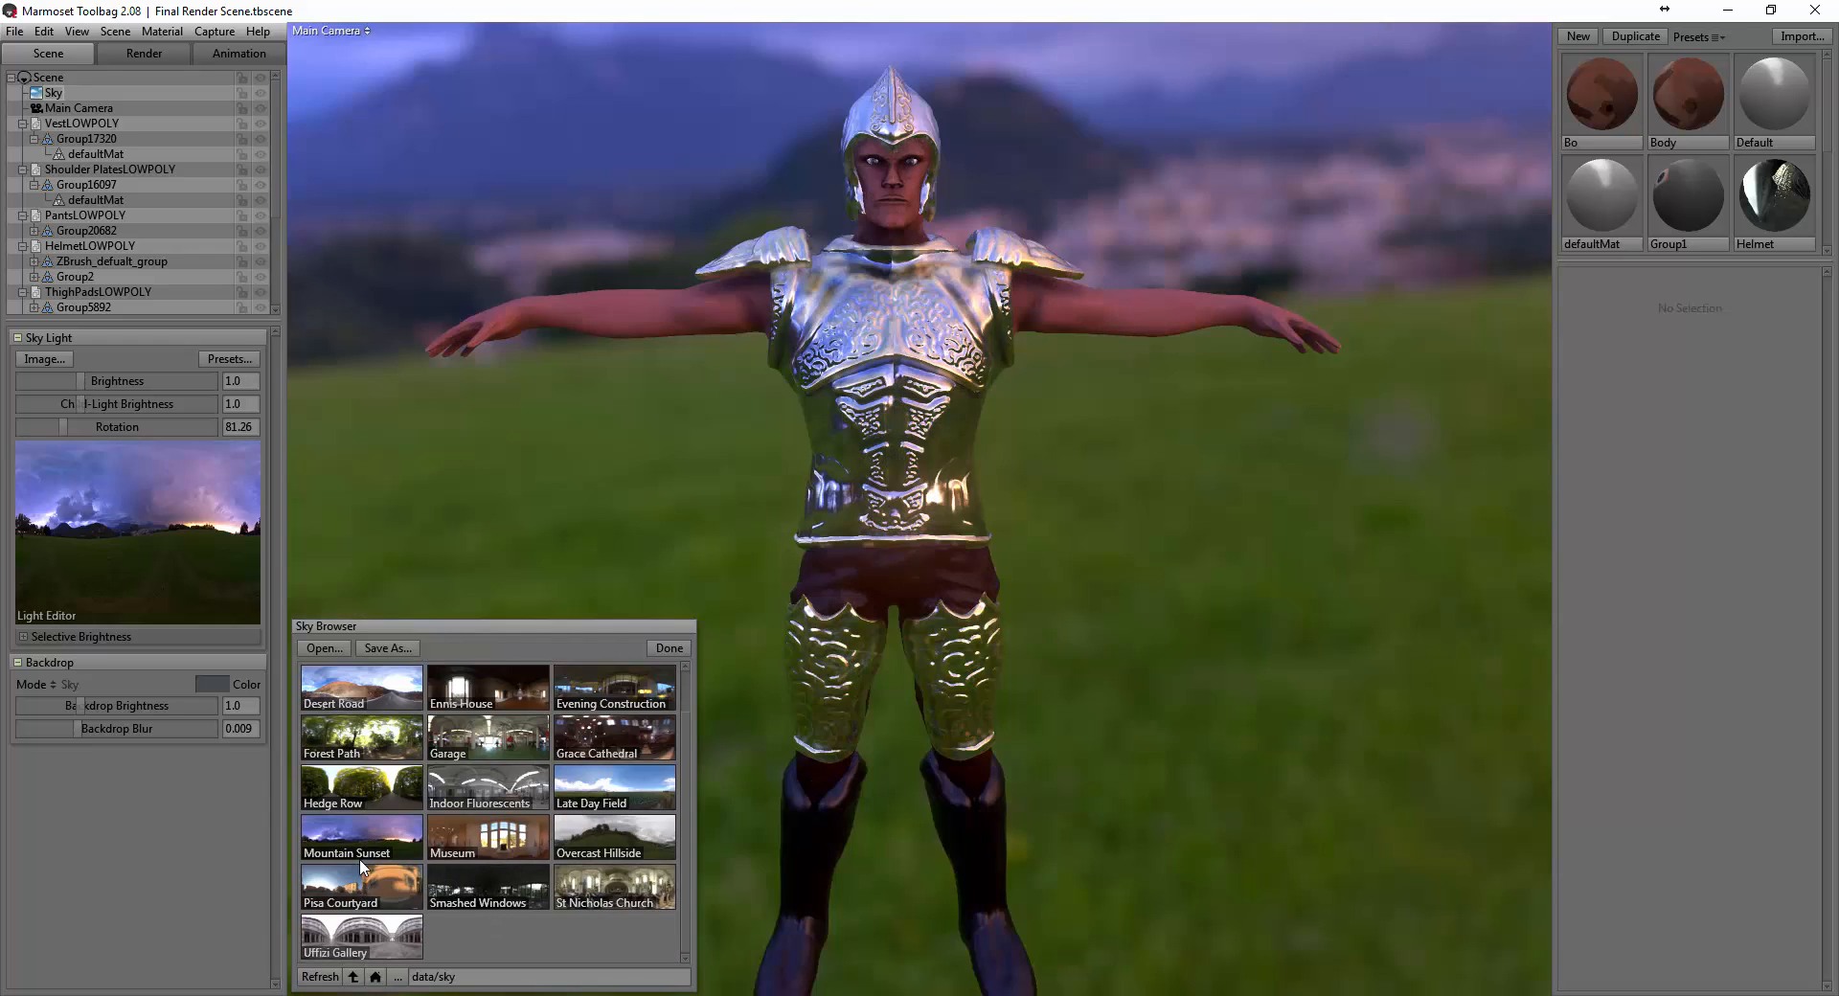
{"action": "left_click", "coordinate": [360, 886]}
{"action": "left_click_drag", "start_coordinate": [1028, 720], "coordinate": [434, 830], "text": "shift"}
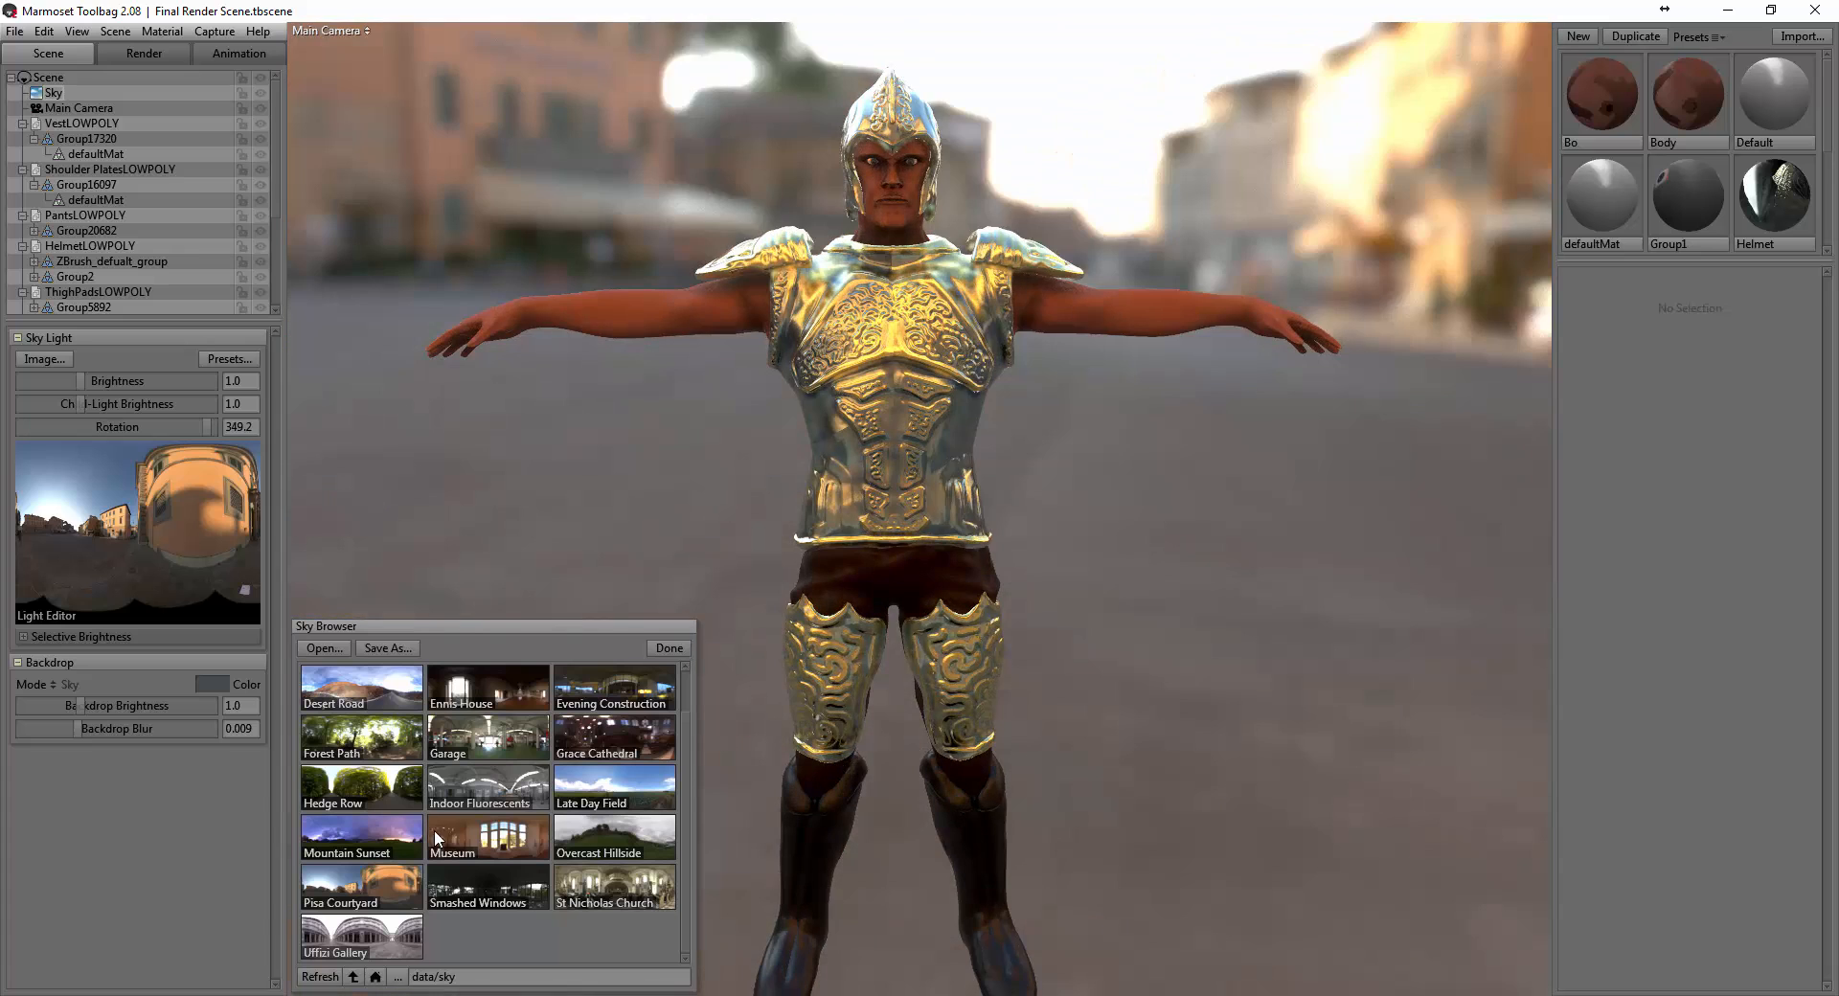
Try the Forest Path and Desert Road skies, lowering the Desert Road sky brightness to 0.138.
{"action": "left_click", "coordinate": [366, 796]}
{"action": "scroll", "coordinate": [364, 756], "scroll_direction": "up", "scroll_amount": 1}
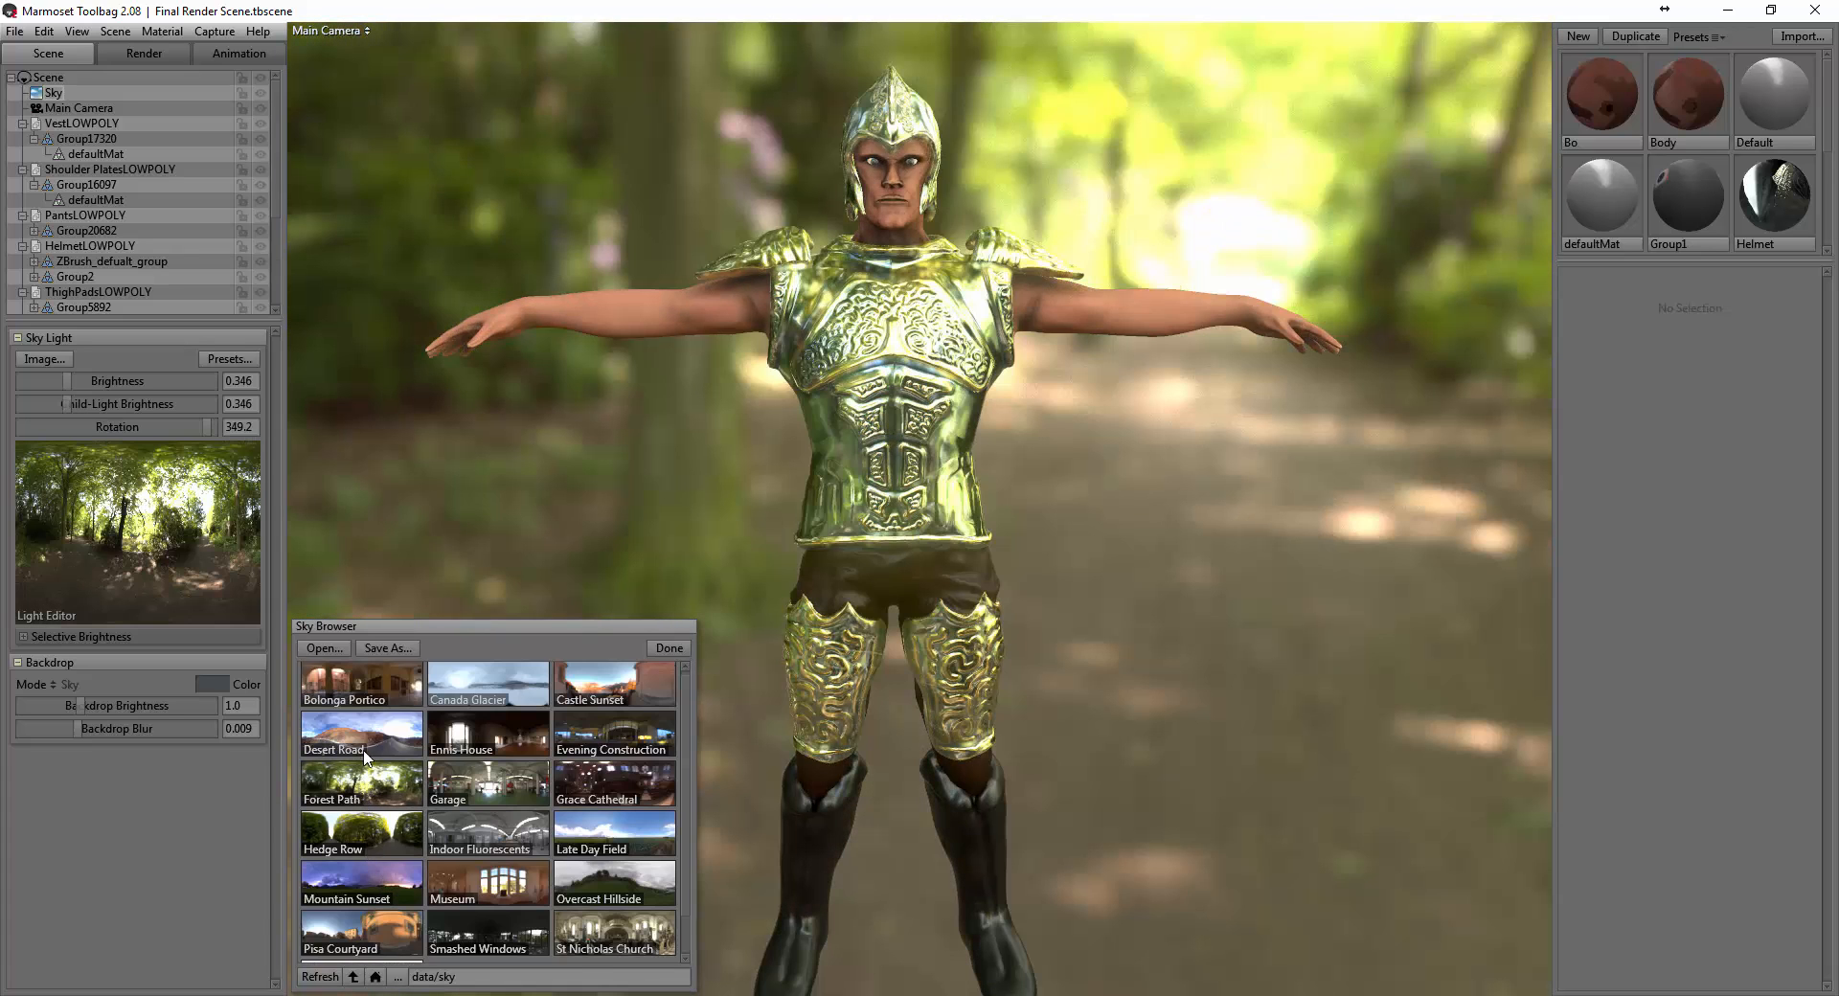
{"action": "left_click", "coordinate": [362, 730]}
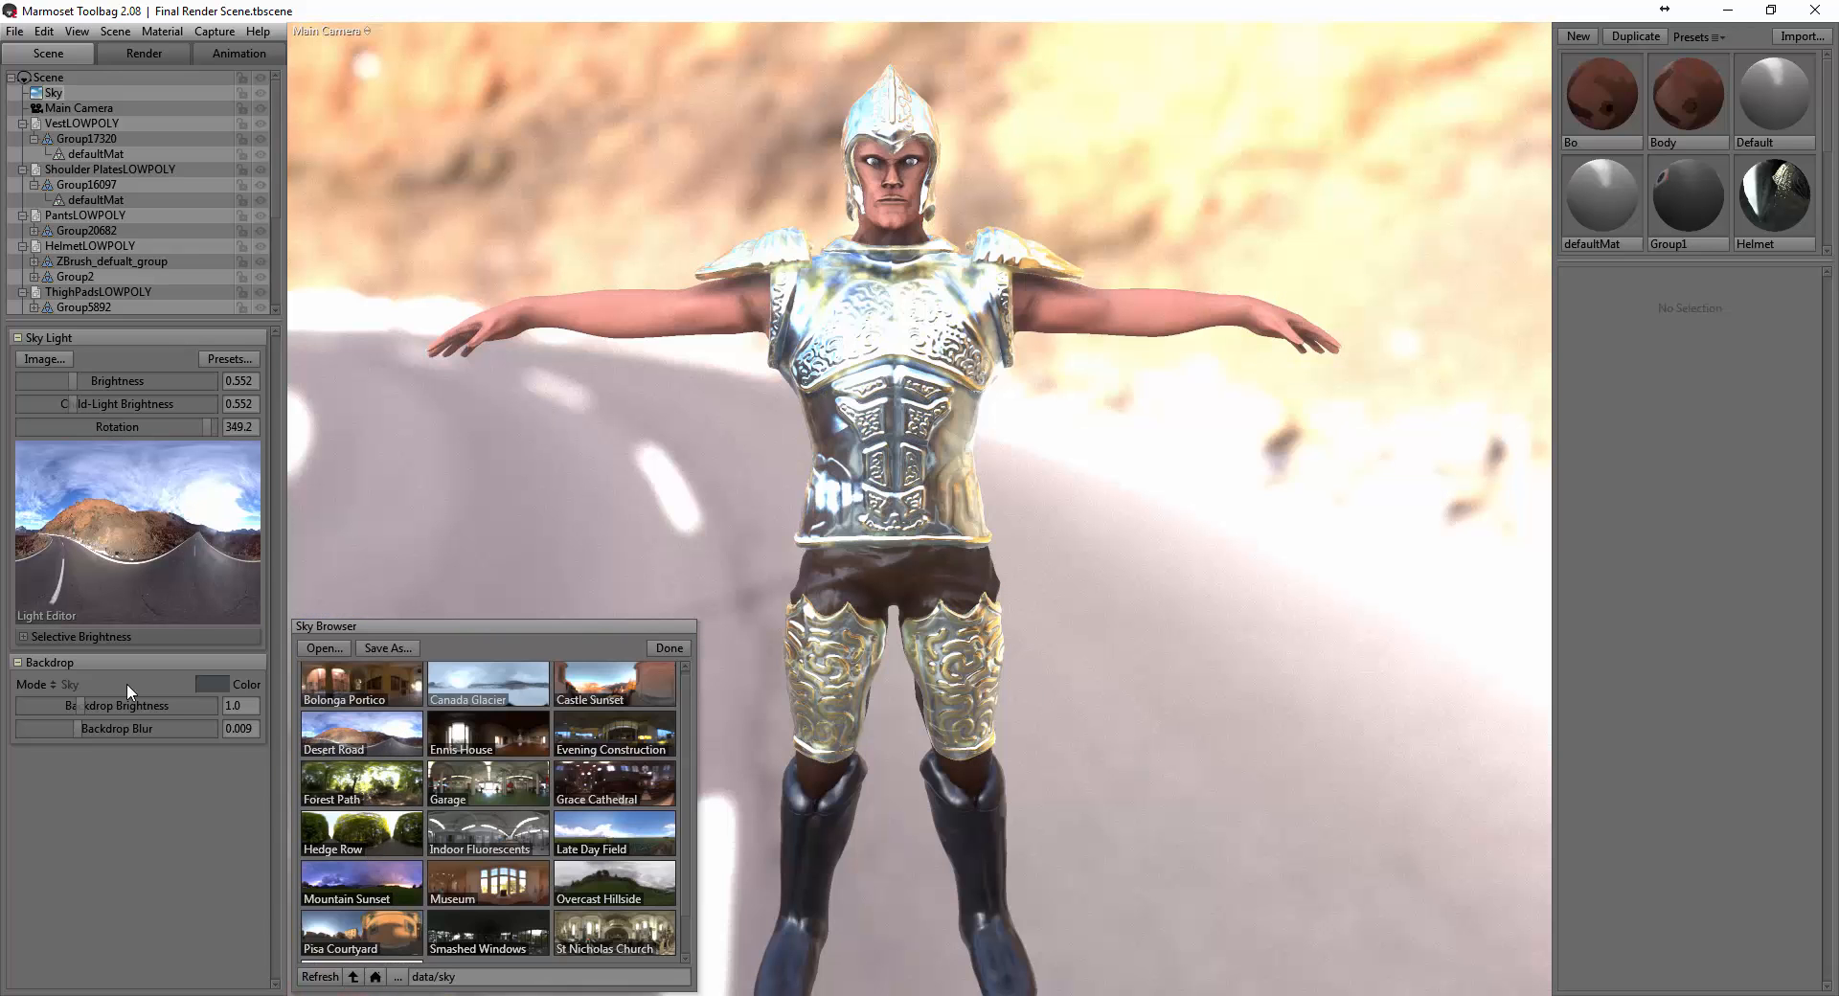
{"action": "left_click_drag", "start_coordinate": [67, 378], "coordinate": [58, 379]}
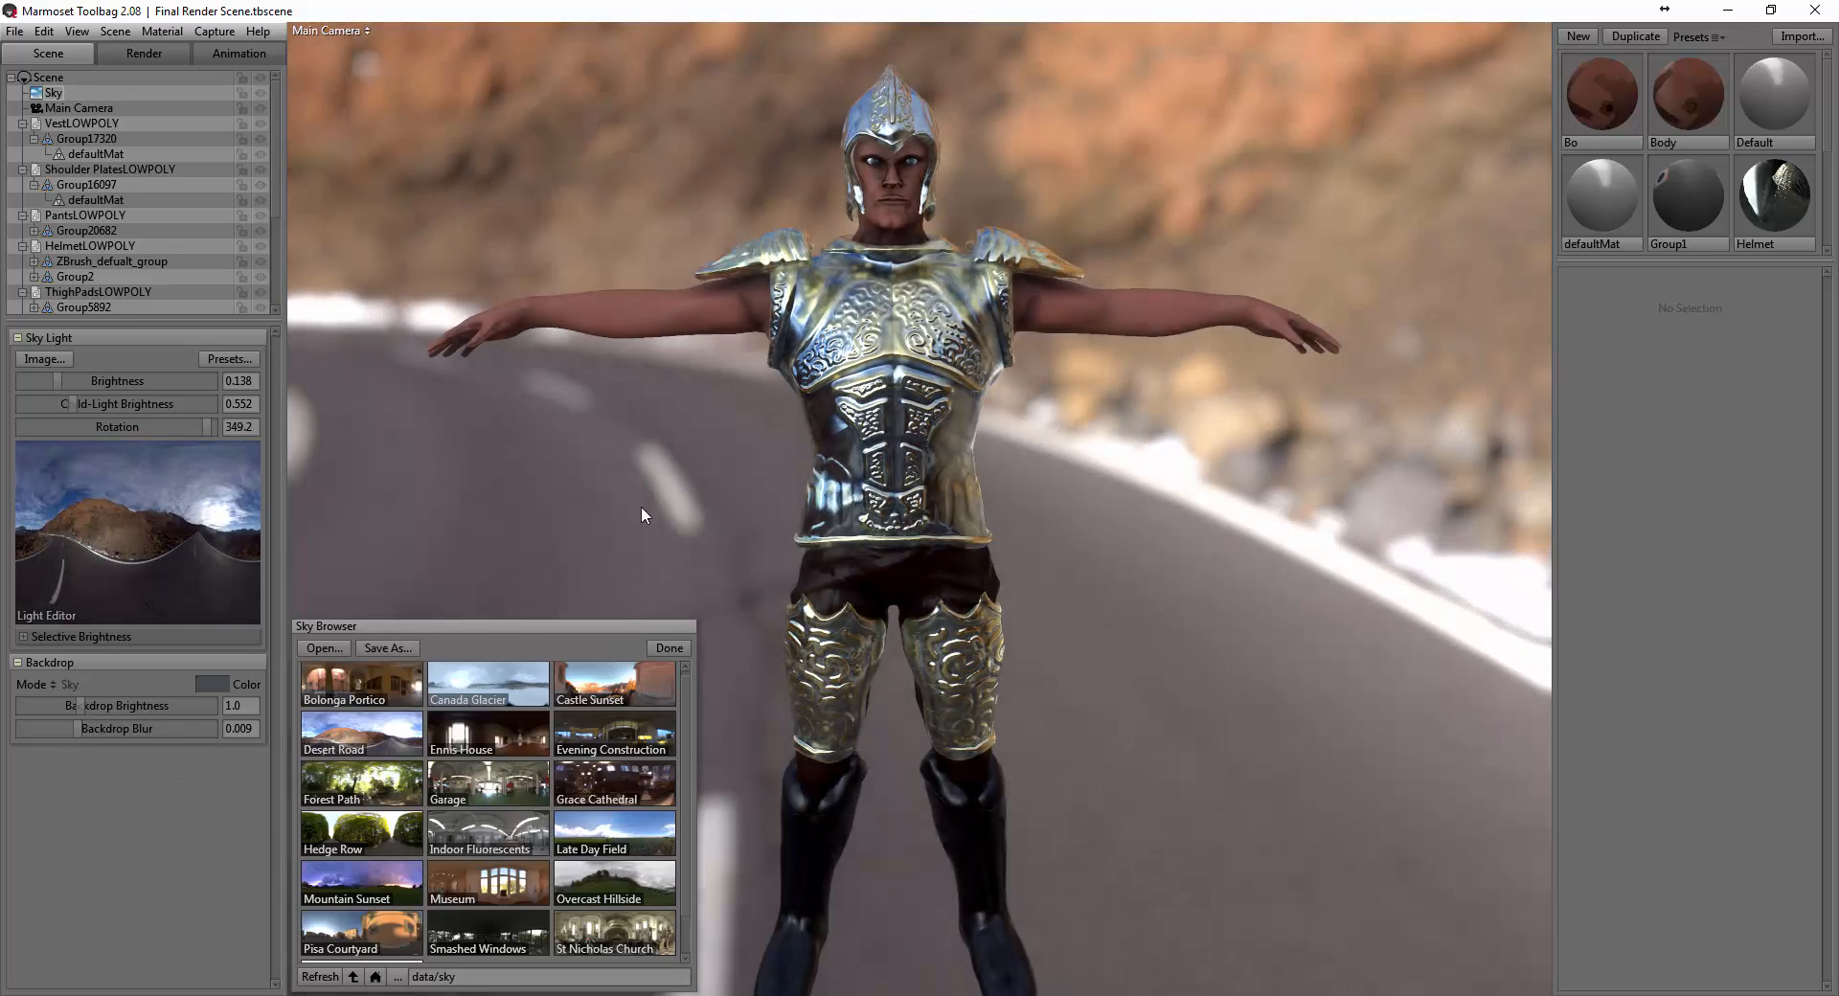
{"action": "left_click_drag", "start_coordinate": [640, 506], "coordinate": [891, 536]}
Preview the character under the Bolonga Portico, Canada Glacier, Castle Sunset and Evening Construction skies, rotating the sky to 305.7.
{"action": "left_click", "coordinate": [367, 685]}
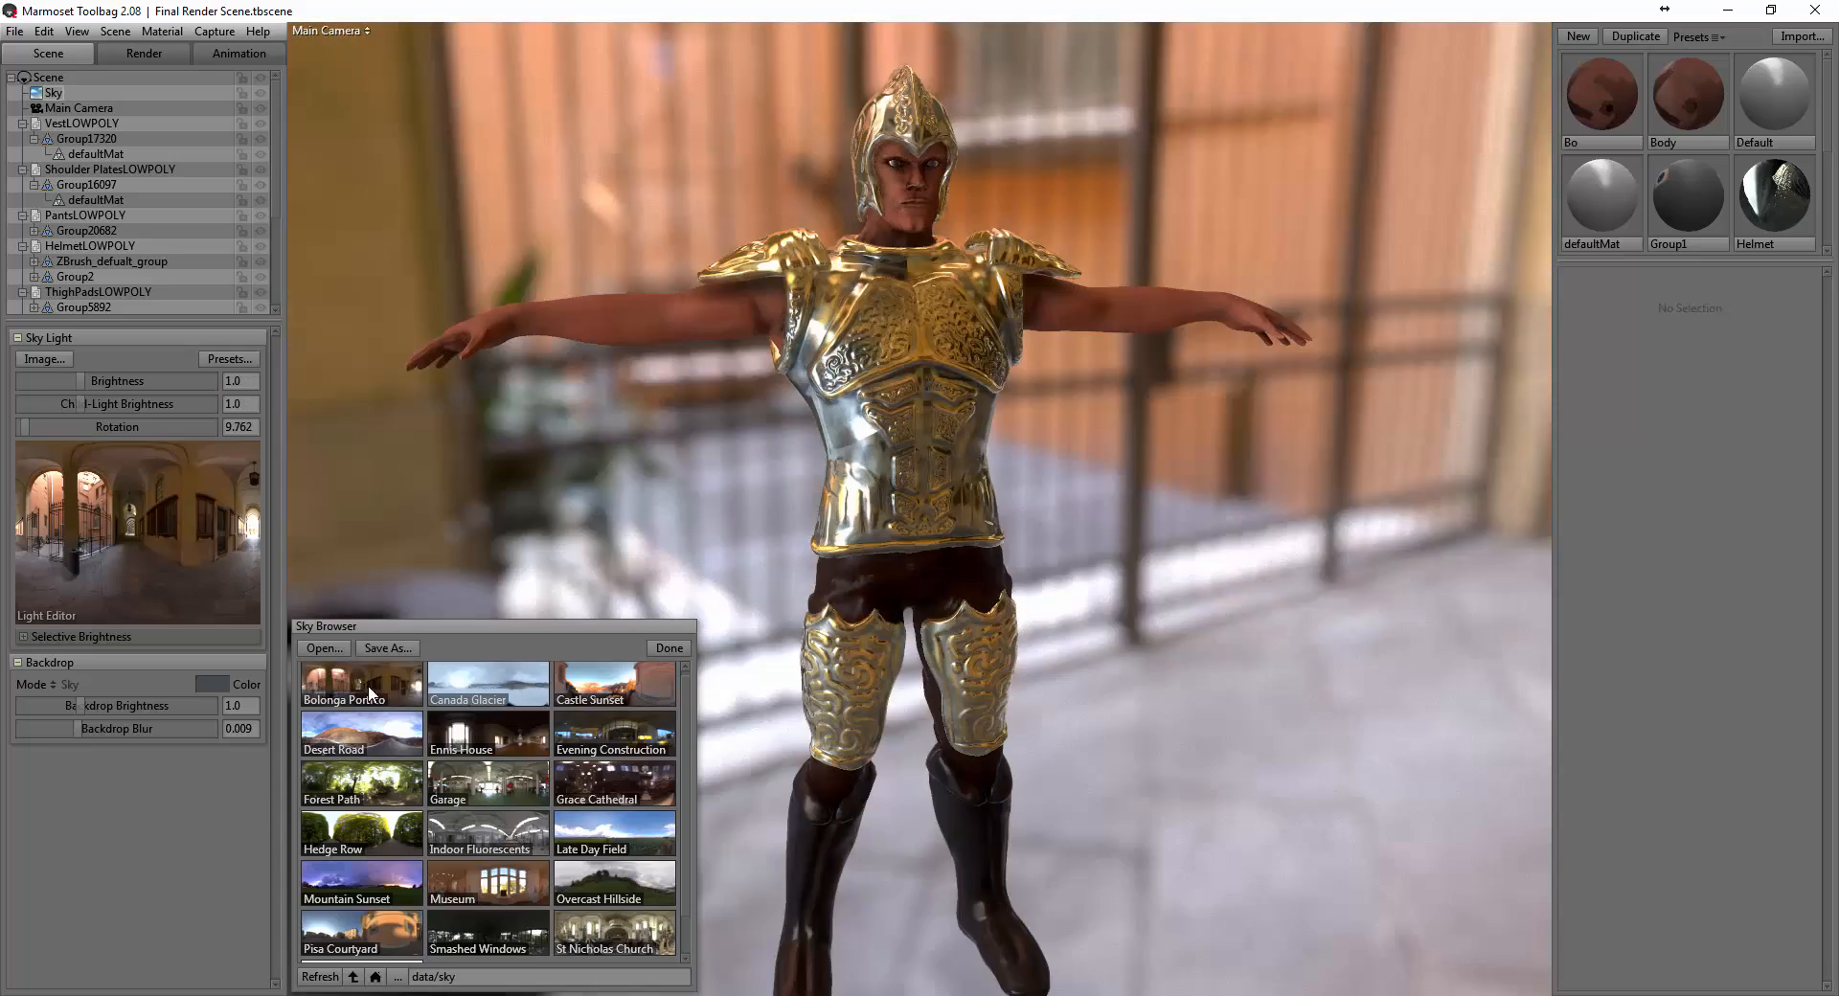
{"action": "left_click_drag", "start_coordinate": [943, 688], "coordinate": [648, 697], "text": "shift"}
{"action": "left_click", "coordinate": [487, 690]}
{"action": "left_click", "coordinate": [624, 682]}
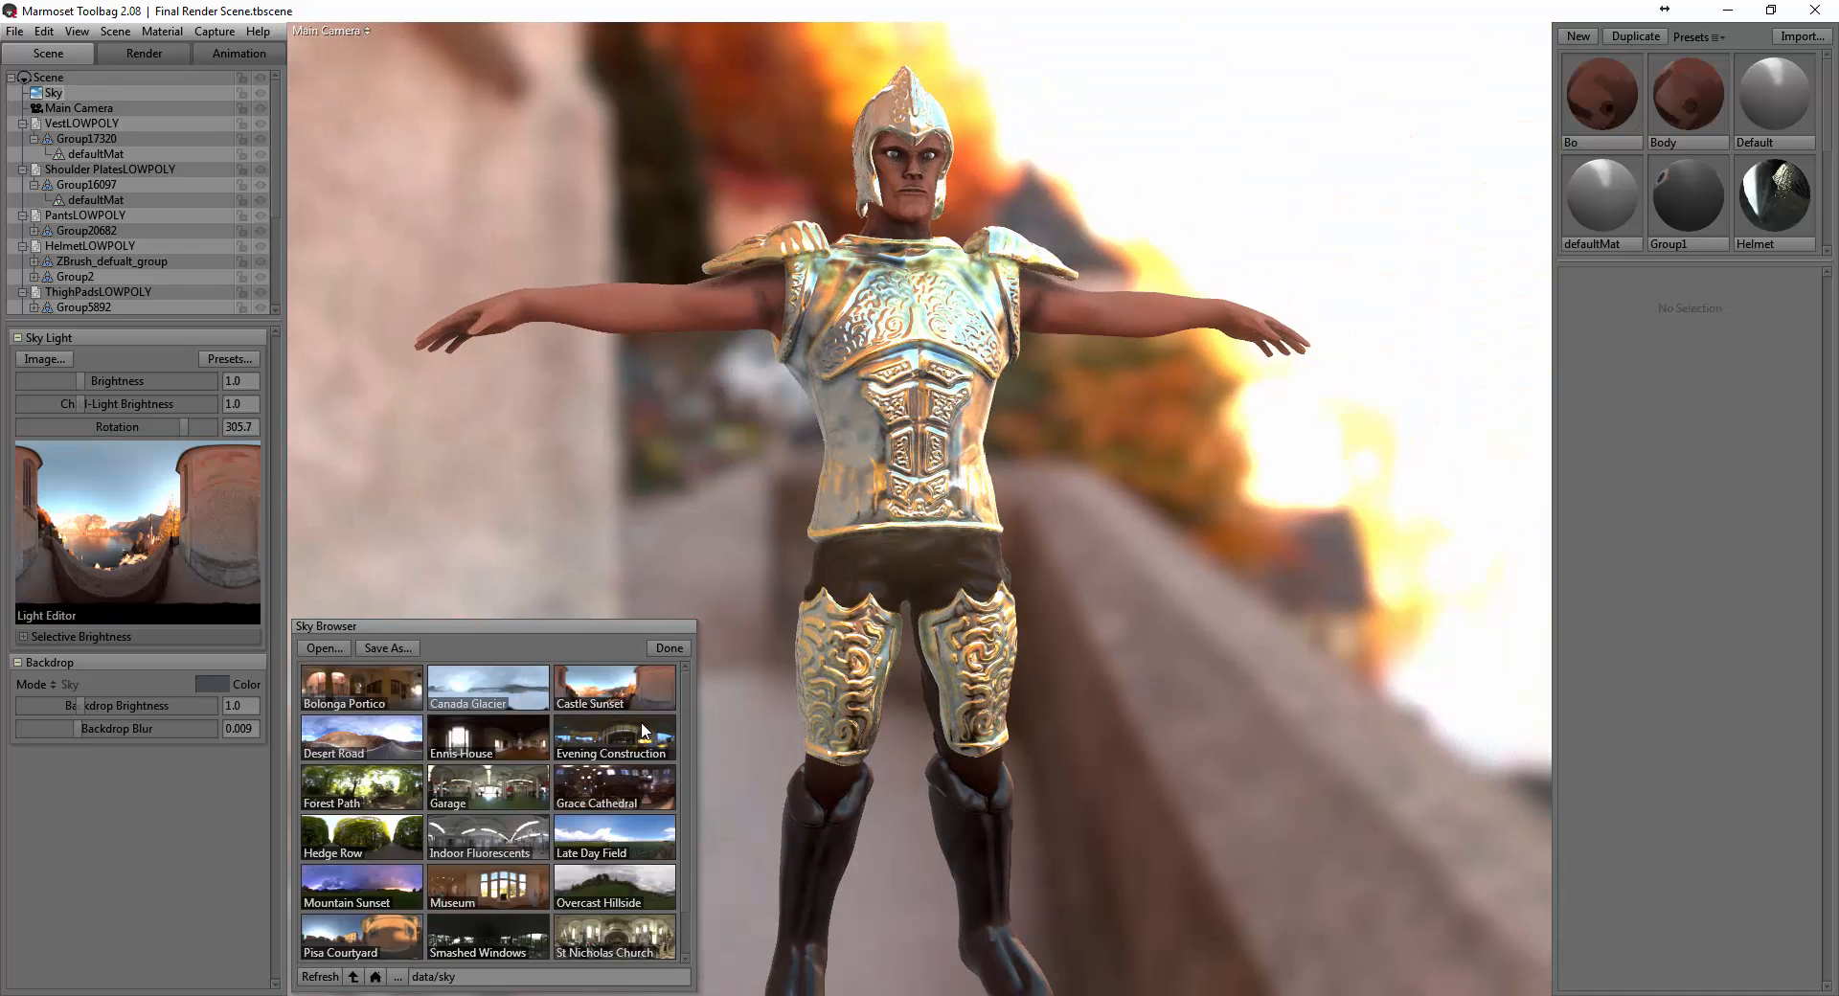
{"action": "left_click", "coordinate": [613, 735]}
Apply the Ennis House sky, rotate it to 284.7 and set its brightness to 0.727.
{"action": "left_click", "coordinate": [525, 731]}
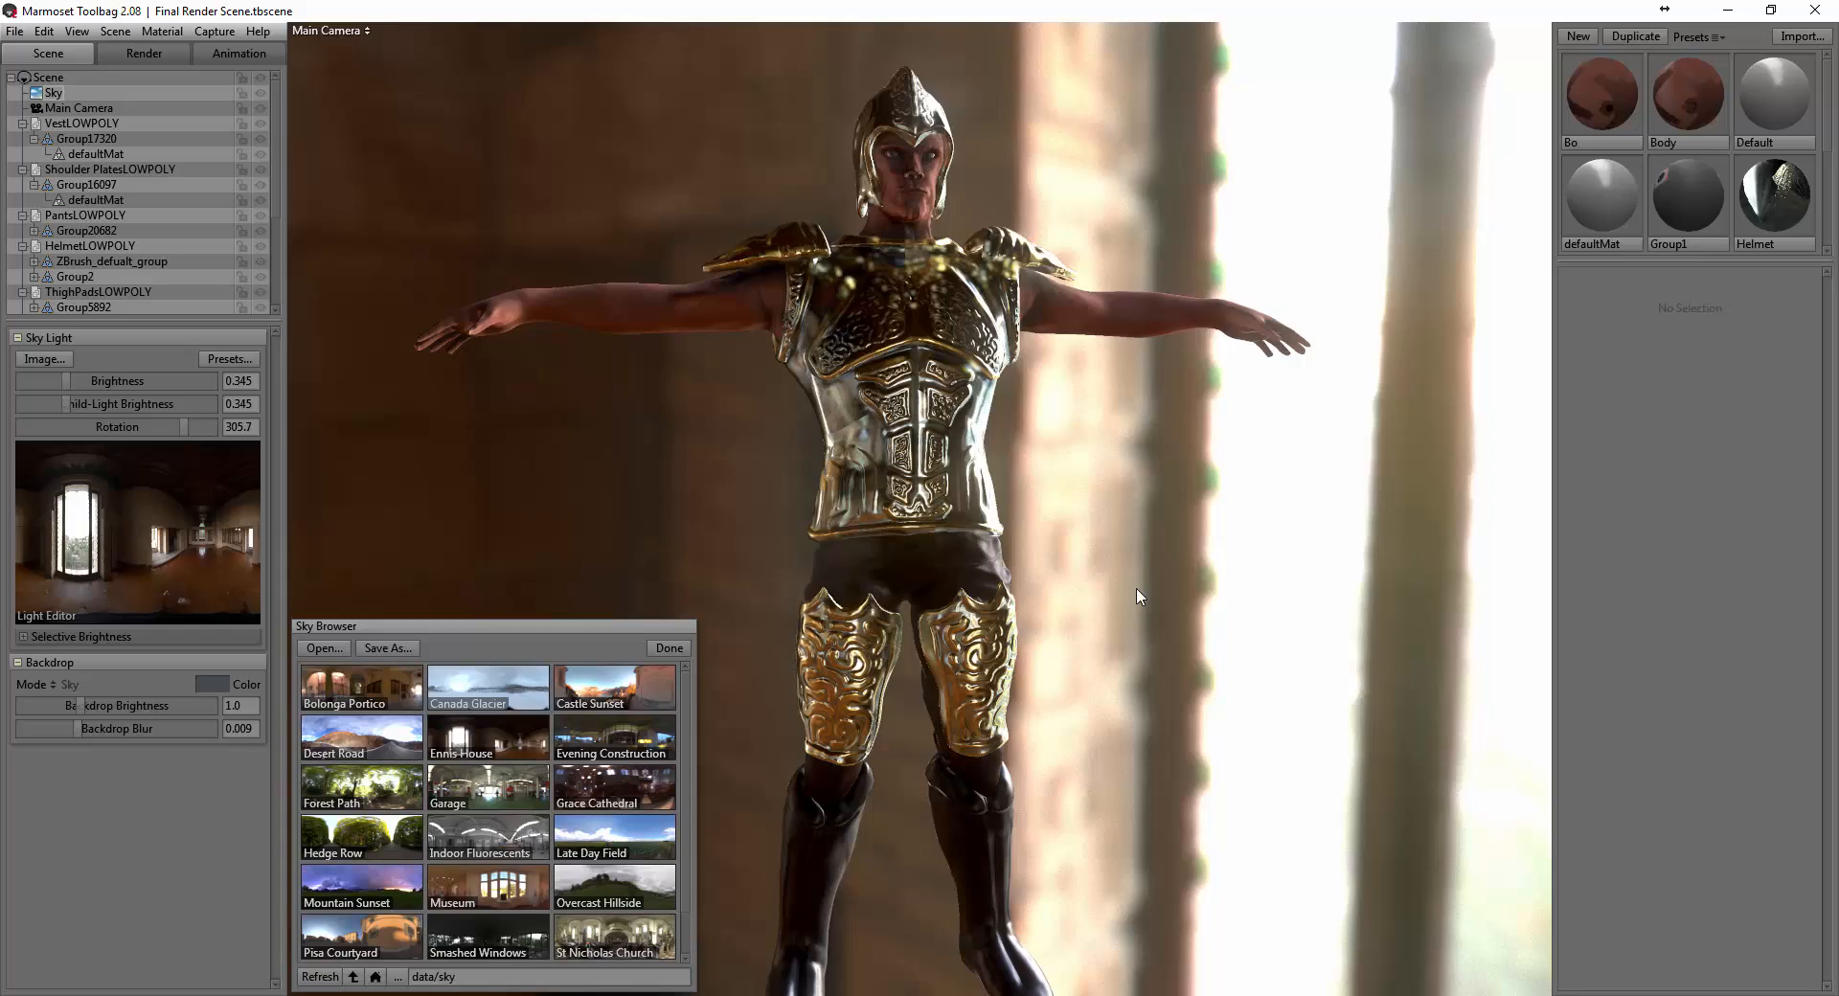
{"action": "left_click_drag", "start_coordinate": [1140, 596], "coordinate": [1119, 561], "text": "shift"}
{"action": "scroll", "coordinate": [1097, 526], "scroll_direction": "up", "scroll_amount": 3}
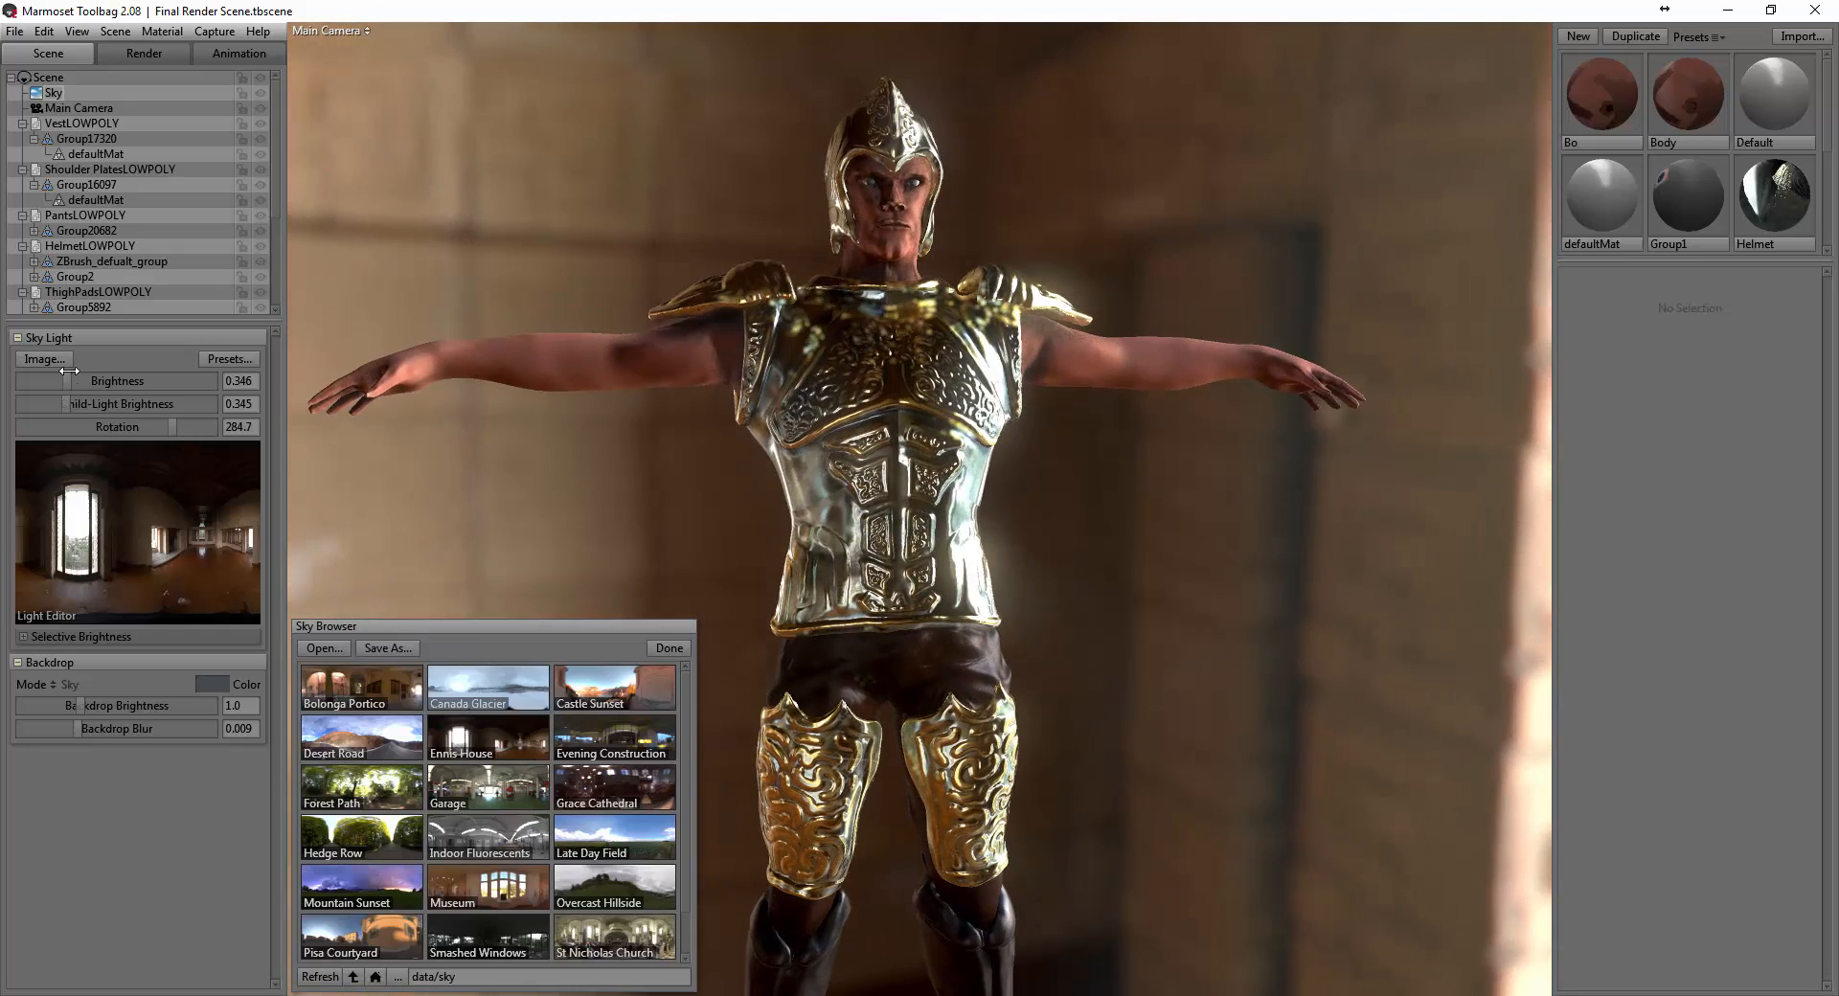
{"action": "left_click_drag", "start_coordinate": [77, 376], "coordinate": [81, 381]}
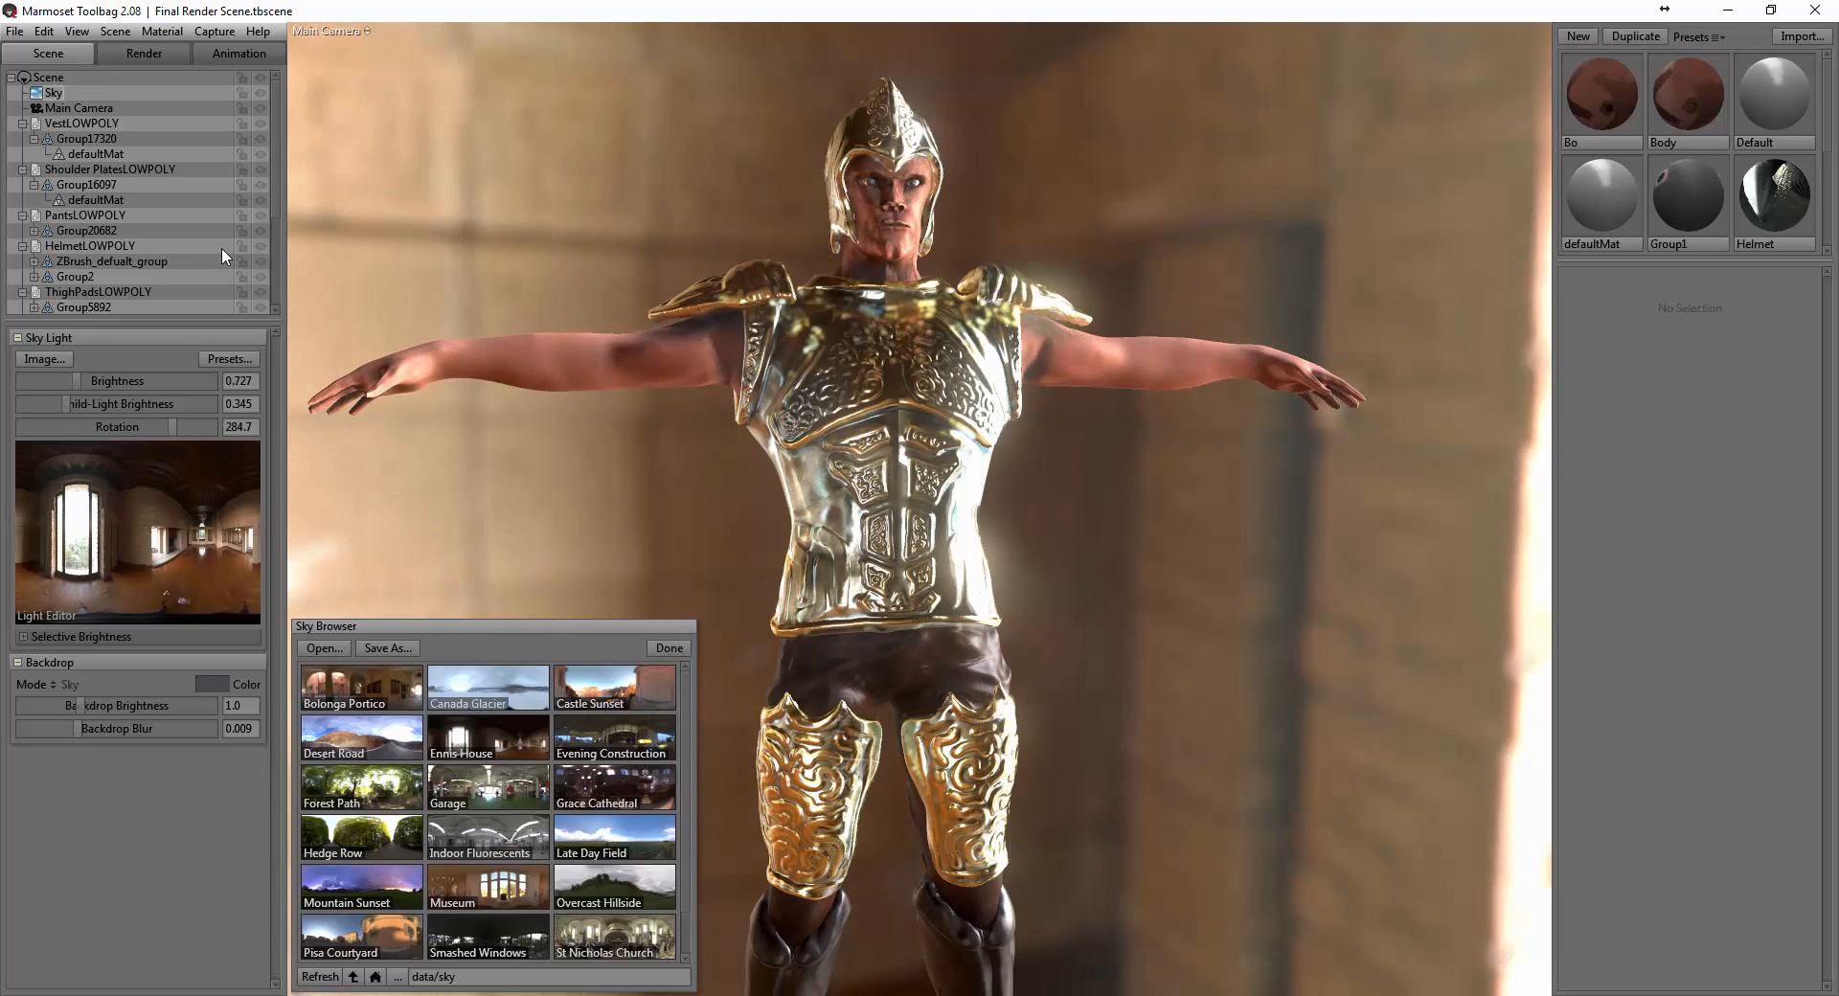
Collapse every imported model group in the scene hierarchy, from VestLOWPOLY through BootsLOWPOLY.
{"action": "left_click", "coordinate": [22, 123]}
{"action": "left_click", "coordinate": [22, 139]}
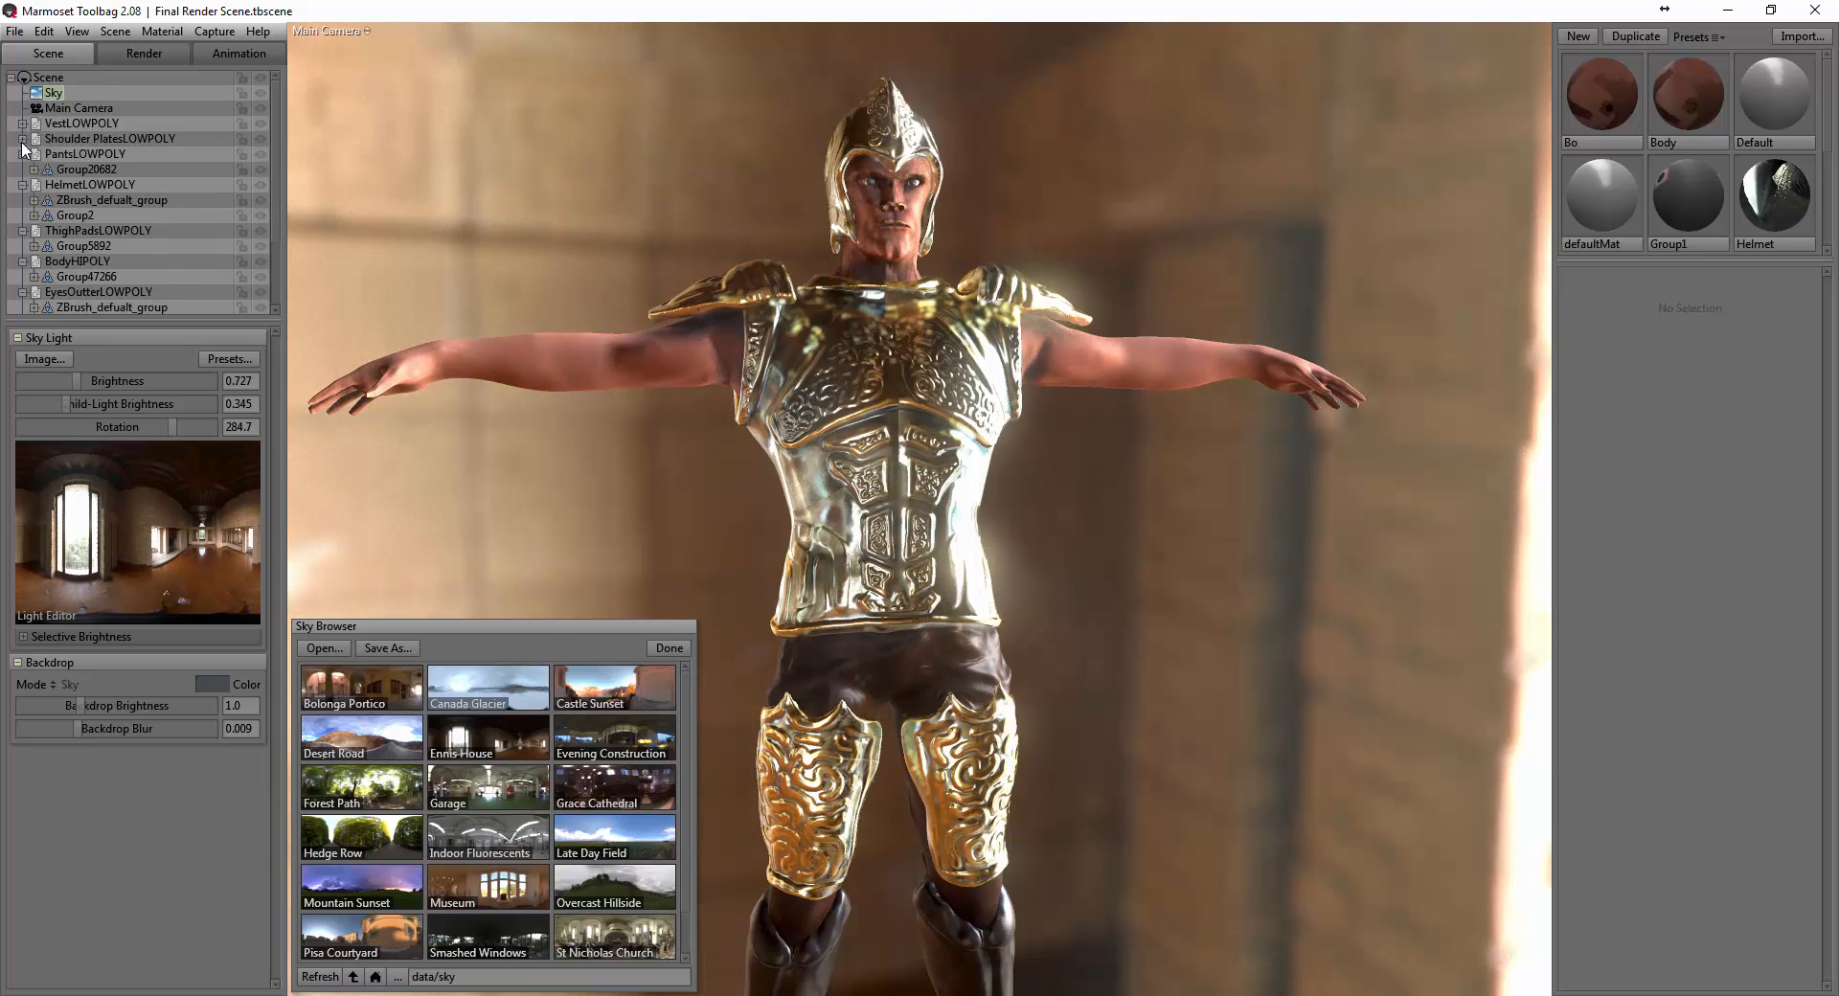
{"action": "left_click", "coordinate": [22, 154]}
{"action": "left_click", "coordinate": [22, 170]}
{"action": "left_click", "coordinate": [22, 185]}
{"action": "left_click", "coordinate": [22, 200]}
{"action": "left_click", "coordinate": [22, 216]}
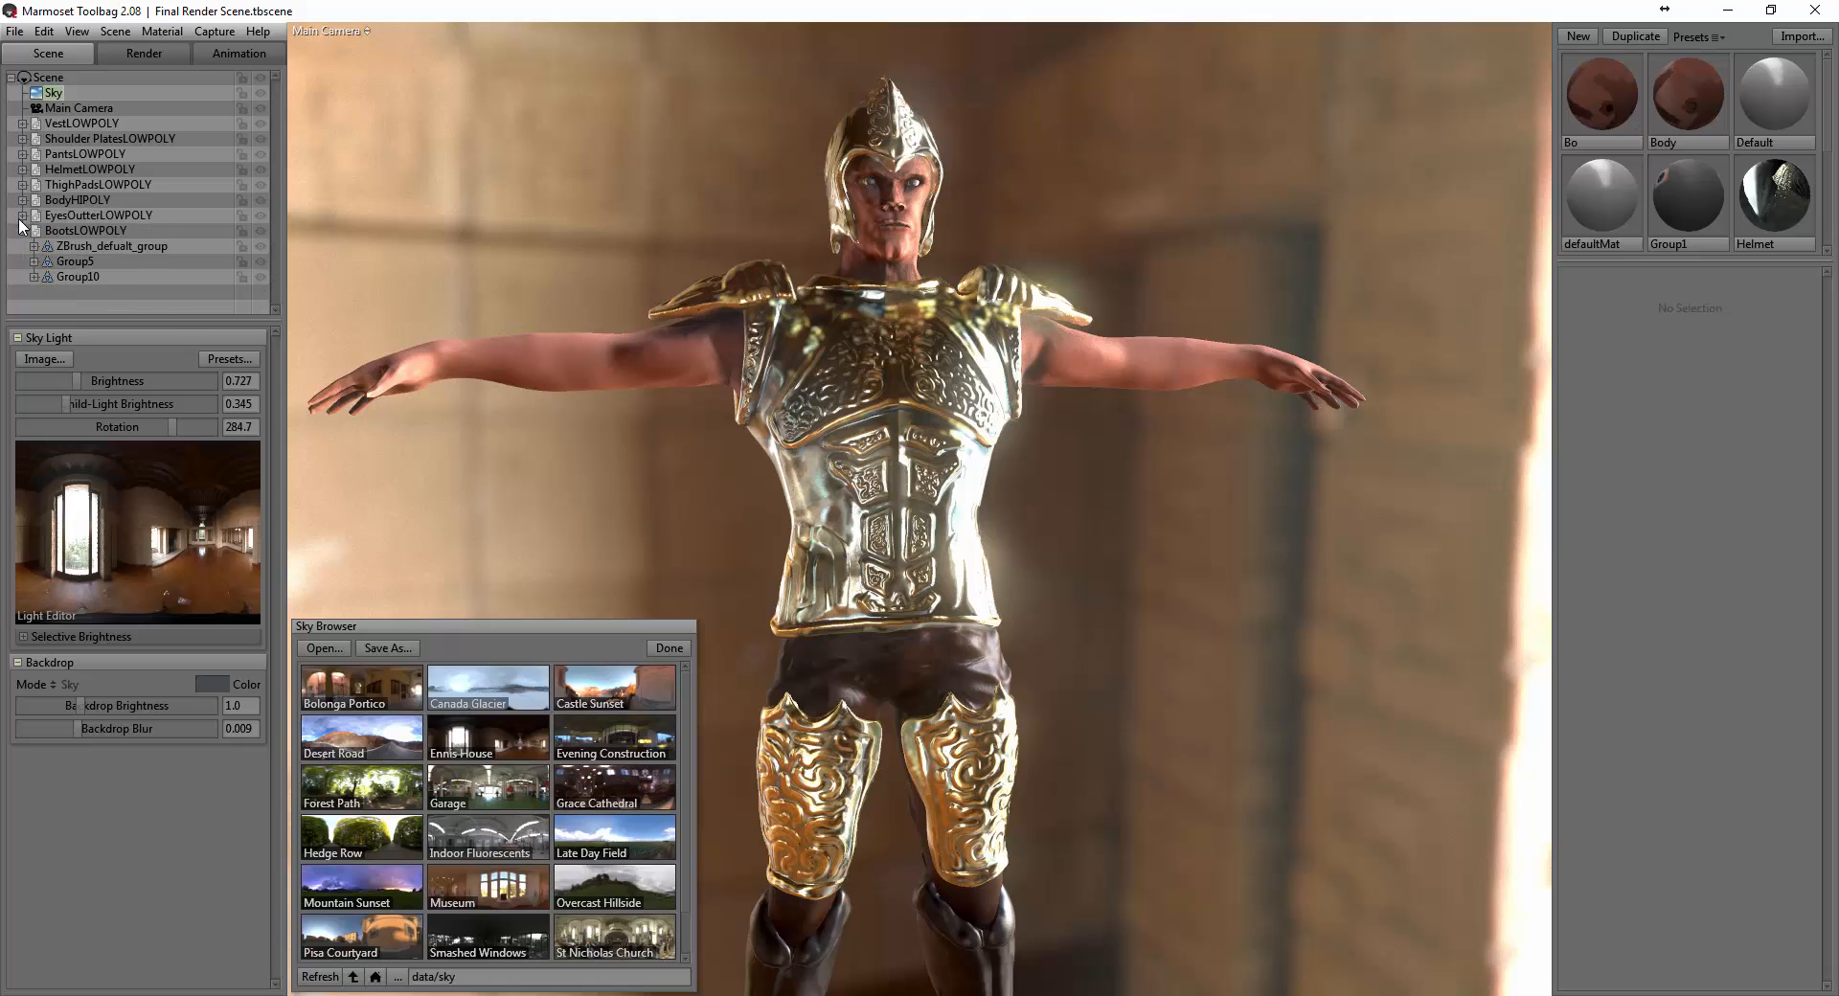
{"action": "left_click", "coordinate": [22, 231]}
Hide the boots, thigh pads, shoulder plates and old vest models, keeping the body, eyes, pants and helmet visible.
{"action": "left_click", "coordinate": [259, 231]}
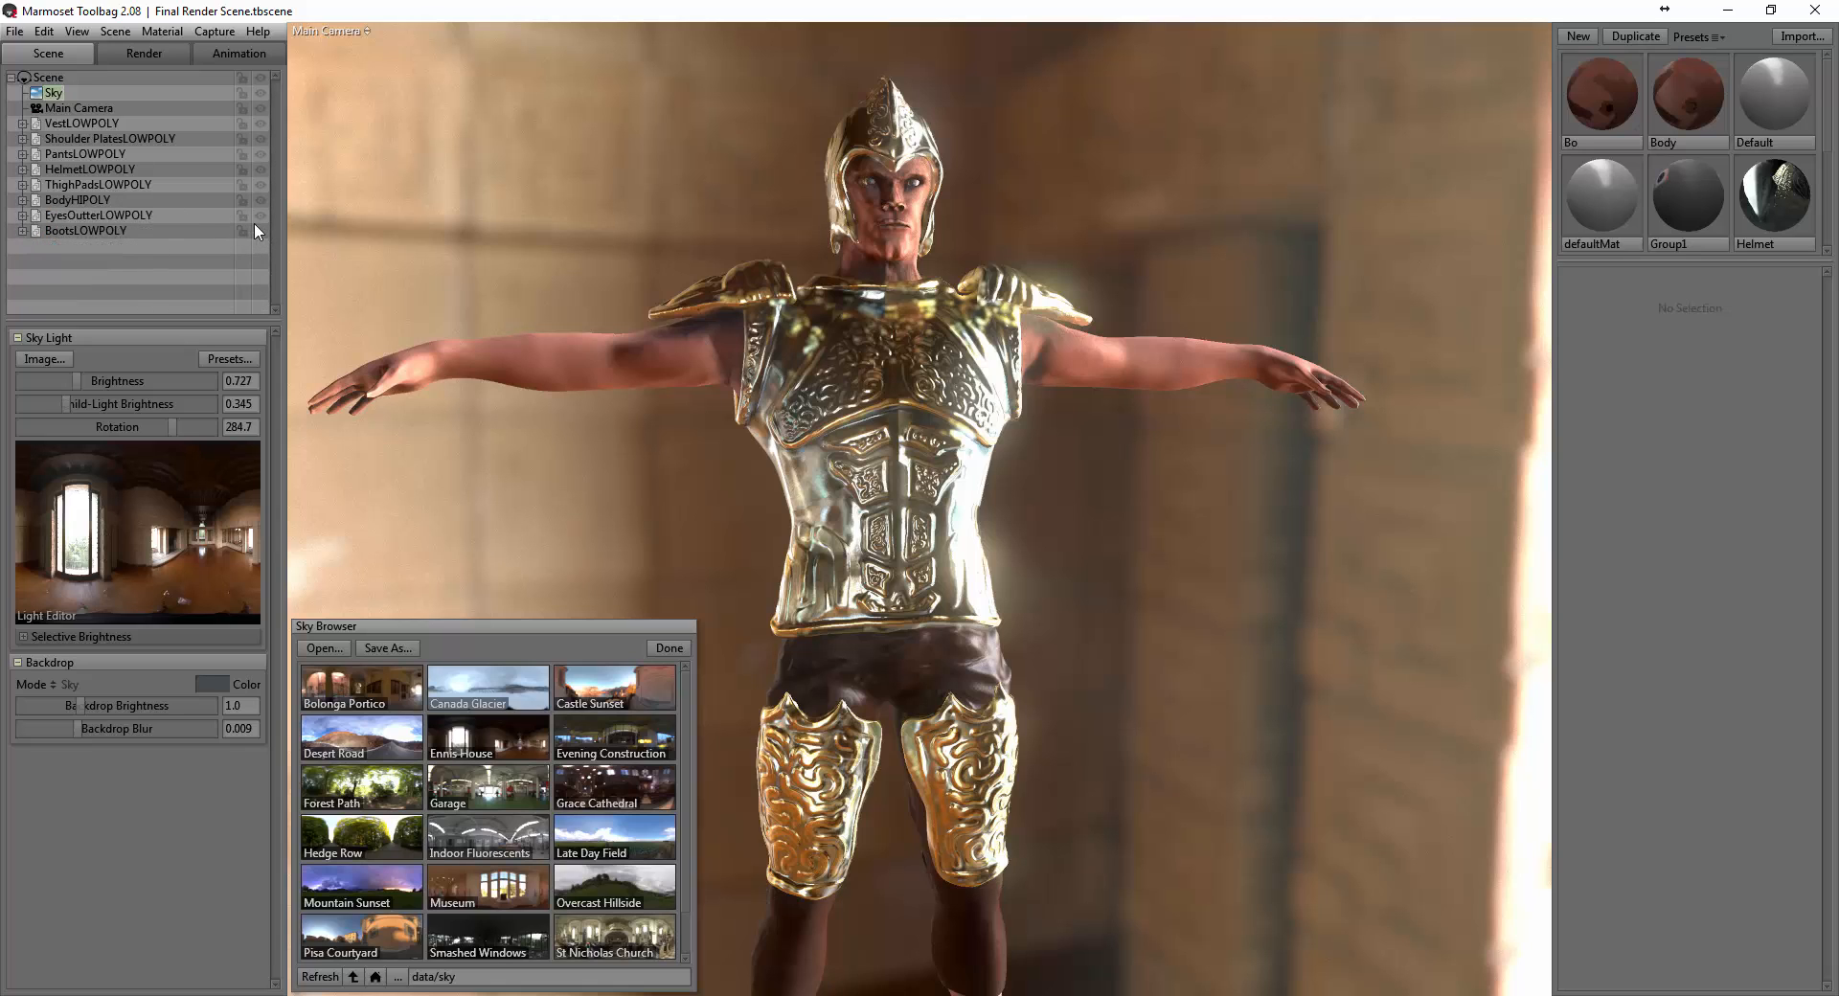
{"action": "left_click", "coordinate": [260, 215]}
{"action": "left_click", "coordinate": [262, 200]}
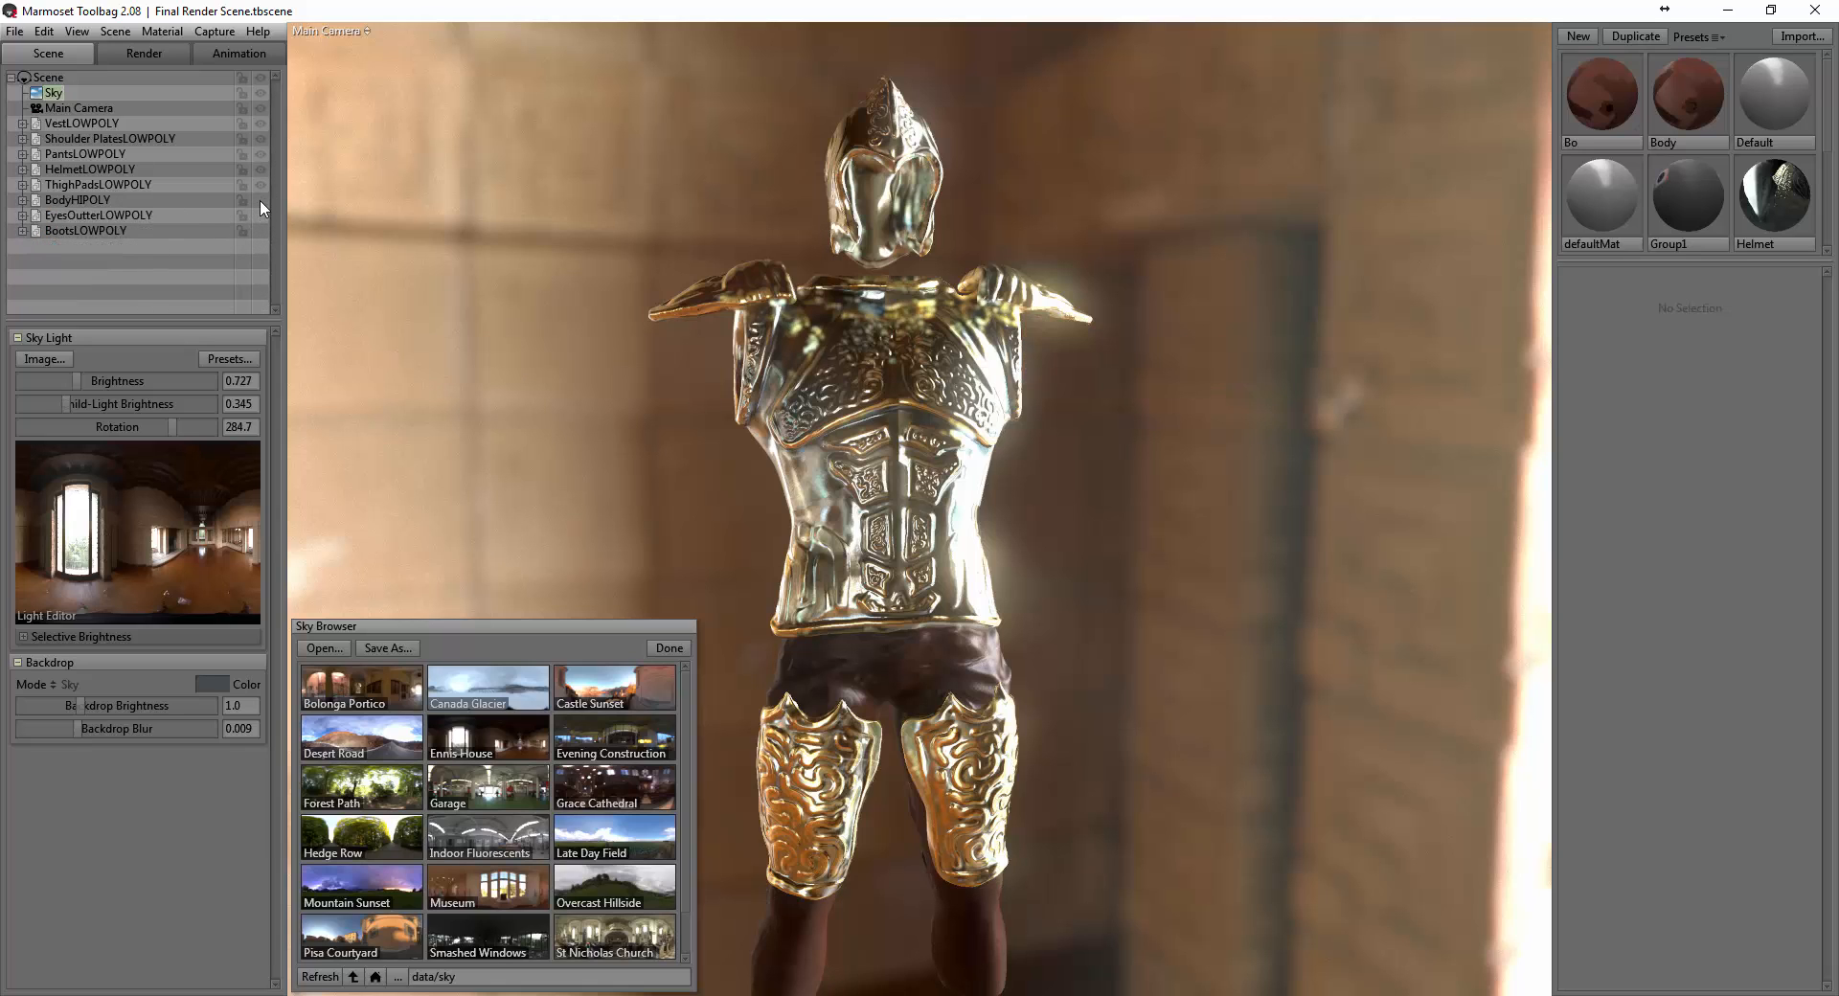
{"action": "left_click", "coordinate": [259, 215]}
{"action": "left_click", "coordinate": [261, 201]}
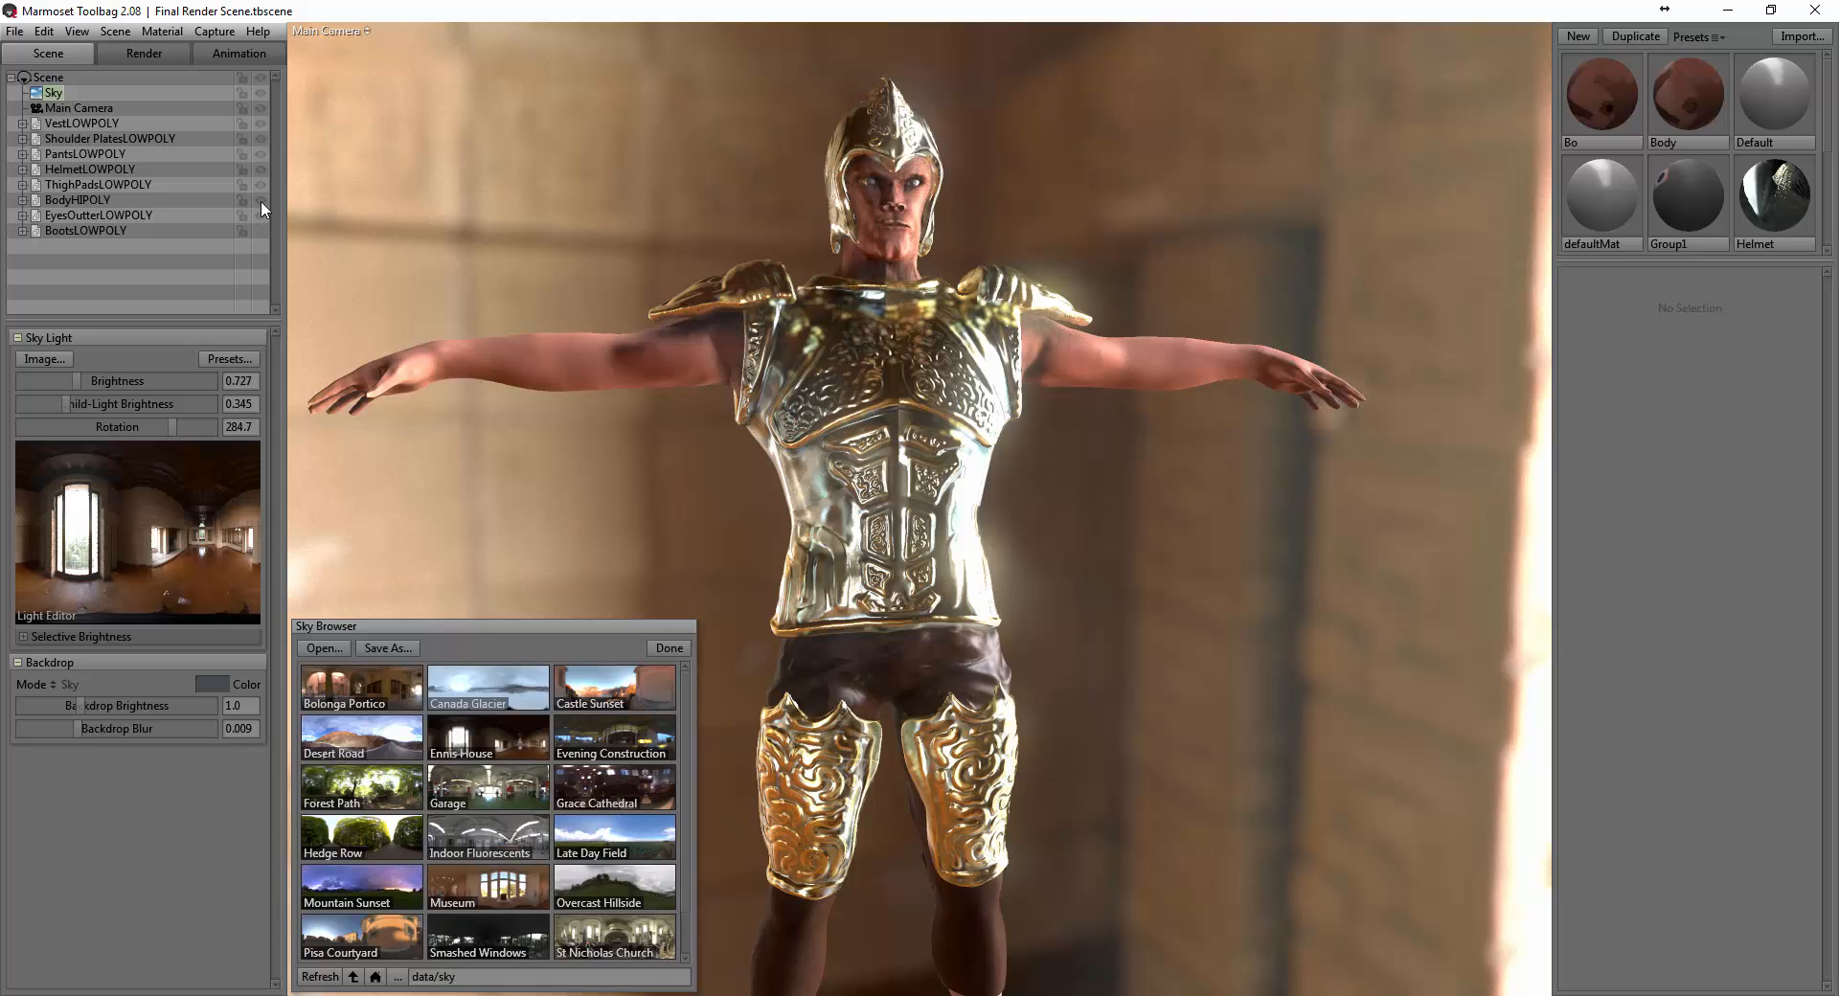
{"action": "left_click", "coordinate": [262, 183]}
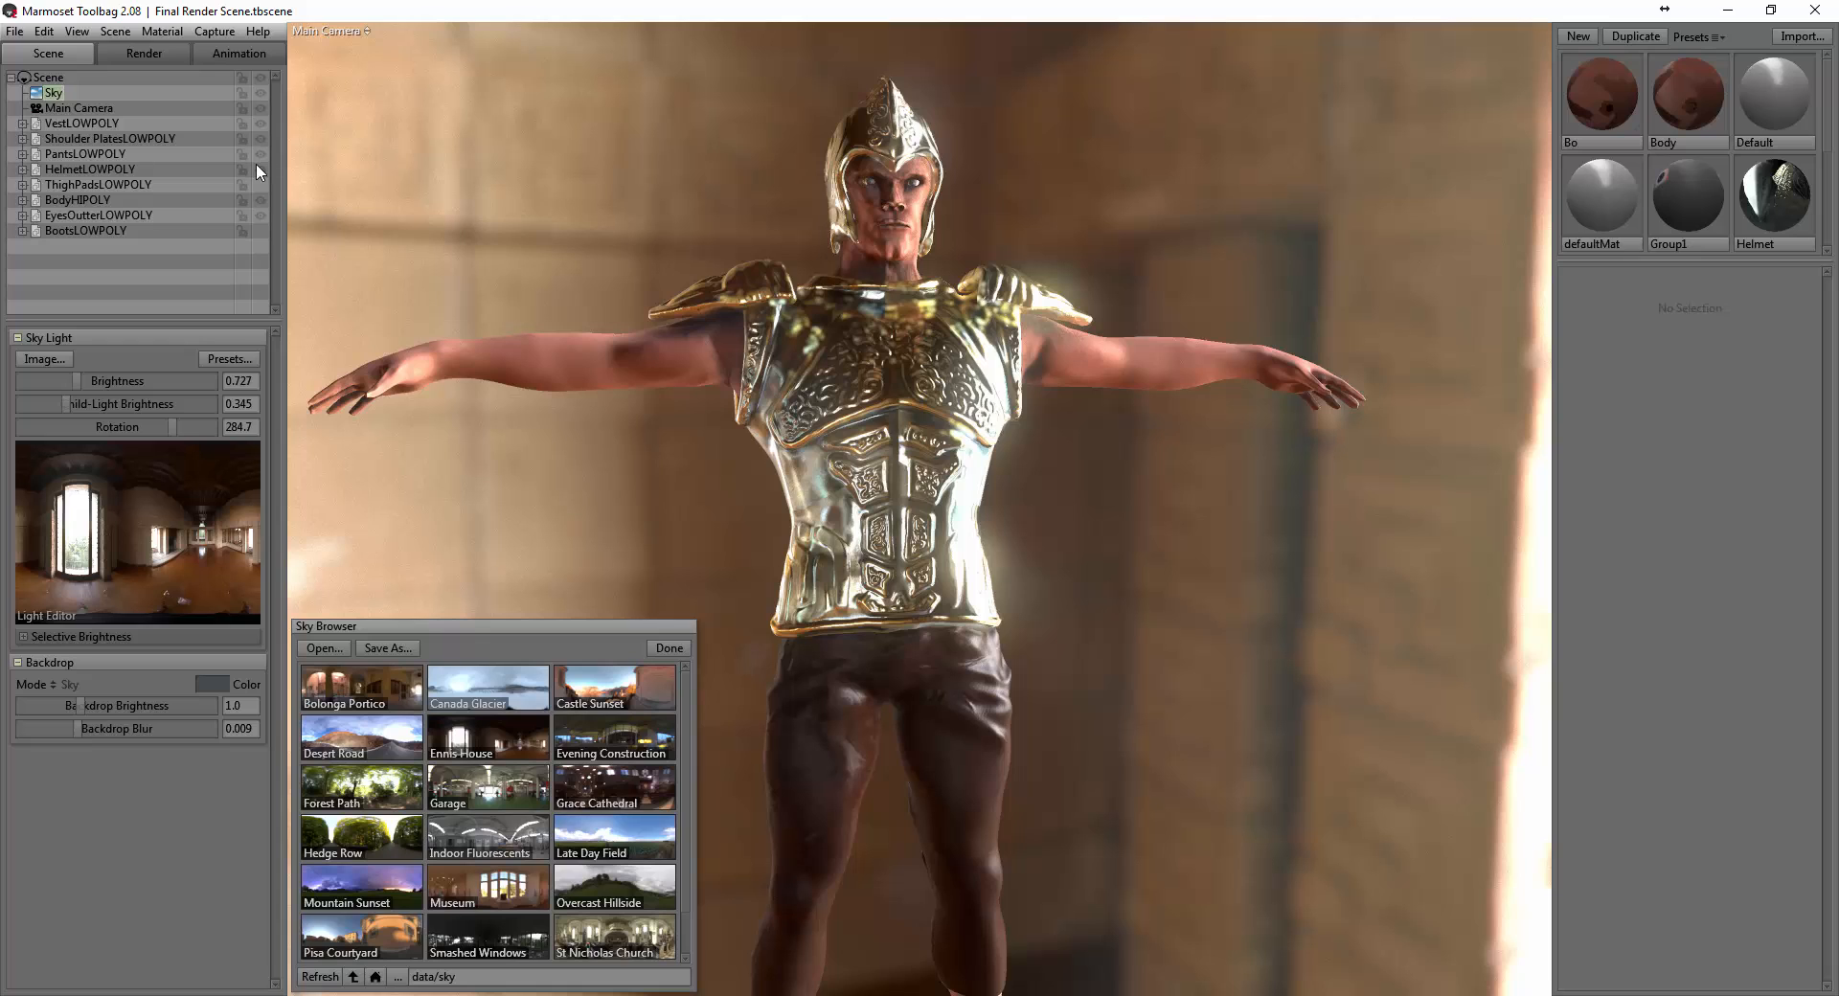
{"action": "left_click", "coordinate": [260, 169]}
{"action": "left_click", "coordinate": [259, 169]}
{"action": "left_click", "coordinate": [260, 138]}
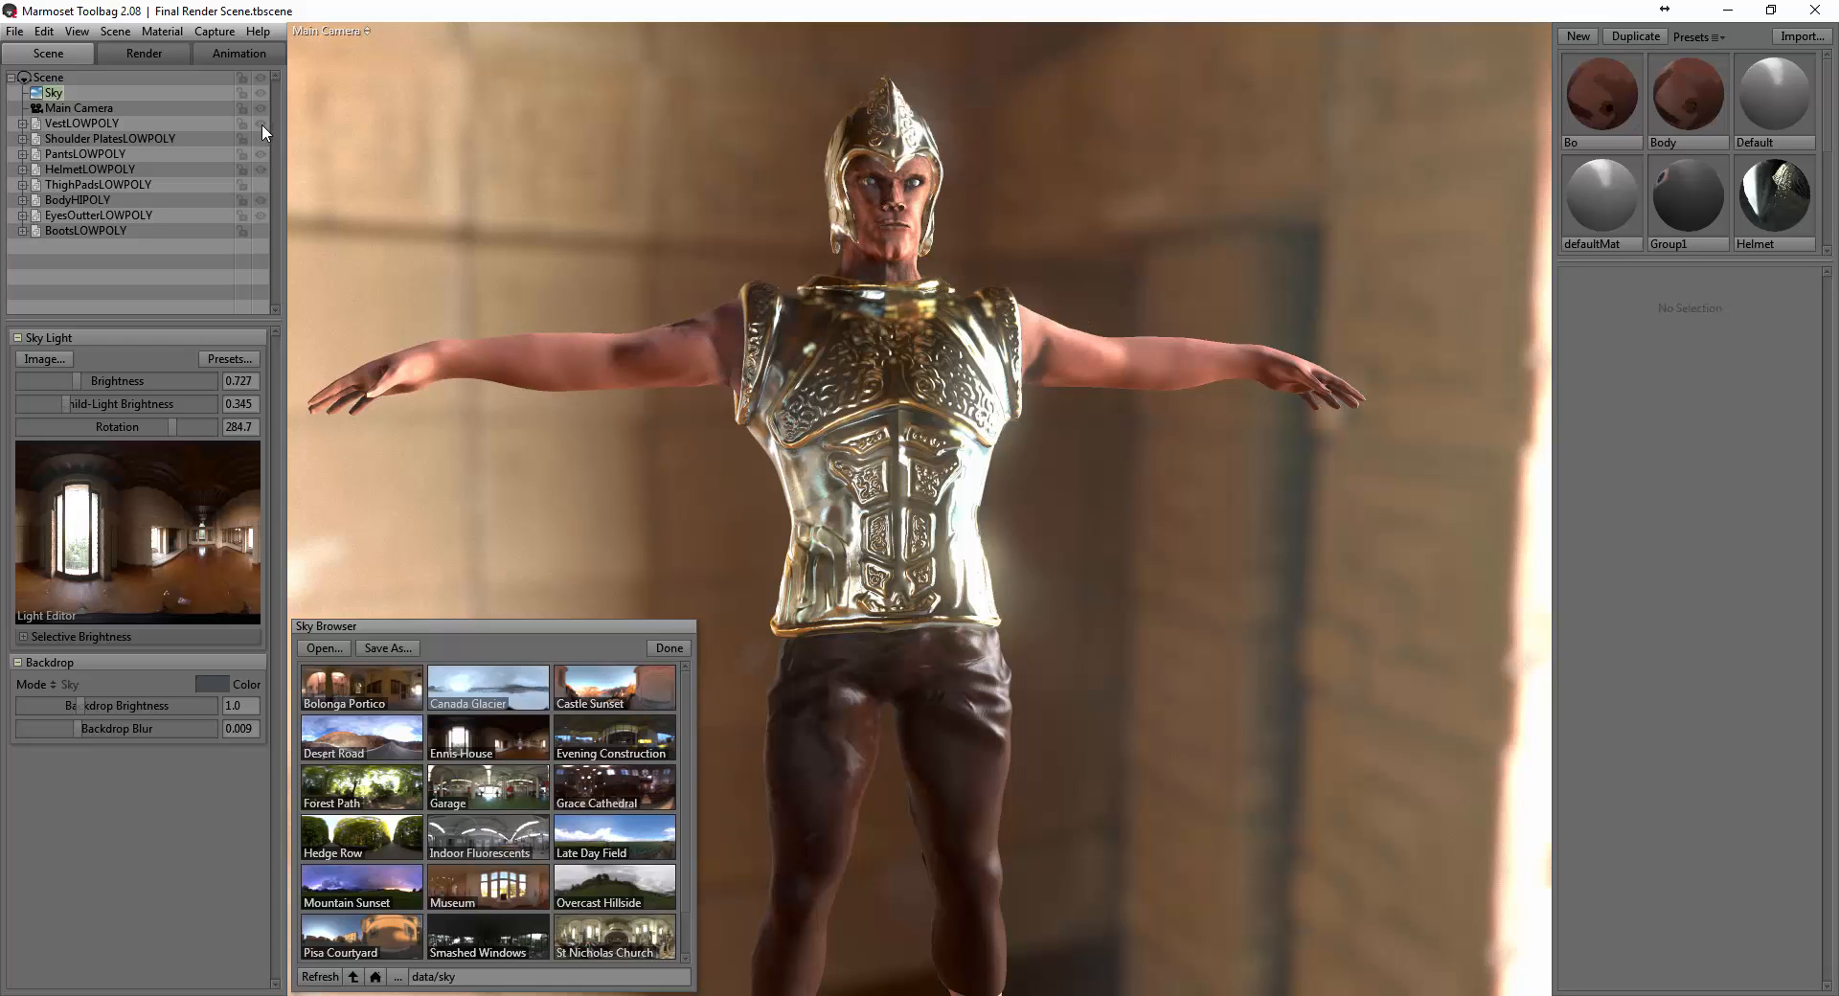
{"action": "left_click", "coordinate": [260, 123]}
{"action": "left_click_drag", "start_coordinate": [977, 471], "coordinate": [1031, 463]}
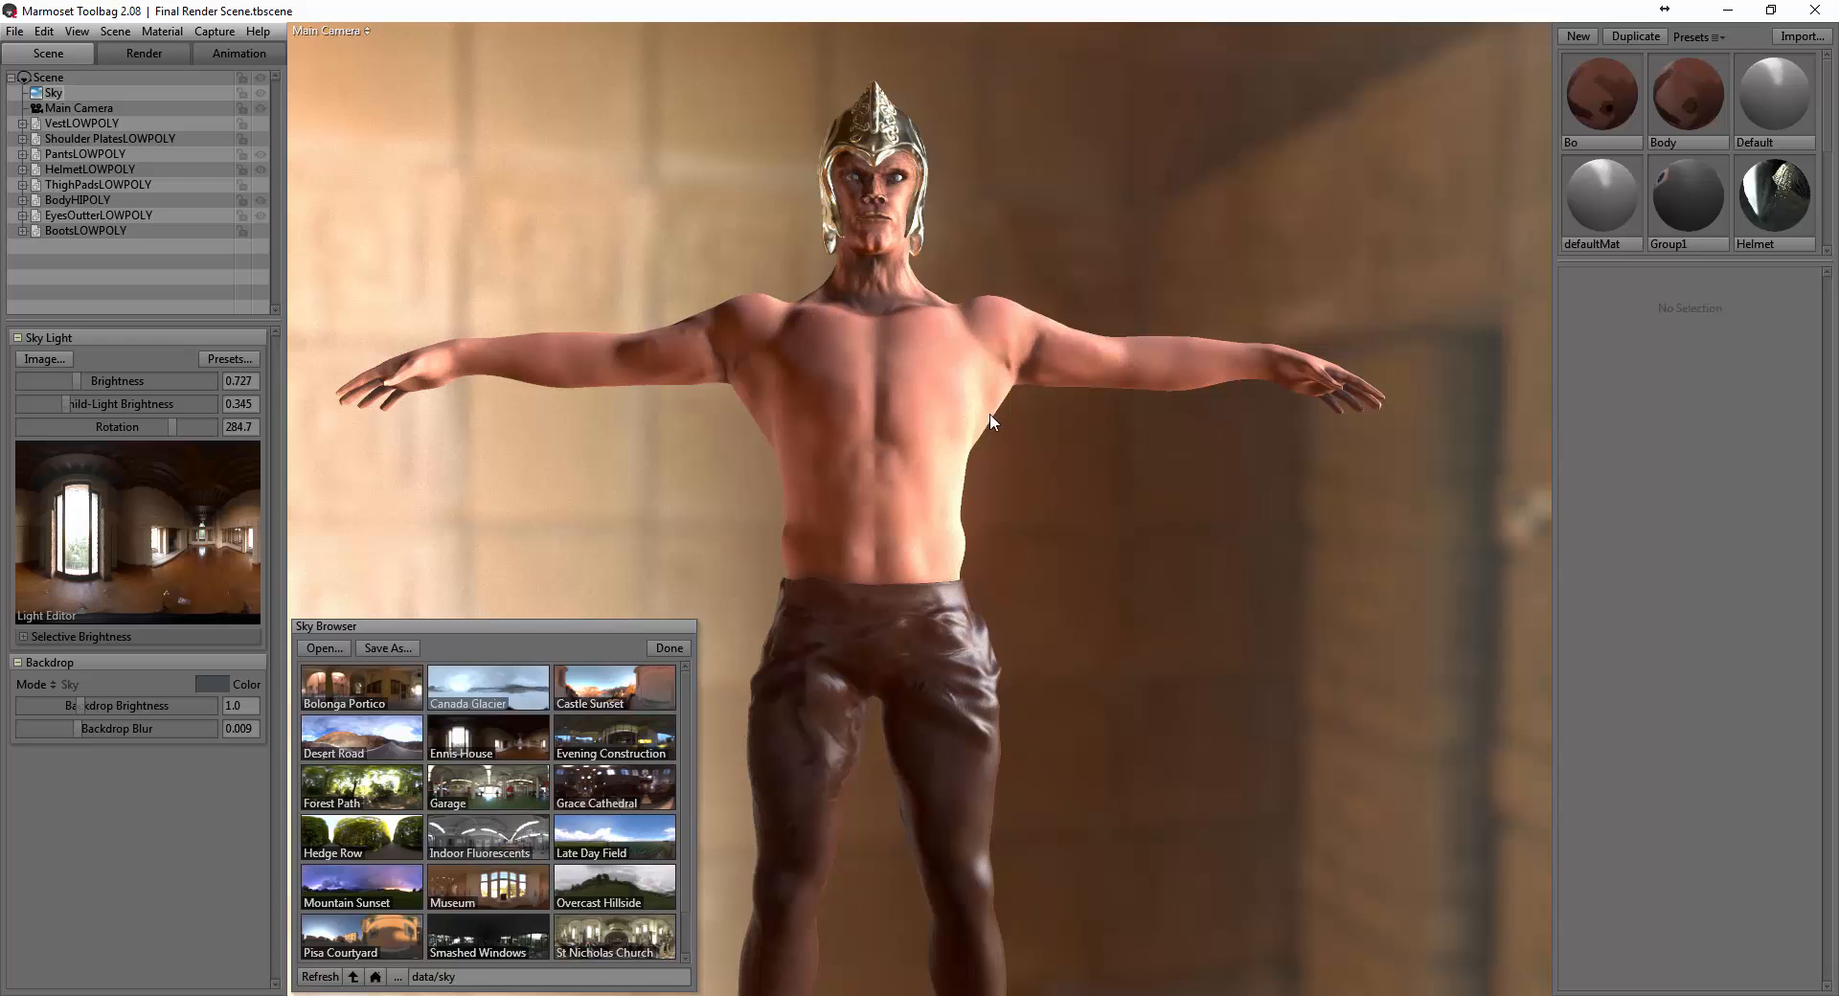
Import the Vest lowpoly OBJ model from the Vest folder inside TEST and select its mesh on the character.
{"action": "left_click", "coordinate": [17, 32]}
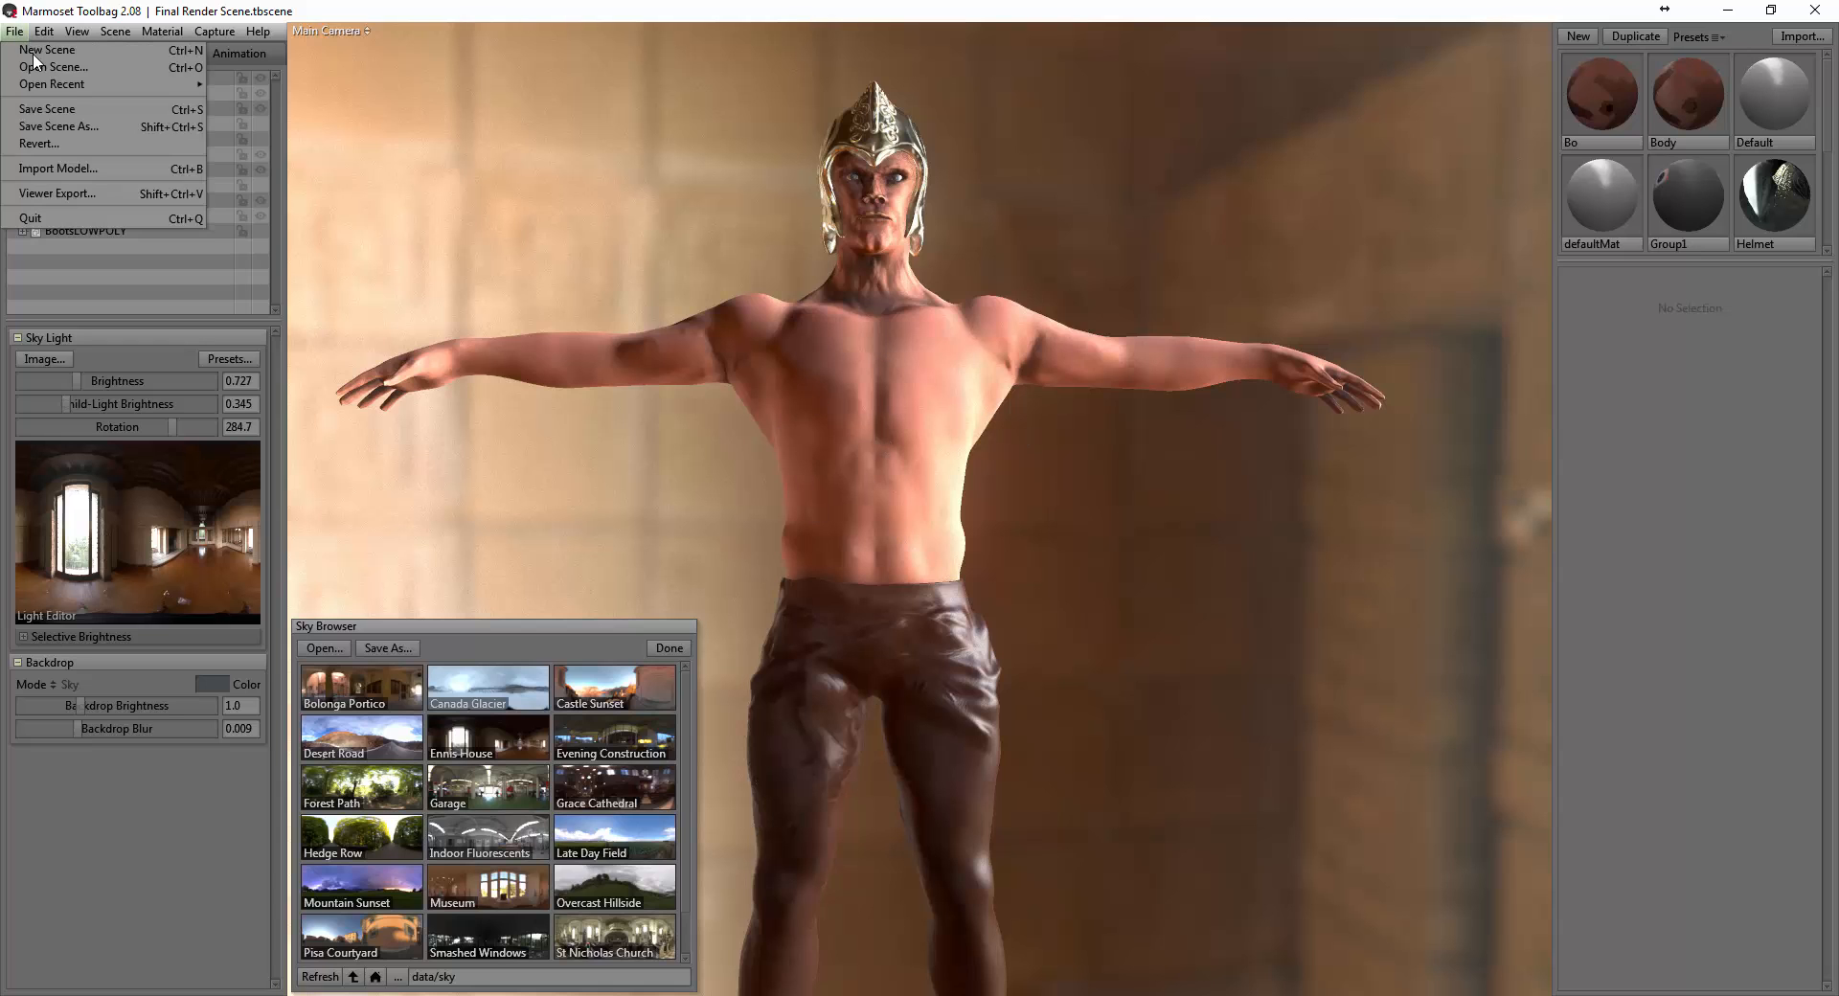
{"action": "left_click", "coordinate": [36, 170]}
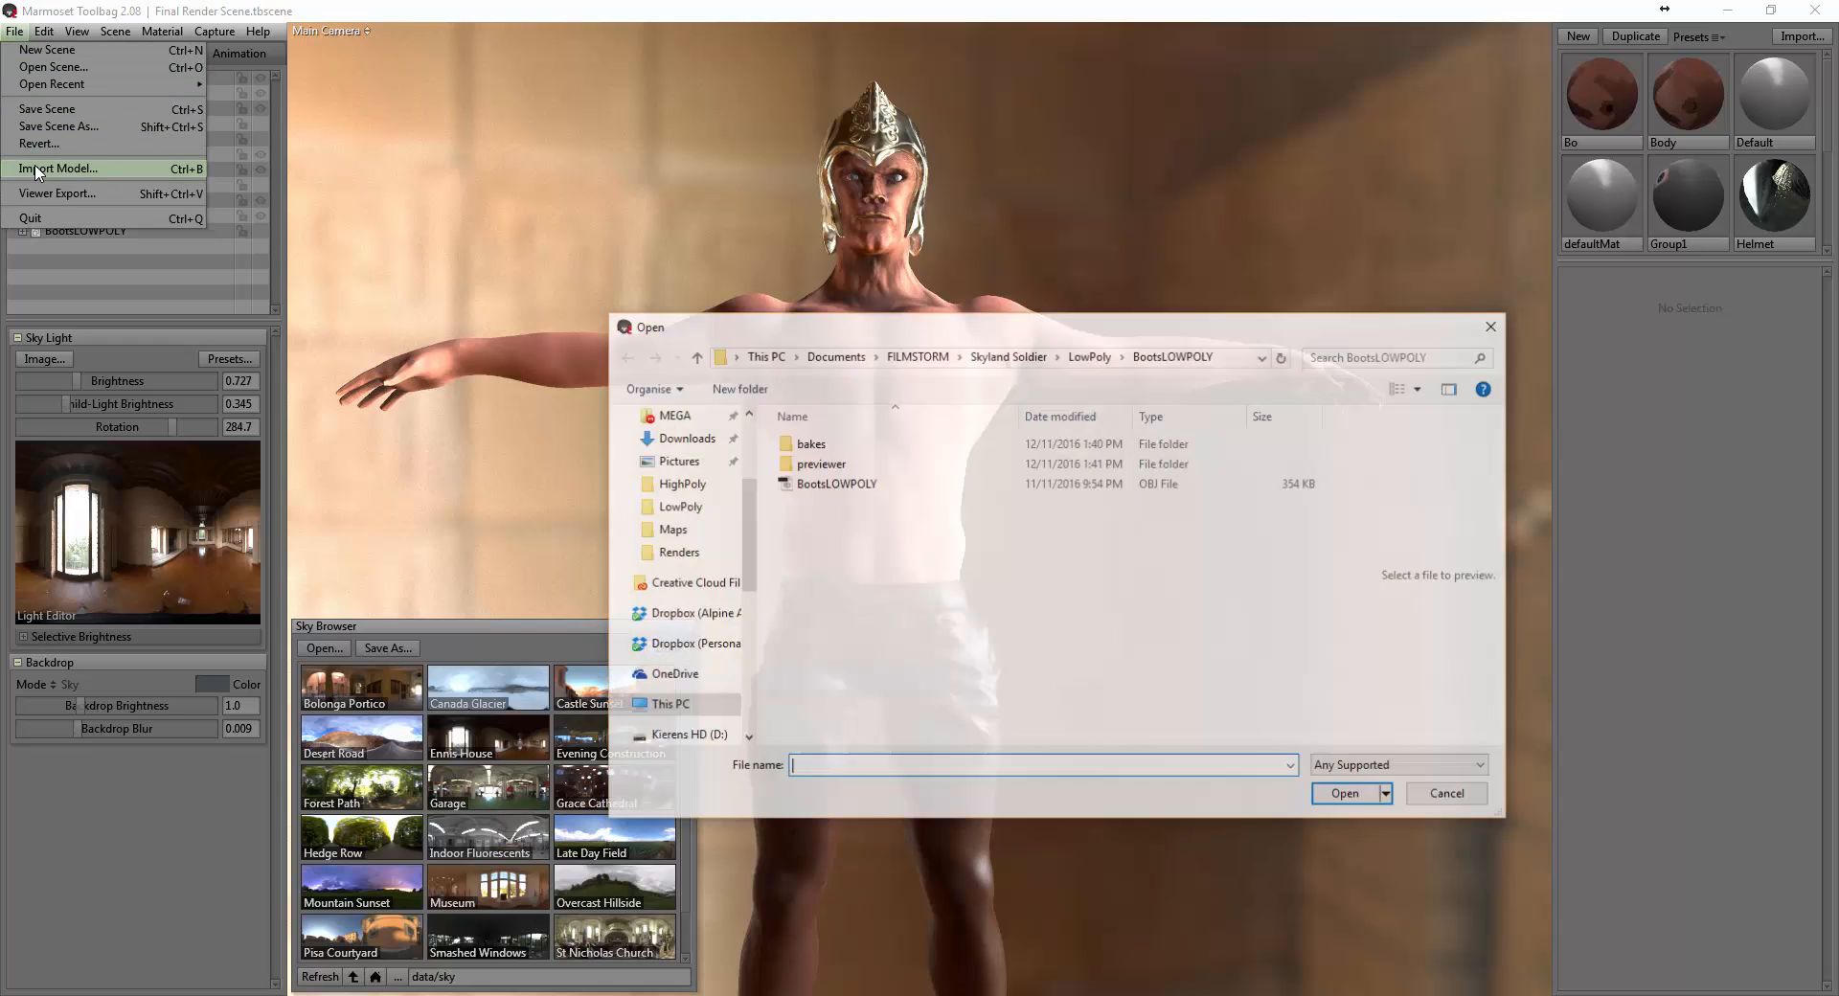
{"action": "left_click", "coordinate": [1042, 356]}
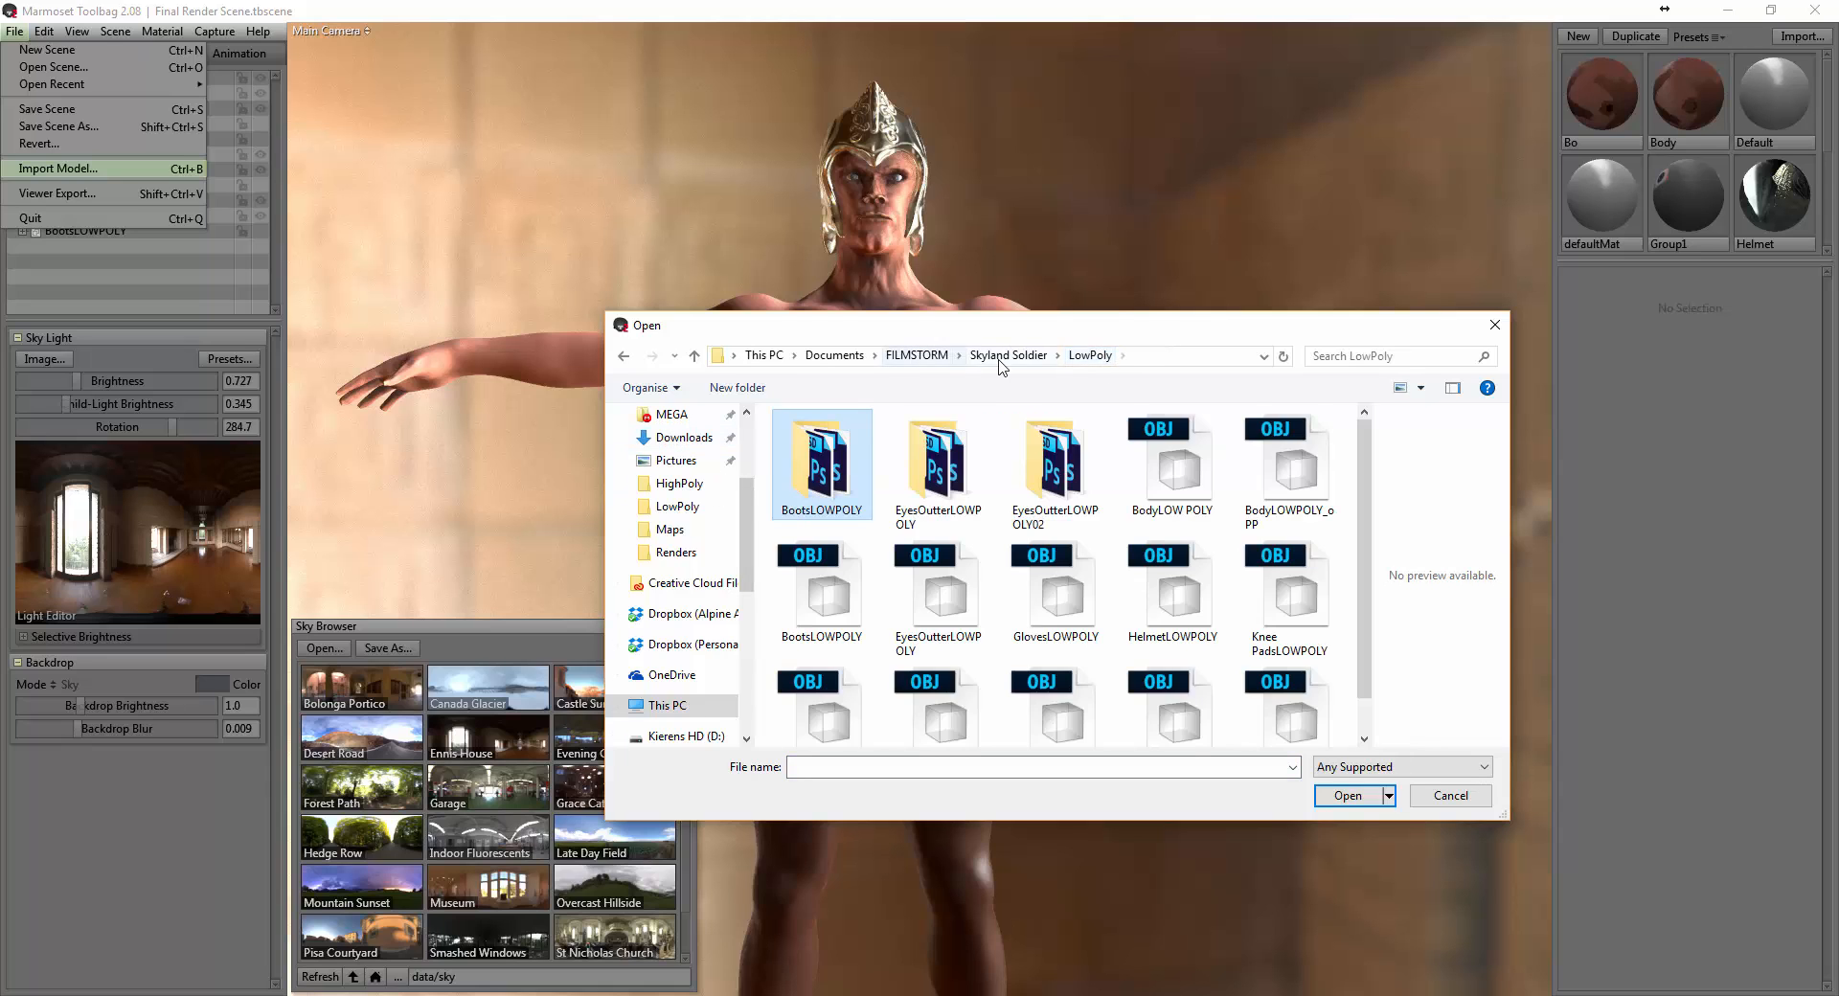
{"action": "left_click", "coordinate": [996, 356]}
{"action": "double_click", "coordinate": [810, 524]}
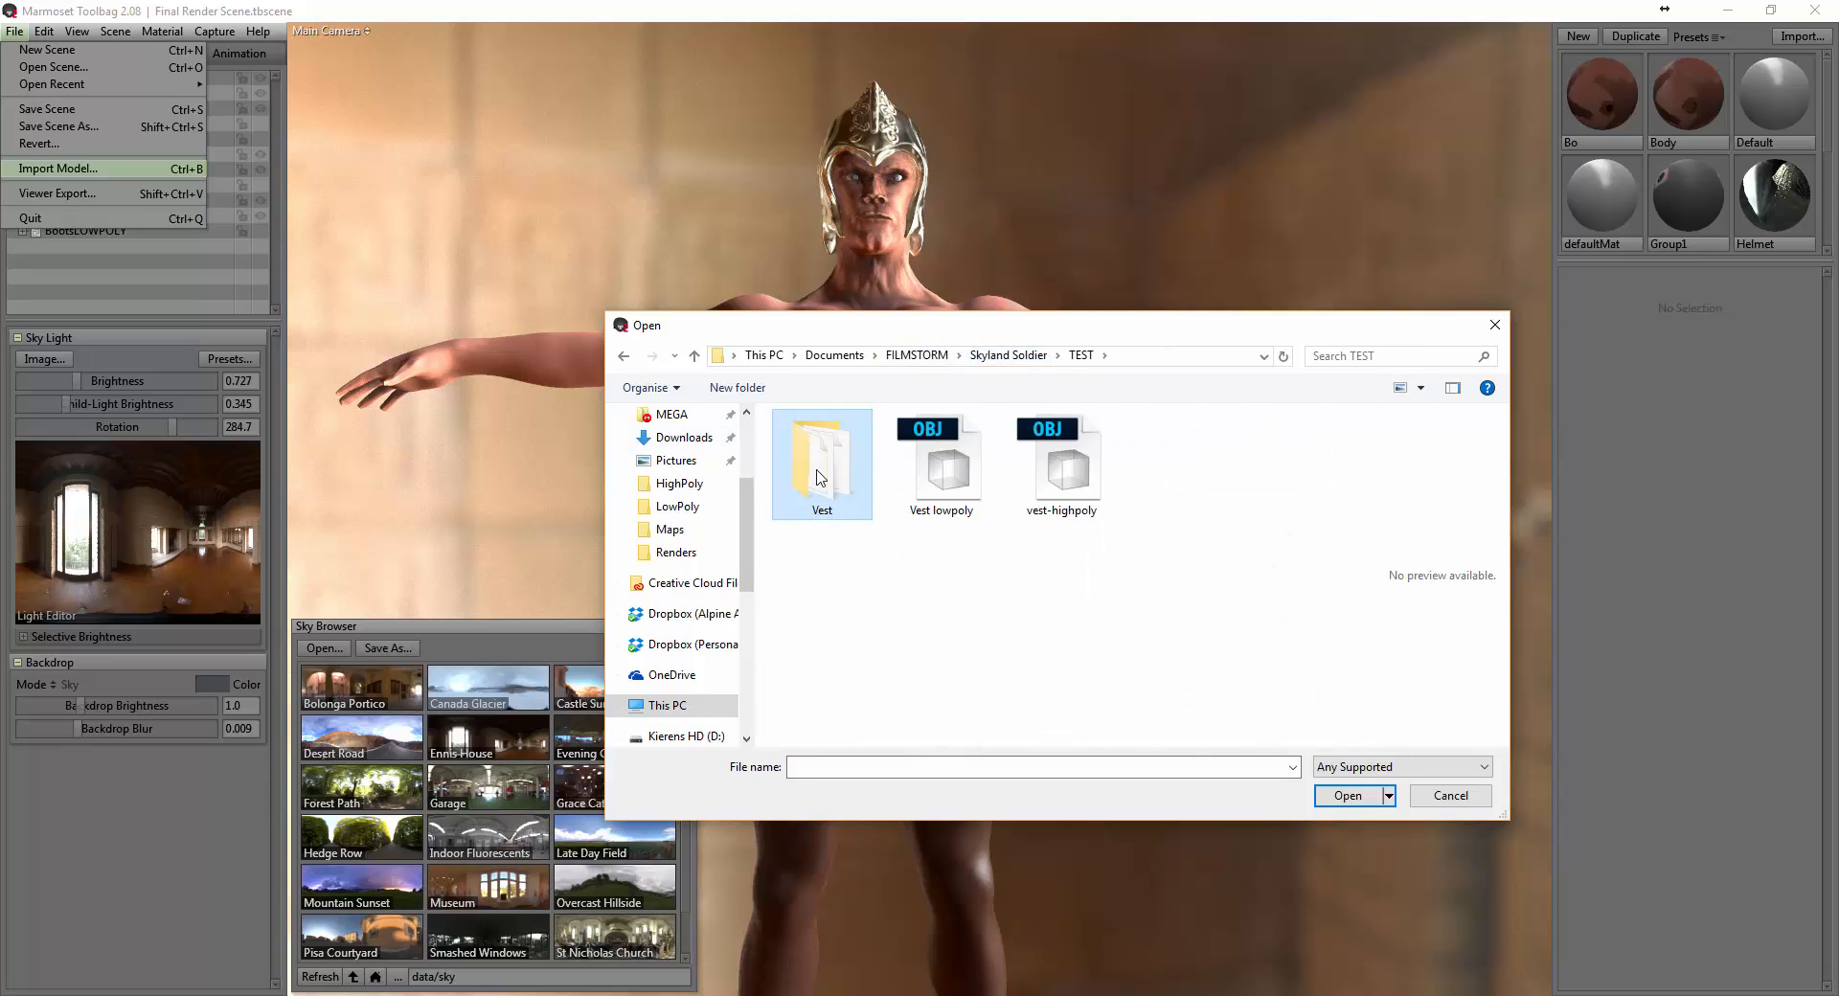
{"action": "double_click", "coordinate": [816, 474]}
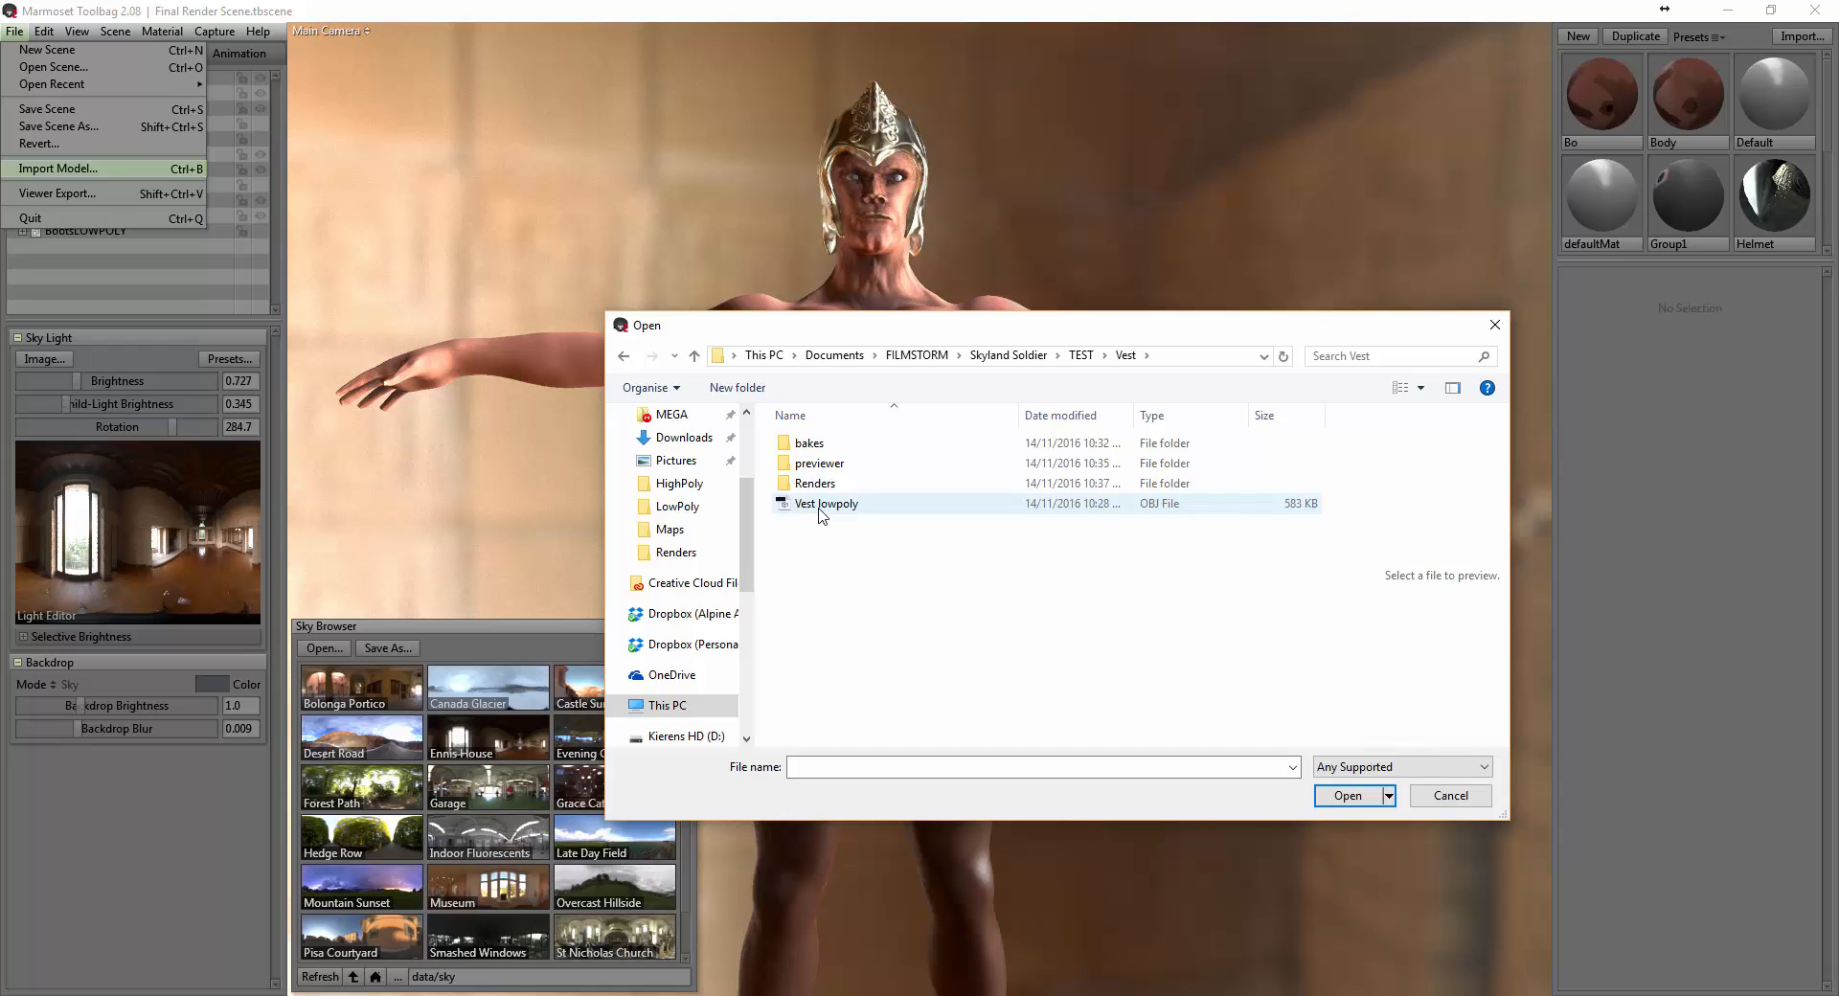
{"action": "double_click", "coordinate": [819, 504]}
{"action": "left_click", "coordinate": [884, 369]}
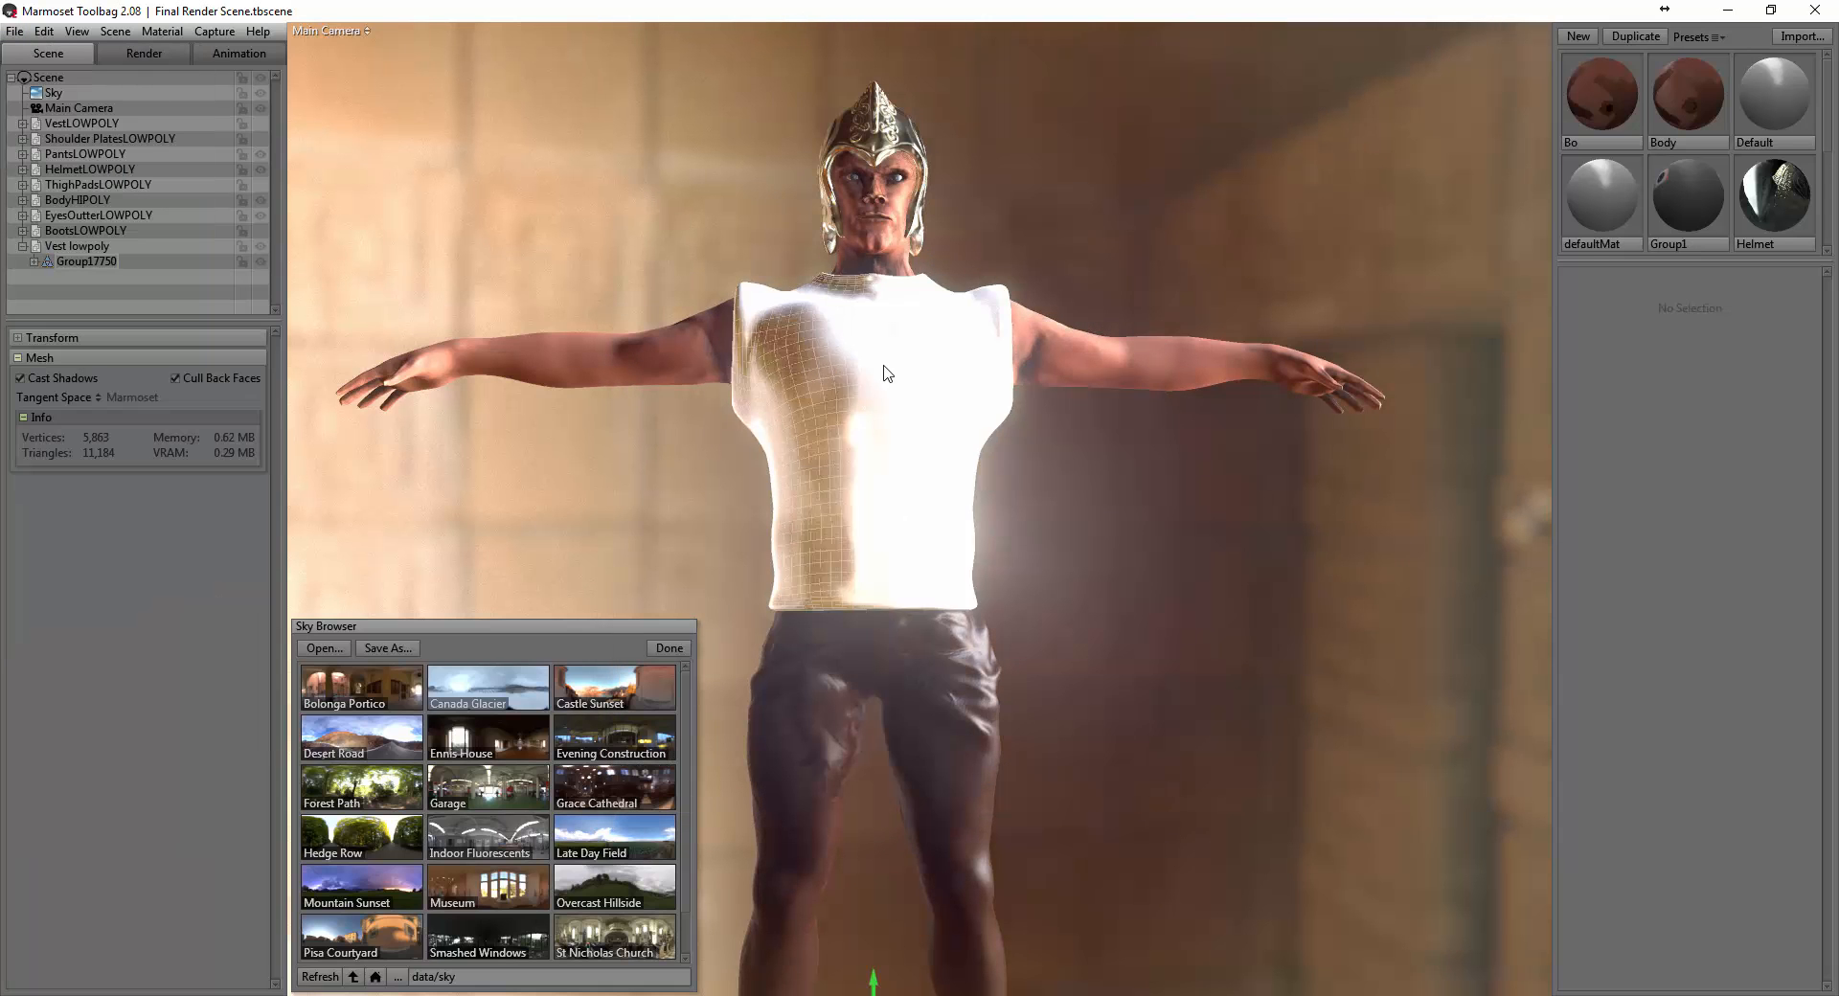
Import the exported Group17750.tbmat material from the Vest folder and apply it to the new vest mesh.
{"action": "left_click", "coordinate": [1795, 39]}
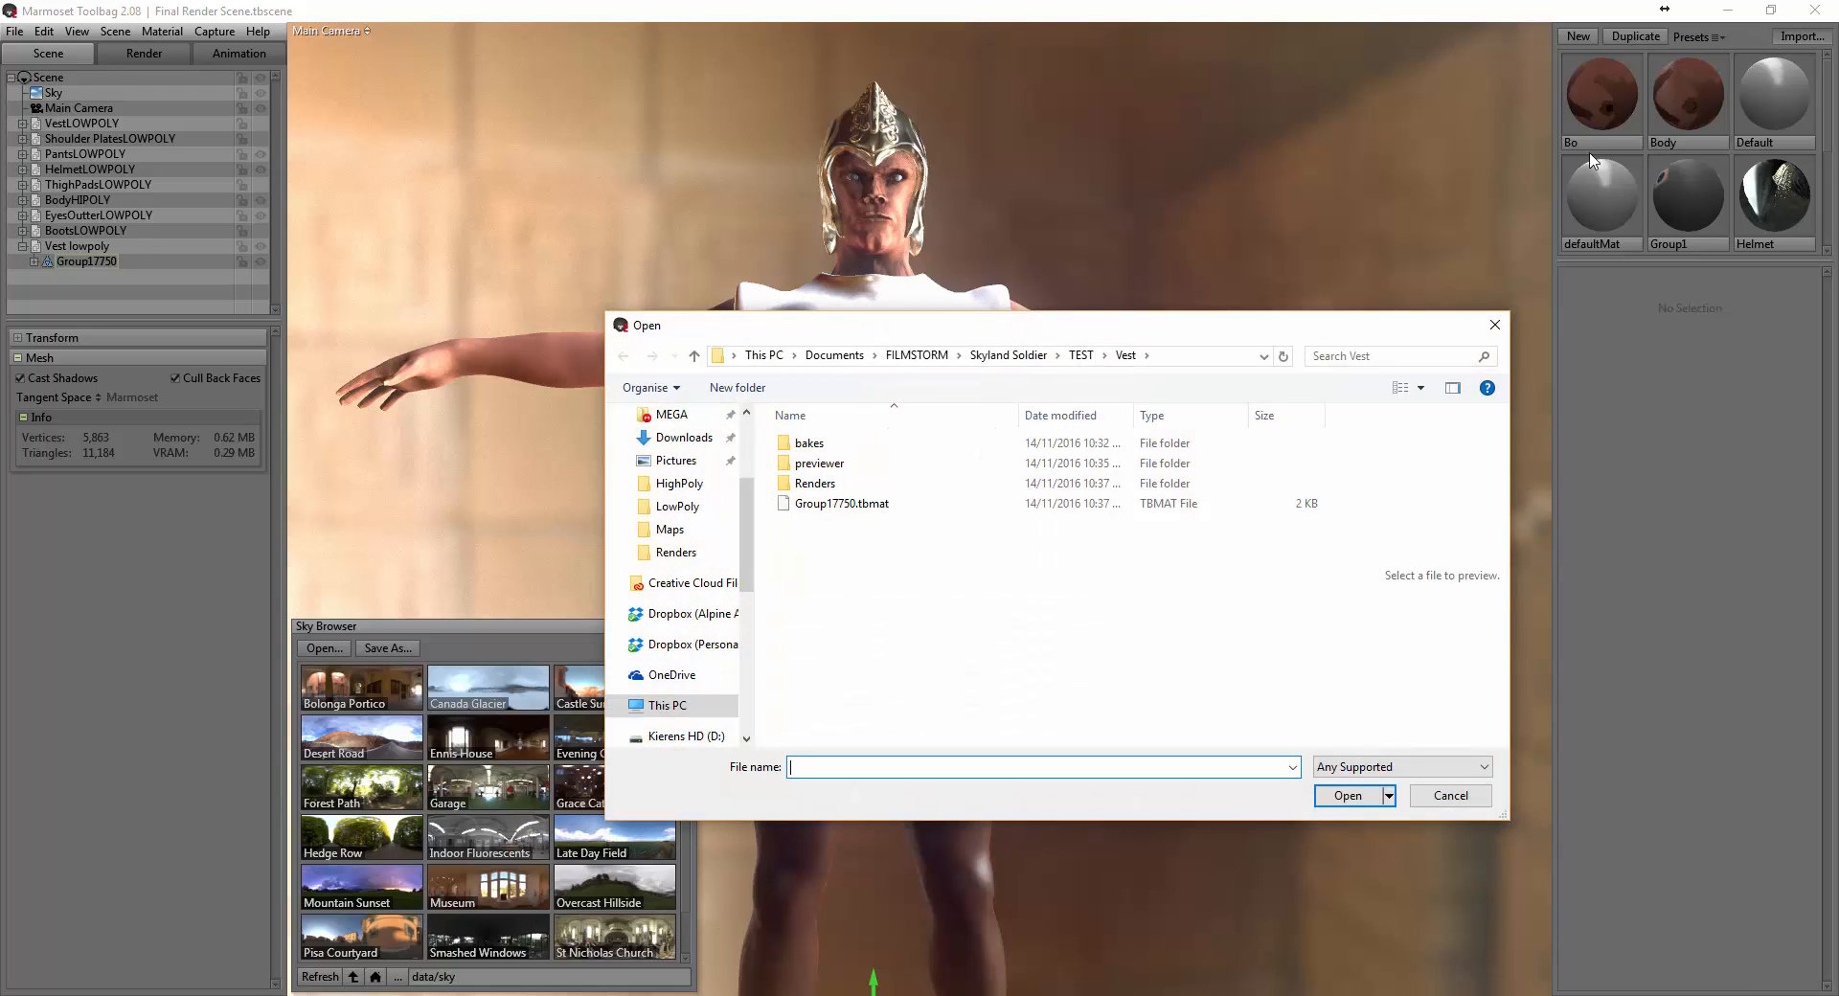
{"action": "left_click_drag", "start_coordinate": [885, 346], "coordinate": [932, 313]}
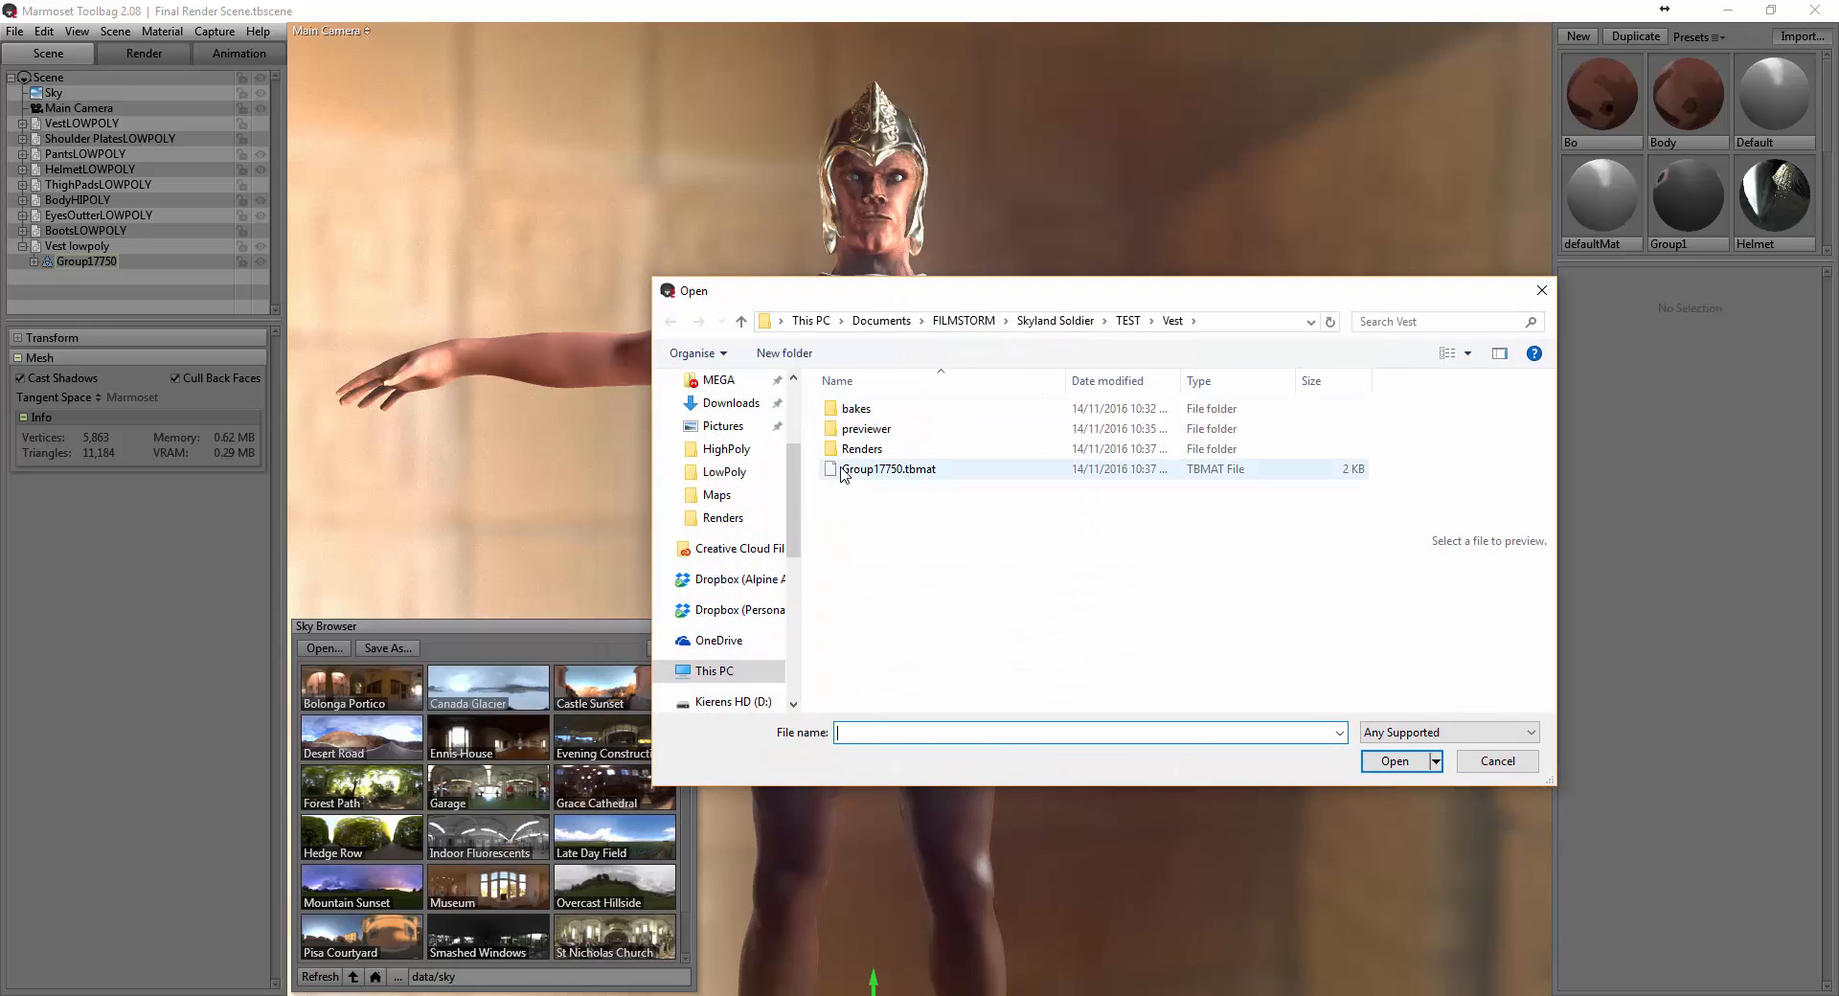
{"action": "left_click", "coordinate": [843, 471]}
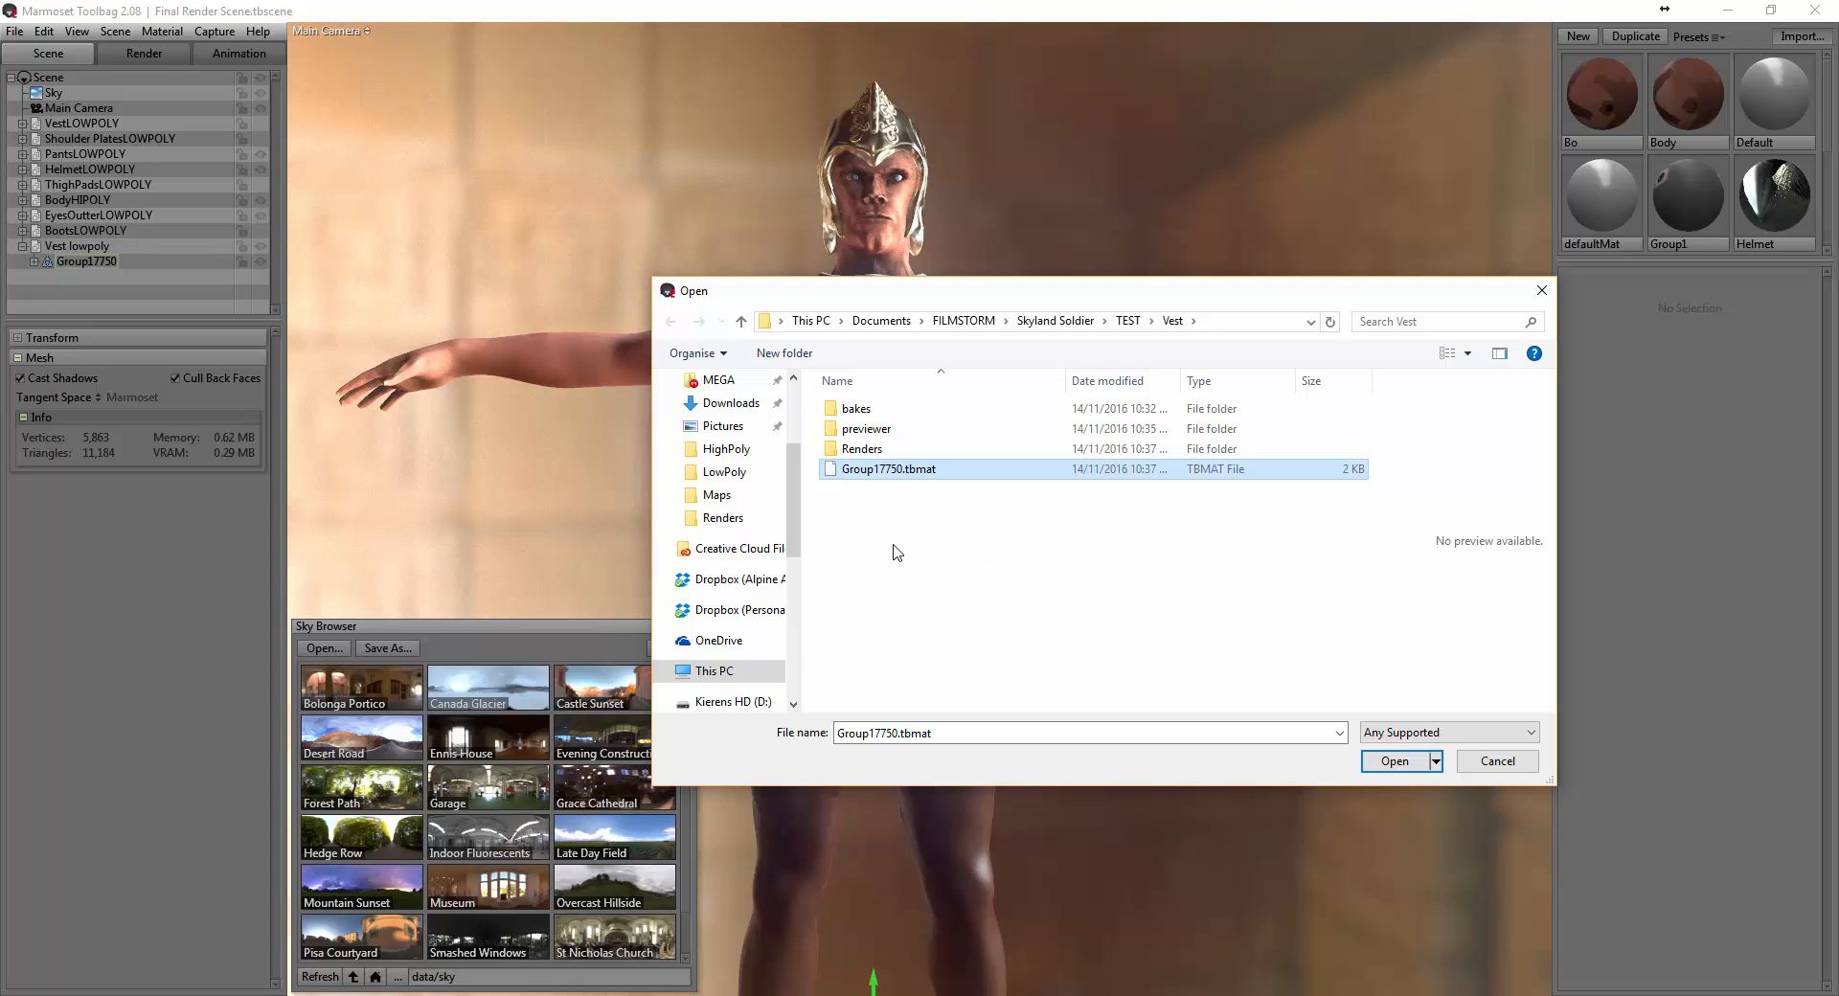
{"action": "double_click", "coordinate": [900, 474]}
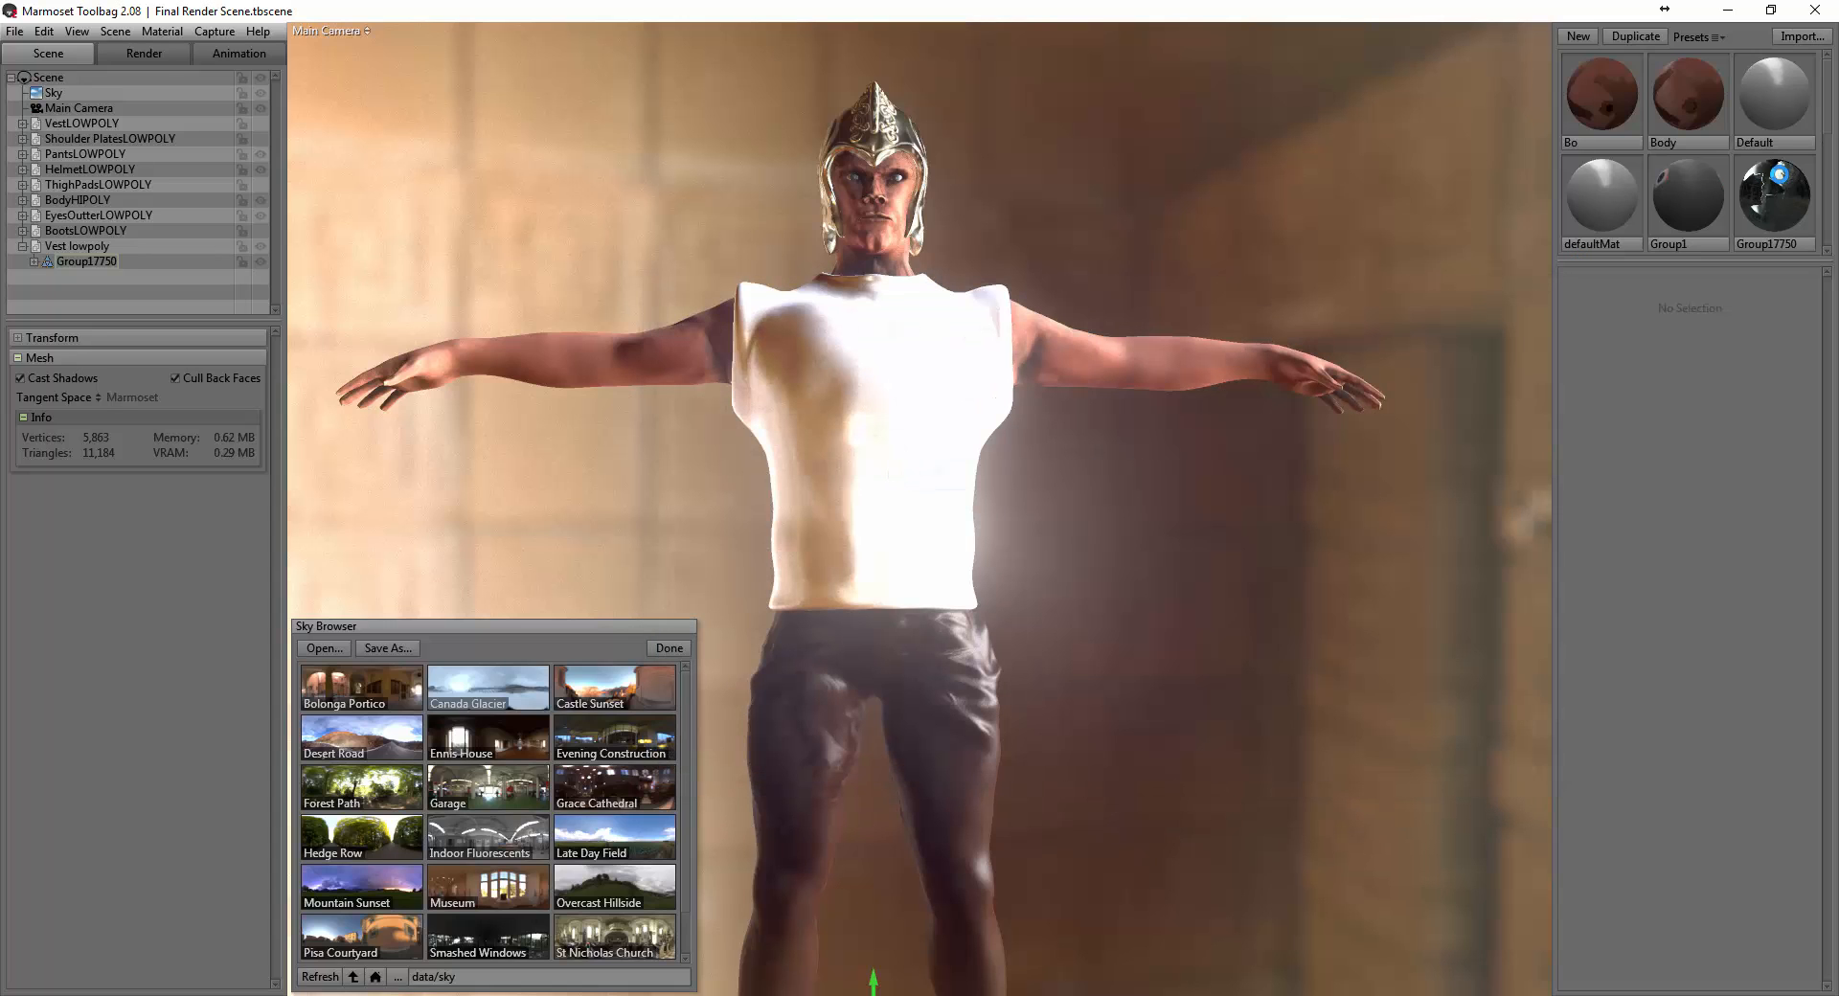
{"action": "left_click_drag", "start_coordinate": [1772, 197], "coordinate": [948, 406]}
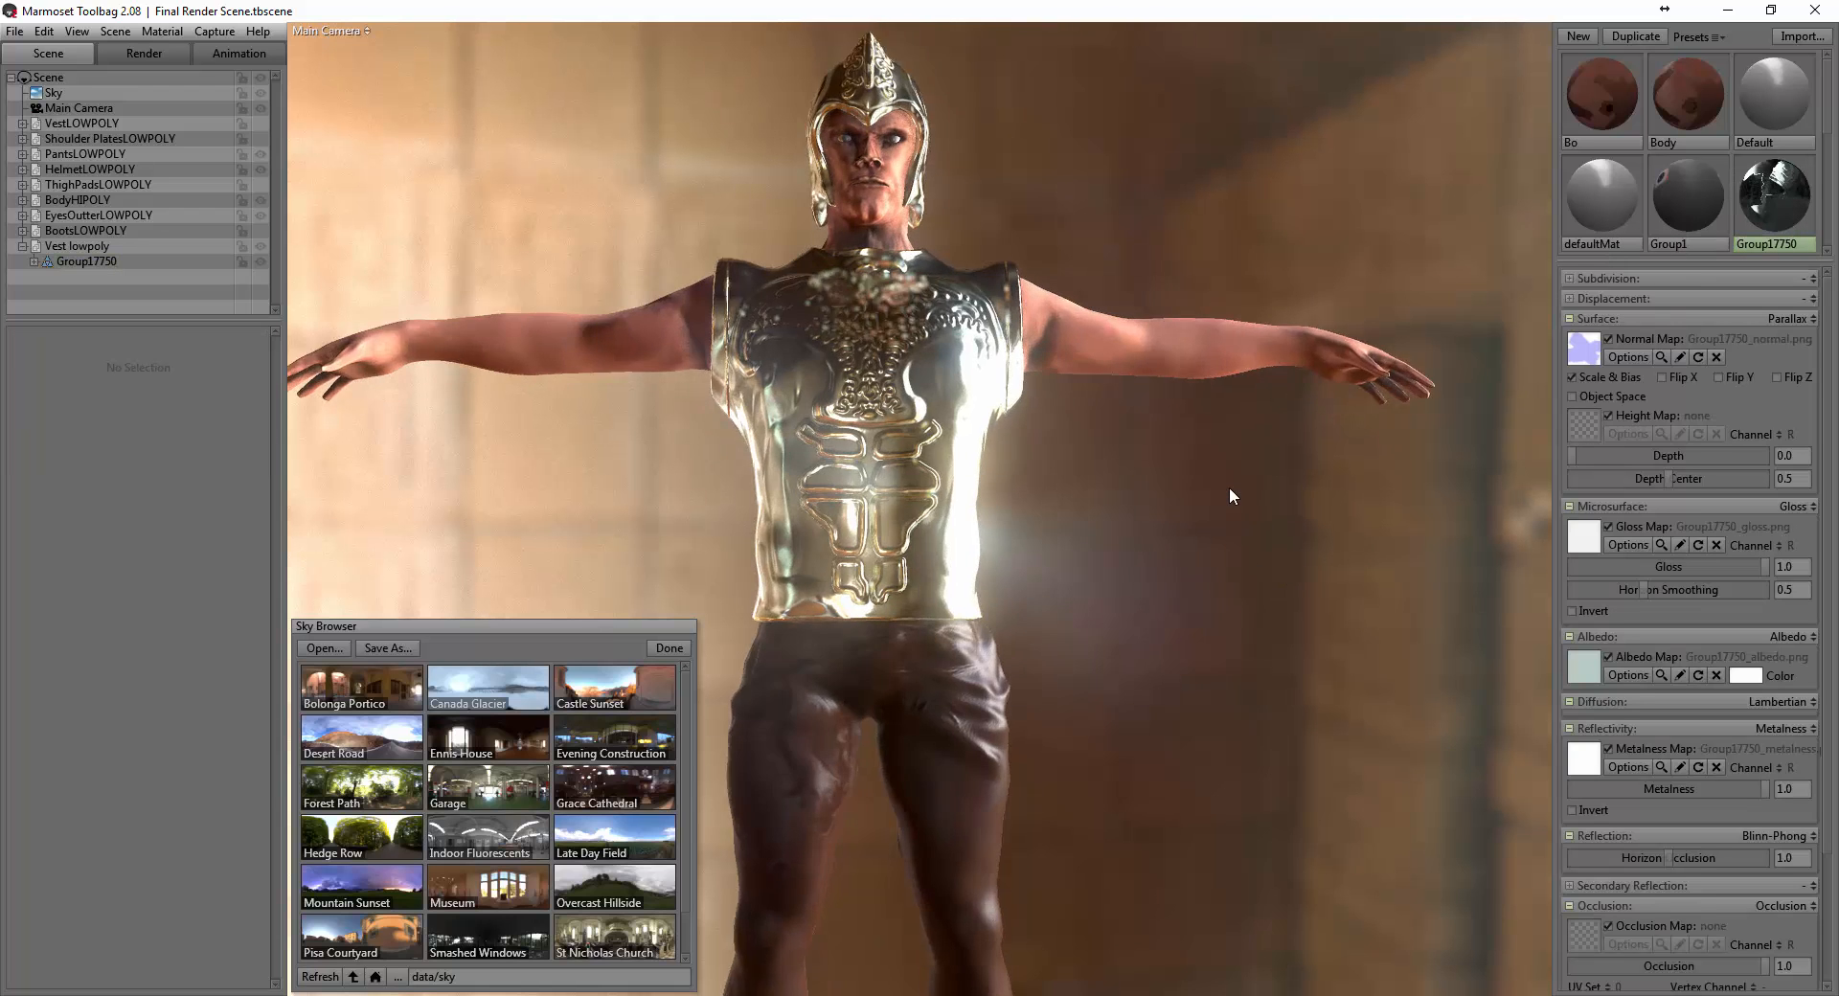
Examine the metal surface and engraved chest detail of the textured vest up close from several angles.
{"action": "scroll", "coordinate": [1228, 487], "scroll_direction": "up", "scroll_amount": 10}
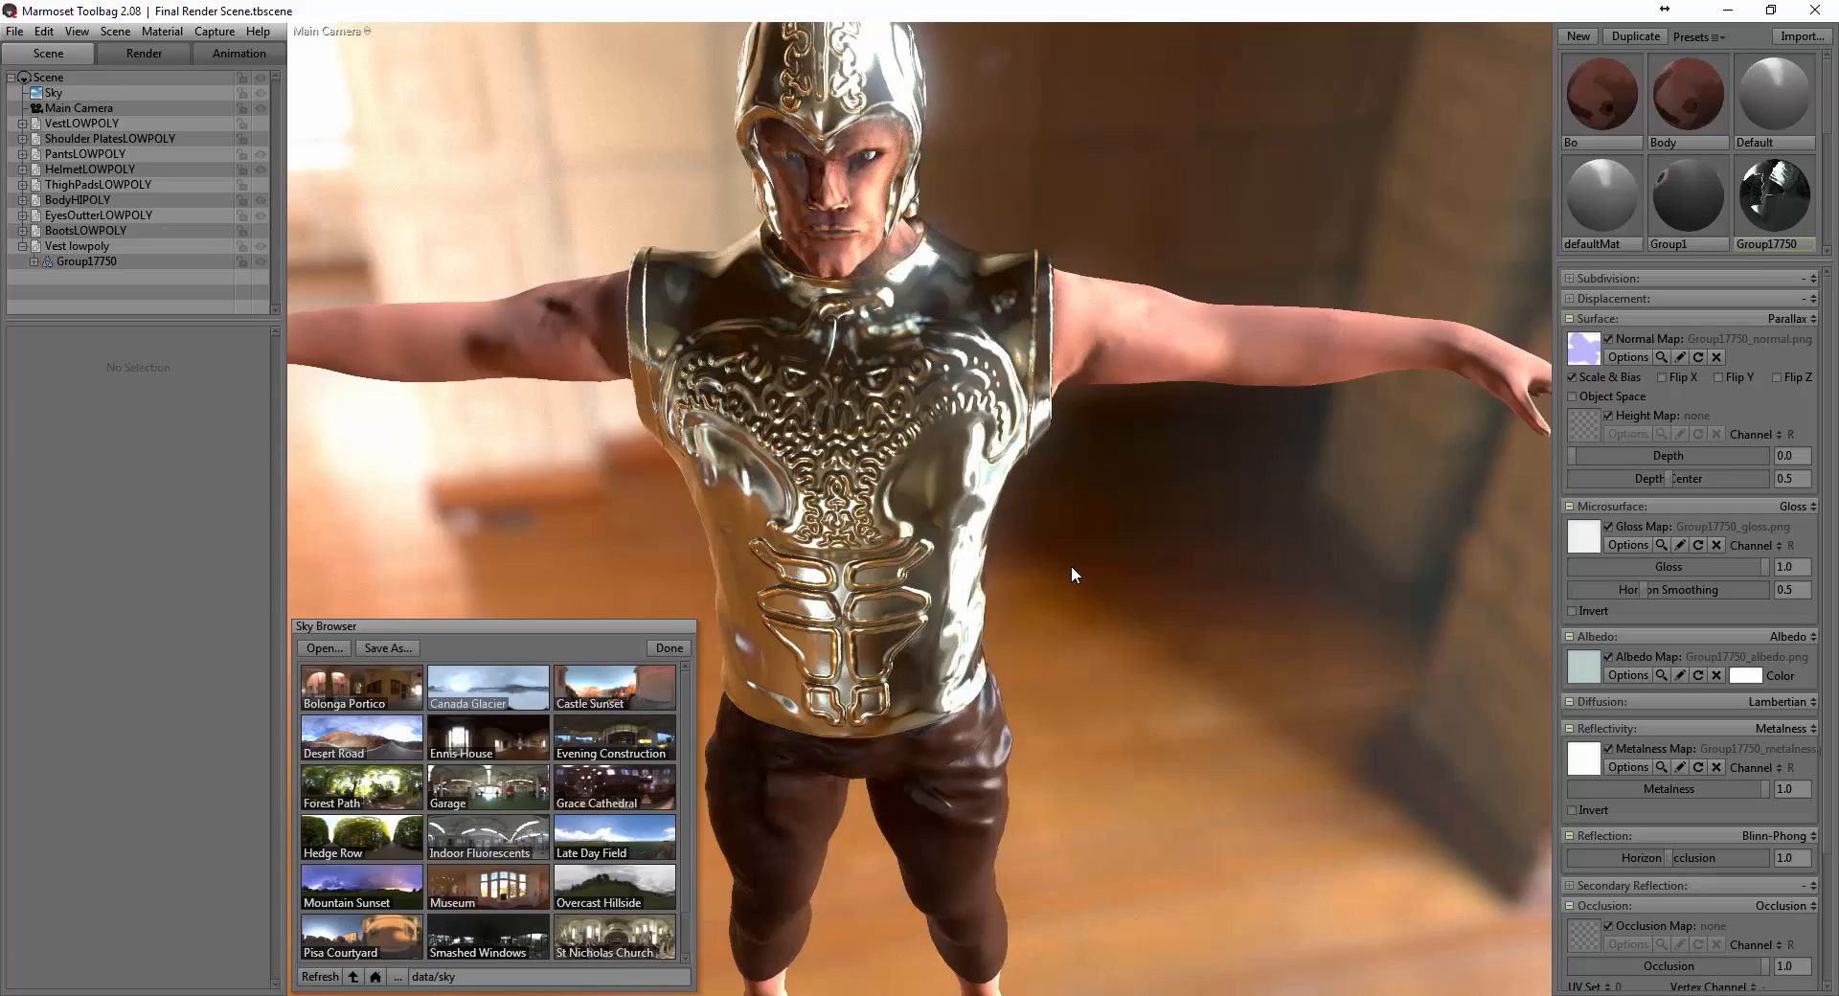
{"action": "left_click_drag", "start_coordinate": [1071, 565], "coordinate": [1152, 505], "text": "shift"}
{"action": "scroll", "coordinate": [1115, 537], "scroll_direction": "up", "scroll_amount": 2}
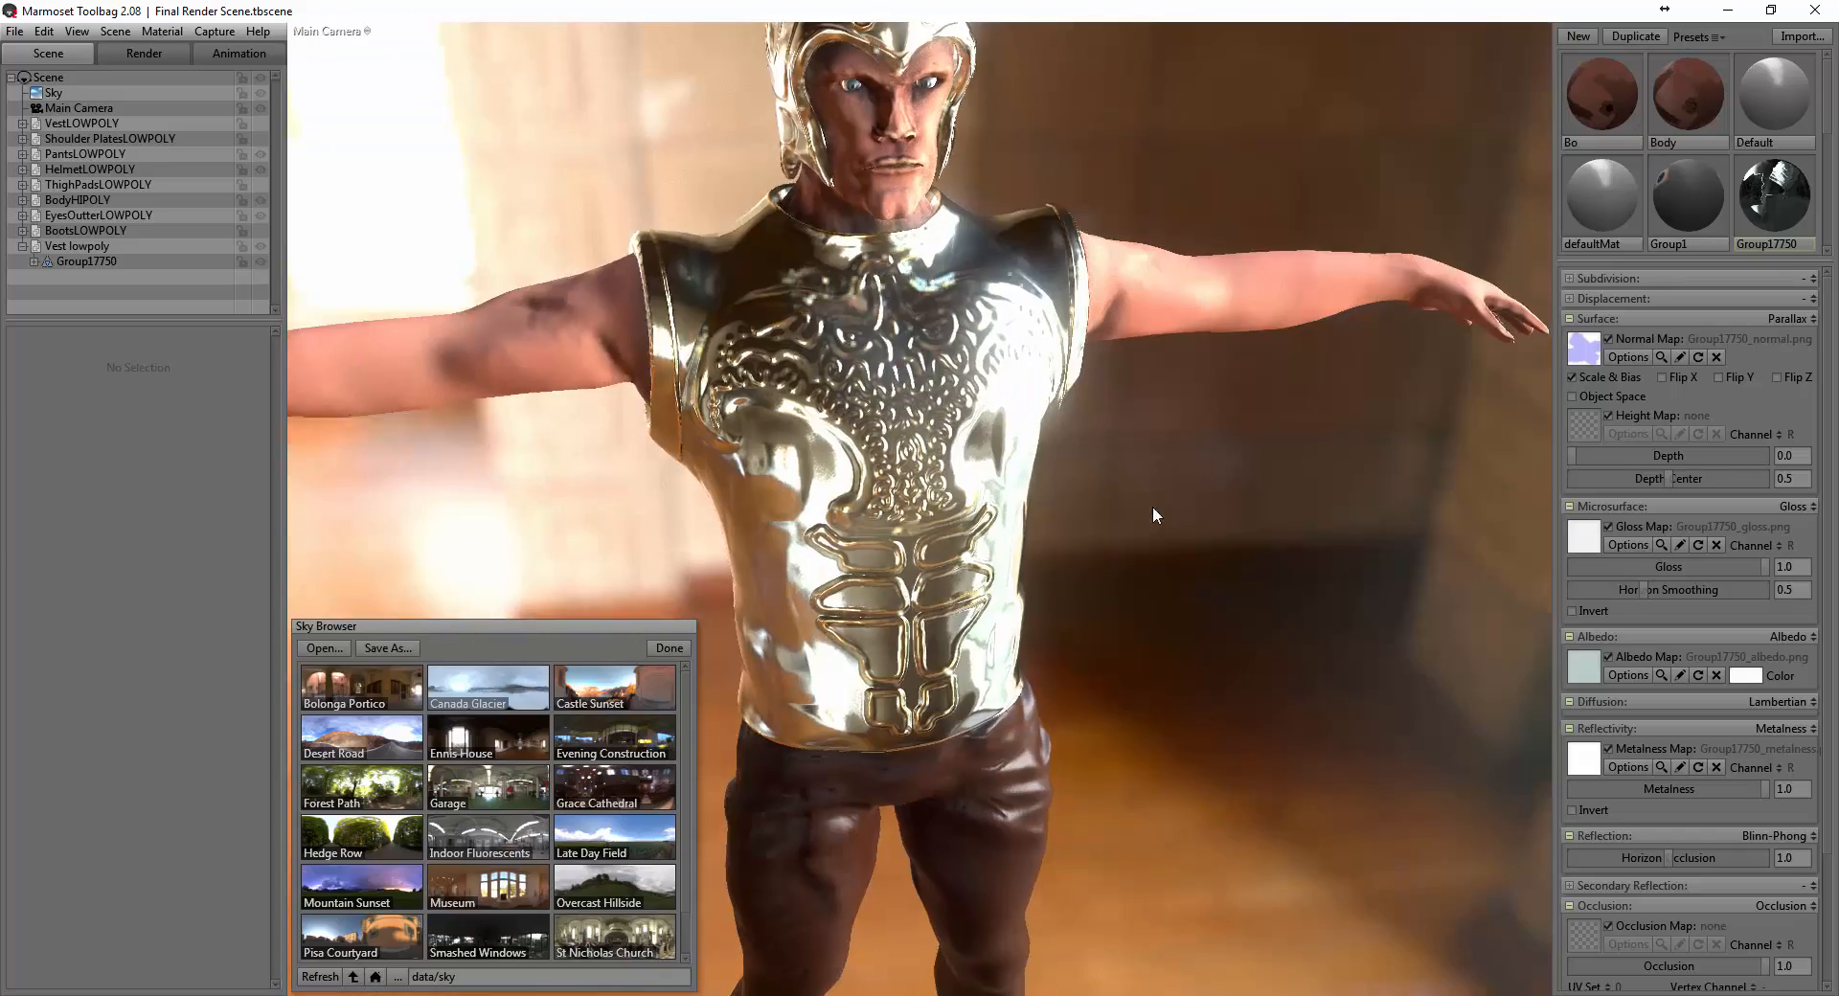
{"action": "mouse_move", "coordinate": [813, 336]}
{"action": "left_mouse_down"}
{"action": "mouse_move", "coordinate": [858, 404]}
{"action": "mouse_move", "coordinate": [829, 333]}
{"action": "left_mouse_up"}
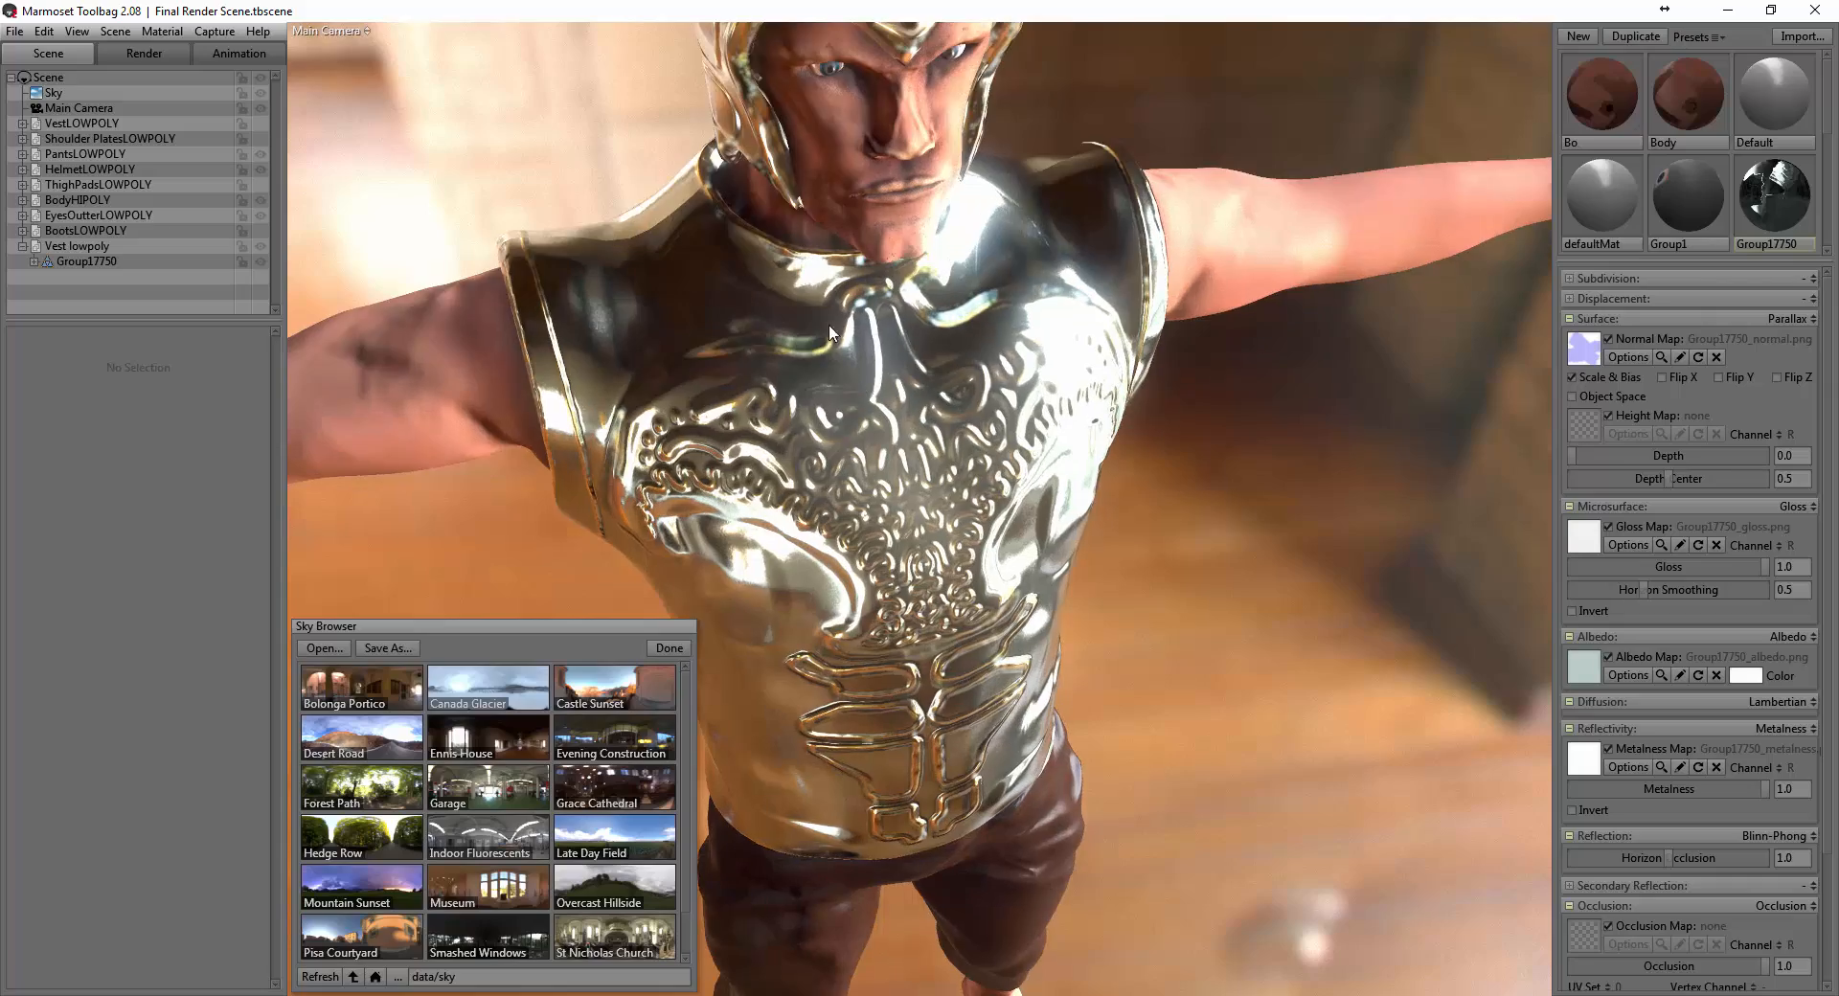
{"action": "left_click_drag", "start_coordinate": [1003, 471], "coordinate": [703, 655]}
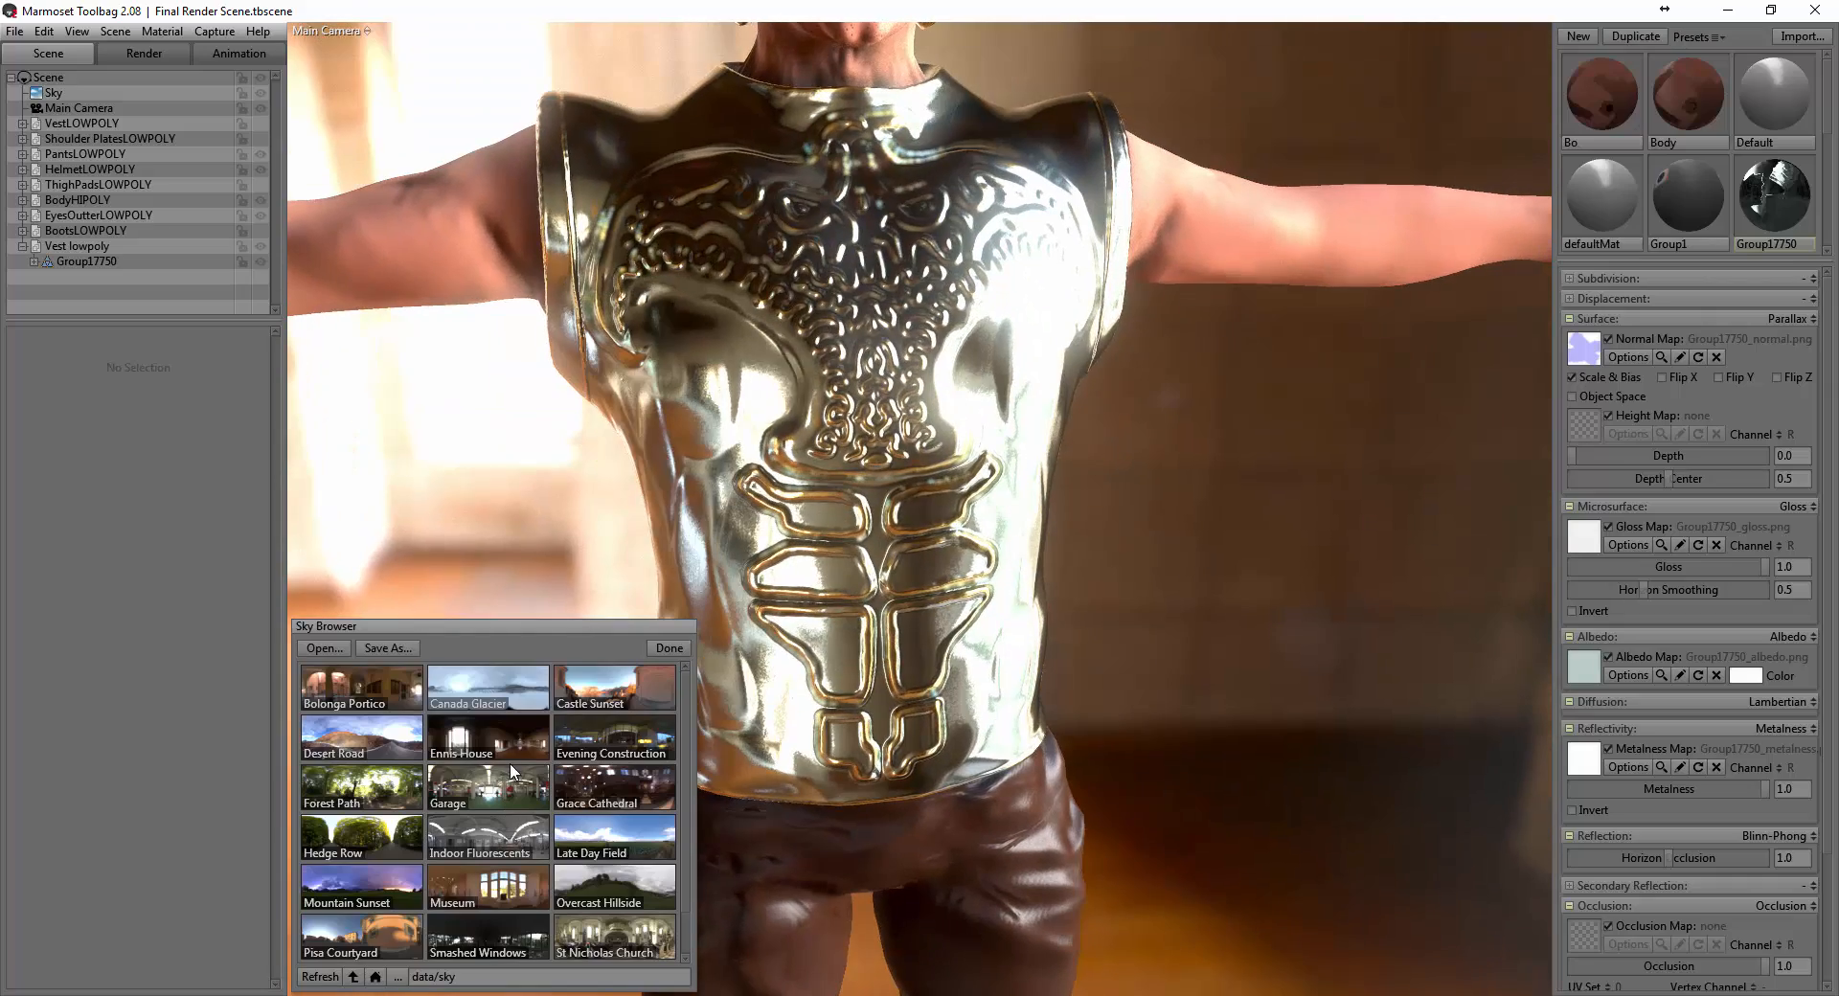
Try the Garage, Late Day Field, Evening Construction, Grace Cathedral and Indoor Fluorescents skies on the character.
{"action": "left_click", "coordinate": [508, 789]}
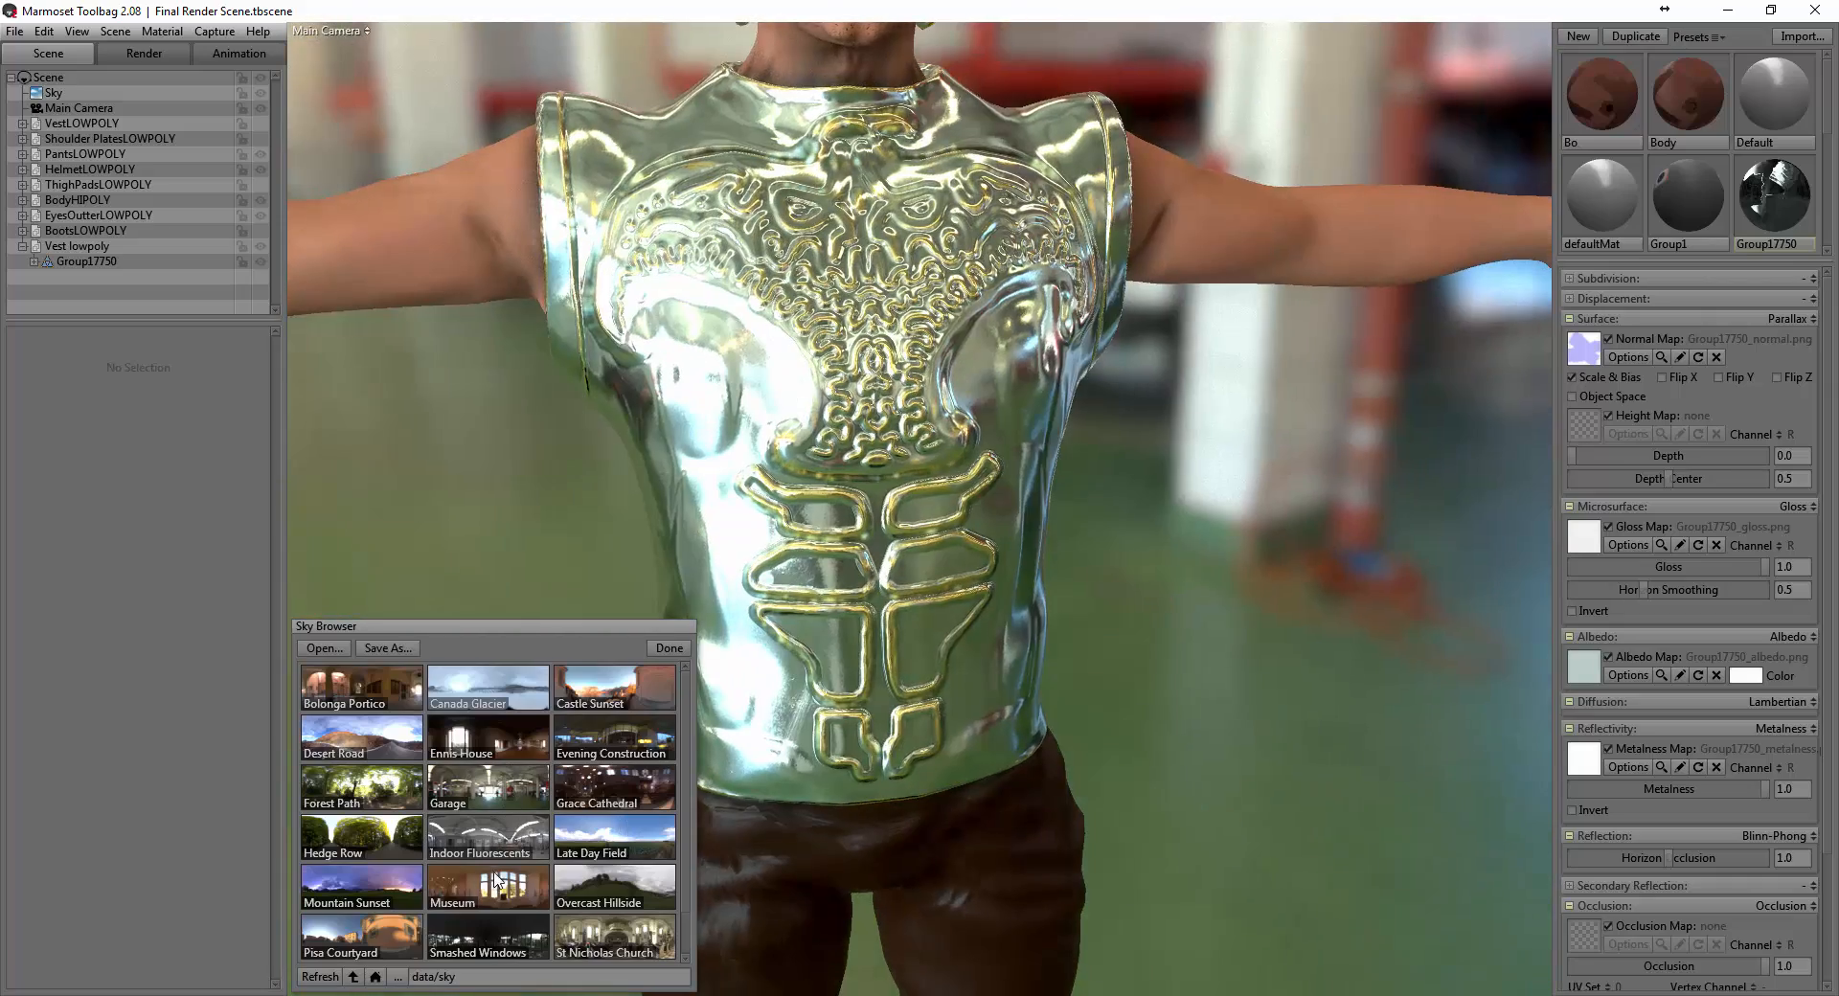
{"action": "left_click", "coordinate": [615, 836]}
{"action": "left_click", "coordinate": [632, 757]}
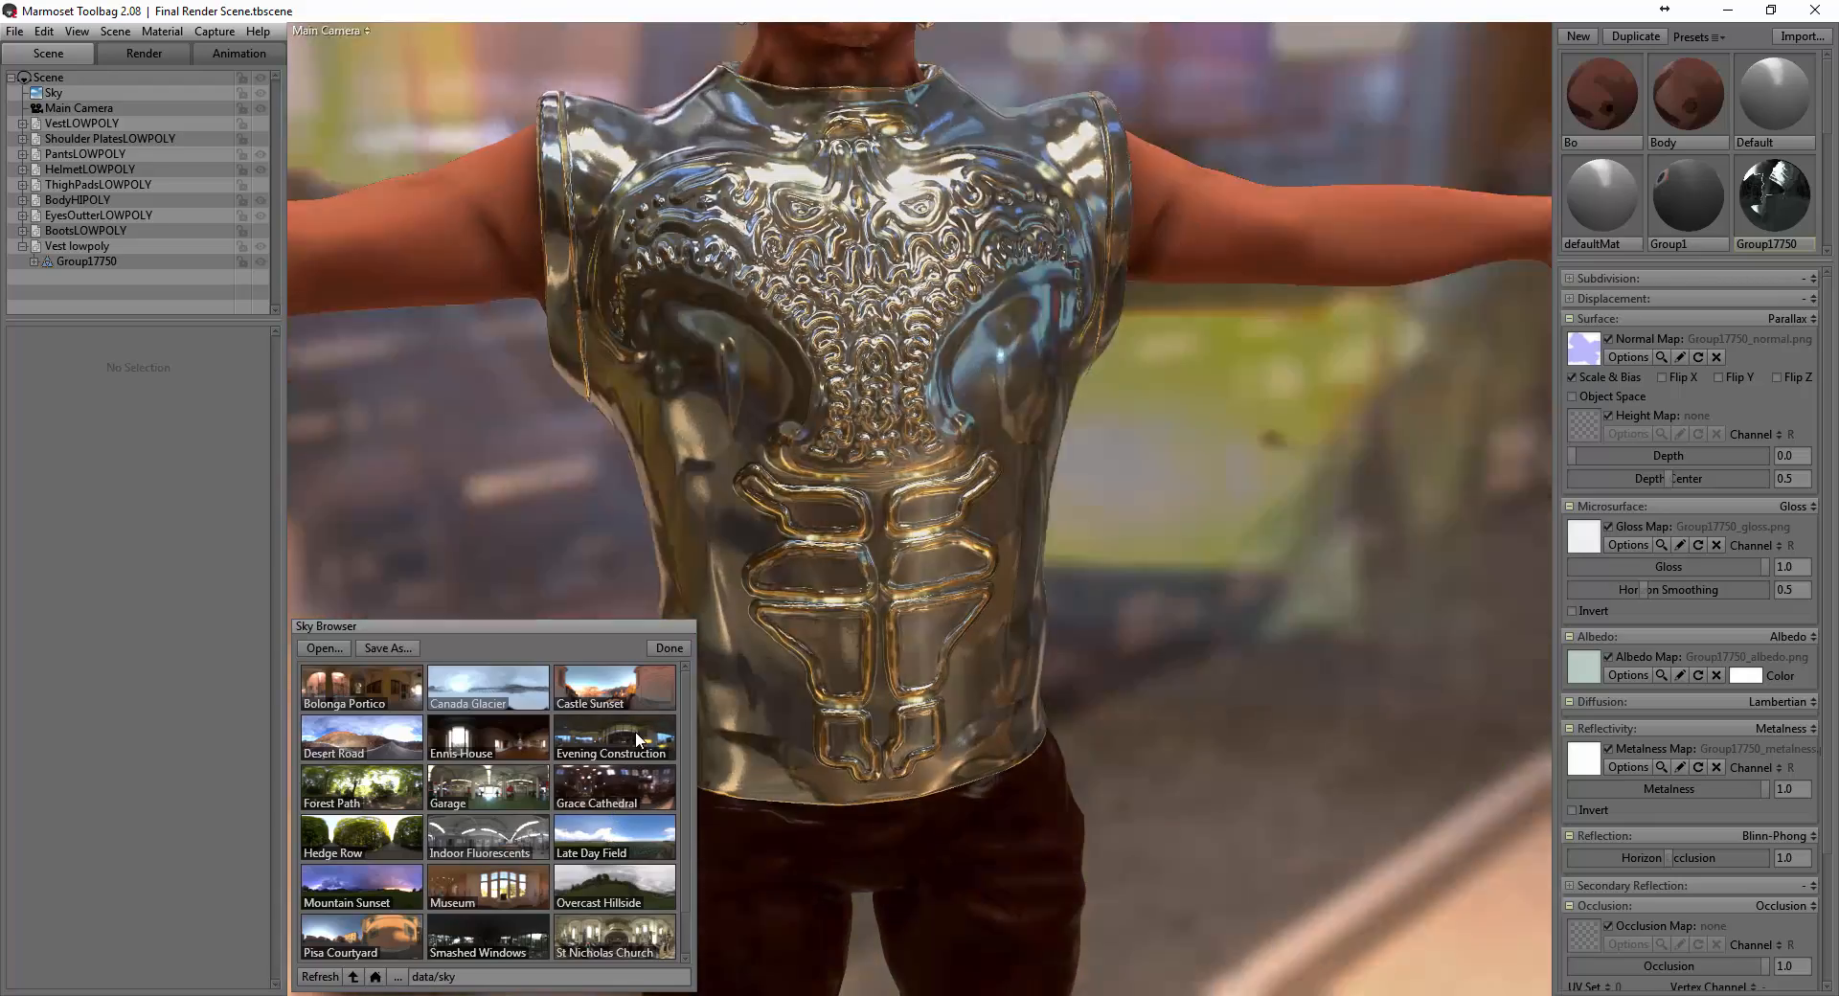
{"action": "left_click", "coordinate": [635, 779]}
{"action": "left_click_drag", "start_coordinate": [1044, 806], "coordinate": [866, 713]}
{"action": "left_click", "coordinate": [498, 834]}
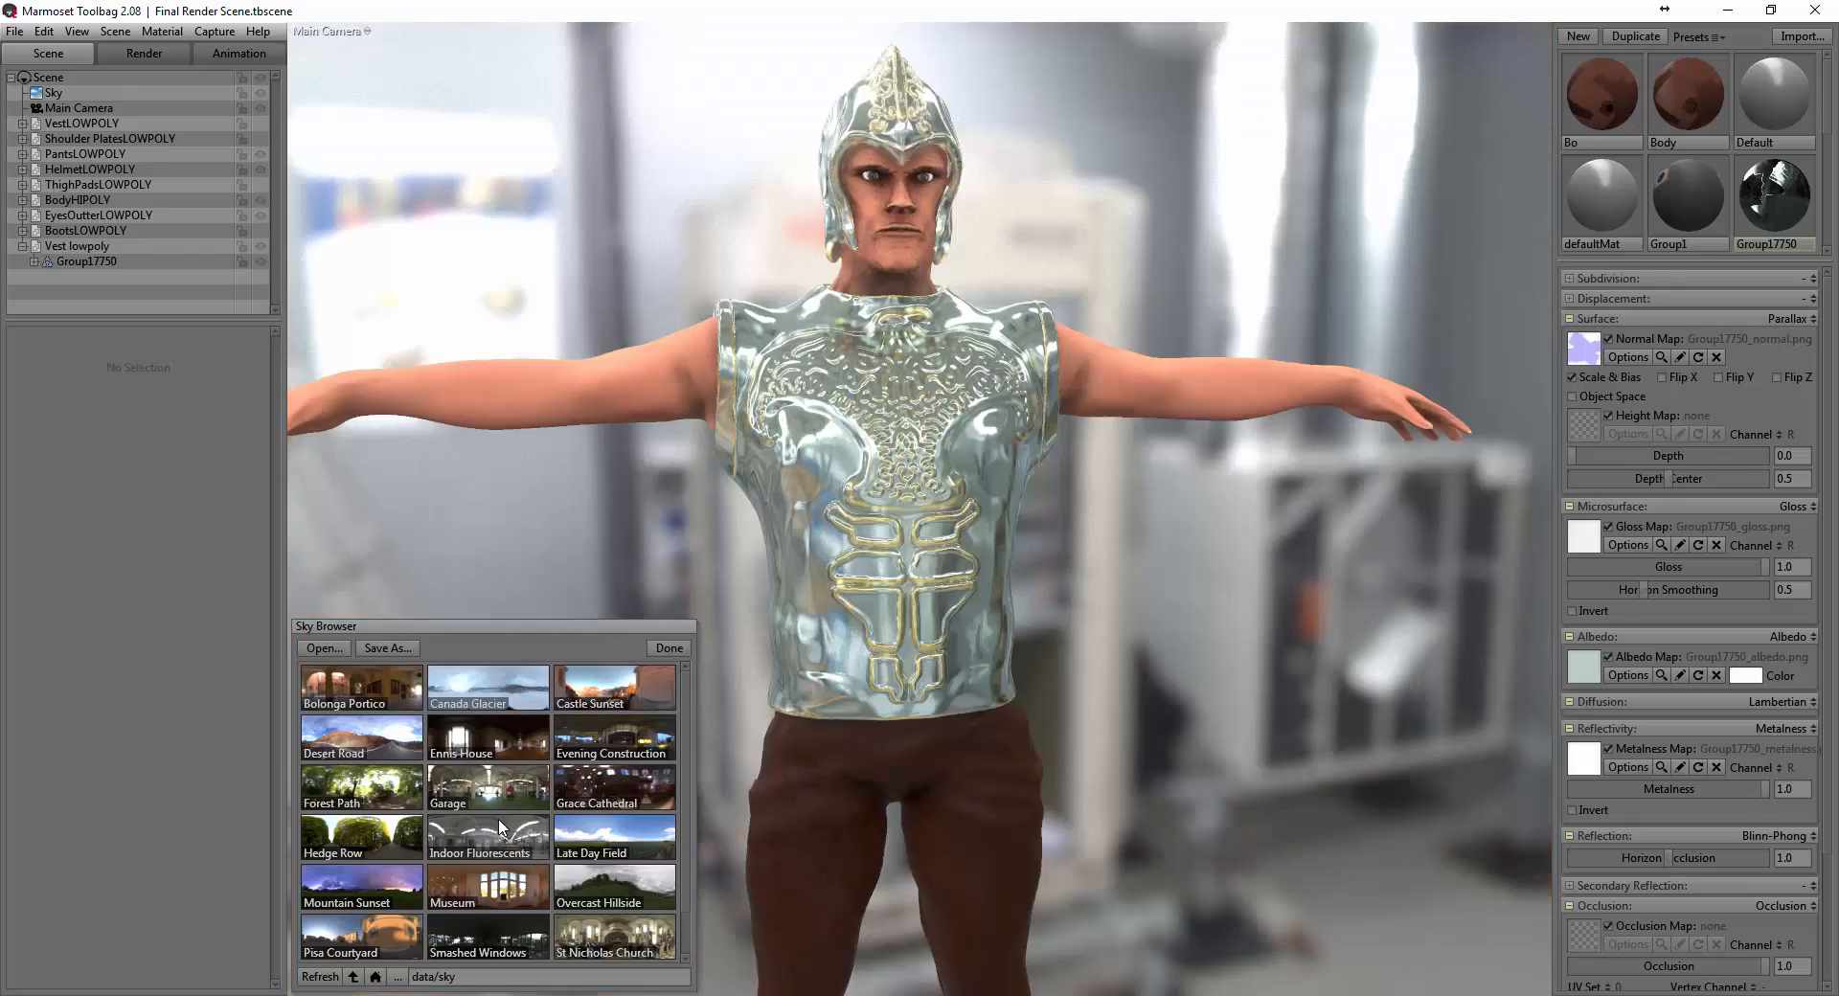
{"action": "left_click_drag", "start_coordinate": [1061, 705], "coordinate": [835, 756]}
Try the Hedge Row sky and examine the vest's metal and engraved chest detail under its lighting.
{"action": "left_click", "coordinate": [318, 831]}
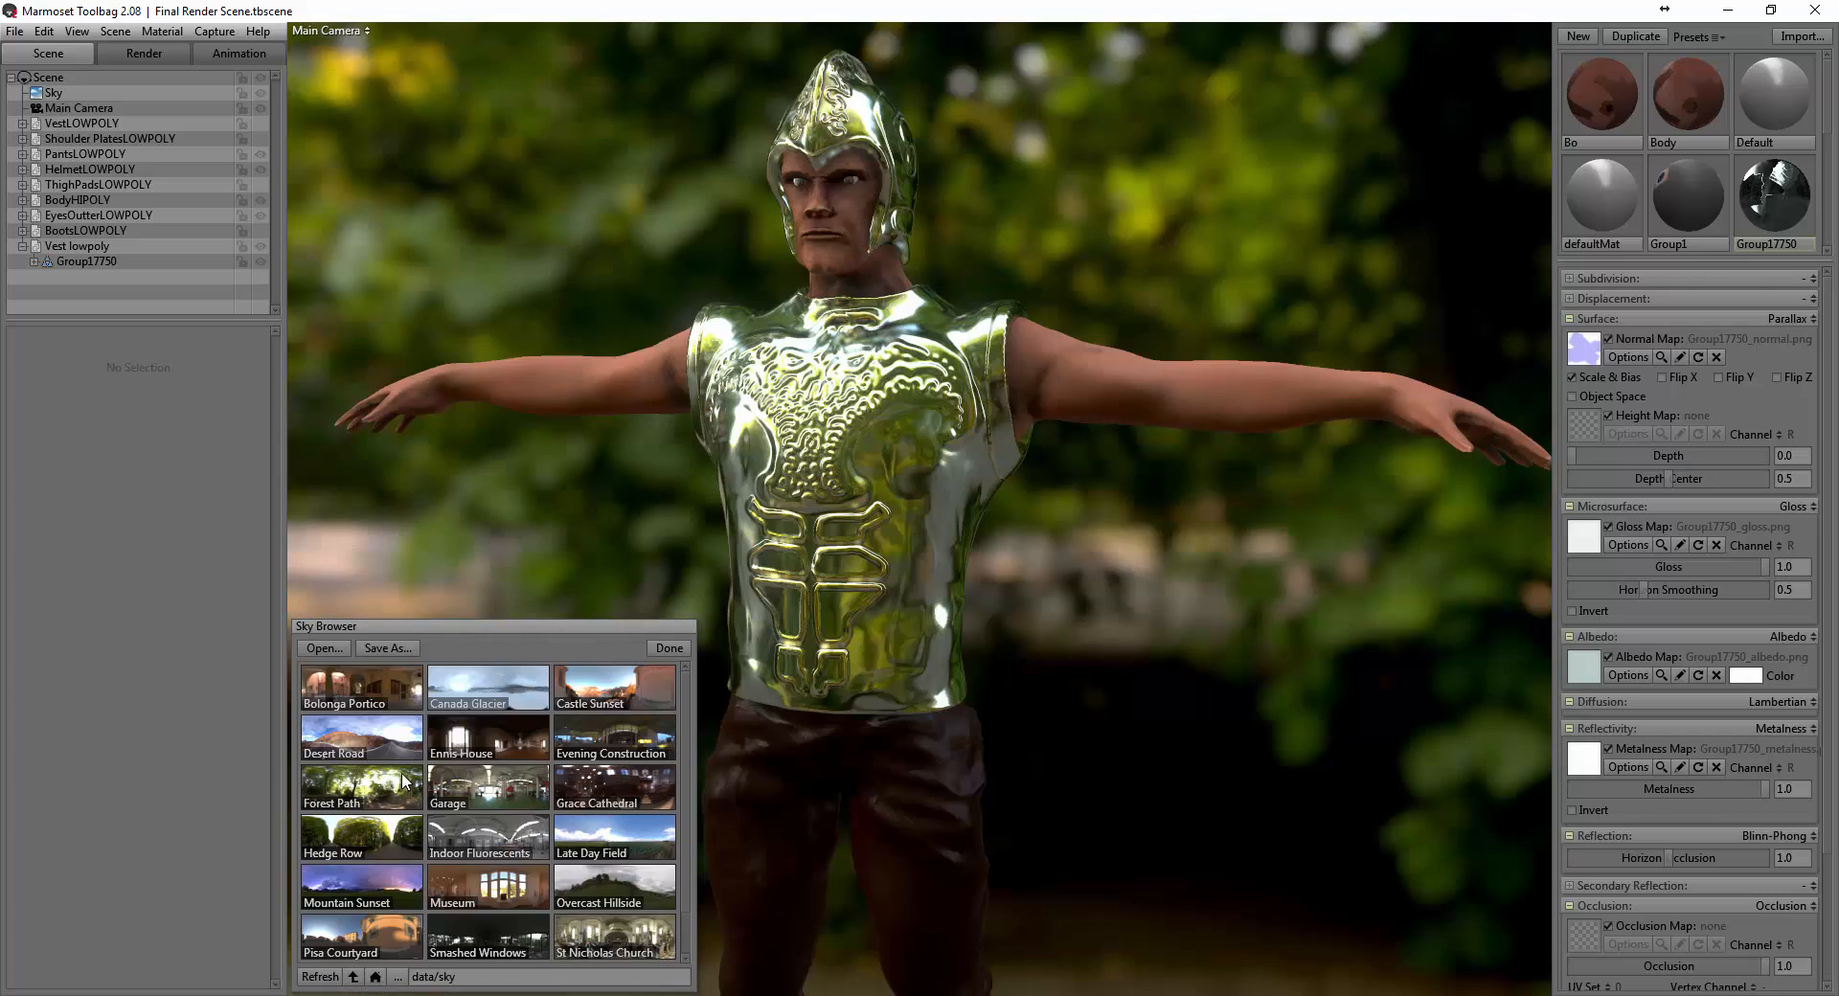
{"action": "left_click_drag", "start_coordinate": [884, 749], "coordinate": [1013, 717]}
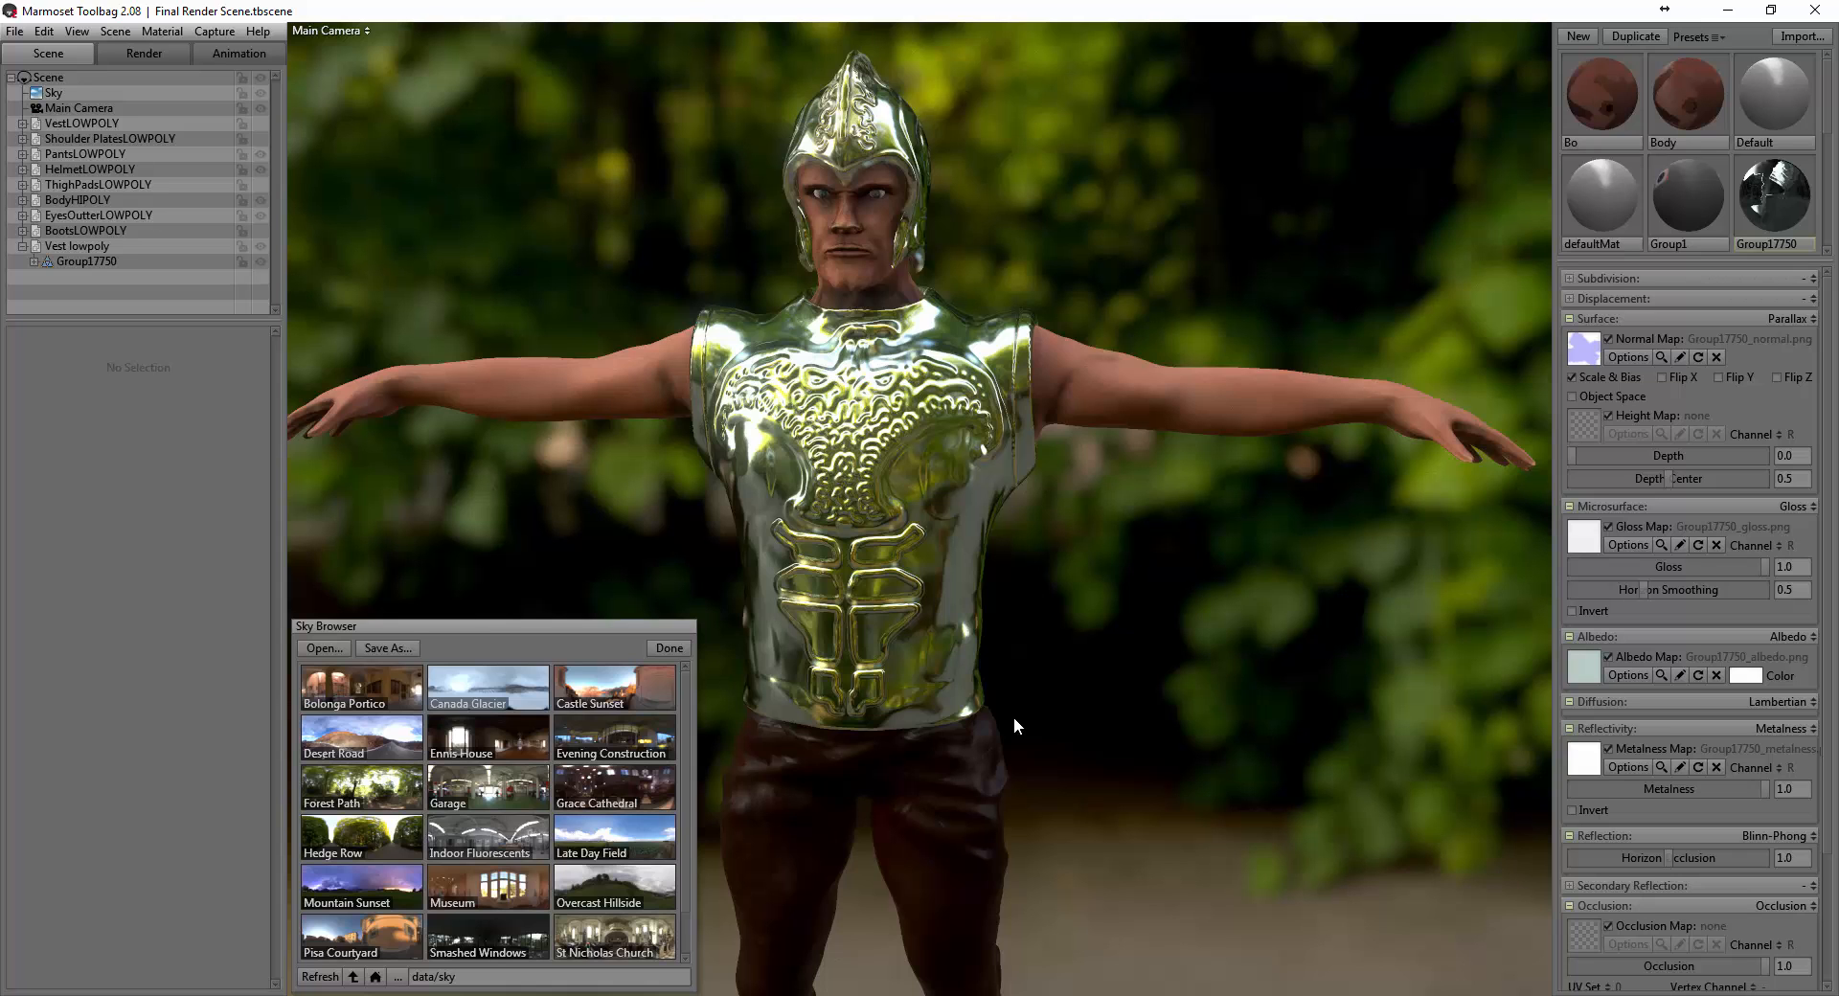
{"action": "left_click_drag", "start_coordinate": [1015, 717], "coordinate": [1019, 670]}
{"action": "right_click_drag", "start_coordinate": [1013, 749], "coordinate": [988, 630]}
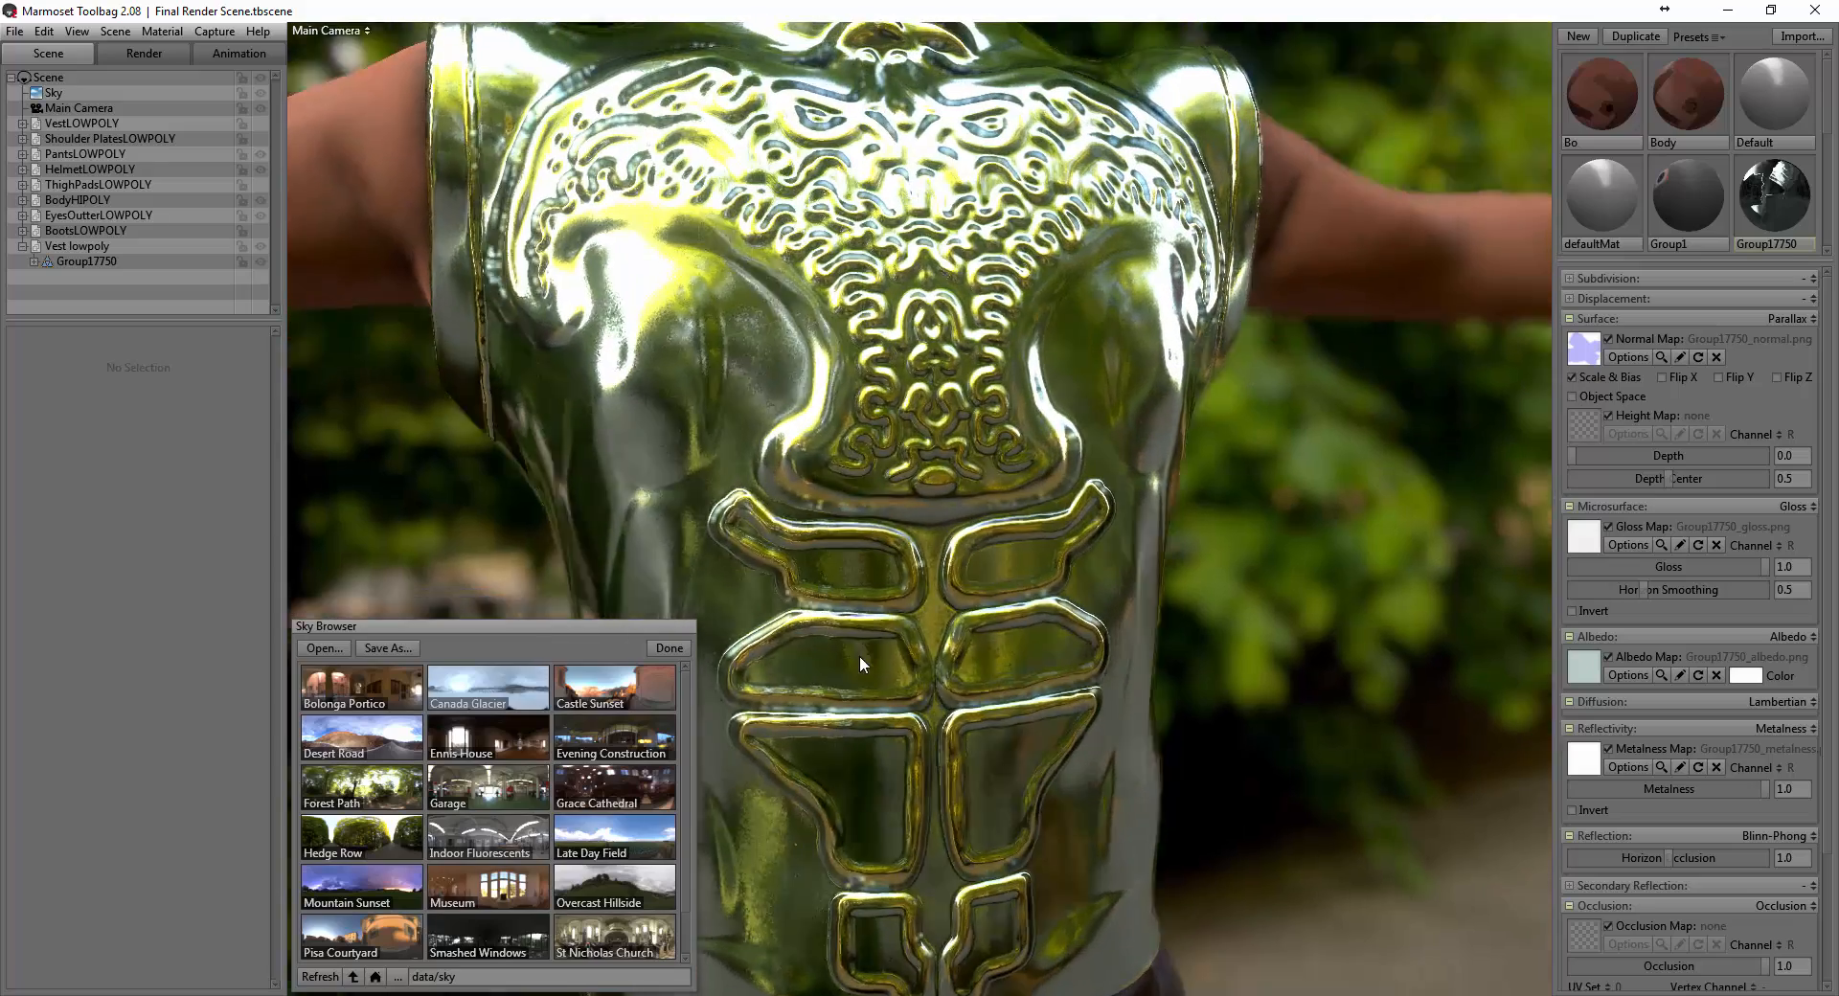
{"action": "left_click_drag", "start_coordinate": [859, 655], "coordinate": [892, 414]}
{"action": "left_click", "coordinate": [1114, 525]}
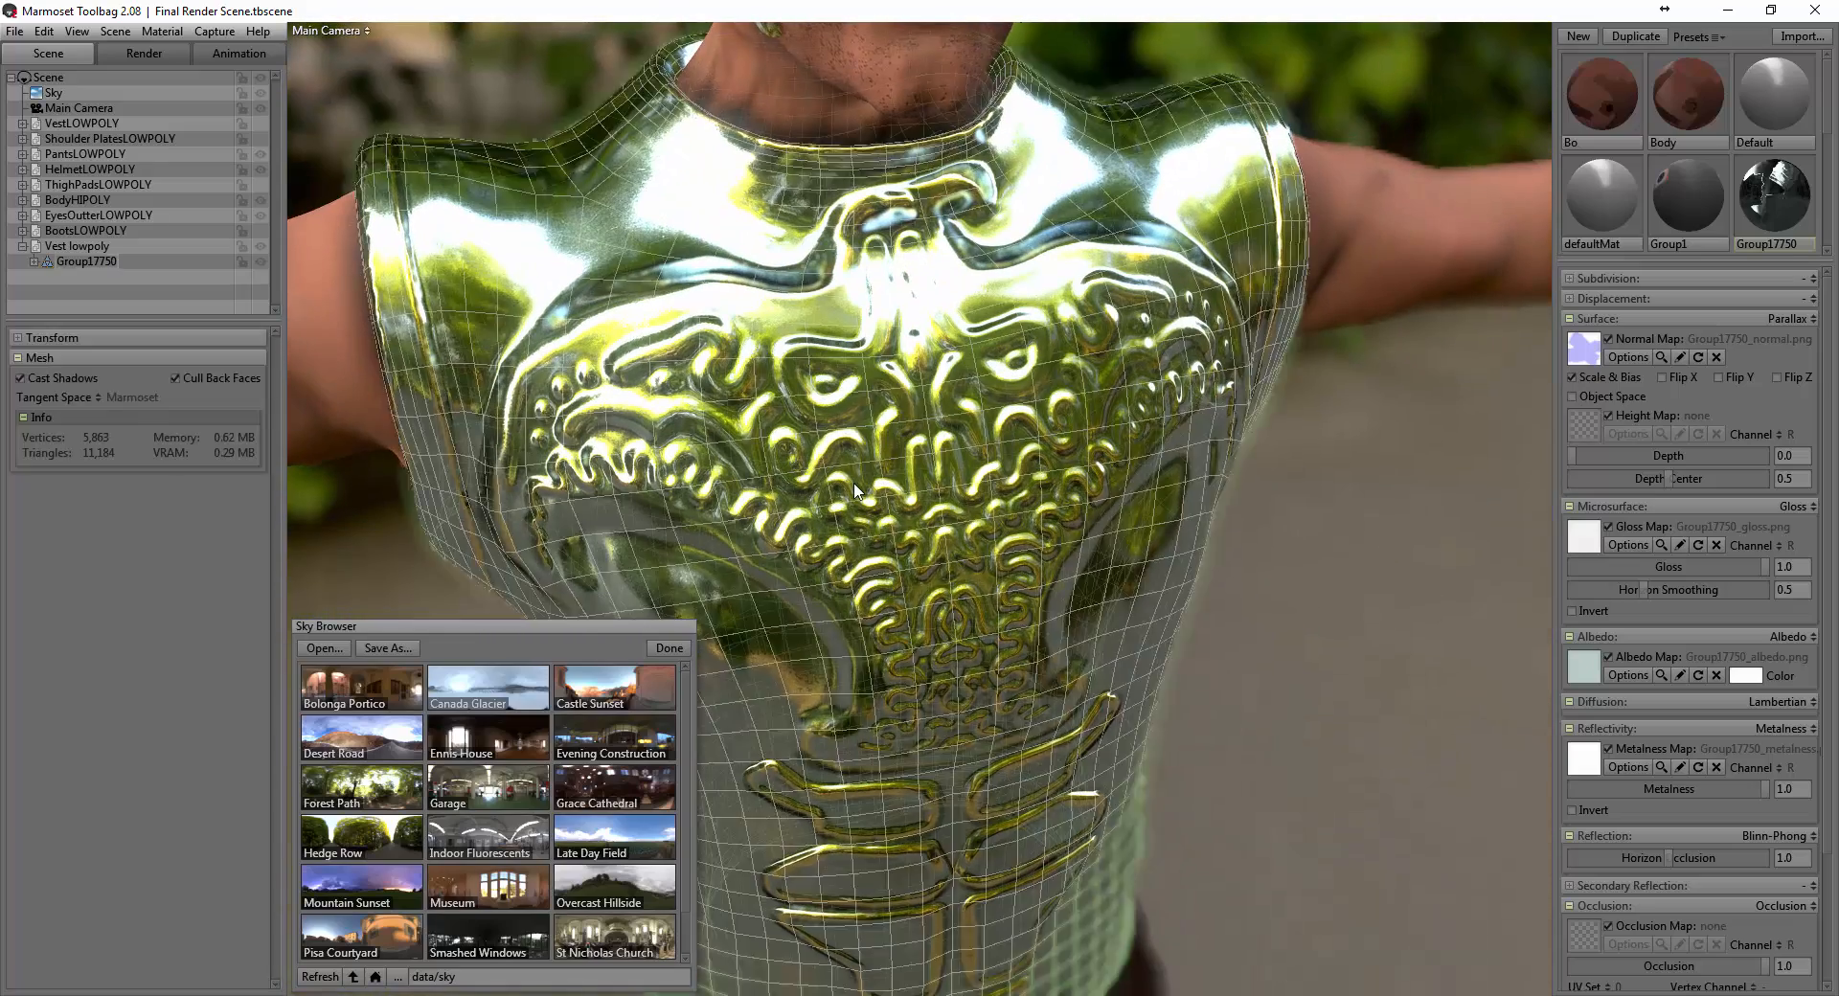
{"action": "left_click_drag", "start_coordinate": [1048, 450], "coordinate": [739, 737]}
Light the scene with the Smashed Windows sky, clear the vest mesh selection and view the character from further back.
{"action": "scroll", "coordinate": [601, 817], "scroll_direction": "down", "scroll_amount": 1}
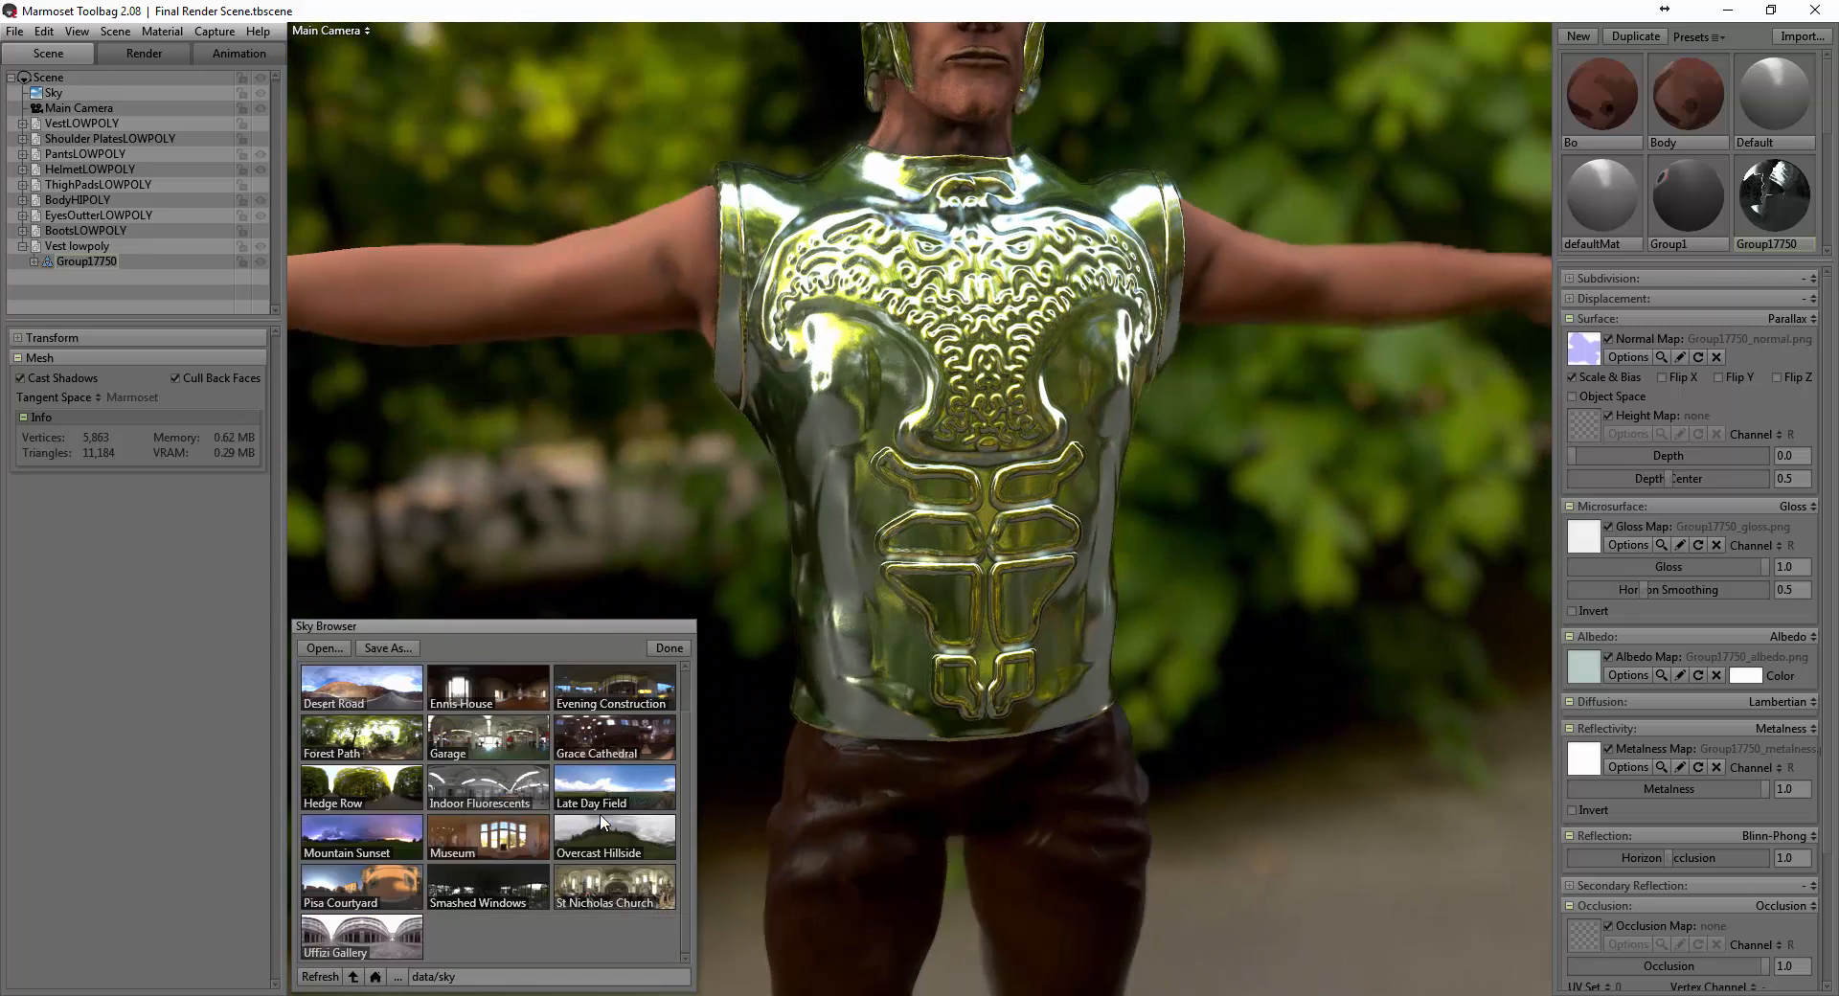
{"action": "left_click", "coordinate": [490, 871]}
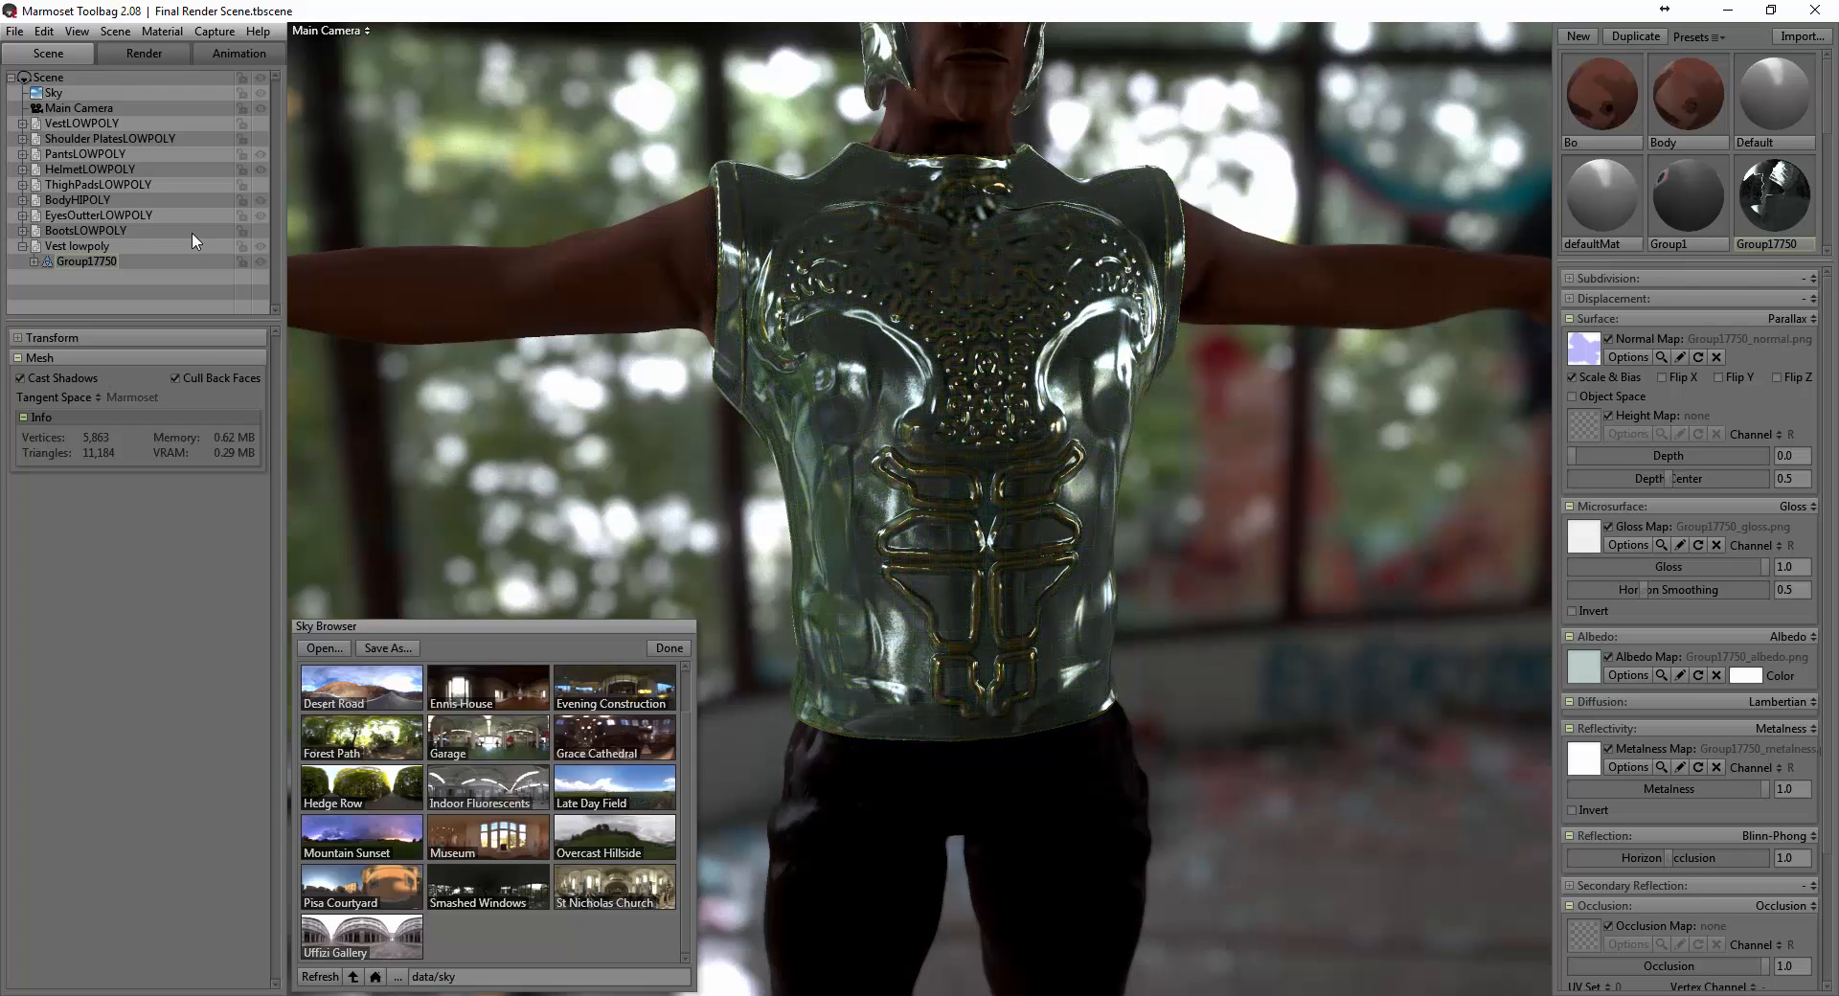
{"action": "left_click", "coordinate": [85, 96]}
{"action": "scroll", "coordinate": [996, 434], "scroll_direction": "down", "scroll_amount": 3}
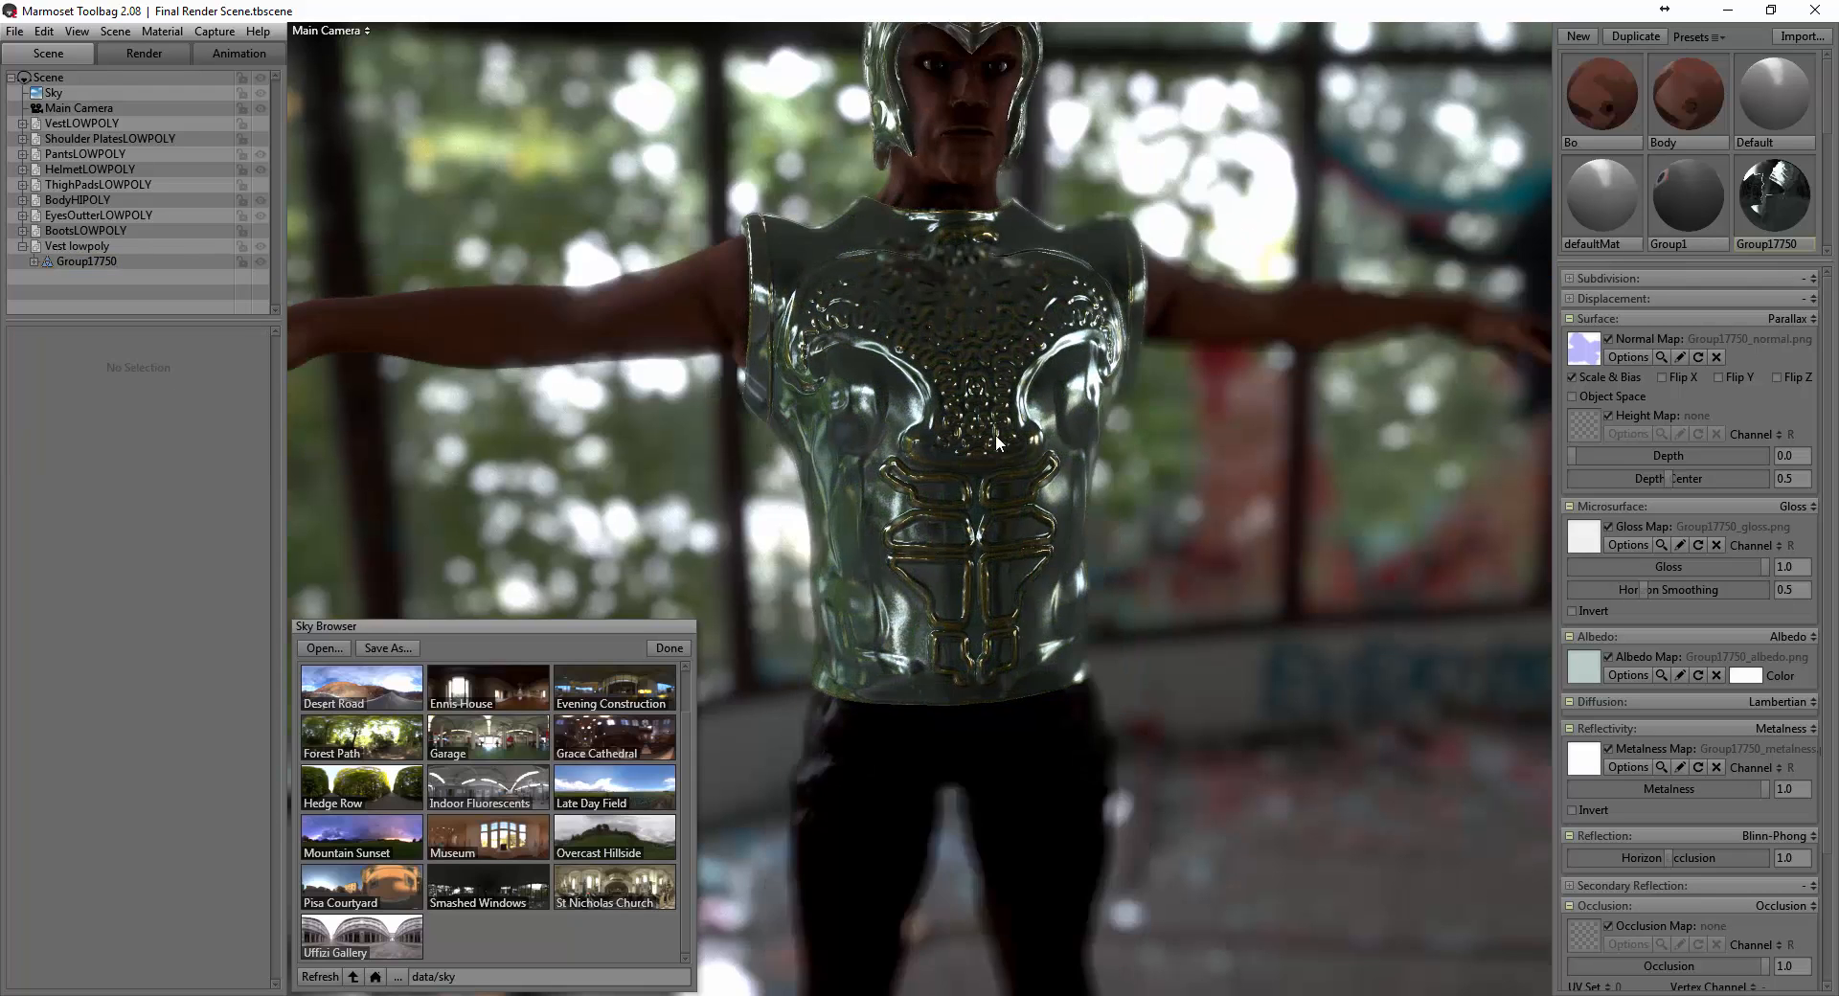
{"action": "left_click_drag", "start_coordinate": [996, 434], "coordinate": [987, 454]}
{"action": "scroll", "coordinate": [991, 457], "scroll_direction": "down", "scroll_amount": 2}
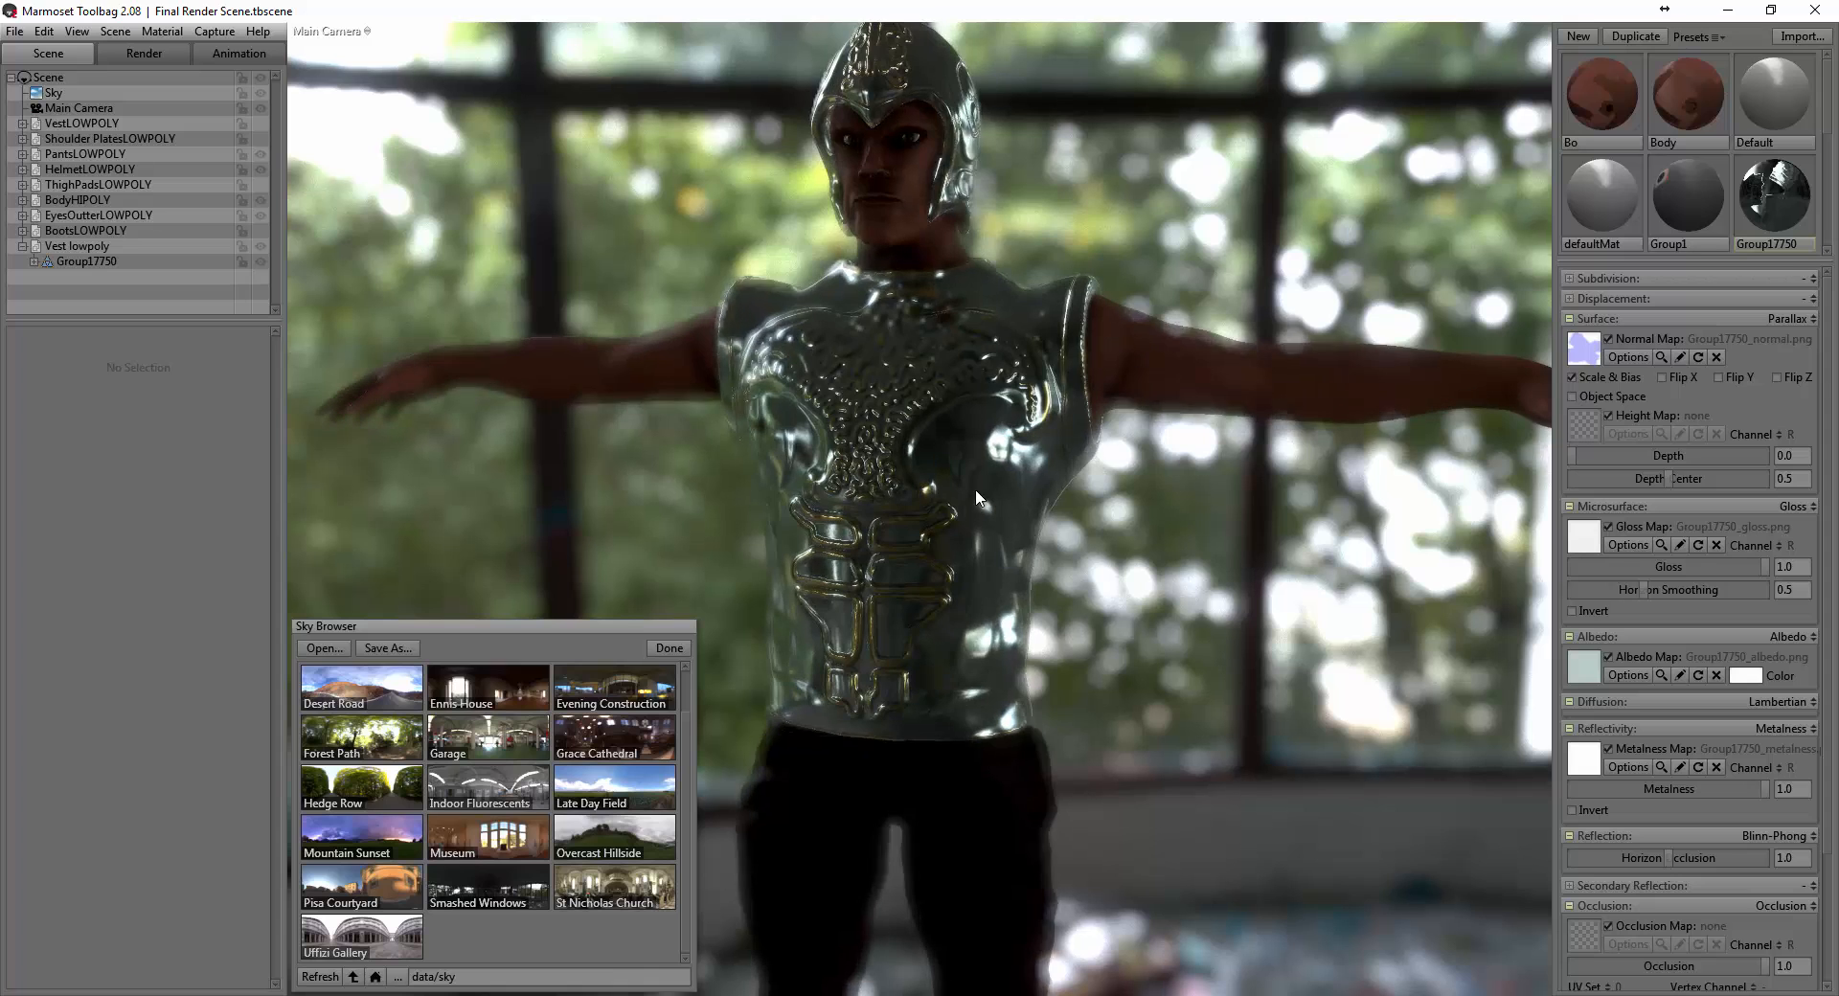